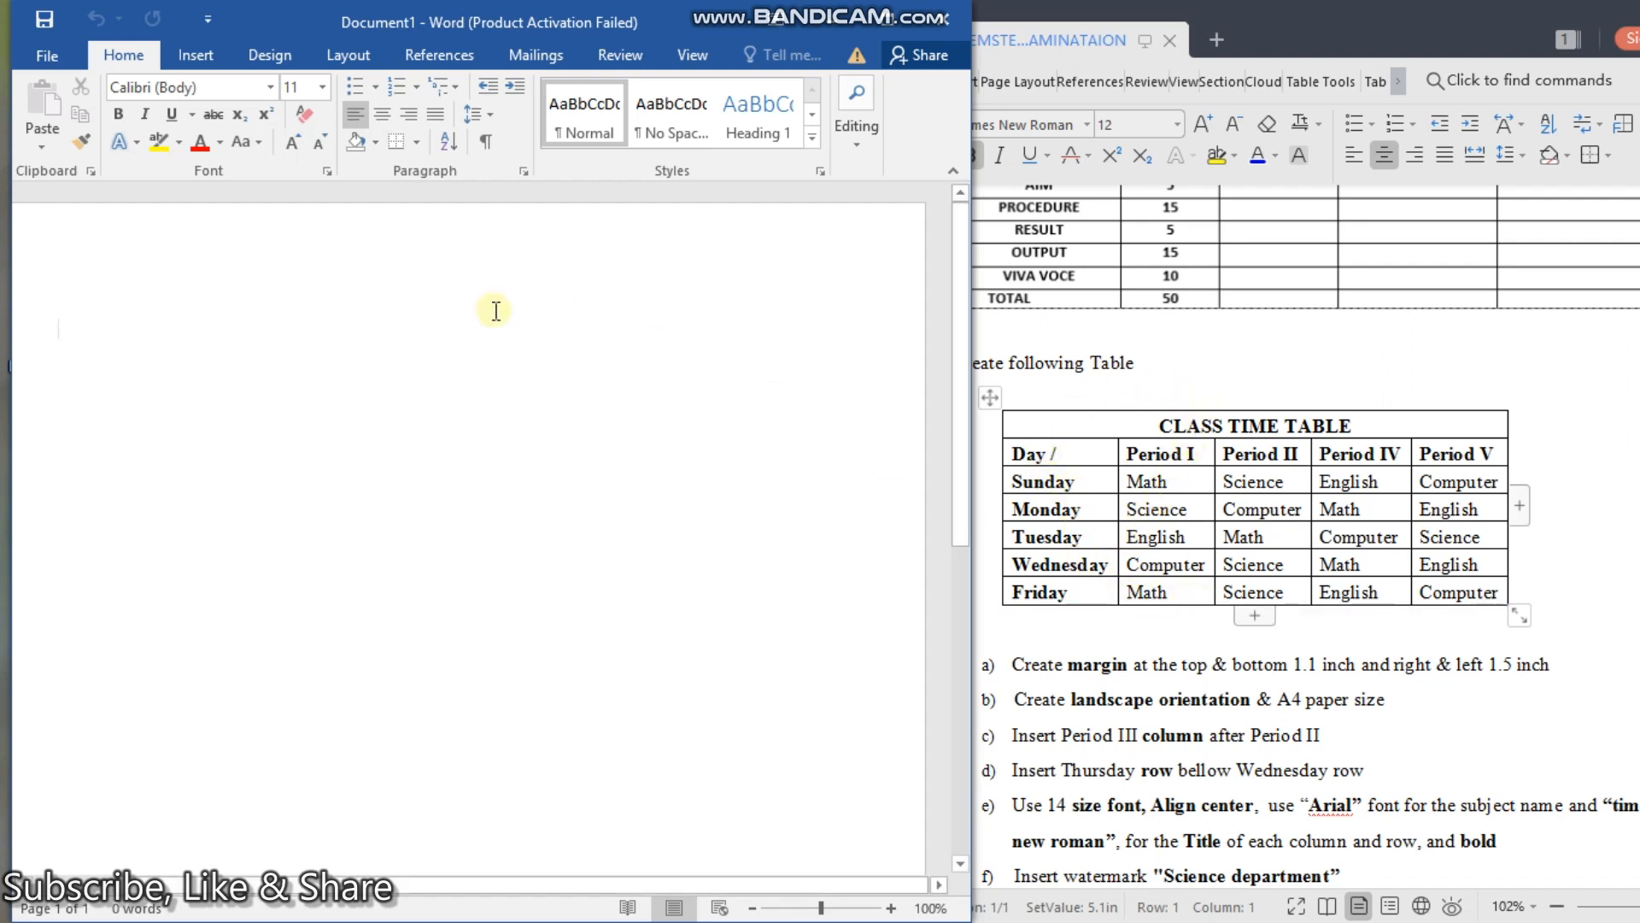
Step: Insert a table with 5 columns and 7 rows into the blank document
{"action": "left_click", "coordinate": [203, 52]}
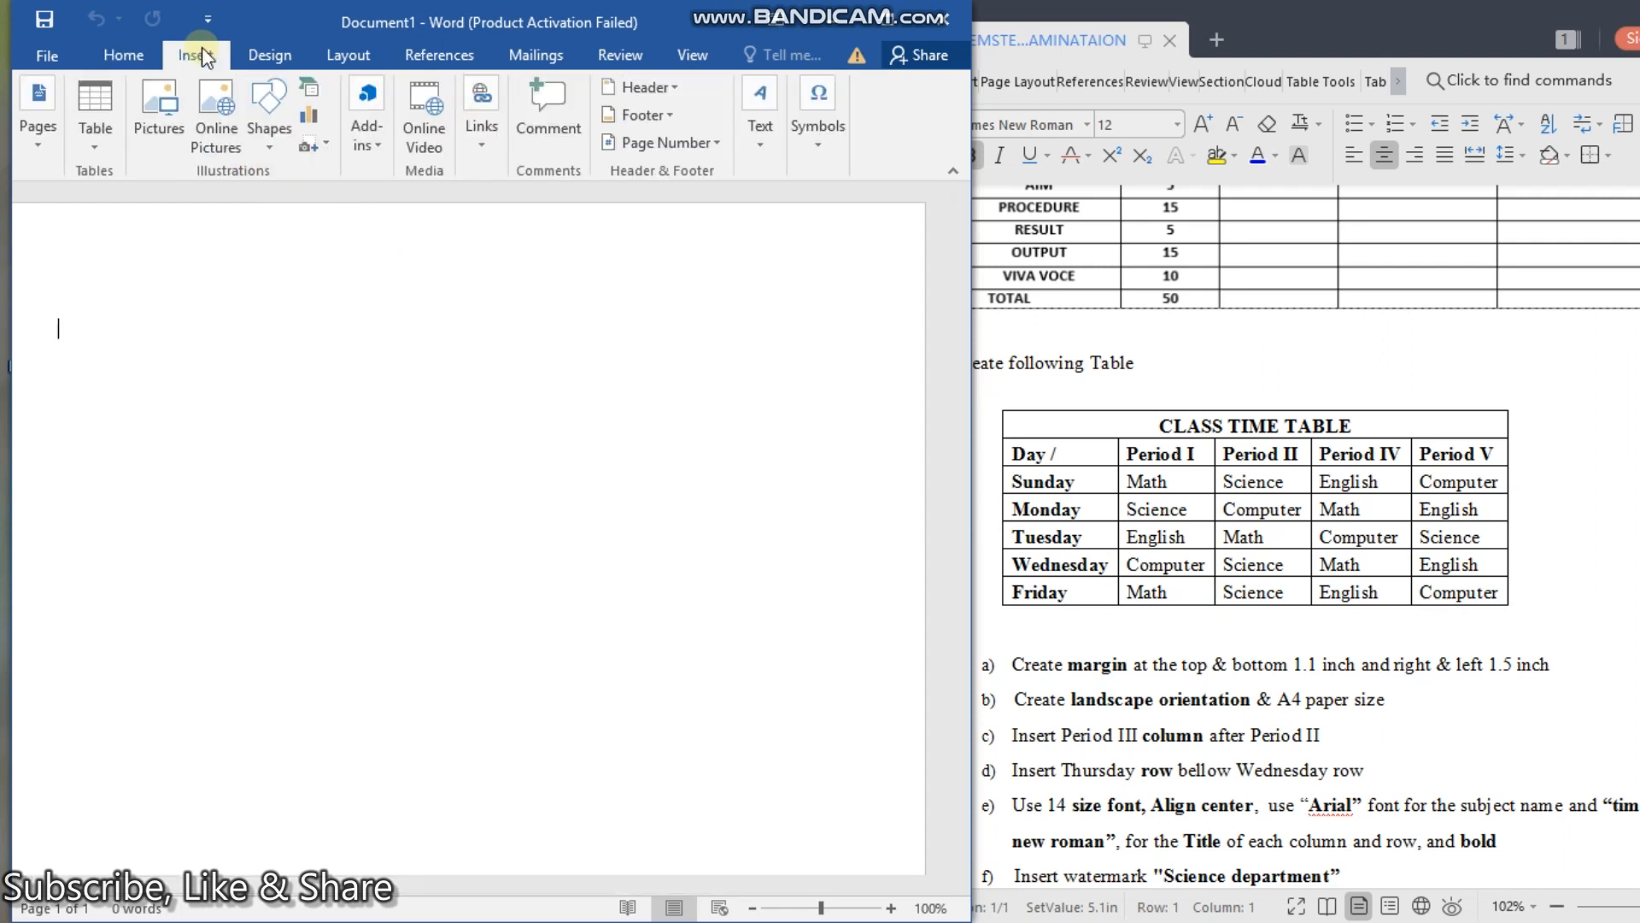
{"action": "left_click", "coordinate": [94, 138]}
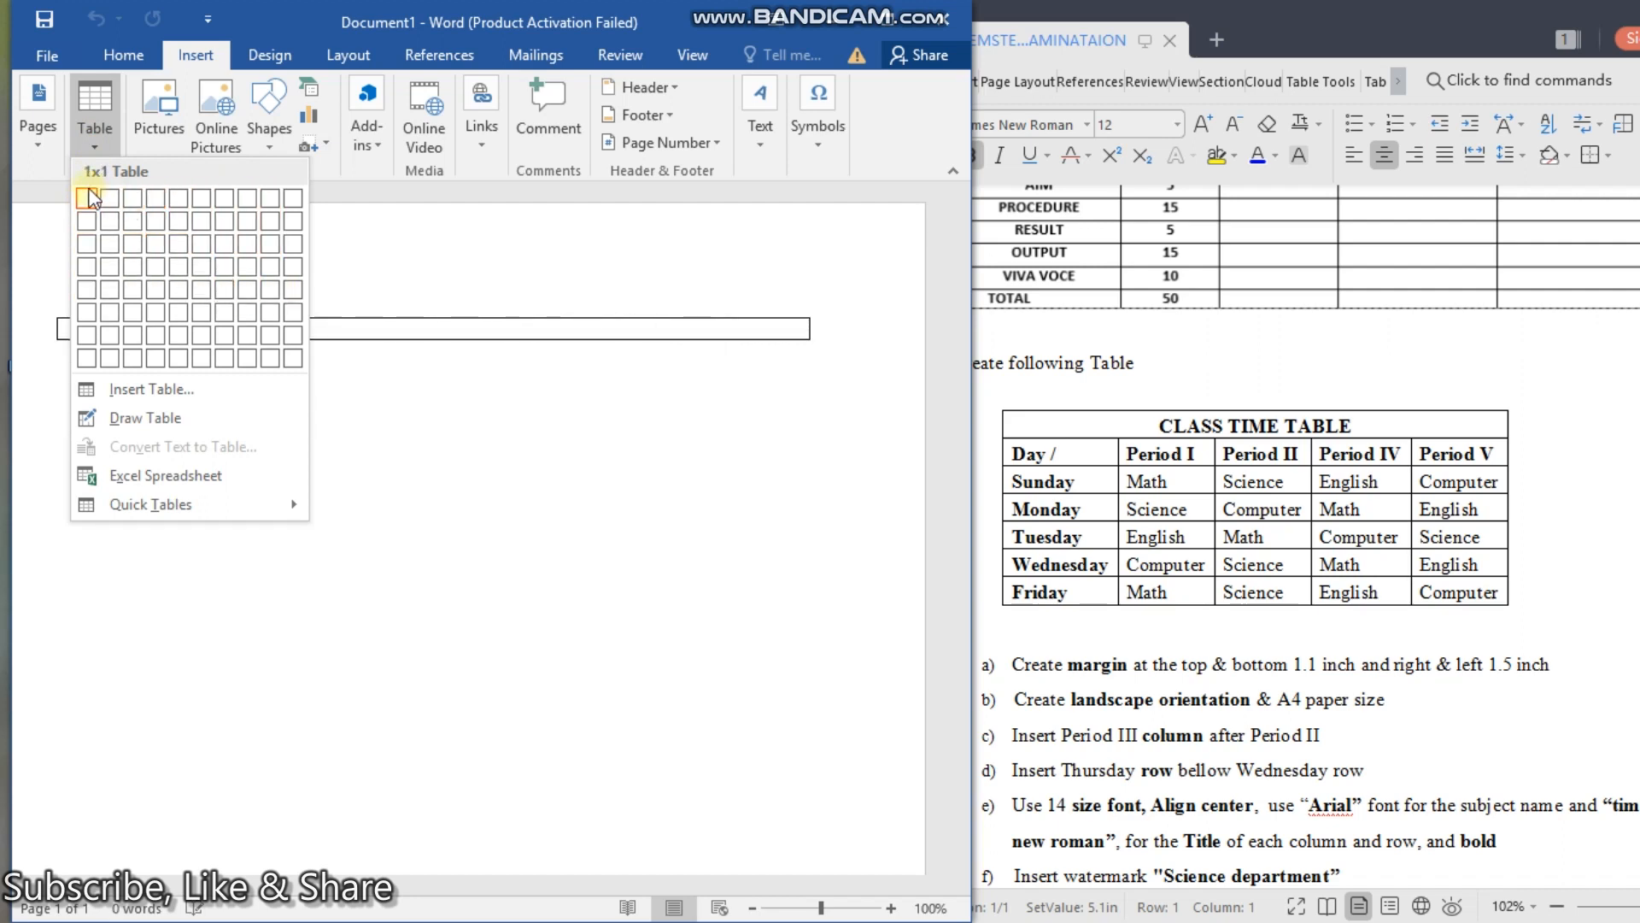
{"action": "left_click", "coordinate": [181, 398]}
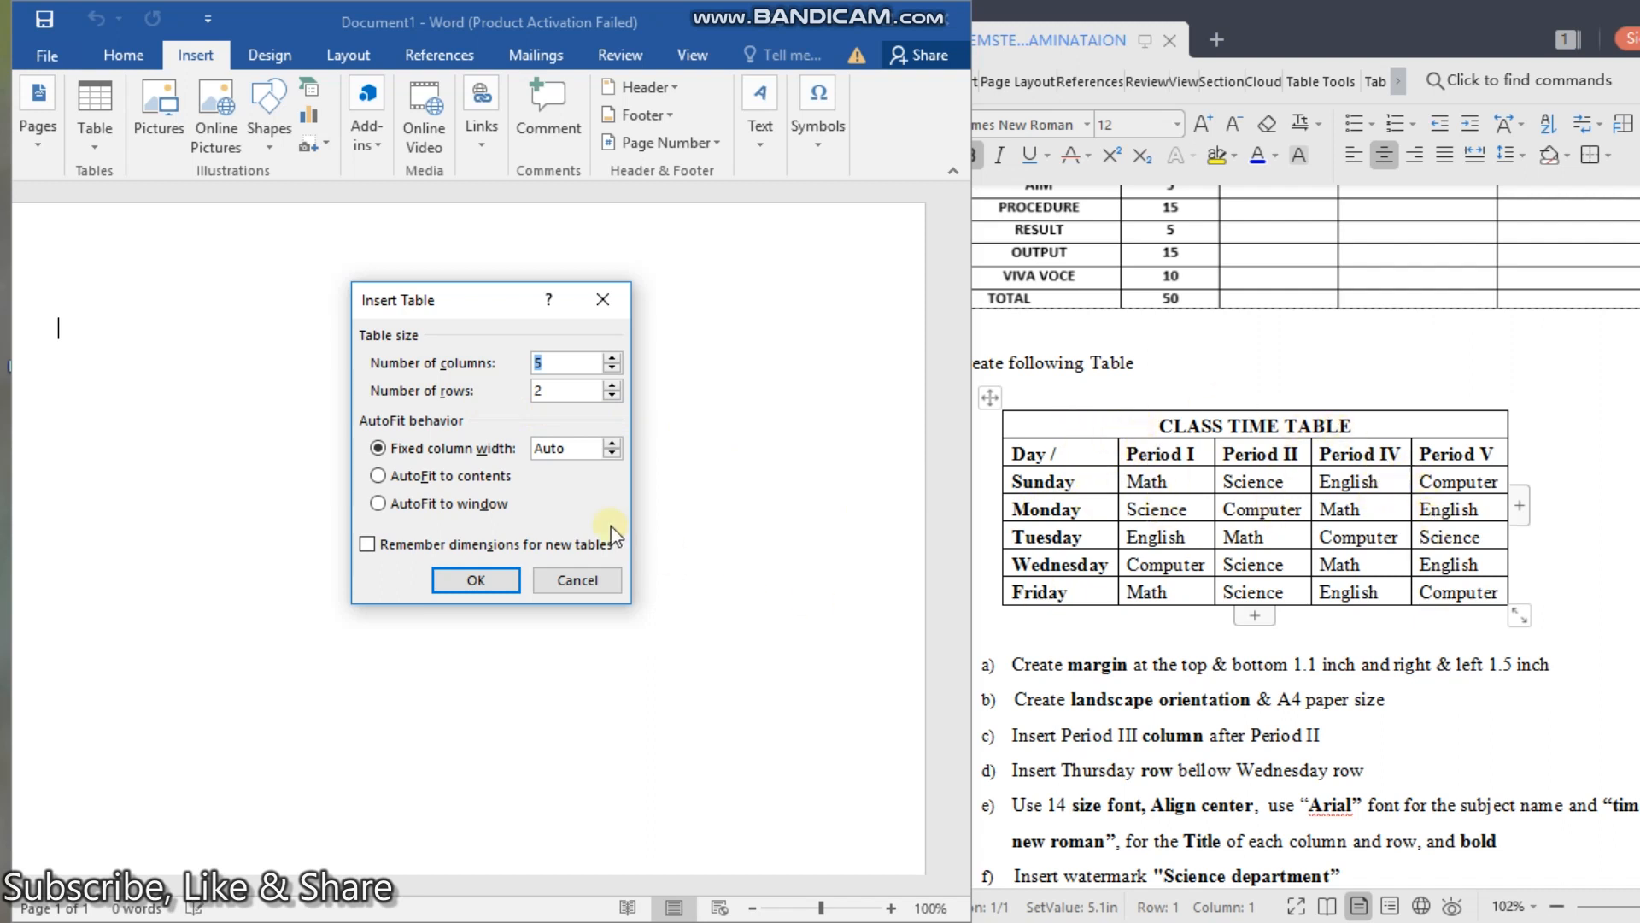
{"action": "left_click", "coordinate": [611, 358]}
{"action": "left_click", "coordinate": [612, 368]}
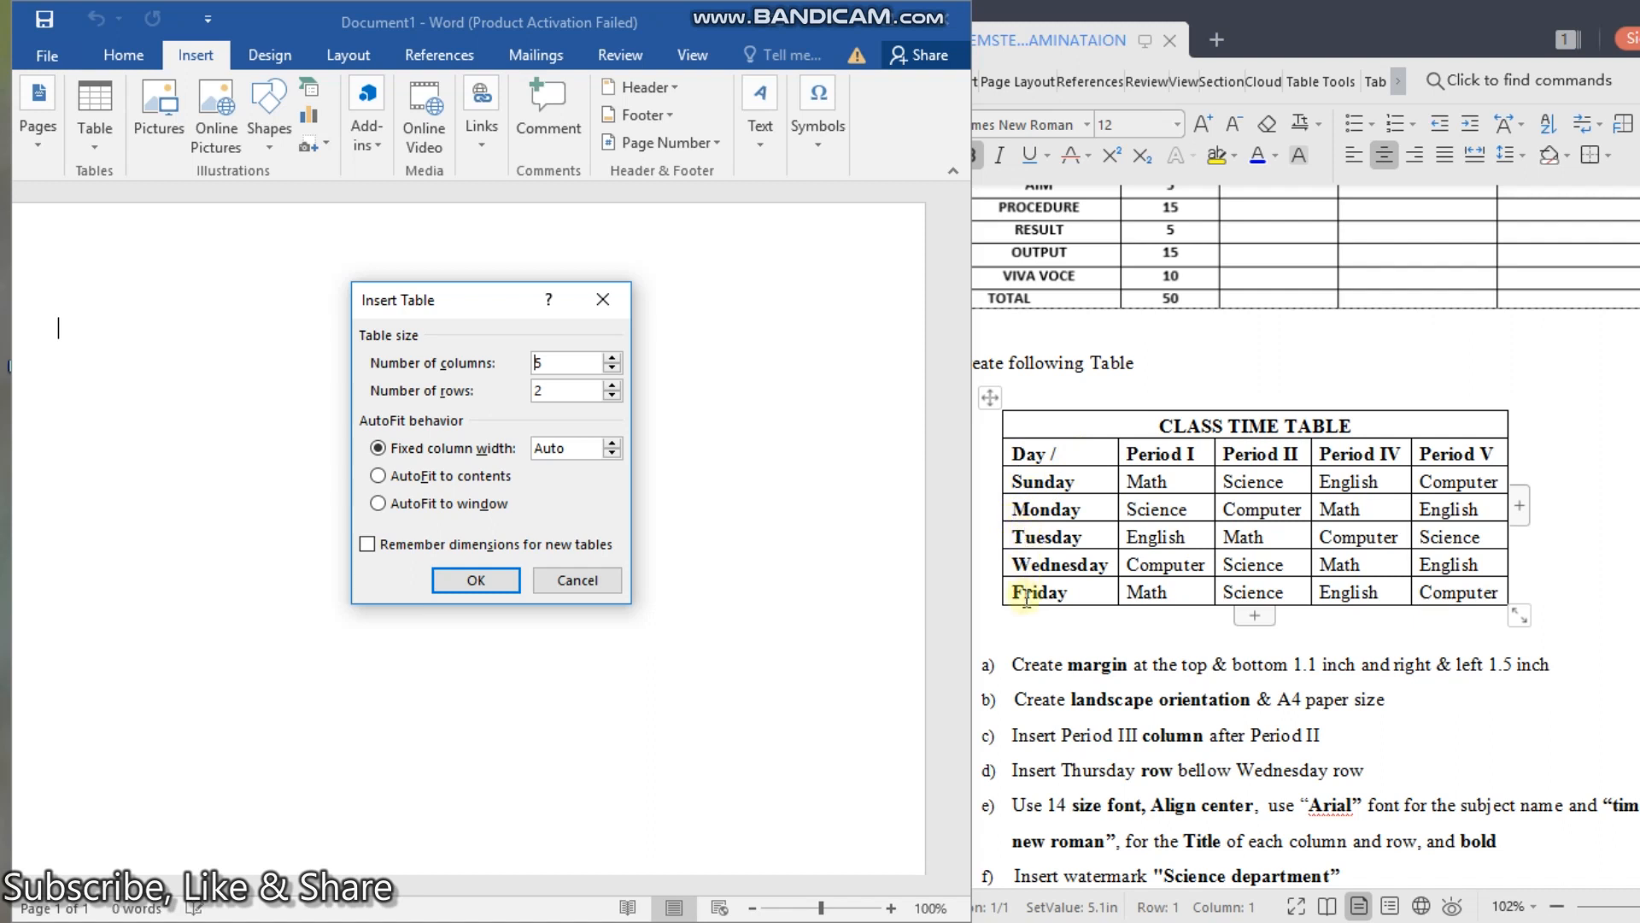
{"action": "left_click", "coordinate": [612, 385]}
{"action": "left_click", "coordinate": [612, 385]}
{"action": "left_click", "coordinate": [611, 384]}
{"action": "left_click", "coordinate": [612, 384]}
{"action": "left_click", "coordinate": [612, 384]}
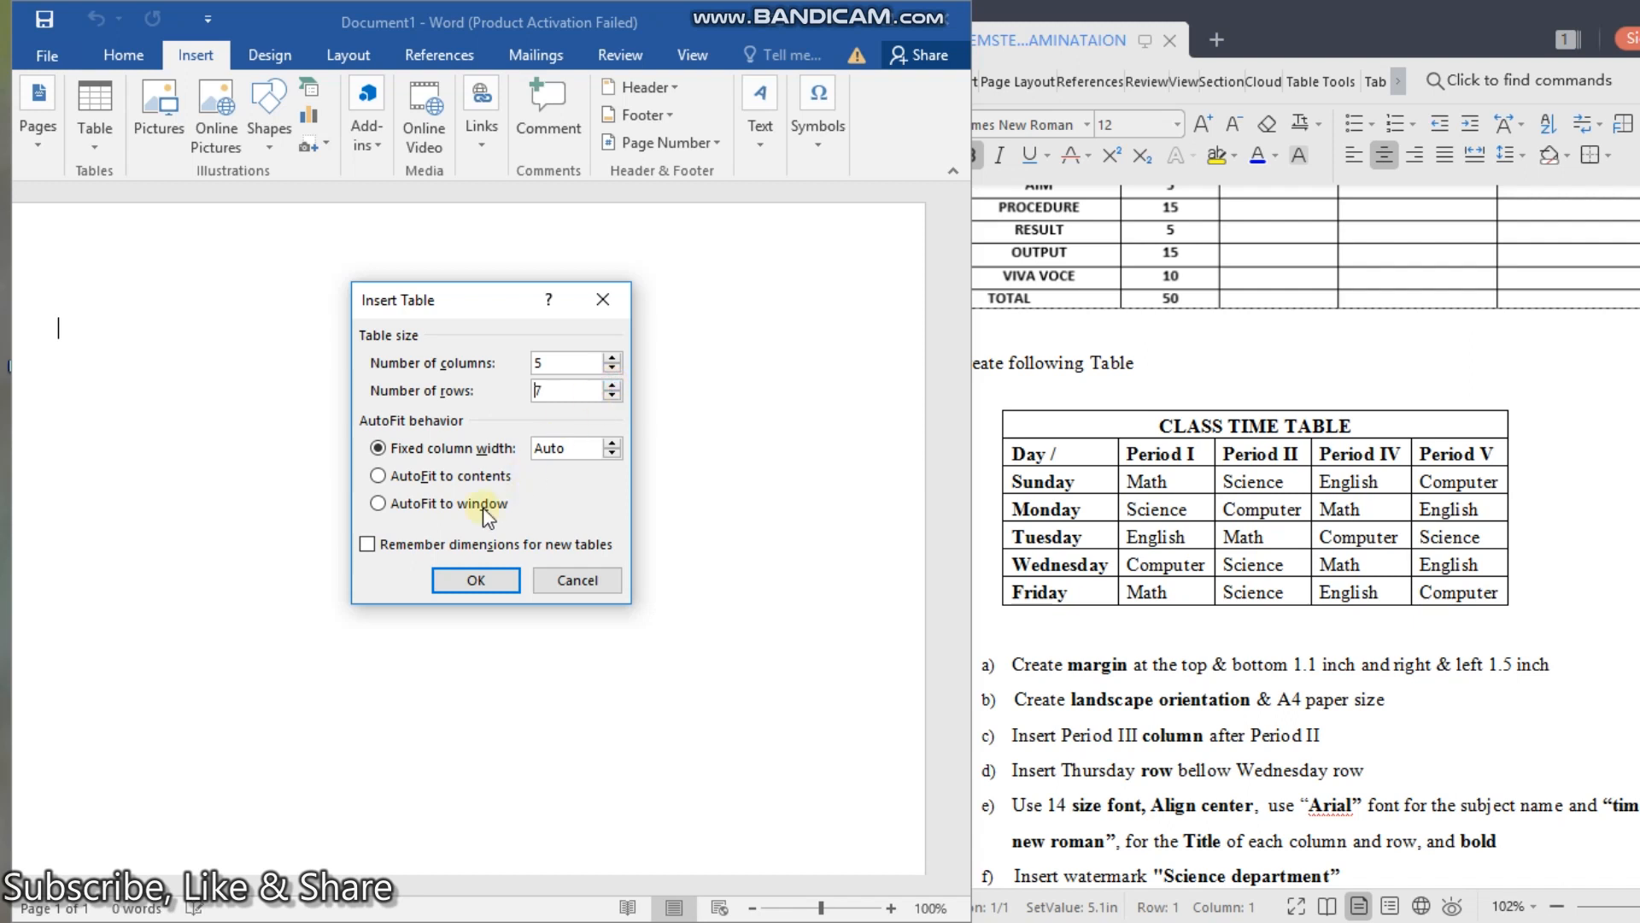
{"action": "left_click", "coordinate": [452, 584]}
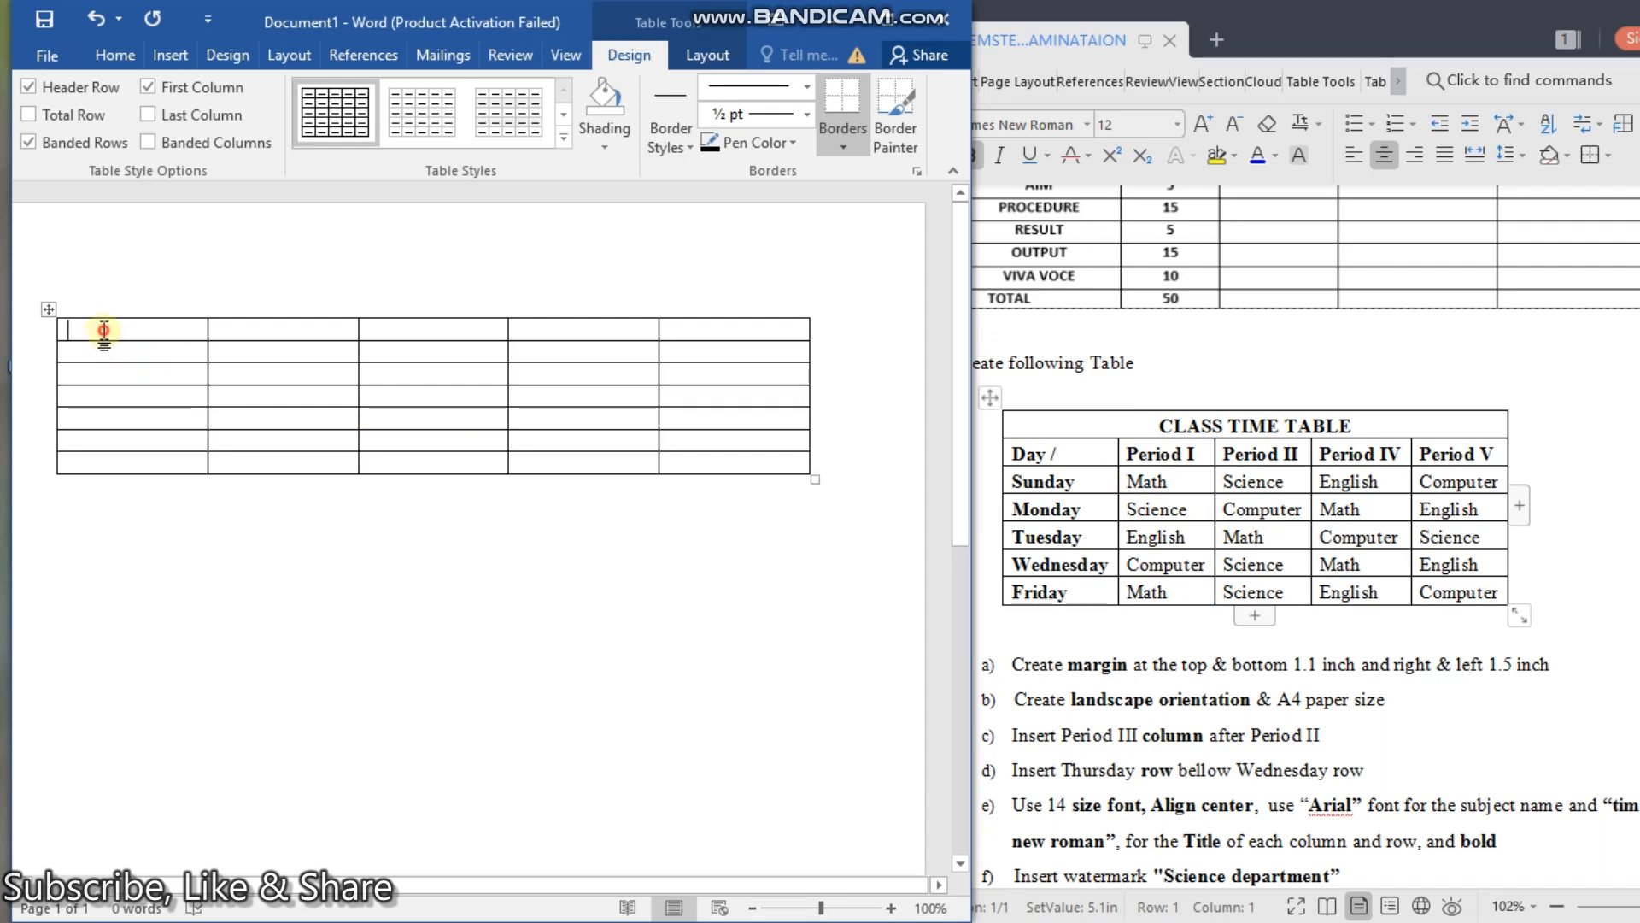
Step: Merge all five cells of the table's first row into a single cell
{"action": "left_click_drag", "start_coordinate": [104, 330], "coordinate": [420, 325]}
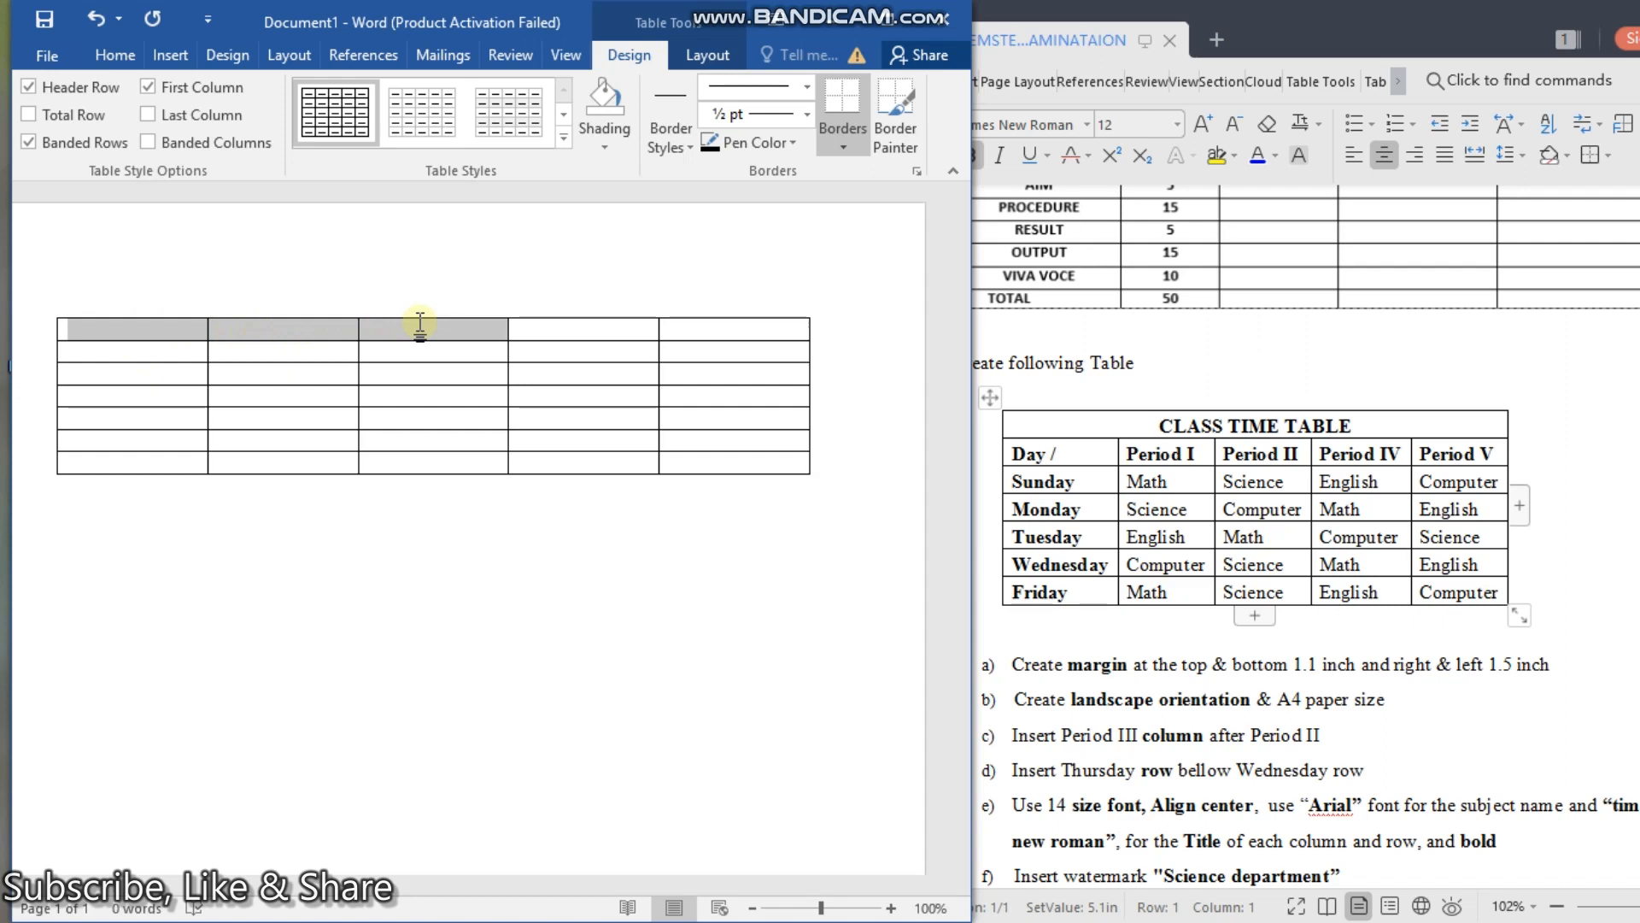
{"action": "left_click_drag", "start_coordinate": [420, 325], "coordinate": [694, 337]}
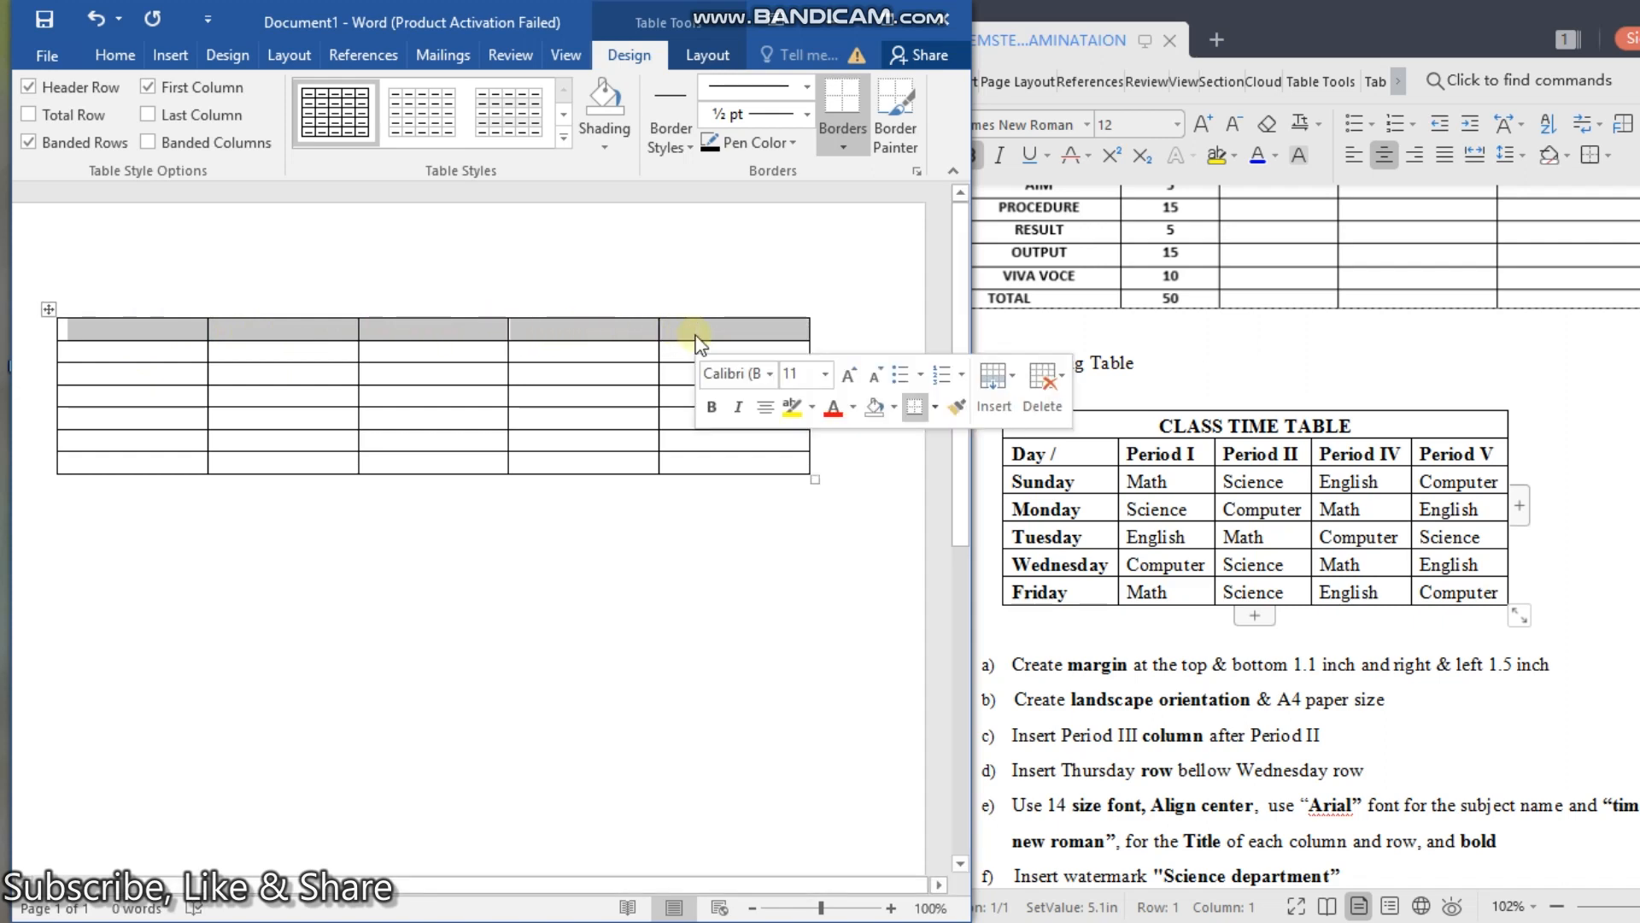
{"action": "right_click", "coordinate": [639, 324]}
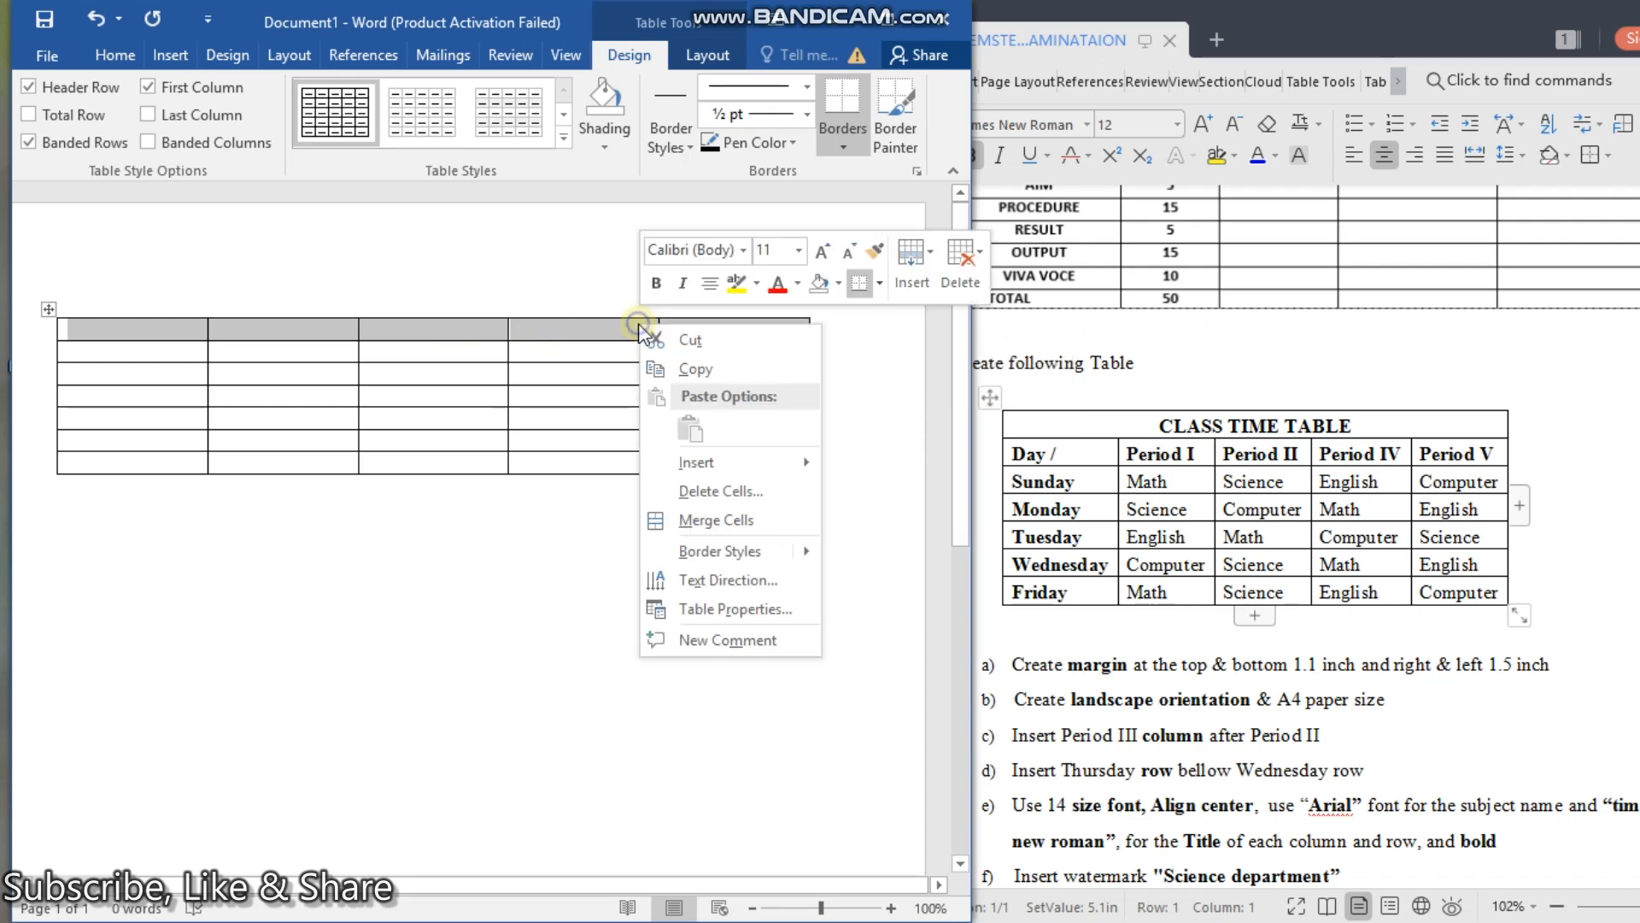
{"action": "left_click", "coordinate": [714, 520]}
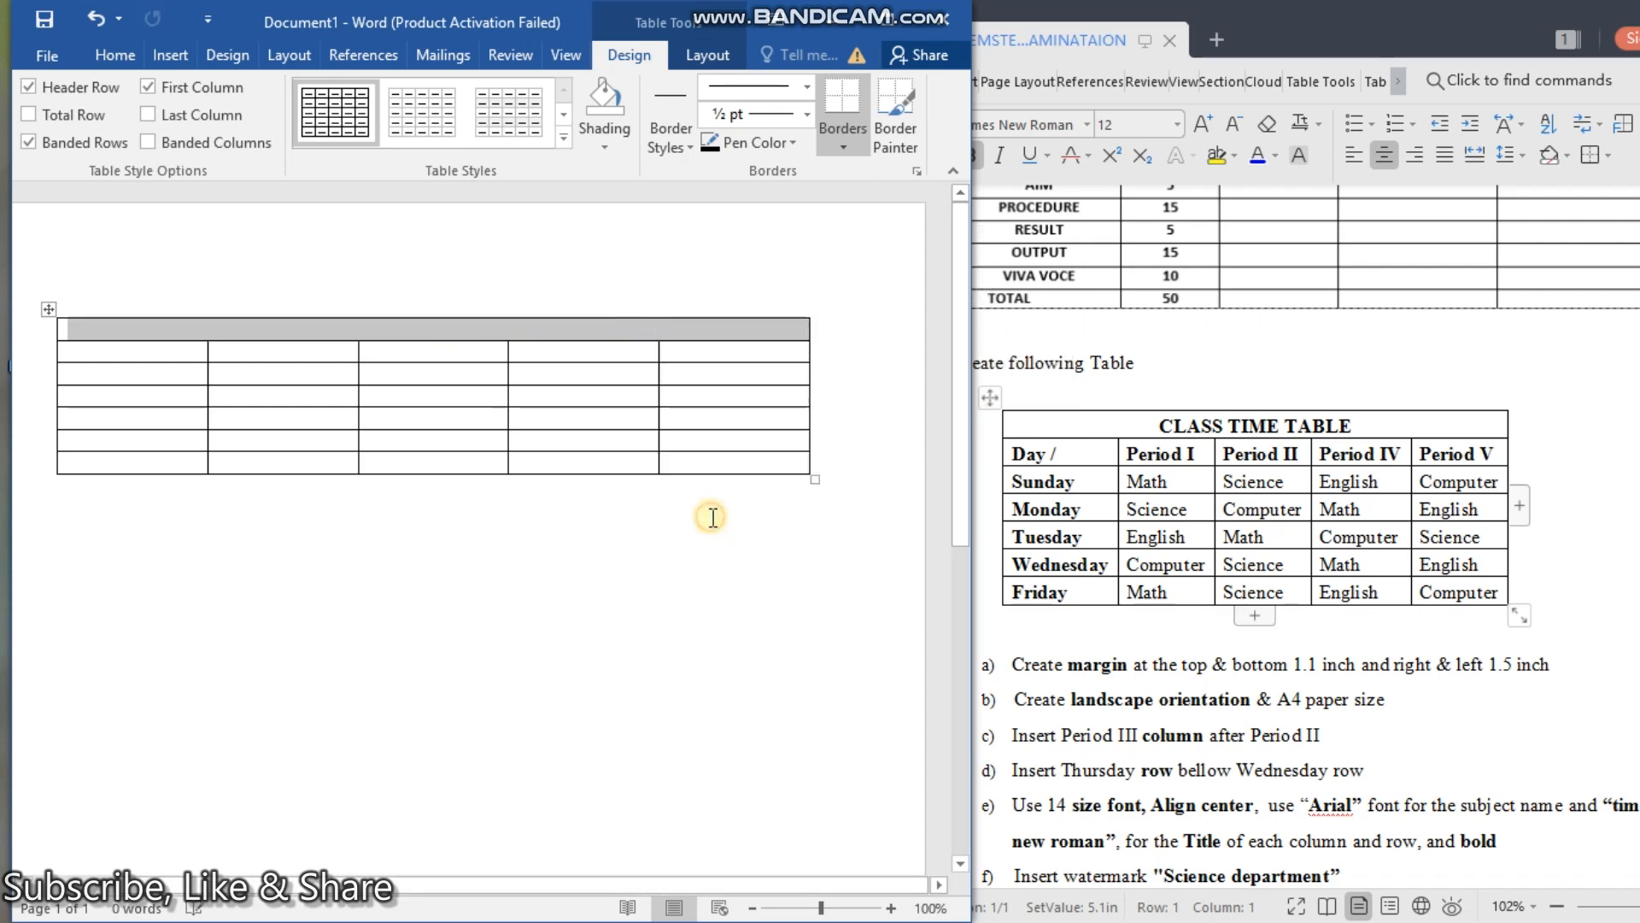
{"action": "left_click", "coordinate": [645, 556]}
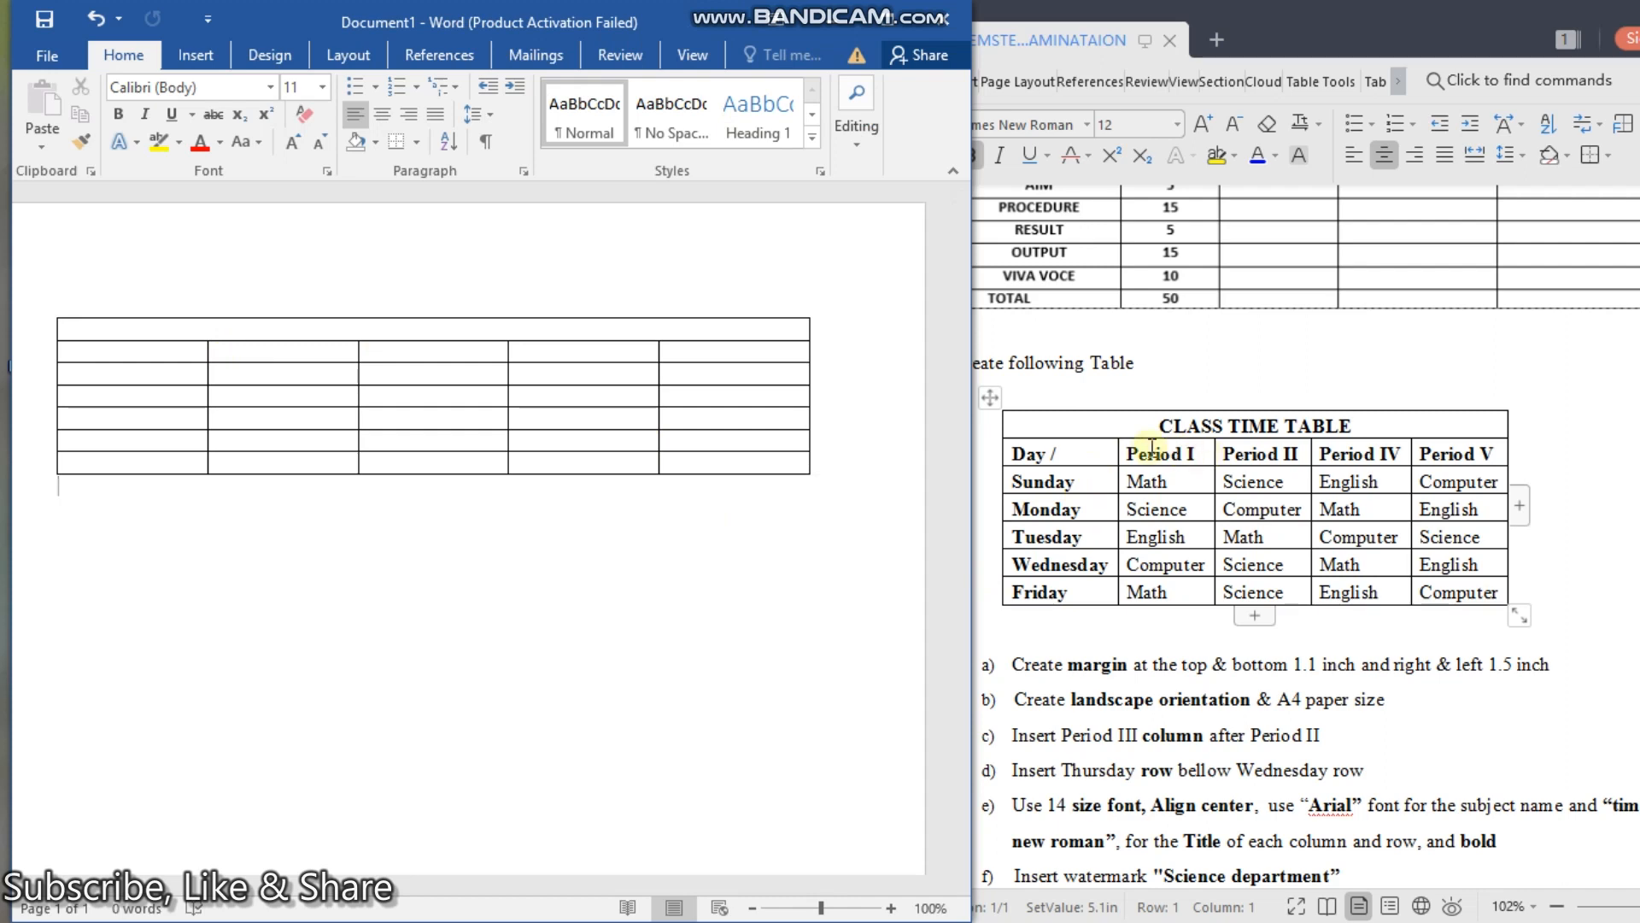
Step: Enter the title "CLASS TIMETABLE" in the merged top row of the table
{"action": "left_click", "coordinate": [286, 329]}
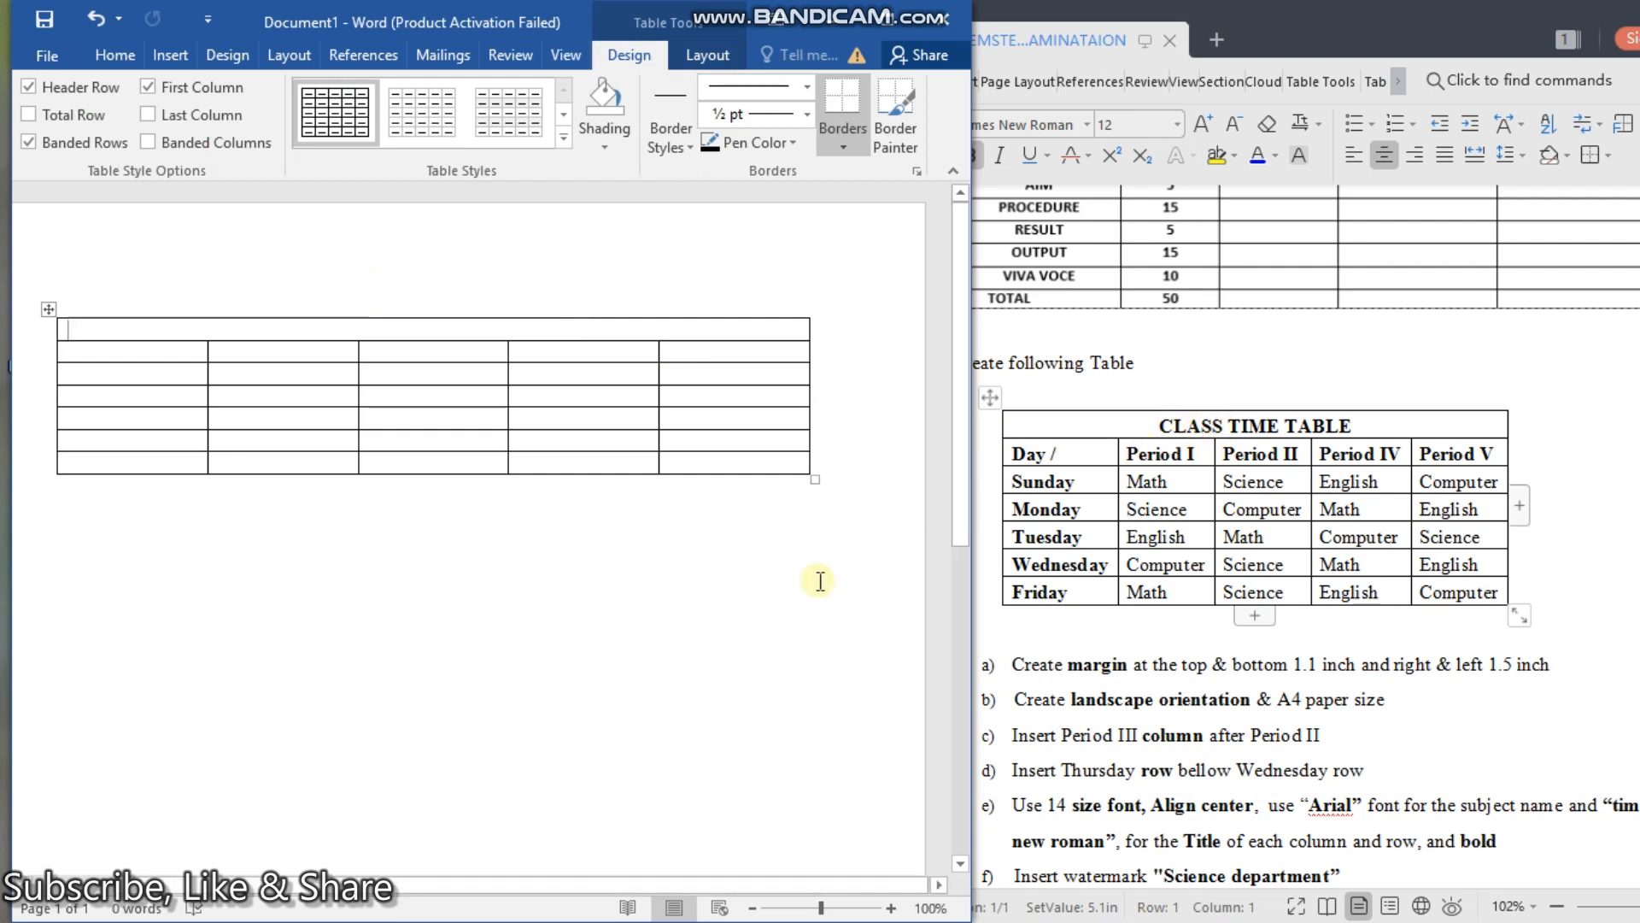
{"action": "type", "text": "CLASS"}
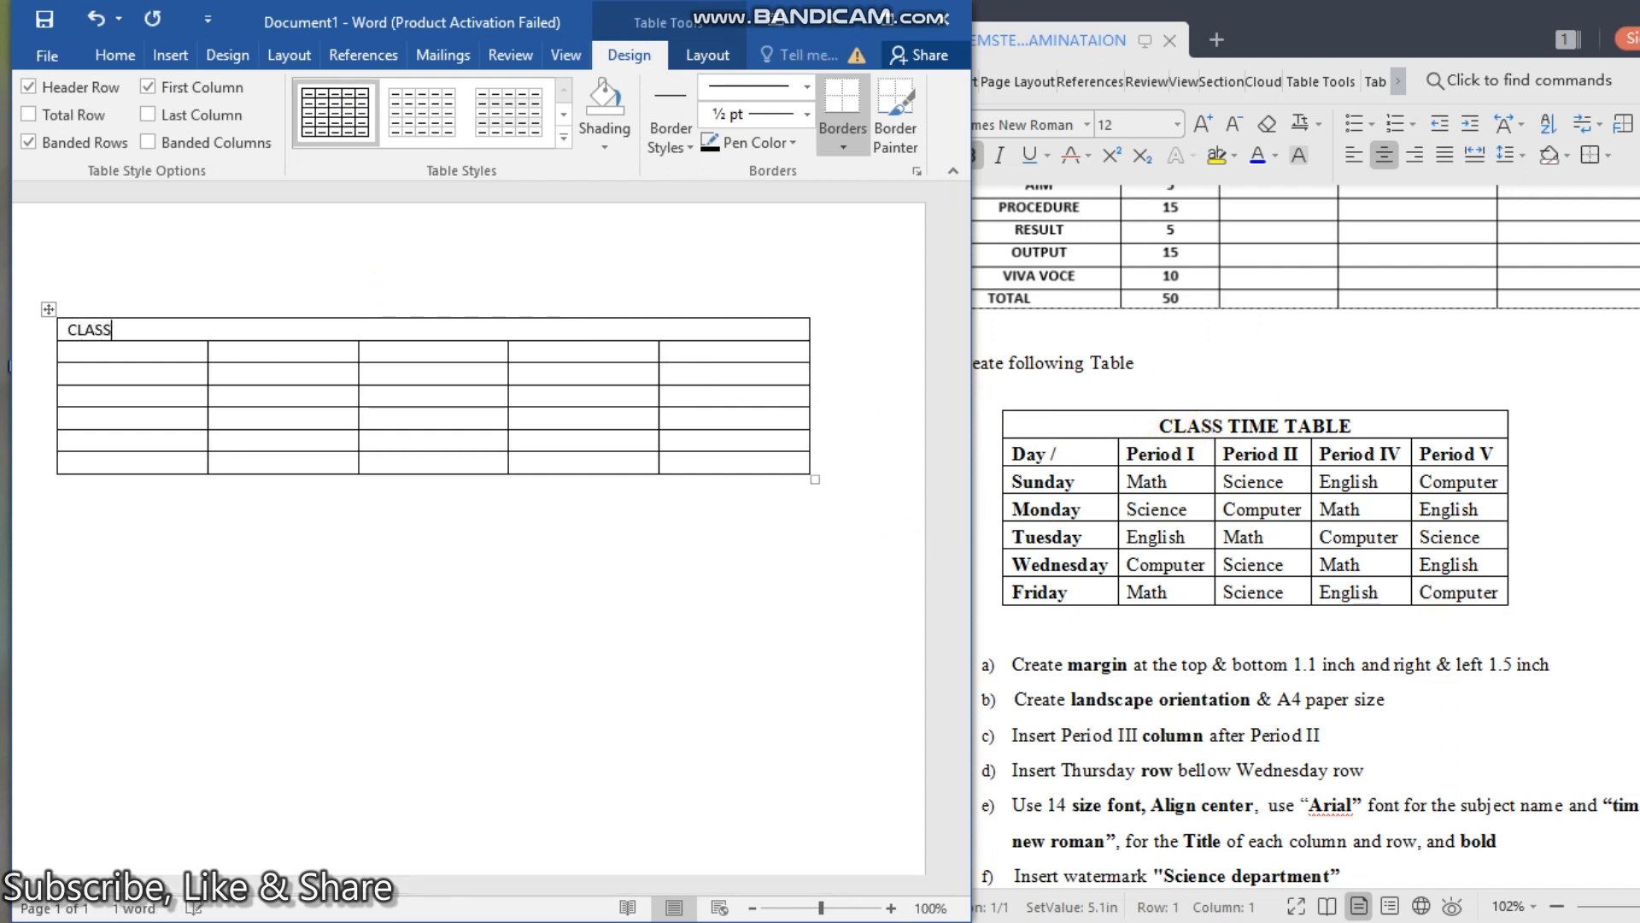
{"action": "type", "text": " TIMETABLE"}
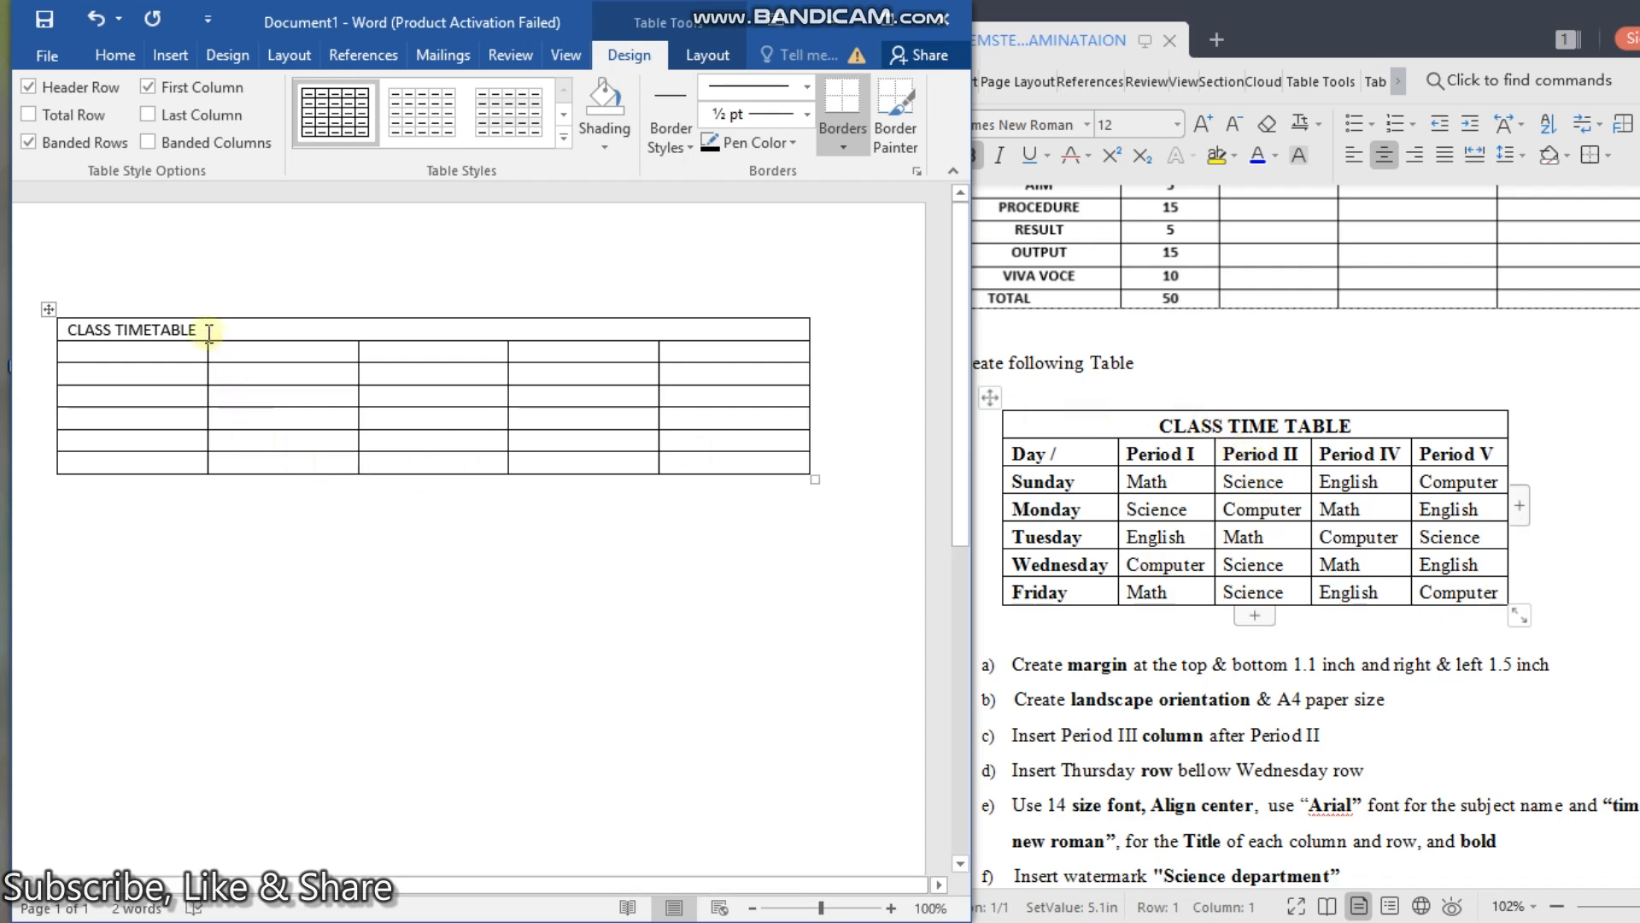
Step: Make the CLASS TIMETABLE title bold and center it in its row
{"action": "left_click_drag", "start_coordinate": [208, 323], "coordinate": [84, 325]}
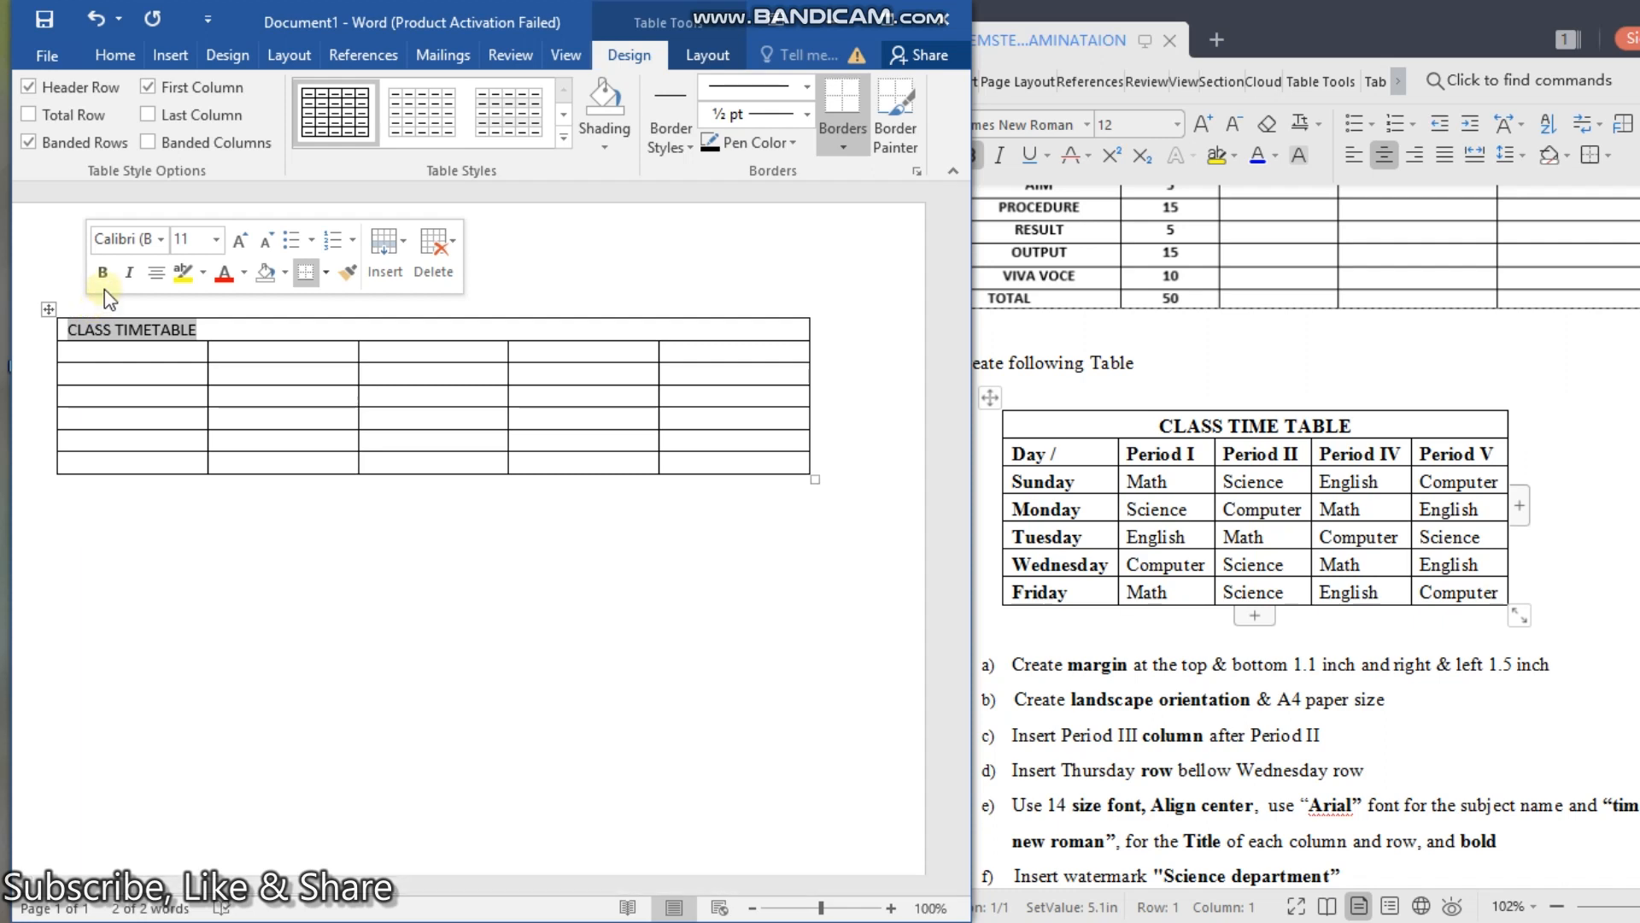
{"action": "left_click", "coordinate": [103, 273]}
{"action": "left_click", "coordinate": [122, 58]}
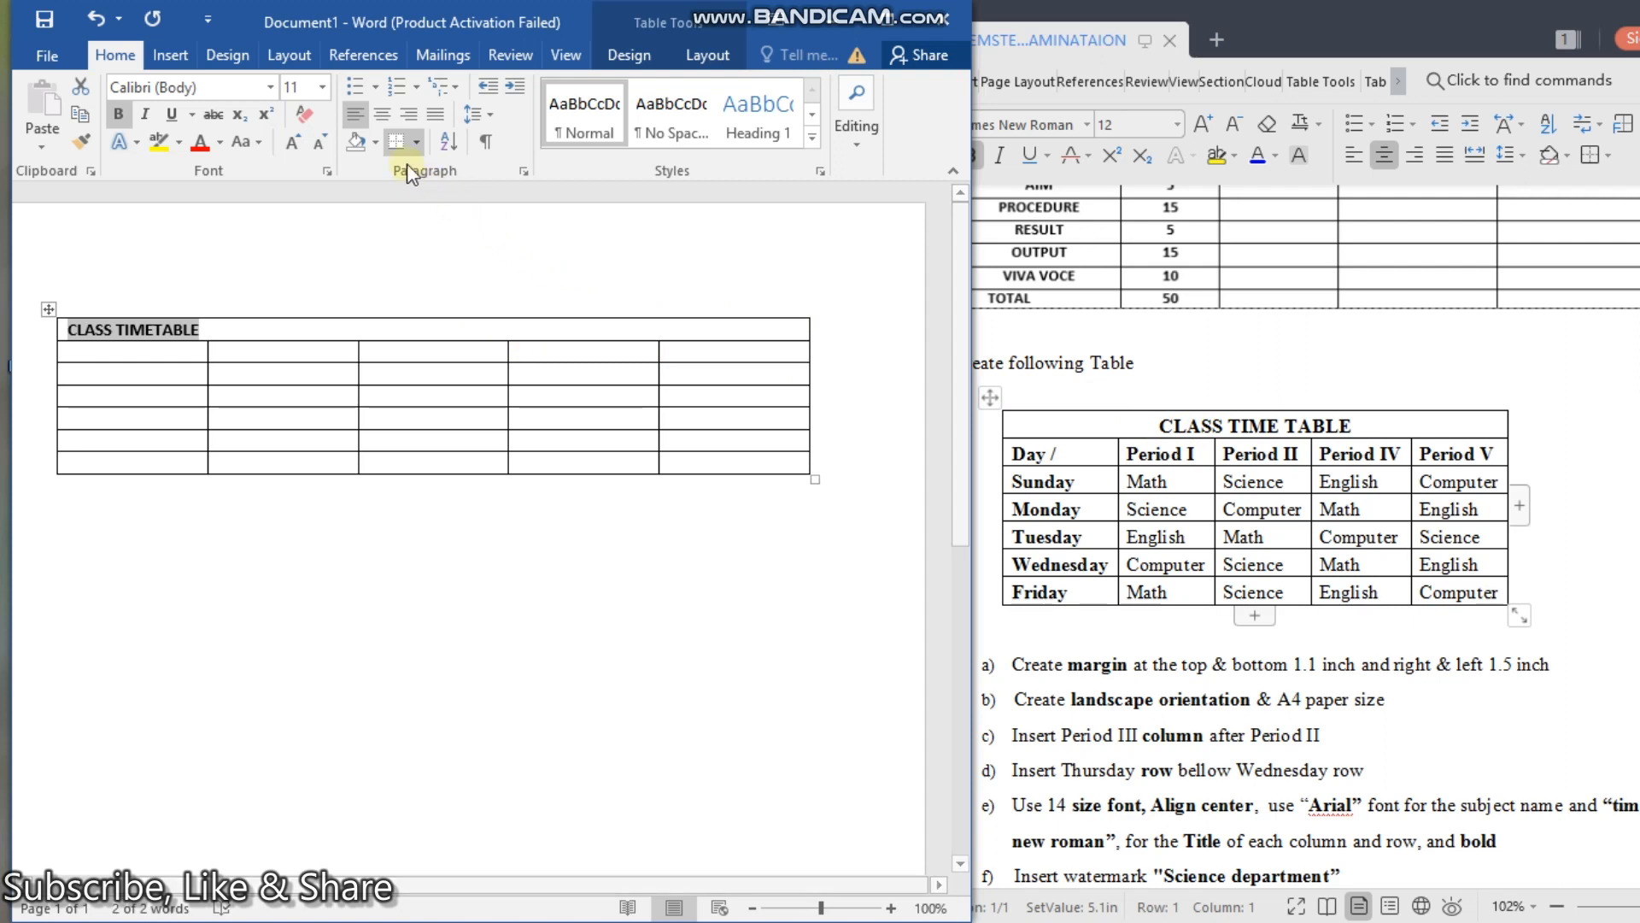
{"action": "left_click", "coordinate": [383, 118]}
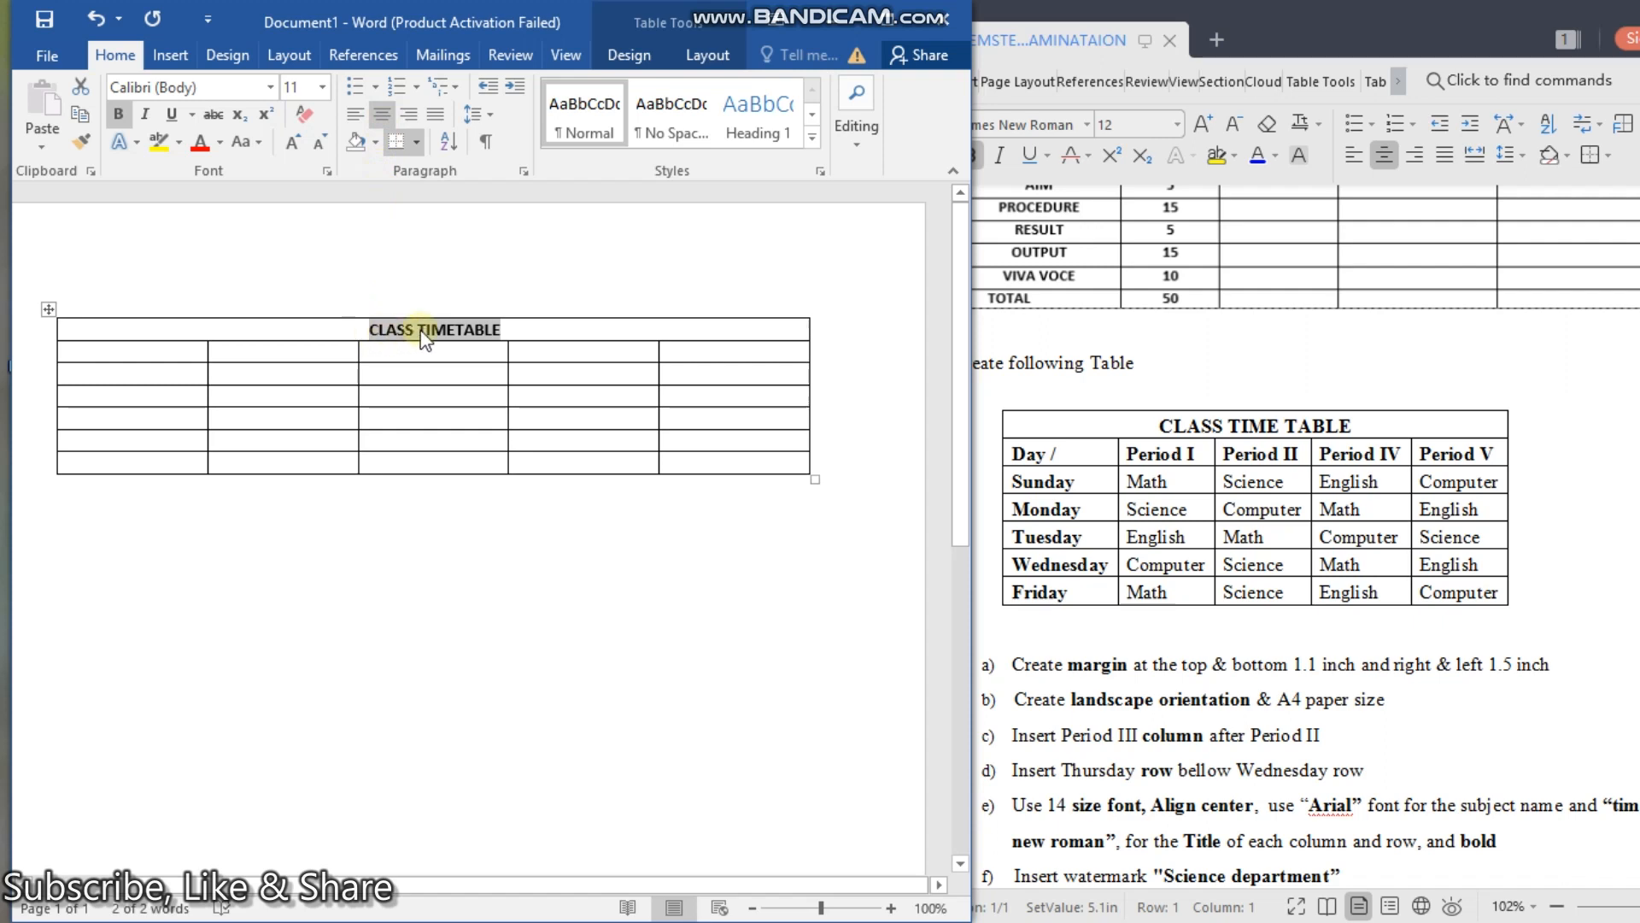
Step: Try left, right and justified alignment on the table title and return it to centered
{"action": "left_click", "coordinate": [360, 126]}
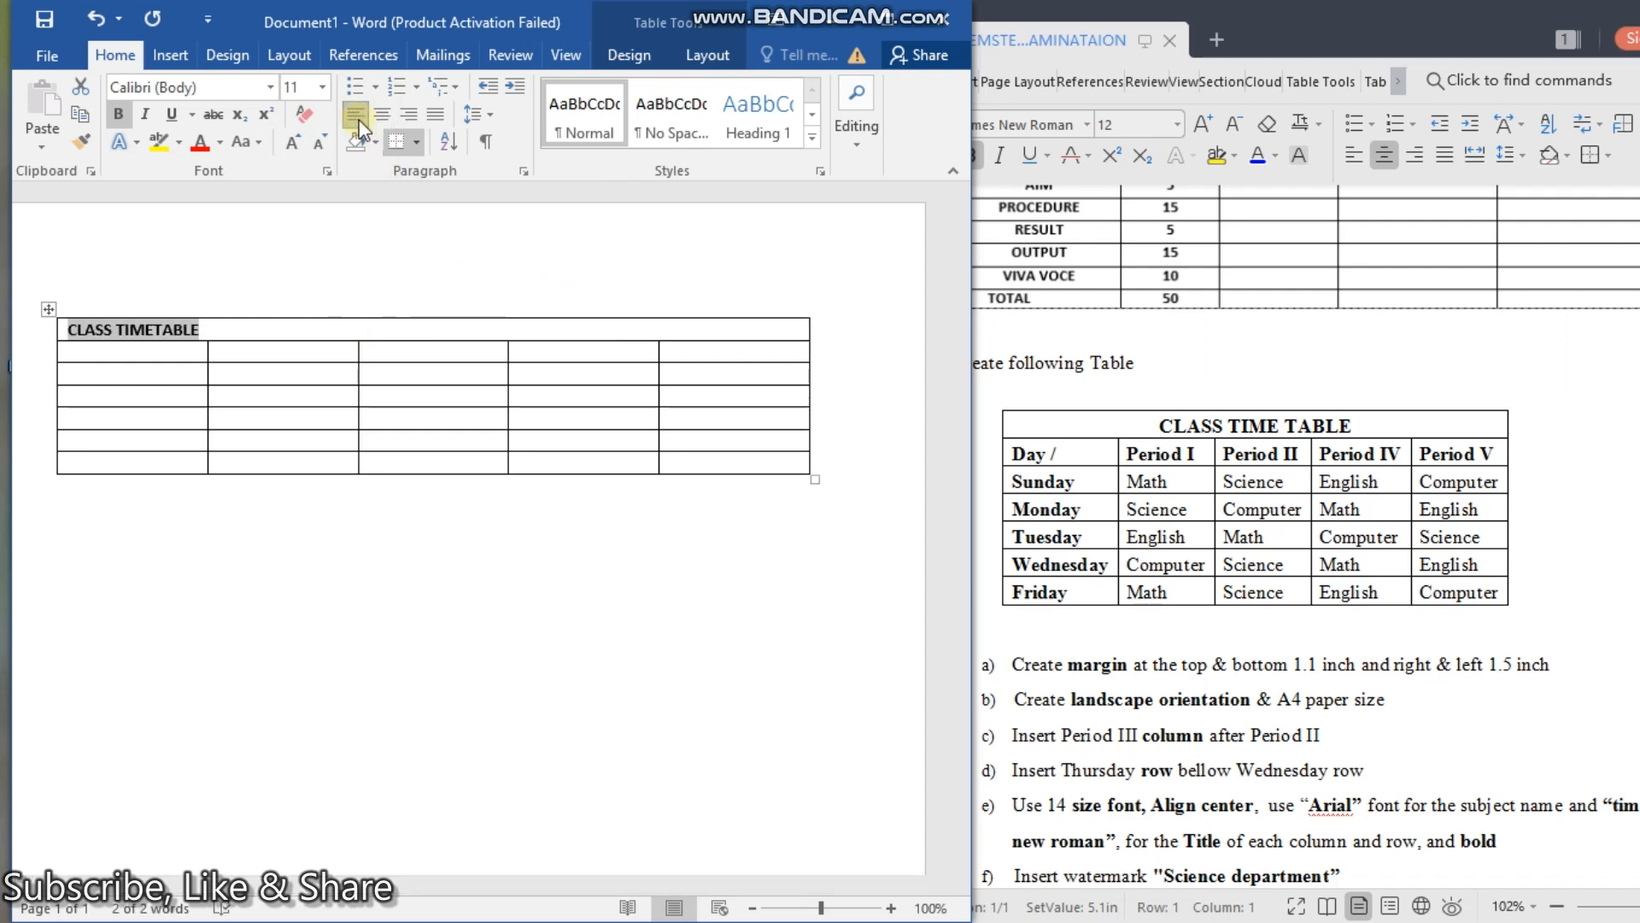
{"action": "left_click", "coordinate": [410, 115]}
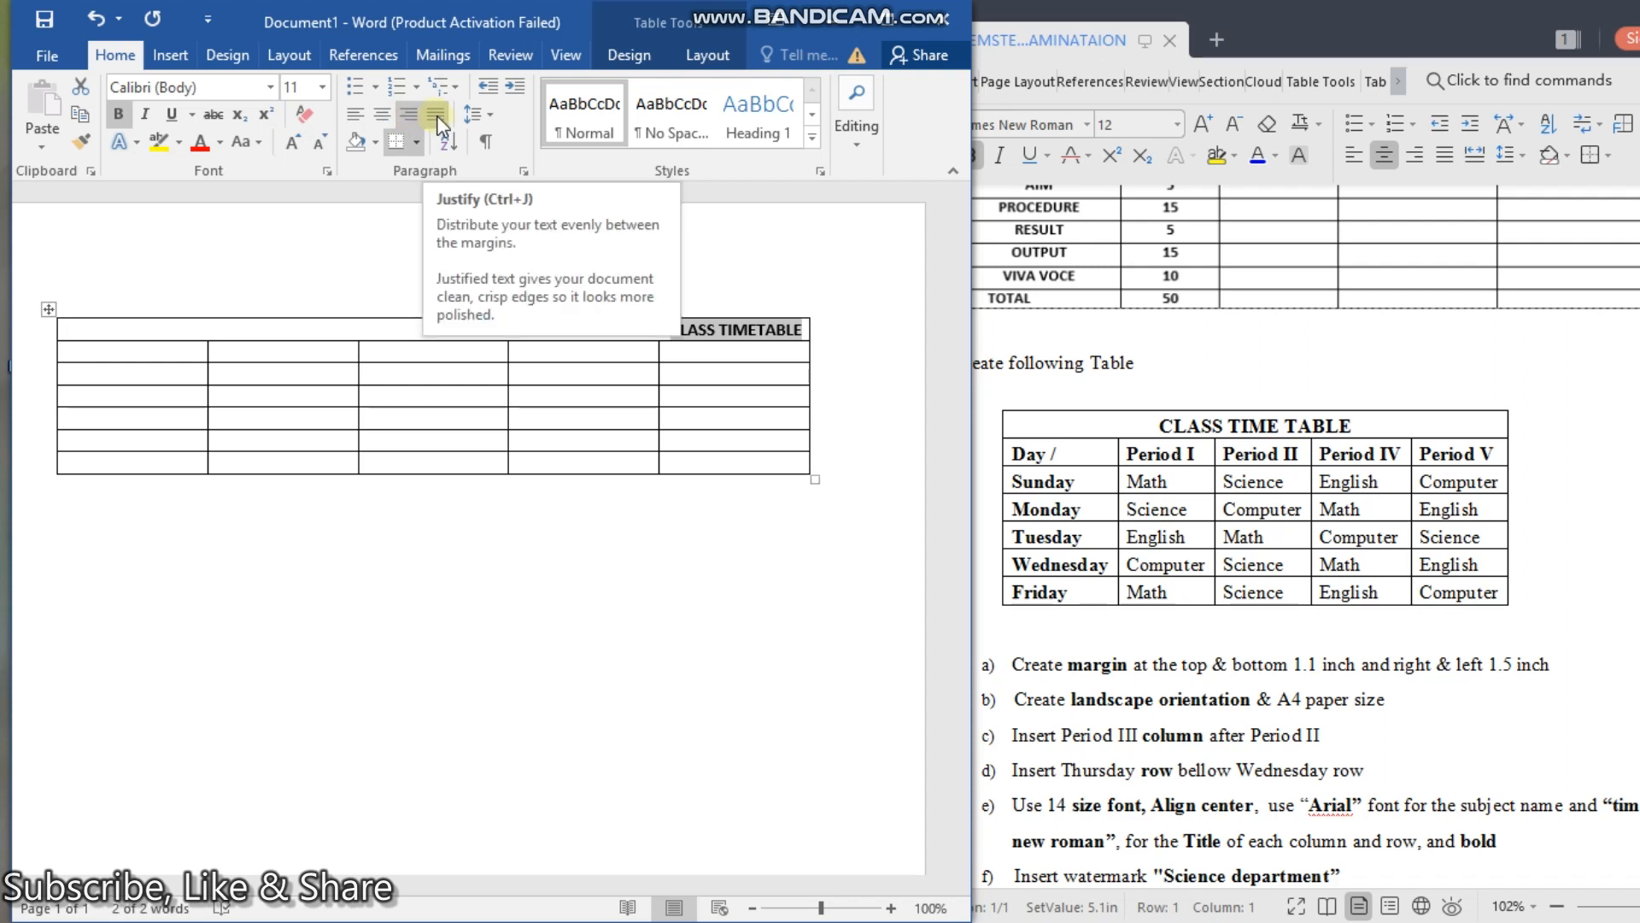
{"action": "left_click", "coordinate": [437, 120]}
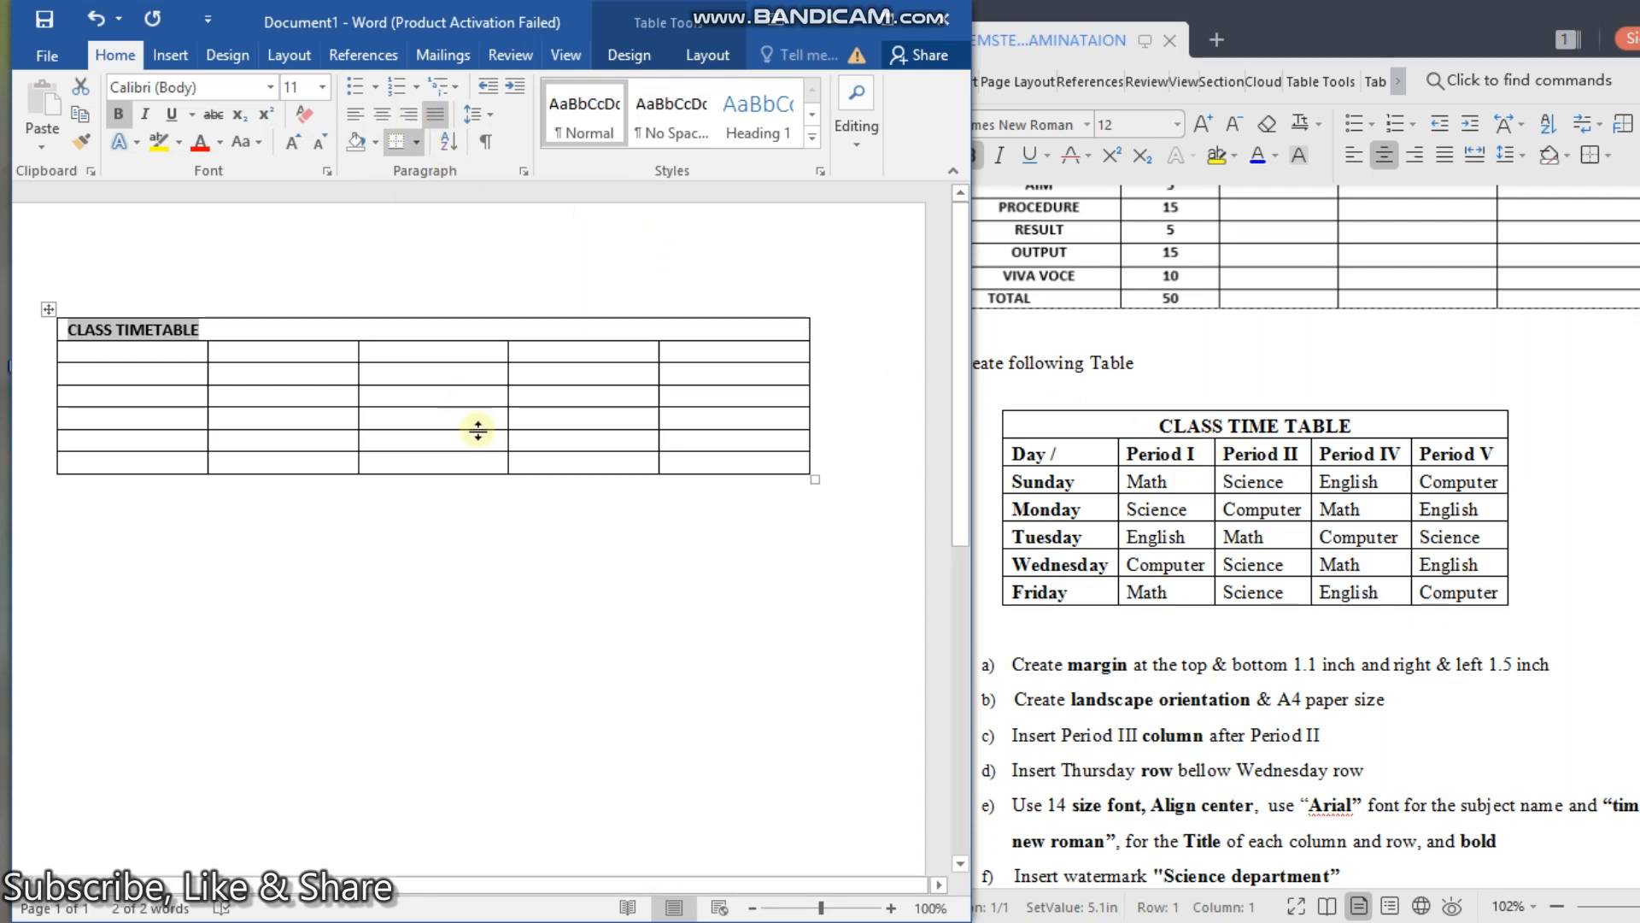
{"action": "key", "text": "ctrl+e"}
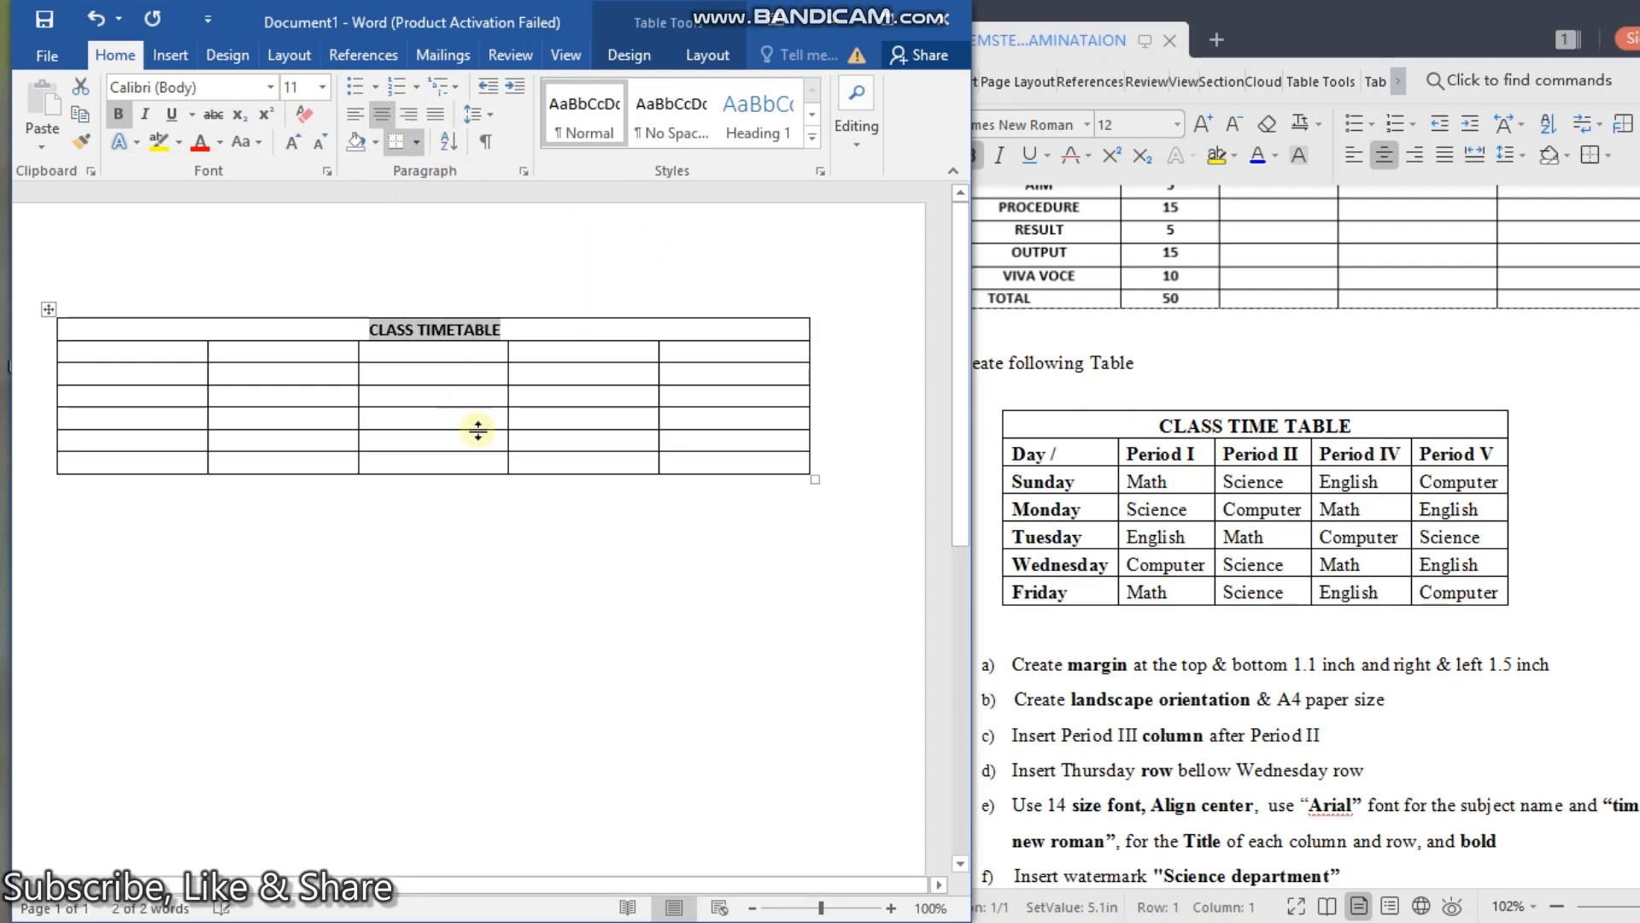
{"action": "left_click", "coordinate": [544, 557]}
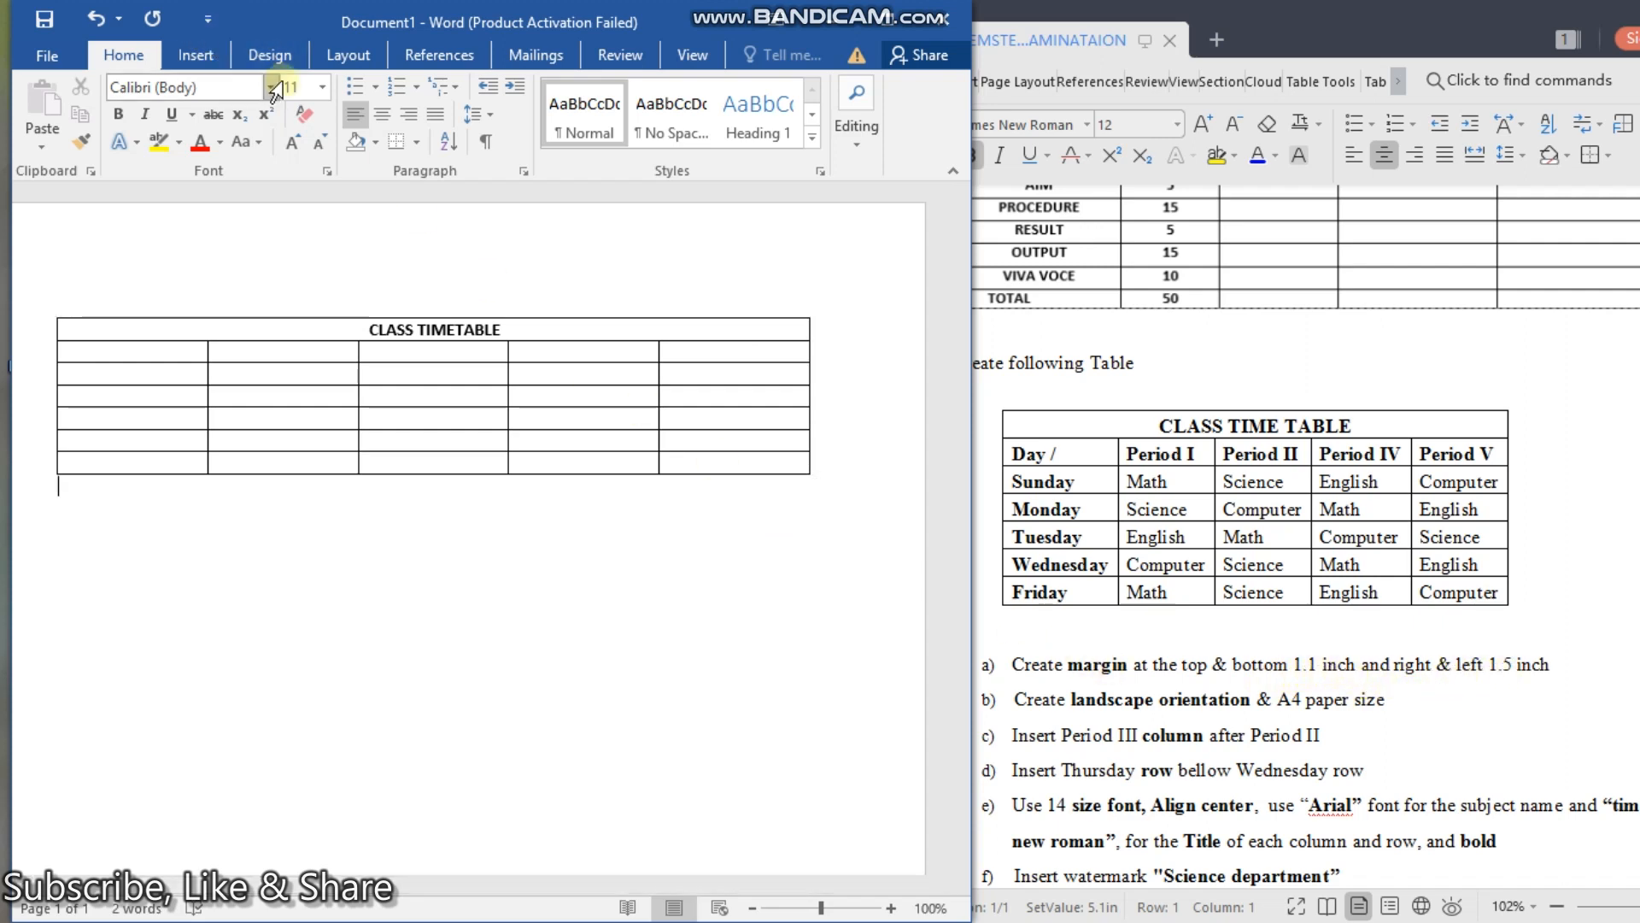
Step: Open the custom page margins and set the top and bottom margins to 1.1 inches
{"action": "left_click", "coordinate": [345, 62]}
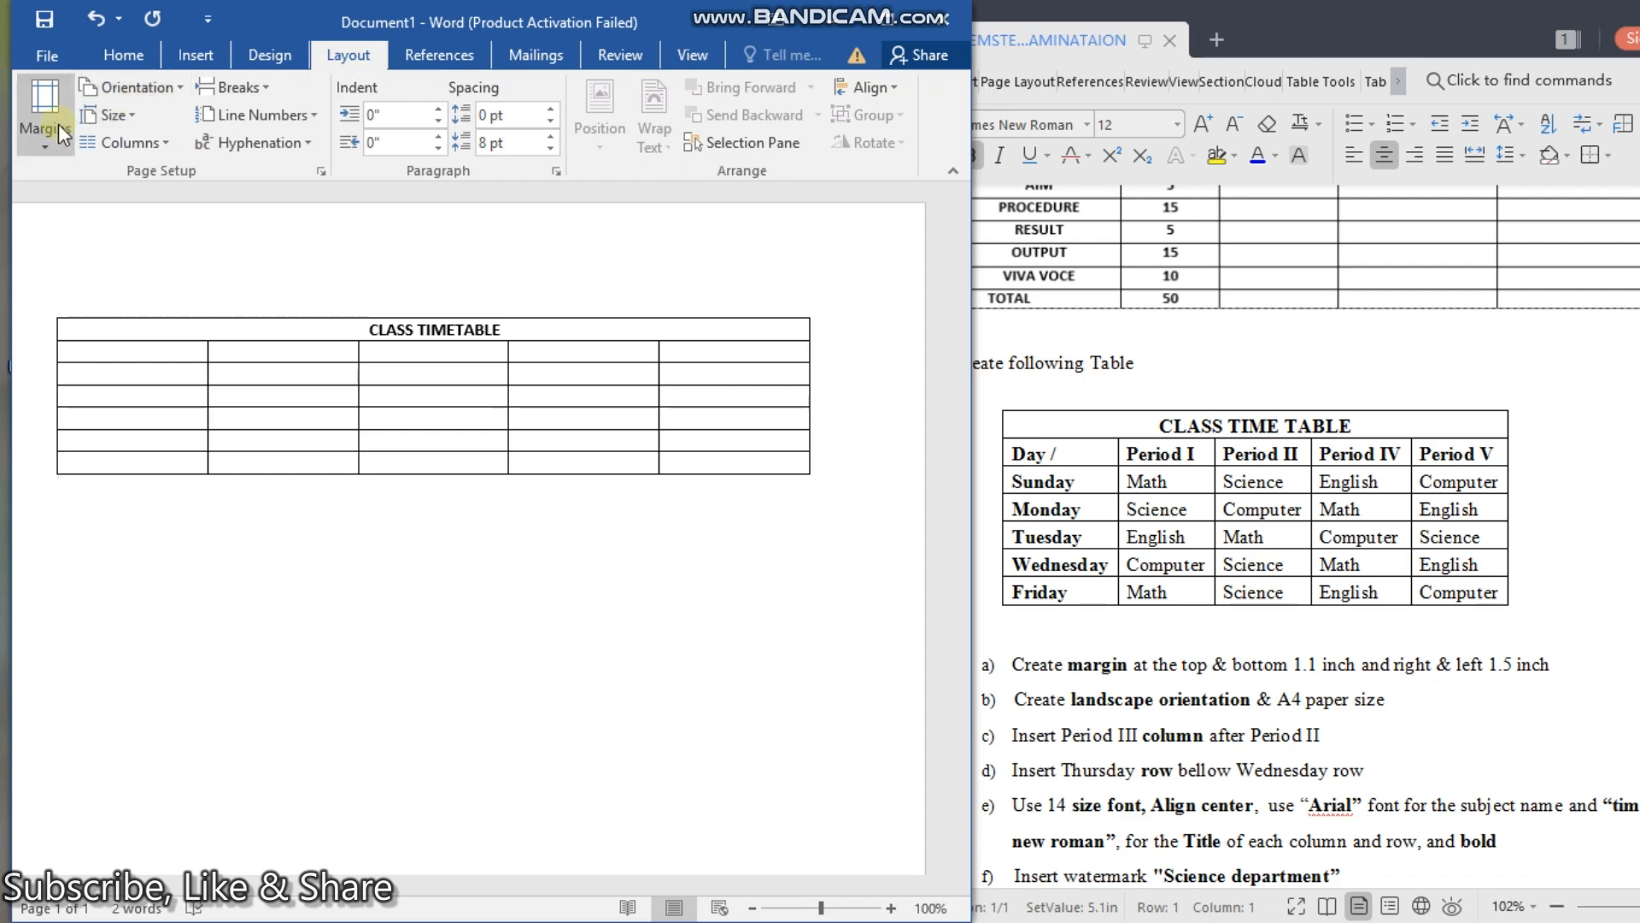
{"action": "left_click", "coordinate": [60, 147]}
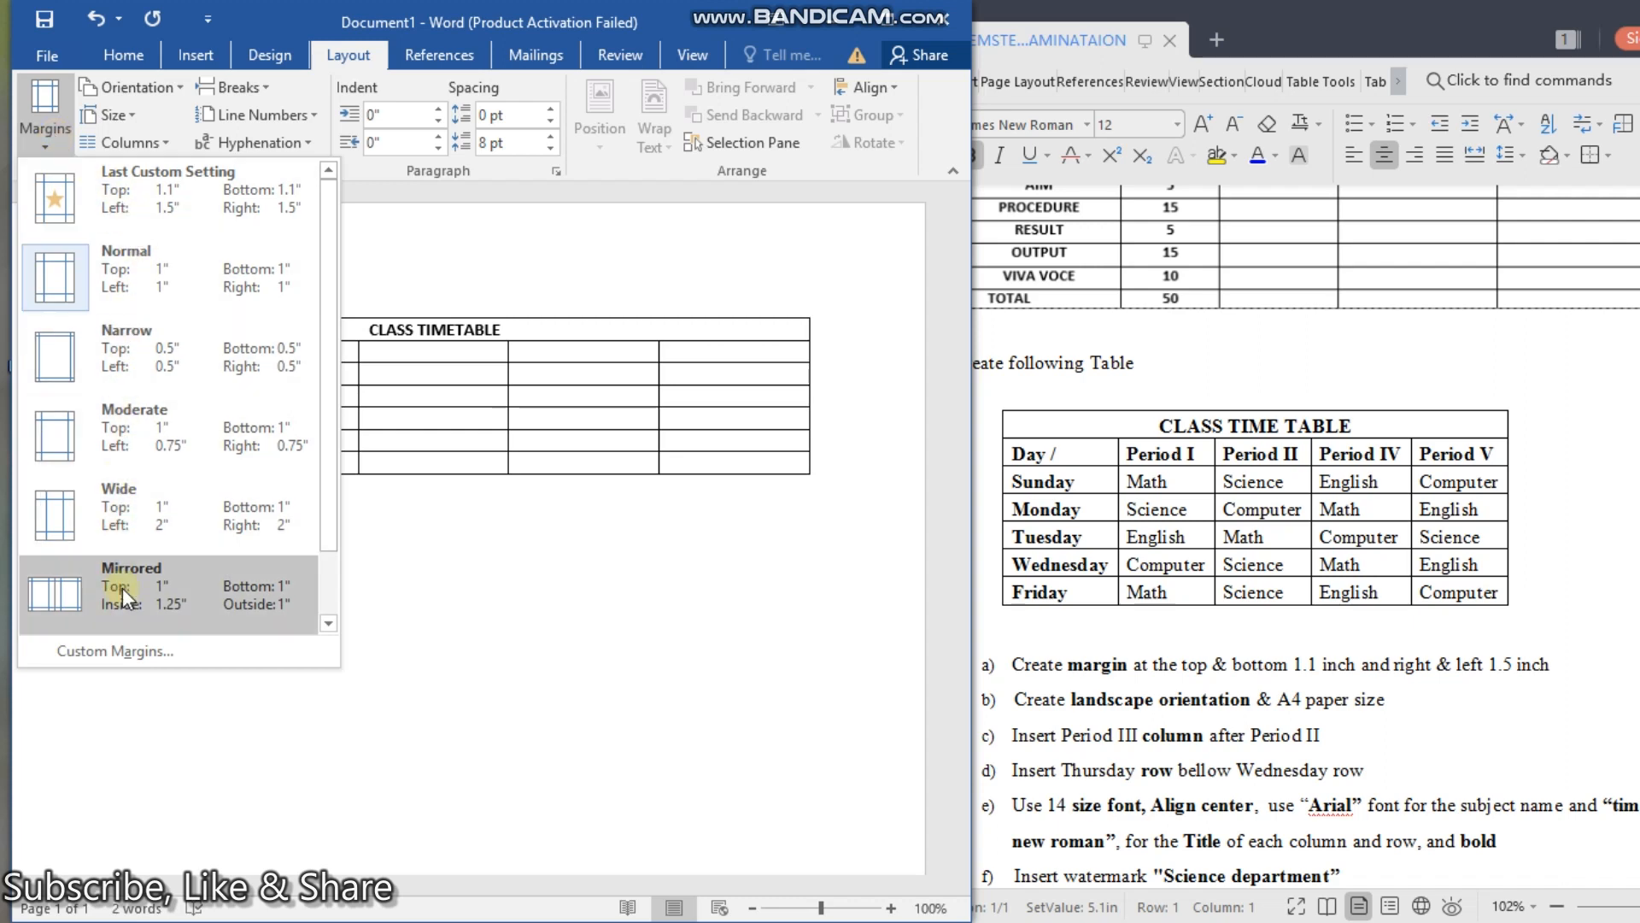
{"action": "left_click", "coordinate": [125, 651]}
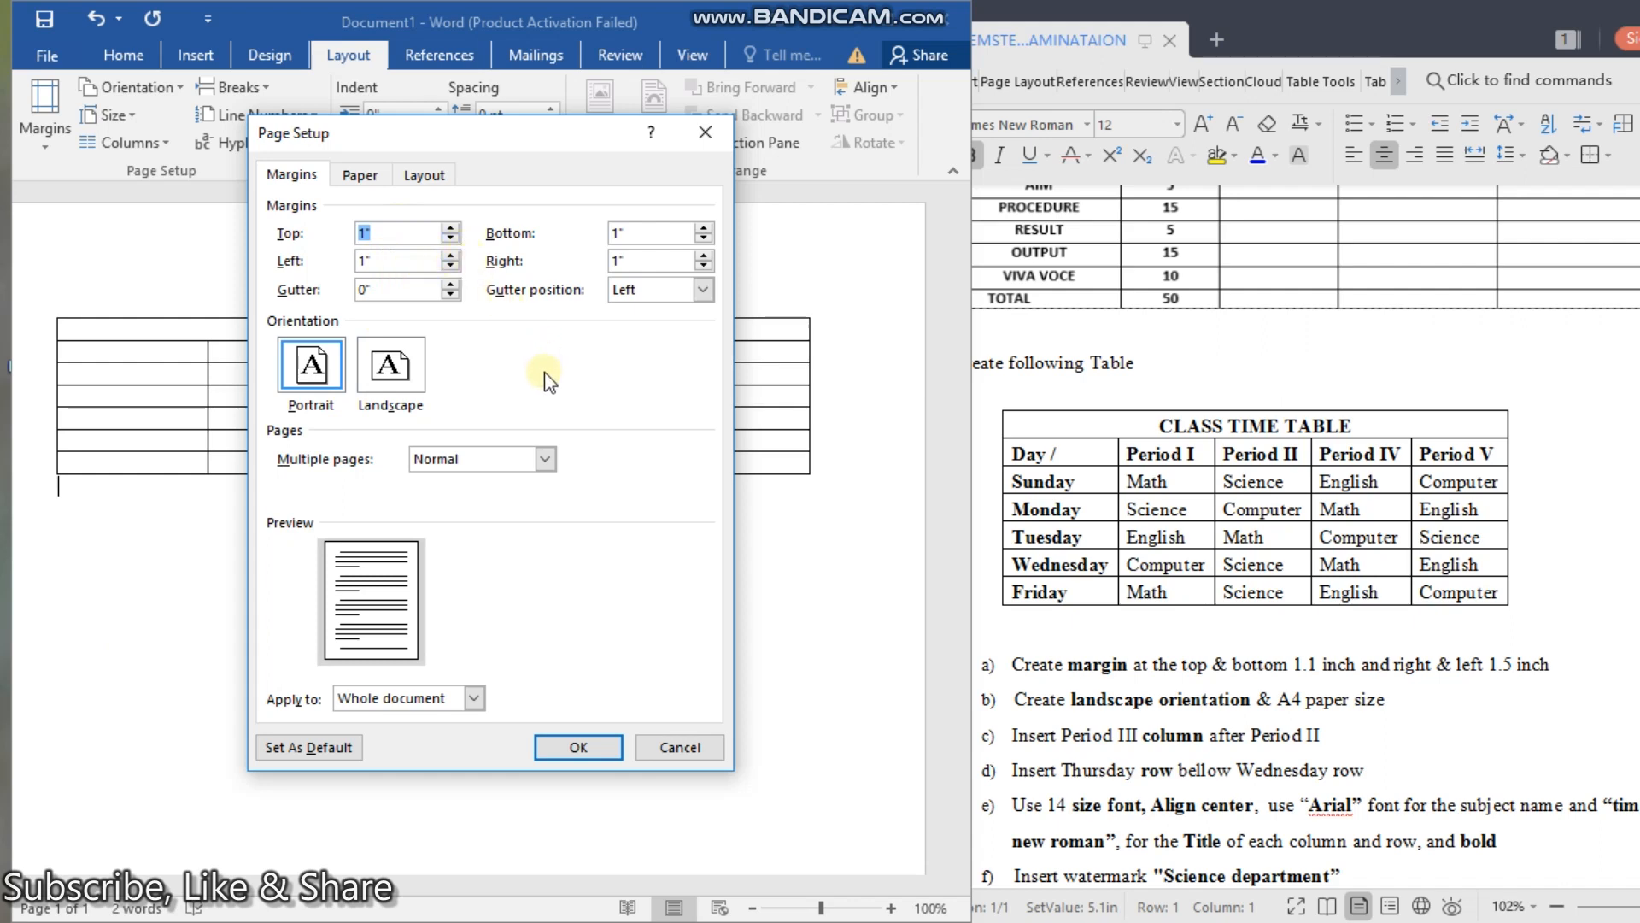
{"action": "left_click", "coordinate": [451, 228]}
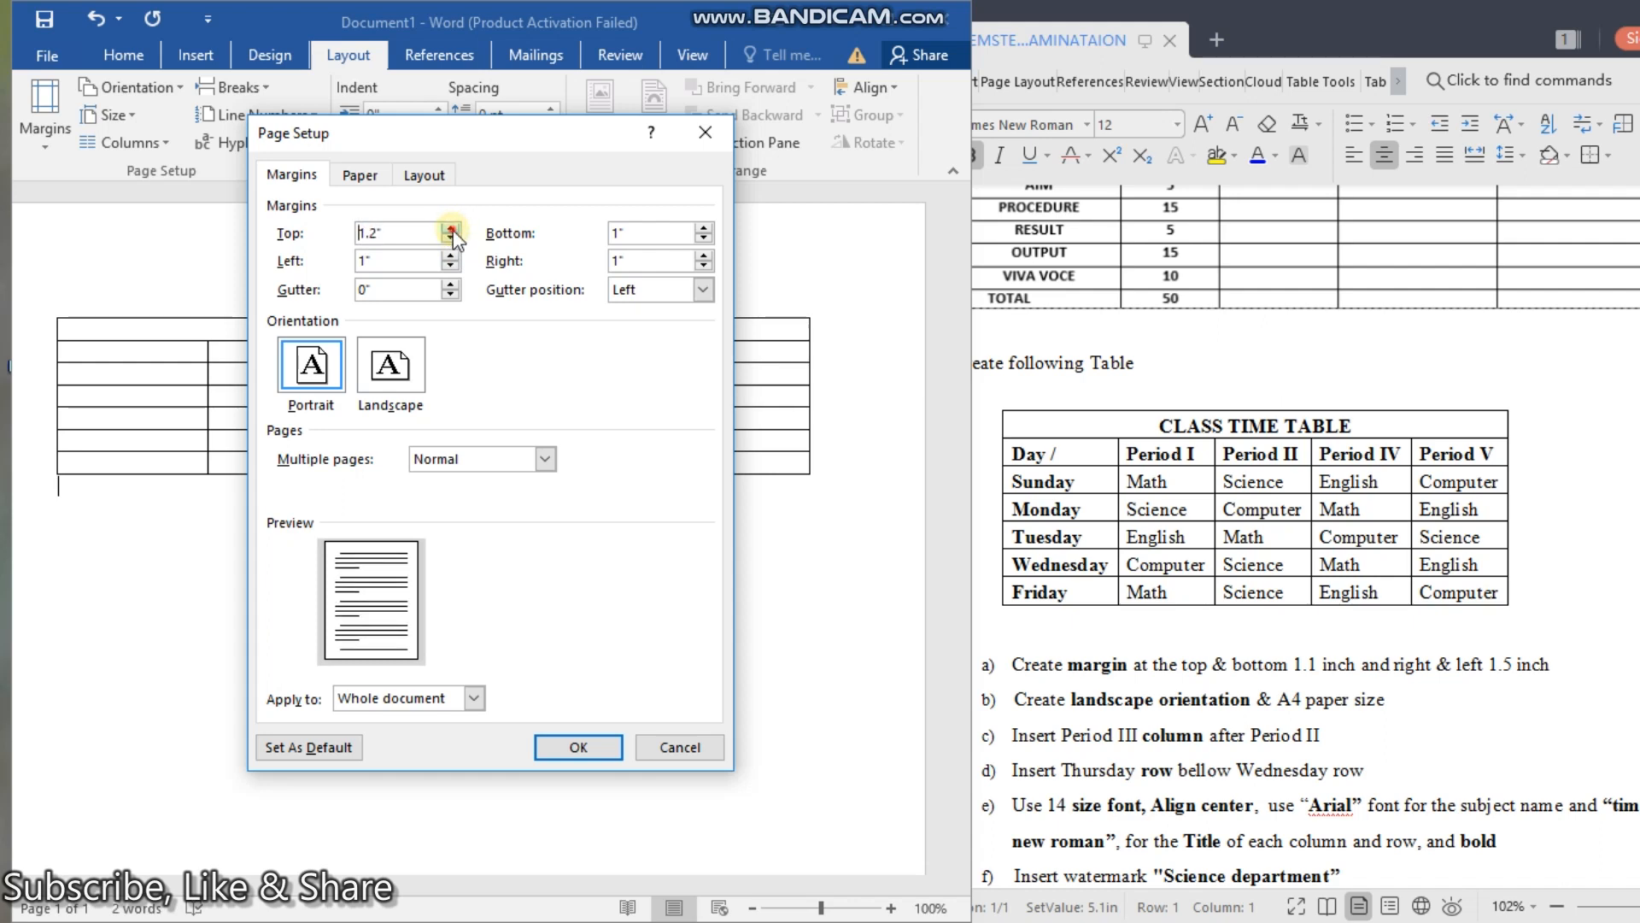
{"action": "left_click", "coordinate": [451, 228]}
{"action": "left_click", "coordinate": [451, 228]}
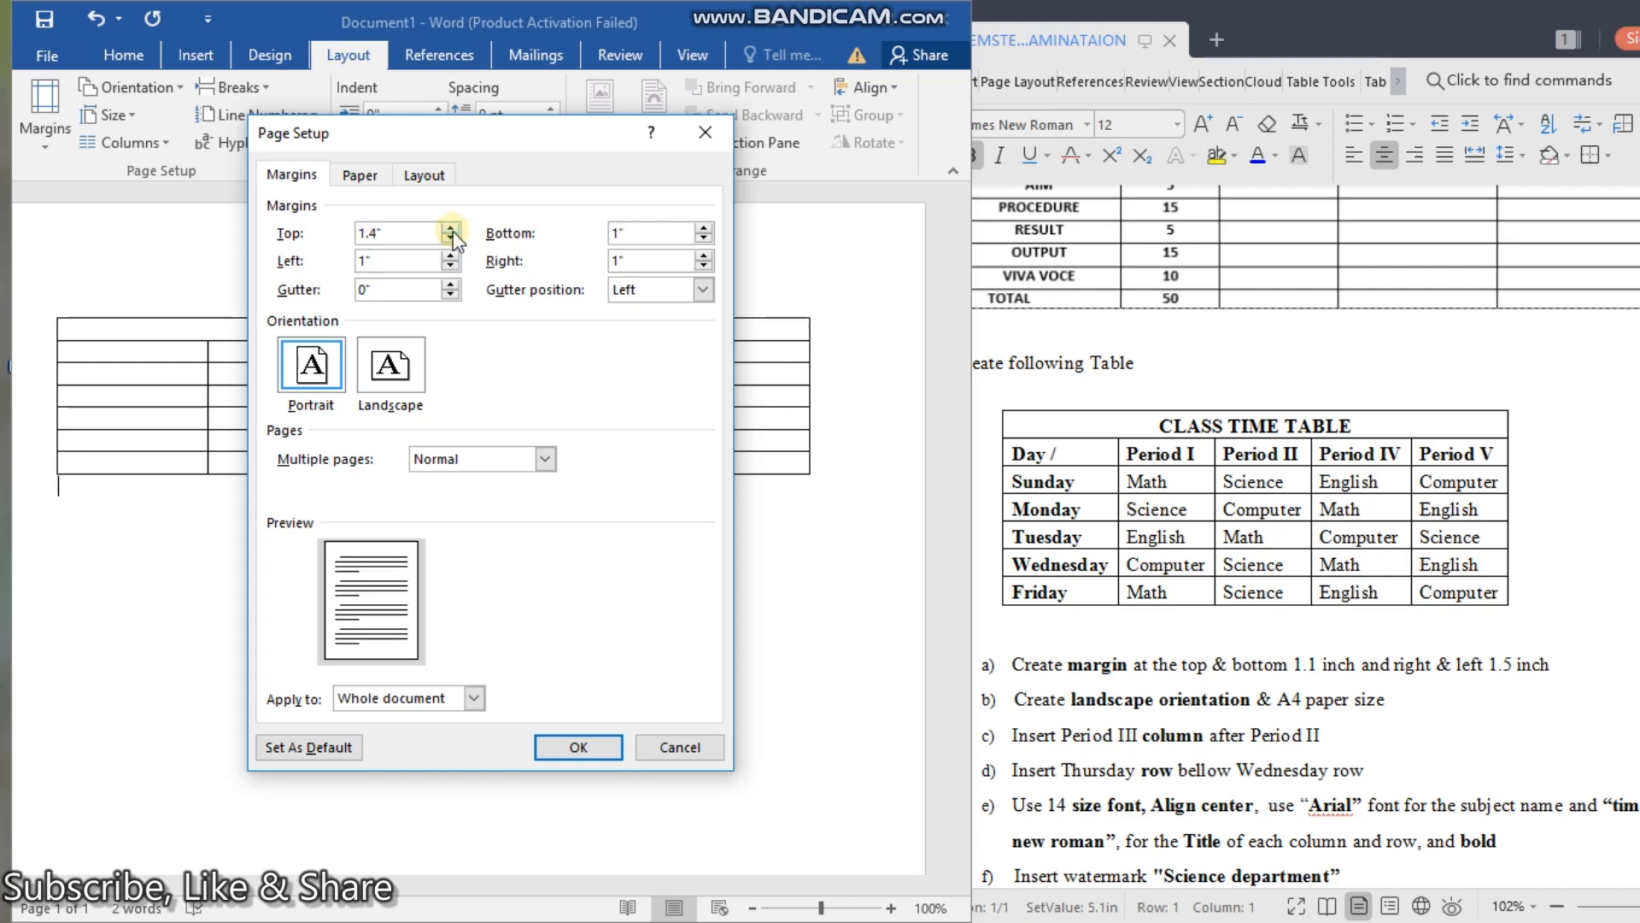
{"action": "left_click", "coordinate": [451, 238]}
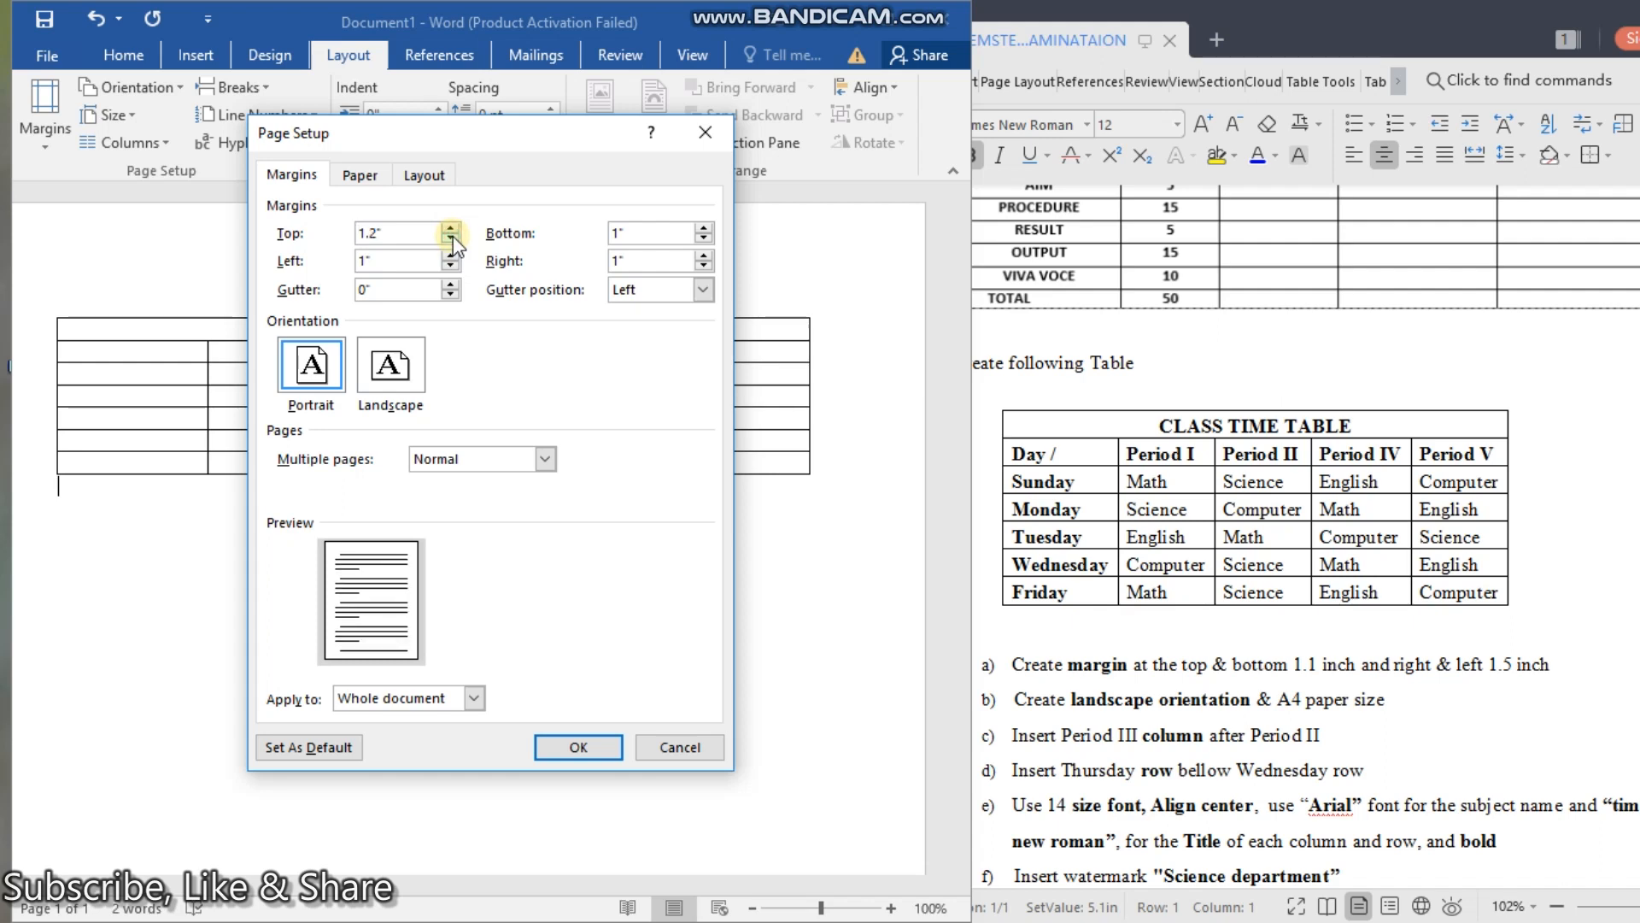
{"action": "left_click", "coordinate": [451, 238]}
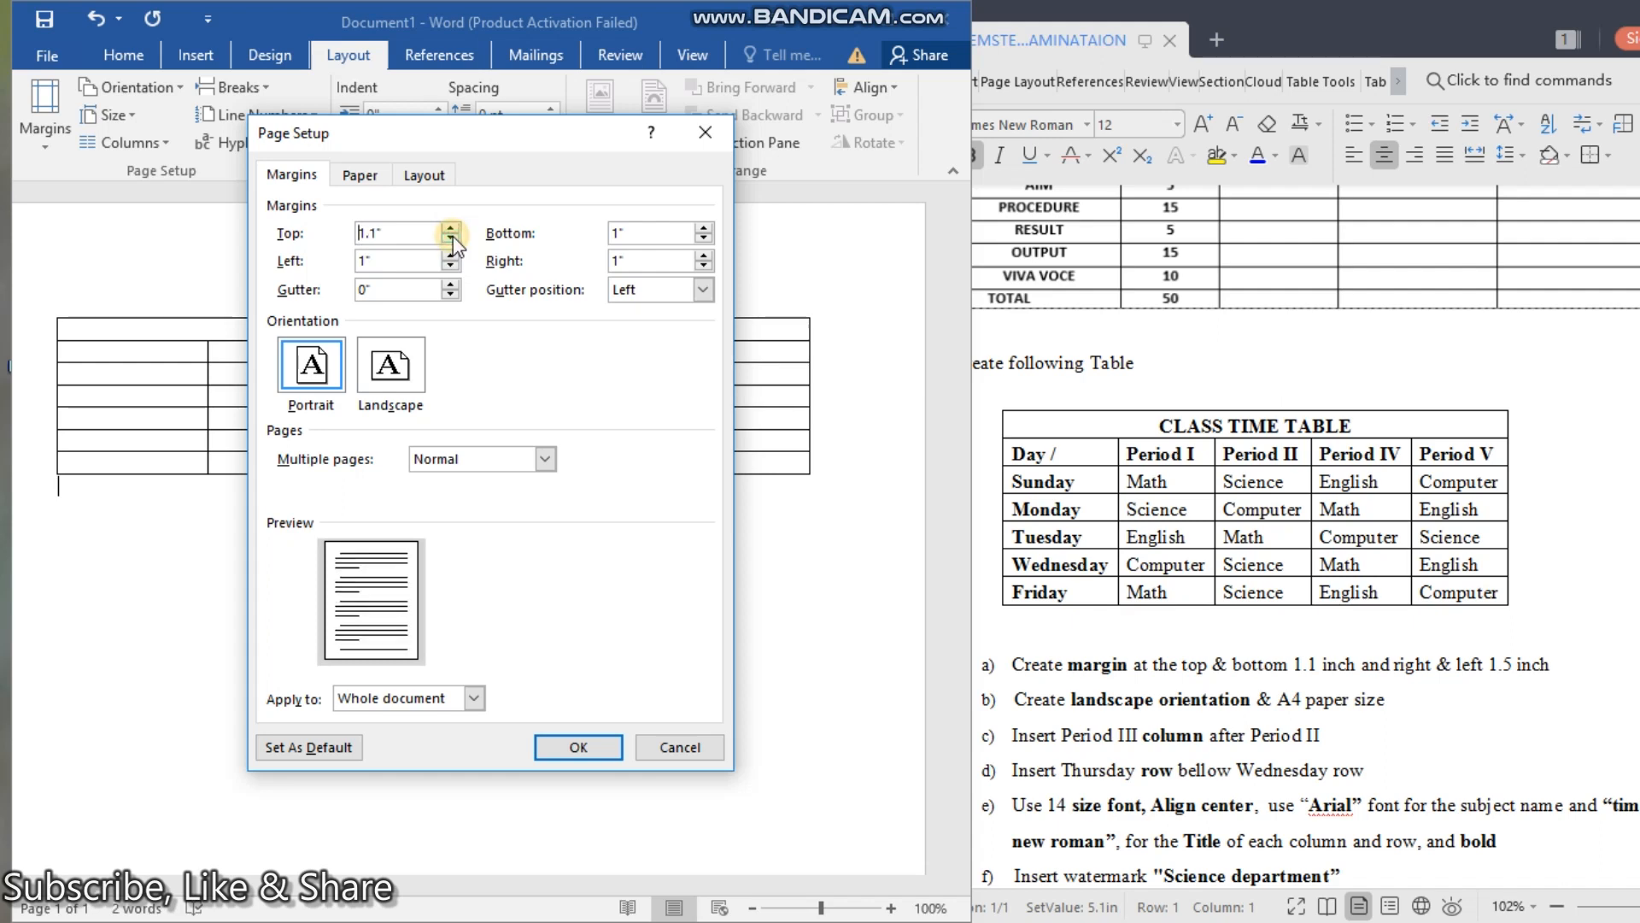
{"action": "left_click", "coordinate": [704, 229]}
Step: Set the left and right margins to 1.5 inches and switch the page orientation to landscape
{"action": "left_click", "coordinate": [451, 255]}
{"action": "left_click", "coordinate": [451, 255]}
{"action": "left_click", "coordinate": [451, 255]}
{"action": "left_click", "coordinate": [451, 255]}
{"action": "left_click", "coordinate": [704, 255]}
{"action": "left_click", "coordinate": [704, 254]}
{"action": "left_click", "coordinate": [704, 255]}
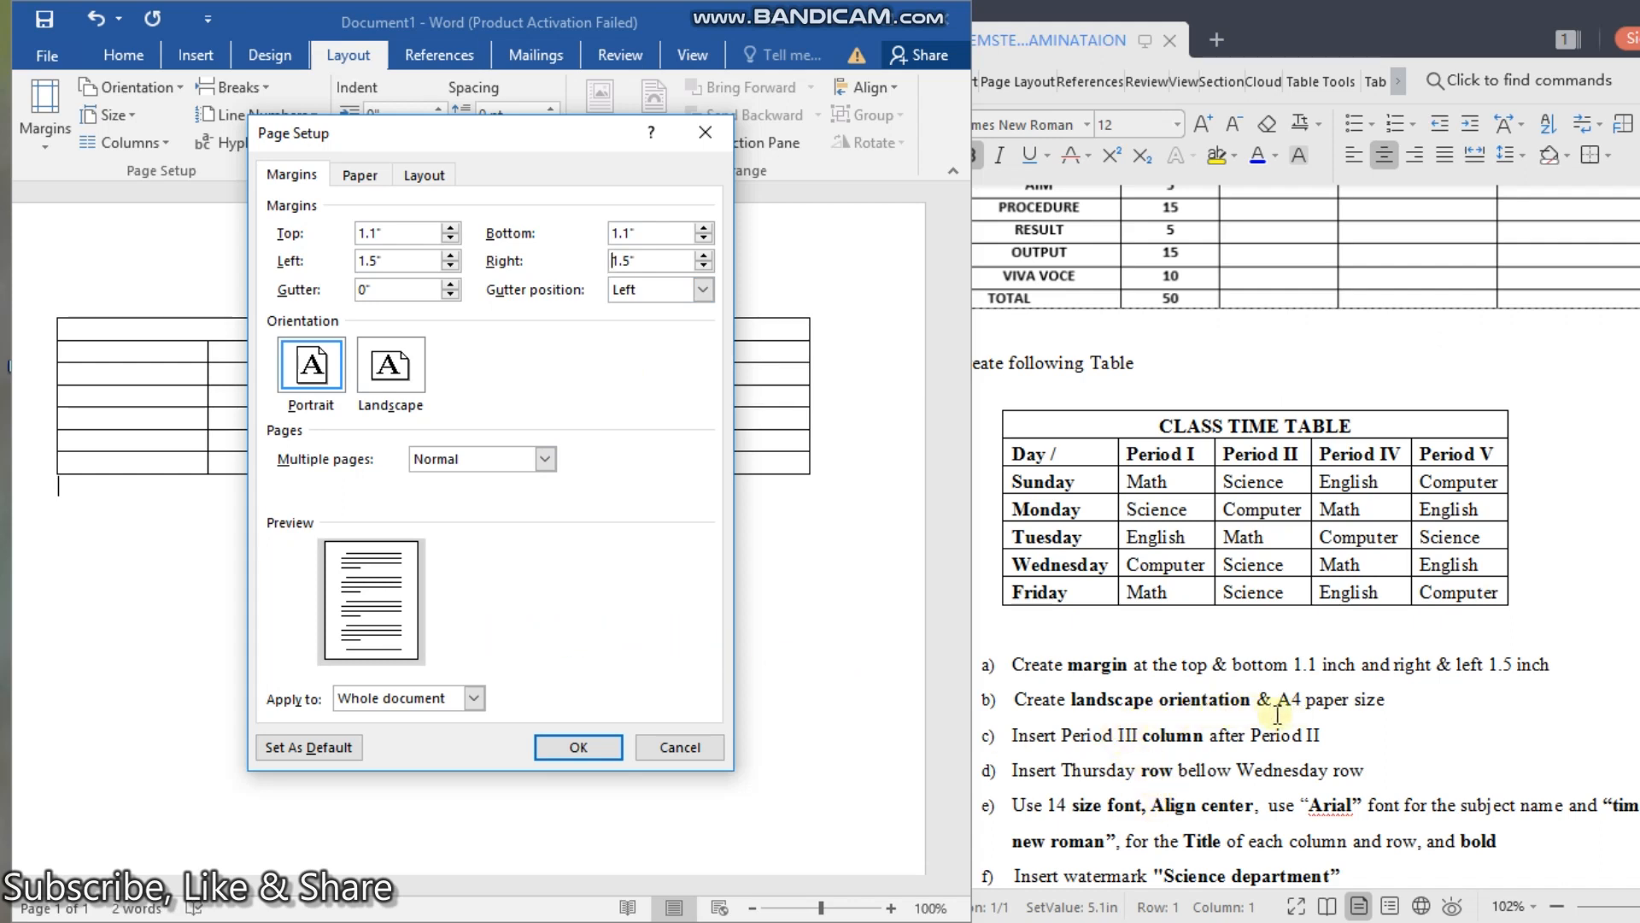
{"action": "left_click", "coordinate": [396, 379]}
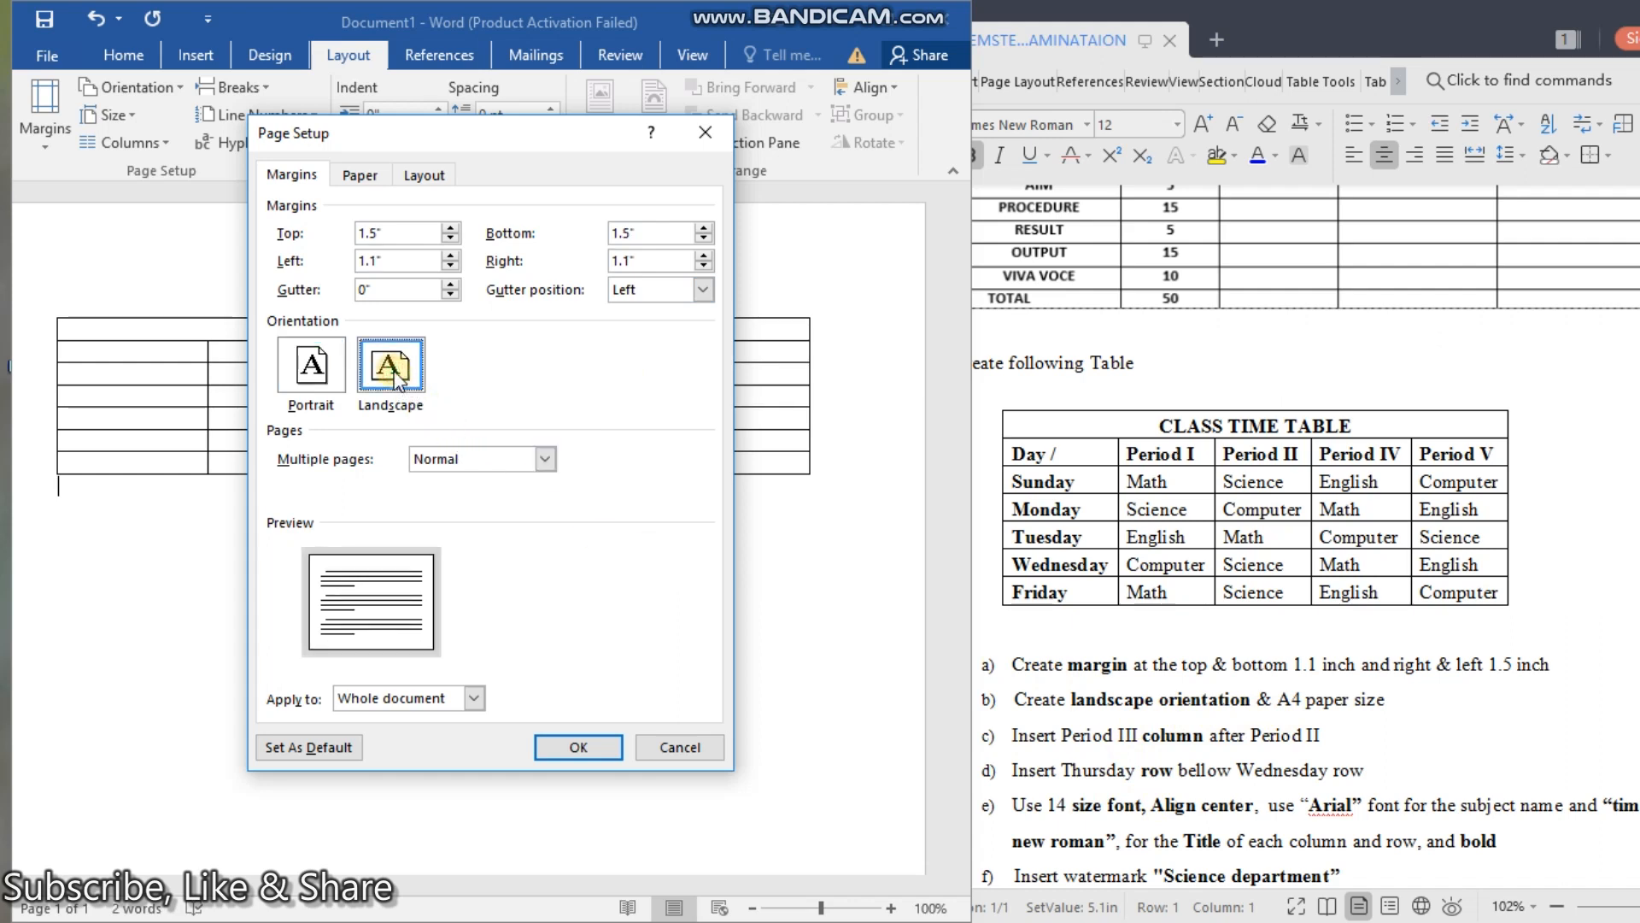
{"action": "left_click", "coordinate": [361, 177]}
{"action": "left_click", "coordinate": [359, 176]}
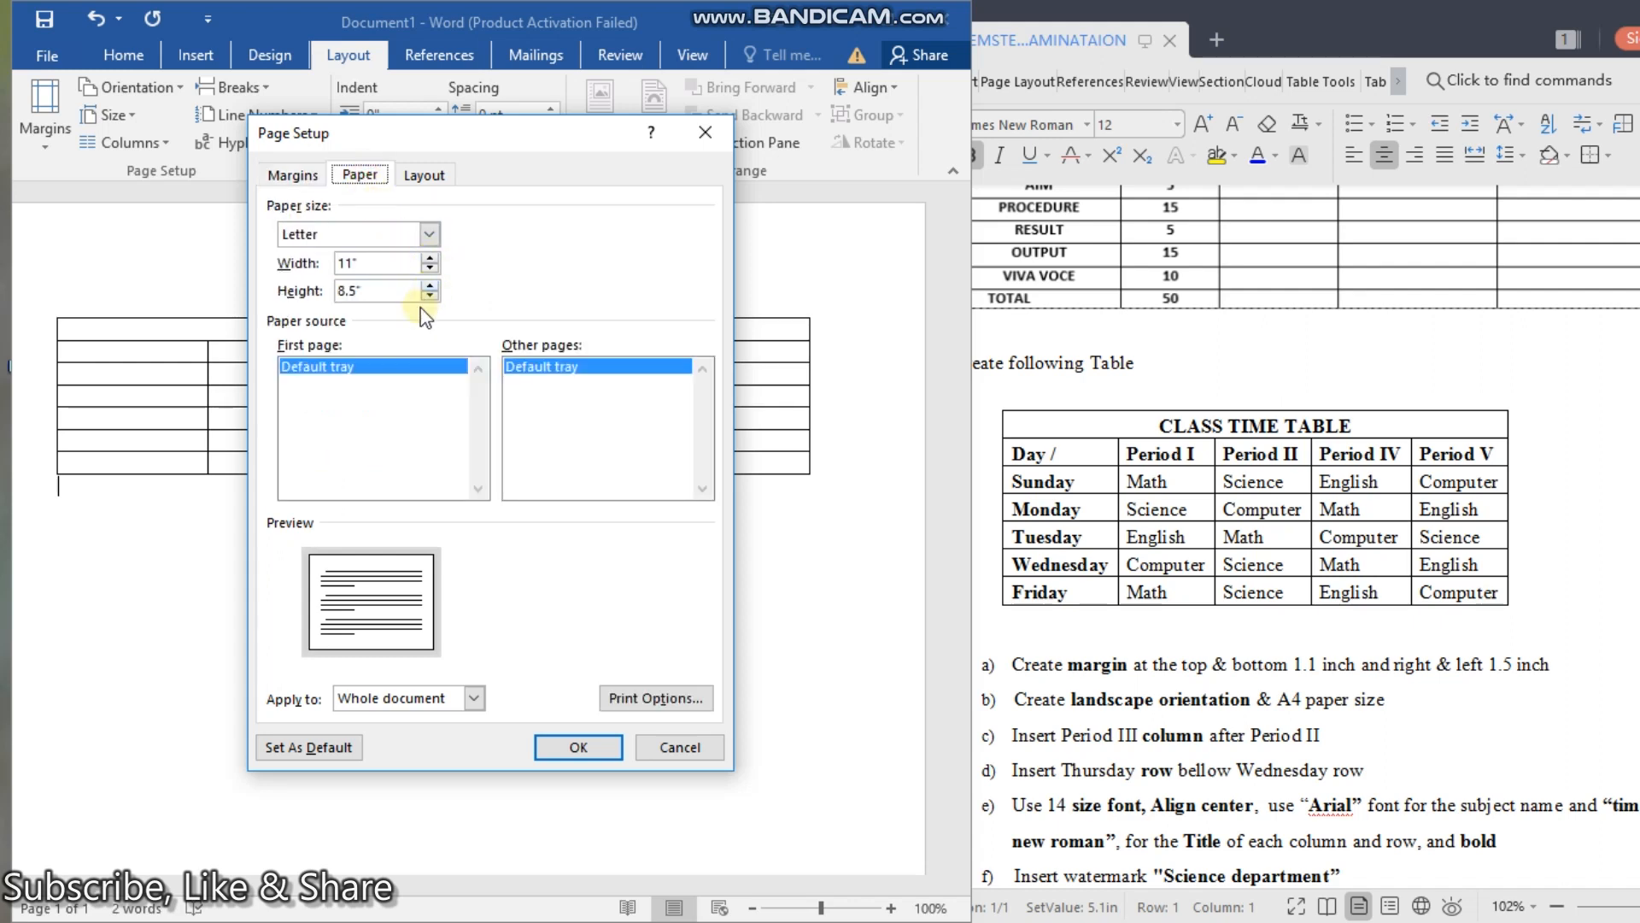
{"action": "left_click", "coordinate": [423, 175]}
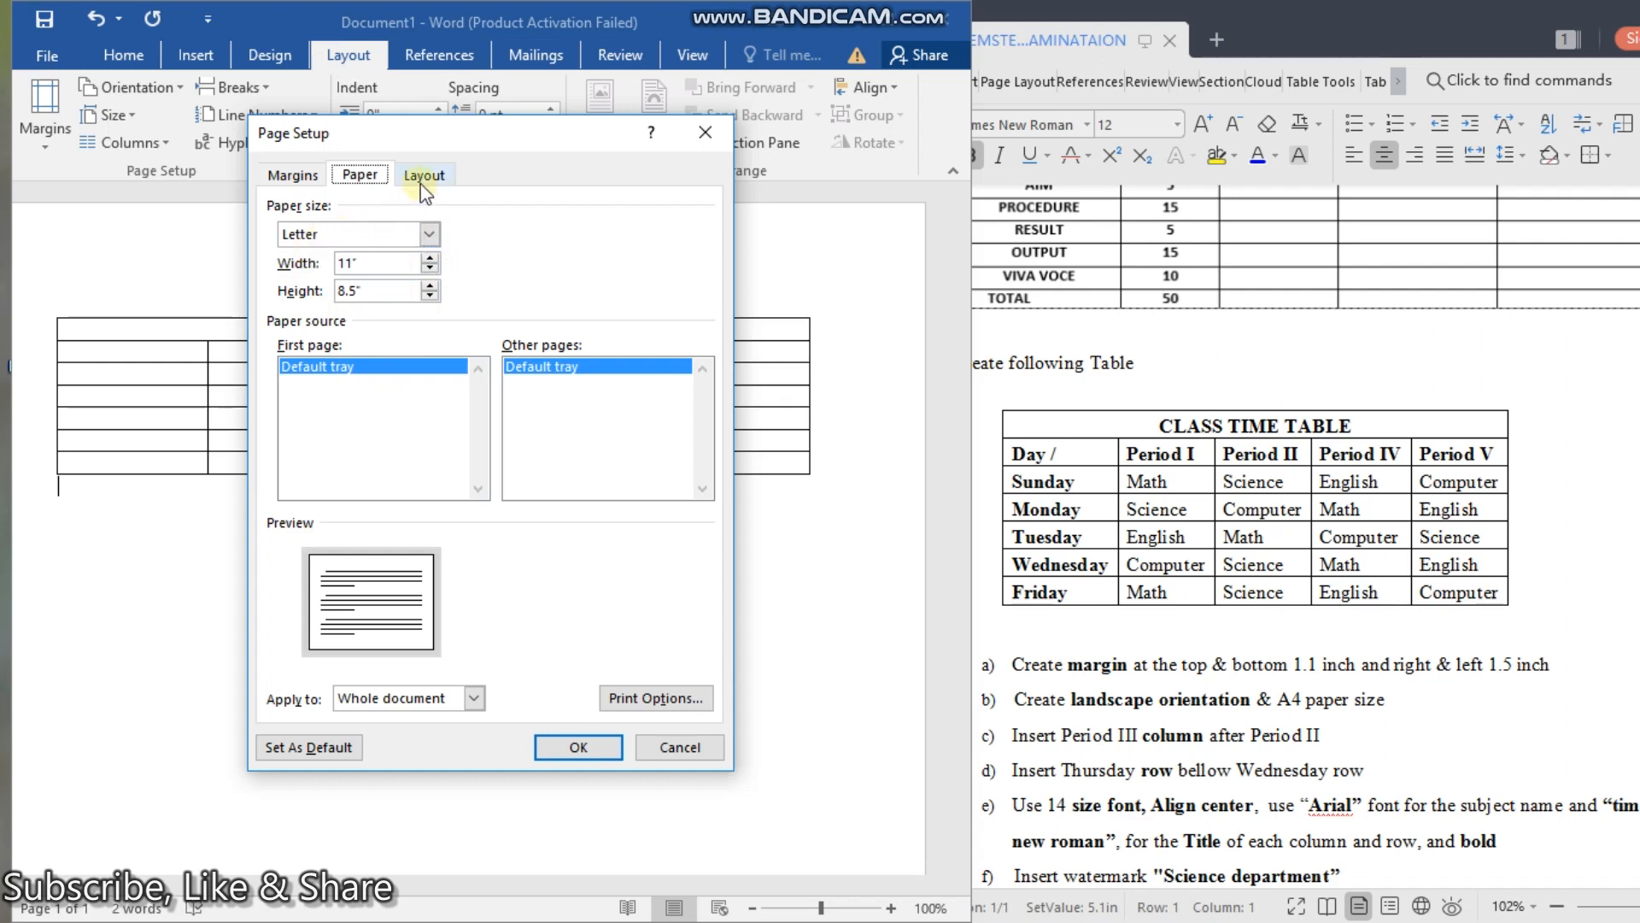
{"action": "left_click", "coordinate": [363, 178]}
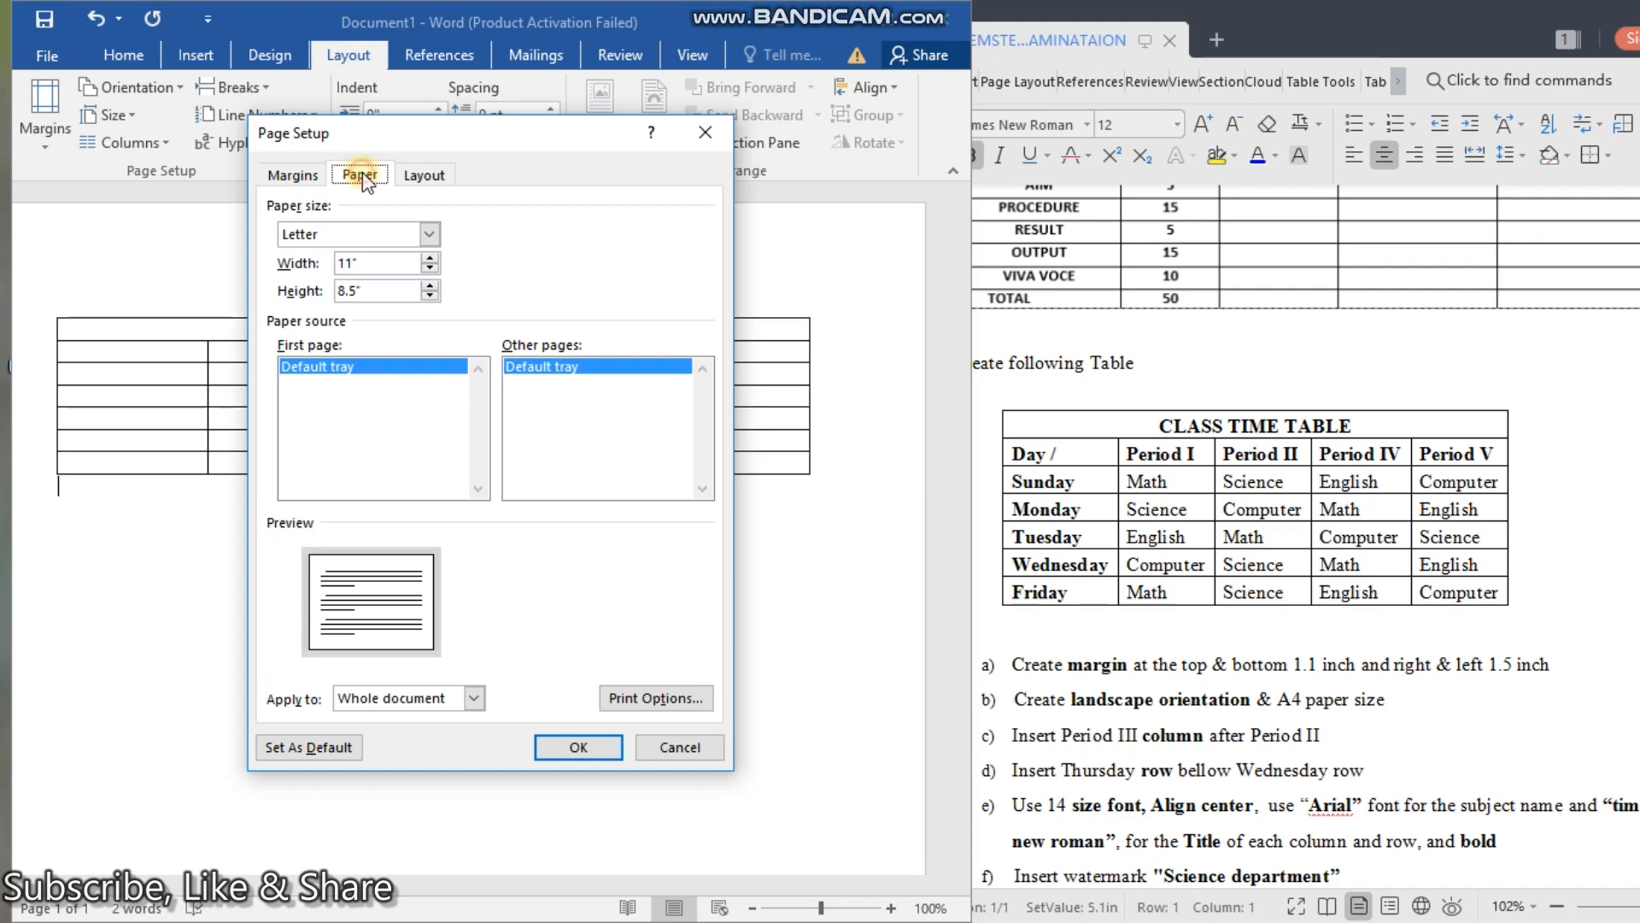
{"action": "left_click", "coordinate": [305, 176]}
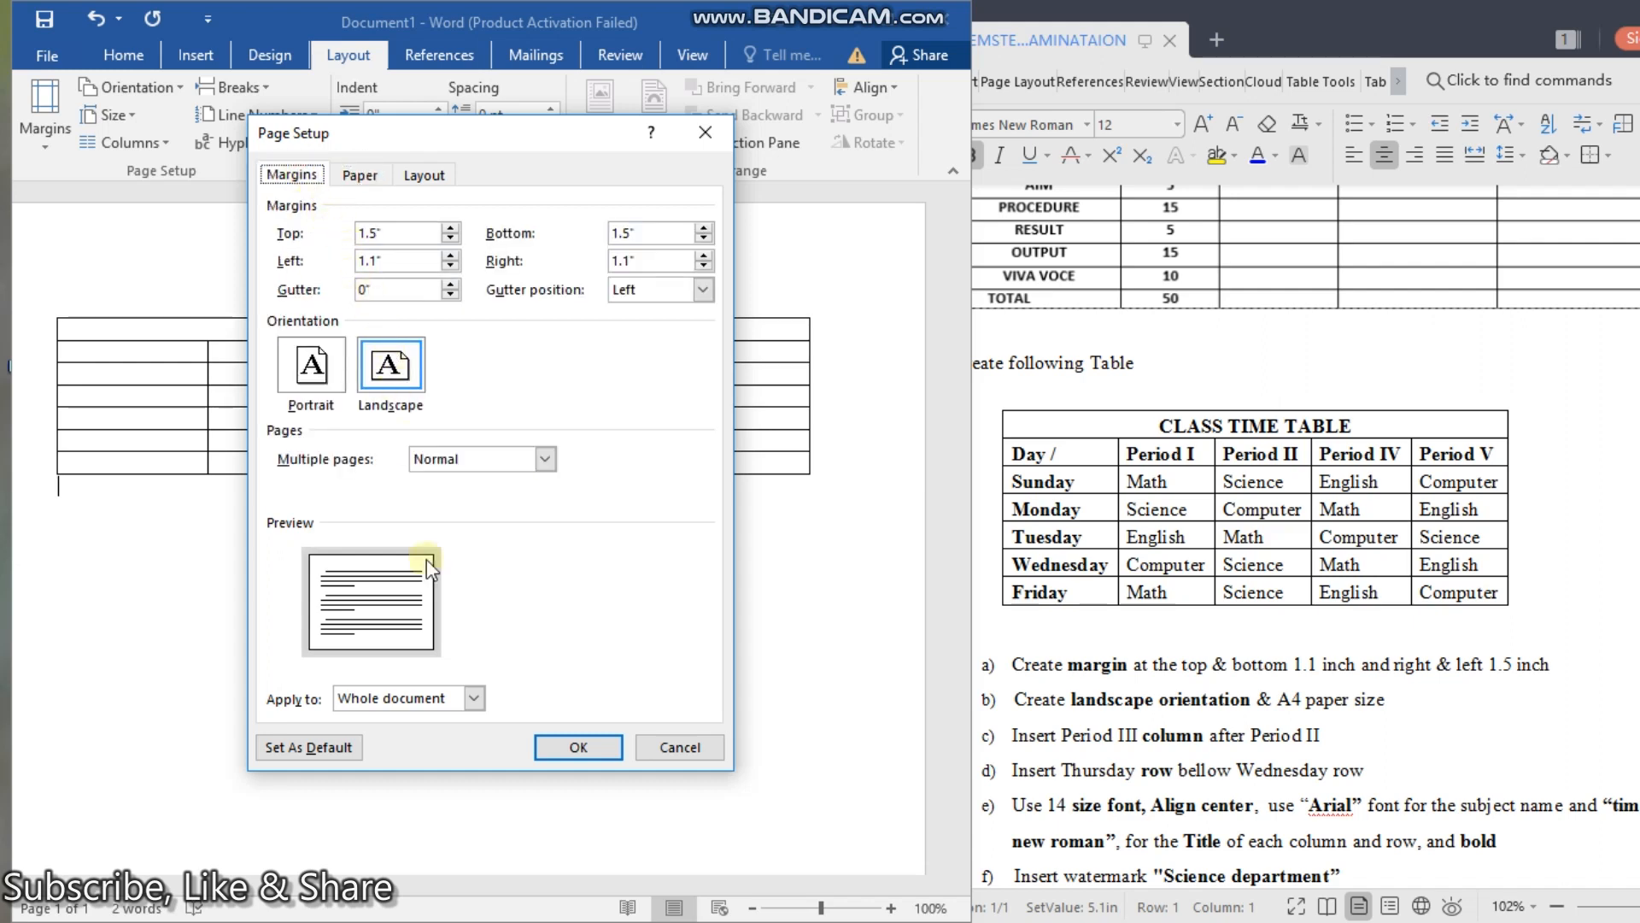
Step: Apply the margin and orientation settings to the whole document and set the paper size to A4
{"action": "left_click", "coordinate": [578, 749]}
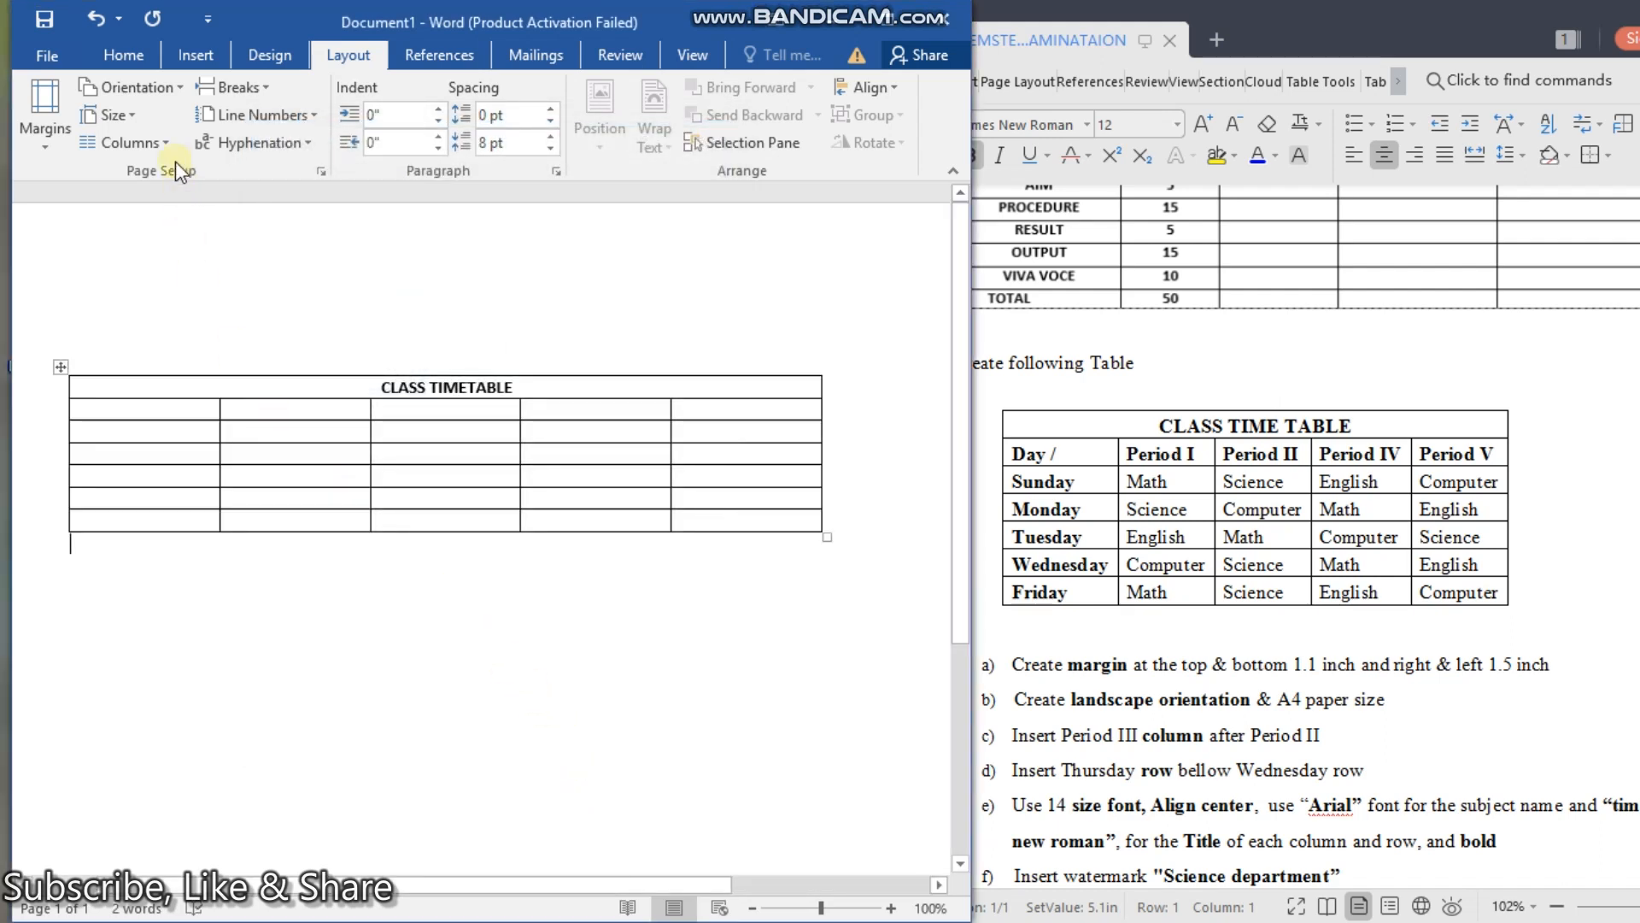
{"action": "left_click", "coordinate": [175, 89]}
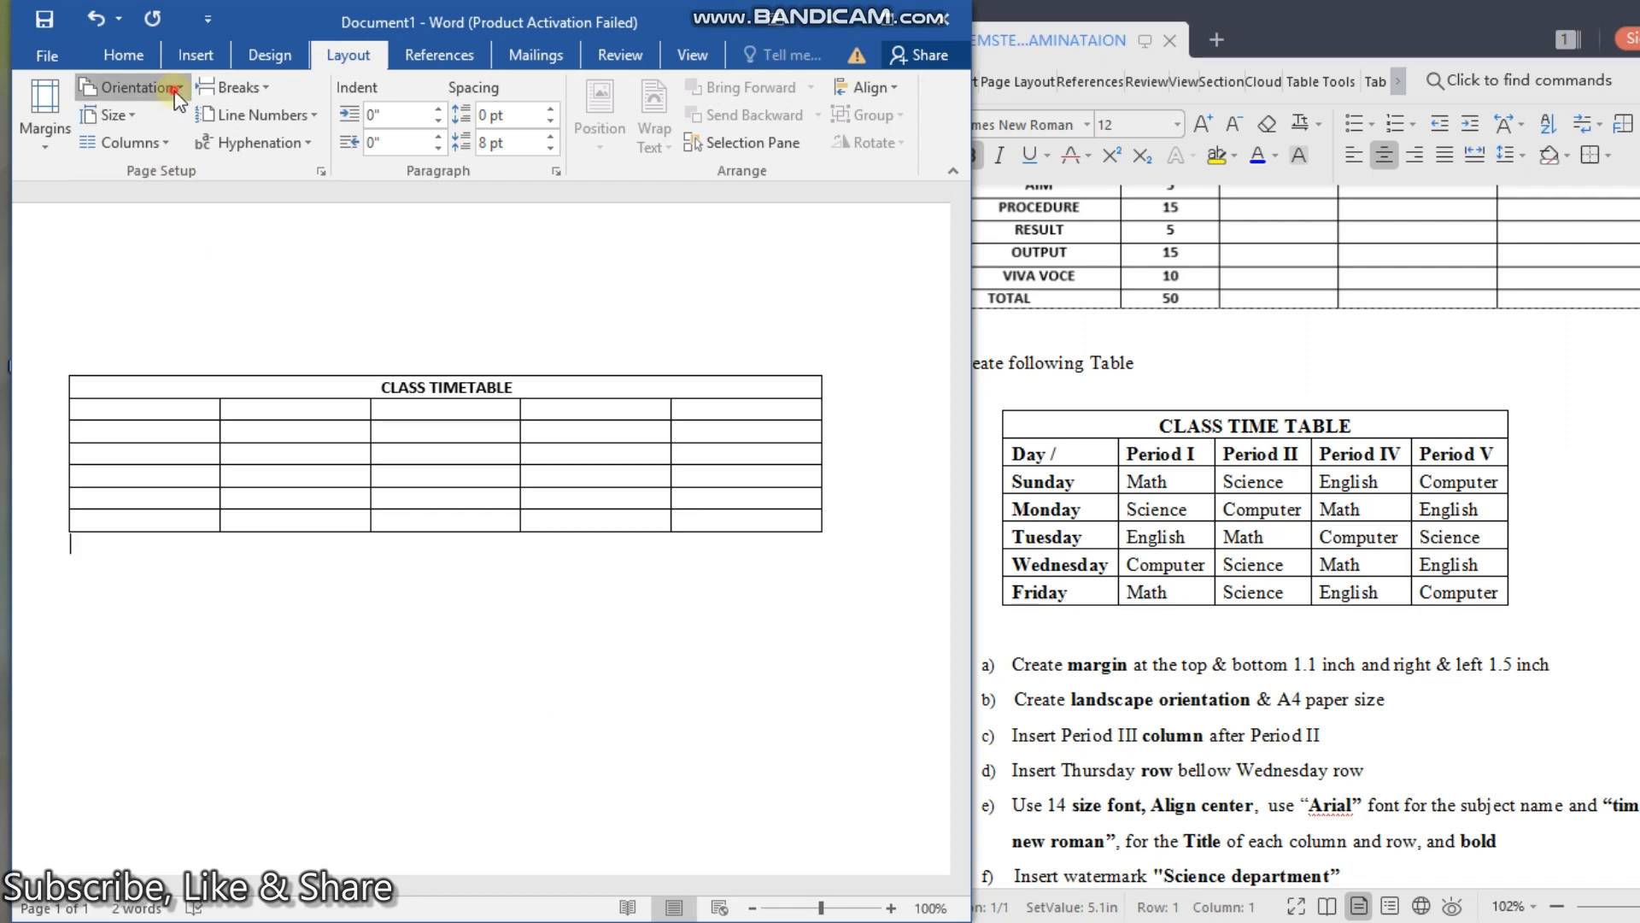
{"action": "left_click", "coordinate": [175, 89]}
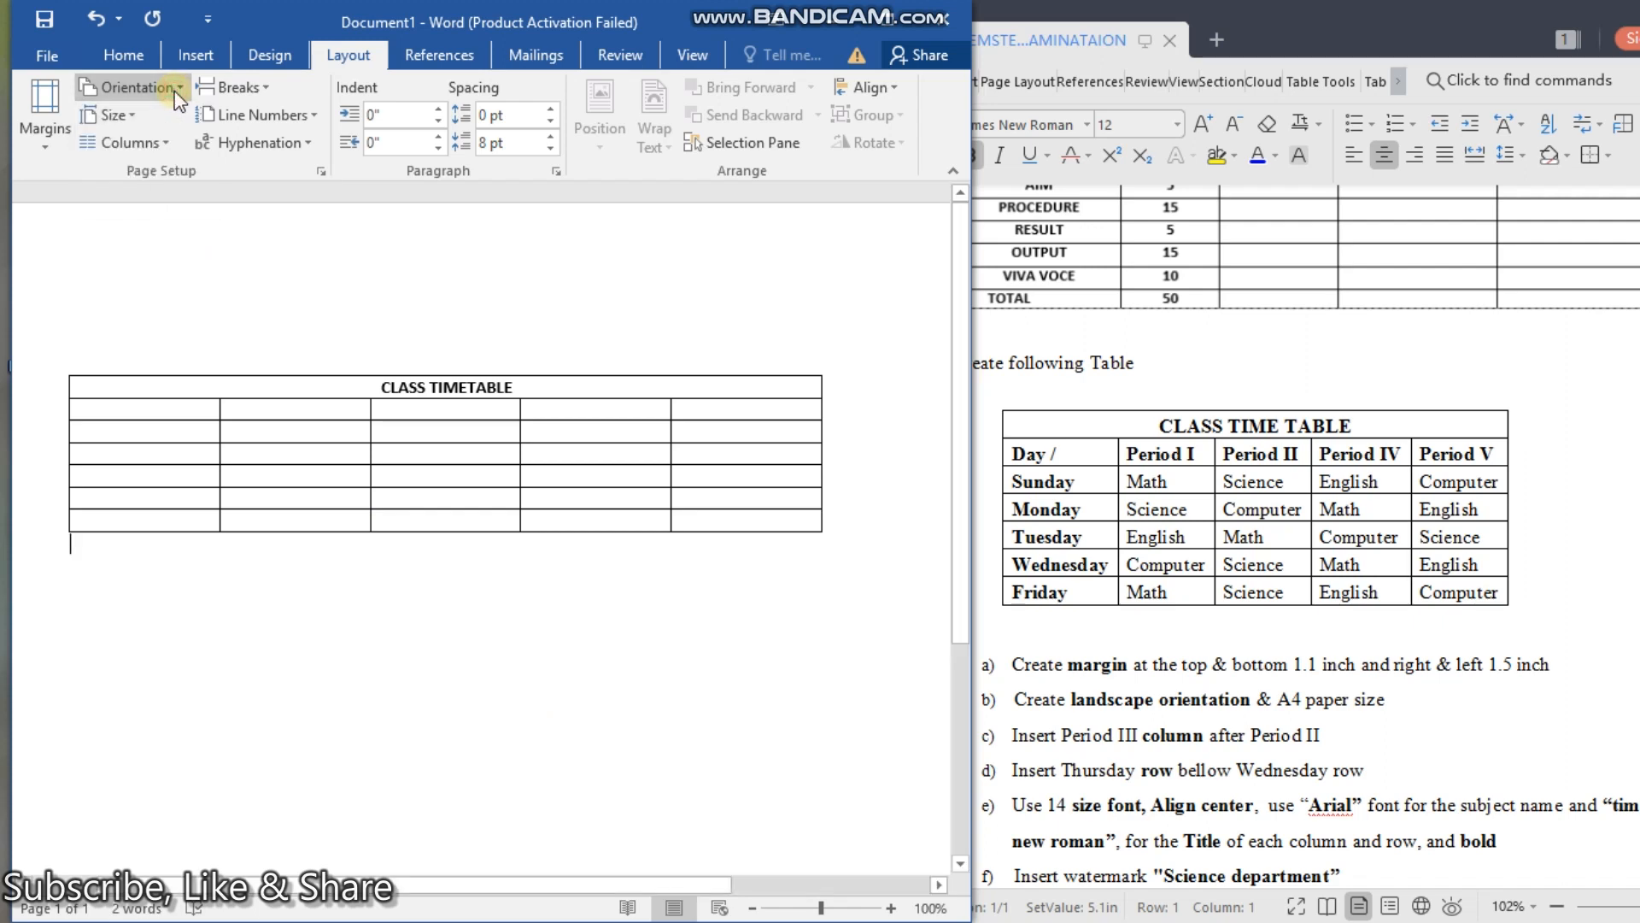
{"action": "left_click", "coordinate": [121, 115]}
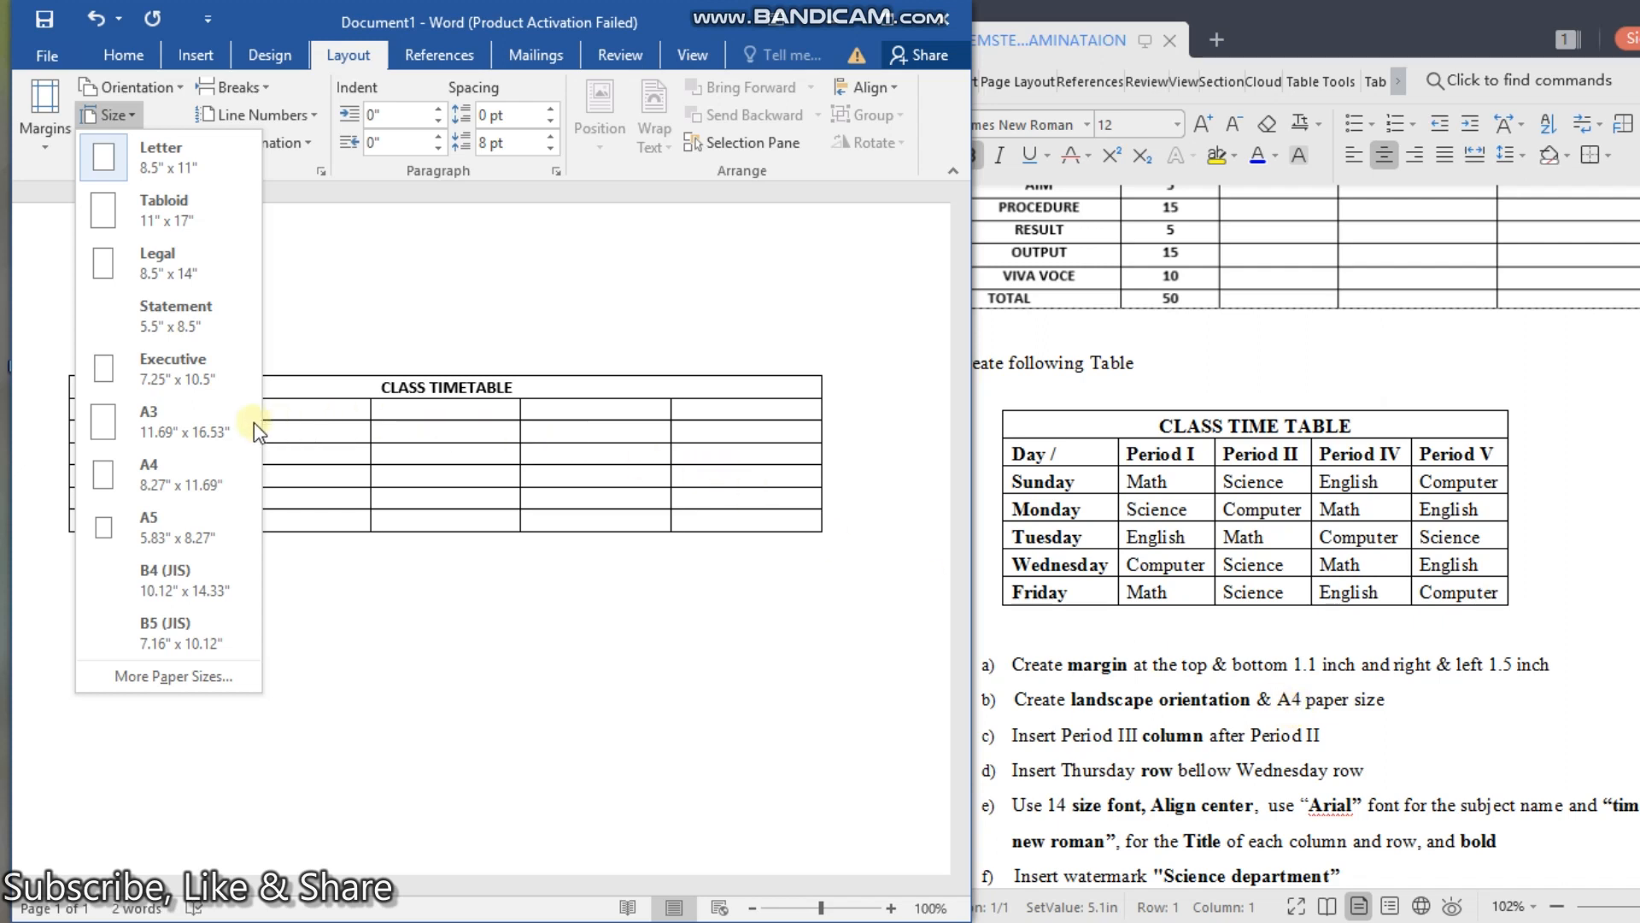
{"action": "left_click", "coordinate": [181, 465]}
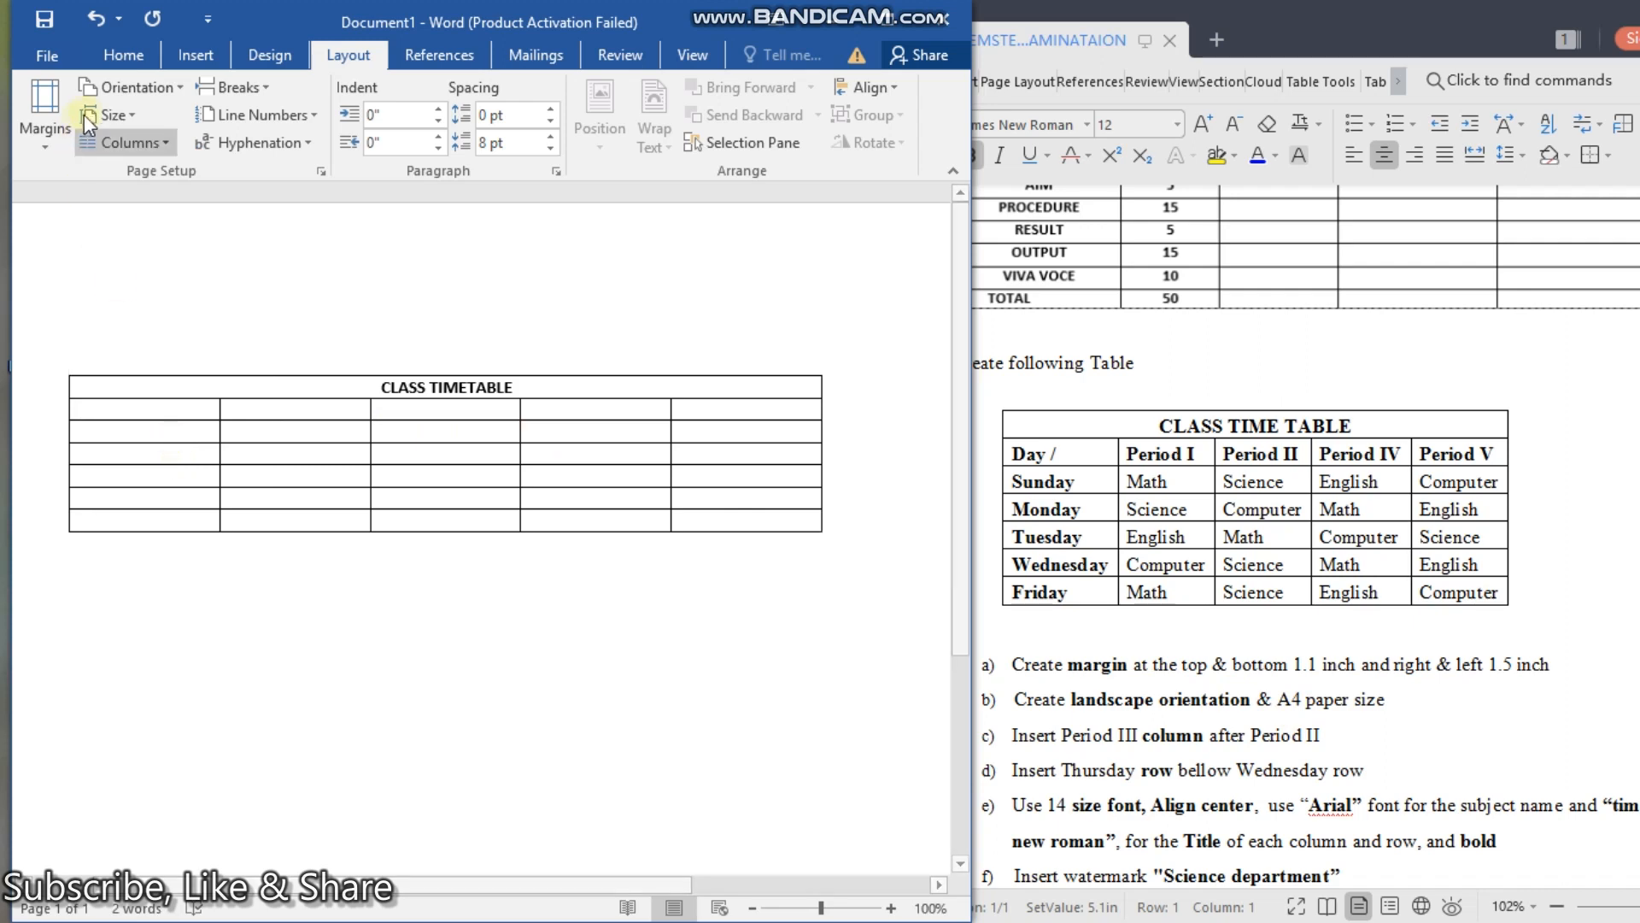
{"action": "left_click", "coordinate": [129, 116]}
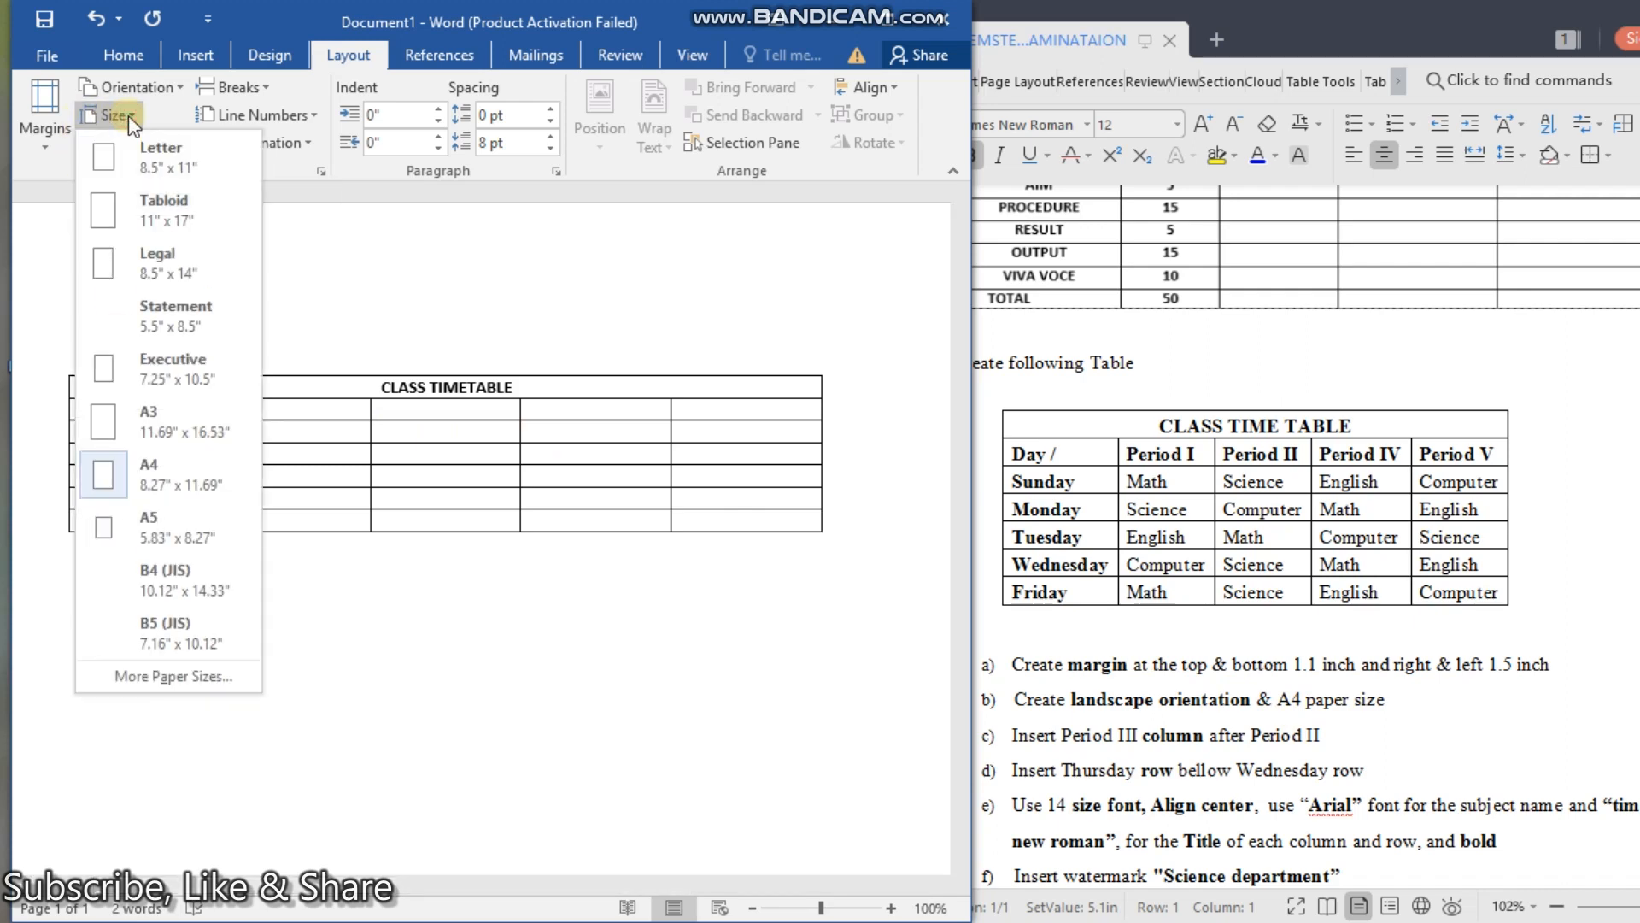
{"action": "left_click", "coordinate": [128, 116]}
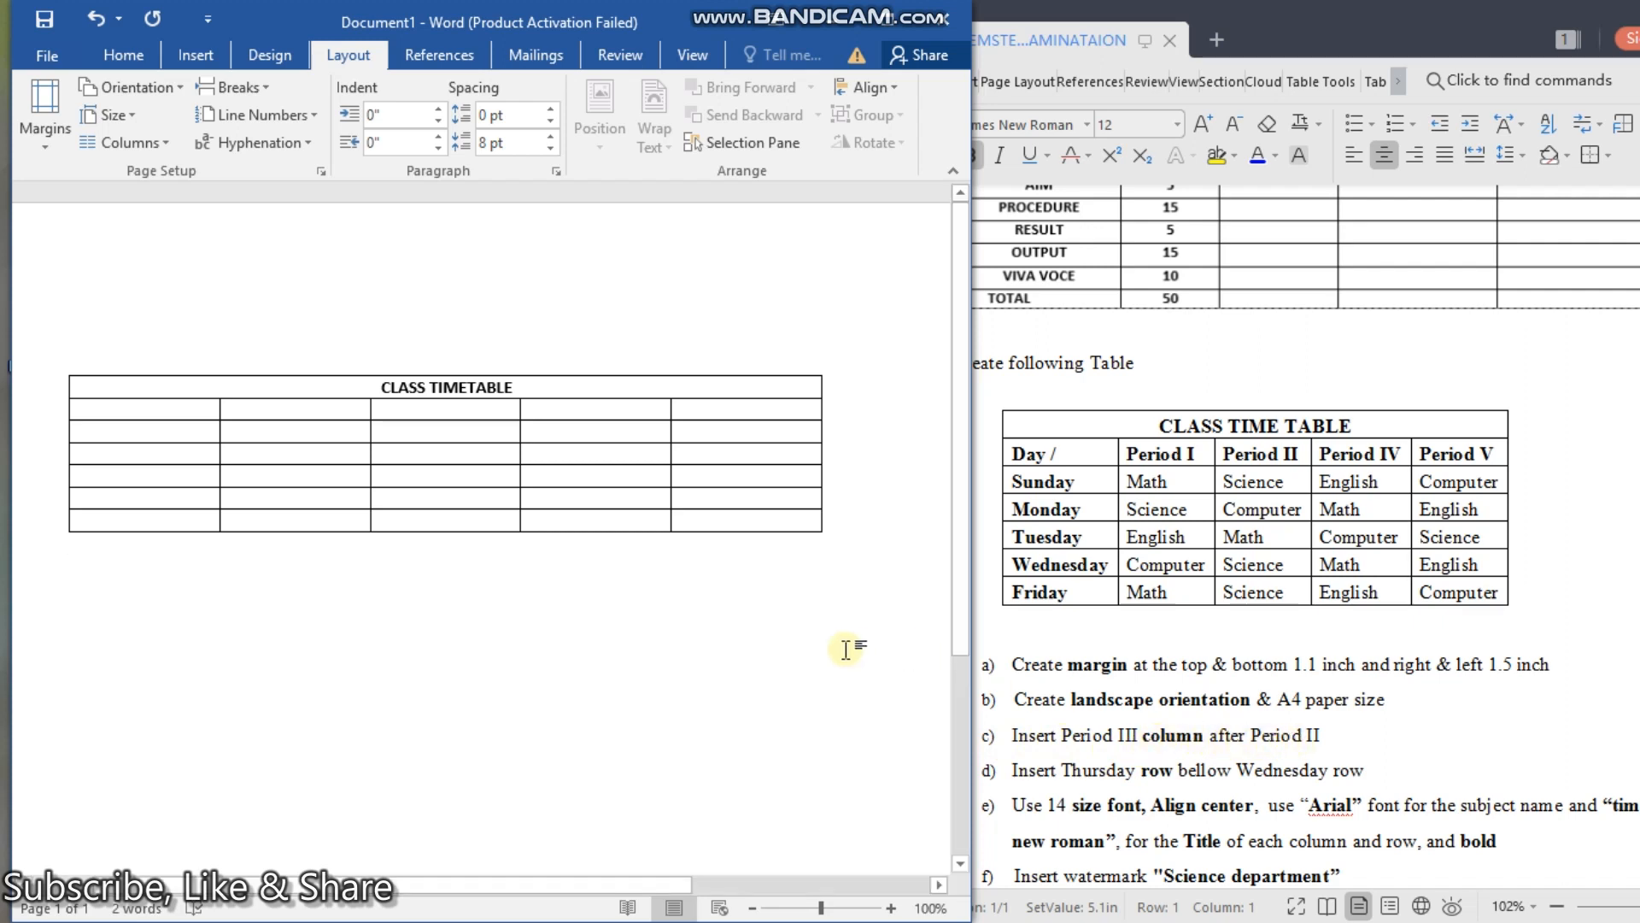
Step: Try moving the whole timetable table slightly higher on the page and undo the move
{"action": "left_click", "coordinate": [282, 405]}
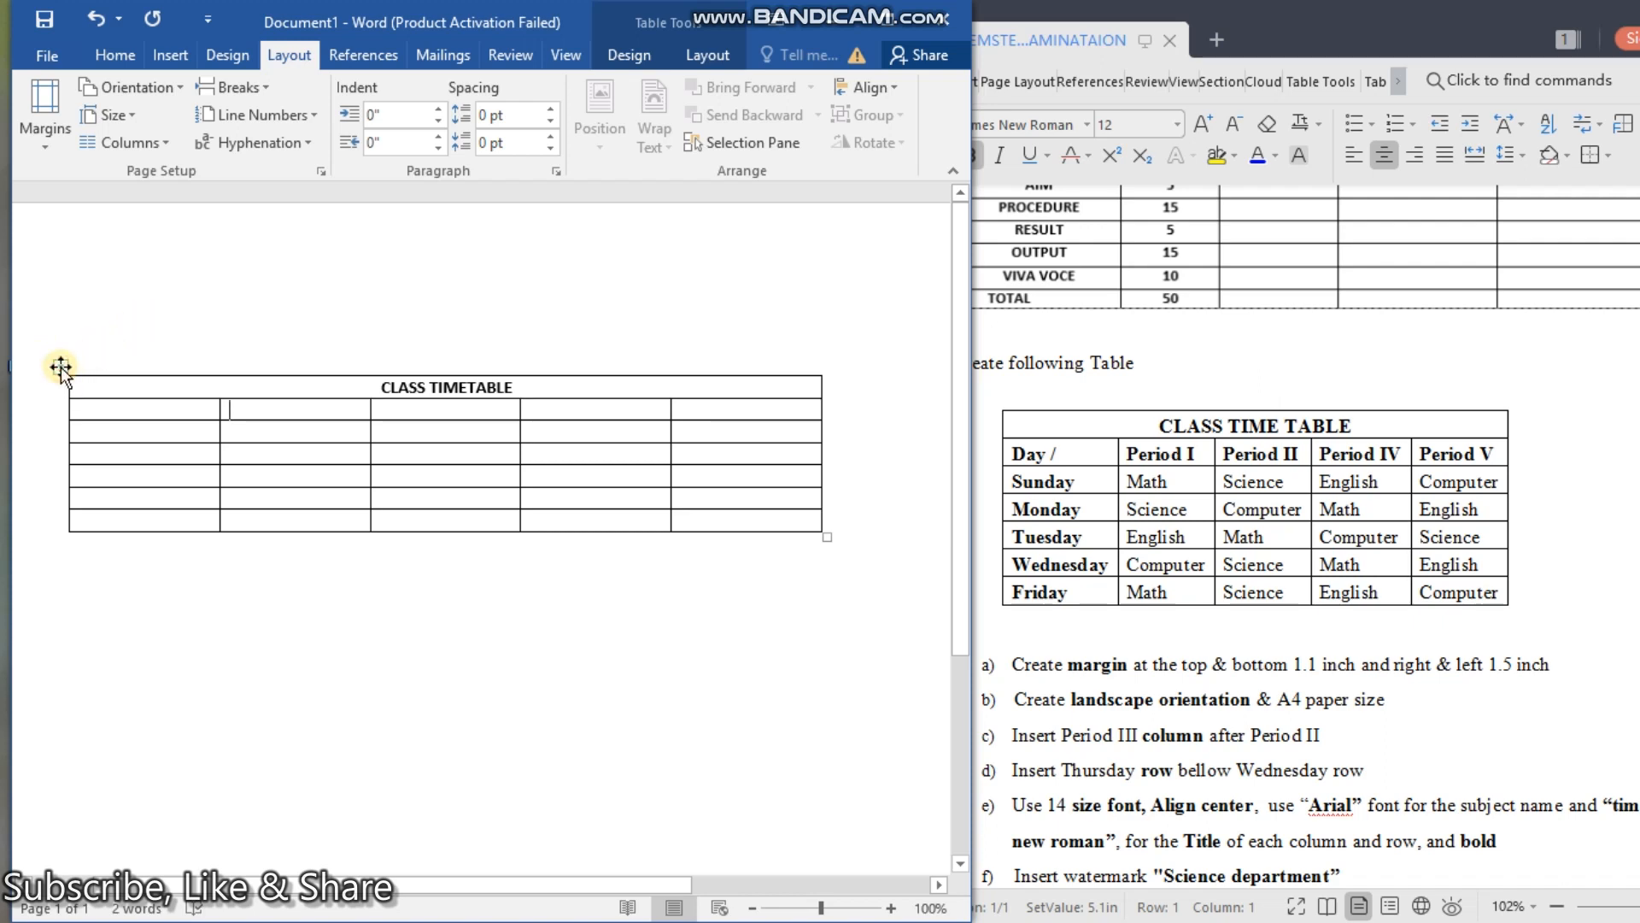
{"action": "mouse_move", "coordinate": [59, 367]}
{"action": "left_mouse_down"}
{"action": "mouse_move", "coordinate": [33, 311]}
{"action": "mouse_move", "coordinate": [85, 300]}
{"action": "mouse_move", "coordinate": [150, 322]}
{"action": "mouse_move", "coordinate": [61, 336]}
{"action": "left_mouse_up"}
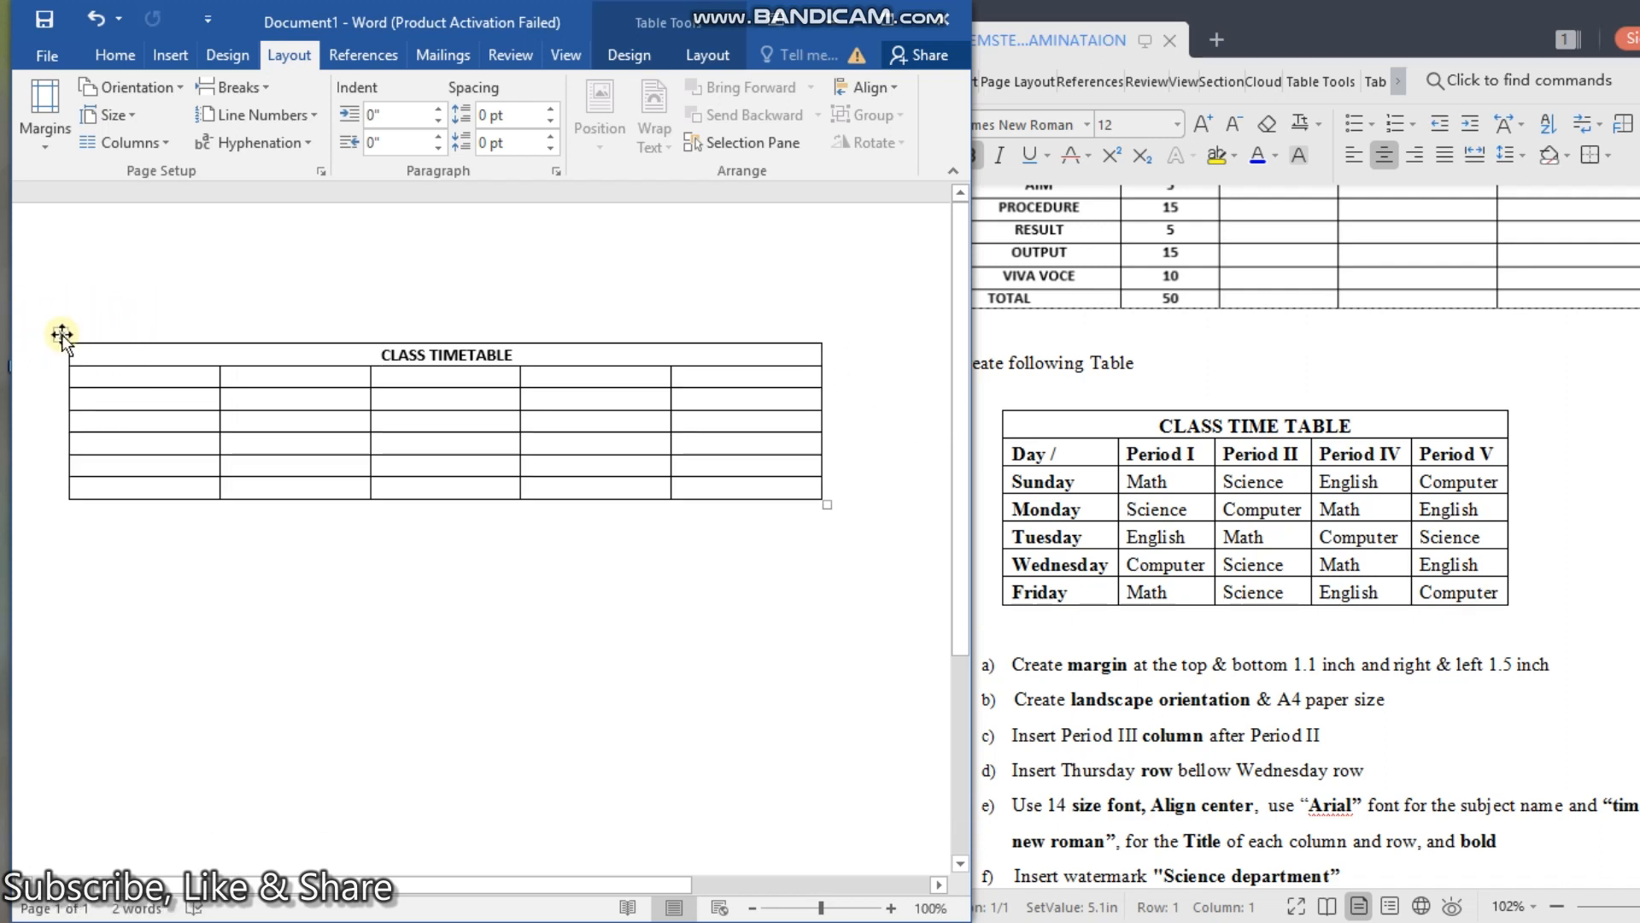
{"action": "key", "text": "ctrl+z"}
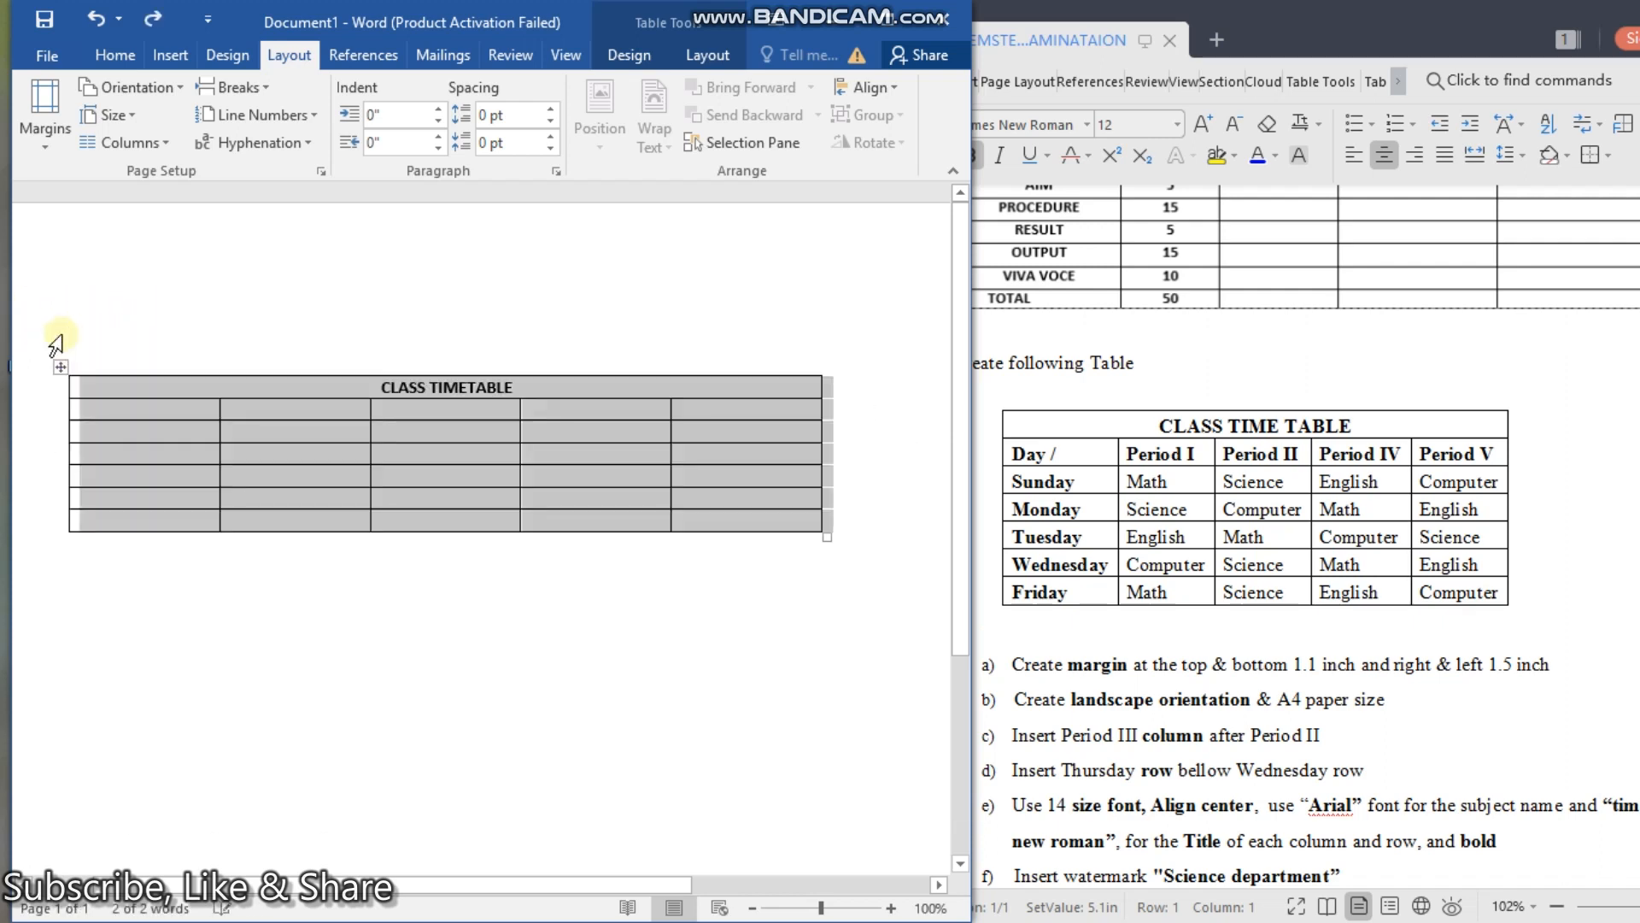
{"action": "left_click", "coordinate": [263, 598]}
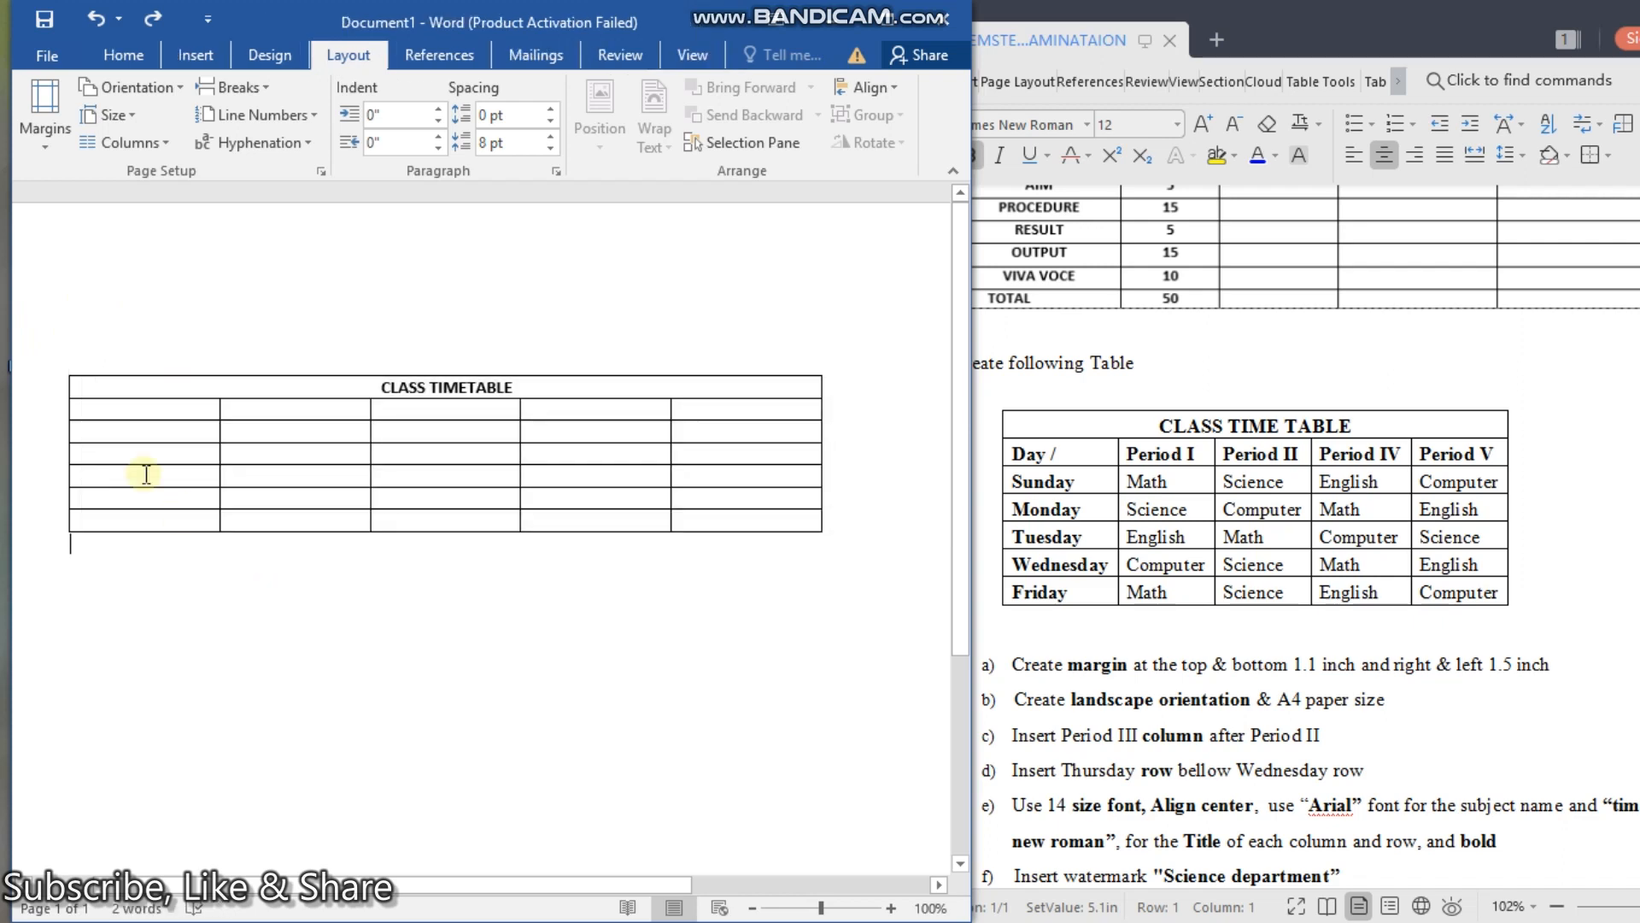
{"action": "left_click", "coordinate": [73, 409]}
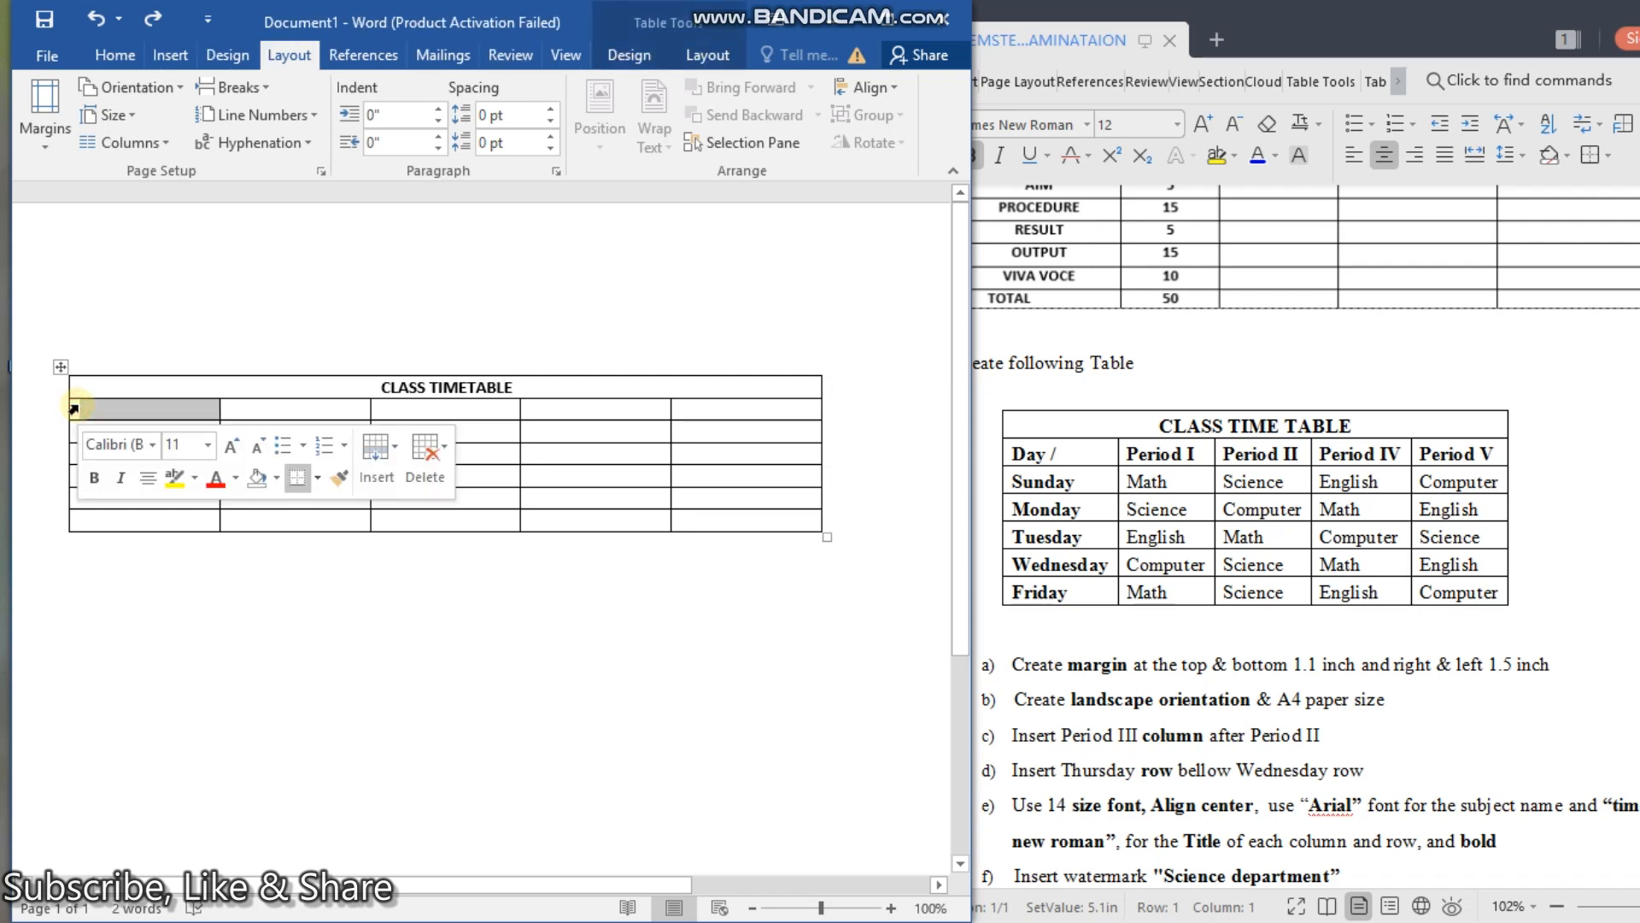
{"action": "left_click", "coordinate": [141, 332]}
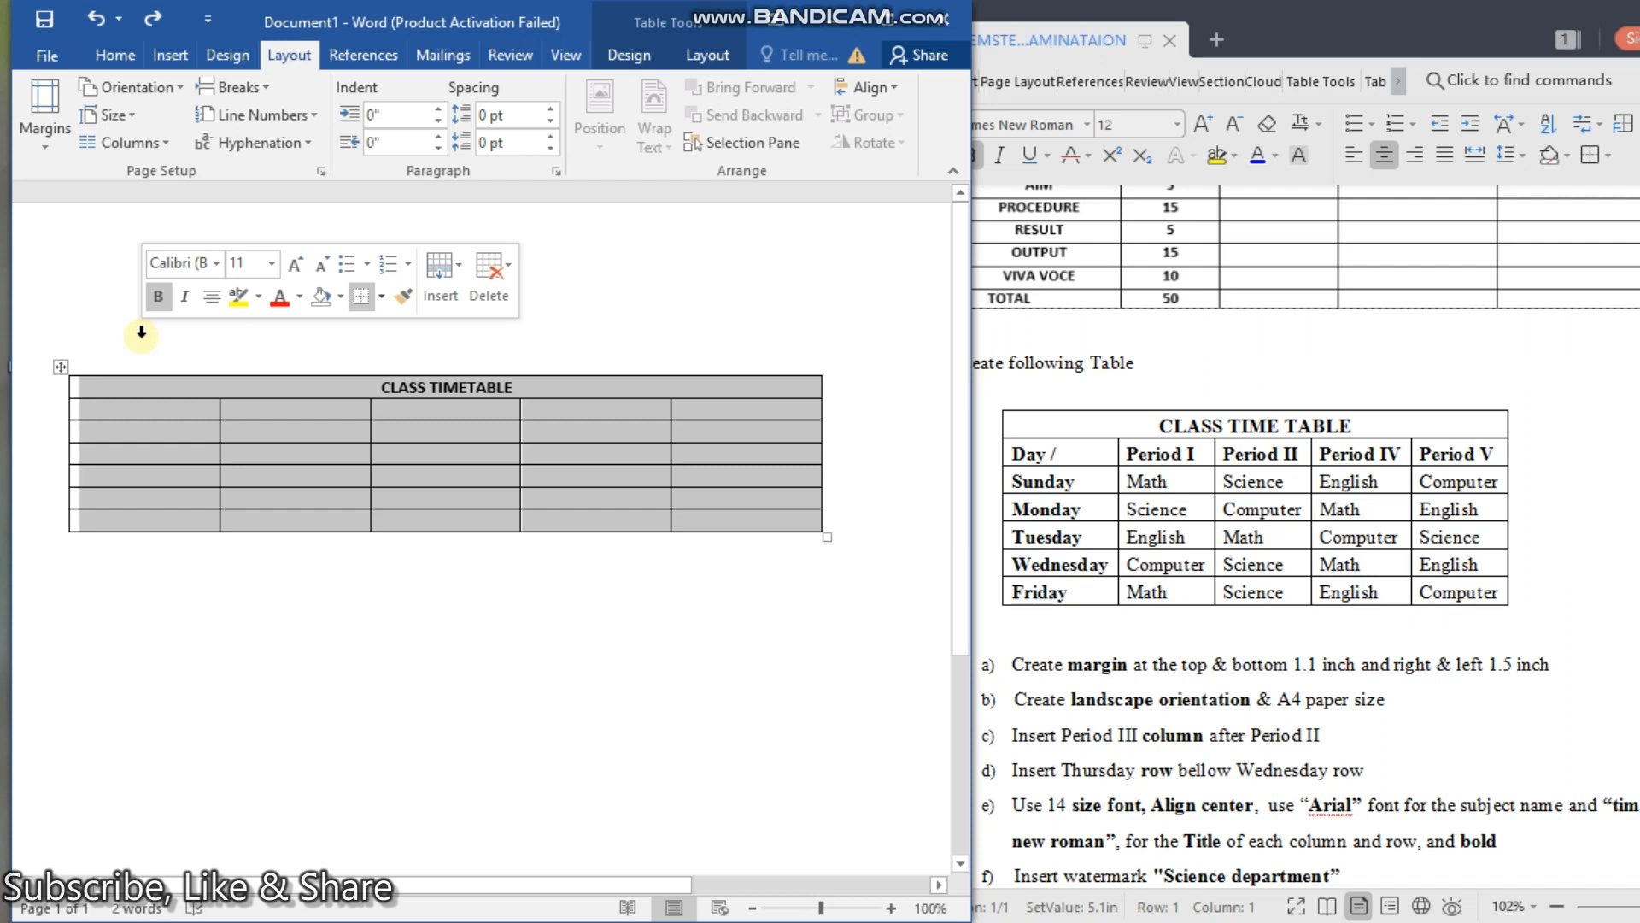
{"action": "left_click", "coordinate": [241, 693]}
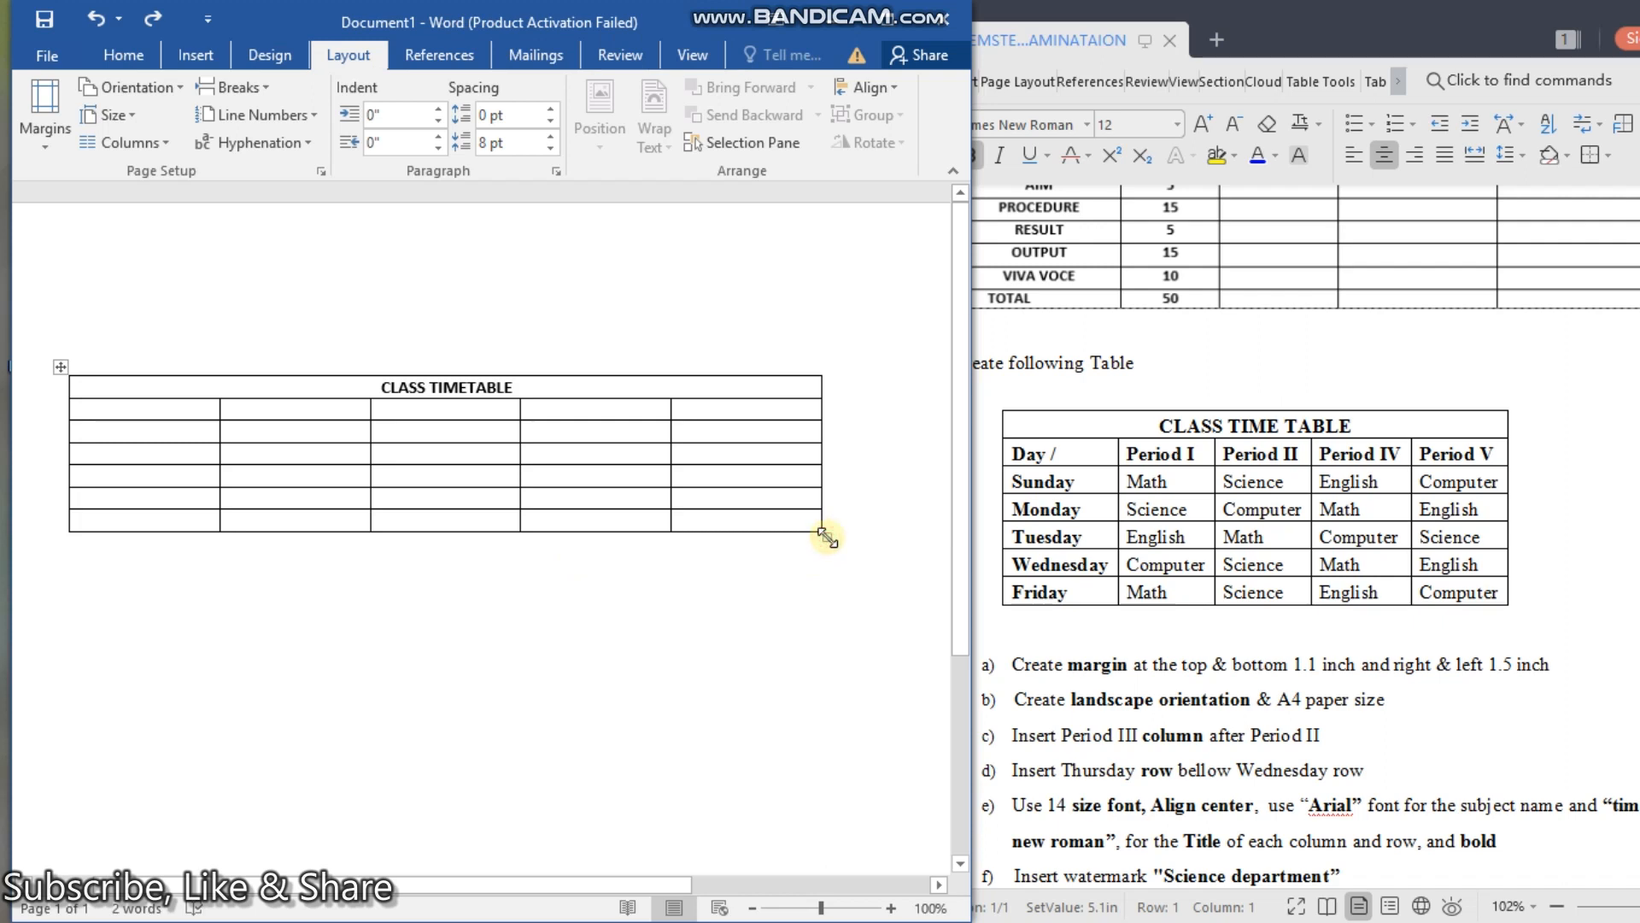
Step: Enlarge the whole table from its lower-right corner so that all rows are taller and all columns wider
{"action": "left_click_drag", "start_coordinate": [827, 537], "coordinate": [896, 587]}
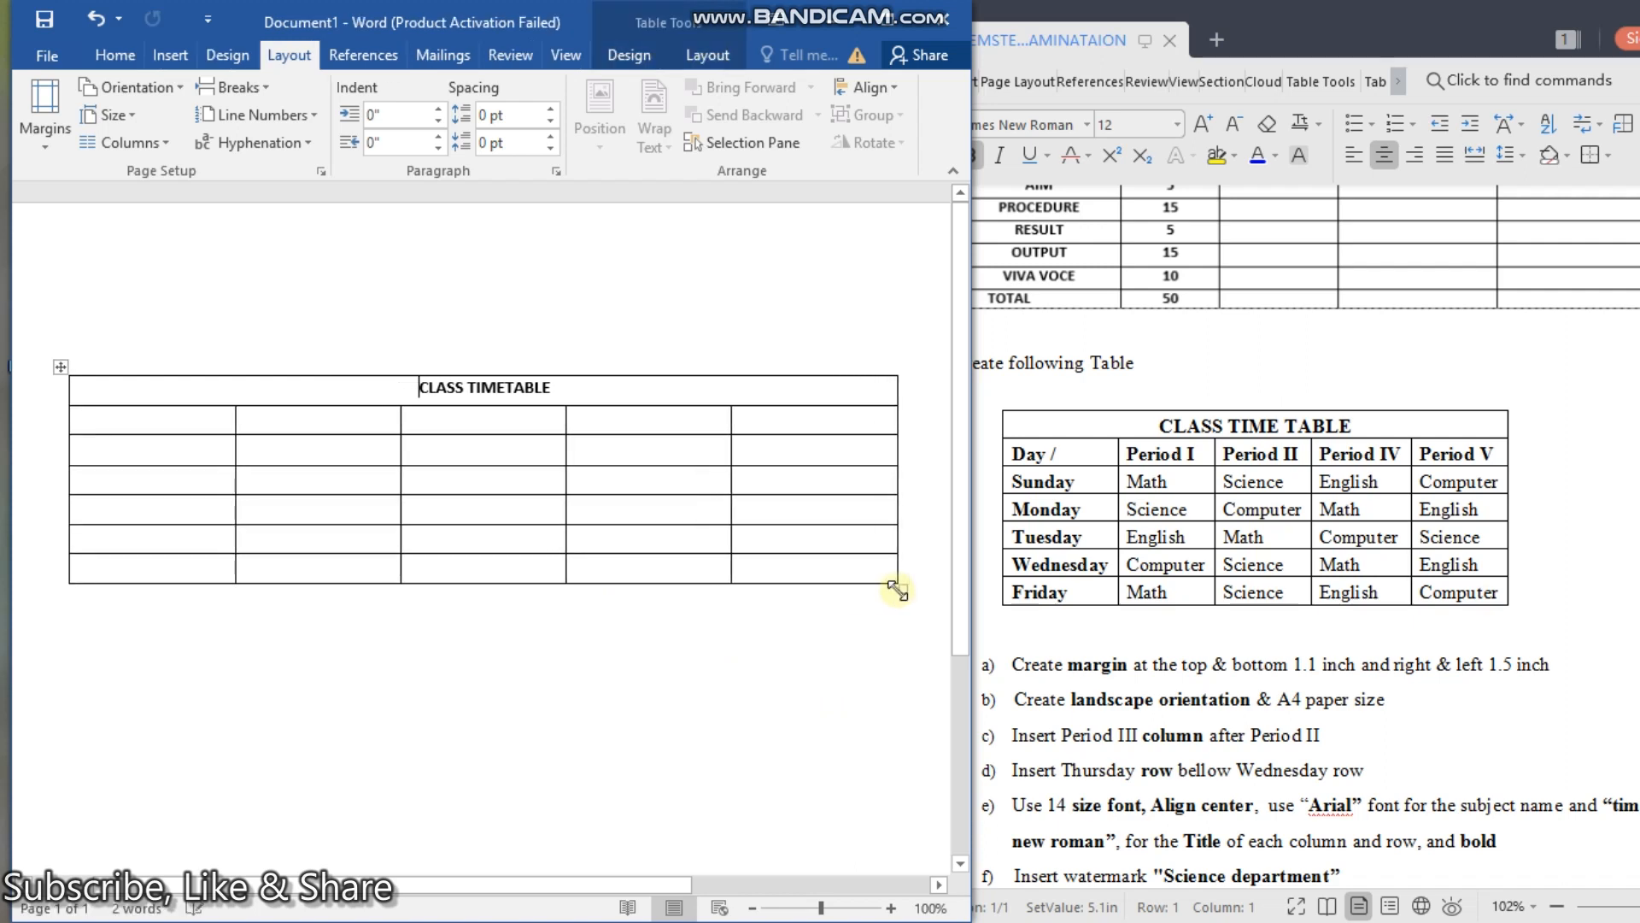
{"action": "left_click", "coordinate": [806, 618]}
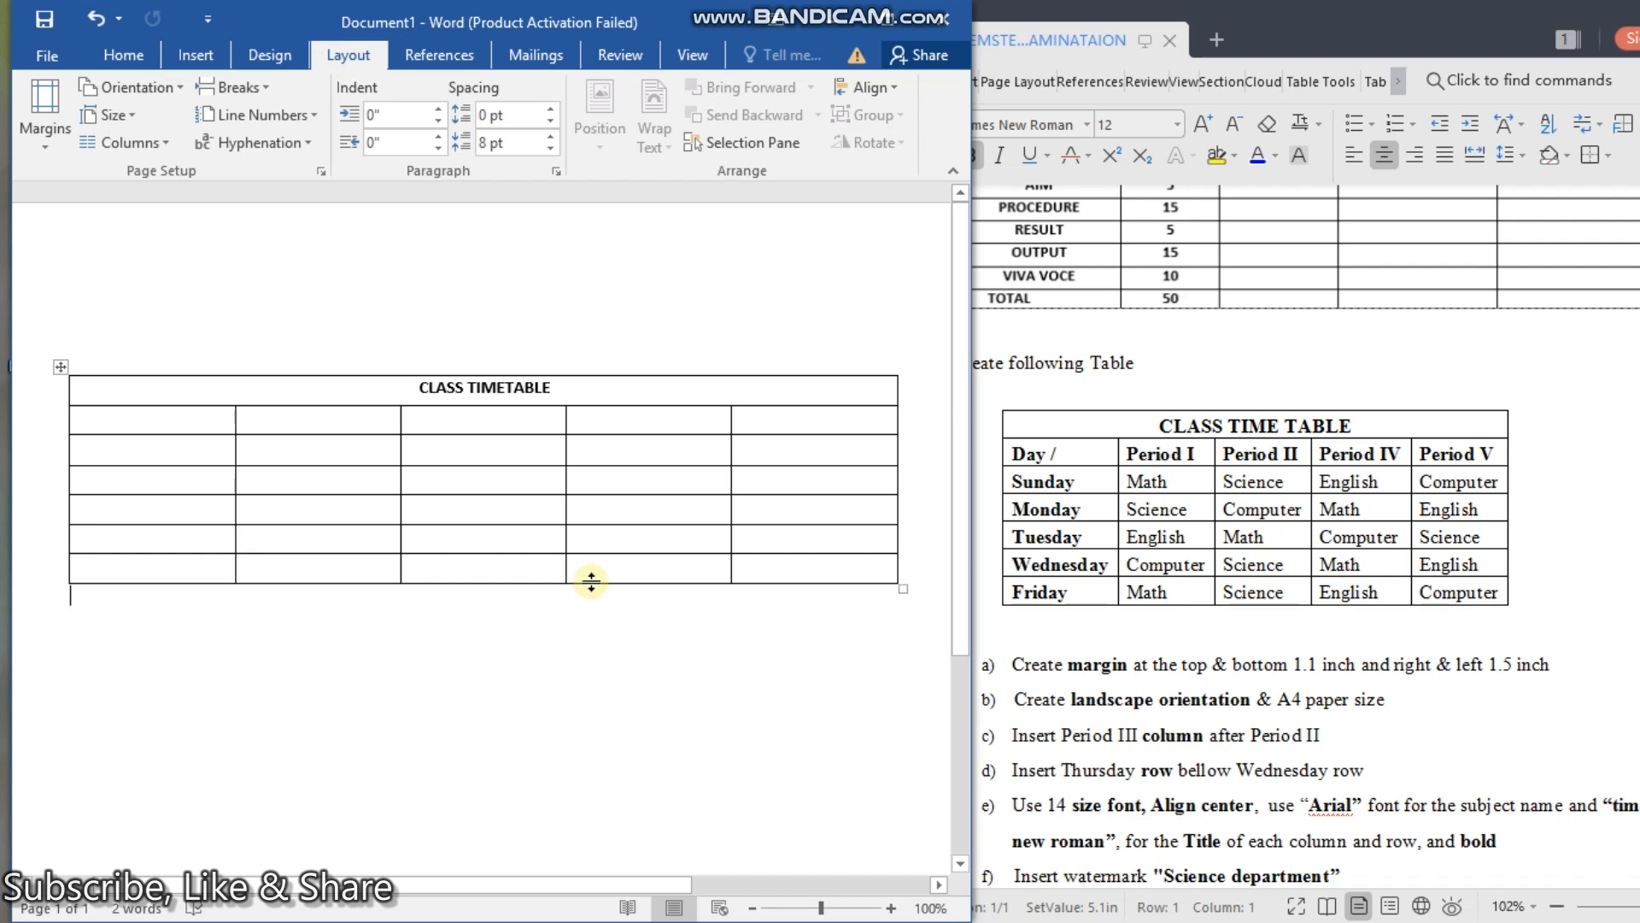
Step: Try making the last row taller and the first column wider, undoing each change
{"action": "mouse_move", "coordinate": [588, 584]}
{"action": "left_mouse_down"}
{"action": "mouse_move", "coordinate": [594, 647]}
{"action": "mouse_move", "coordinate": [629, 432]}
{"action": "mouse_move", "coordinate": [595, 593]}
{"action": "left_mouse_up"}
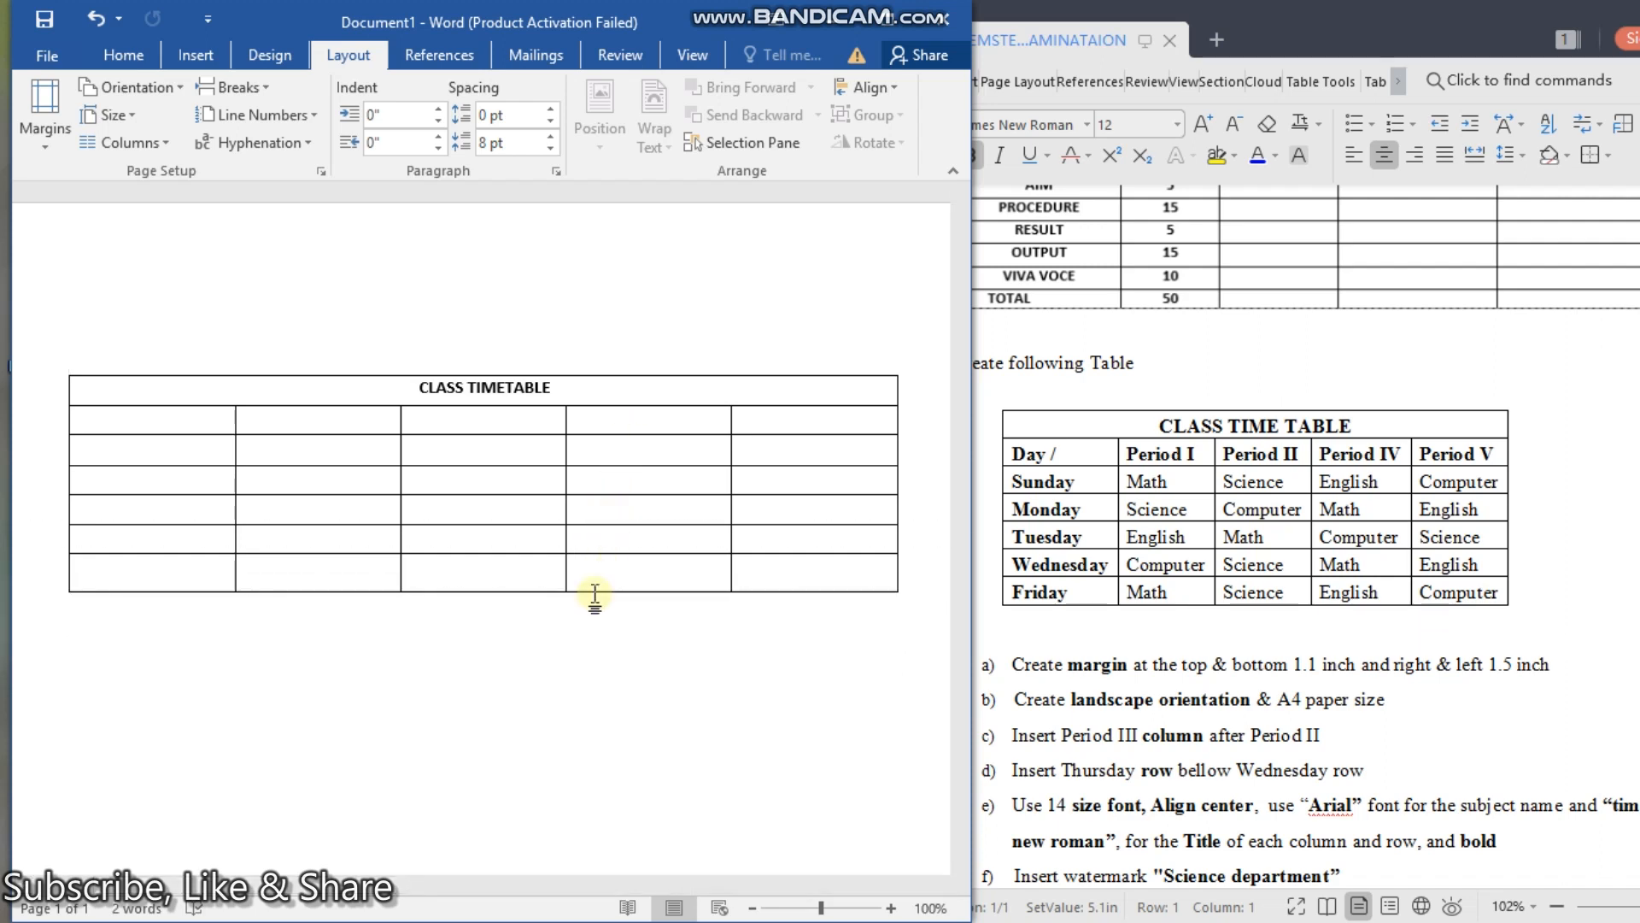
{"action": "key", "text": "ctrl+z"}
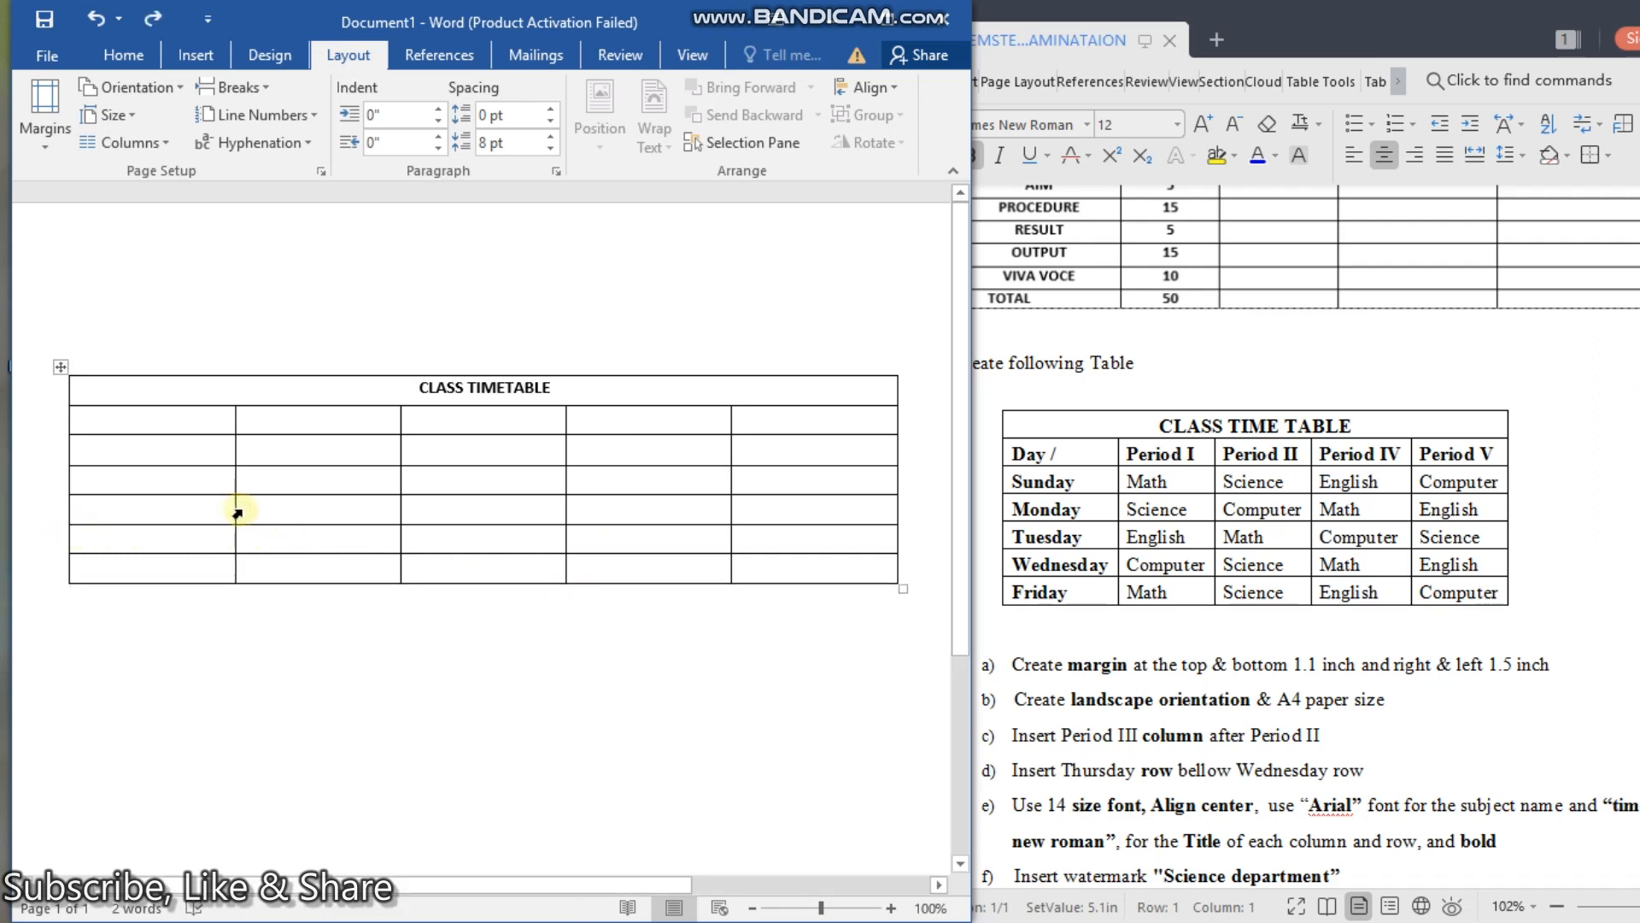
{"action": "left_click_drag", "start_coordinate": [235, 509], "coordinate": [268, 511]}
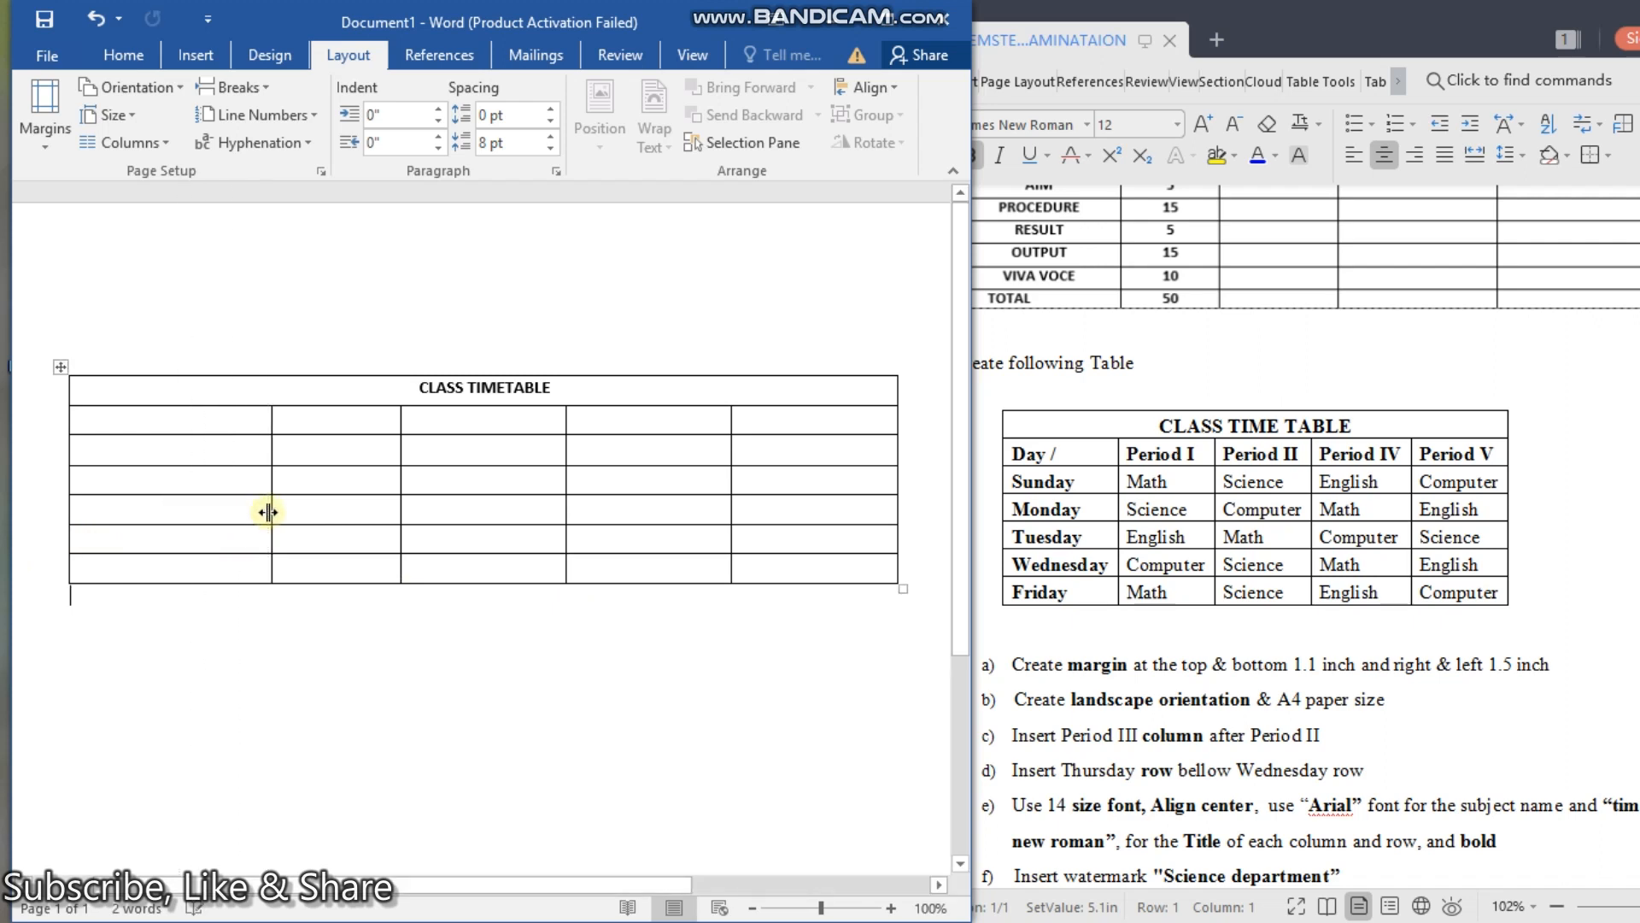
{"action": "key", "text": "ctrl+z"}
Step: Try inserting a row after the fifth table row and another below the last row, undoing each insertion
{"action": "mouse_move", "coordinate": [63, 520]}
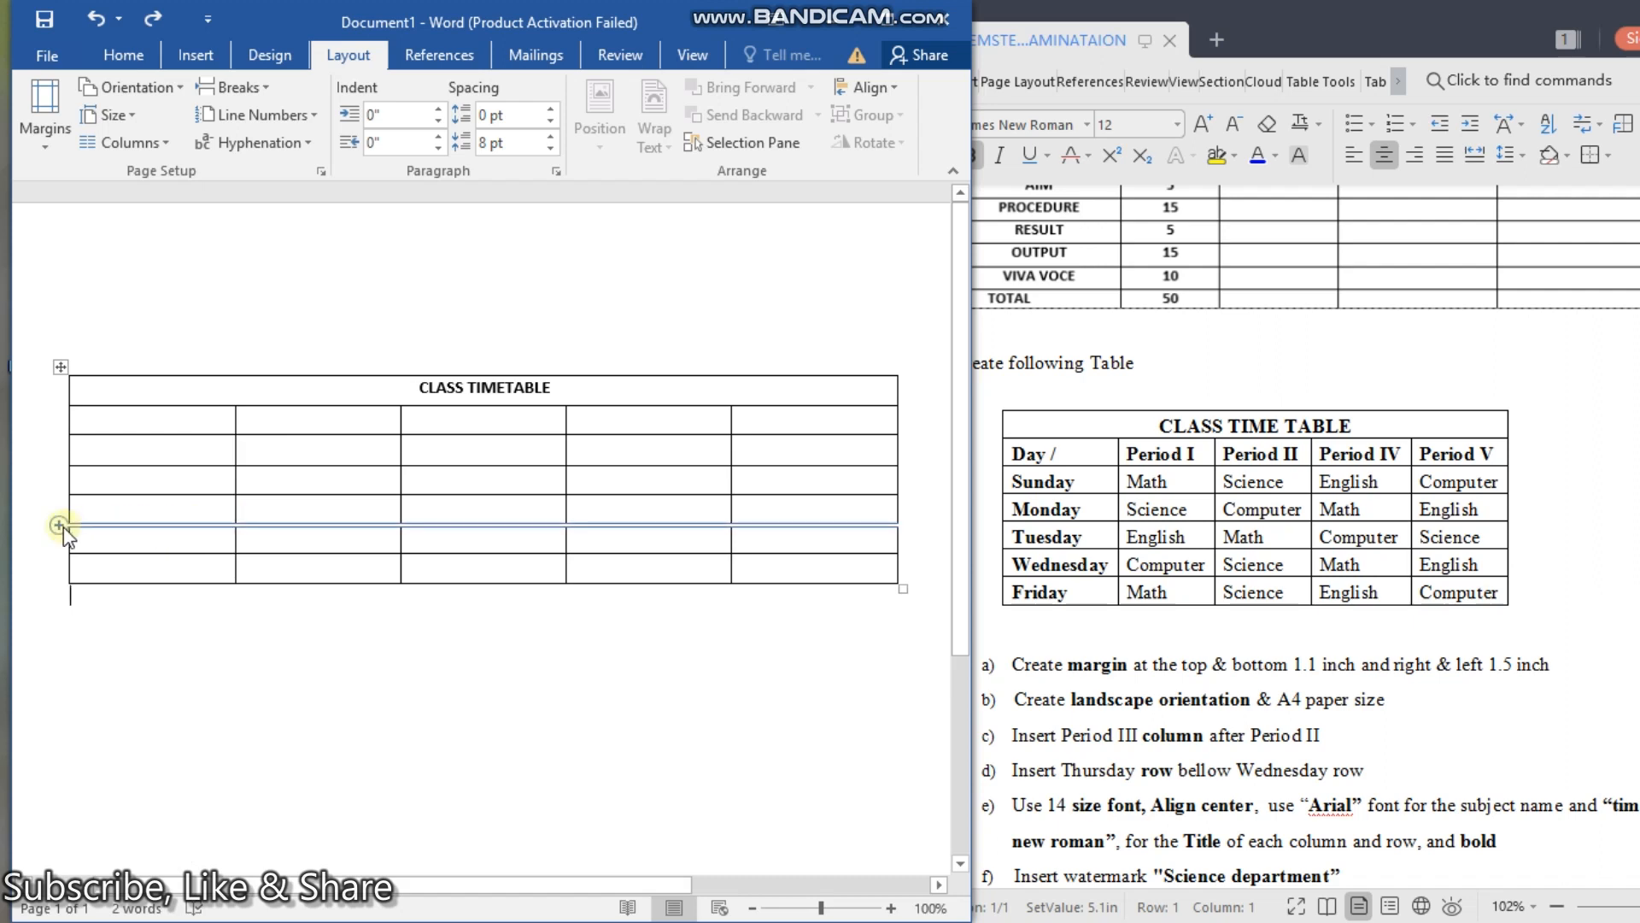
{"action": "left_click", "coordinate": [59, 525]}
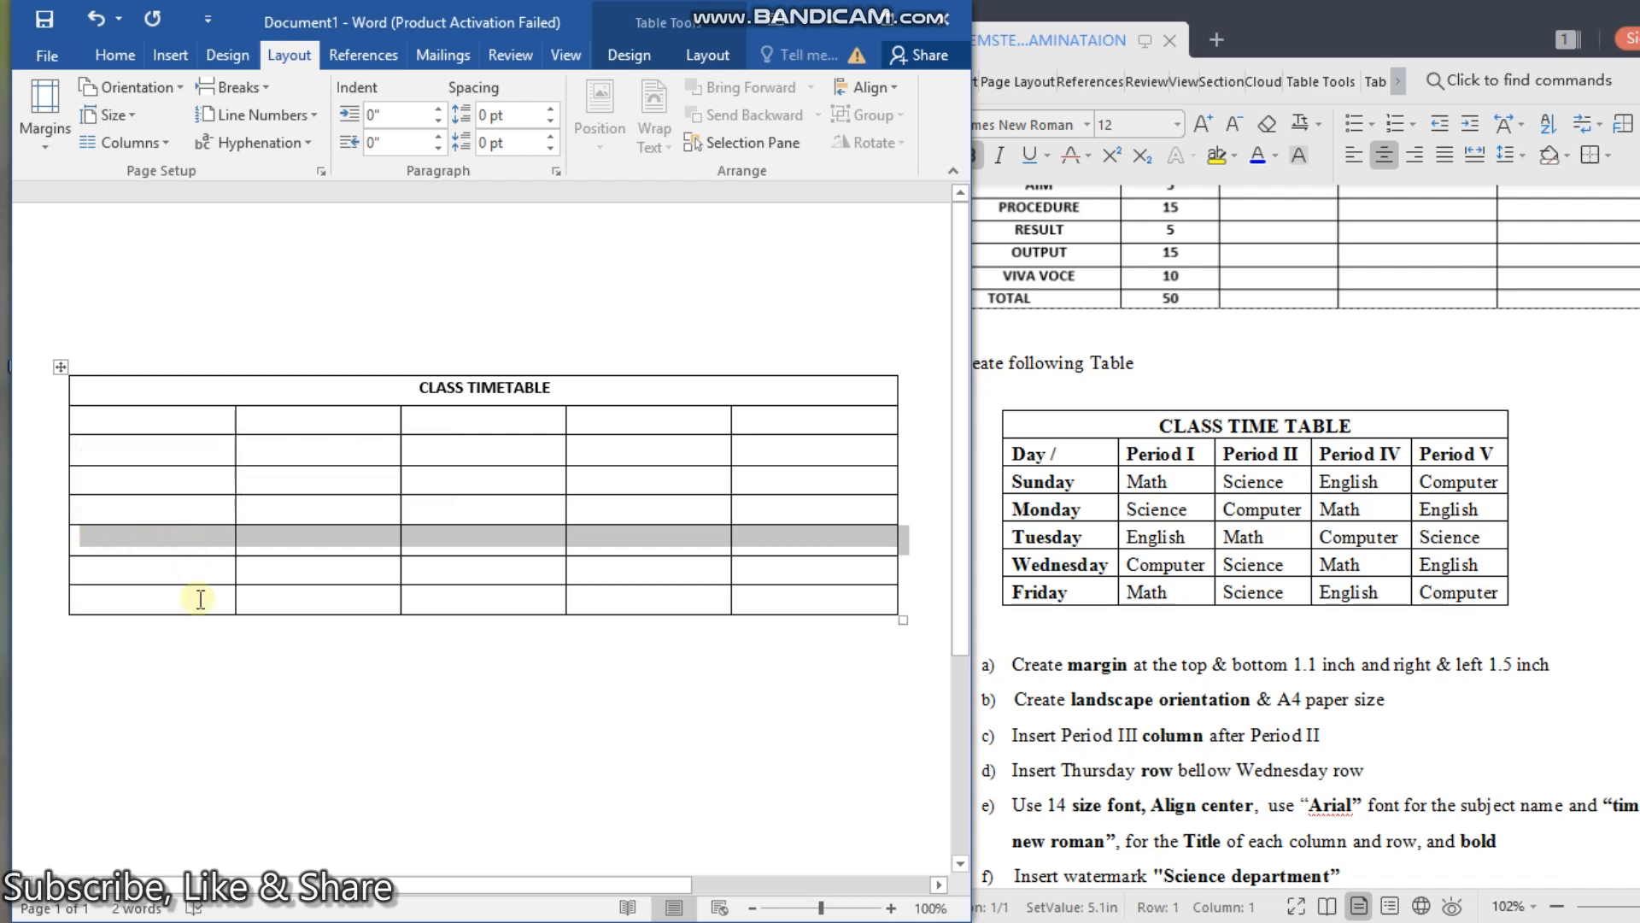
{"action": "key", "text": "ctrl+z"}
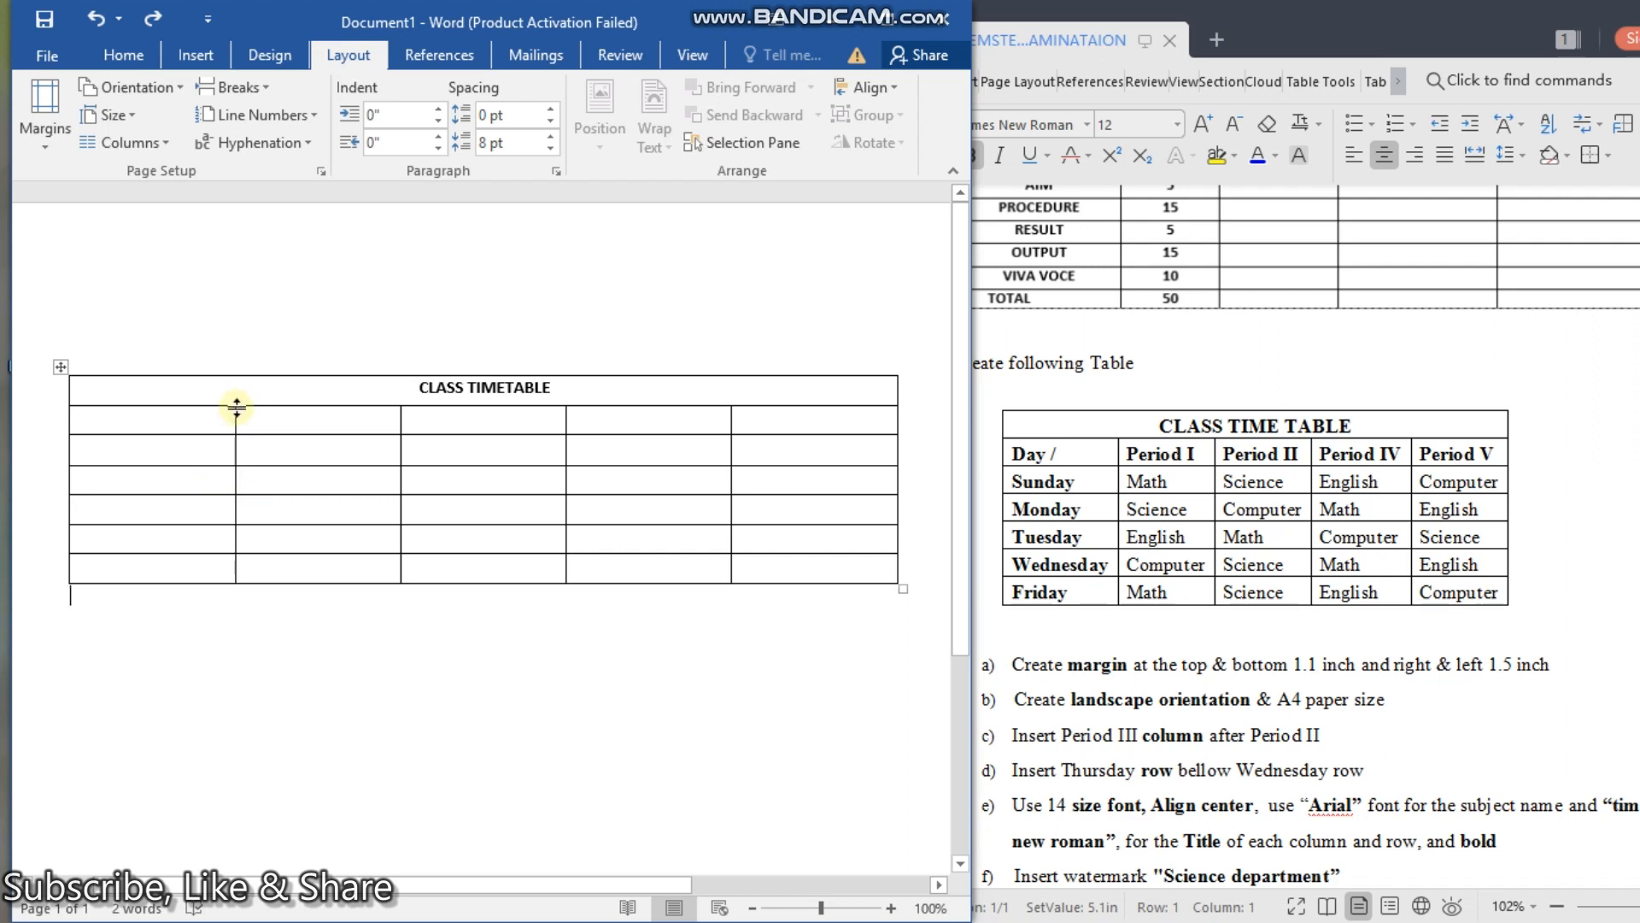
{"action": "mouse_move", "coordinate": [65, 464]}
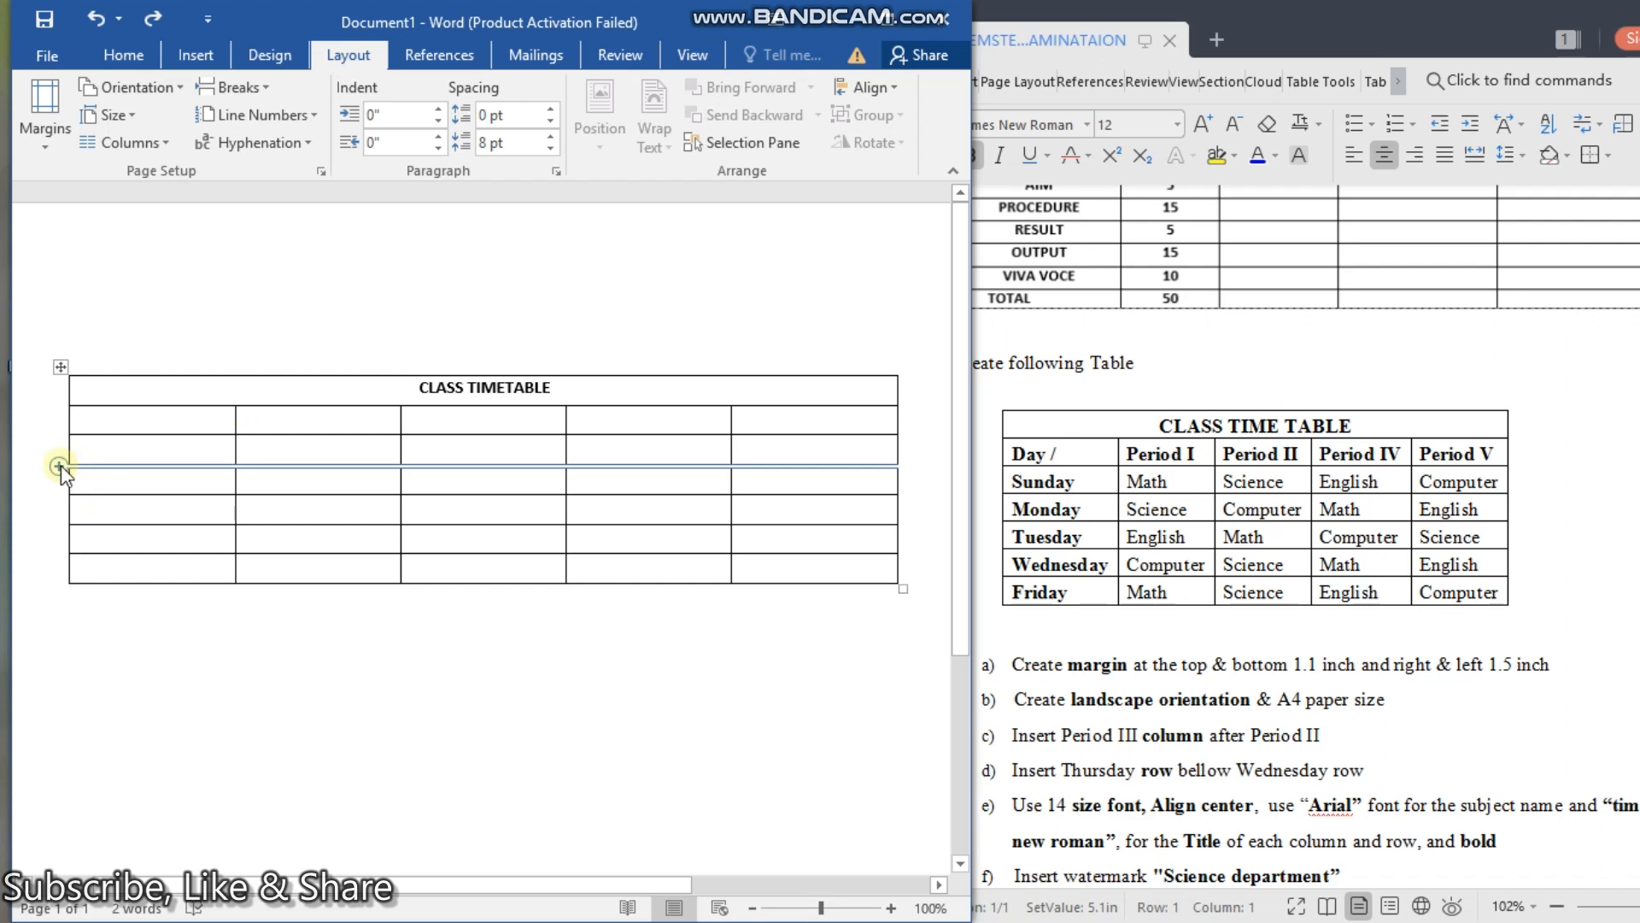
{"action": "left_click", "coordinate": [58, 584]}
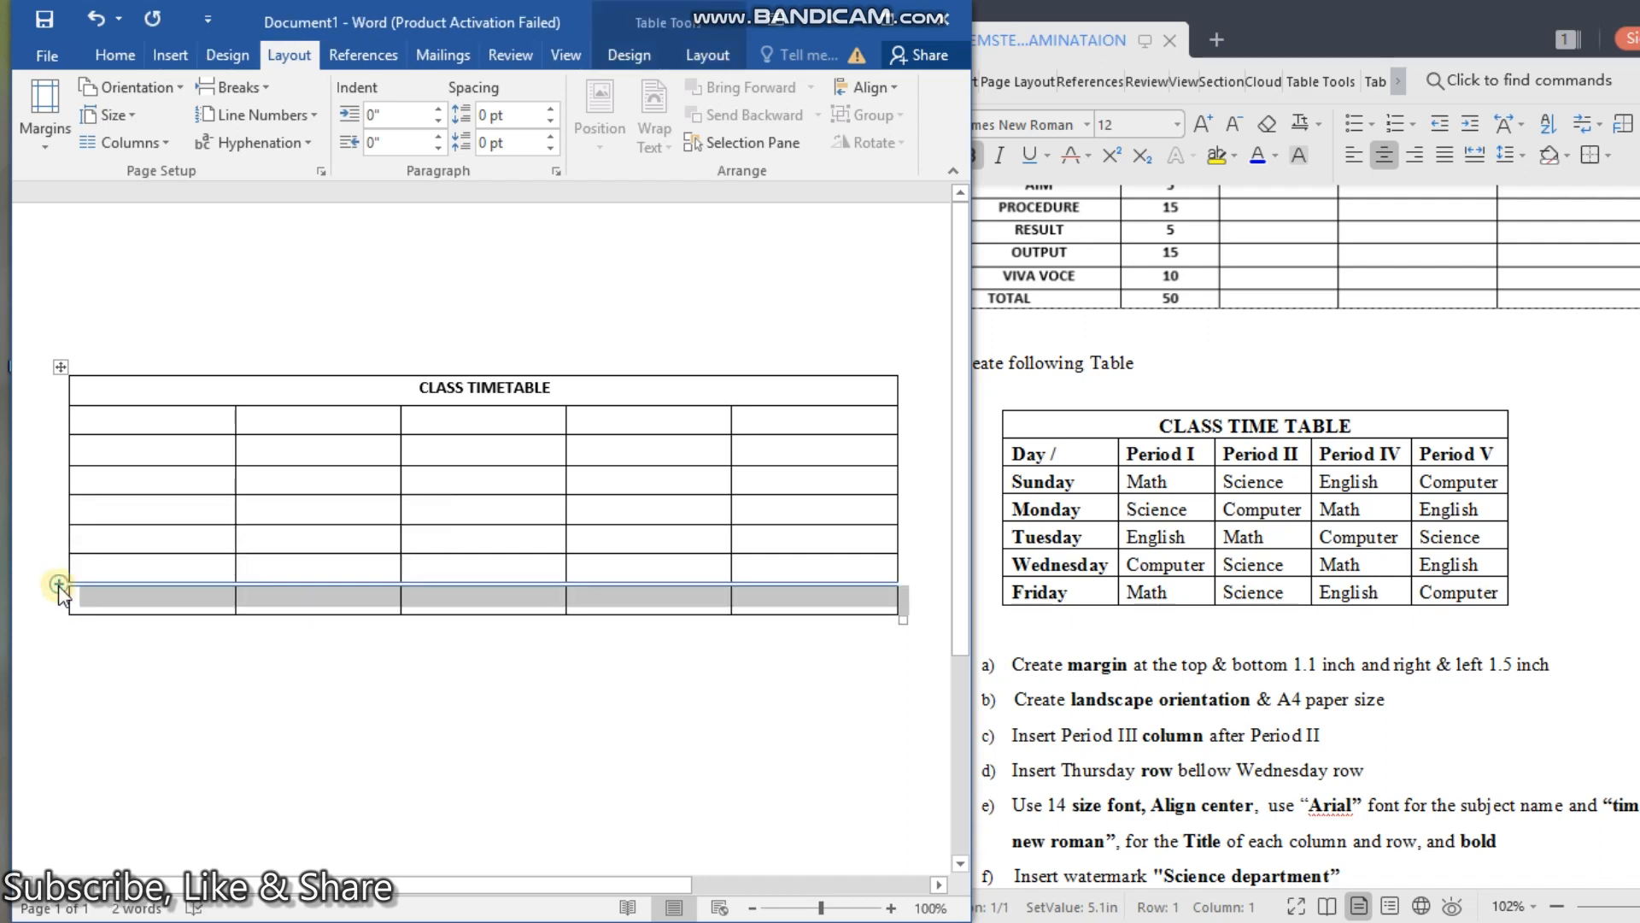
{"action": "key", "text": "ctrl+z"}
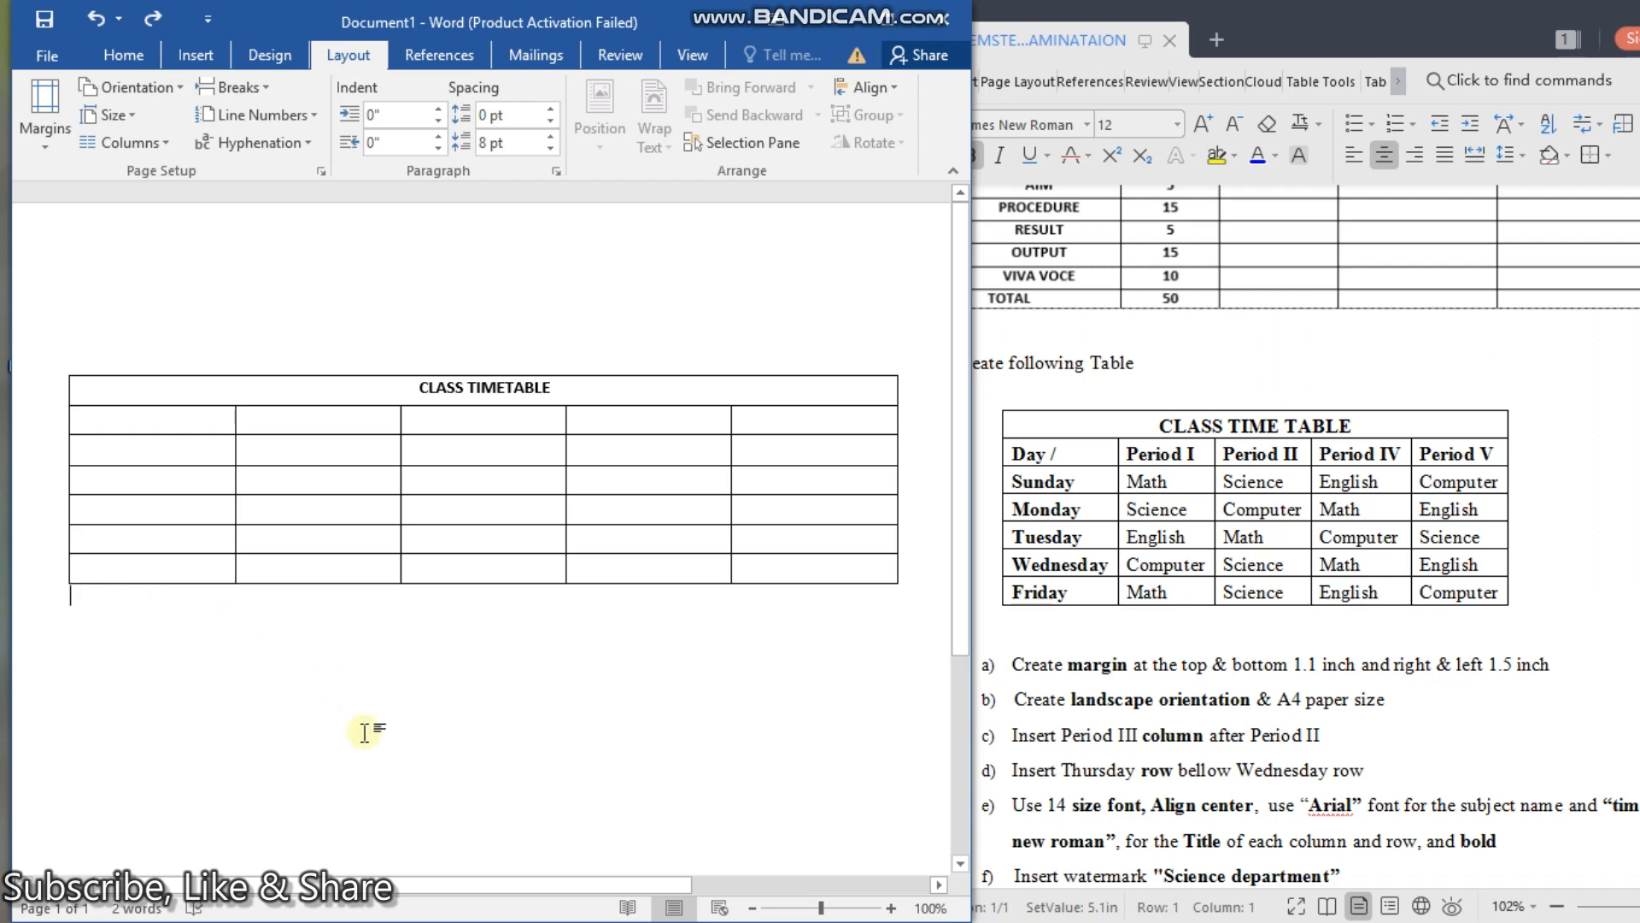
Step: Enter the headings Day, Period I and Period II in the first three cells of the row below the title
{"action": "left_click", "coordinate": [153, 423]}
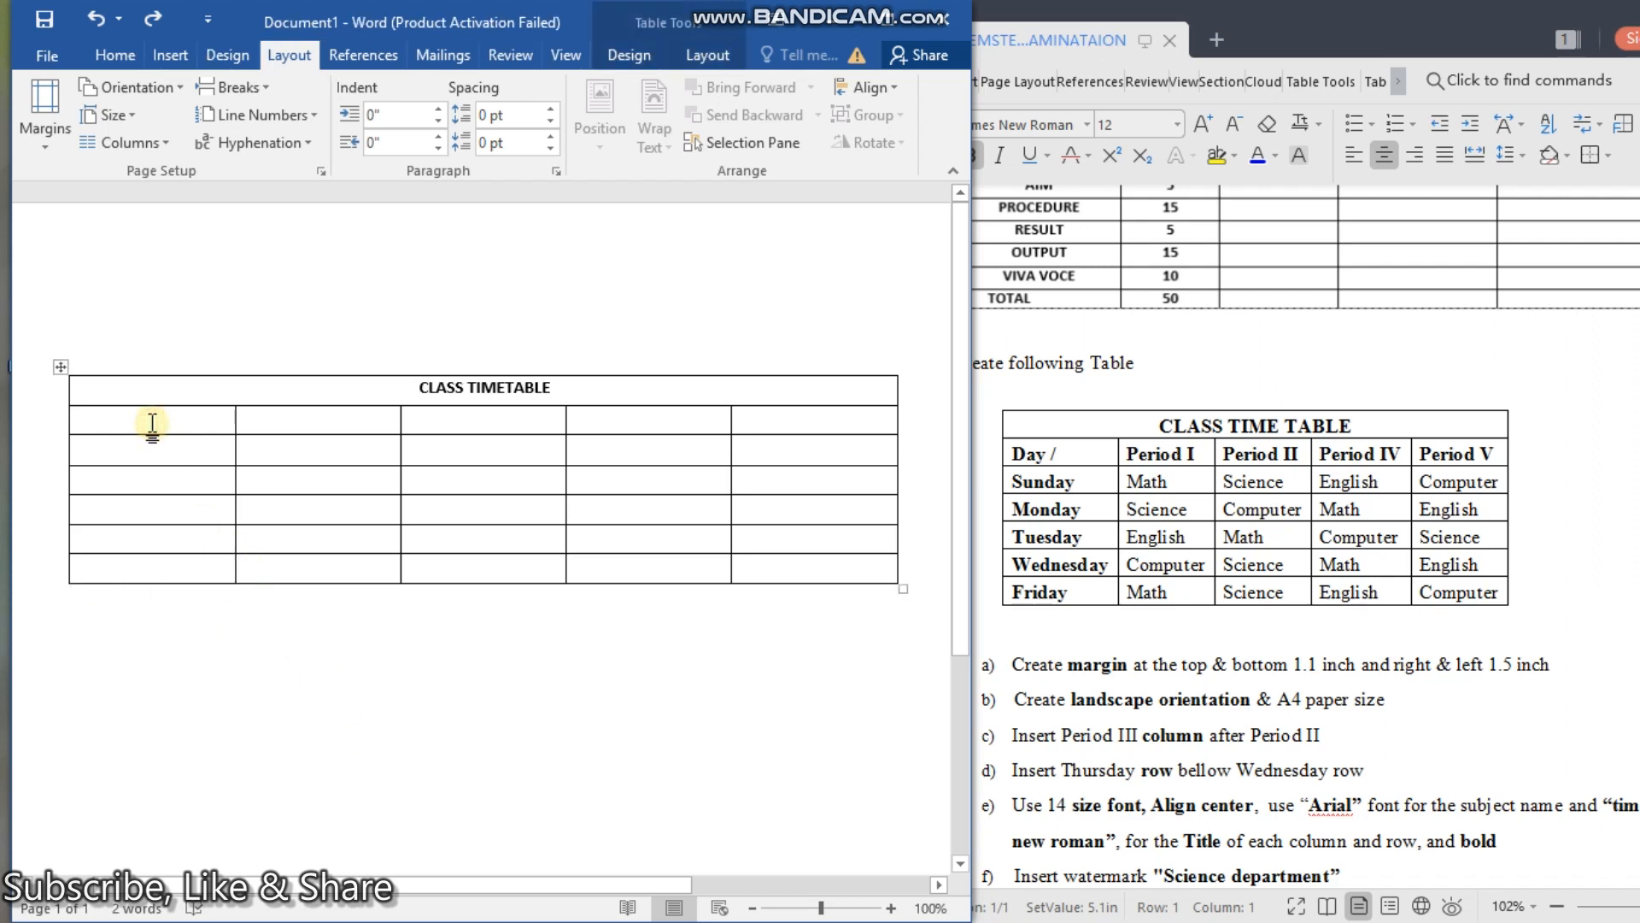
{"action": "type", "text": "Day"}
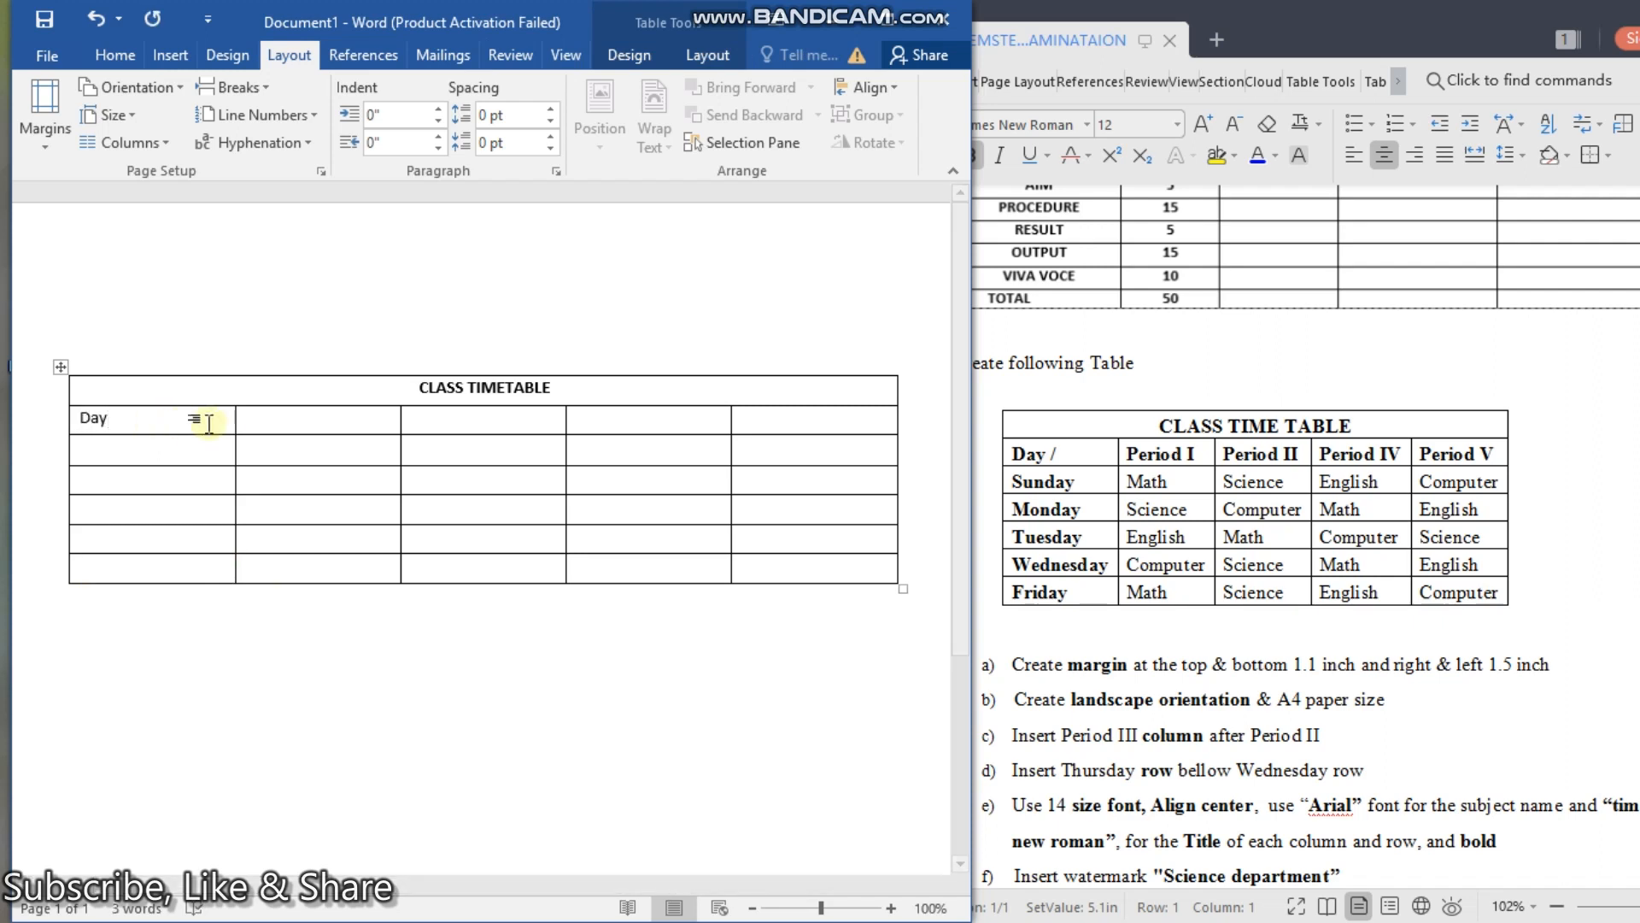
{"action": "left_click", "coordinate": [324, 418]}
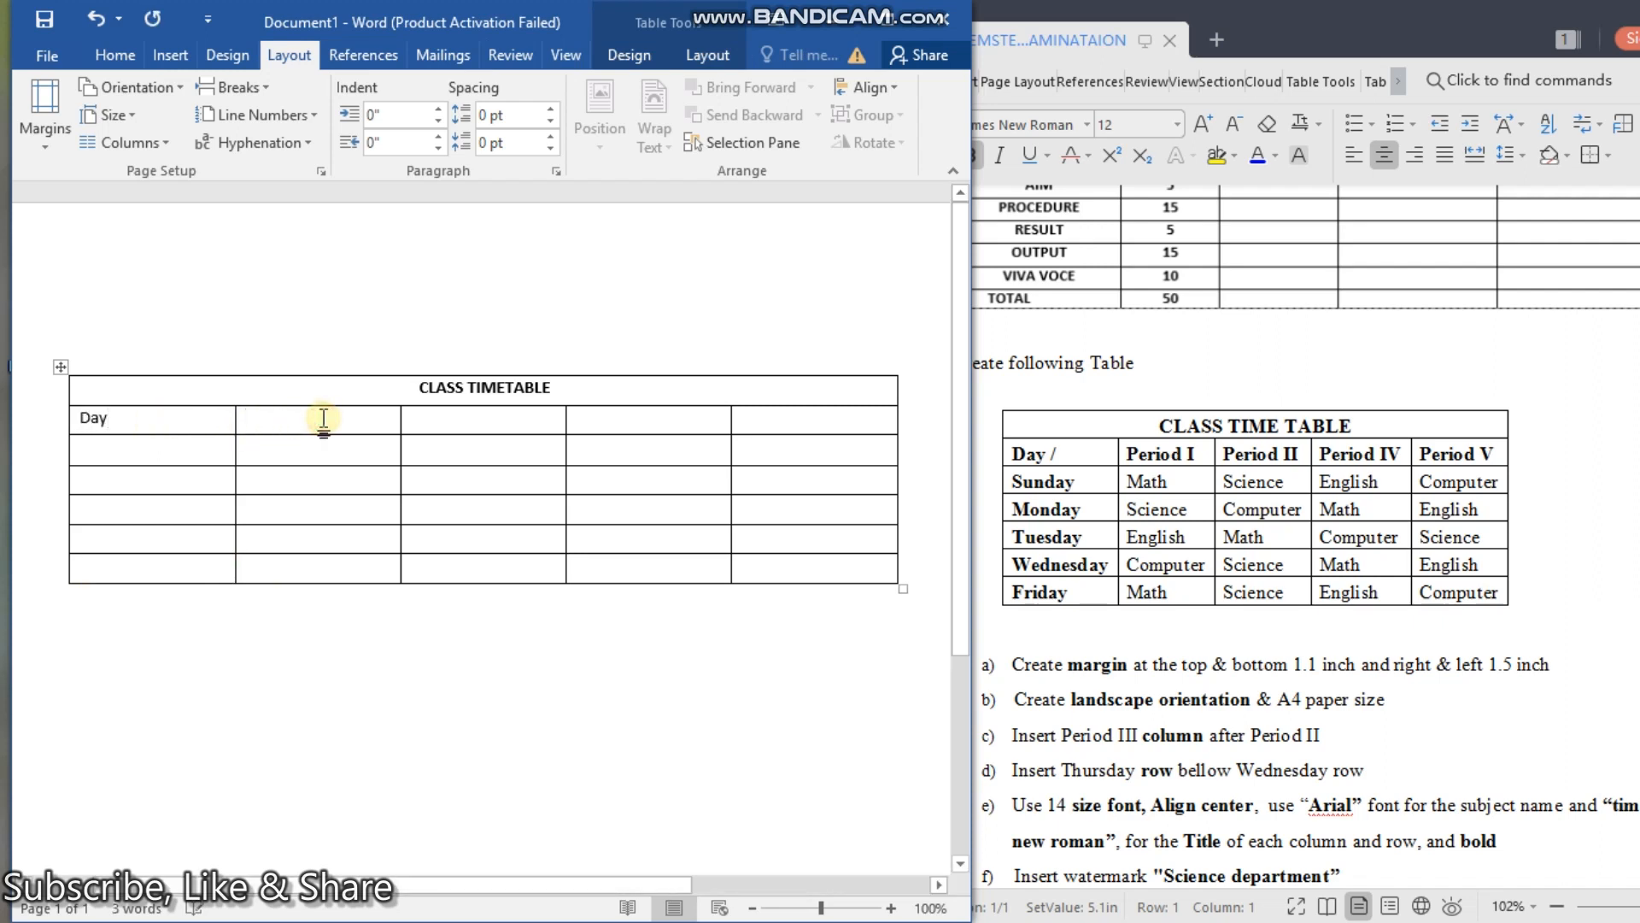
{"action": "type", "text": "Perio"}
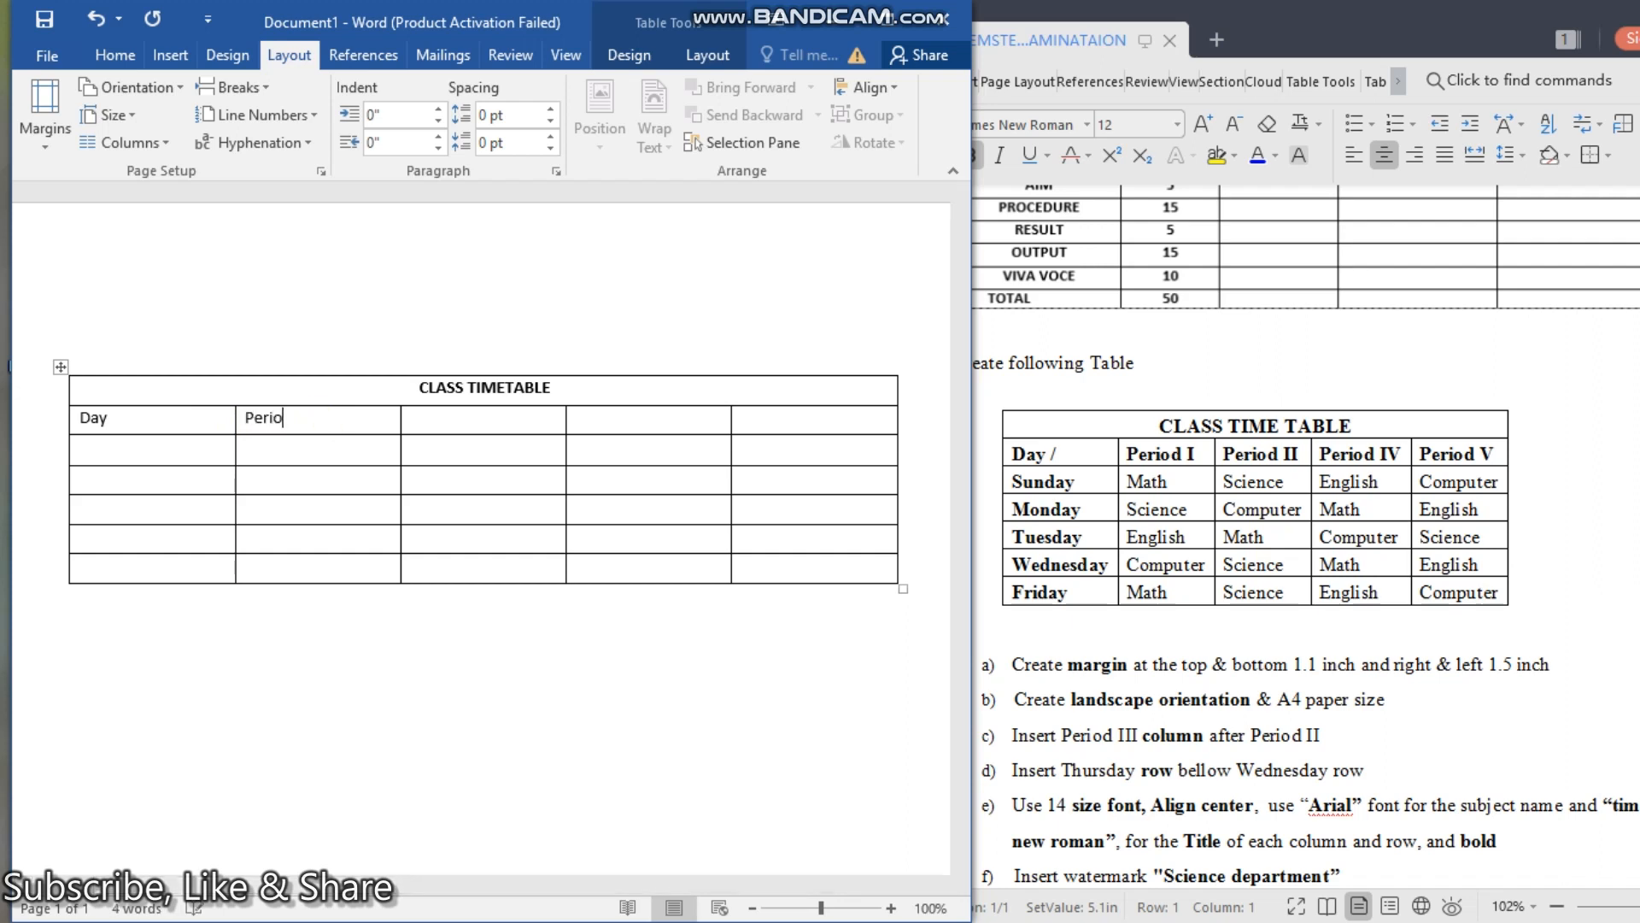
{"action": "type", "text": "d I"}
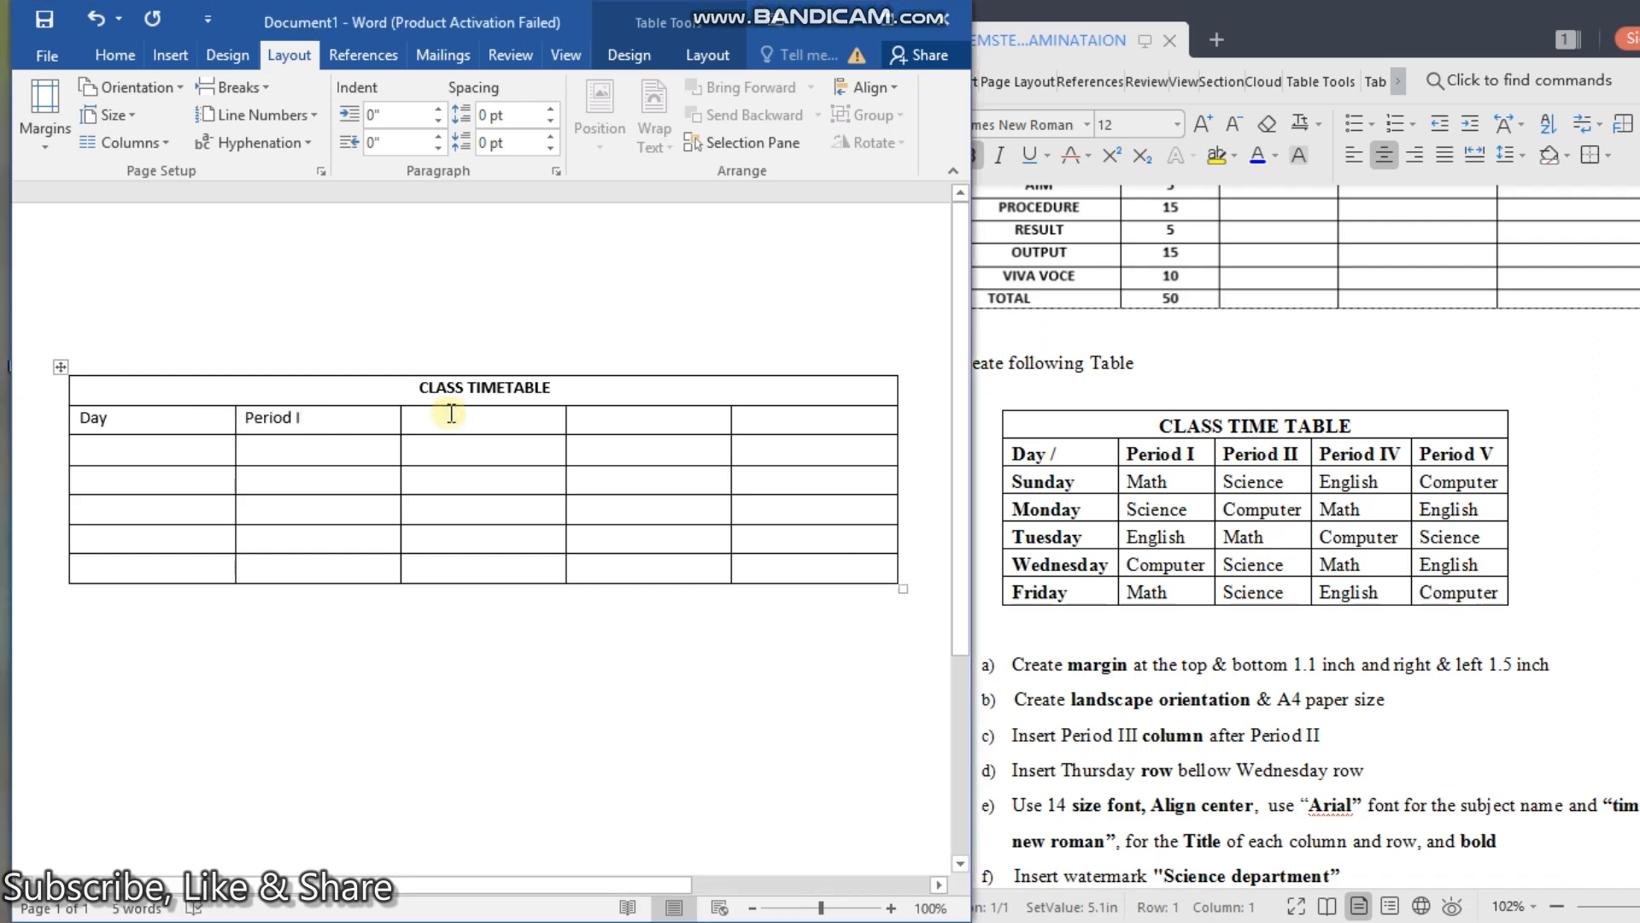
{"action": "left_click", "coordinate": [450, 414]}
{"action": "type", "text": "per"}
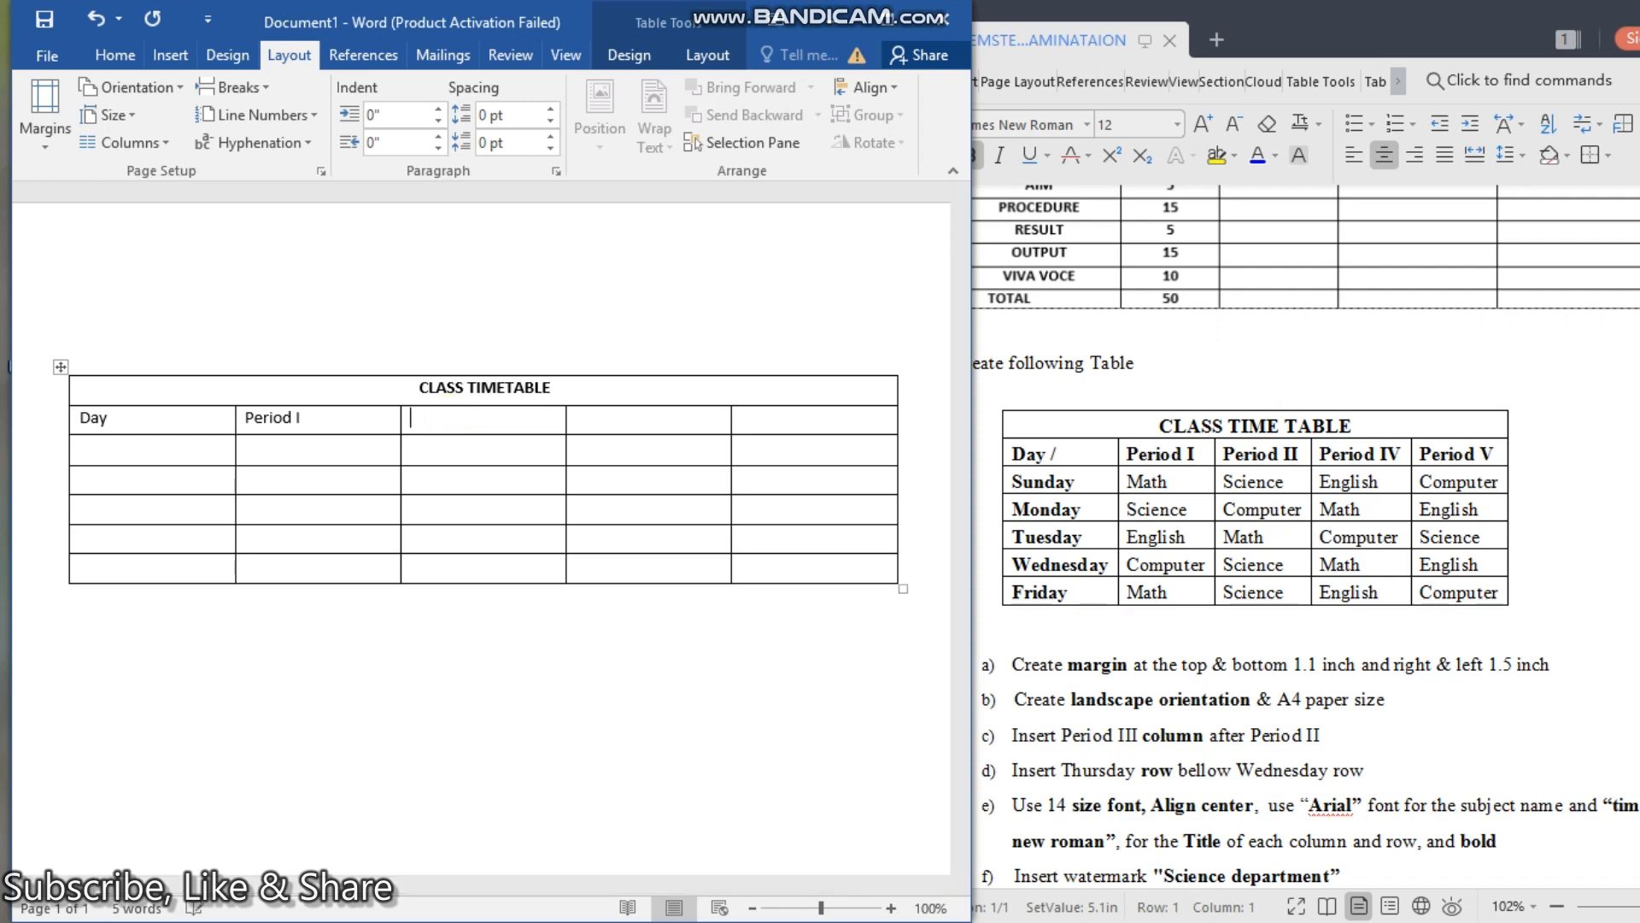
{"action": "type", "text": "Period"}
{"action": "type", "text": "II"}
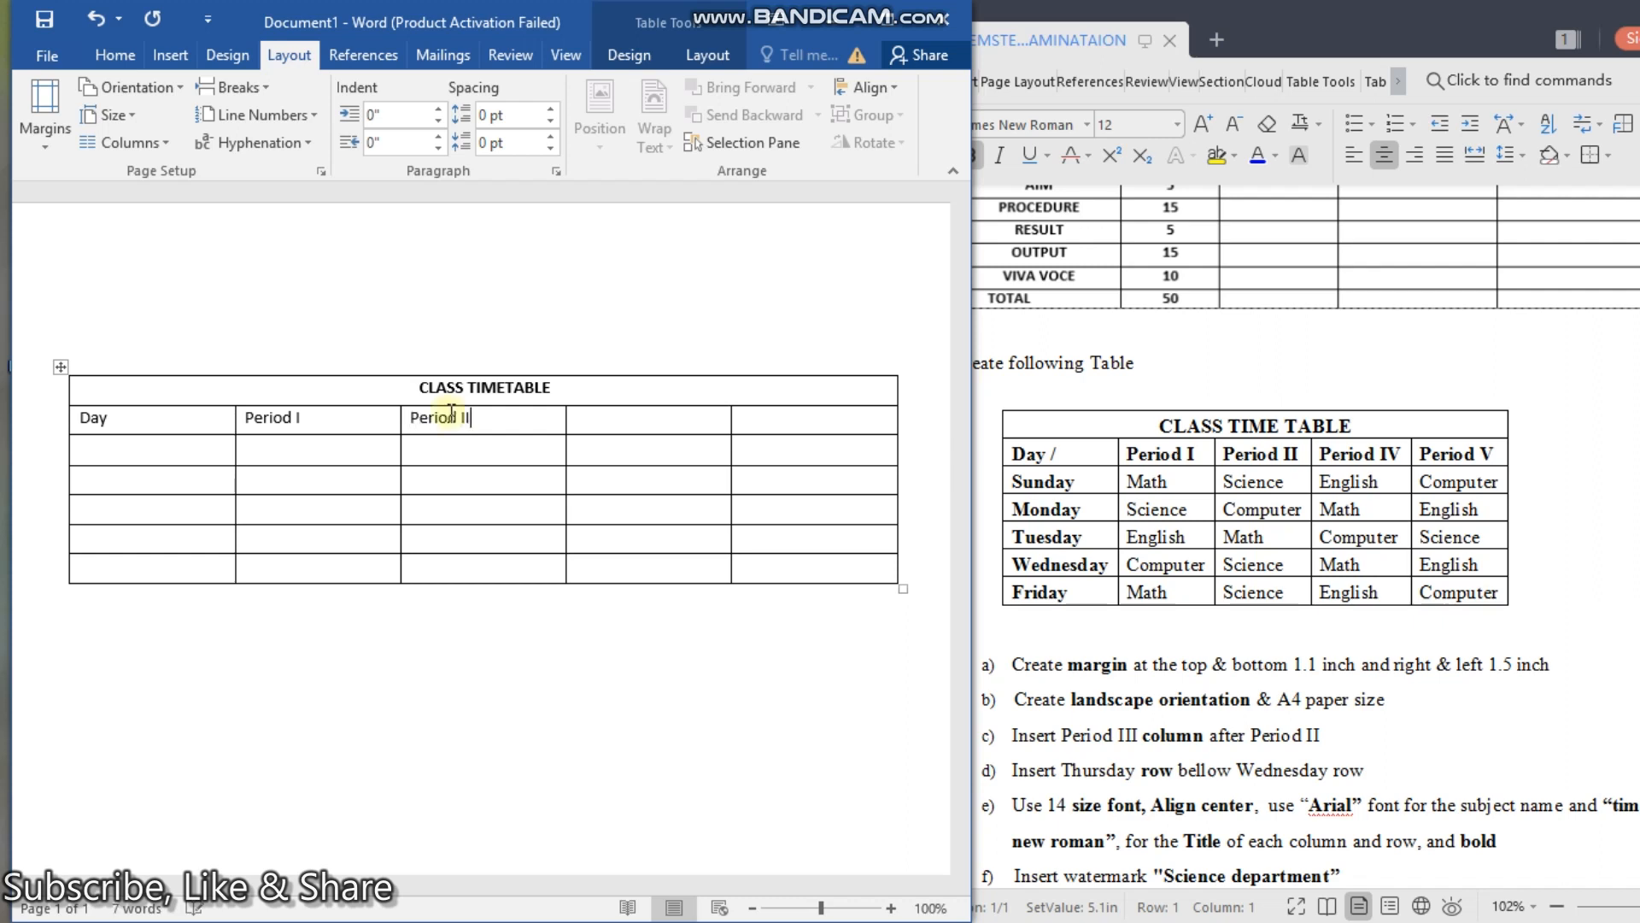
Step: Enter the headings Period III and Period IV in the last two cells of the heading row
{"action": "left_click", "coordinate": [591, 418]}
{"action": "type", "text": "Perio"}
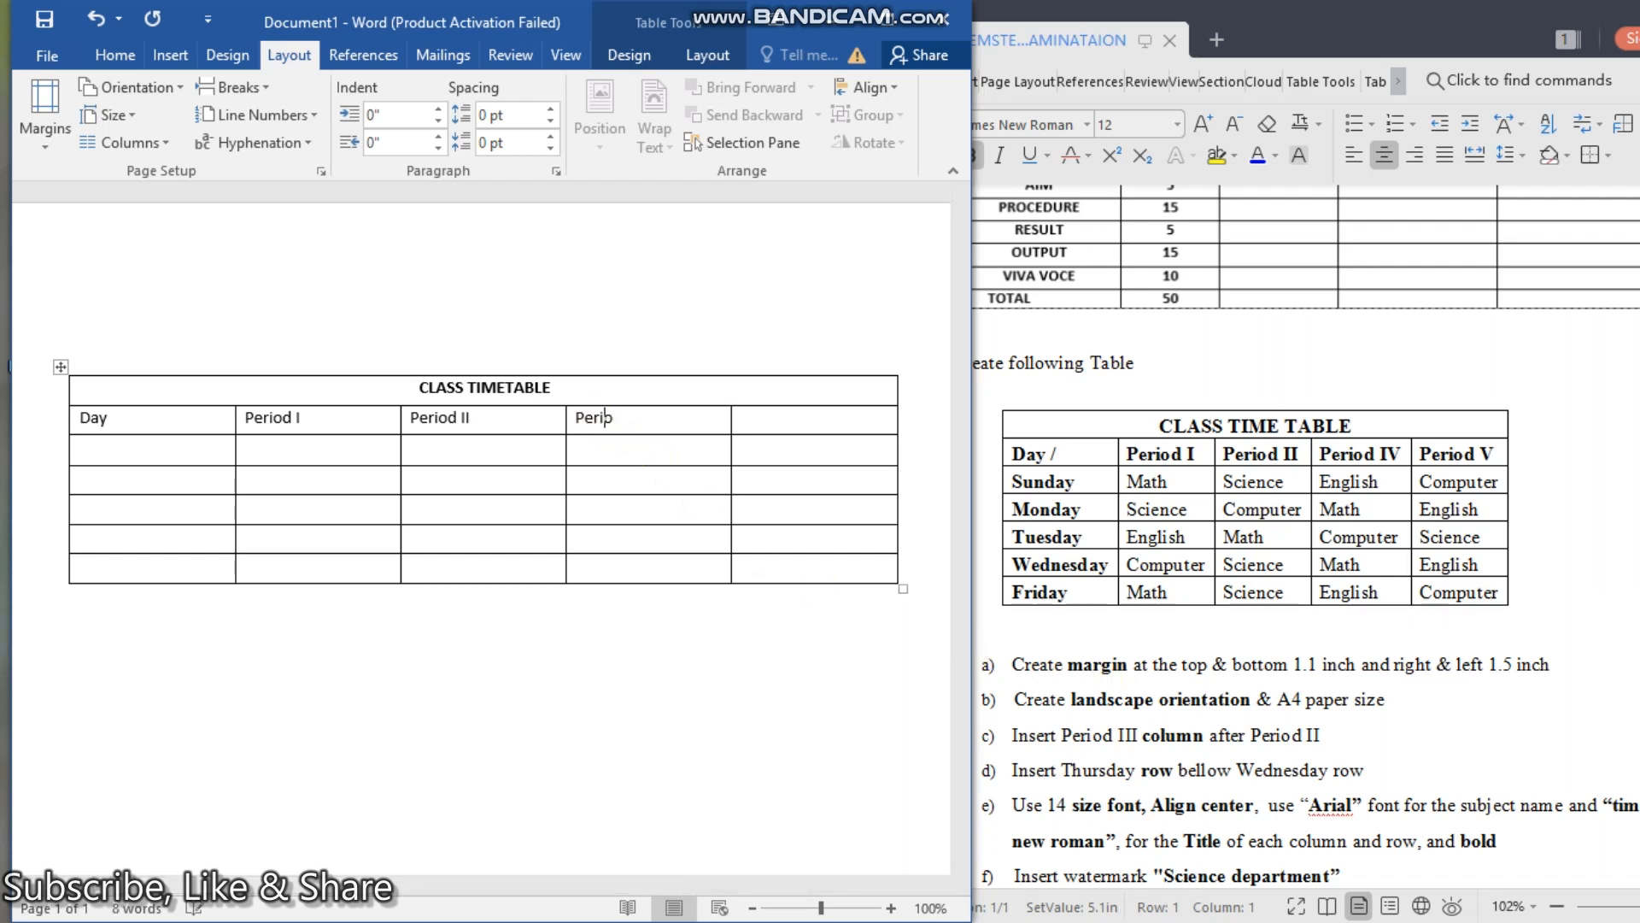
{"action": "type", "text": "d III"}
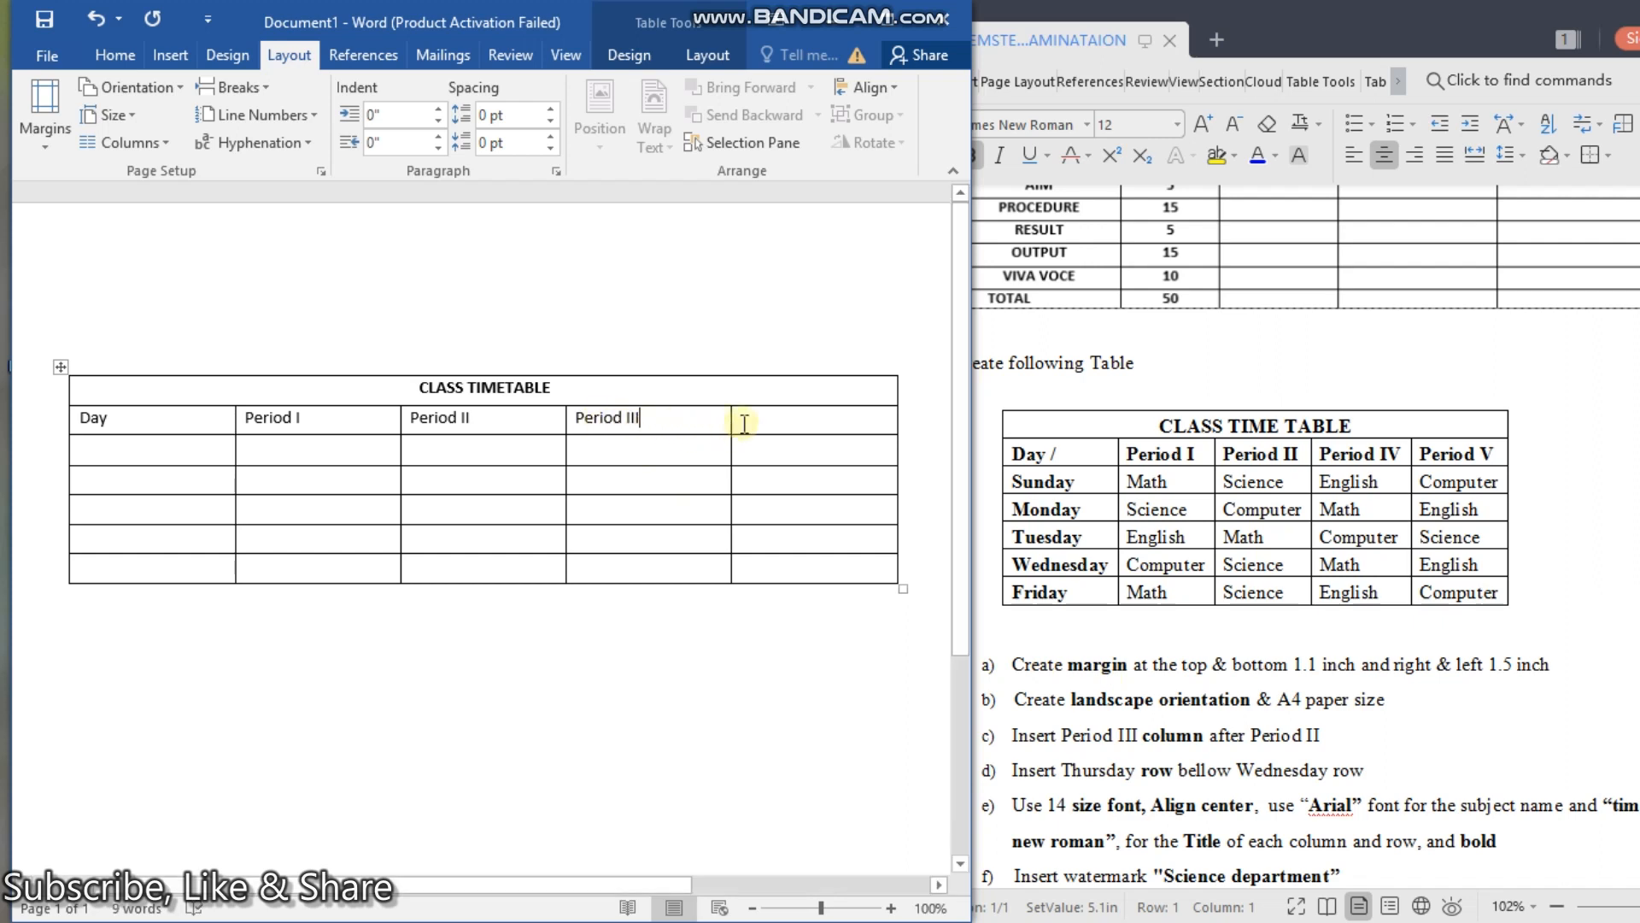
{"action": "left_click", "coordinate": [778, 423]}
{"action": "type", "text": "P"}
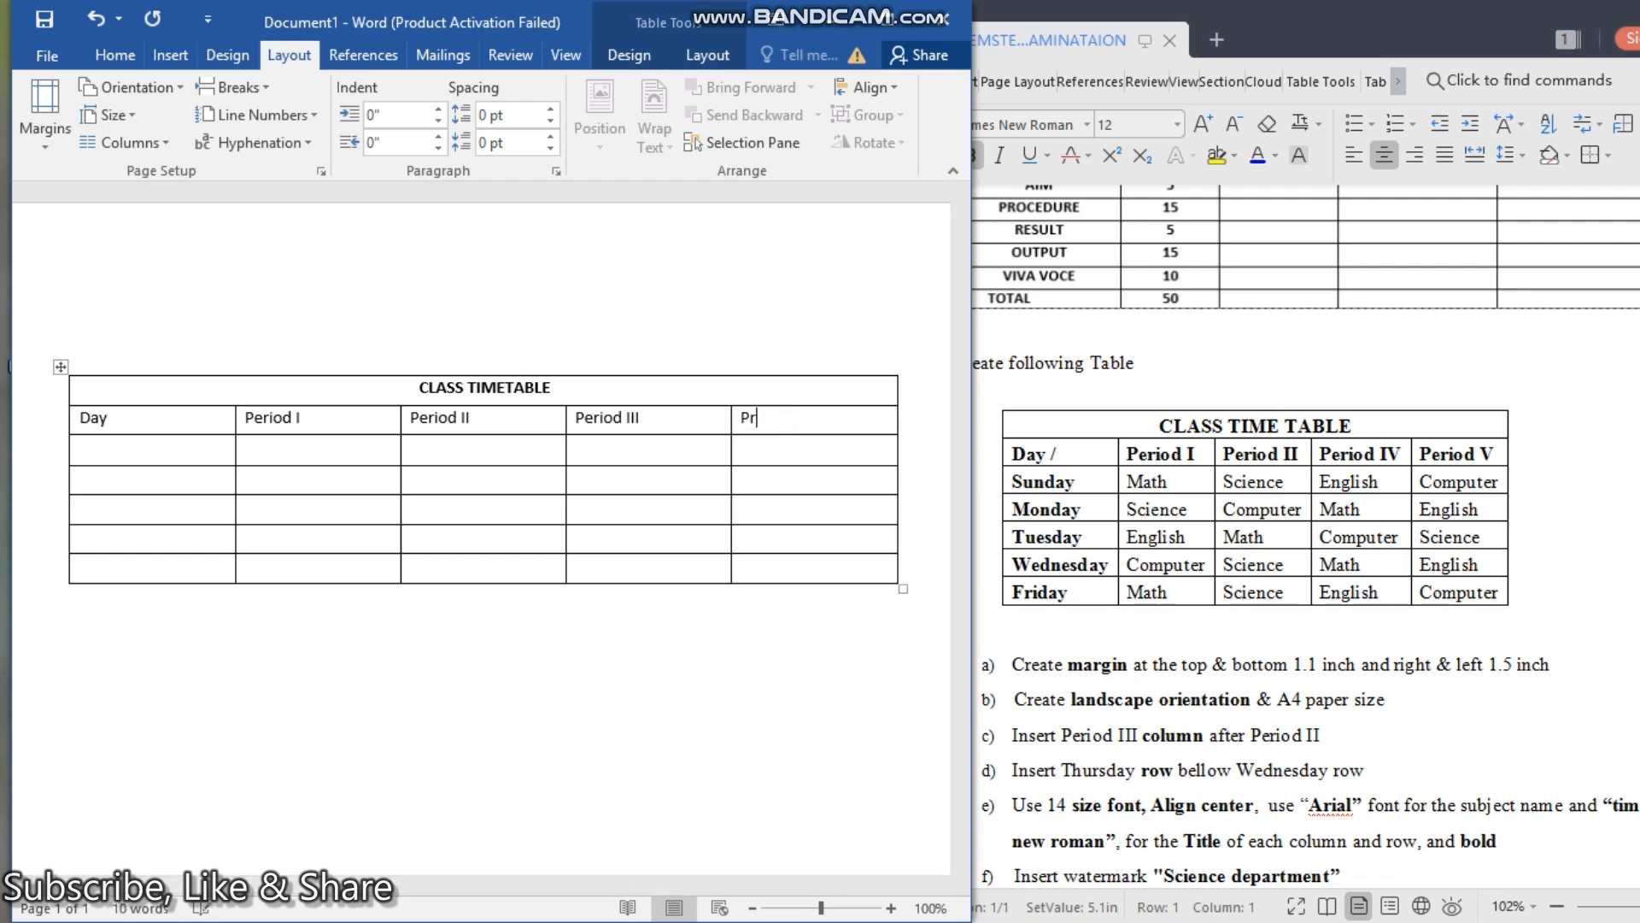
{"action": "type", "text": "eriod IV"}
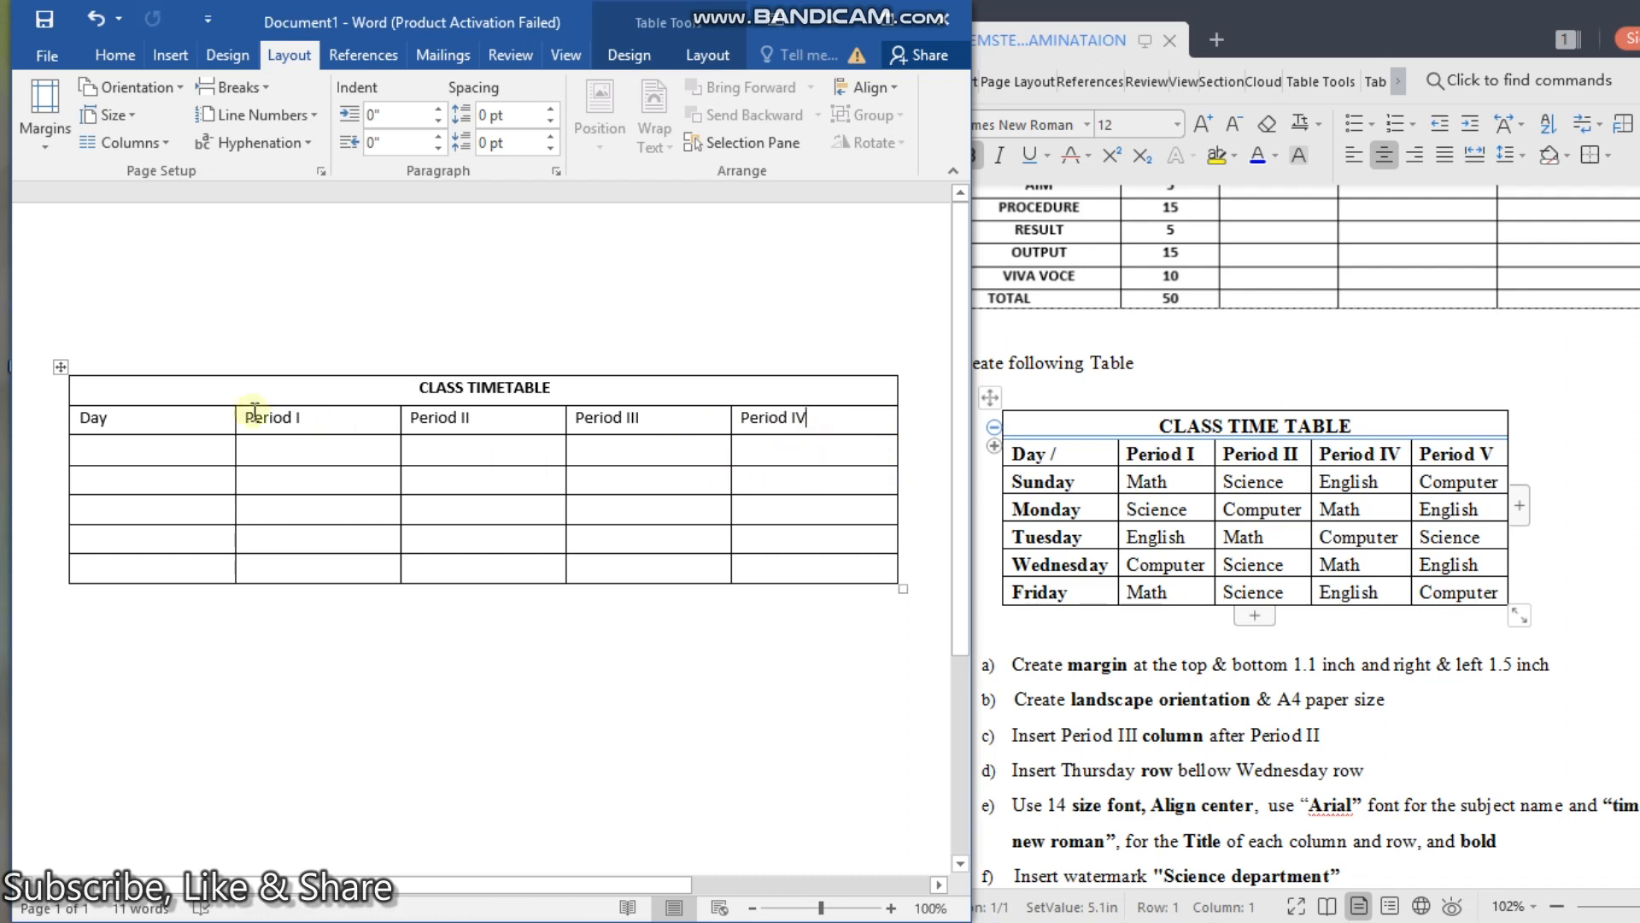
Step: Enter Sunday, Monday, Tuesday, Wednesday and Thursday in the five cells below the Day heading
{"action": "left_click", "coordinate": [158, 451]}
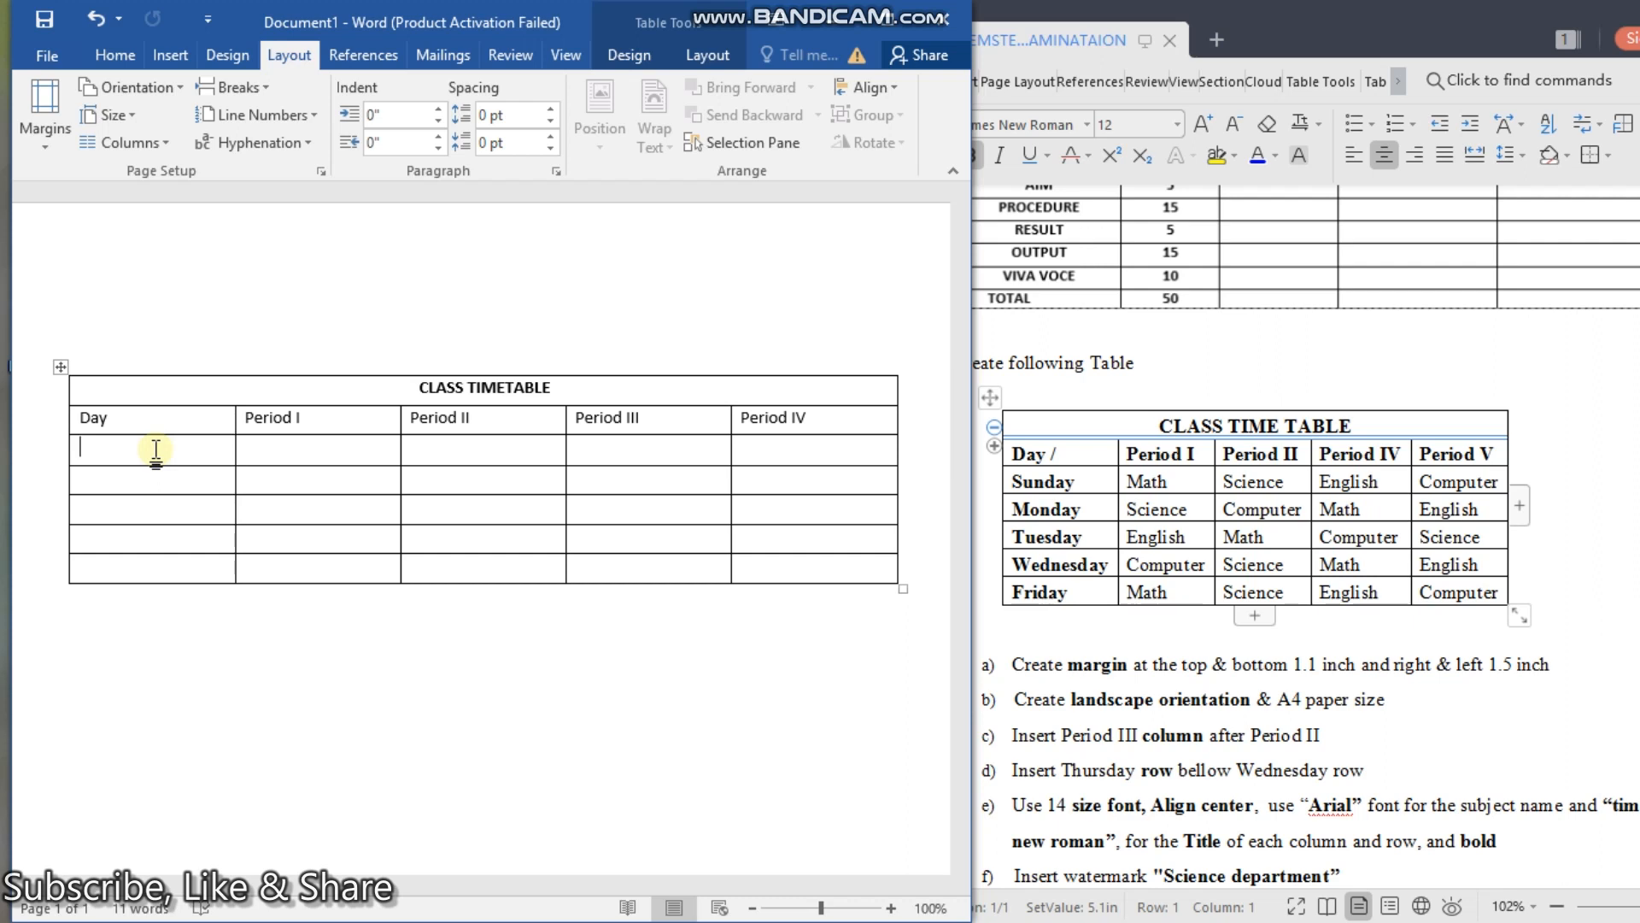
{"action": "type", "text": "Sunday"}
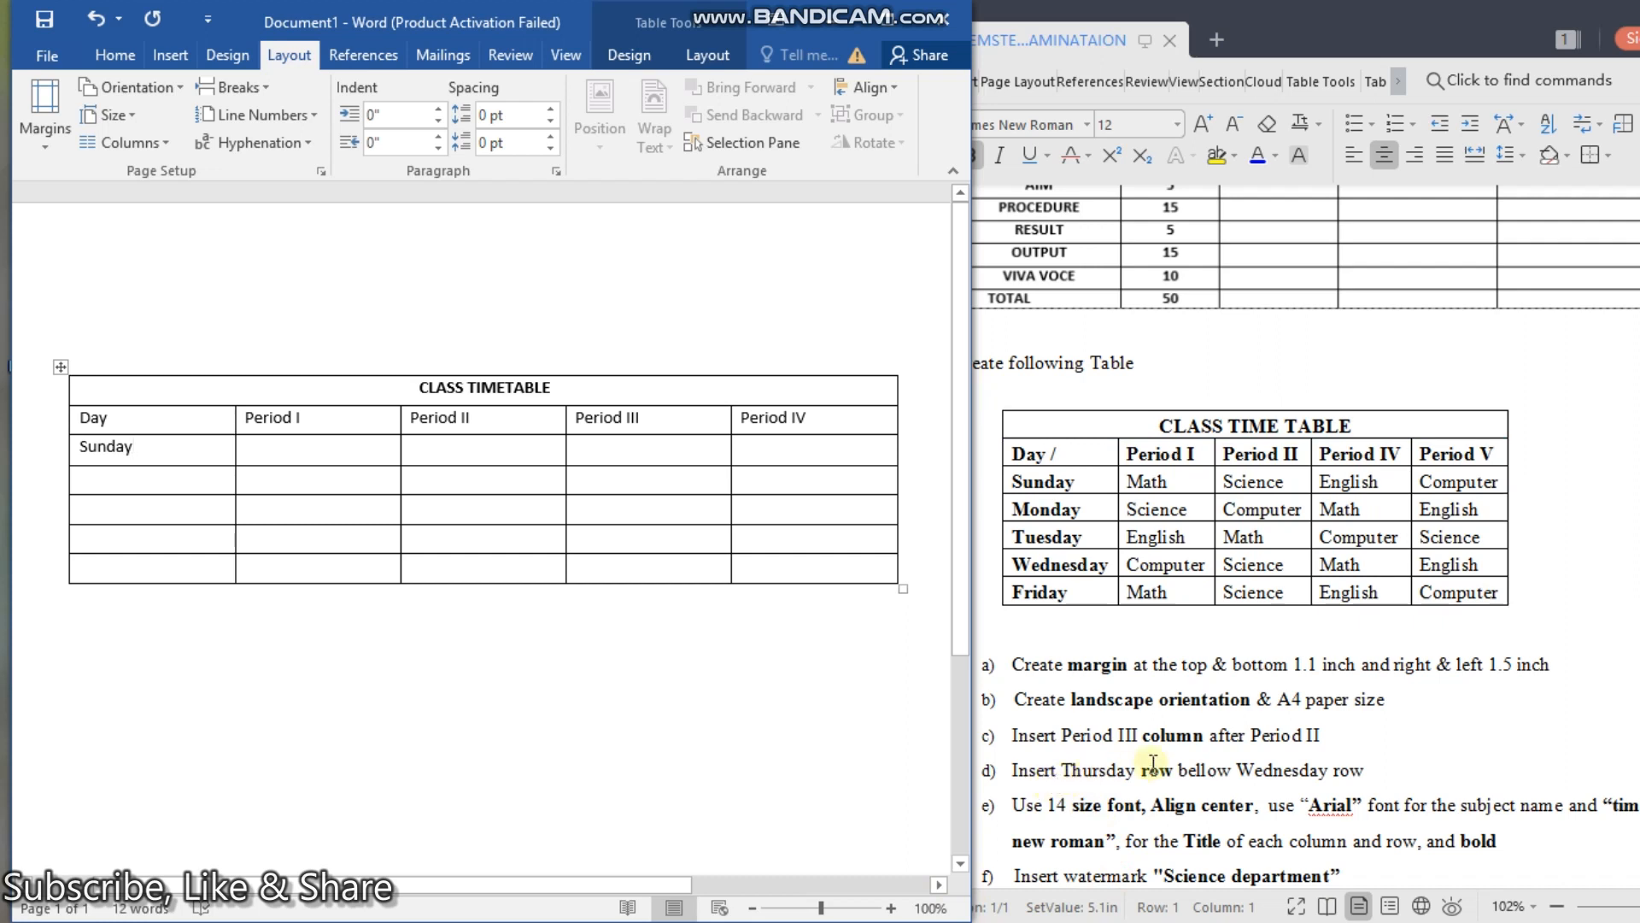
{"action": "left_click", "coordinate": [110, 479]}
{"action": "type", "text": "M"}
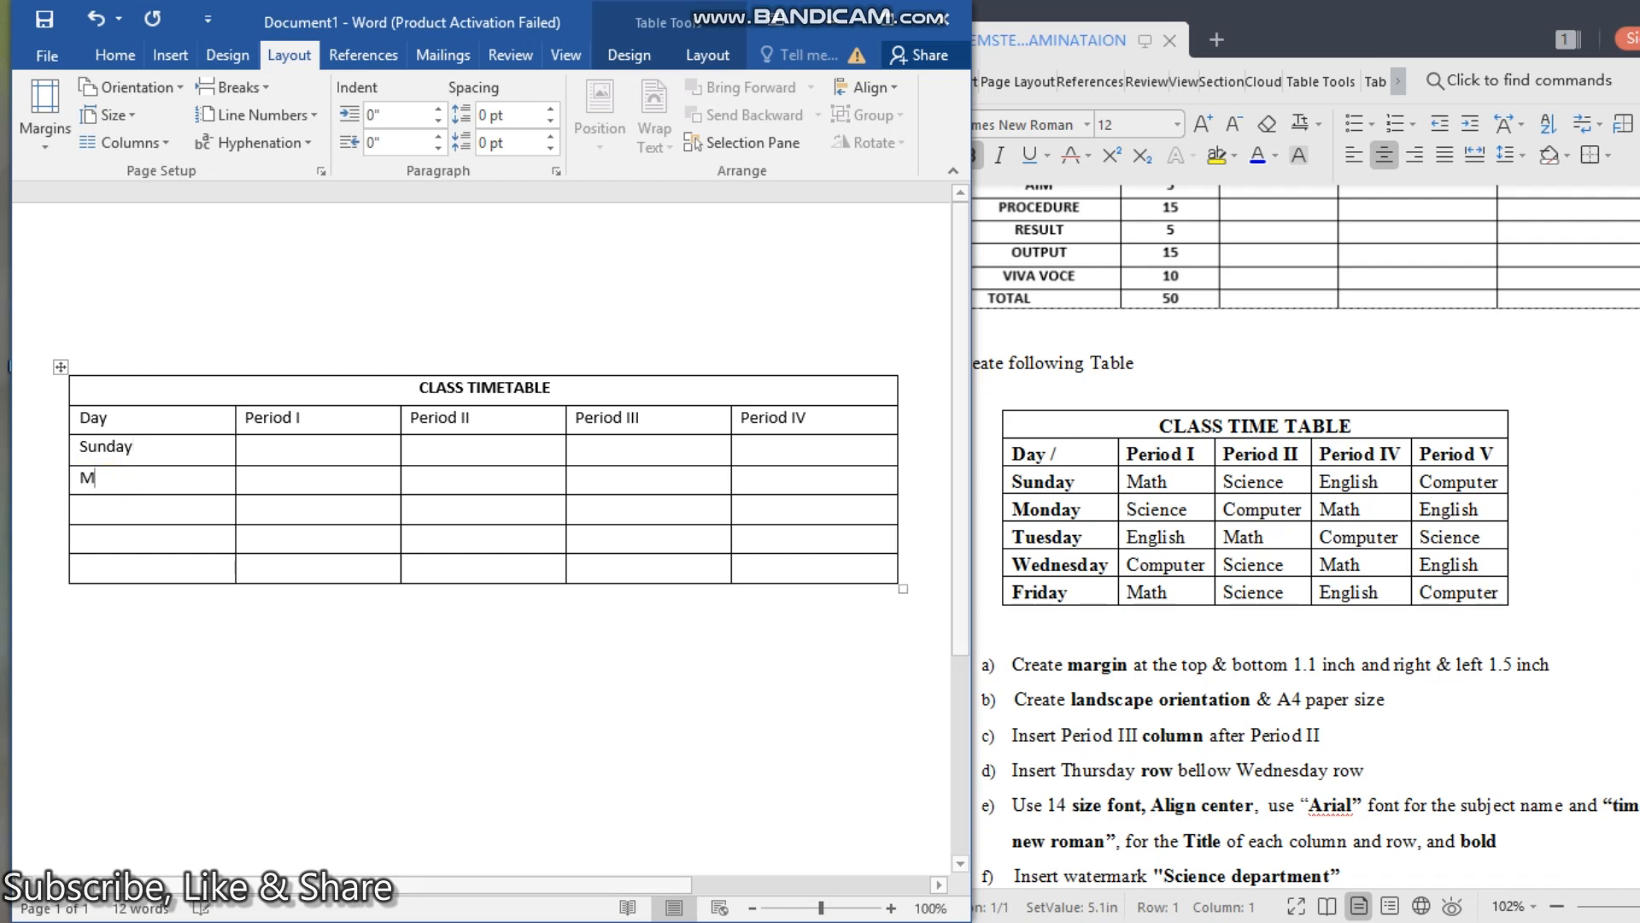
{"action": "type", "text": "onday"}
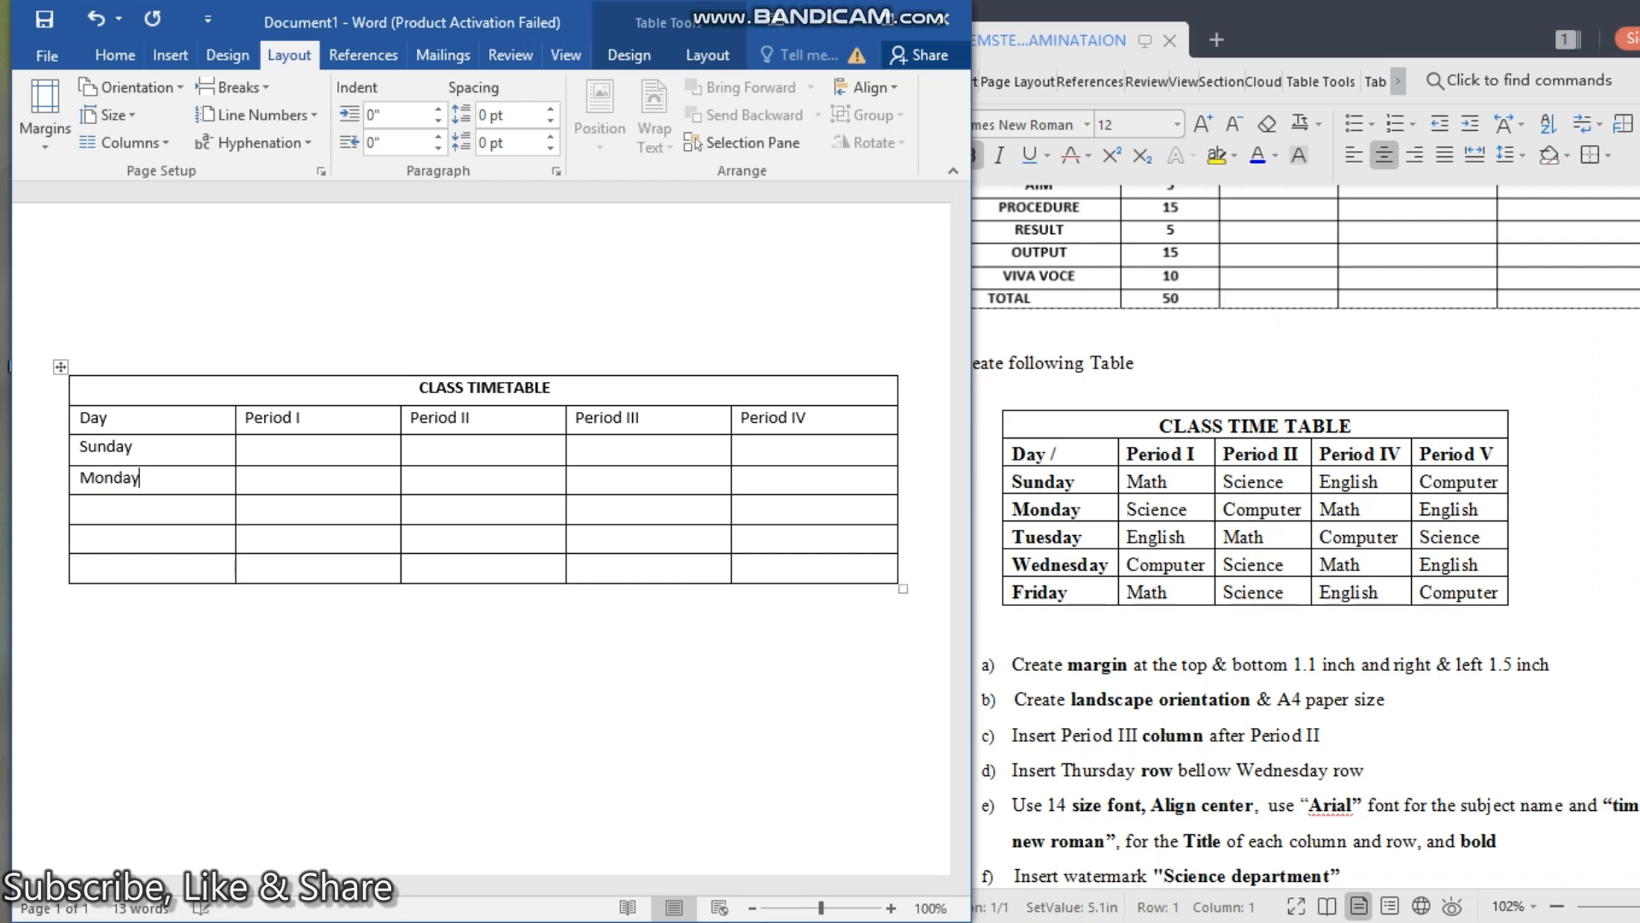
{"action": "left_click", "coordinate": [91, 504]}
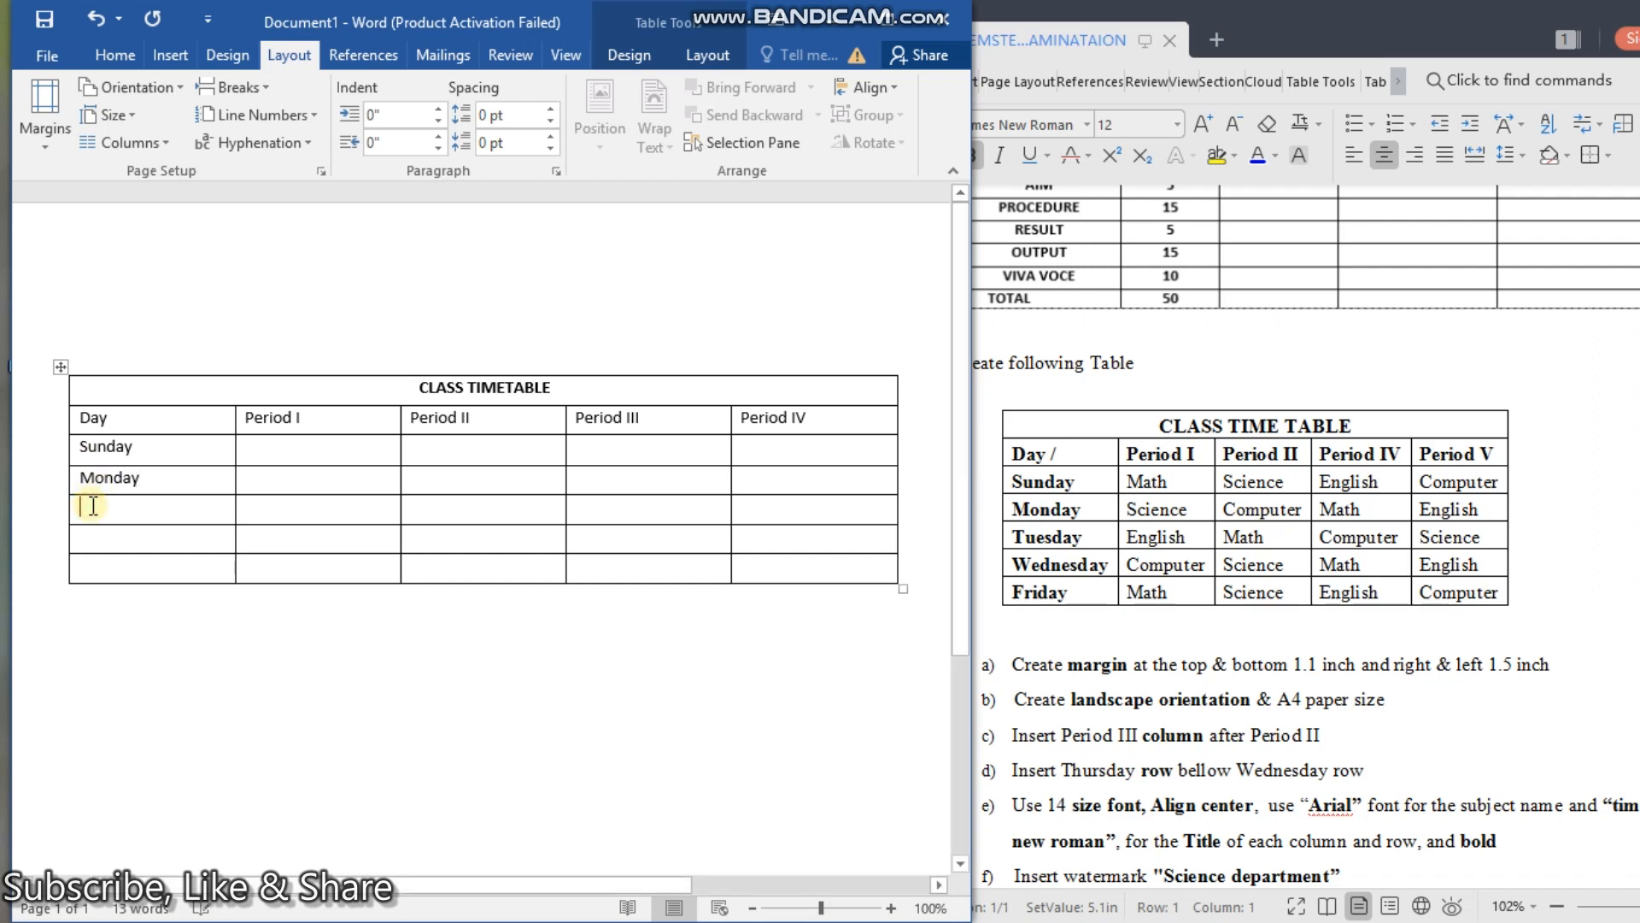
{"action": "type", "text": "Tue"}
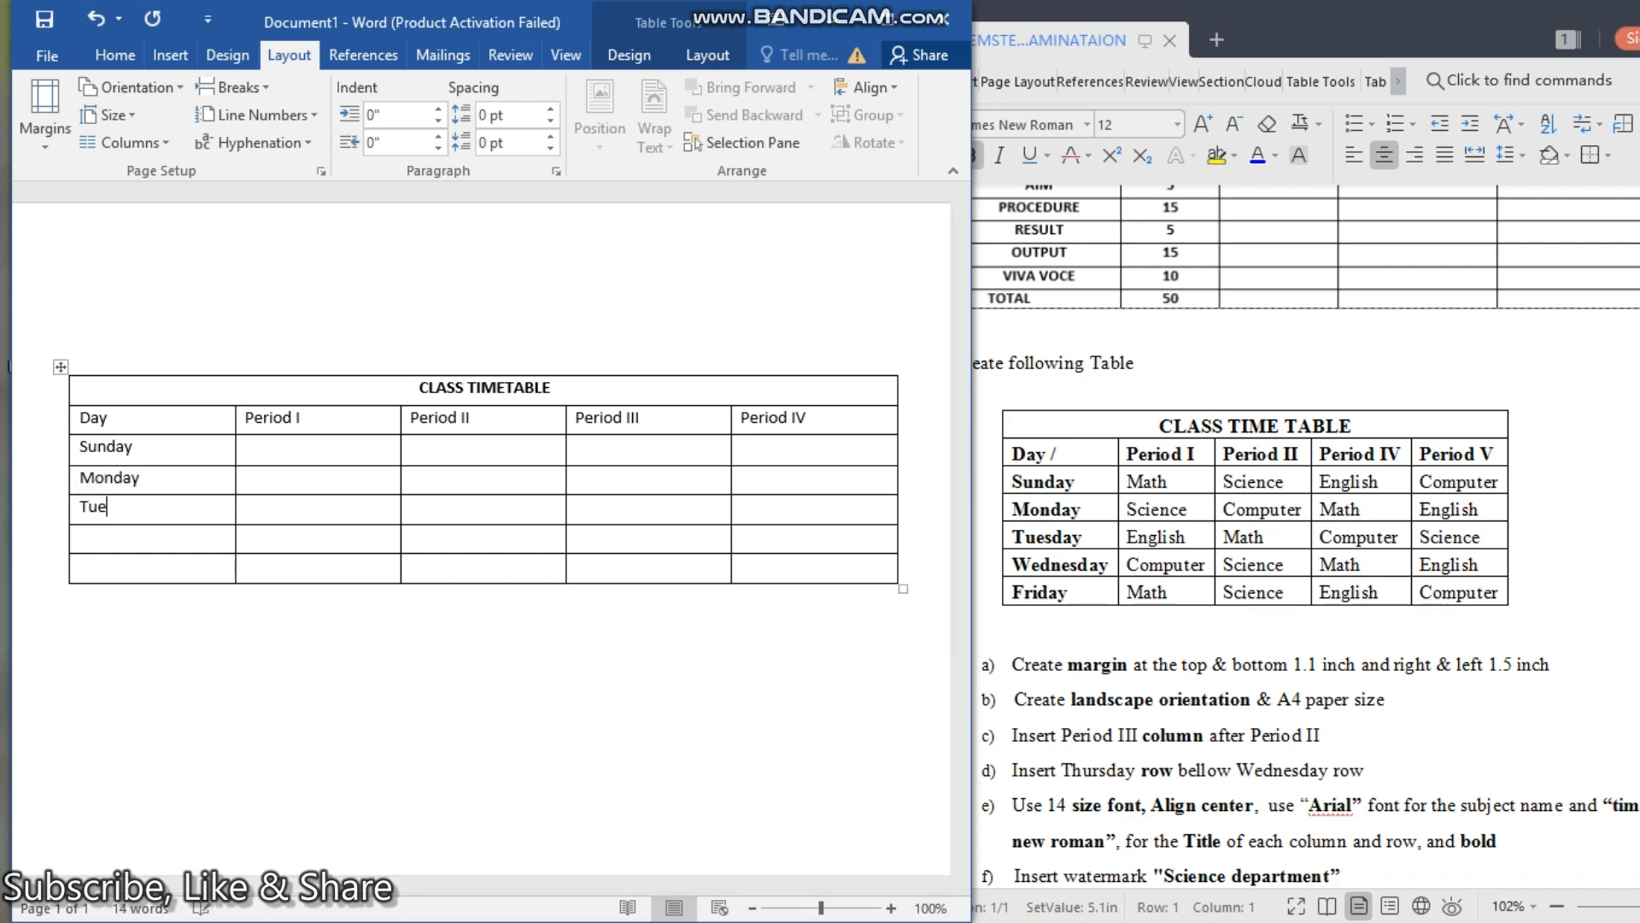
{"action": "type", "text": "sday"}
{"action": "key", "text": "Down"}
{"action": "type", "text": "Wednesday"}
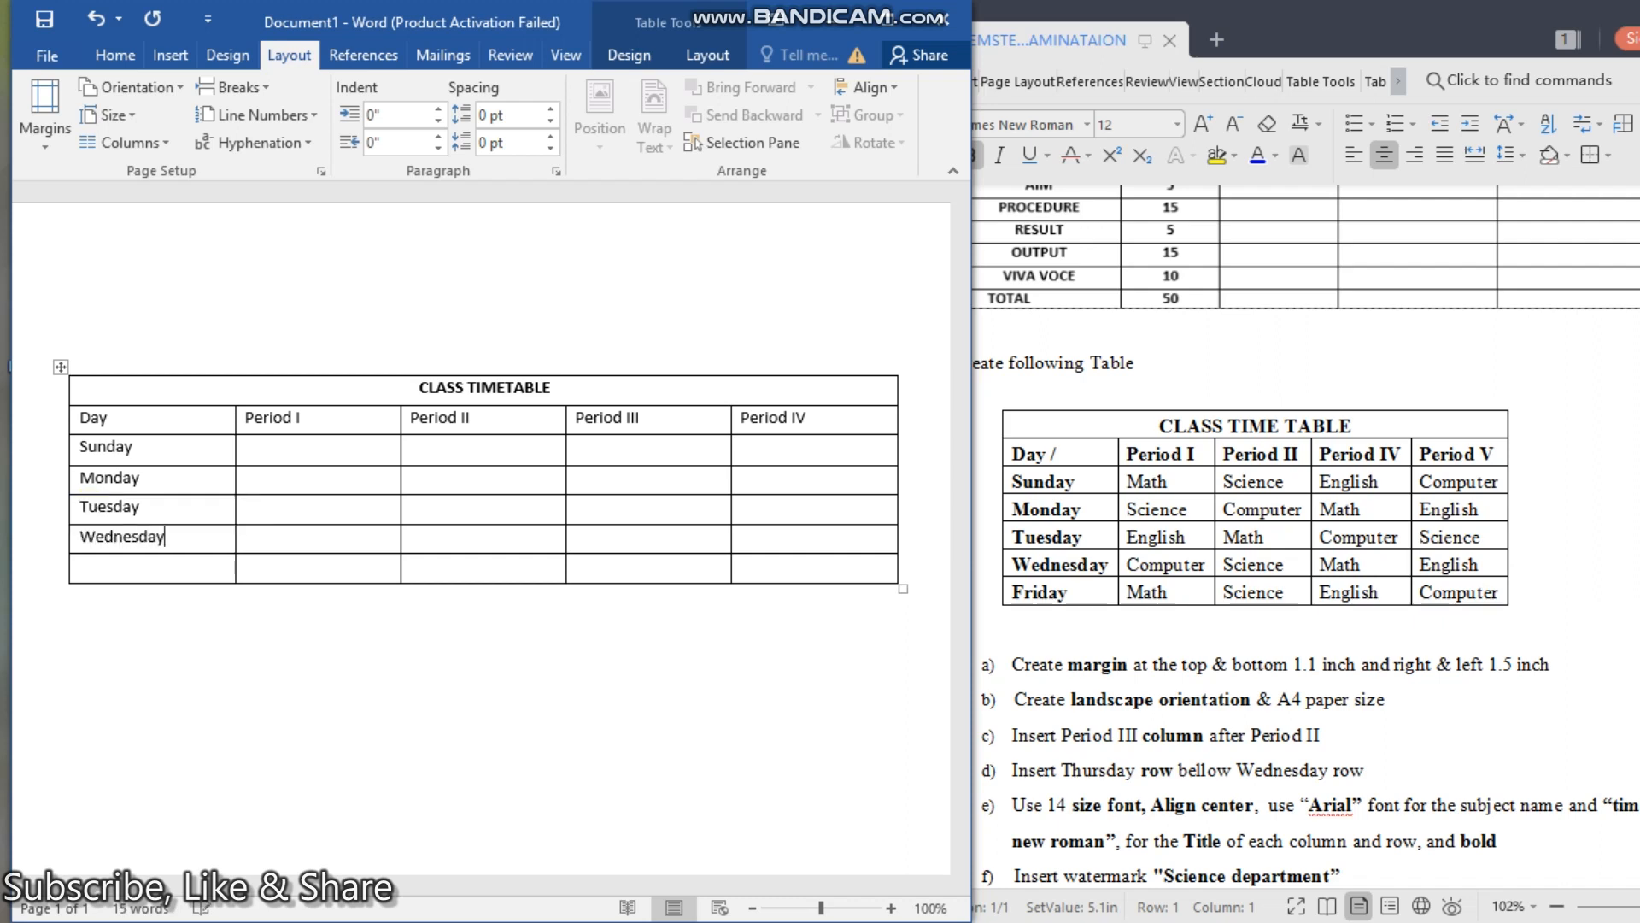
{"action": "left_click", "coordinate": [93, 505]}
{"action": "left_click", "coordinate": [90, 566]}
{"action": "type", "text": "Thur"}
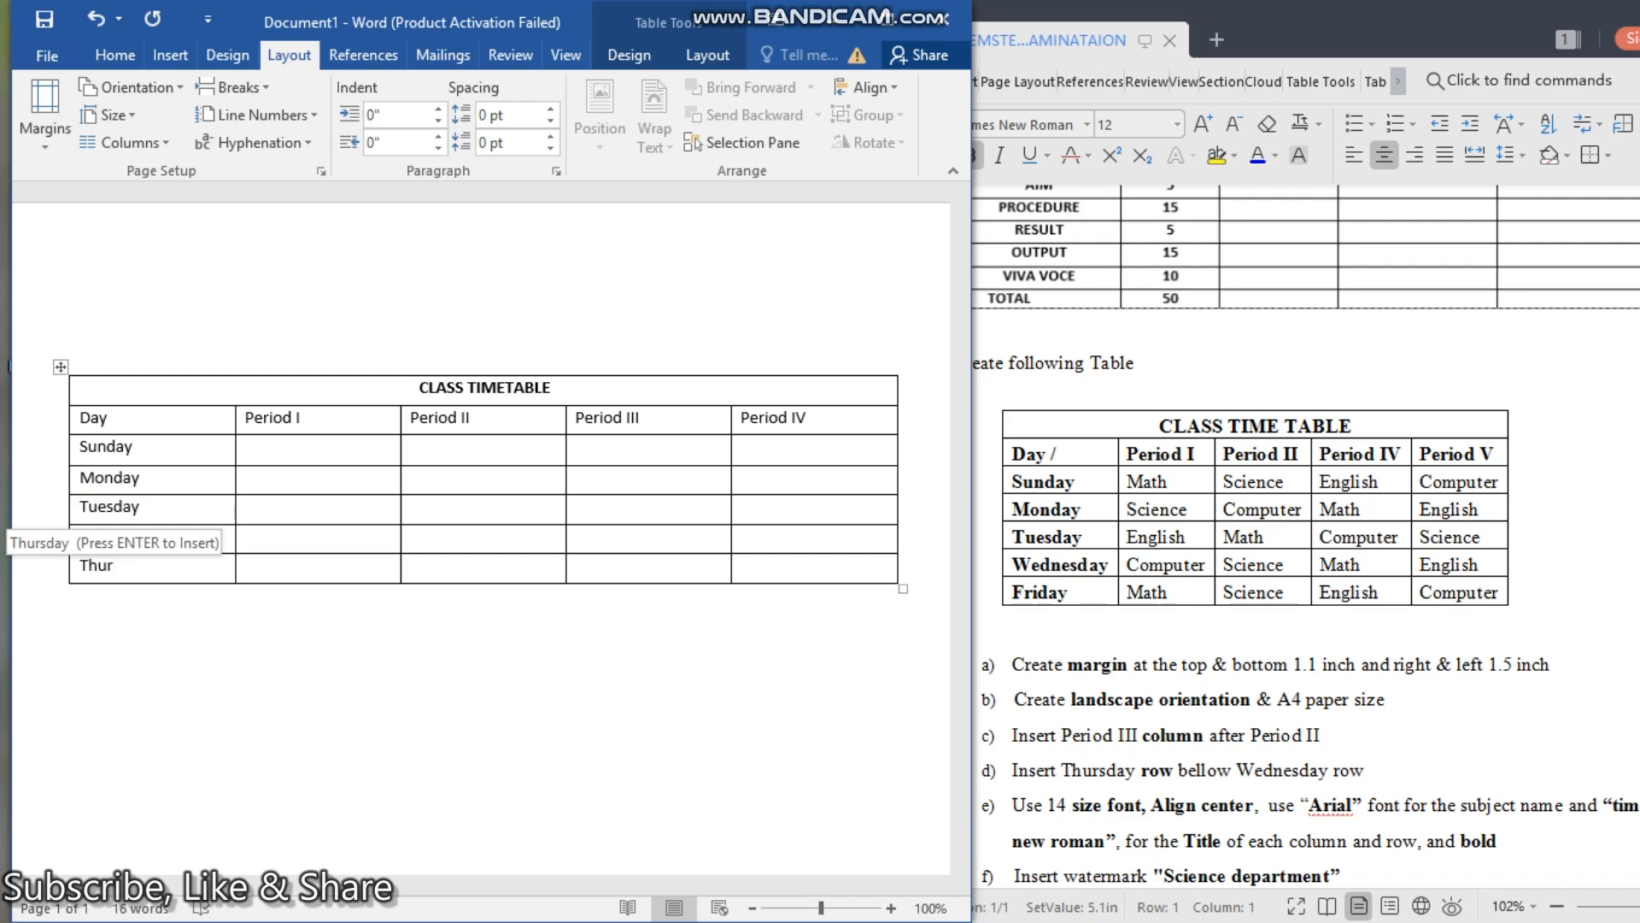
{"action": "type", "text": "sd"}
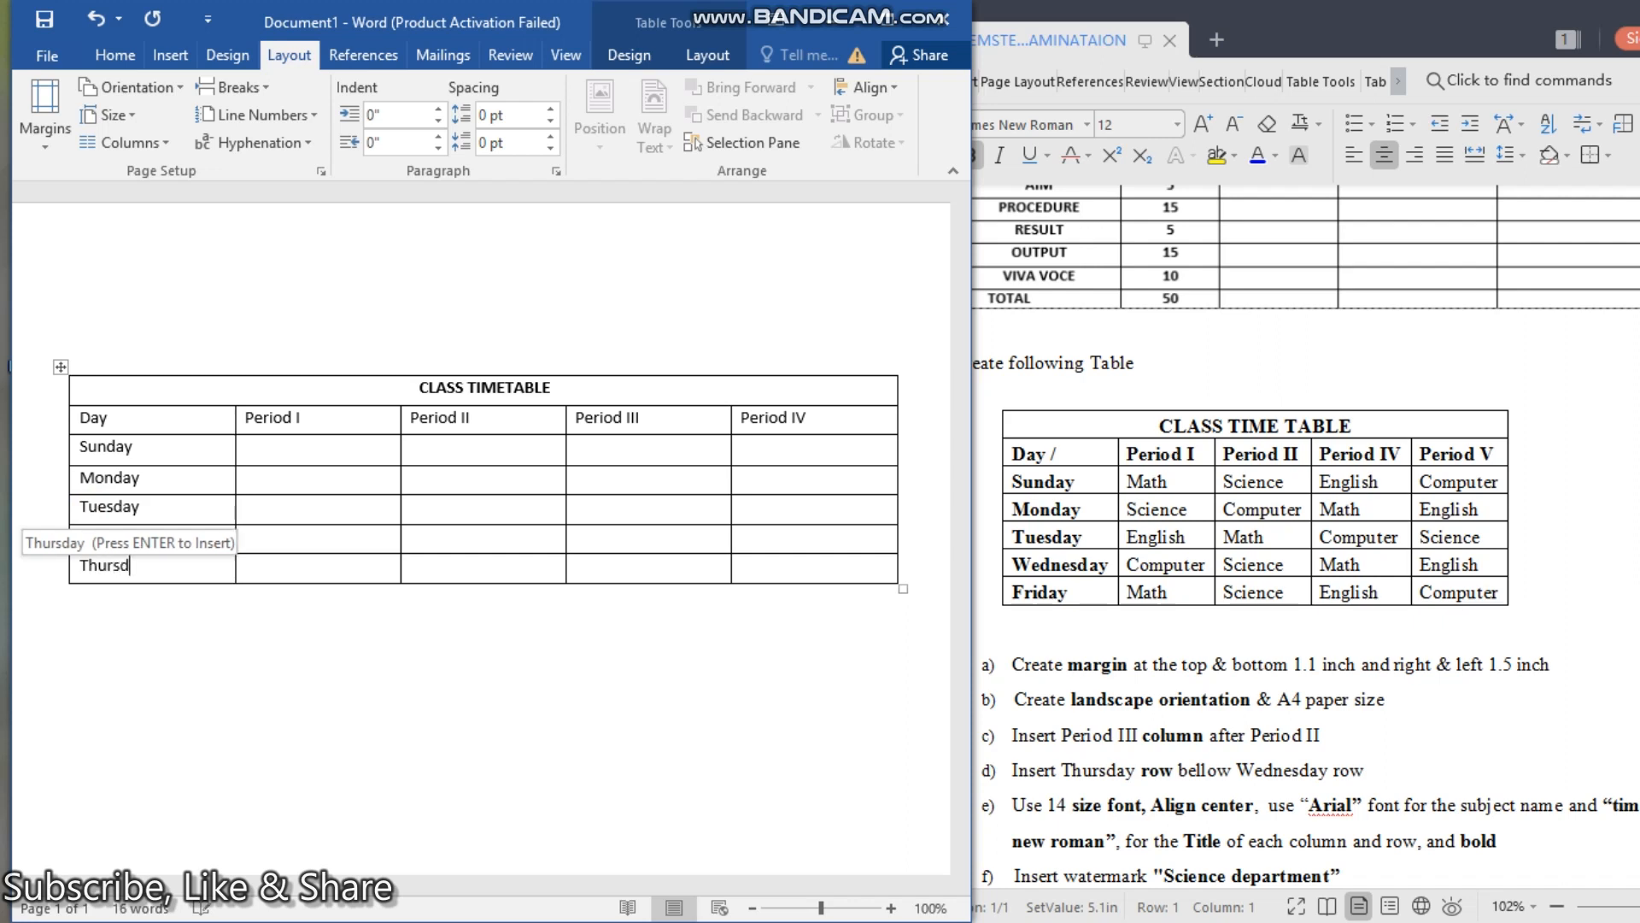
{"action": "type", "text": "ay"}
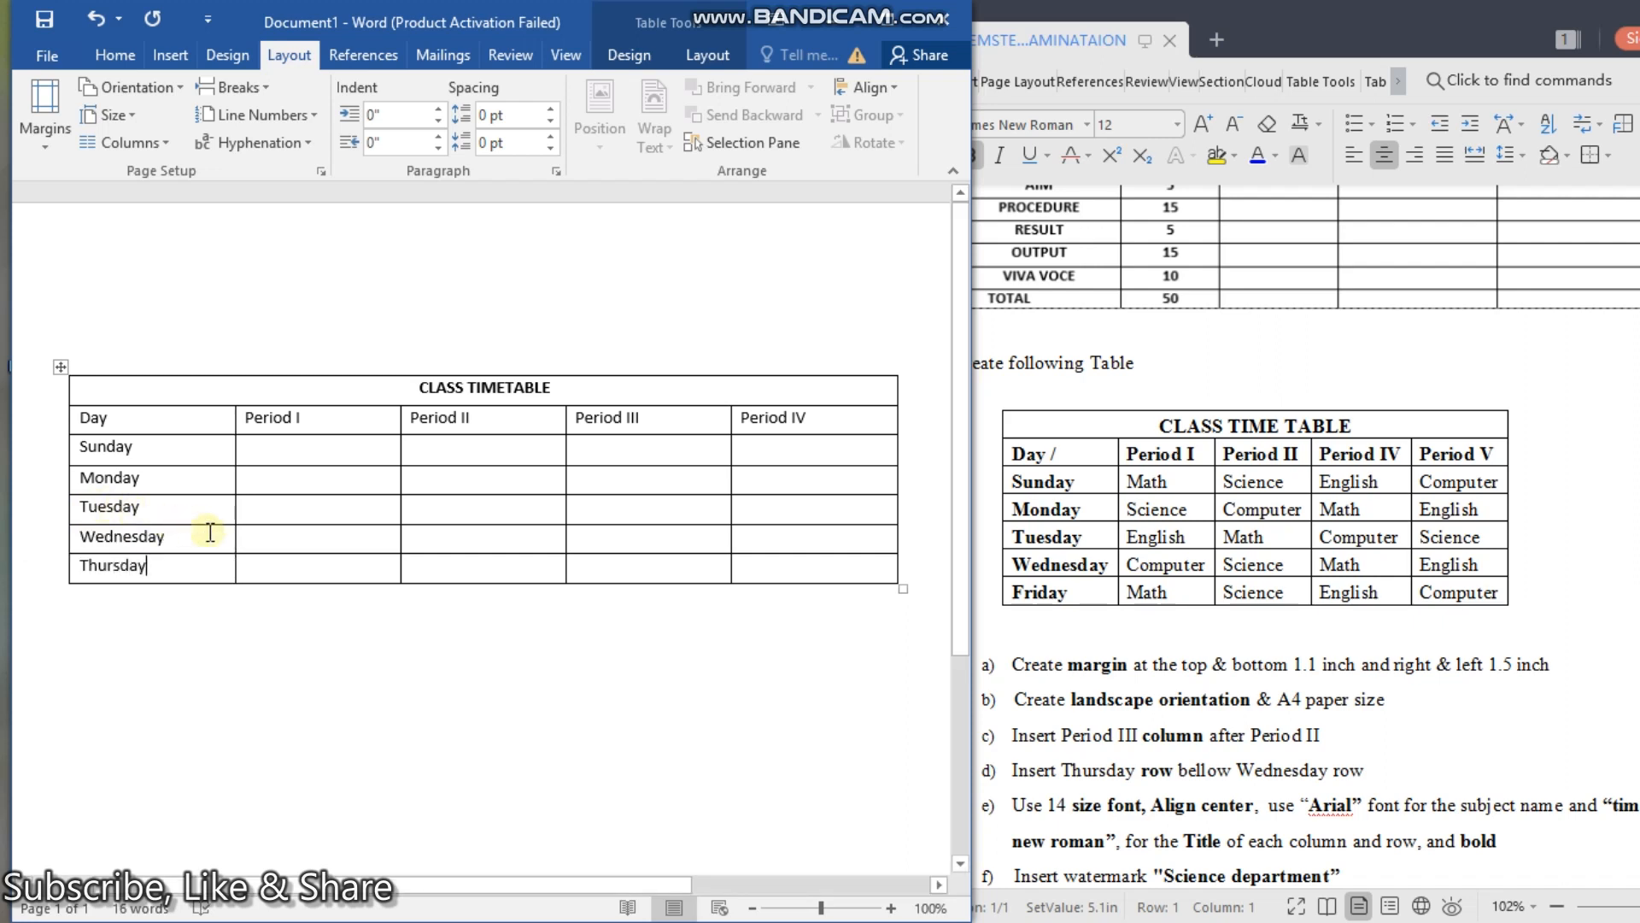
Step: Fill the Period I column from Sunday to Thursday with Math, Science, English, Computer and Math
{"action": "left_click", "coordinate": [326, 457]}
{"action": "type", "text": "Math"}
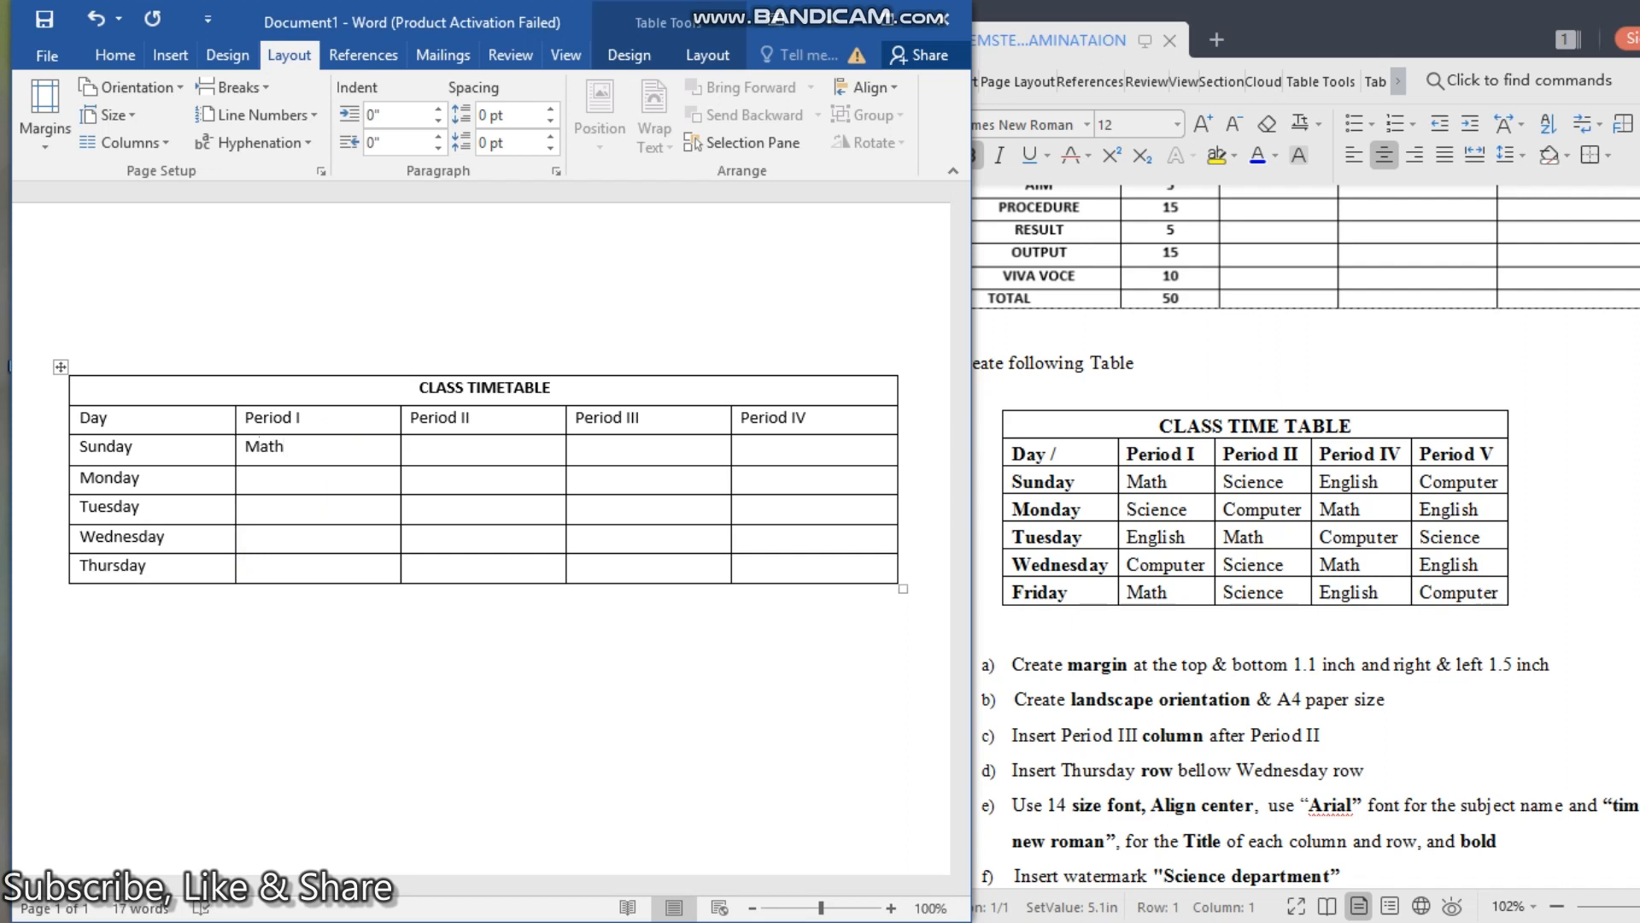
{"action": "key", "text": "Down"}
{"action": "type", "text": "Science"}
{"action": "key", "text": "Down"}
{"action": "type", "text": "English"}
{"action": "key", "text": "Down"}
{"action": "type", "text": "Comp"}
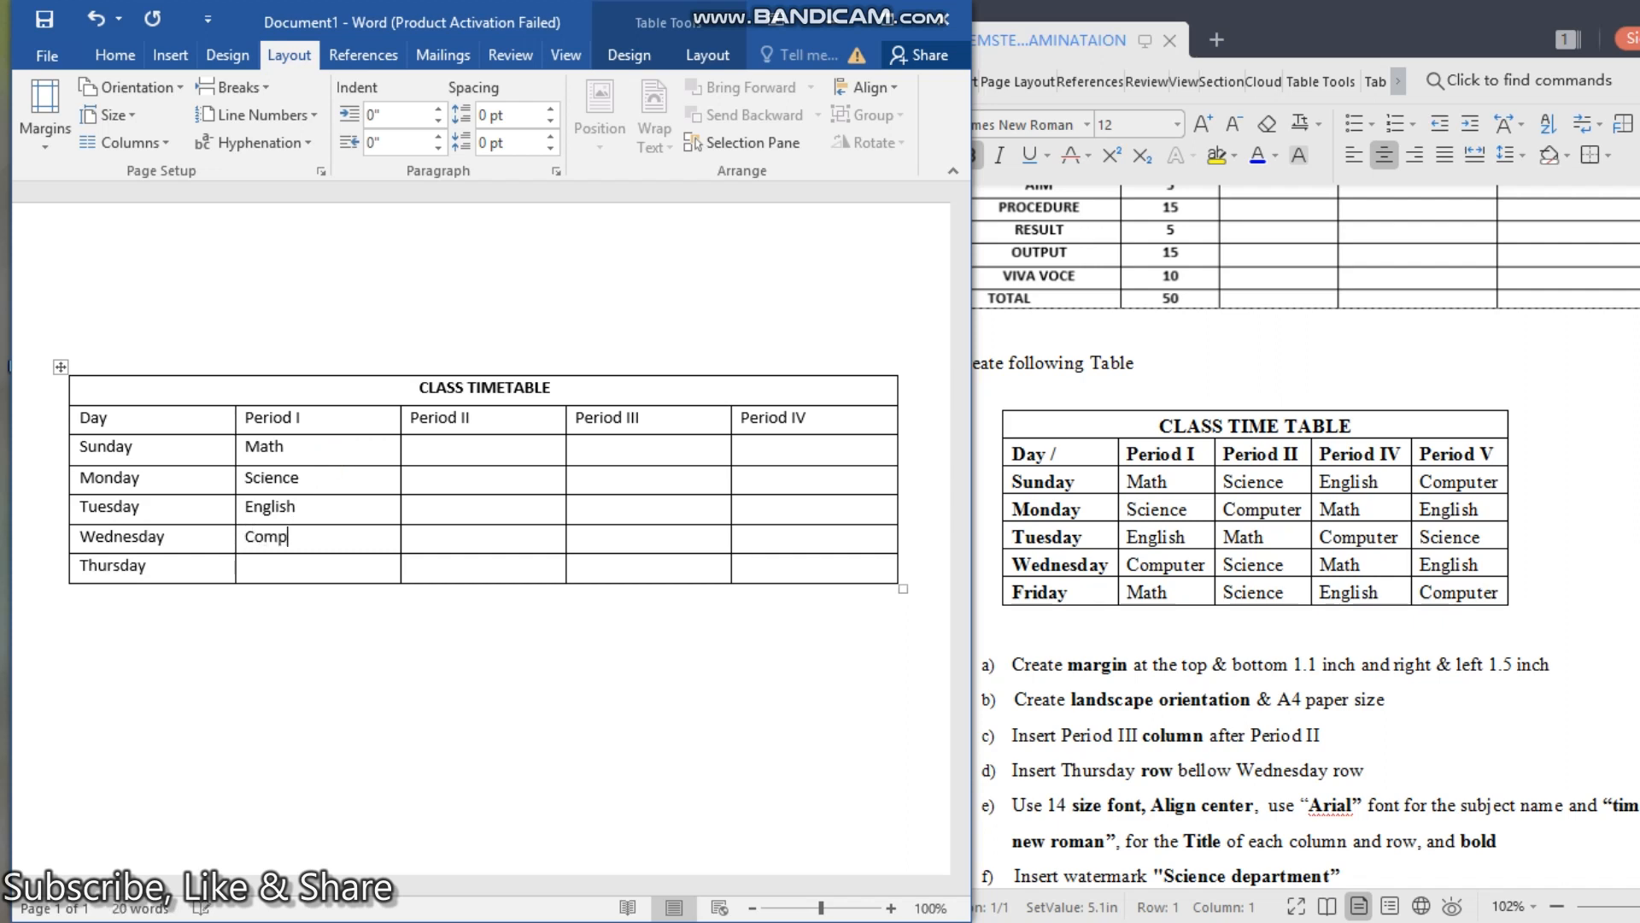
{"action": "type", "text": "uter"}
{"action": "key", "text": "Down"}
{"action": "type", "text": "Math"}
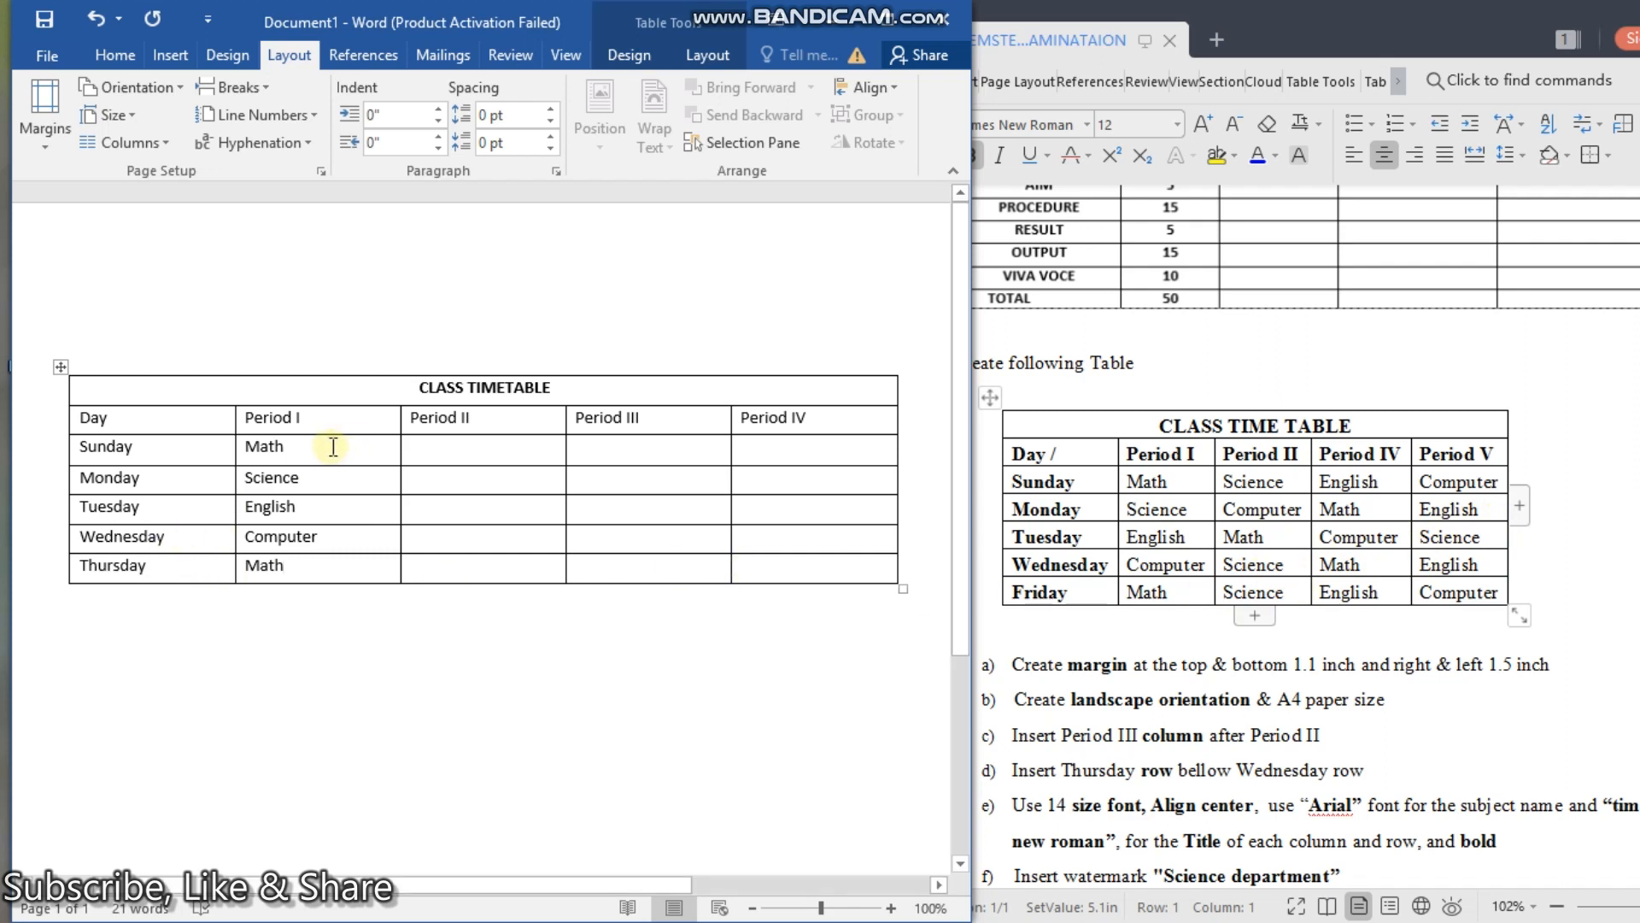
Step: Copy Math from Sunday's Period I cell into Tuesday's Period II cell and the Monday and Wednesday cells of Period III
{"action": "left_click", "coordinate": [237, 446]}
{"action": "key", "text": "ctrl+c"}
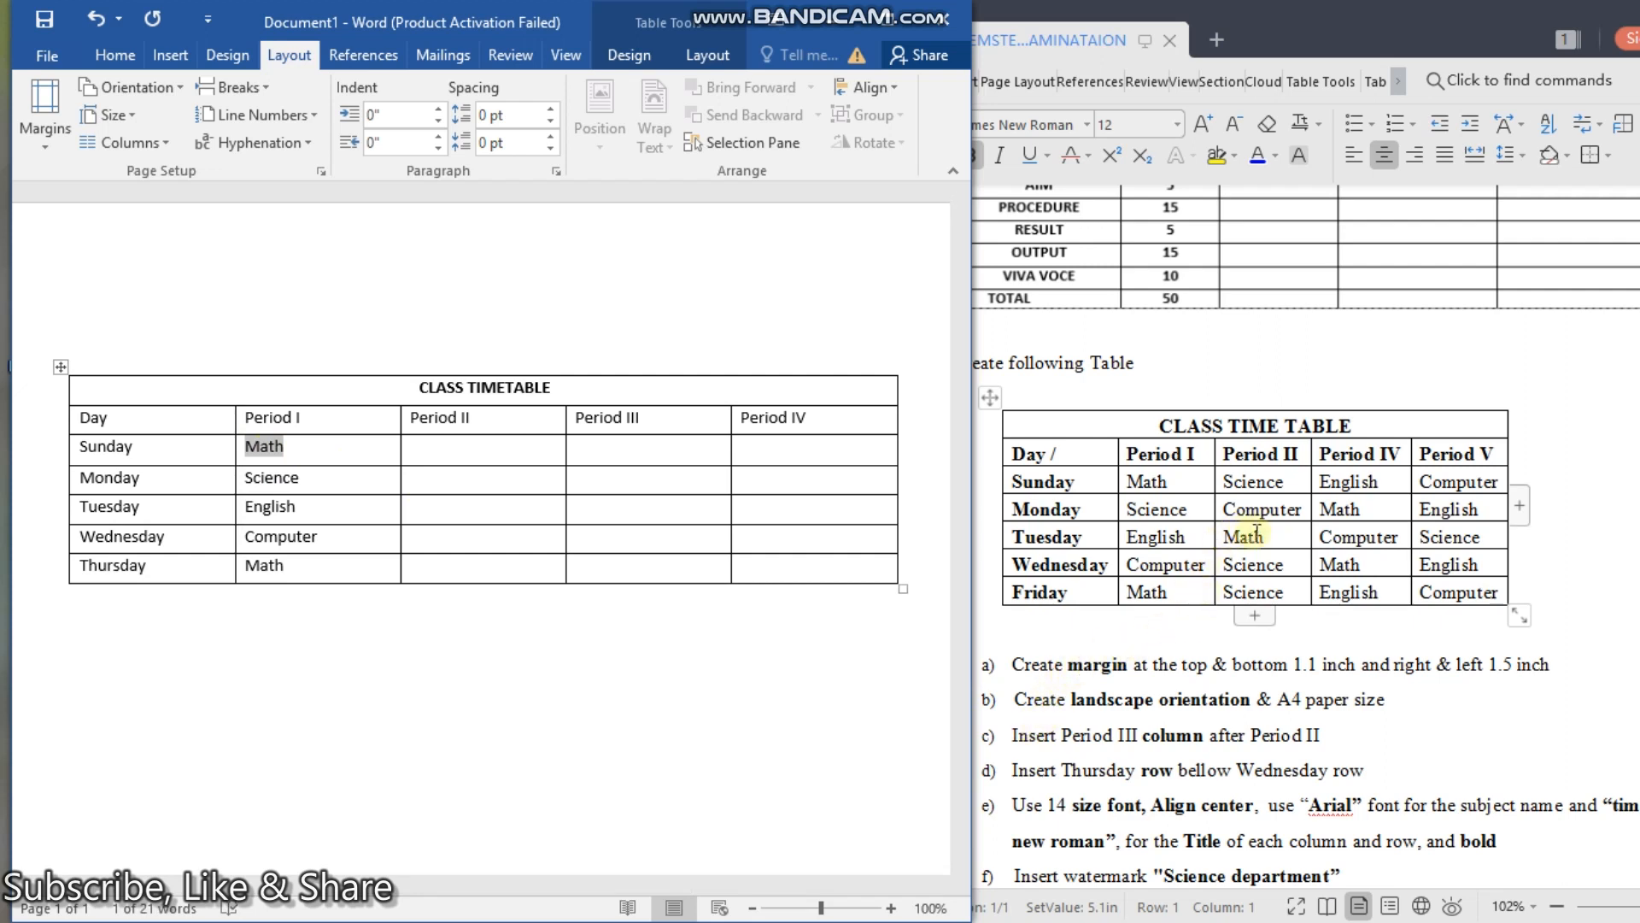
{"action": "left_click", "coordinate": [423, 508]}
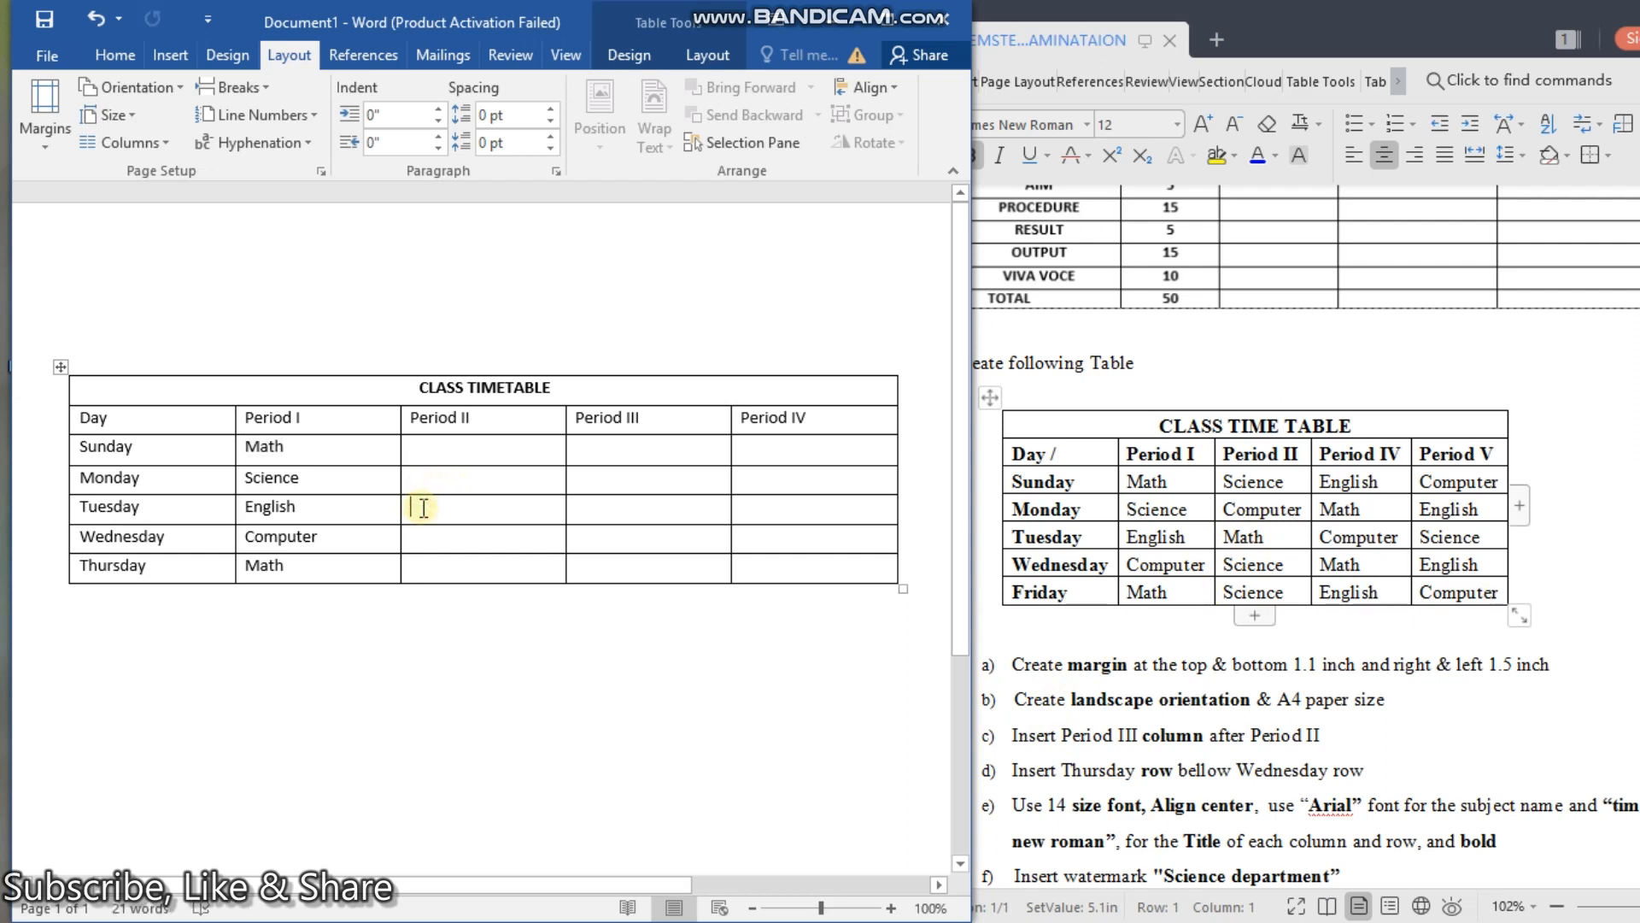
{"action": "key", "text": "ctrl+v"}
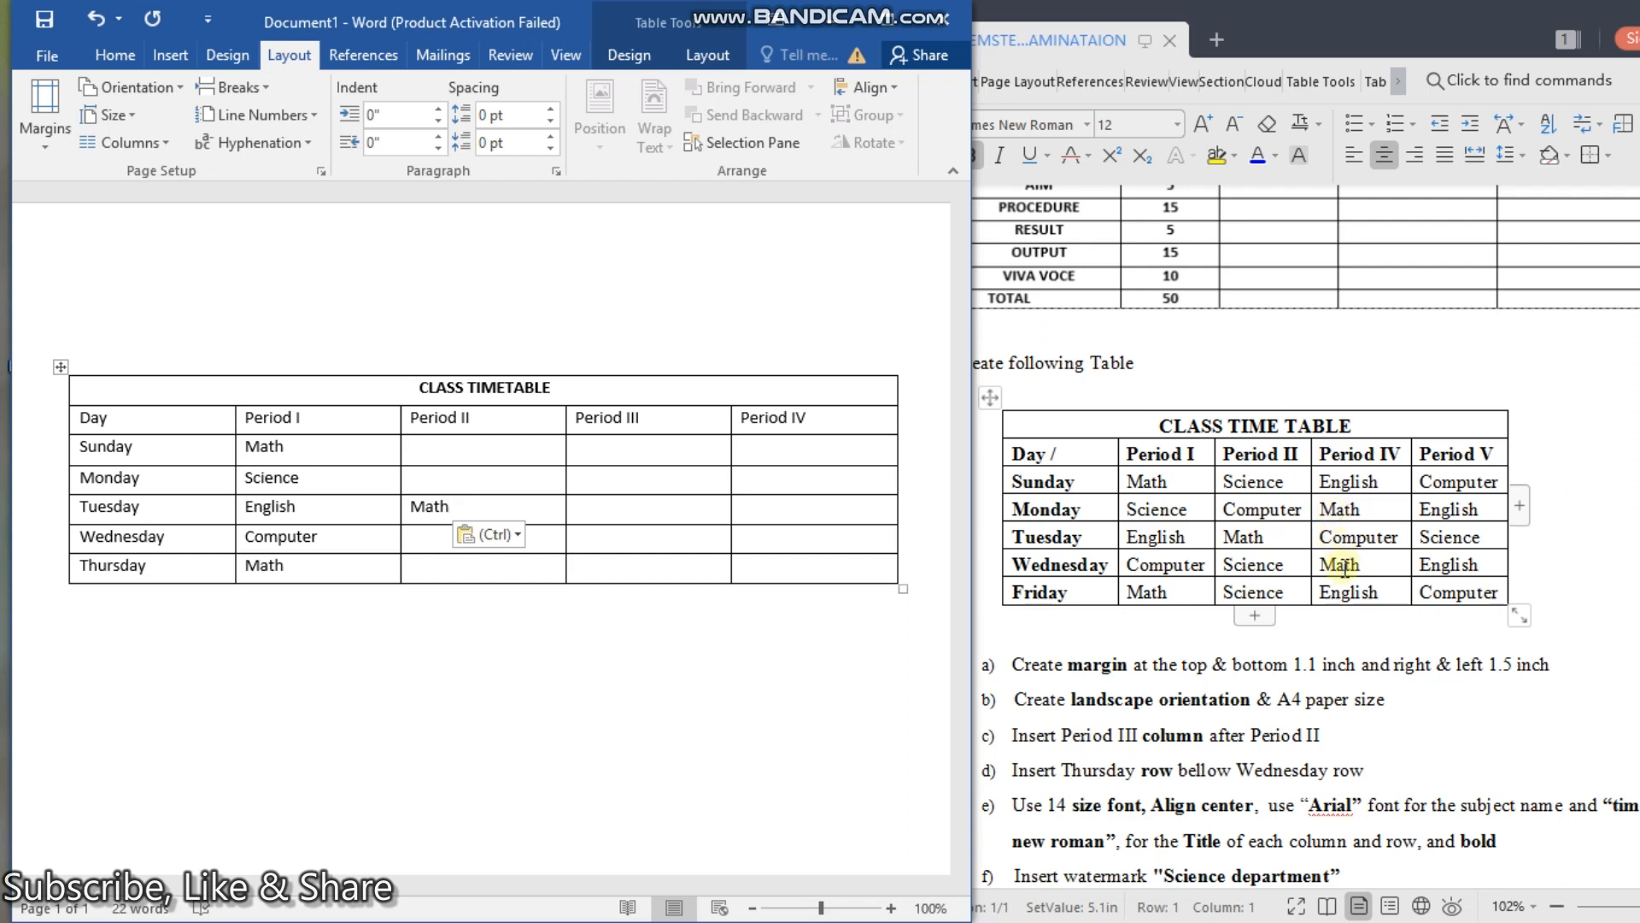
{"action": "left_click", "coordinate": [594, 483]}
{"action": "key", "text": "ctrl+v"}
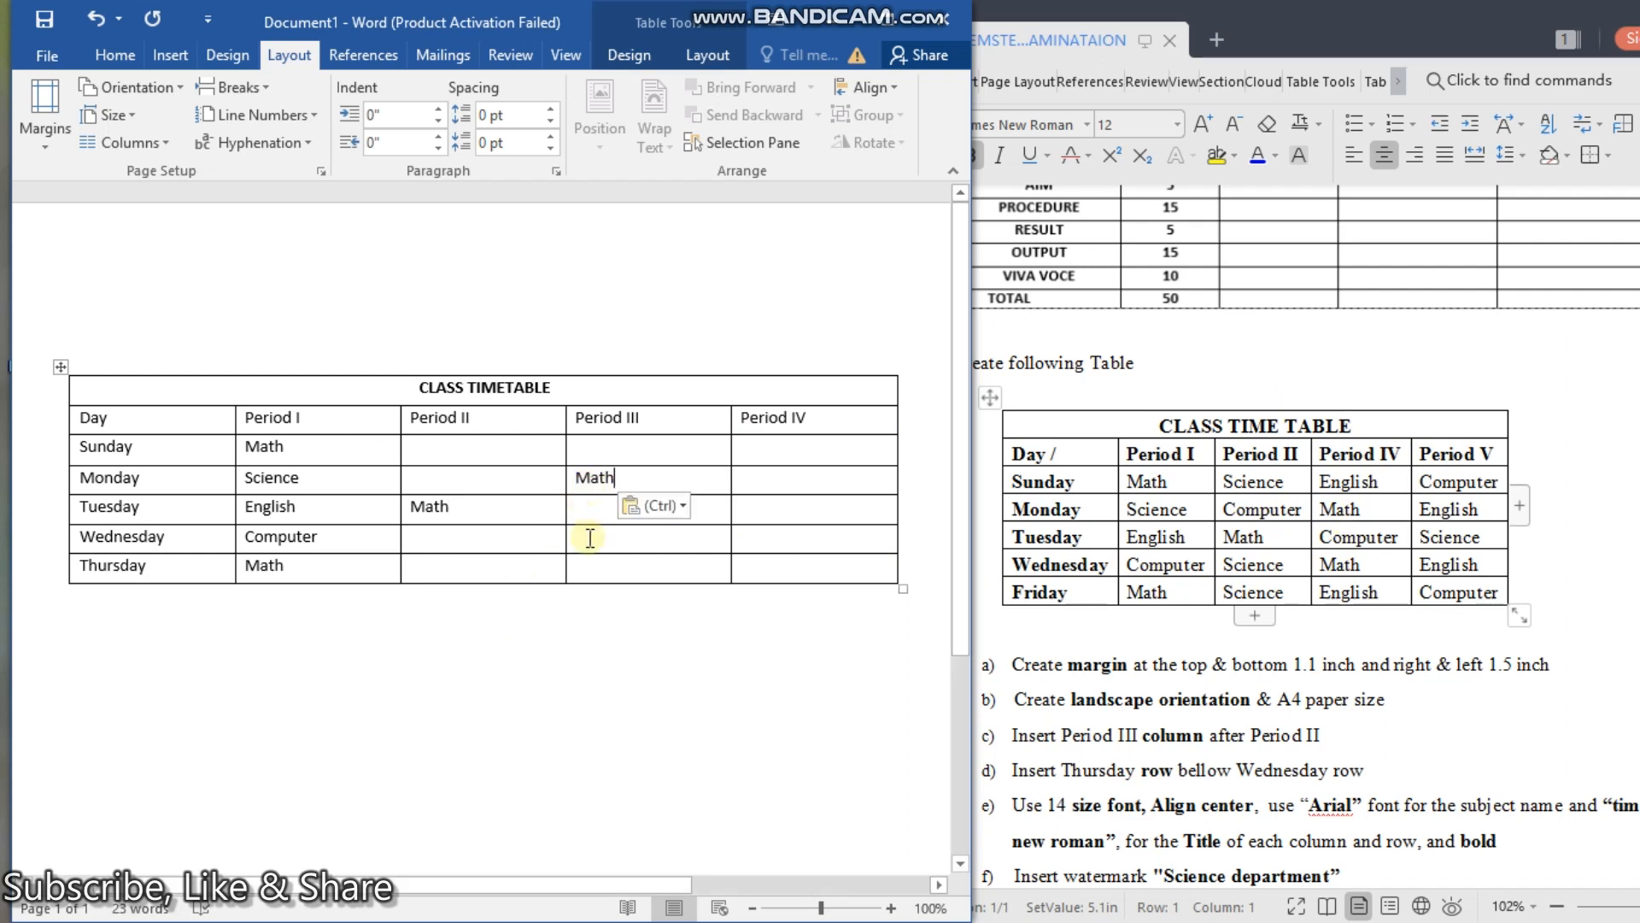
{"action": "left_click", "coordinate": [588, 538]}
{"action": "key", "text": "ctrl+v"}
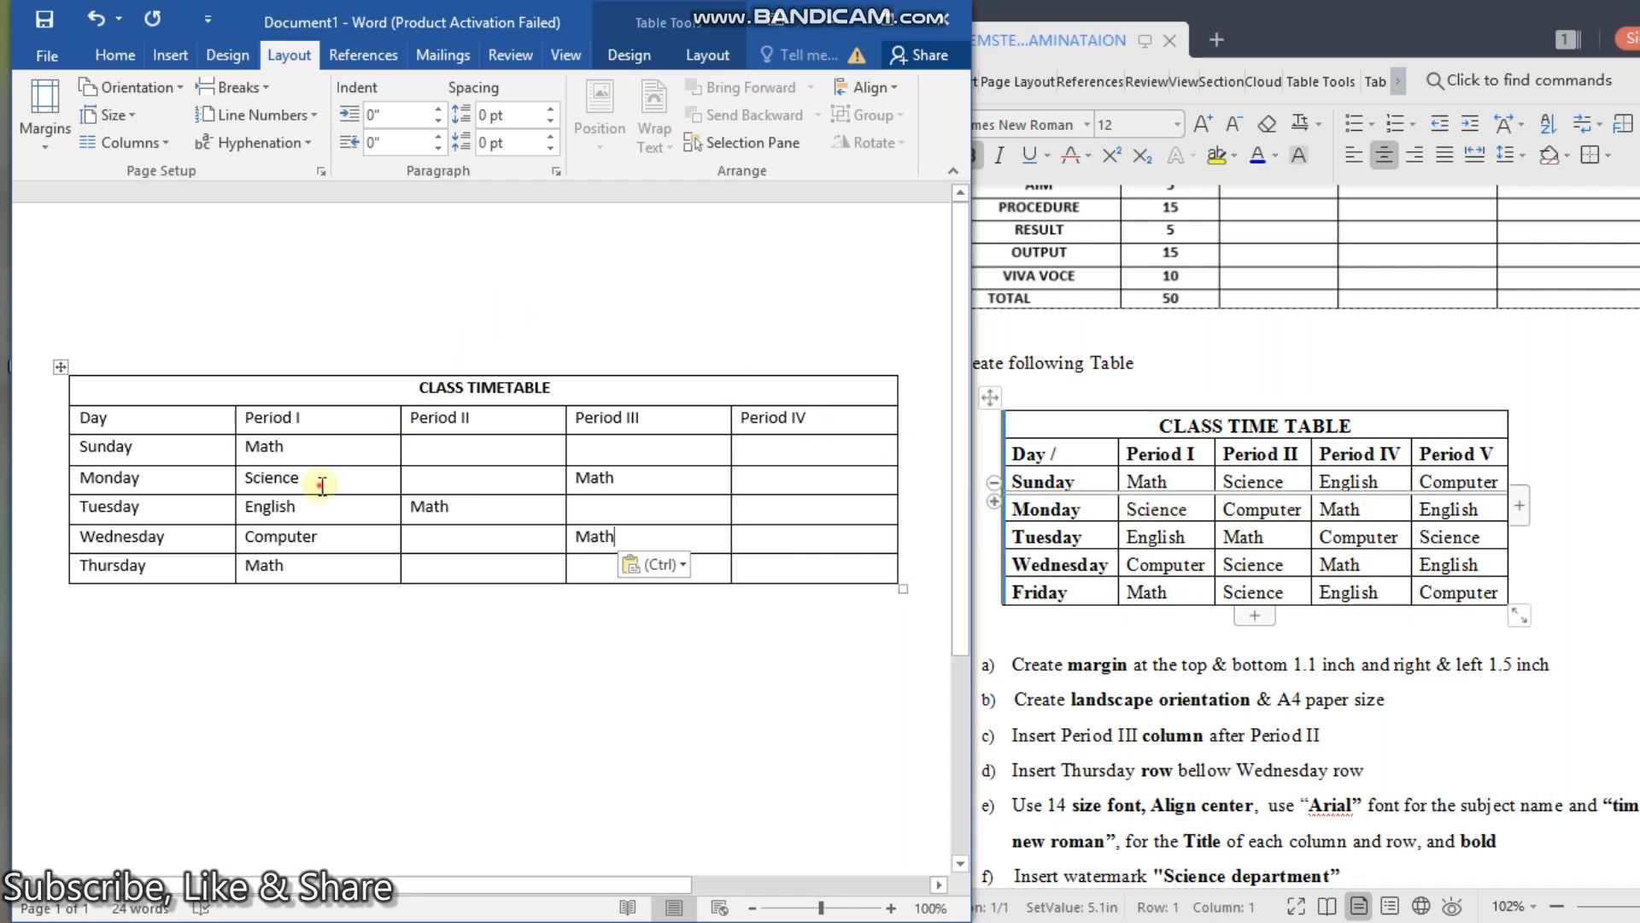
{"action": "left_click_drag", "start_coordinate": [322, 485], "coordinate": [236, 483]}
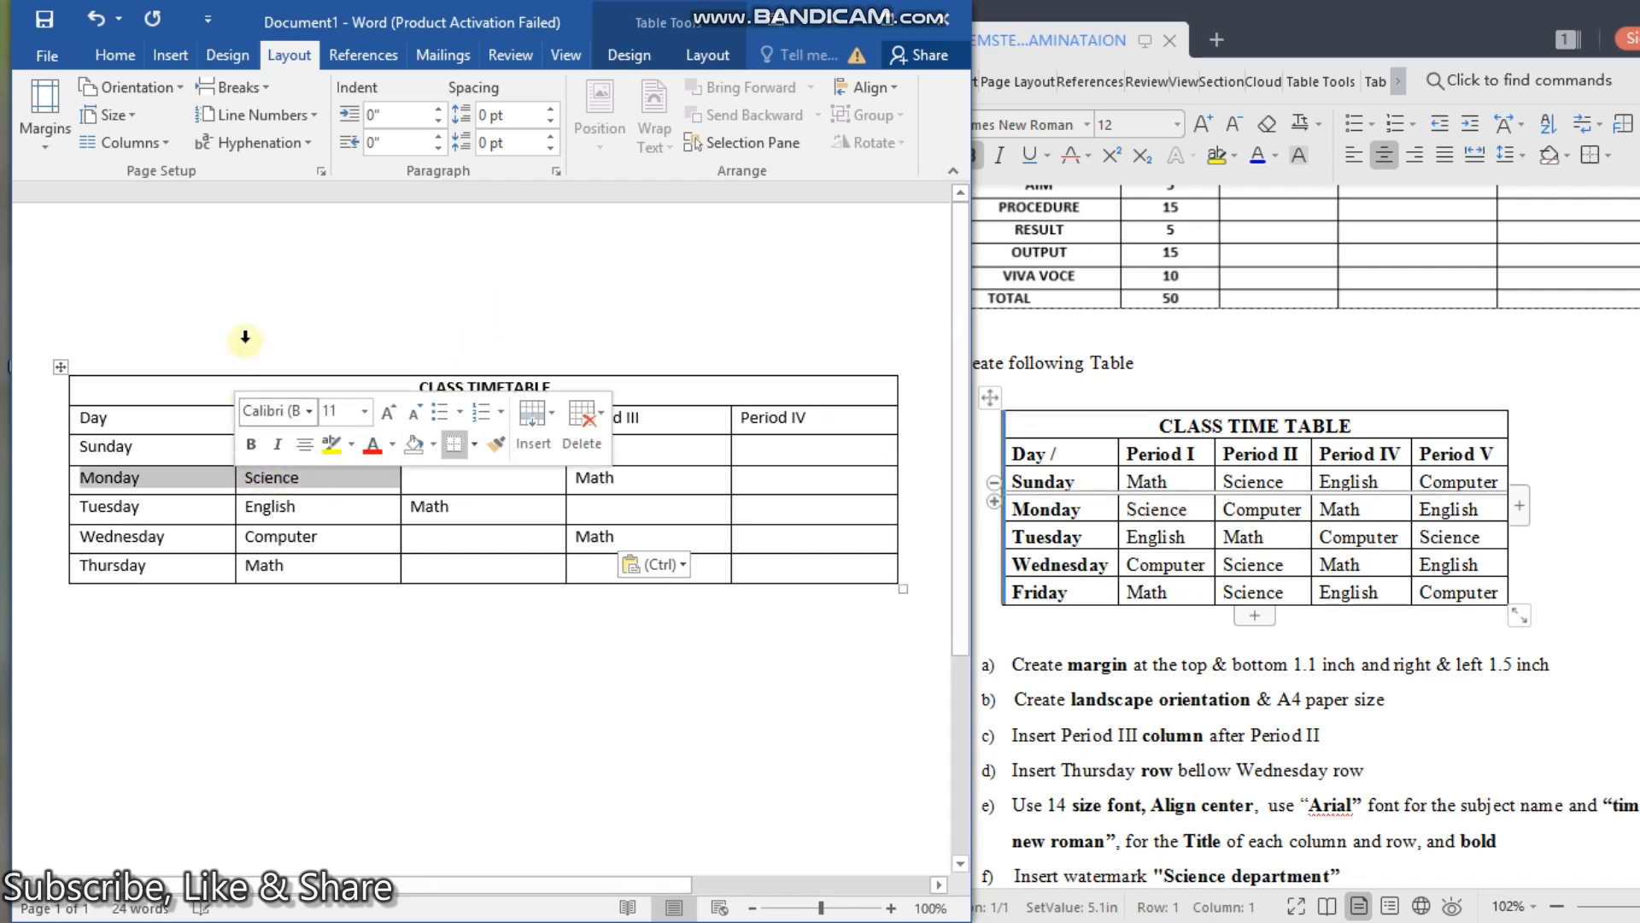
{"action": "left_click", "coordinate": [278, 376]}
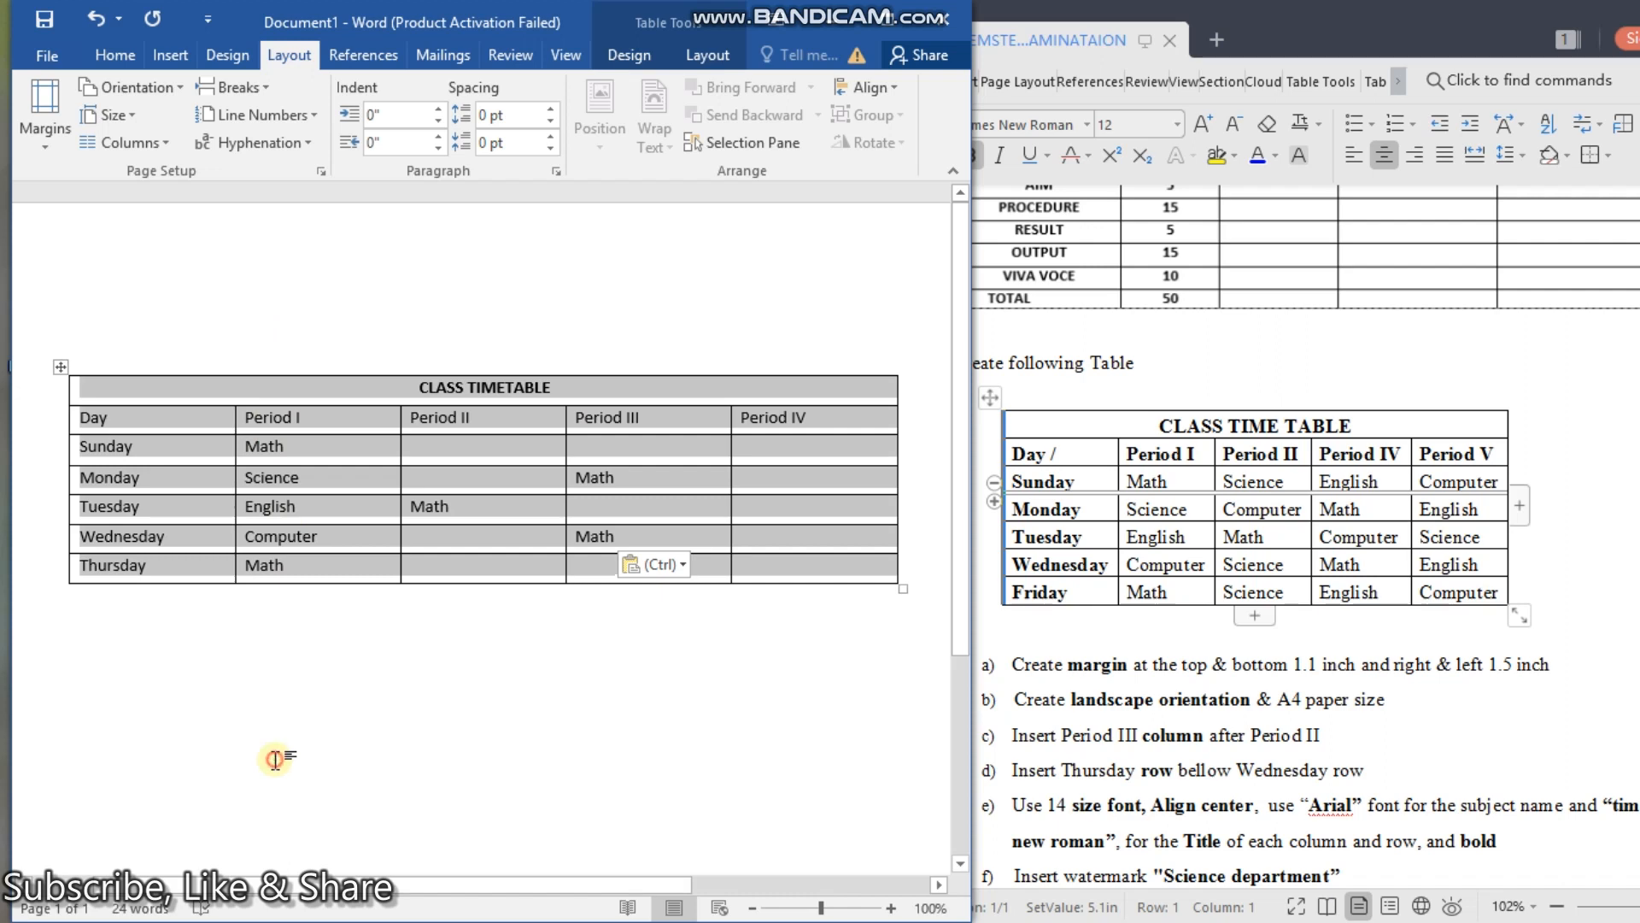
{"action": "left_click", "coordinate": [274, 757]}
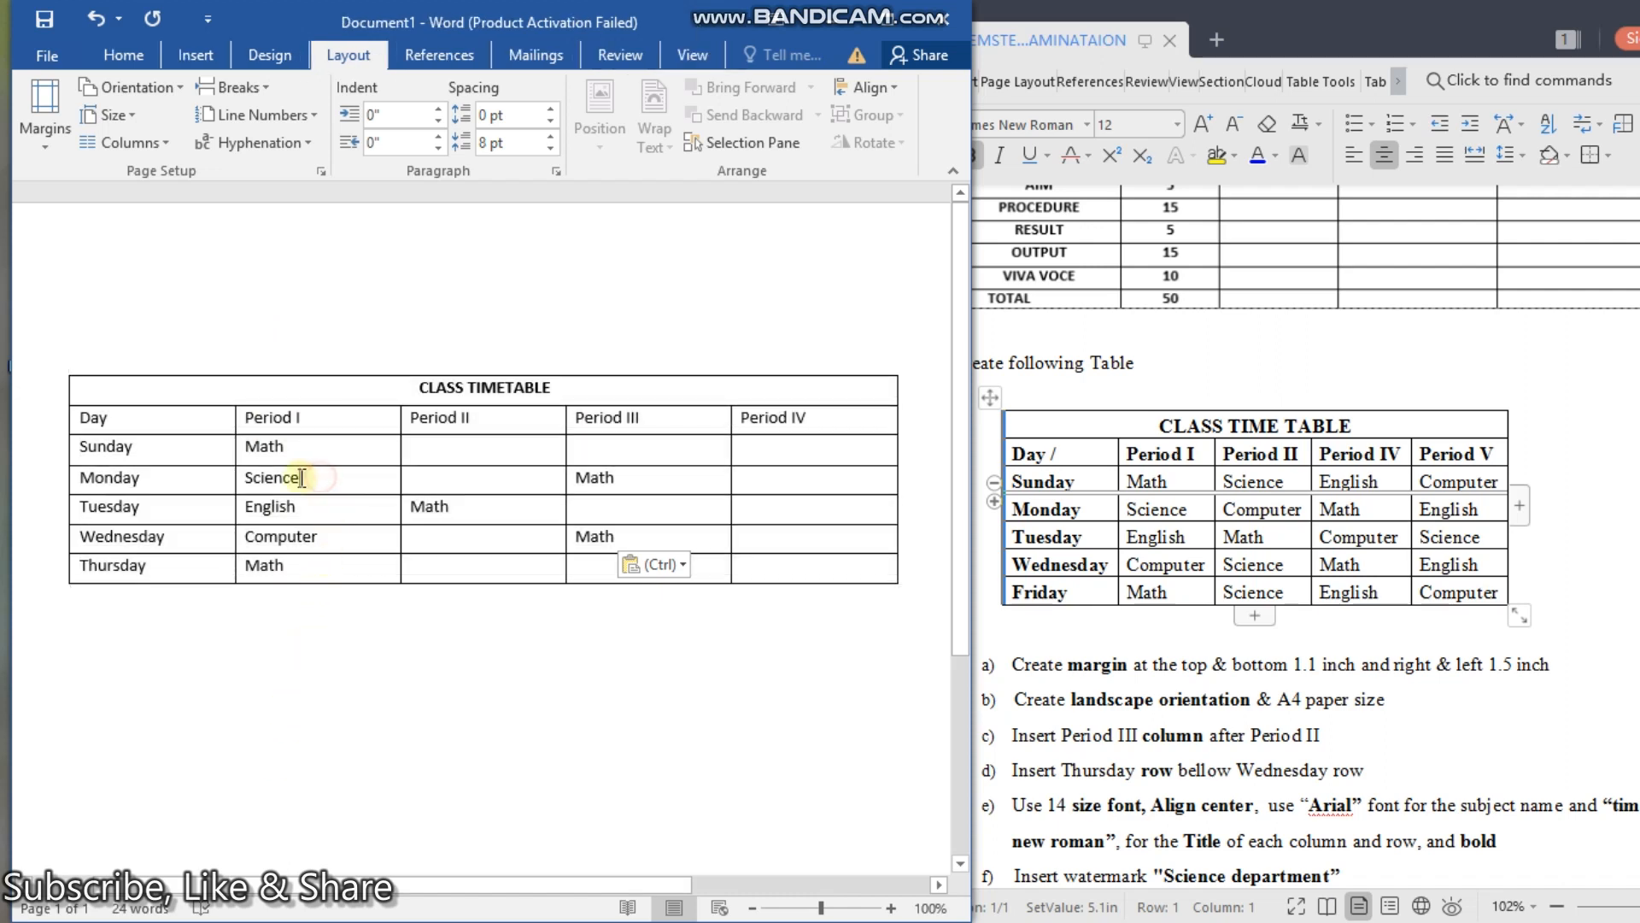
Step: Copy Science from Monday's Period I cell into the Sunday, Wednesday and Thursday cells of Period II and Tuesday's Period IV cell
{"action": "left_click_drag", "start_coordinate": [302, 478], "coordinate": [251, 483]}
{"action": "key", "text": "ctrl+c"}
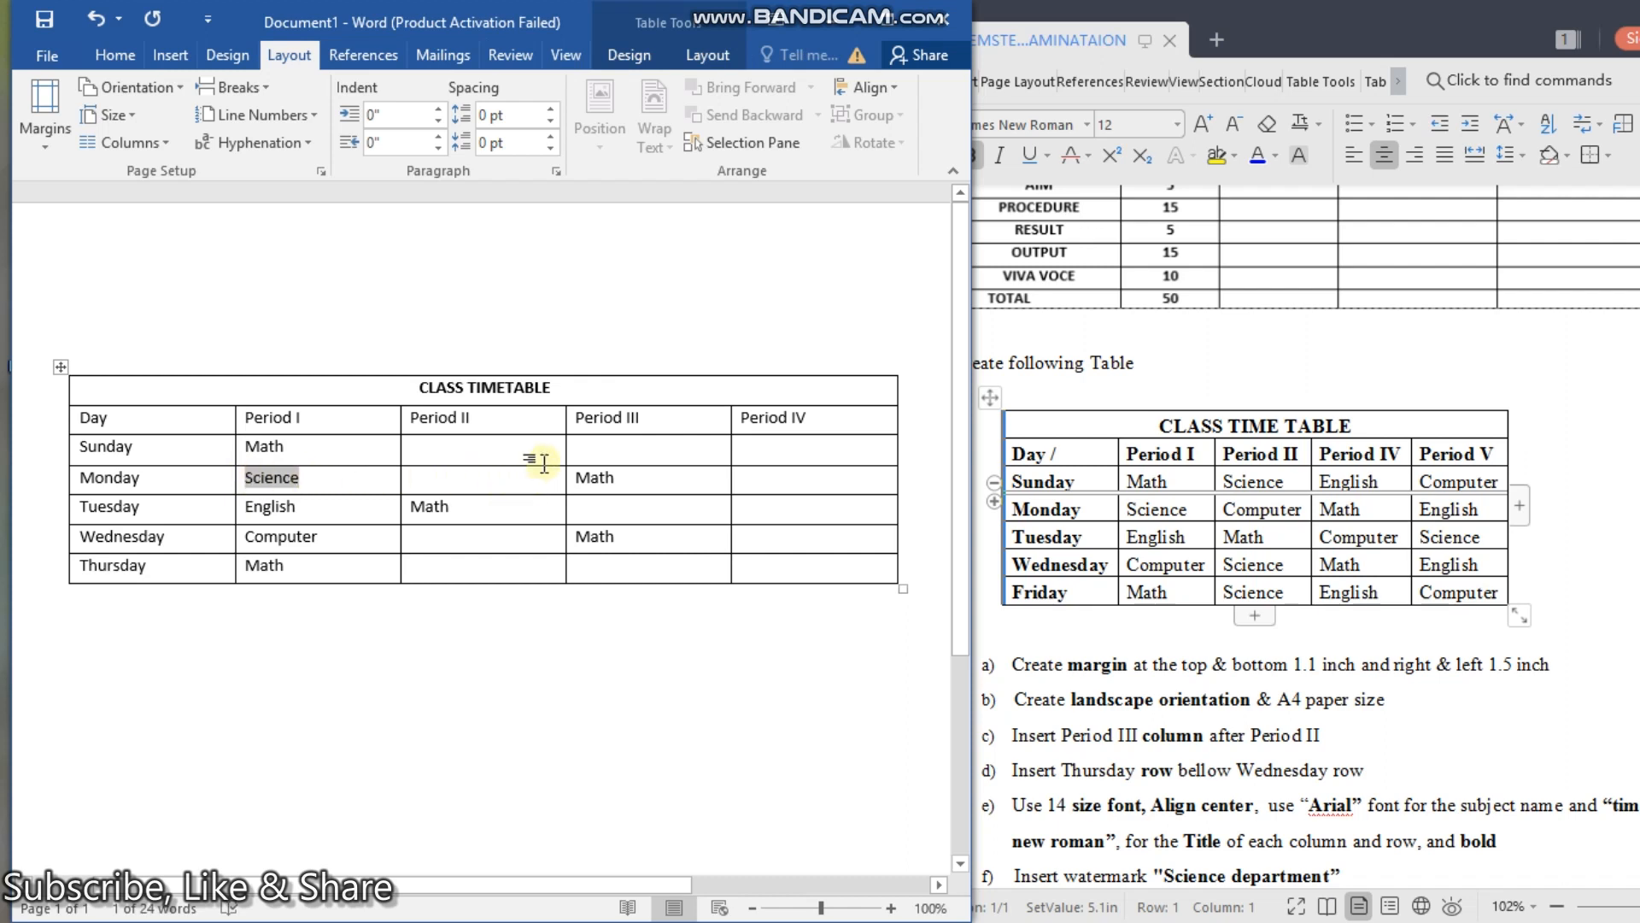
{"action": "left_click", "coordinate": [495, 453]}
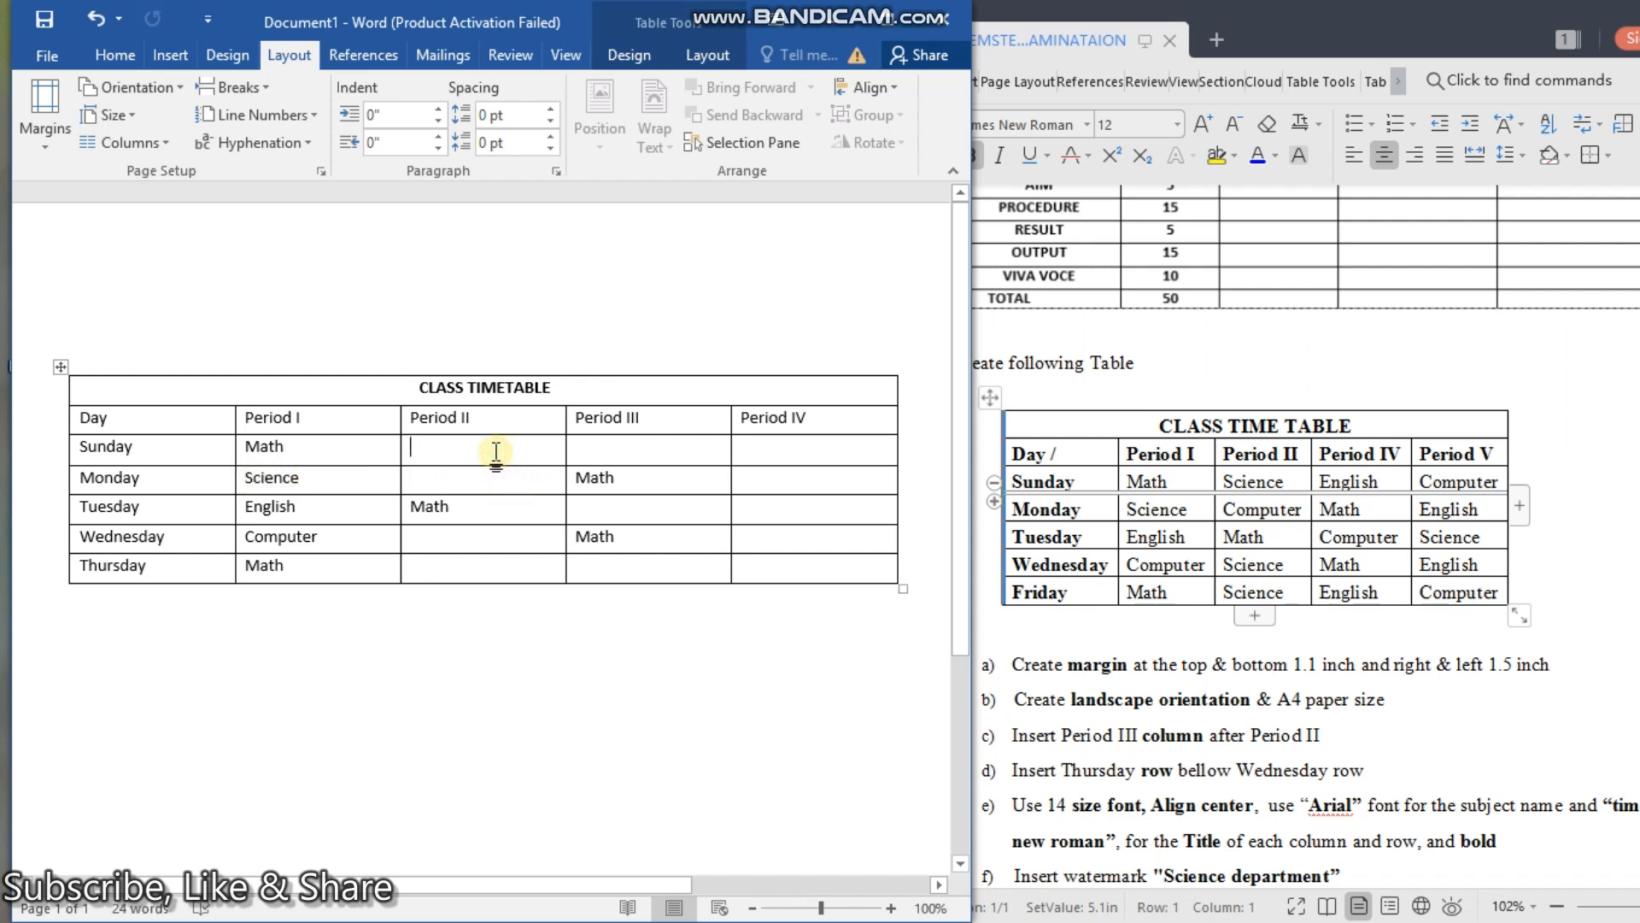
{"action": "key", "text": "ctrl+v"}
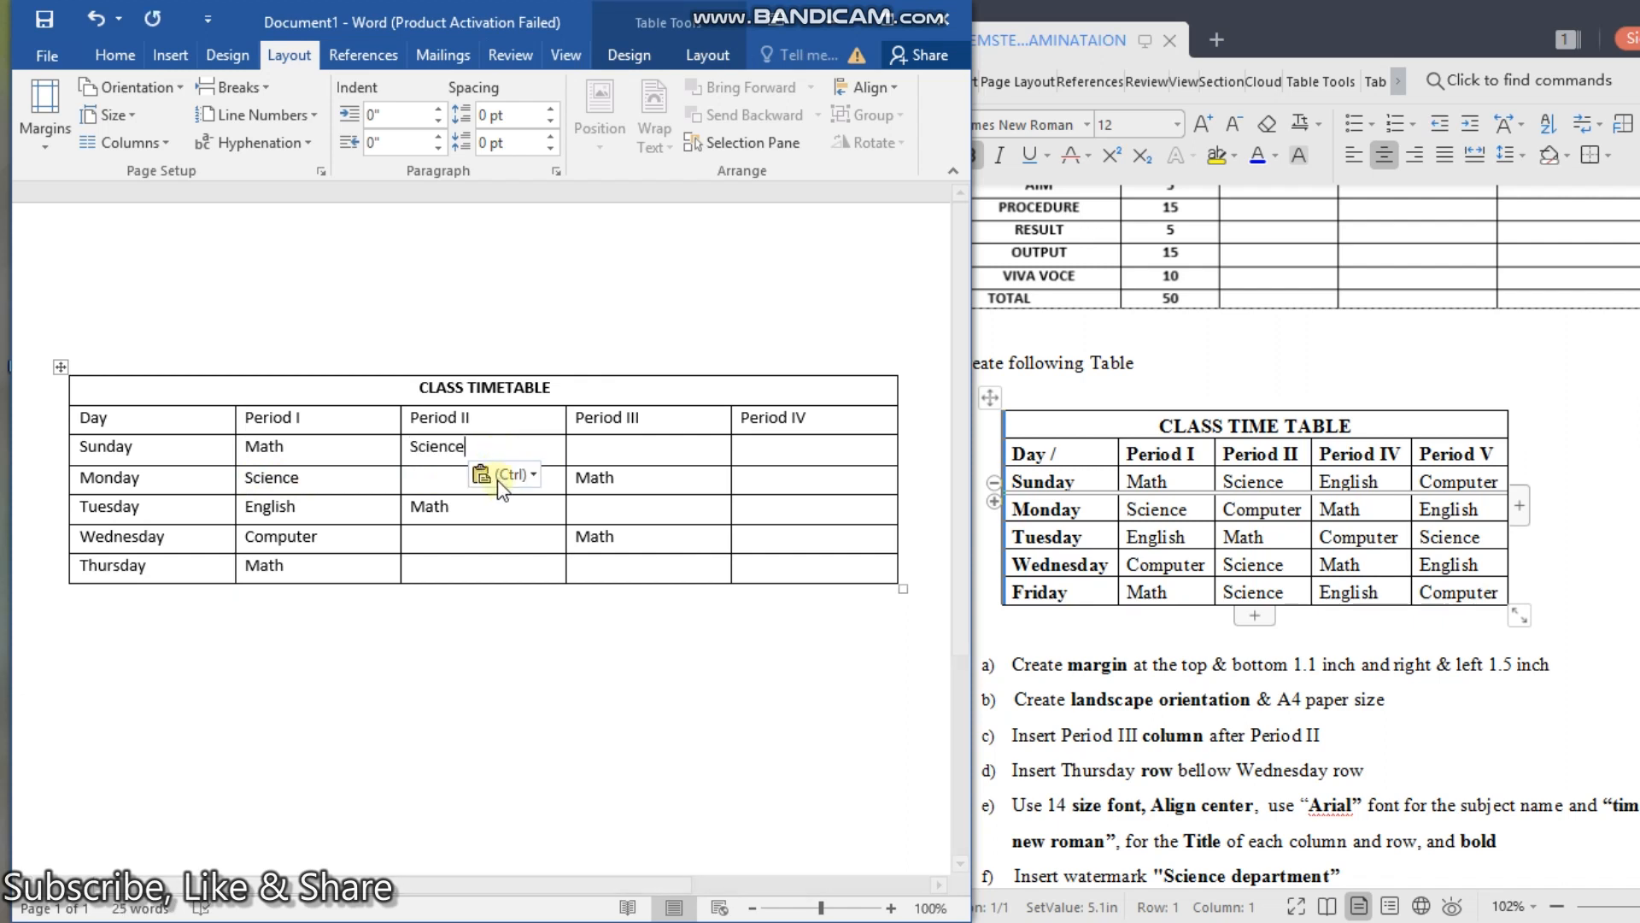
{"action": "left_click", "coordinate": [448, 536]}
{"action": "key", "text": "ctrl+v"}
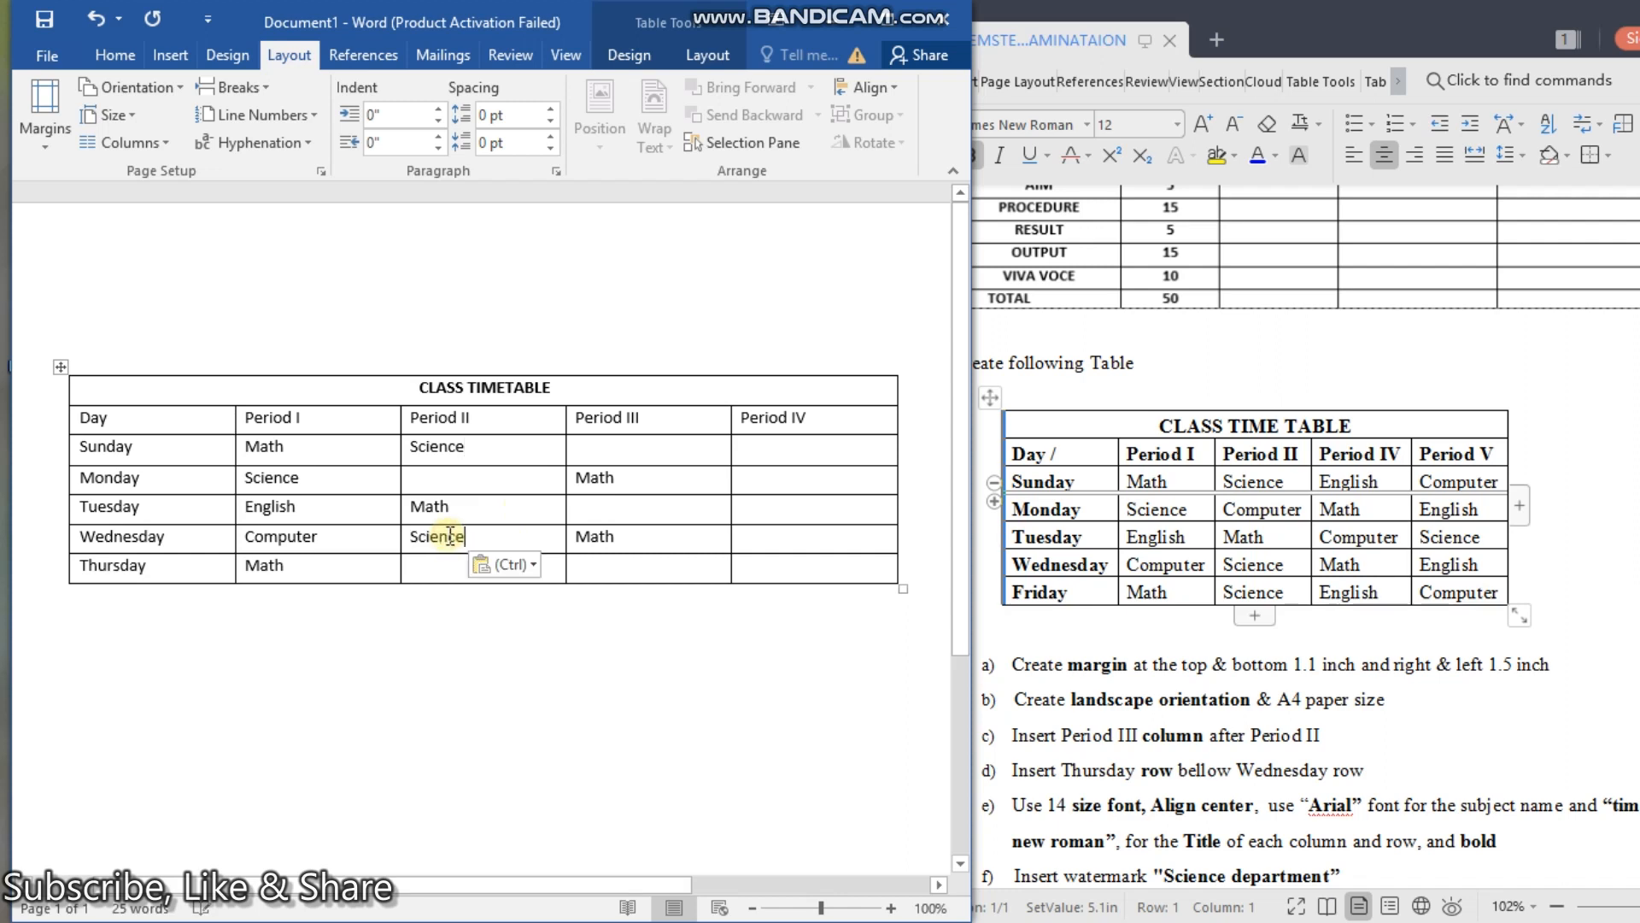
{"action": "left_click", "coordinate": [439, 563]}
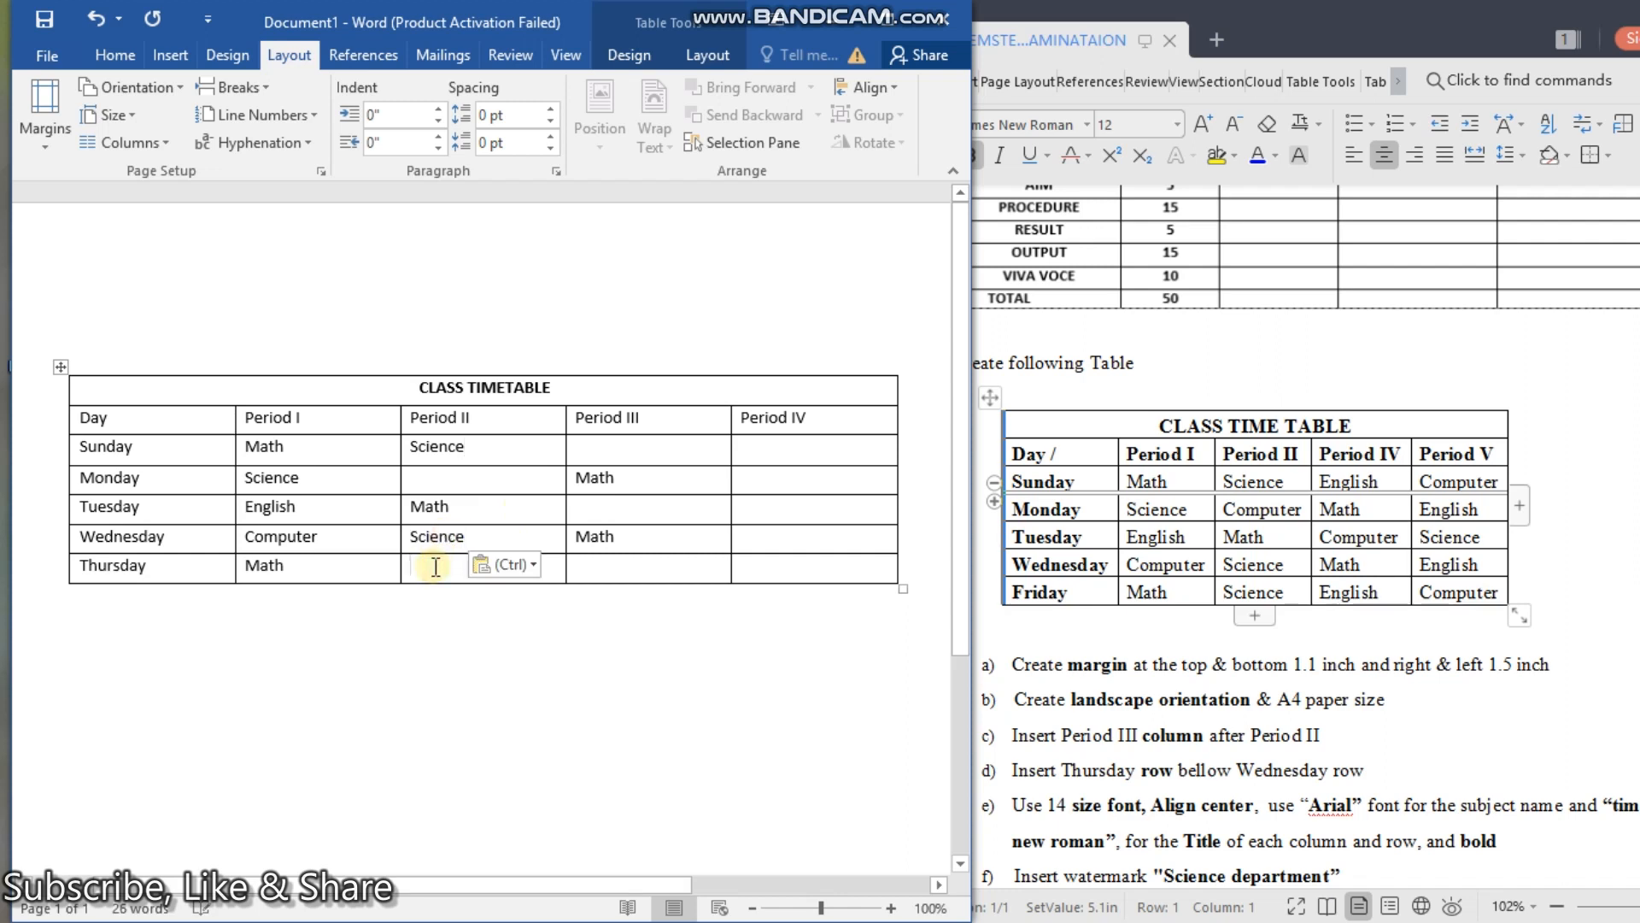
{"action": "key", "text": "ctrl+v"}
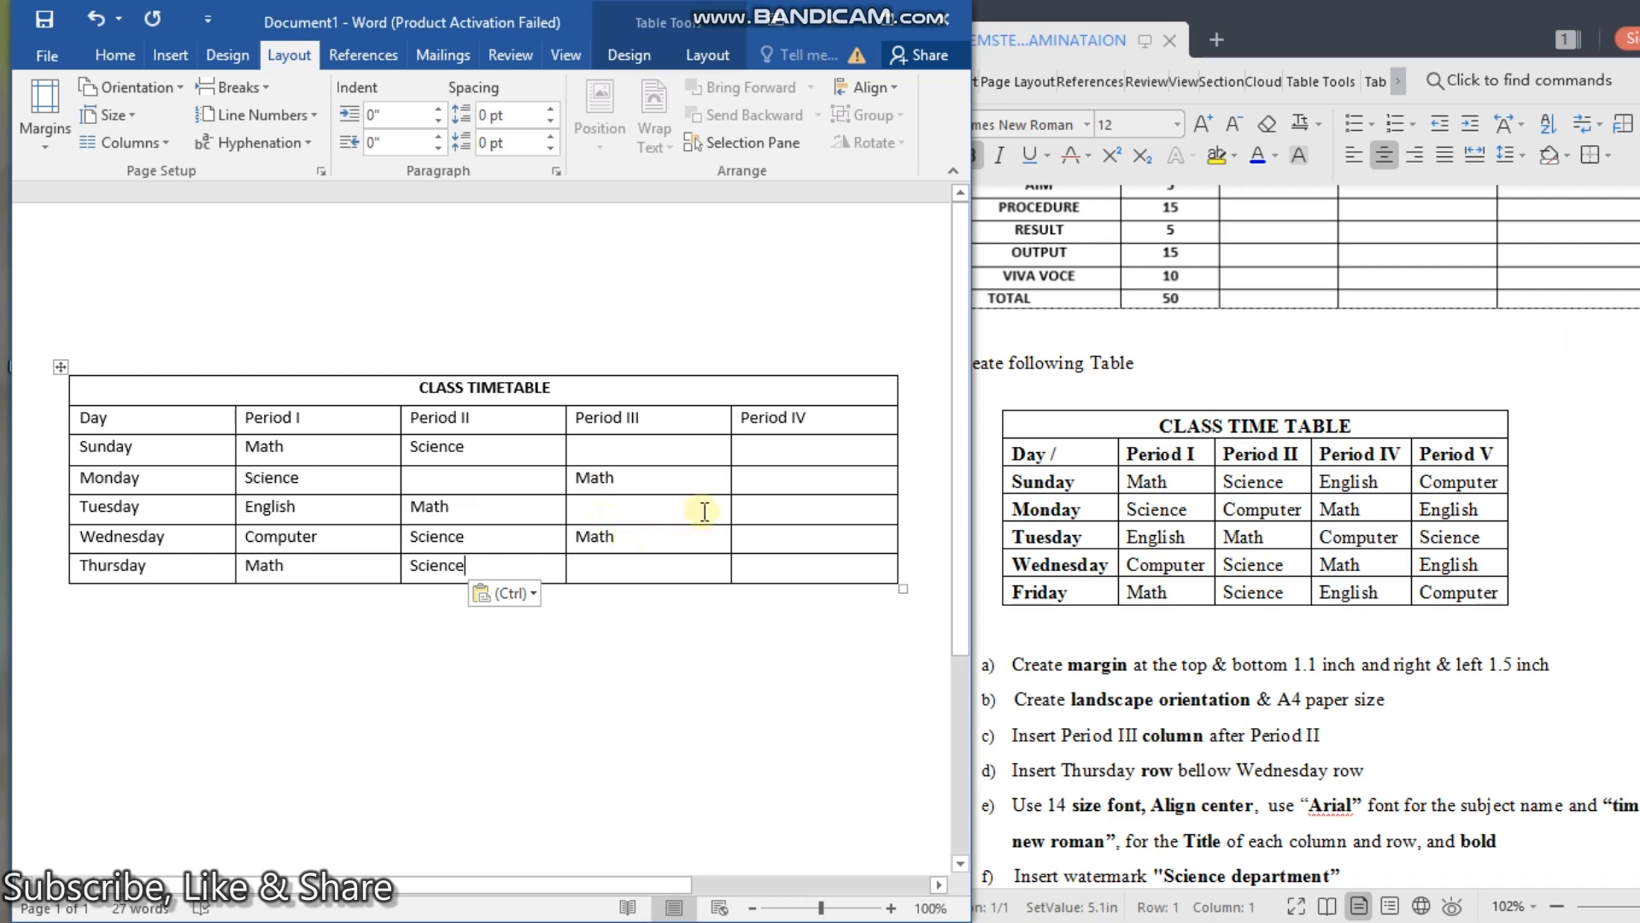
{"action": "left_click", "coordinate": [779, 509]}
{"action": "key", "text": "ctrl+v"}
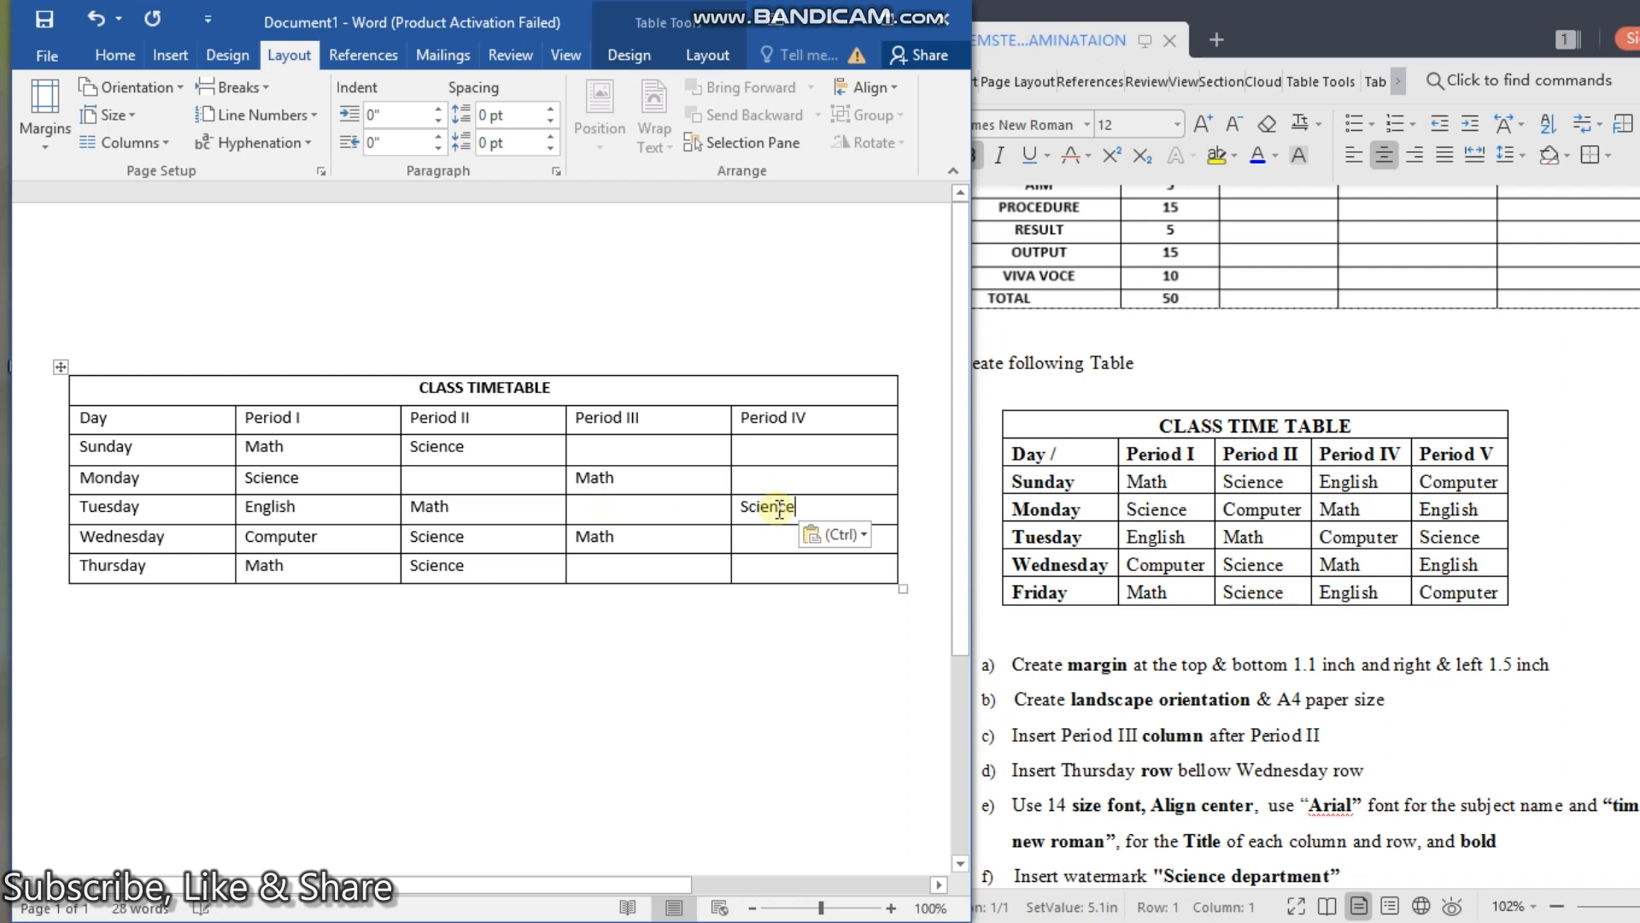
{"action": "left_click", "coordinate": [818, 727]}
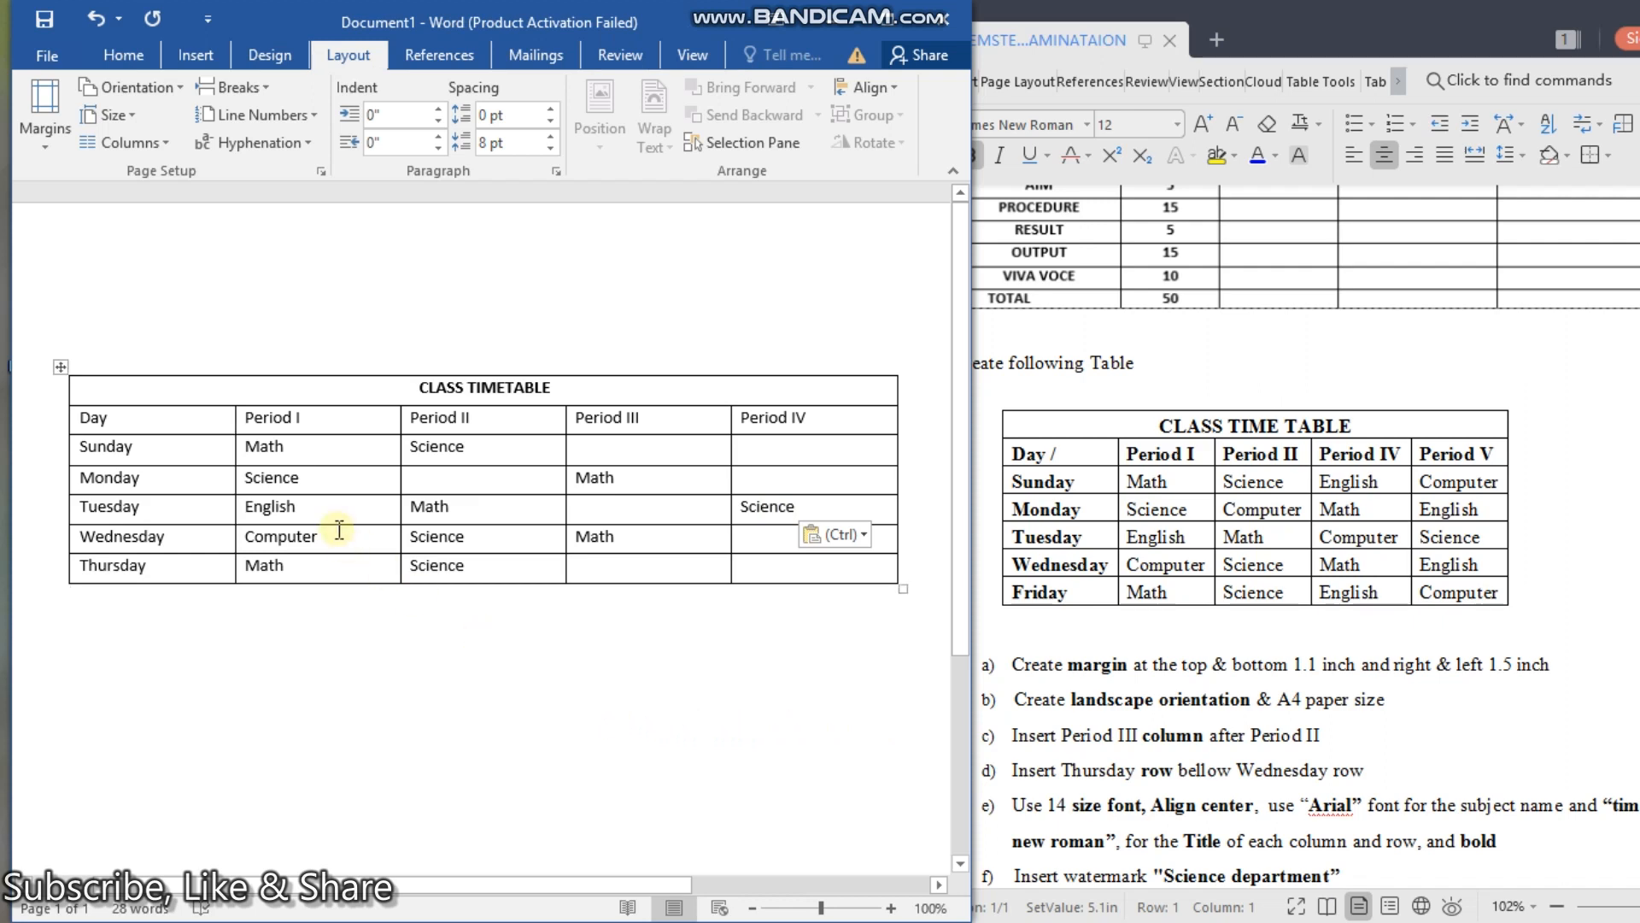
Step: Copy English from Tuesday's Period I cell into the Sunday and Thursday cells of Period III and the Wednesday and Monday cells of Period IV
{"action": "left_click_drag", "start_coordinate": [319, 505], "coordinate": [235, 508]}
{"action": "key", "text": "ctrl+c"}
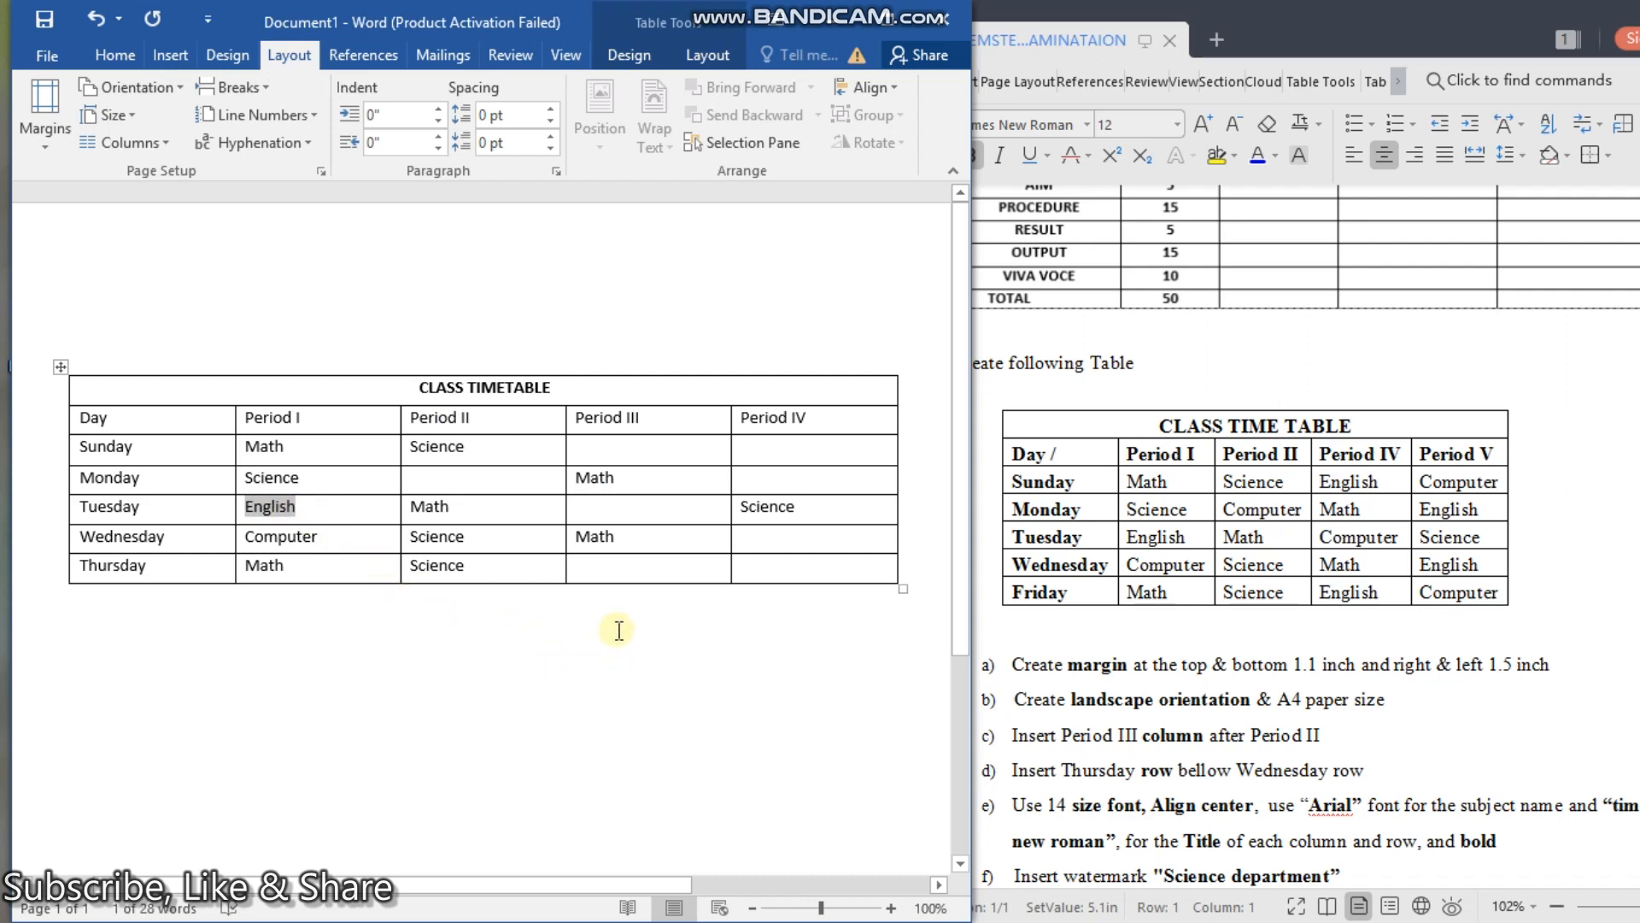
{"action": "left_click", "coordinate": [597, 445]}
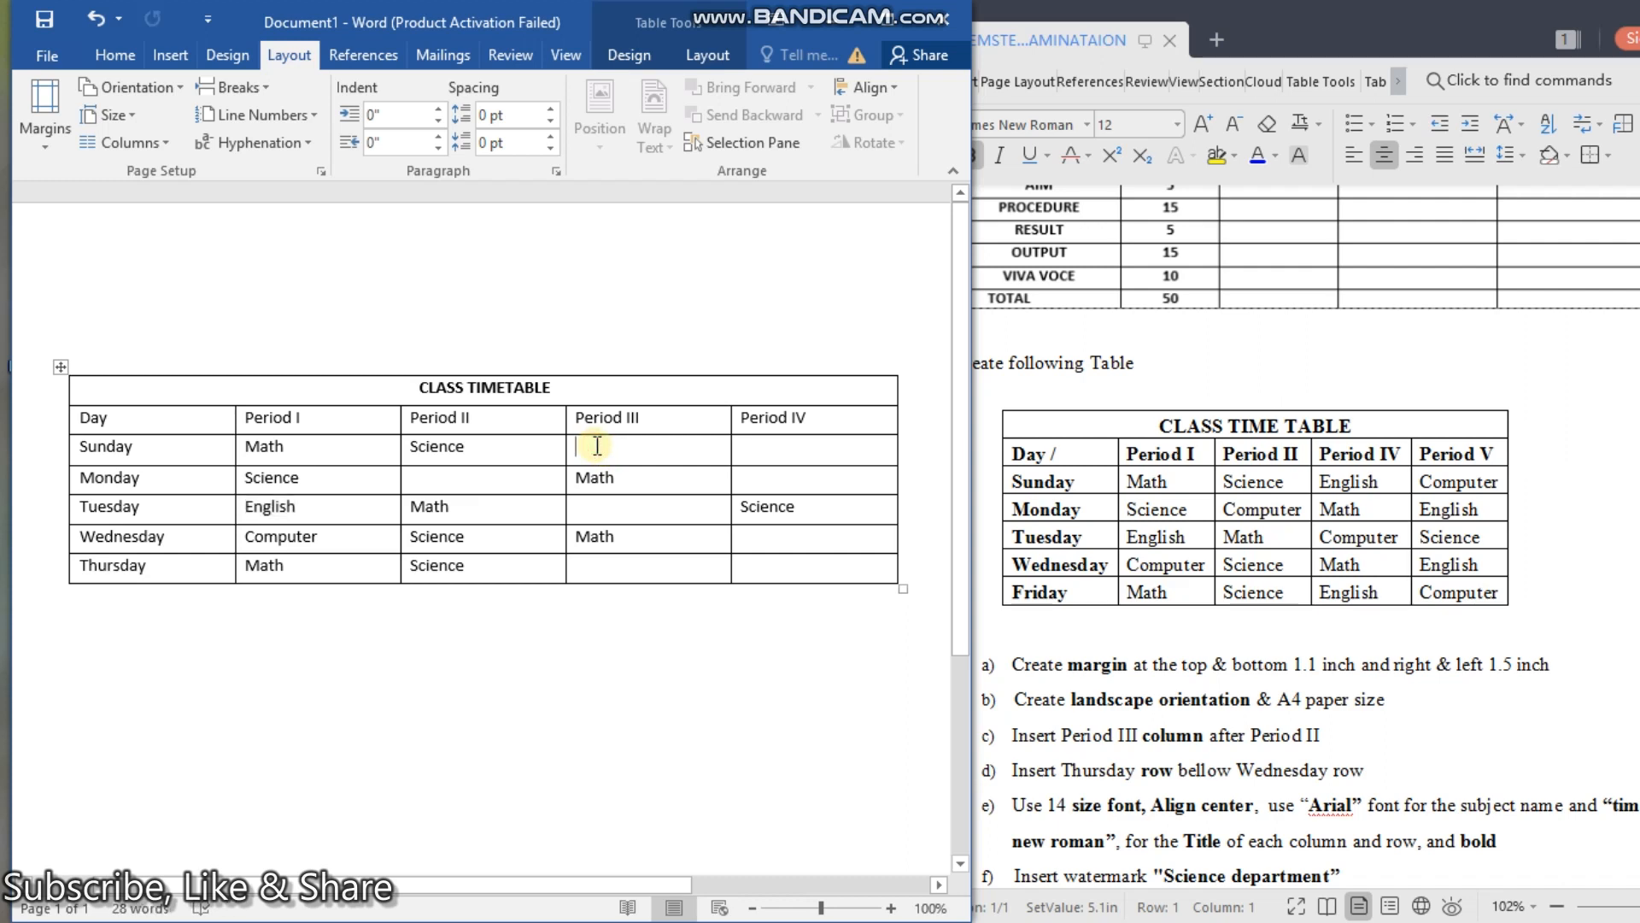
{"action": "key", "text": "ctrl+v"}
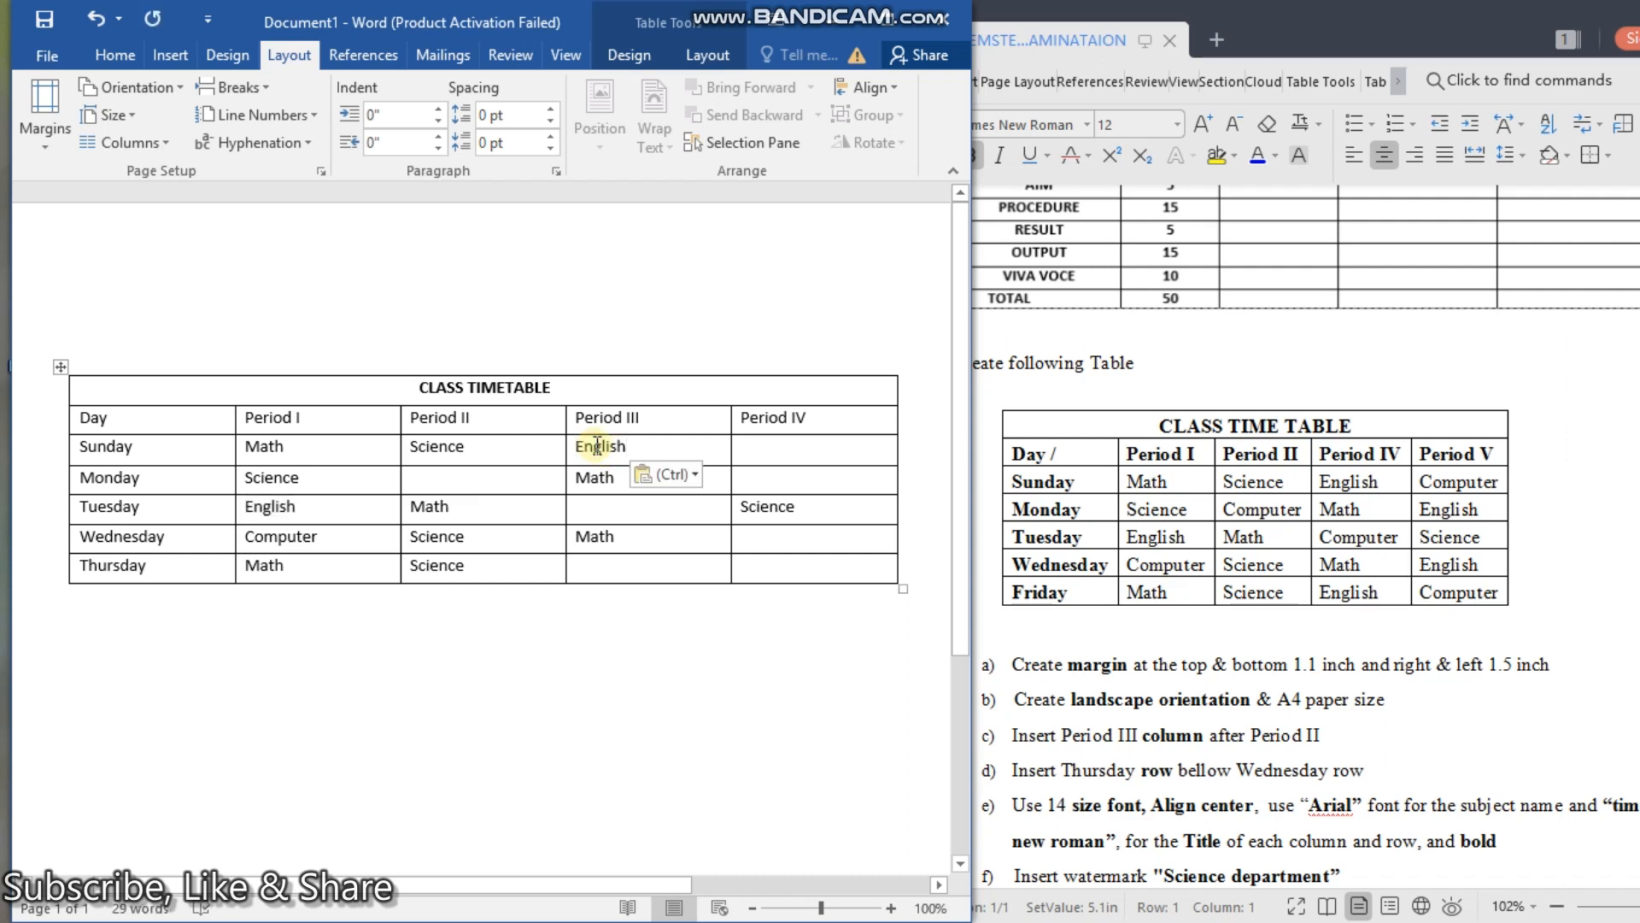
{"action": "left_click", "coordinate": [595, 568]}
{"action": "key", "text": "ctrl+v"}
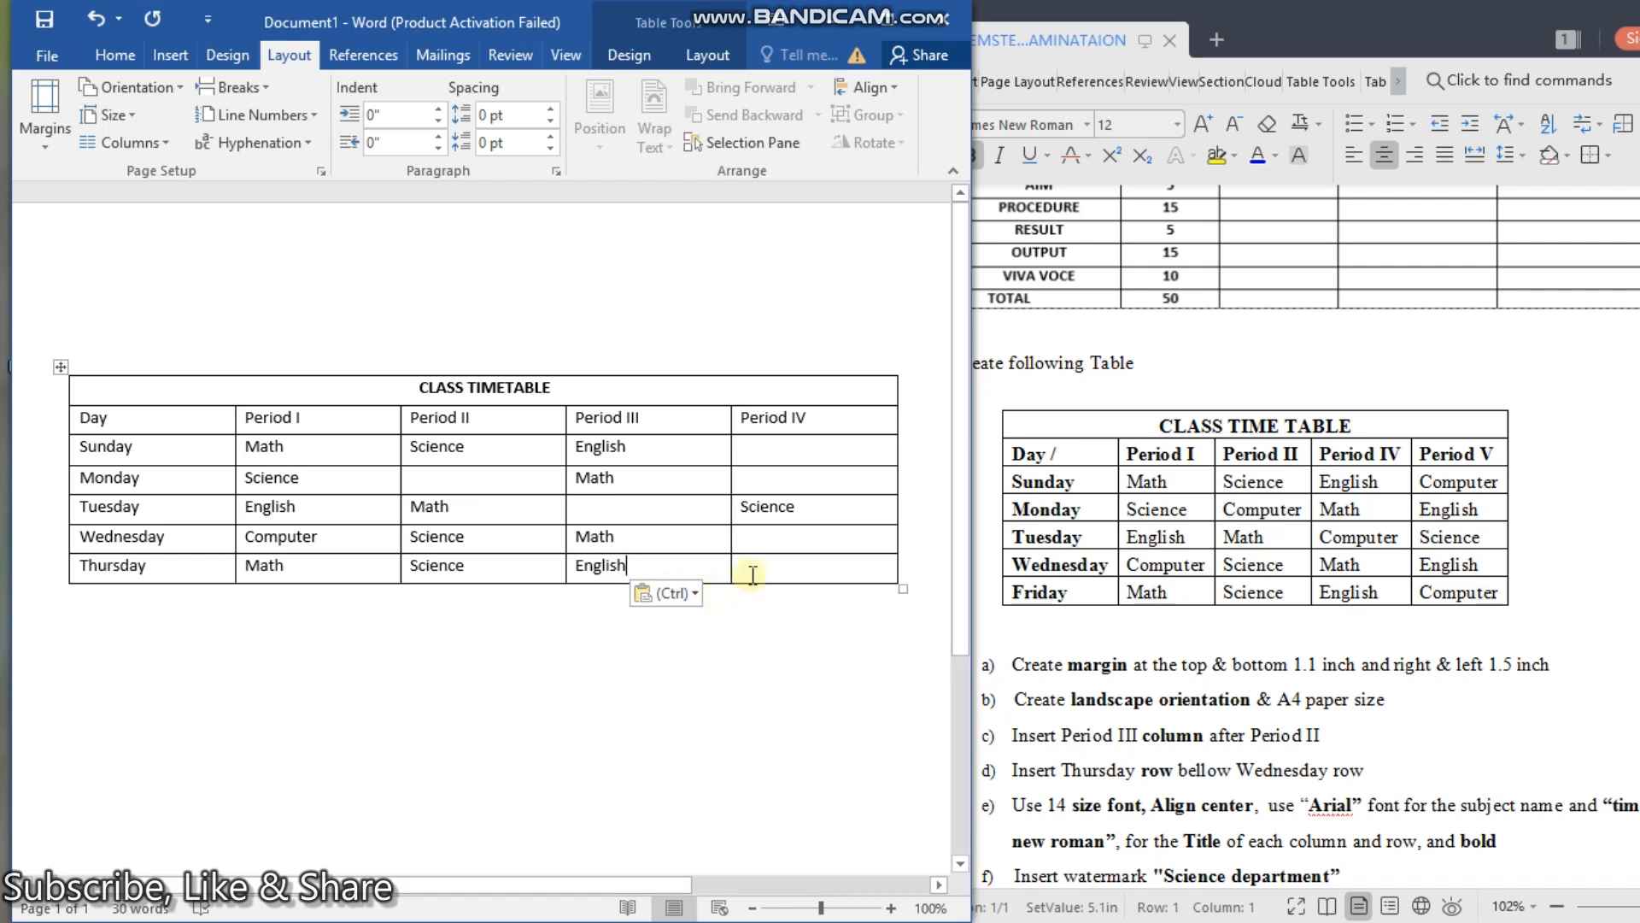
{"action": "left_click", "coordinate": [746, 549]}
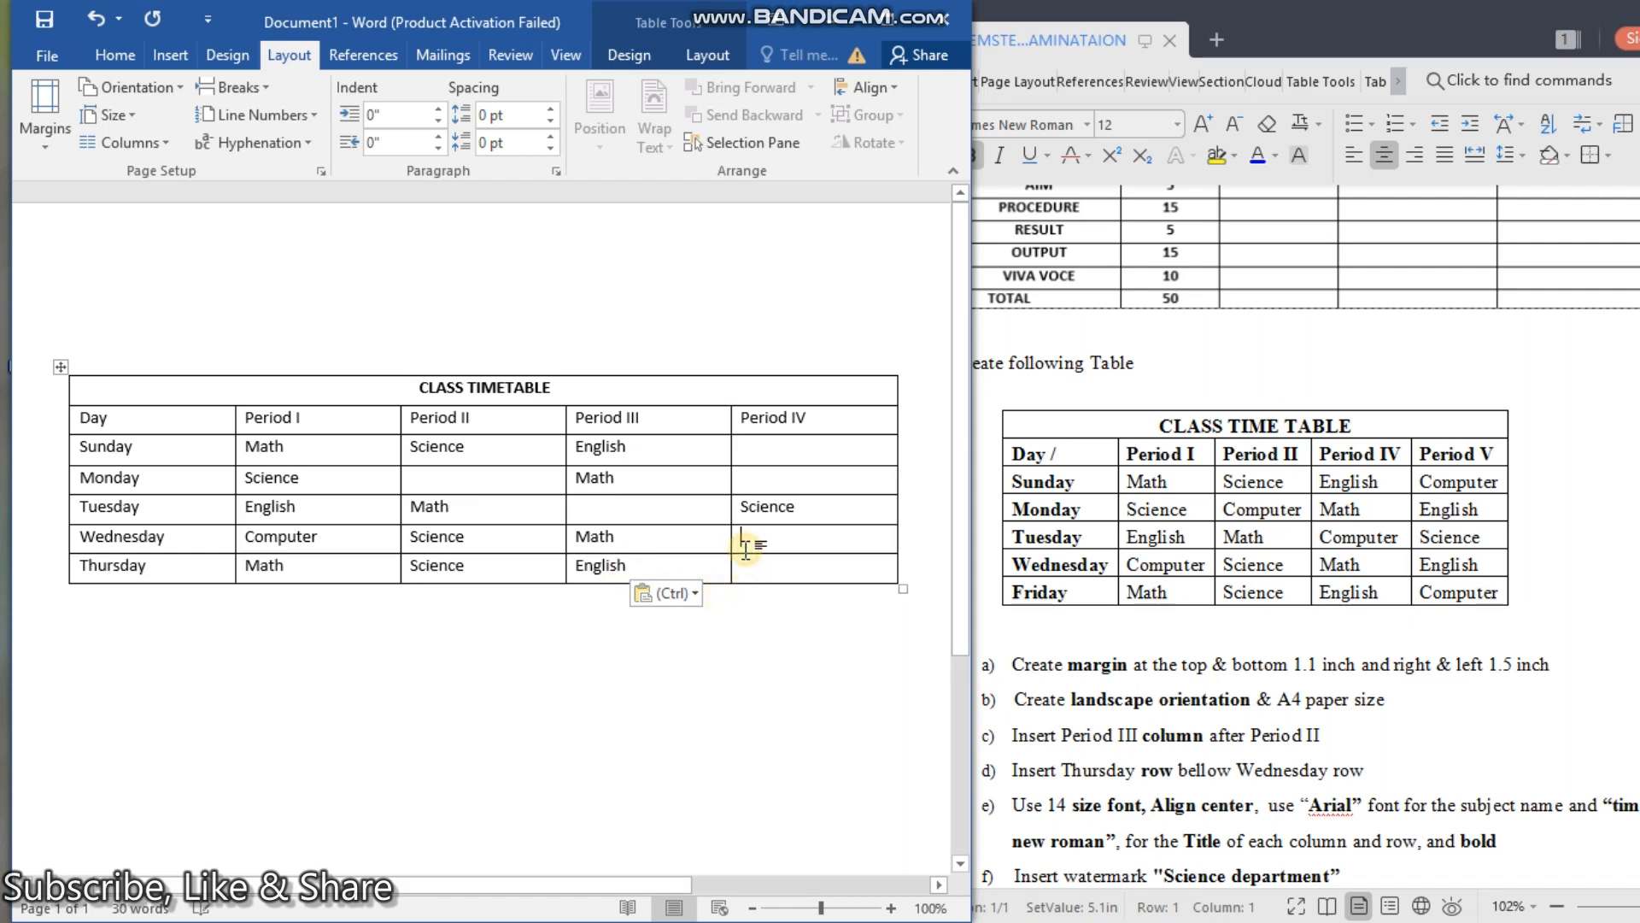
{"action": "key", "text": "ctrl+v"}
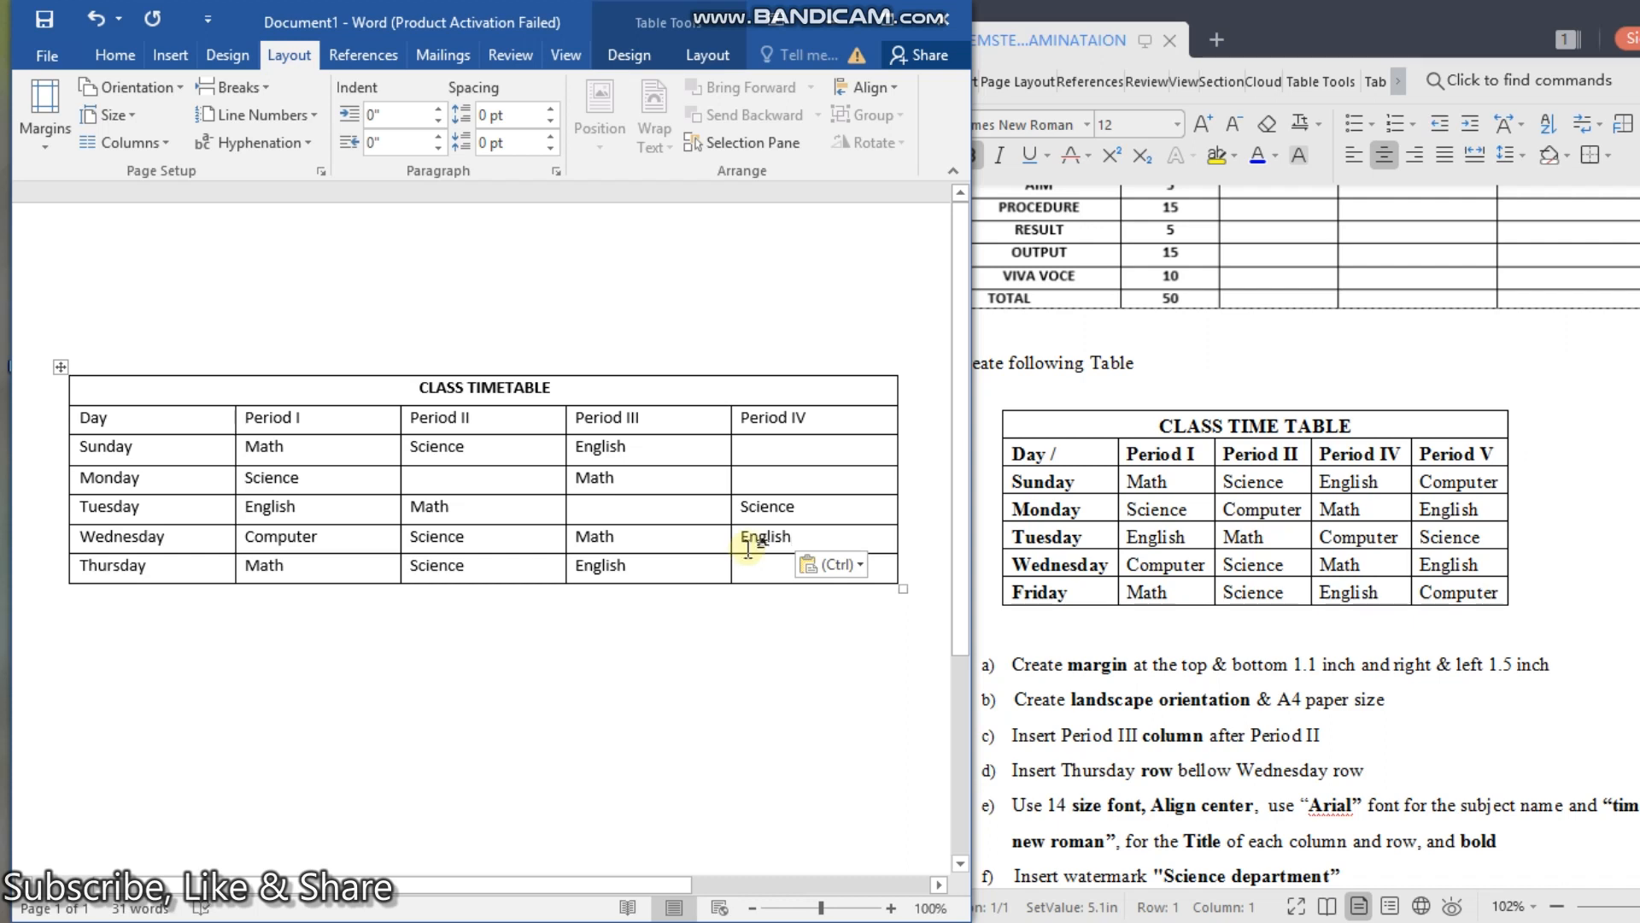
{"action": "left_click", "coordinate": [745, 480]}
{"action": "key", "text": "ctrl+v"}
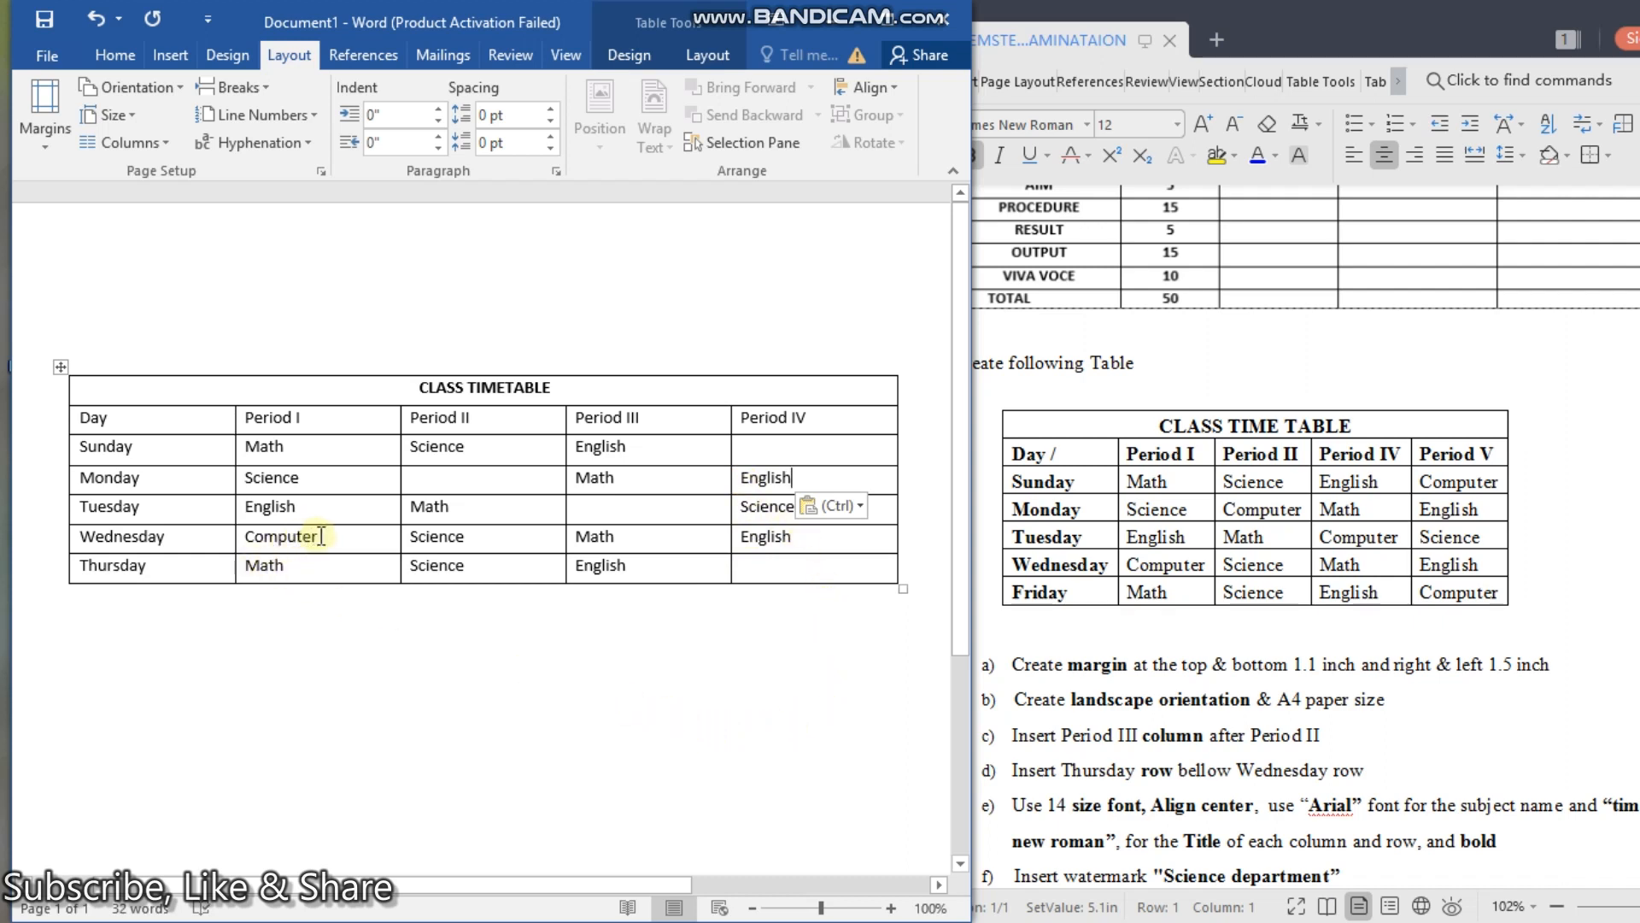
Step: Copy Computer from Wednesday's Period I cell into Monday's Period II, Tuesday's Period III, and the Thursday and Sunday cells of Period IV
{"action": "left_click_drag", "start_coordinate": [318, 535], "coordinate": [229, 537]}
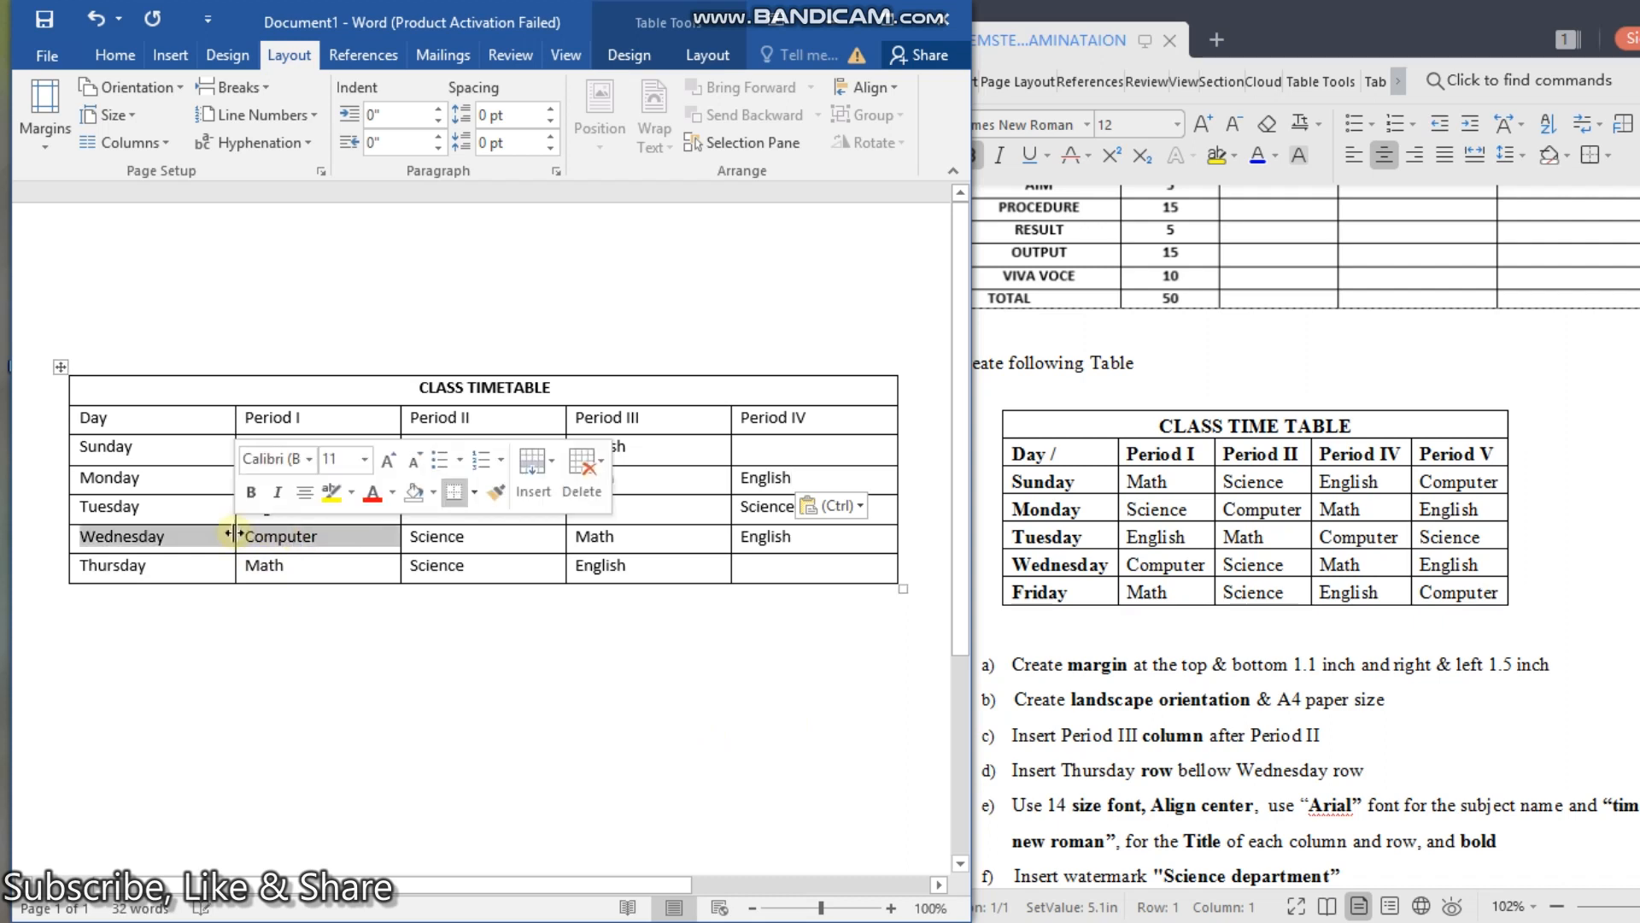
{"action": "left_click", "coordinate": [319, 537]}
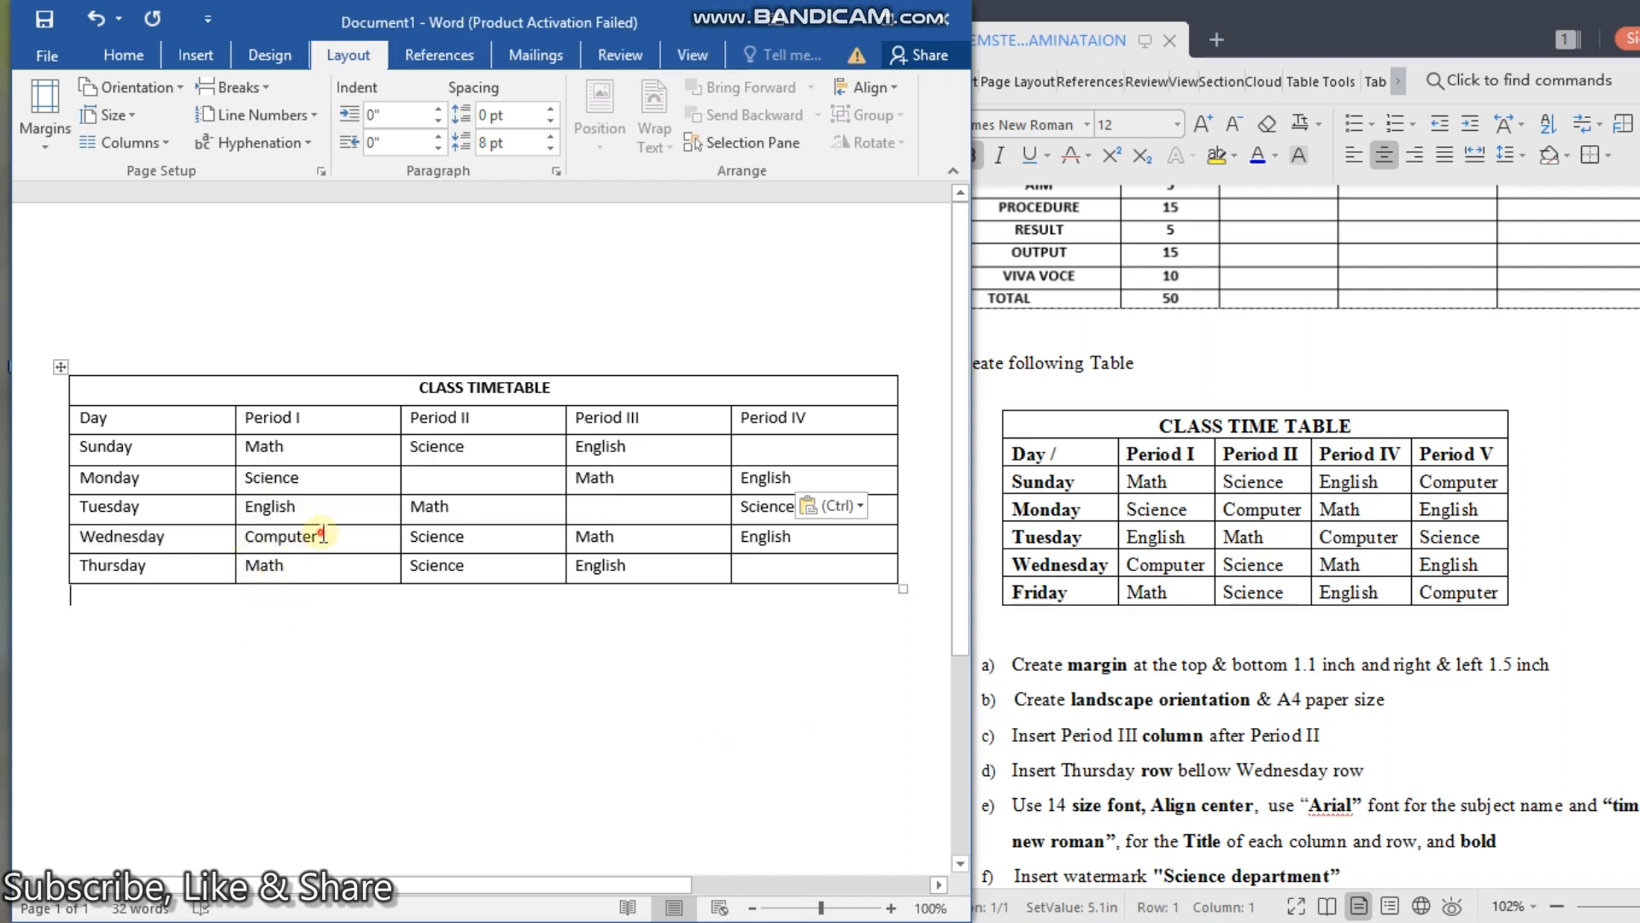
{"action": "left_click_drag", "start_coordinate": [321, 536], "coordinate": [240, 539]}
{"action": "key", "text": "ctrl+c"}
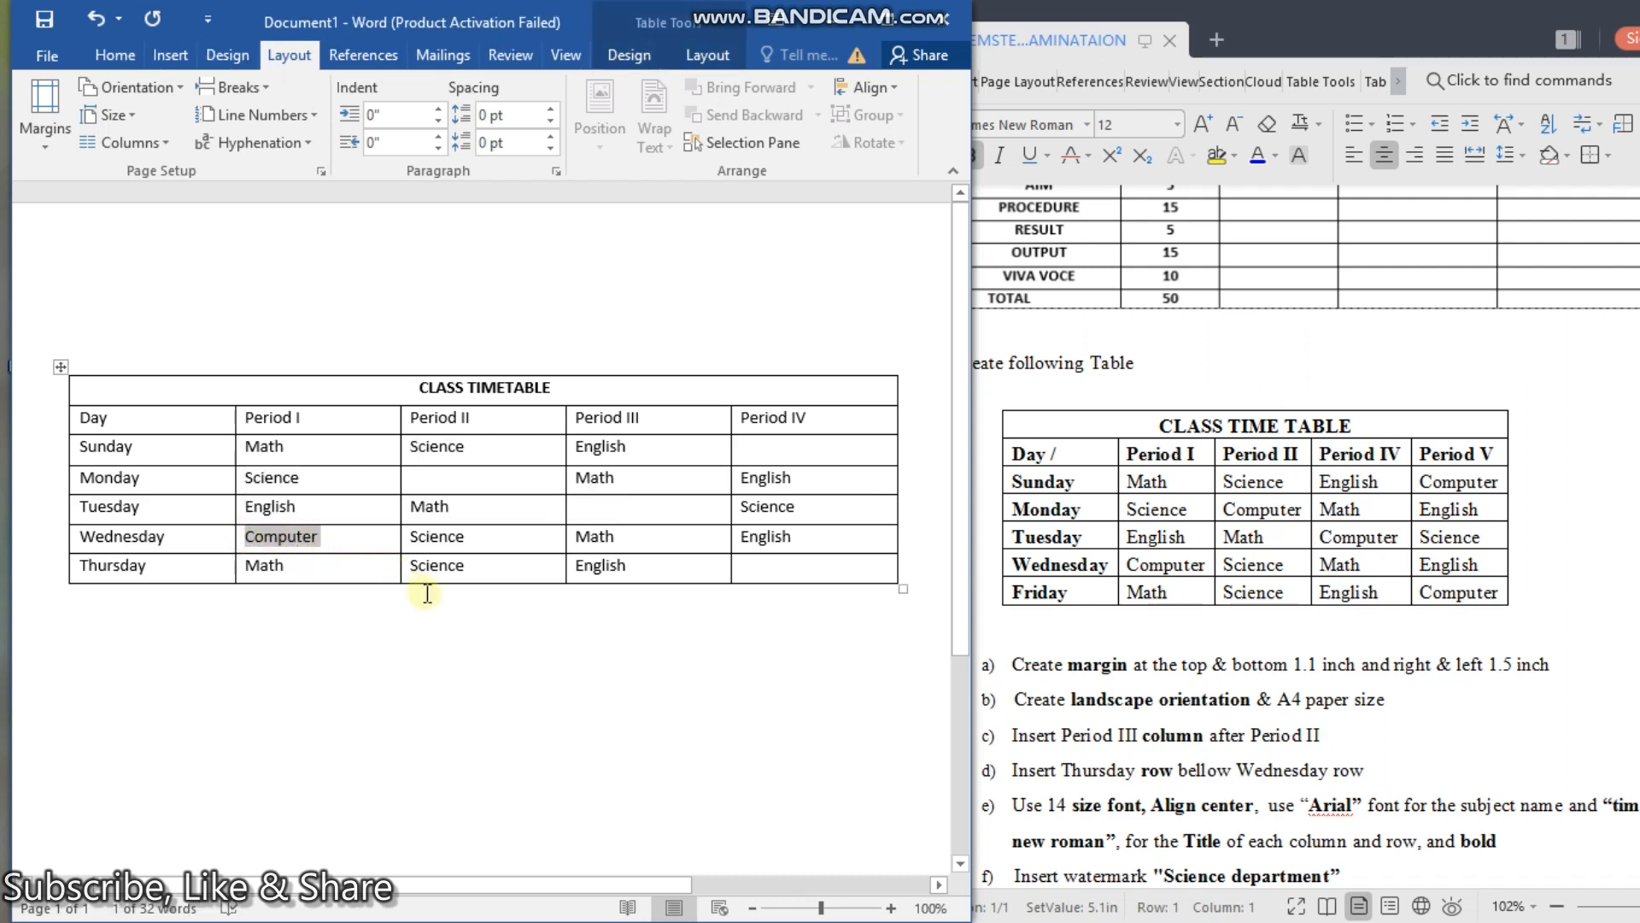
{"action": "left_click", "coordinate": [425, 483]}
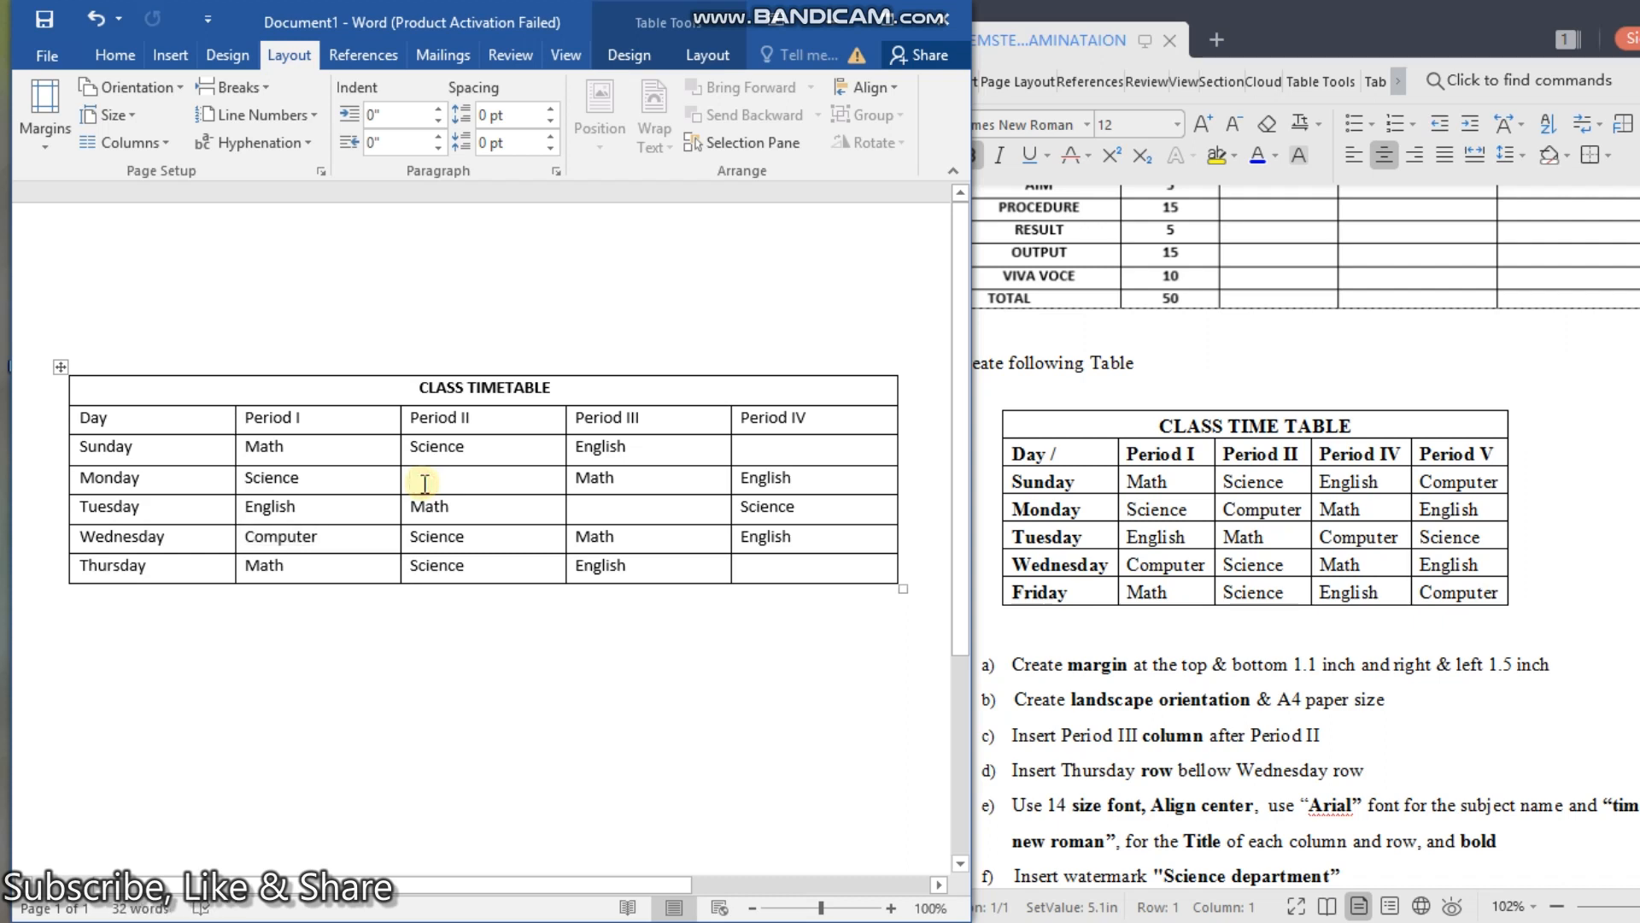
{"action": "key", "text": "ctrl+v"}
{"action": "left_click", "coordinate": [584, 509]}
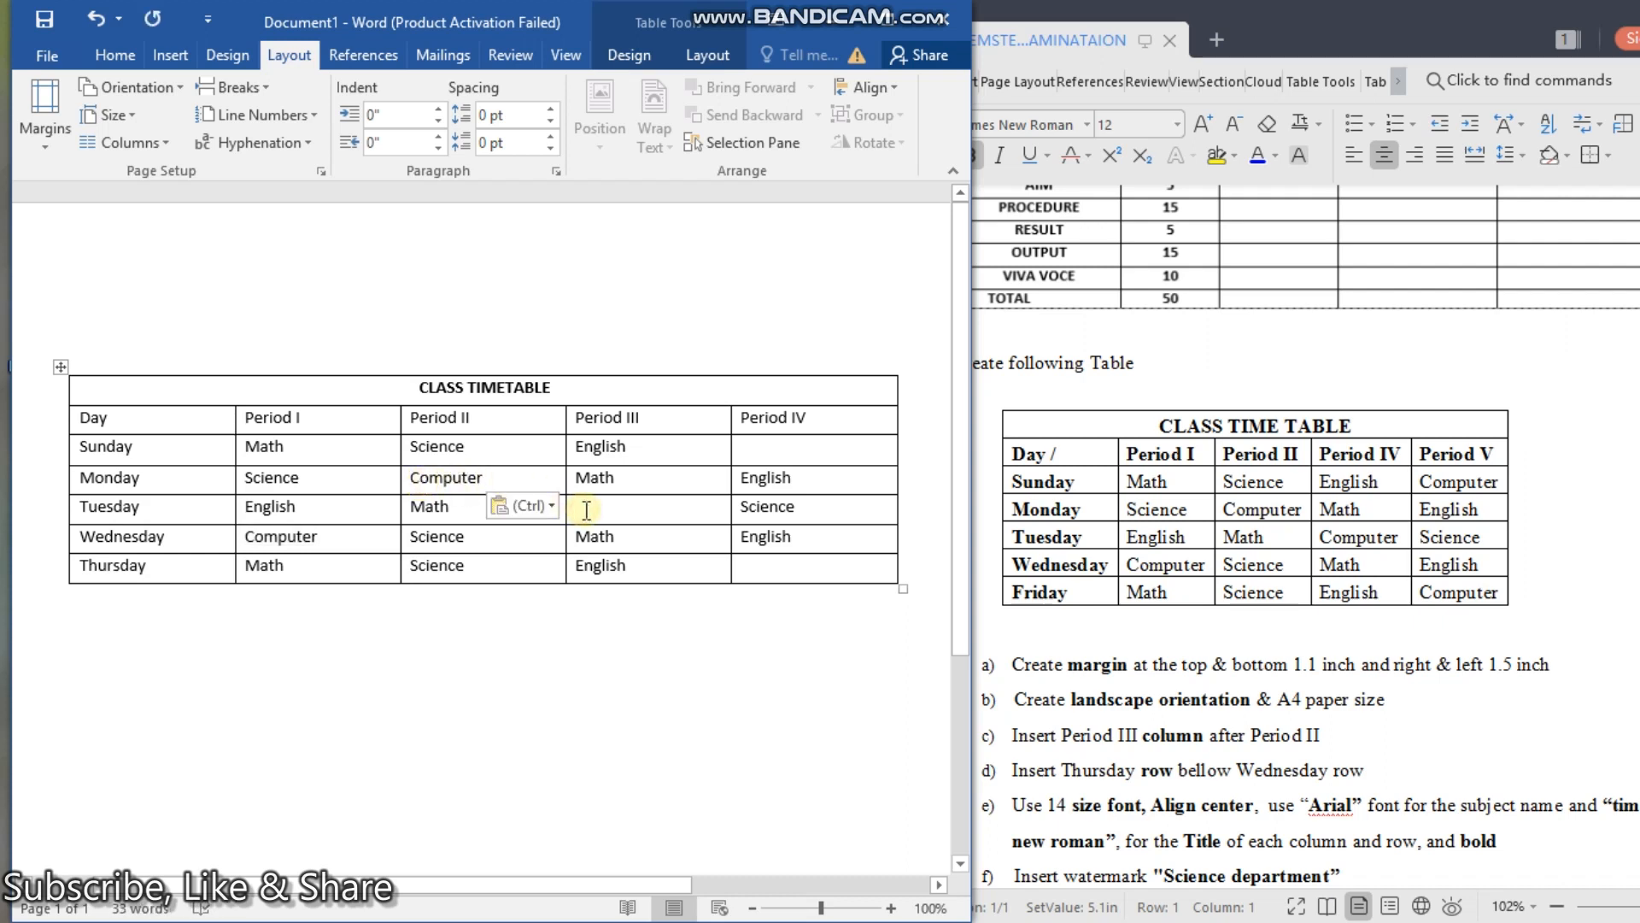
{"action": "key", "text": "ctrl+v"}
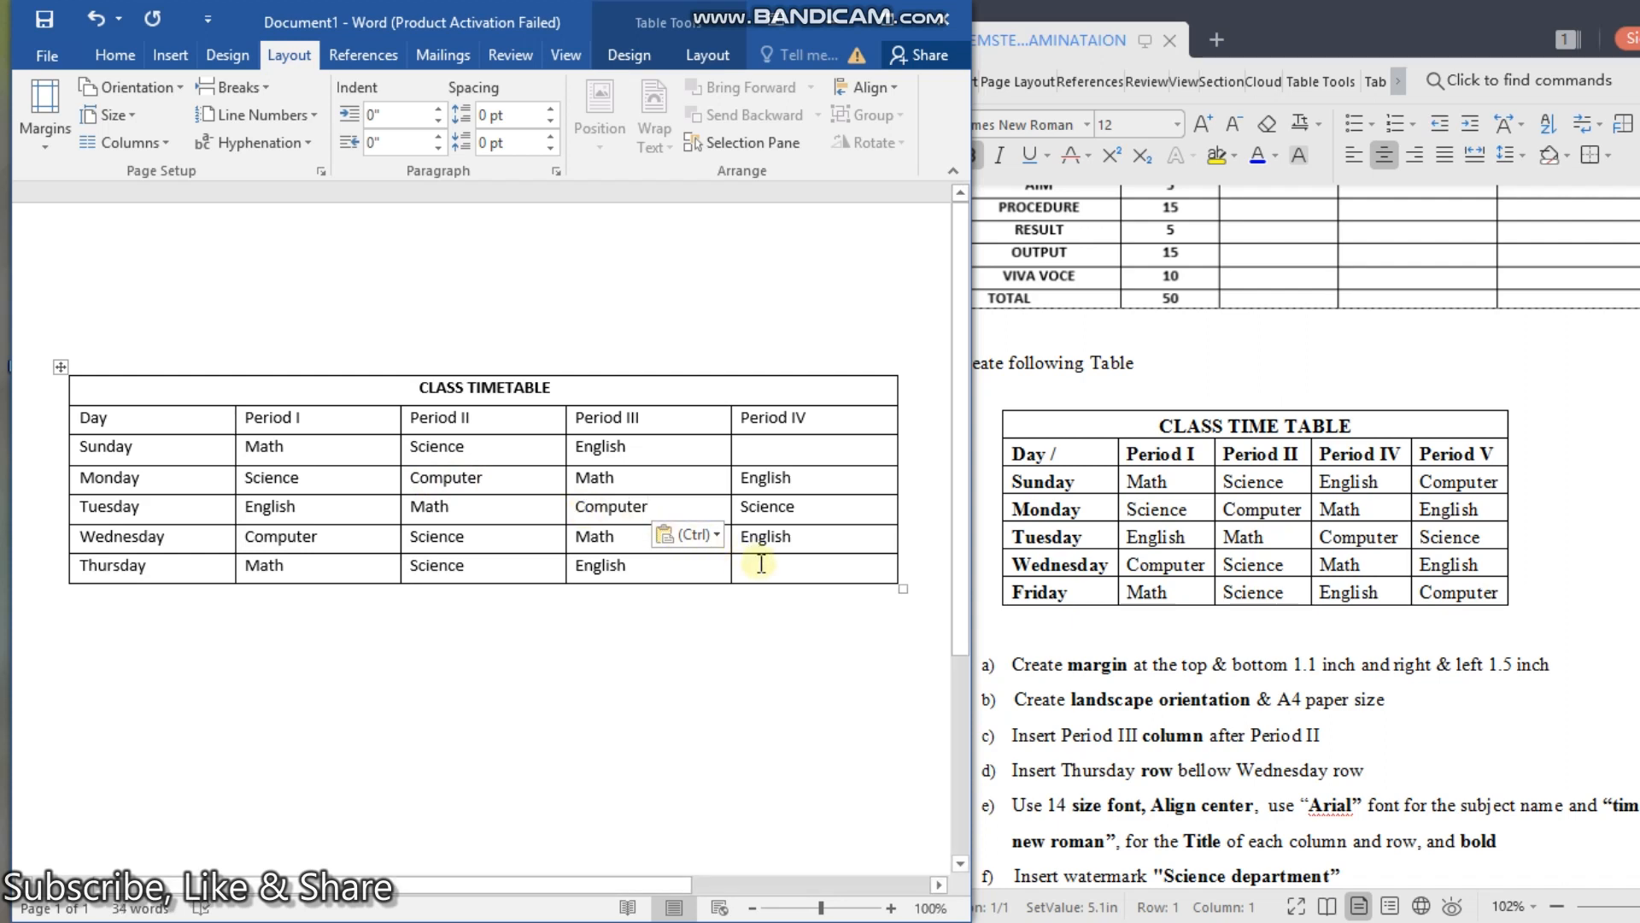
{"action": "left_click", "coordinate": [761, 563]}
{"action": "key", "text": "ctrl+v"}
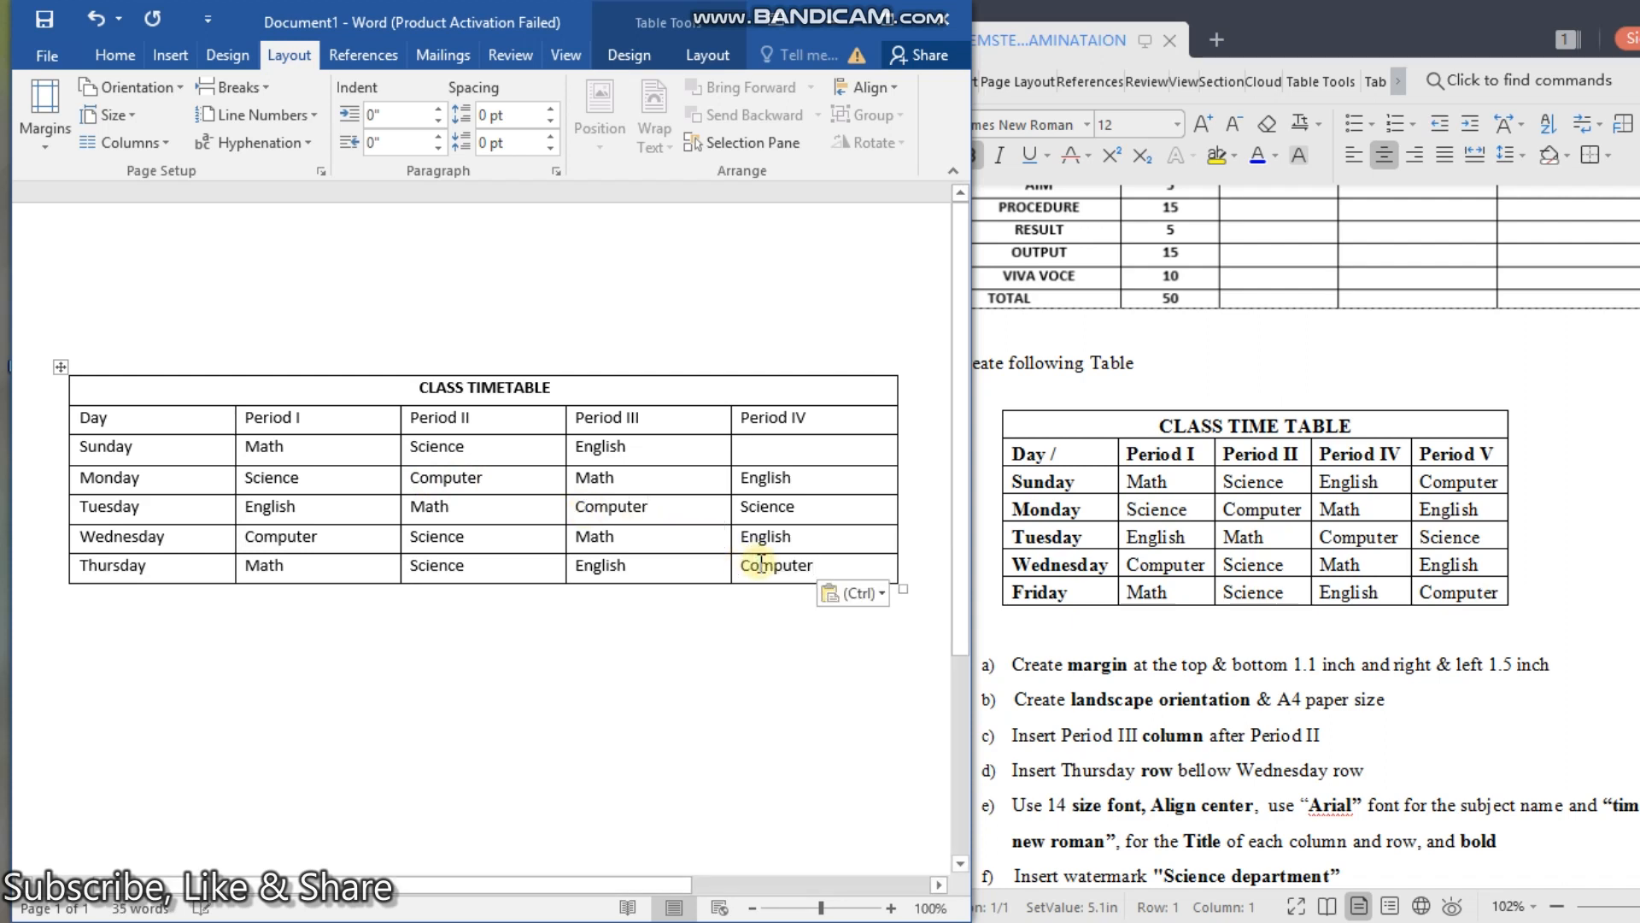
{"action": "left_click", "coordinate": [754, 453]}
{"action": "key", "text": "ctrl+v"}
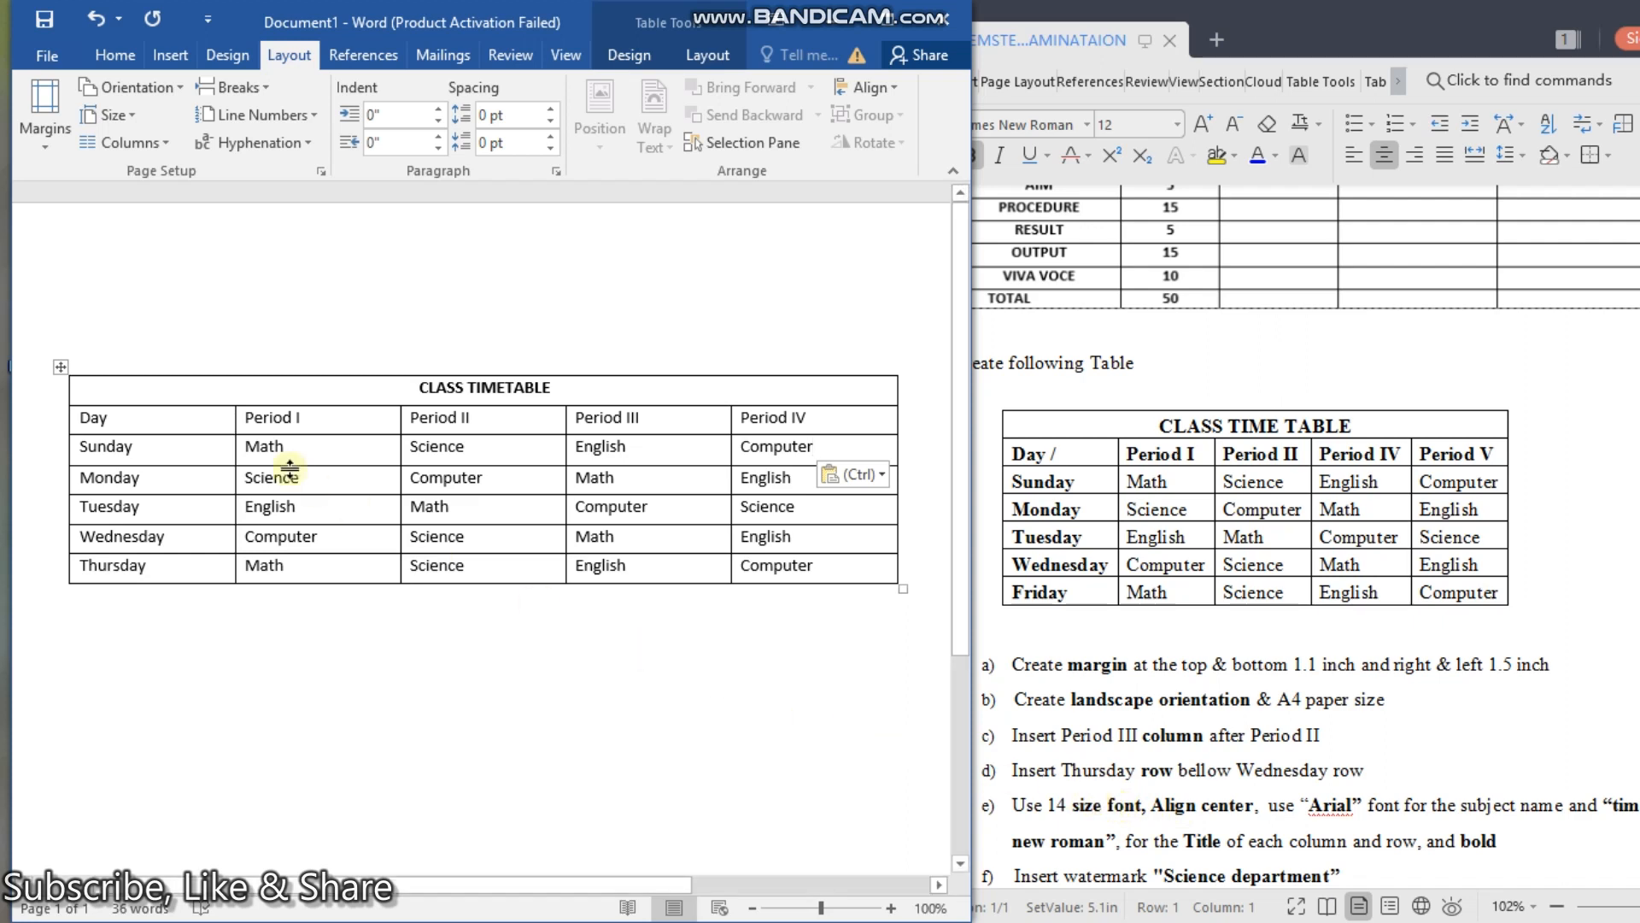
Step: Set the font size of the entire class timetable to 14
{"action": "left_click", "coordinate": [116, 56]}
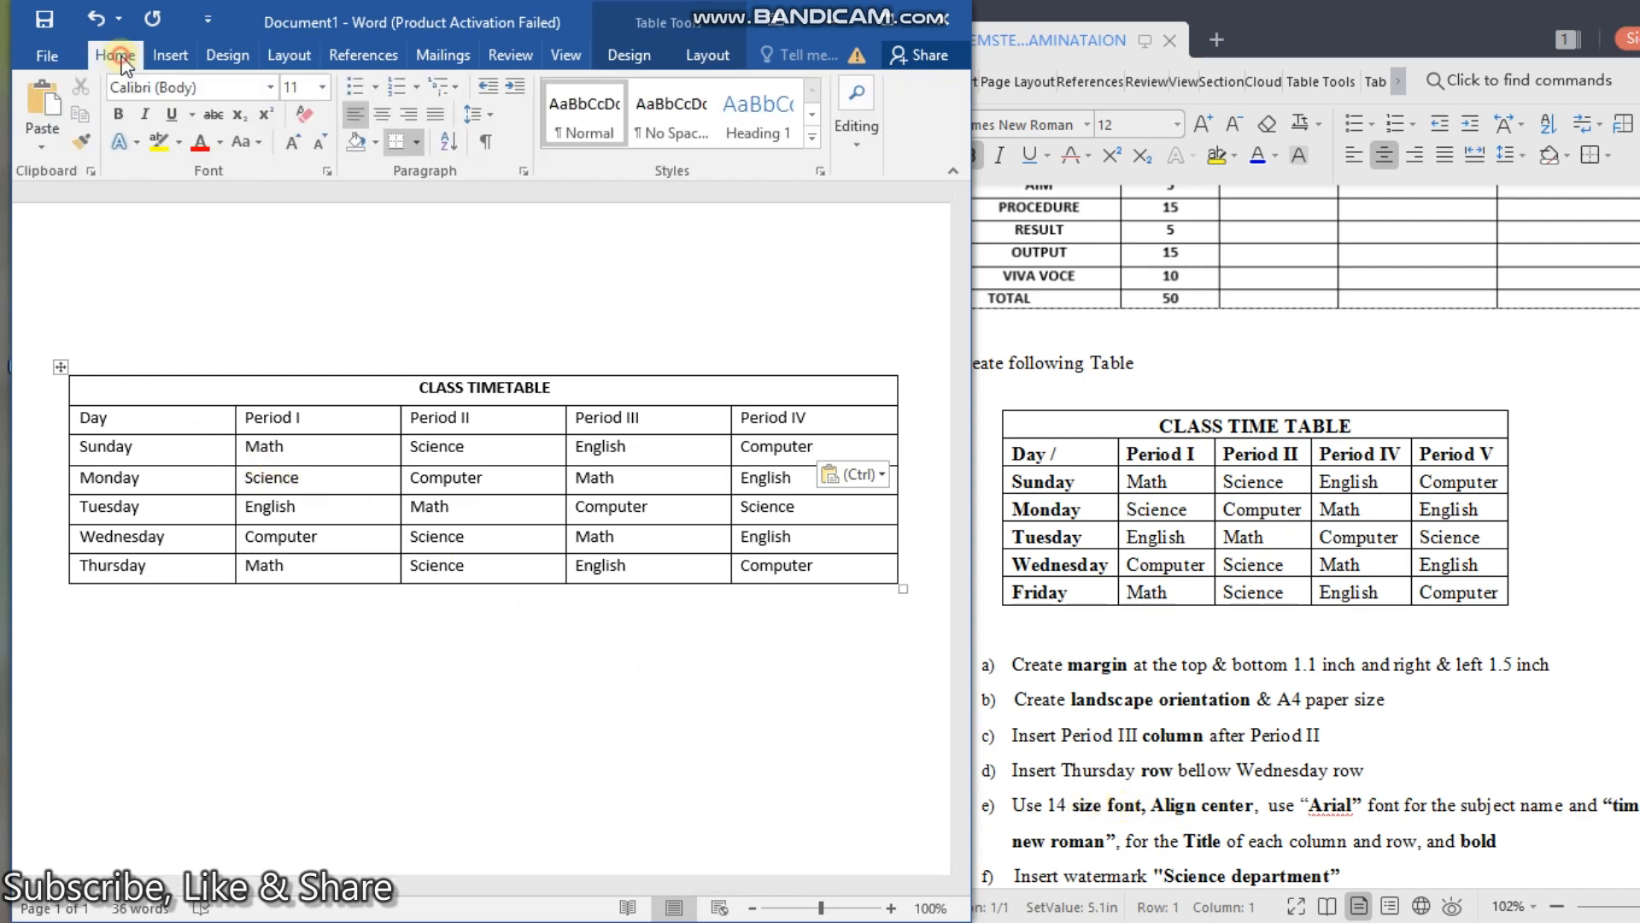
{"action": "left_click", "coordinate": [115, 352]}
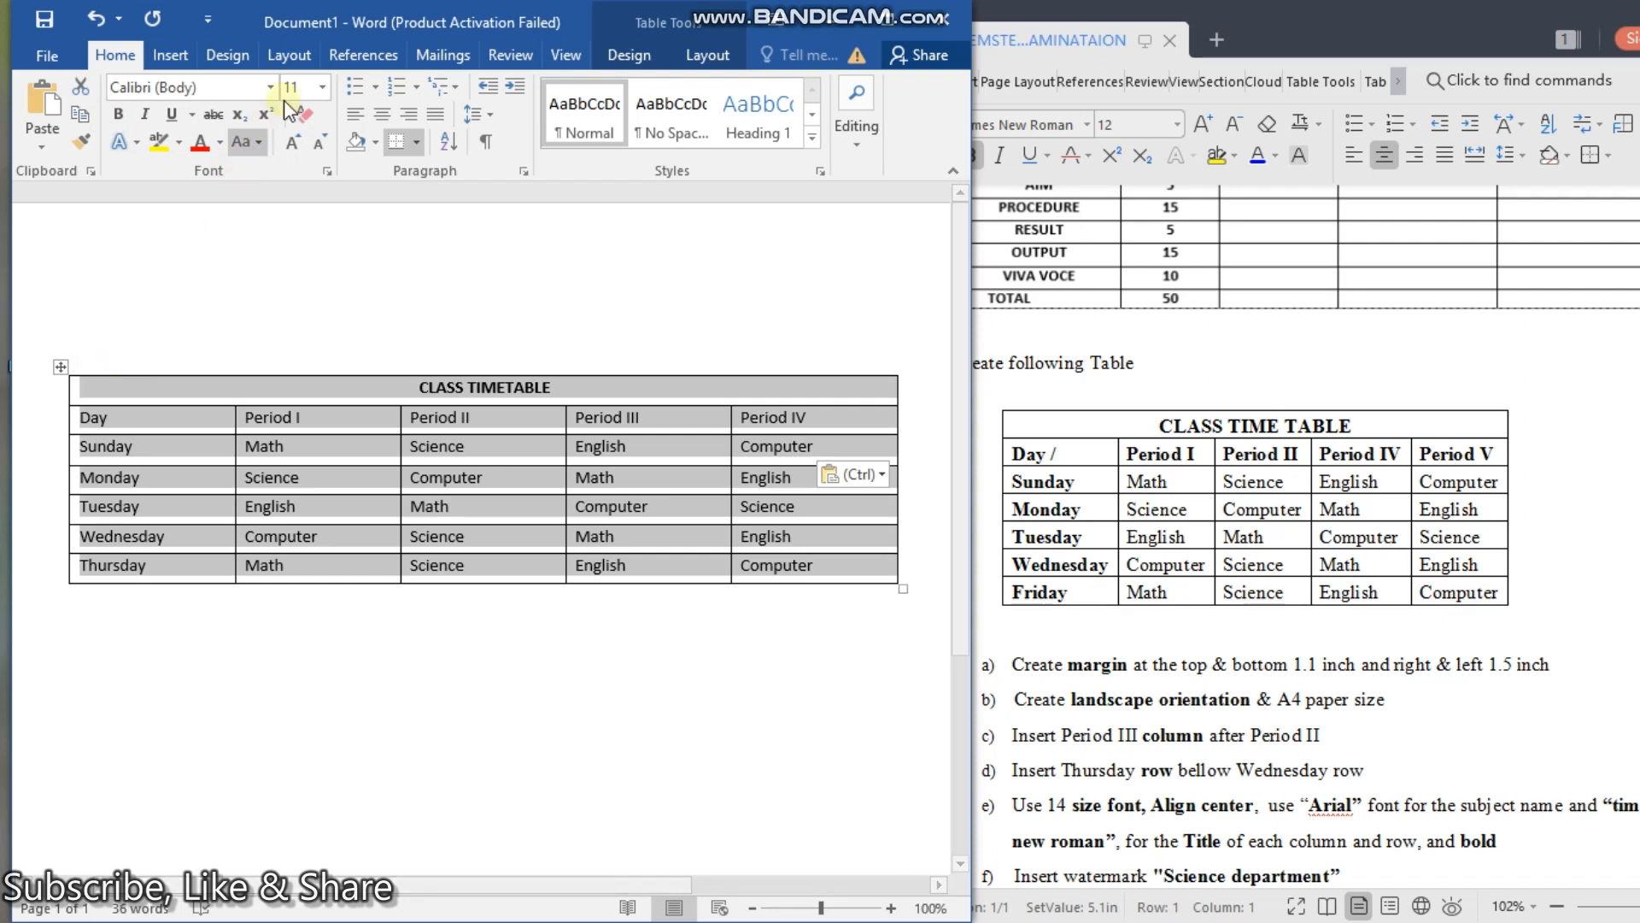
{"action": "left_click", "coordinate": [323, 88]}
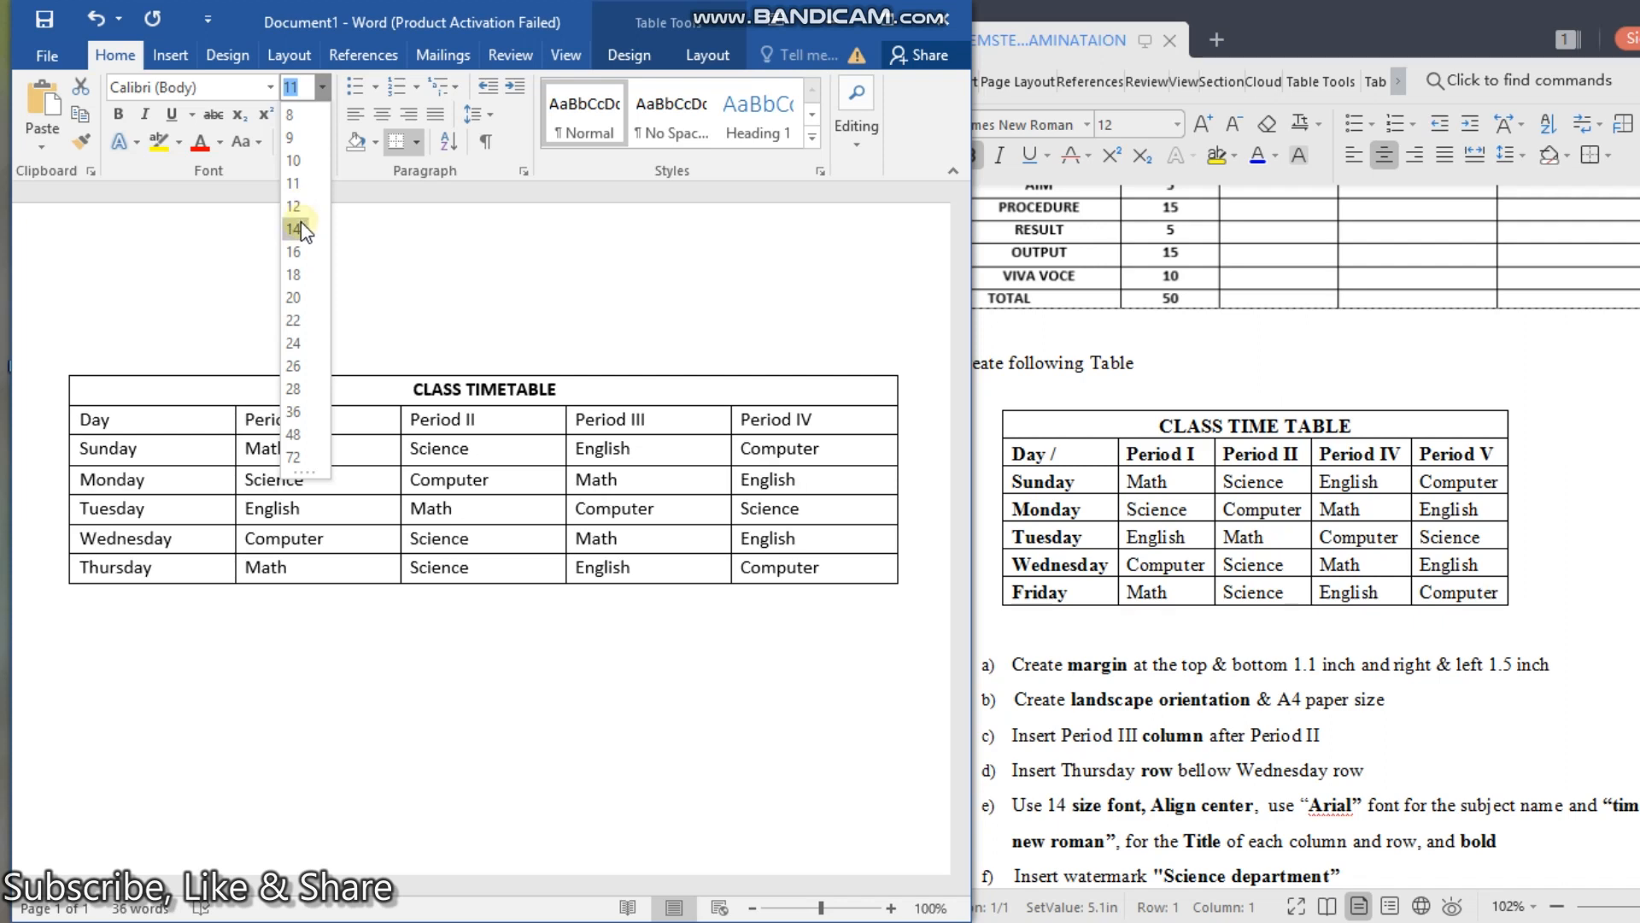
{"action": "left_click", "coordinate": [296, 229]}
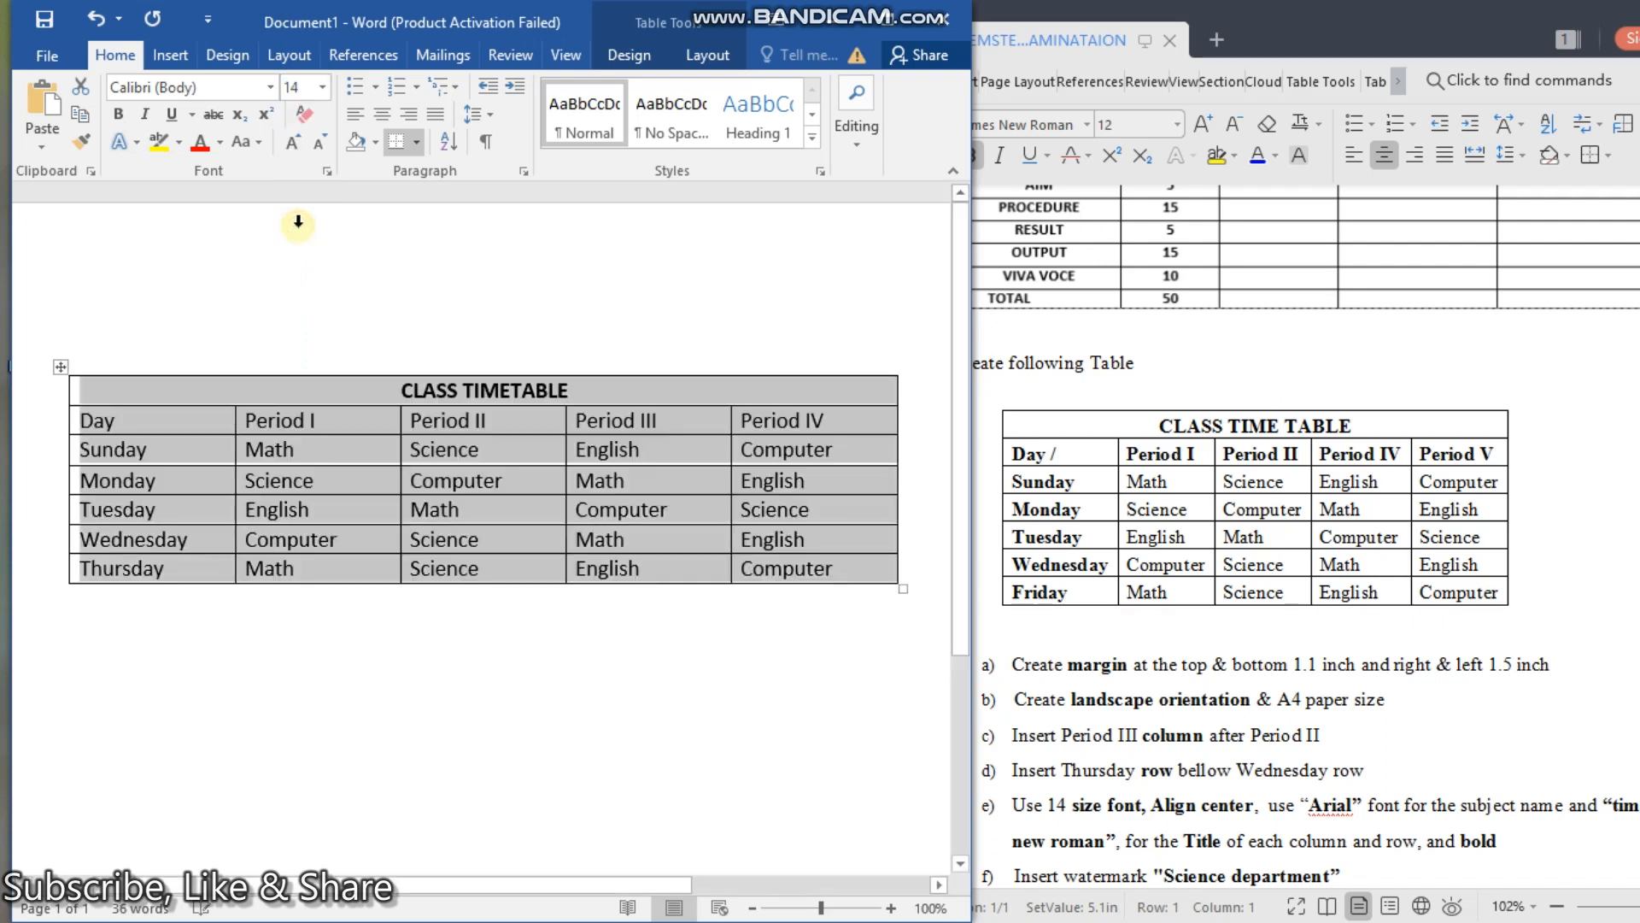
{"action": "left_click", "coordinate": [416, 723]}
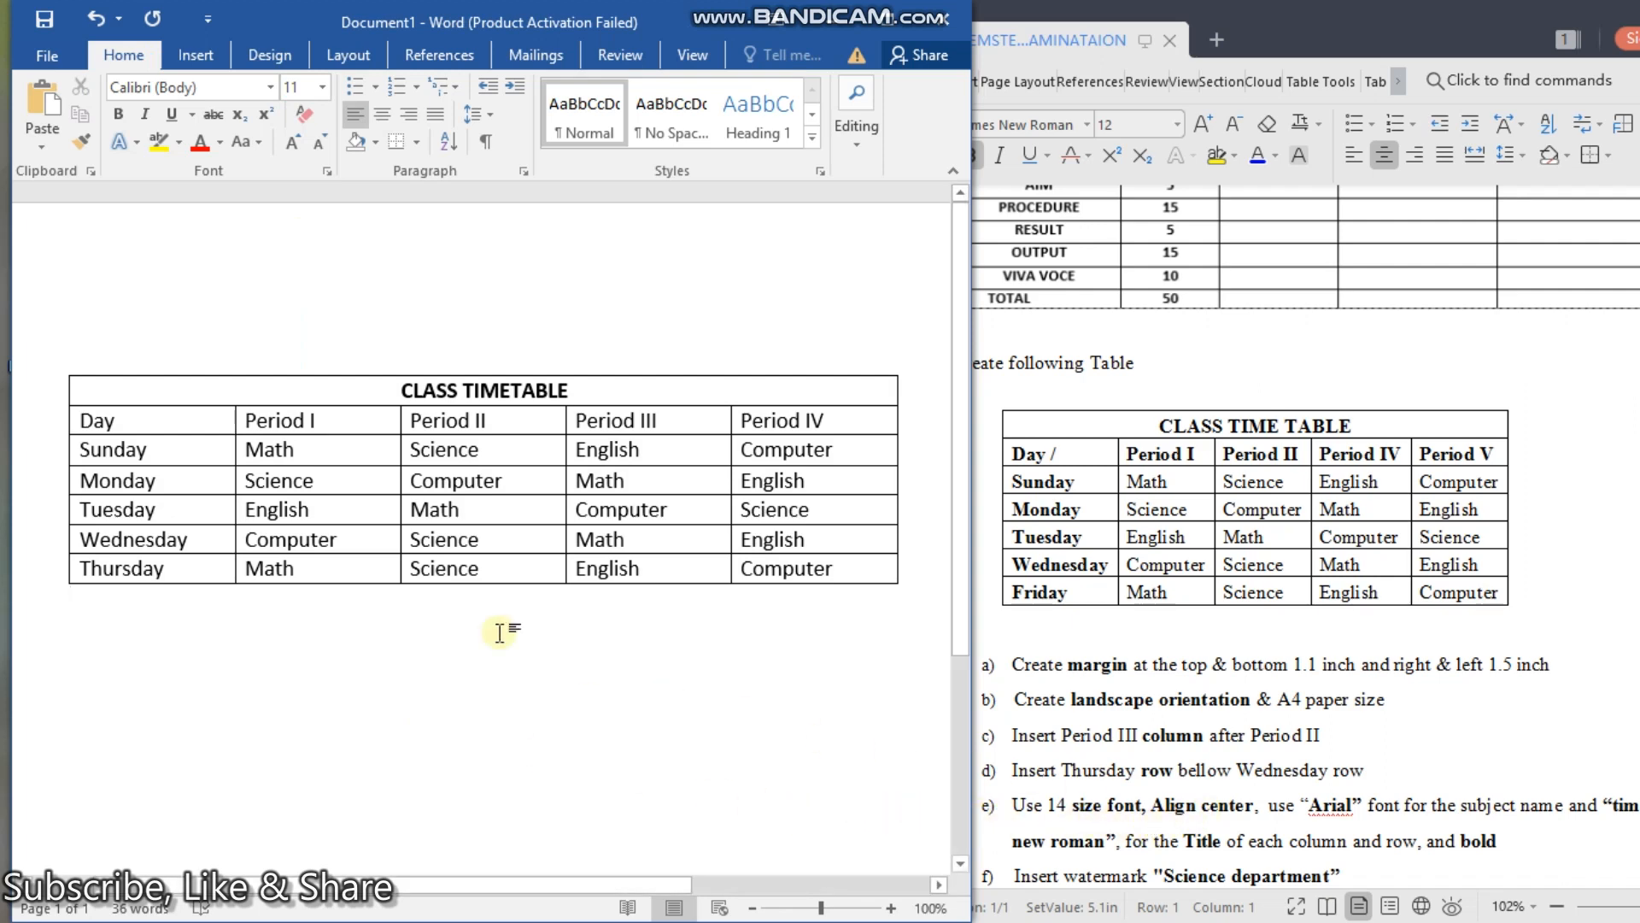
Step: Center-align the text in every cell of the class timetable
{"action": "left_click", "coordinate": [353, 350]}
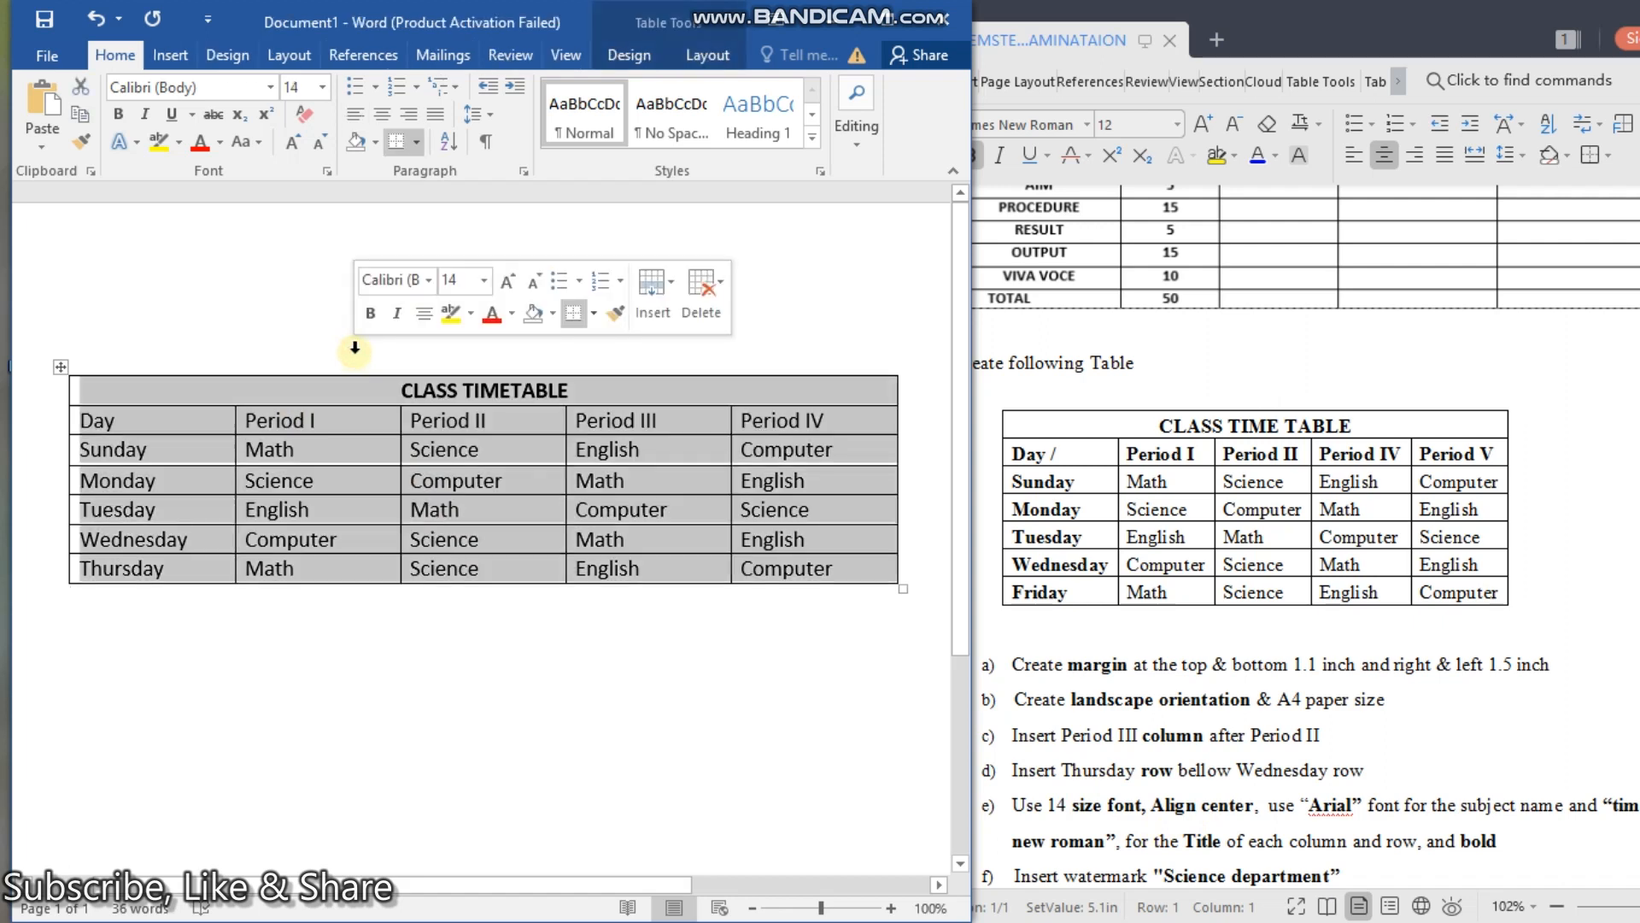
{"action": "left_click", "coordinate": [386, 114]}
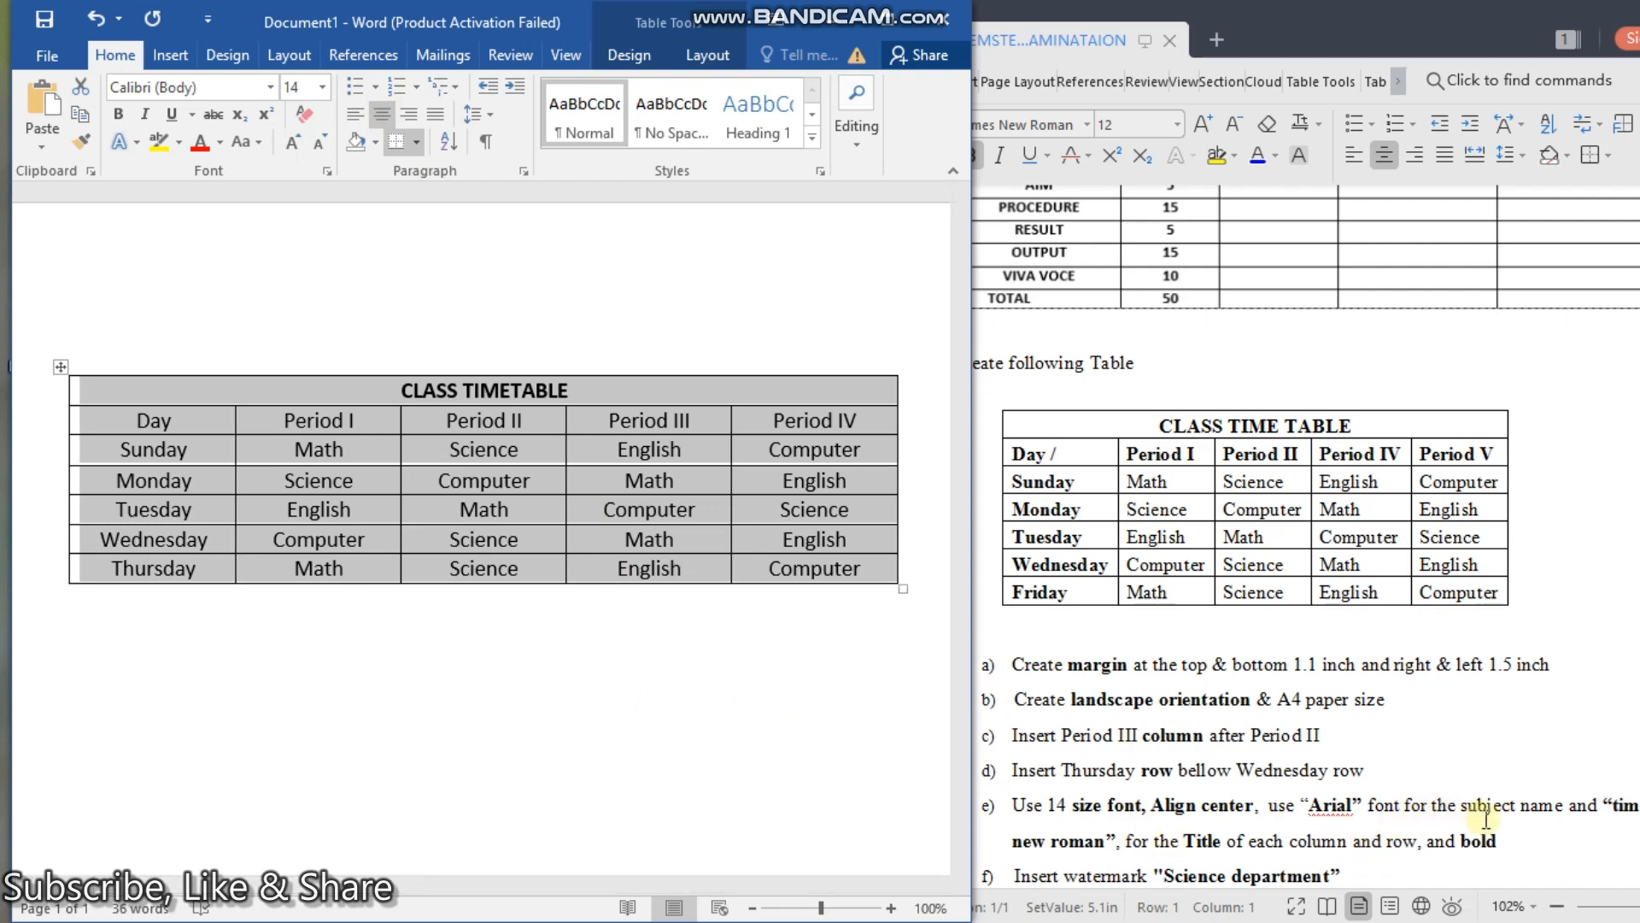
{"action": "left_click", "coordinate": [861, 809]}
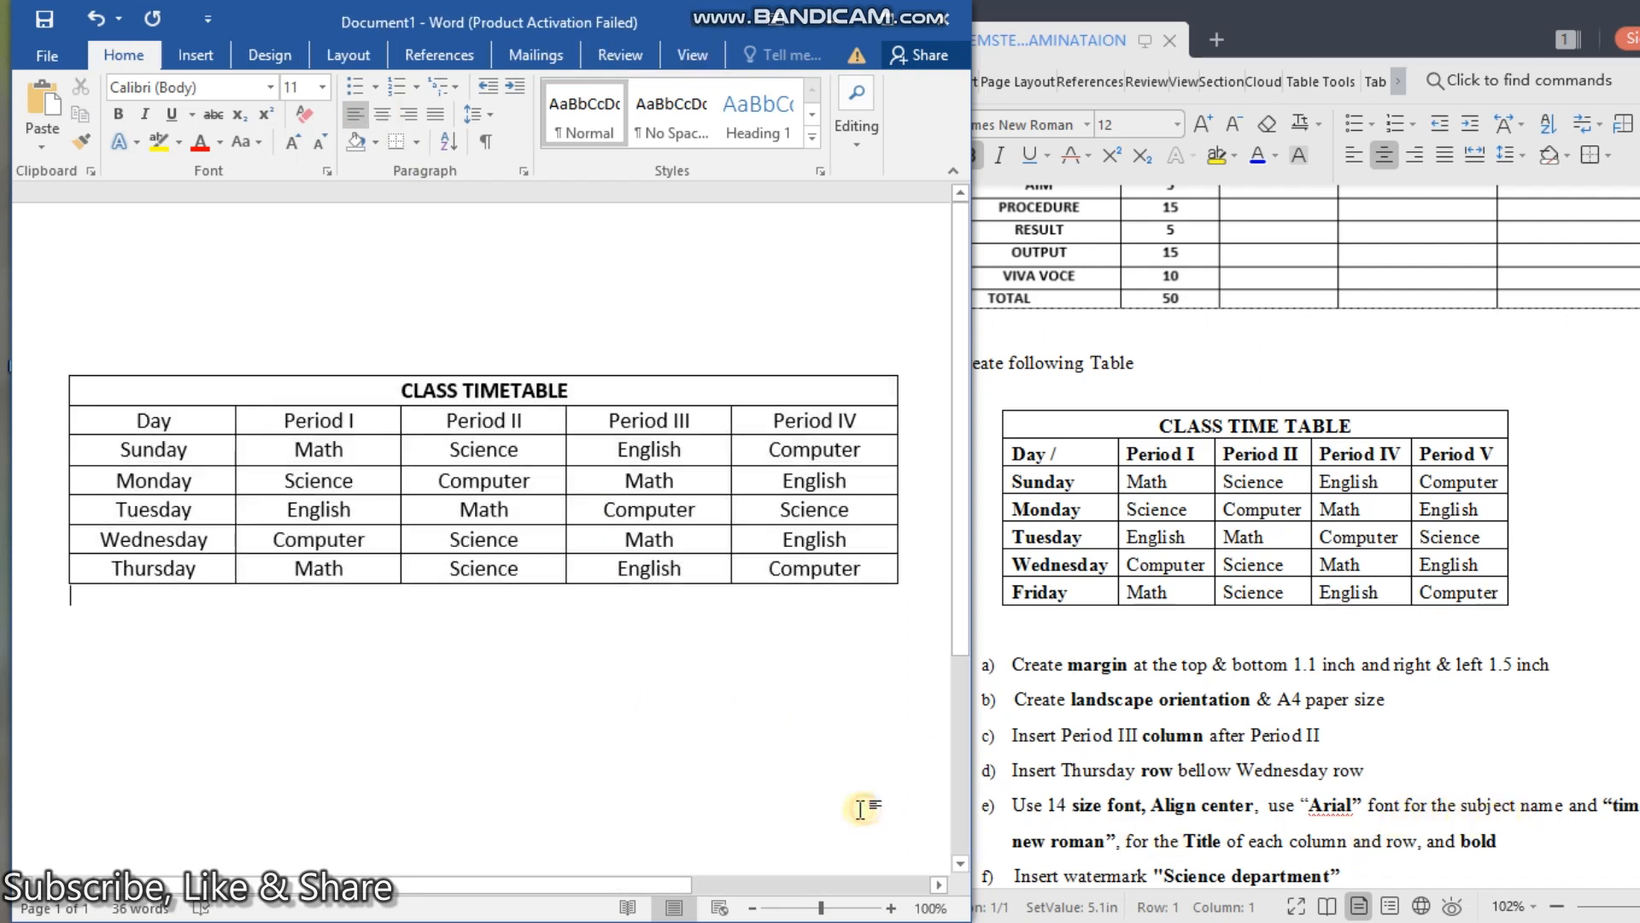
Step: Change the font of all subject names, from Sunday to Thursday under Period I to Period IV, to Arial
{"action": "left_click_drag", "start_coordinate": [280, 446], "coordinate": [790, 555]}
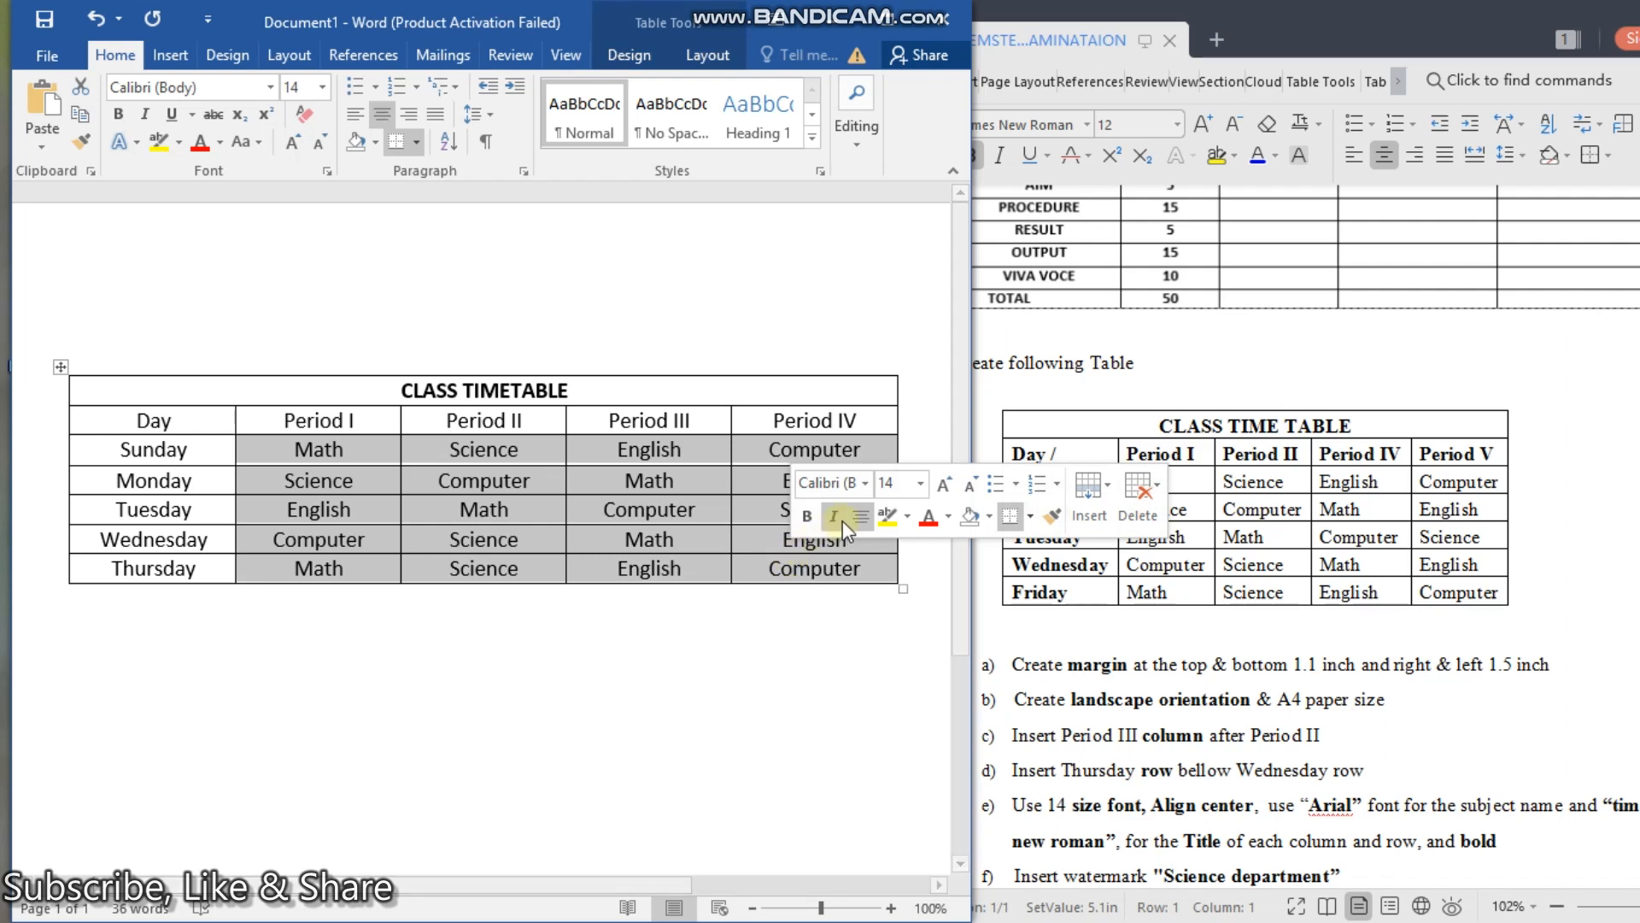
{"action": "left_click", "coordinate": [864, 483]}
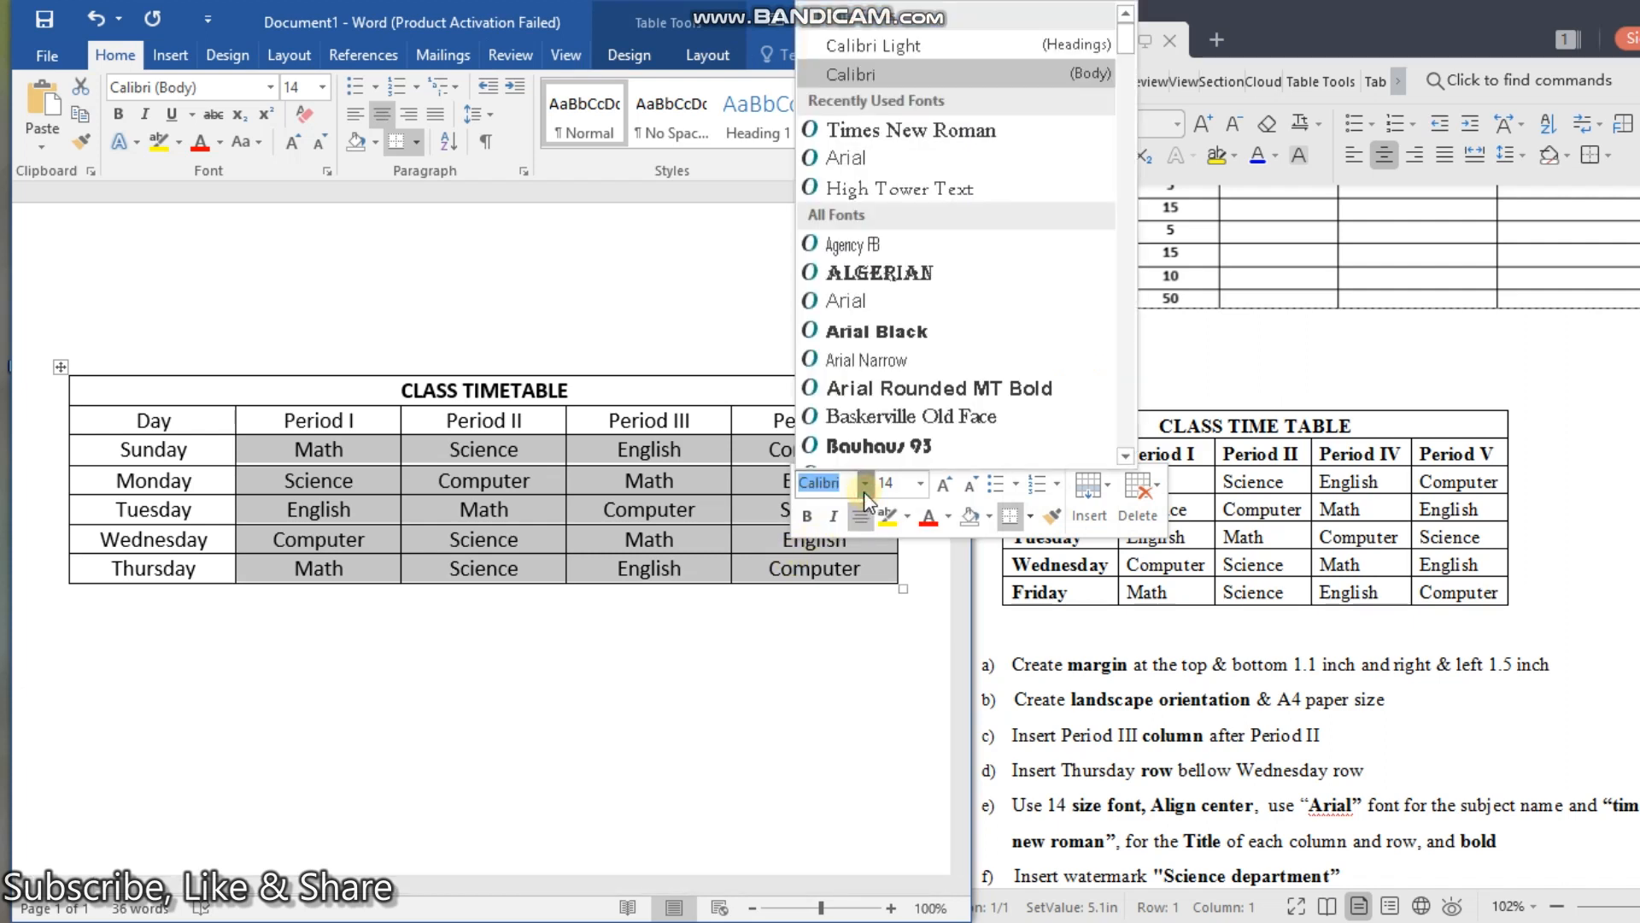
{"action": "left_click", "coordinate": [939, 157]}
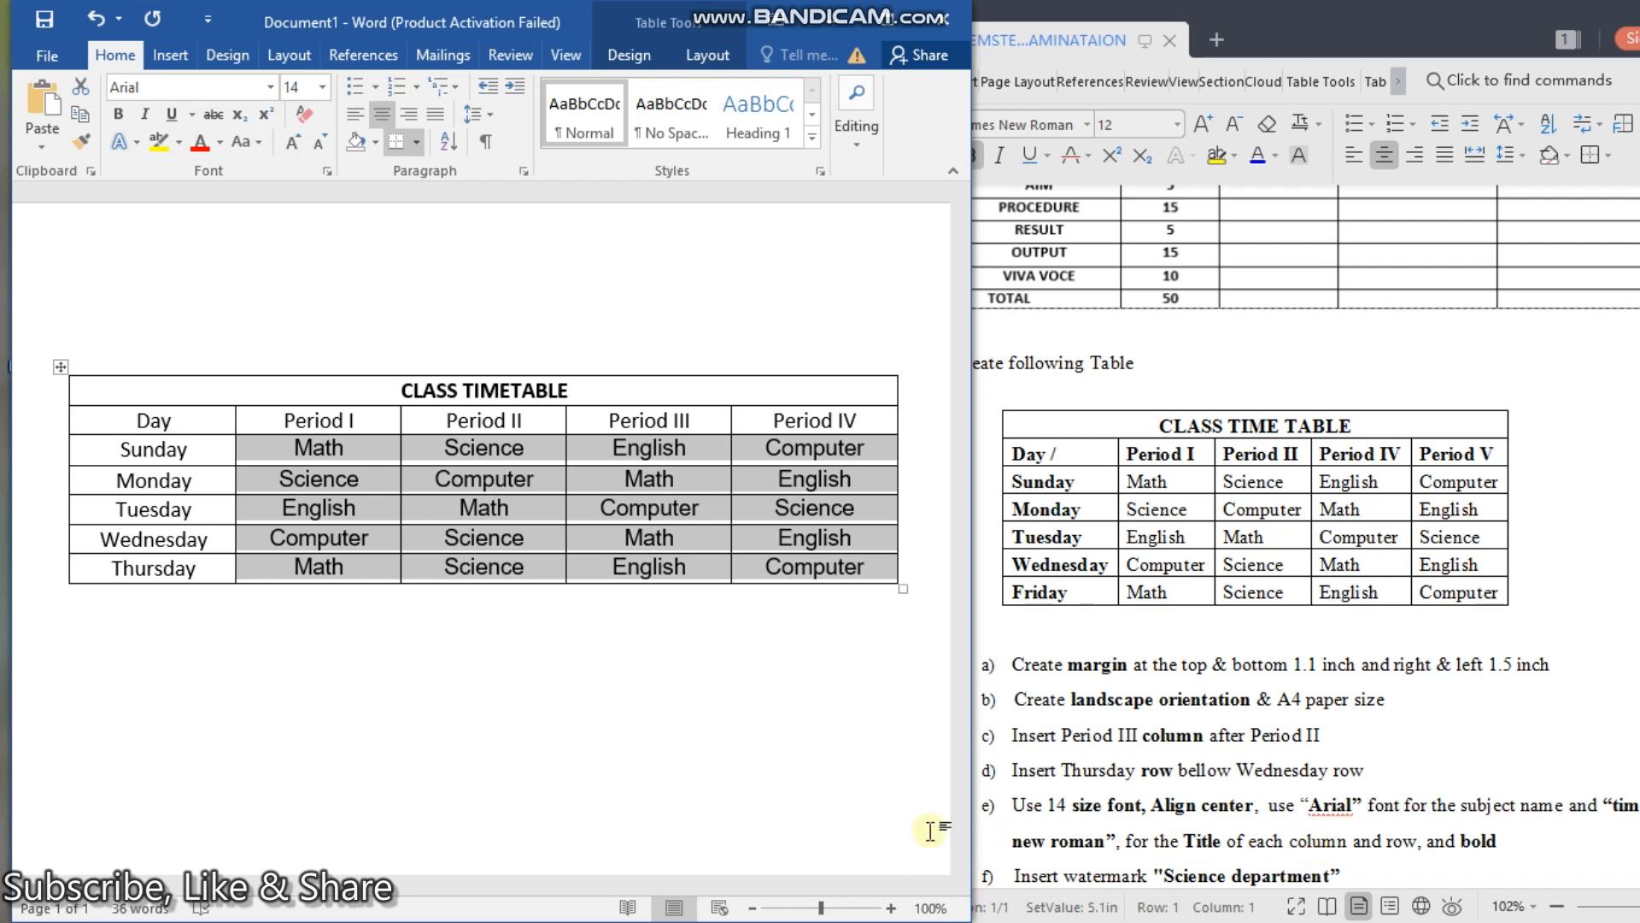
{"action": "left_click", "coordinate": [516, 707]}
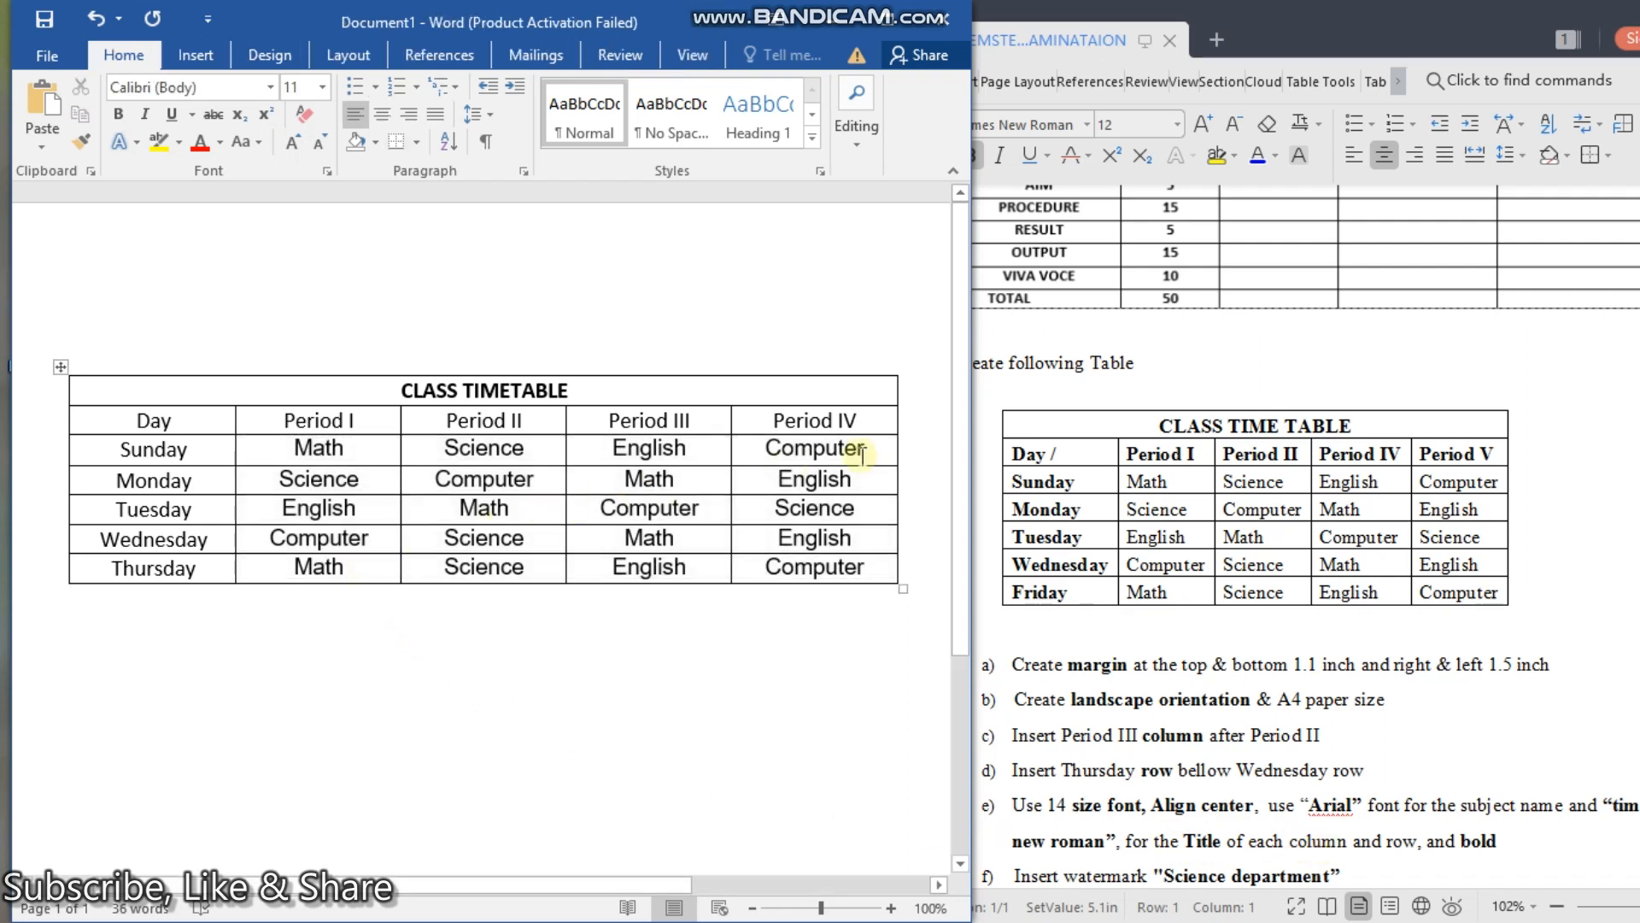
Step: Apply the Times New Roman font to the CLASS TIMETABLE title row and the Day and Period heading row
{"action": "left_click_drag", "start_coordinate": [875, 420], "coordinate": [874, 419]}
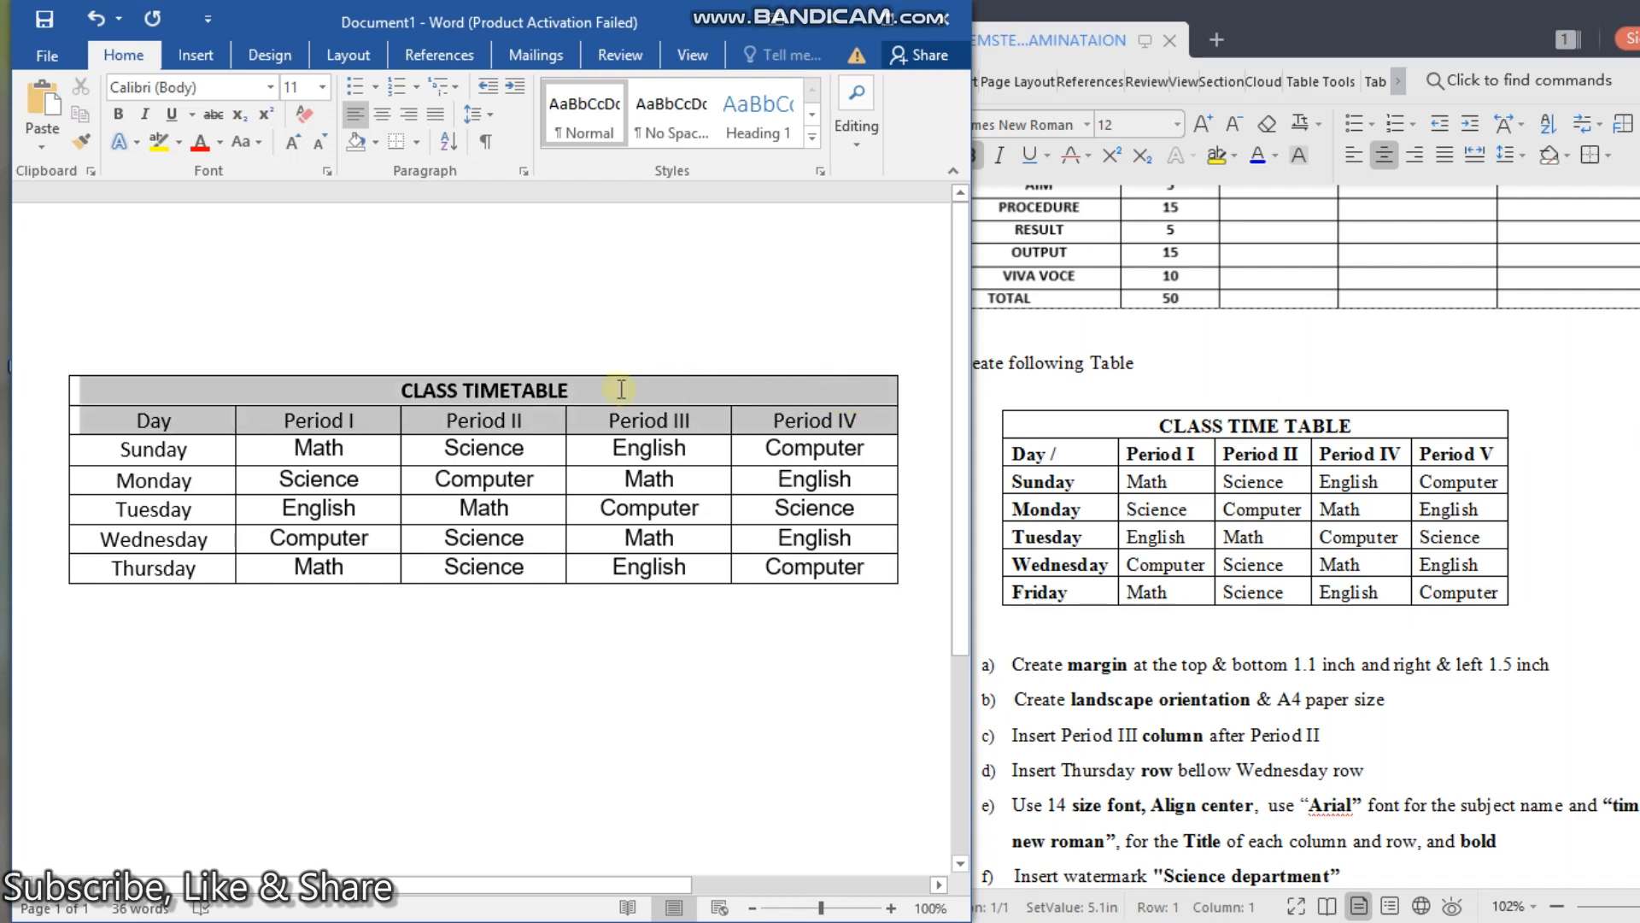
{"action": "left_click_drag", "start_coordinate": [621, 389], "coordinate": [381, 389]}
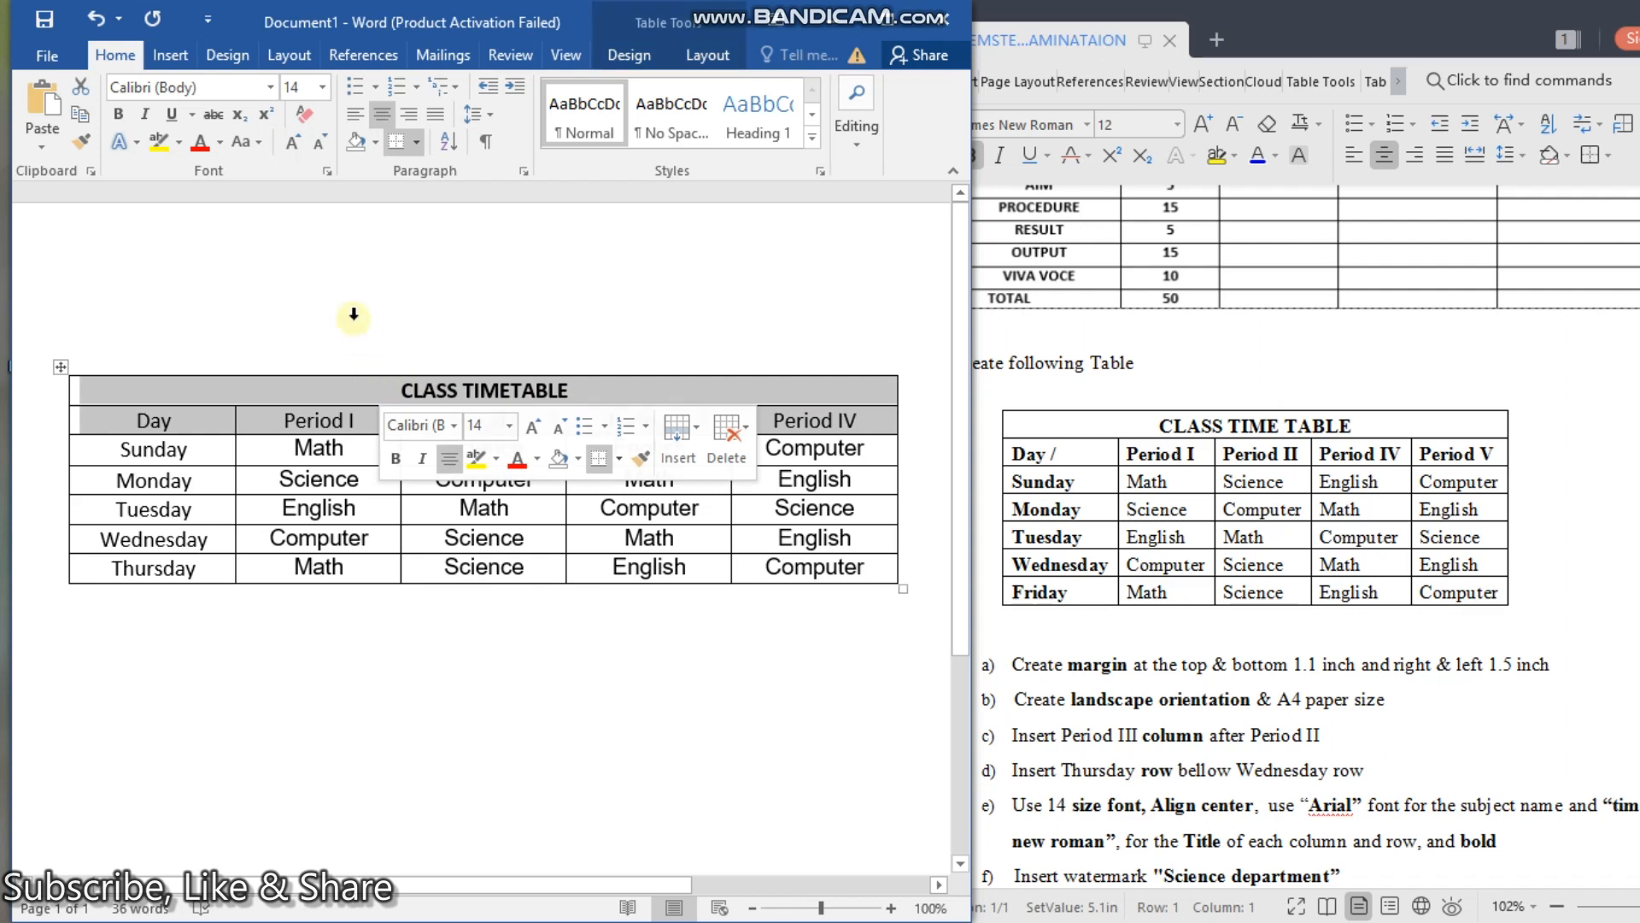
{"action": "left_click", "coordinate": [269, 87]}
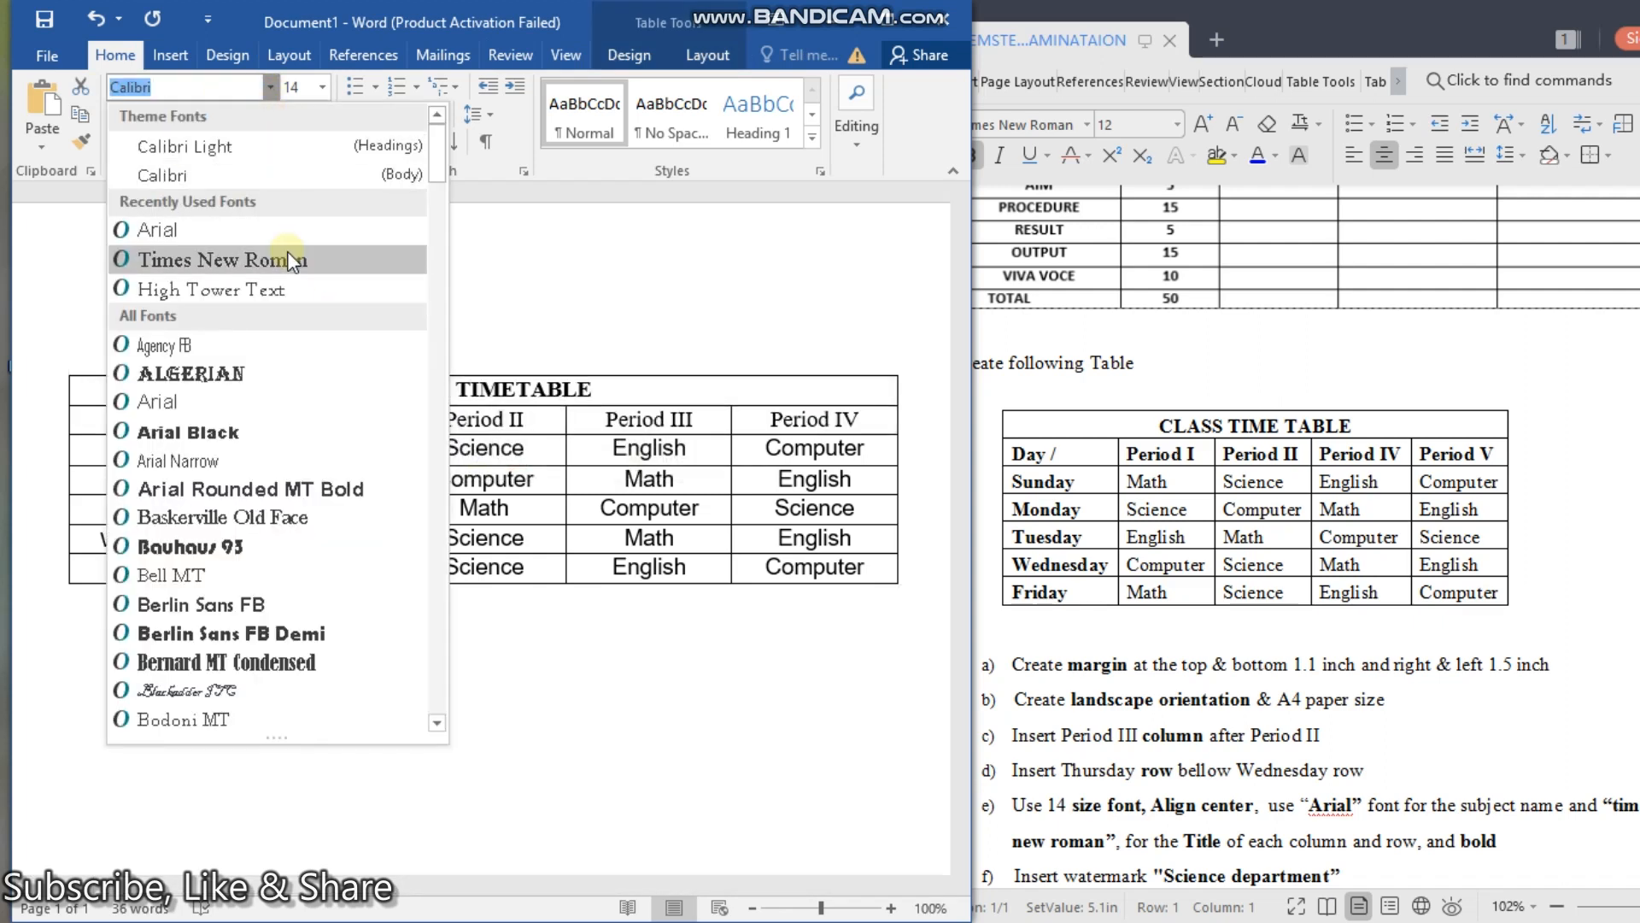
{"action": "left_click", "coordinate": [288, 256]}
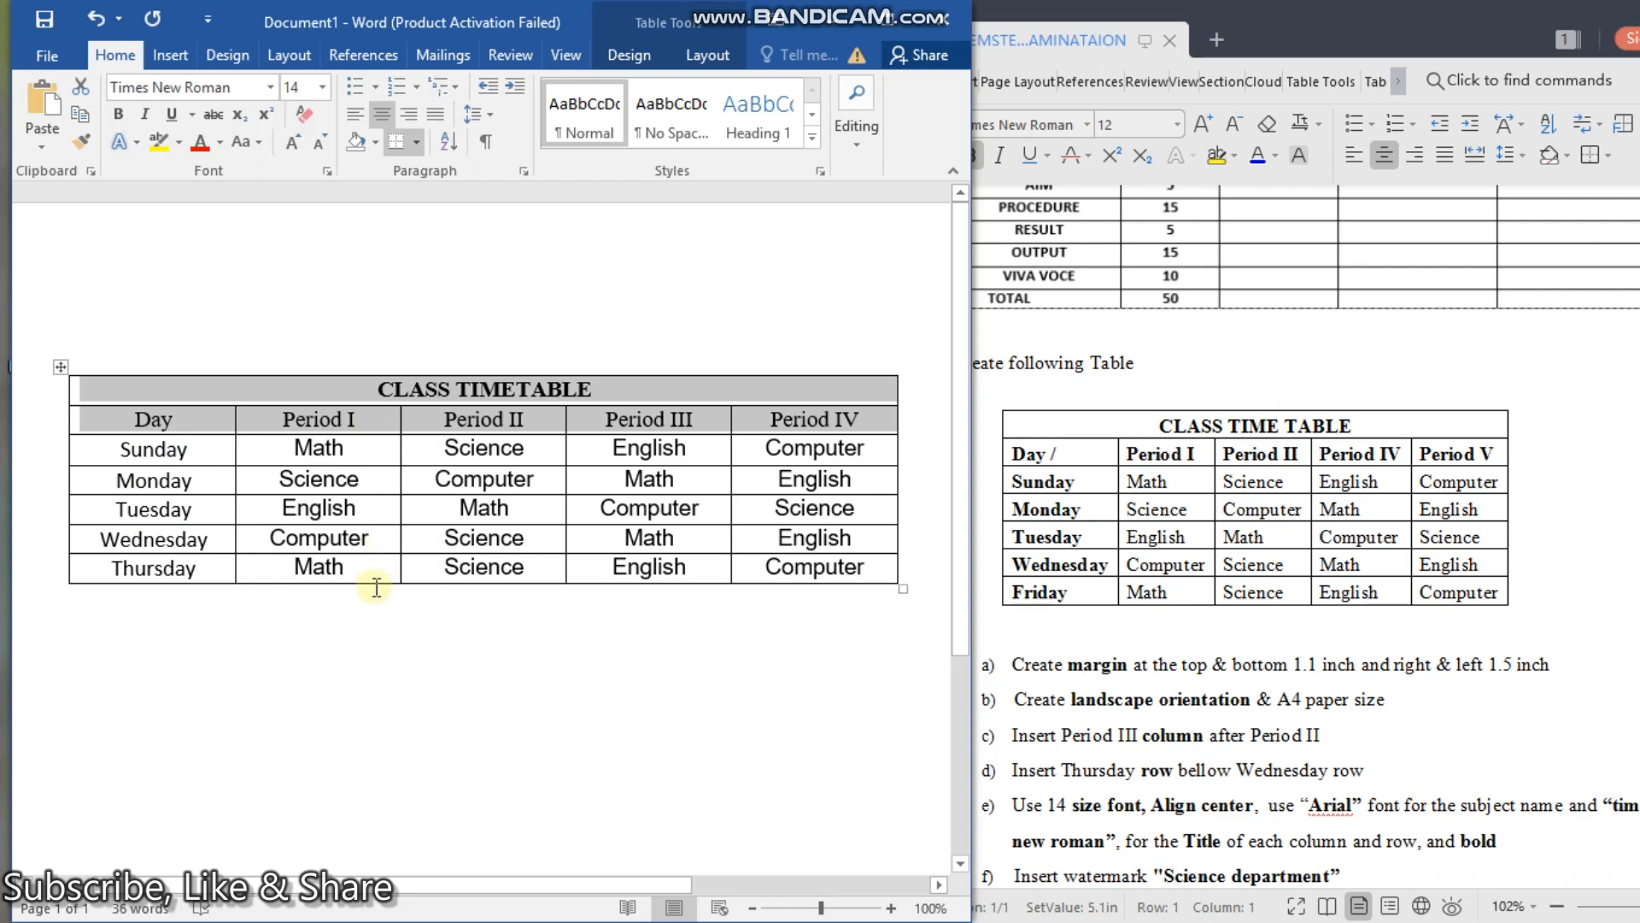
{"action": "left_click", "coordinate": [372, 663]}
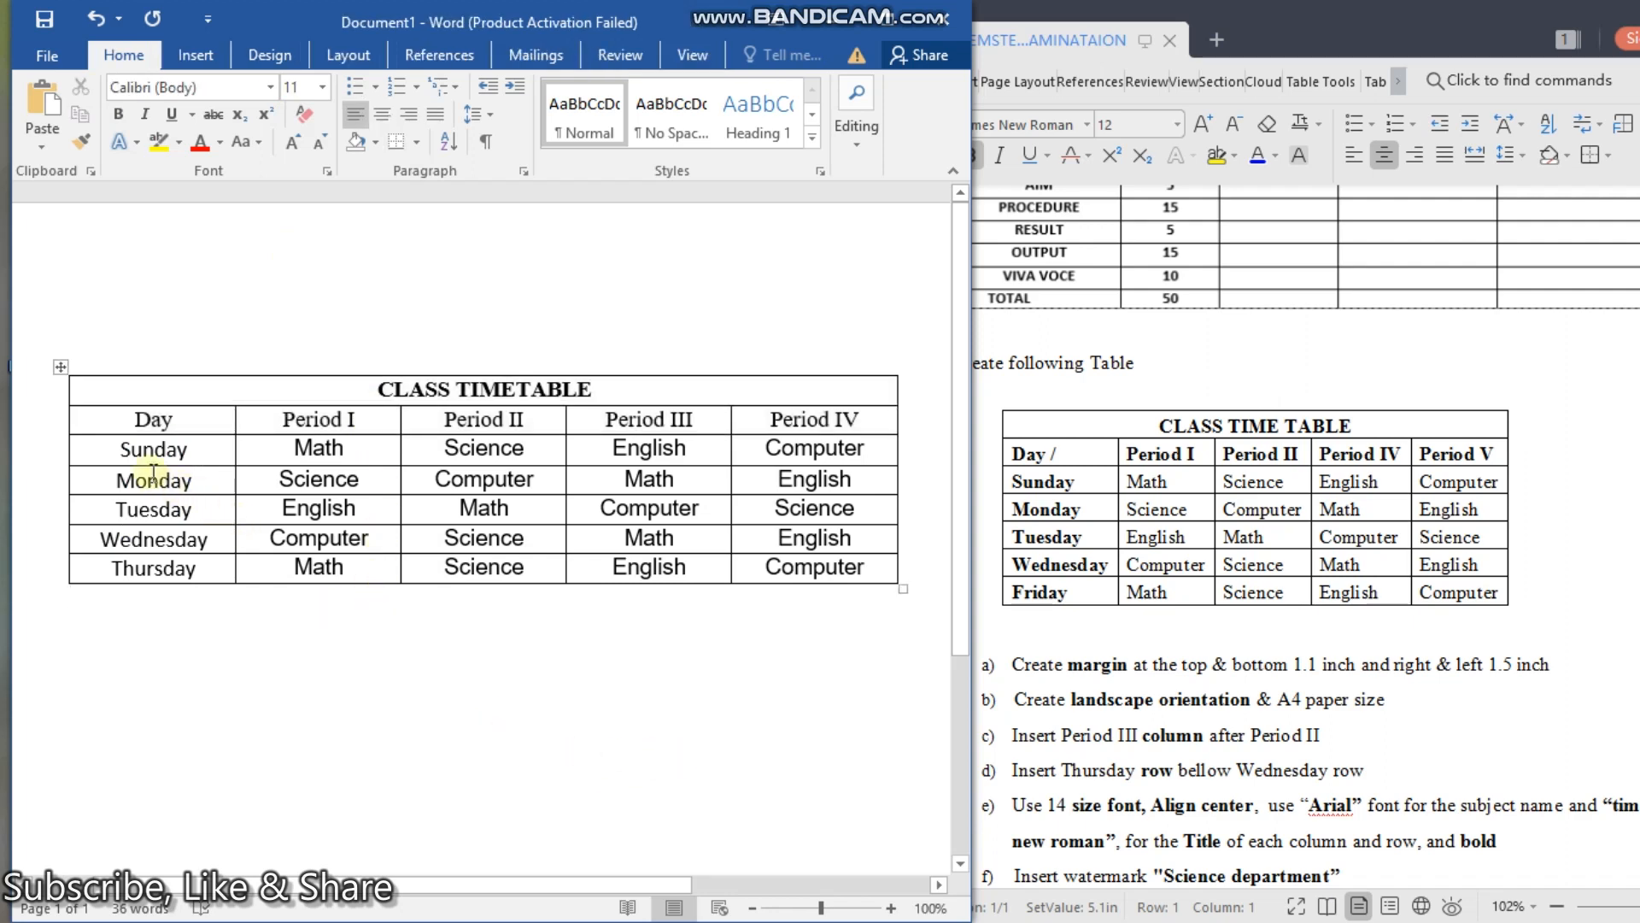
Step: Change the font of the day names from Sunday to Thursday to Times New Roman
{"action": "mouse_move", "coordinate": [100, 446]}
{"action": "left_mouse_down"}
{"action": "mouse_move", "coordinate": [161, 444]}
{"action": "mouse_move", "coordinate": [216, 510]}
{"action": "mouse_move", "coordinate": [219, 565]}
{"action": "left_mouse_up"}
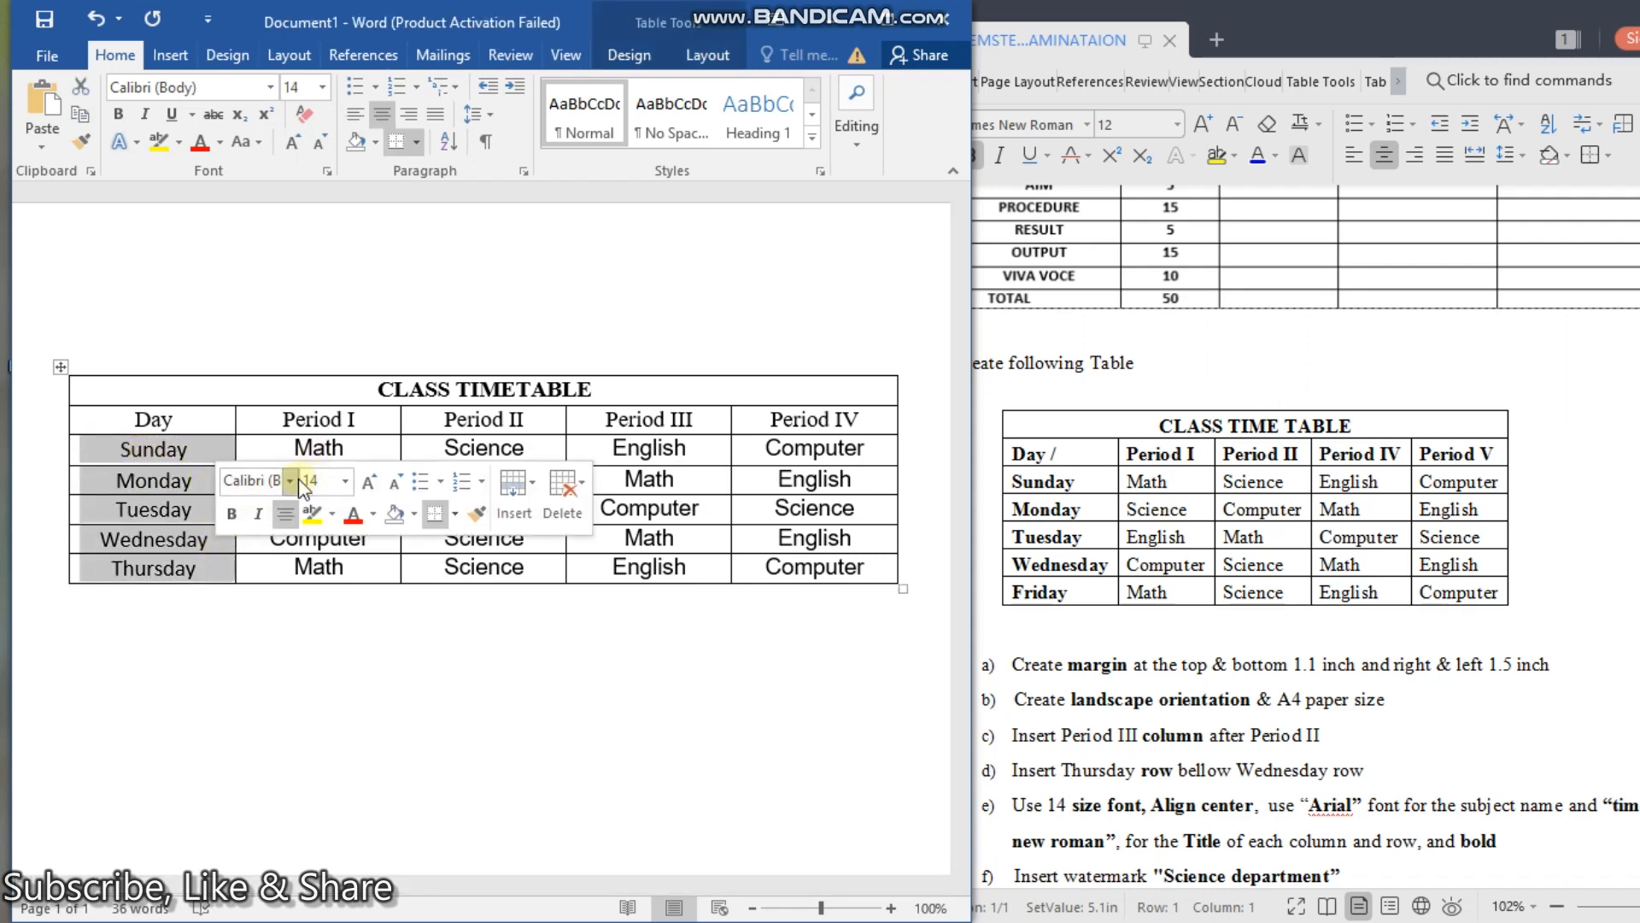
{"action": "left_click", "coordinate": [290, 480]}
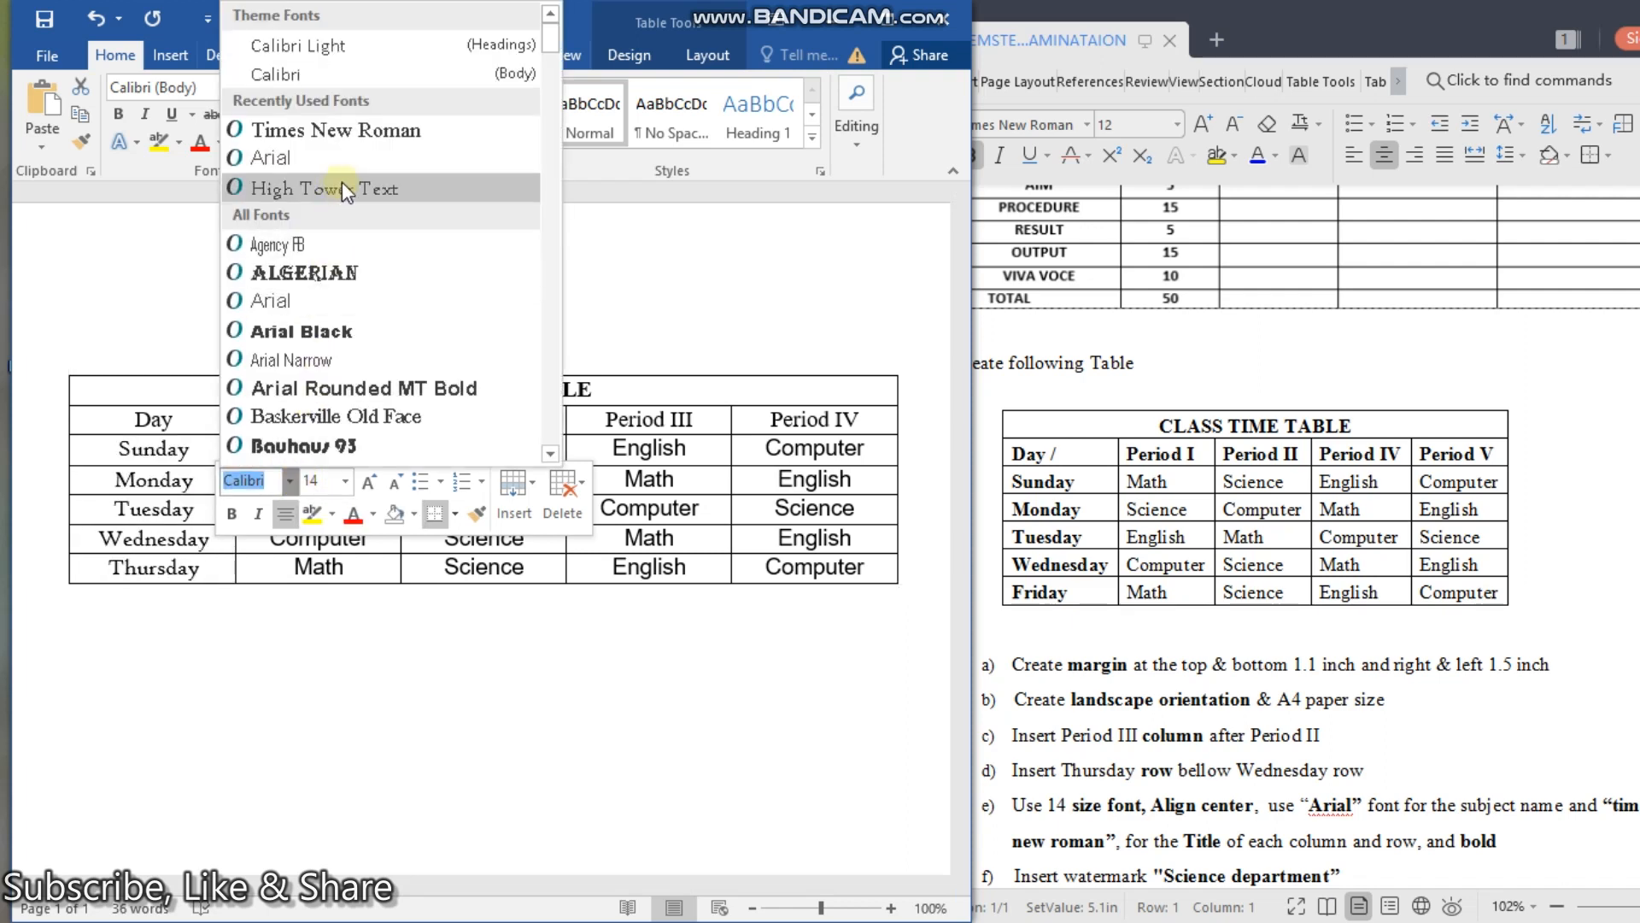
{"action": "left_click", "coordinate": [378, 133]}
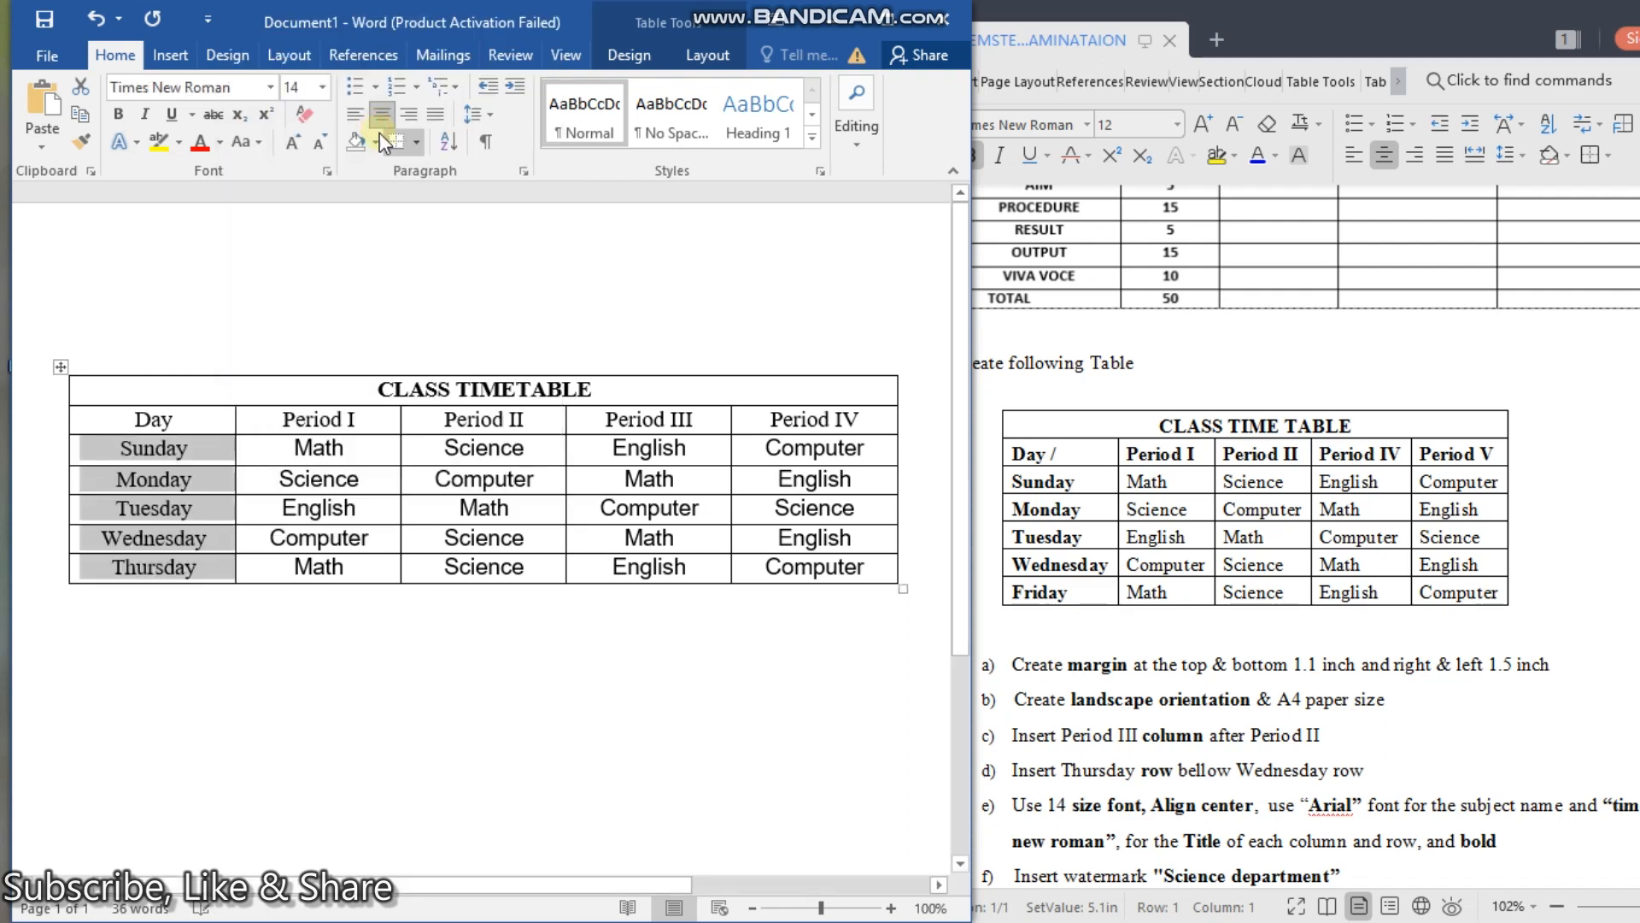
Step: Bold the Day column from its heading down to Thursday and the Period I to Period IV headings
{"action": "left_click", "coordinate": [343, 780]}
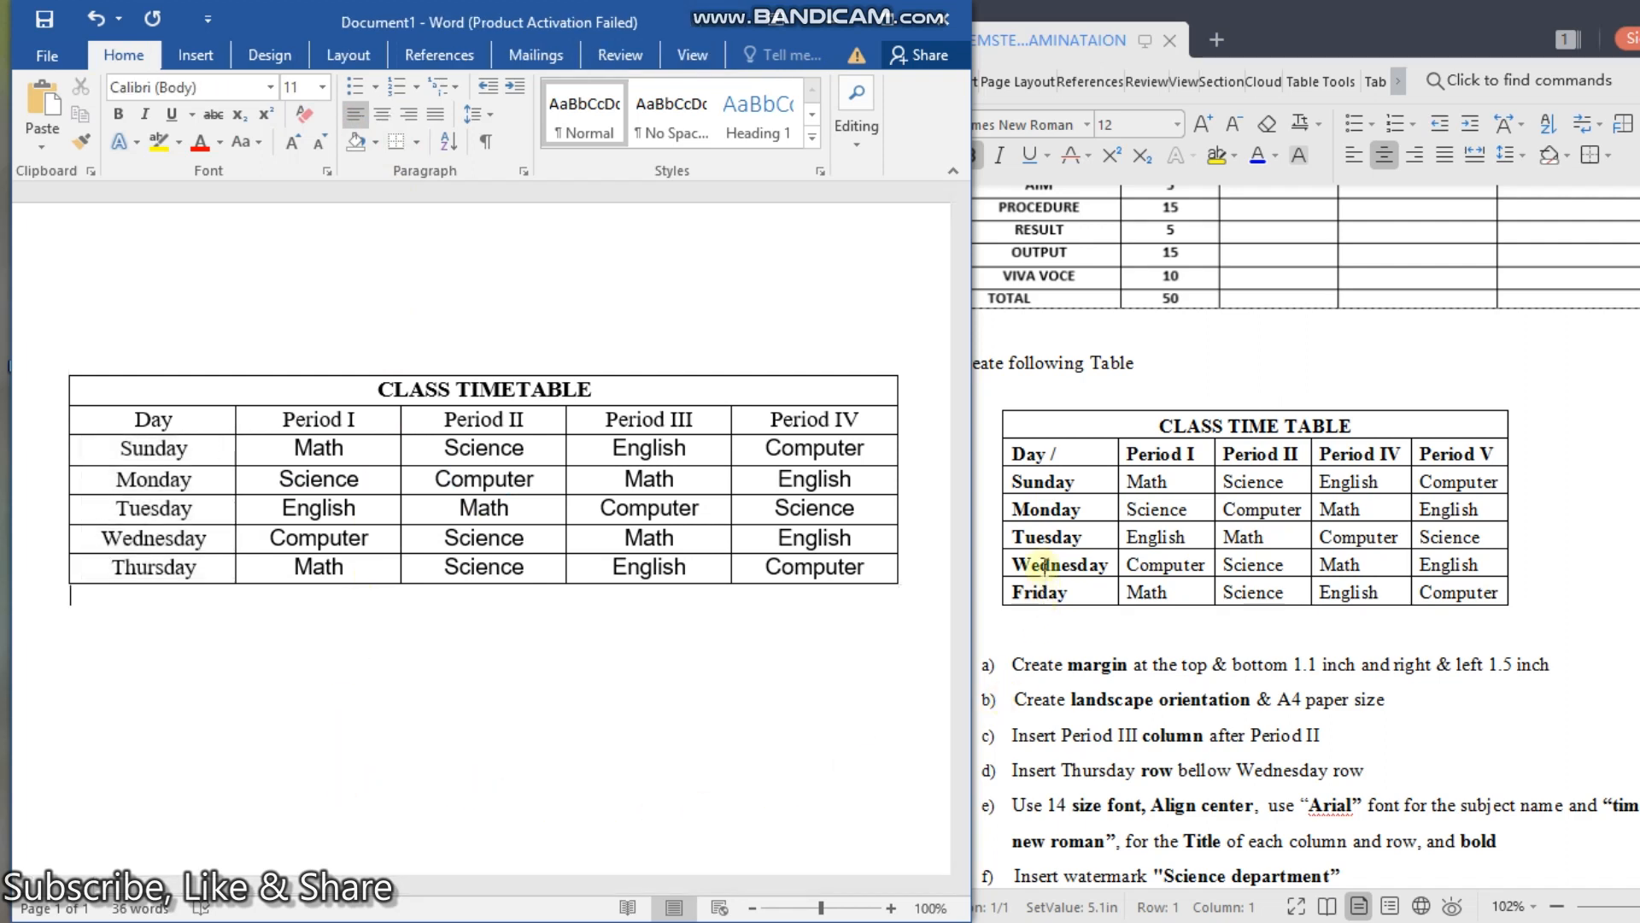
{"action": "left_click", "coordinate": [183, 698]}
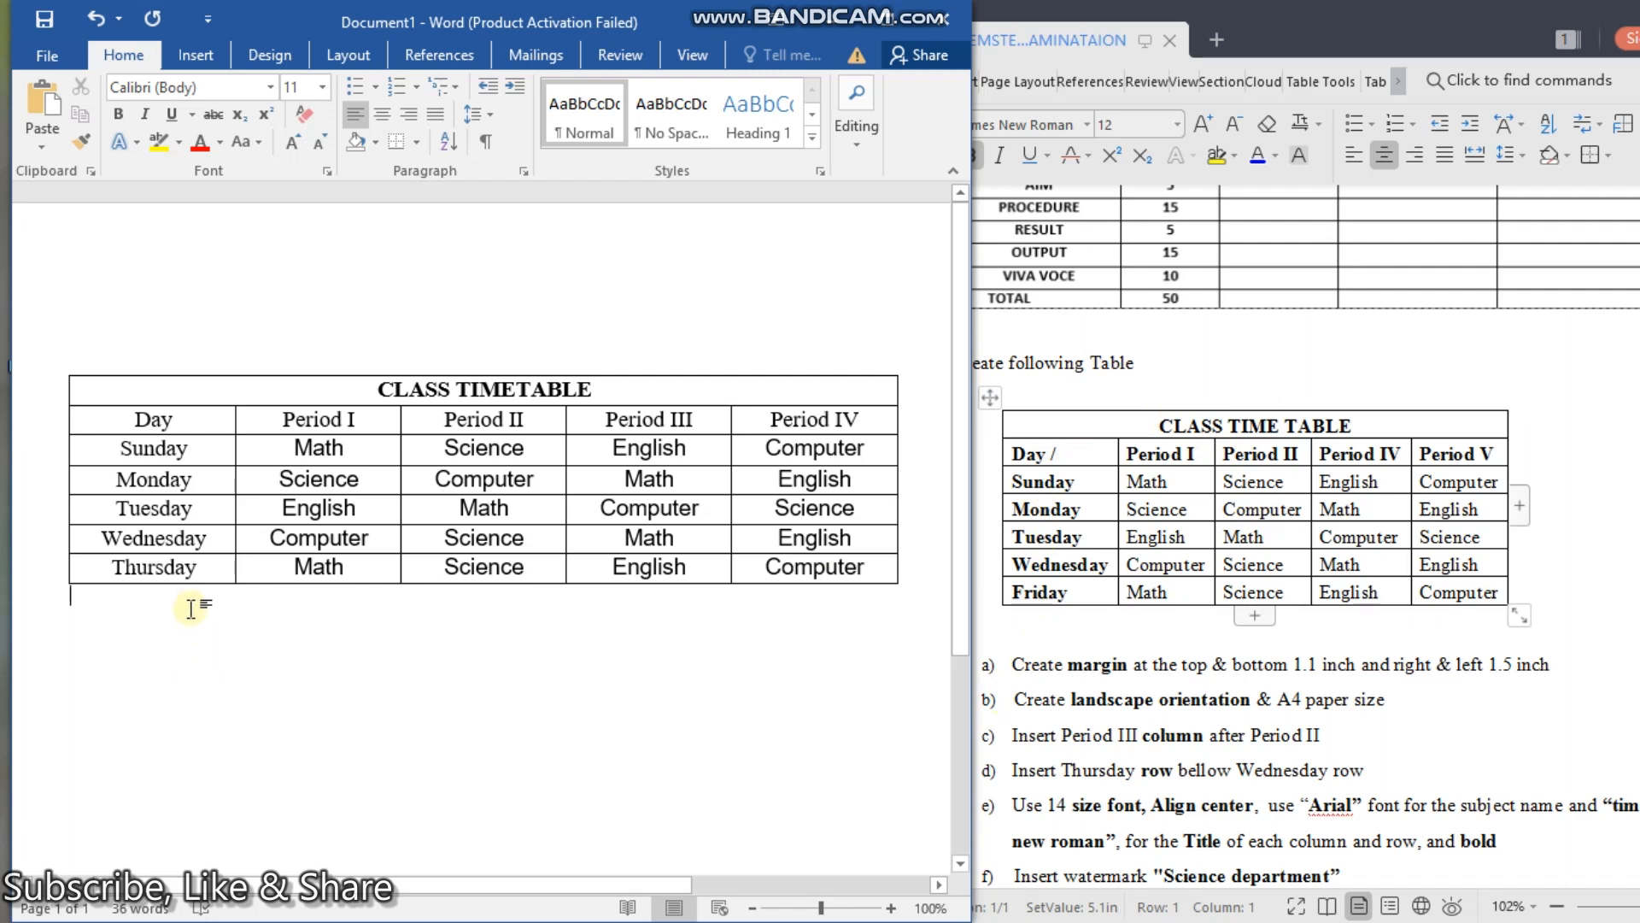
{"action": "left_click_drag", "start_coordinate": [183, 567], "coordinate": [189, 423]}
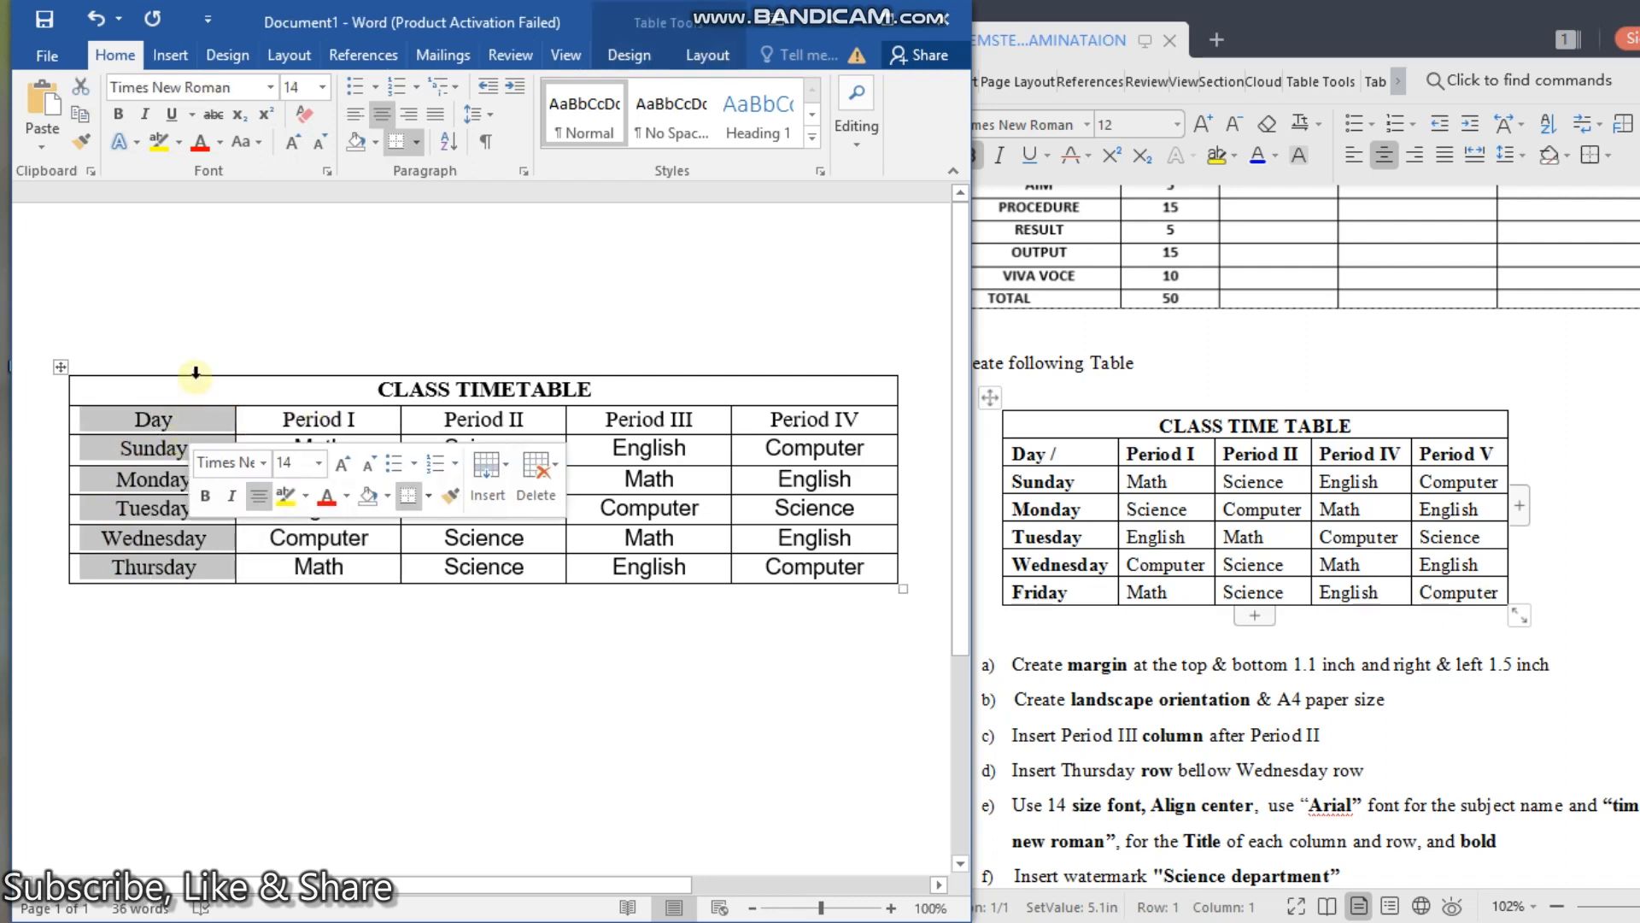
{"action": "left_click", "coordinate": [116, 113]}
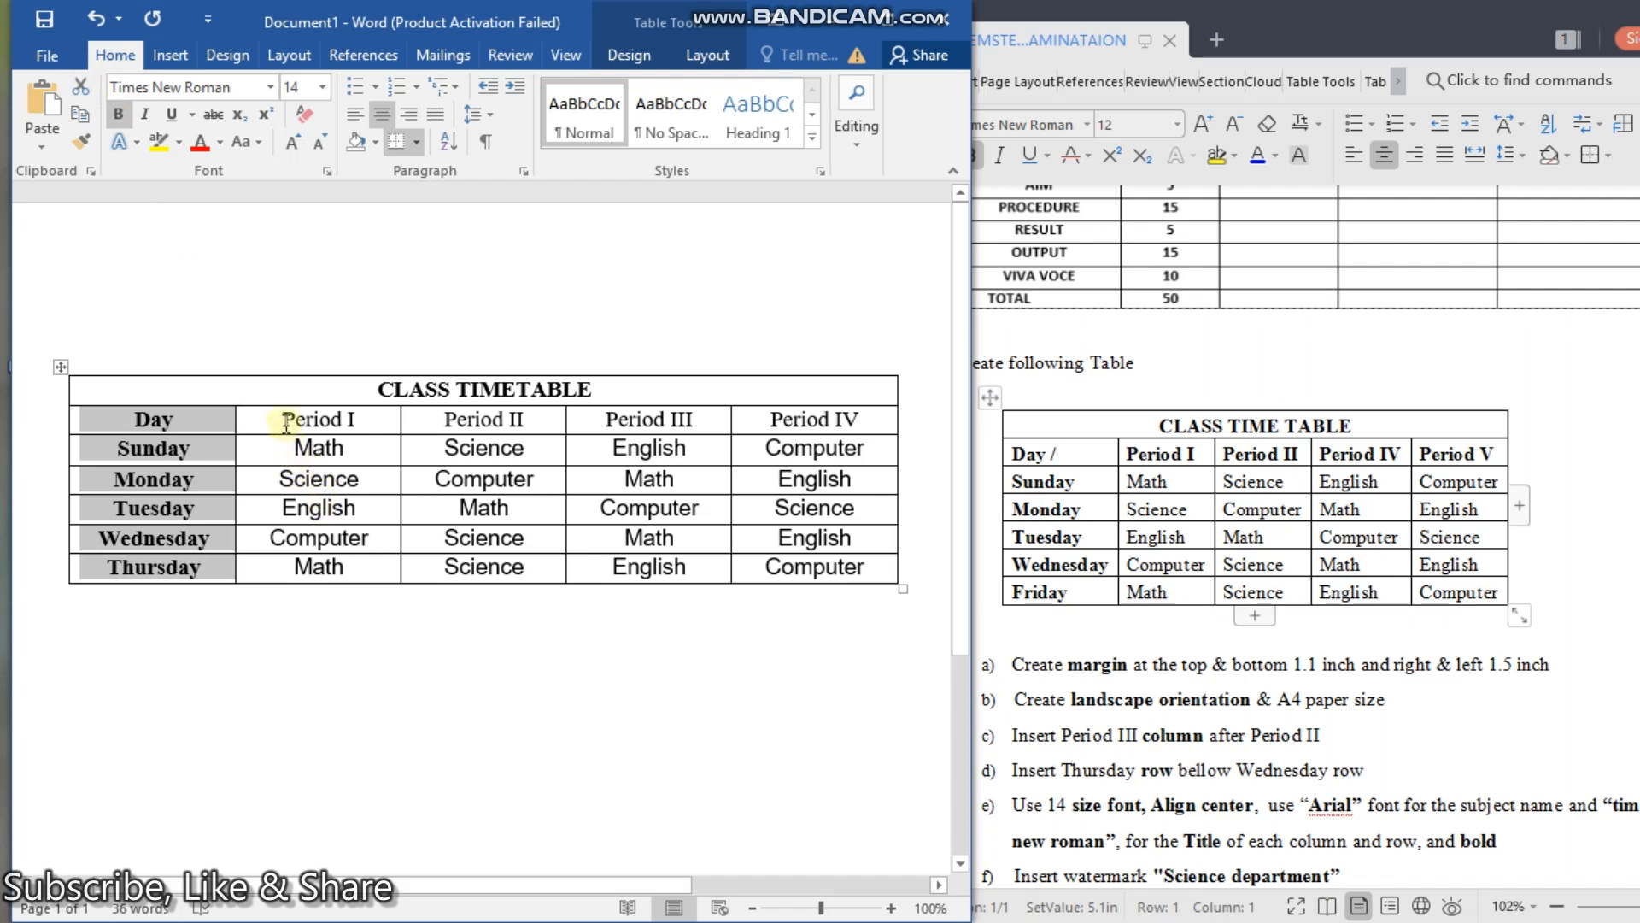
{"action": "left_click_drag", "start_coordinate": [270, 412], "coordinate": [735, 436]}
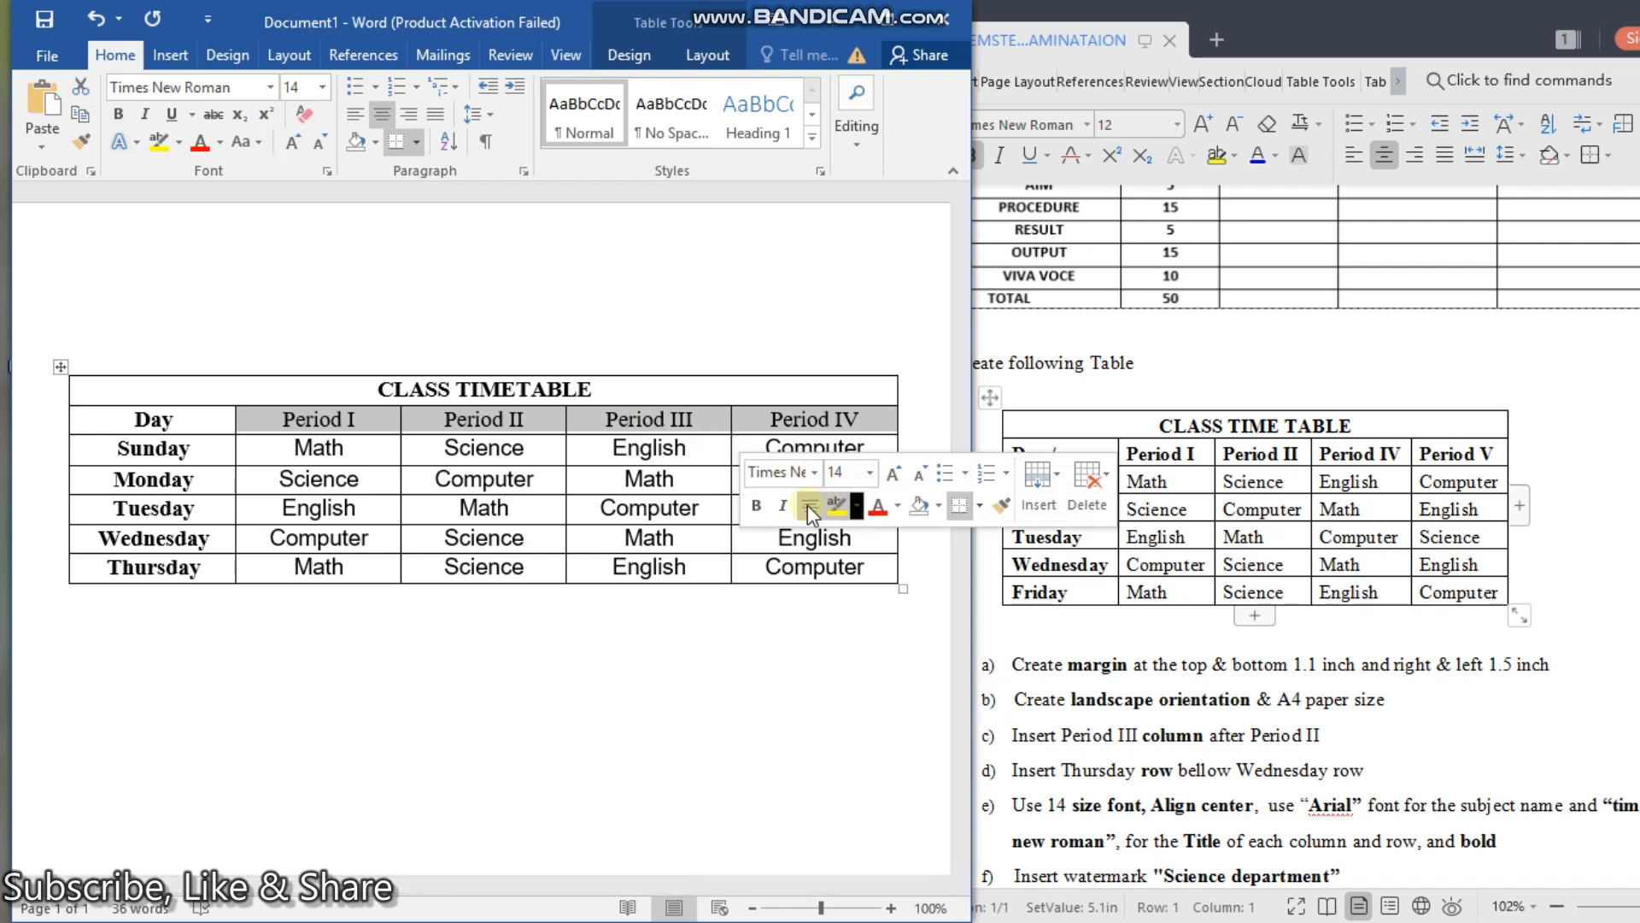
{"action": "left_click", "coordinate": [759, 505]}
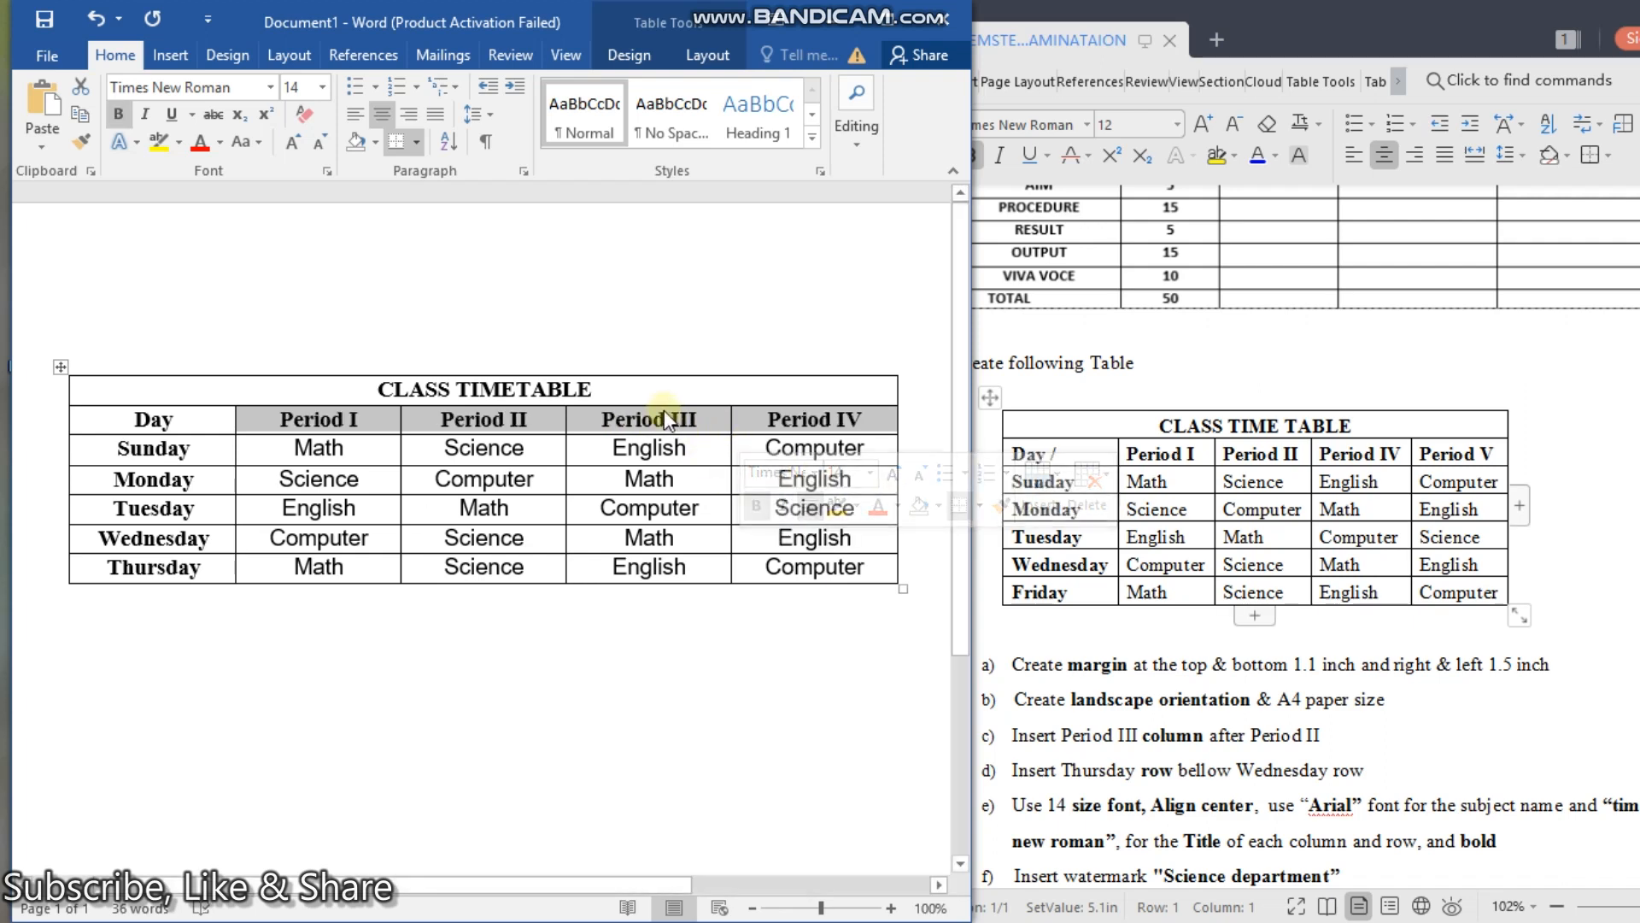
{"action": "left_click", "coordinate": [578, 745]}
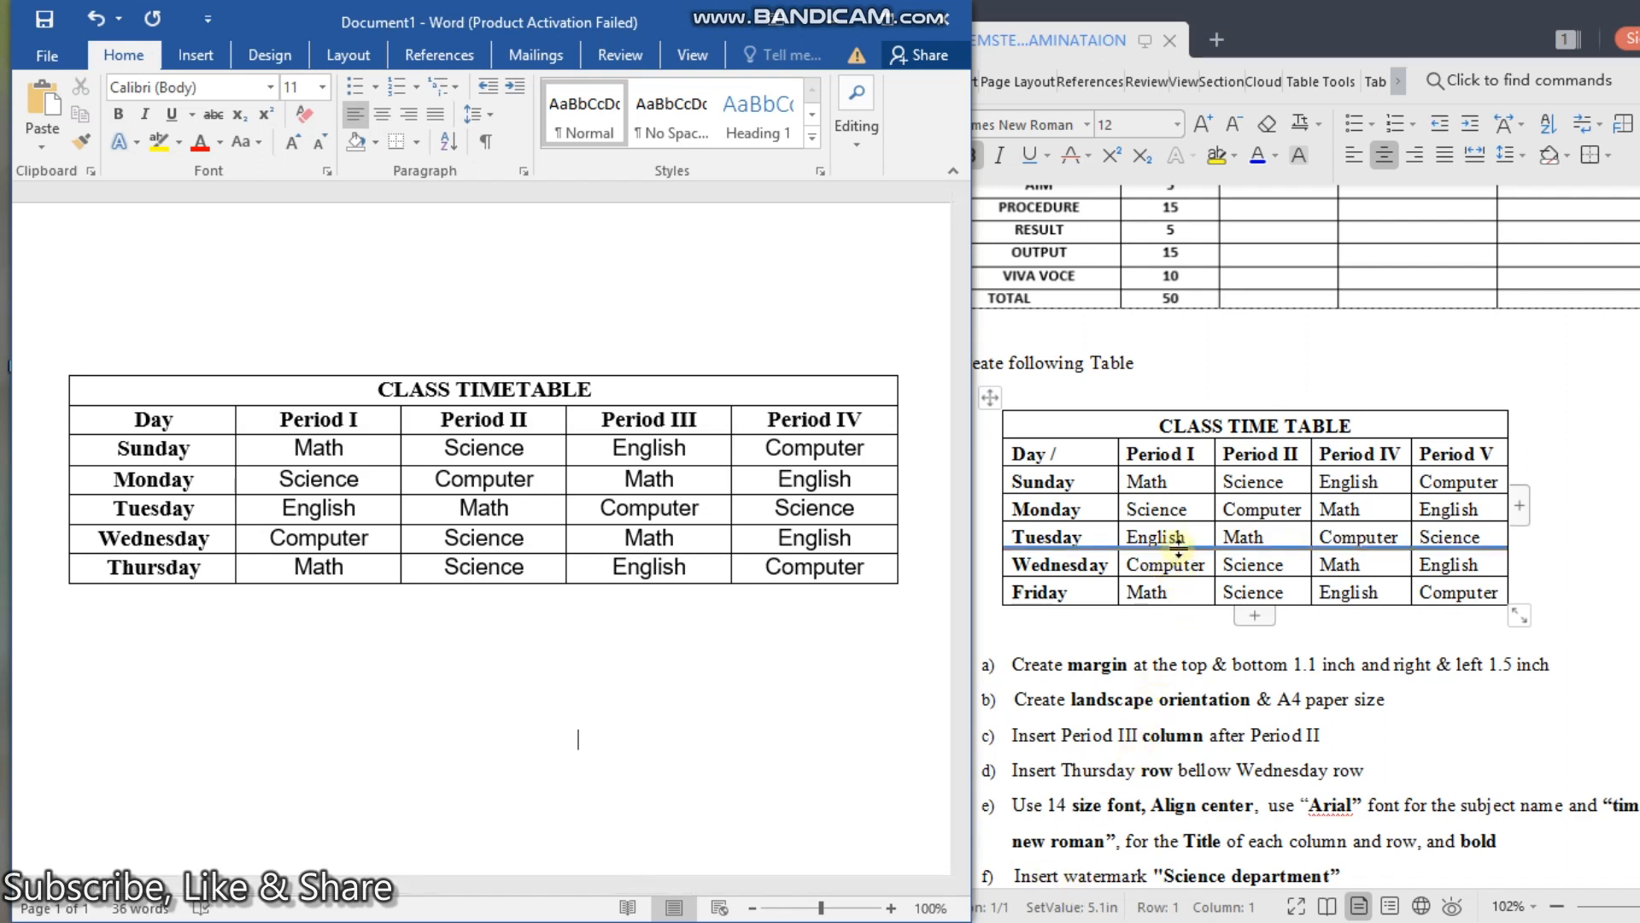
Step: Change the font of all subject names, from Sunday to Thursday under Period I to Period IV, to Times New Roman
{"action": "left_click", "coordinate": [1192, 511]}
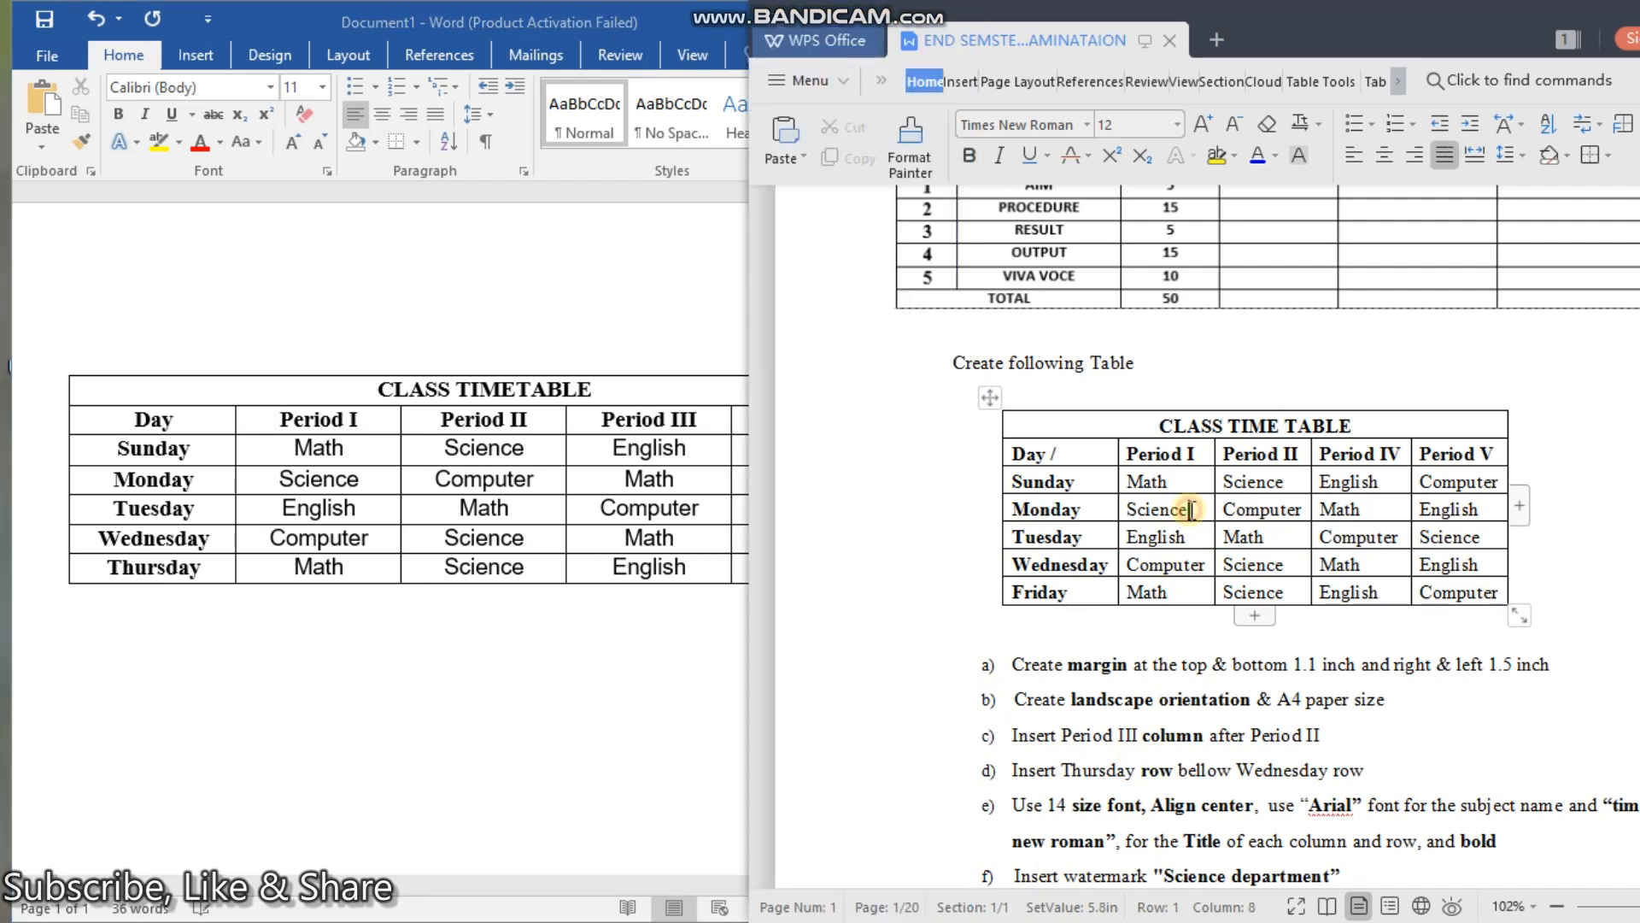
{"action": "left_click", "coordinate": [658, 679]}
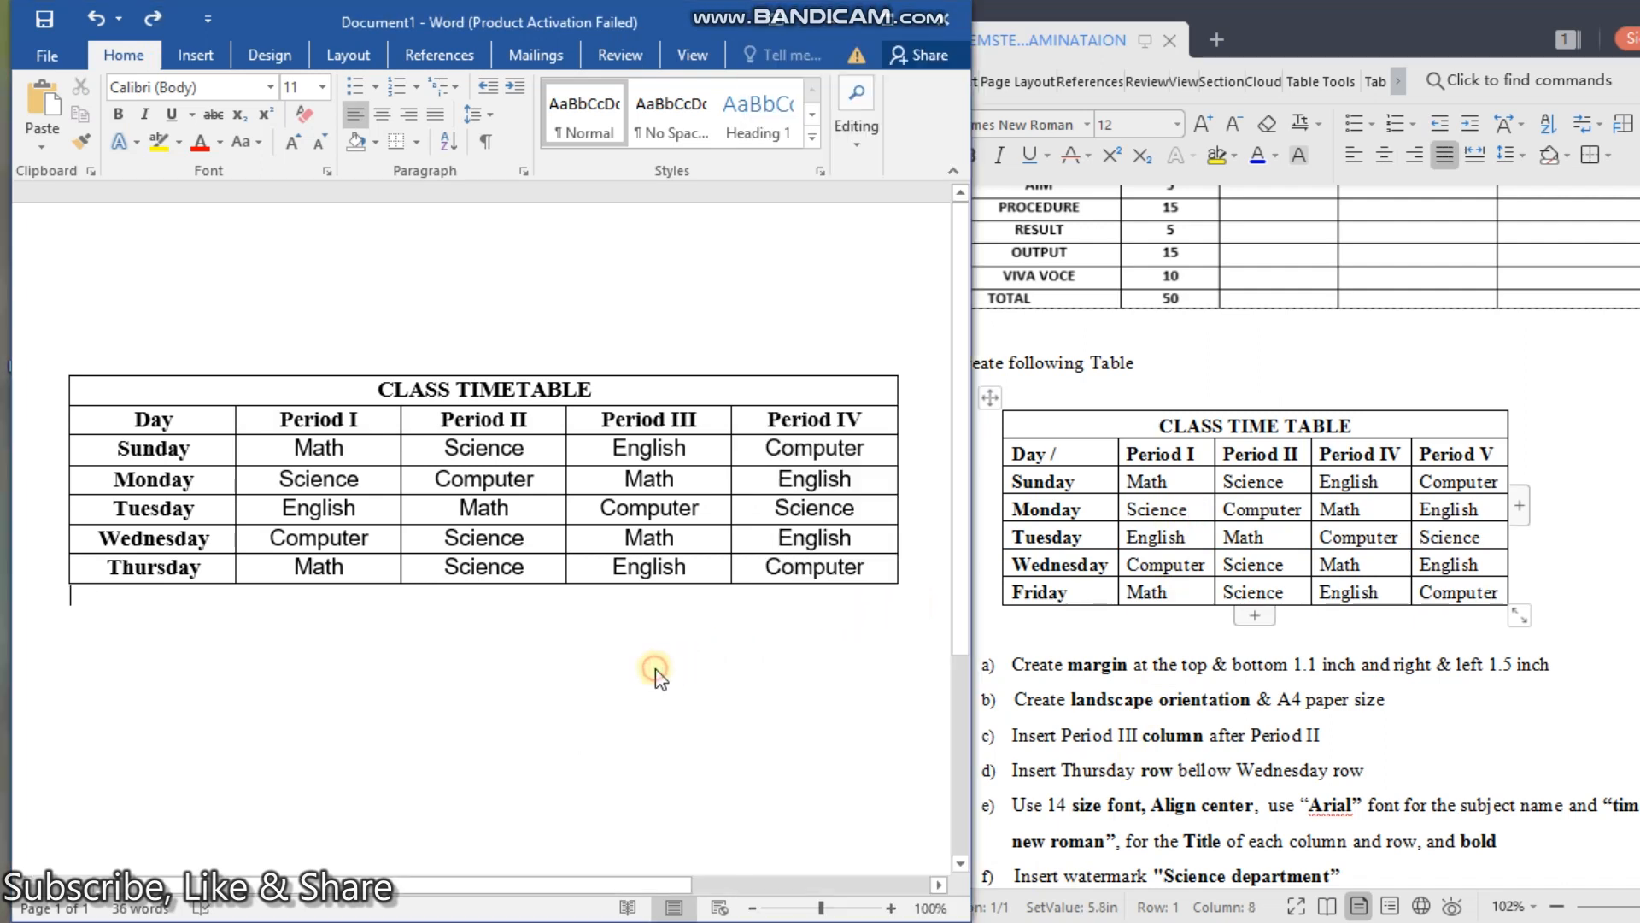
{"action": "left_click", "coordinate": [267, 453]}
{"action": "mouse_move", "coordinate": [291, 454]}
{"action": "left_mouse_down"}
{"action": "mouse_move", "coordinate": [754, 538]}
{"action": "mouse_move", "coordinate": [802, 564]}
{"action": "left_mouse_up"}
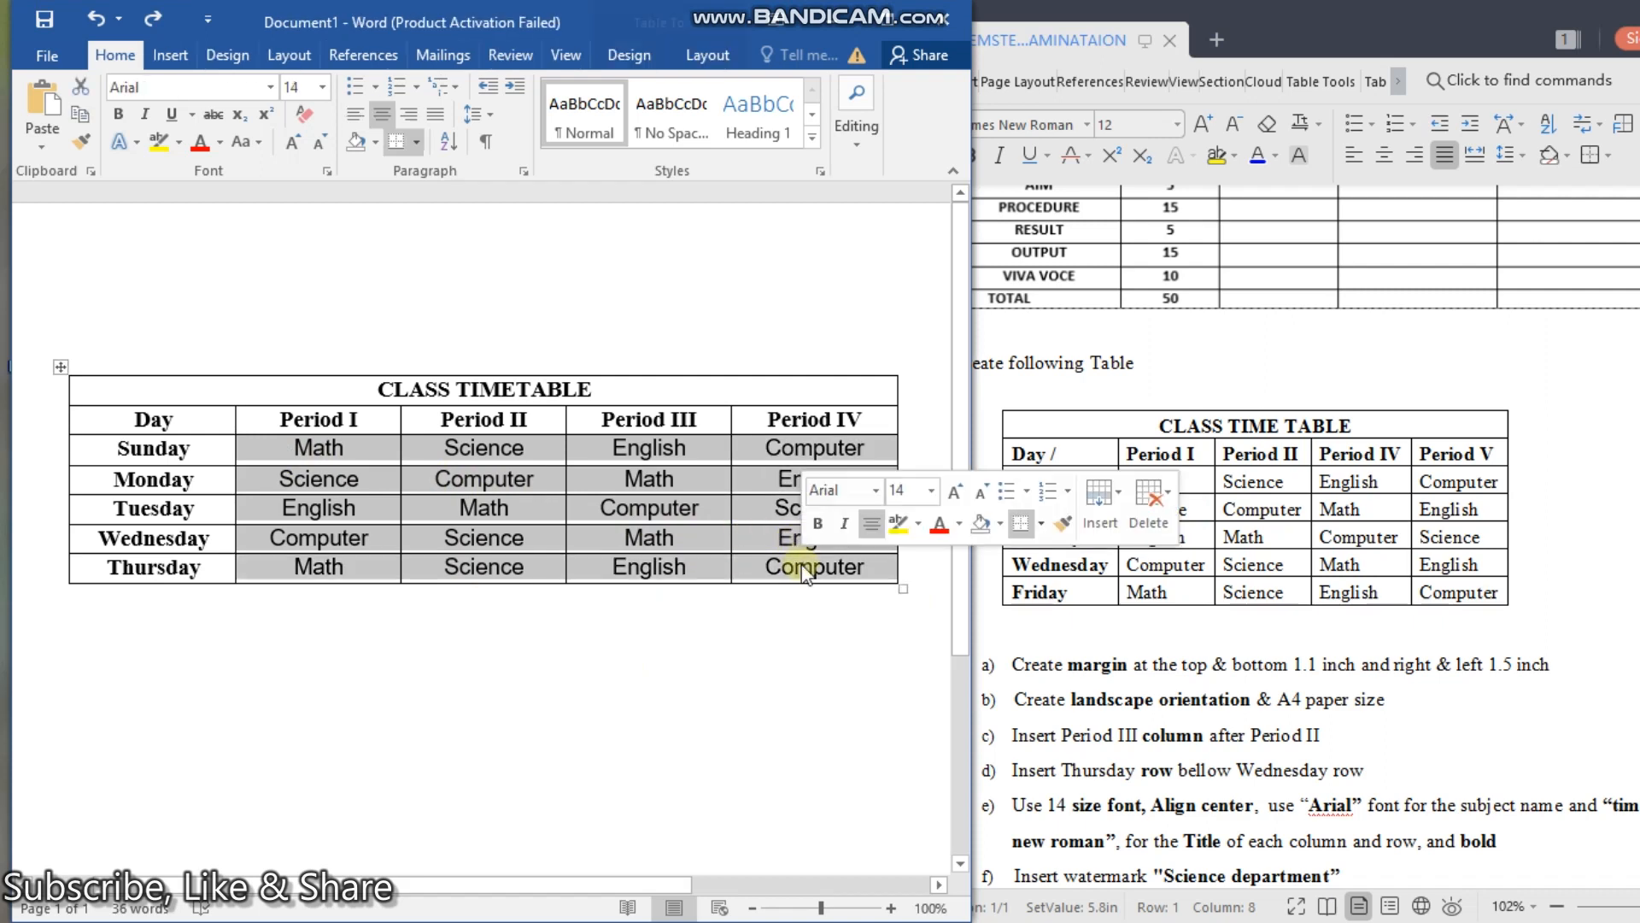
{"action": "left_click", "coordinate": [271, 87]}
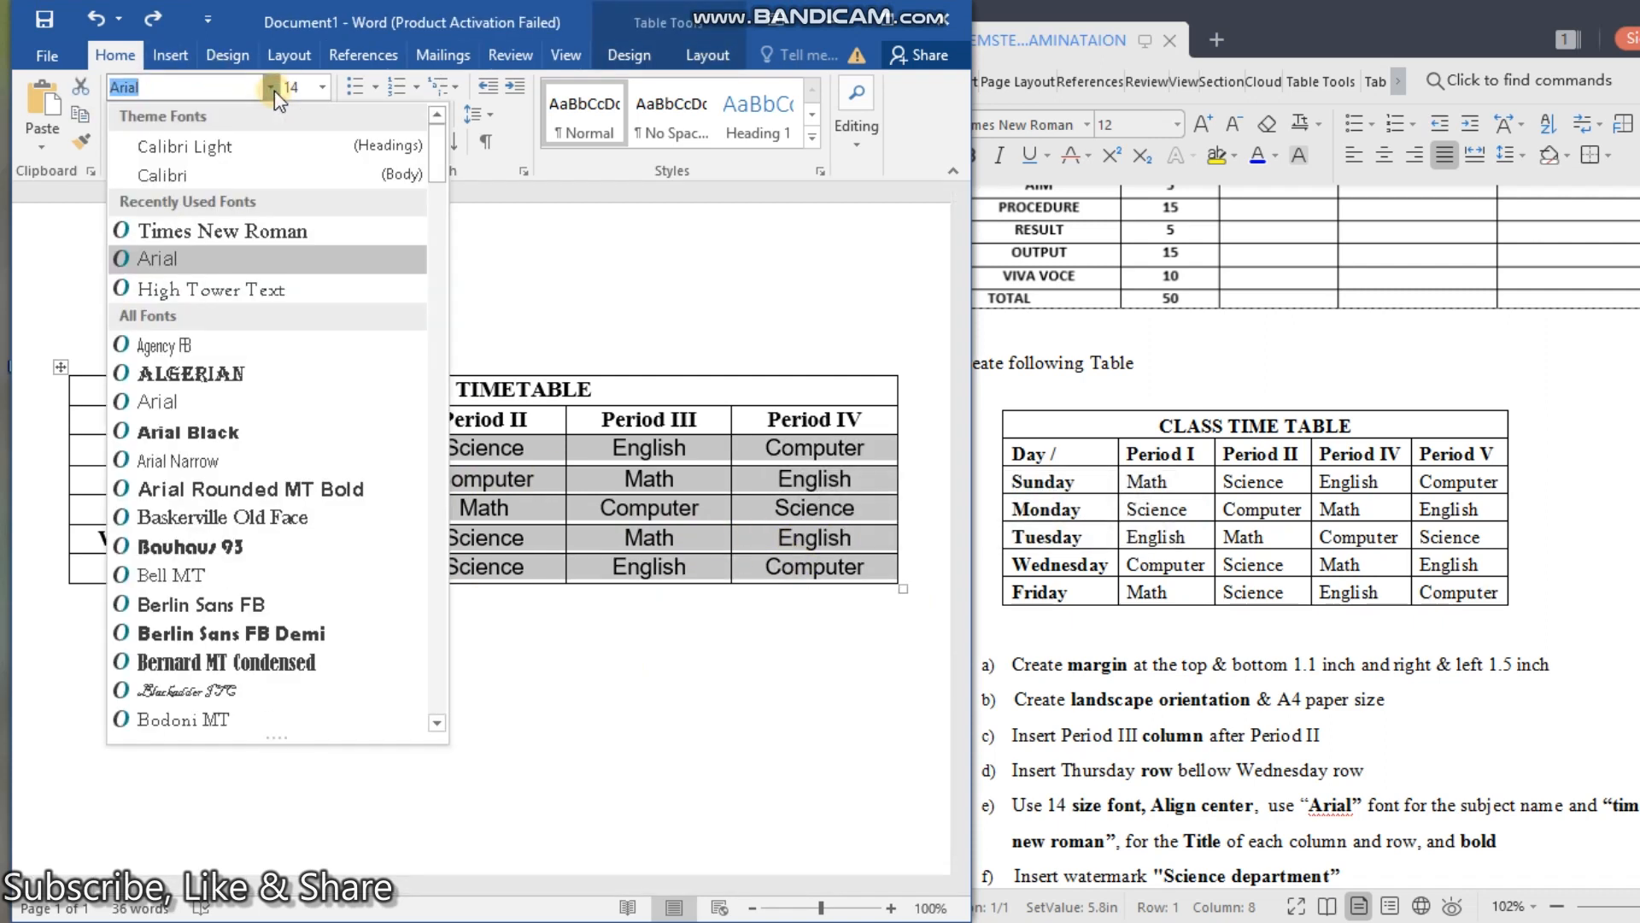
{"action": "left_click", "coordinate": [285, 232]}
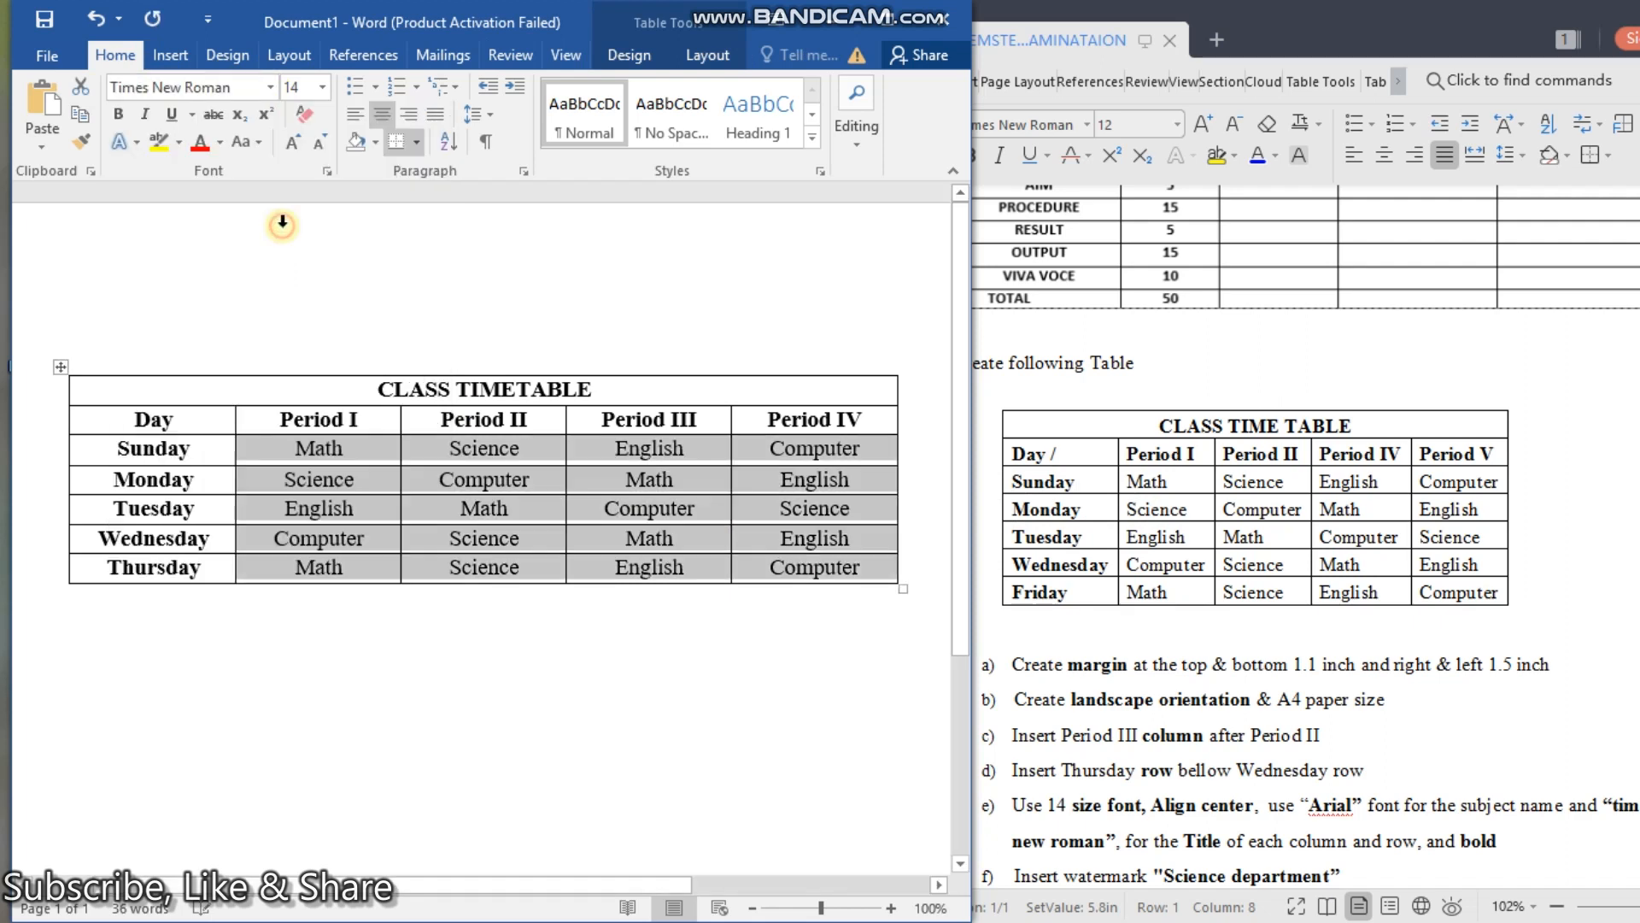
{"action": "left_click", "coordinate": [462, 752]}
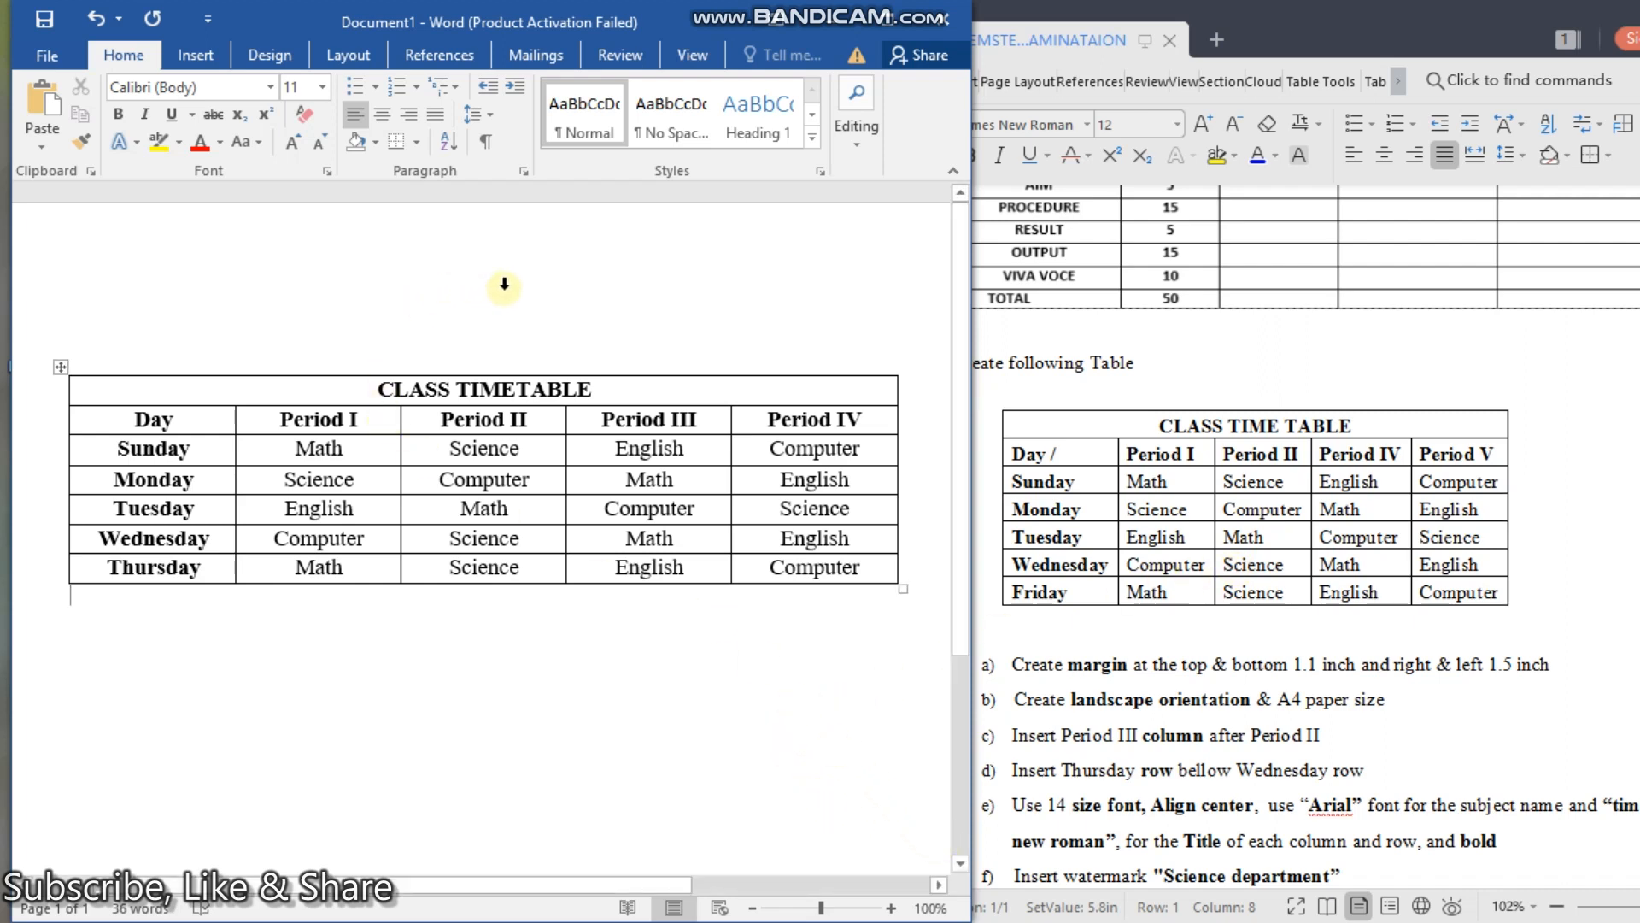
Step: Look over the preset watermarks and check the remaining instructions below the sample timetable in the WPS Office document
{"action": "left_click", "coordinate": [350, 51]}
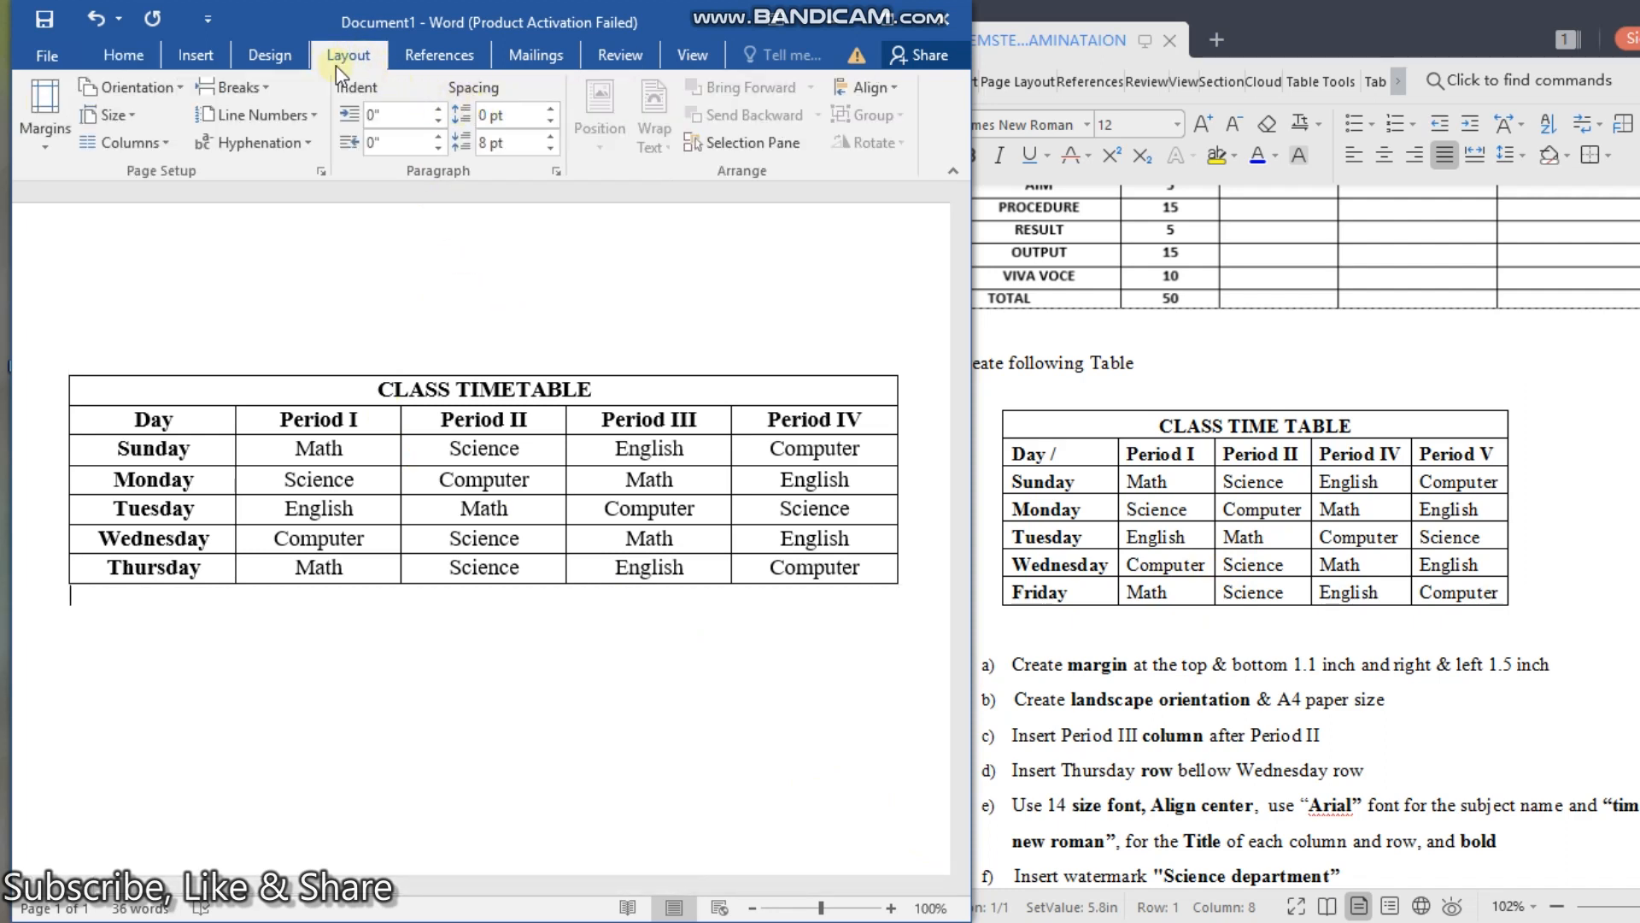
{"action": "left_click", "coordinate": [272, 55]}
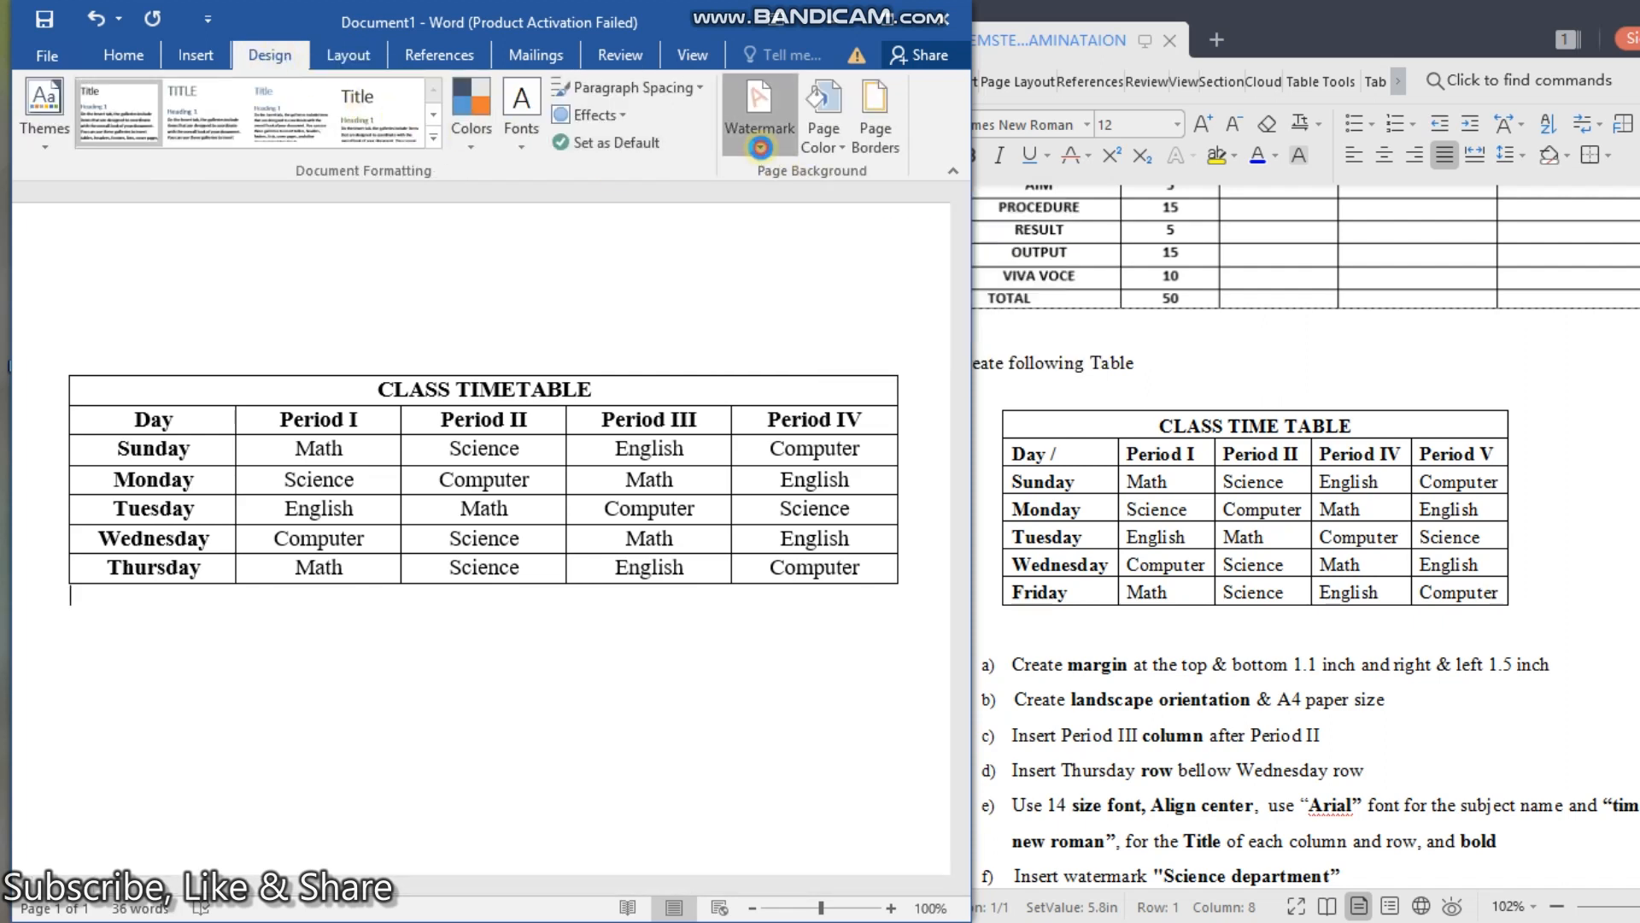
{"action": "left_click", "coordinate": [761, 147]}
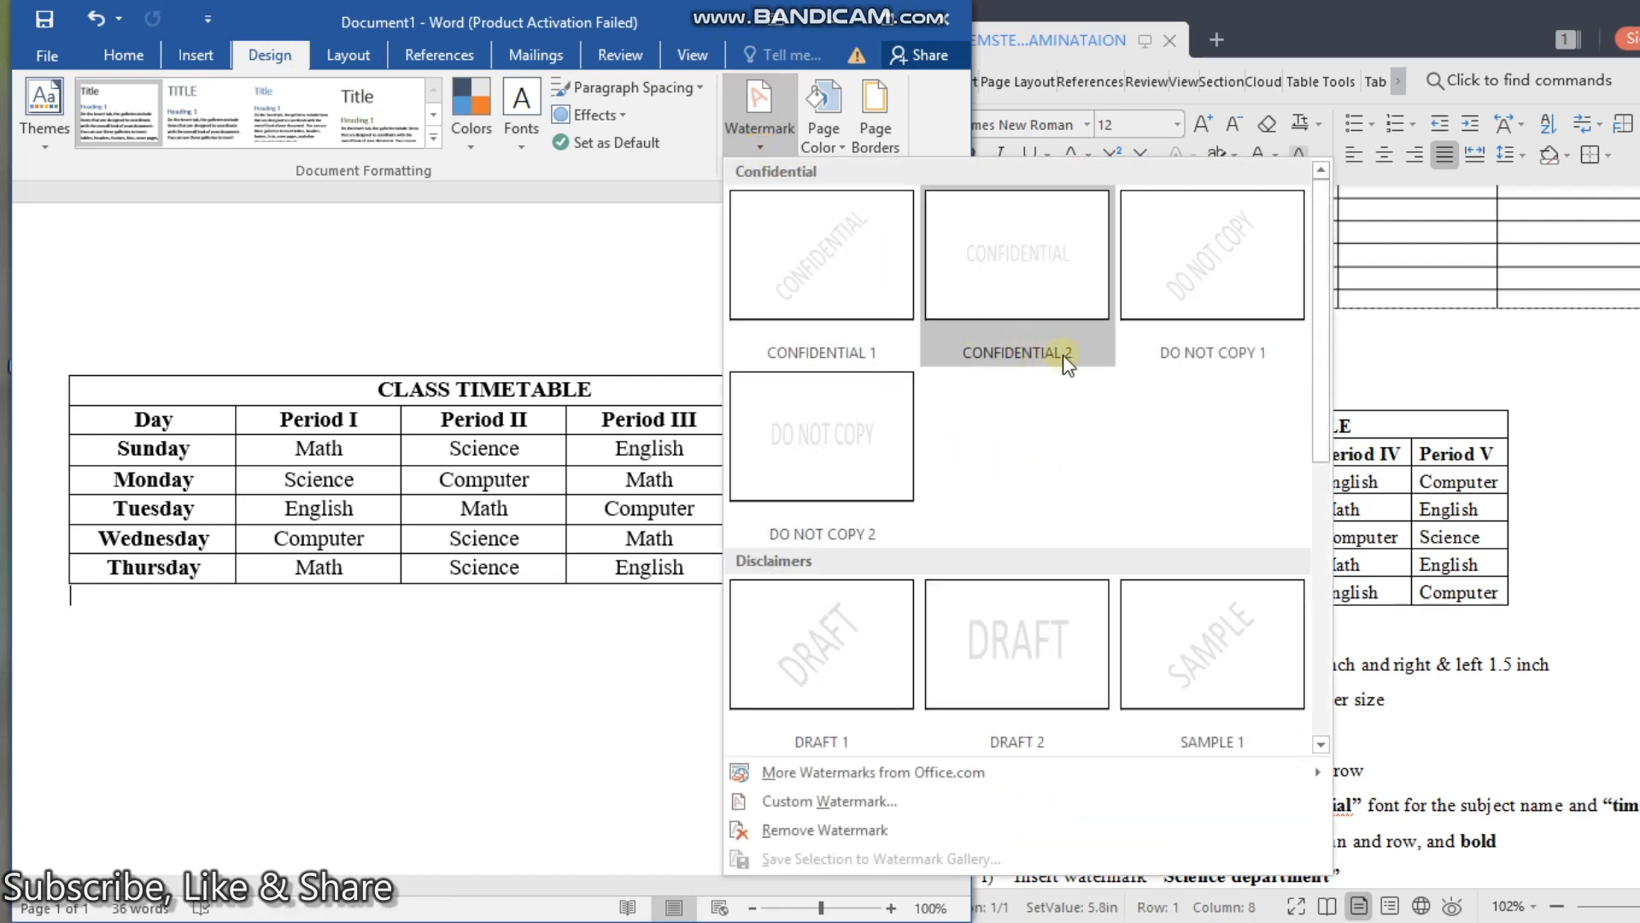
{"action": "left_click", "coordinate": [547, 812]}
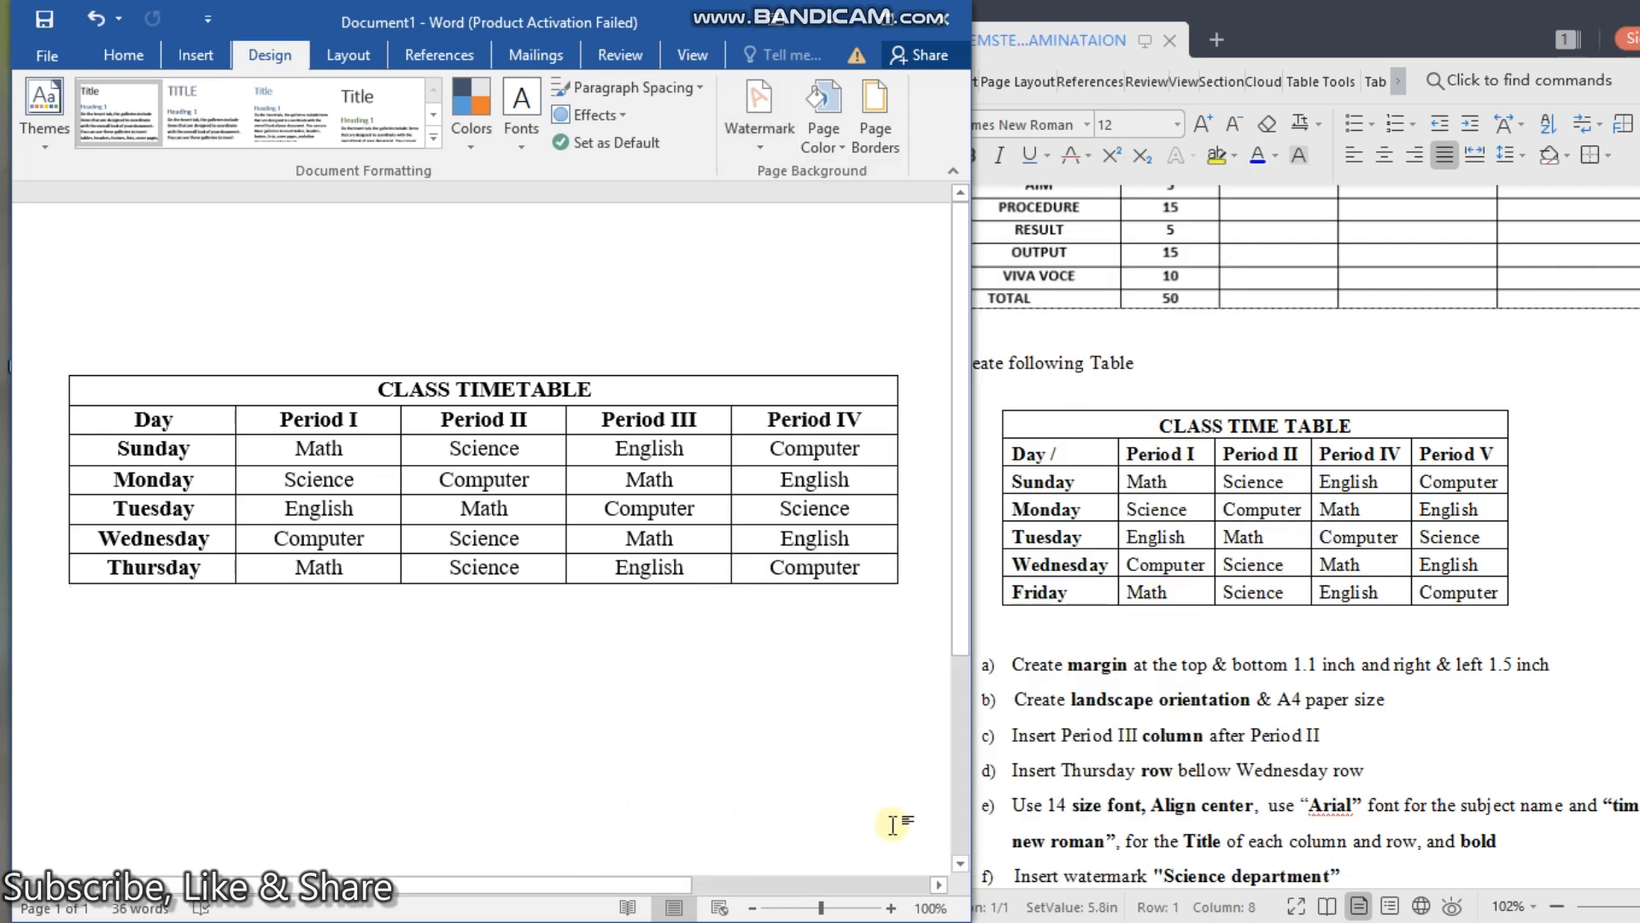
{"action": "left_click", "coordinate": [1308, 733]}
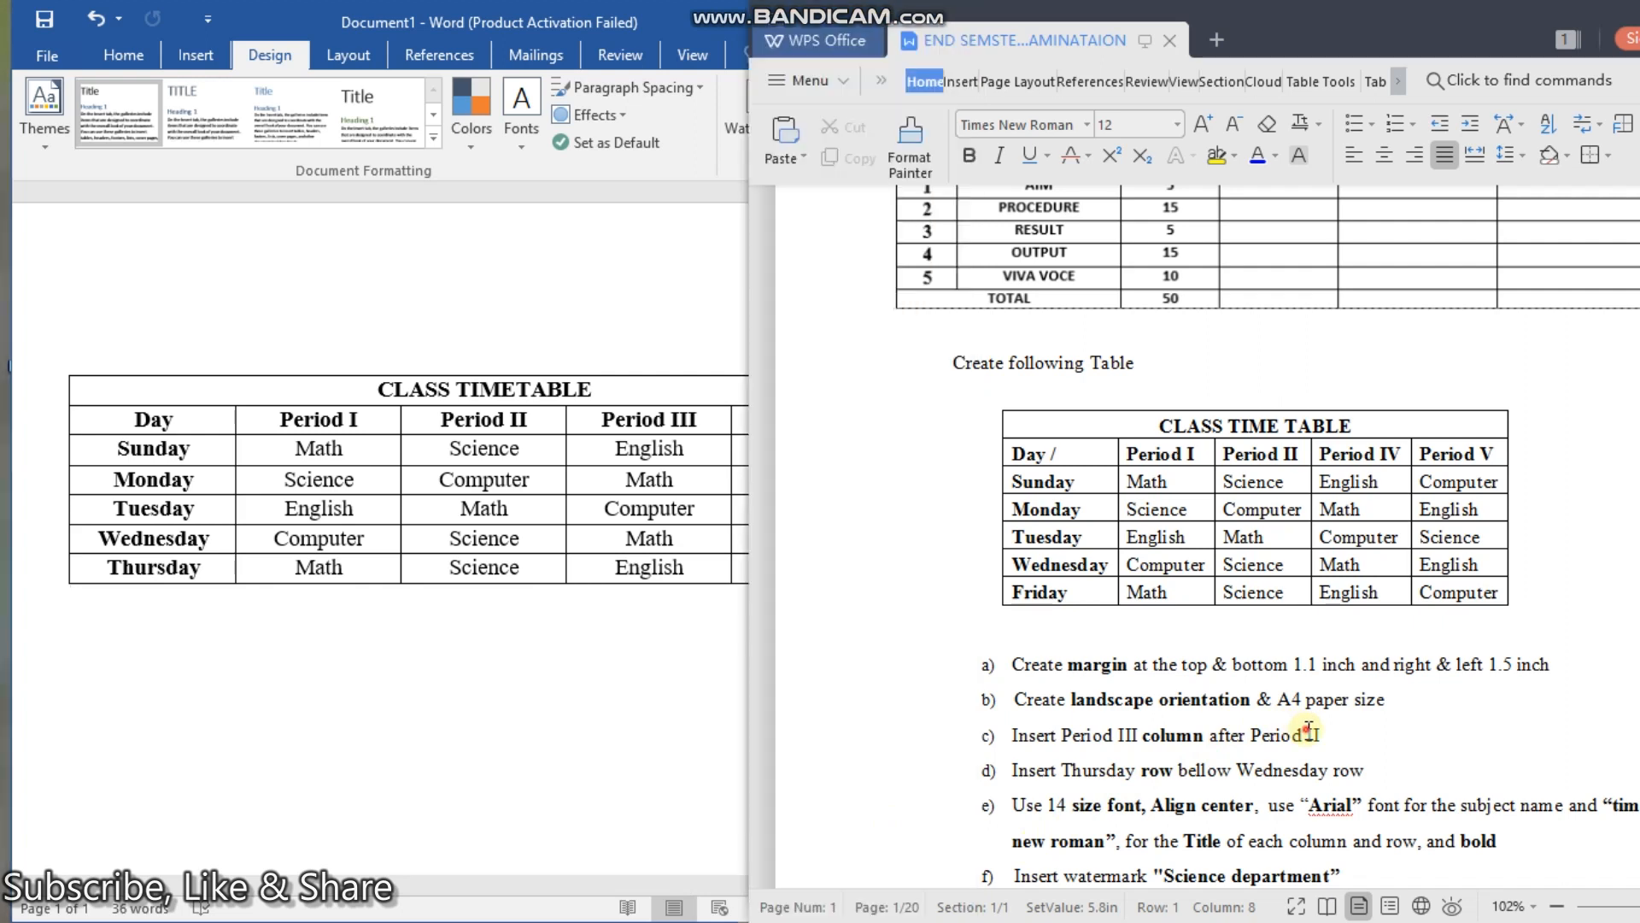
{"action": "key", "text": "Down"}
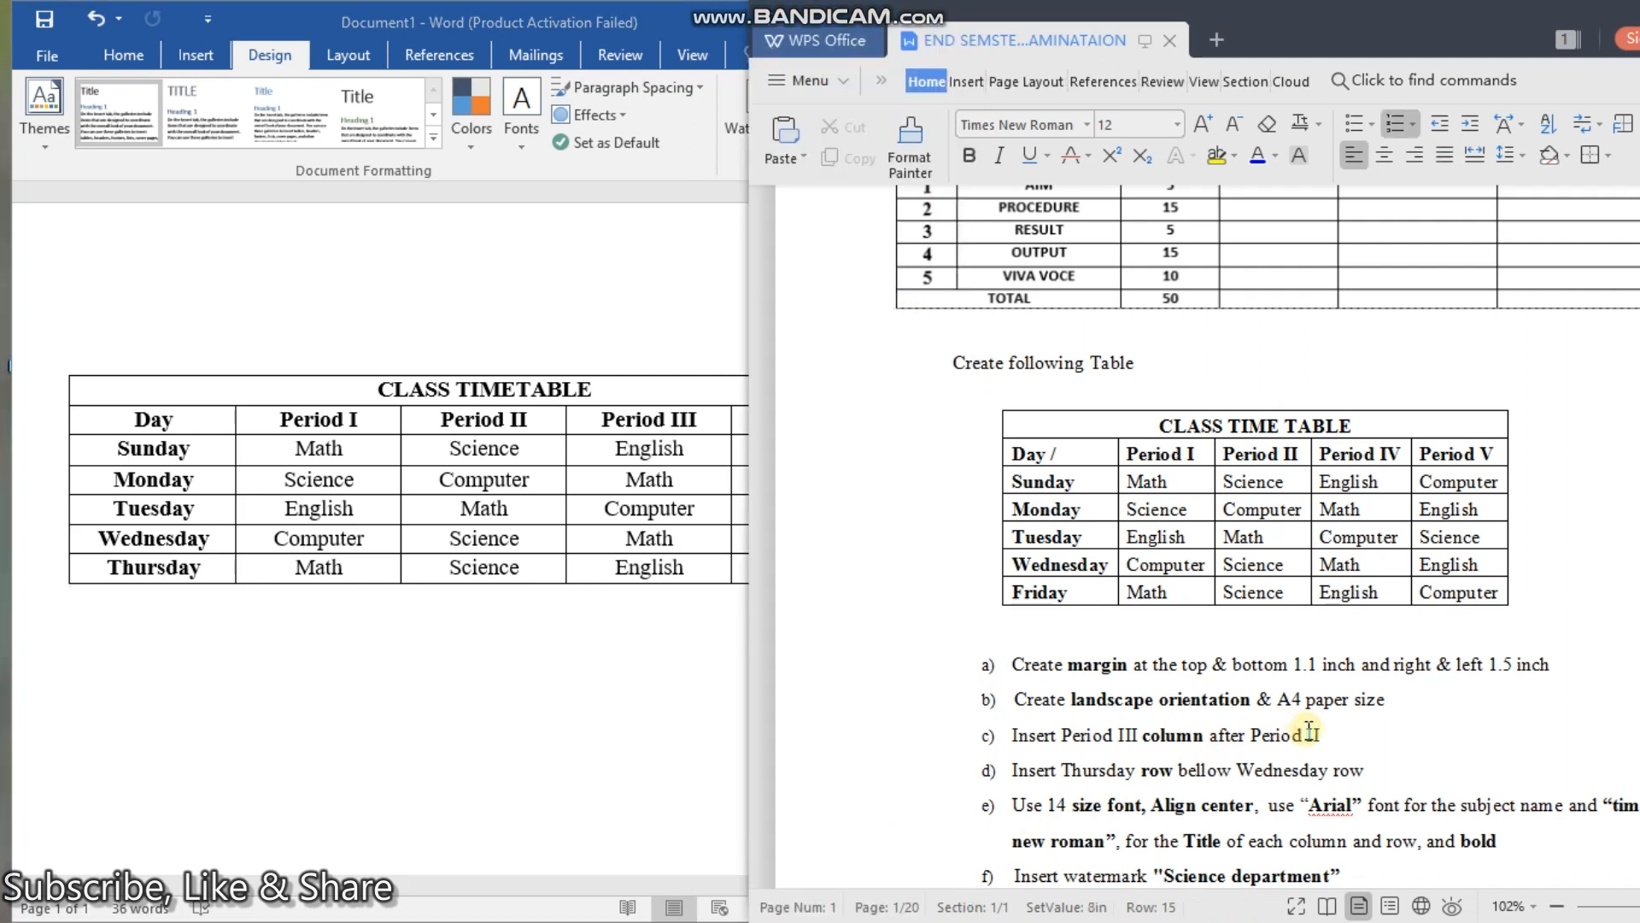
{"action": "key", "text": "Down"}
{"action": "key", "text": "Down"}
{"action": "key", "text": "Down"}
{"action": "key", "text": "Down"}
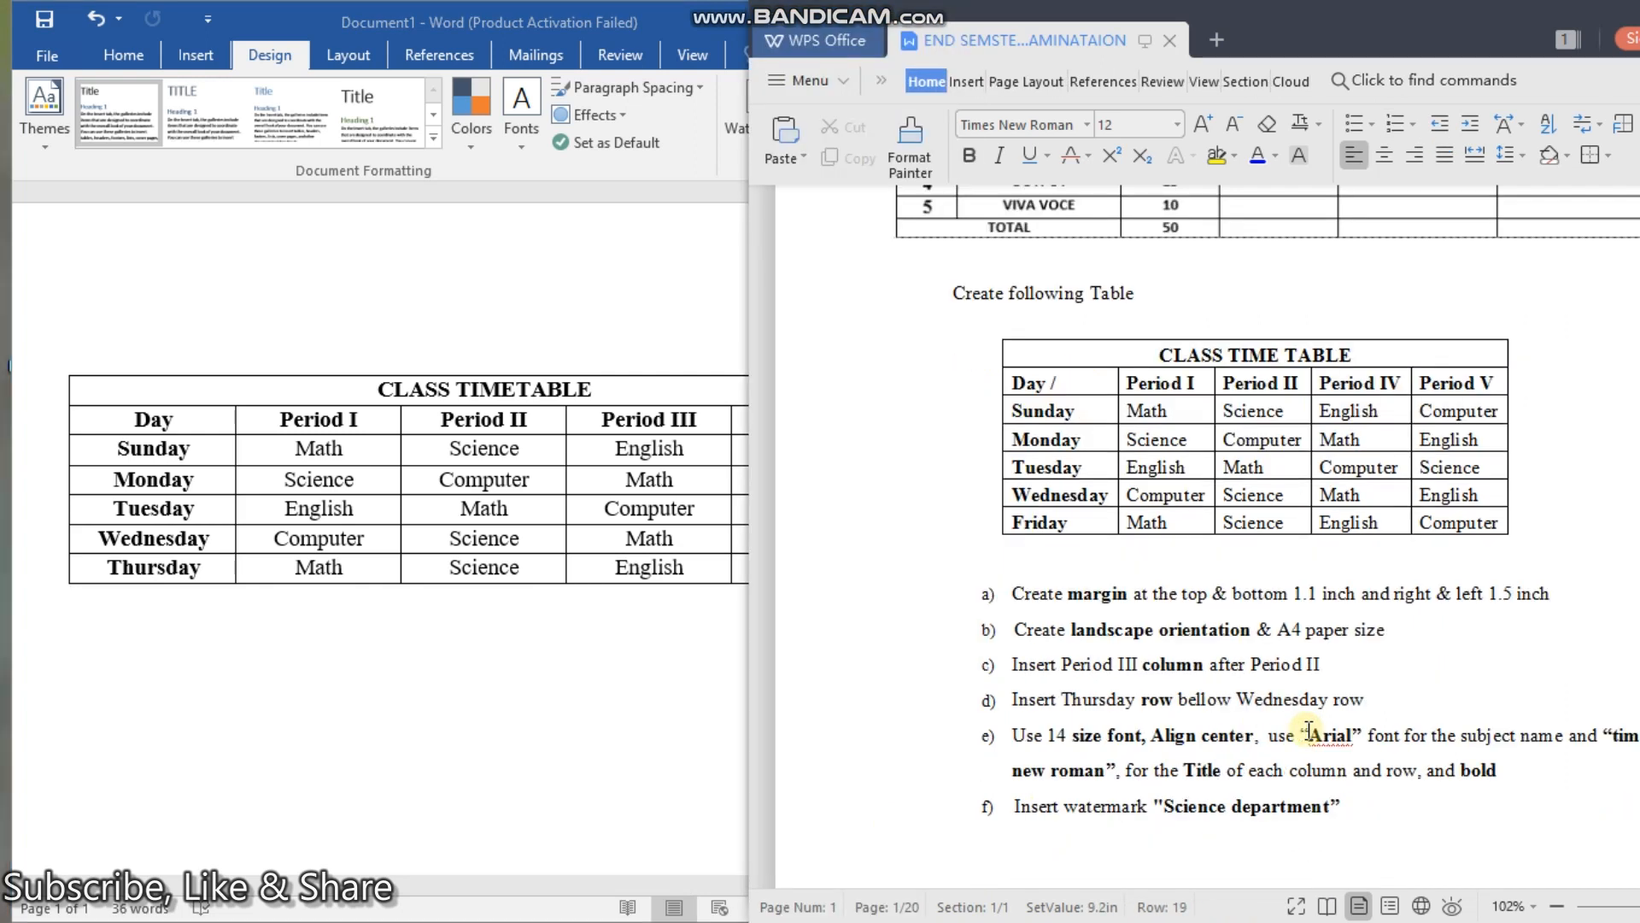
Step: Return to the Word document and set up a custom text watermark with the text "Science department"
{"action": "left_click", "coordinate": [590, 705]}
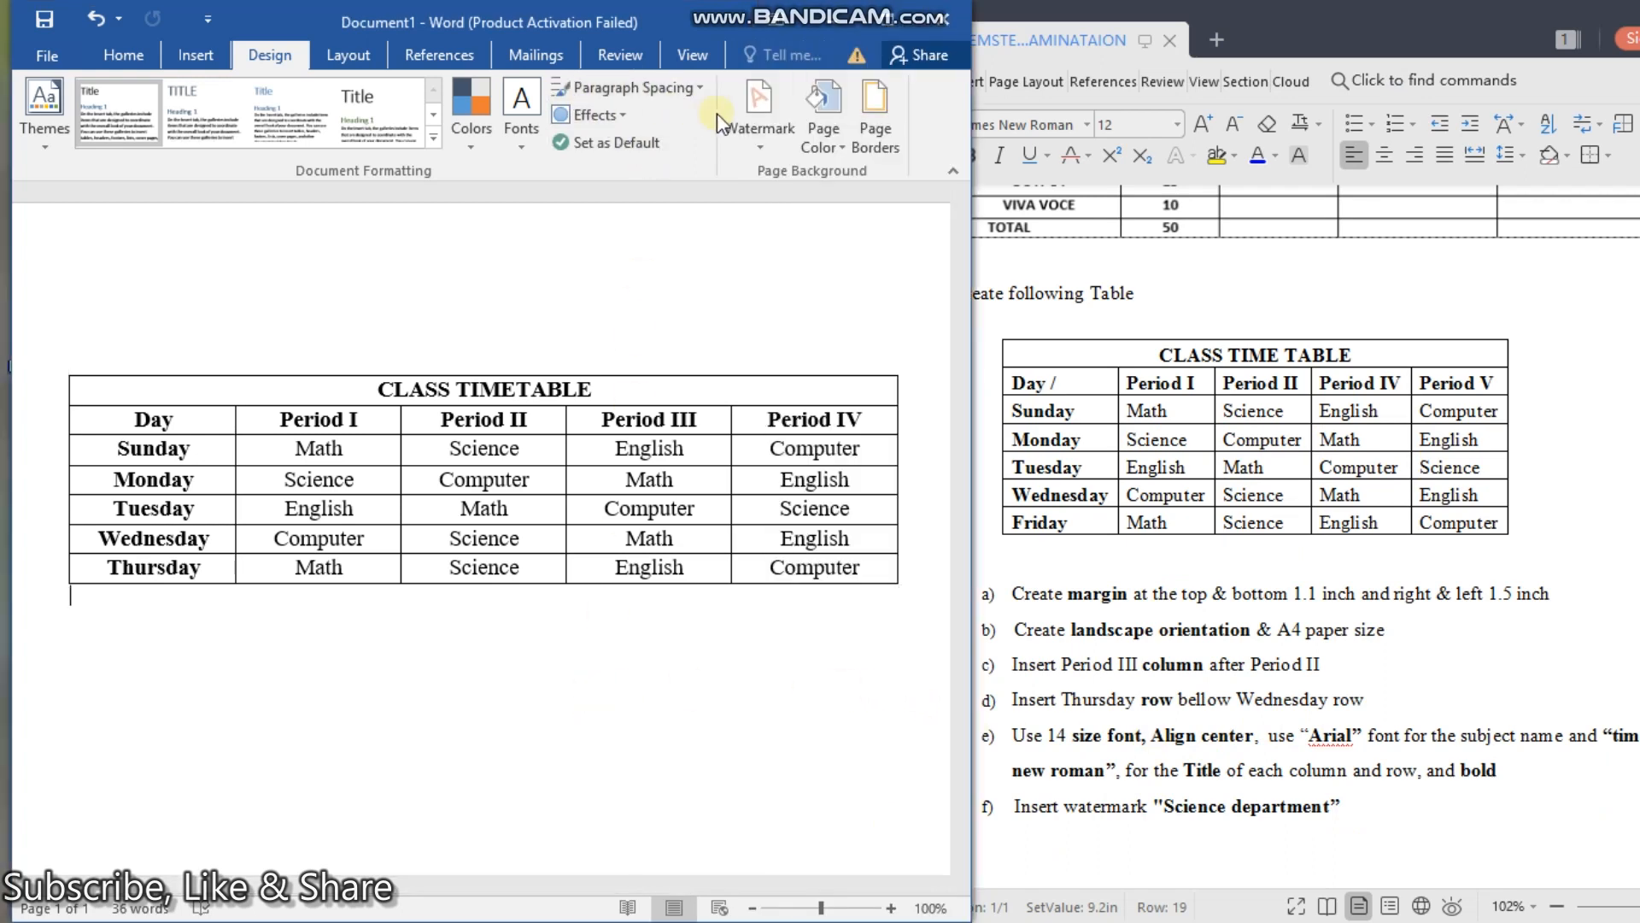
{"action": "left_click", "coordinate": [757, 121]}
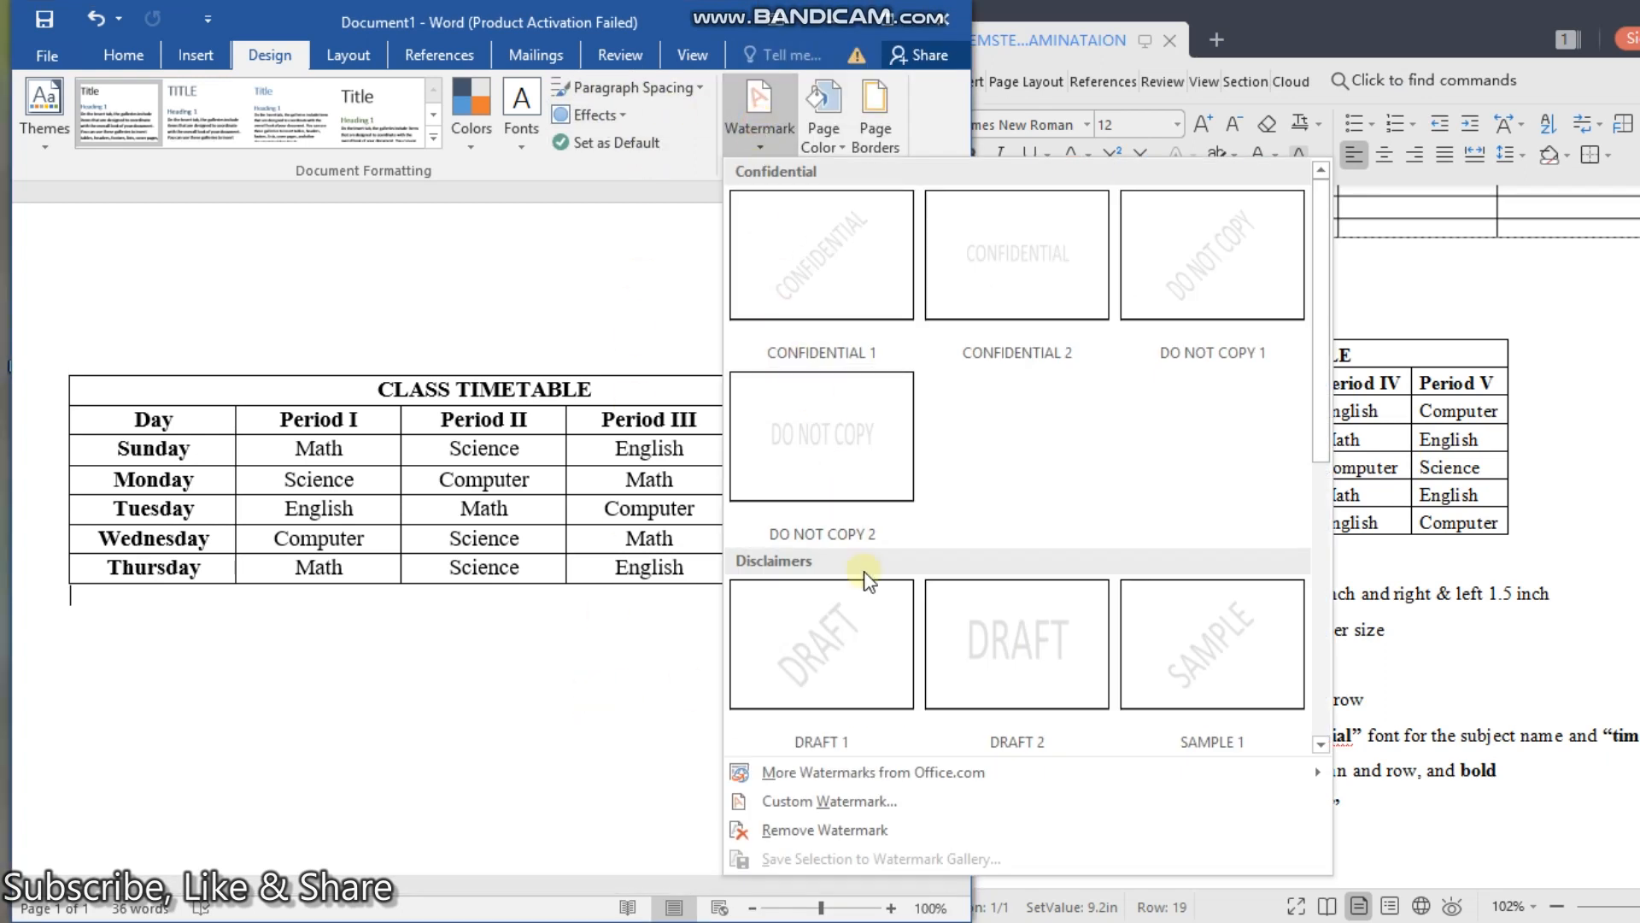
{"action": "left_click", "coordinate": [837, 803]}
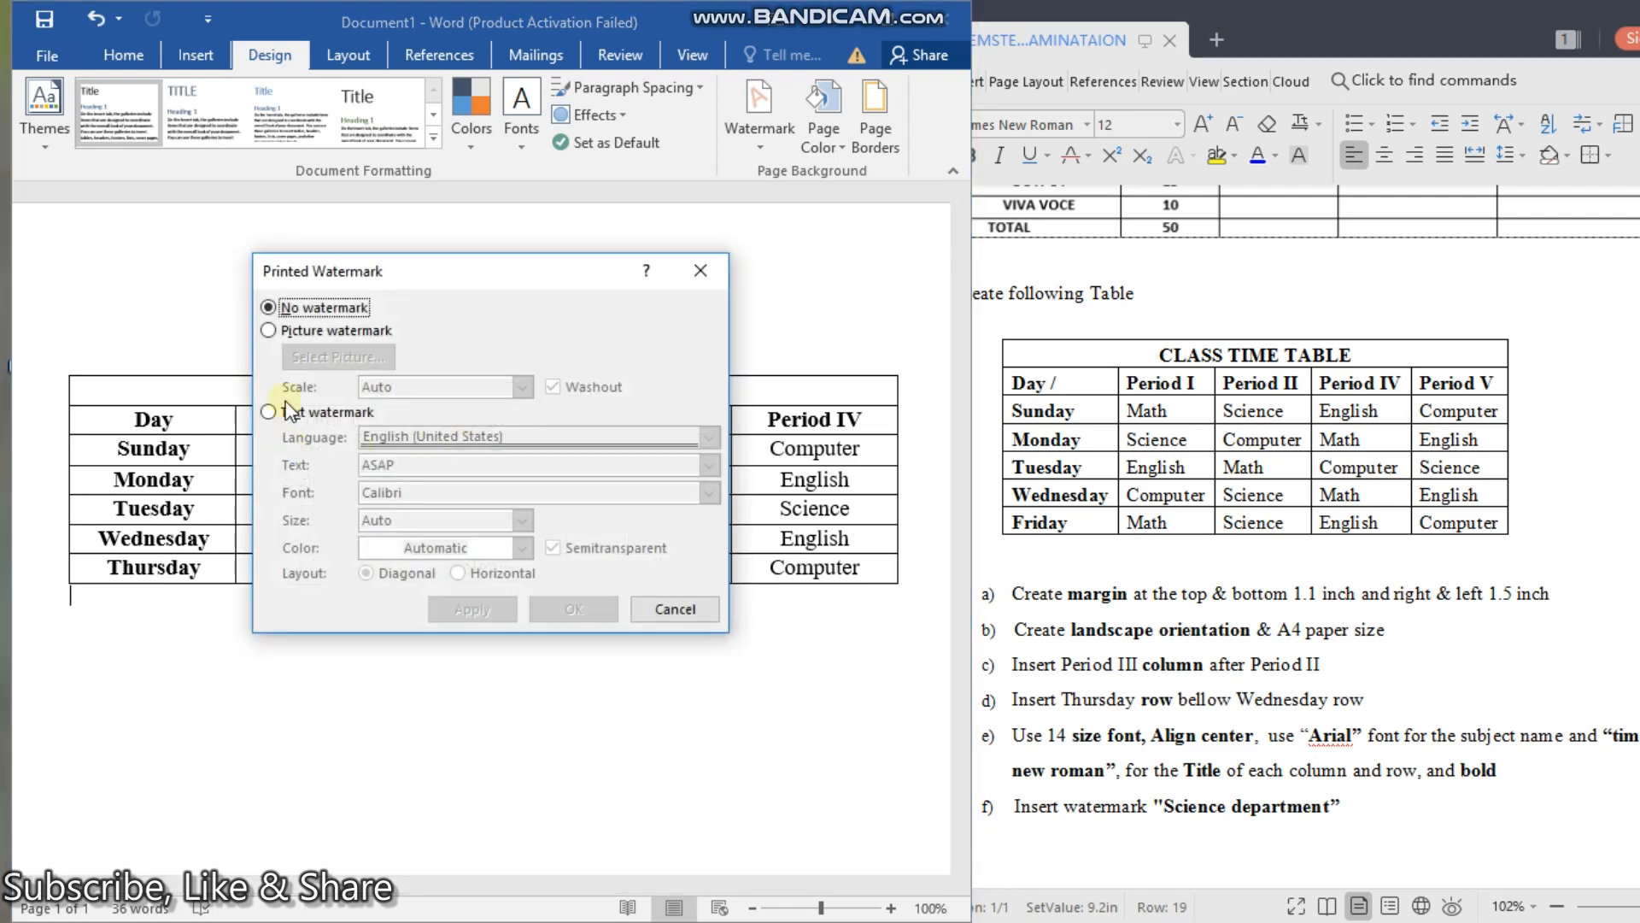
{"action": "left_click", "coordinate": [269, 331]}
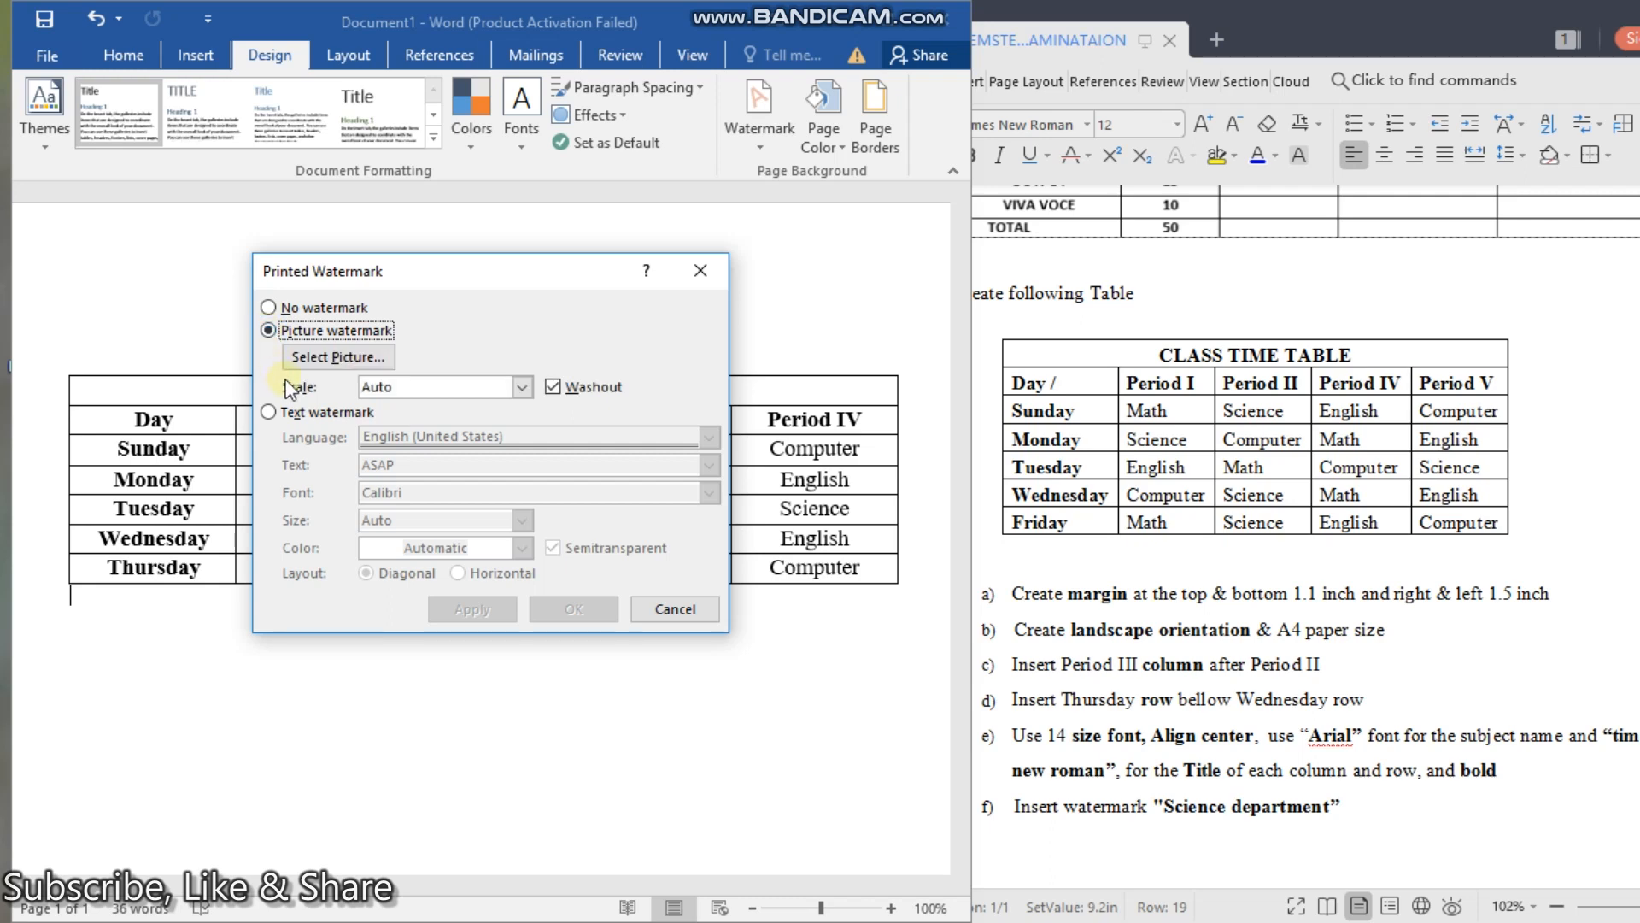
{"action": "left_click", "coordinate": [267, 413]}
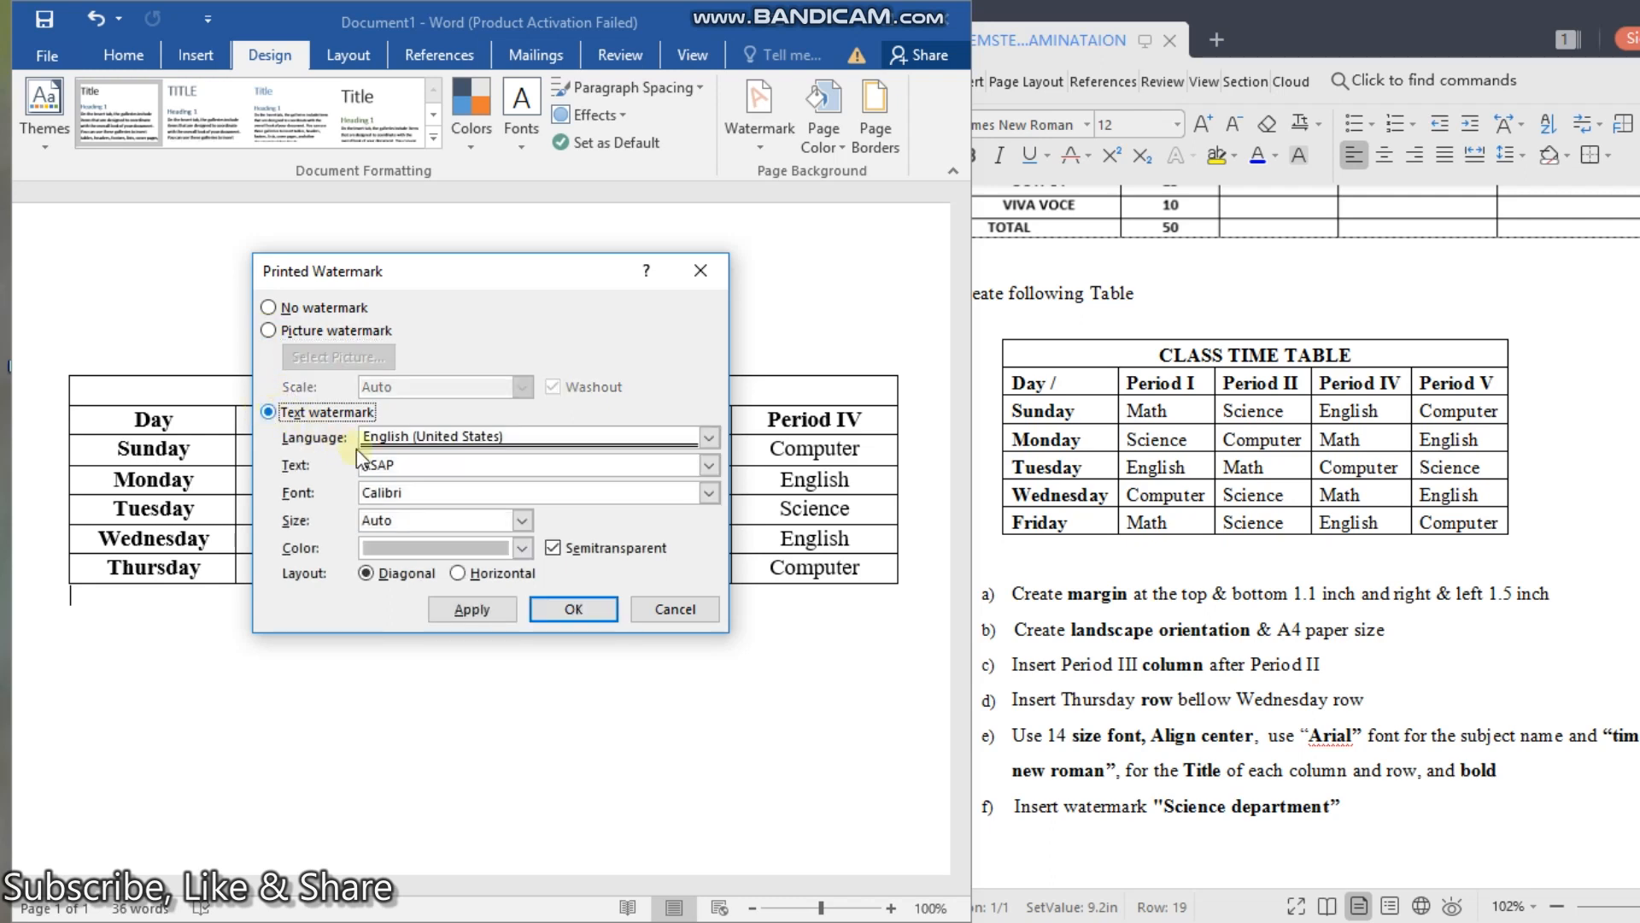
{"action": "left_click", "coordinate": [442, 464]}
{"action": "key", "text": "BackSpace"}
{"action": "key", "text": "BackSpace"}
{"action": "key", "text": "BackSpace"}
{"action": "key", "text": "BackSpace"}
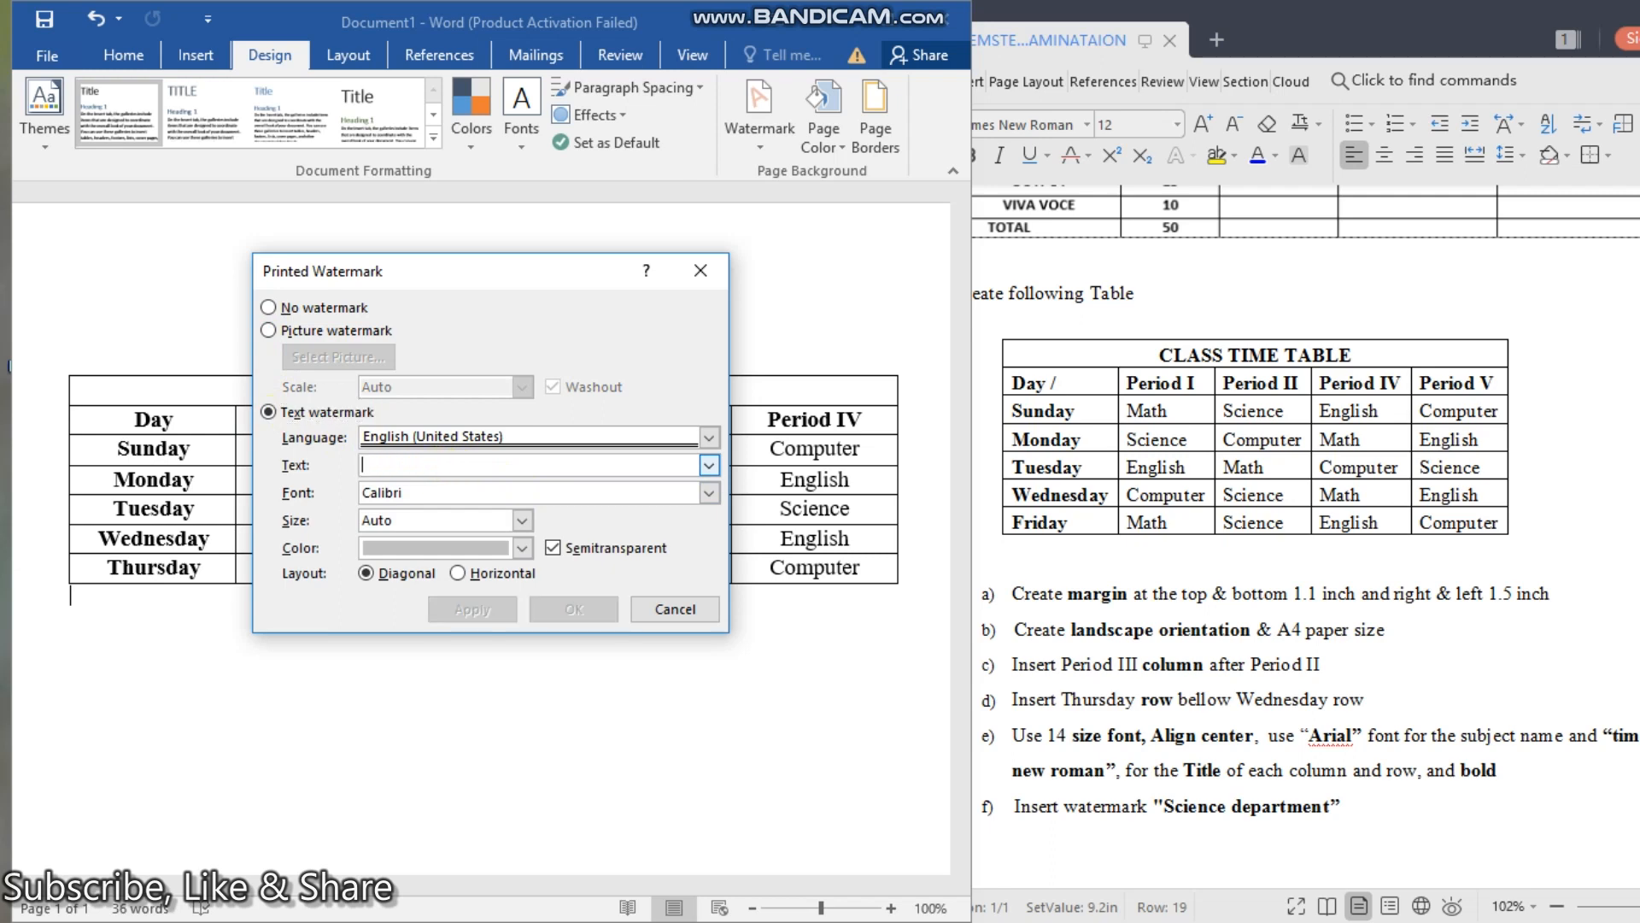
{"action": "type", "text": "Science department"}
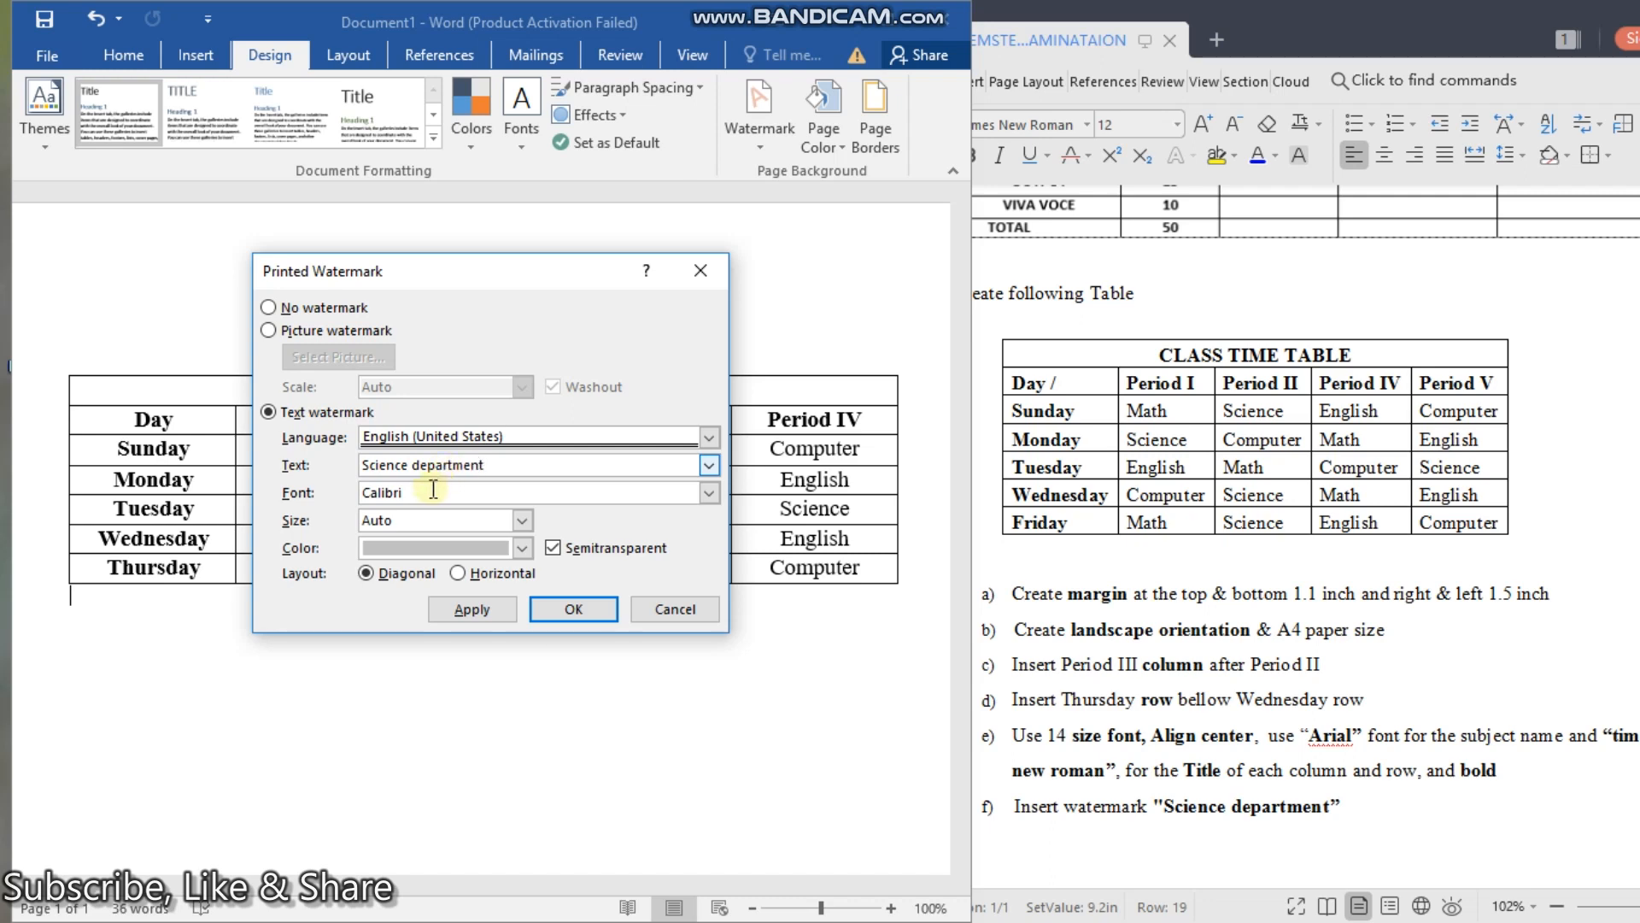
Step: Set the font of the custom text watermark to Times New Roman
{"action": "left_click", "coordinate": [707, 493]}
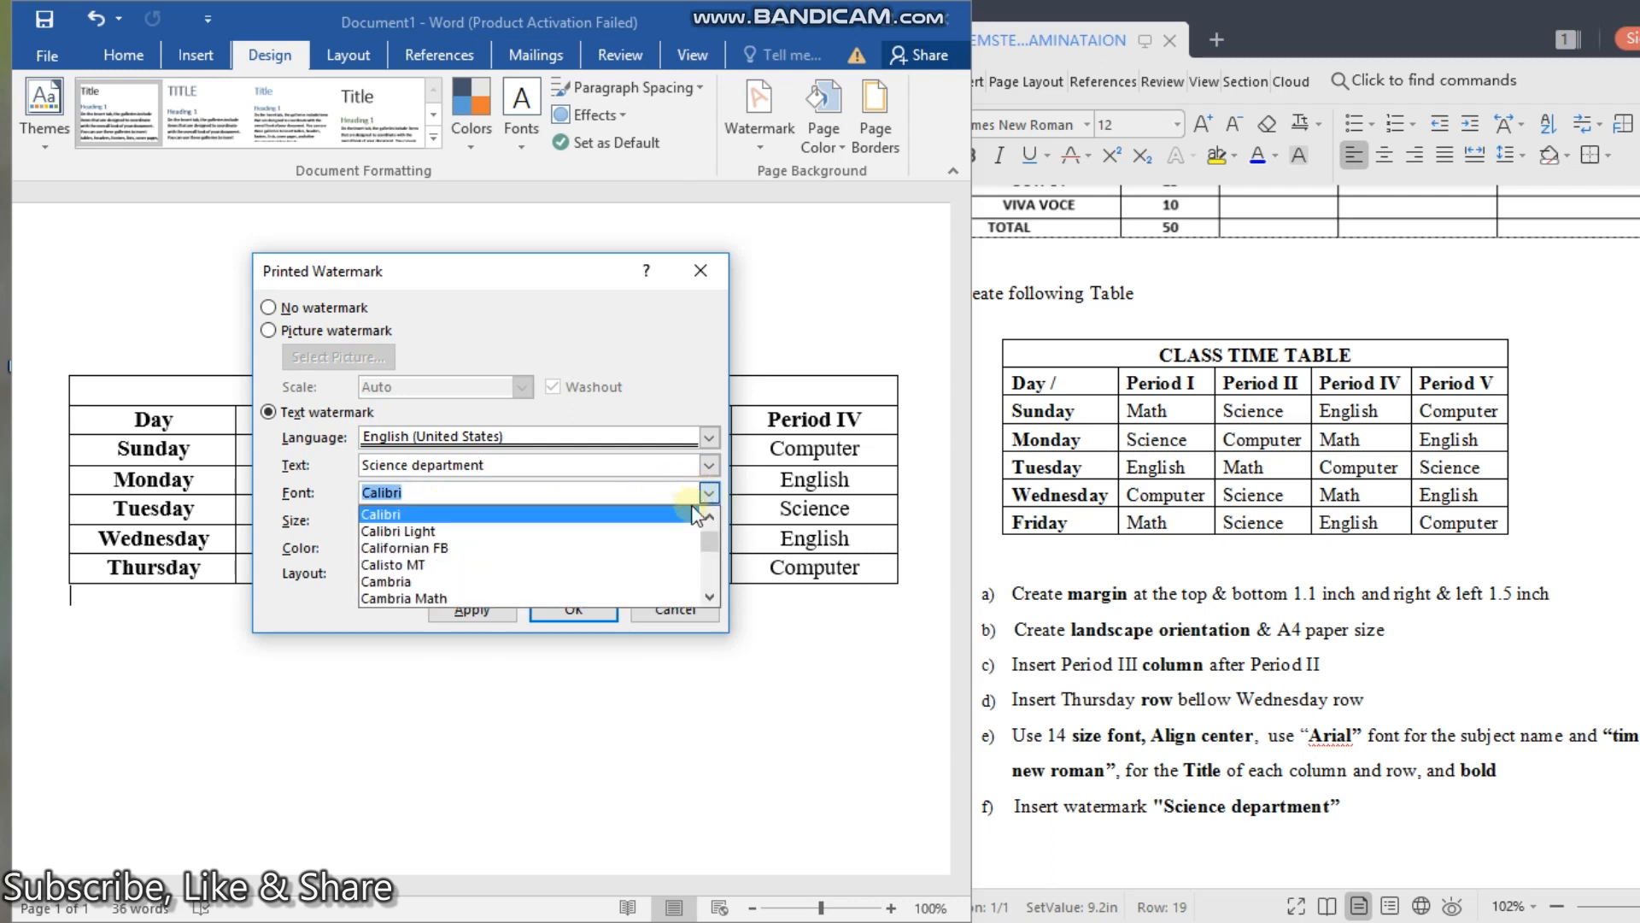
{"action": "left_click", "coordinate": [710, 596]}
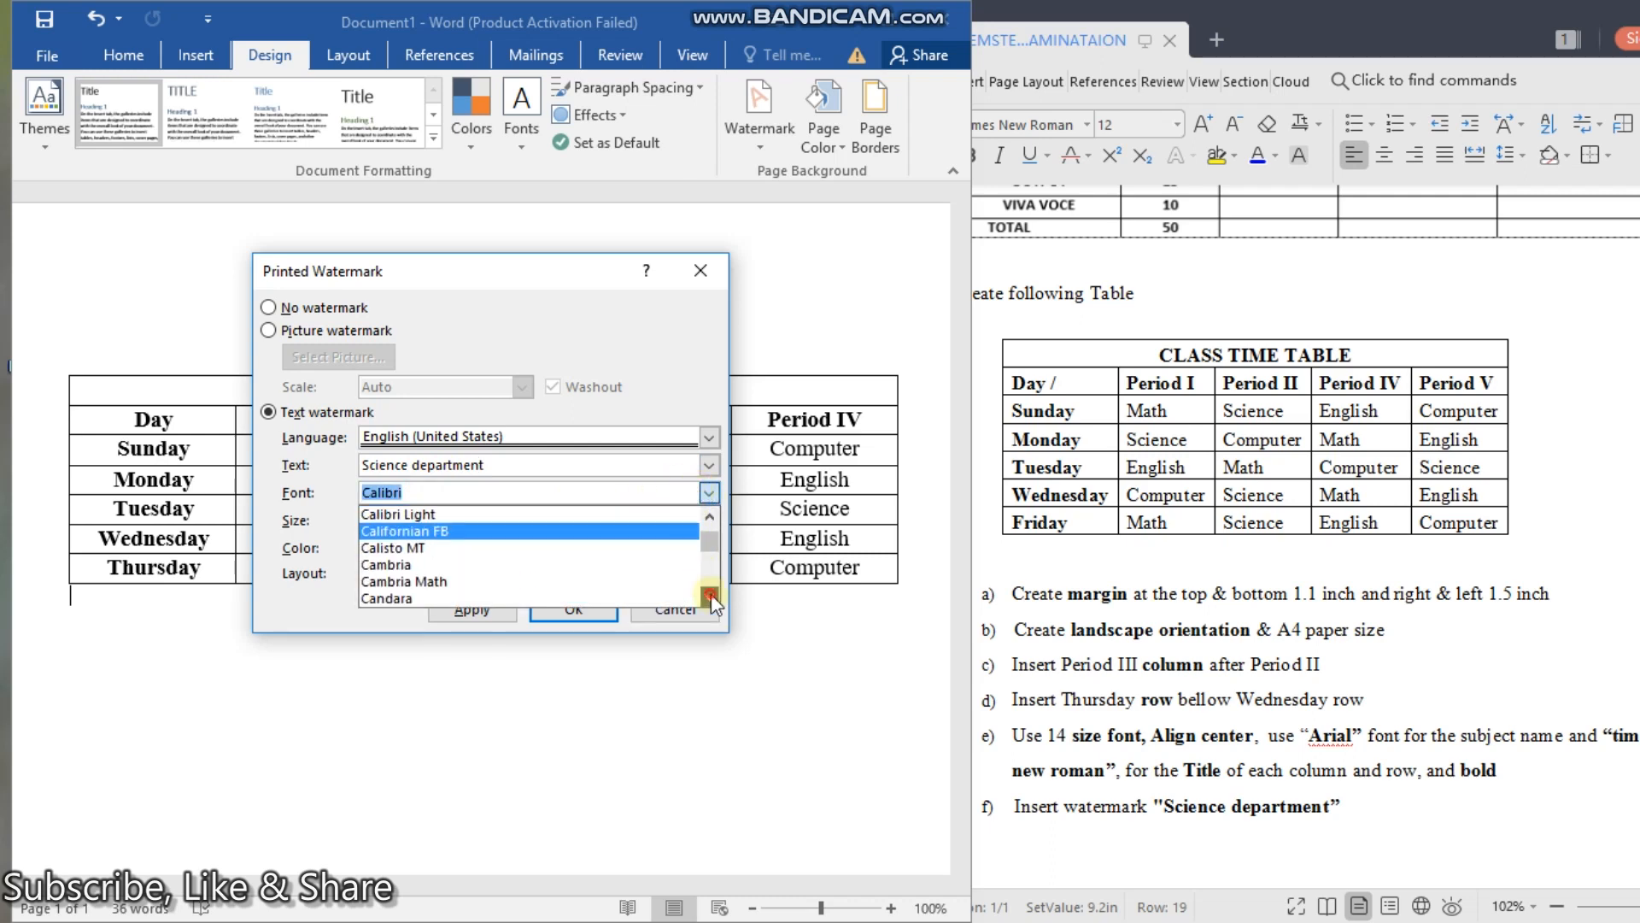
{"action": "left_click", "coordinate": [710, 596]}
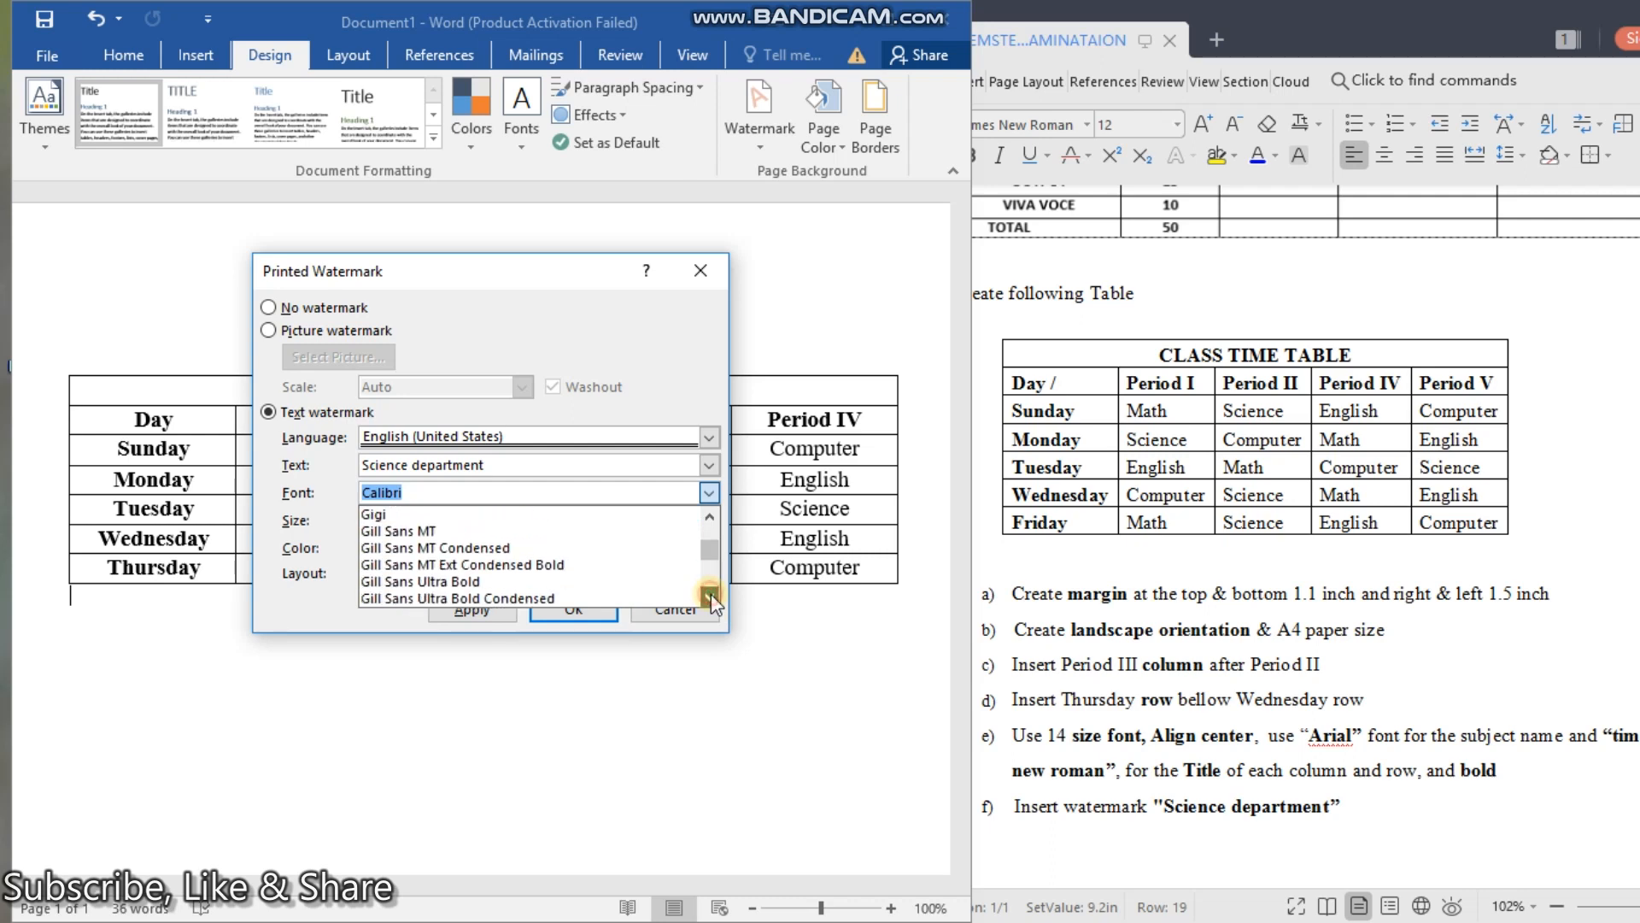
{"action": "left_click", "coordinate": [710, 596]}
{"action": "left_click", "coordinate": [710, 596]}
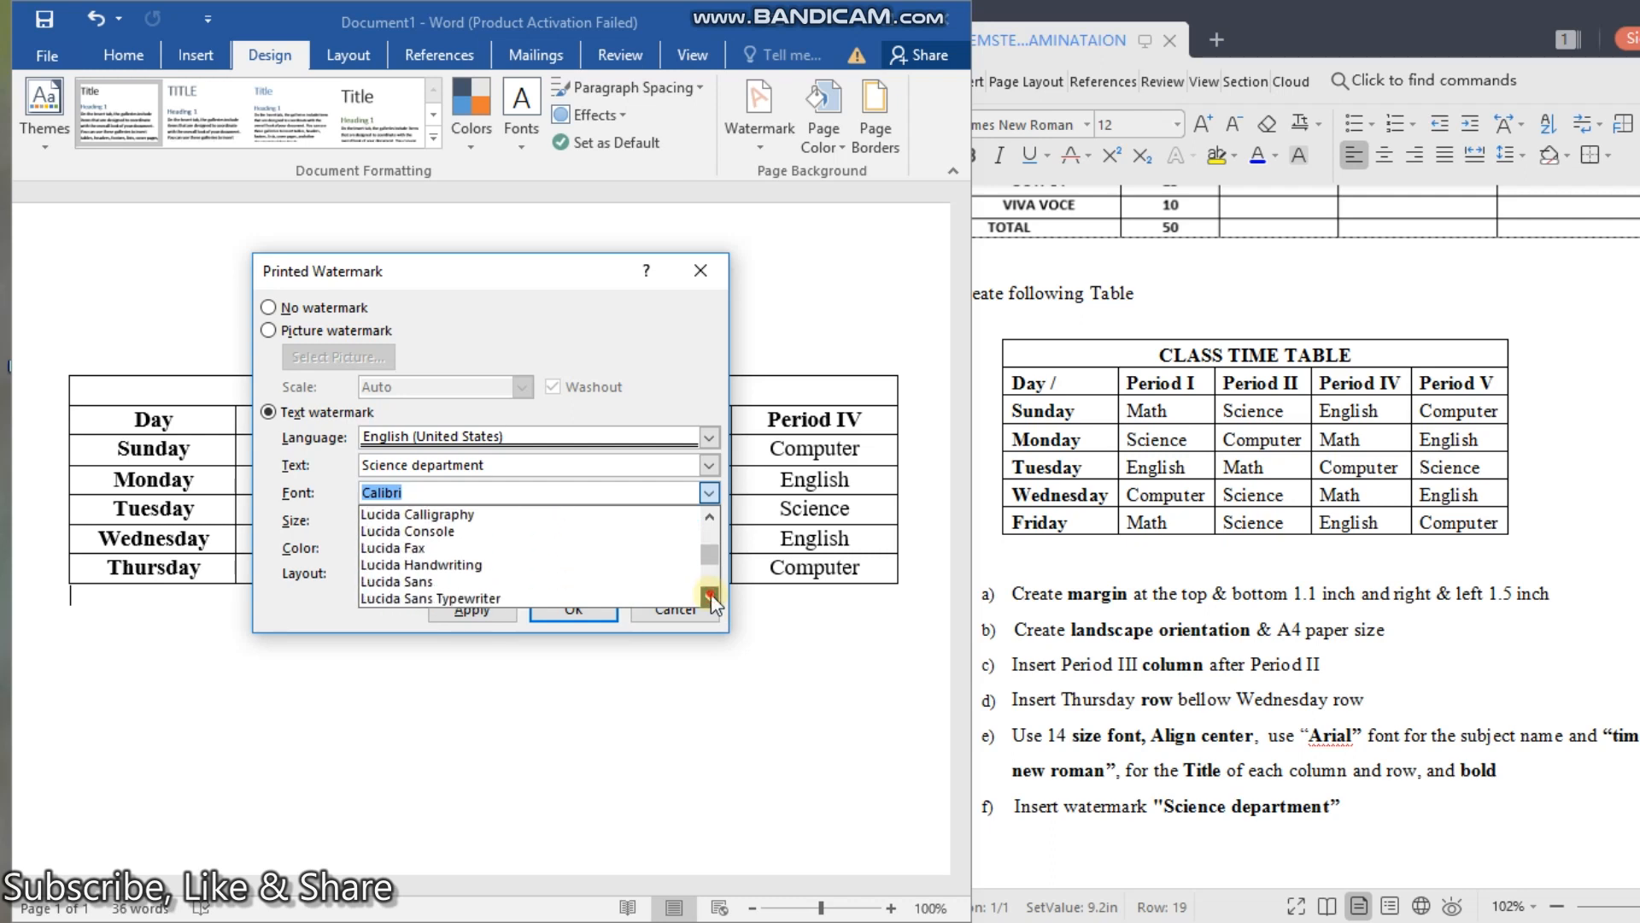
{"action": "left_click", "coordinate": [710, 596]}
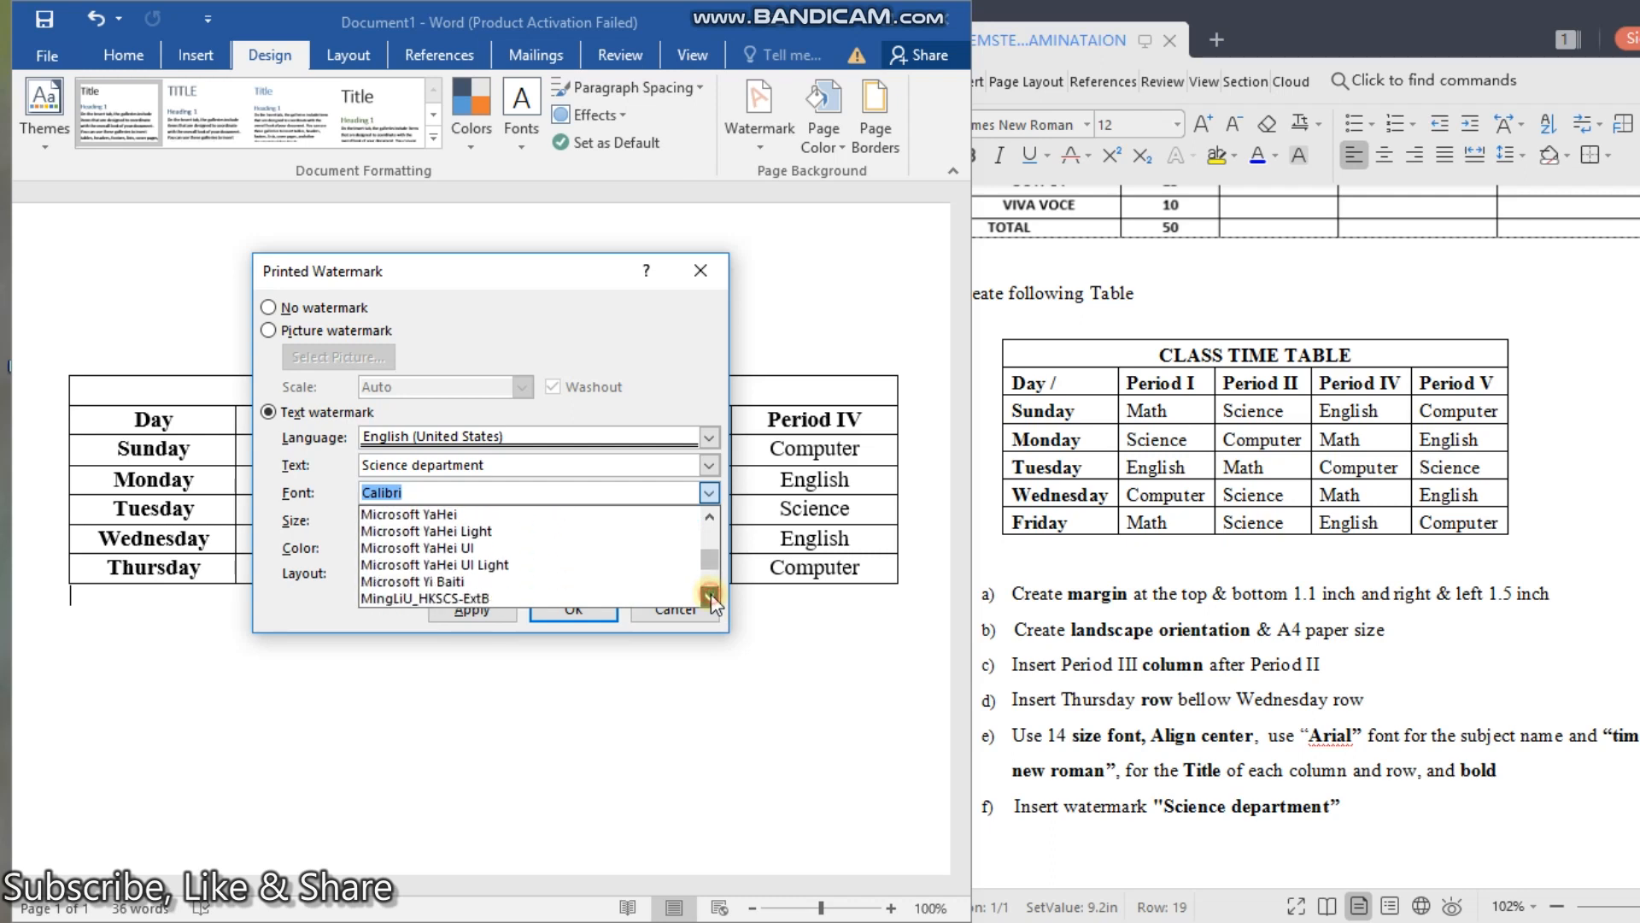
{"action": "left_click", "coordinate": [710, 595]}
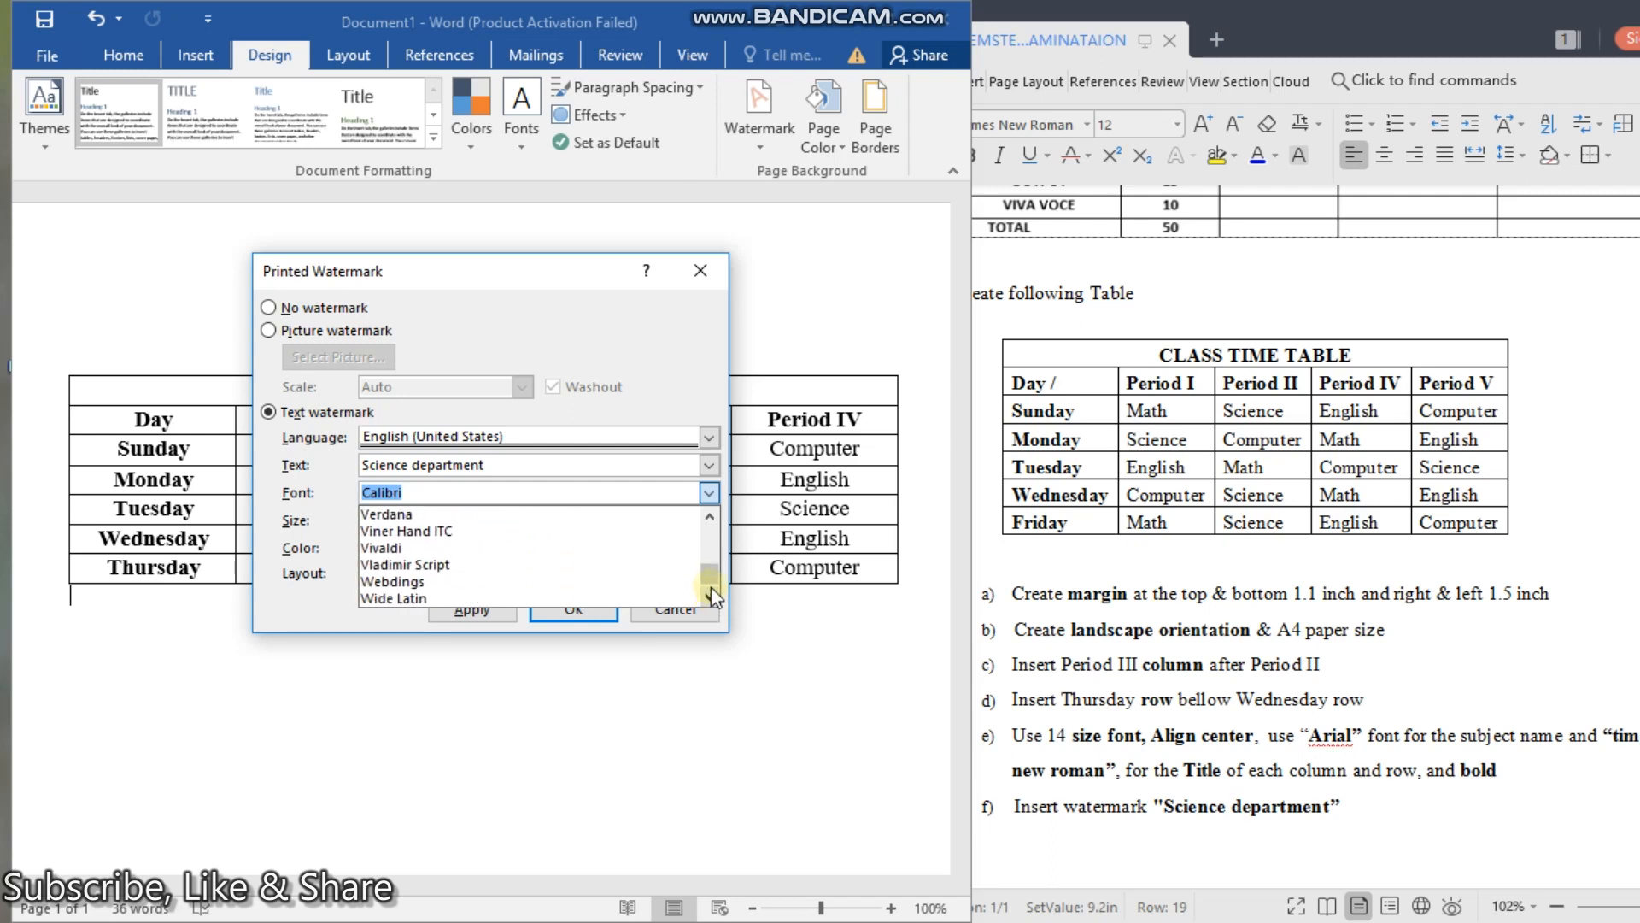
{"action": "left_click", "coordinate": [710, 516]}
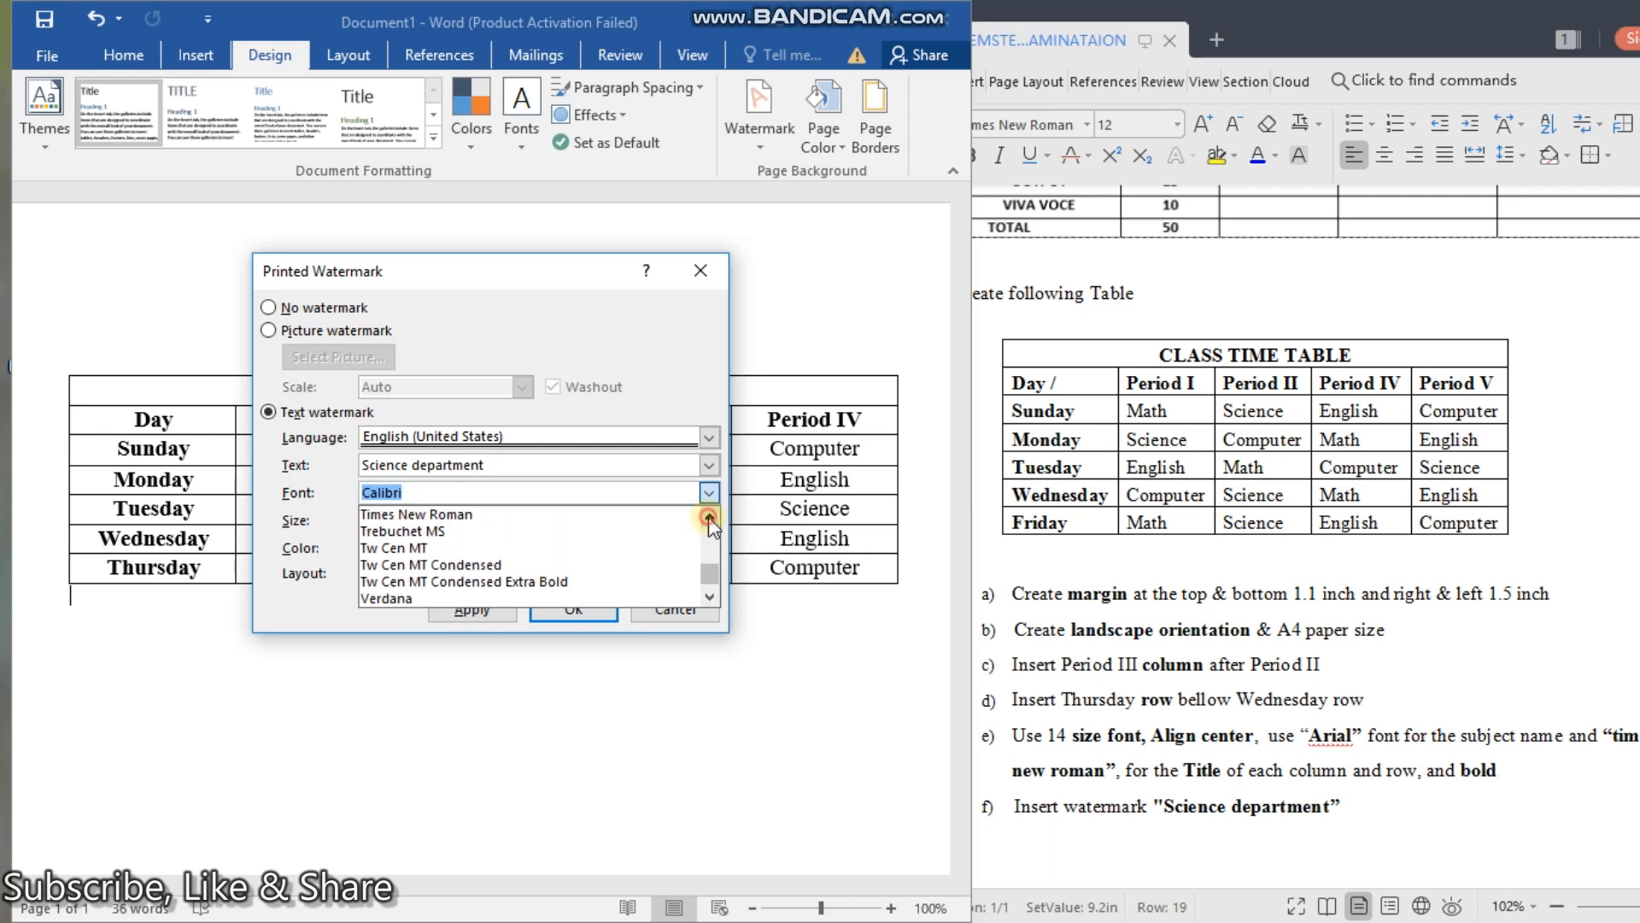
{"action": "left_click", "coordinate": [522, 515]}
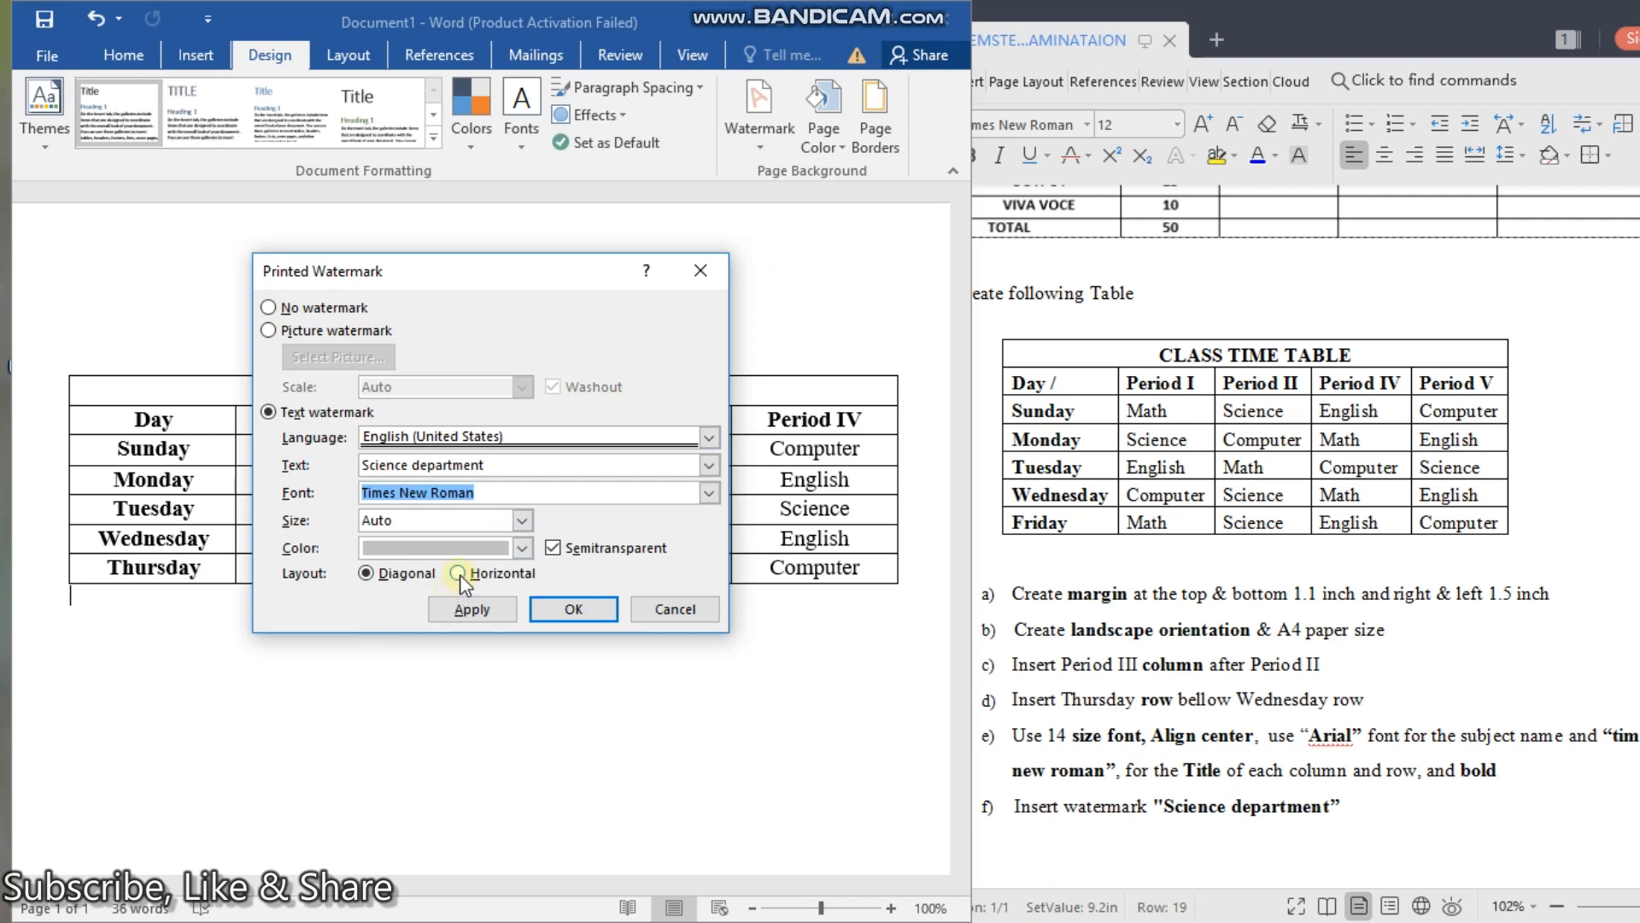
Step: Set the custom text watermark's colour to black, apply it to the page and close the watermark settings
{"action": "left_click", "coordinate": [528, 548]}
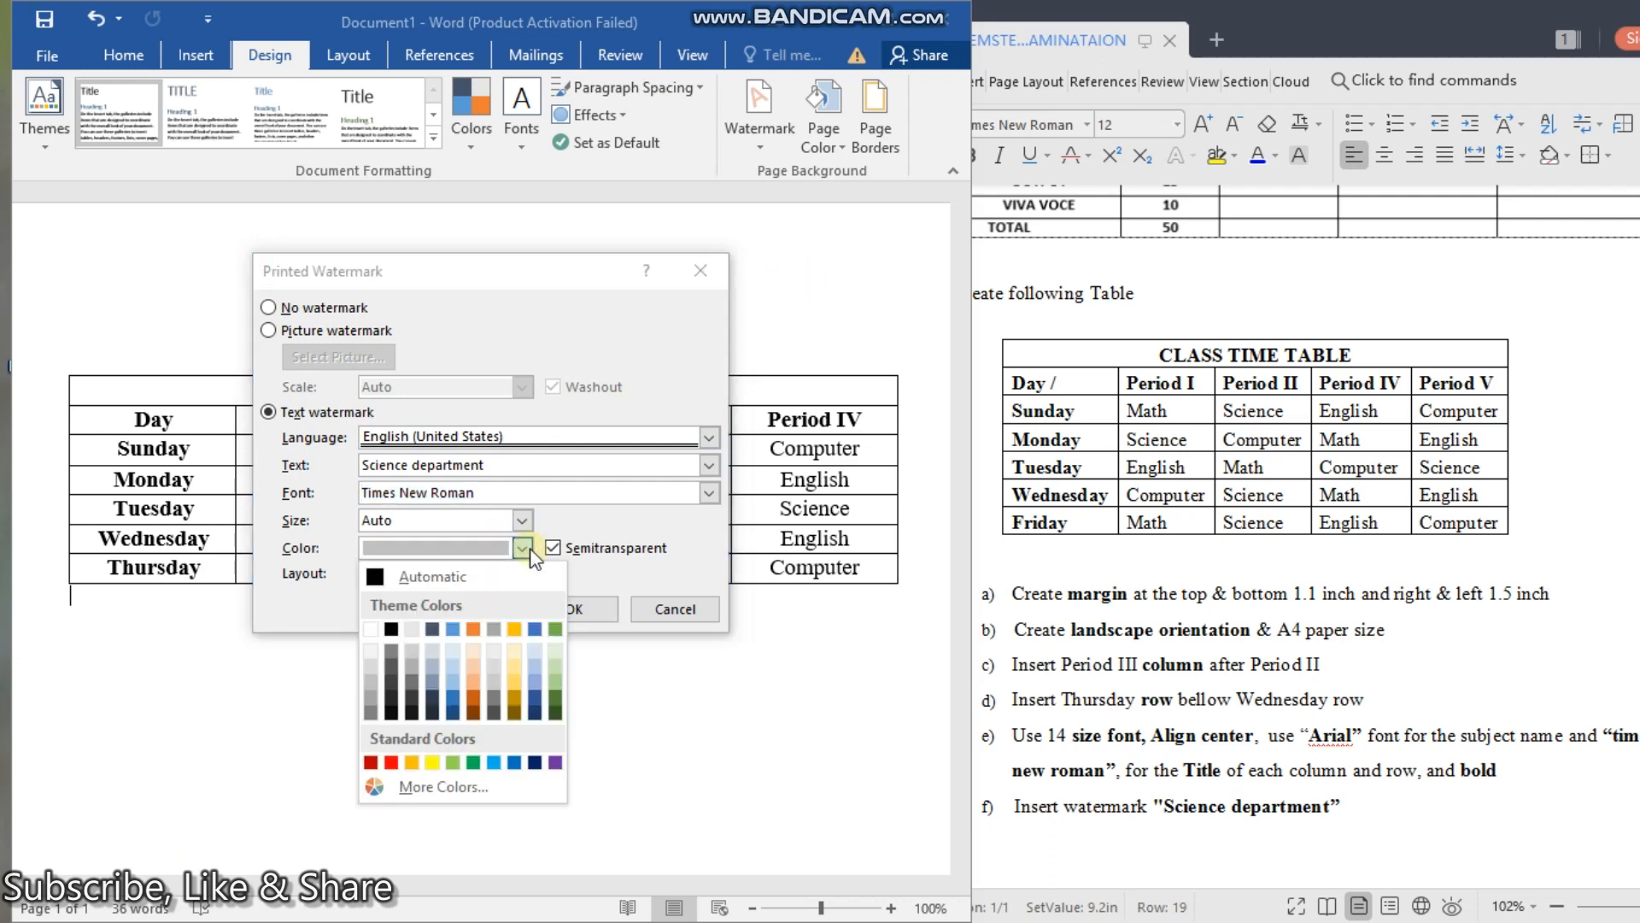
{"action": "left_click", "coordinate": [392, 623]}
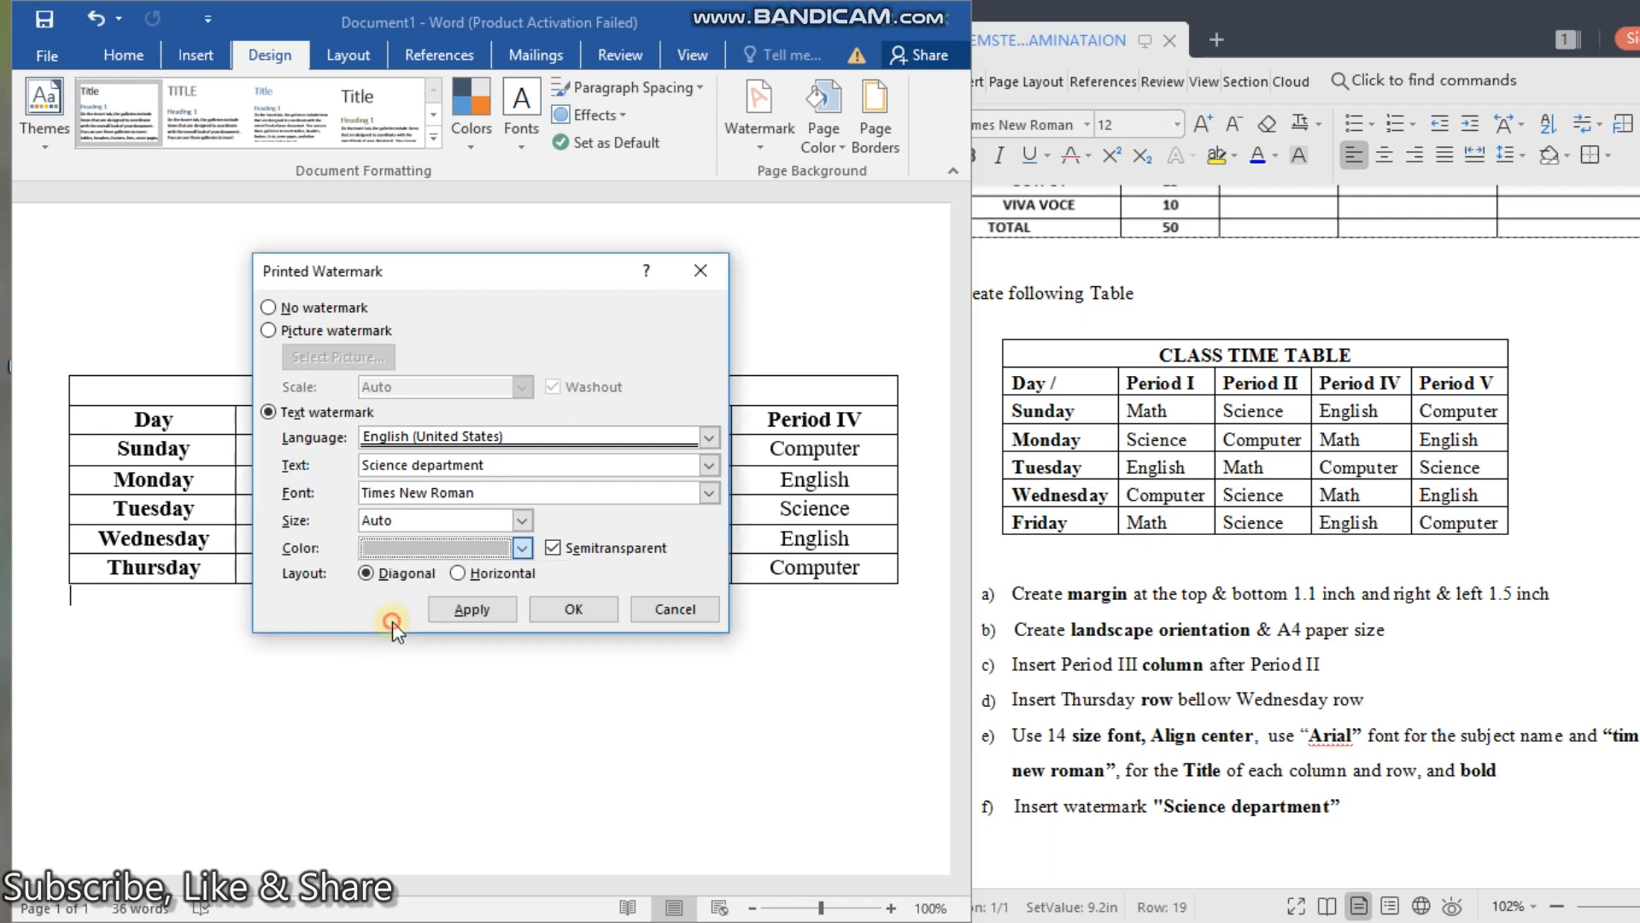
{"action": "left_click", "coordinate": [480, 608]}
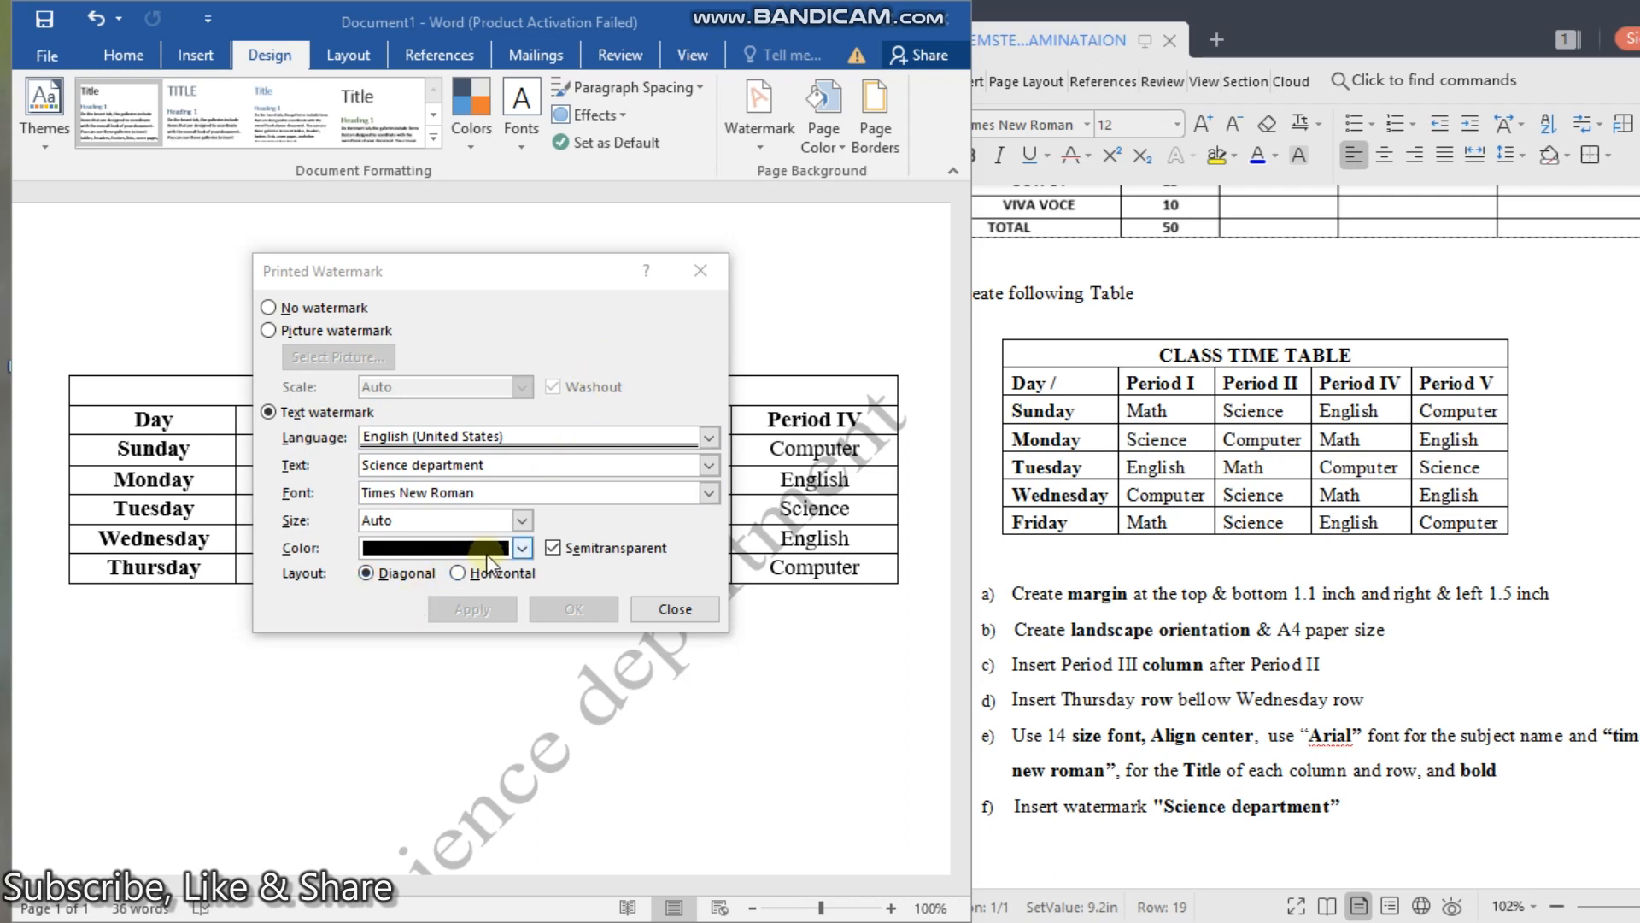
{"action": "left_click", "coordinate": [652, 609]}
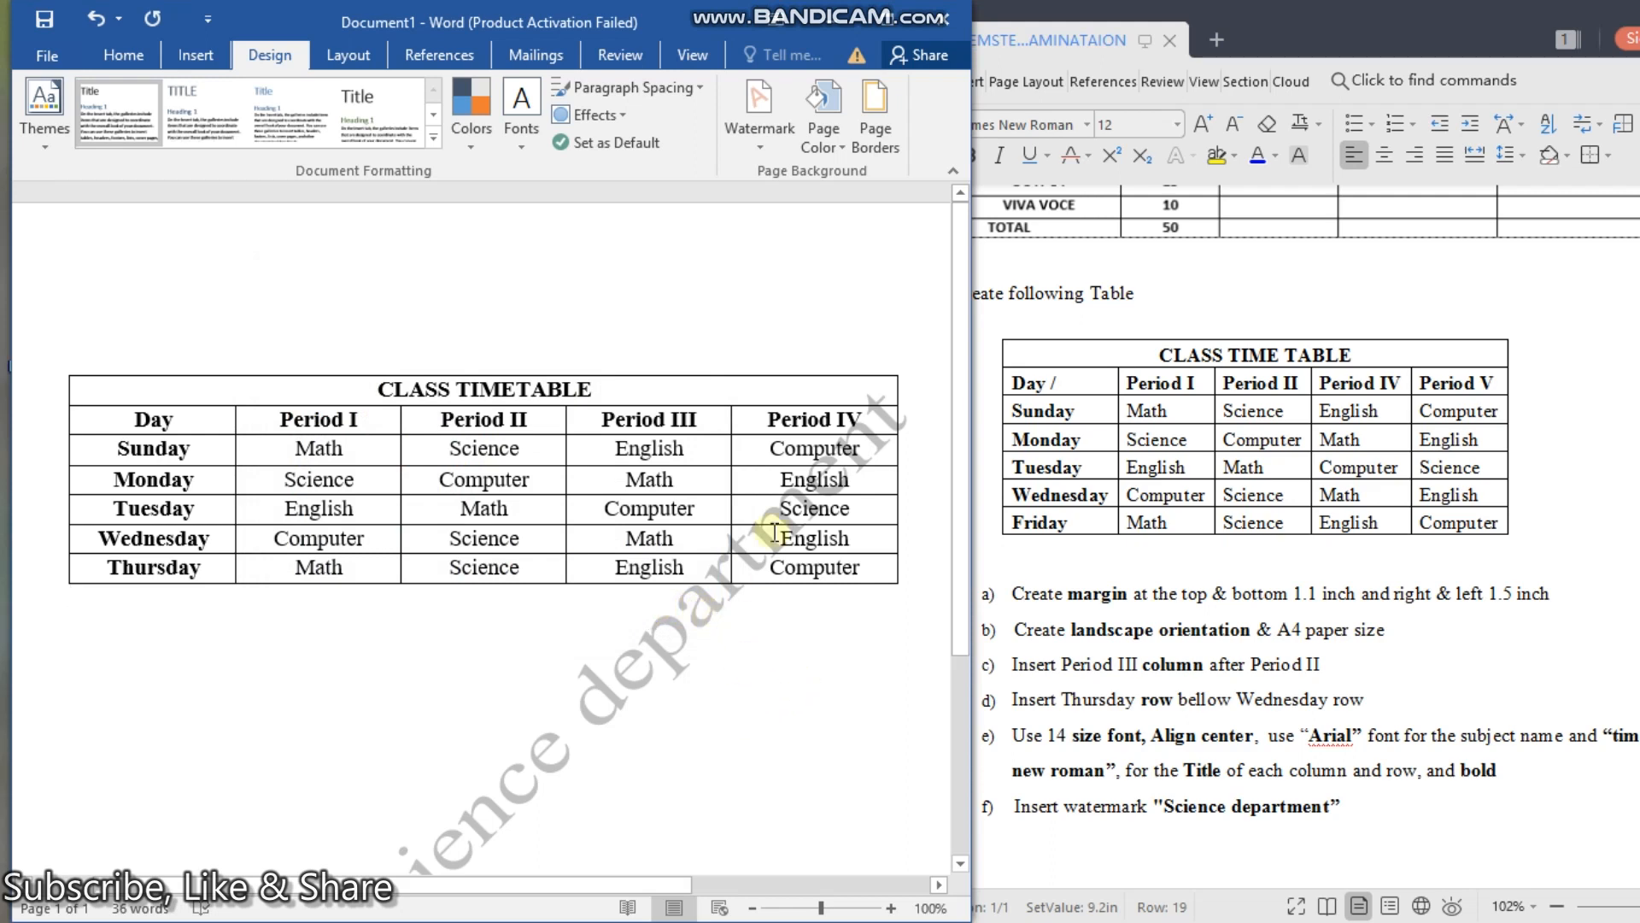
Step: Maximize the document window and move the timetable down to the middle of the page, over the watermark
{"action": "double_click", "coordinate": [888, 24]}
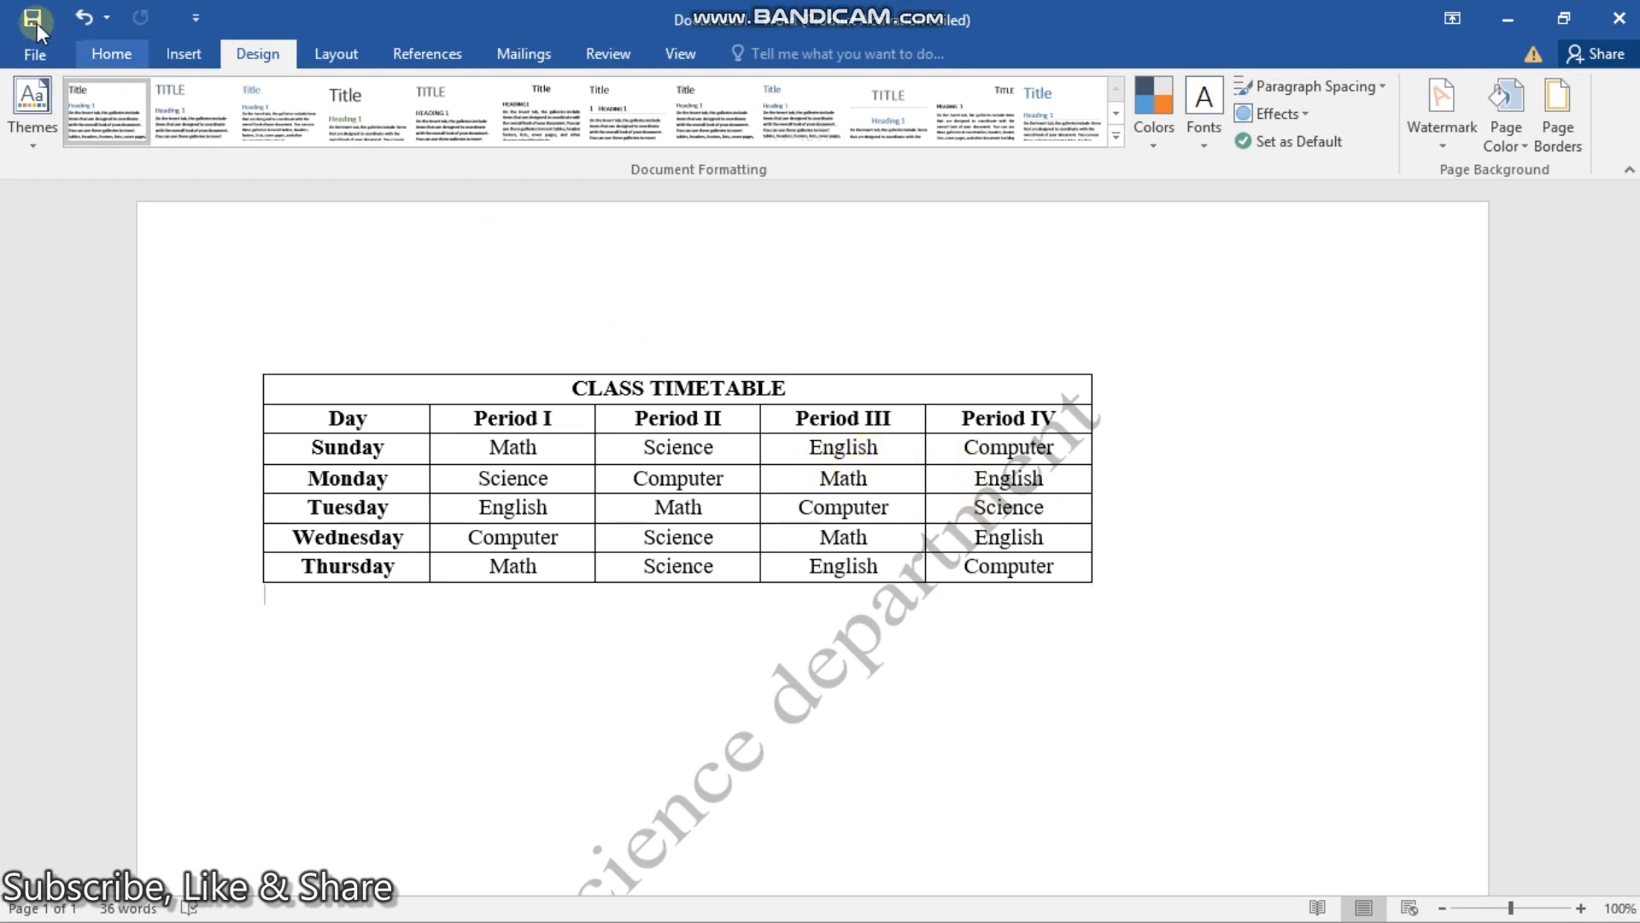
{"action": "left_click", "coordinate": [100, 58]}
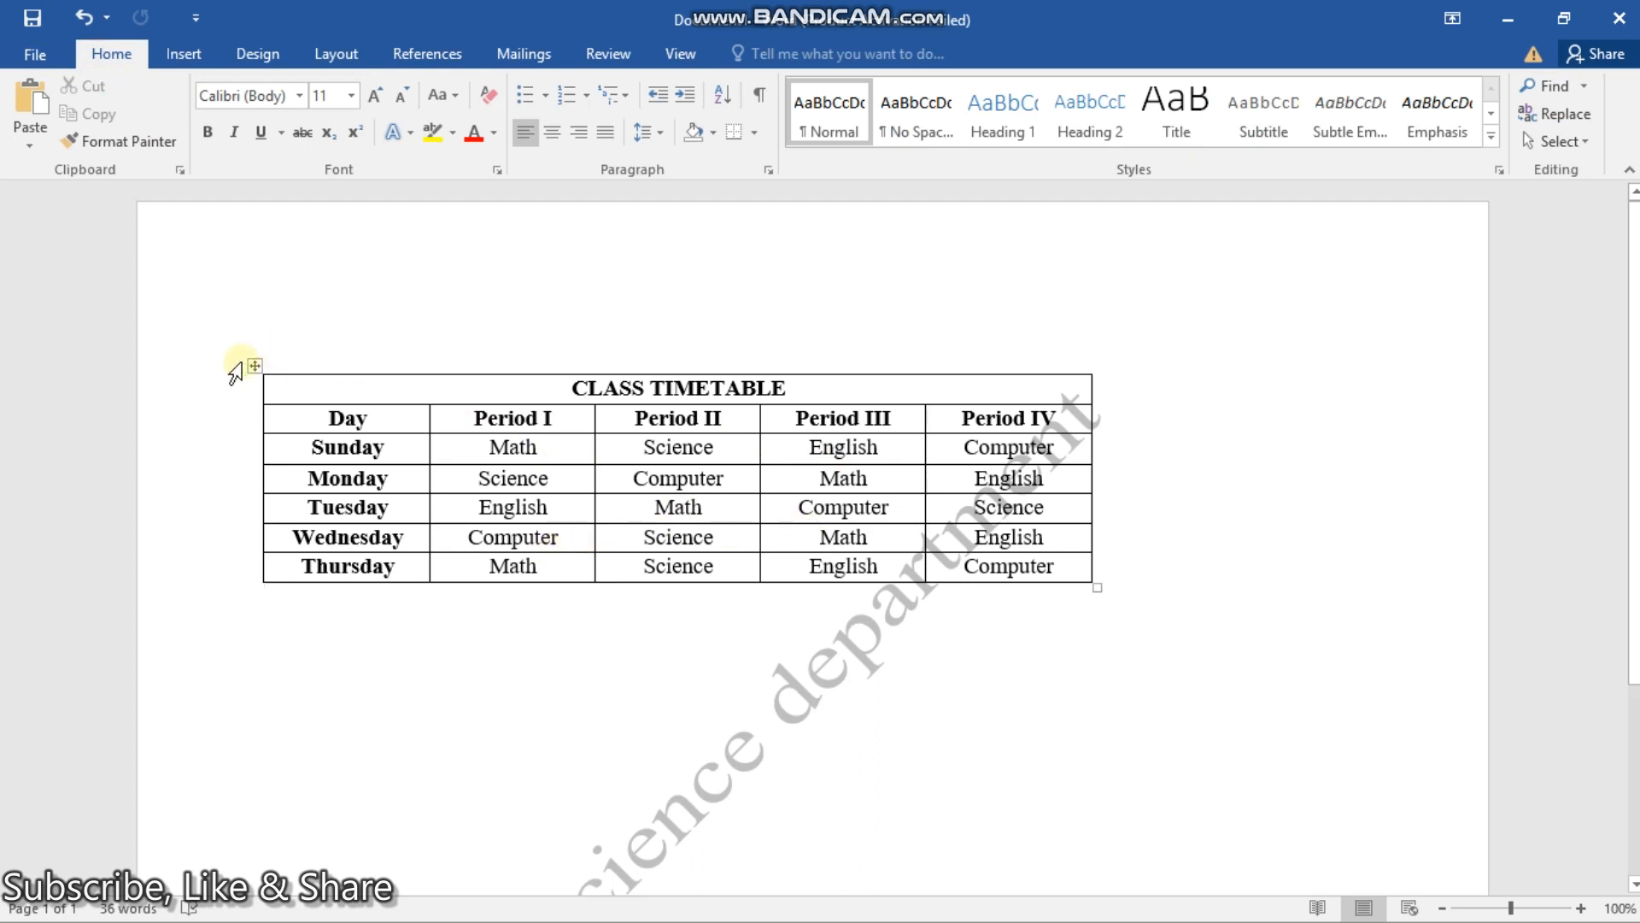
{"action": "left_click_drag", "start_coordinate": [252, 363], "coordinate": [310, 595]}
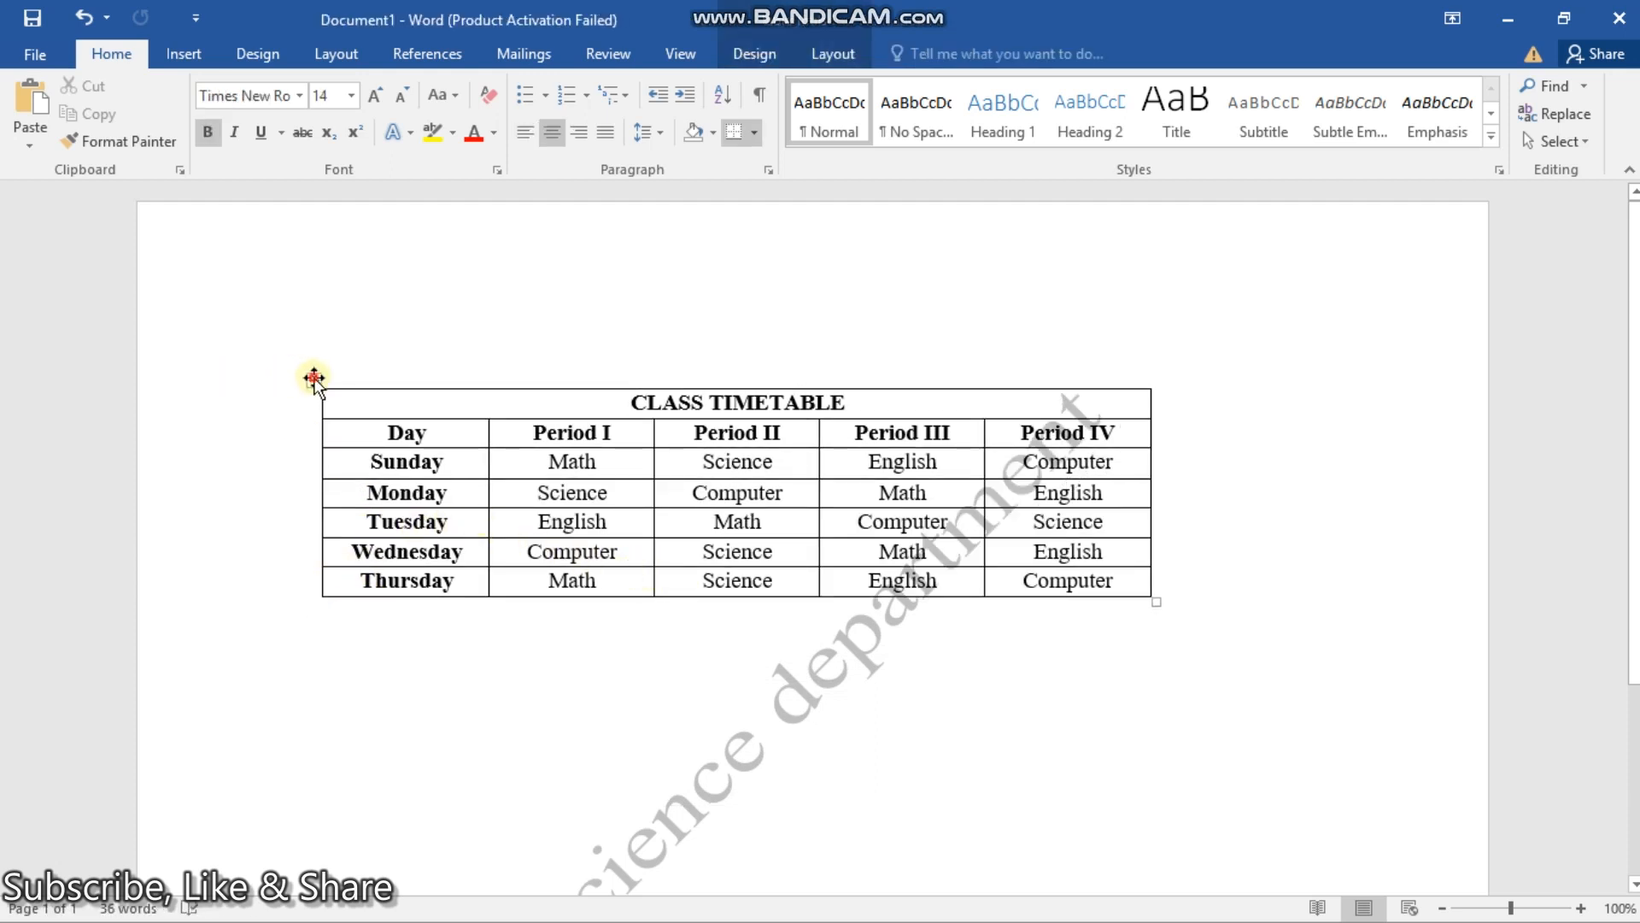
{"action": "left_click_drag", "start_coordinate": [314, 379], "coordinate": [327, 683]}
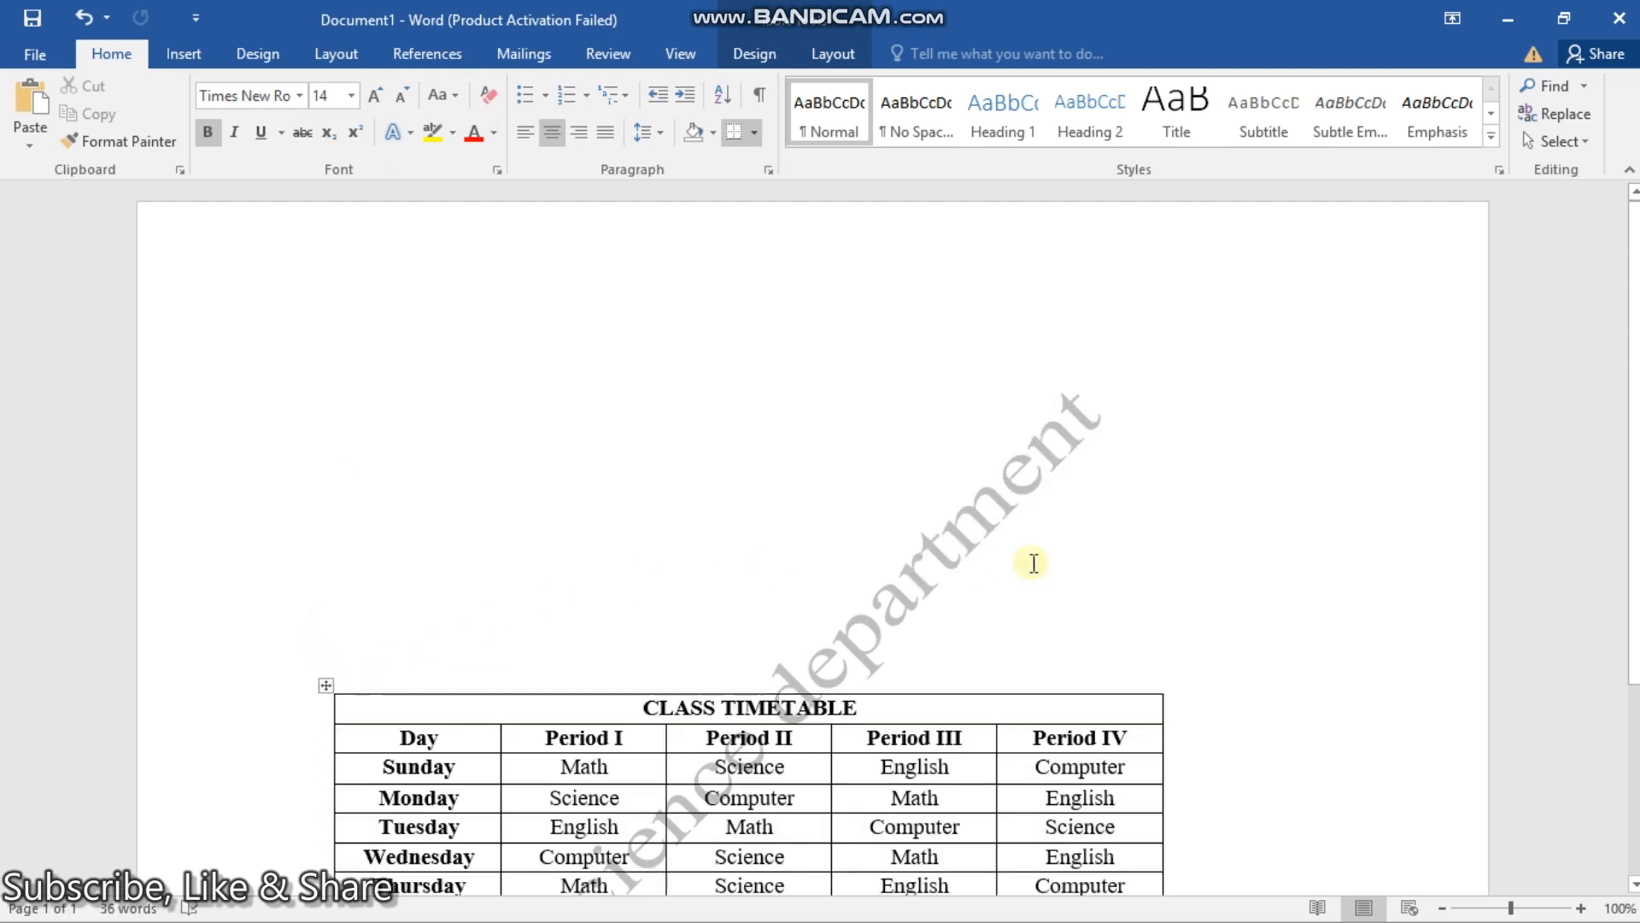
{"action": "key", "text": "Down"}
{"action": "key", "text": "Down"}
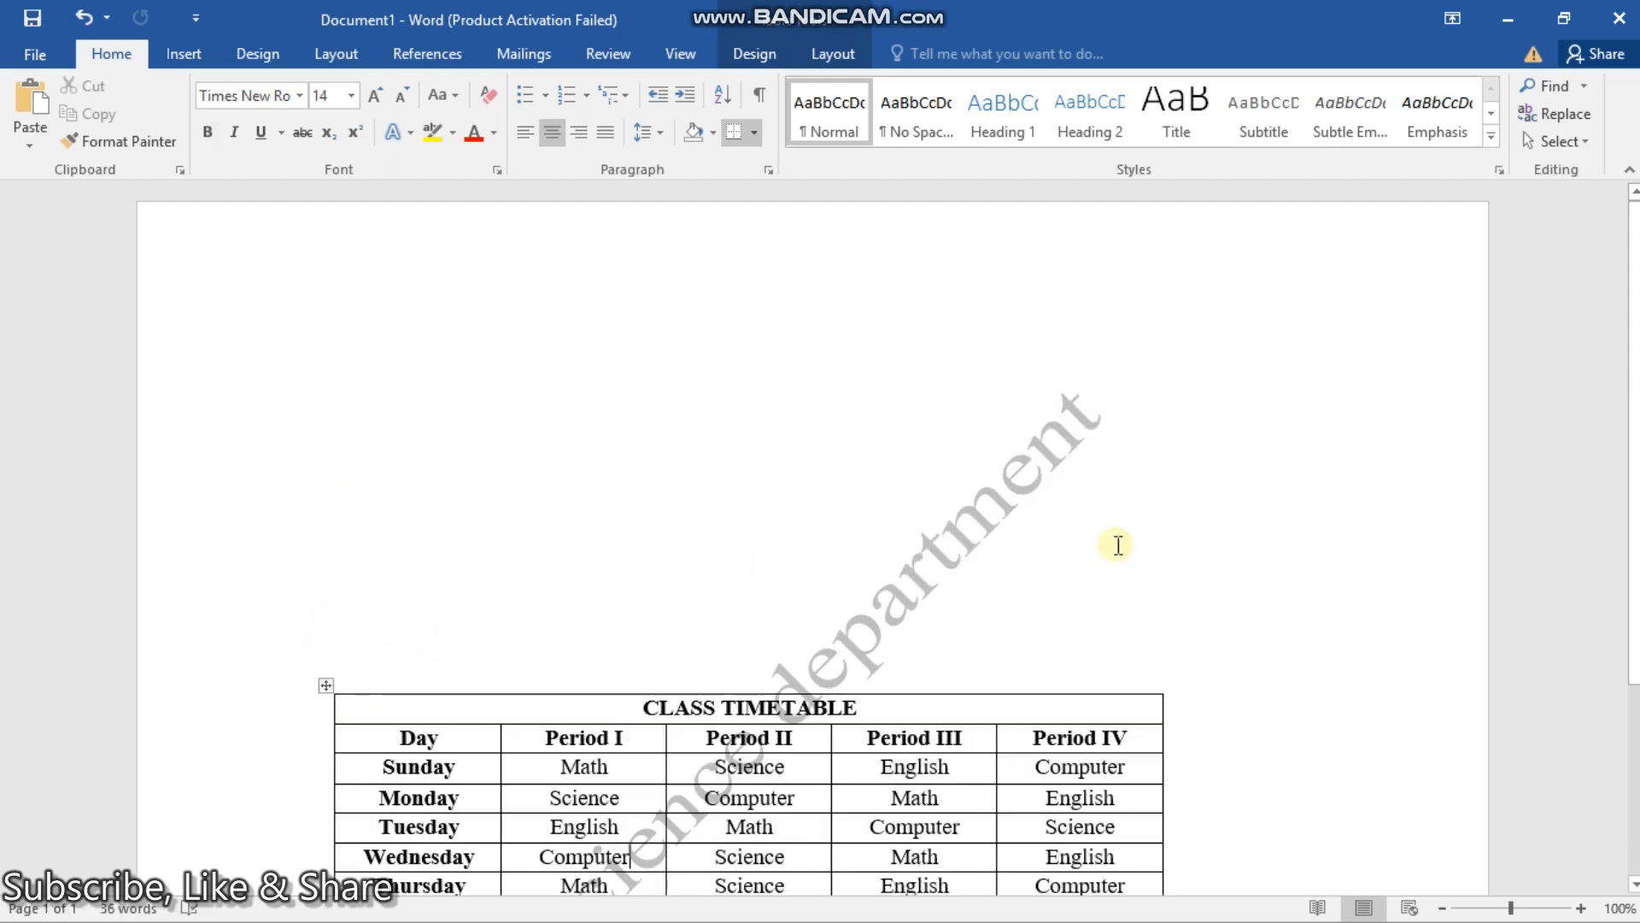
{"action": "key", "text": "Down"}
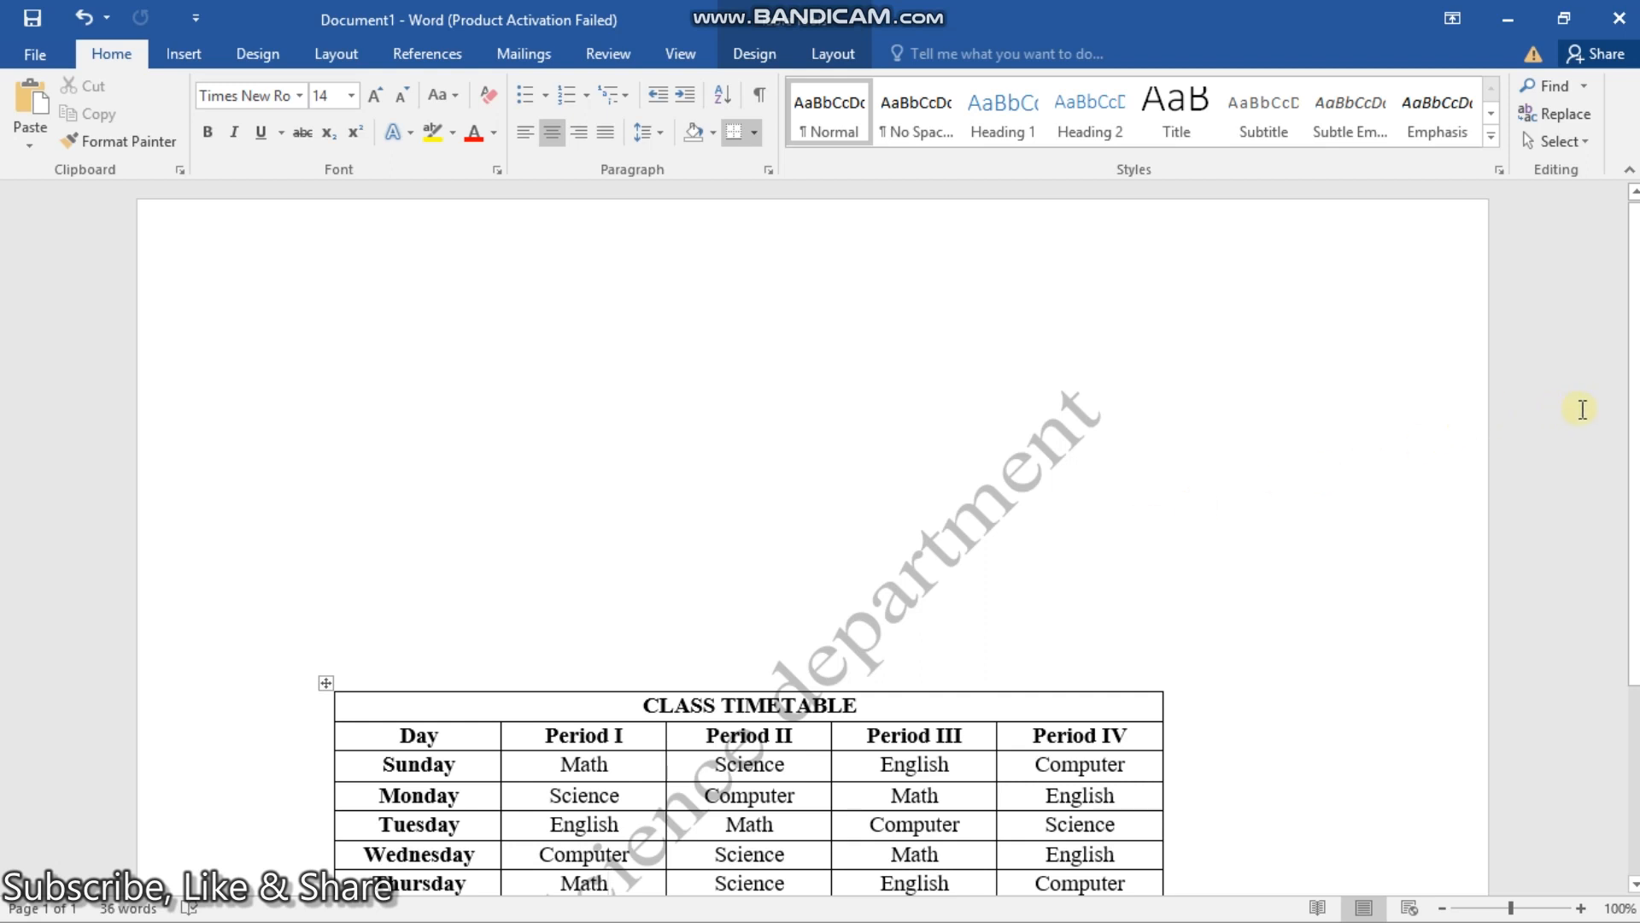
{"action": "left_click_drag", "start_coordinate": [1635, 422], "coordinate": [1638, 595]}
{"action": "mouse_move", "coordinate": [1639, 595]}
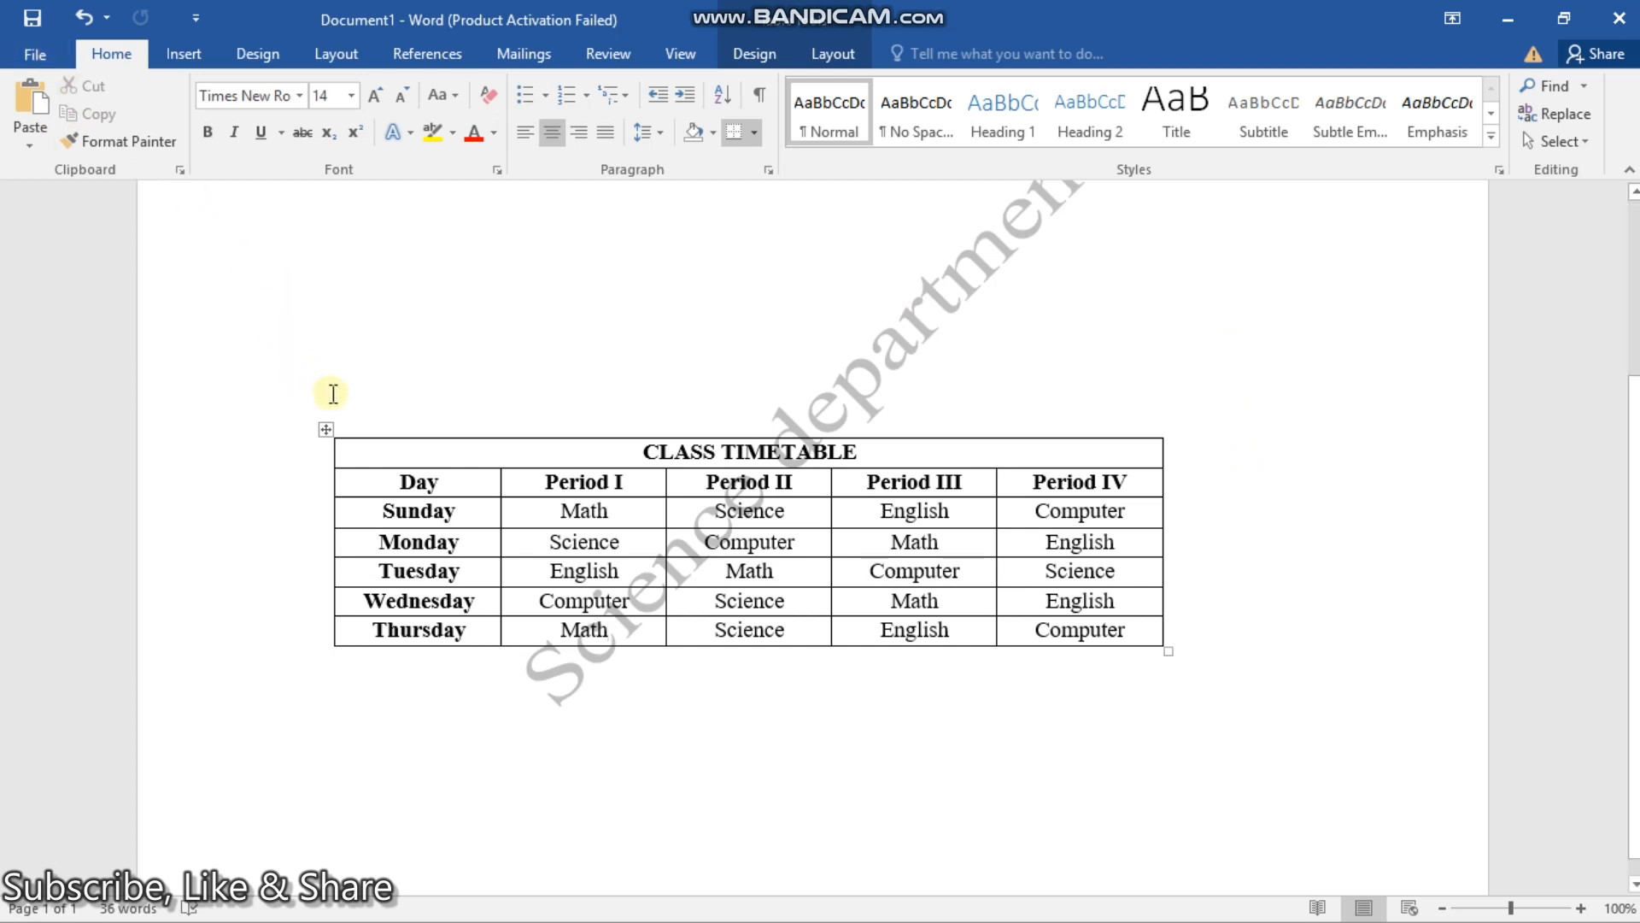
{"action": "left_click_drag", "start_coordinate": [324, 432], "coordinate": [320, 366]}
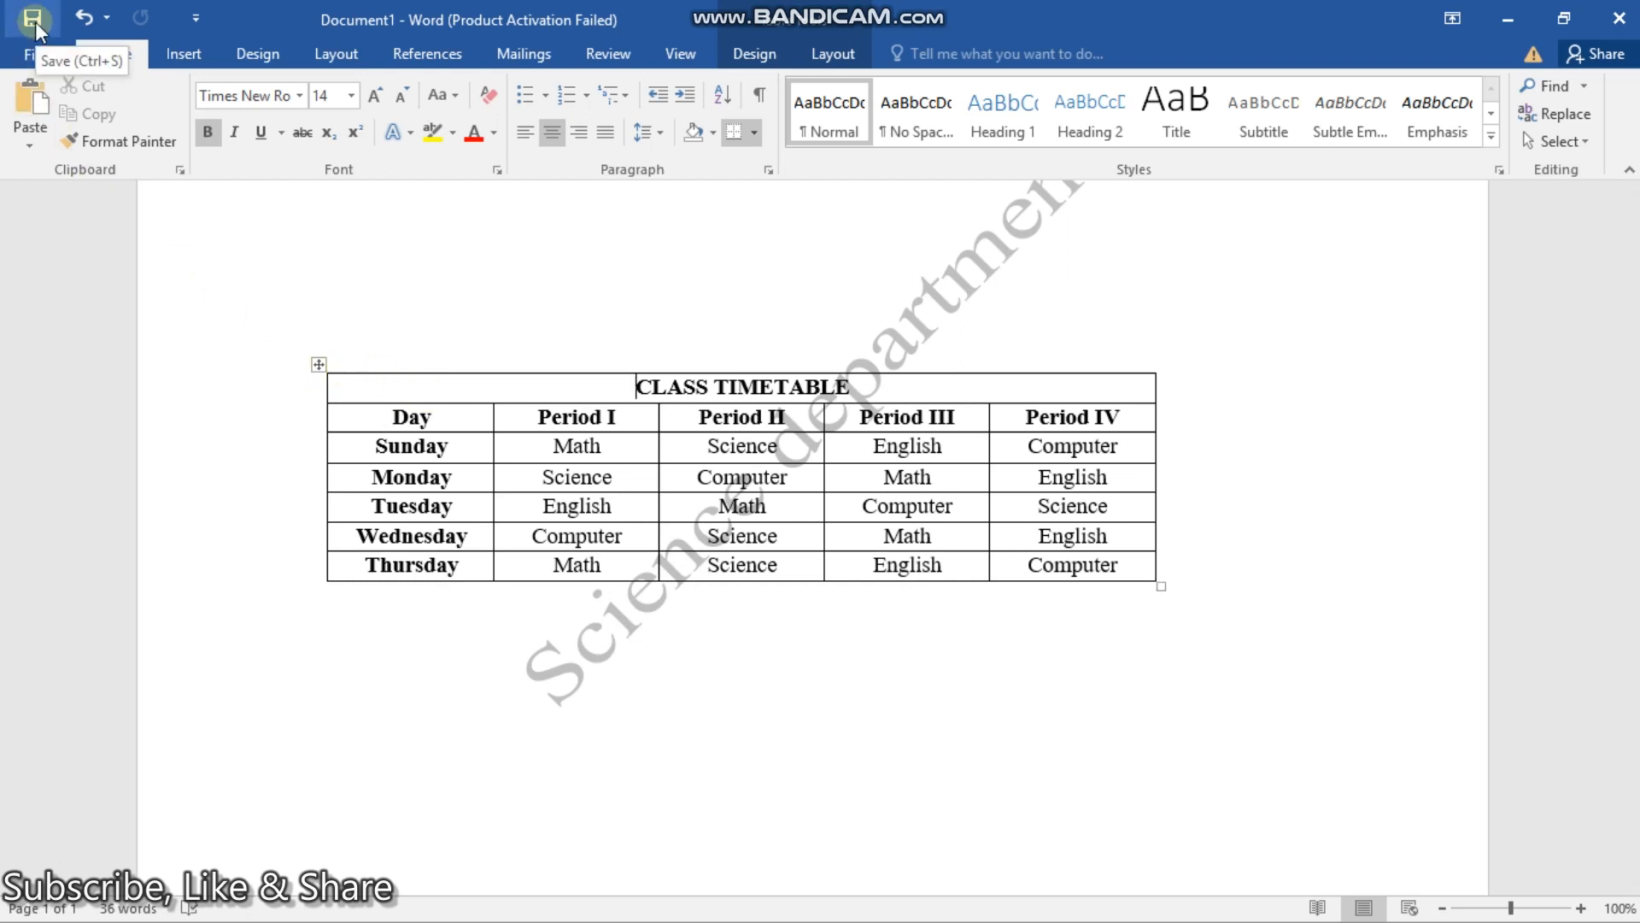
Step: Close the document and save it as the Word document CLASS TIMETABLE in the Documents folder
{"action": "left_click", "coordinate": [36, 53]}
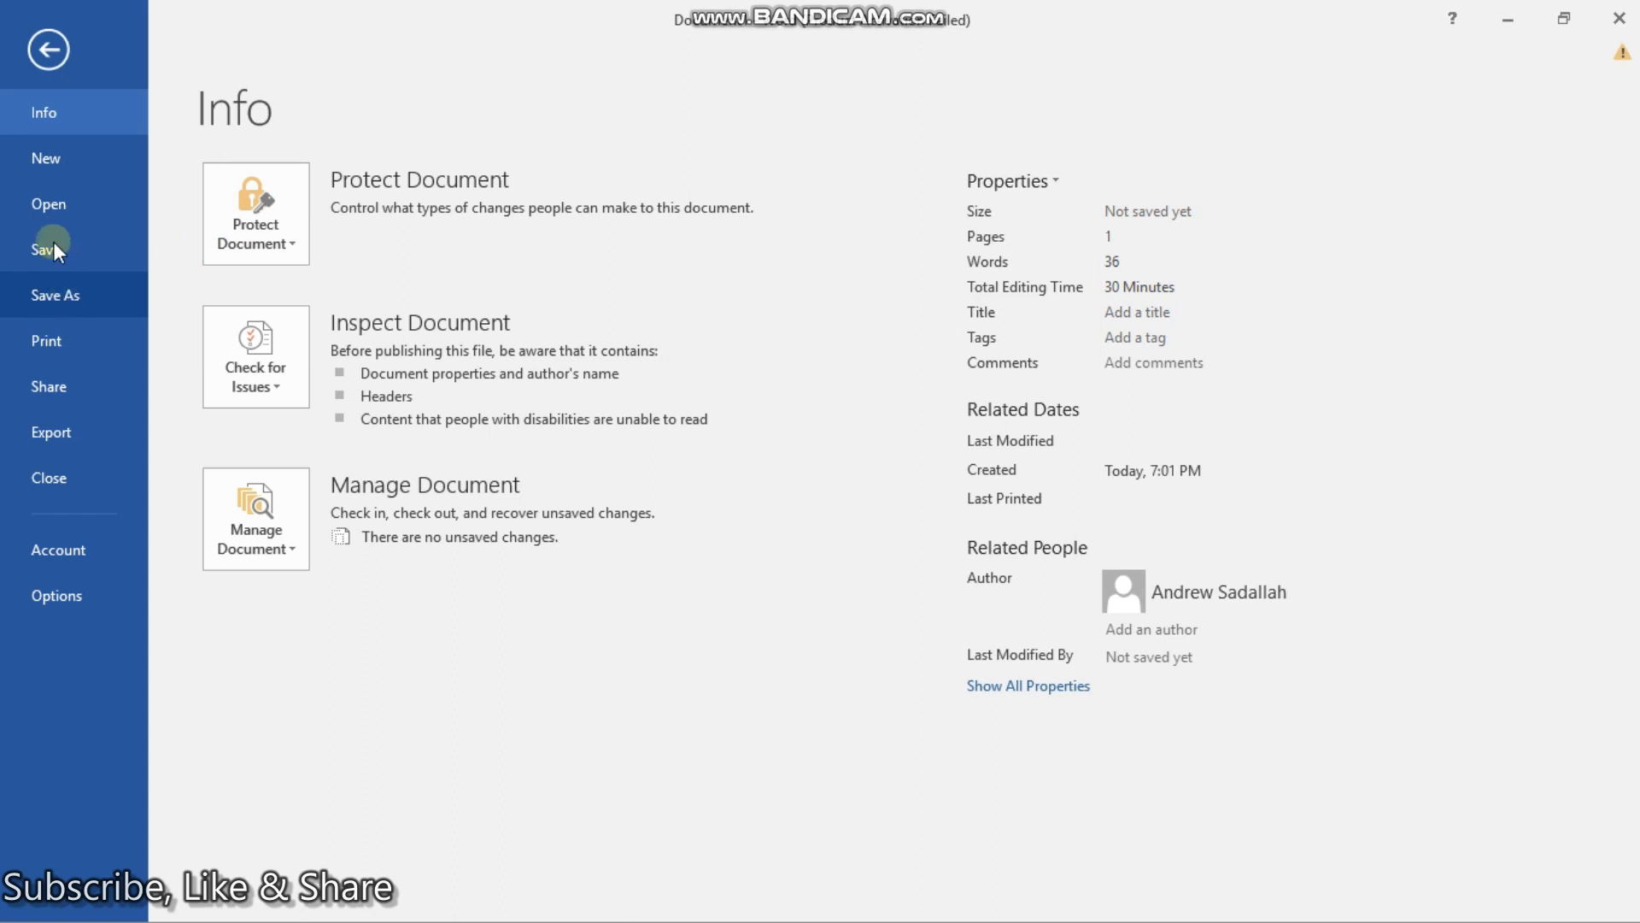
{"action": "left_click", "coordinate": [41, 48]}
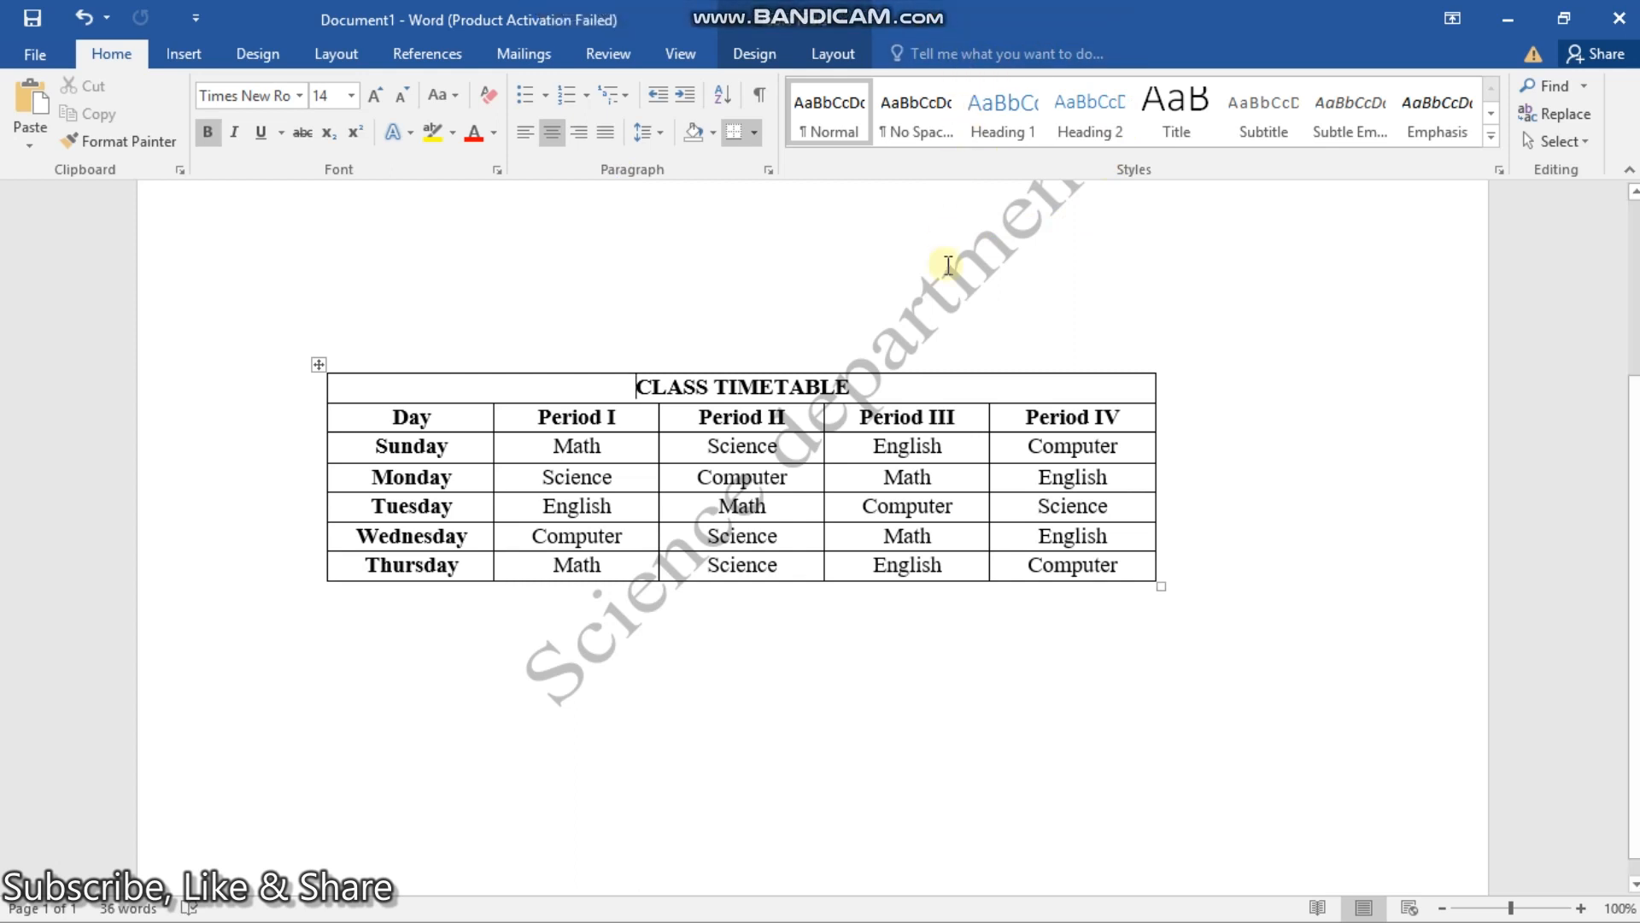
{"action": "left_click", "coordinate": [1617, 15]}
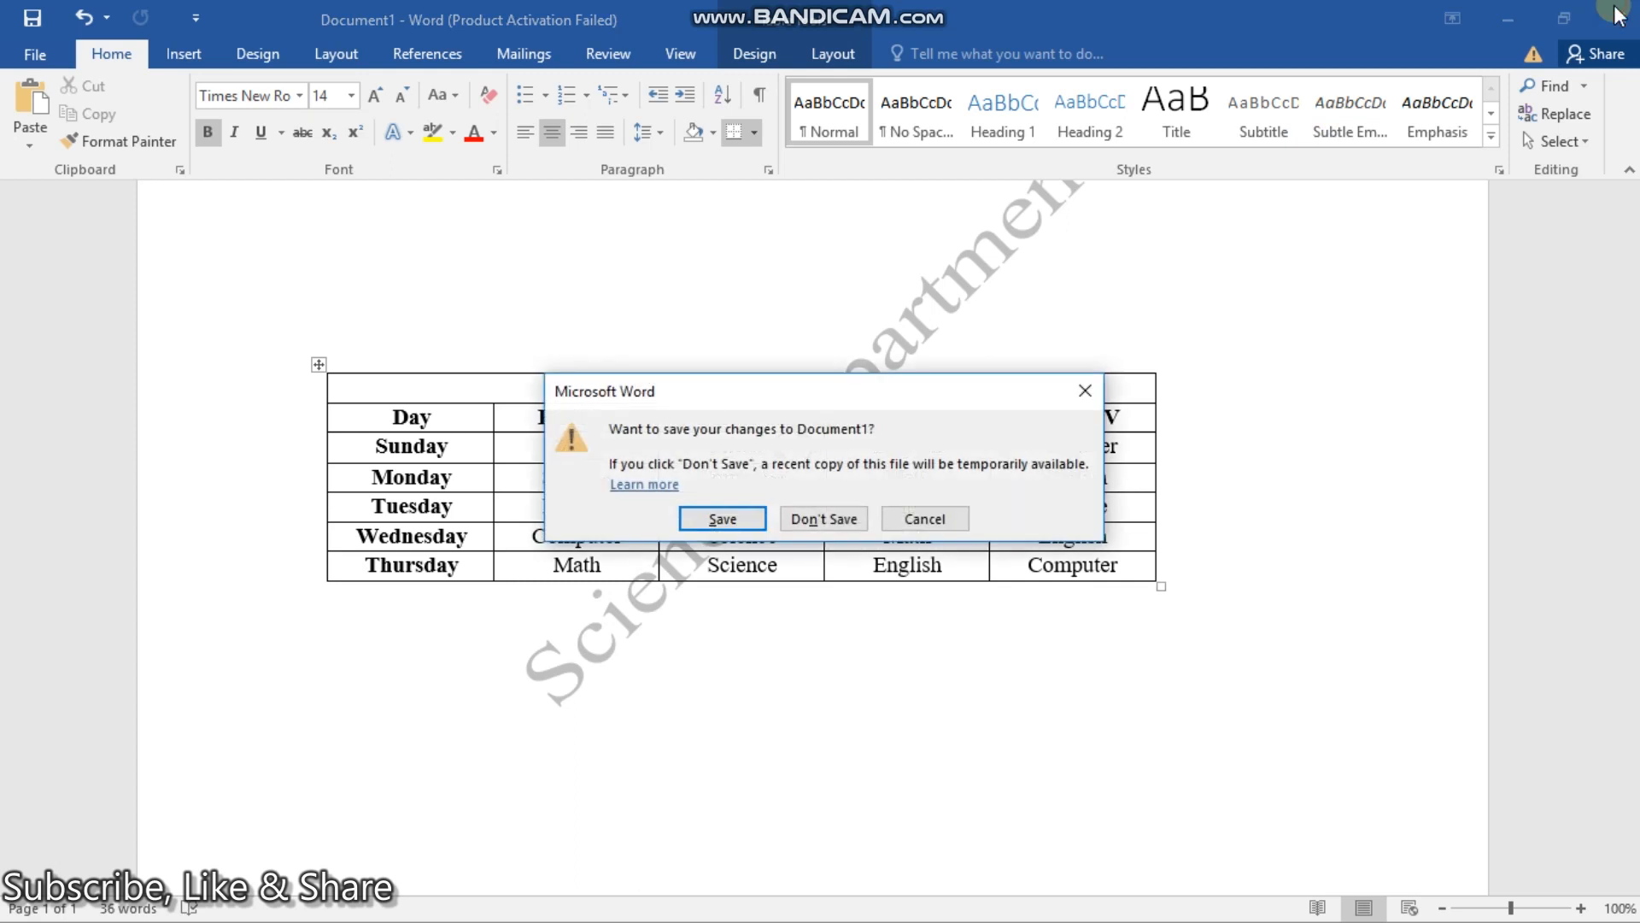
{"action": "left_click", "coordinate": [722, 519]}
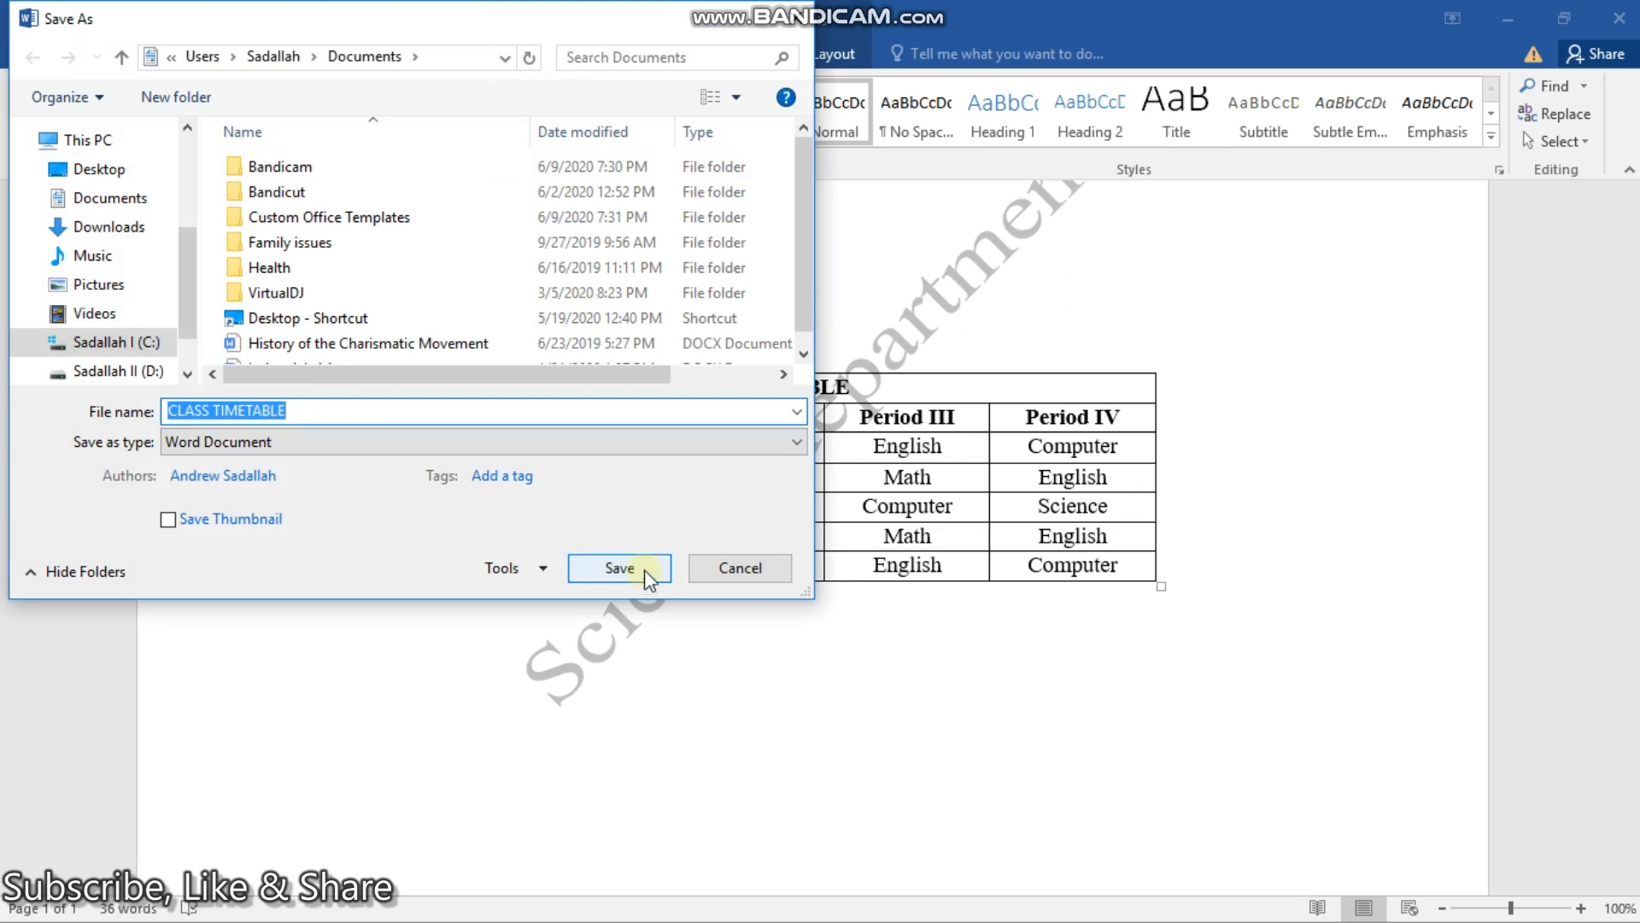
{"action": "left_click", "coordinate": [621, 568]}
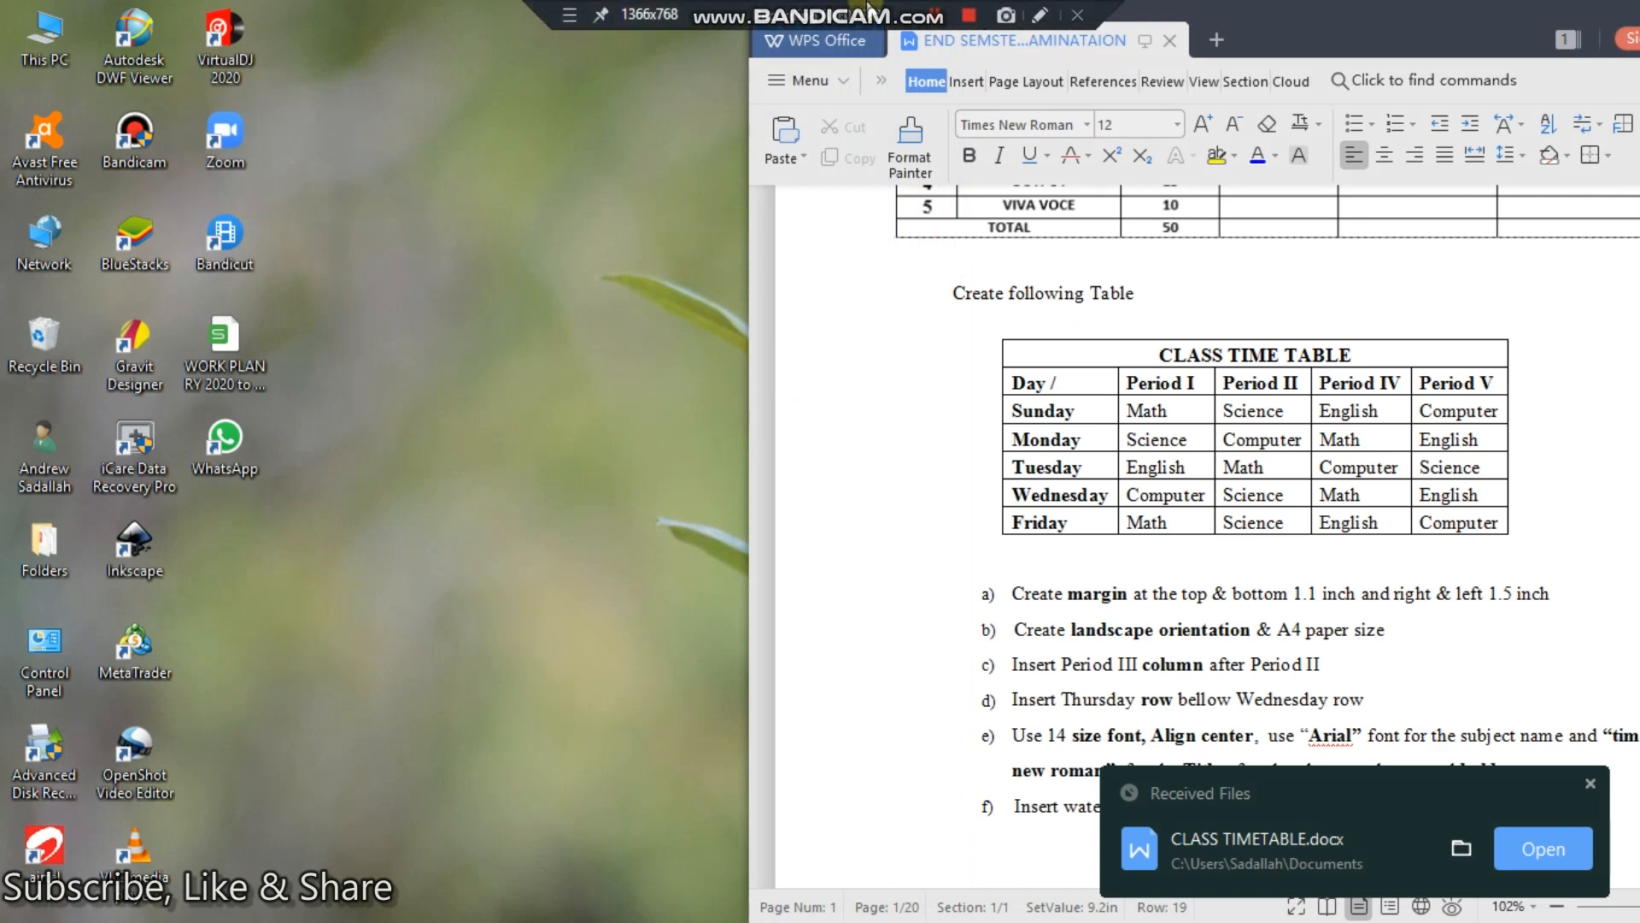
{"action": "left_click", "coordinate": [934, 15]}
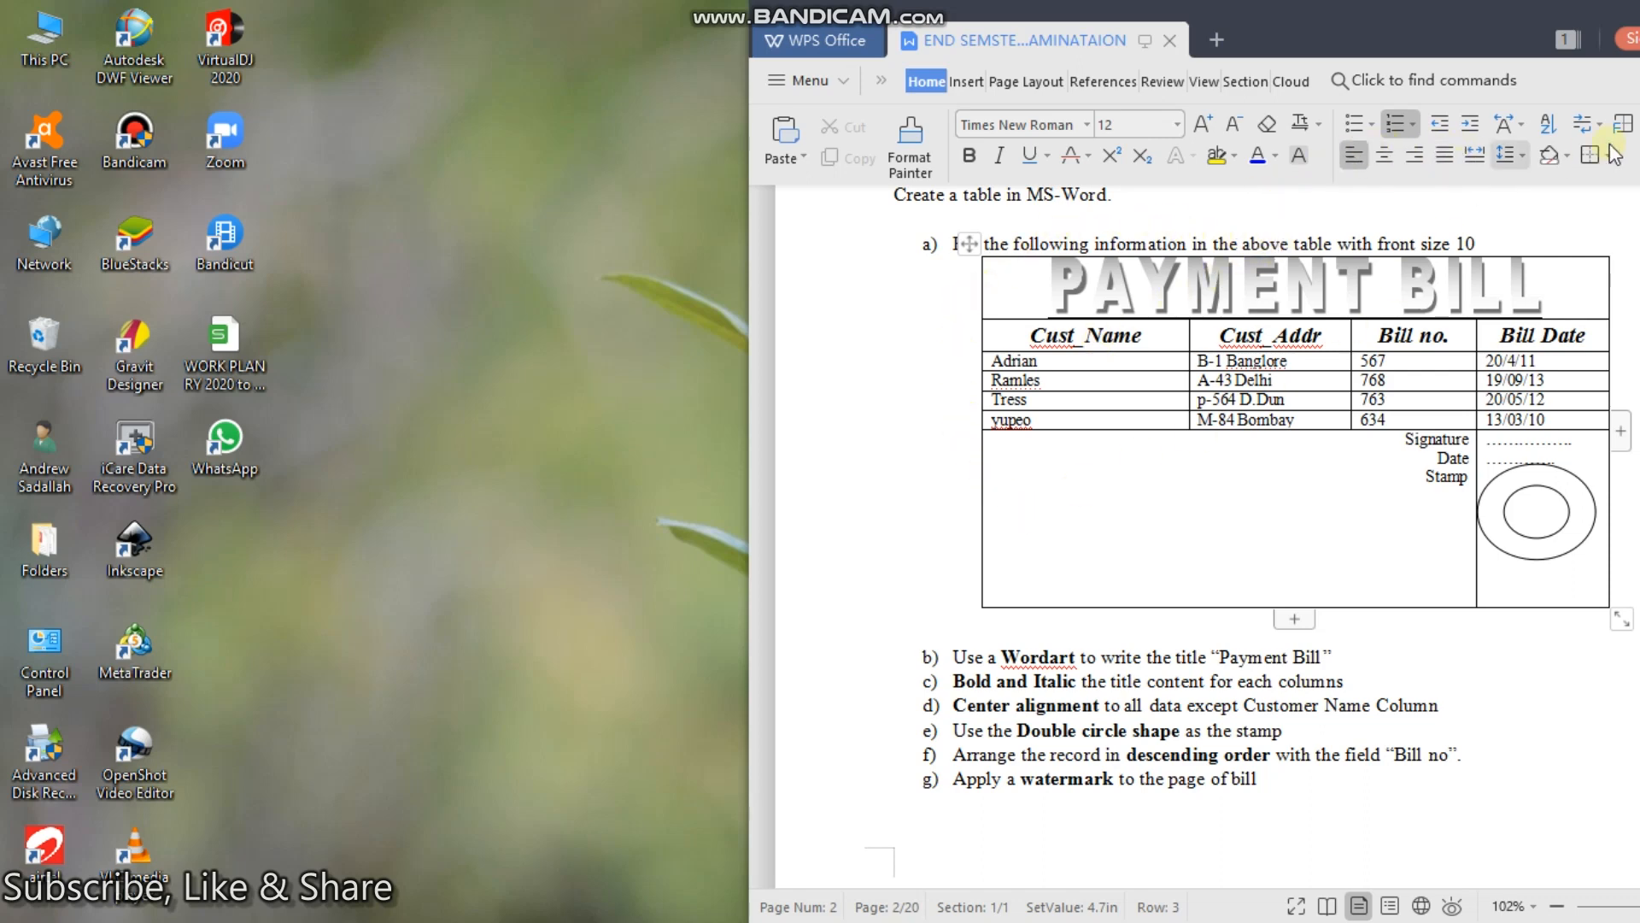
{"action": "mouse_move", "coordinate": [1623, 150]}
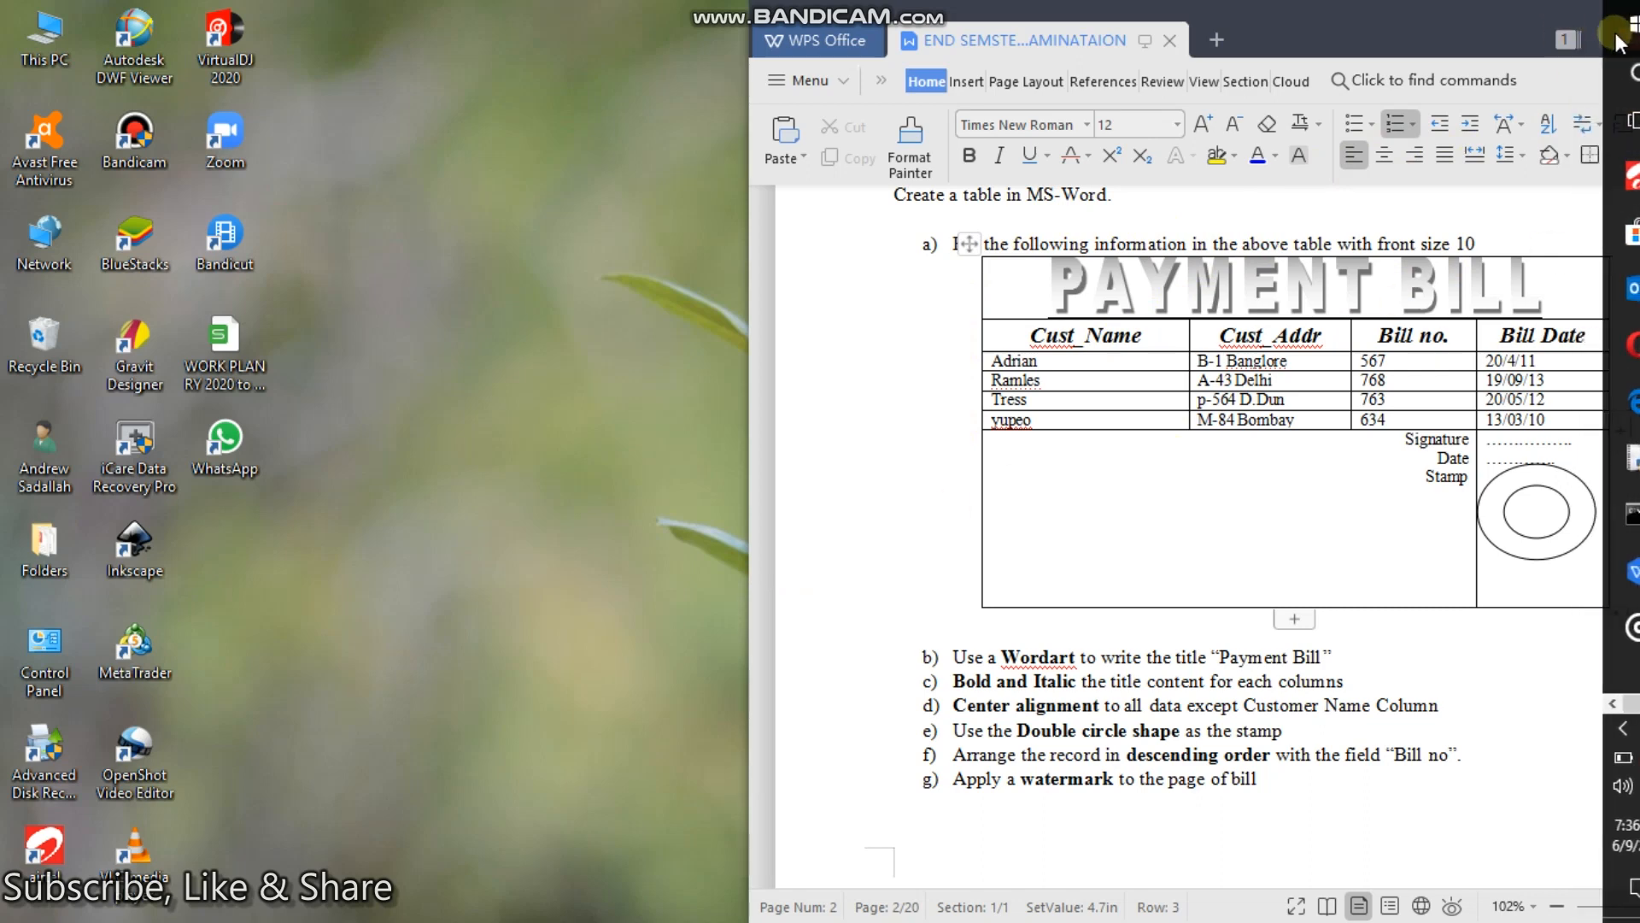
{"action": "left_click", "coordinate": [1609, 24]}
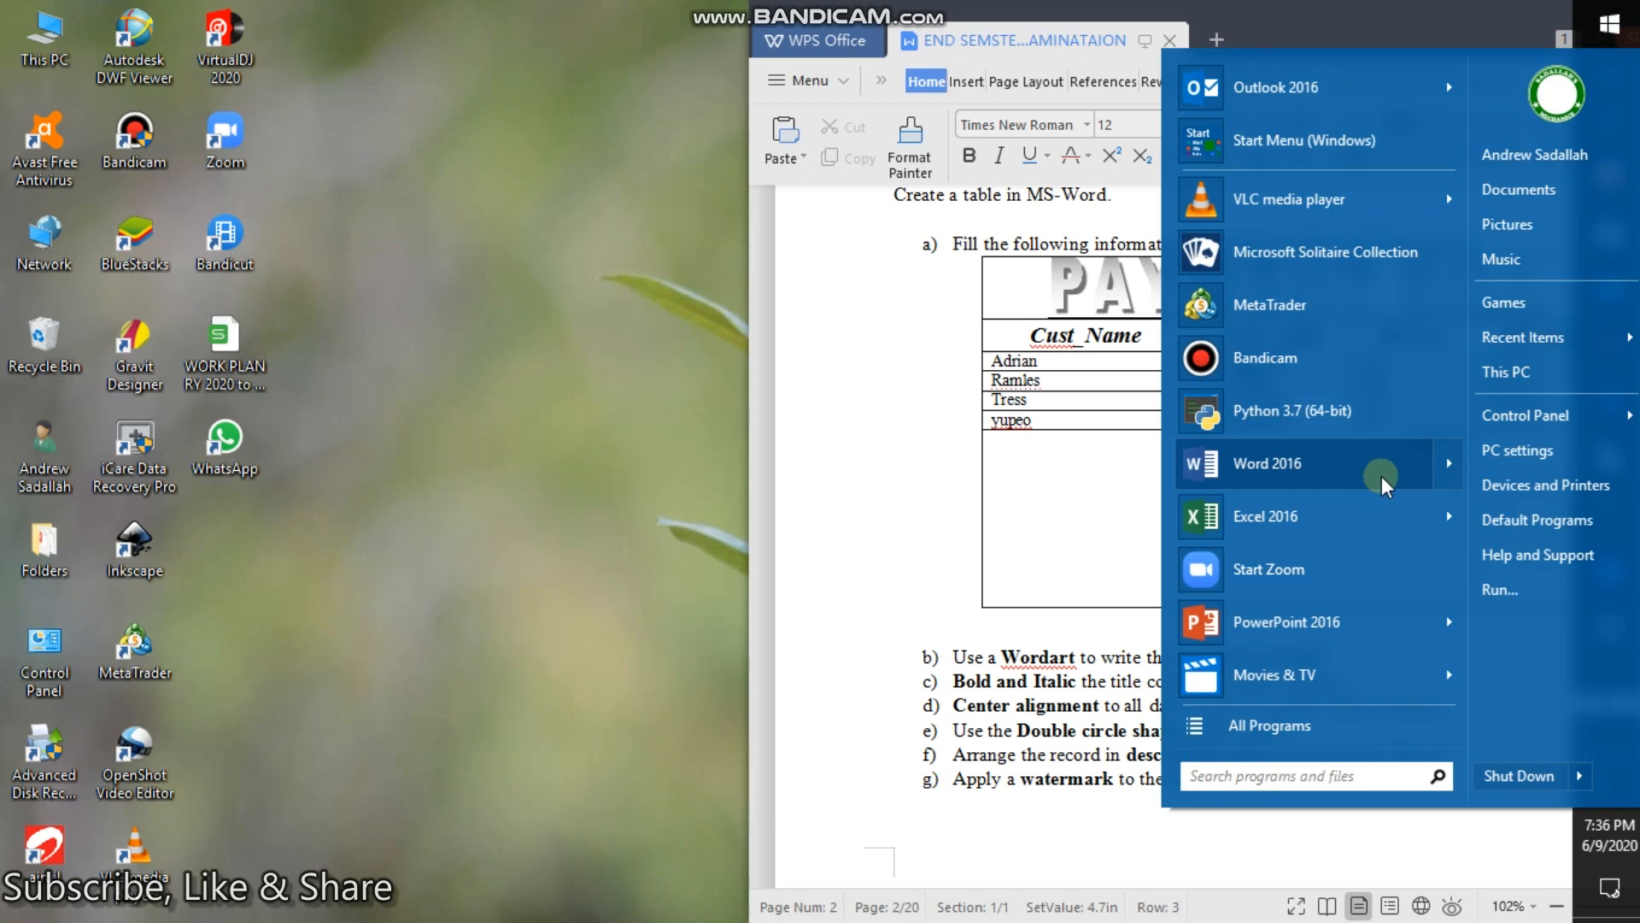
{"action": "left_click", "coordinate": [1381, 475]}
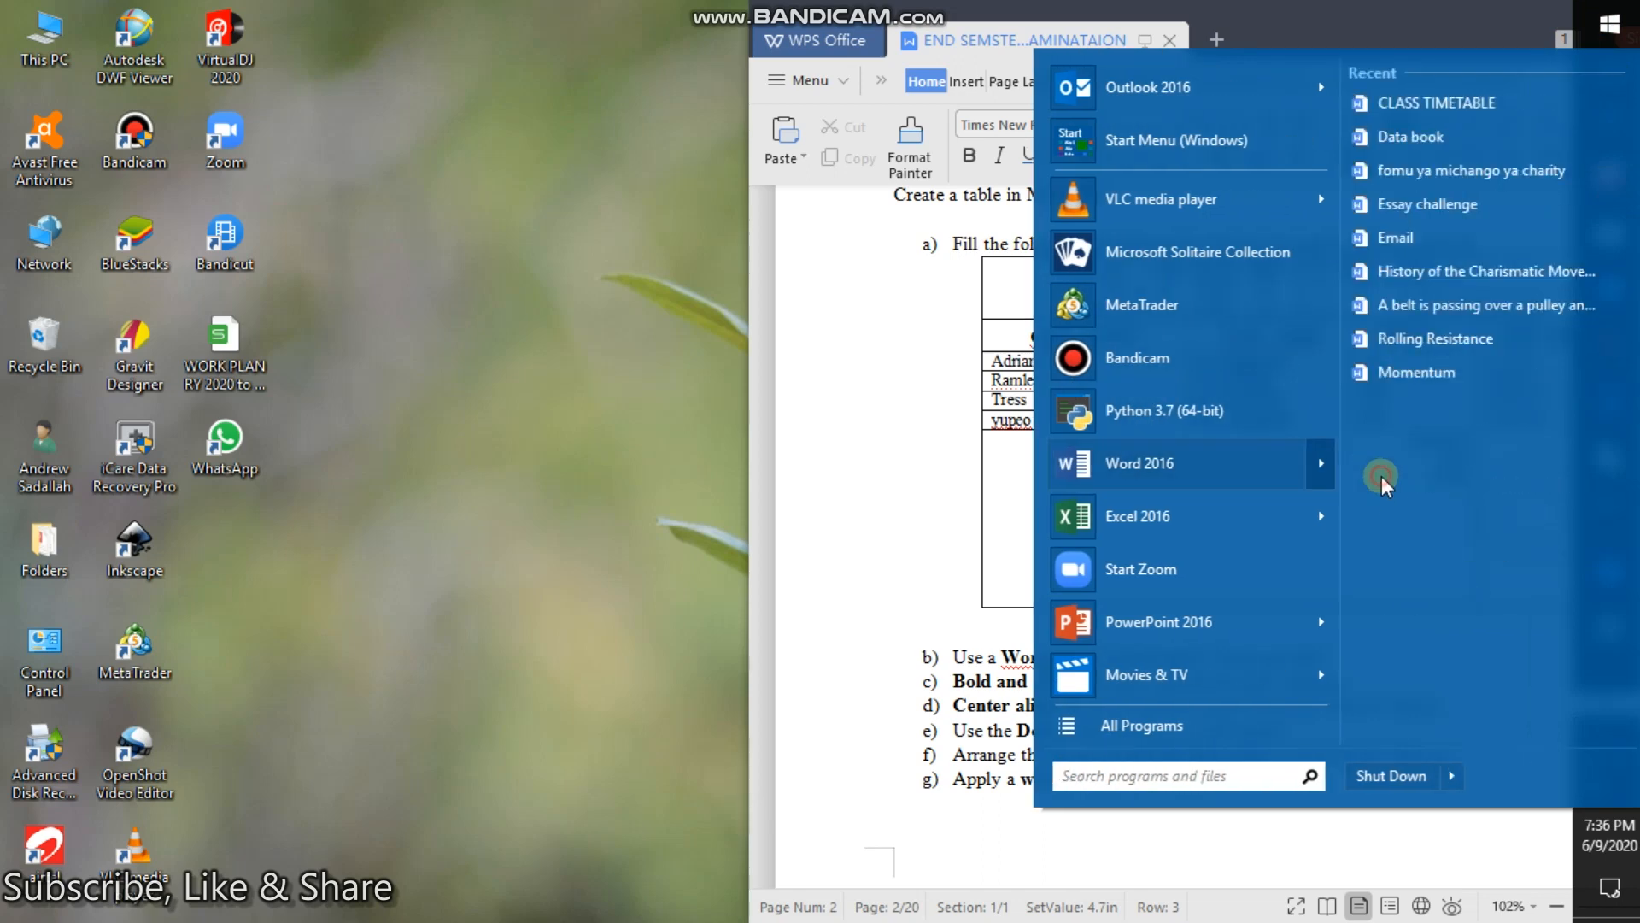
{"action": "left_click", "coordinate": [1237, 468]}
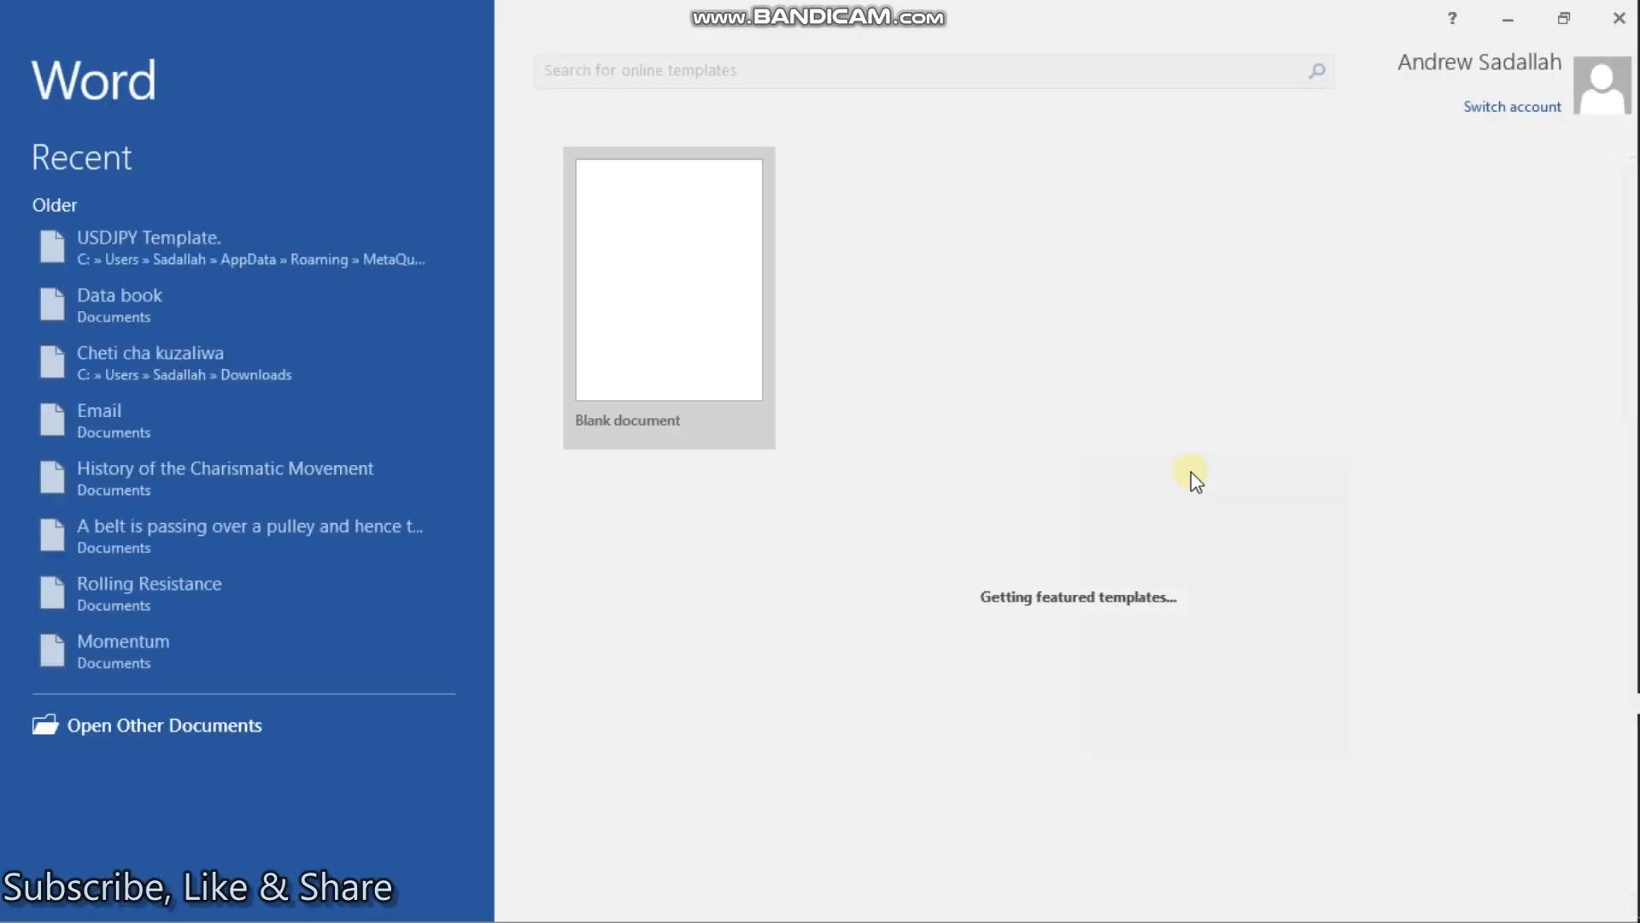
{"action": "left_click", "coordinate": [1621, 12]}
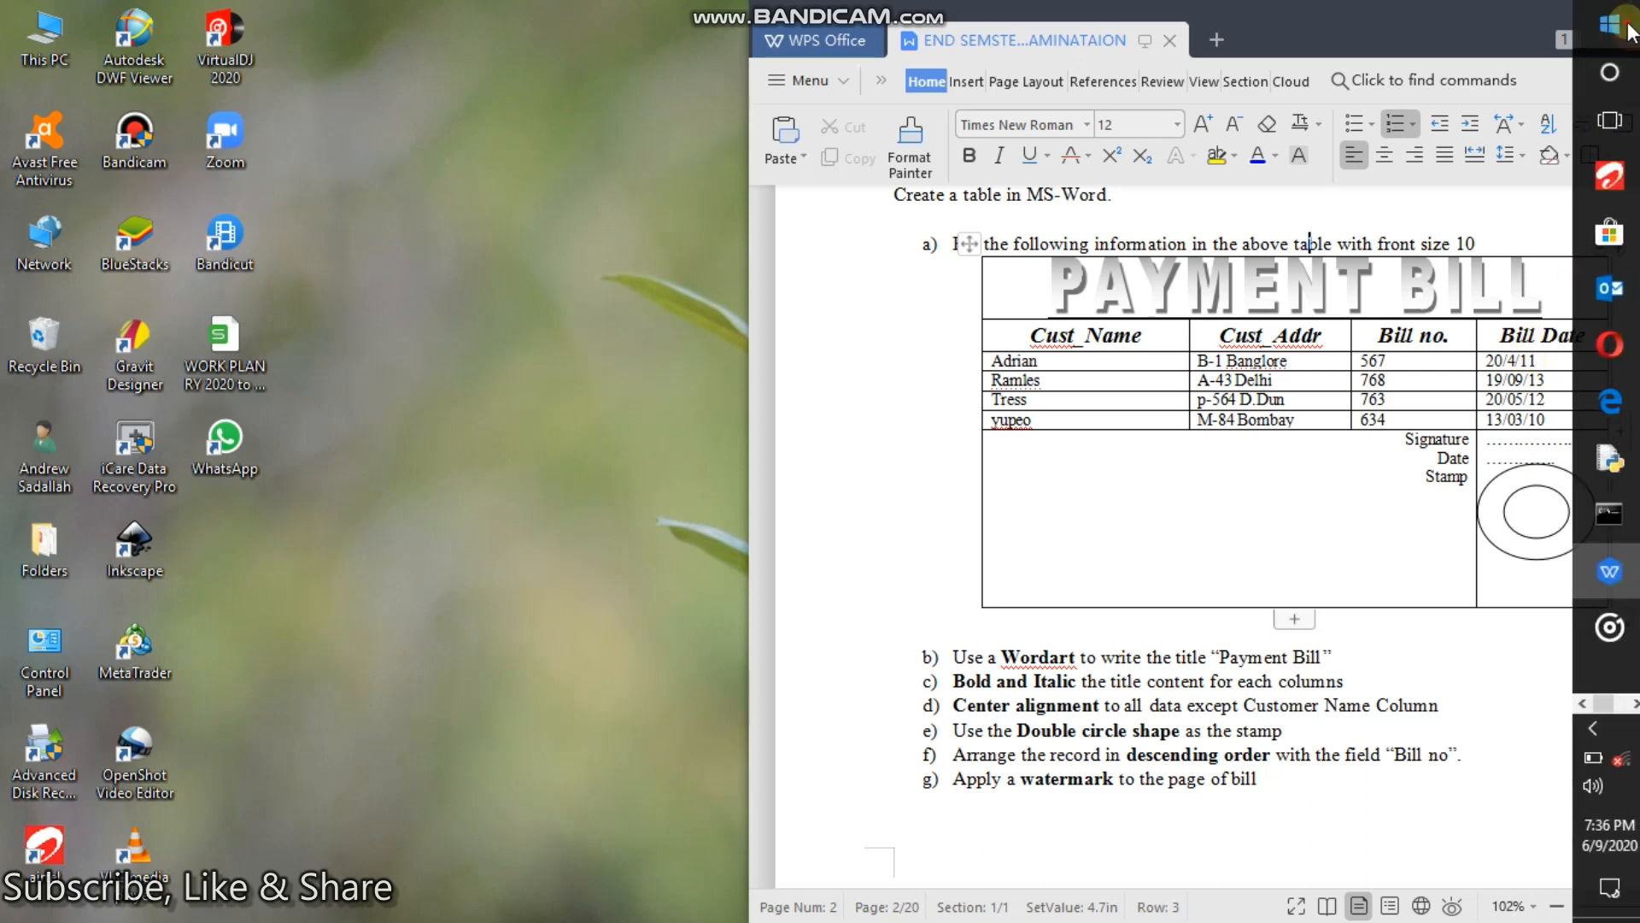
Step: Reopen the recent document CLASS TIMETABLE in Word 2016 and dismiss the Office activation wizard
{"action": "left_click", "coordinate": [1627, 28]}
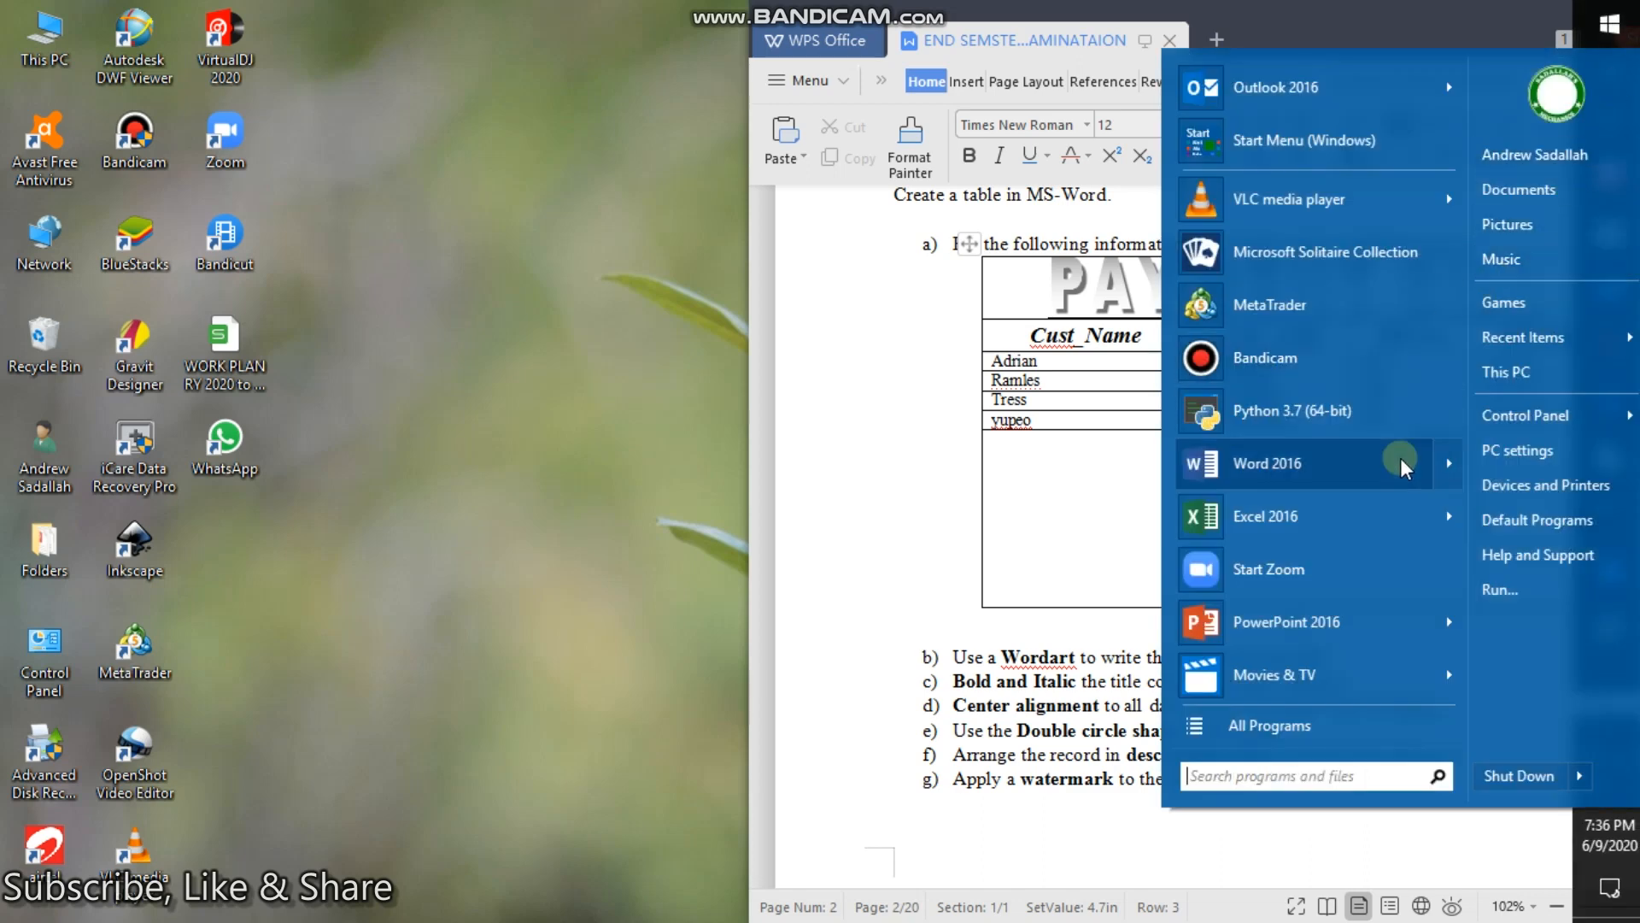
{"action": "mouse_move", "coordinate": [1401, 458]}
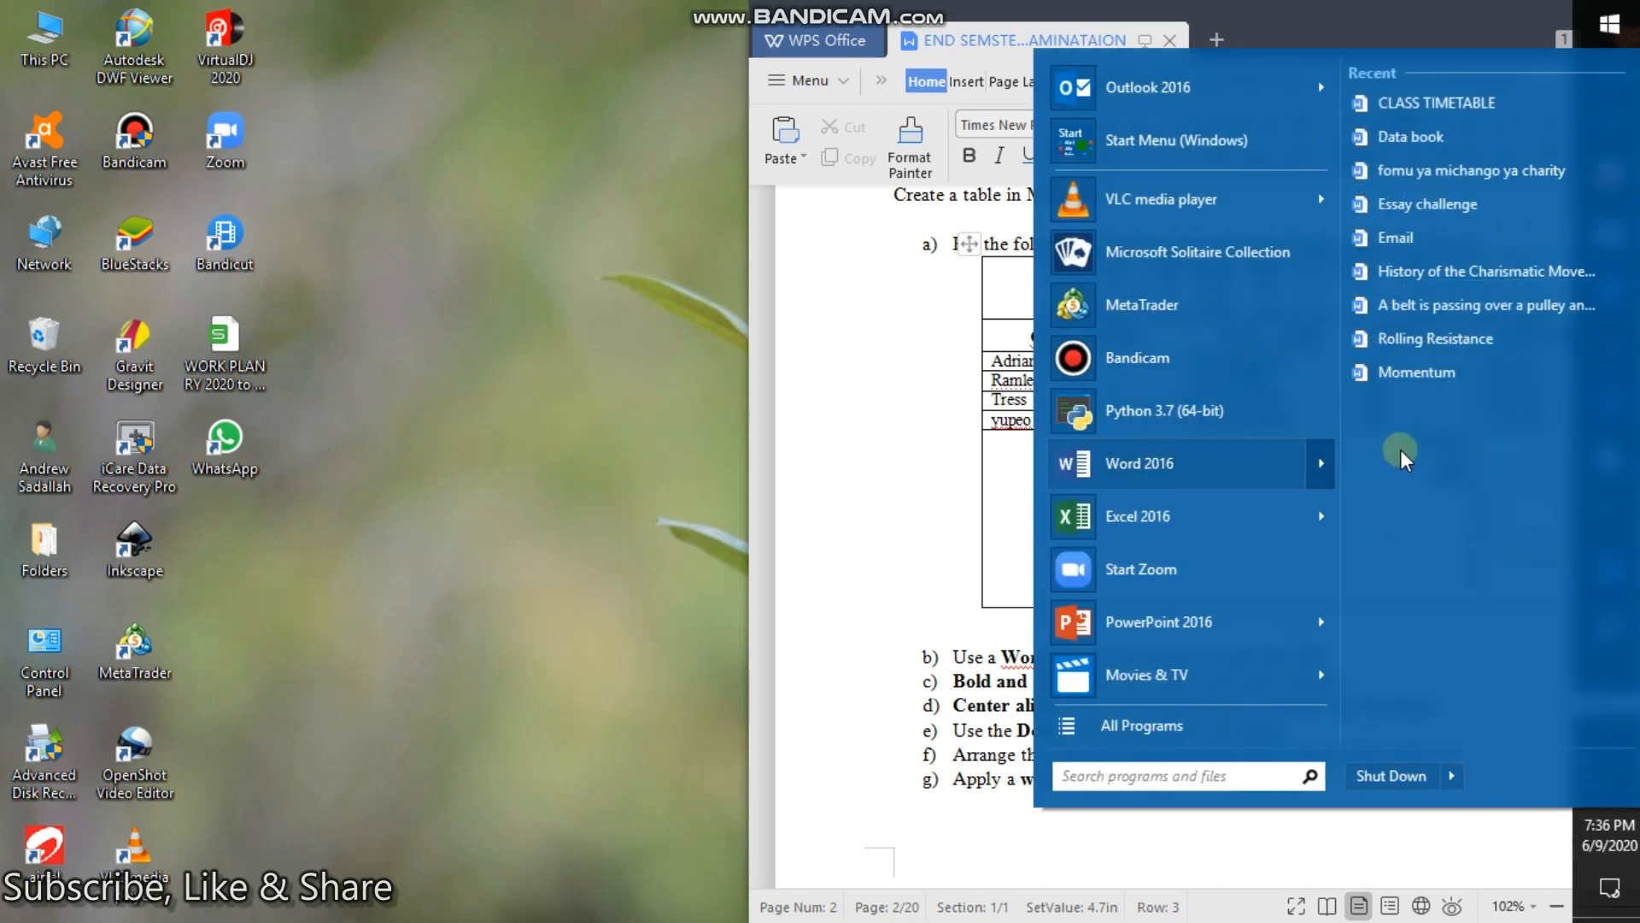
{"action": "left_click", "coordinate": [1452, 102]}
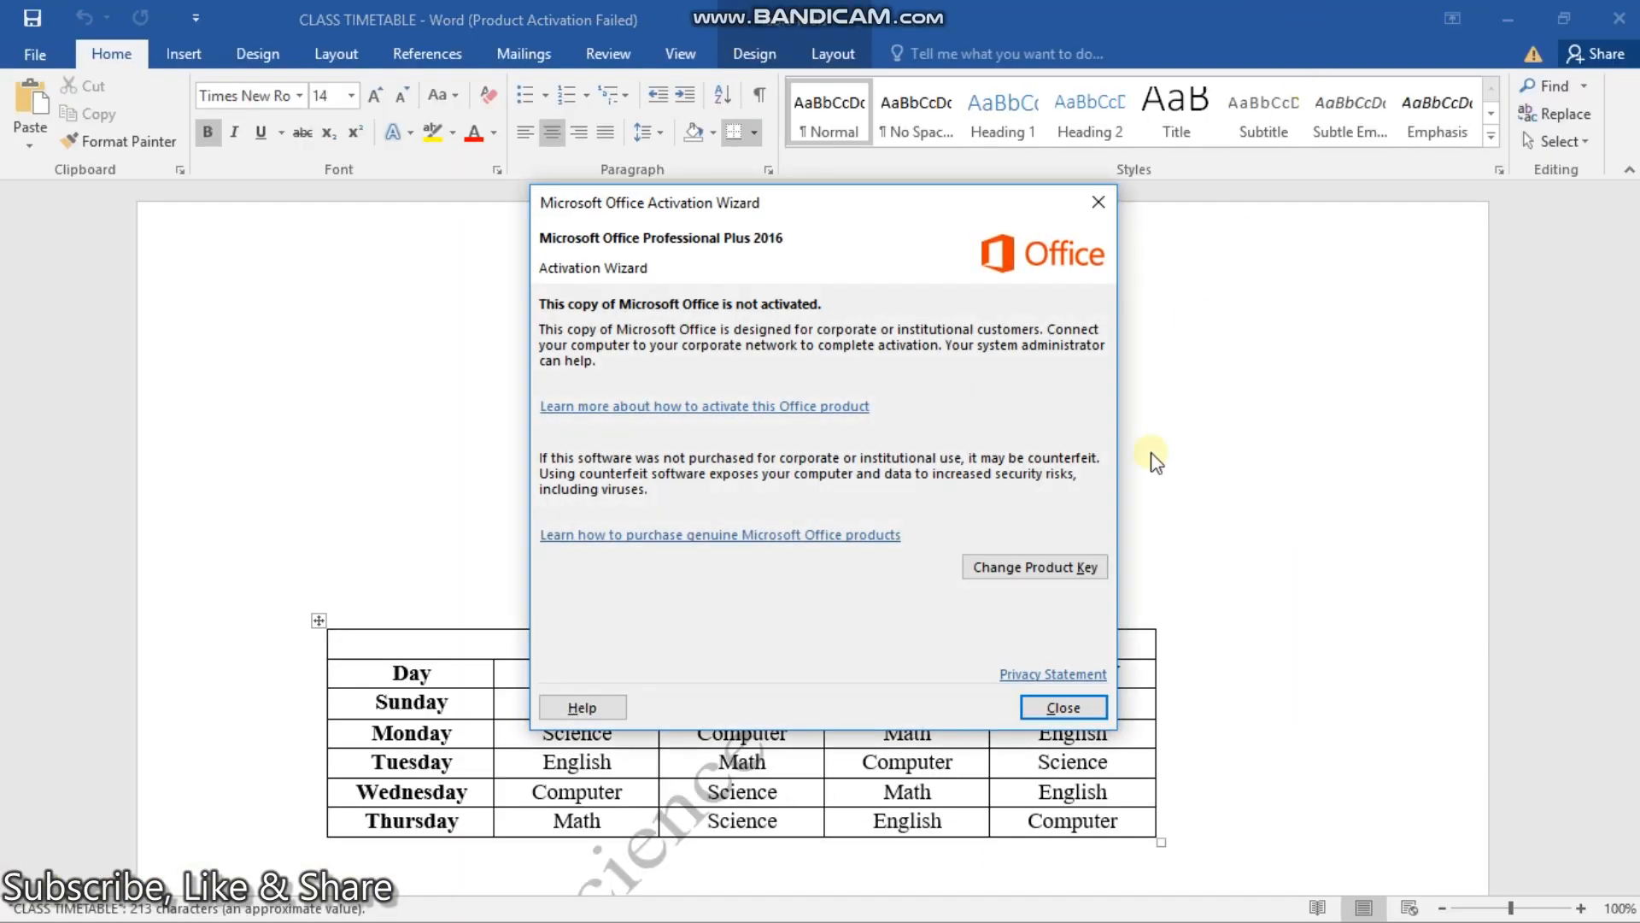
{"action": "left_click", "coordinate": [1066, 709]}
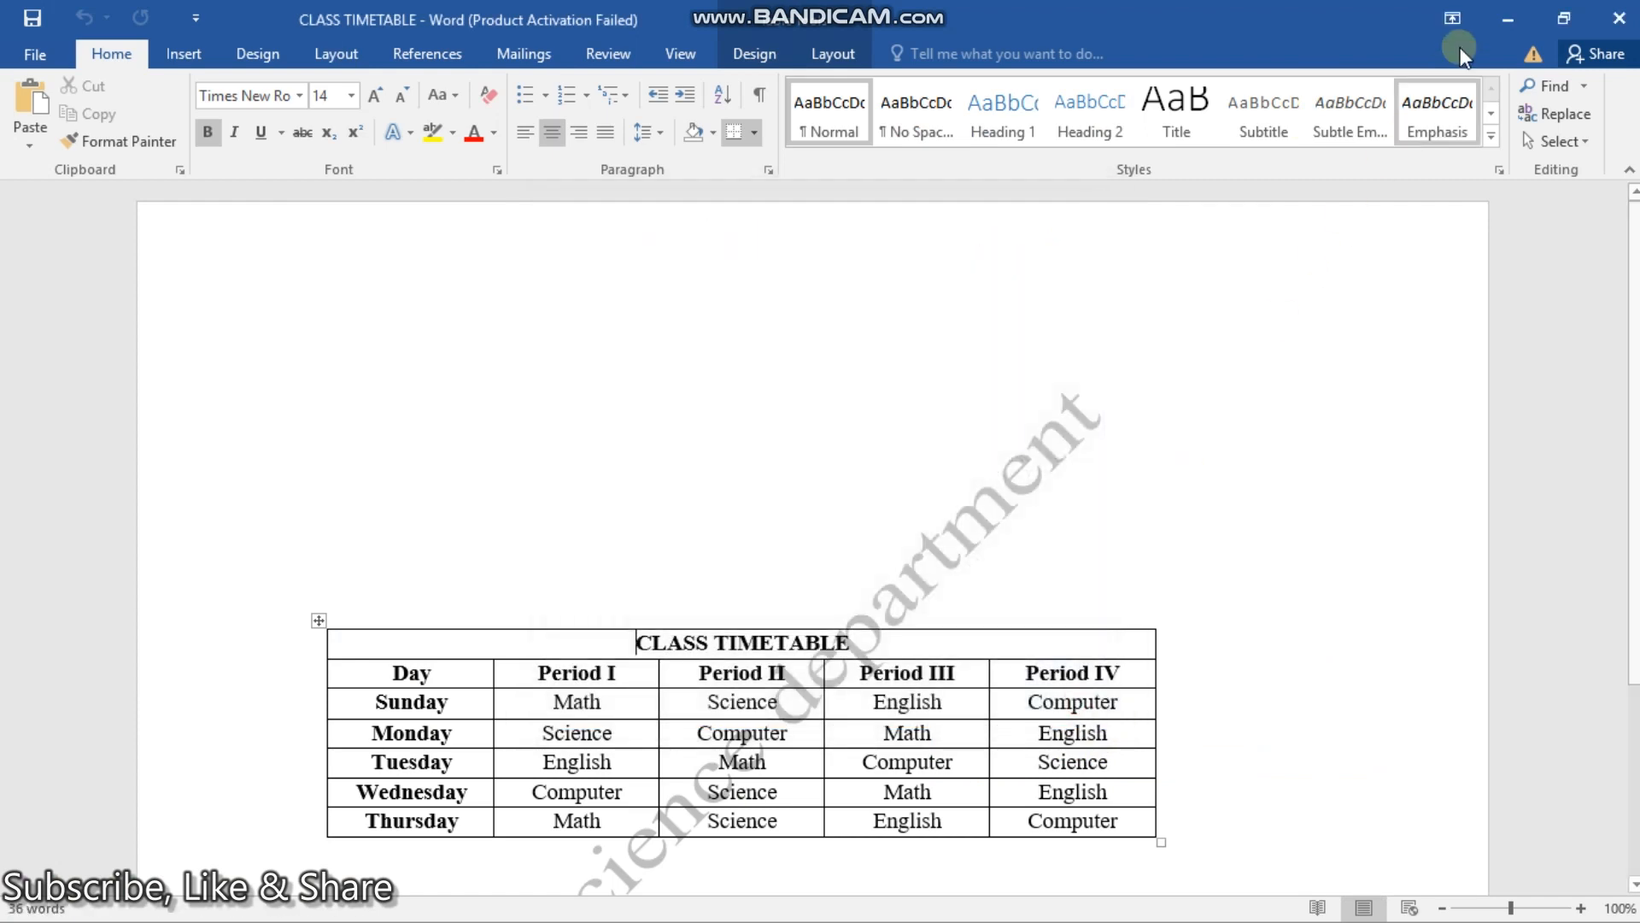
Step: Restore the Word window beside the exercise document at full screen height and move the timetable to the upper-left of the page
{"action": "left_click", "coordinate": [1557, 16]}
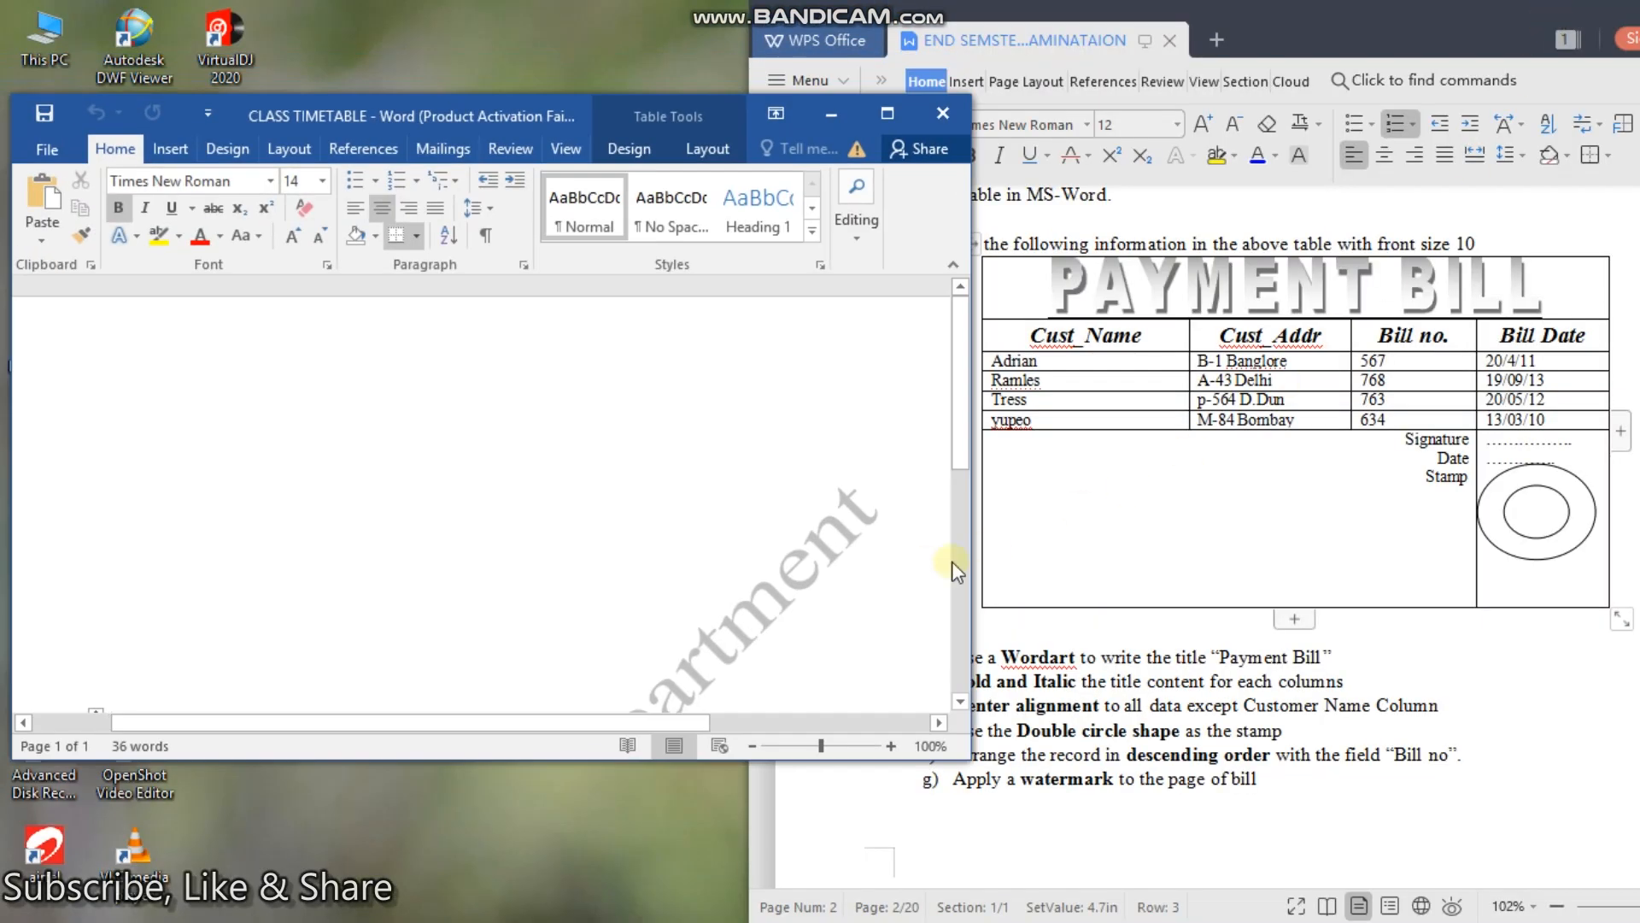
{"action": "left_click_drag", "start_coordinate": [483, 756], "coordinate": [461, 921]}
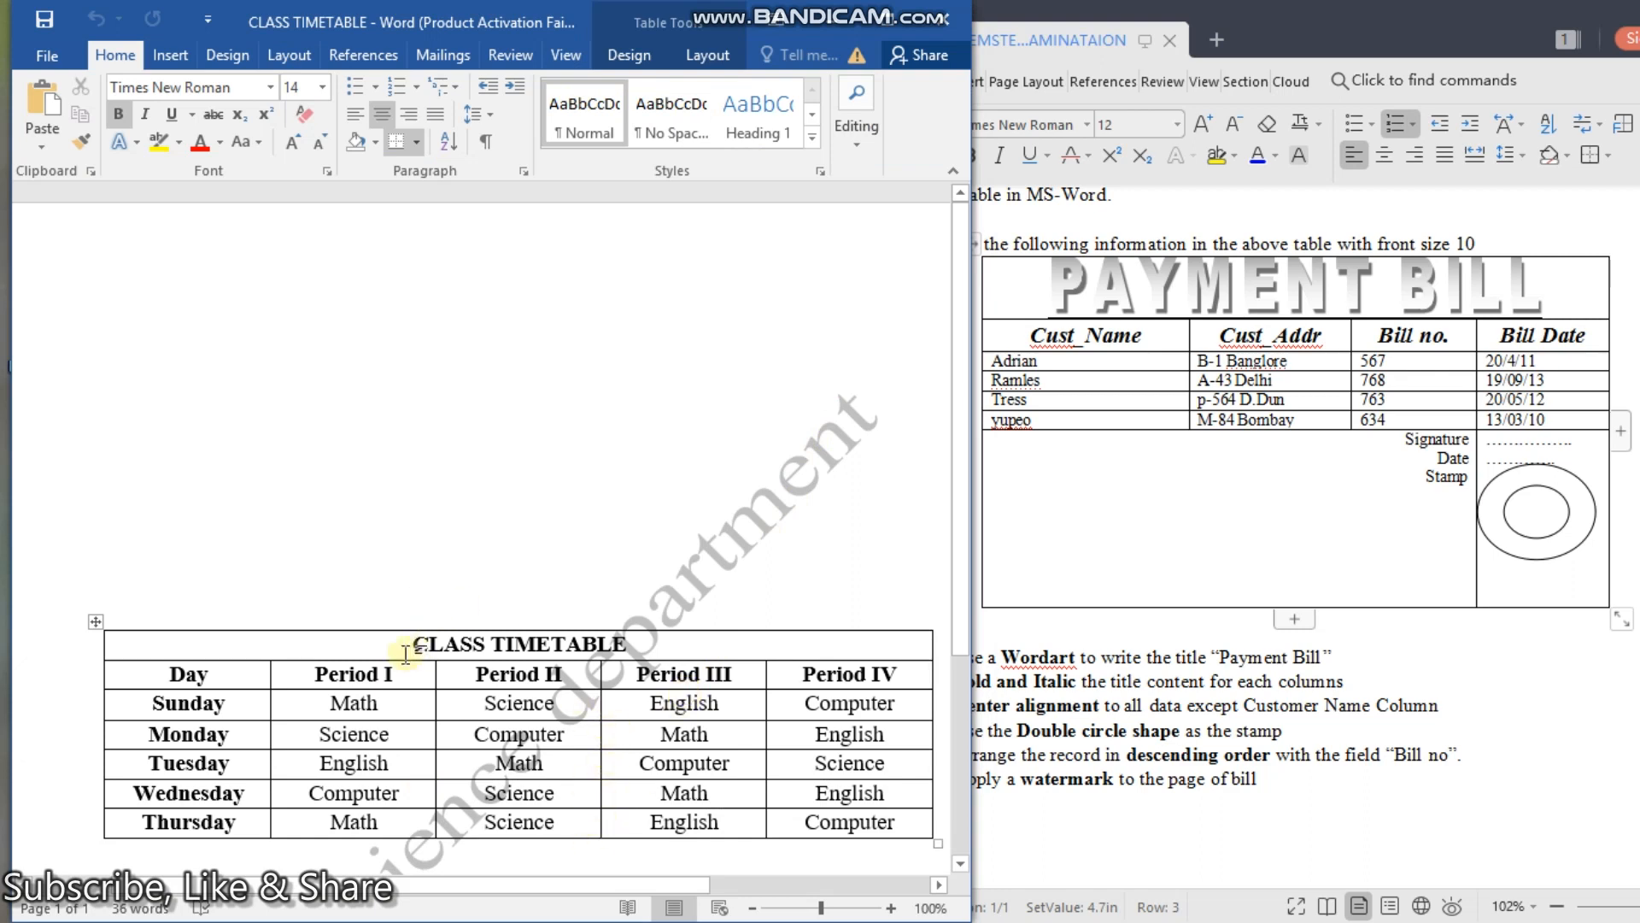
{"action": "left_click", "coordinate": [350, 542]}
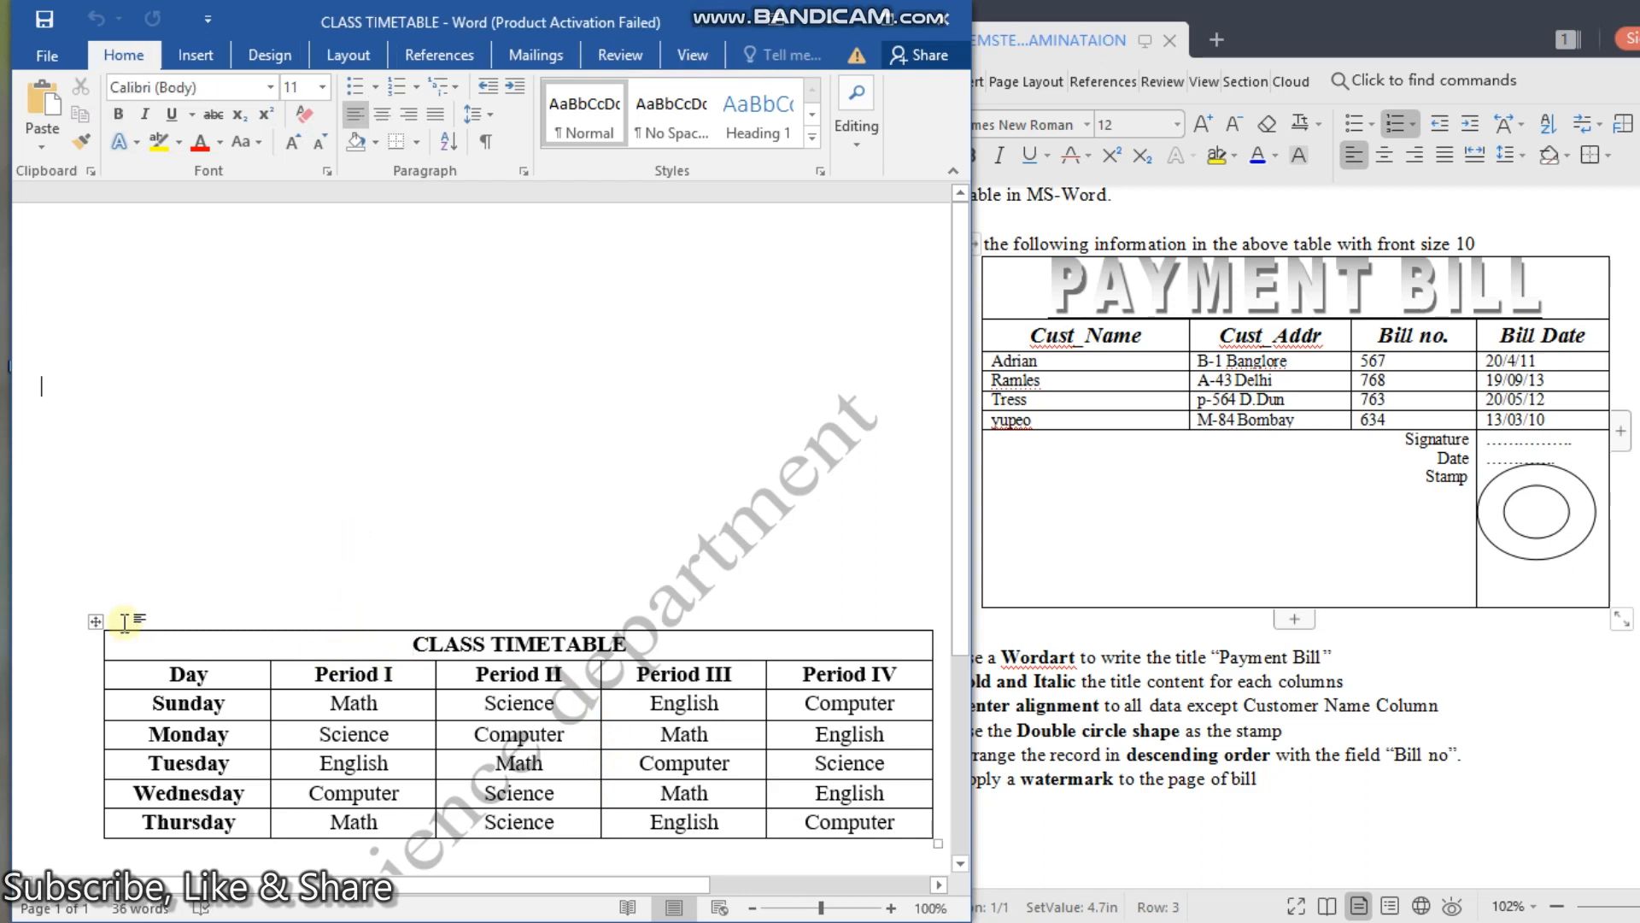
{"action": "left_click_drag", "start_coordinate": [96, 616], "coordinate": [31, 259]}
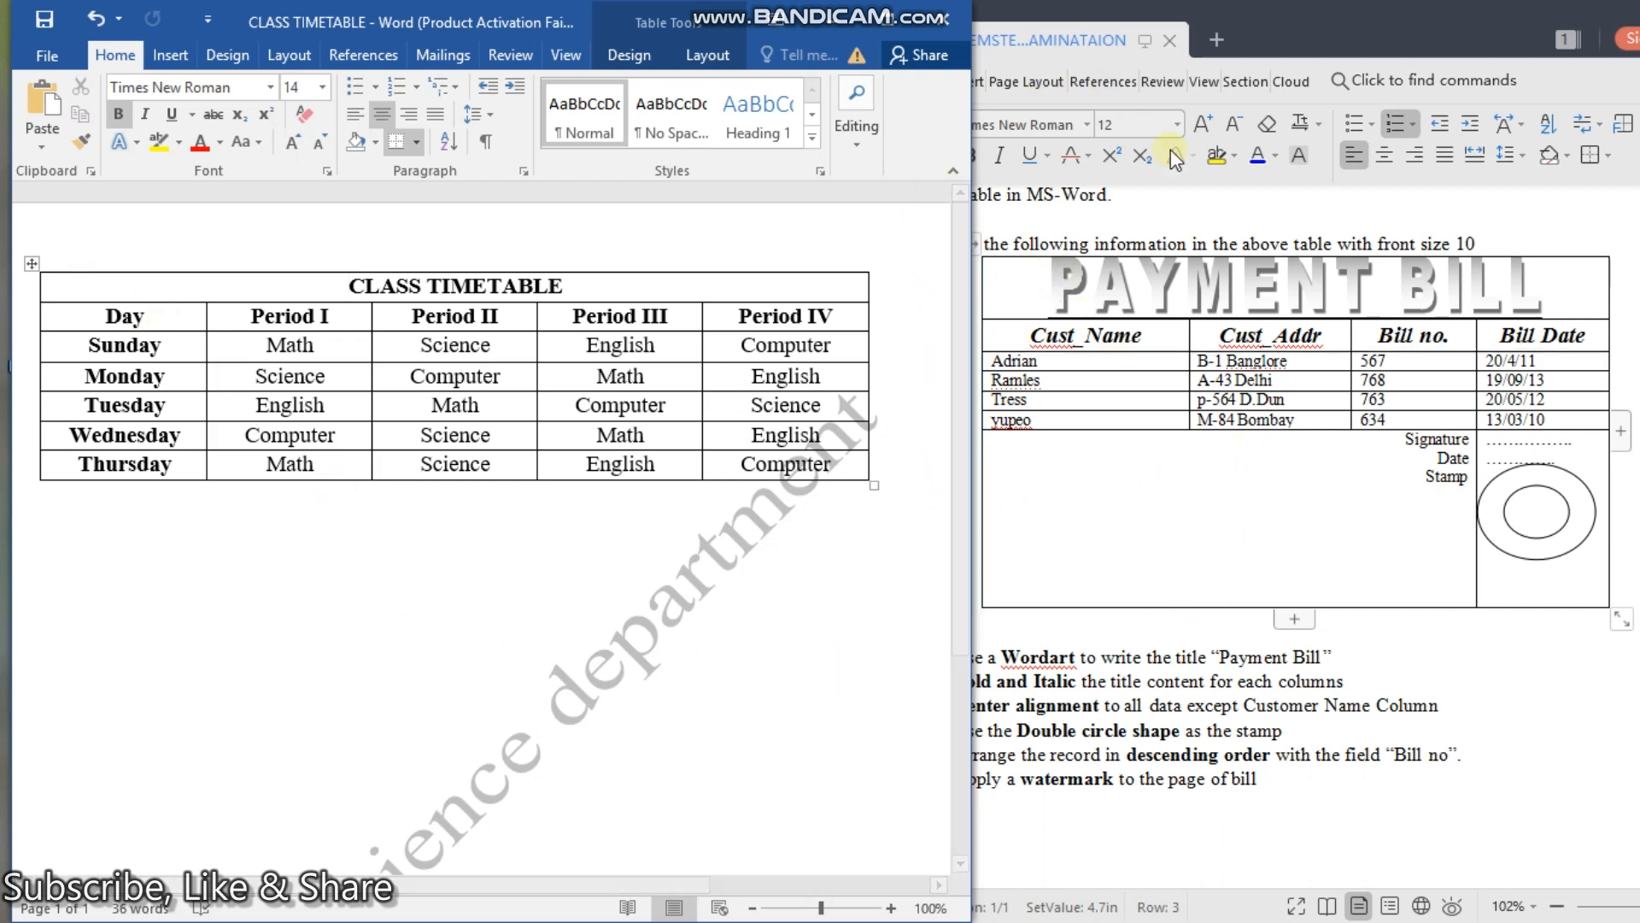
Step: Look over the PAYMENT BILL table and its tasks a to g in the WPS Office document and return to the Word document
{"action": "left_click", "coordinate": [1194, 226]}
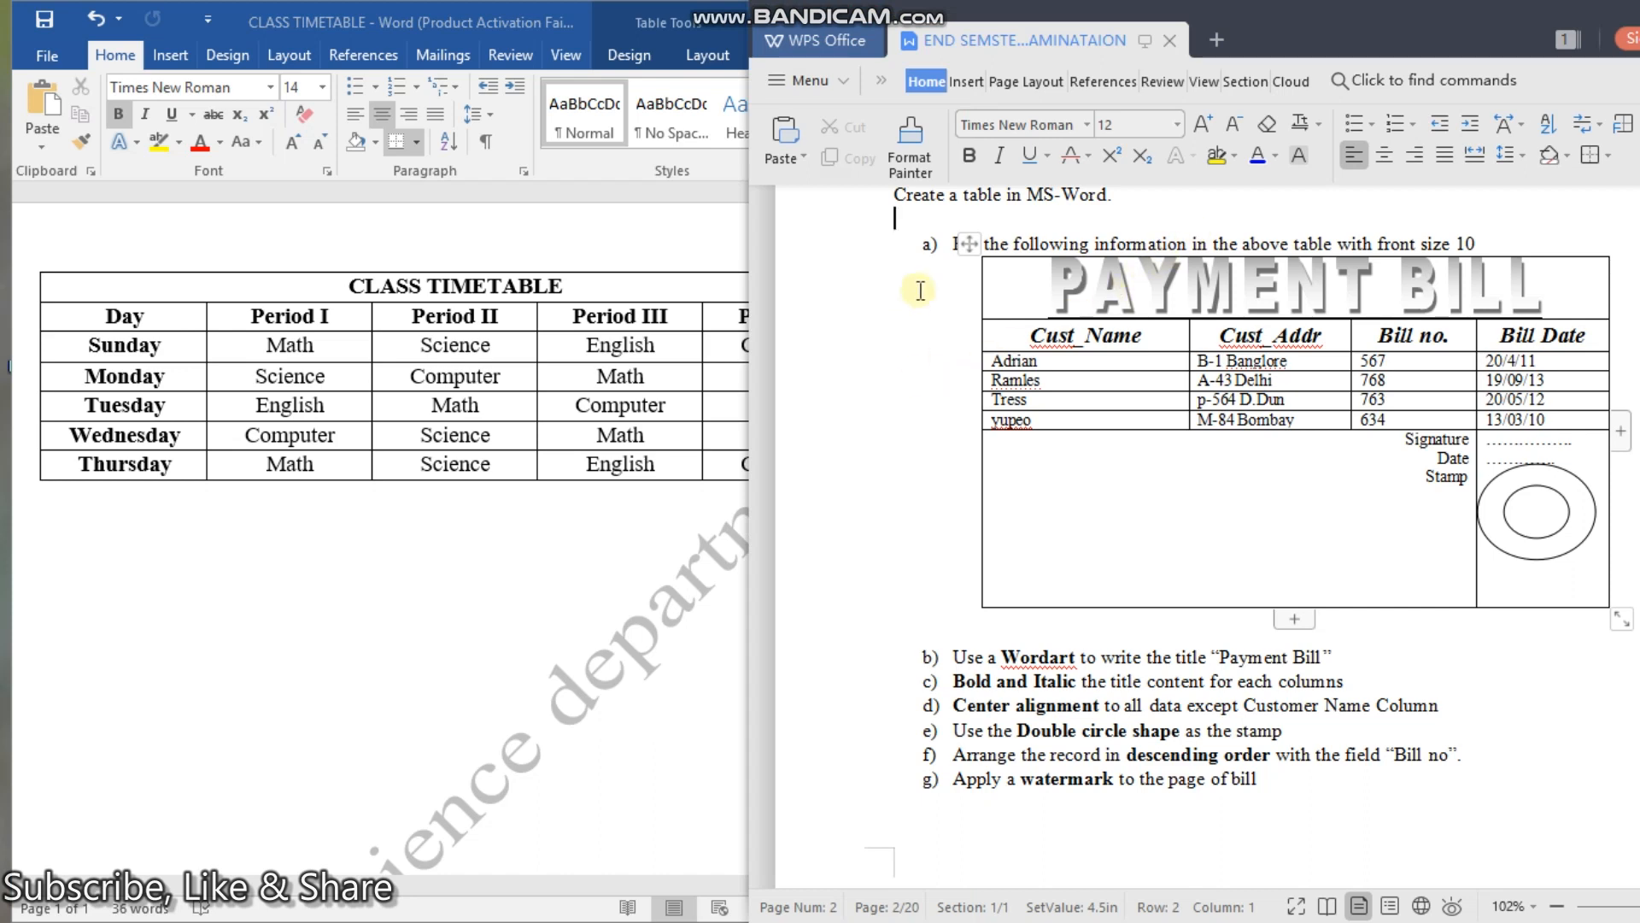
{"action": "left_click", "coordinate": [889, 401]}
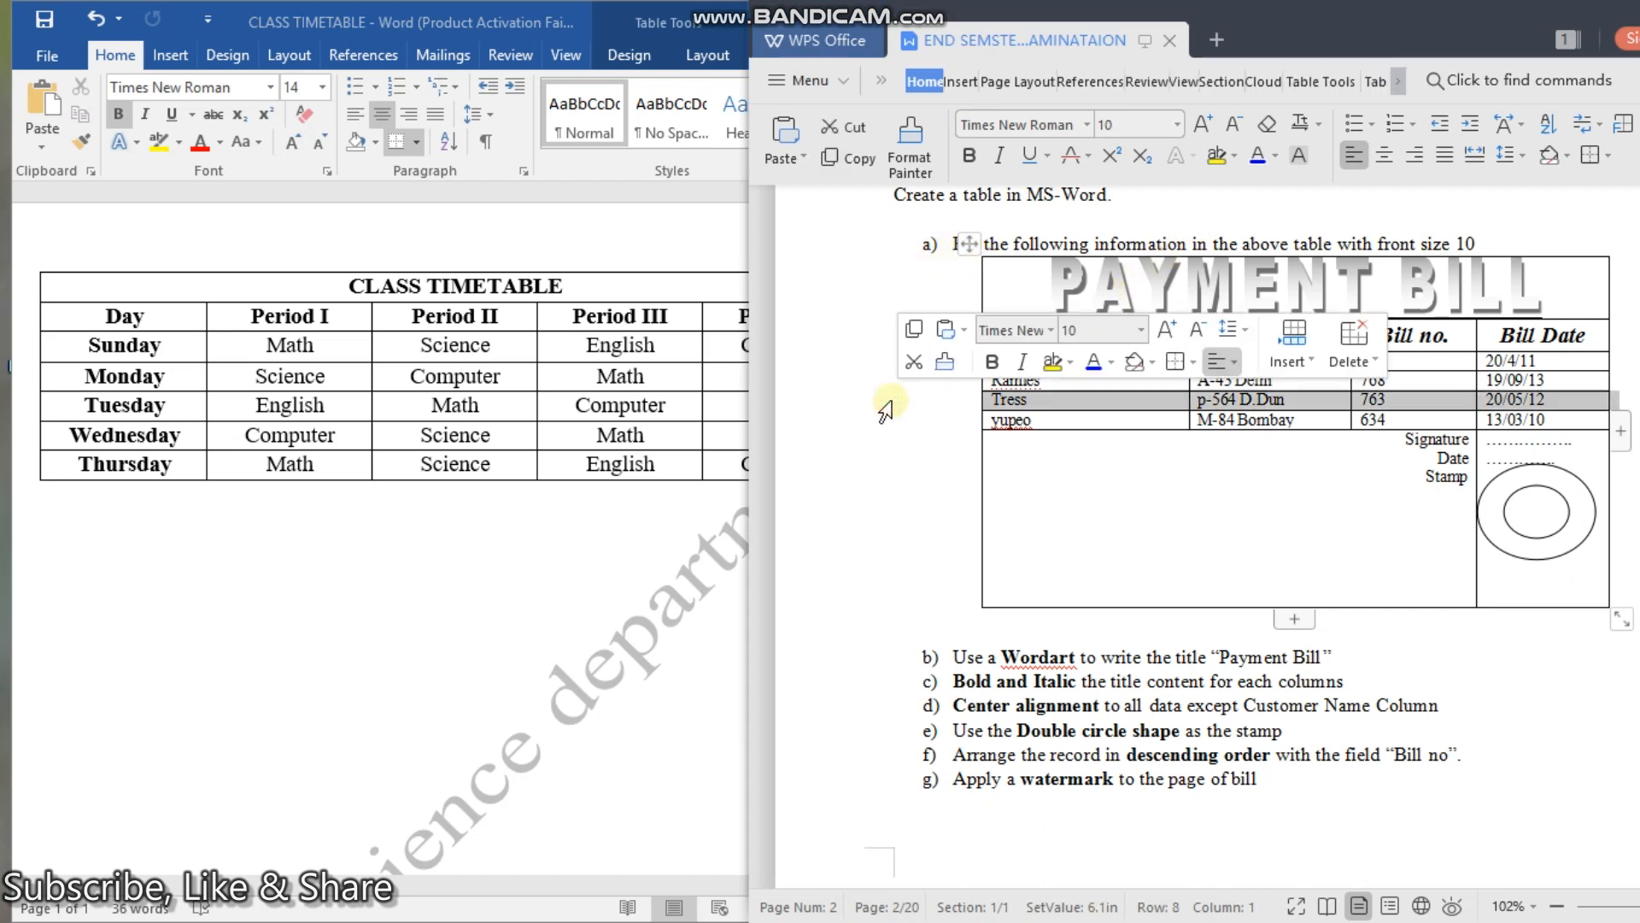
{"action": "left_click", "coordinate": [925, 735]}
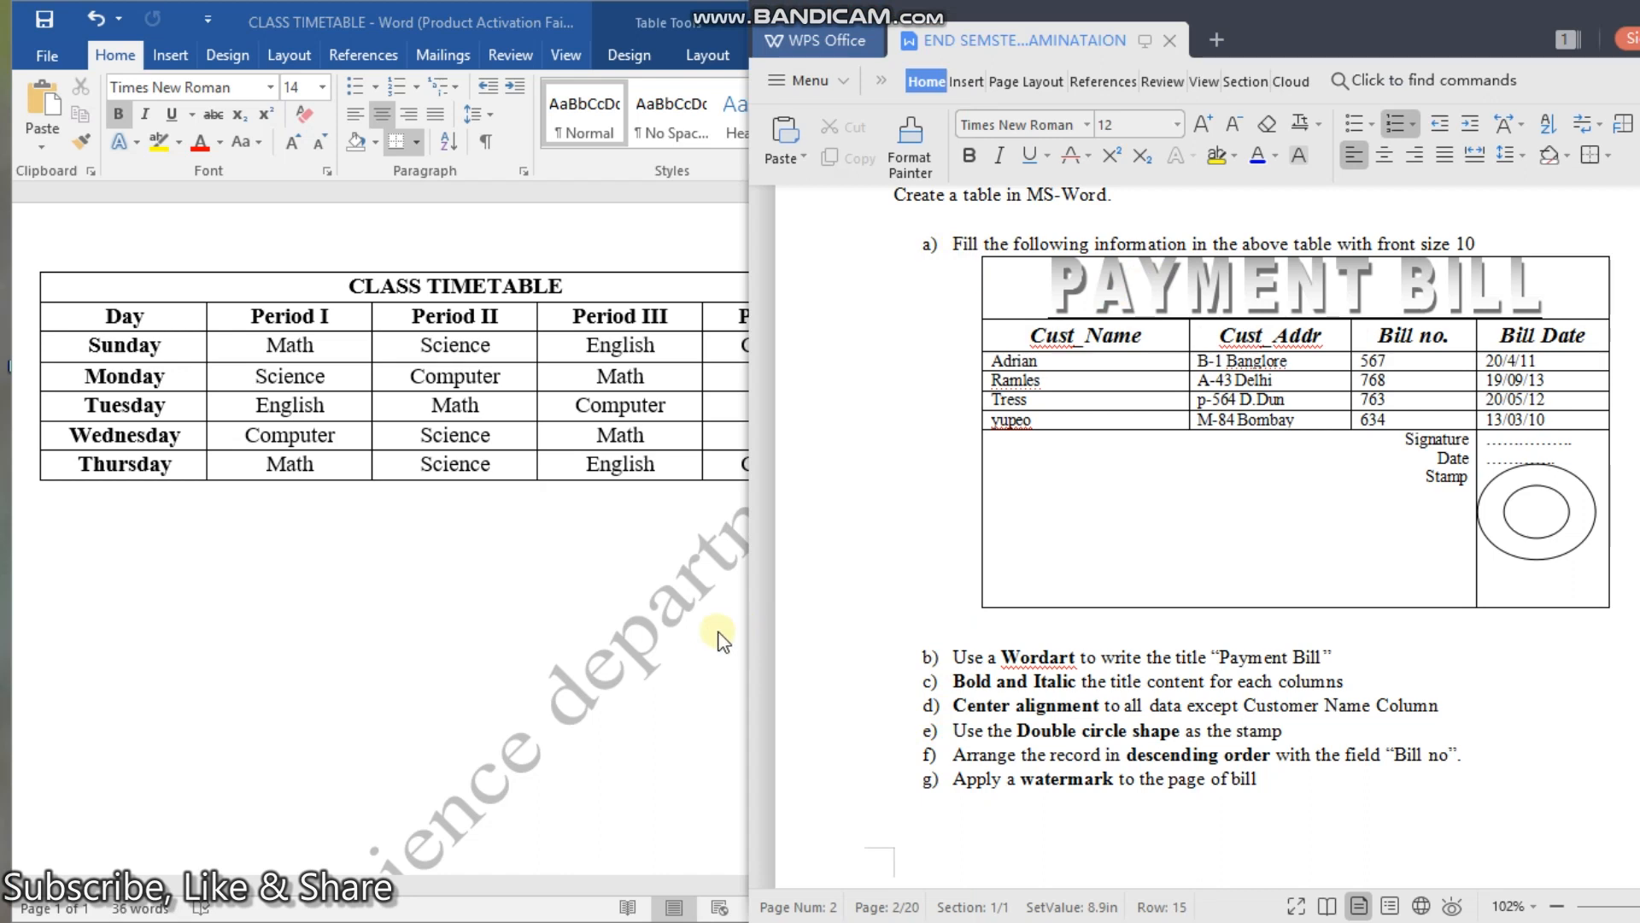
{"action": "left_click", "coordinate": [675, 623]}
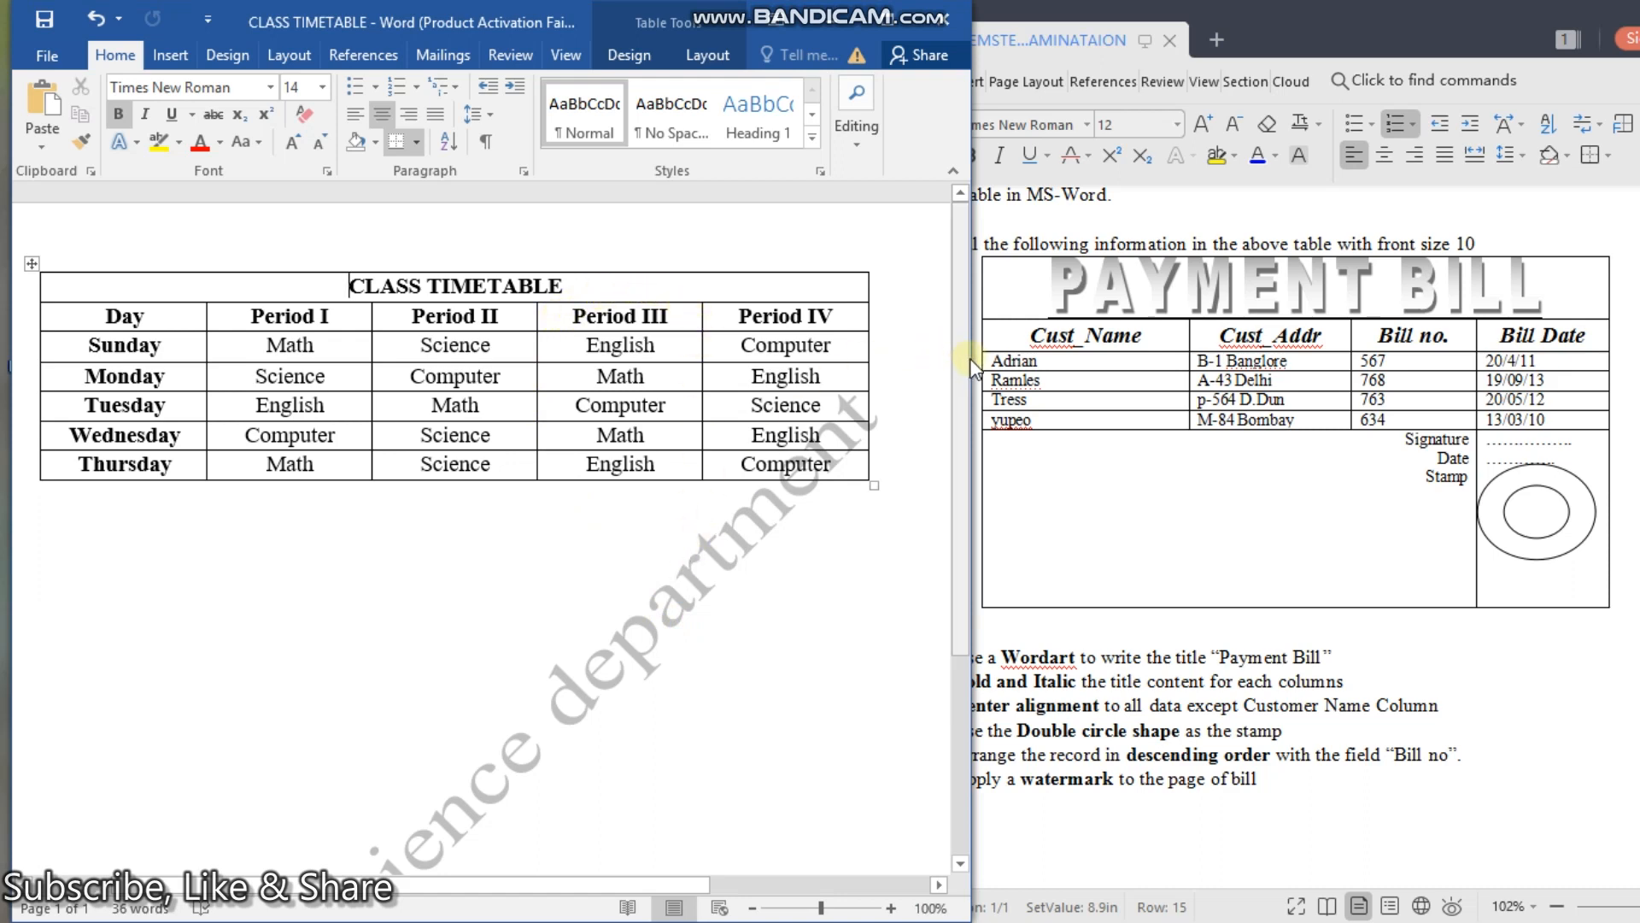
Step: Narrow the Word window so the task list of the exercise document is fully readable beside it
{"action": "left_click_drag", "start_coordinate": [972, 366], "coordinate": [923, 366]}
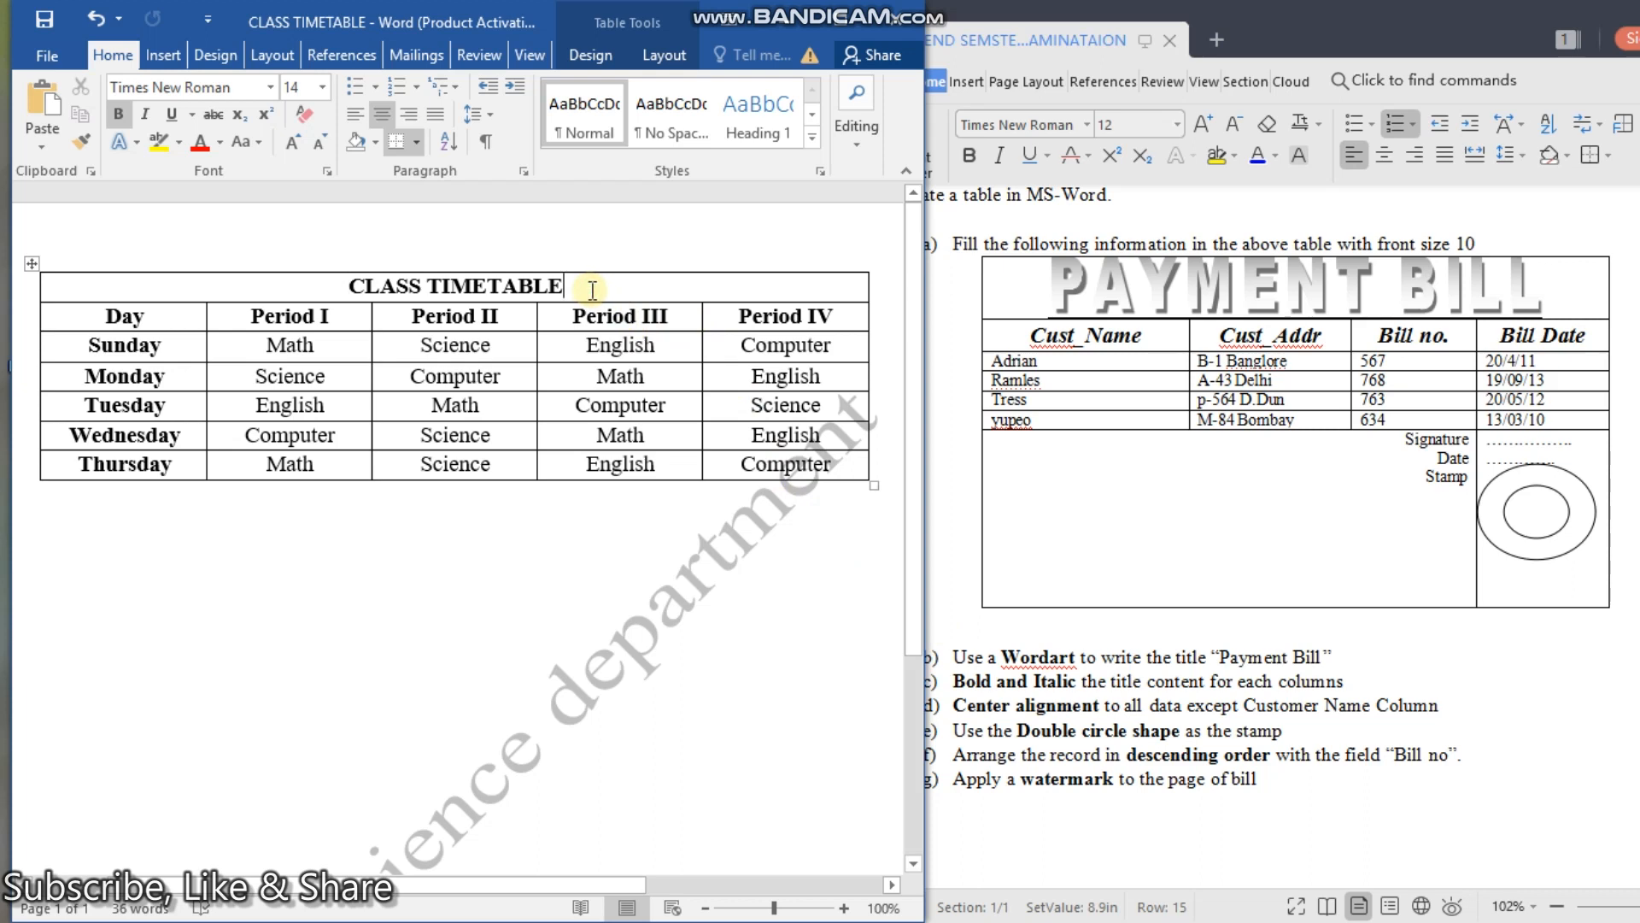
{"action": "left_click_drag", "start_coordinate": [587, 289], "coordinate": [405, 289]}
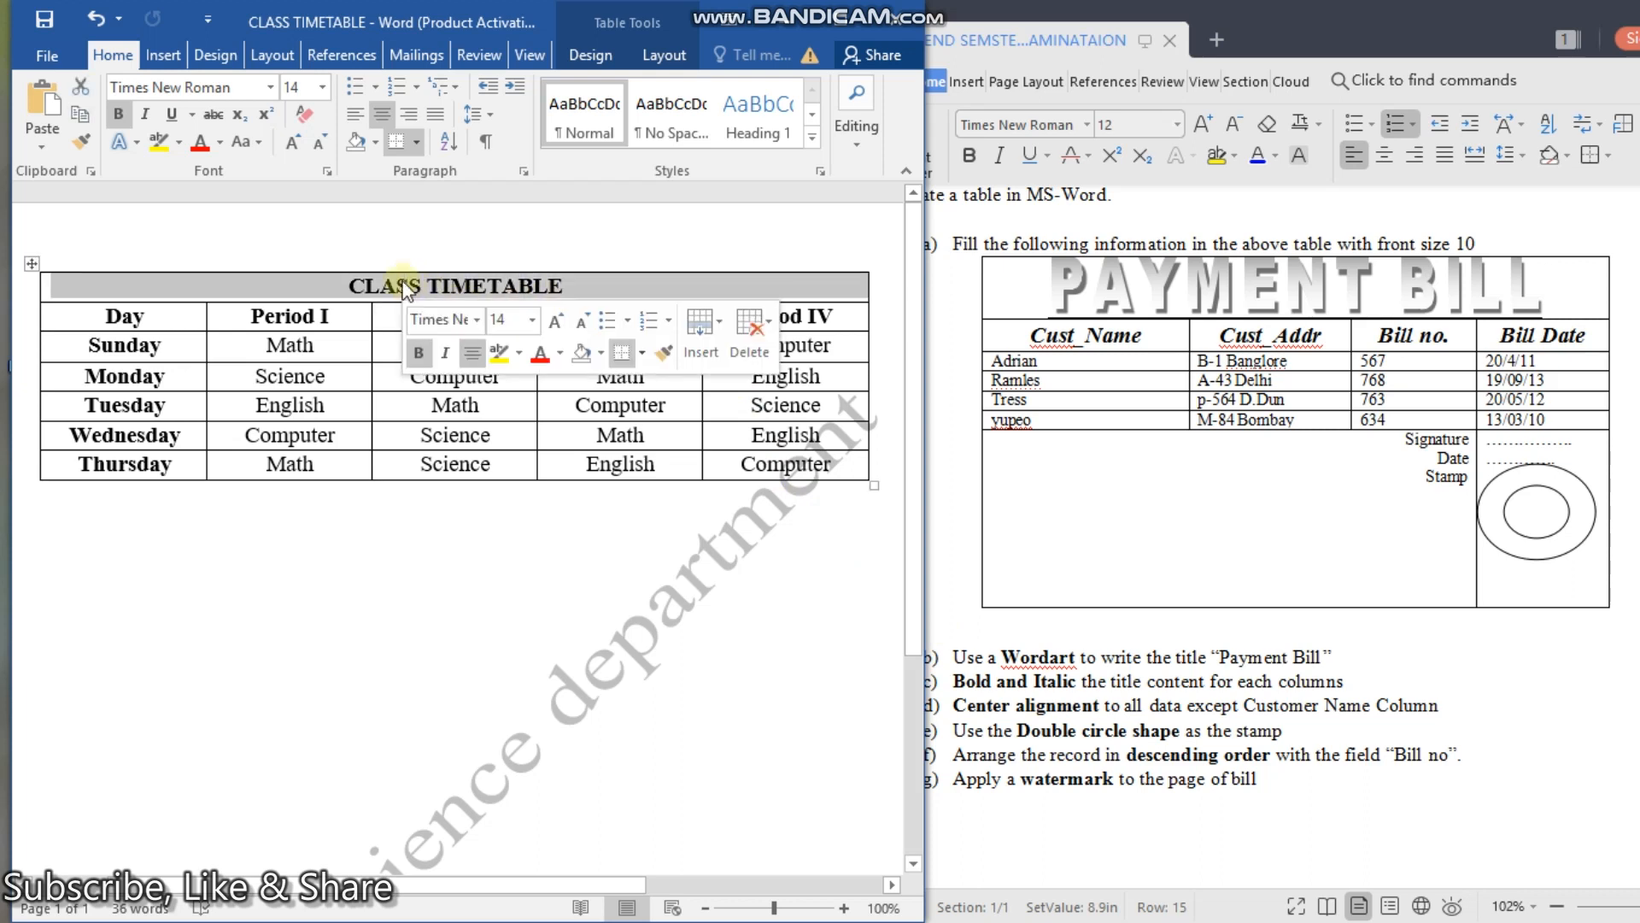
{"action": "key", "text": "BackSpace"}
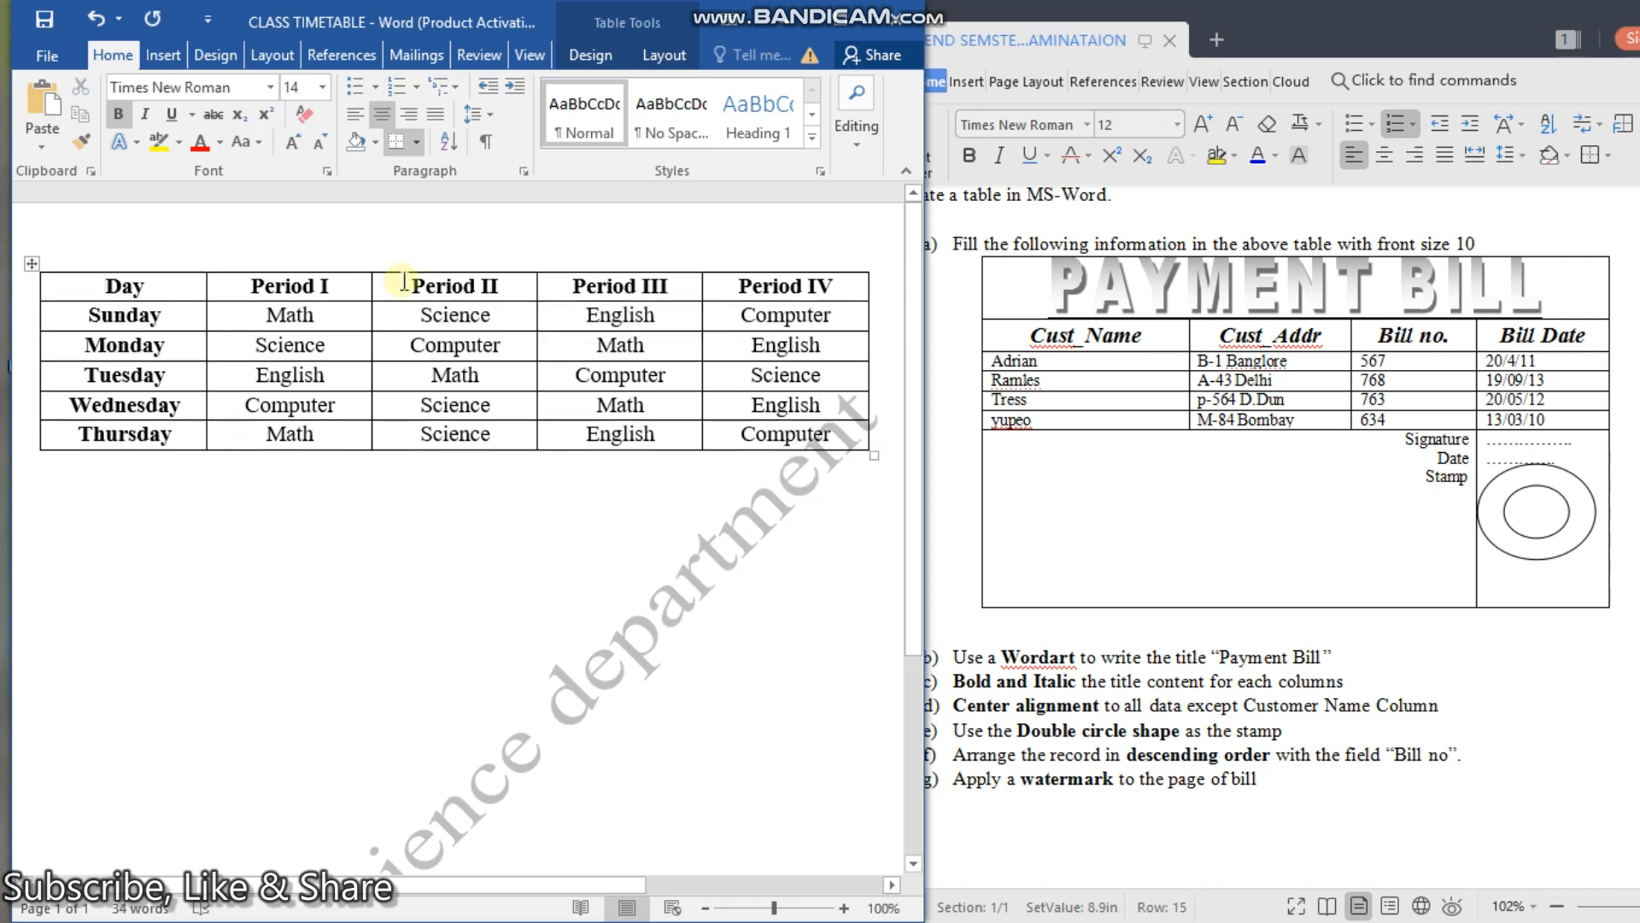
{"action": "key", "text": "ctrl+z"}
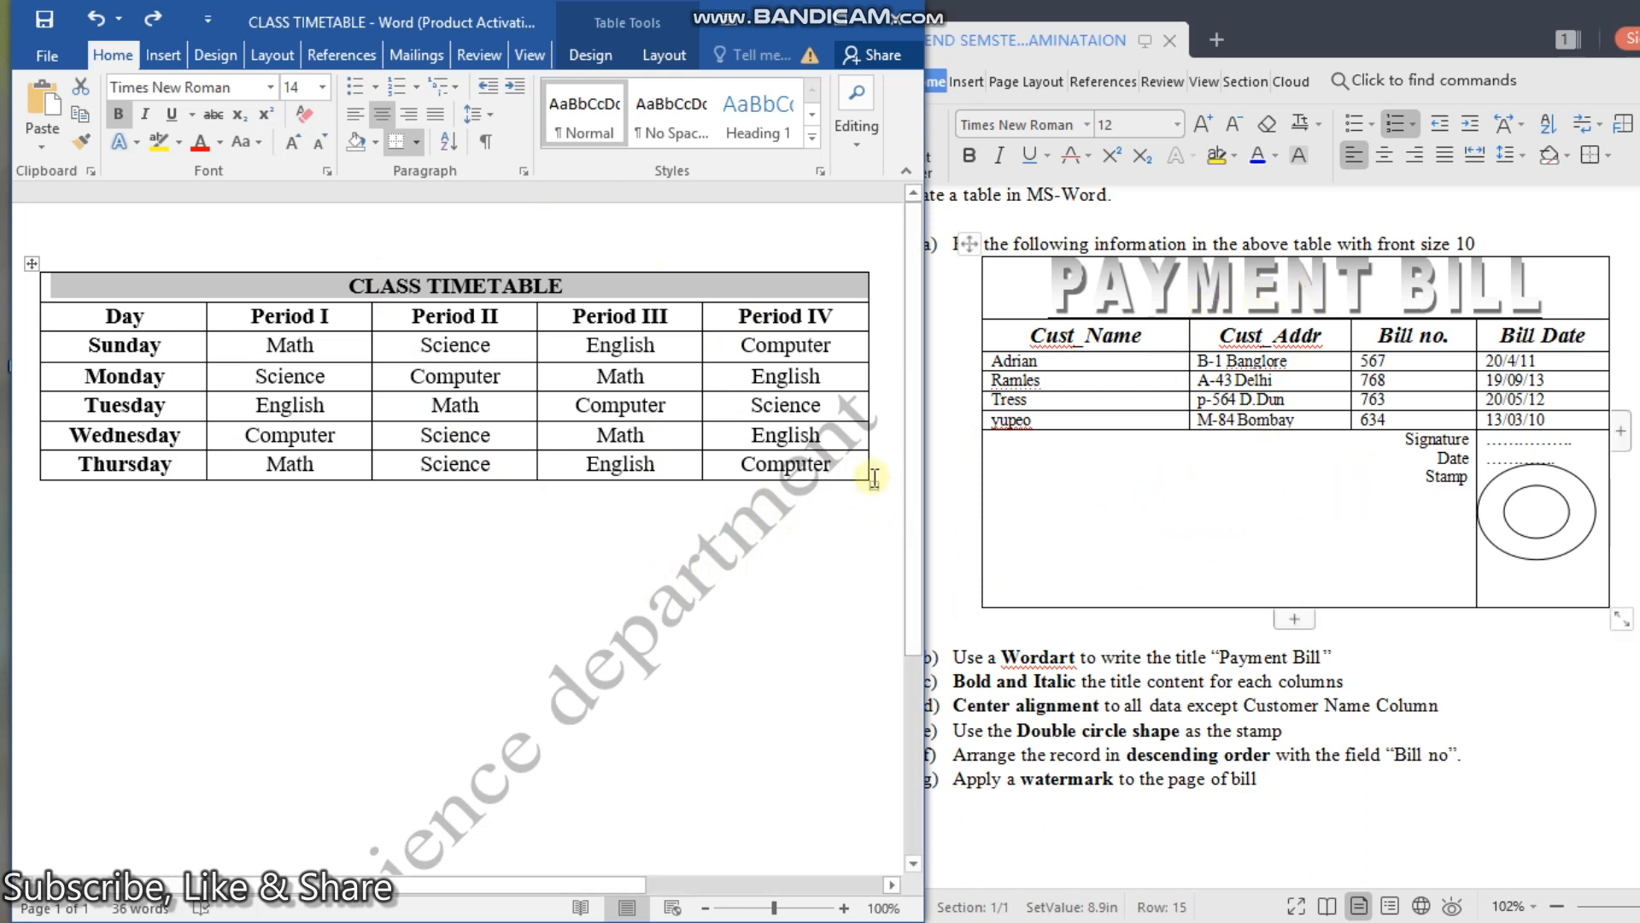
Step: Shrink the whole timetable slightly in width and height and clear the CLASS TIMETABLE text from its merged top row
{"action": "left_click_drag", "start_coordinate": [873, 483], "coordinate": [888, 656]}
{"action": "left_click_drag", "start_coordinate": [852, 699], "coordinate": [844, 362]}
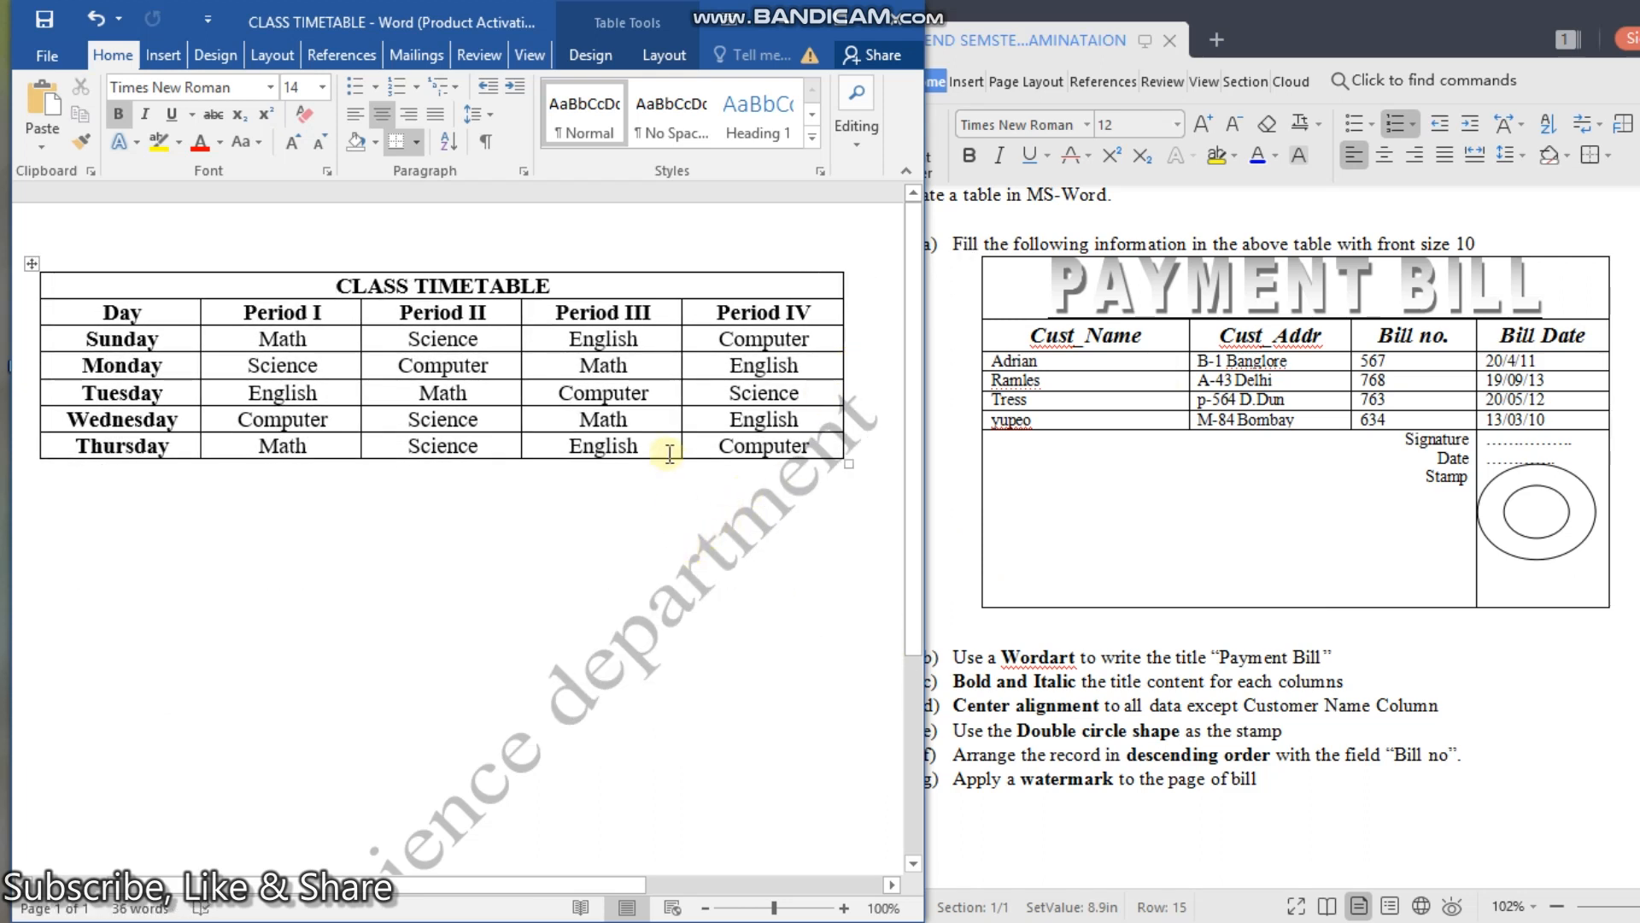
{"action": "mouse_move", "coordinate": [670, 459]}
{"action": "left_mouse_down"}
{"action": "mouse_move", "coordinate": [674, 652]}
{"action": "mouse_move", "coordinate": [672, 479]}
{"action": "left_mouse_up"}
{"action": "key", "text": "ctrl+z"}
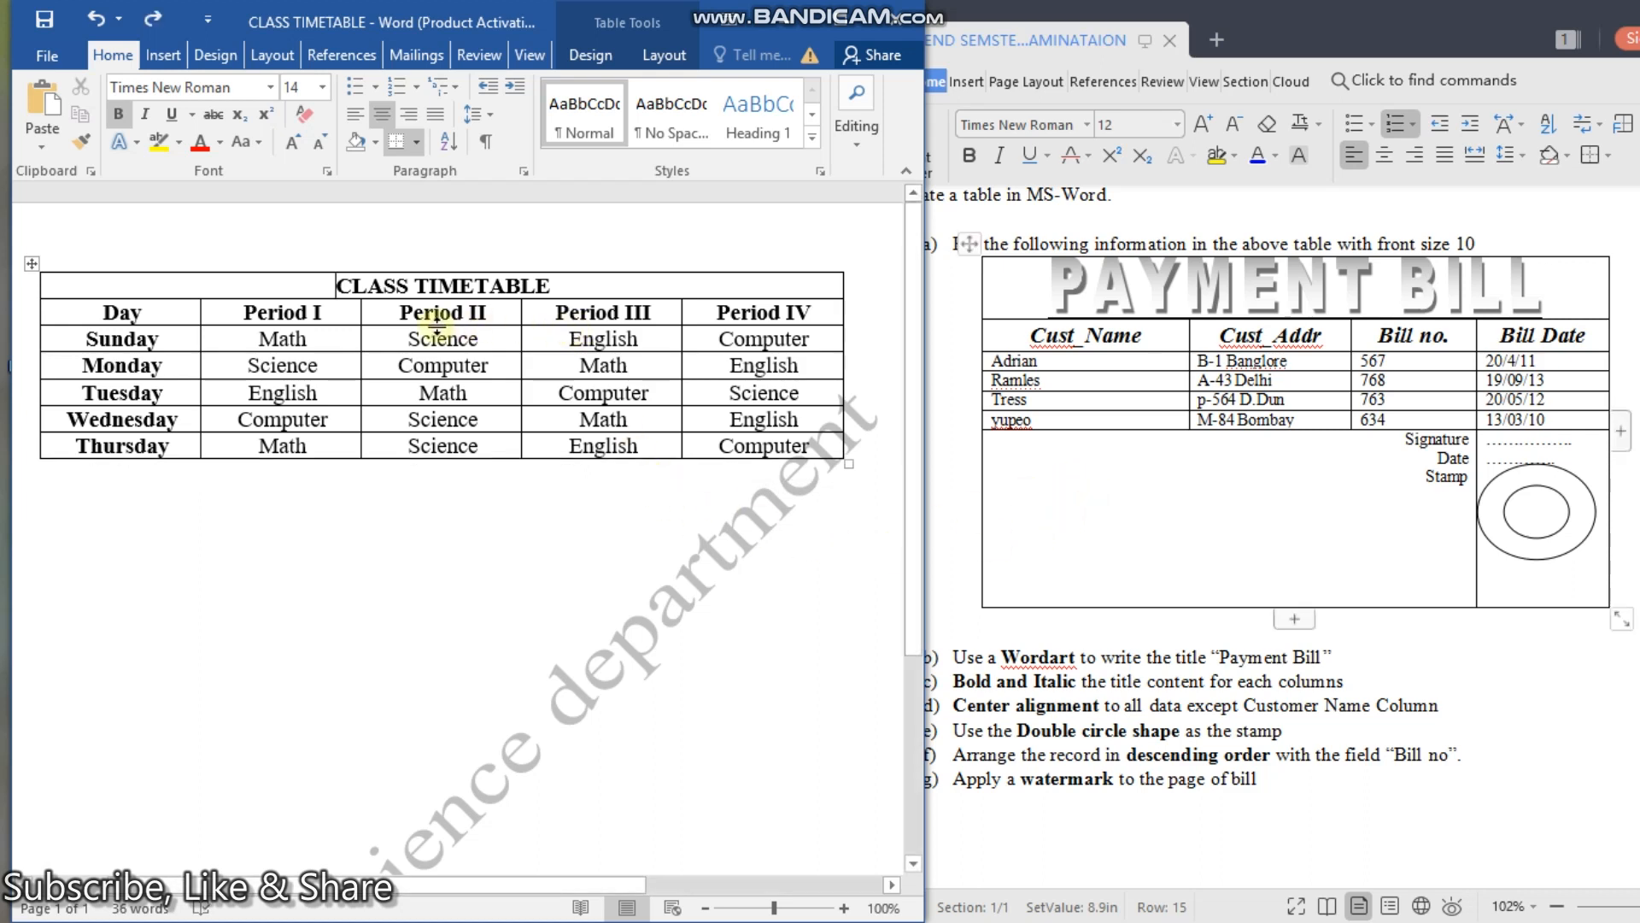
{"action": "left_click_drag", "start_coordinate": [334, 284], "coordinate": [496, 282]}
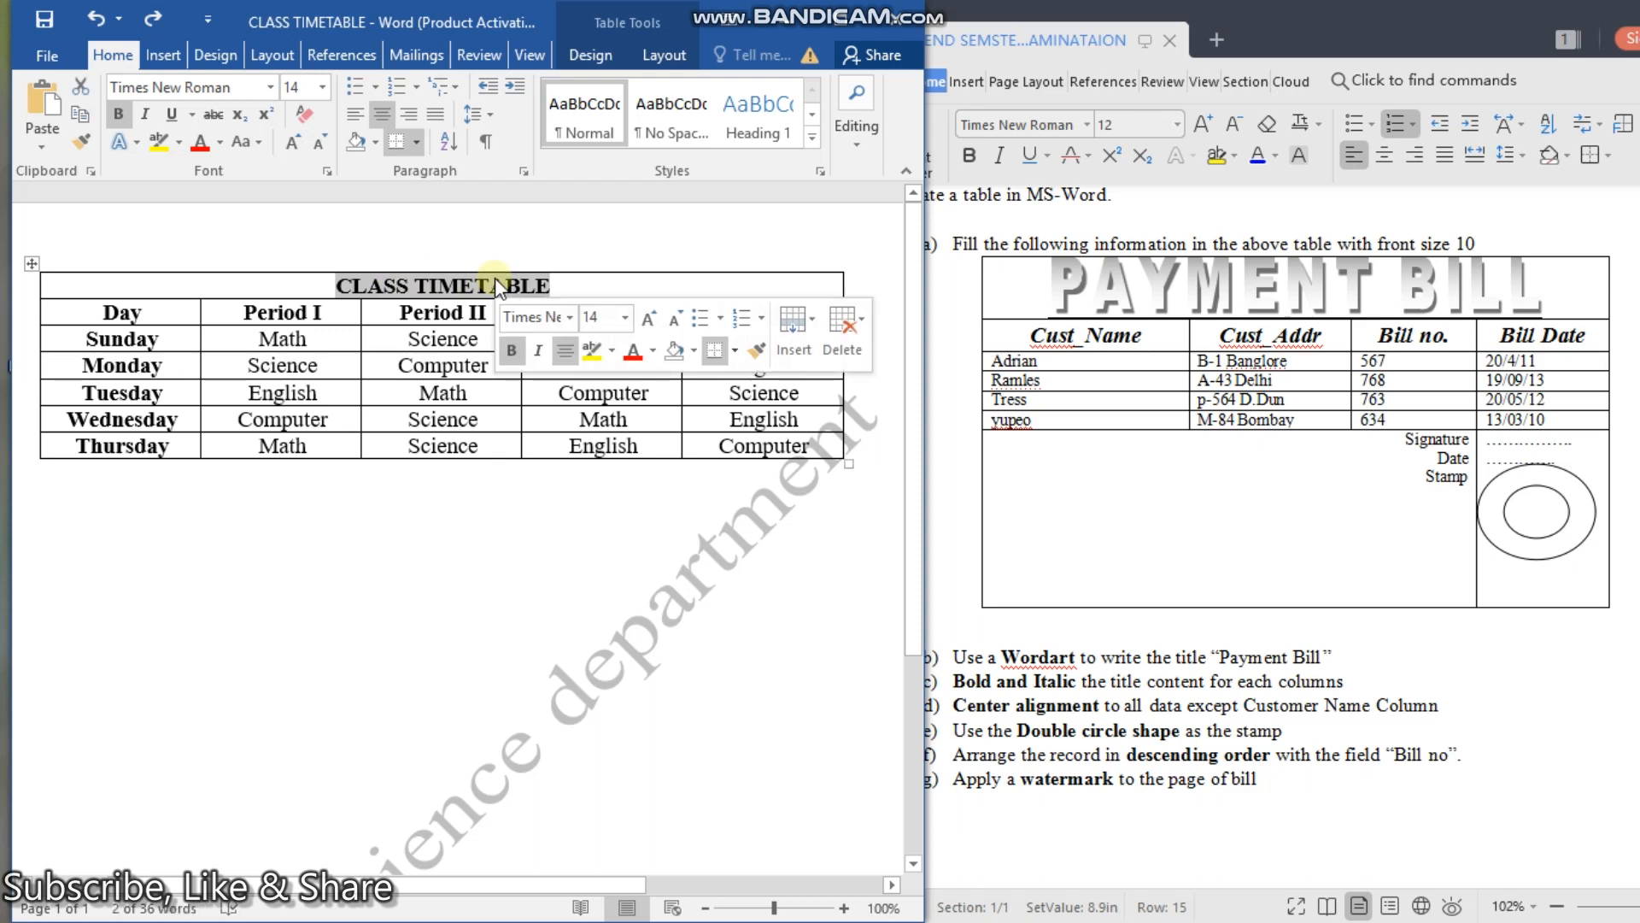
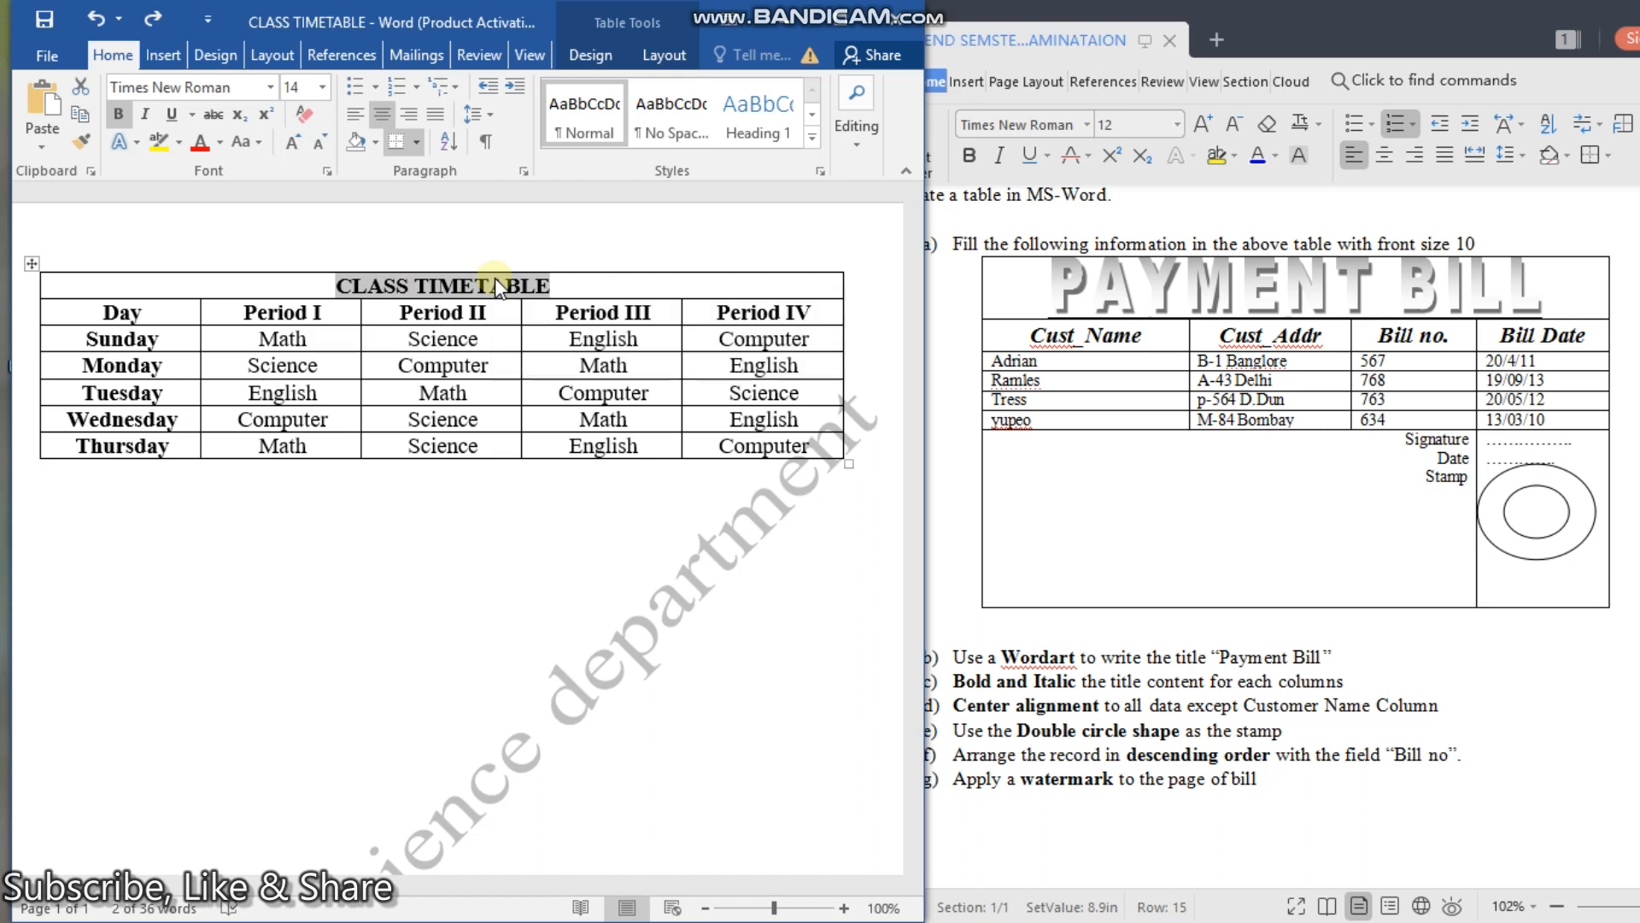
{"action": "key", "text": "Delete"}
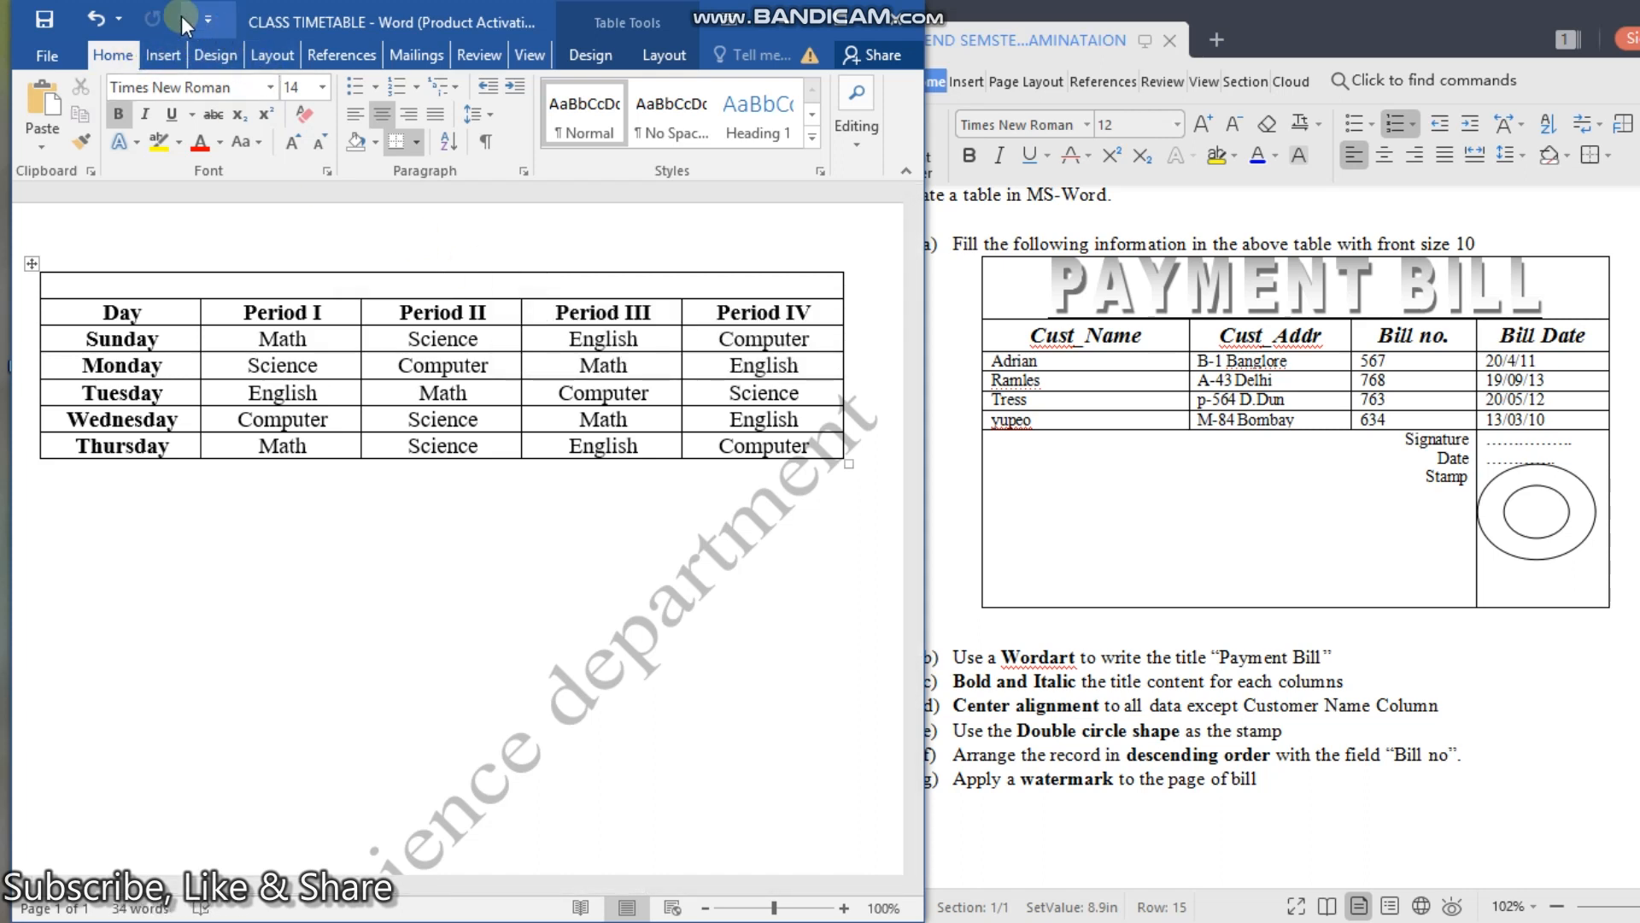
Step: Look through Word's command groups, from inserting and design to table layout, for the WordArt feature
{"action": "left_click", "coordinate": [209, 56]}
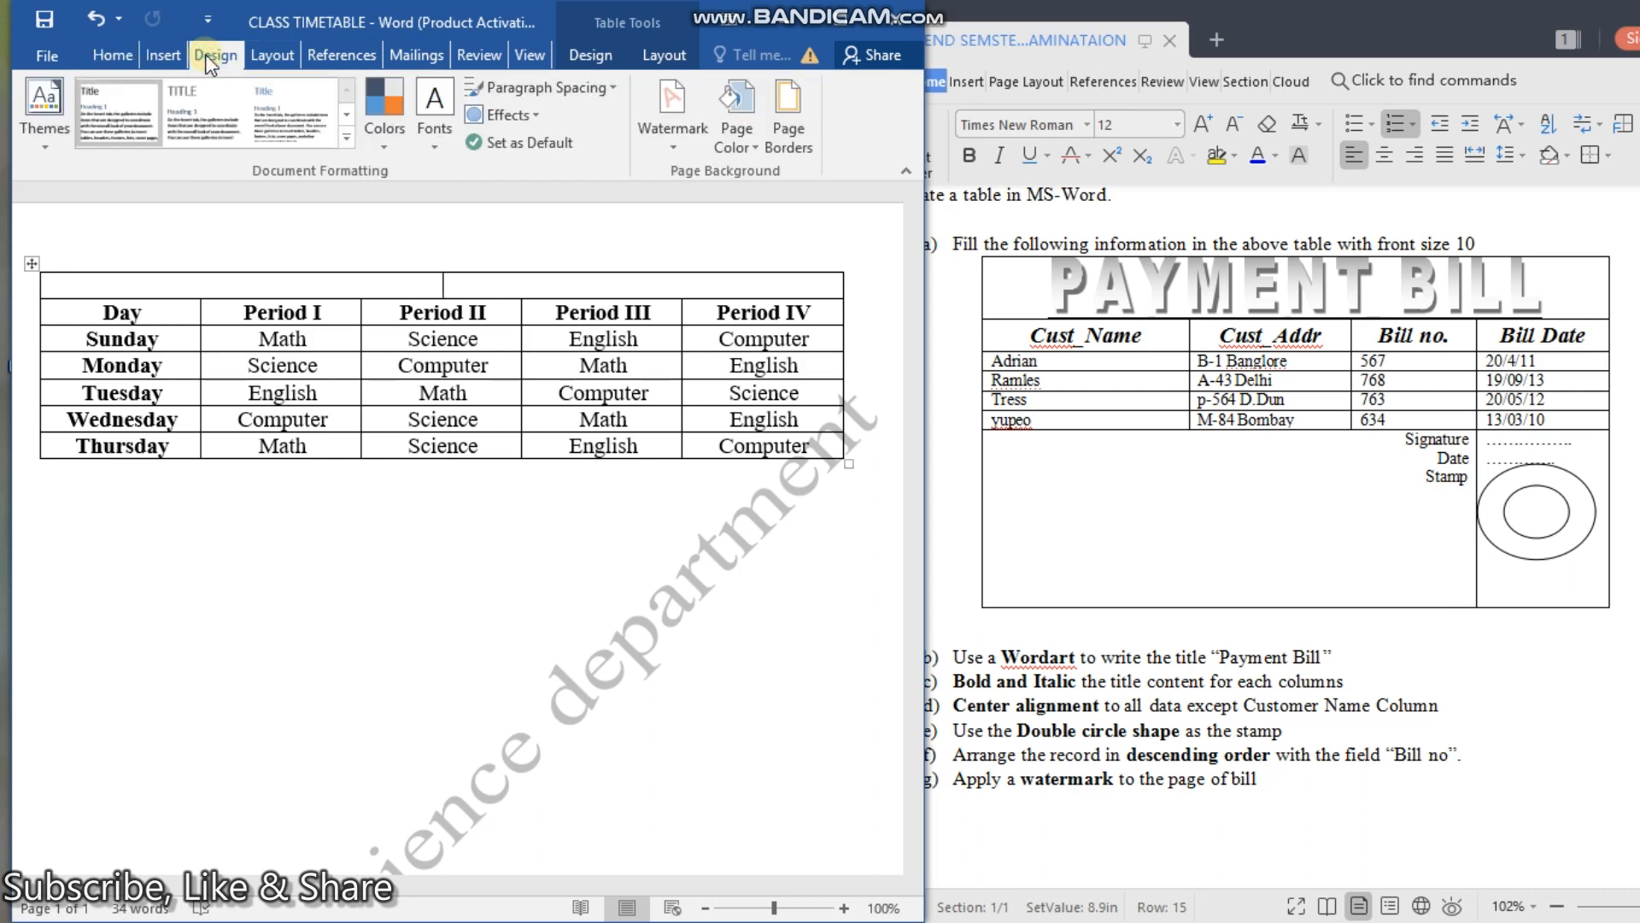
{"action": "left_click", "coordinate": [162, 57]}
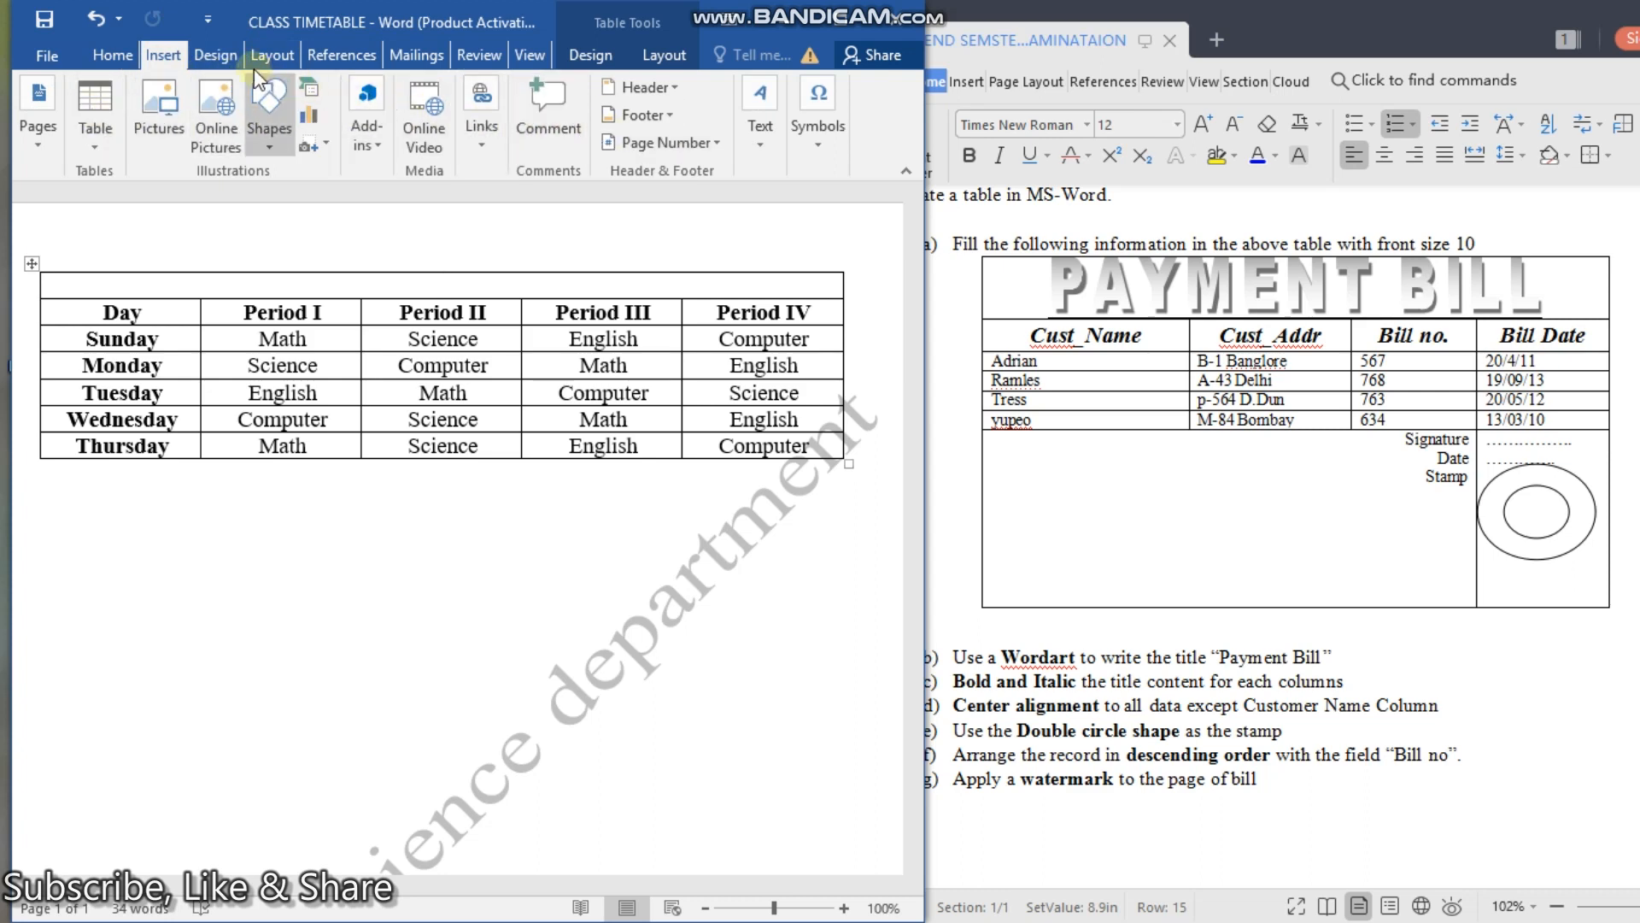
{"action": "left_click", "coordinate": [224, 55]}
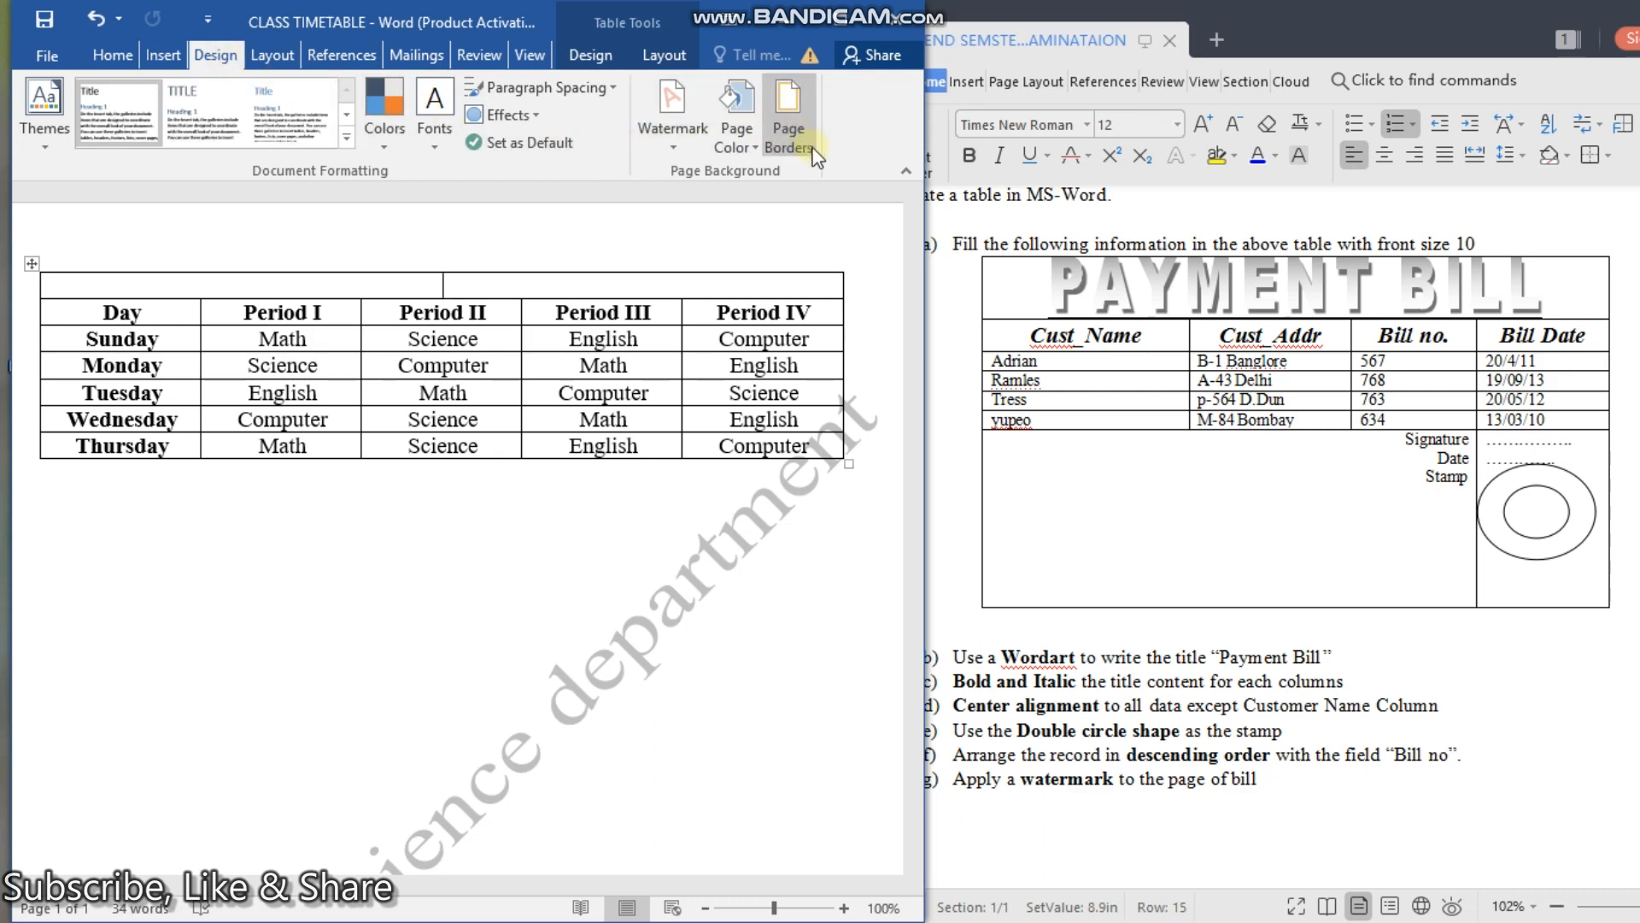
{"action": "left_click", "coordinate": [272, 56]}
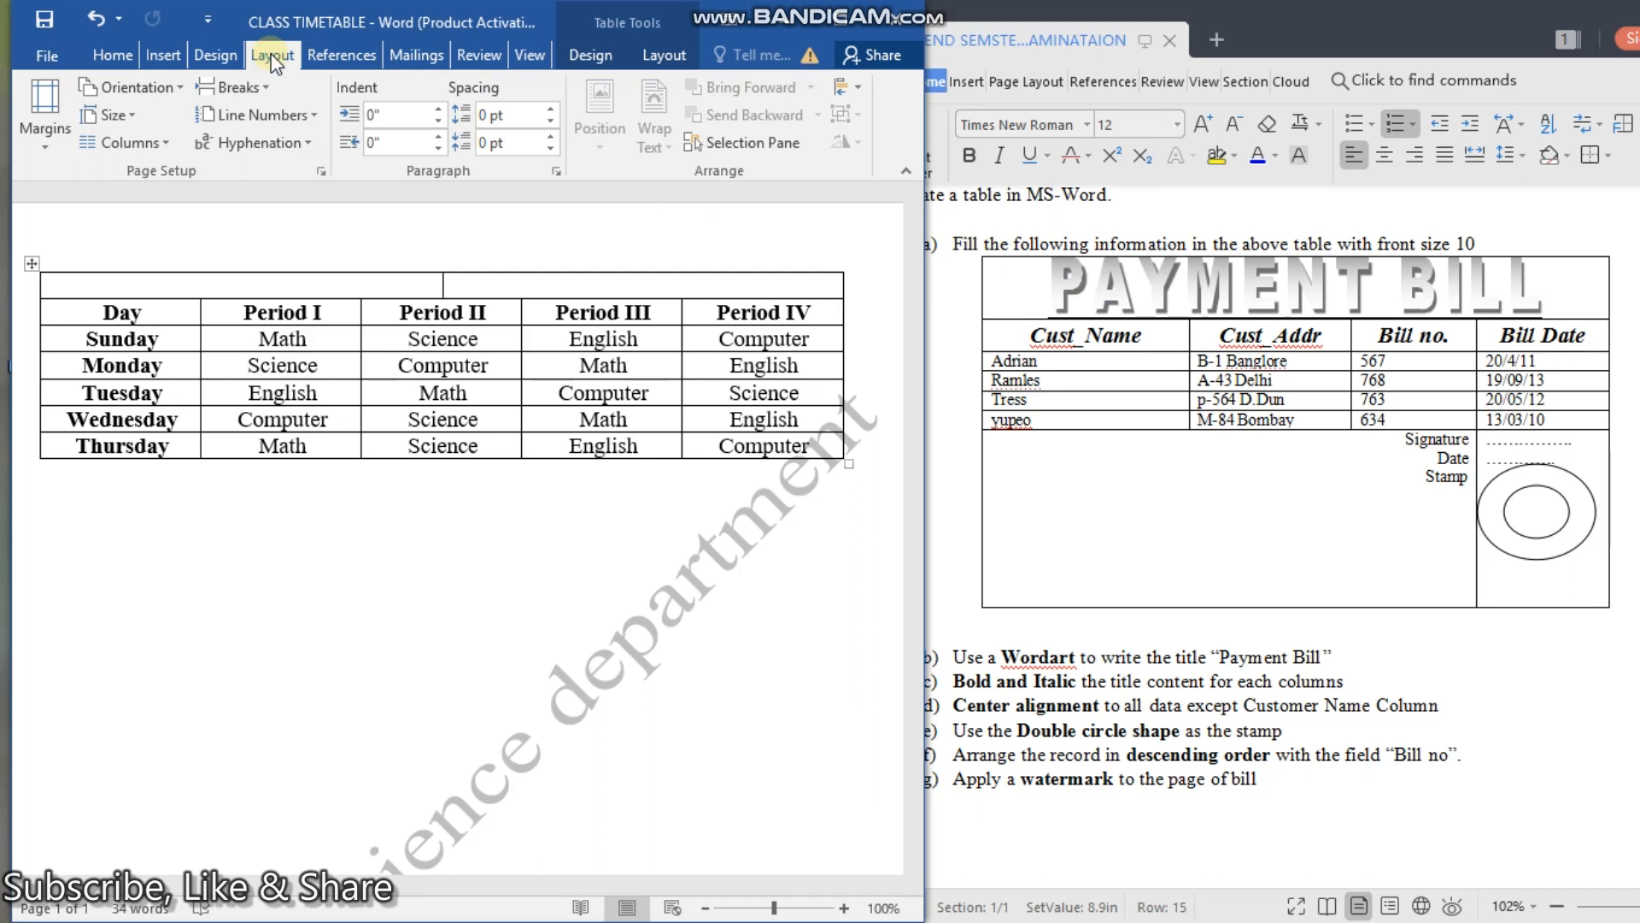
{"action": "left_click", "coordinate": [342, 57]}
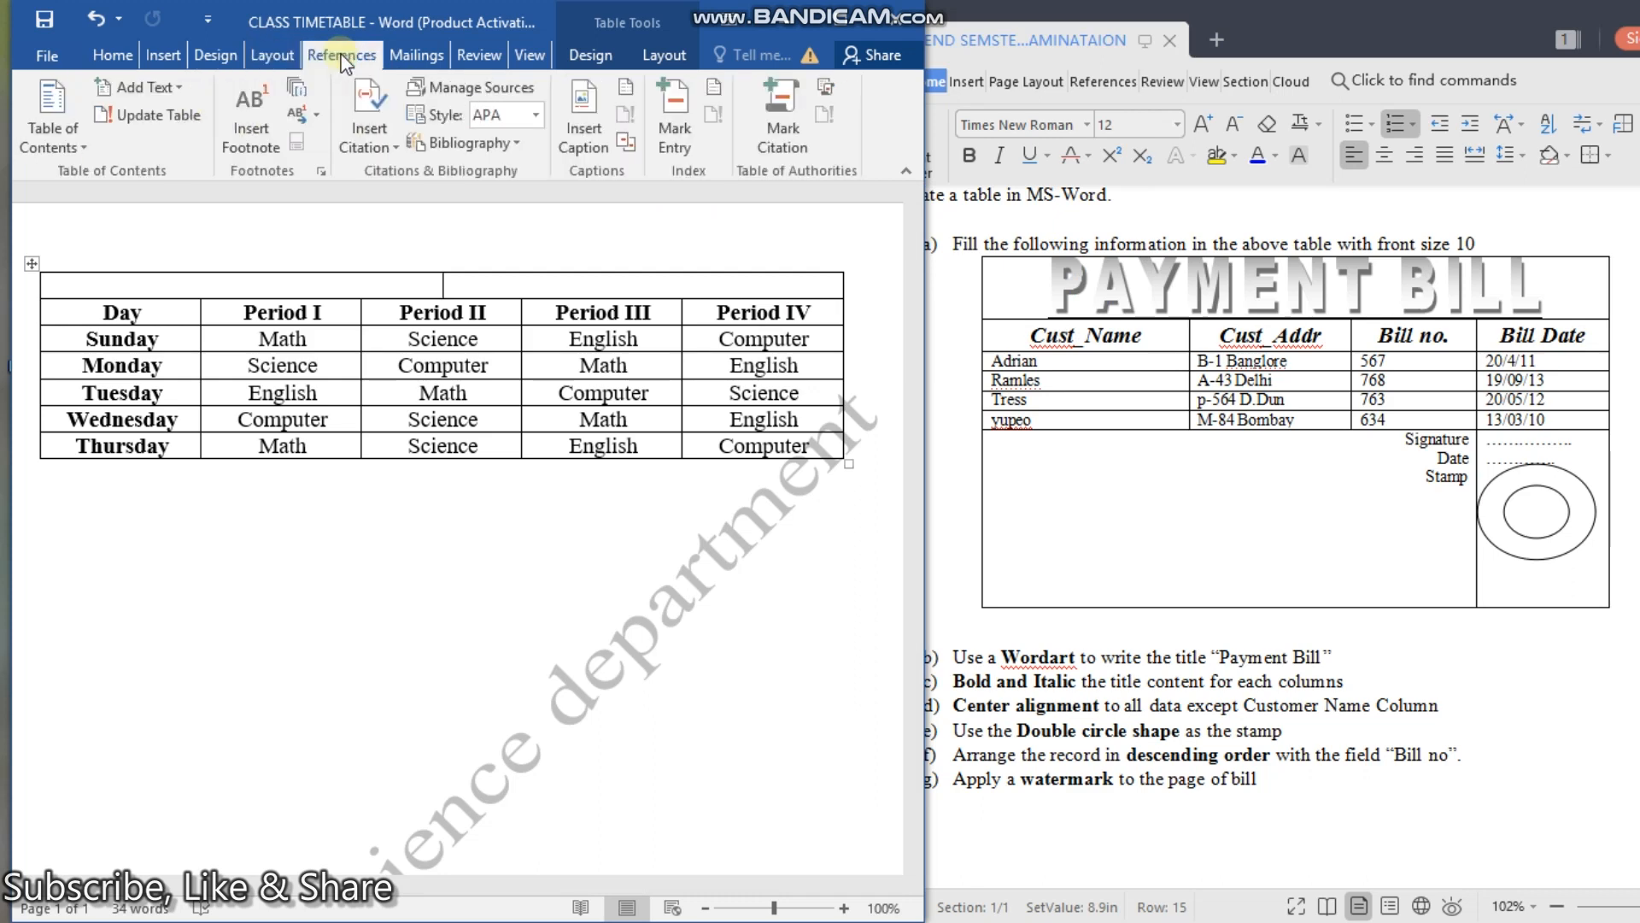
{"action": "left_click", "coordinate": [417, 56]}
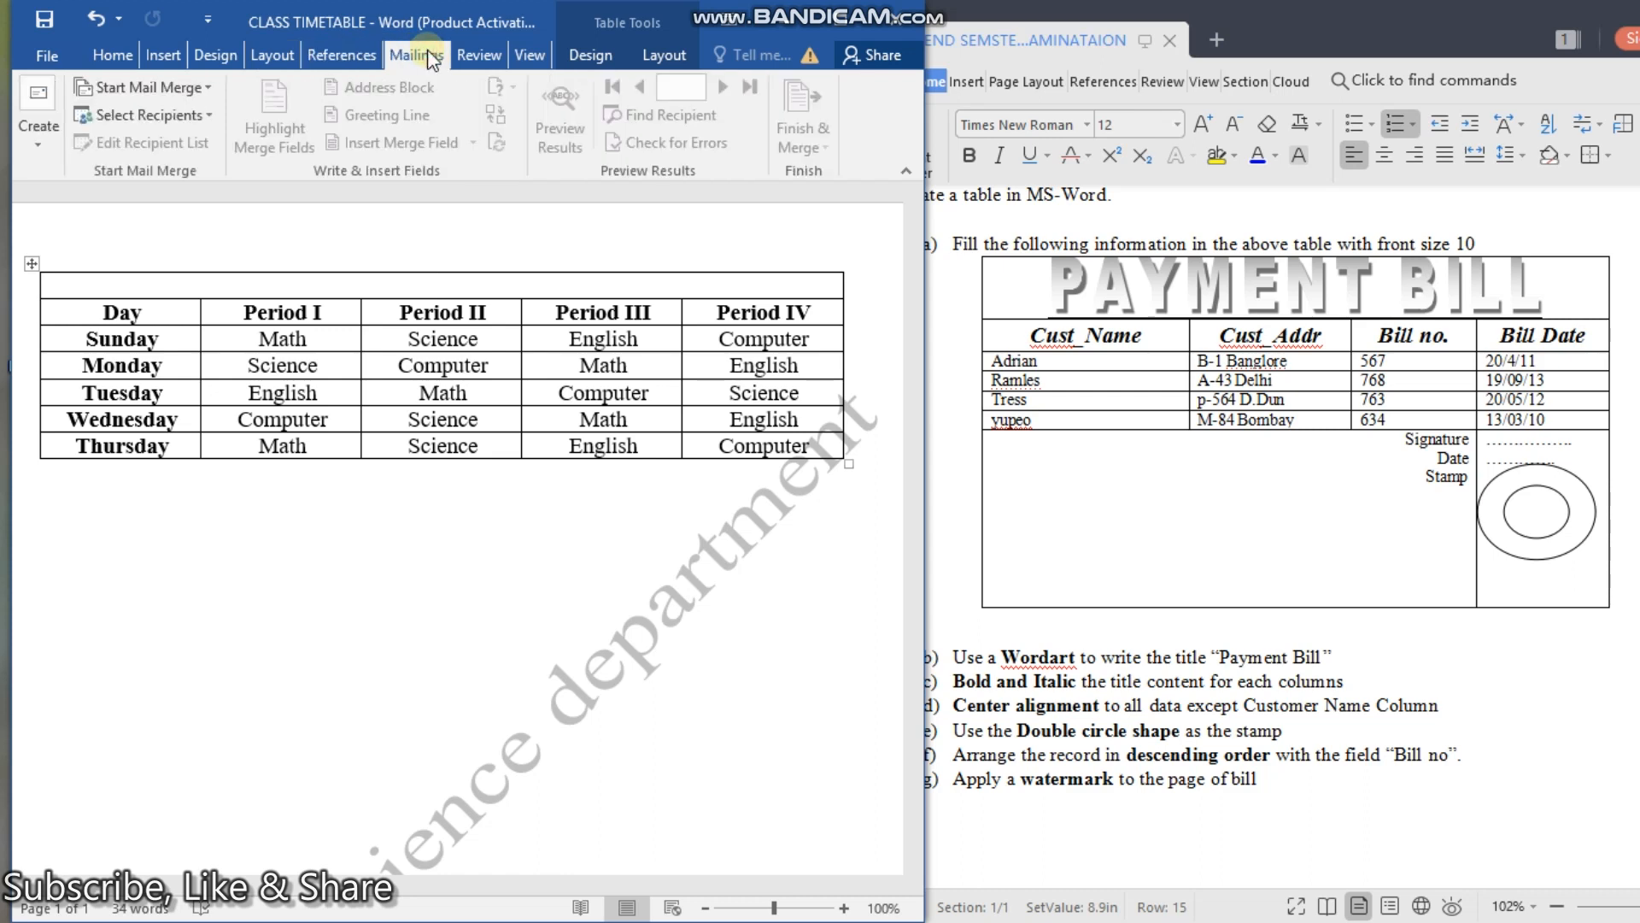
{"action": "left_click", "coordinate": [480, 56]}
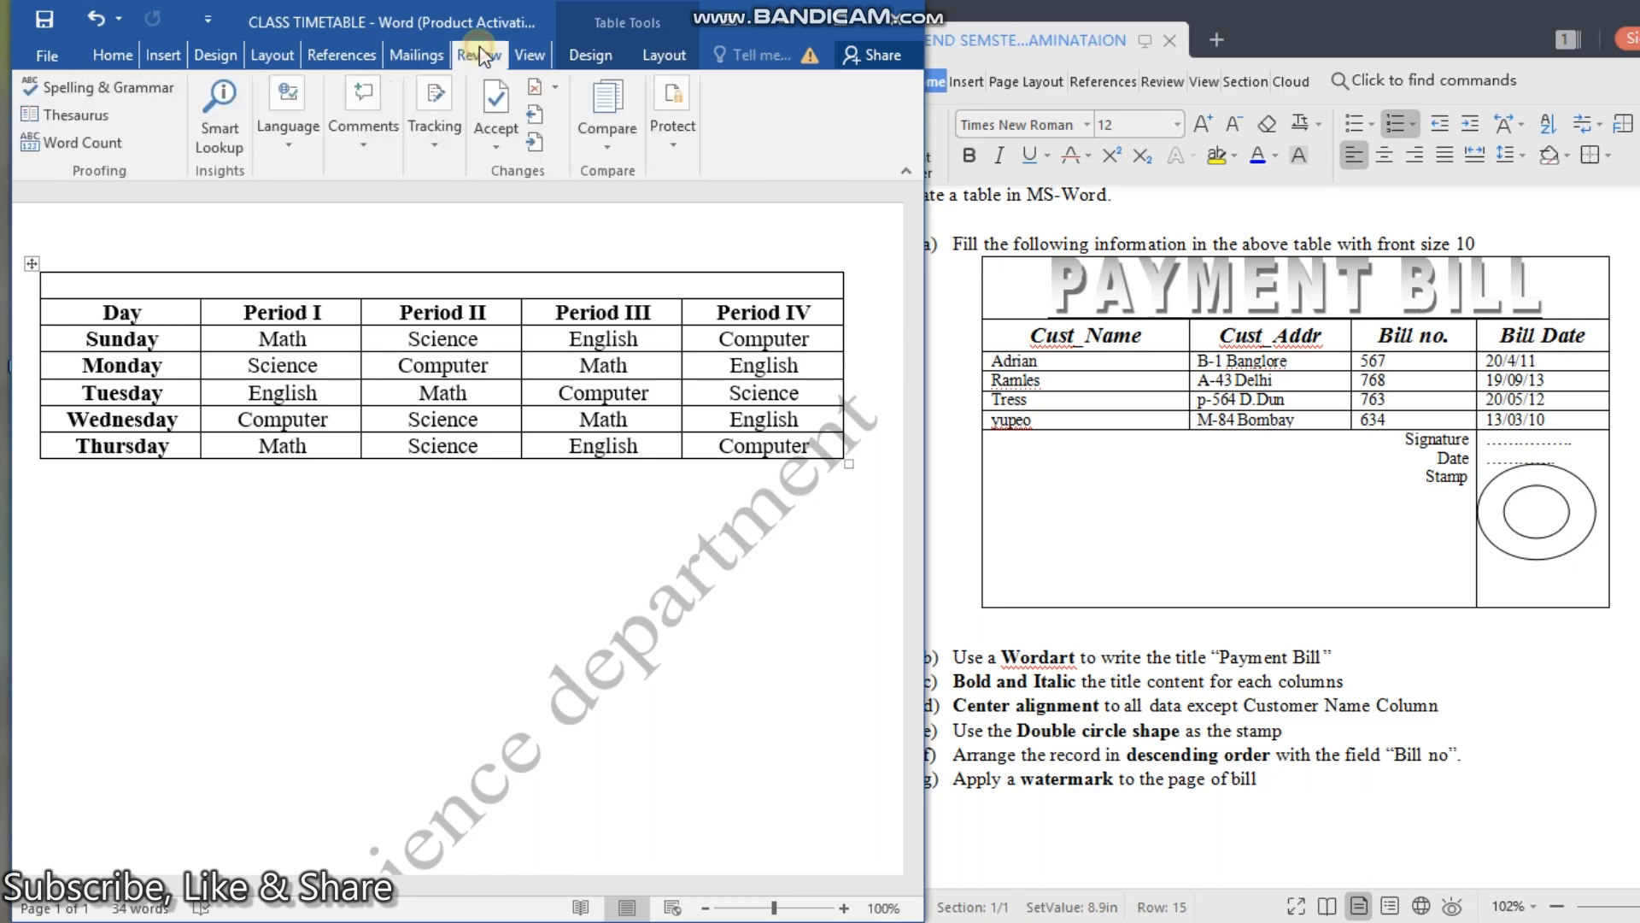
{"action": "left_click", "coordinate": [531, 57]}
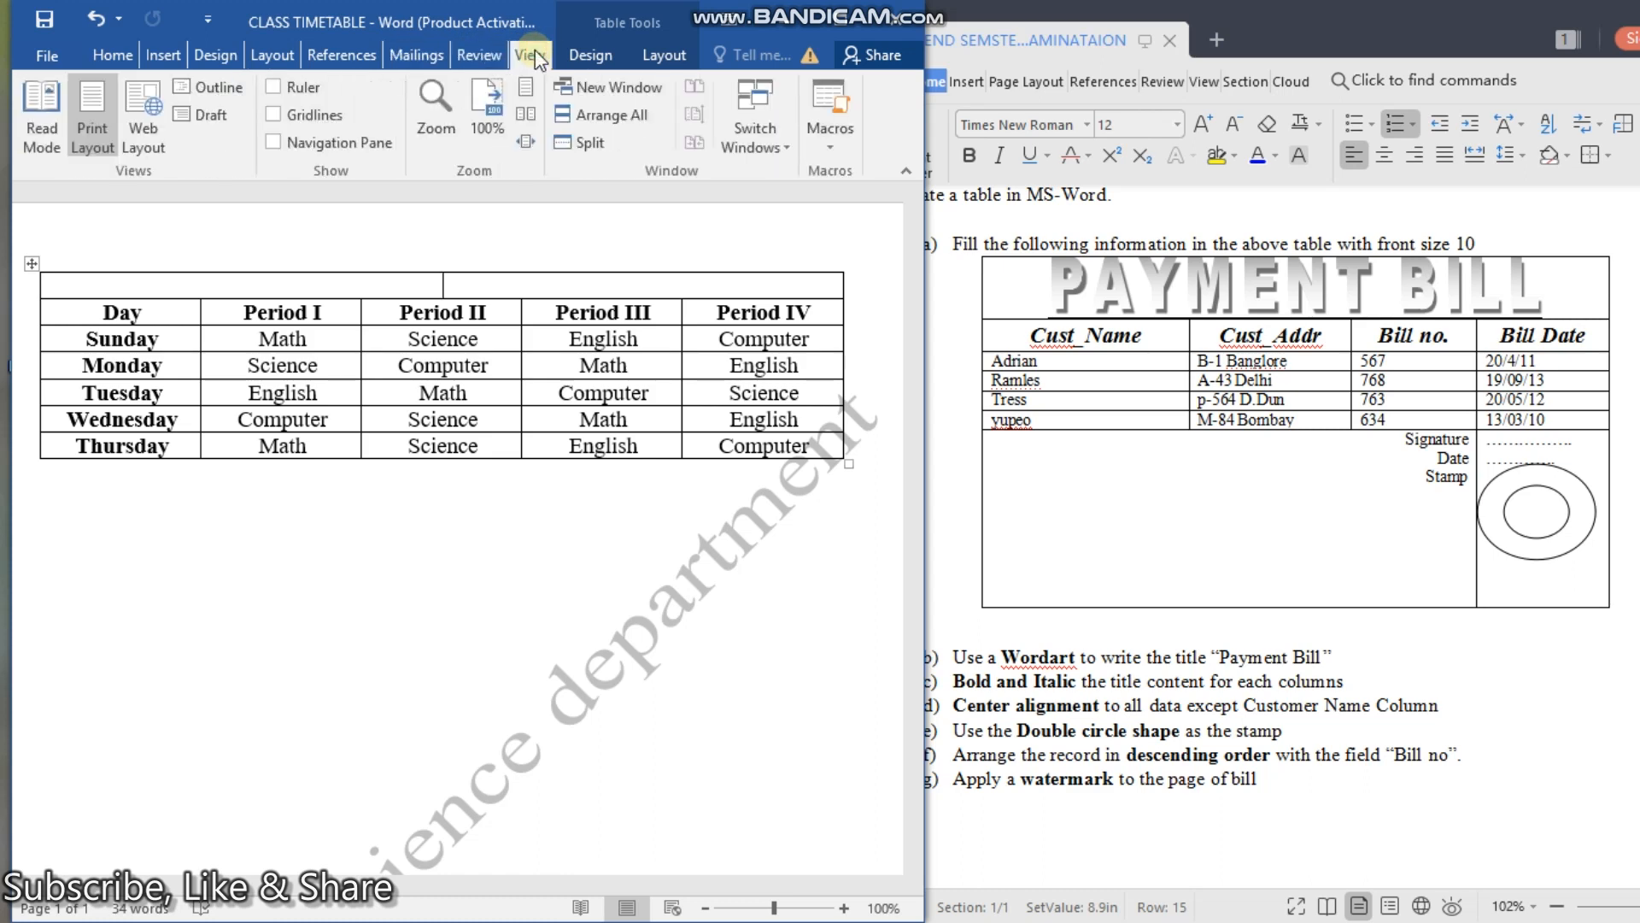
{"action": "left_click", "coordinate": [578, 60]}
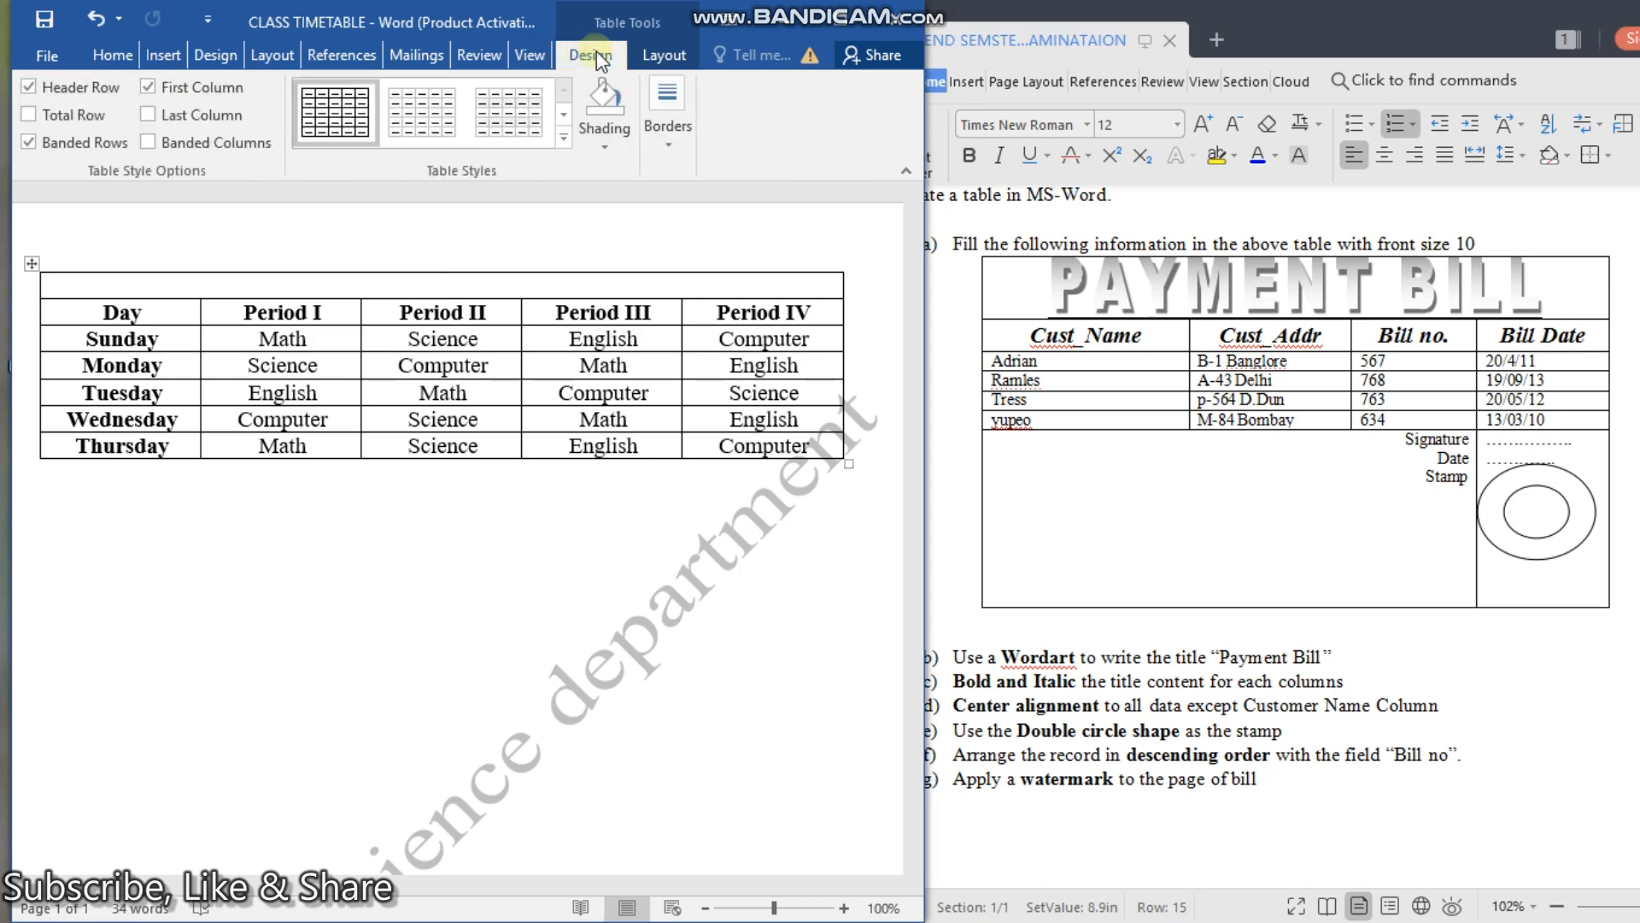
{"action": "left_click", "coordinate": [649, 58]}
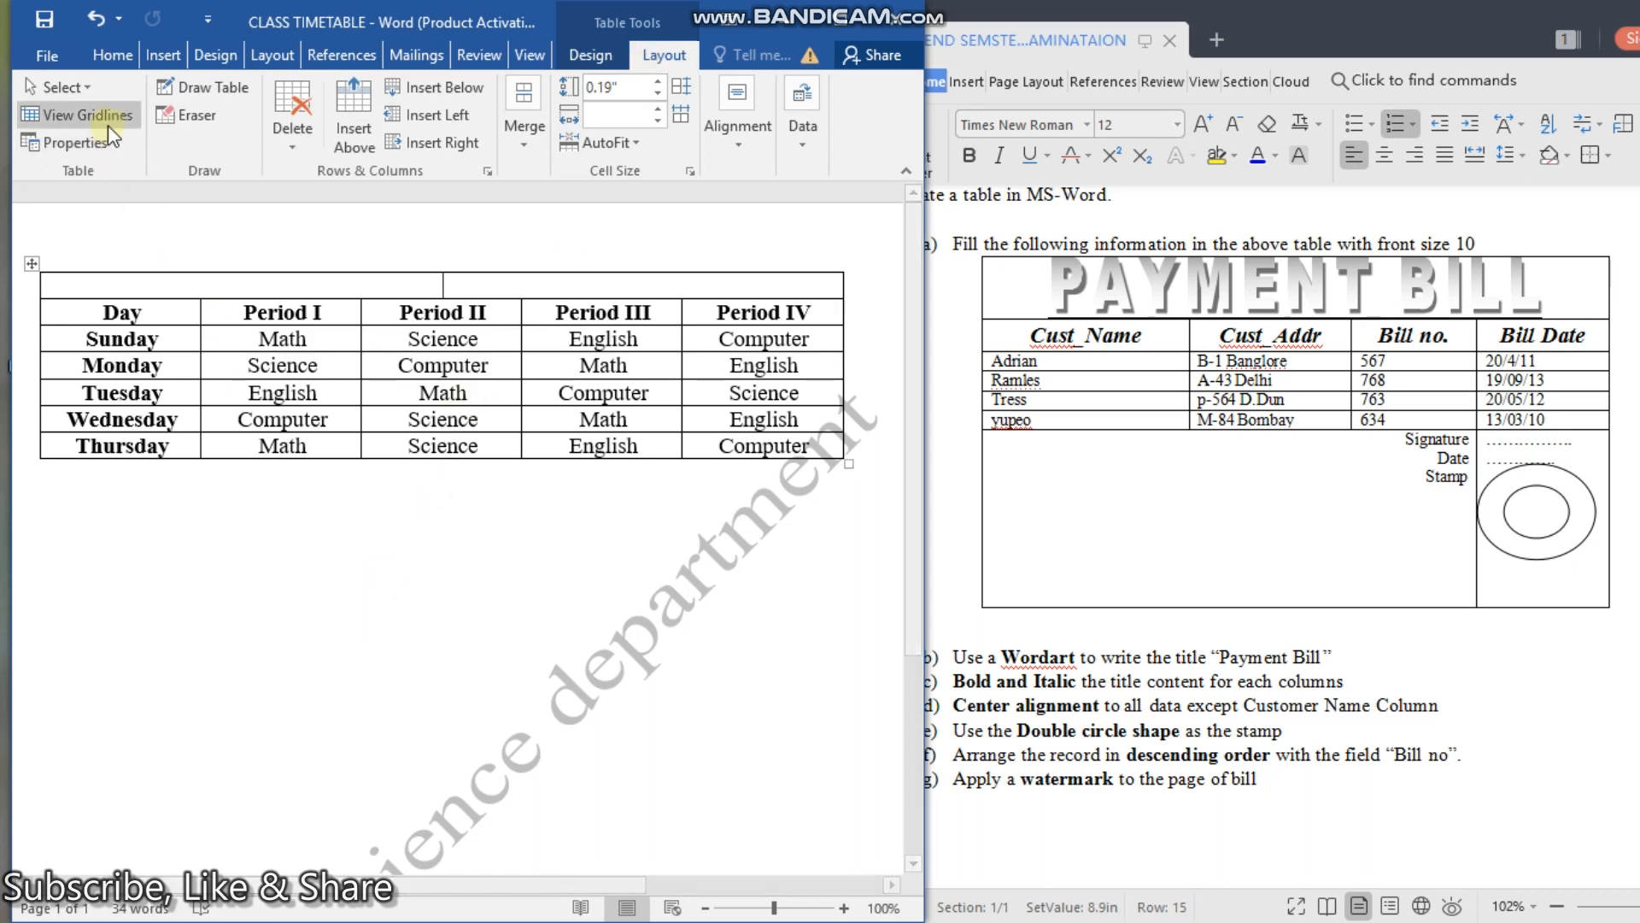
{"action": "left_click", "coordinate": [114, 56]}
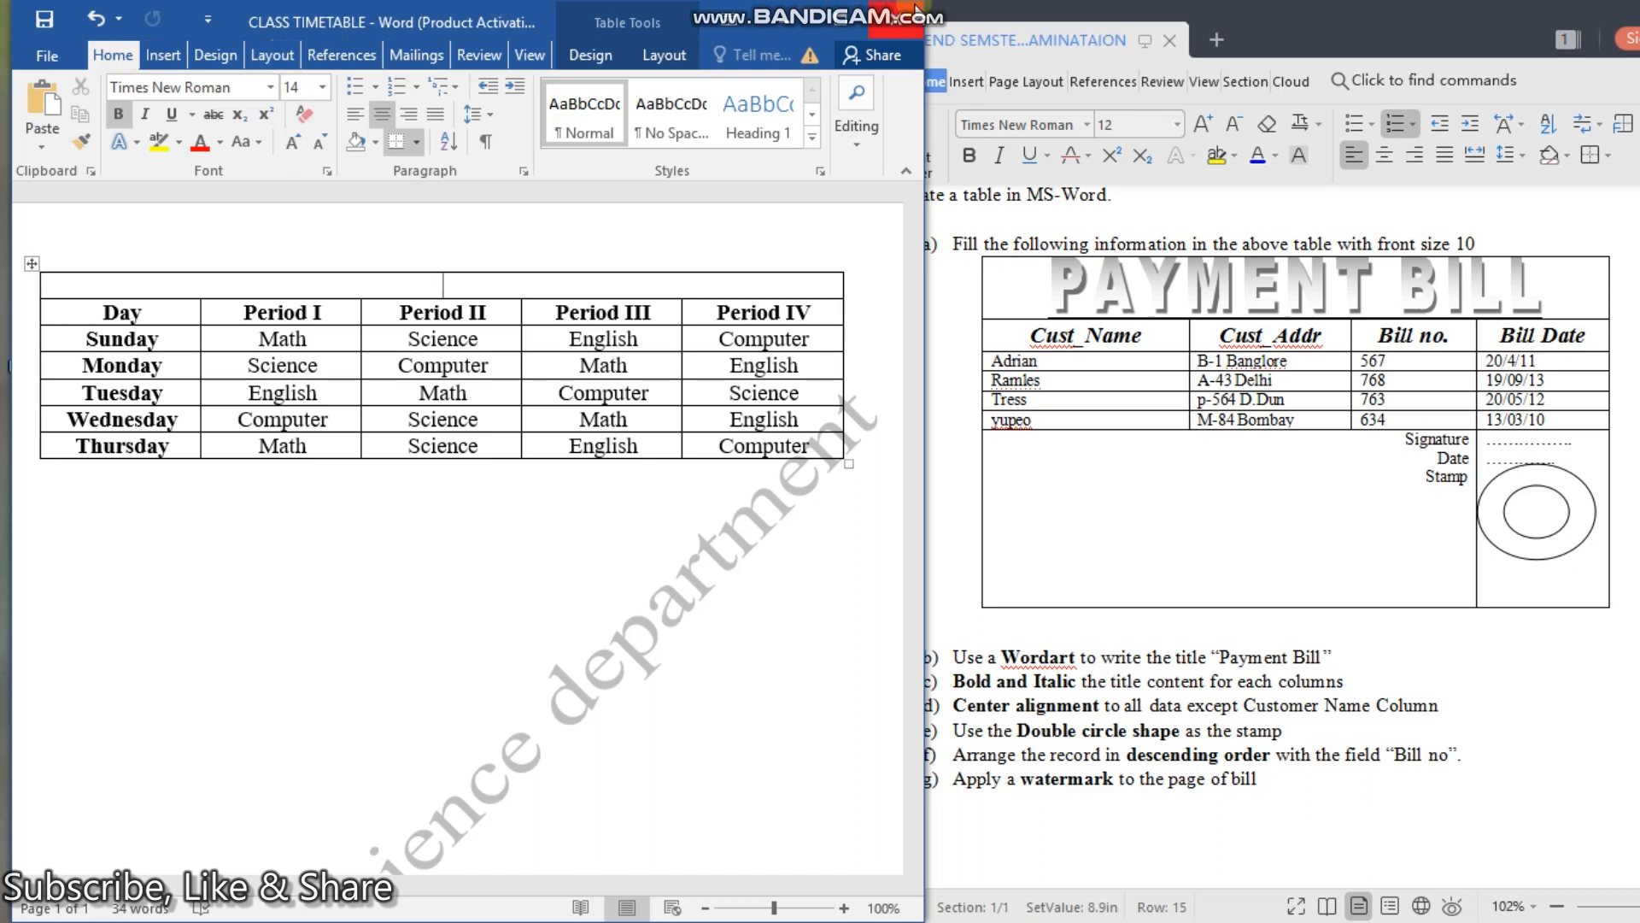
Step: View the WordArt styles available for the title and close the gallery without choosing one
{"action": "mouse_move", "coordinate": [969, 4]}
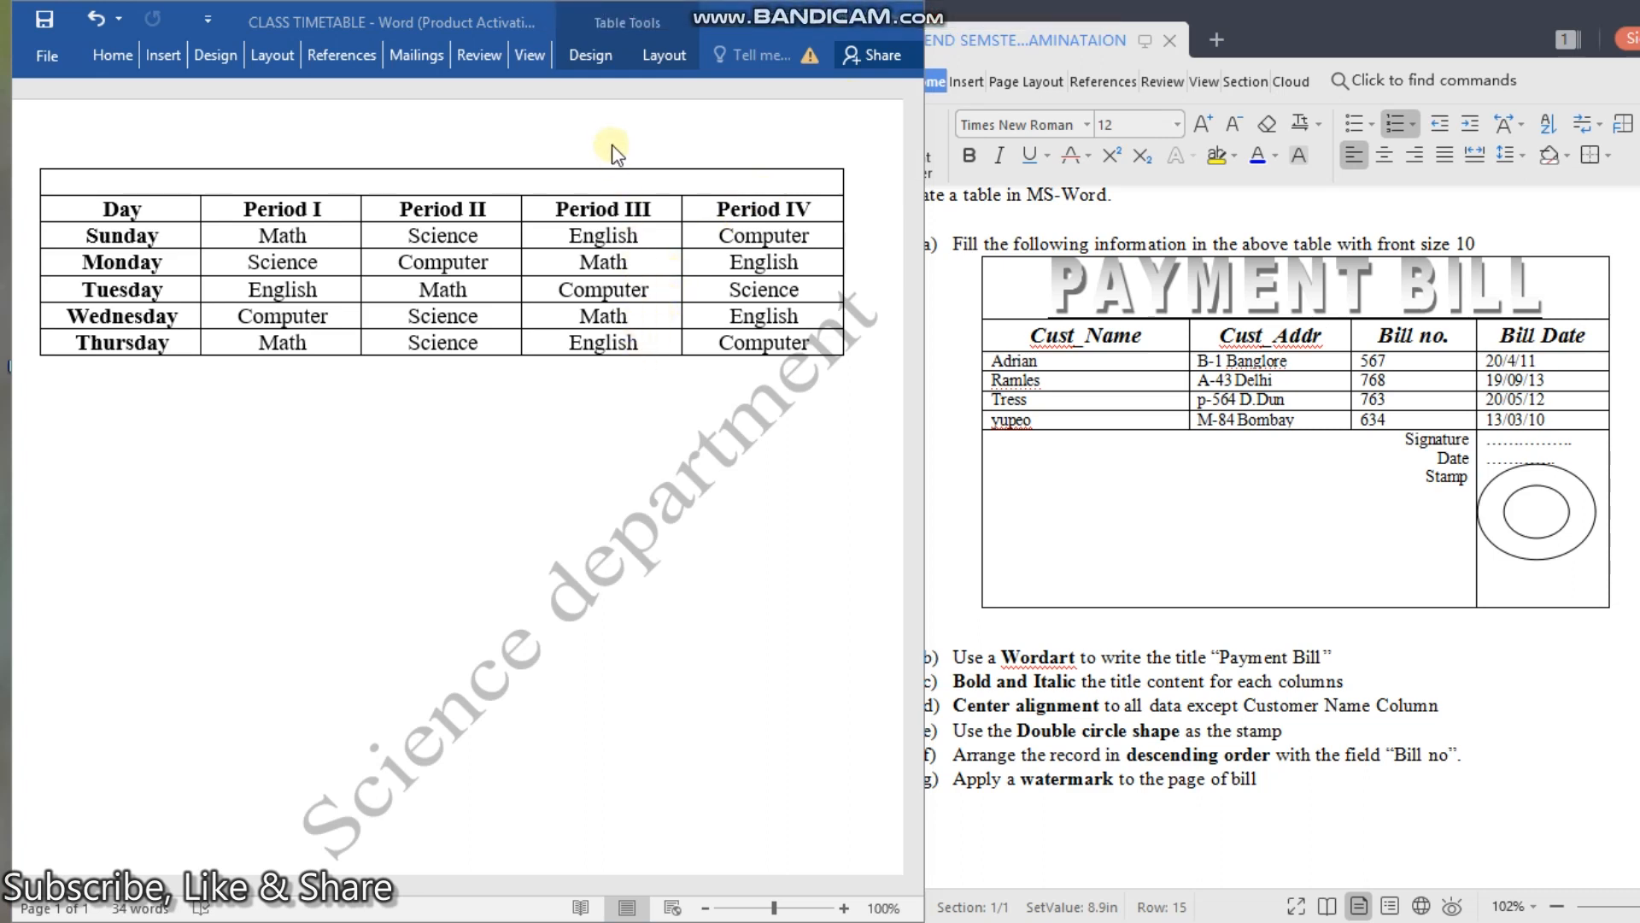
{"action": "left_click", "coordinate": [152, 51]}
{"action": "left_click", "coordinate": [152, 53]}
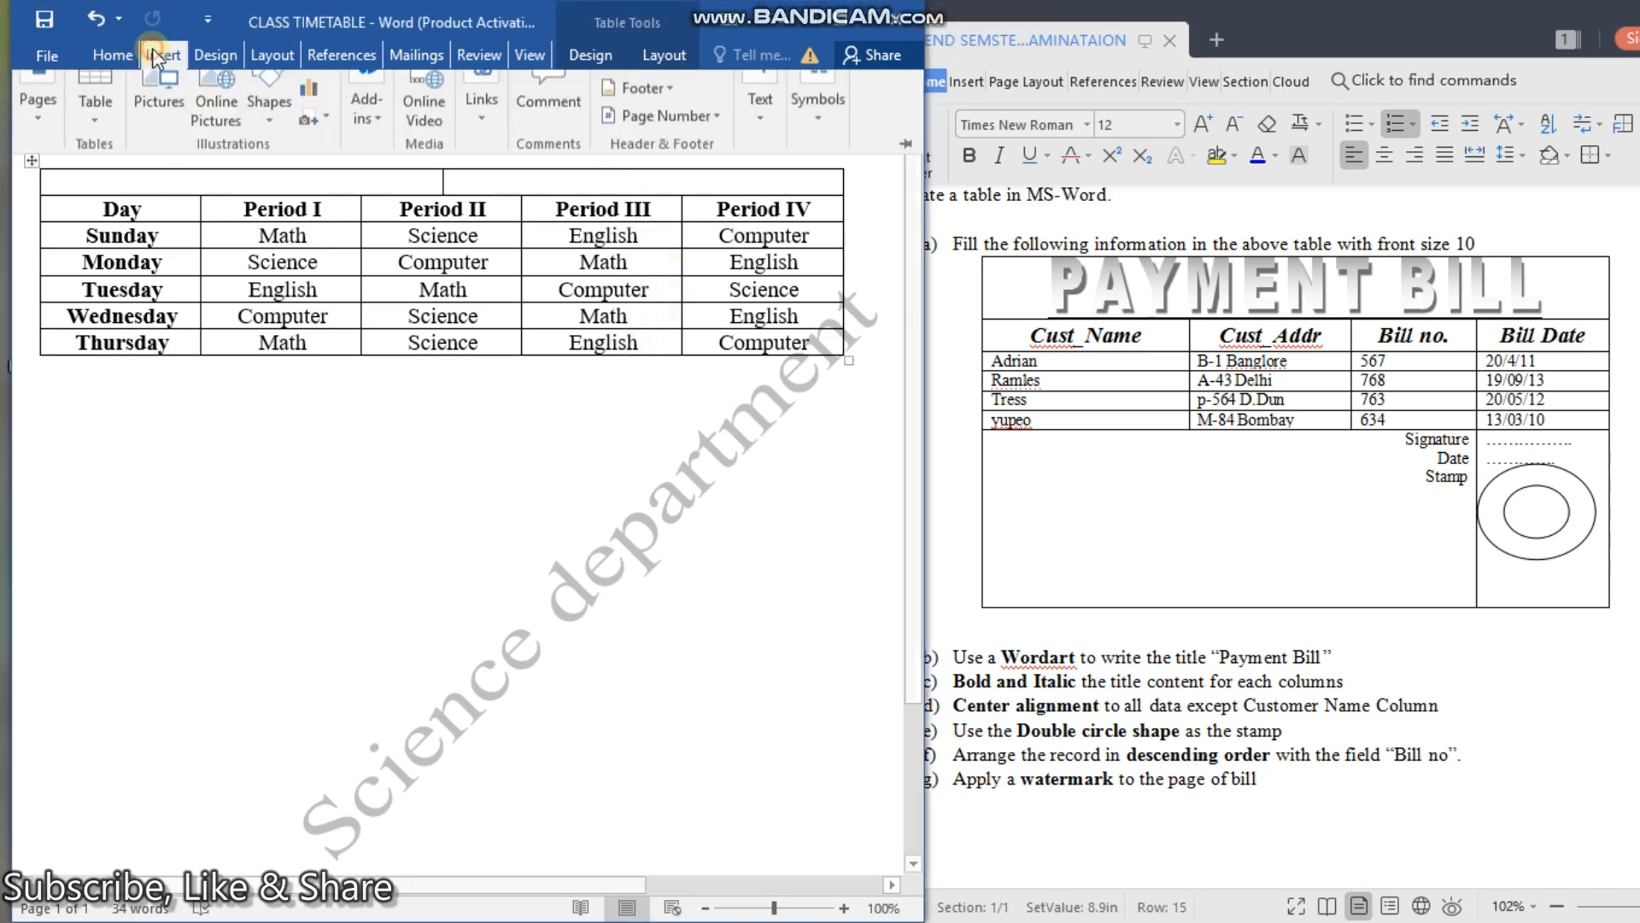
{"action": "left_click", "coordinate": [757, 142]}
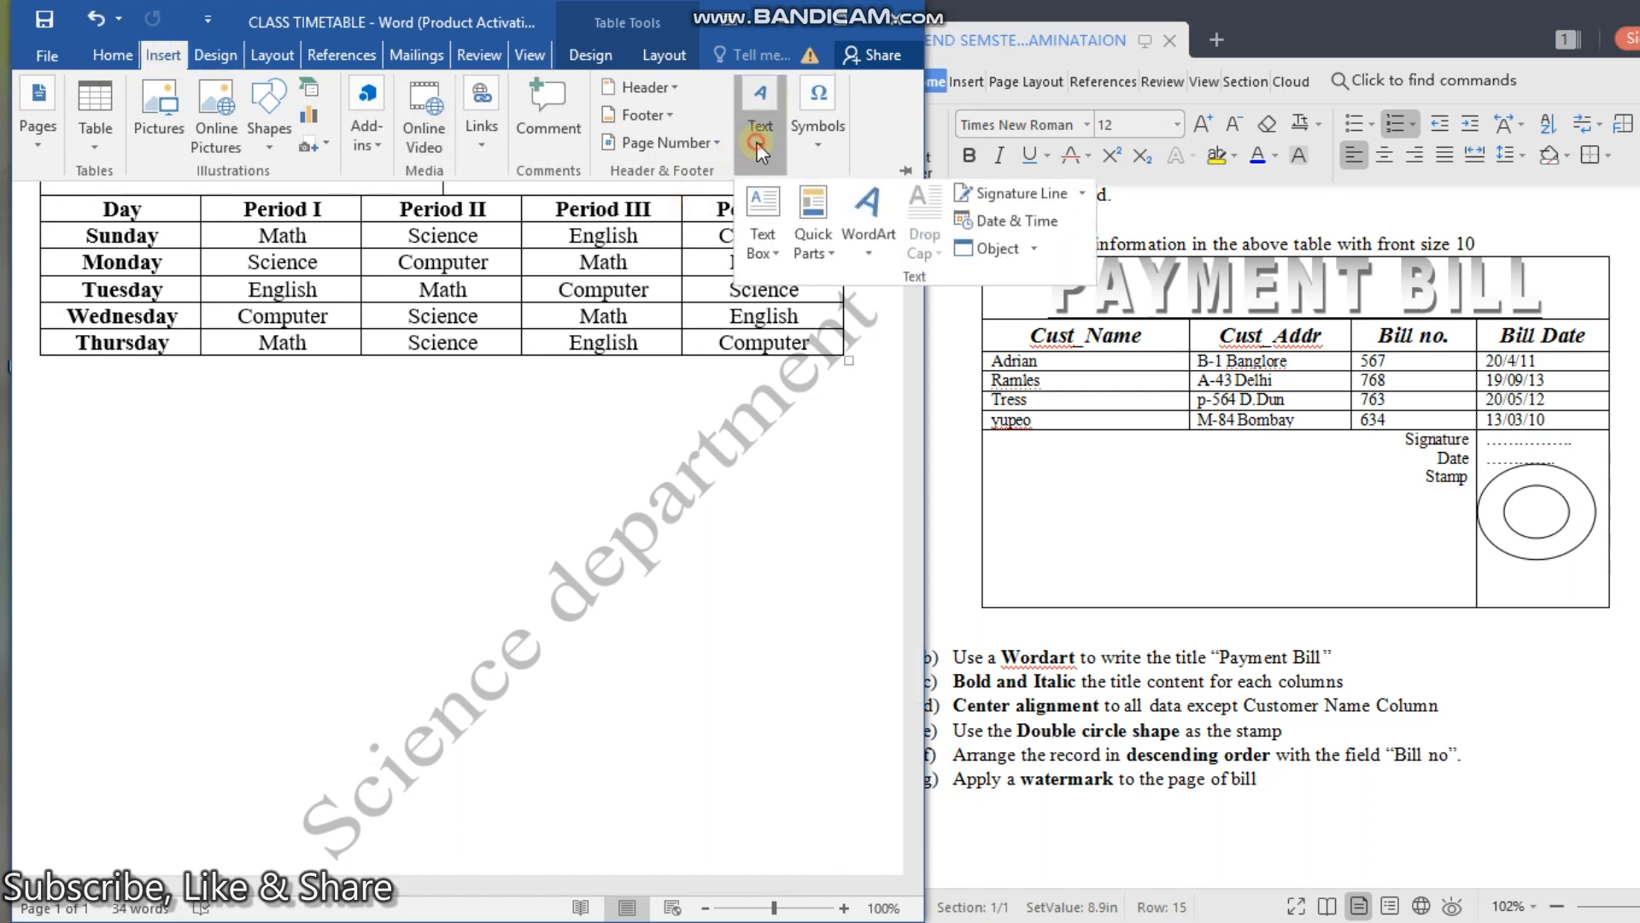
{"action": "left_click", "coordinate": [868, 239]}
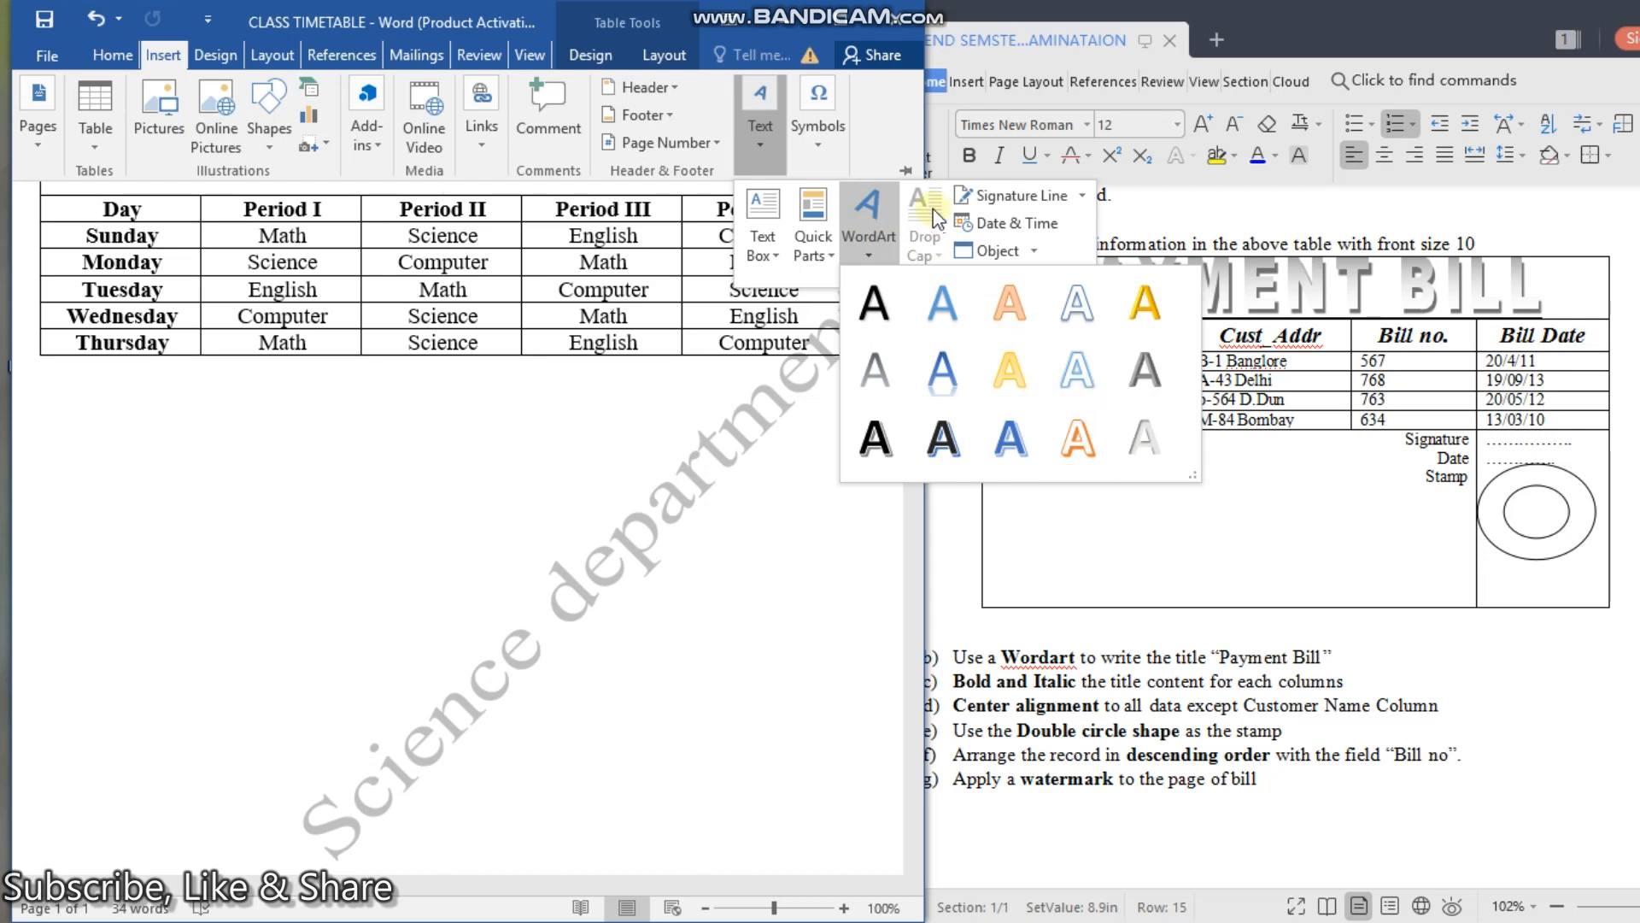
{"action": "left_click", "coordinate": [837, 551]}
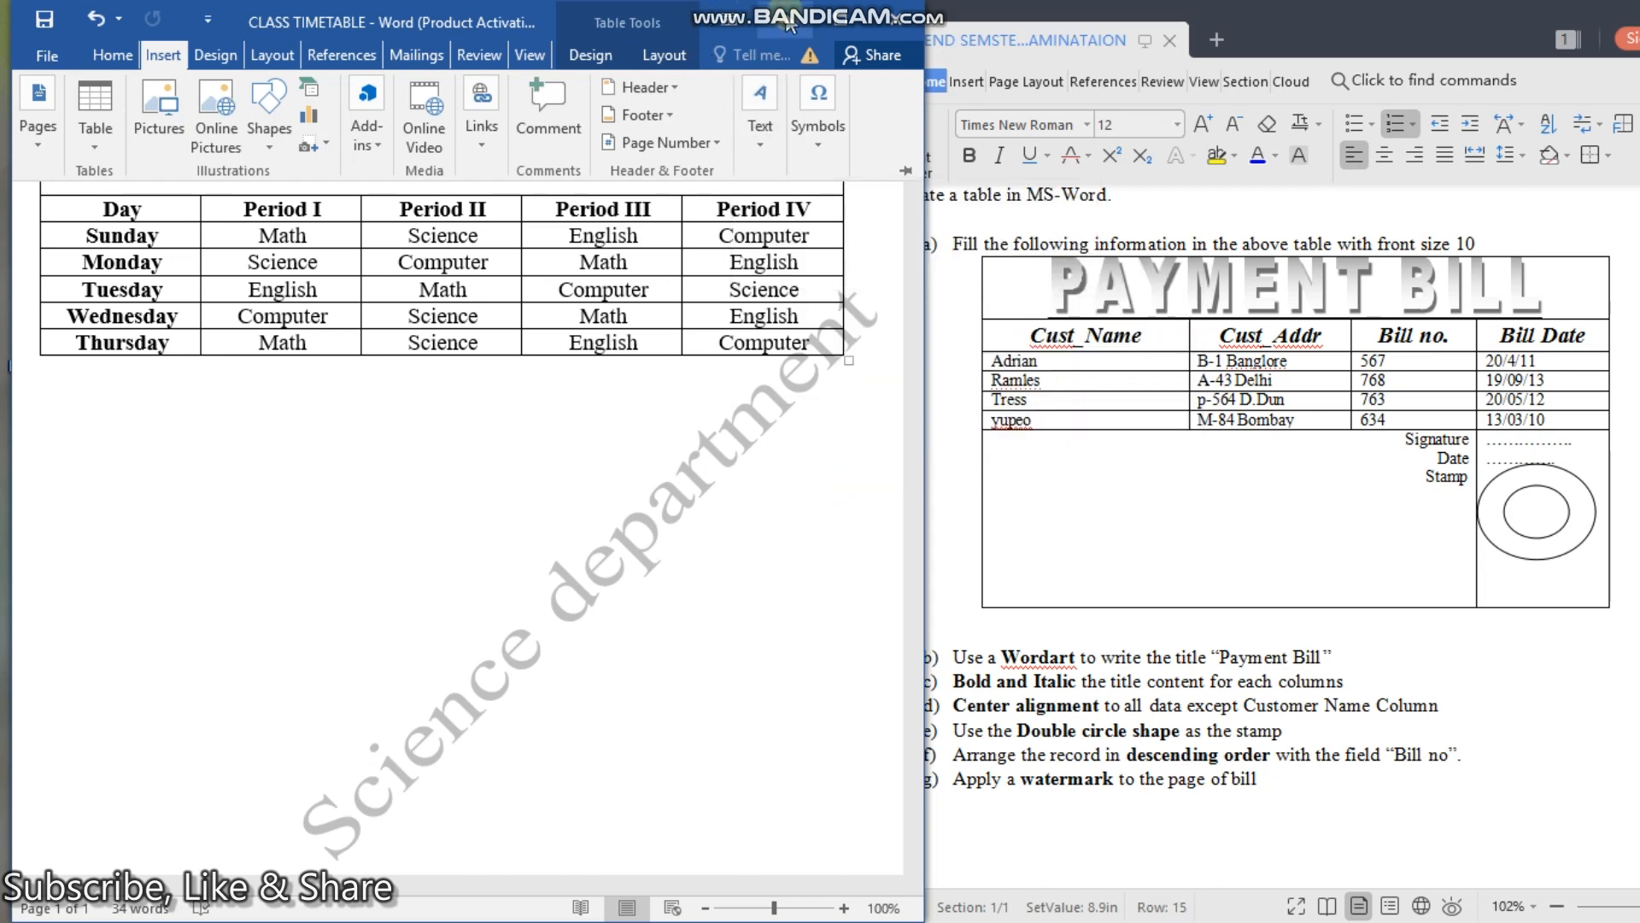
Step: Maximize the Word window and set the ribbon to show tabs and commands all the time
{"action": "double_click", "coordinate": [844, 29]}
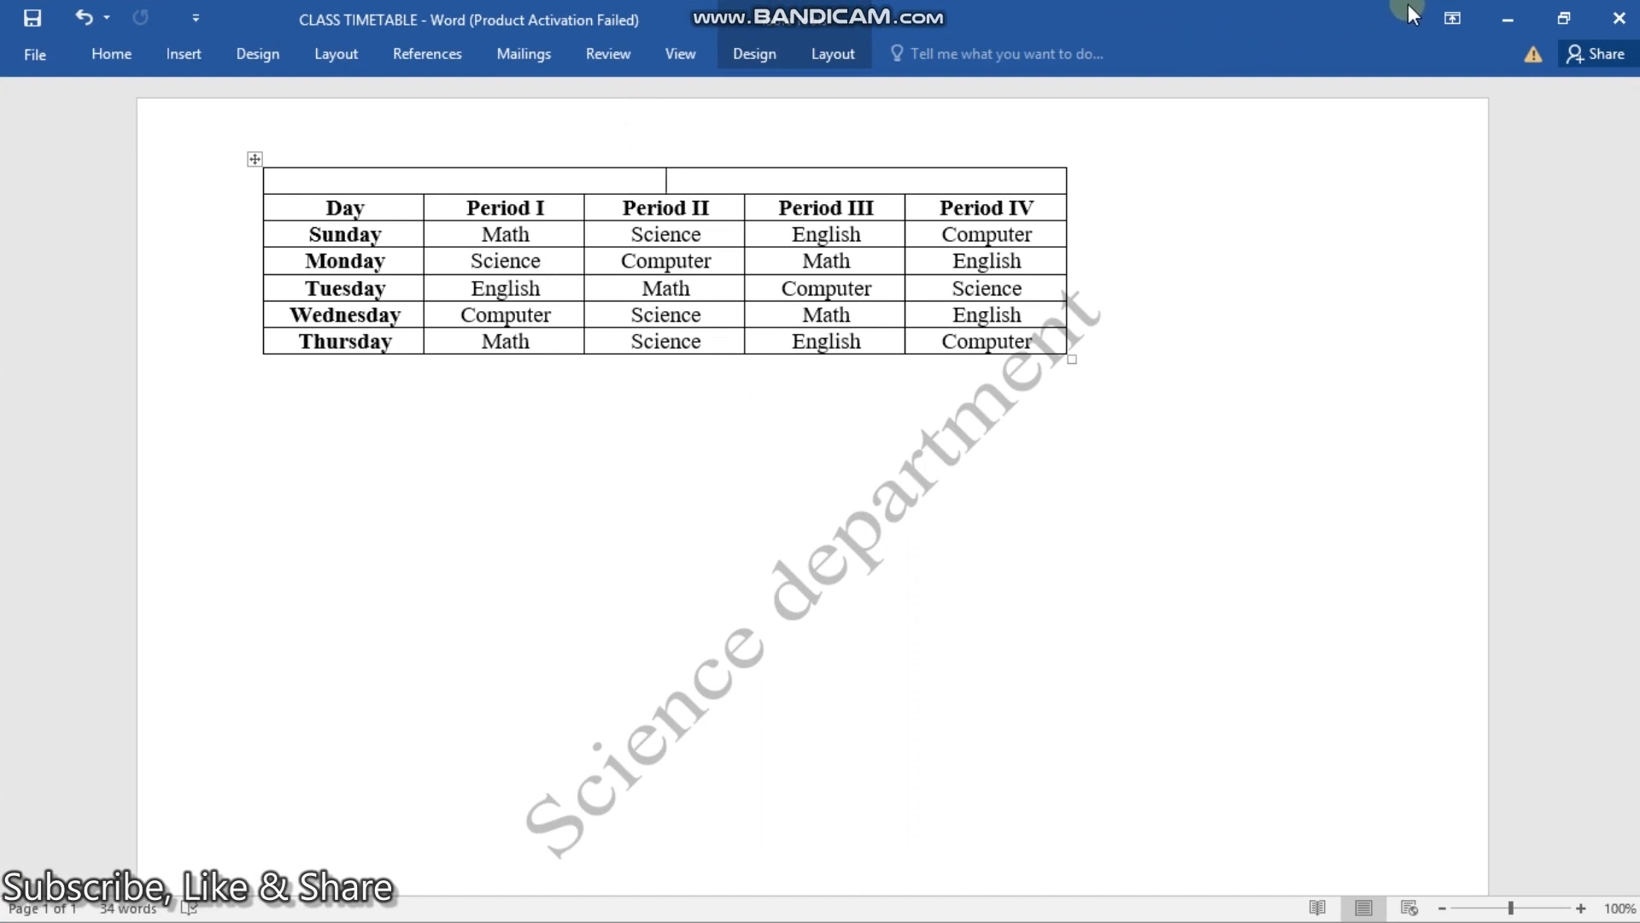
{"action": "left_click", "coordinate": [1452, 18]}
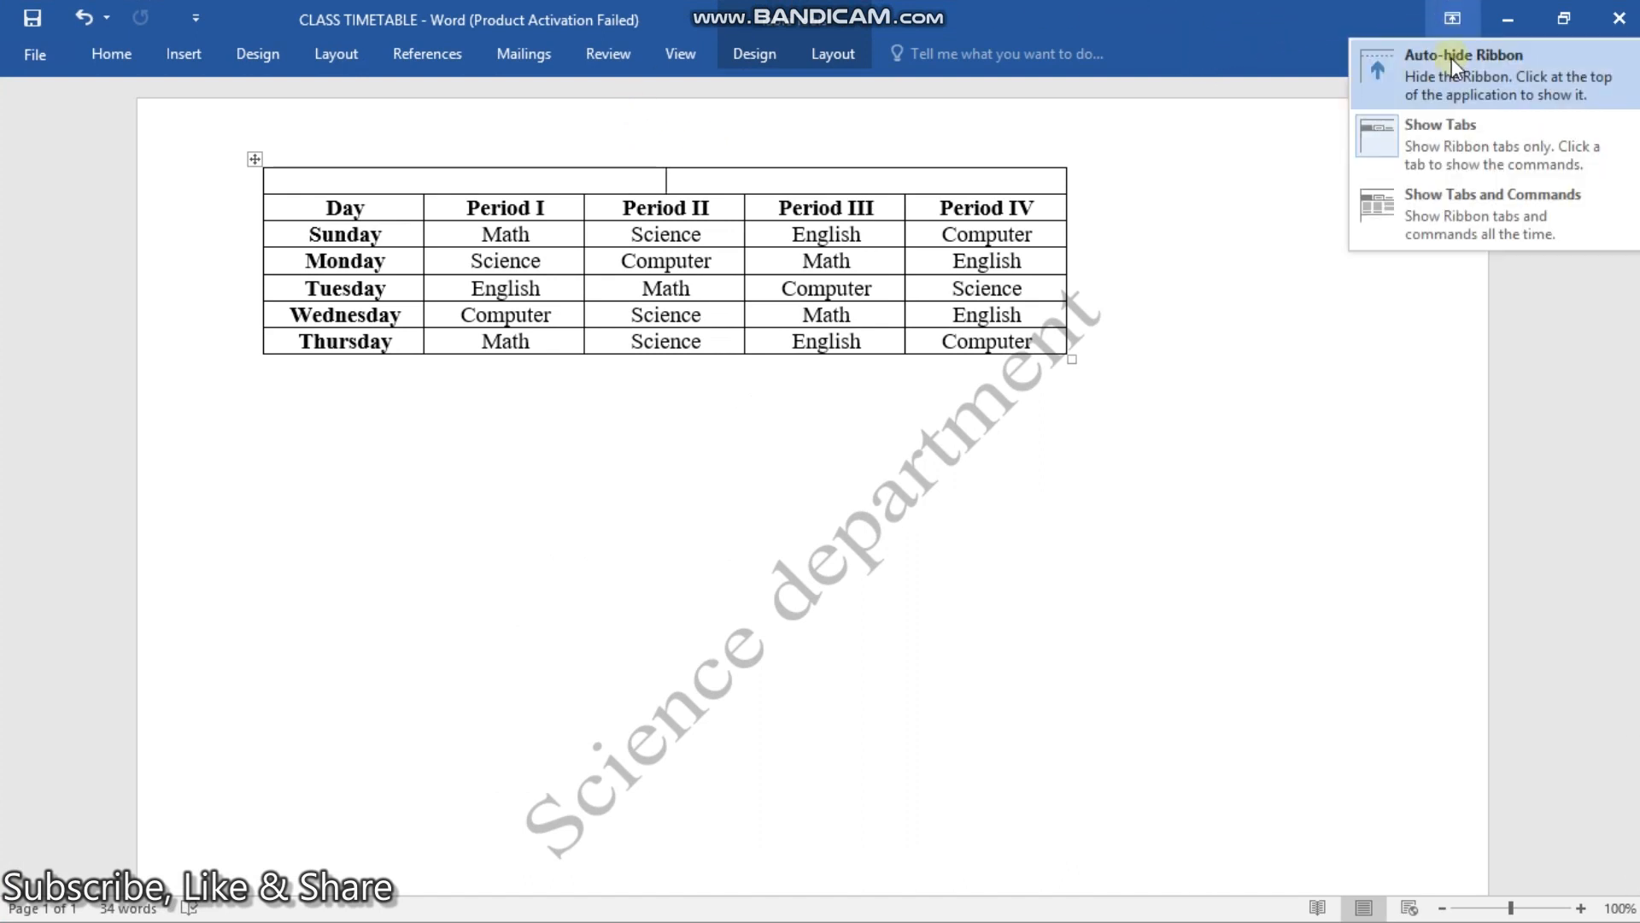
{"action": "left_click", "coordinate": [1442, 198]}
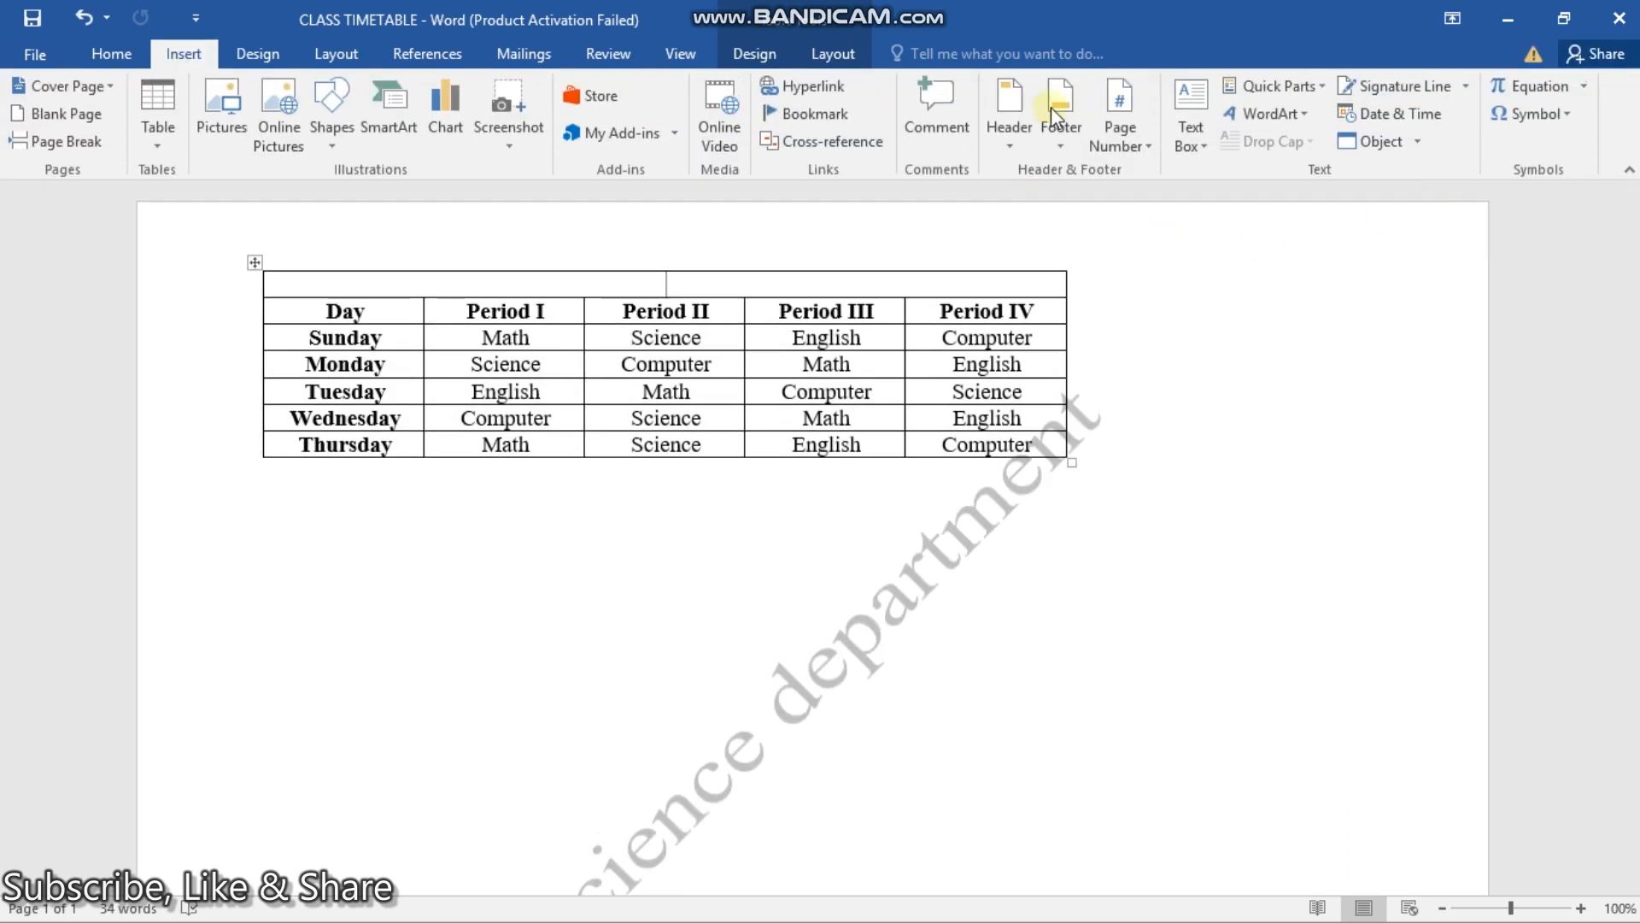
Step: Compare the WordArt styles with the exercise's PAYMENT BILL title and insert WordArt in the light grey style at the table's top row
{"action": "left_click", "coordinate": [1305, 114]}
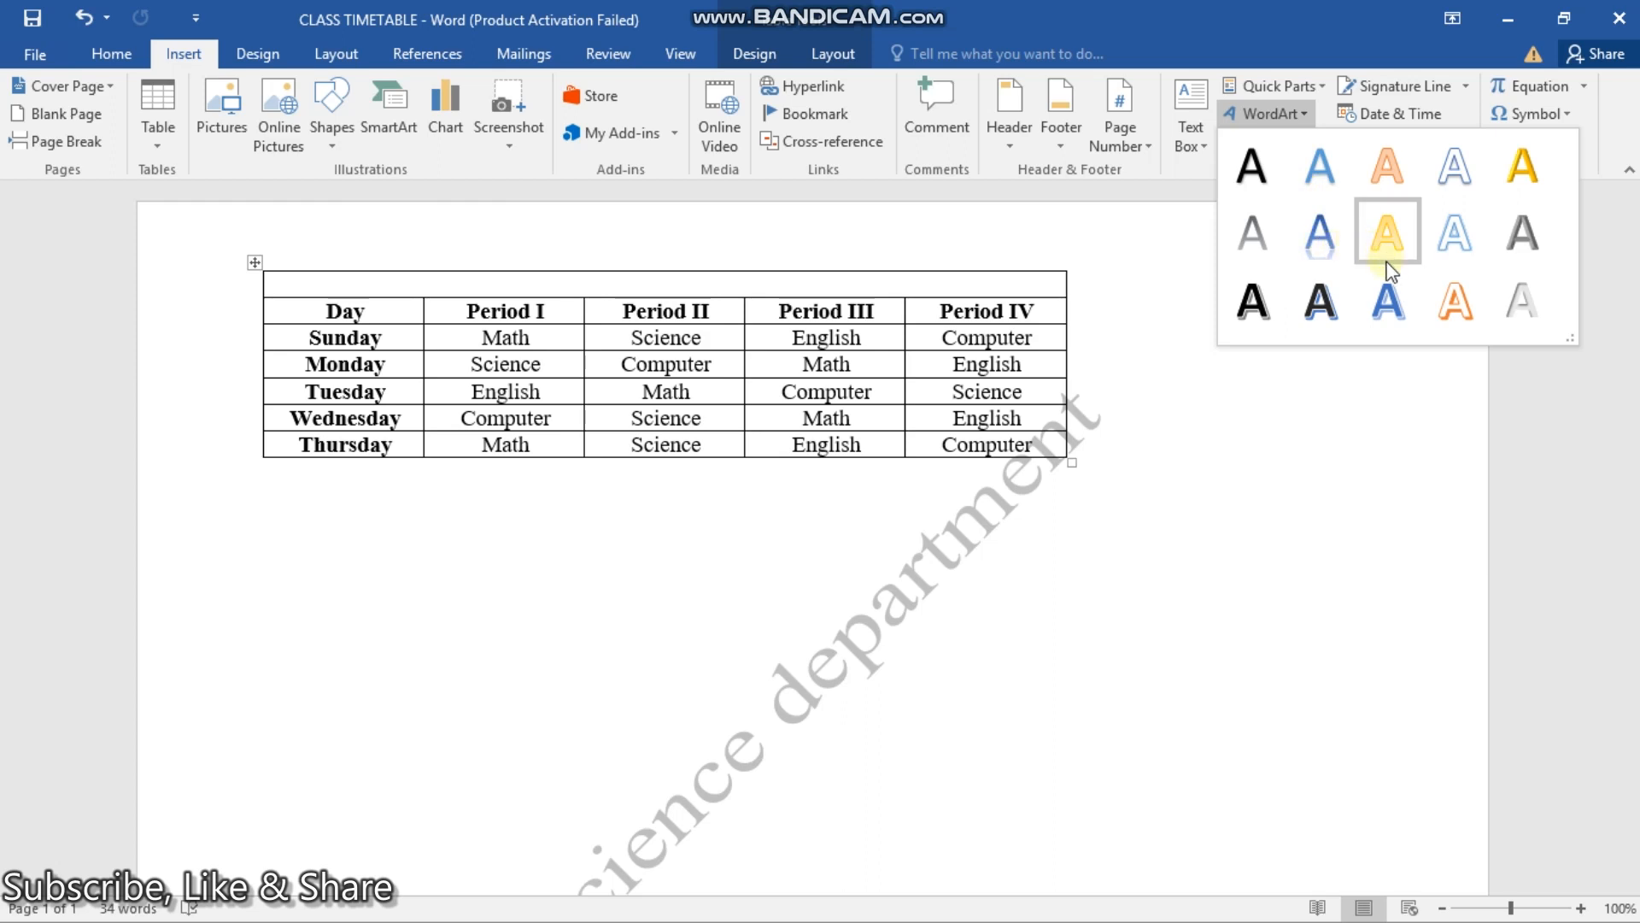
{"action": "left_click", "coordinate": [1561, 22]}
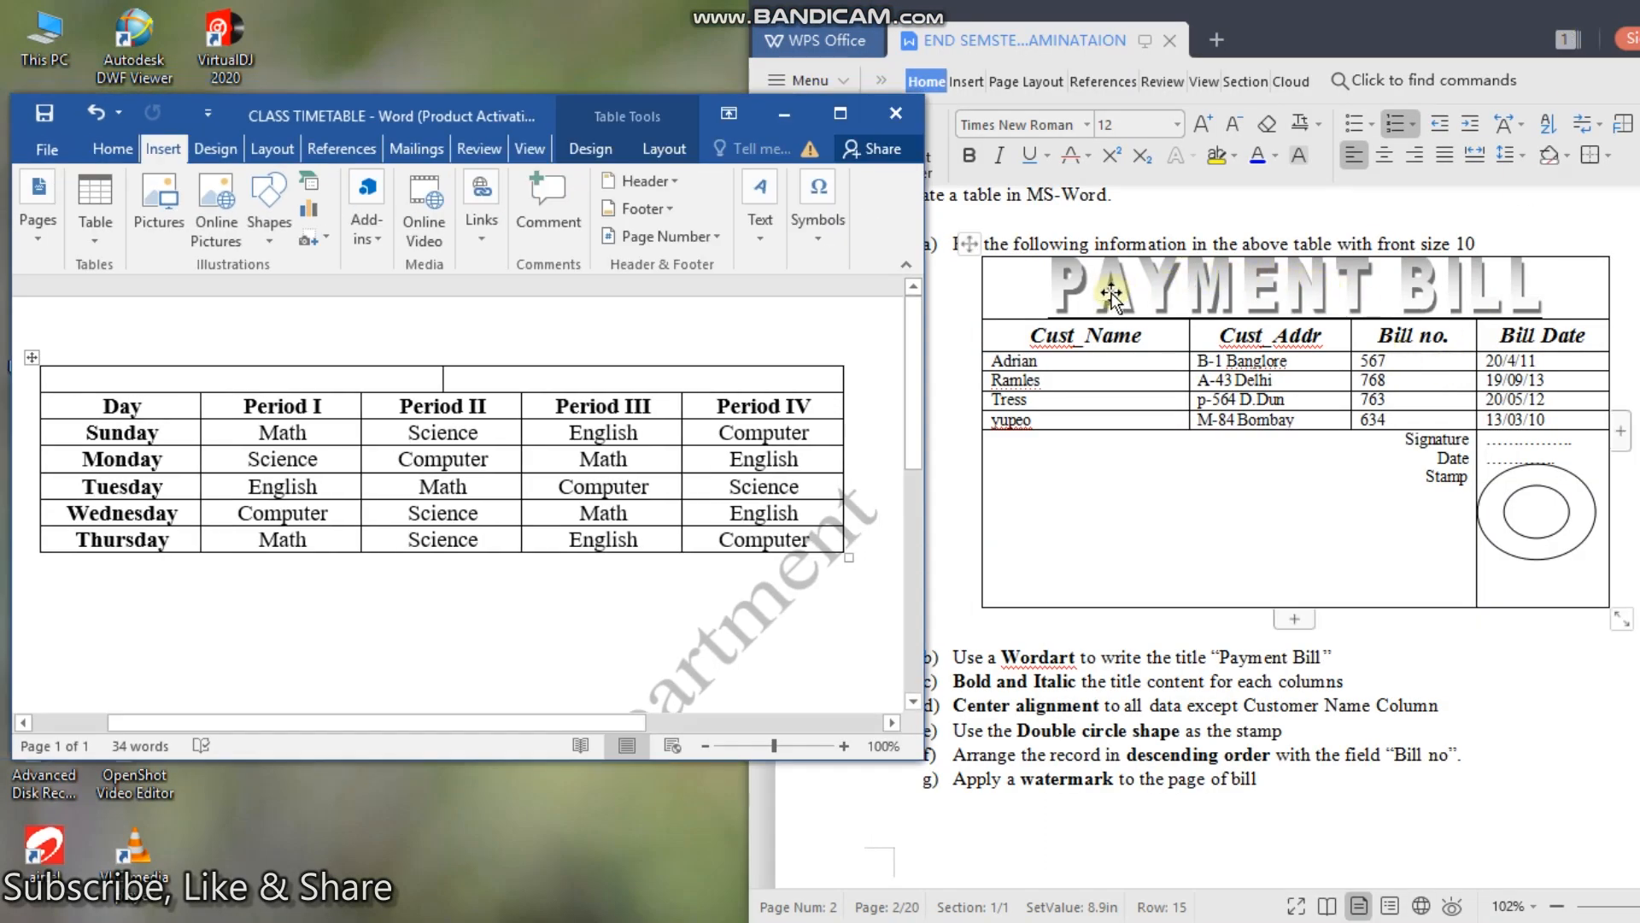
{"action": "left_click", "coordinate": [841, 114]}
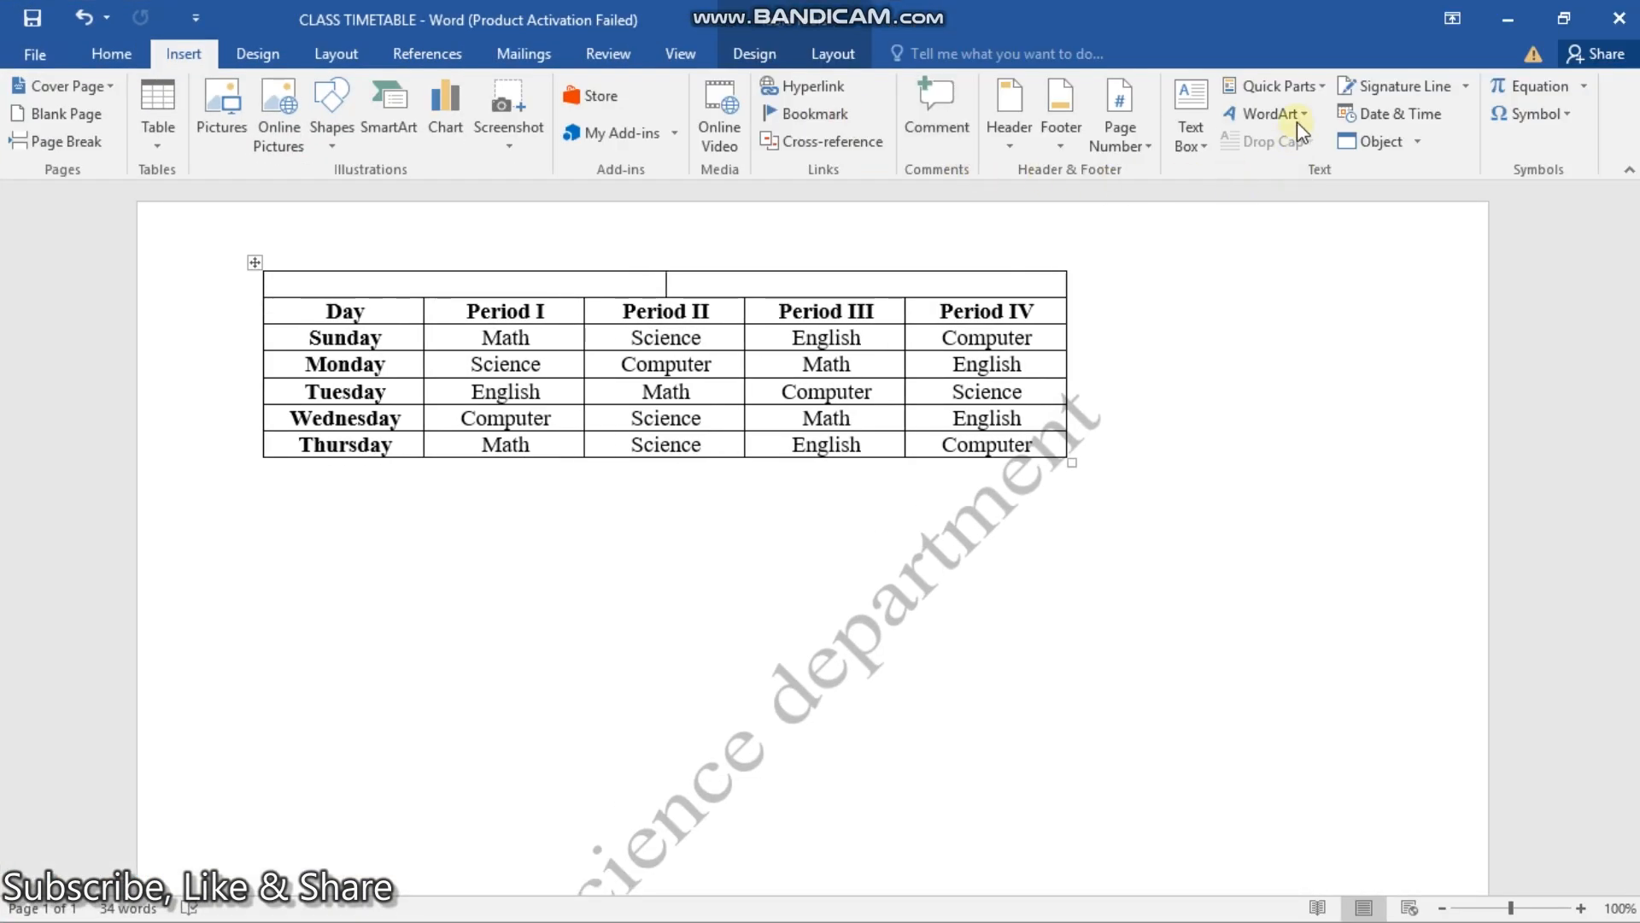
{"action": "left_click", "coordinate": [1300, 117]}
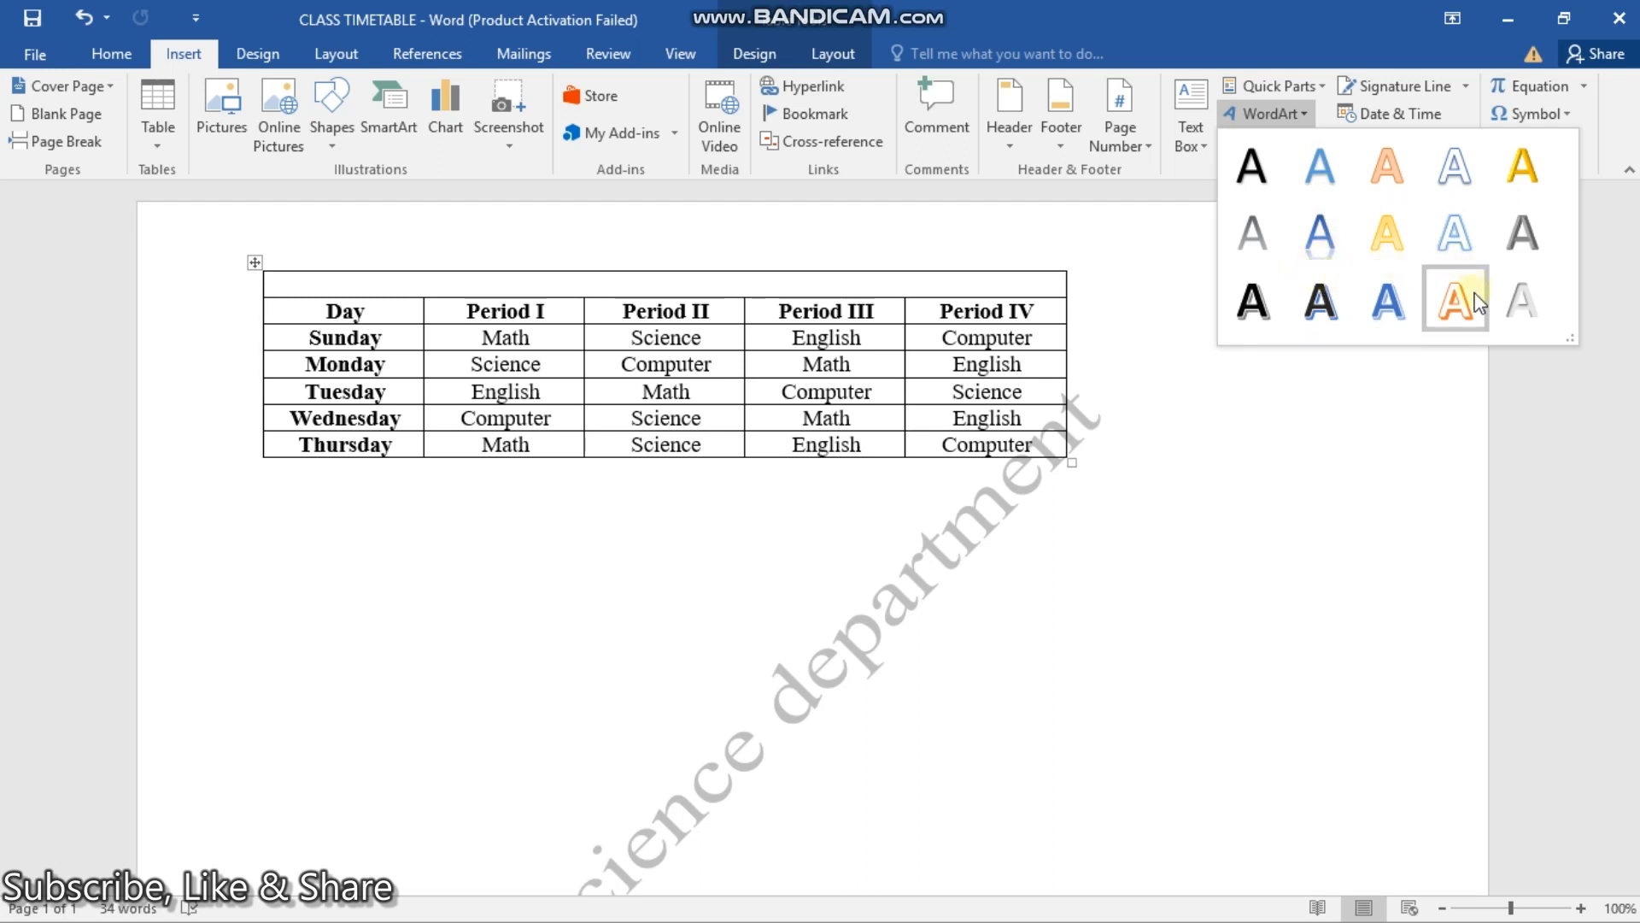
{"action": "left_click", "coordinate": [1519, 296]}
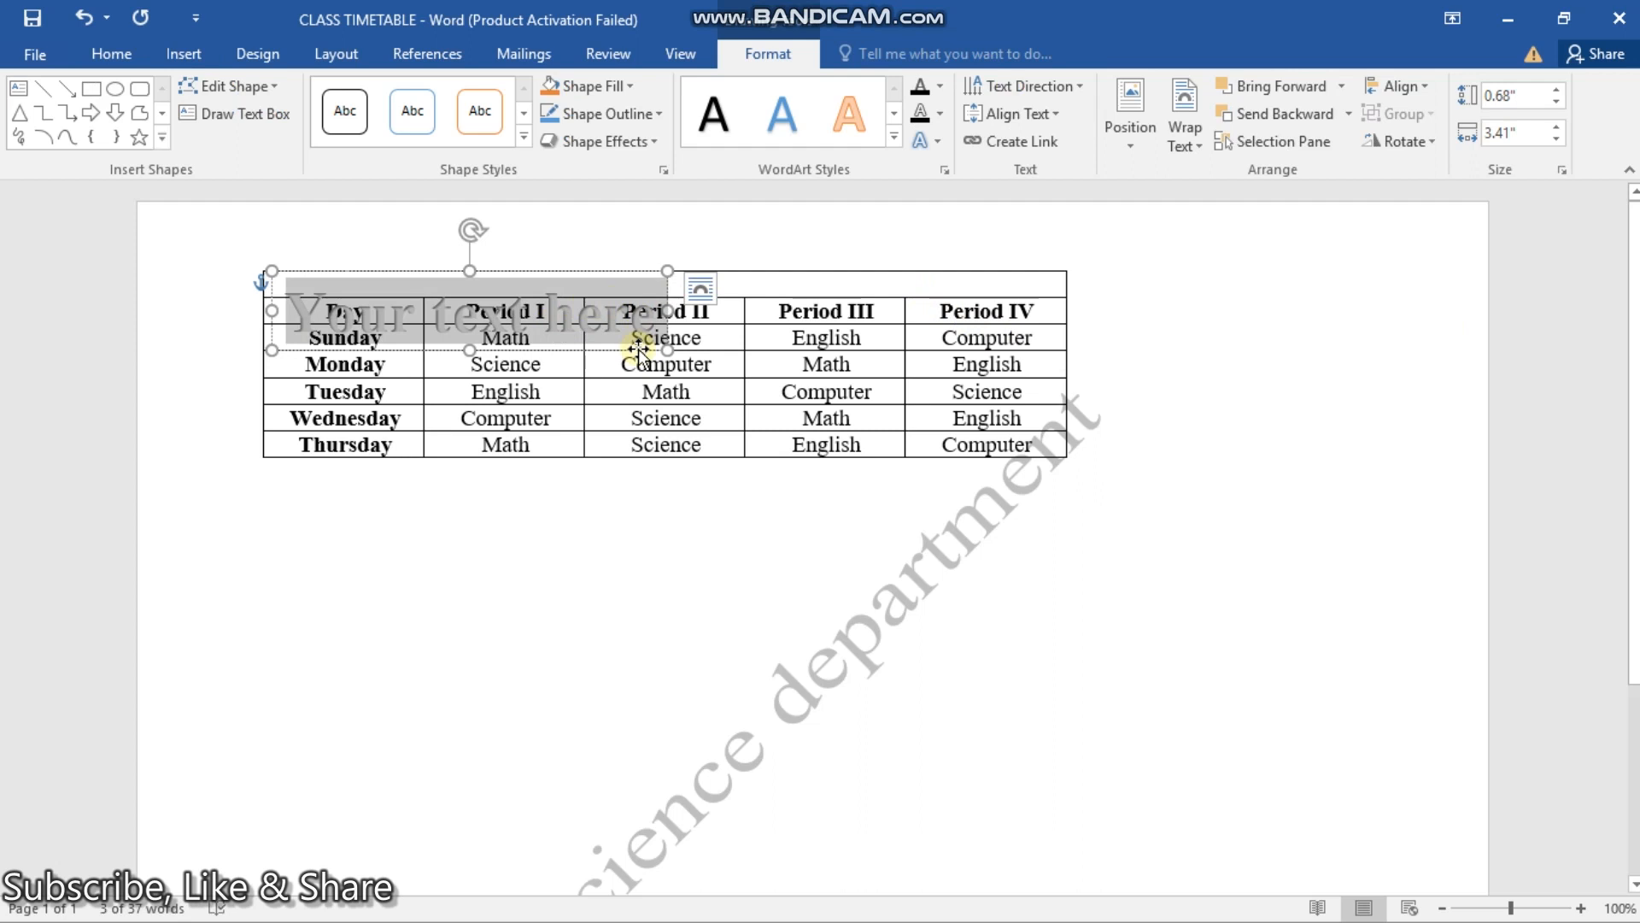
{"action": "left_click", "coordinate": [893, 113]}
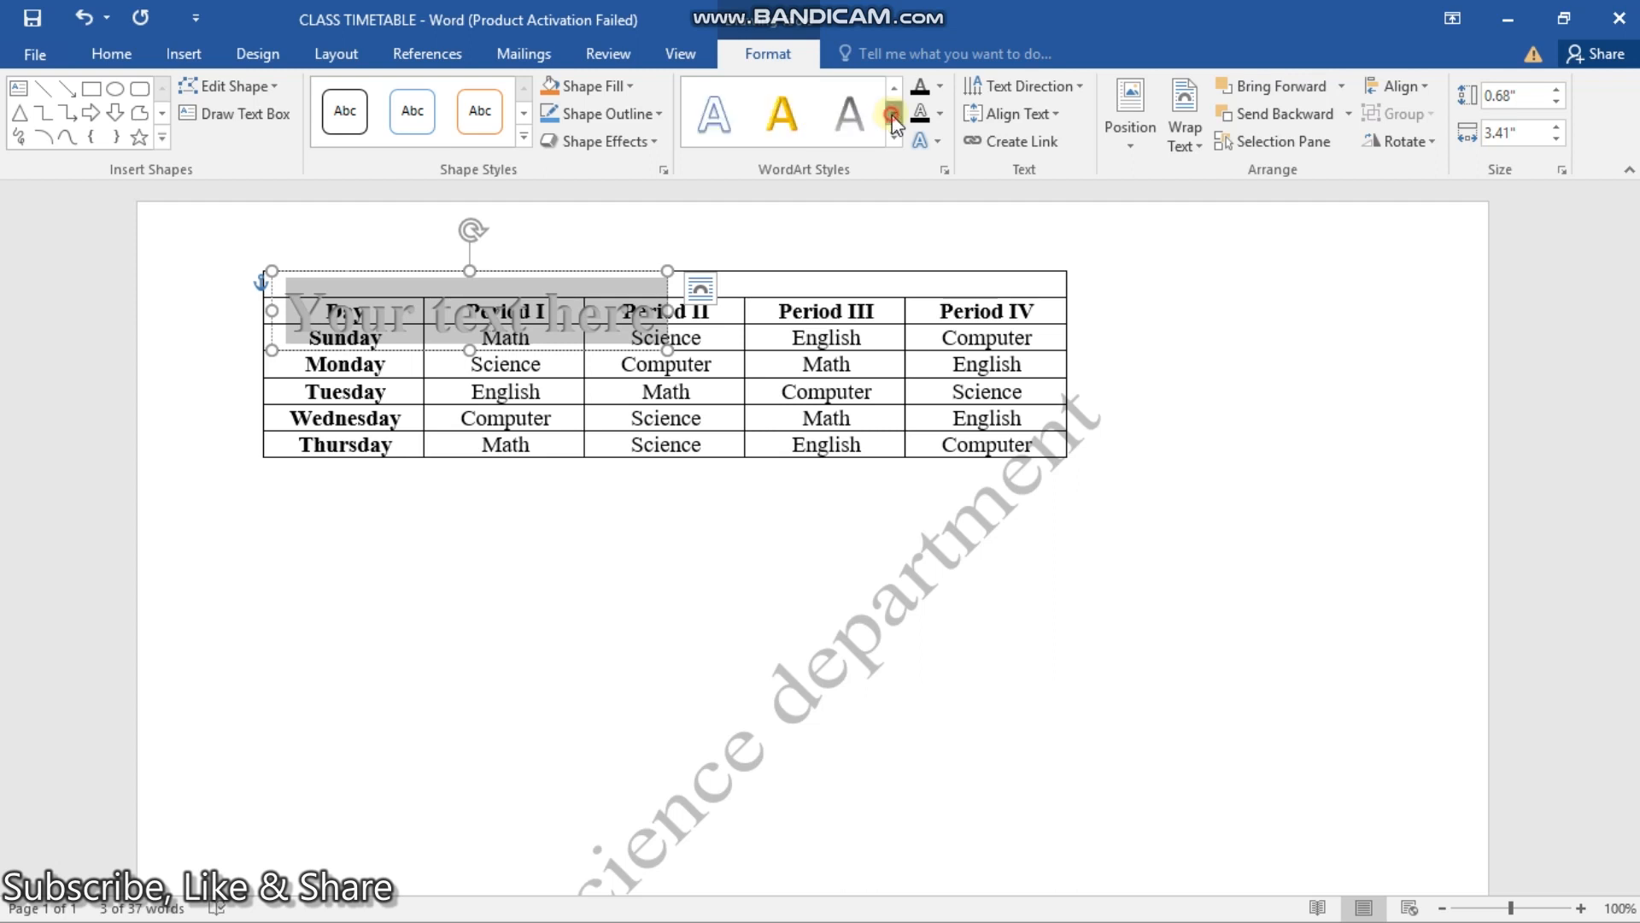
{"action": "left_click", "coordinate": [893, 115]}
{"action": "left_click", "coordinate": [893, 116]}
{"action": "left_click", "coordinate": [893, 115]}
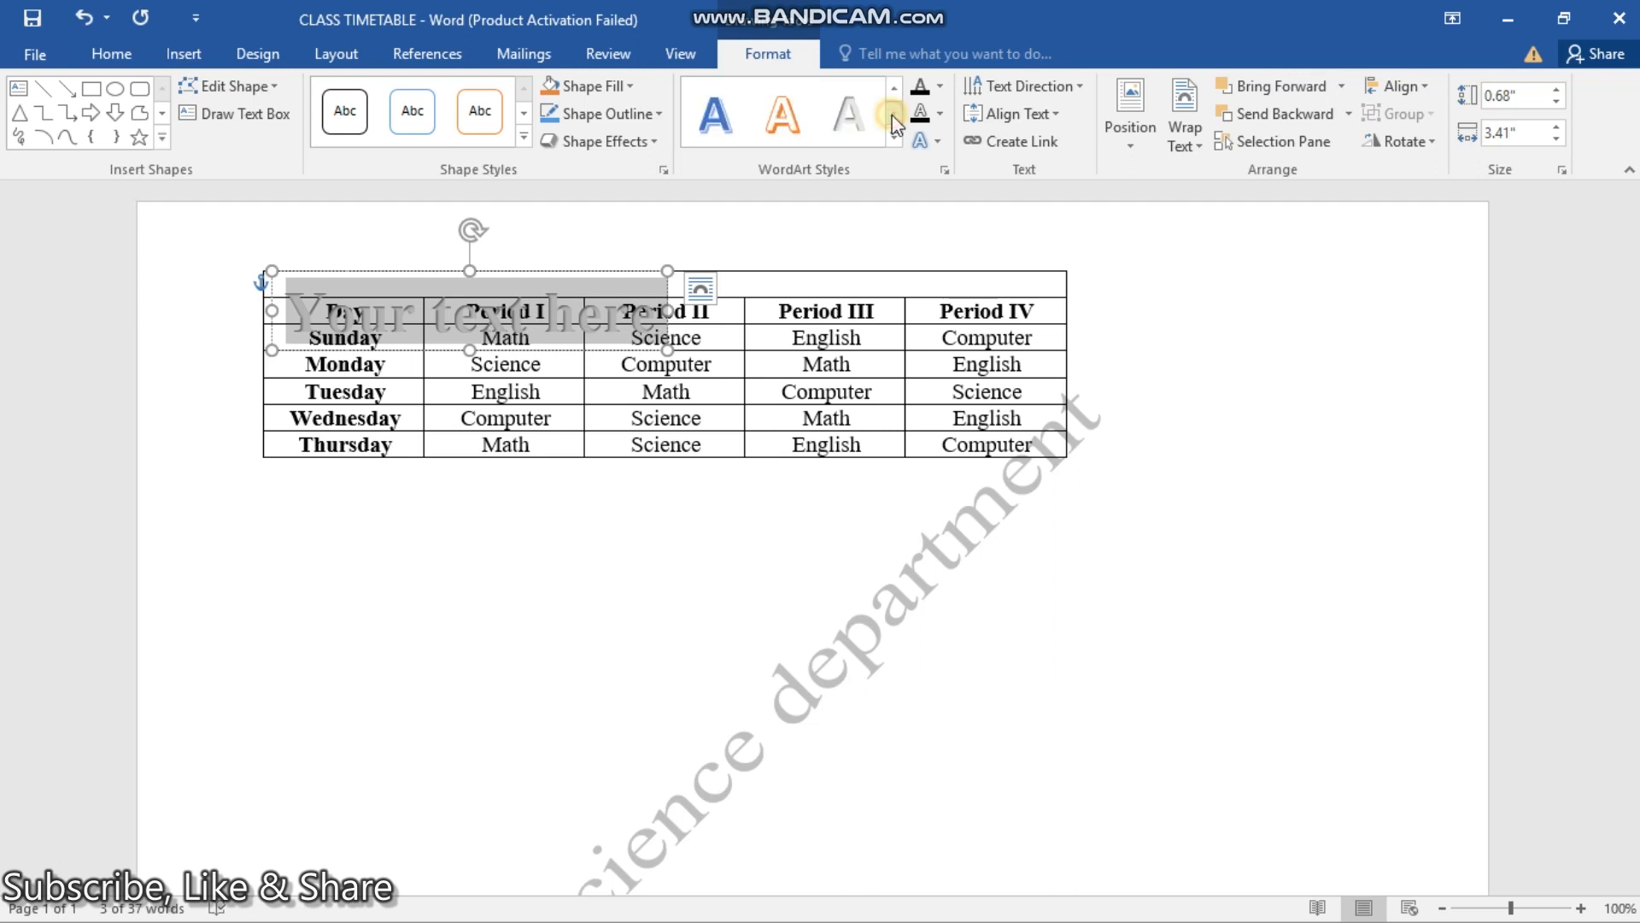
Step: Delete all the placeholder text in the new WordArt at the table's top row
{"action": "left_click", "coordinate": [653, 305]}
{"action": "key", "text": "BackSpace"}
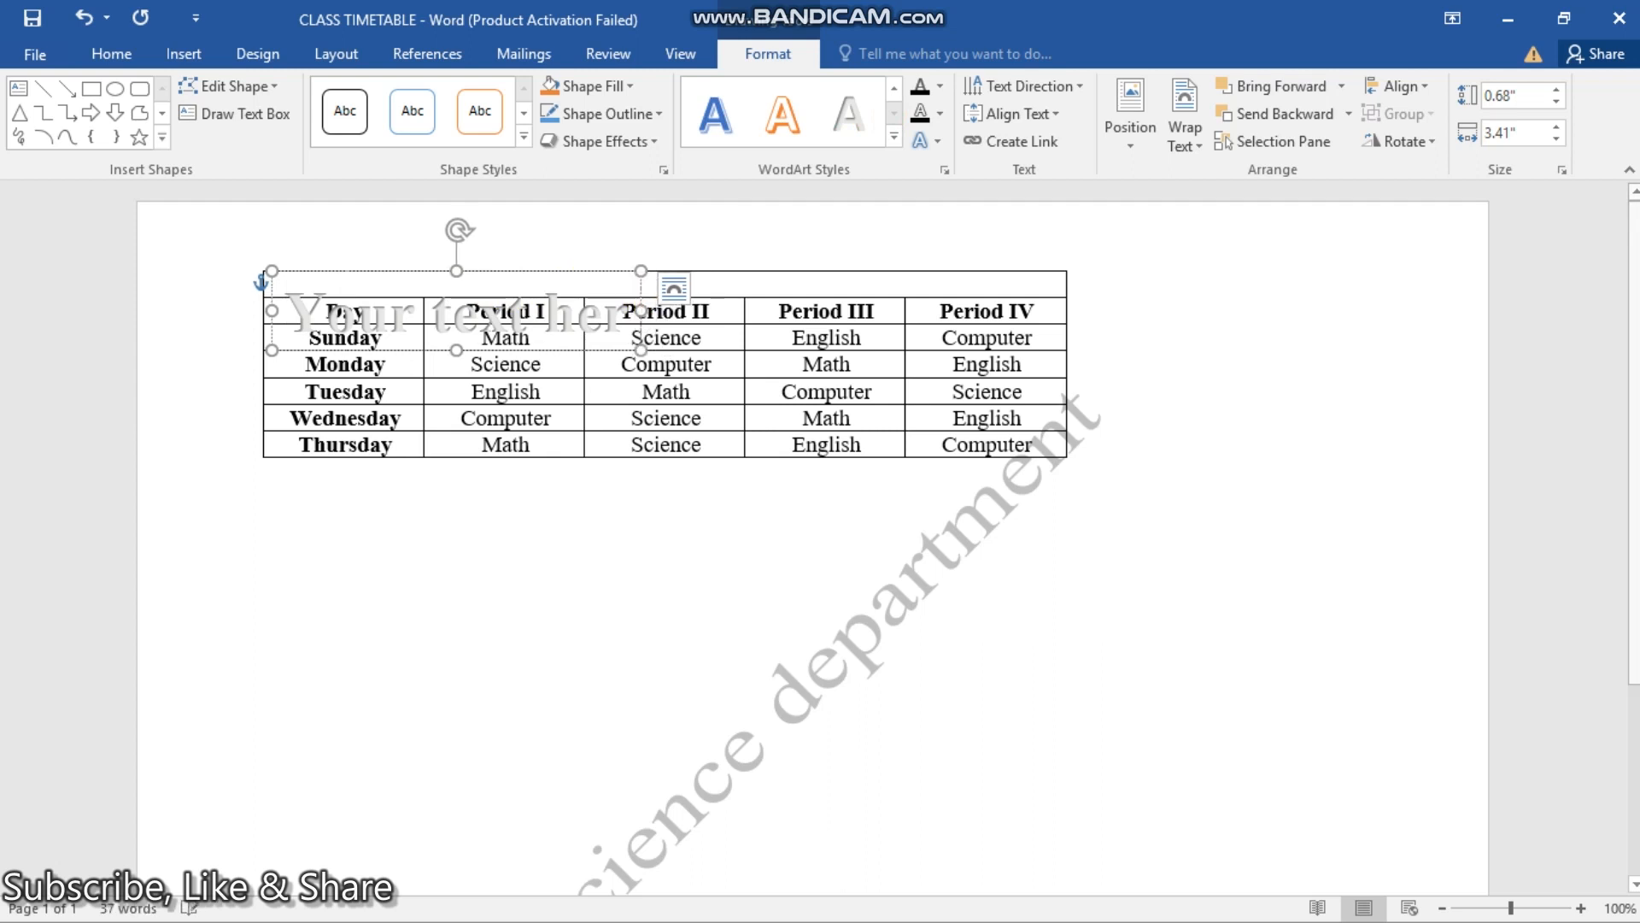
{"action": "key", "text": "BackSpace"}
{"action": "key", "text": "BackSpace"}
{"action": "key", "text": "BackSpace"}
{"action": "key", "text": "BackSpace"}
{"action": "key", "text": "BackSpace"}
{"action": "key", "text": "BackSpace"}
{"action": "key", "text": "BackSpace"}
{"action": "key", "text": "BackSpace"}
{"action": "key", "text": "BackSpace"}
{"action": "key", "text": "BackSpace"}
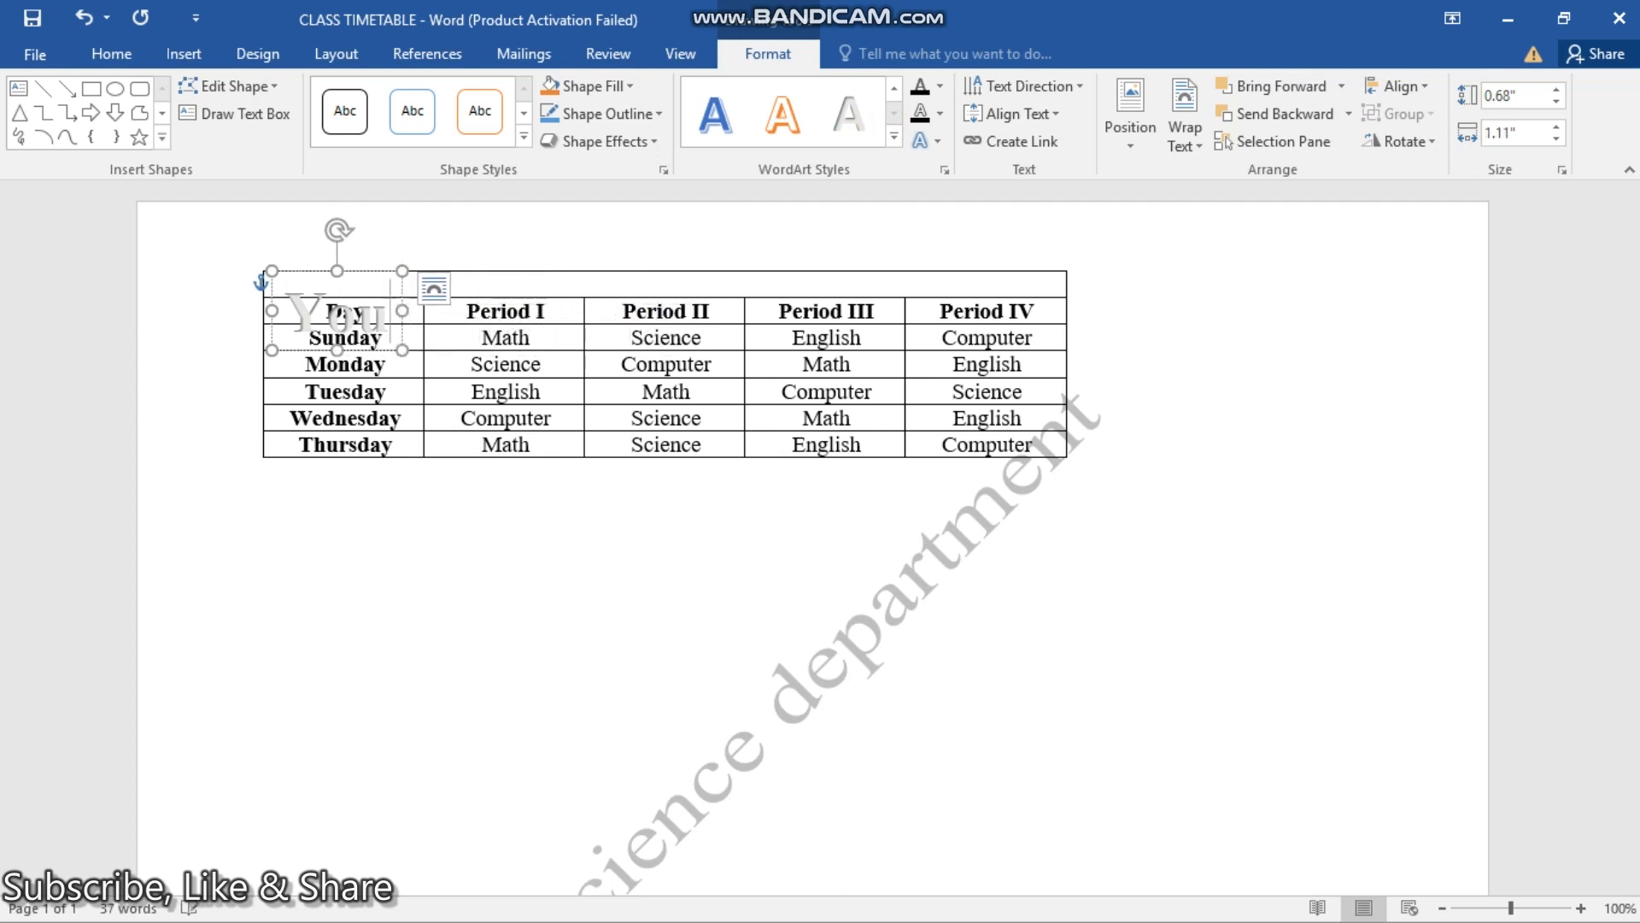
{"action": "key", "text": "BackSpace"}
{"action": "key", "text": "BackSpace"}
{"action": "key", "text": "BackSpace"}
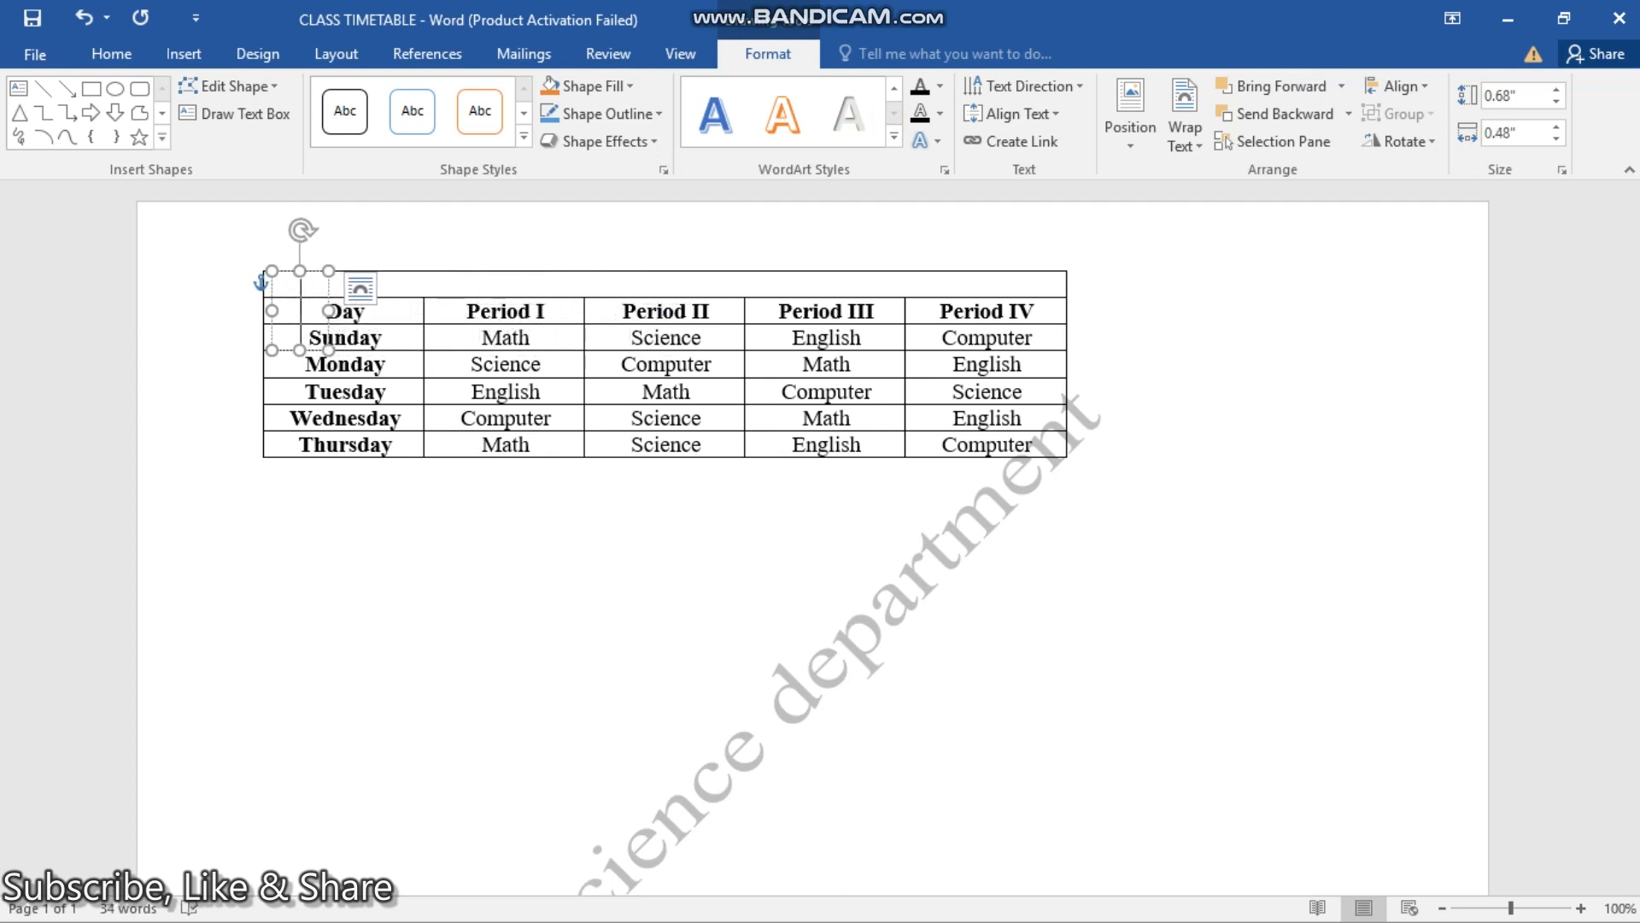
Step: Enter PAYMENT BILL as the WordArt title, restoring the document window to a smaller size beside the exercise
{"action": "type", "text": "P"}
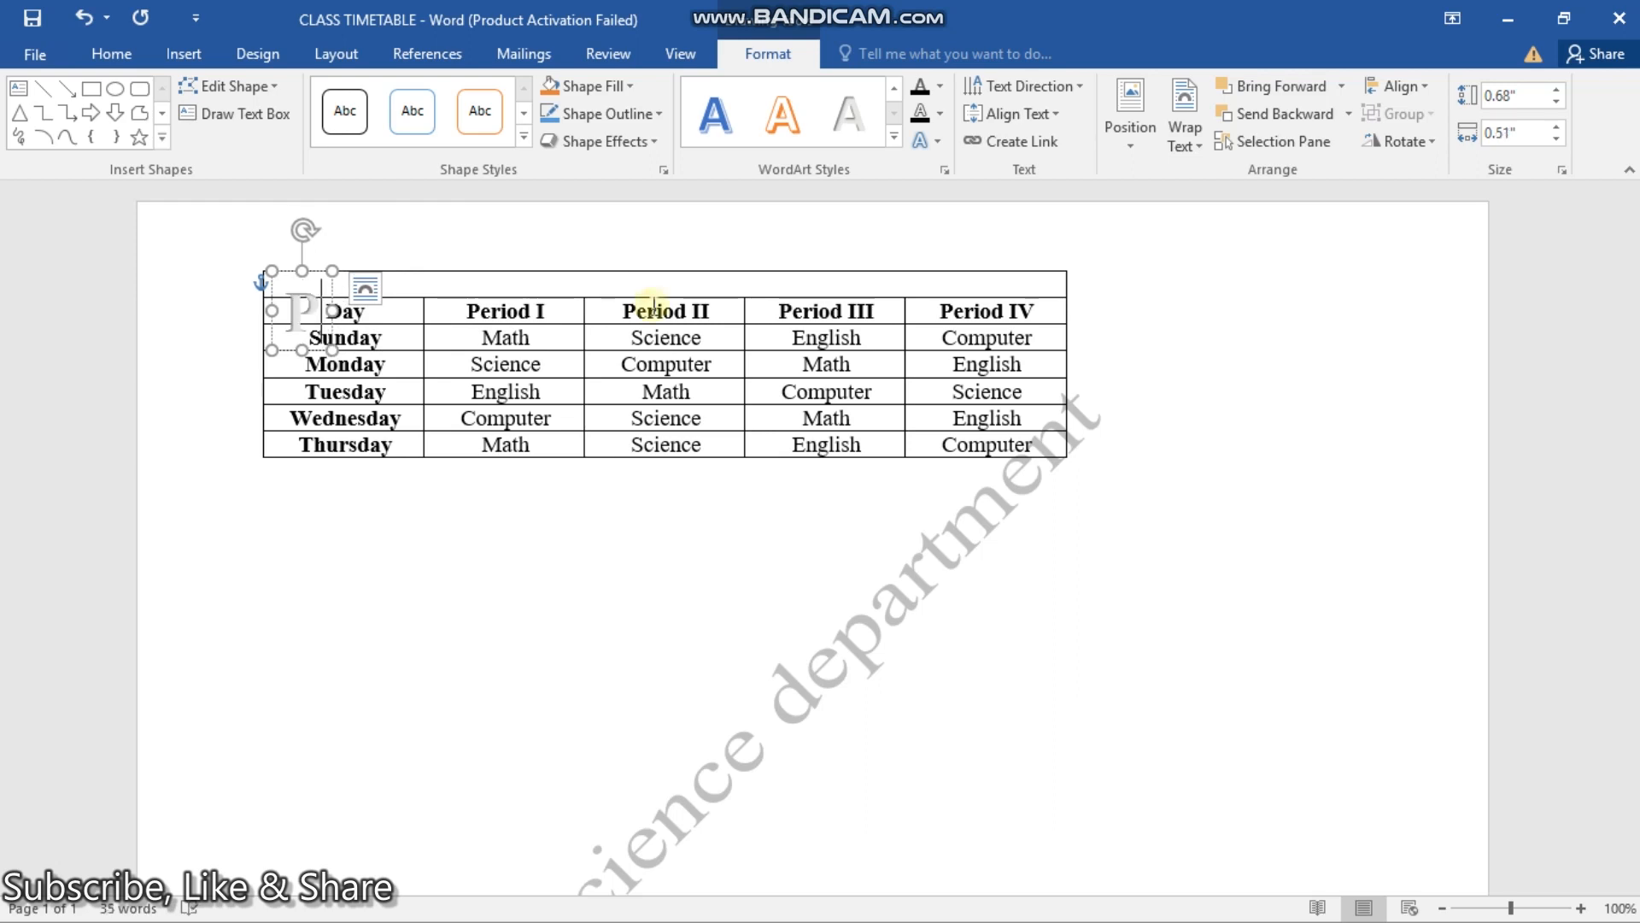
{"action": "left_click", "coordinate": [1561, 27]}
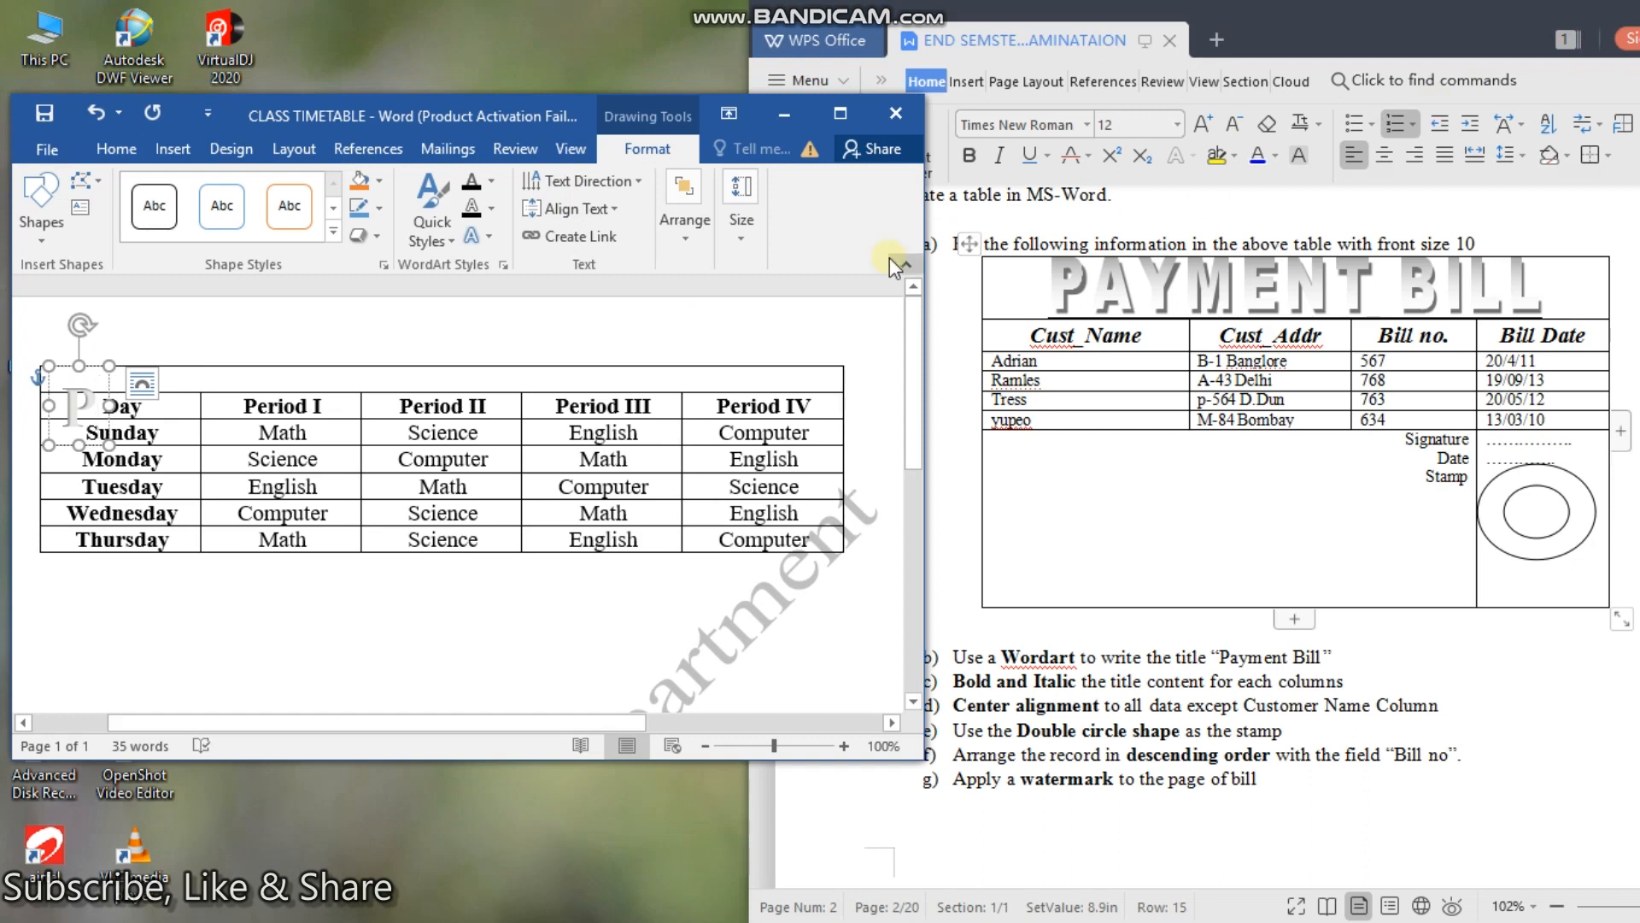
{"action": "type", "text": "AY"}
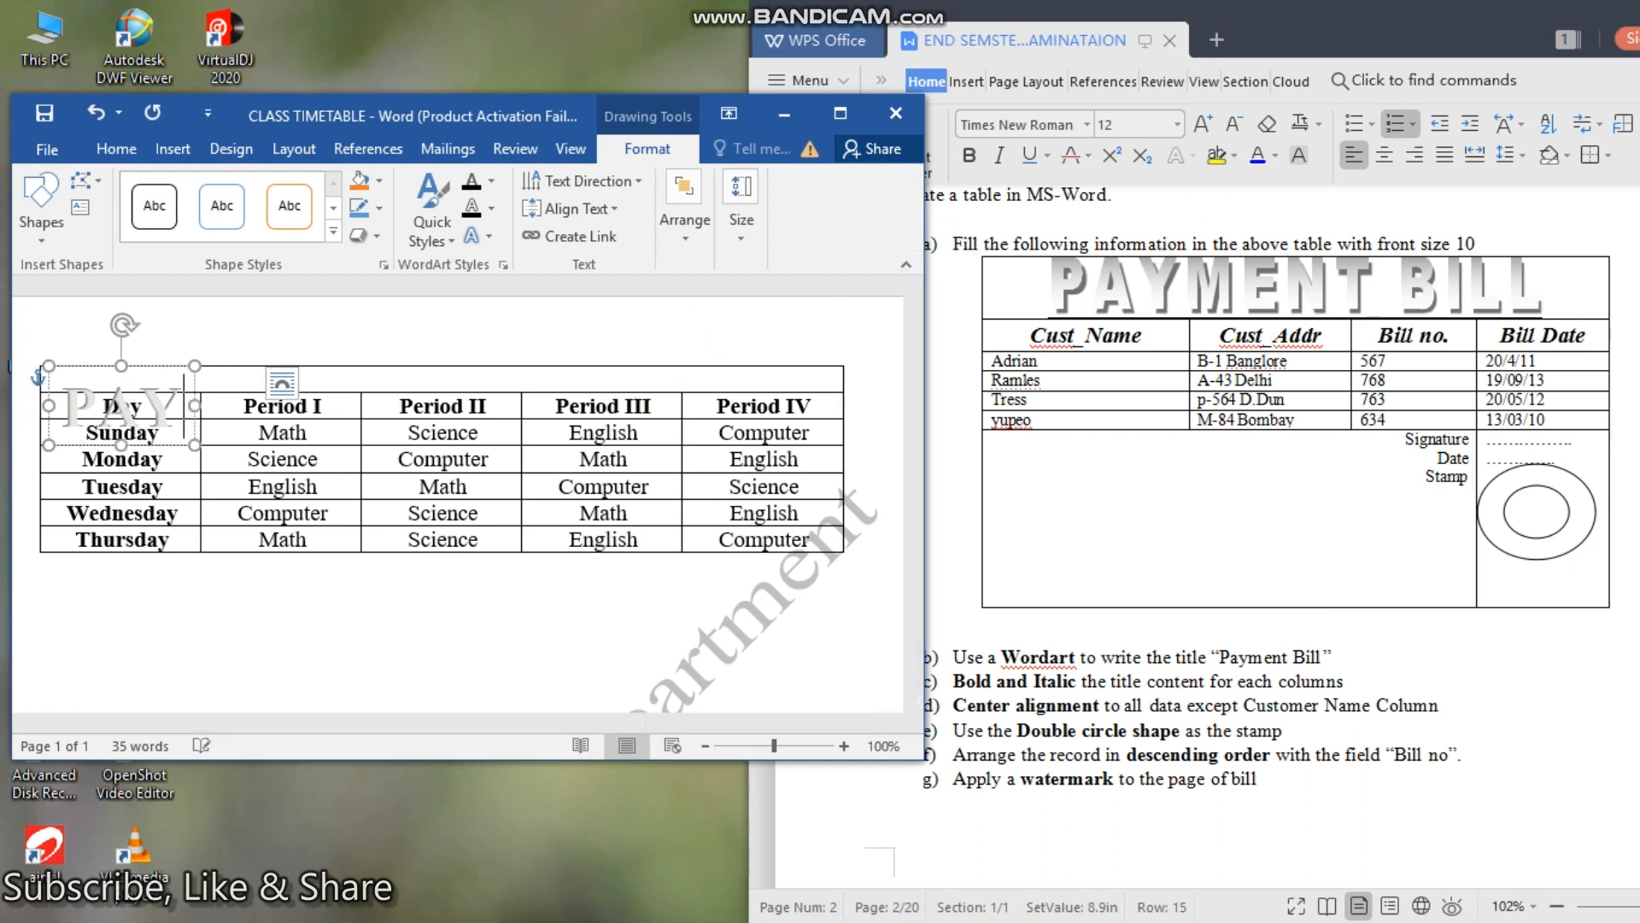
{"action": "type", "text": "MW"}
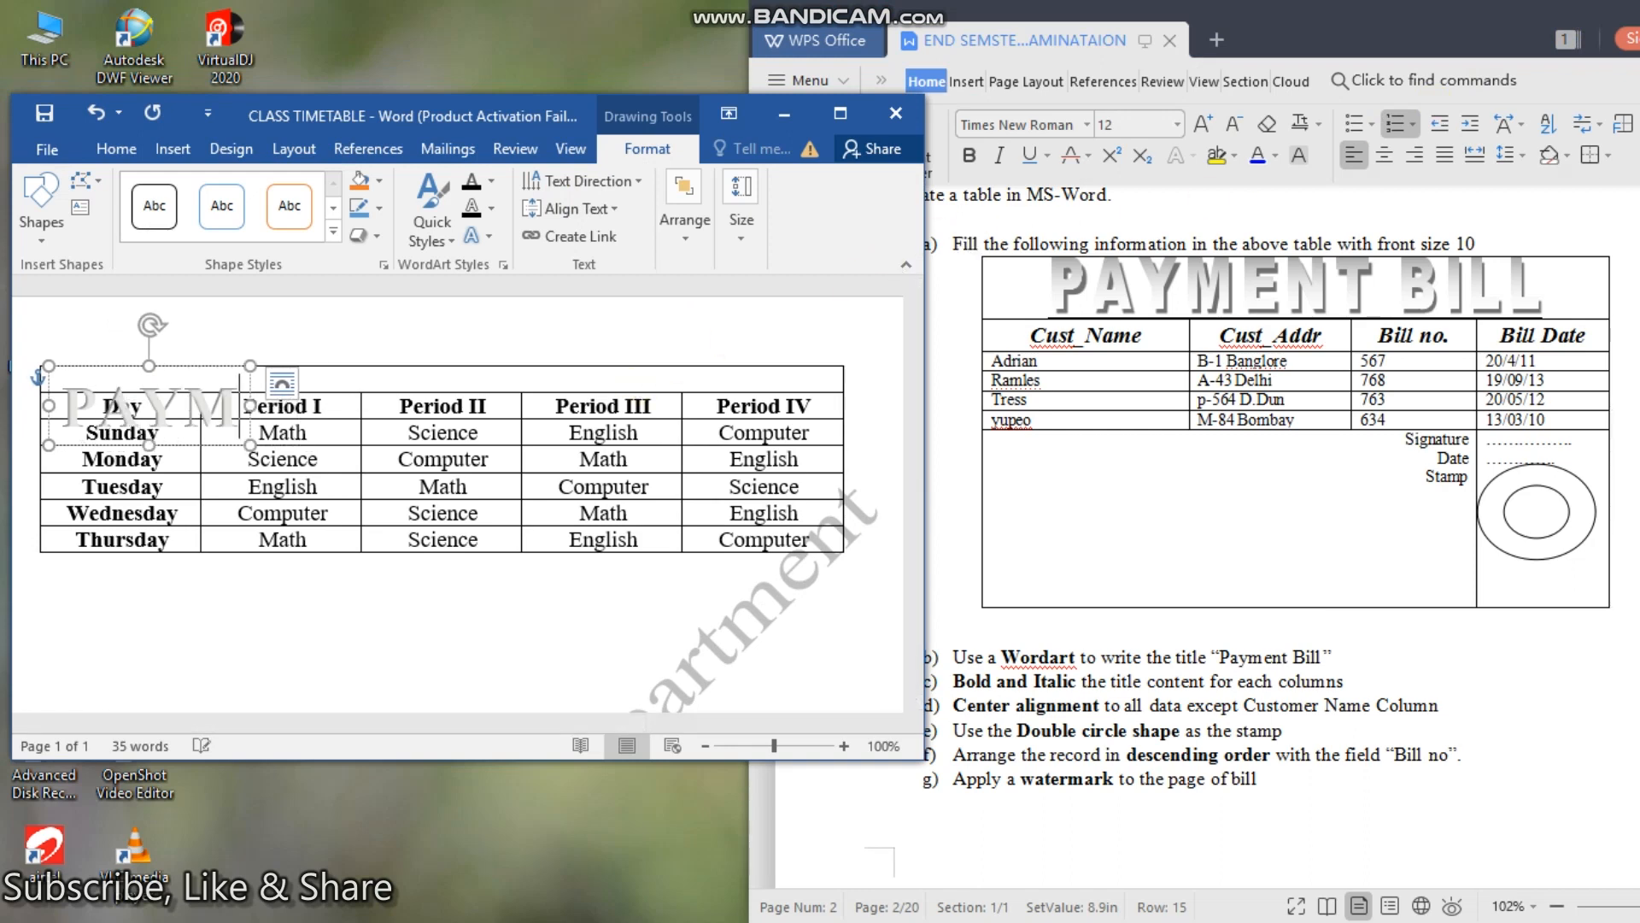
{"action": "key", "text": "BackSpace"}
{"action": "type", "text": "ENT B"}
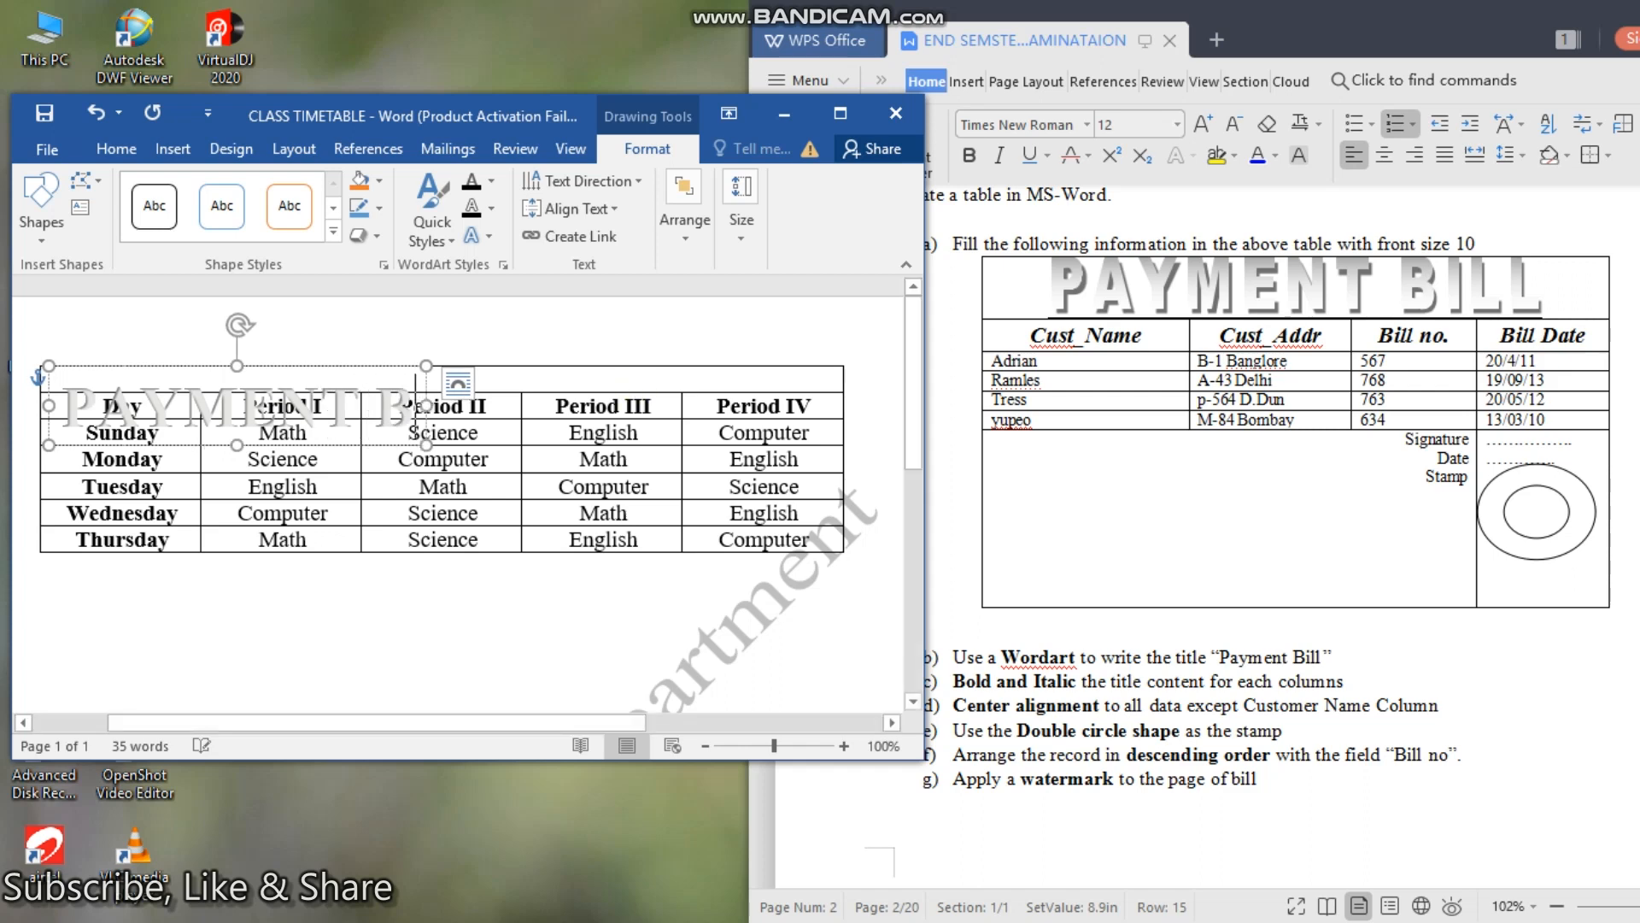
{"action": "type", "text": "ILL"}
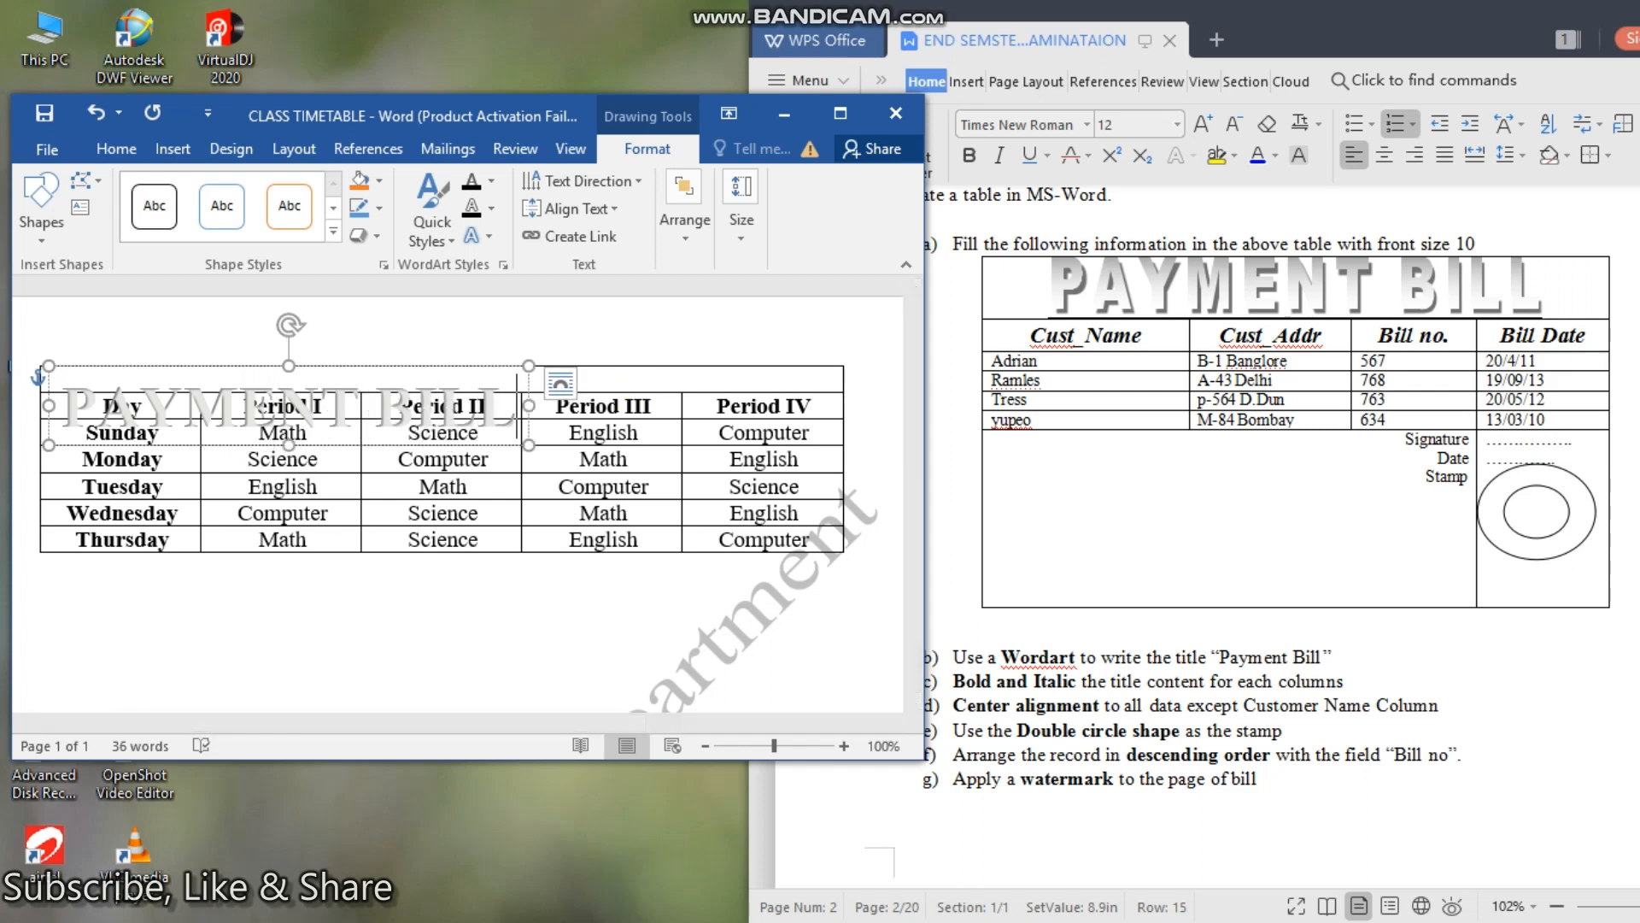
Step: Increase the height of the table's empty top row so it encloses the PAYMENT BILL WordArt
{"action": "left_click", "coordinate": [841, 116]}
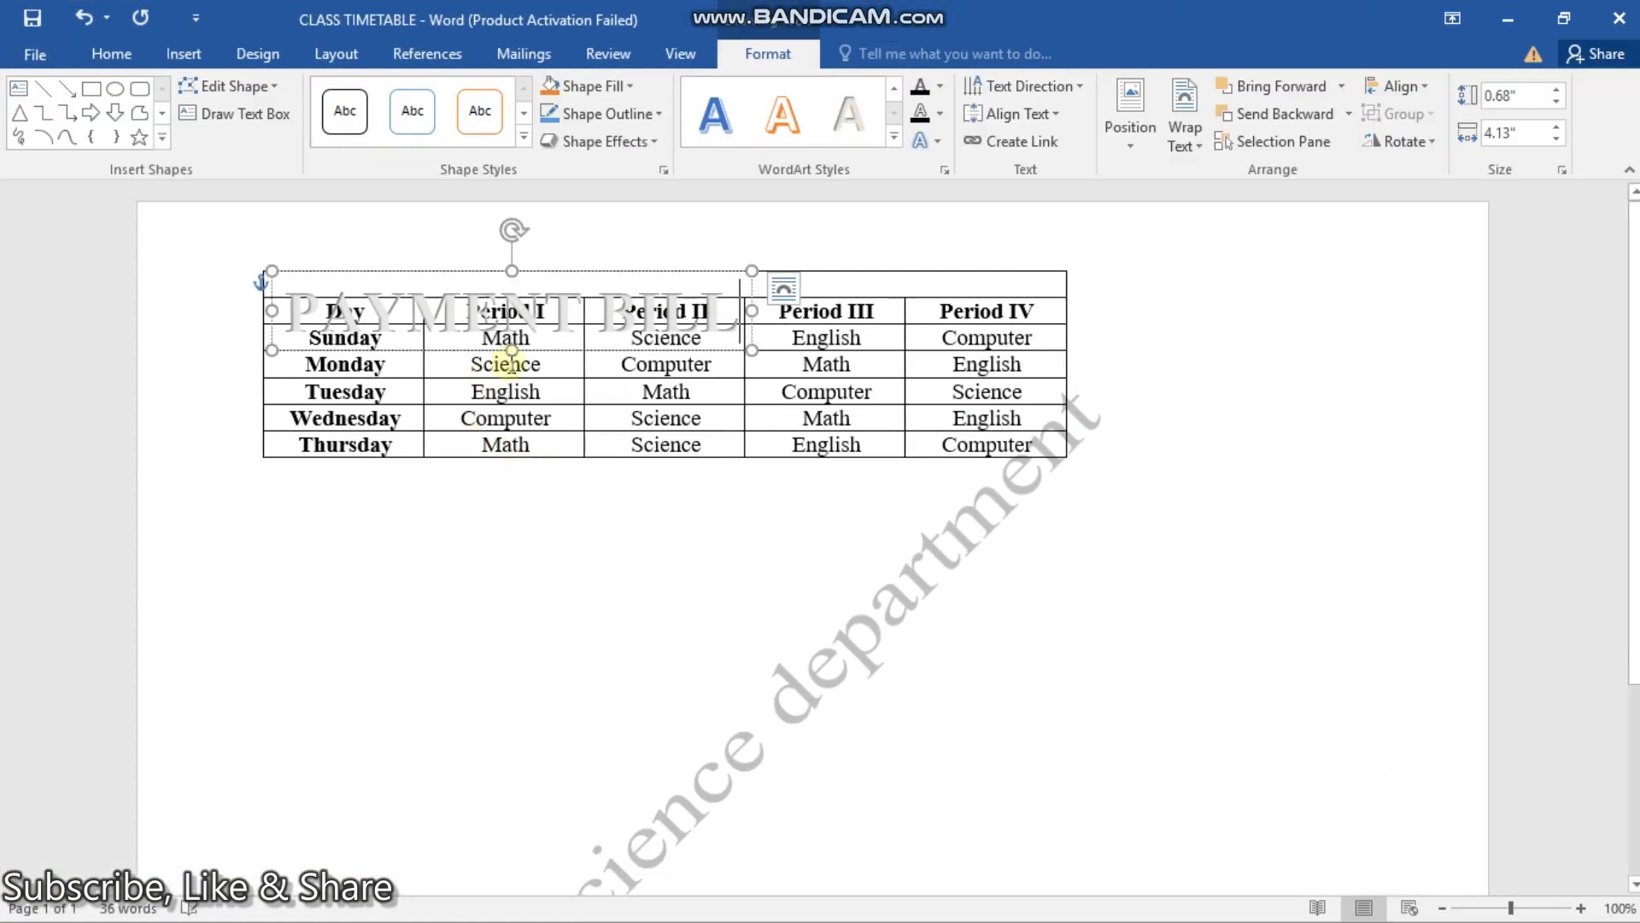
{"action": "left_click", "coordinate": [479, 726]}
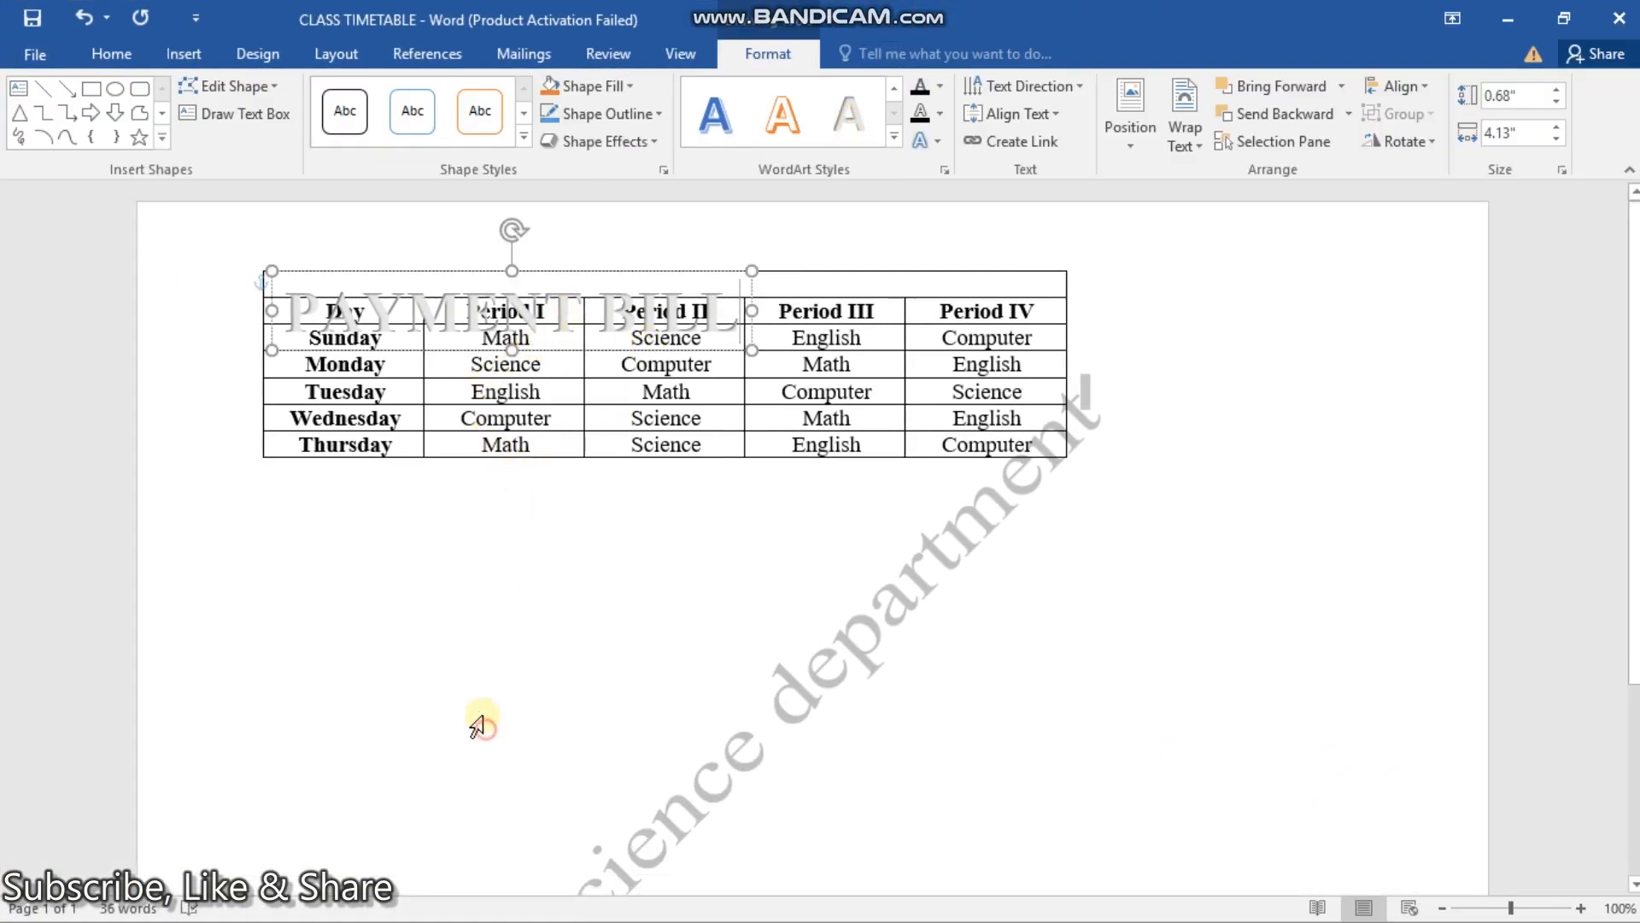
{"action": "left_click", "coordinate": [527, 305]}
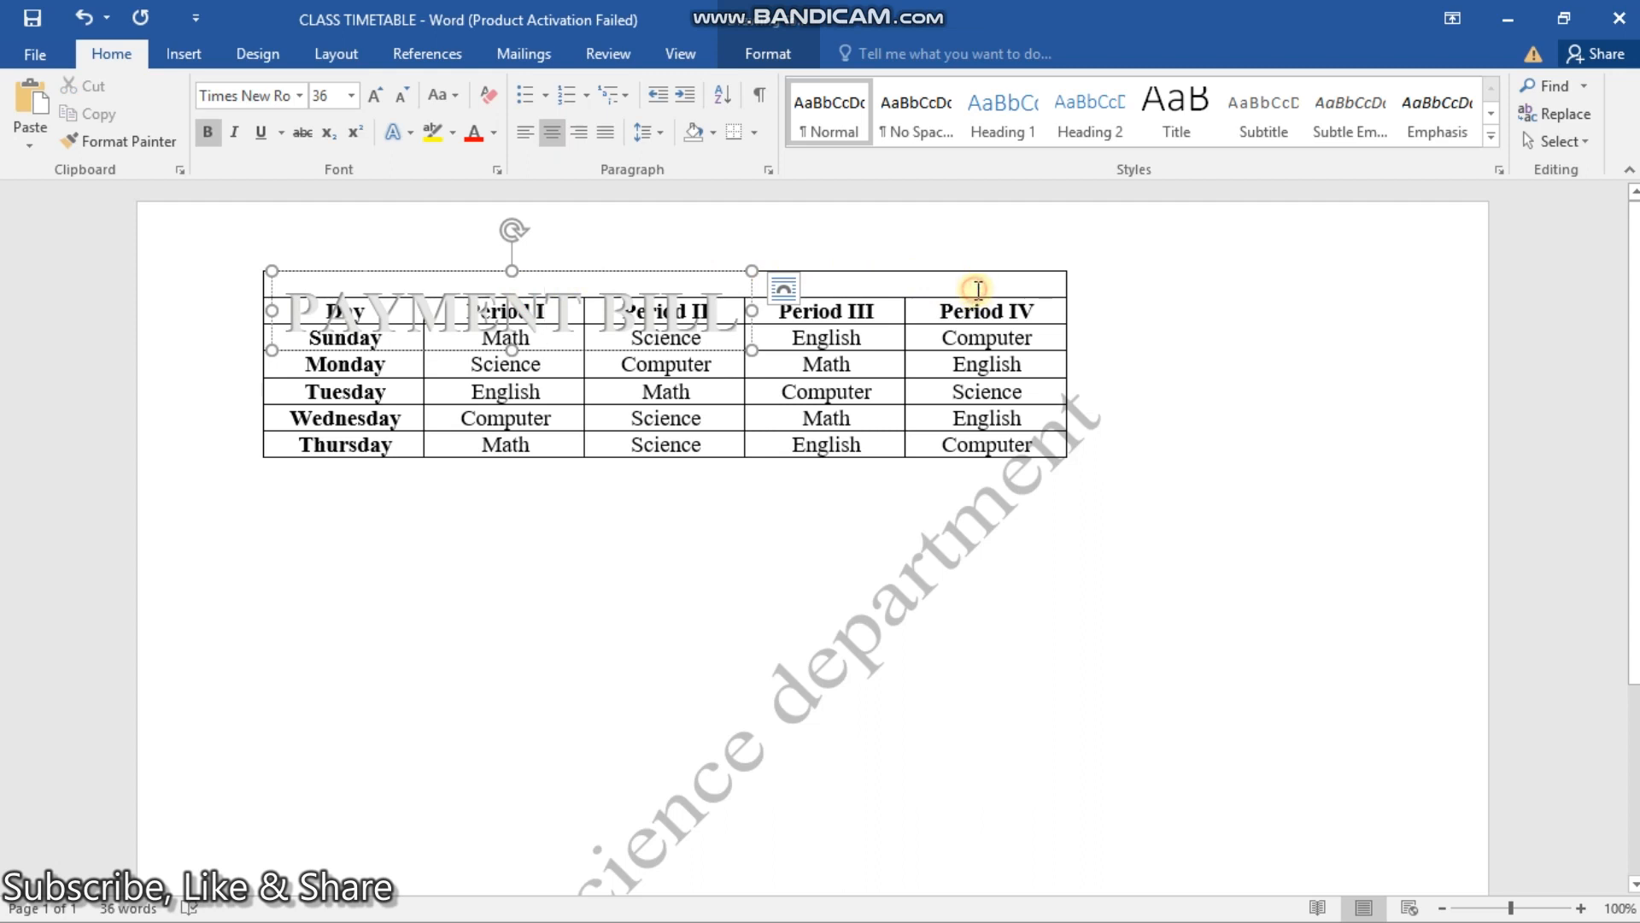
{"action": "left_click", "coordinate": [975, 298]}
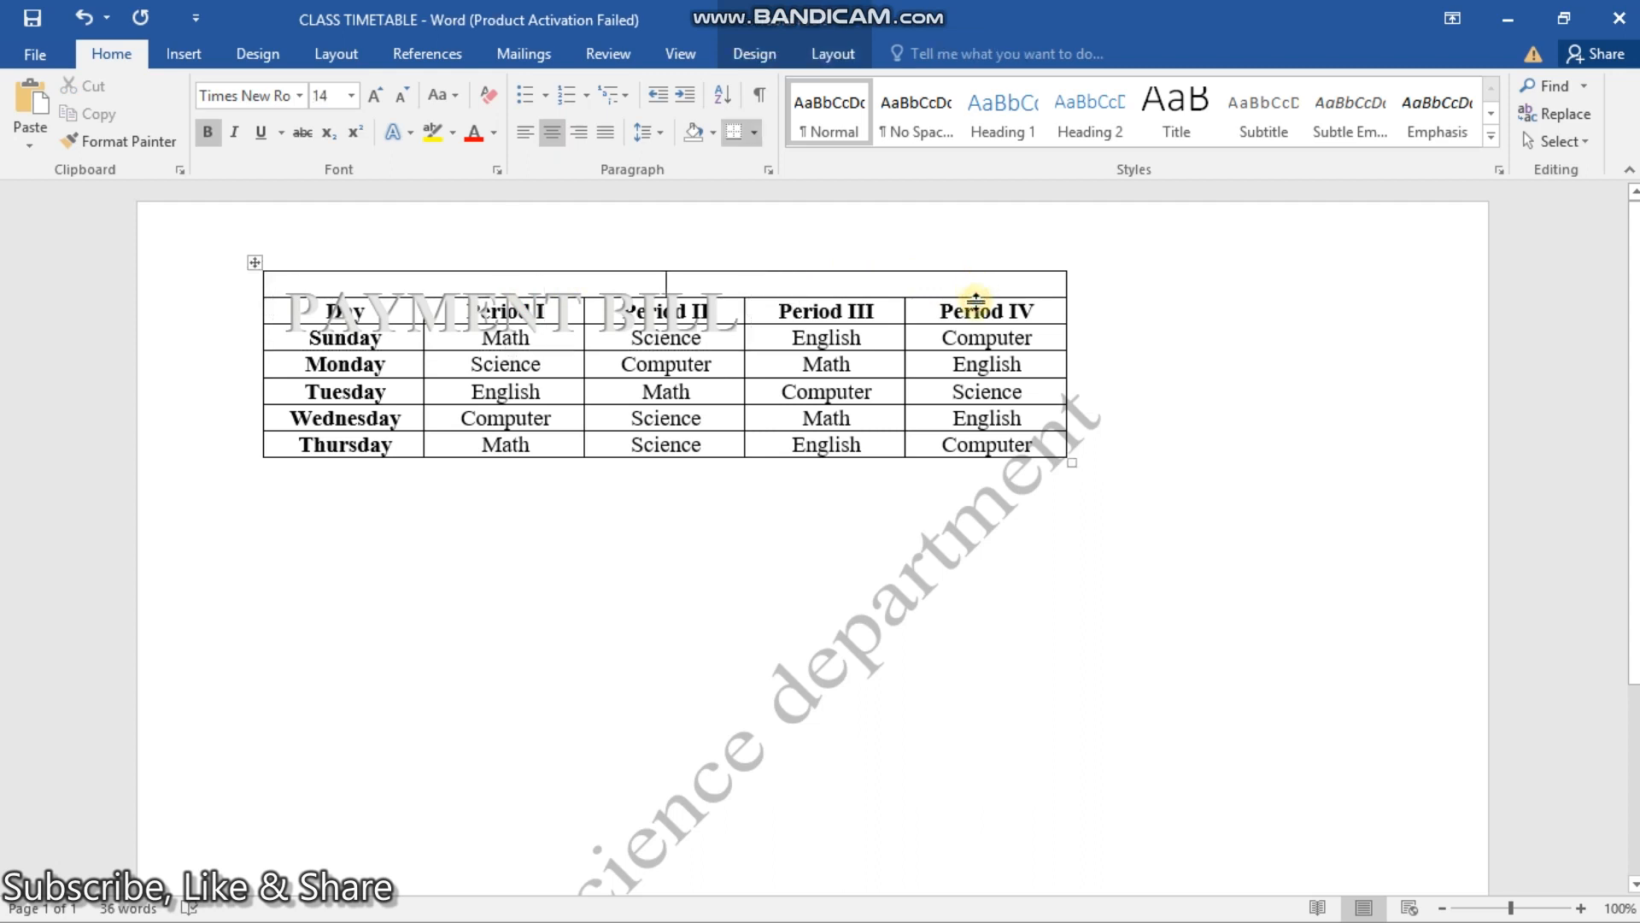
{"action": "left_click_drag", "start_coordinate": [976, 298], "coordinate": [978, 350]}
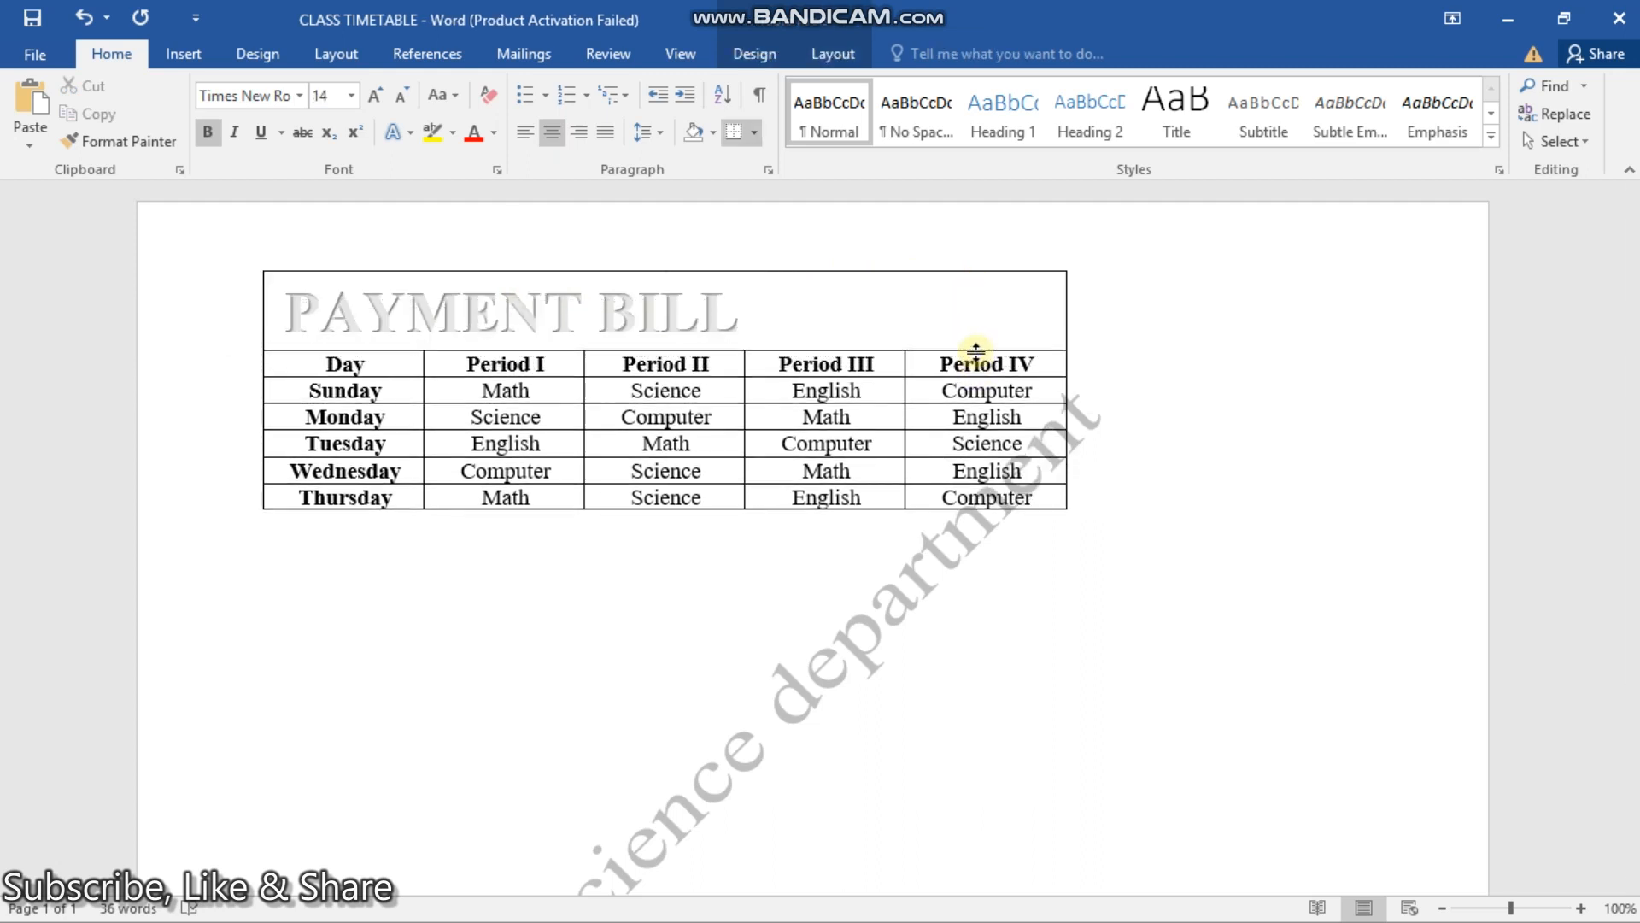
Step: Widen the PAYMENT BILL WordArt box so it spans the table's top row
{"action": "left_click", "coordinate": [739, 320]}
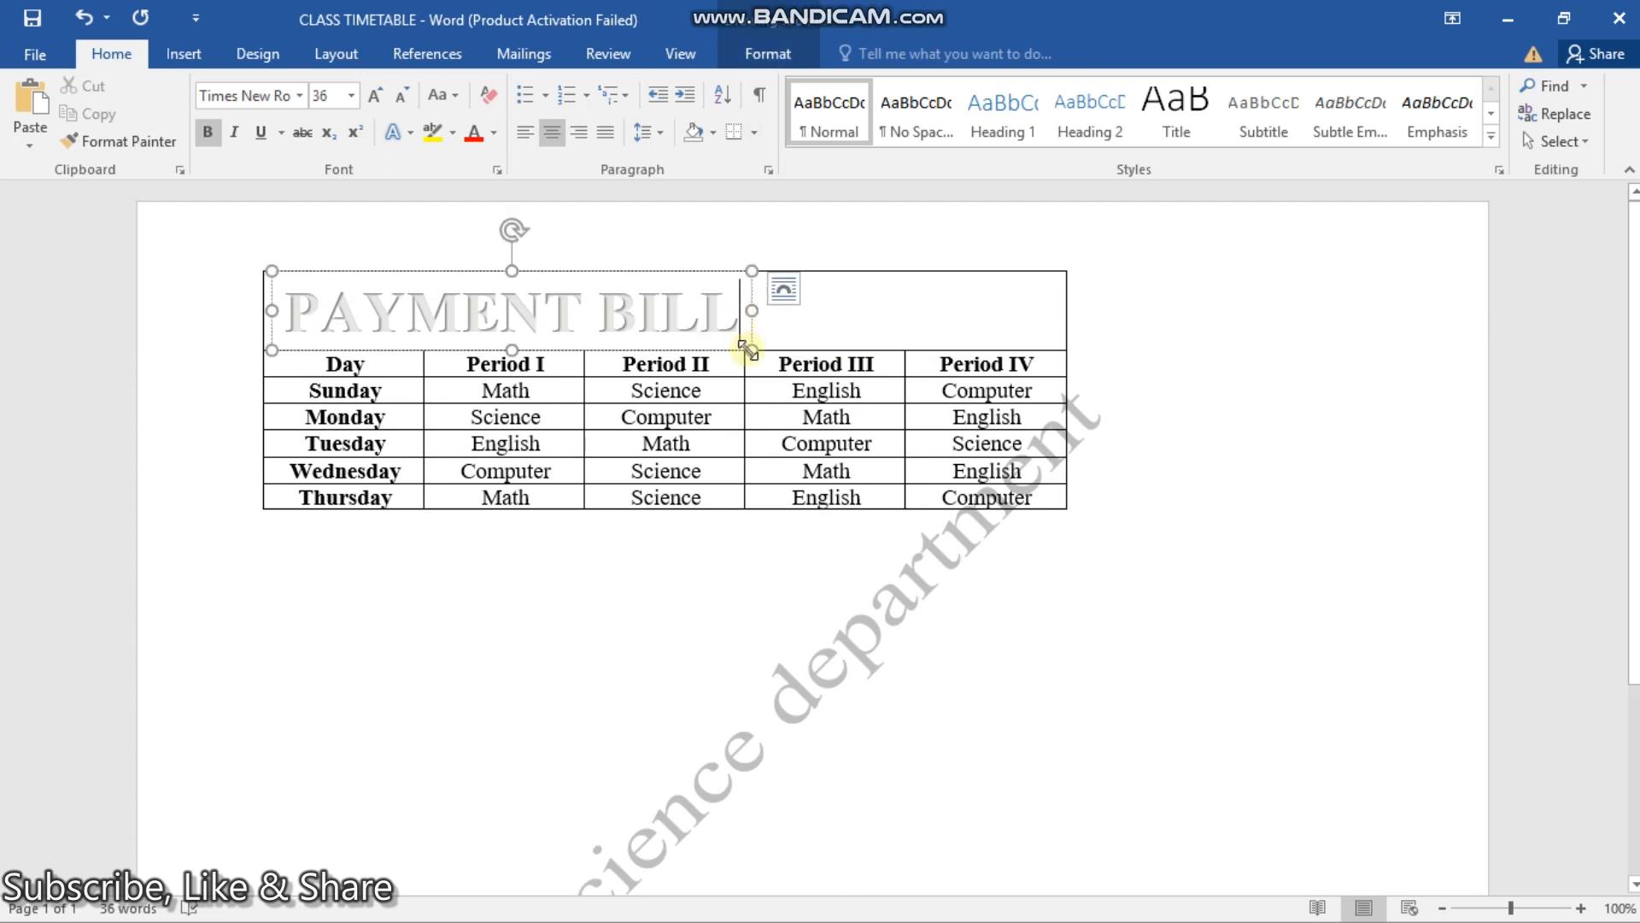
{"action": "left_click_drag", "start_coordinate": [752, 349], "coordinate": [1051, 345]}
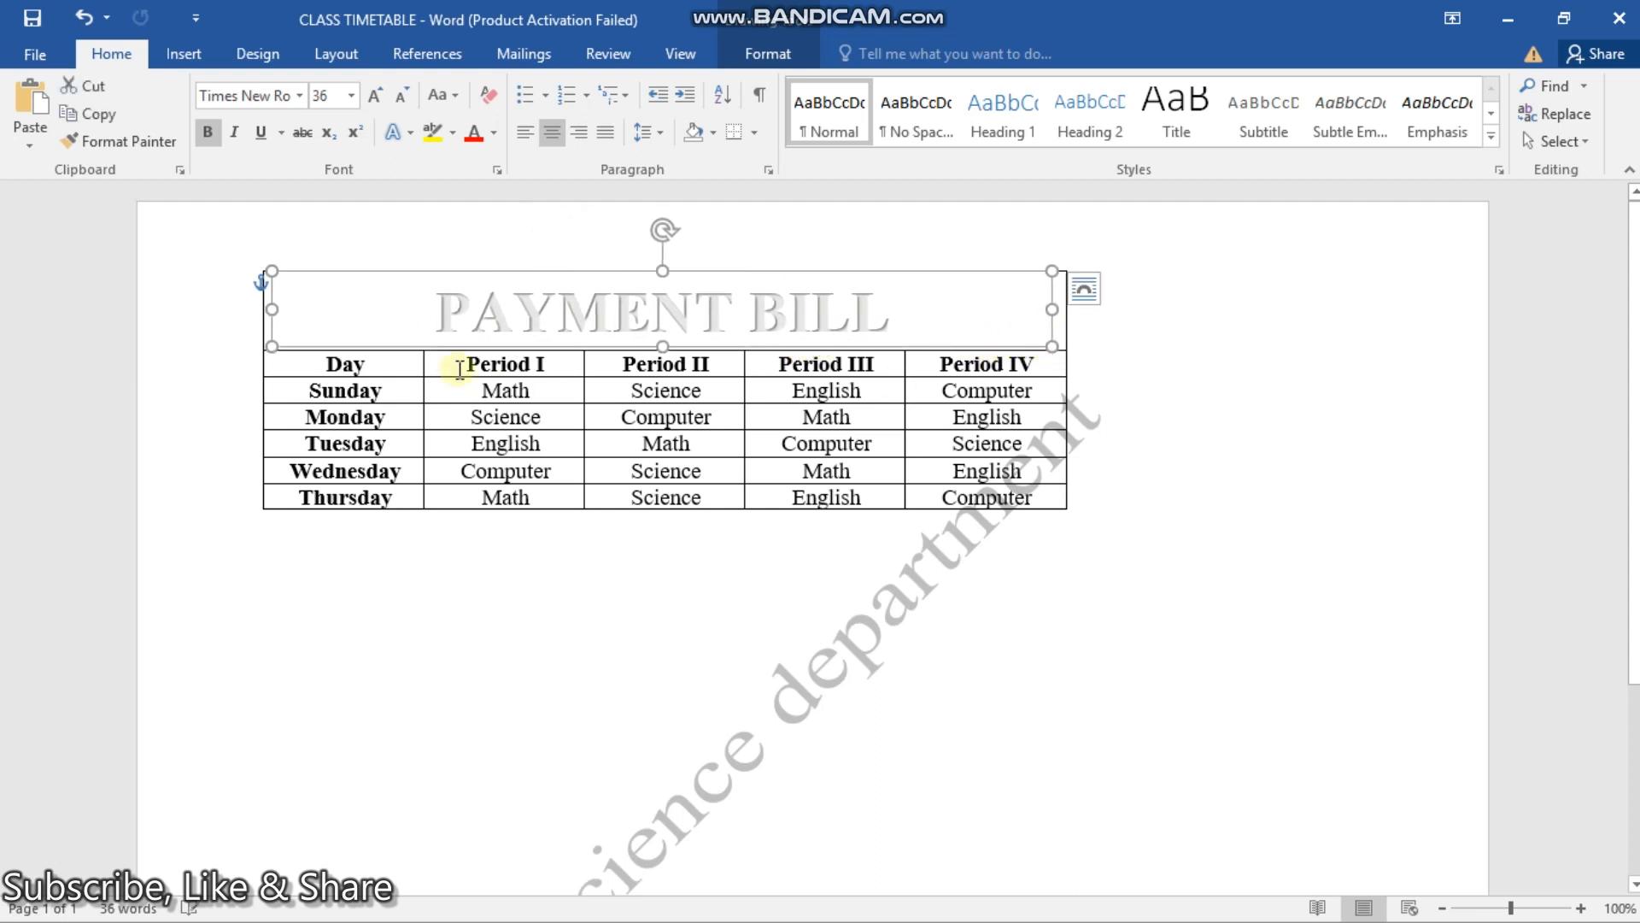
{"action": "left_click_drag", "start_coordinate": [265, 309], "coordinate": [263, 308]}
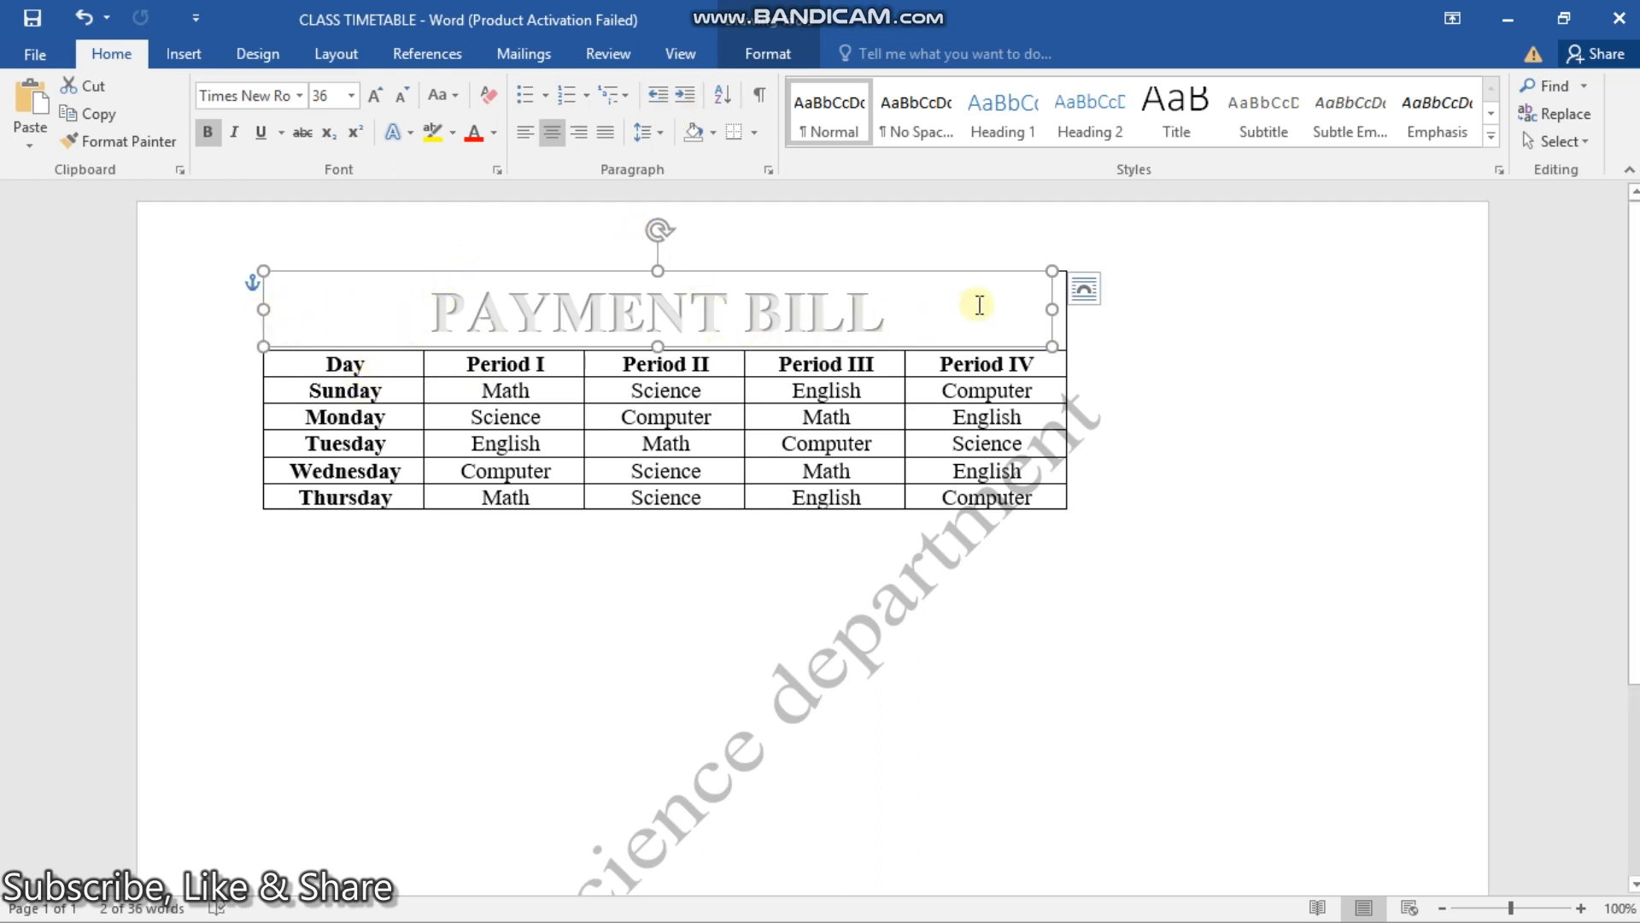
{"action": "left_click", "coordinate": [1081, 291]}
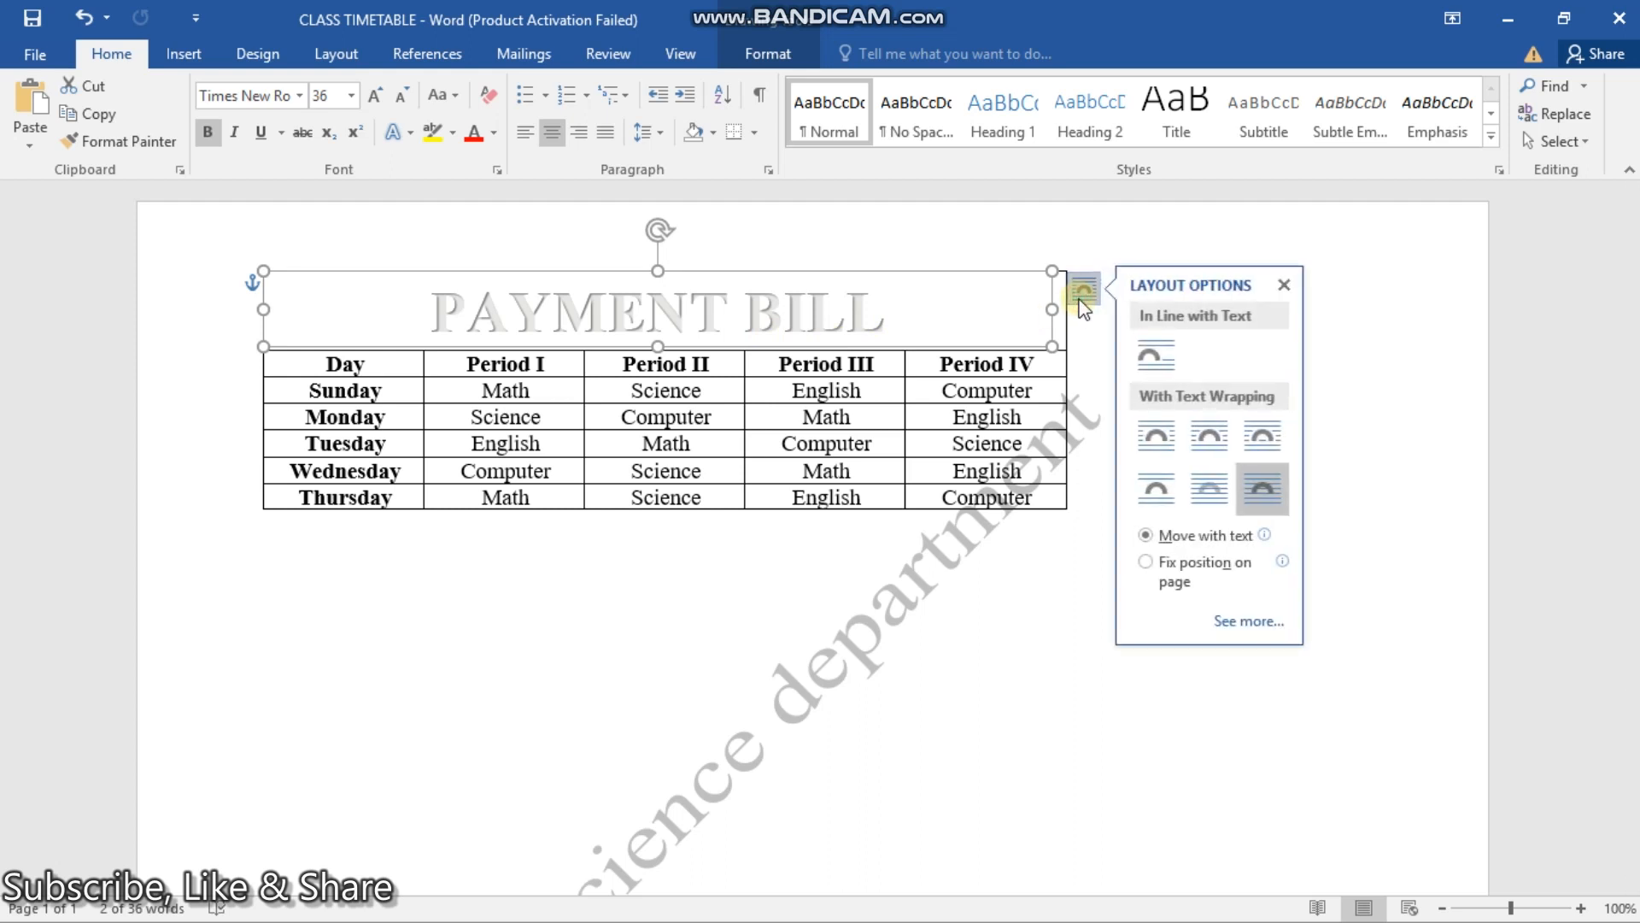
{"action": "left_click", "coordinate": [1049, 779]}
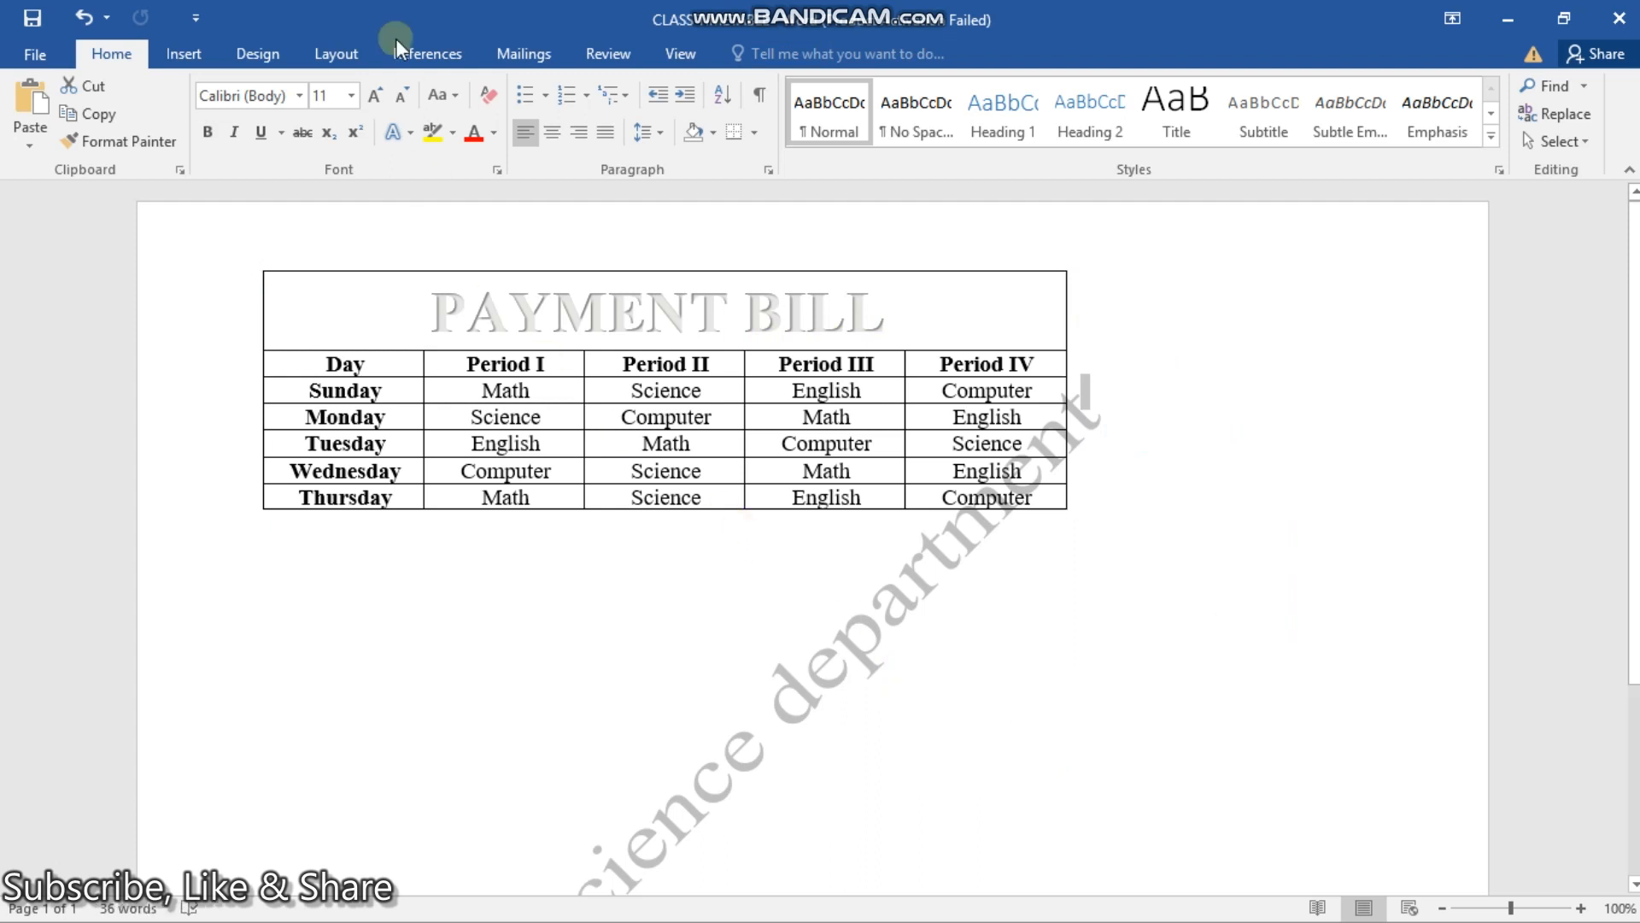
{"action": "left_click", "coordinate": [185, 53]}
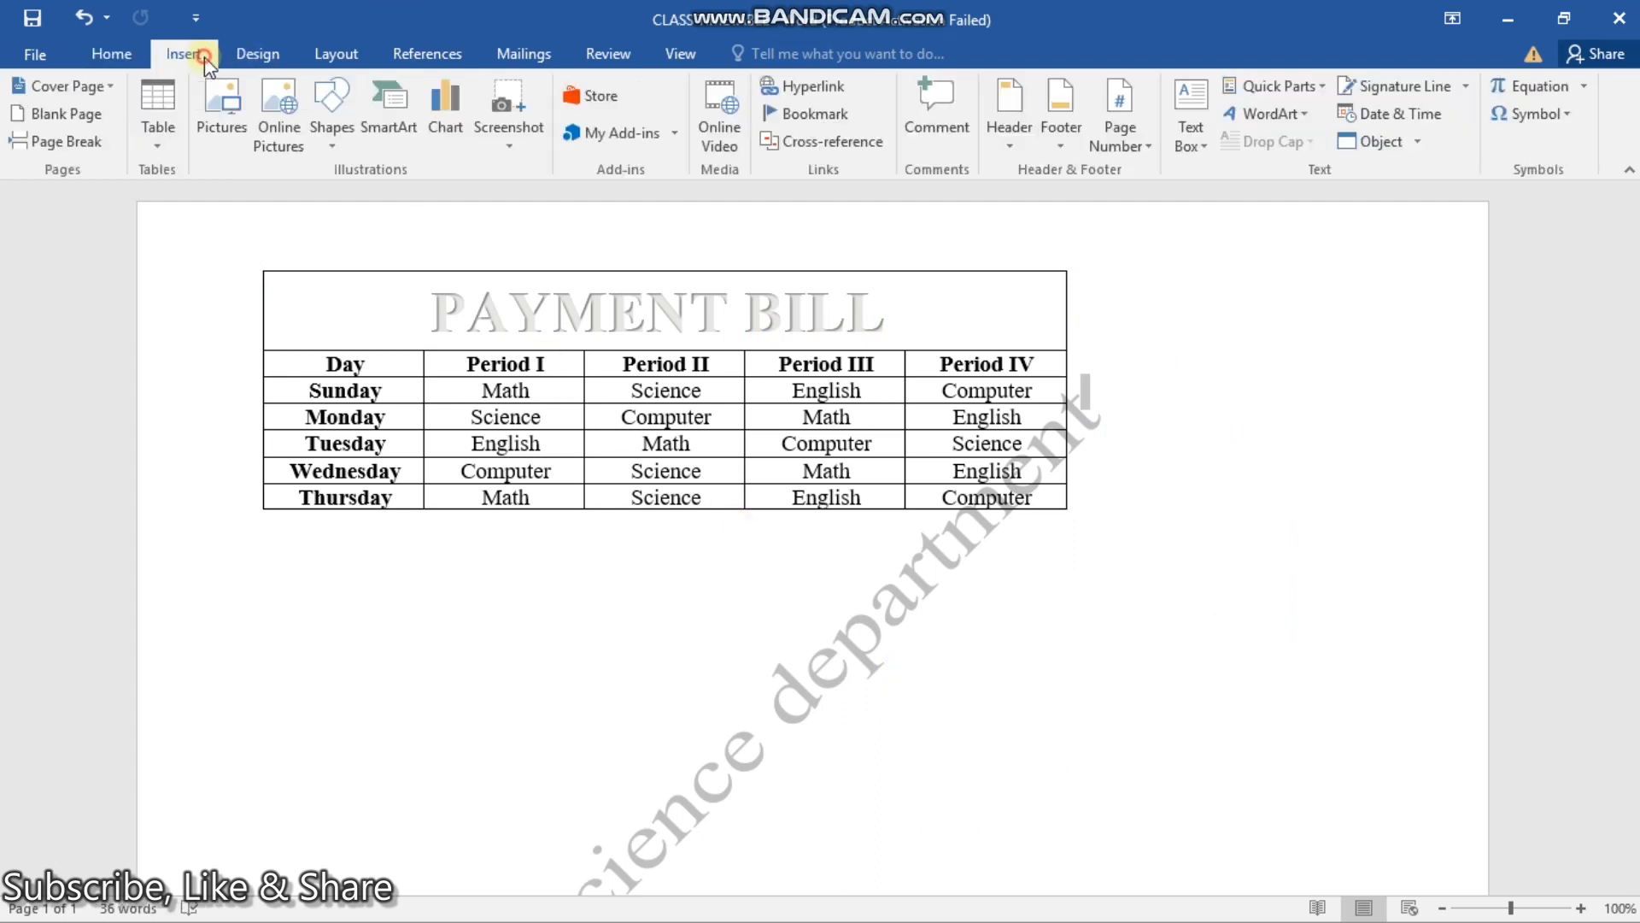
{"action": "left_click", "coordinate": [1301, 119]}
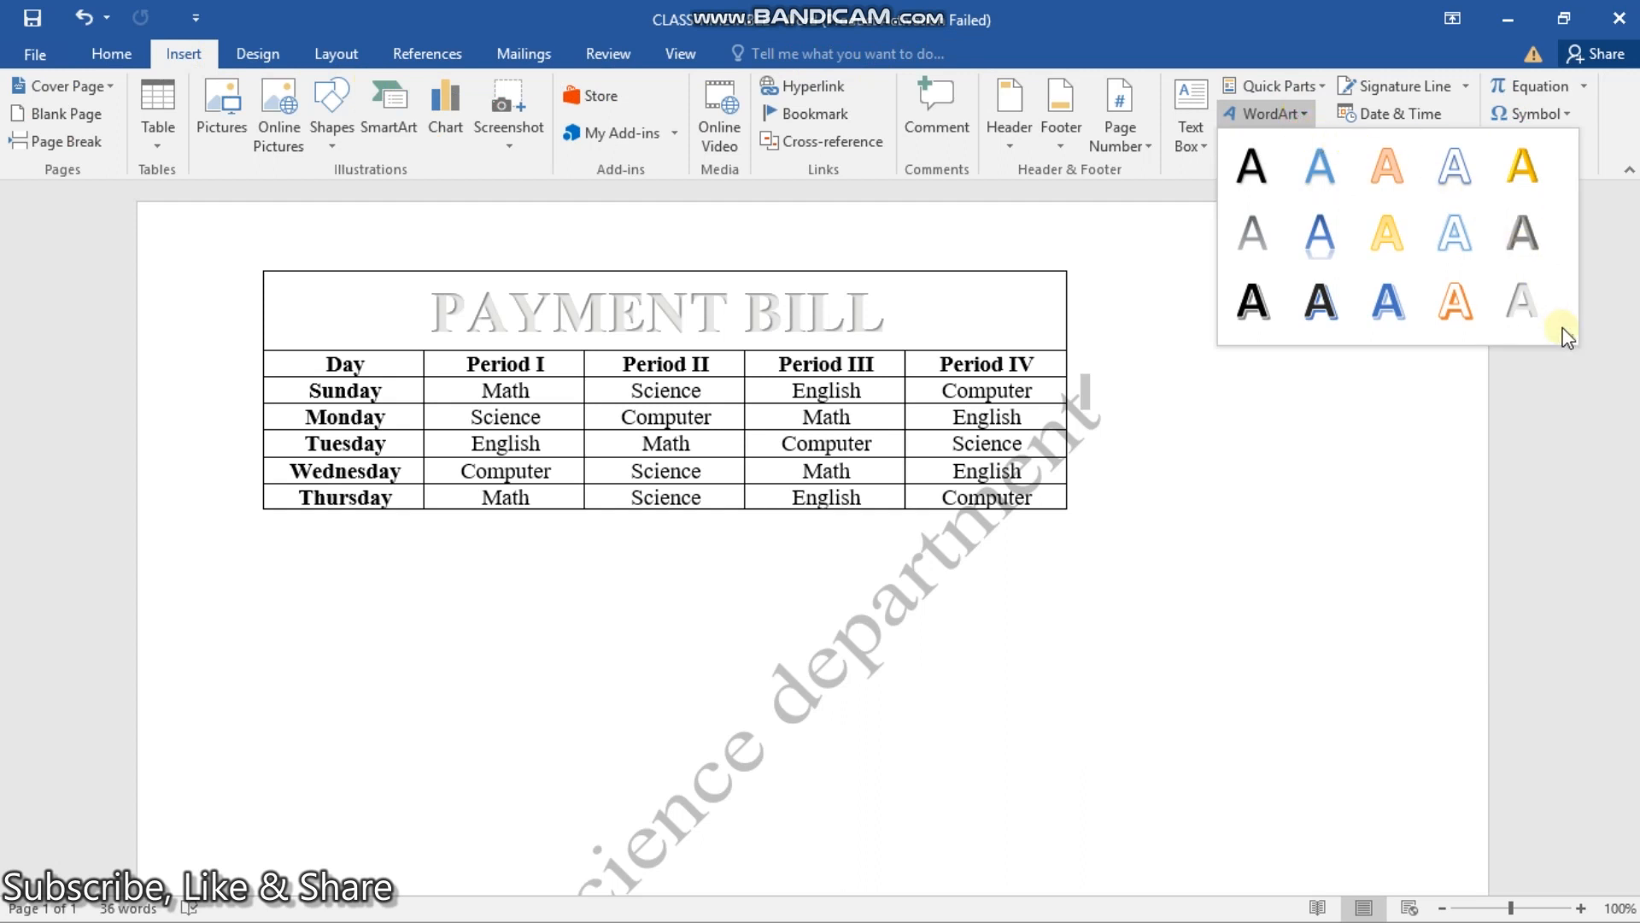
{"action": "left_click", "coordinate": [1238, 500]}
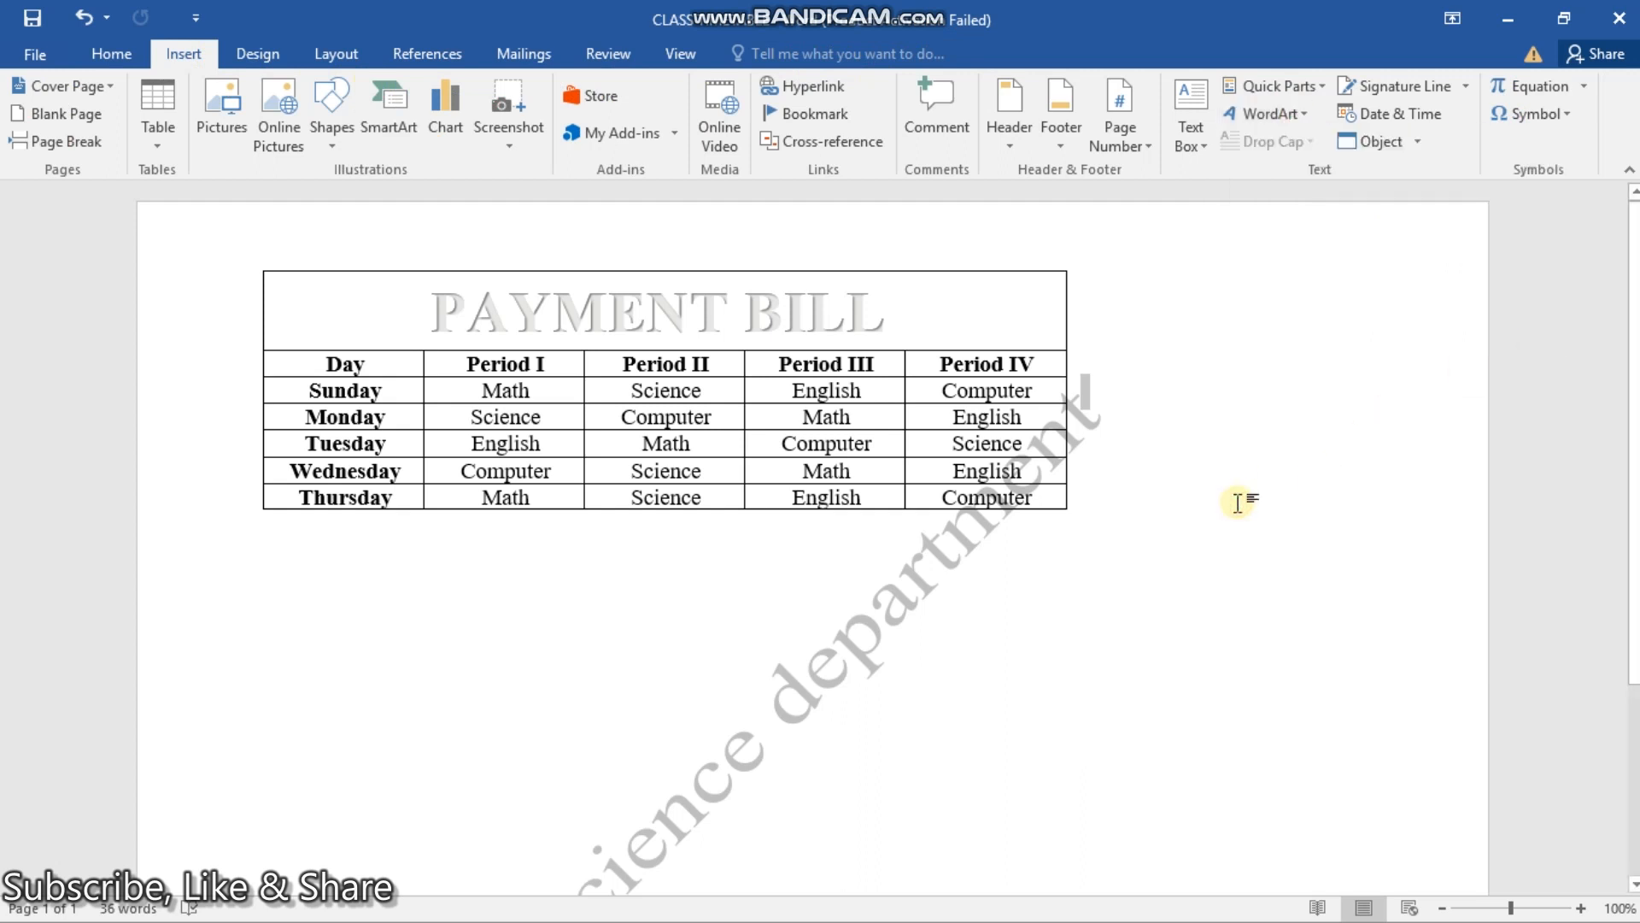
Step: Undo the WordArt box resizing and the top row's height change
{"action": "key", "text": "ctrl+z"}
{"action": "key", "text": "ctrl+z"}
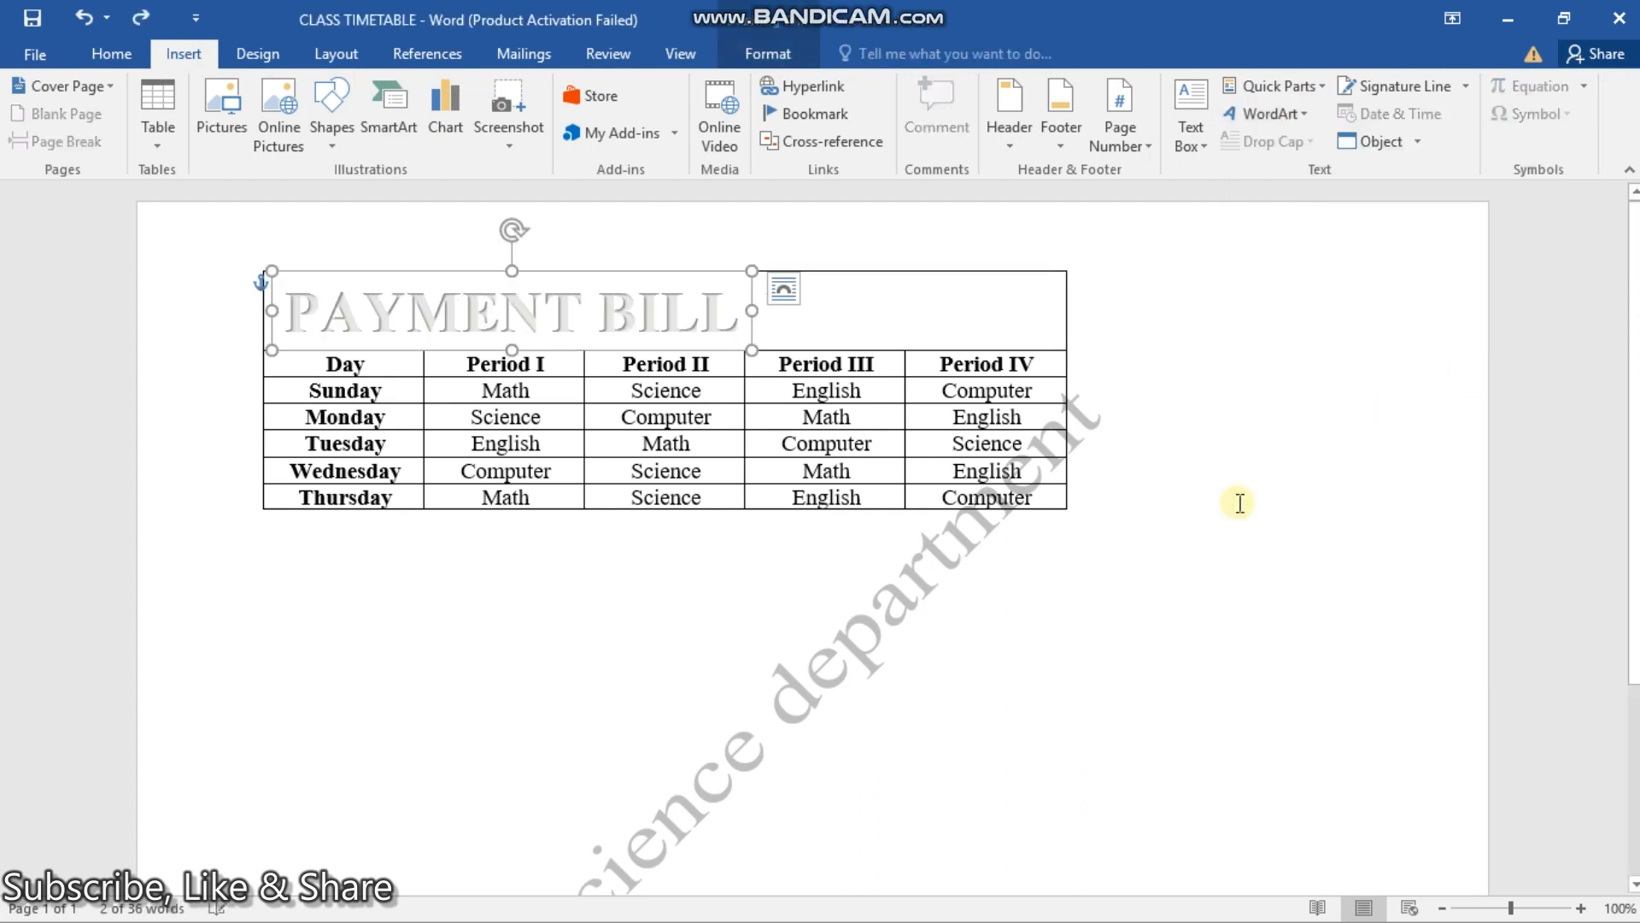
{"action": "key", "text": "ctrl+z"}
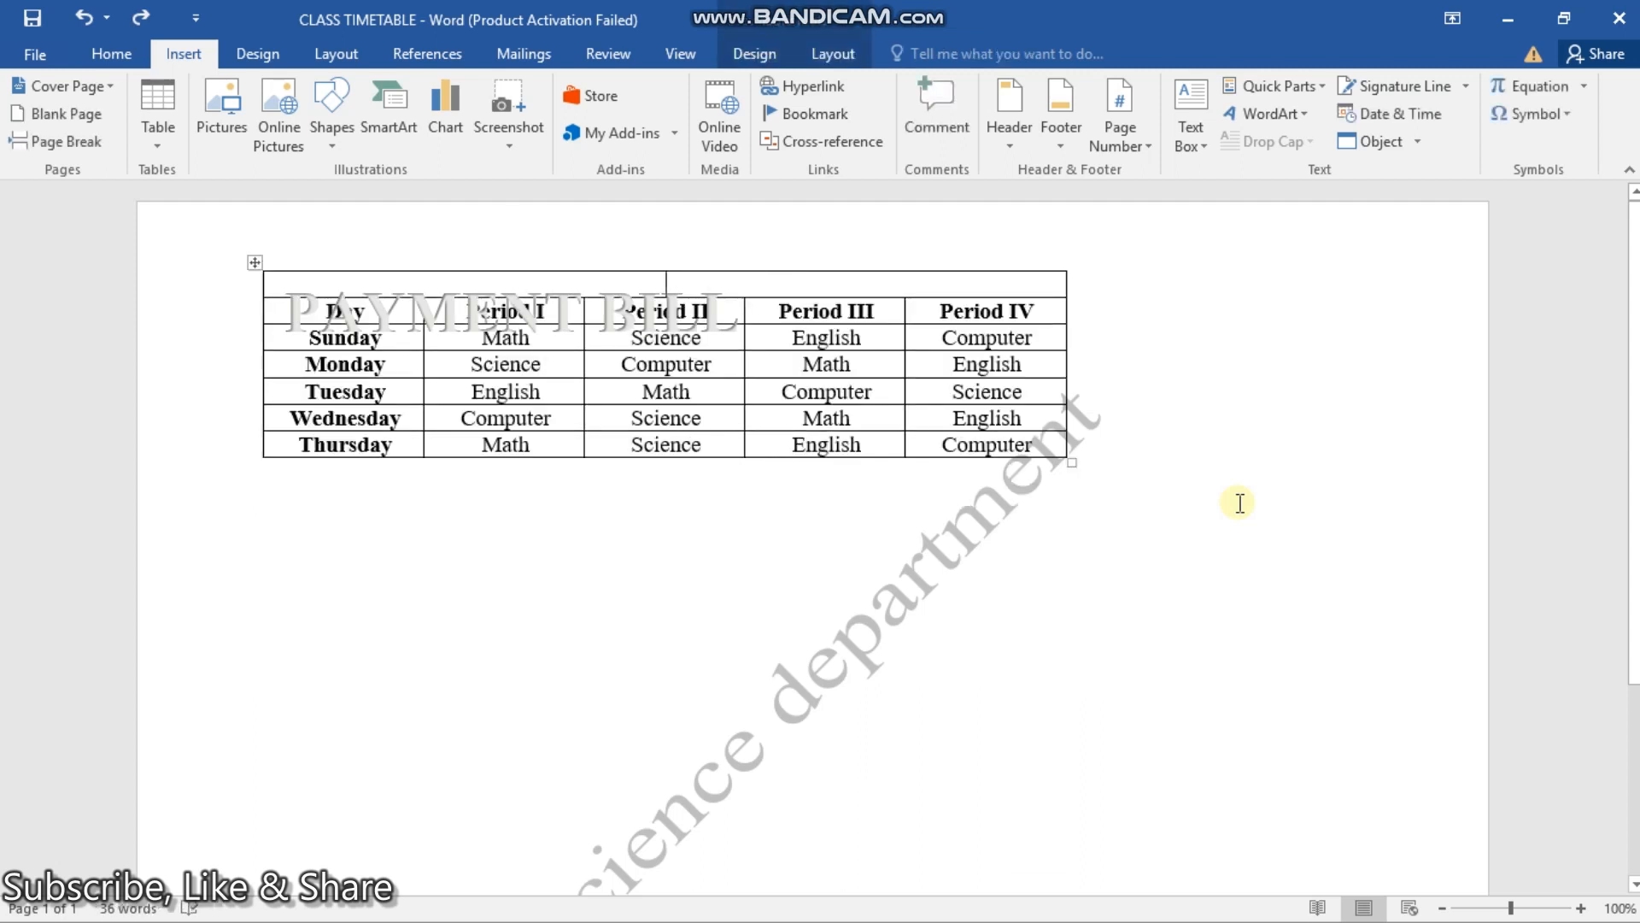
Step: Undo the PAYMENT BILL text entry and the WordArt insertion, leaving the table's top row empty
{"action": "key", "text": "ctrl+z"}
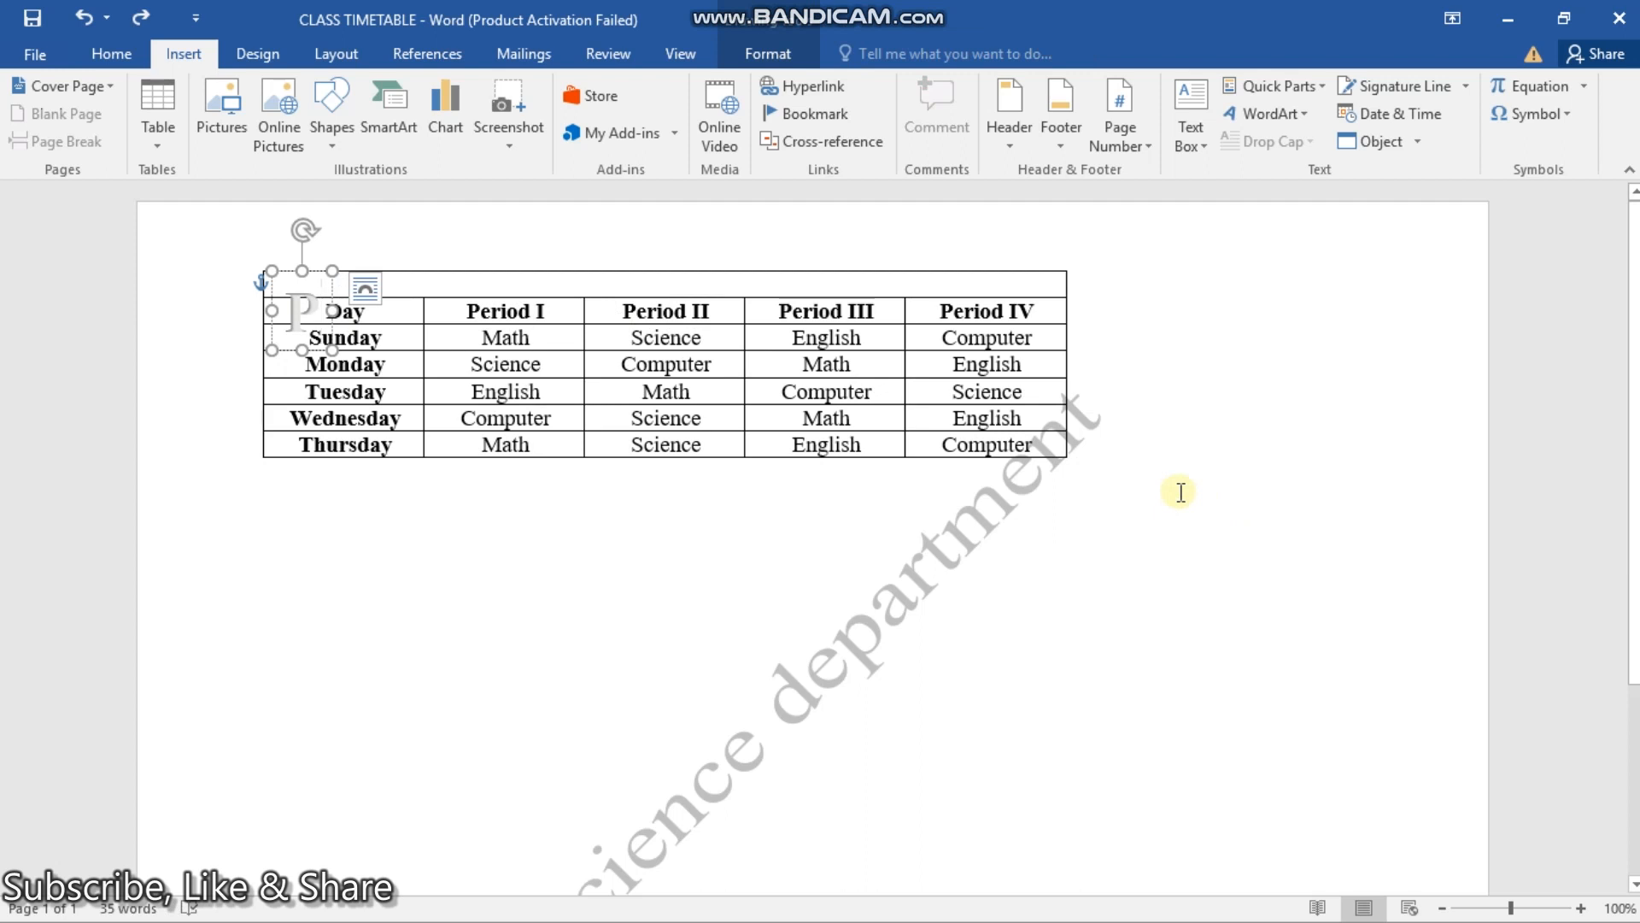
{"action": "key", "text": "ctrl+z"}
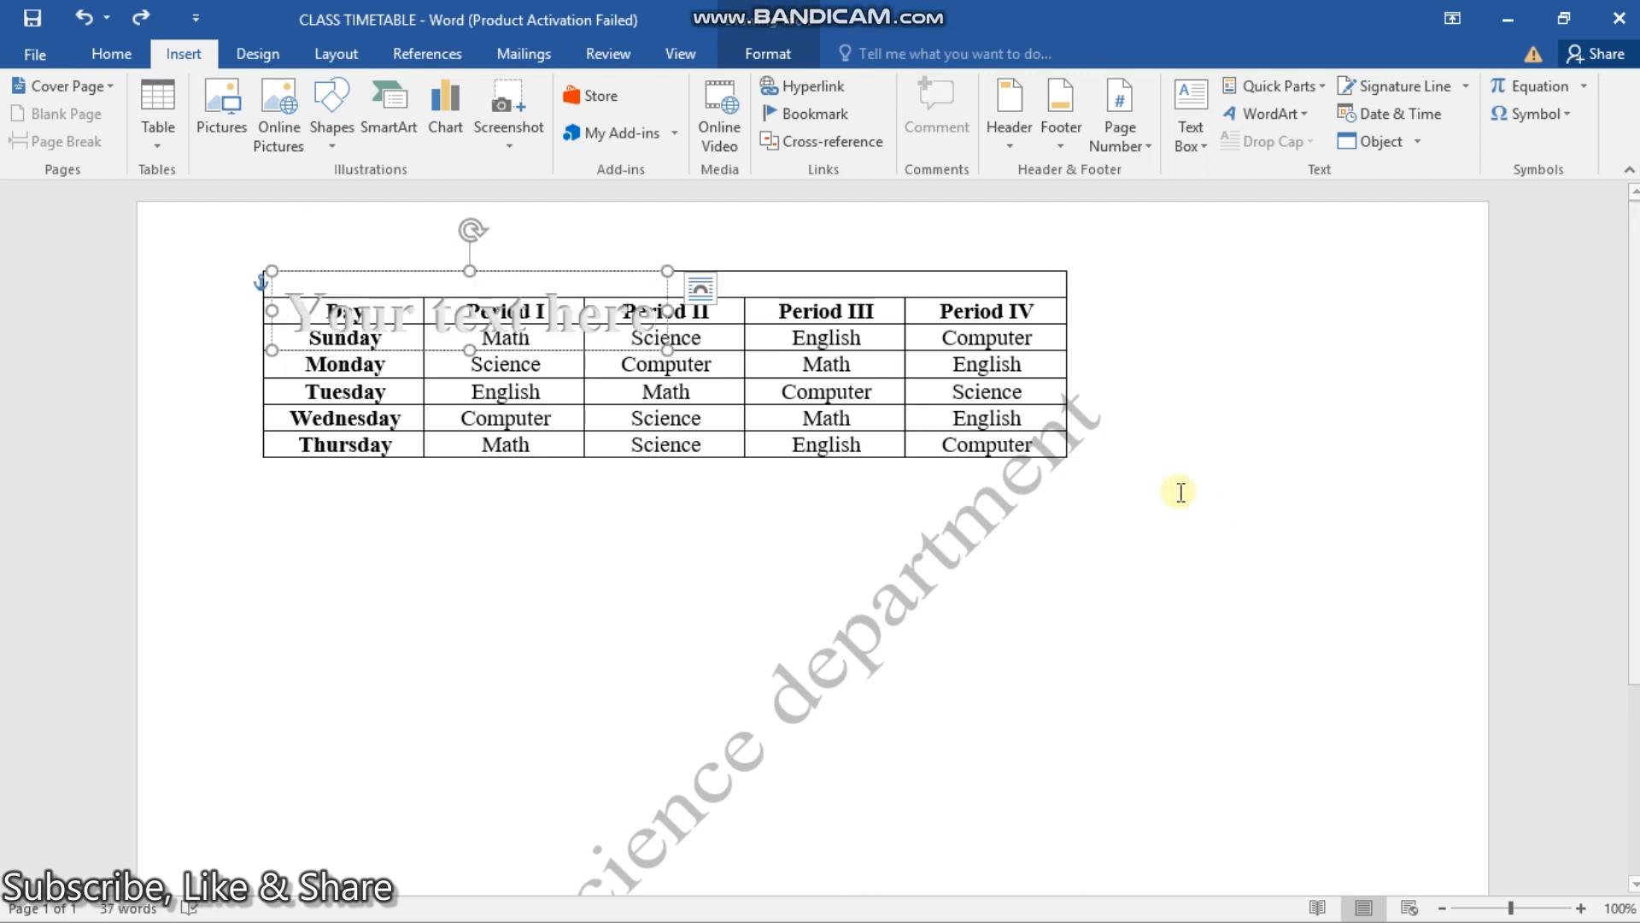
{"action": "key", "text": "ctrl+z"}
{"action": "key", "text": "ctrl+z"}
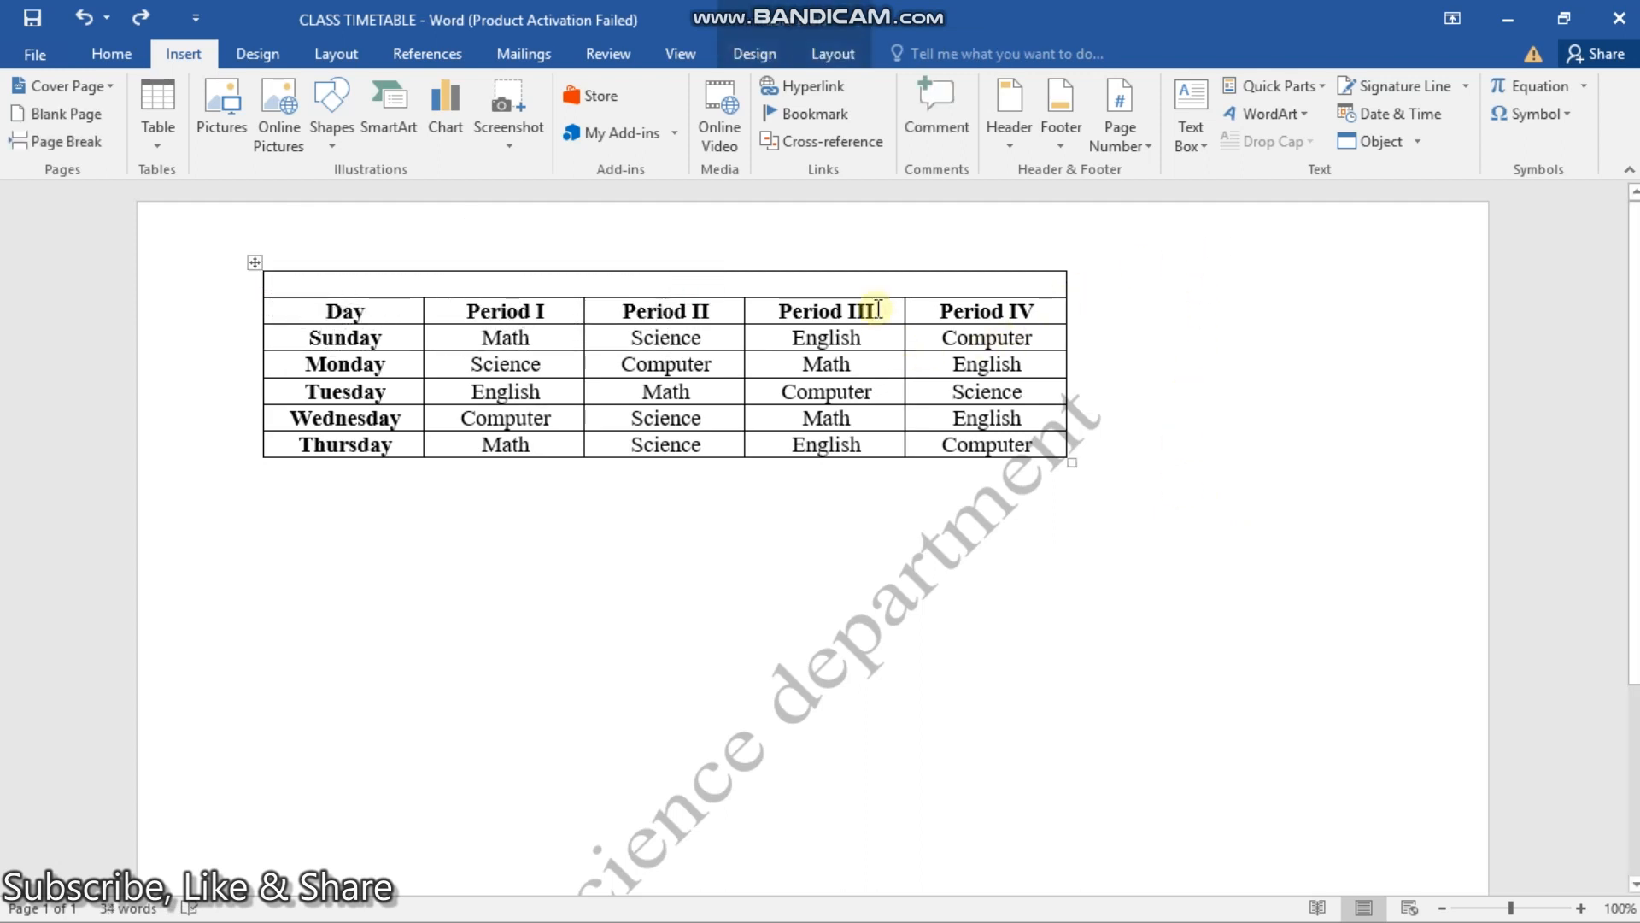
Step: Increase the height of the table's empty top row and insert a light grey WordArt title reading "PAYMENT BILL" in it
{"action": "left_click_drag", "start_coordinate": [889, 298], "coordinate": [899, 380]}
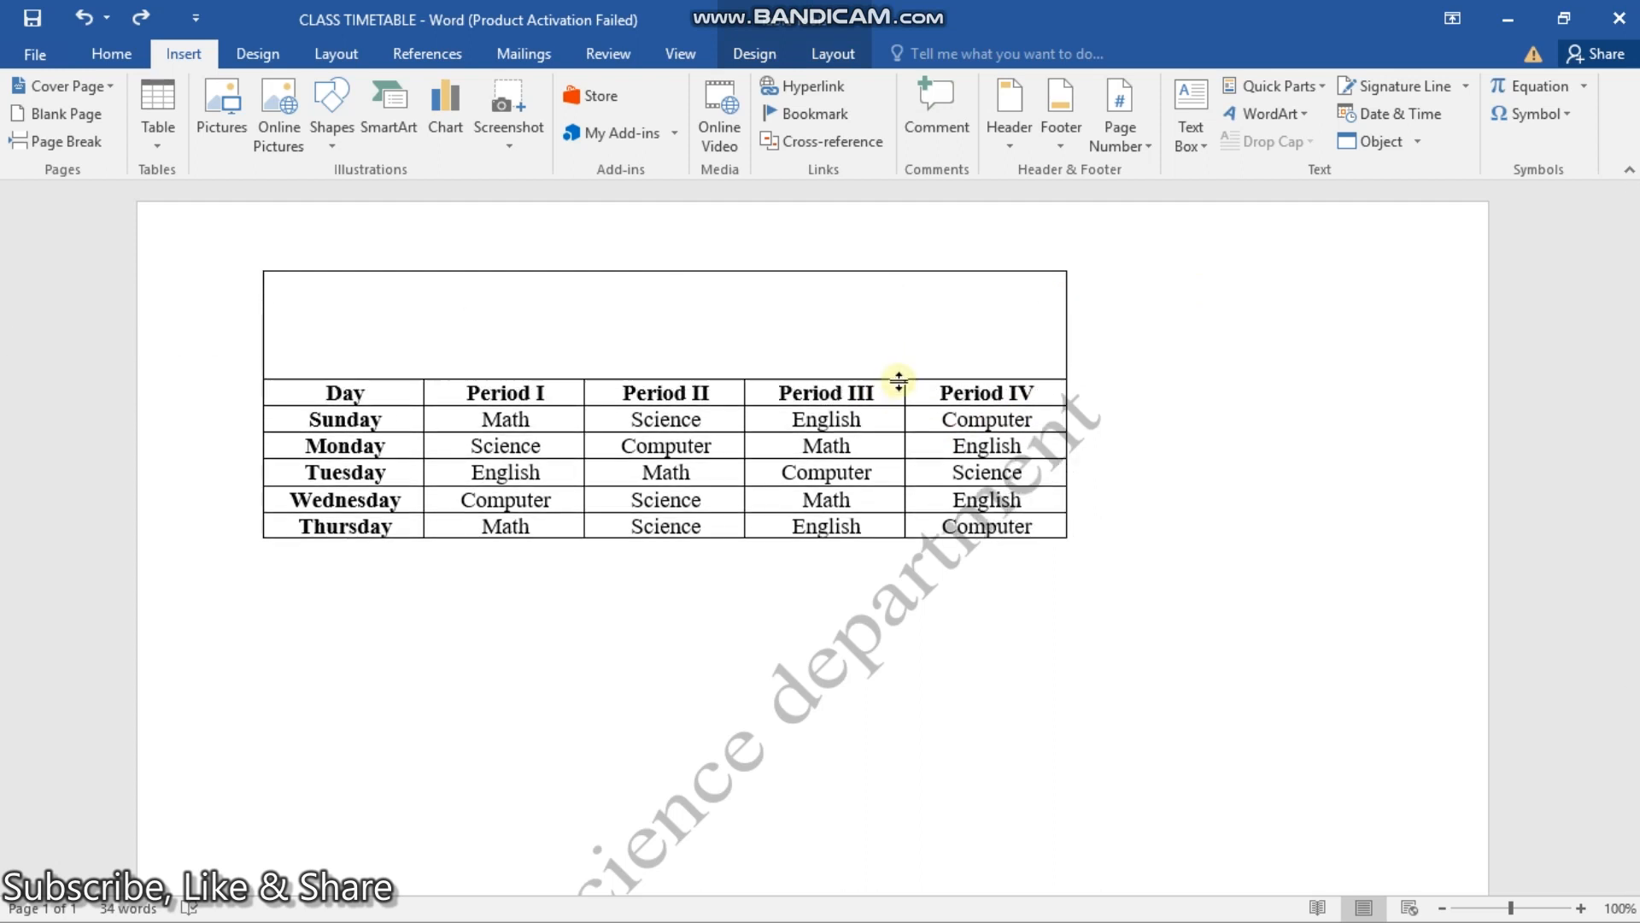
{"action": "left_click", "coordinate": [1300, 110]}
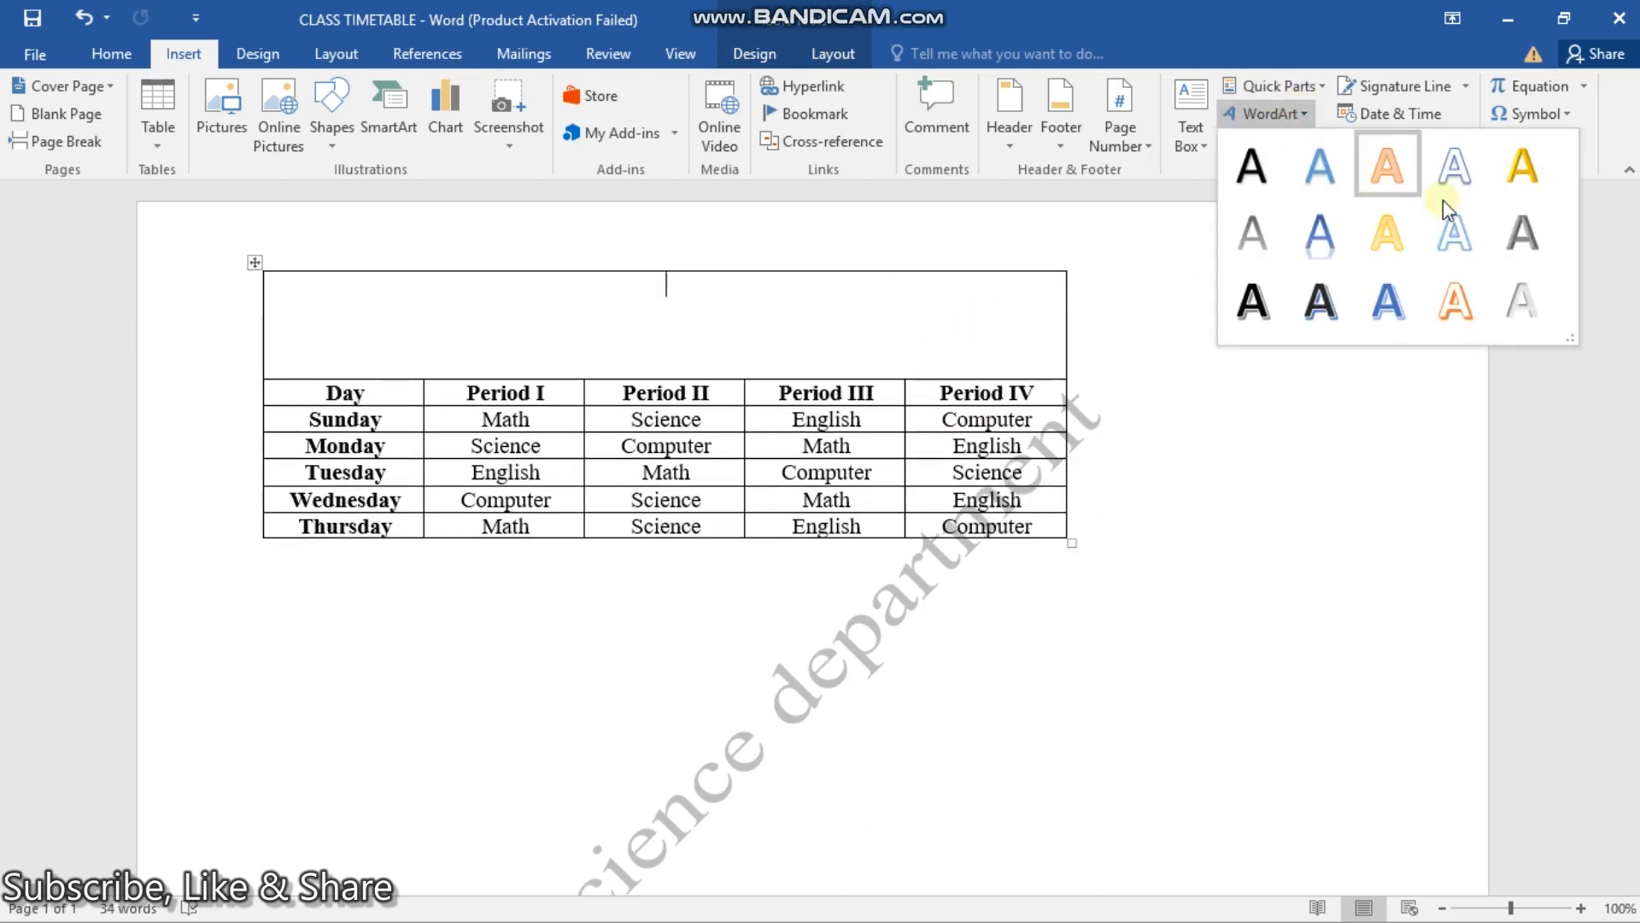
{"action": "left_click", "coordinate": [1514, 275]}
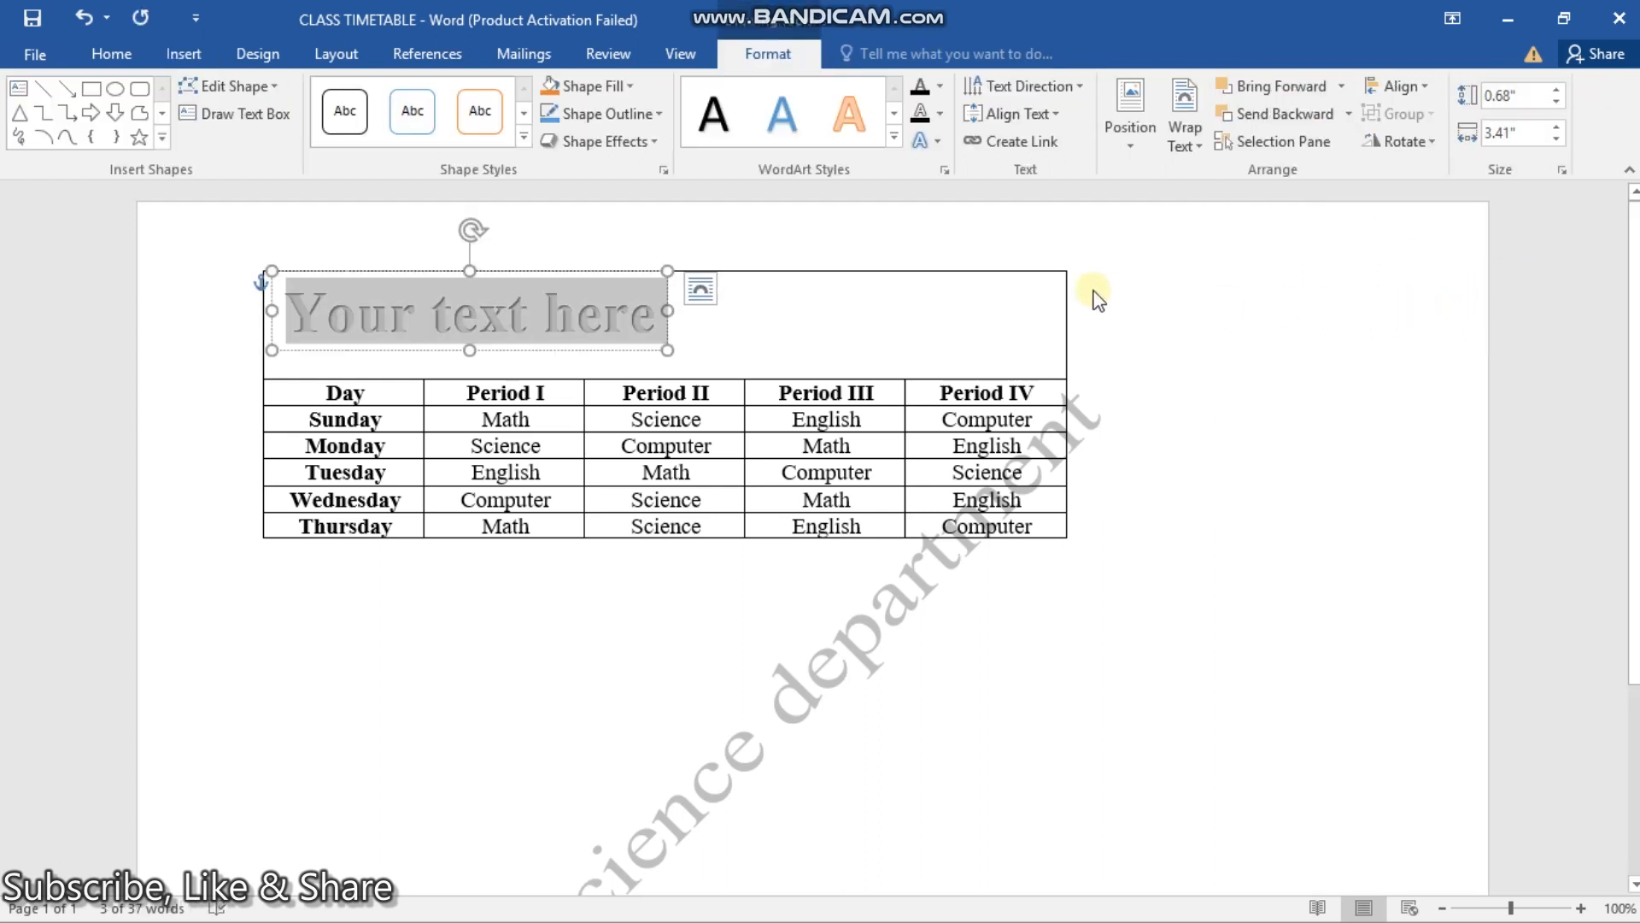
{"action": "key", "text": "Delete"}
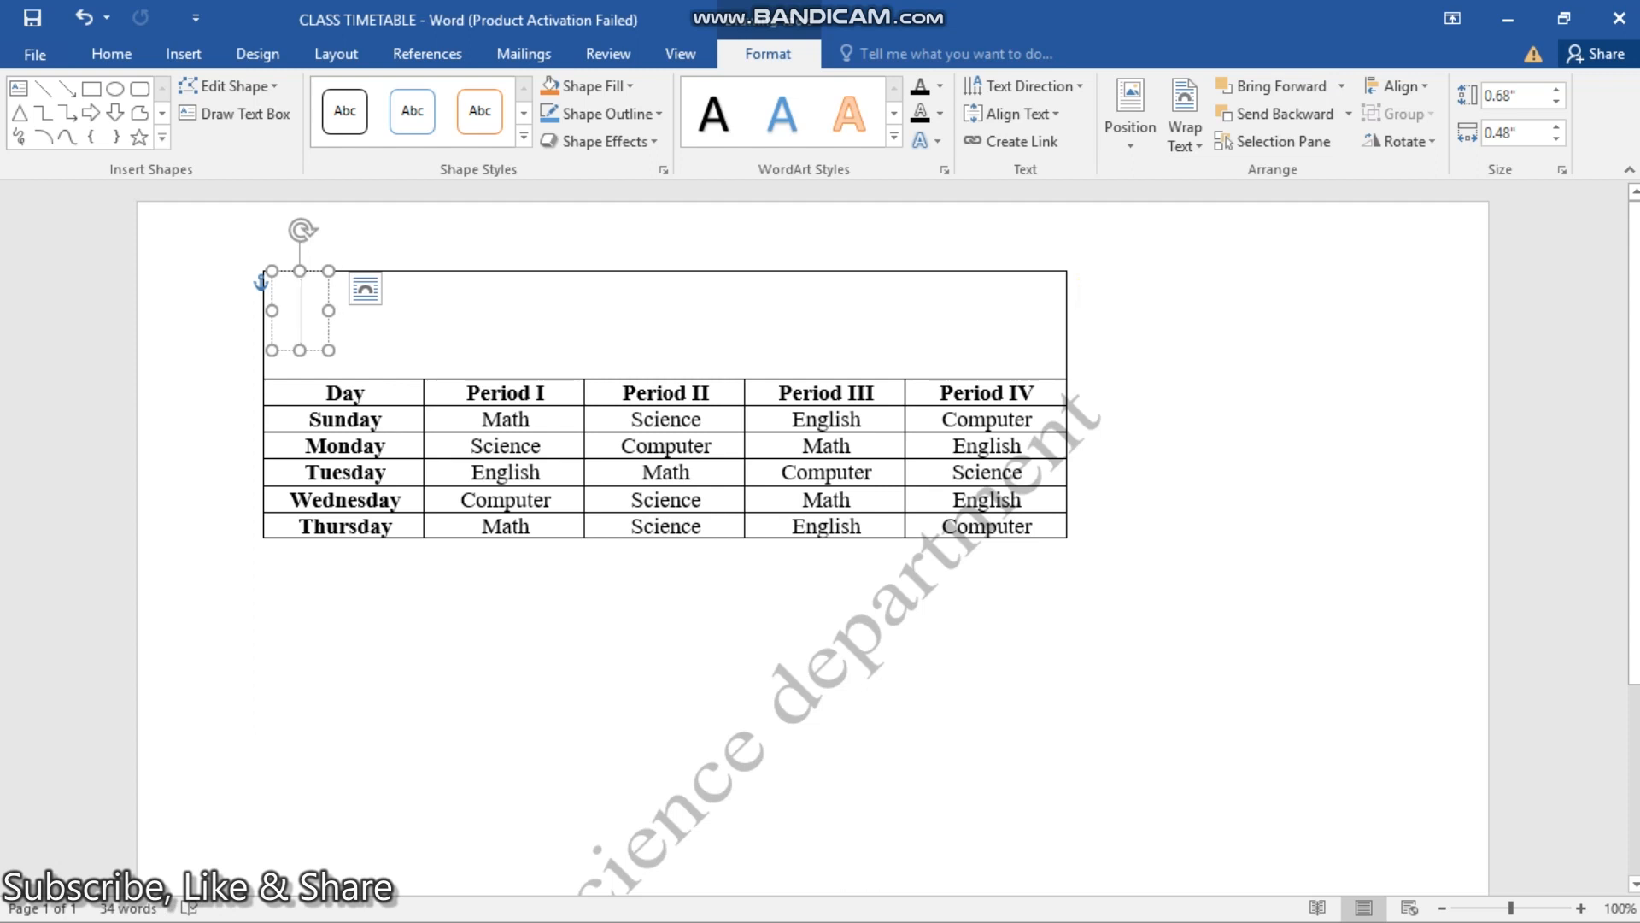
{"action": "type", "text": "PAYMEN"}
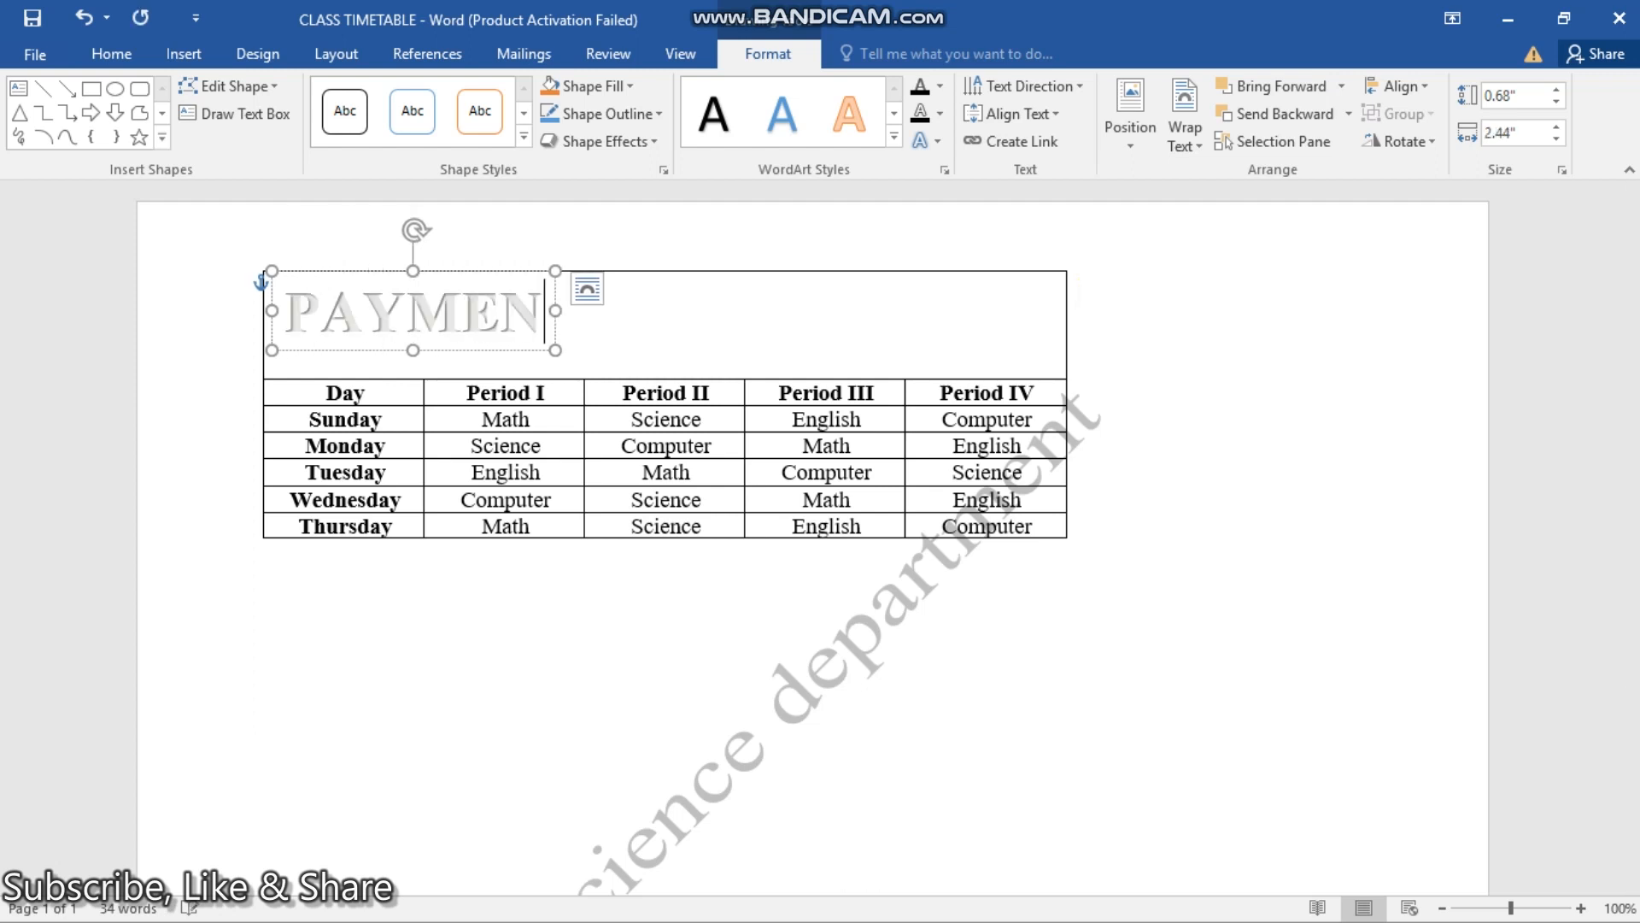
{"action": "type", "text": "T BILL"}
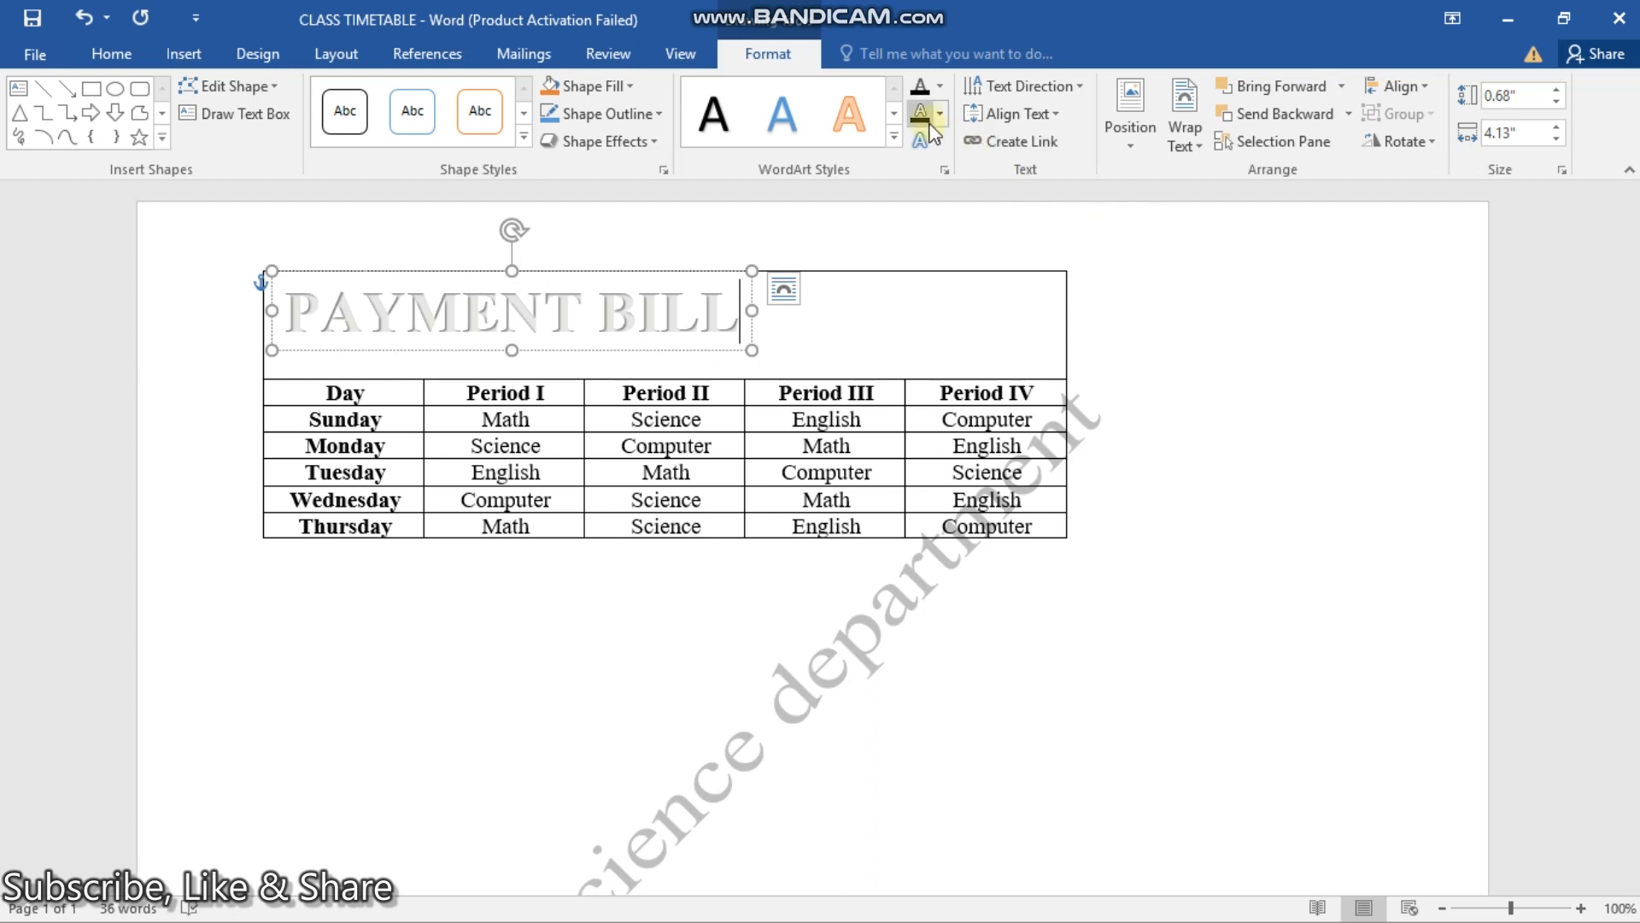
Step: Look through the shape effect presets and compare the WordArt title with the PAYMENT BILL title in the exam document
{"action": "left_click", "coordinate": [651, 147]}
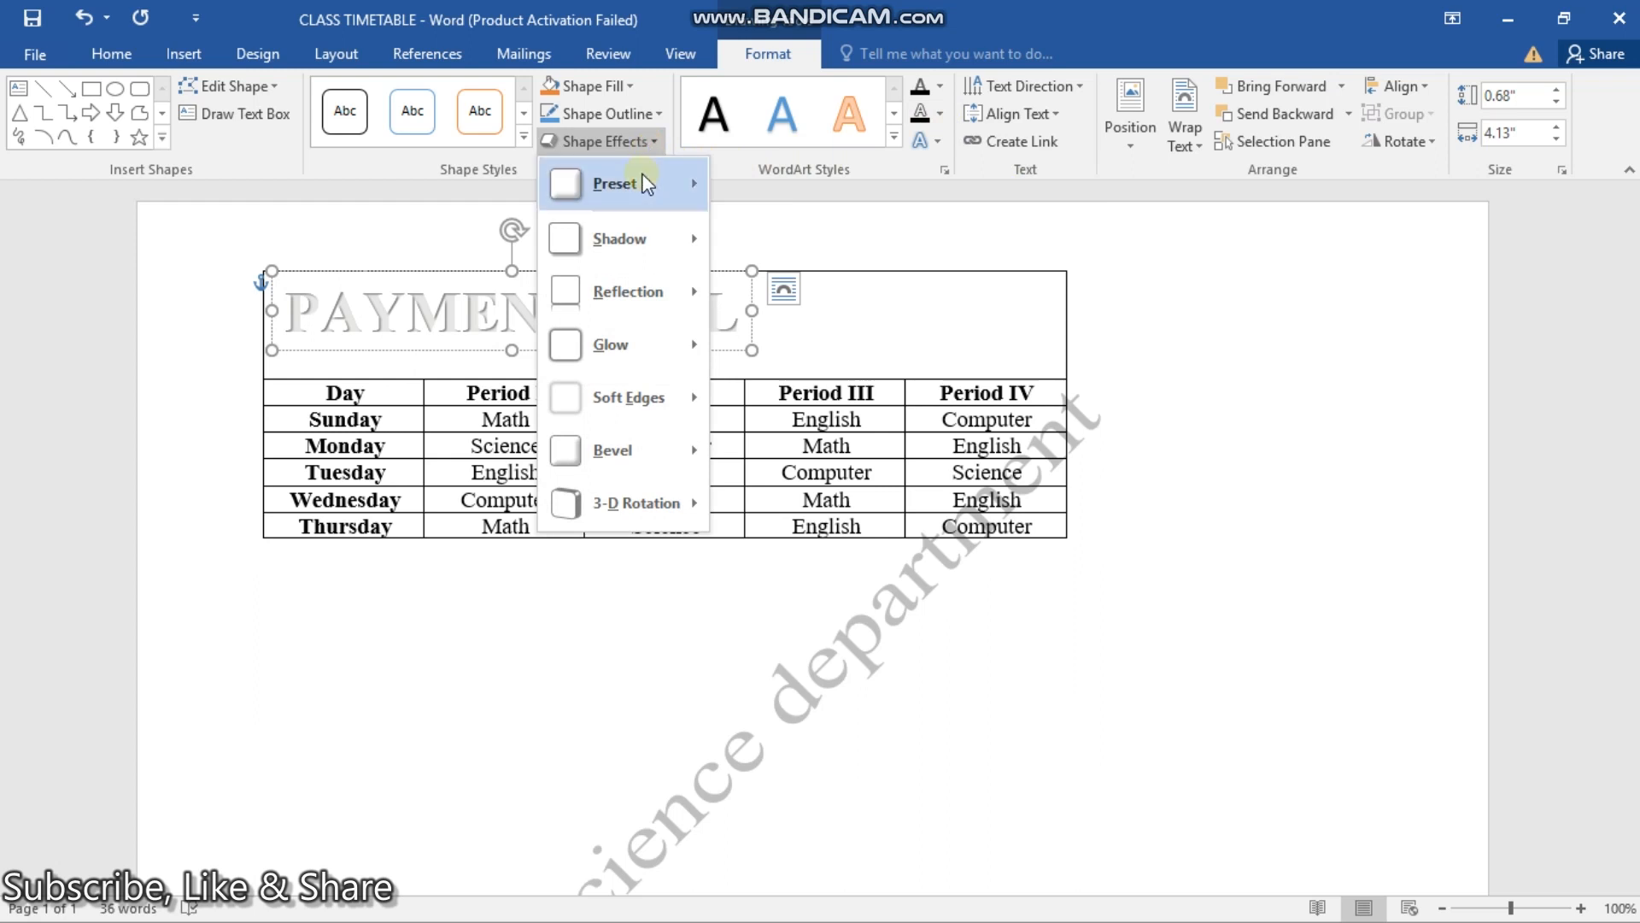
{"action": "mouse_move", "coordinate": [647, 183]}
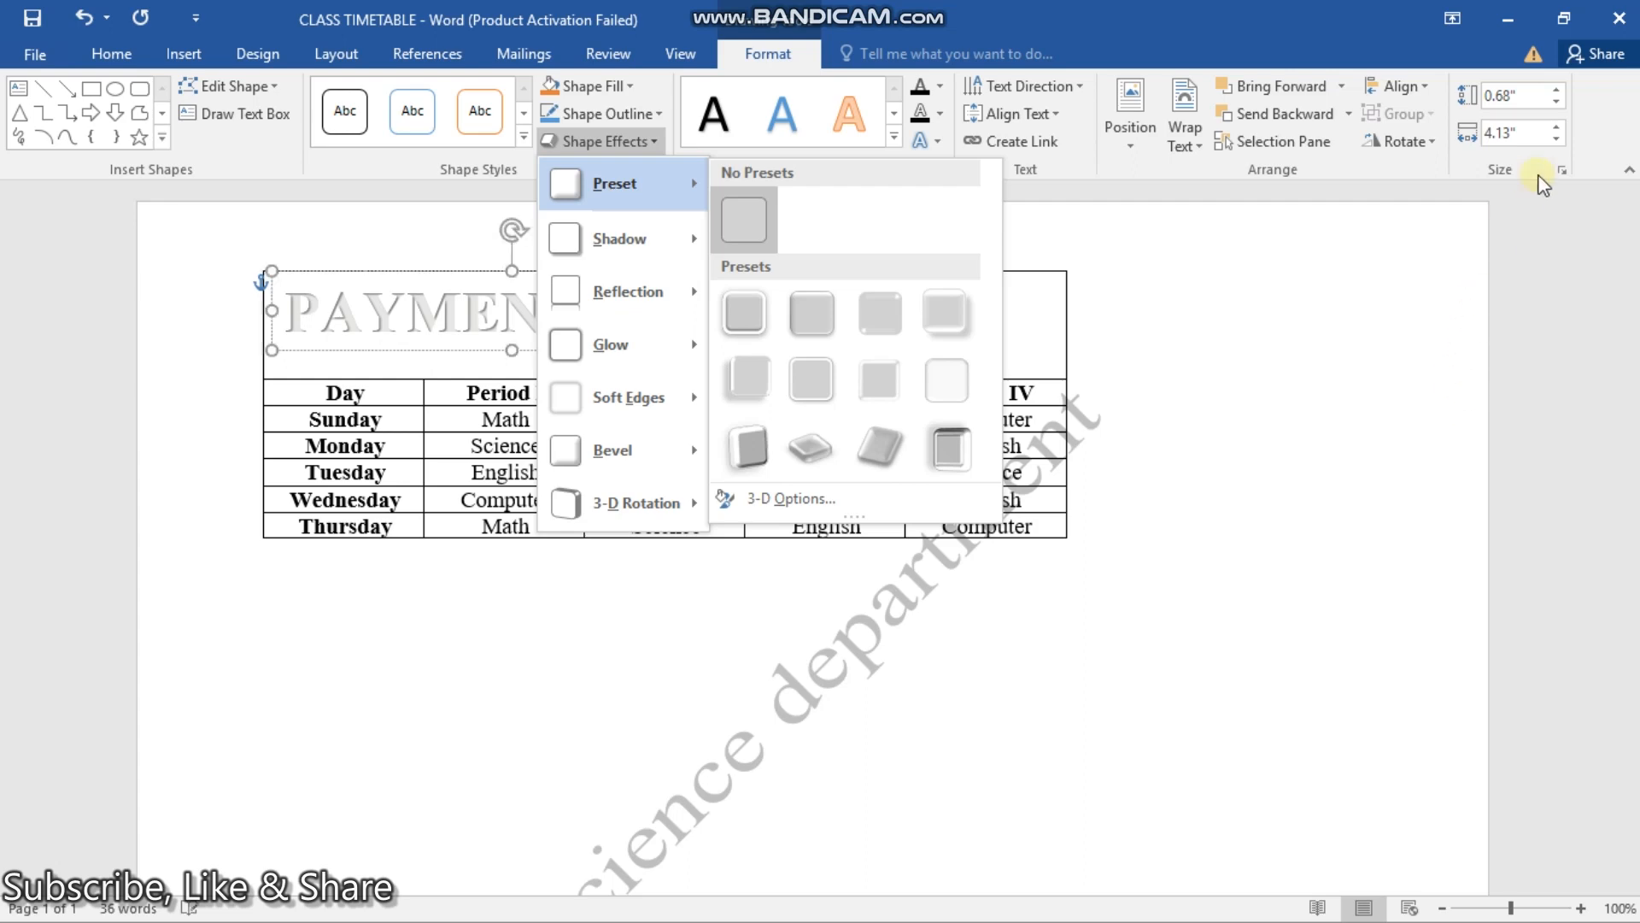
{"action": "left_click", "coordinate": [1568, 14]}
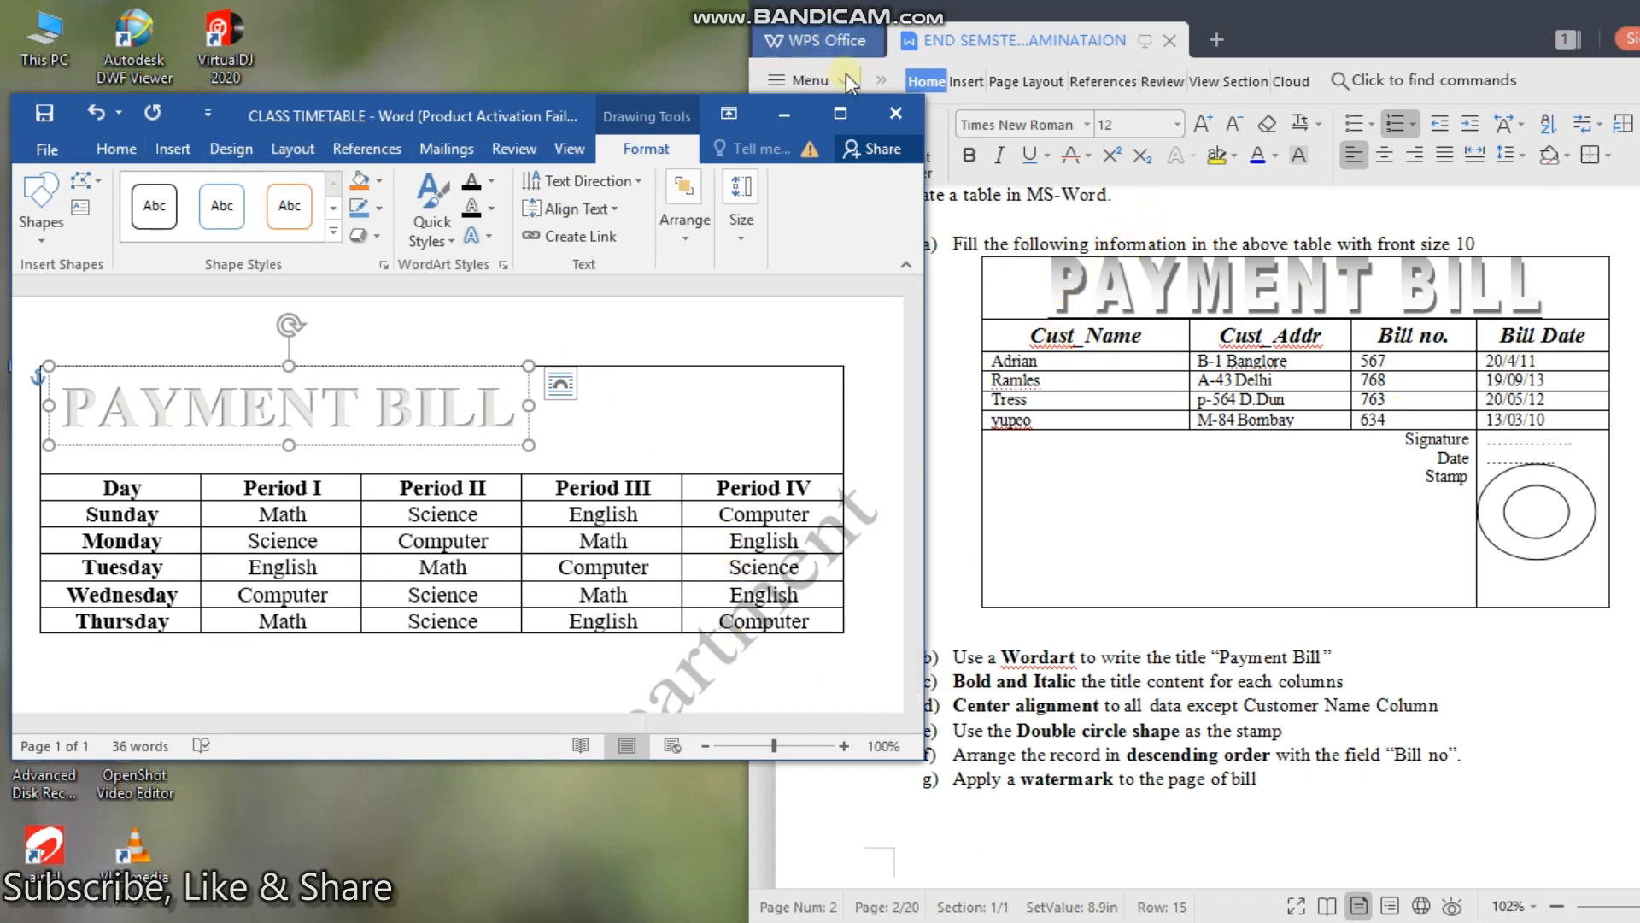
{"action": "left_click", "coordinate": [849, 109]}
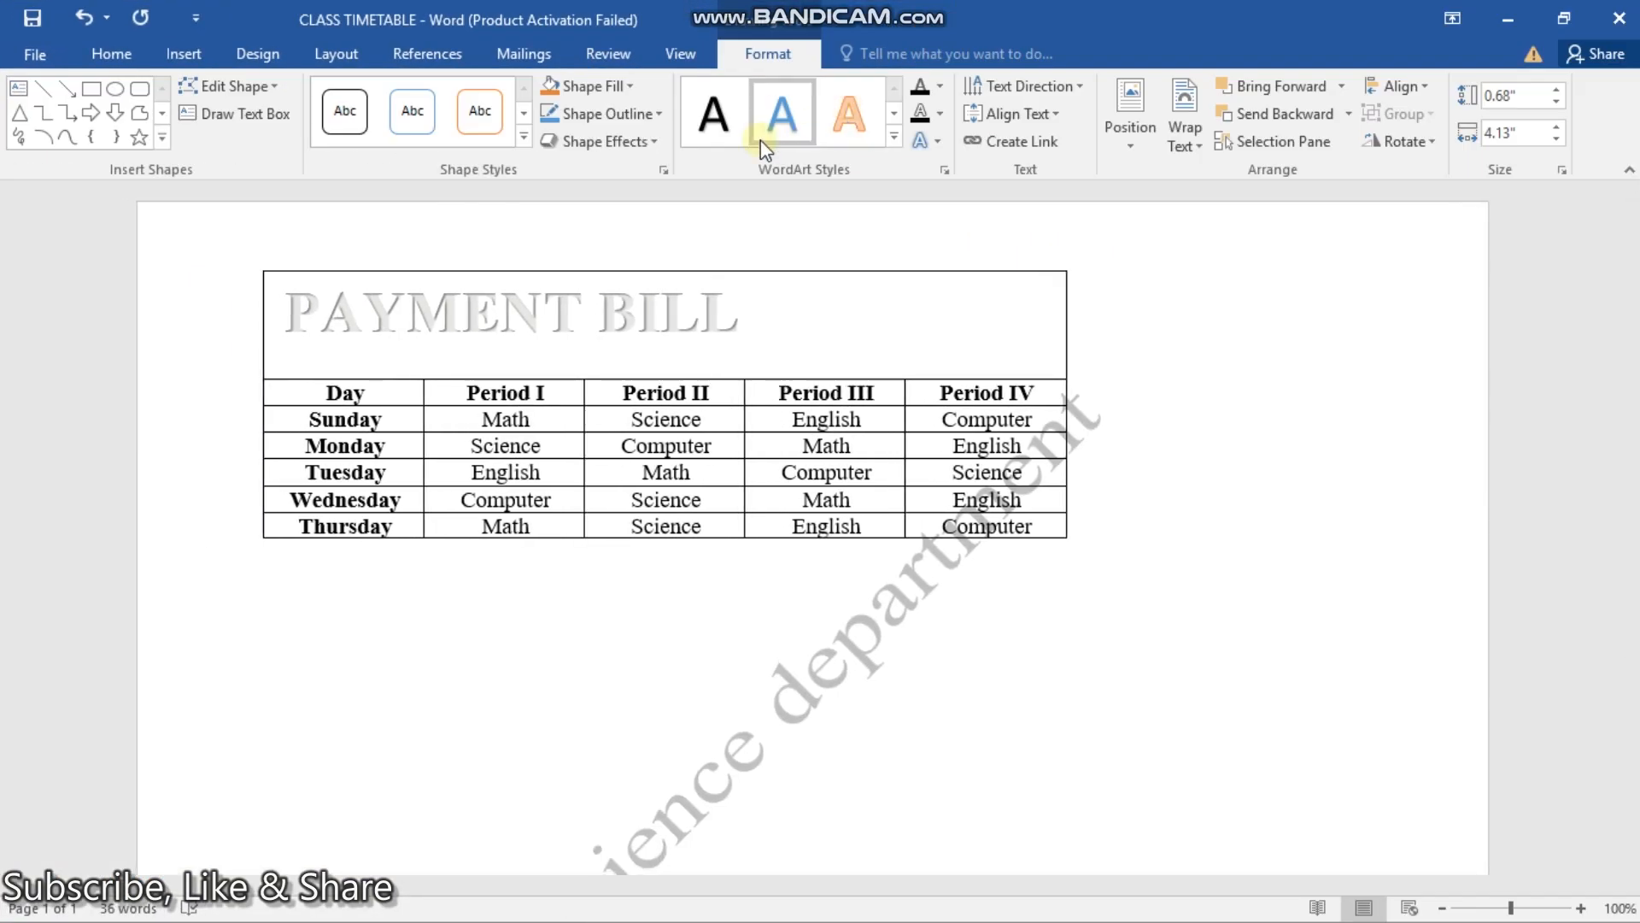
Step: Try to apply an outer shadow text effect to the PAYMENT BILL WordArt
{"action": "left_click", "coordinate": [941, 142]}
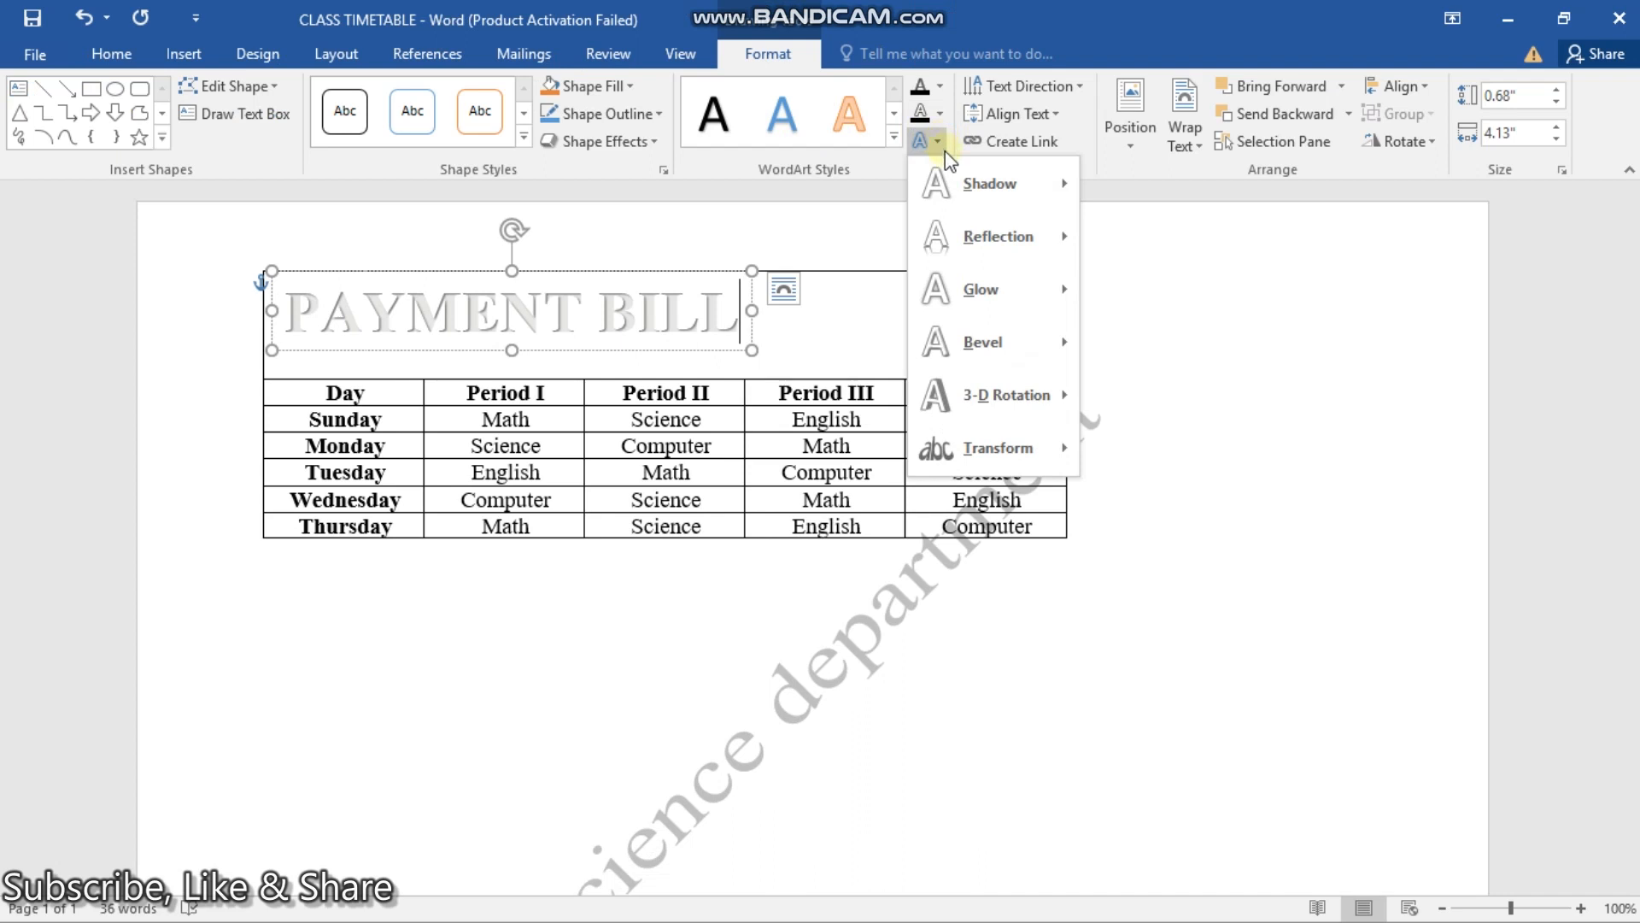
{"action": "mouse_move", "coordinate": [985, 185]}
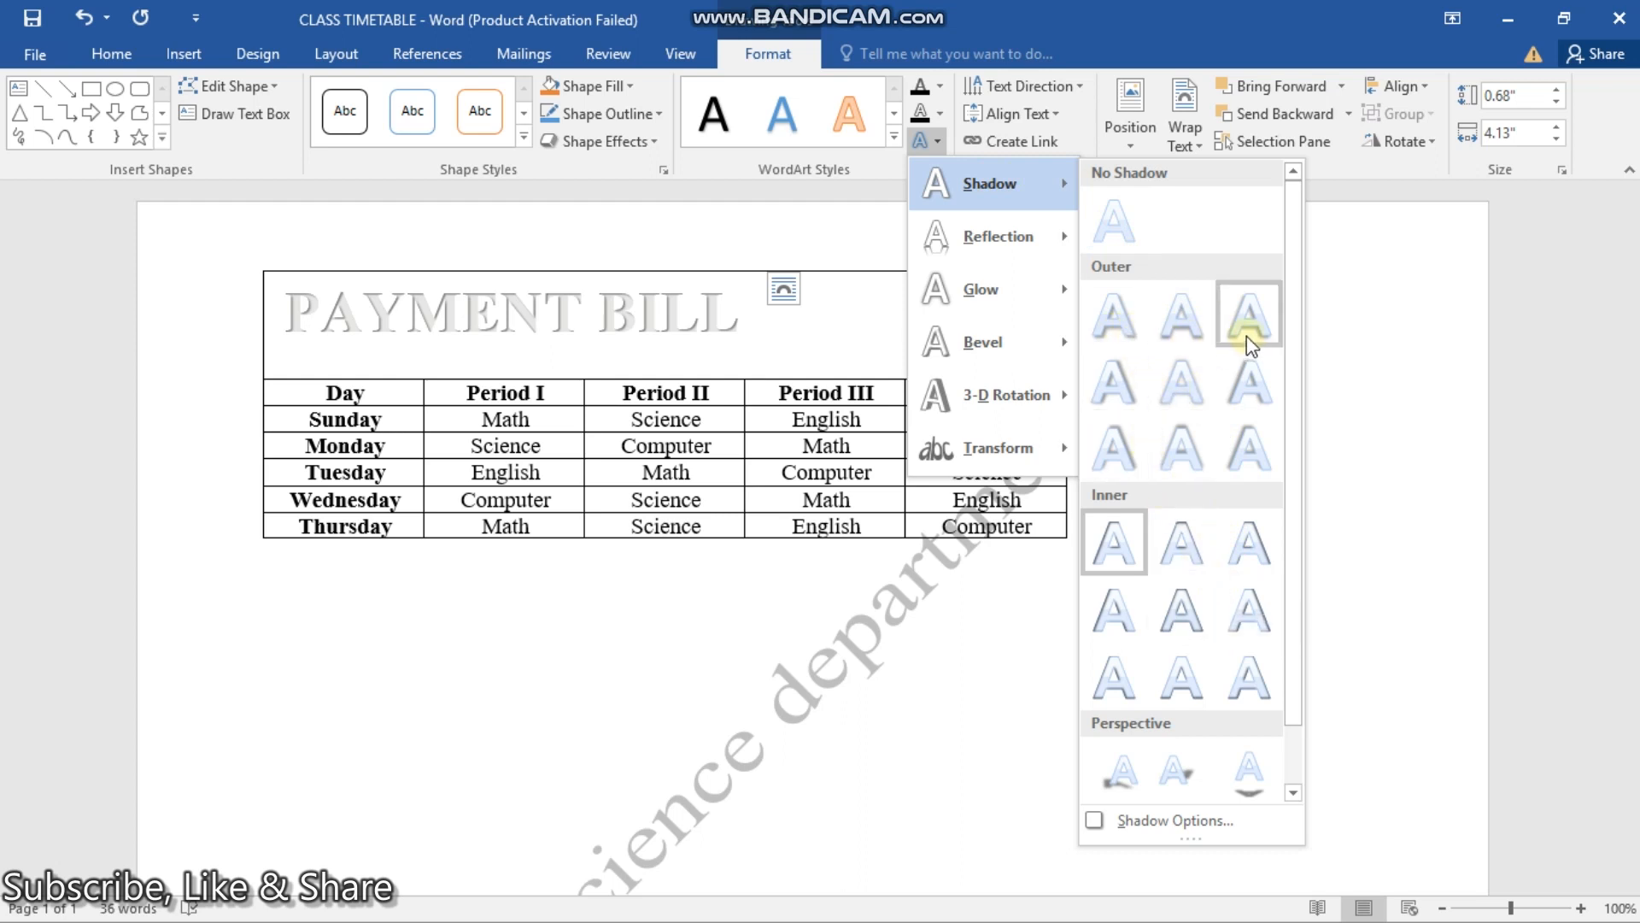
{"action": "left_click", "coordinate": [1141, 345]}
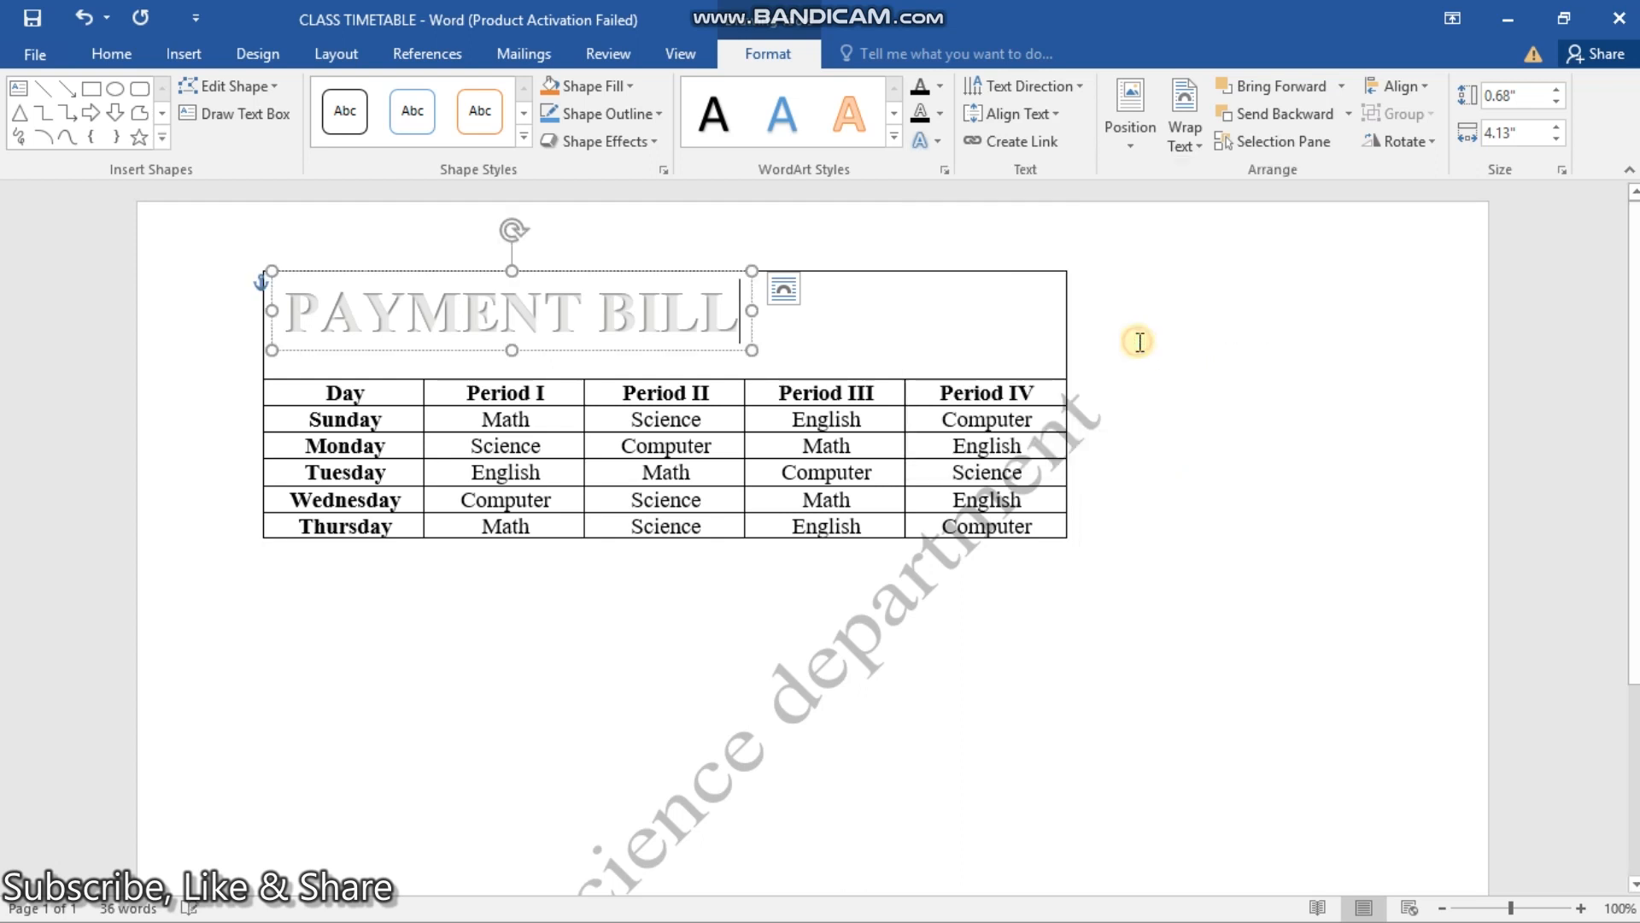
Step: Try to apply an inner shadow shape effect to the PAYMENT BILL WordArt box
{"action": "left_click", "coordinate": [653, 141]}
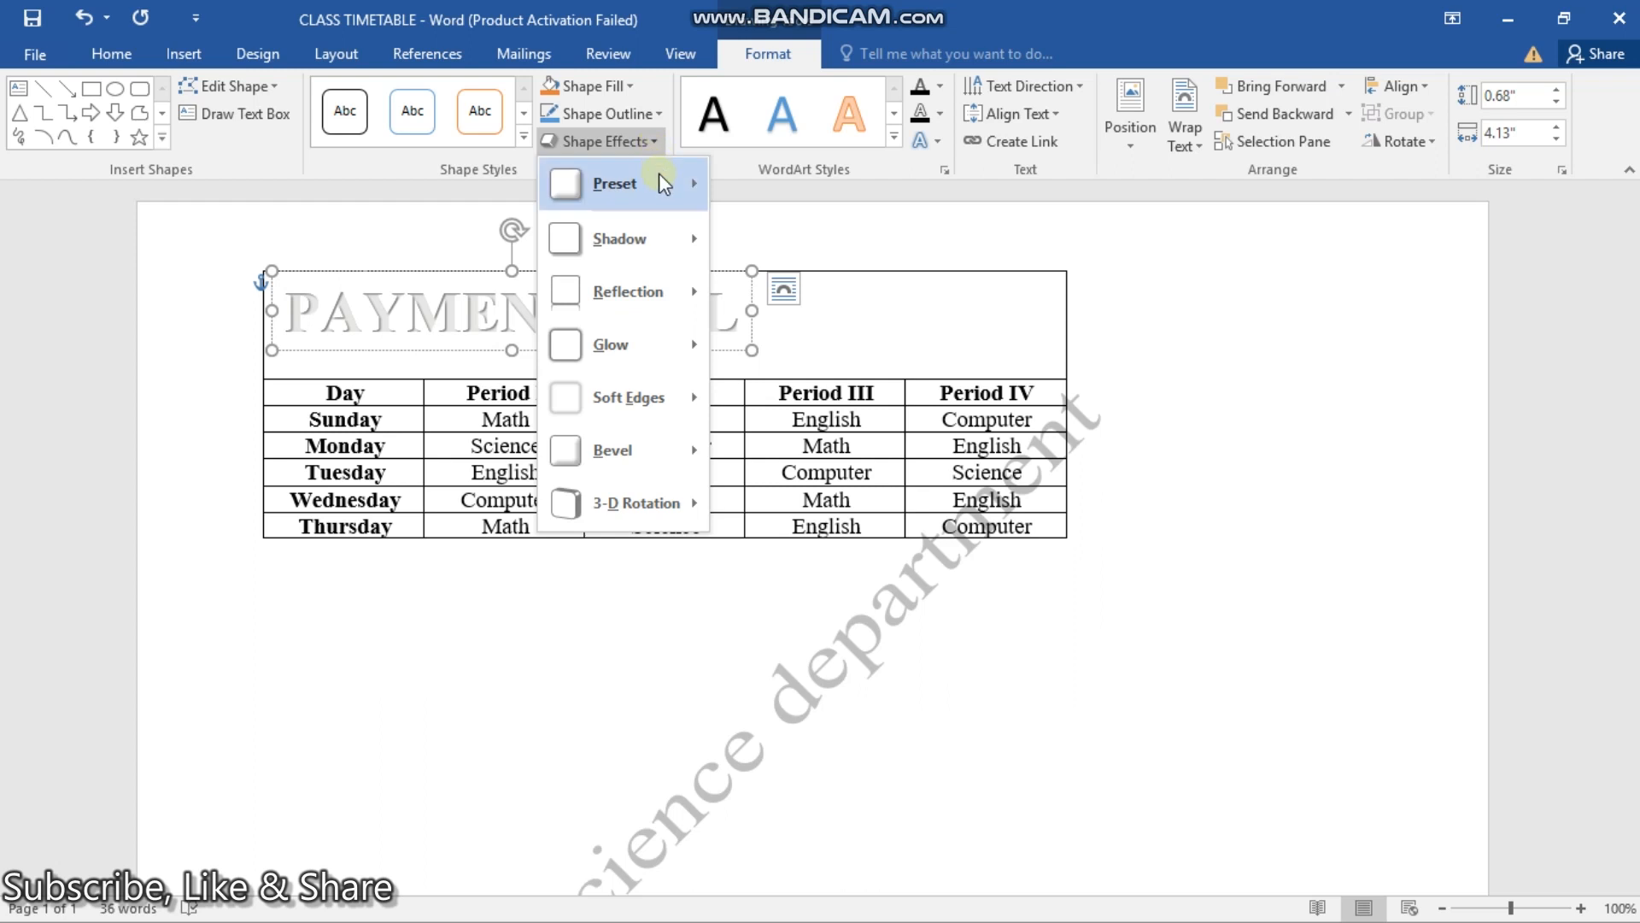
{"action": "mouse_move", "coordinate": [658, 174]}
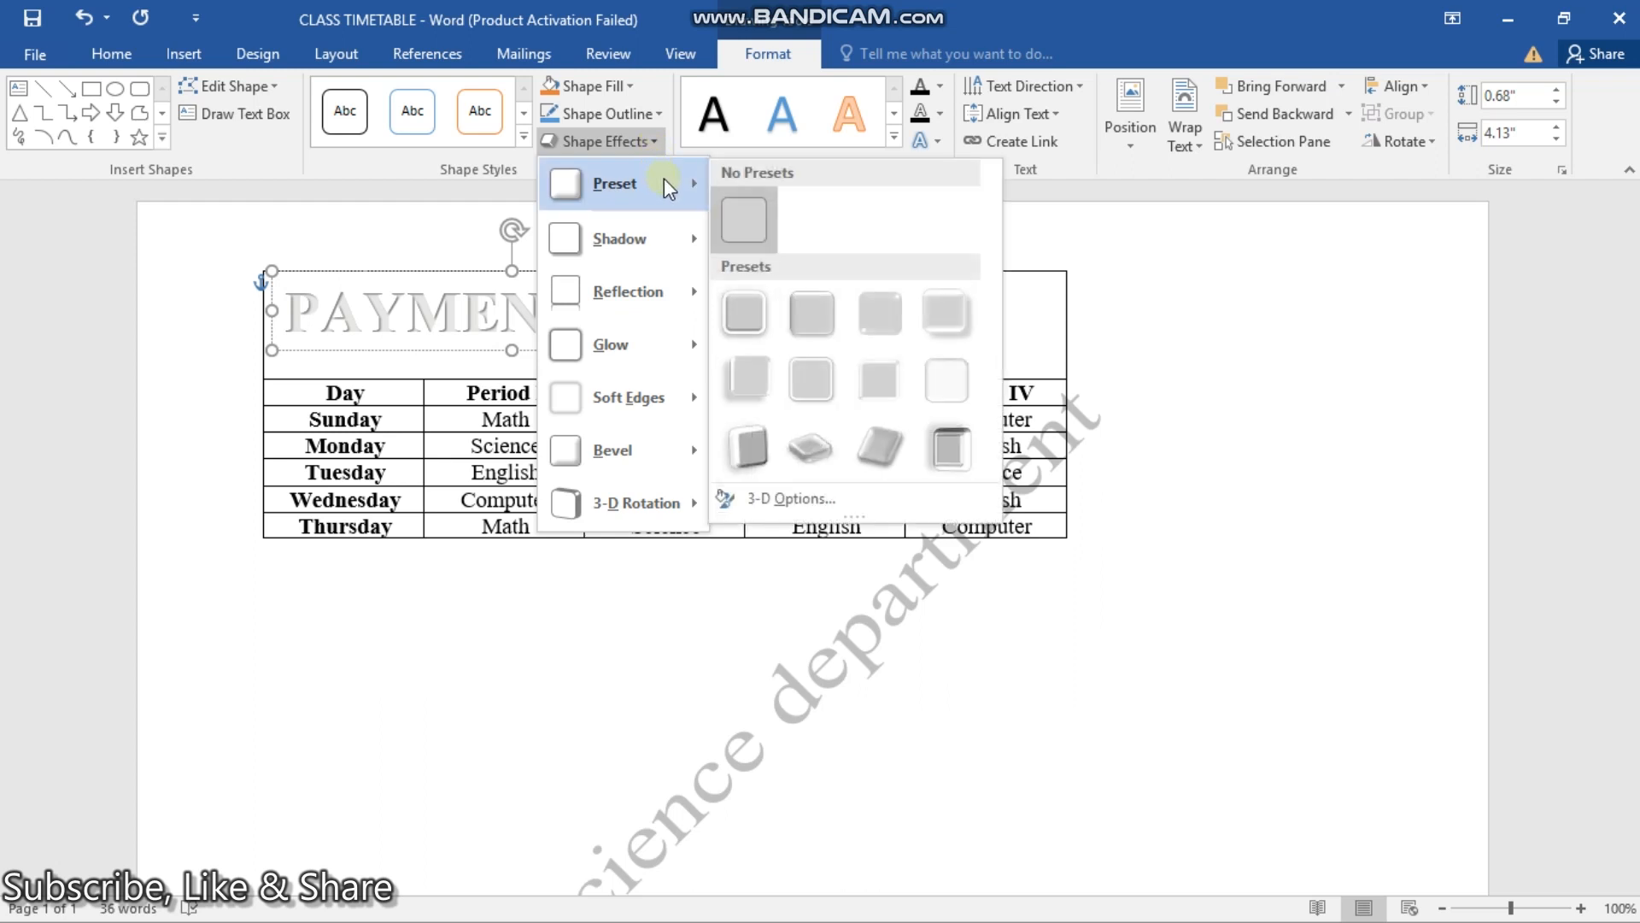
{"action": "mouse_move", "coordinate": [663, 233]}
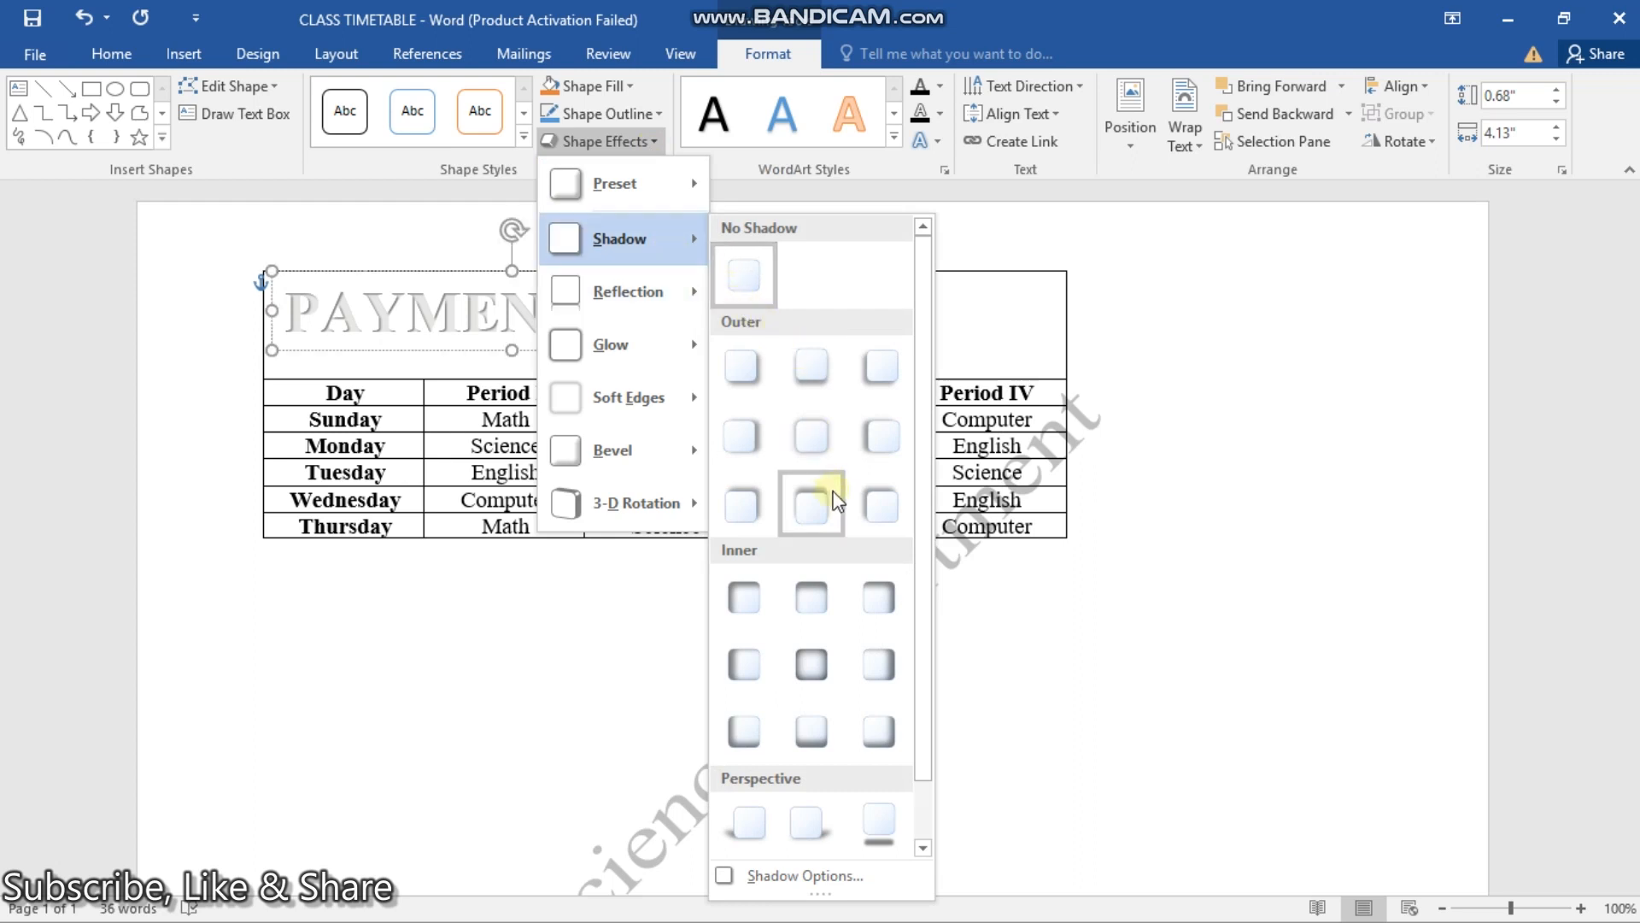
{"action": "left_click", "coordinate": [833, 727]}
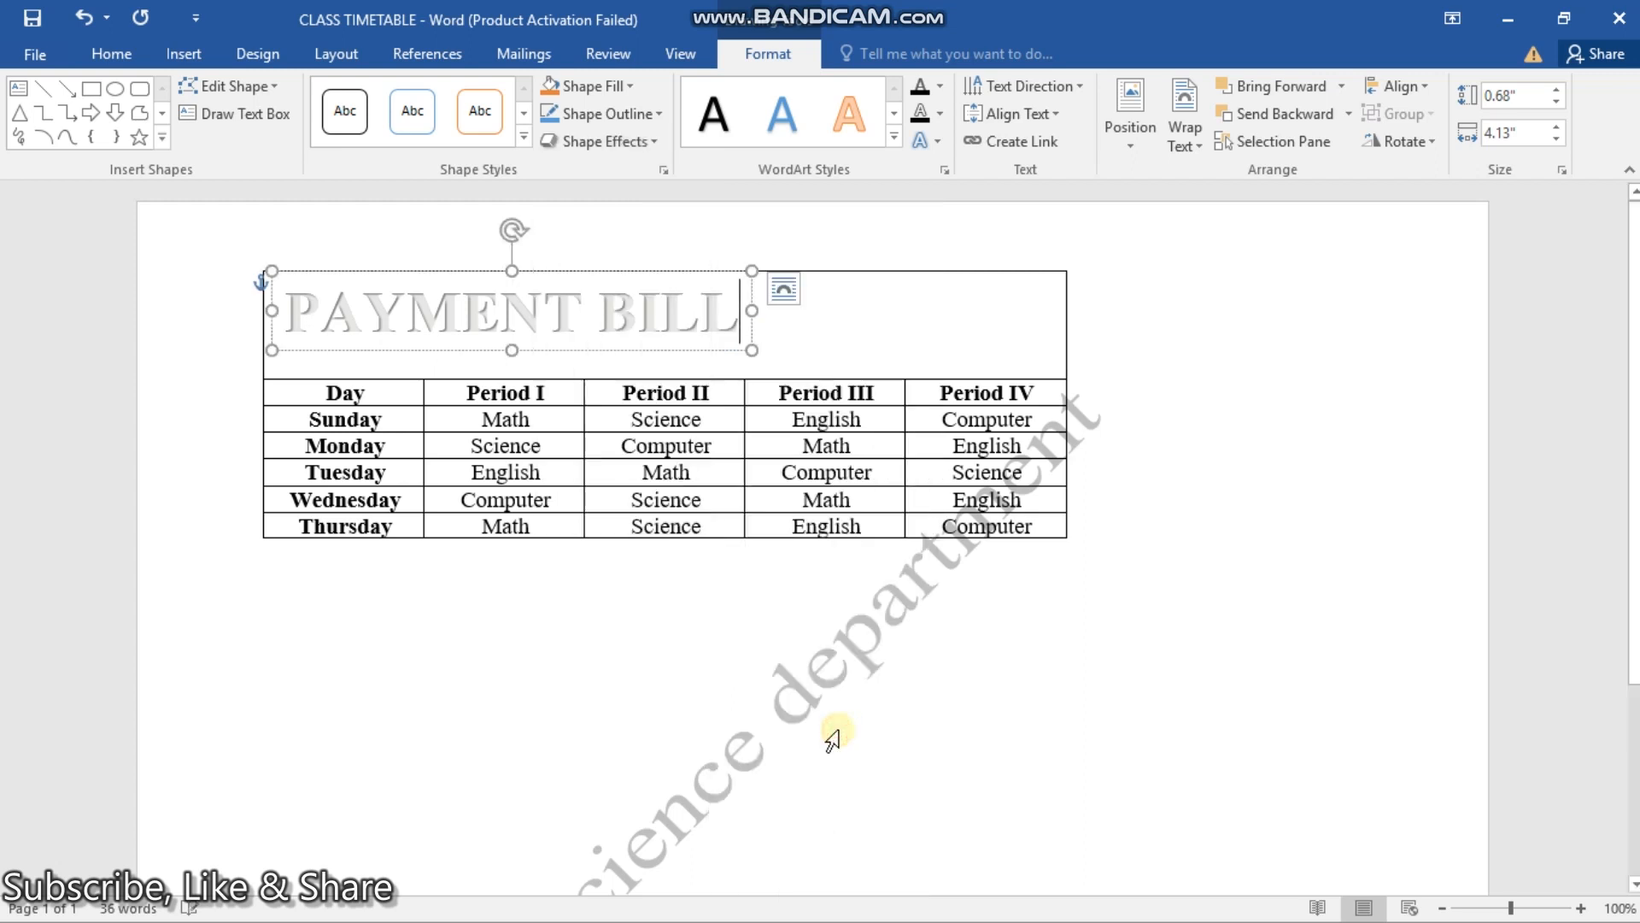
Step: Try to apply a 3-D preset shape effect to the PAYMENT BILL WordArt
{"action": "left_click", "coordinate": [653, 137]}
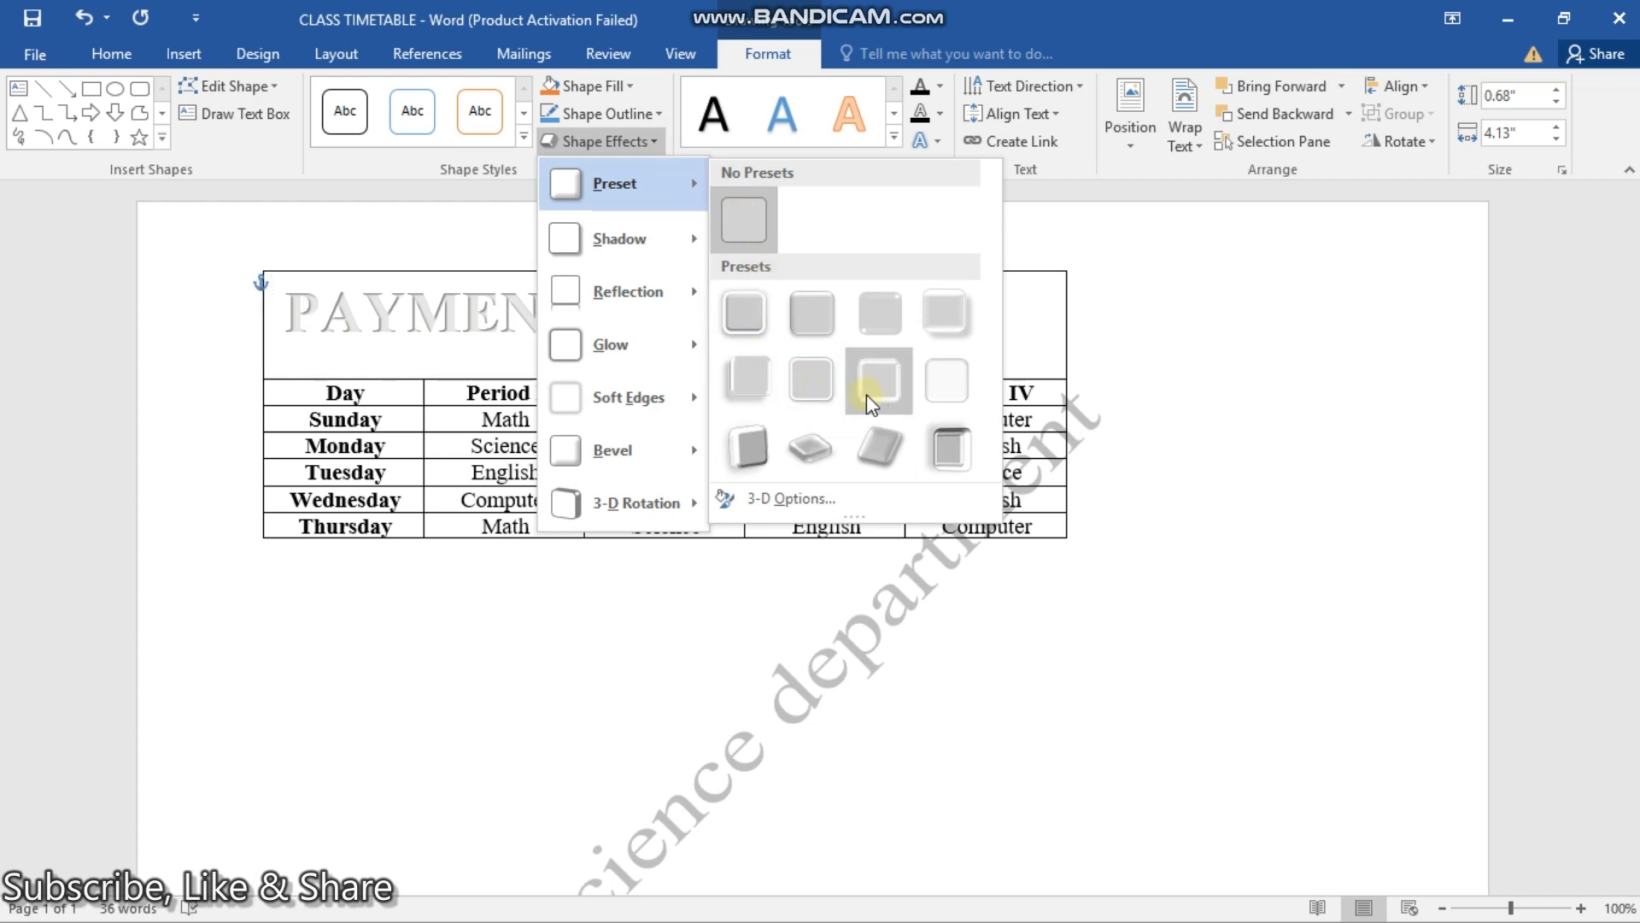
{"action": "left_click", "coordinate": [755, 386]}
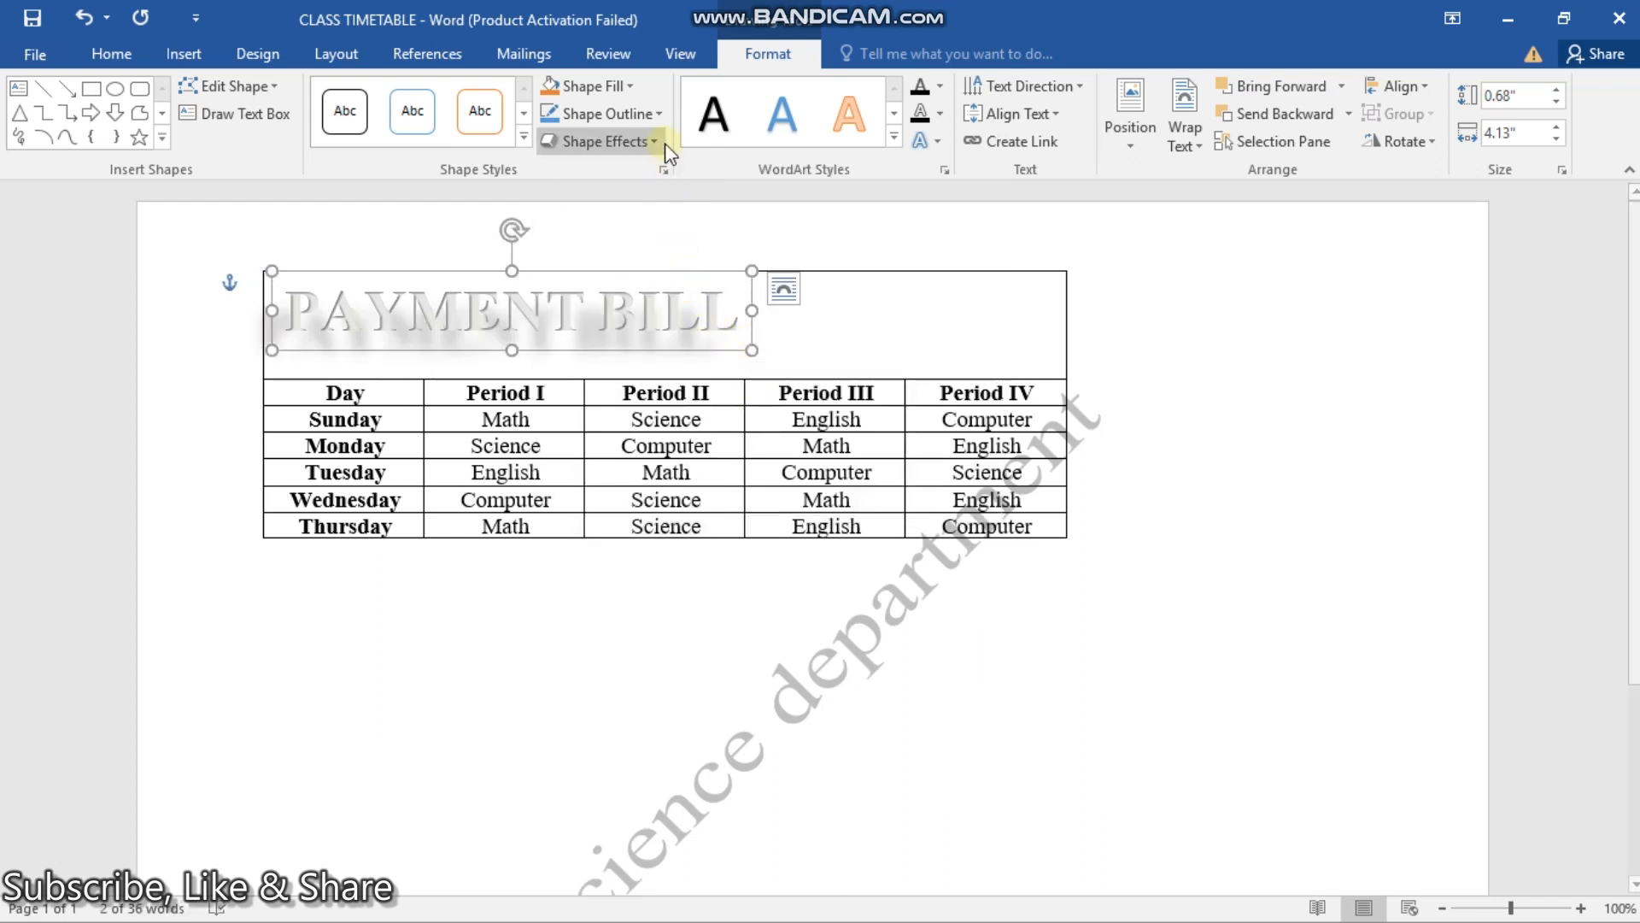
{"action": "key", "text": "ctrl+z"}
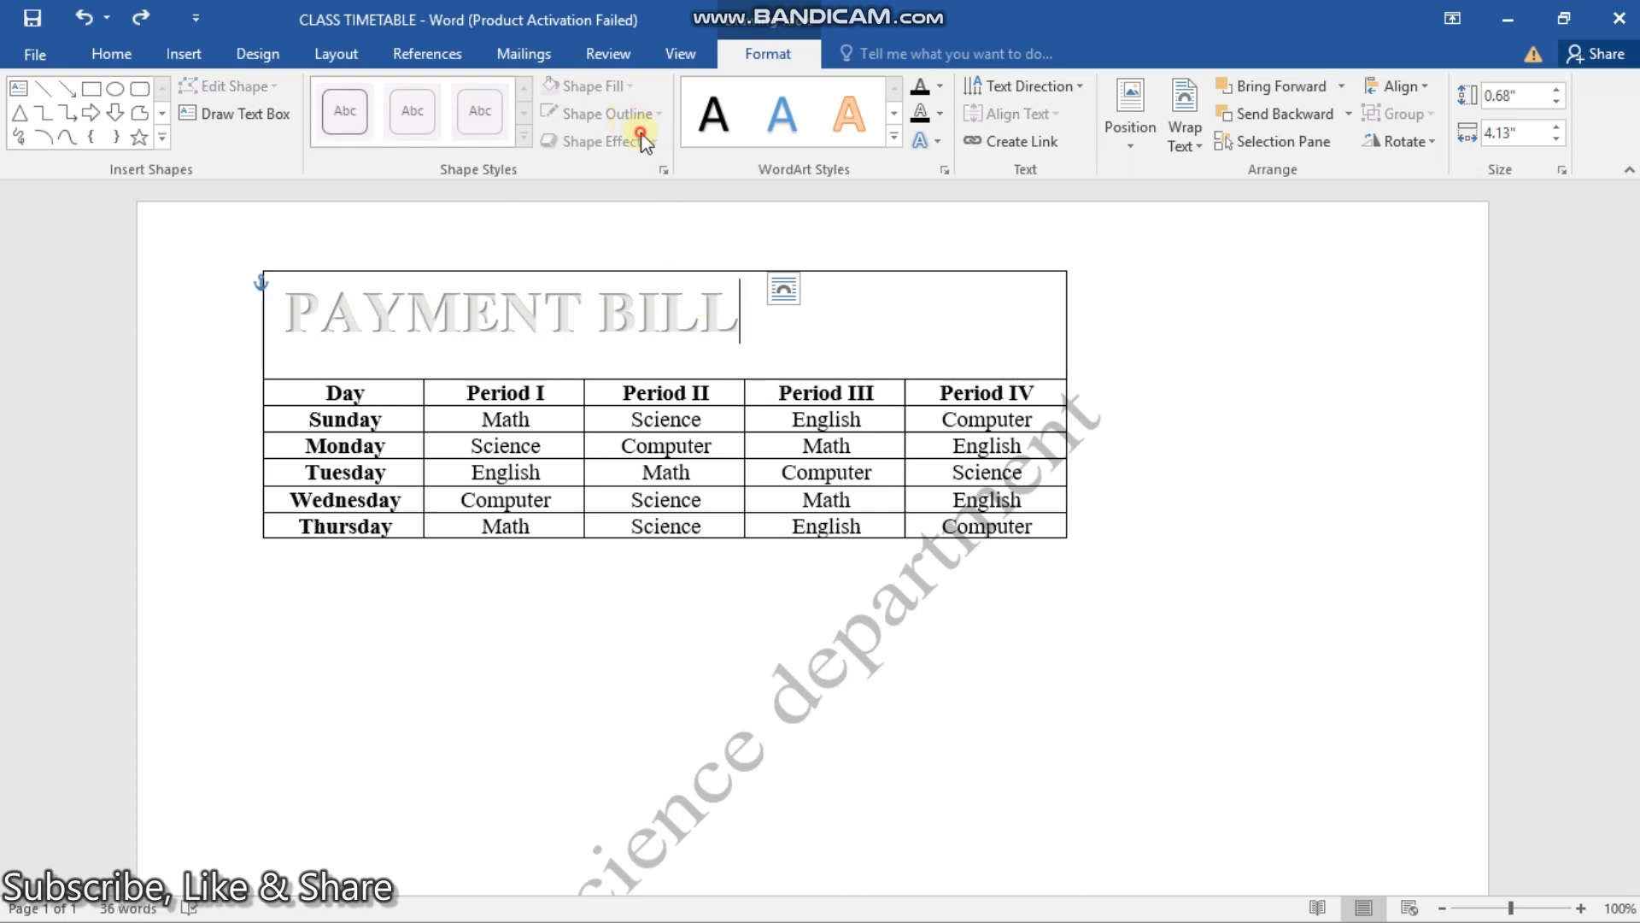
Step: Apply the first Oblique 3-D rotation shape effect to the PAYMENT BILL WordArt box
{"action": "left_click", "coordinate": [757, 321]}
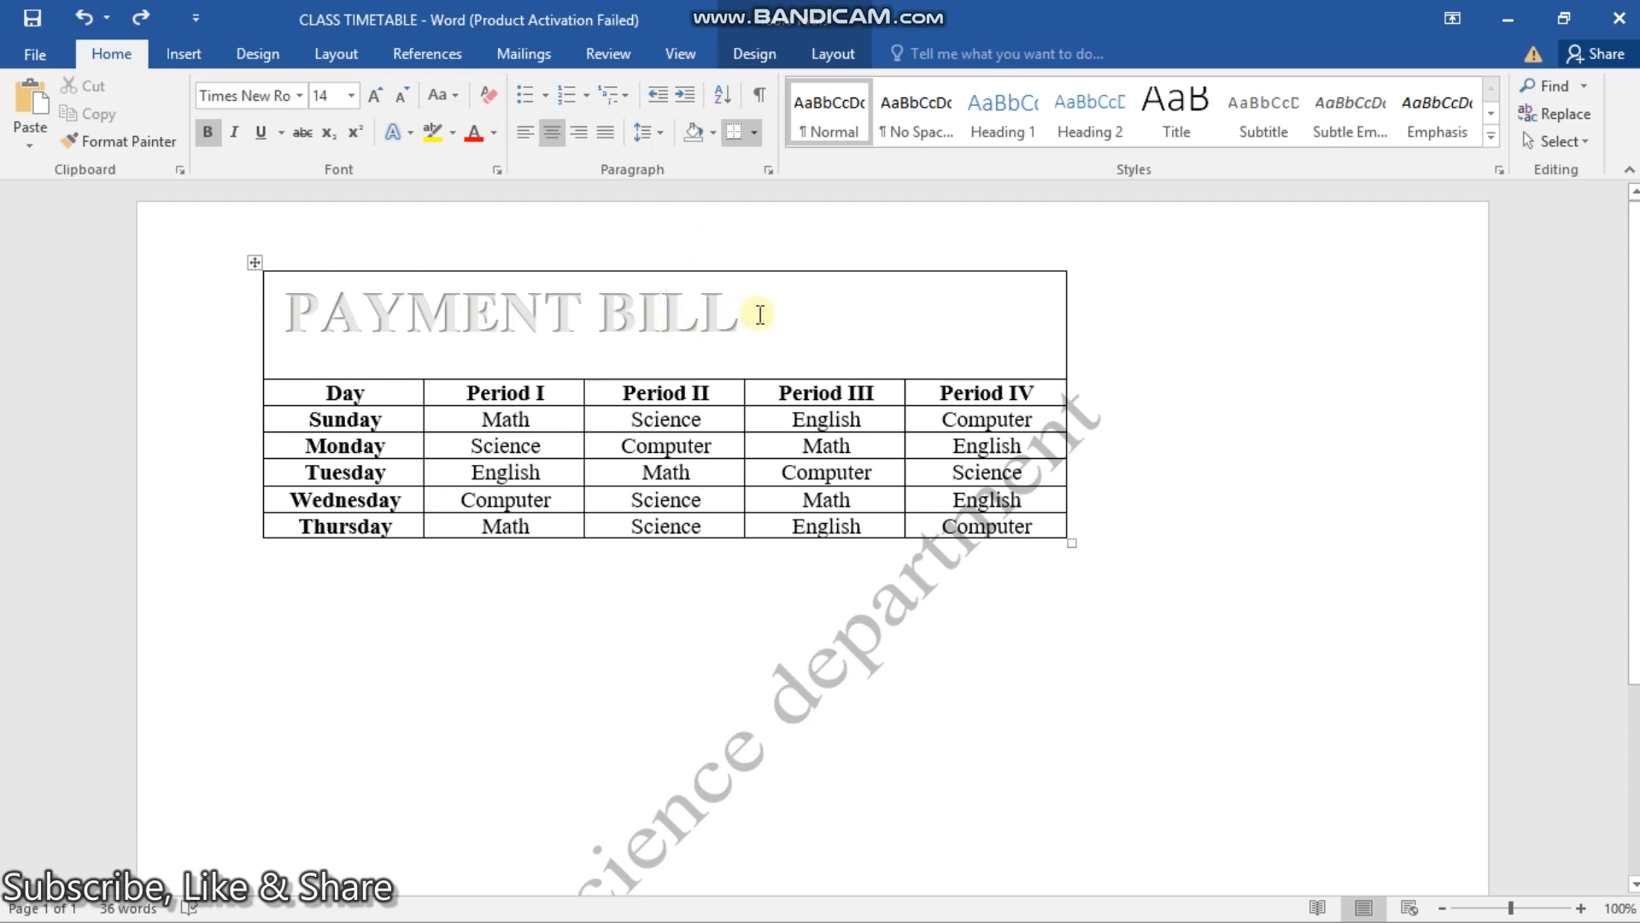
{"action": "left_click", "coordinate": [747, 318]}
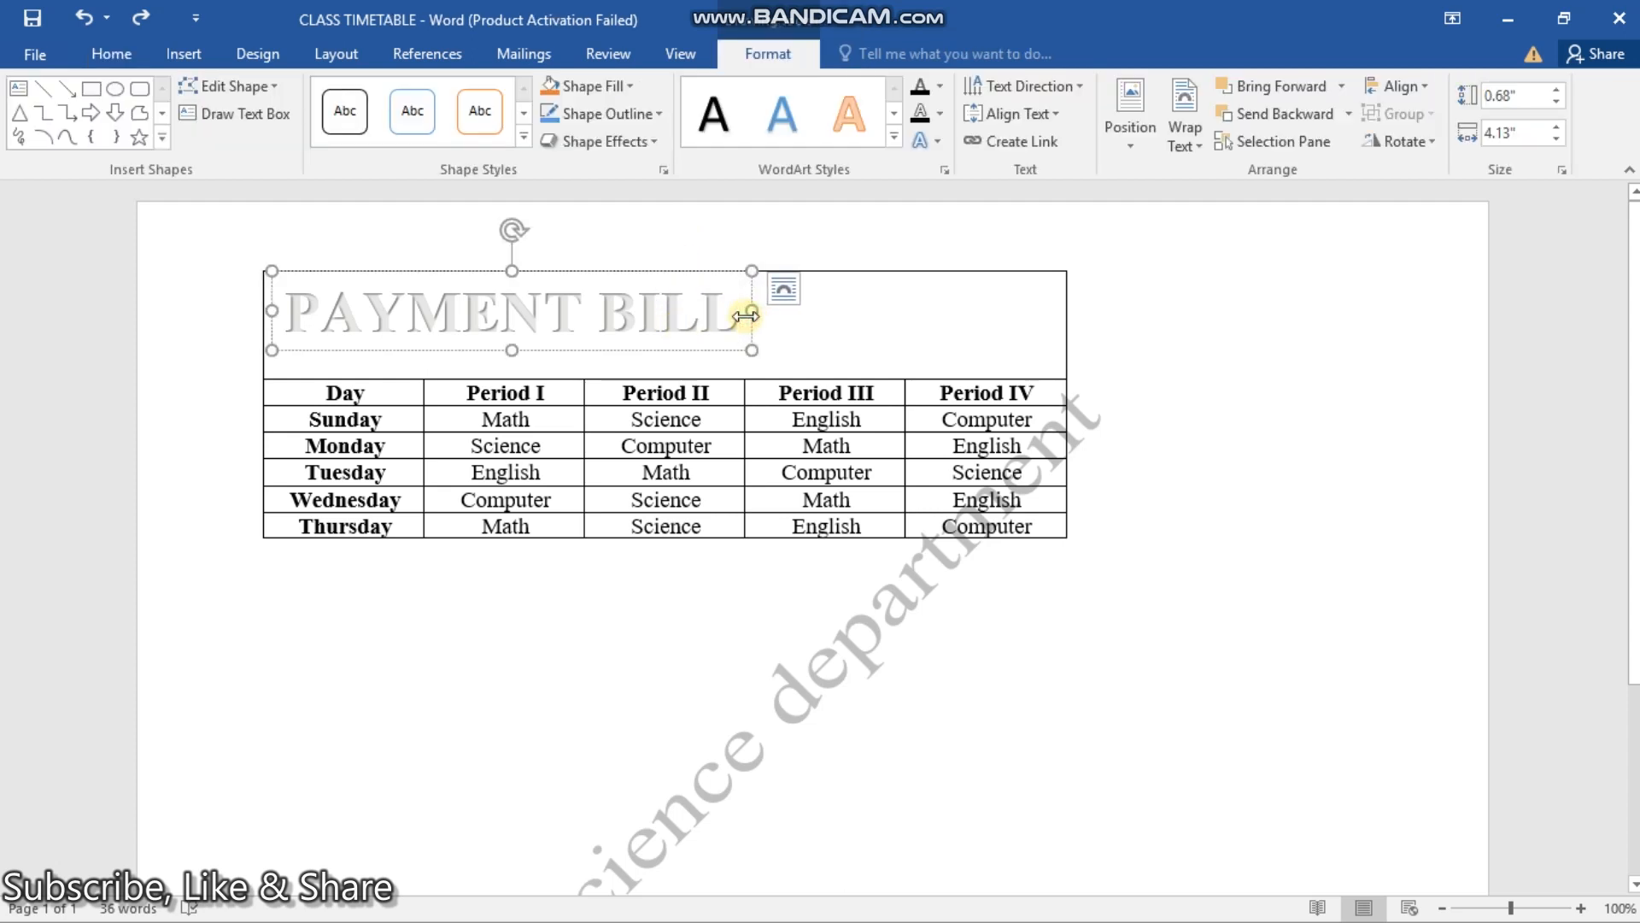
{"action": "left_click", "coordinate": [653, 142]}
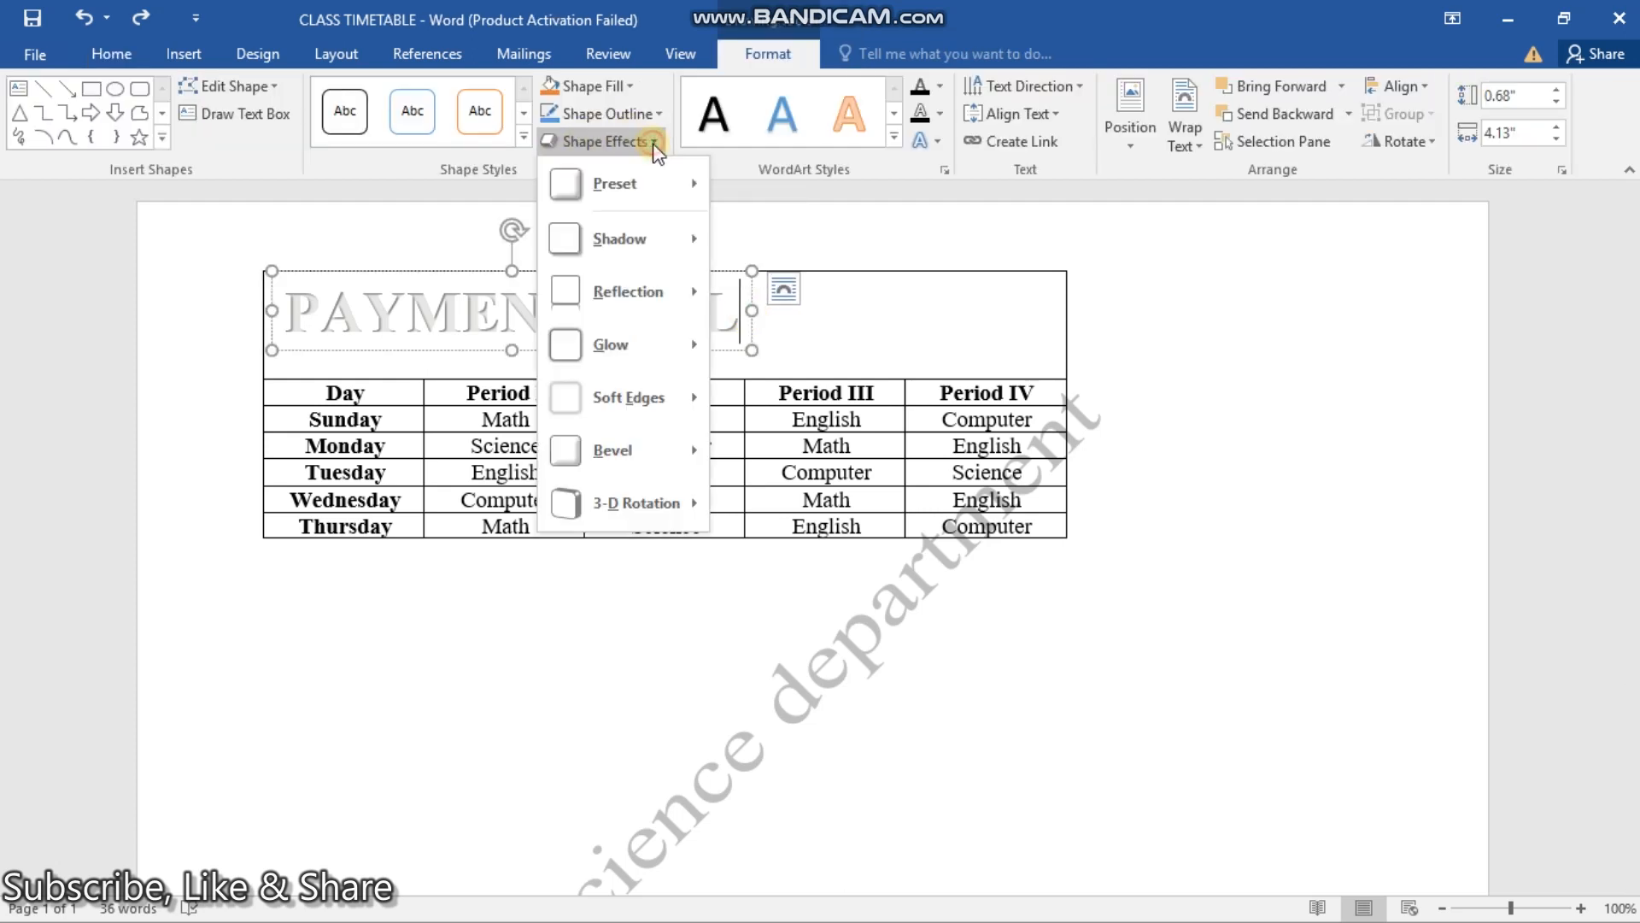
{"action": "mouse_move", "coordinate": [674, 294]}
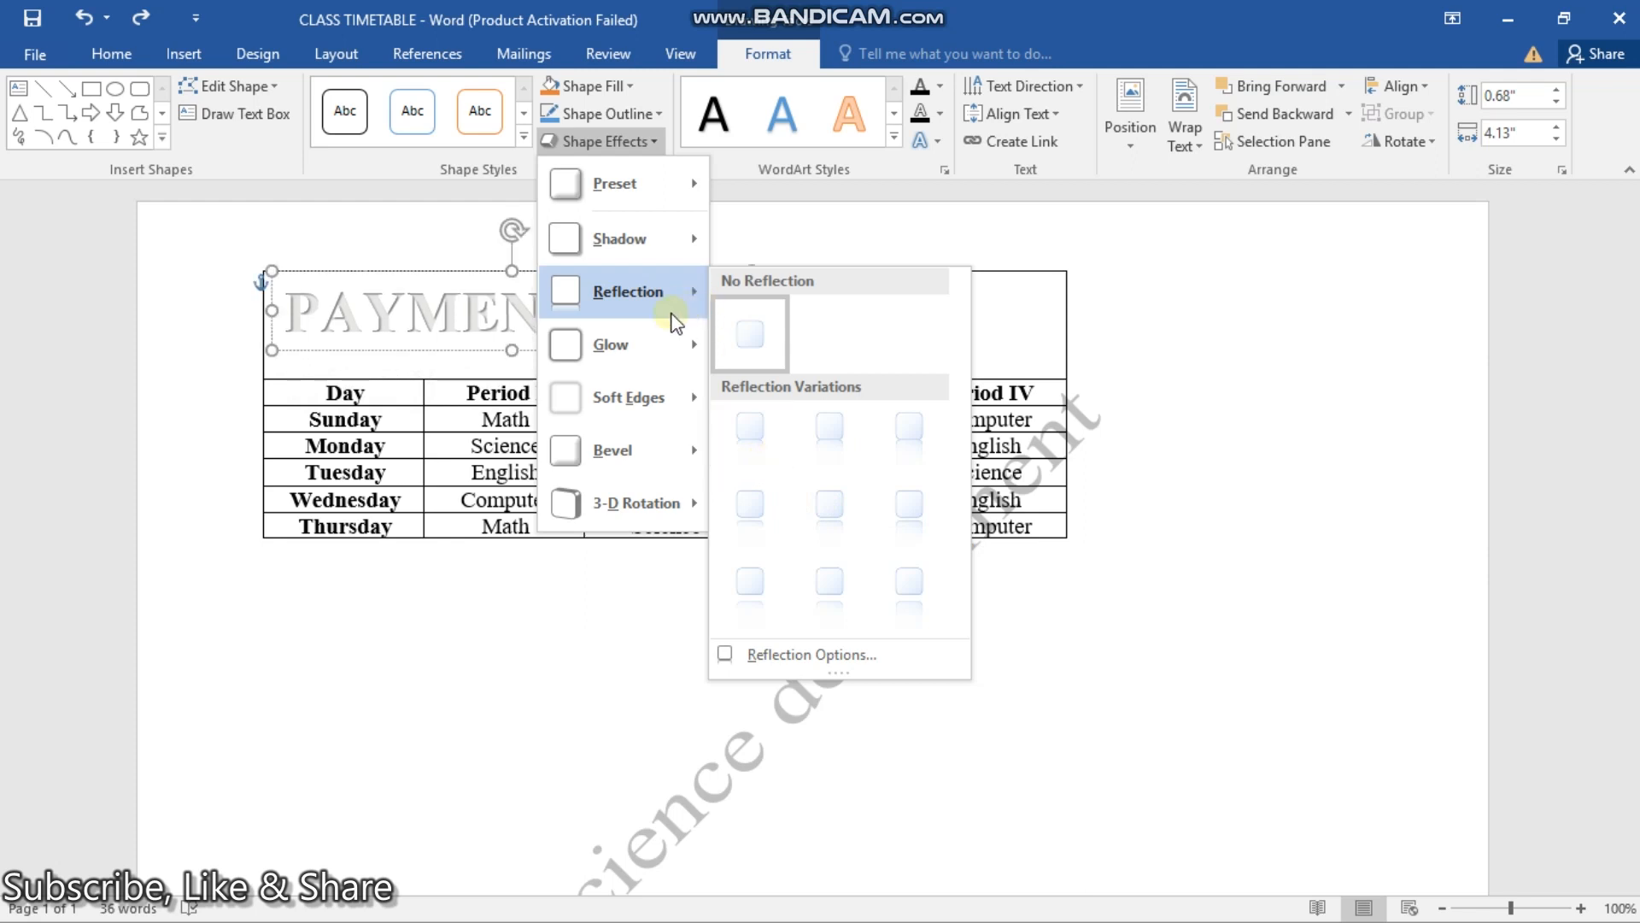
{"action": "mouse_move", "coordinate": [665, 334]}
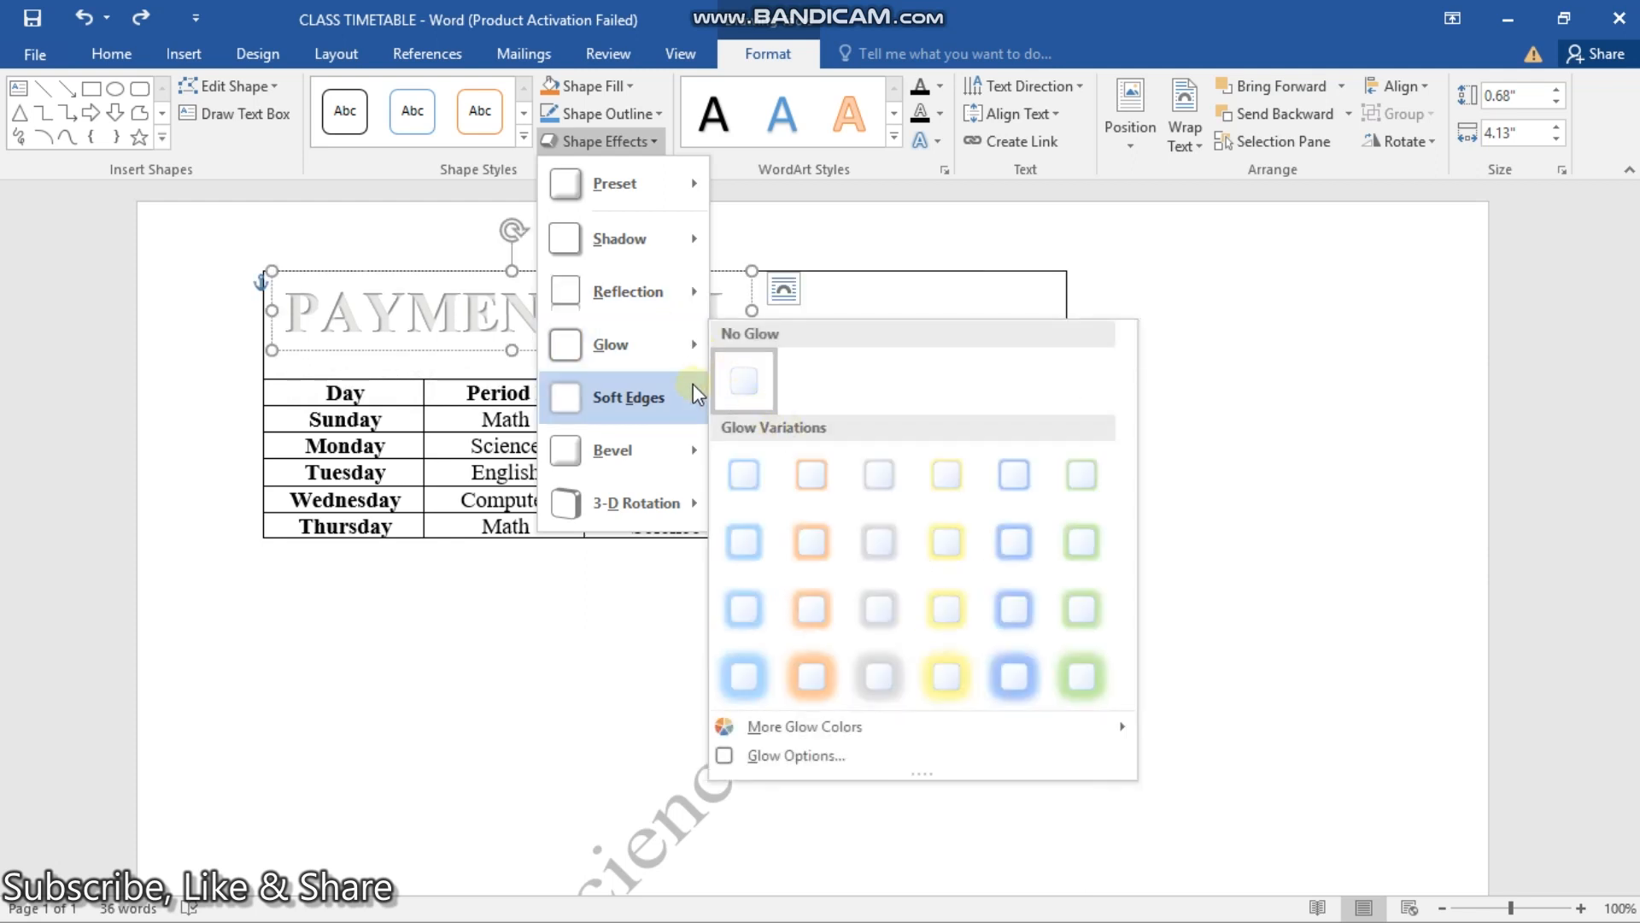
{"action": "mouse_move", "coordinate": [692, 398]}
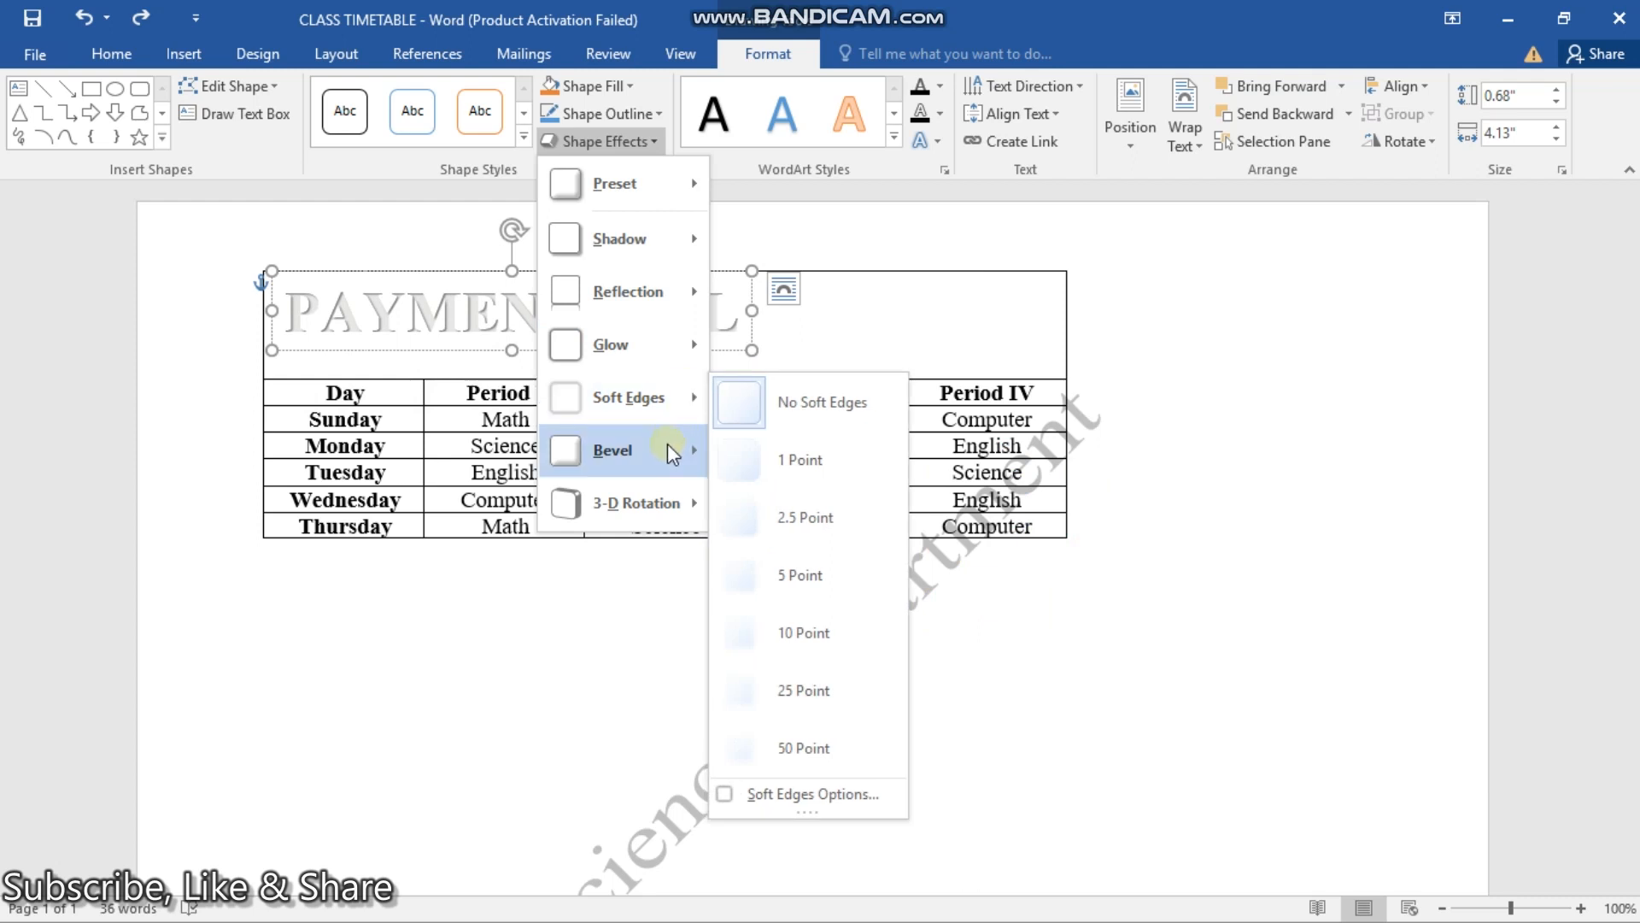
{"action": "mouse_move", "coordinate": [668, 443]}
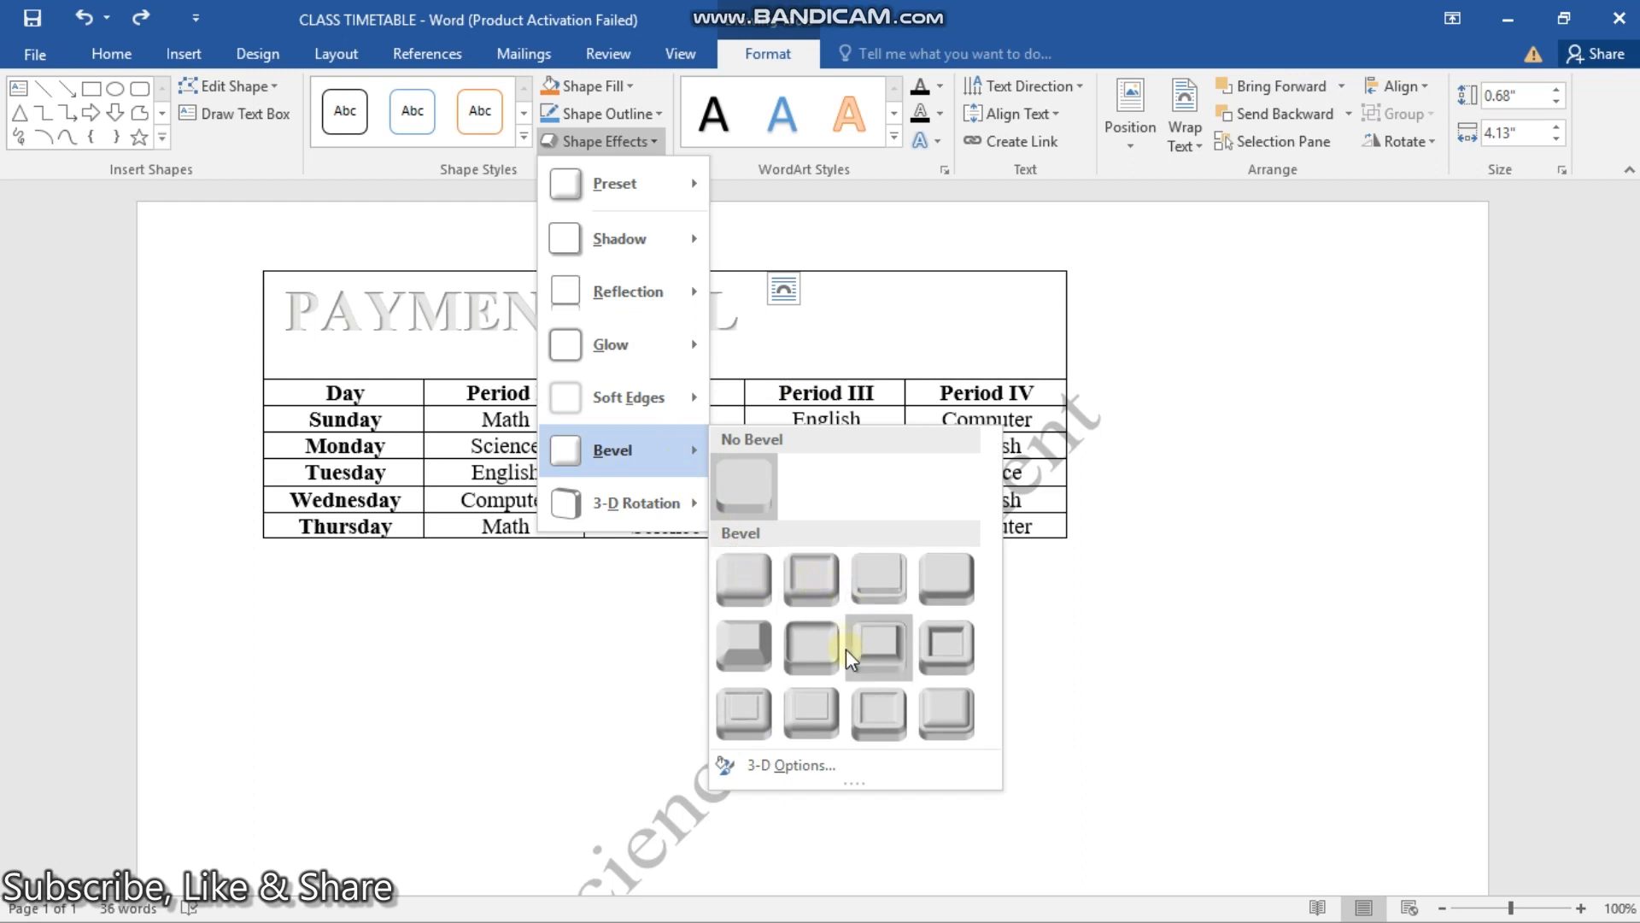
{"action": "mouse_move", "coordinate": [679, 506]}
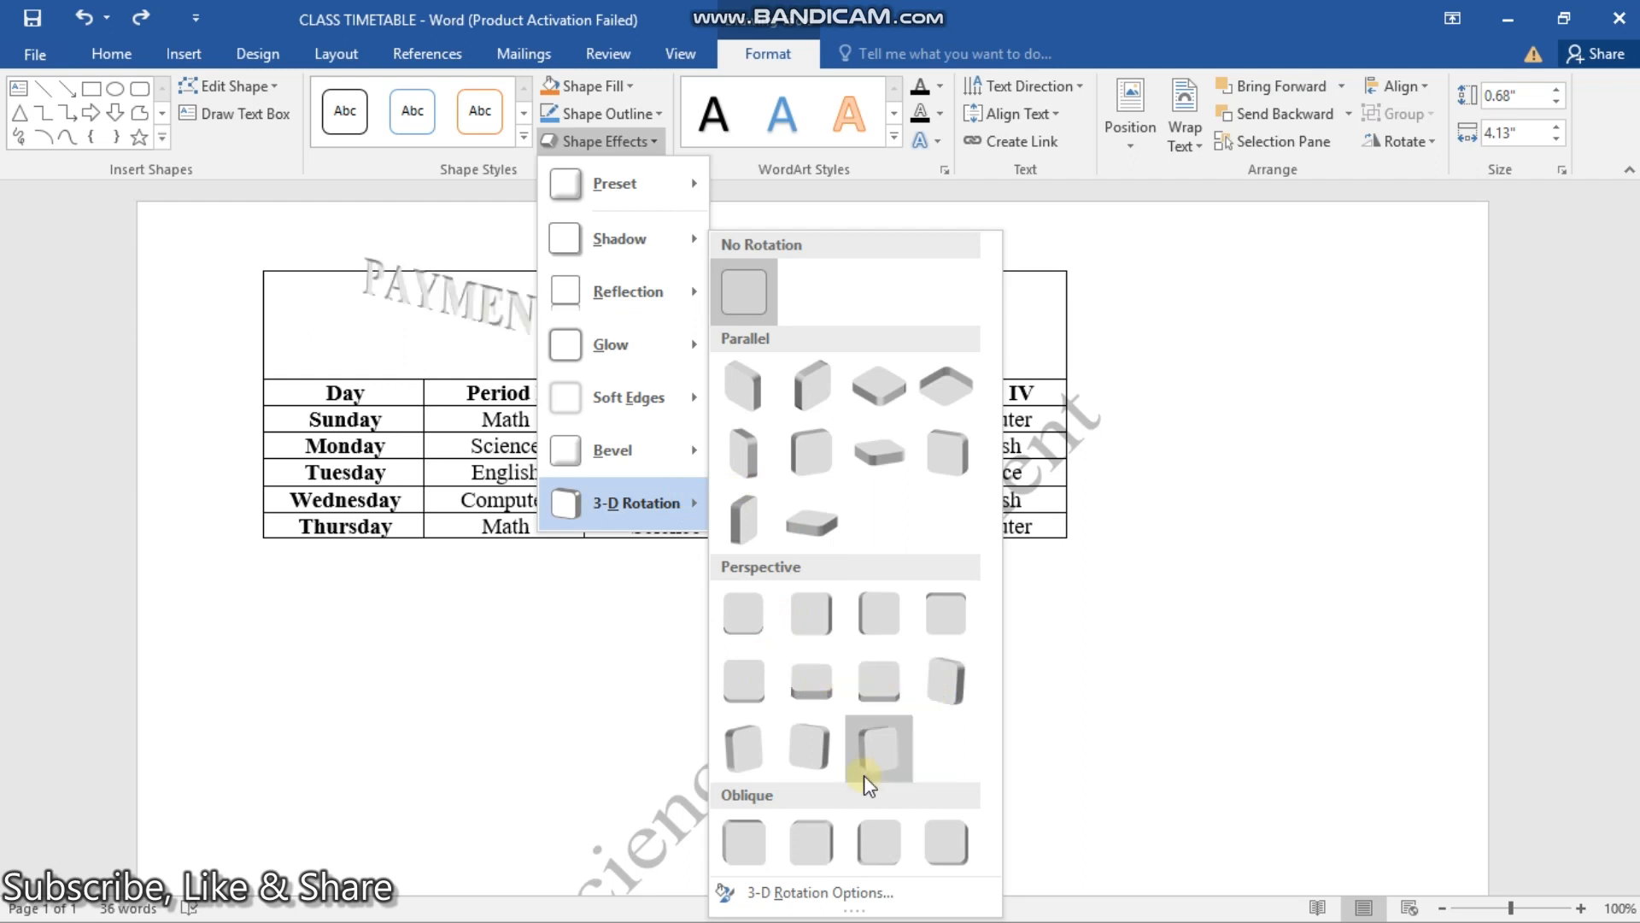
{"action": "left_click", "coordinate": [743, 859]}
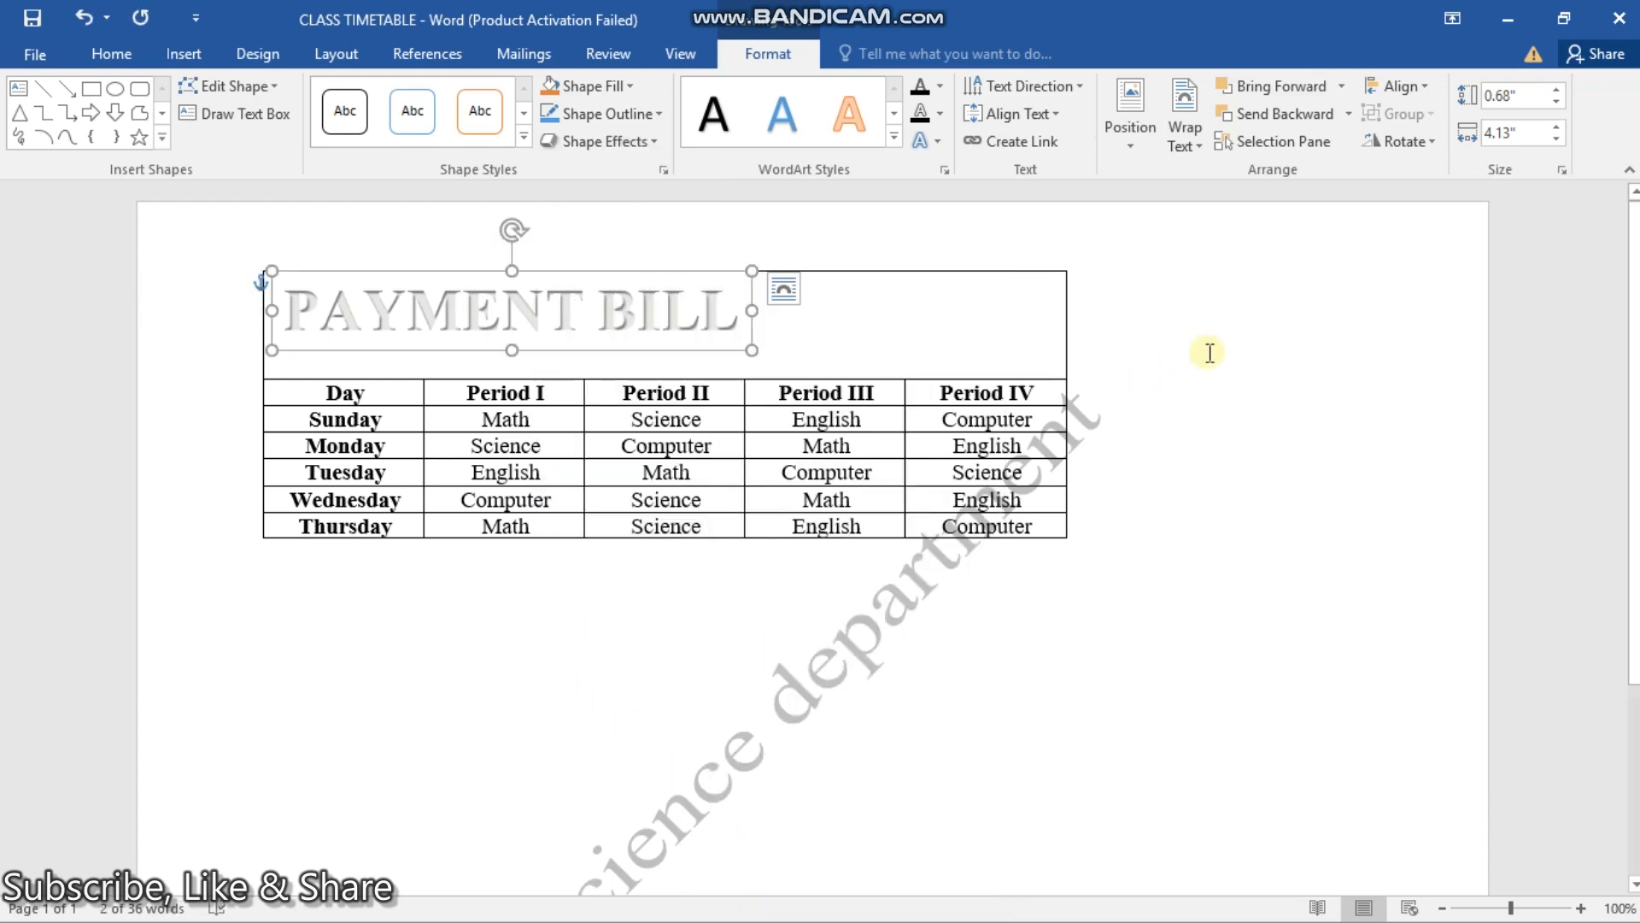
Step: Compare the WordArt title's look with the PAYMENT BILL title in the exam document and return to the full-size table document
{"action": "left_click", "coordinate": [1563, 20]}
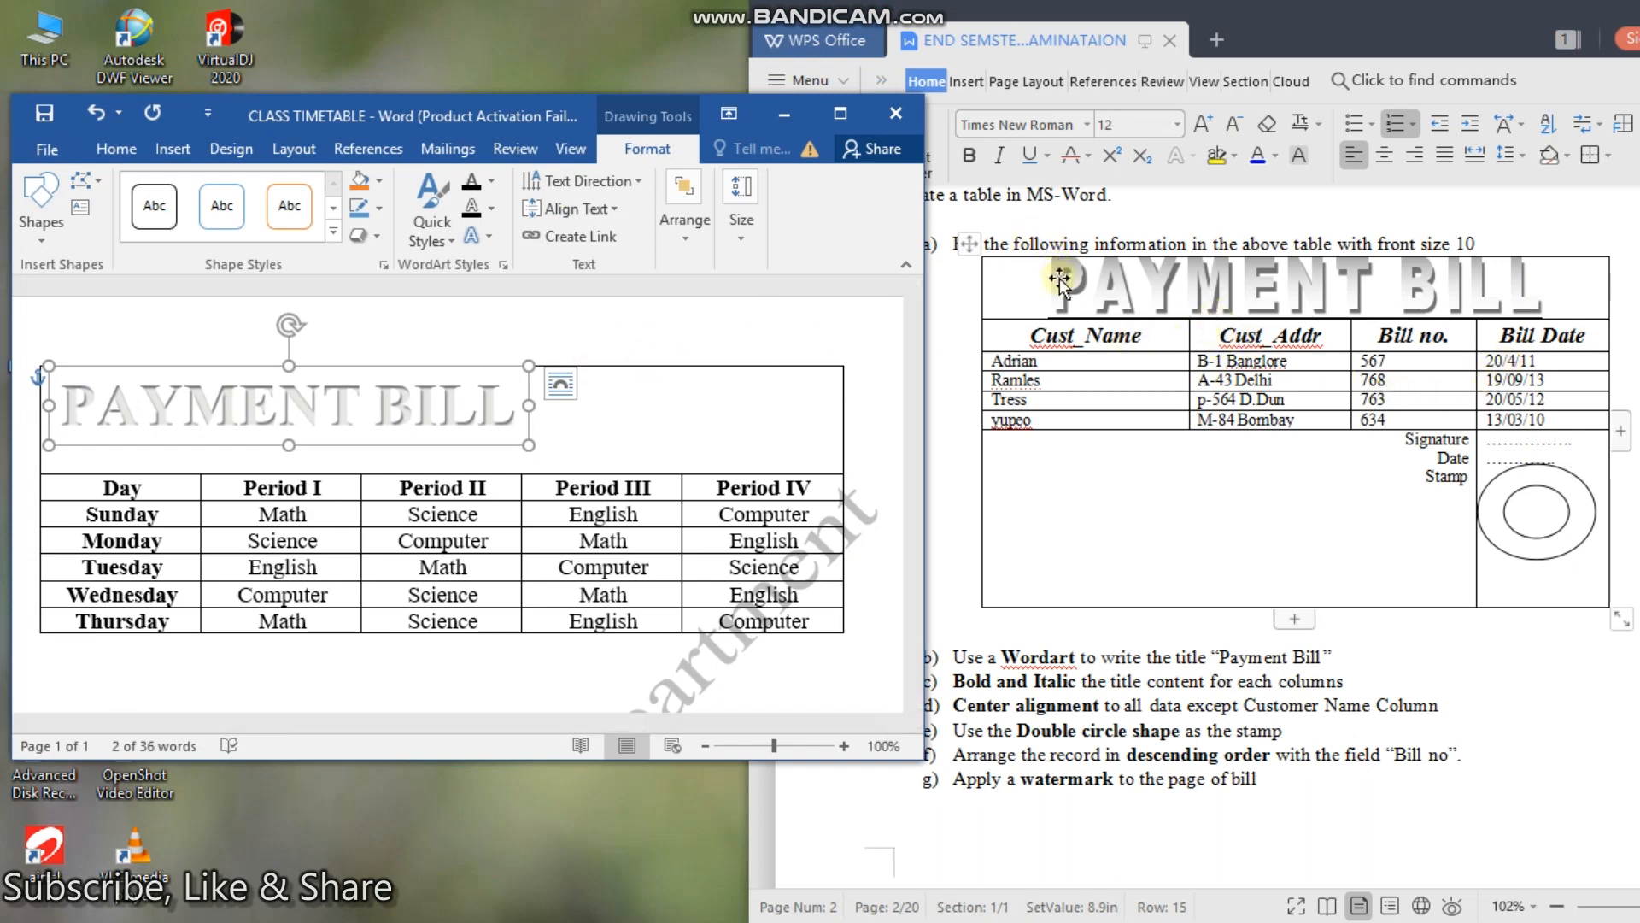
{"action": "left_click", "coordinate": [1104, 289]}
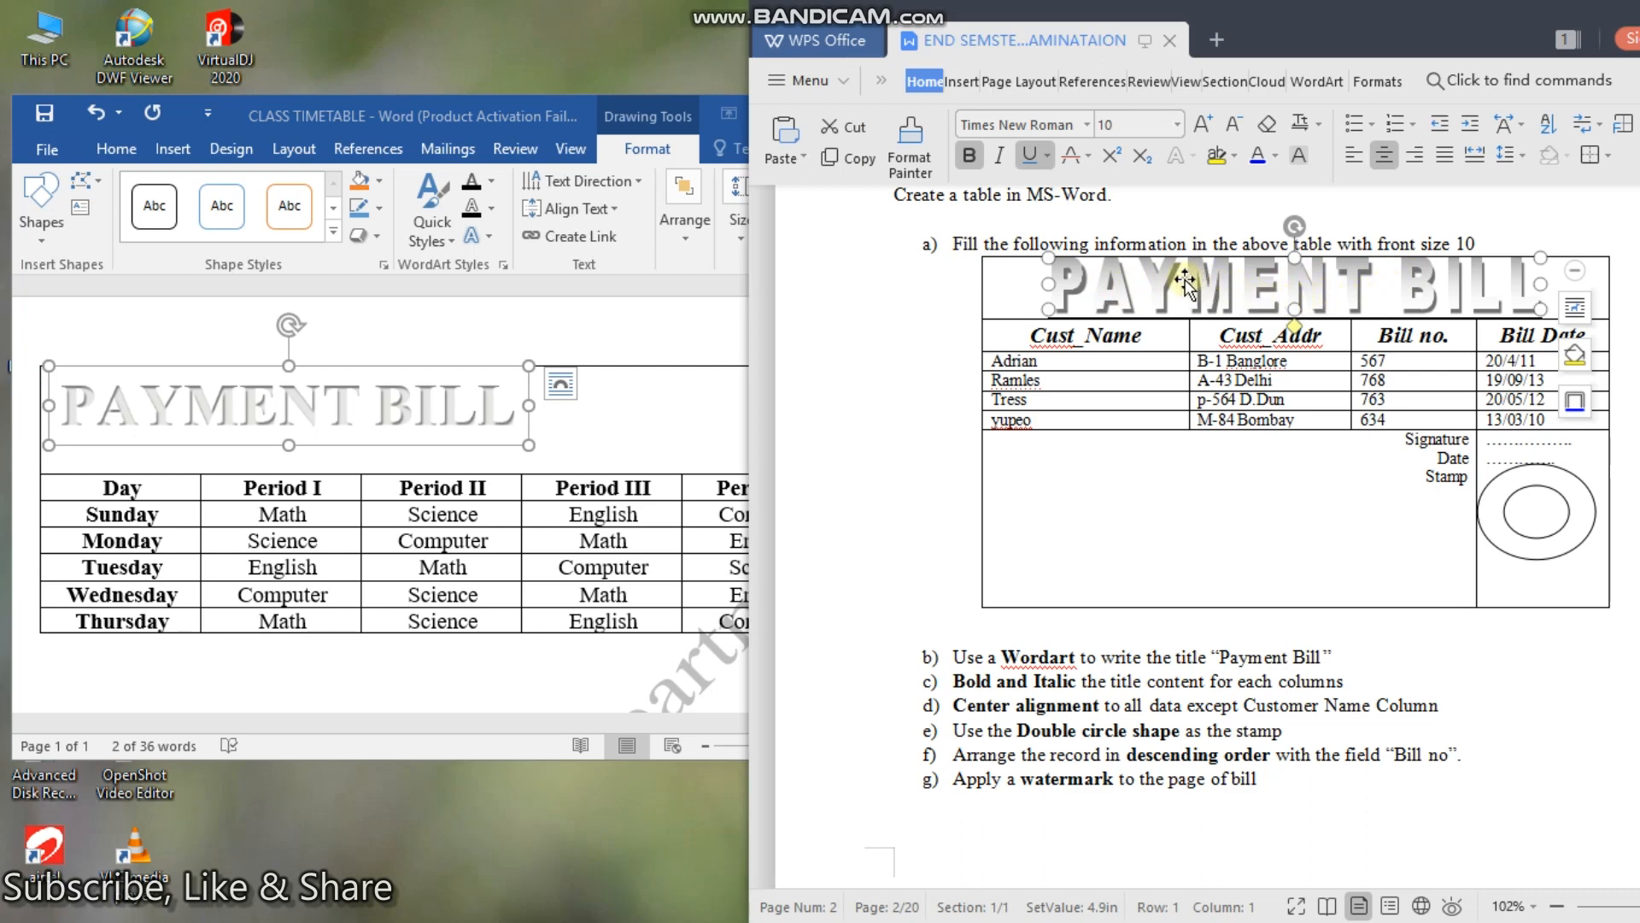
{"action": "left_click", "coordinate": [665, 416]}
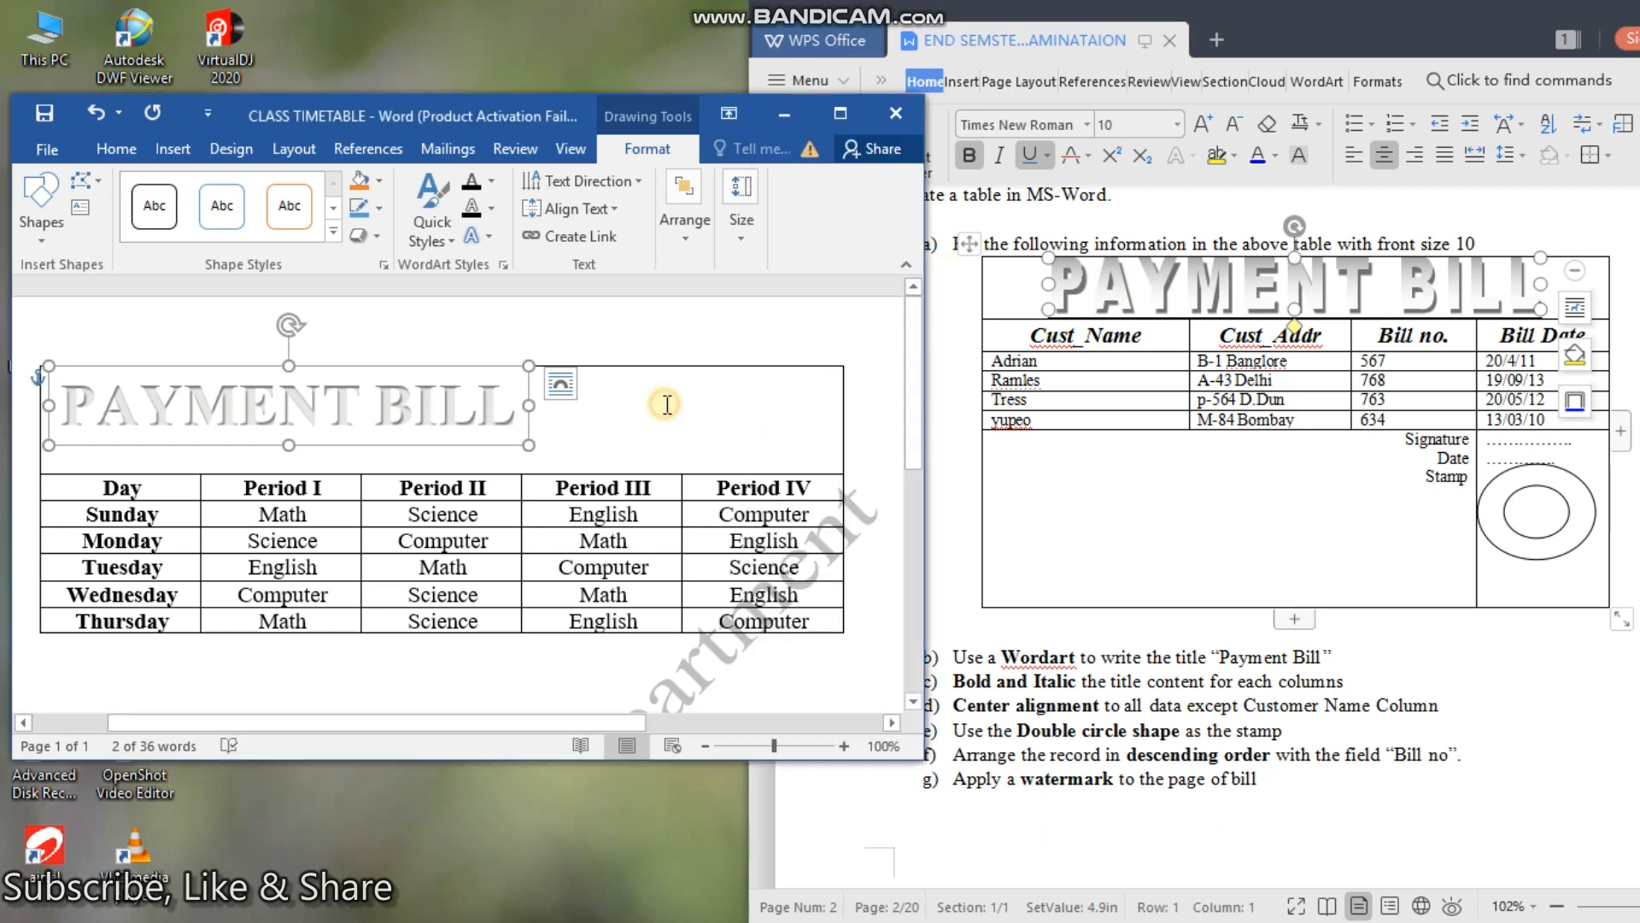
{"action": "left_click", "coordinate": [835, 126]}
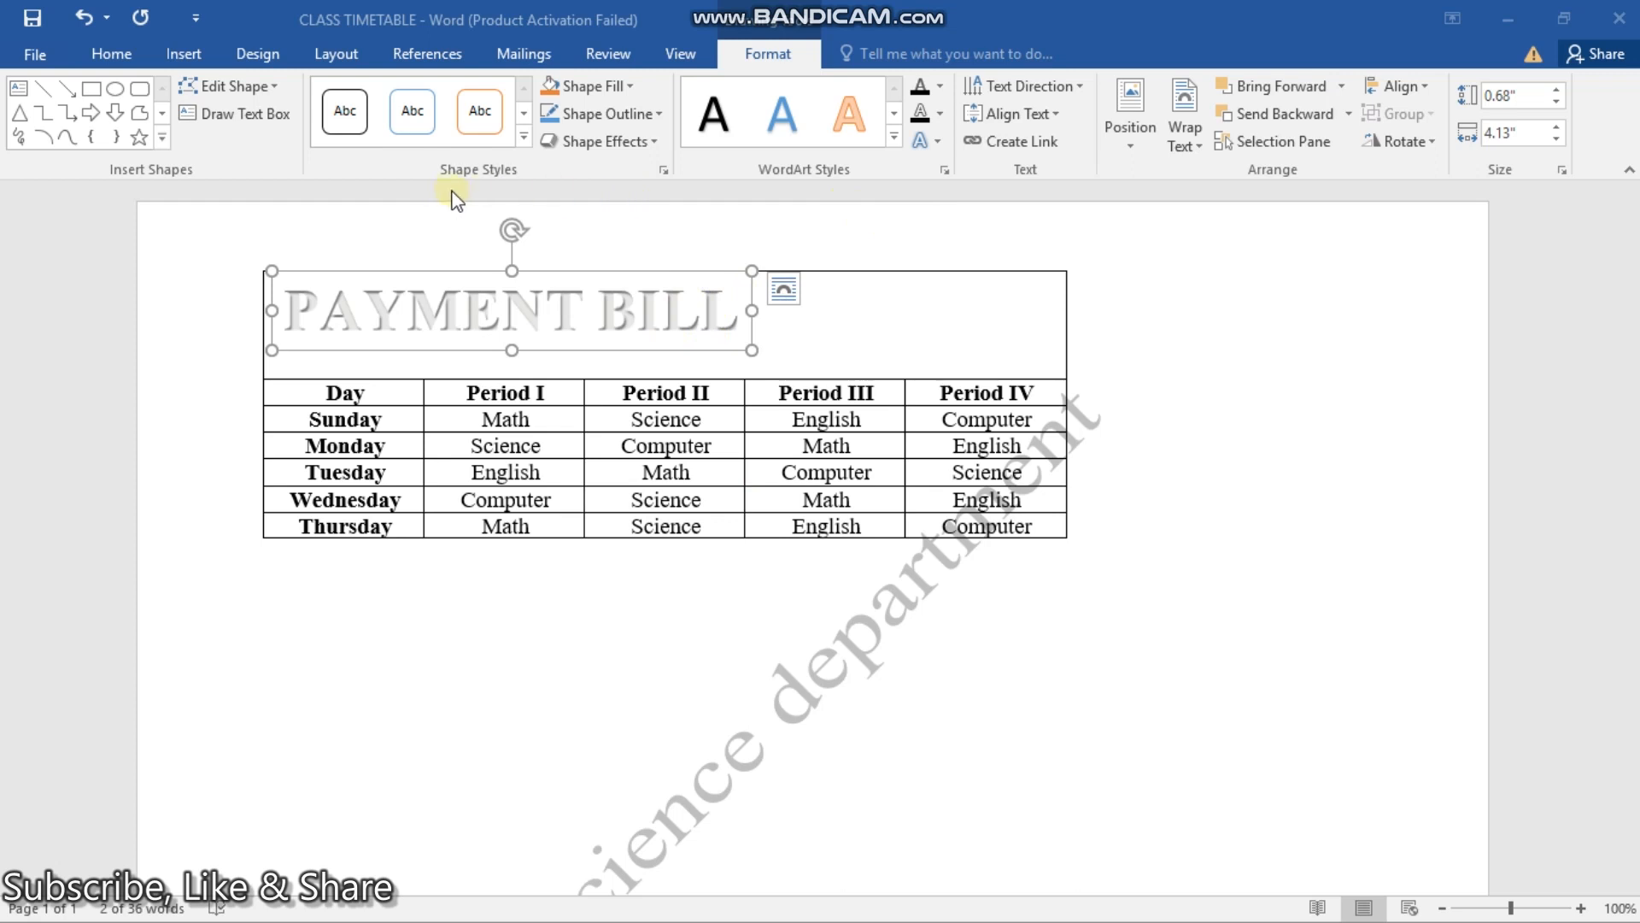
Step: Try the blue outlined WordArt style on the PAYMENT BILL title and switch back to the light grey style
{"action": "left_click", "coordinate": [523, 114]}
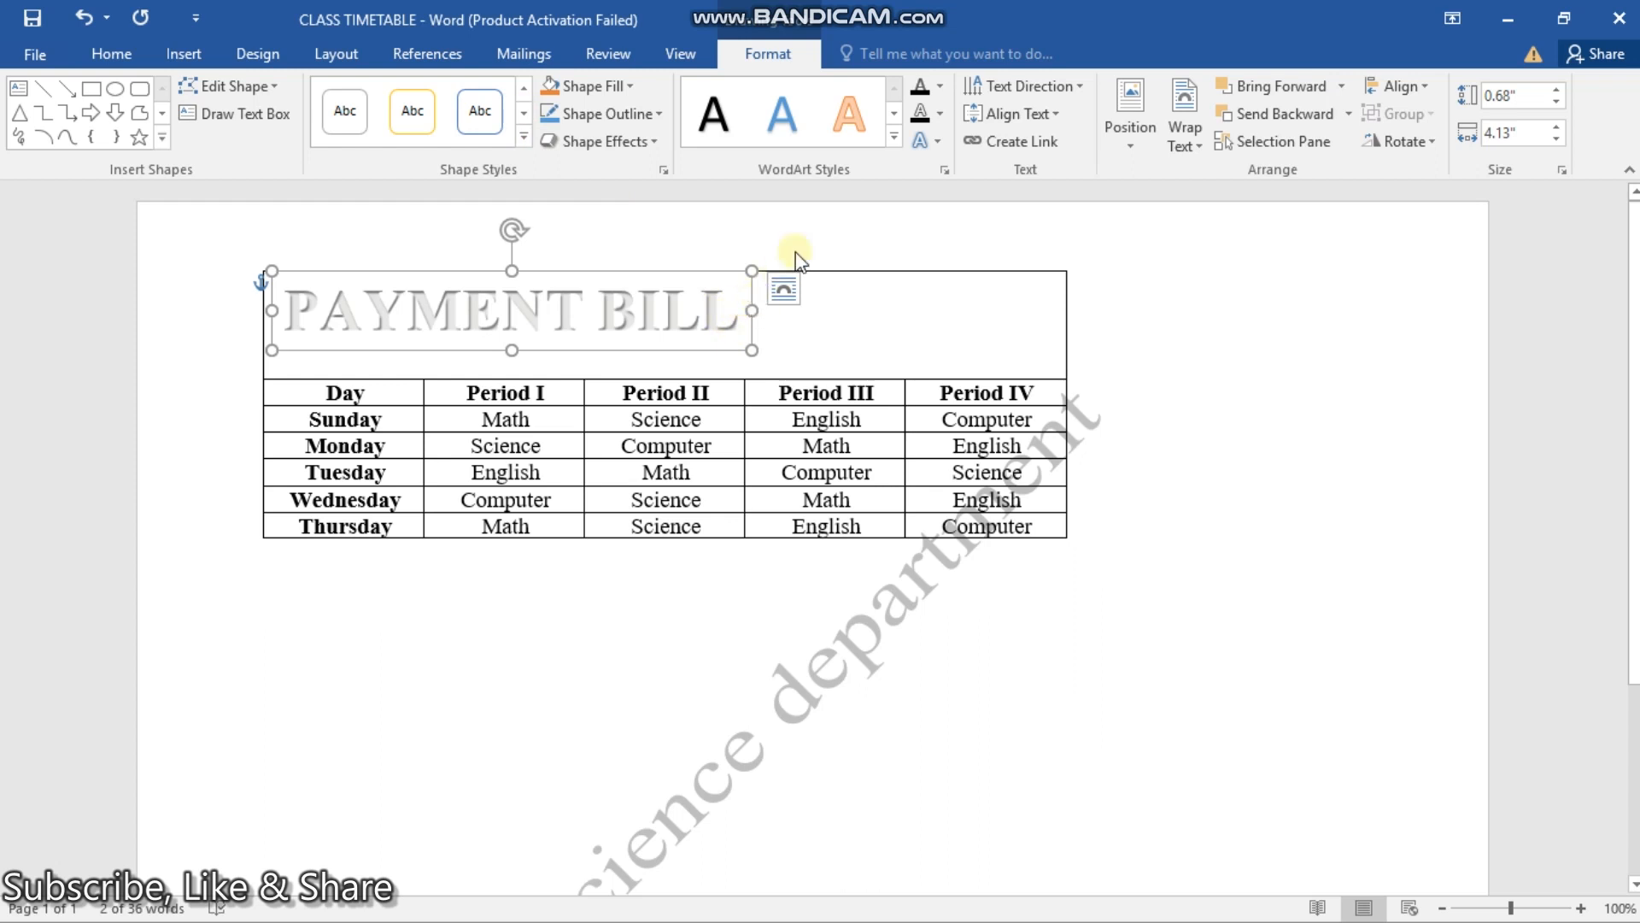
{"action": "left_click", "coordinate": [894, 113]}
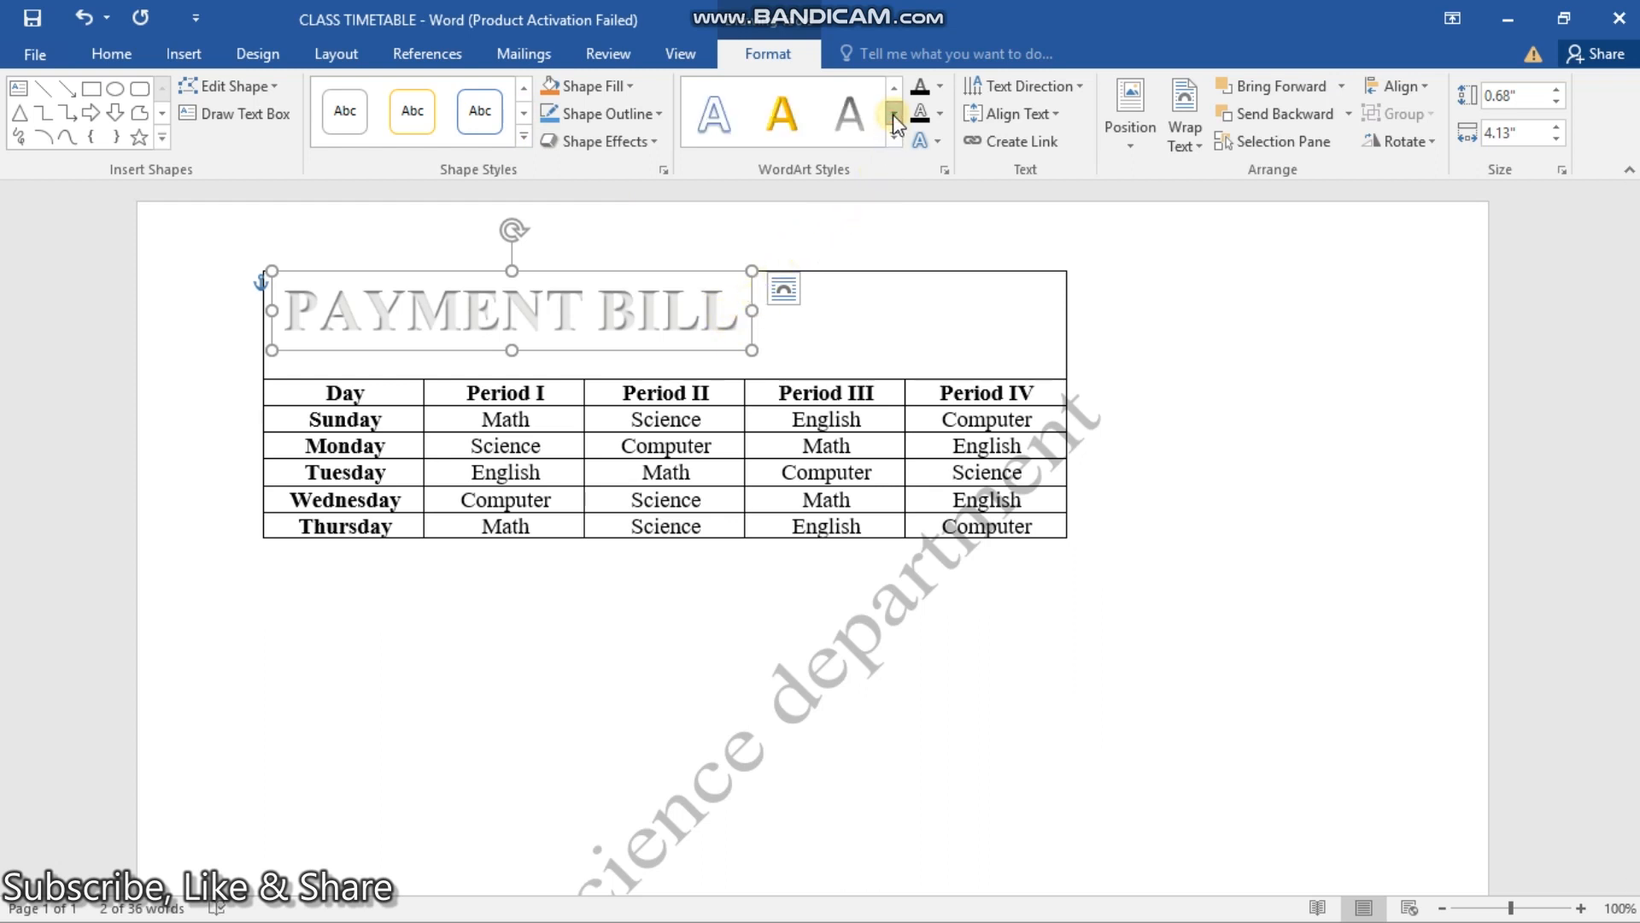
{"action": "left_click", "coordinate": [893, 89]}
{"action": "left_click", "coordinate": [735, 123]}
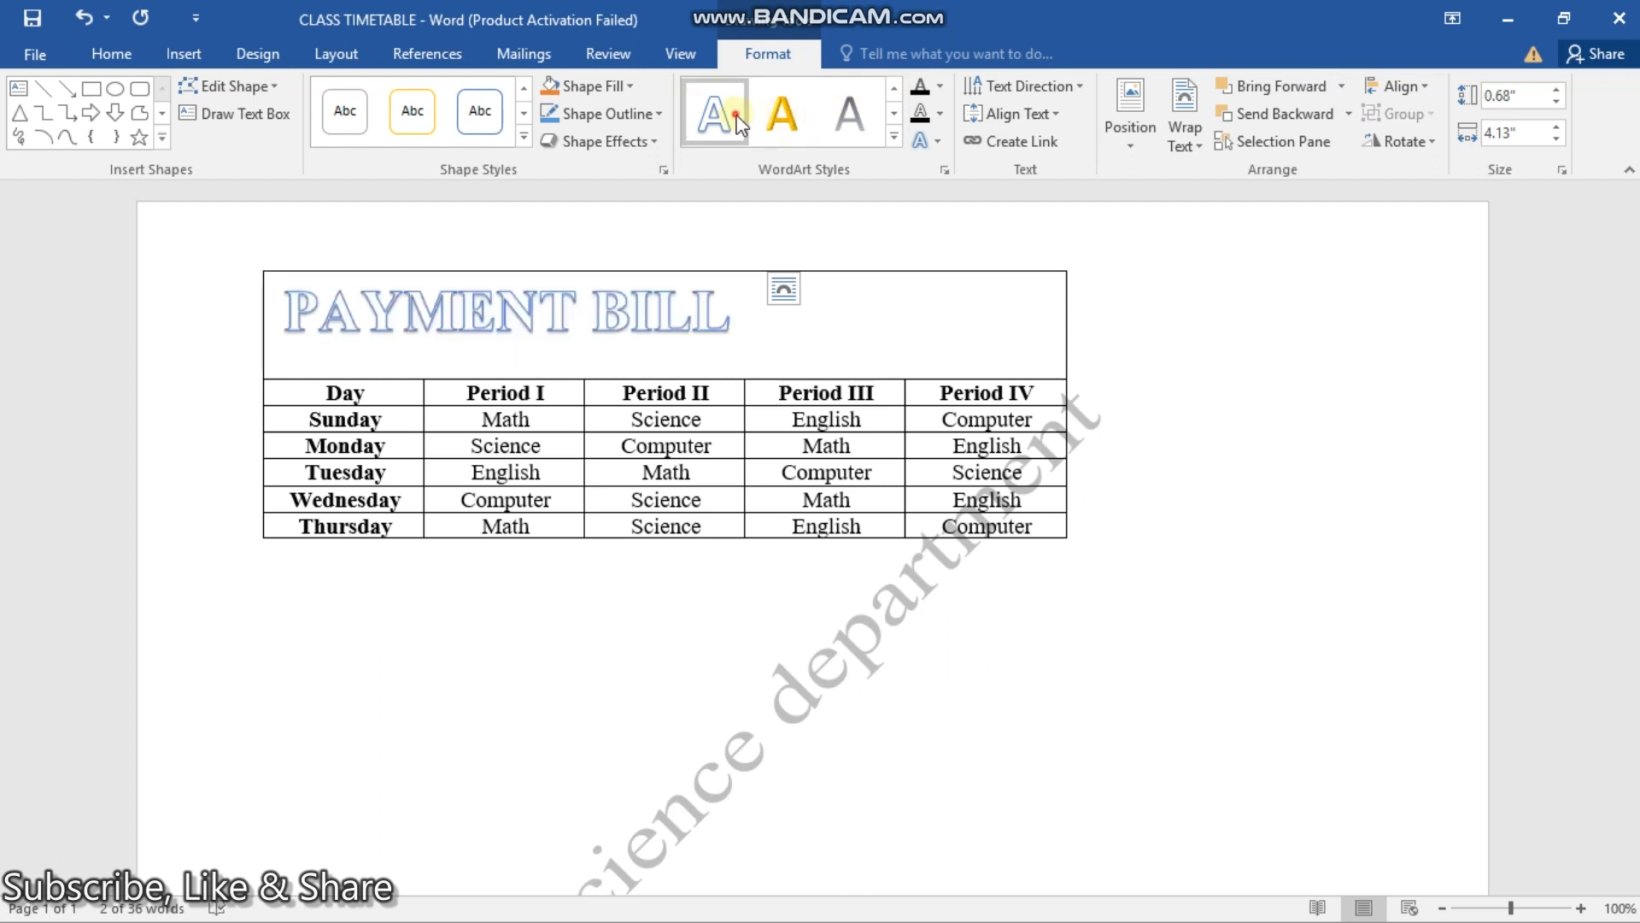
{"action": "left_click", "coordinate": [894, 114]}
{"action": "left_click", "coordinate": [894, 113]}
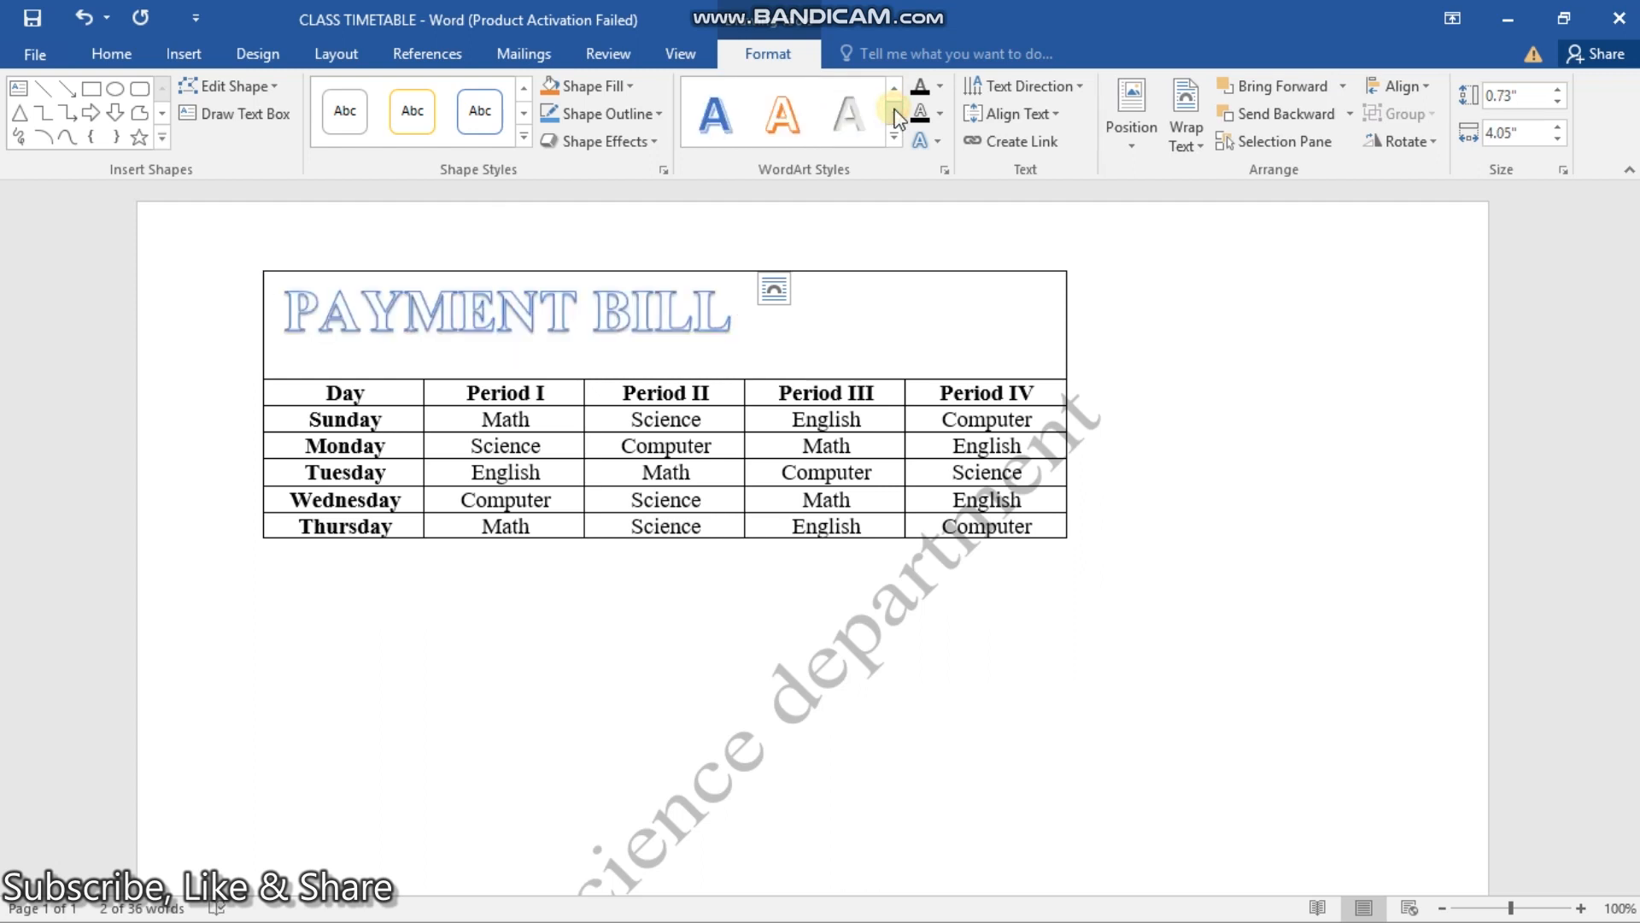
{"action": "left_click", "coordinate": [852, 118]}
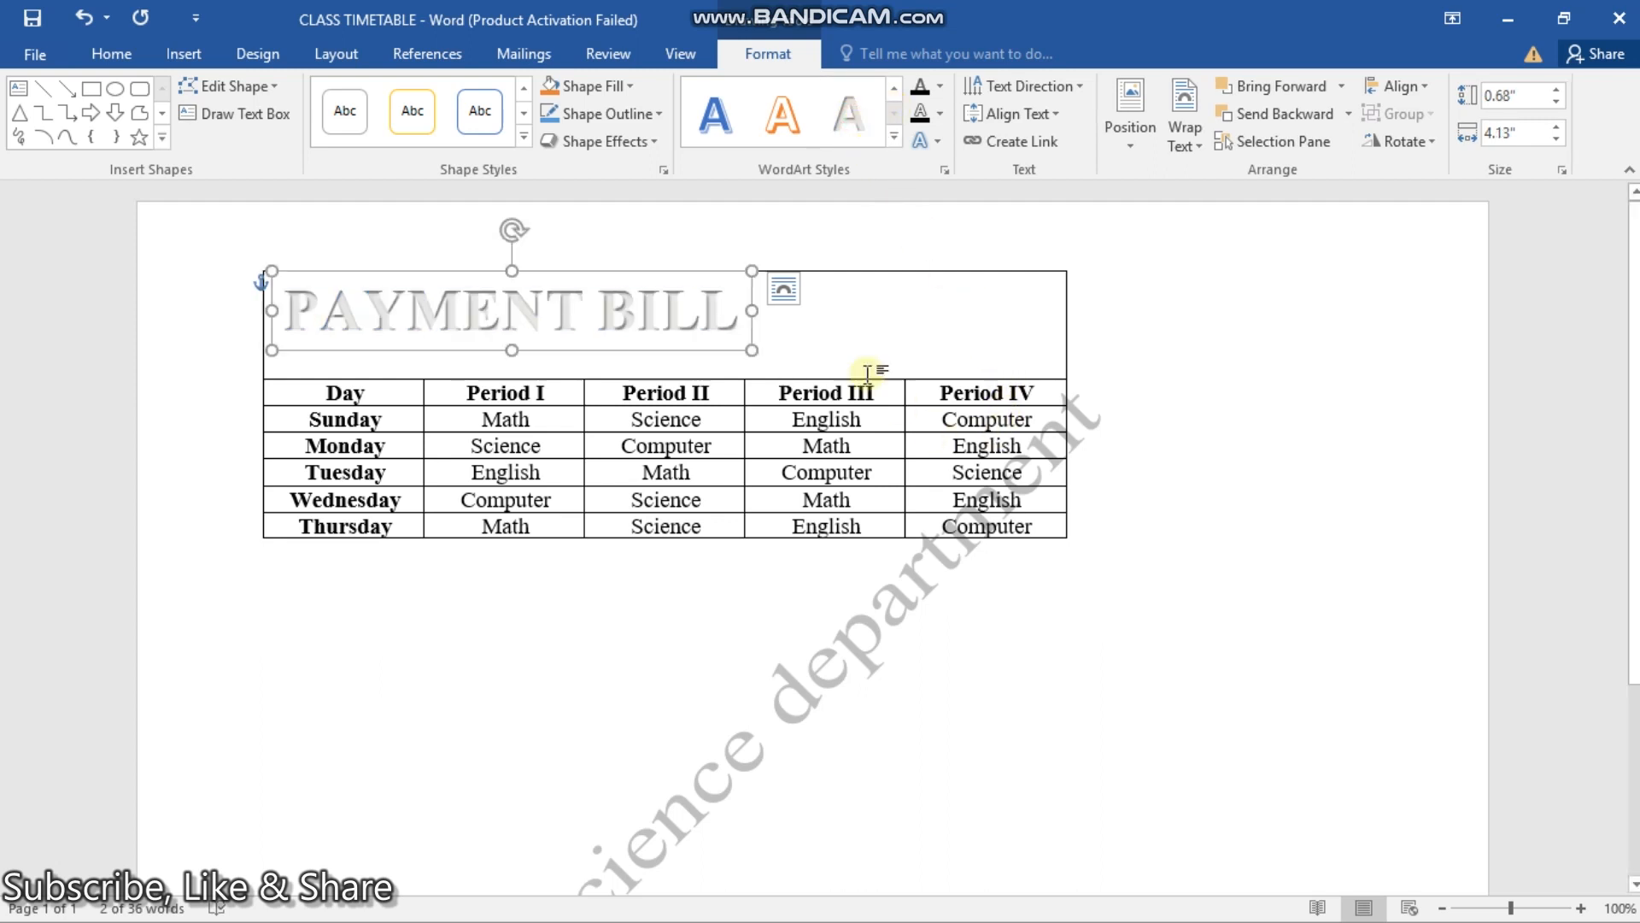
{"action": "left_click", "coordinate": [1172, 299]}
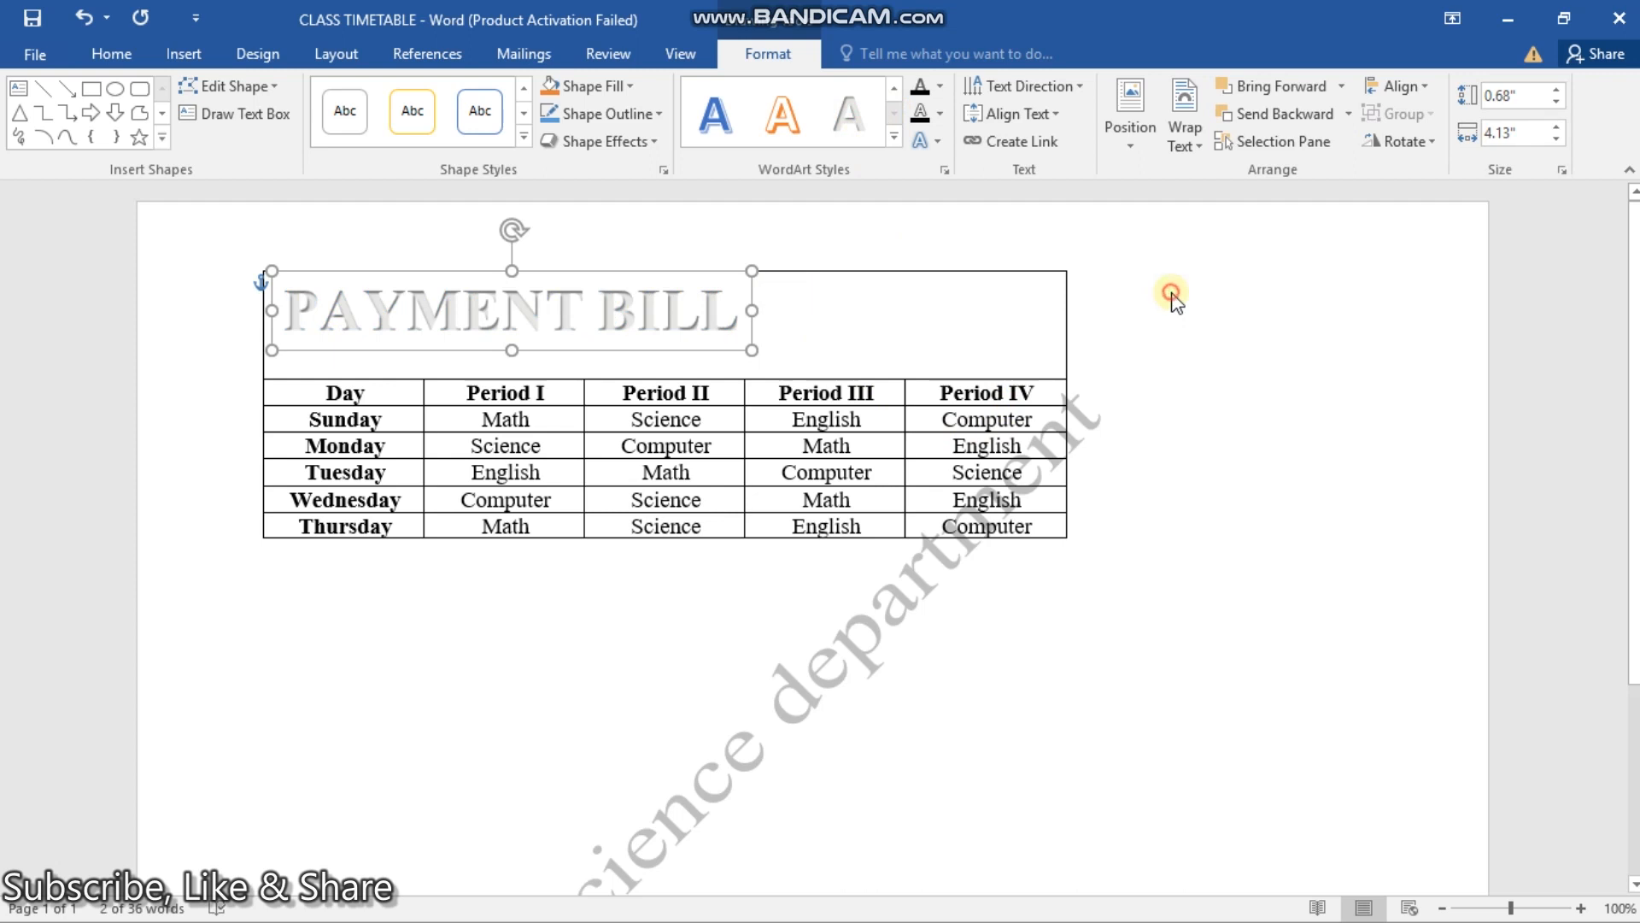
Step: Left-align the PAYMENT BILL text and resize its box to span from the second column to near the table's right edge
{"action": "left_click", "coordinate": [739, 313]}
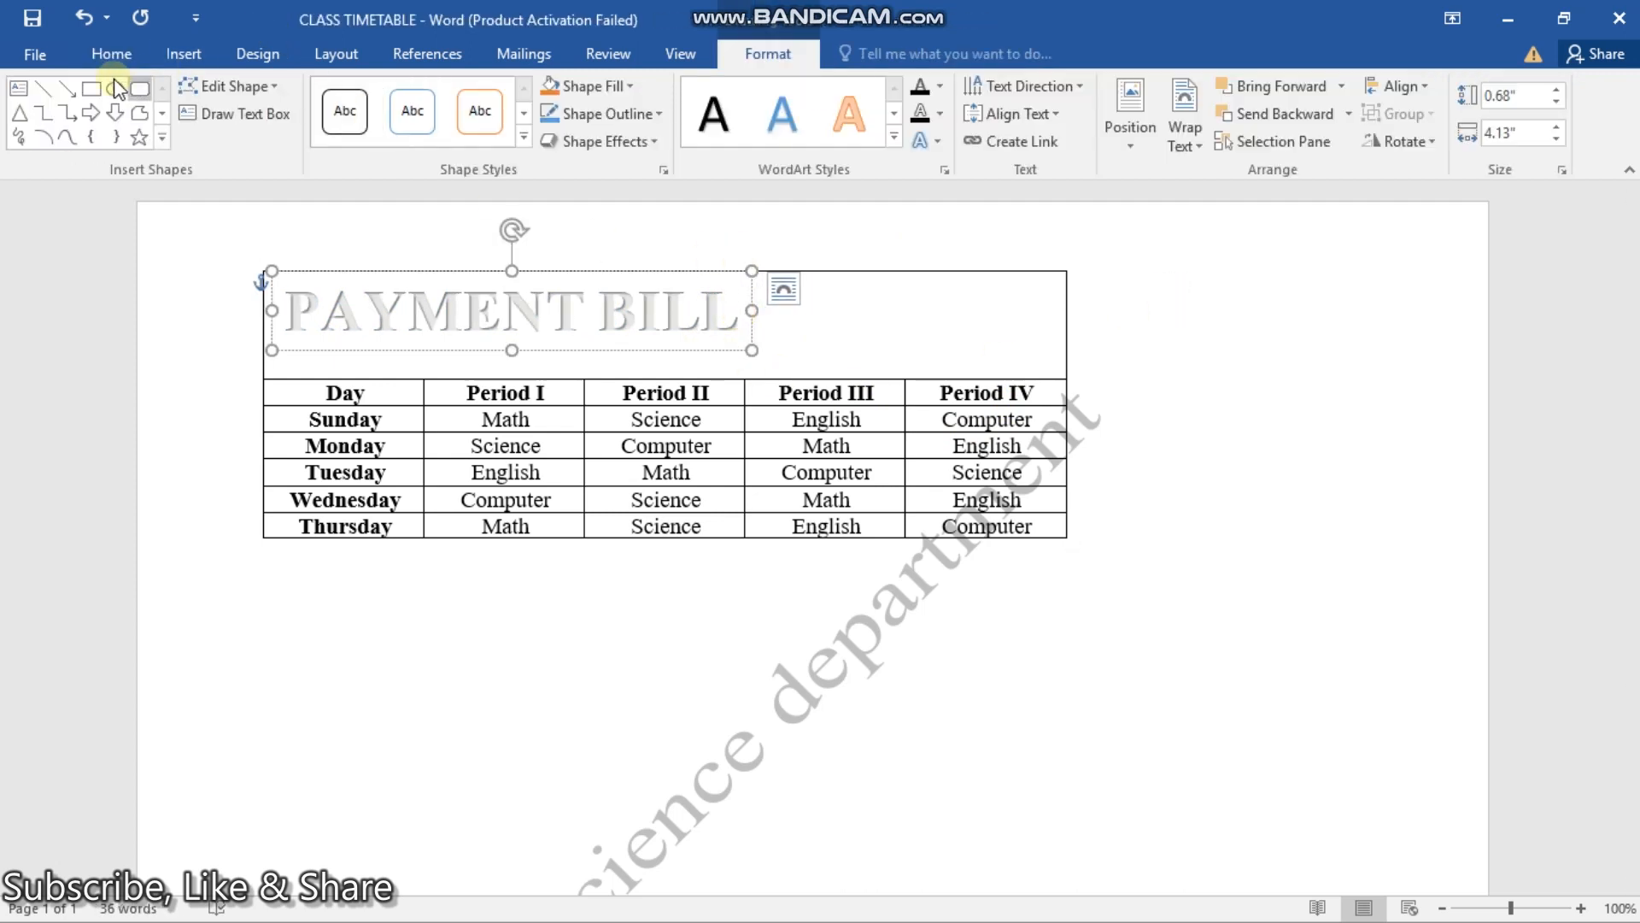
{"action": "left_click", "coordinate": [109, 51]}
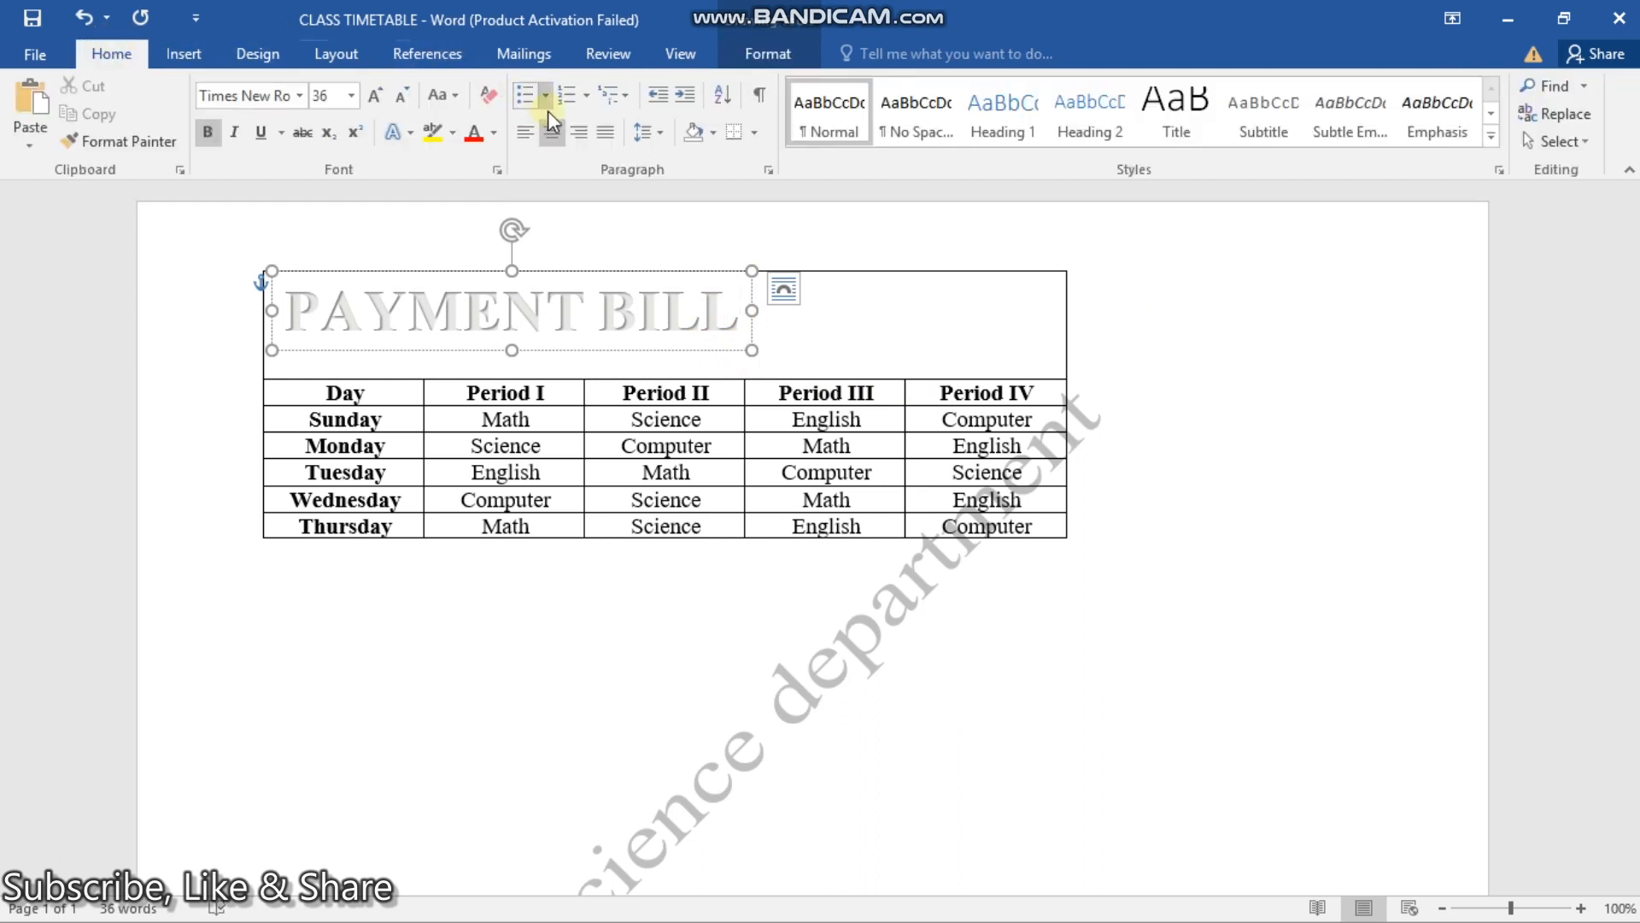
{"action": "left_click", "coordinate": [555, 137]}
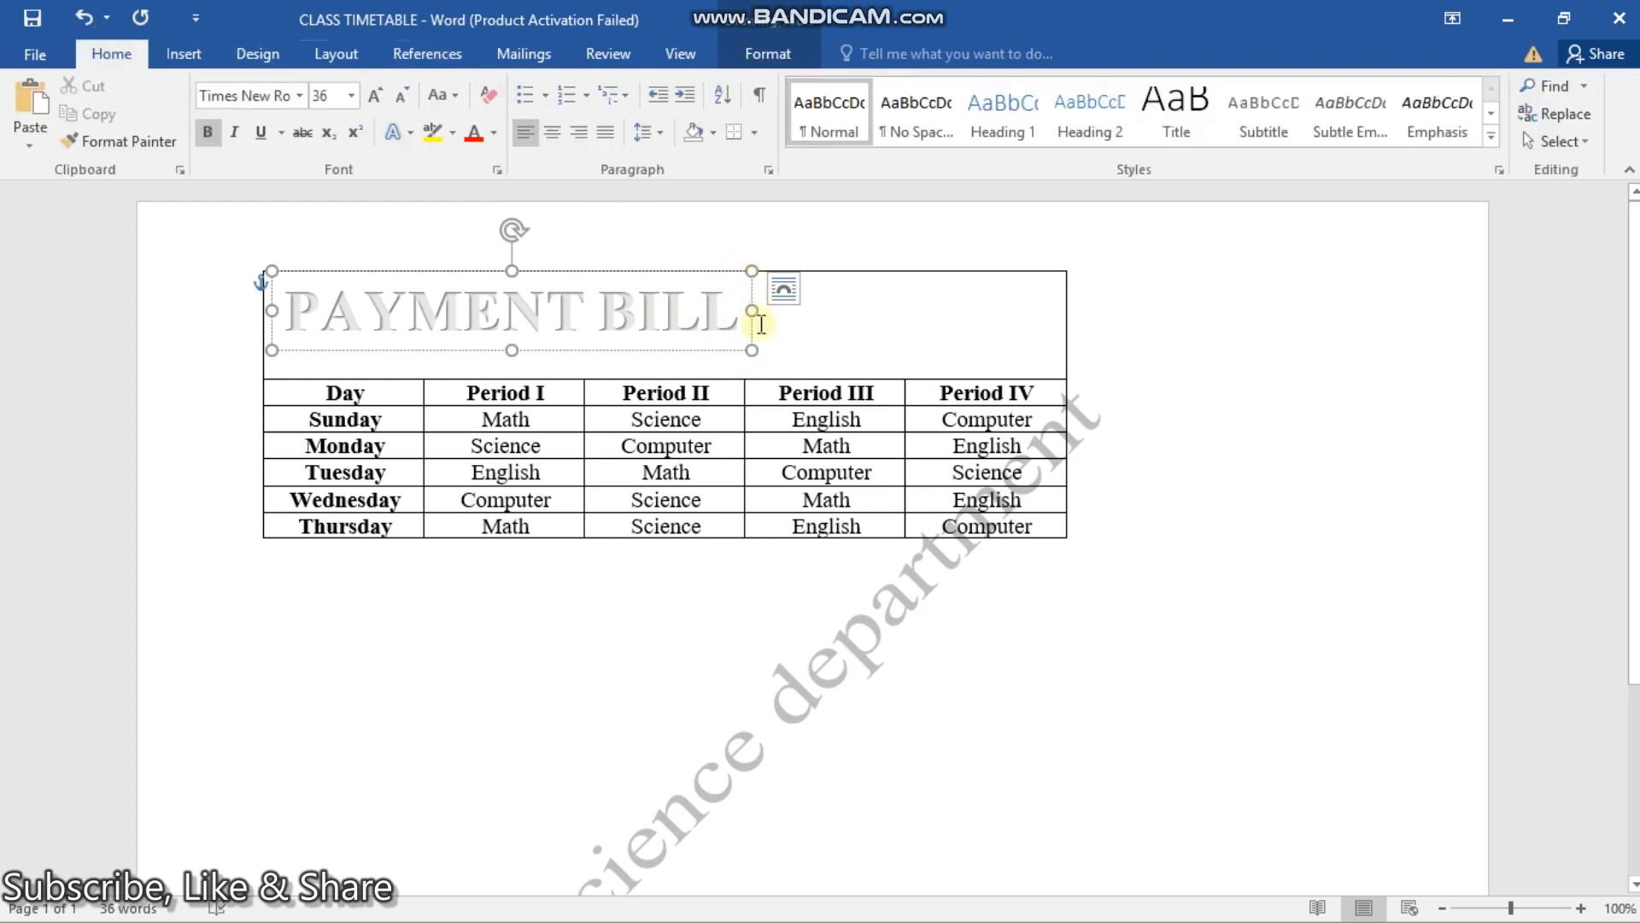
{"action": "left_click_drag", "start_coordinate": [752, 312], "coordinate": [1051, 310]}
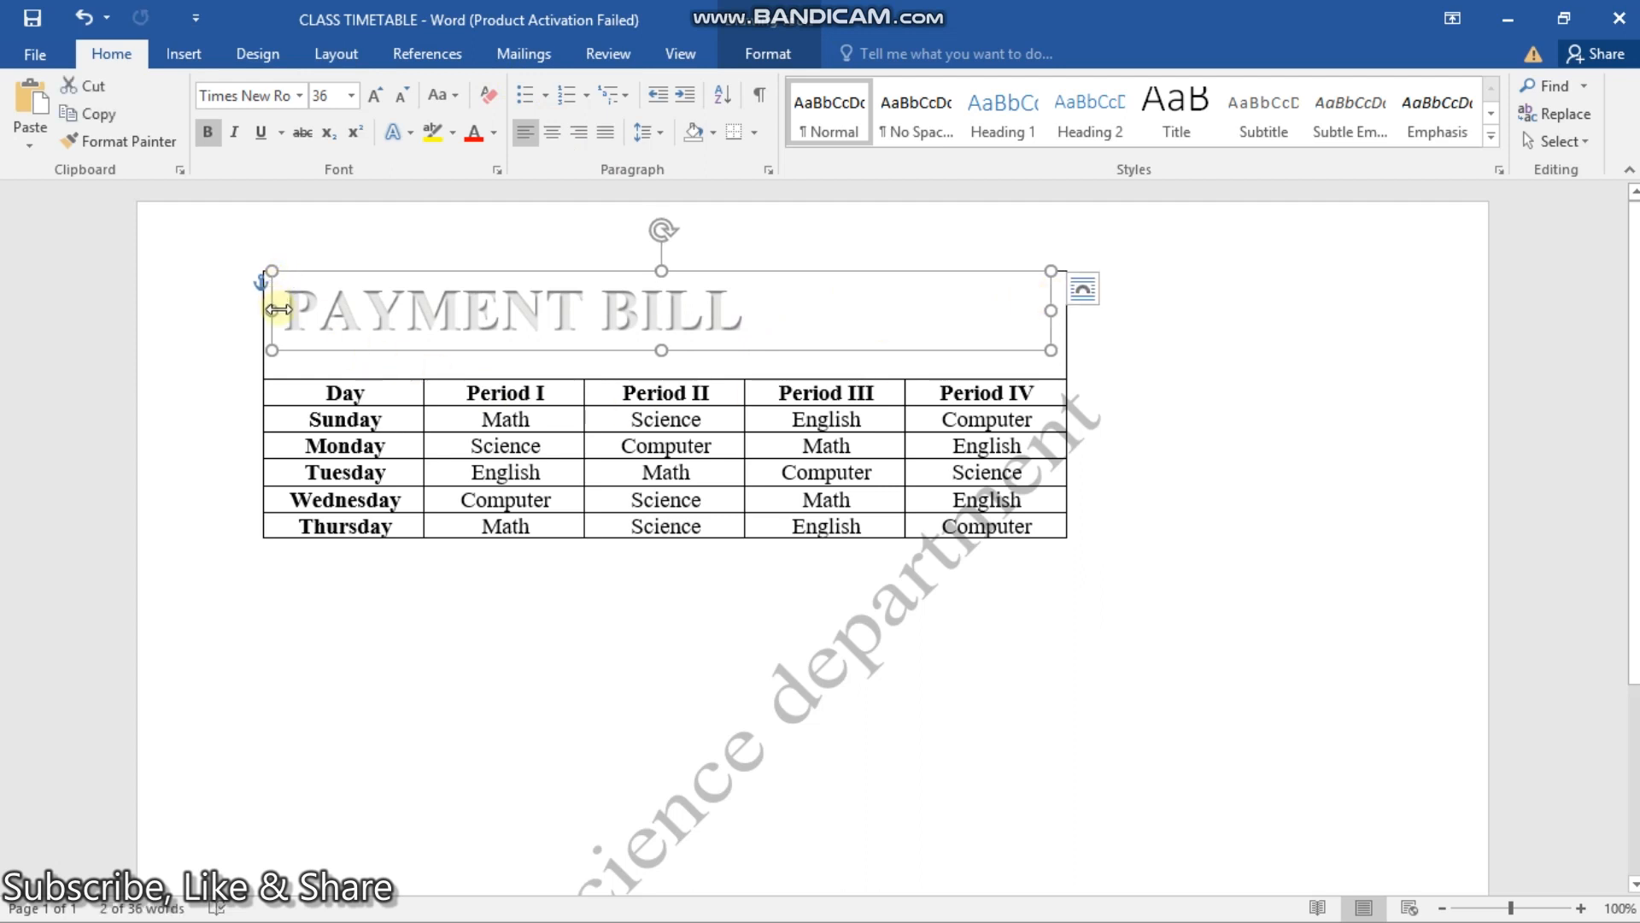
{"action": "left_click_drag", "start_coordinate": [272, 311], "coordinate": [429, 310]}
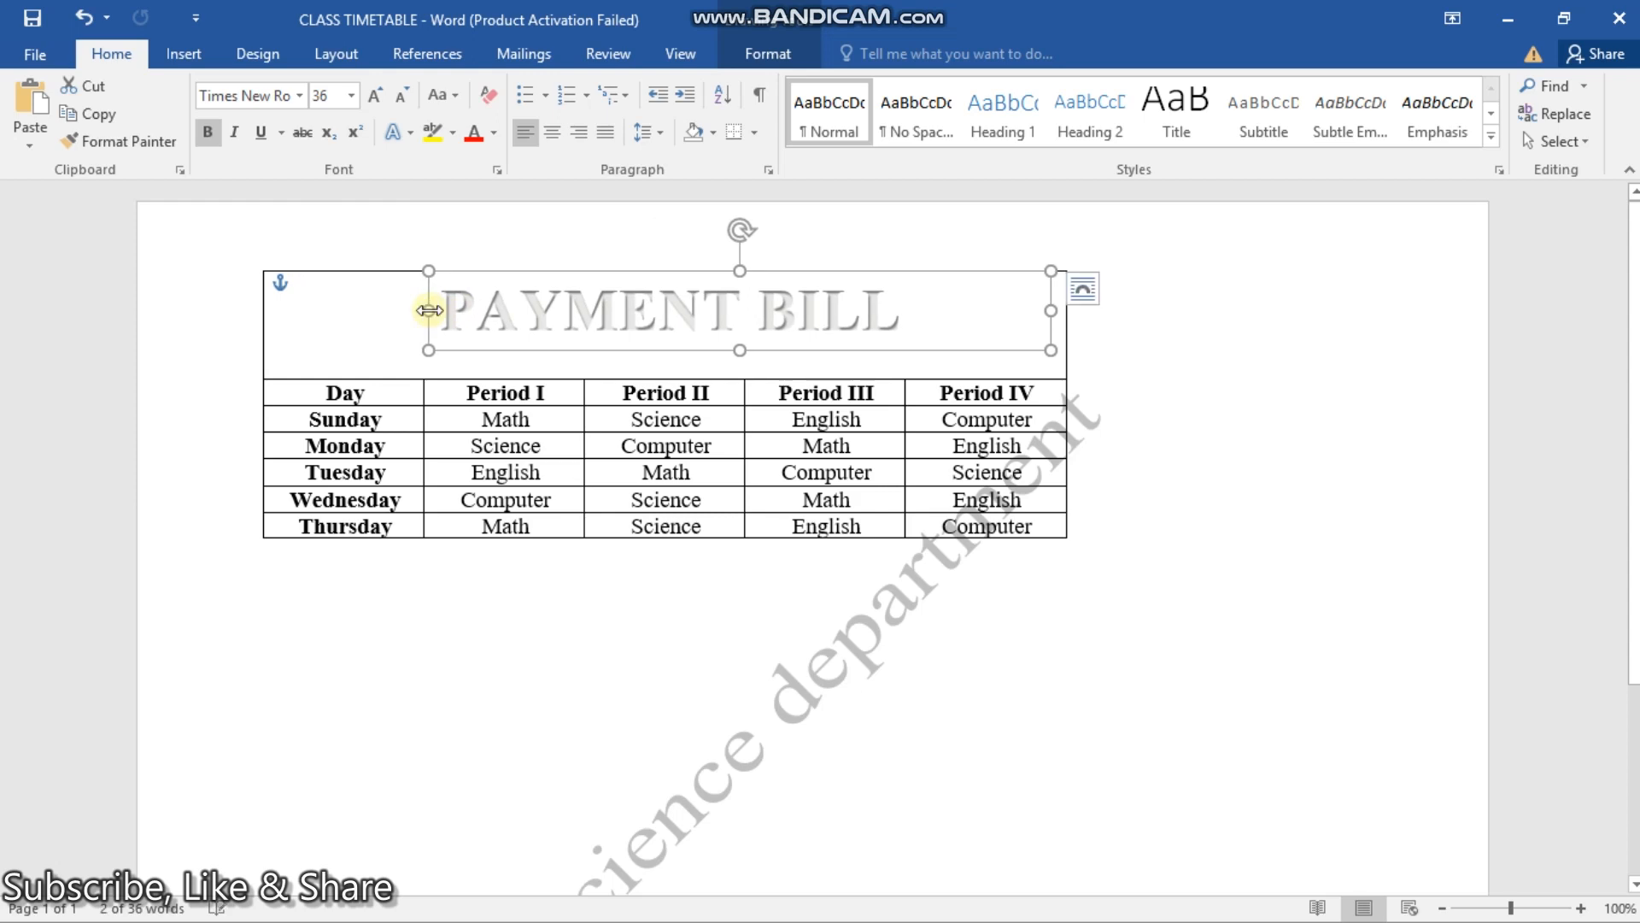
Step: Place the table document beside the exam question and extend its window to the full screen height
{"action": "left_click", "coordinate": [1563, 18]}
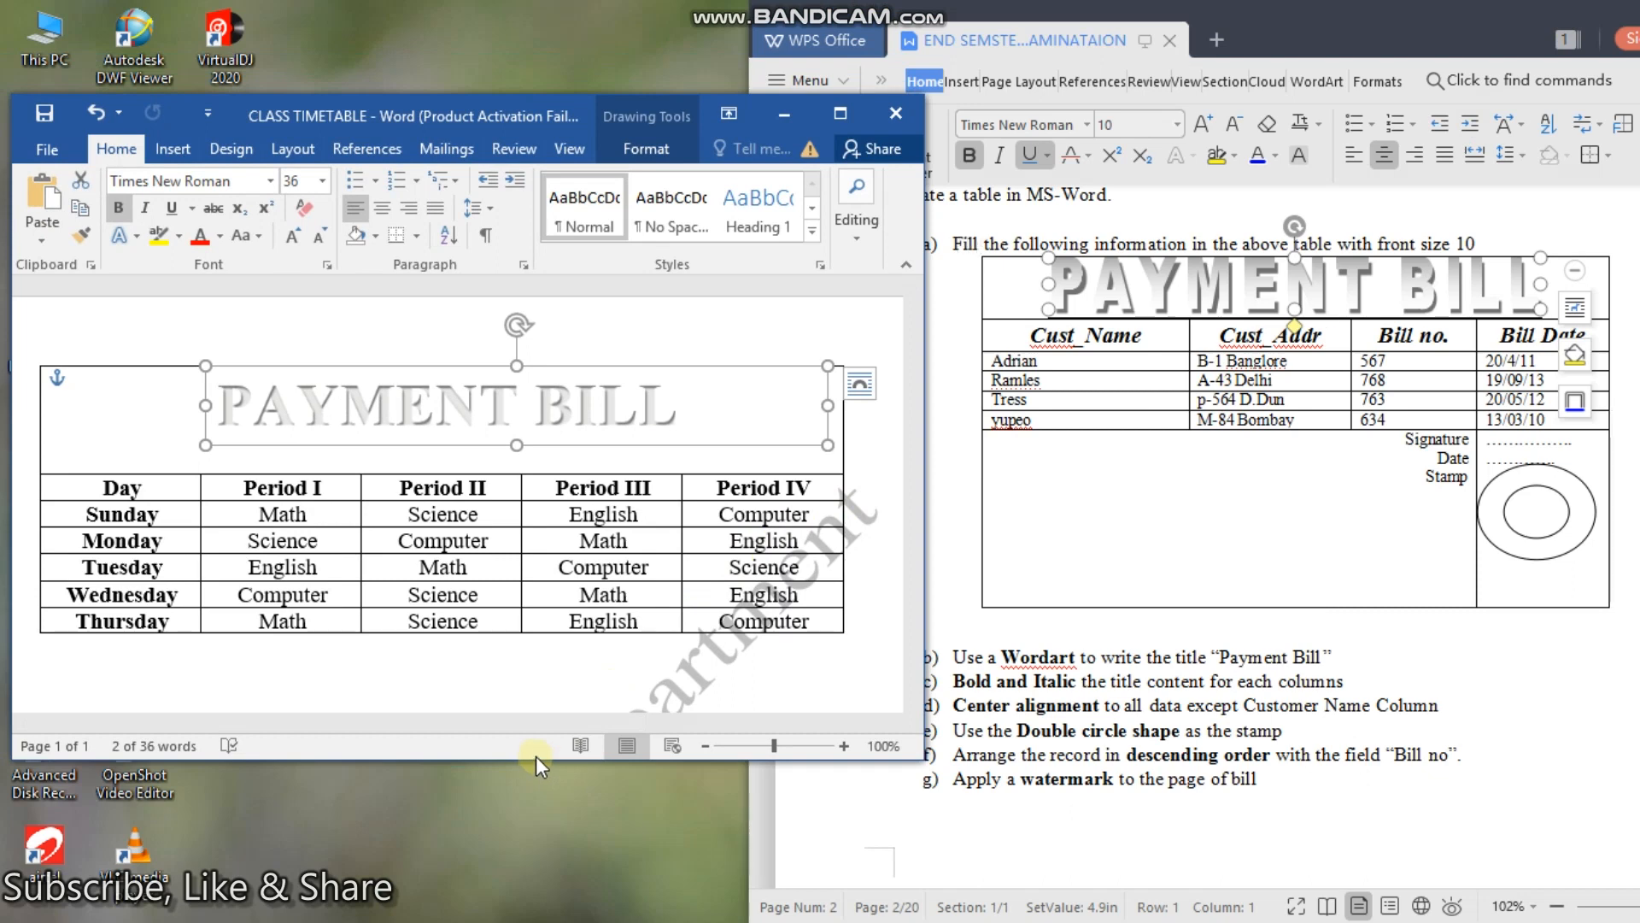
{"action": "left_click_drag", "start_coordinate": [539, 758], "coordinate": [521, 921]}
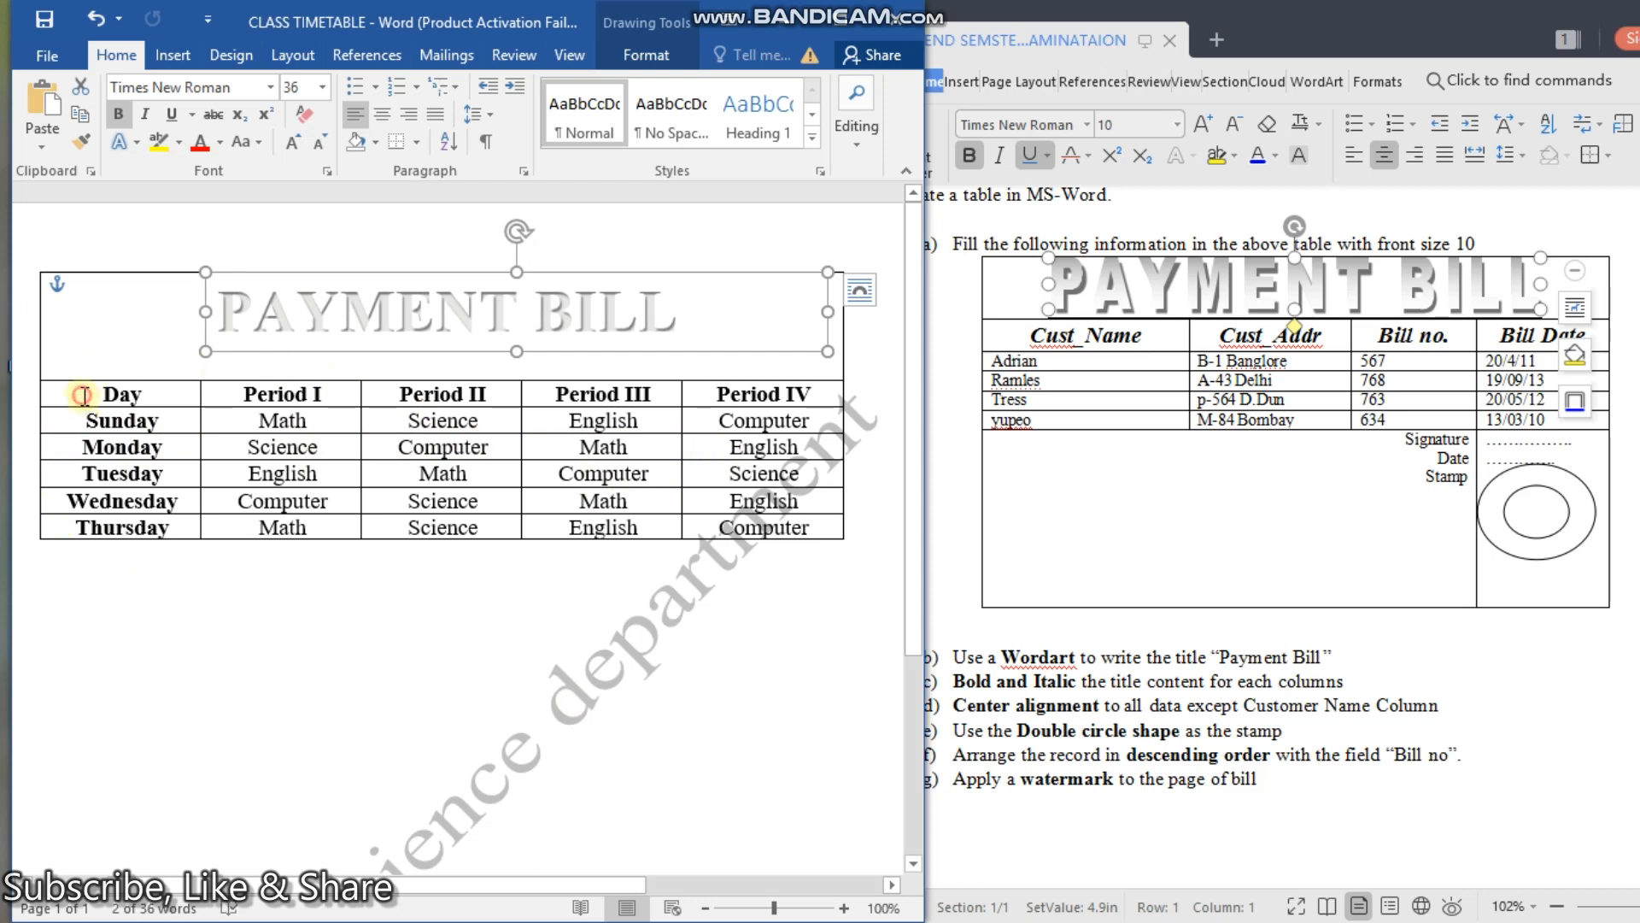
Step: Try to delete the entire rows of the timetable from the Day header row through Thursday
{"action": "left_click_drag", "start_coordinate": [81, 394], "coordinate": [187, 524]}
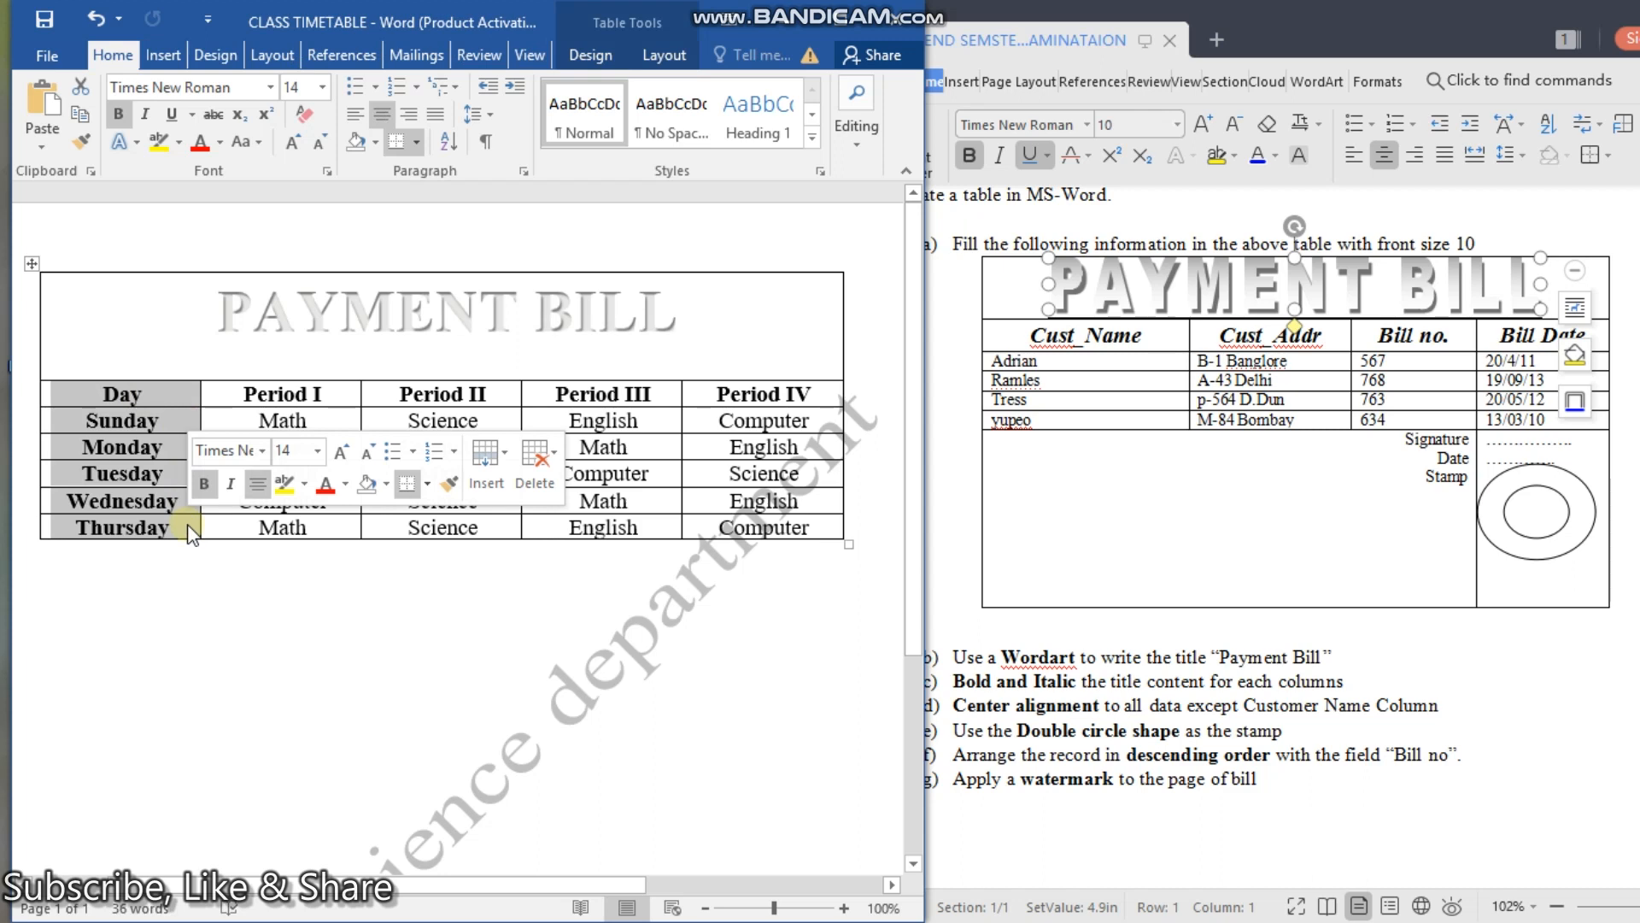
{"action": "key", "text": "BackSpace"}
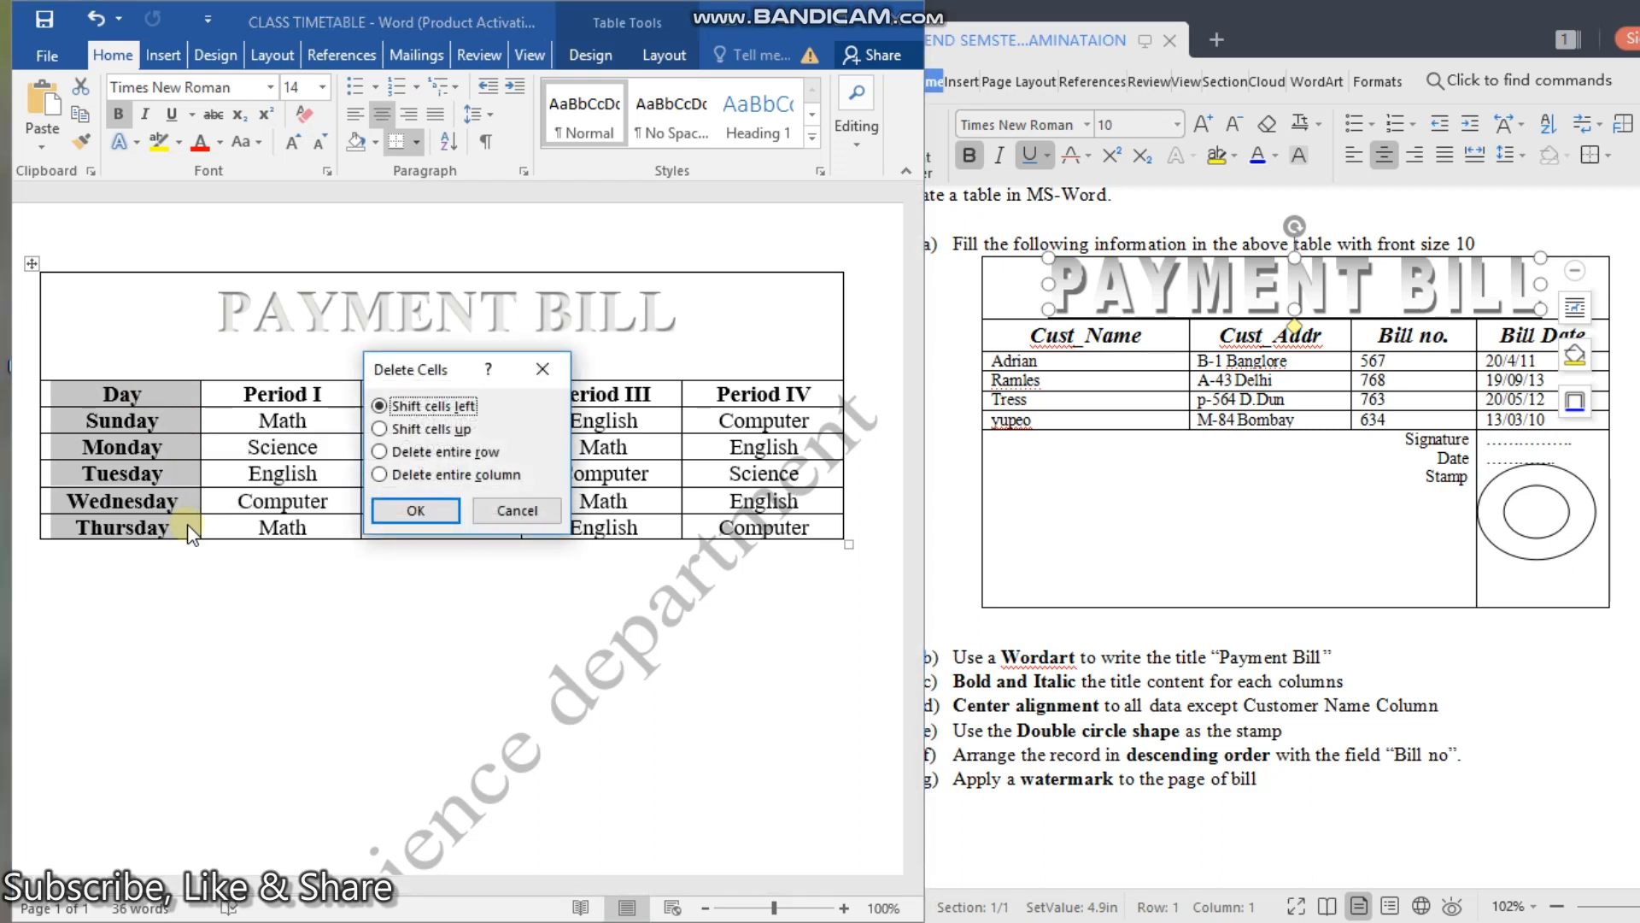
{"action": "left_click", "coordinate": [380, 452]}
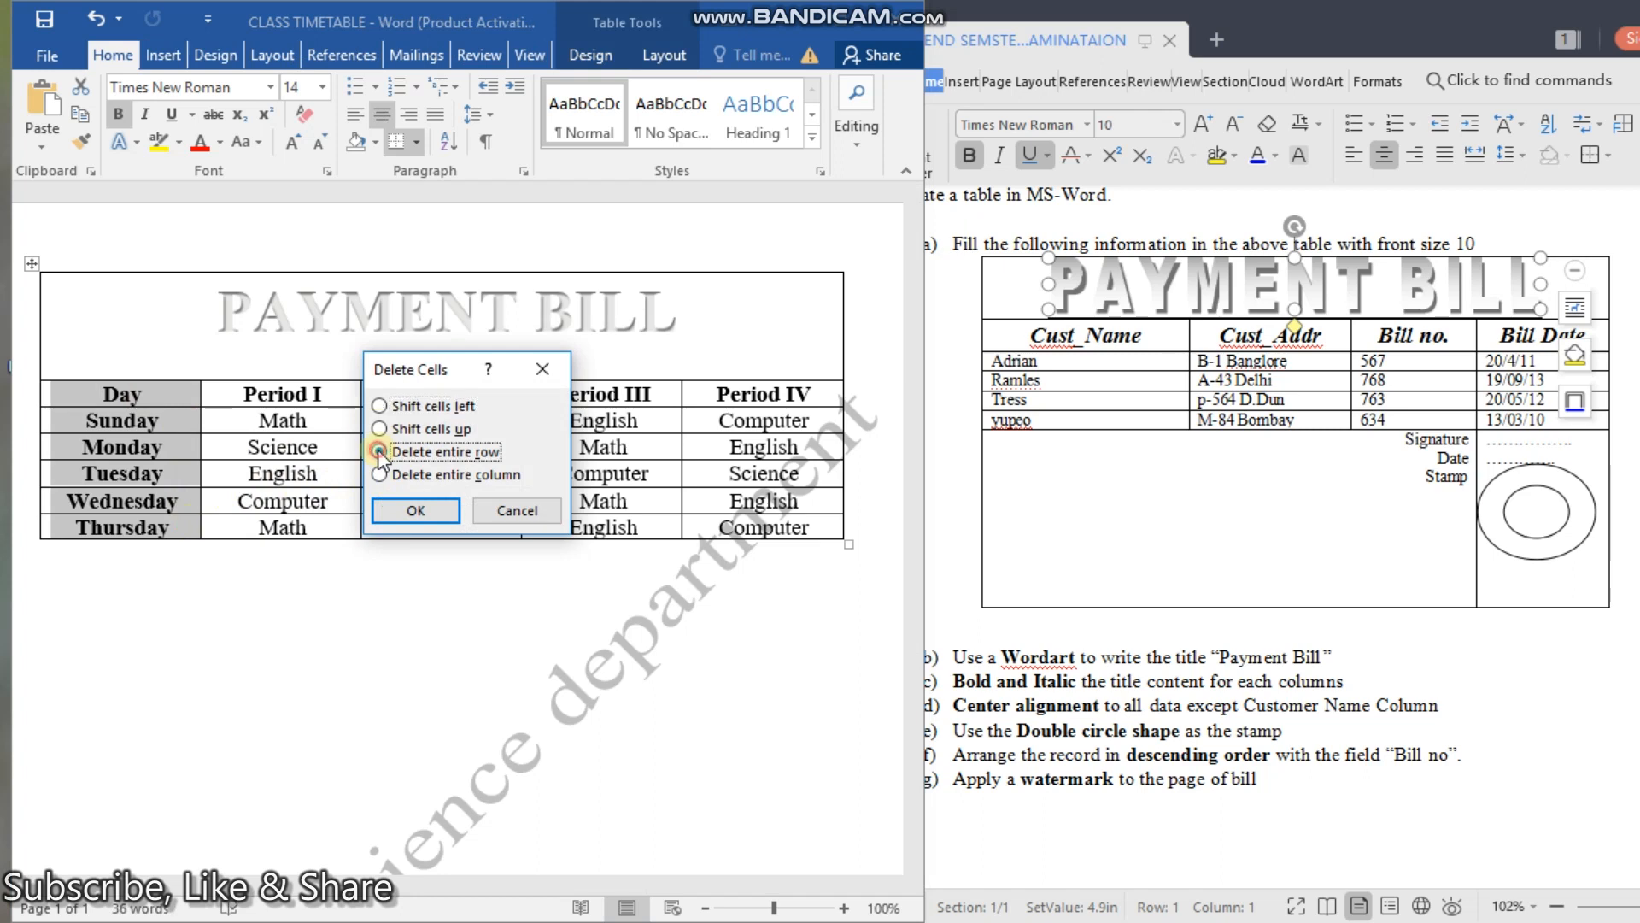
{"action": "left_click", "coordinate": [402, 511]}
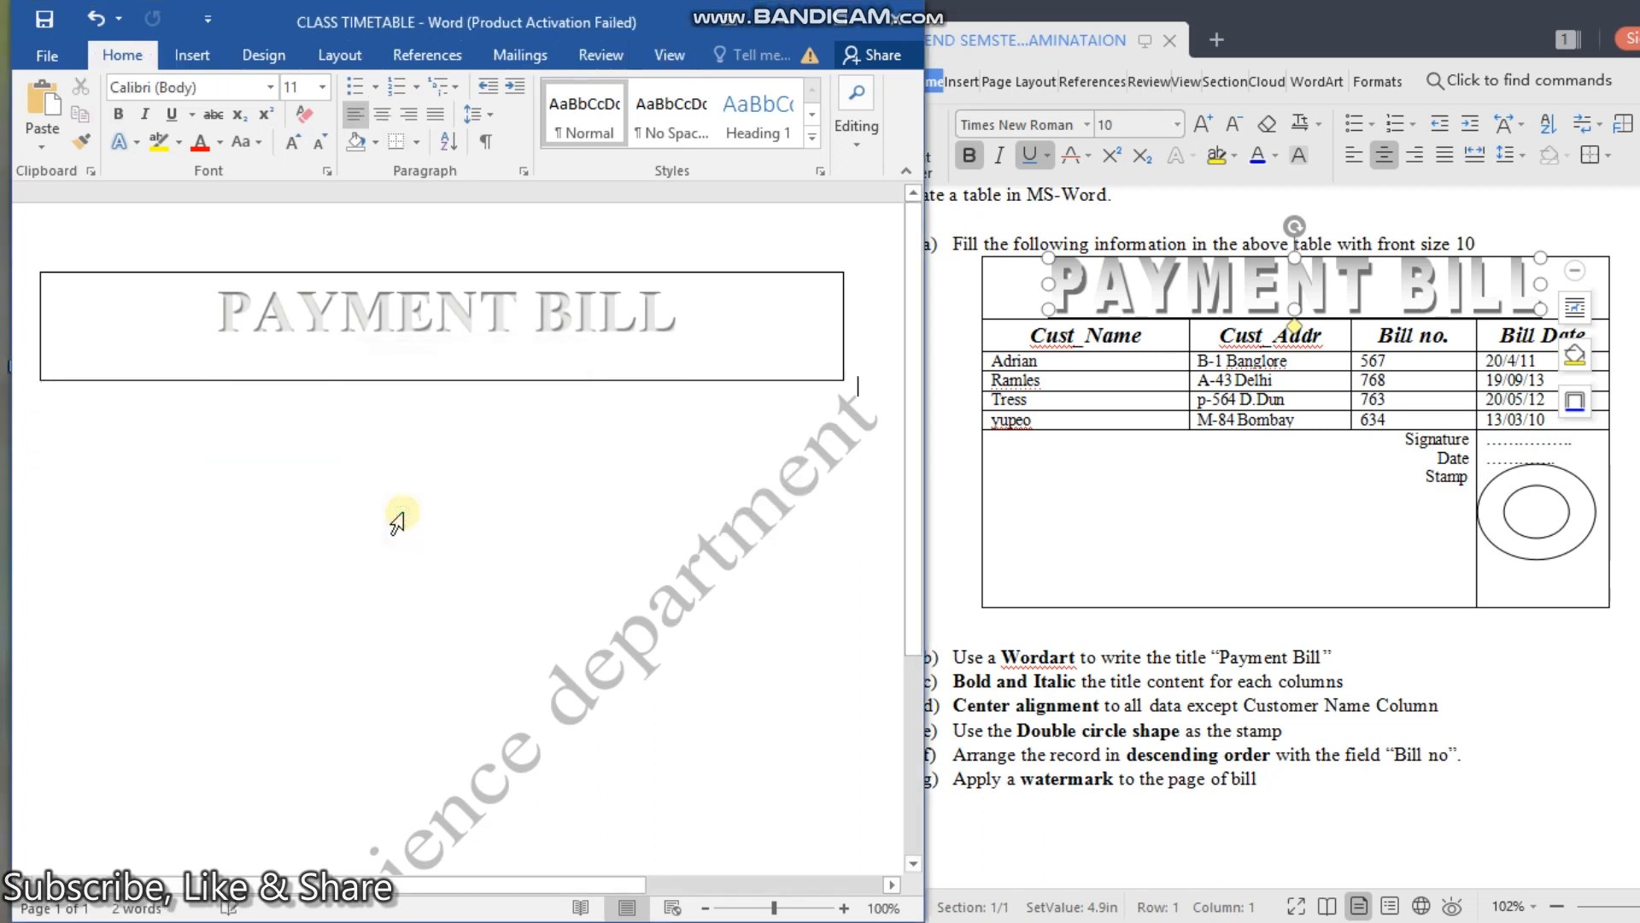
{"action": "key", "text": "ctrl+z"}
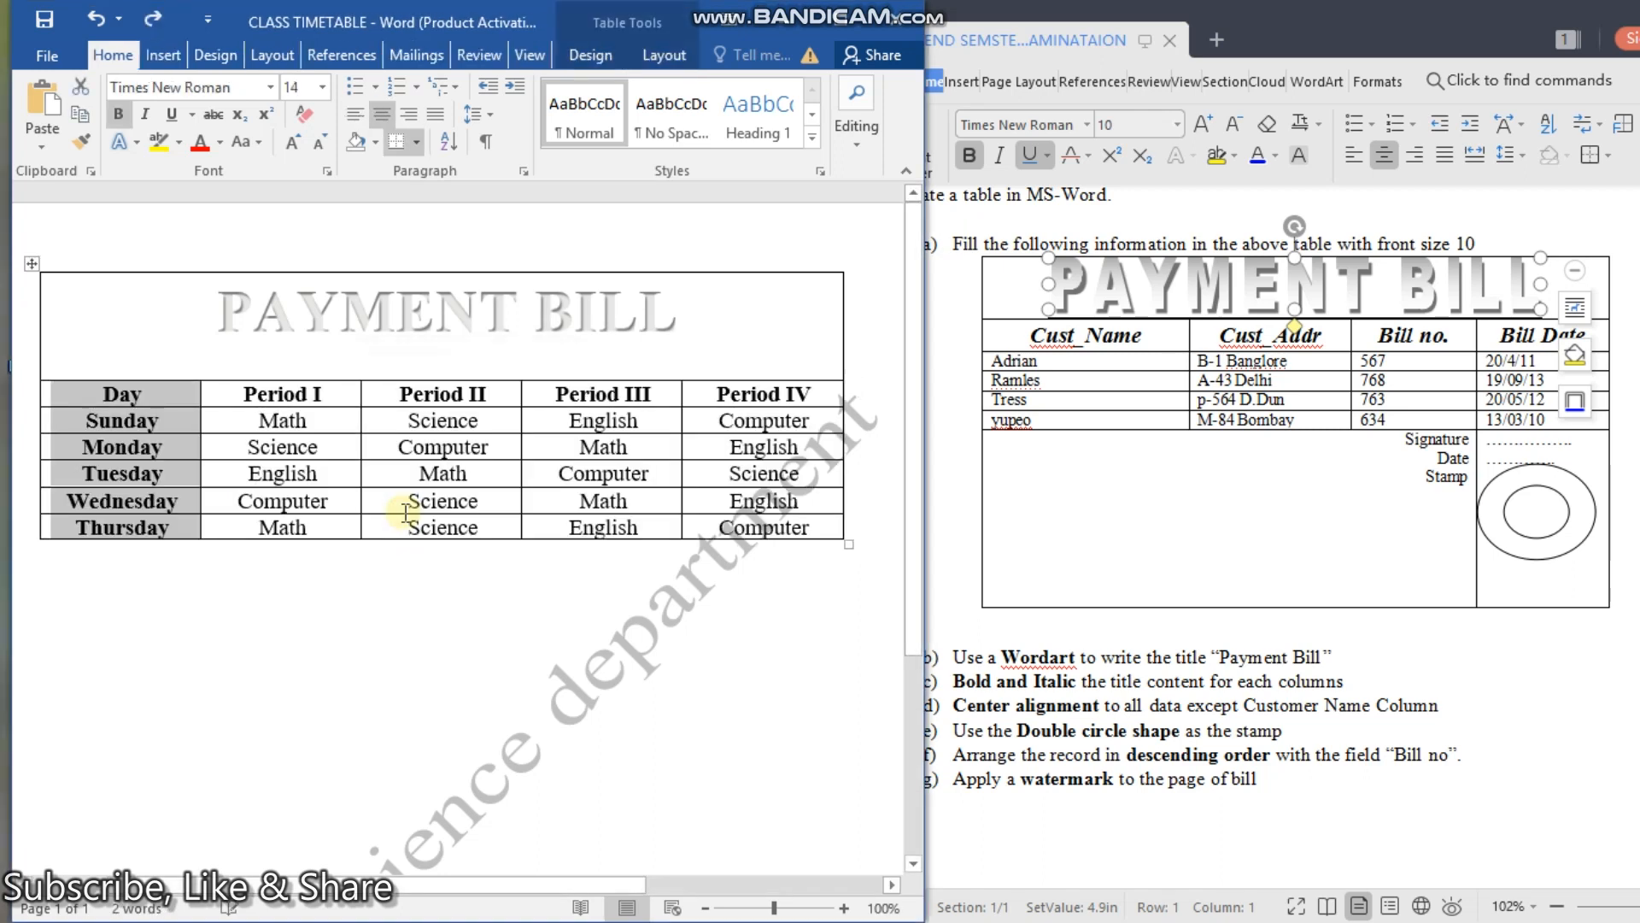
Step: Delete the entire first column of the timetable, using the selected Day through Thursday cells
{"action": "right_click", "coordinate": [162, 475]}
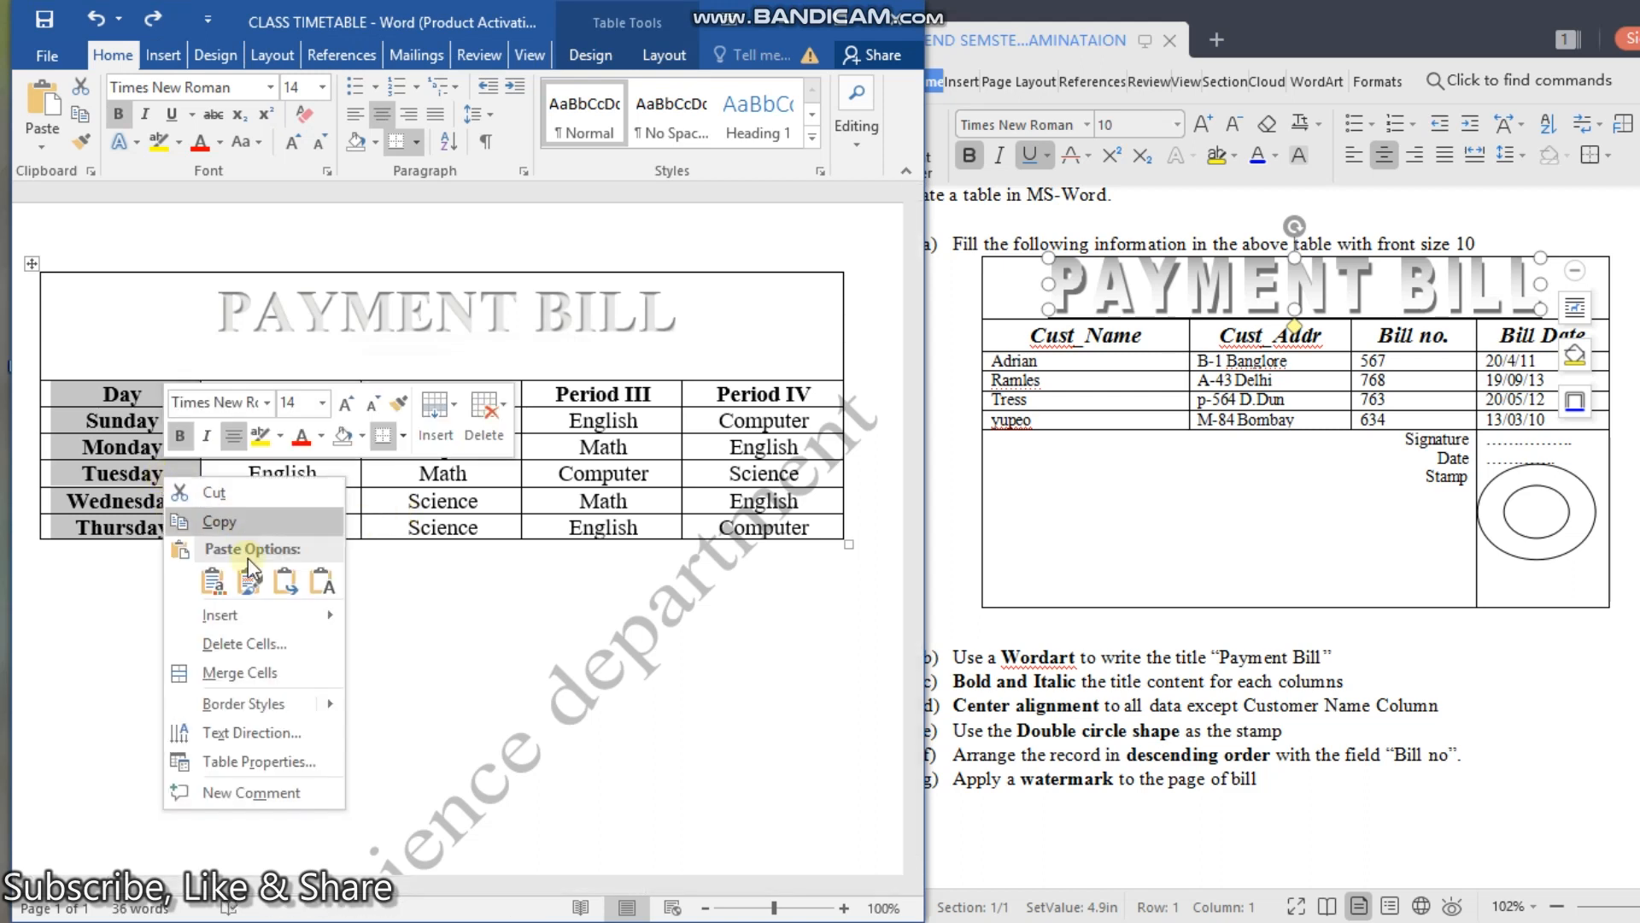
{"action": "left_click", "coordinate": [258, 642]}
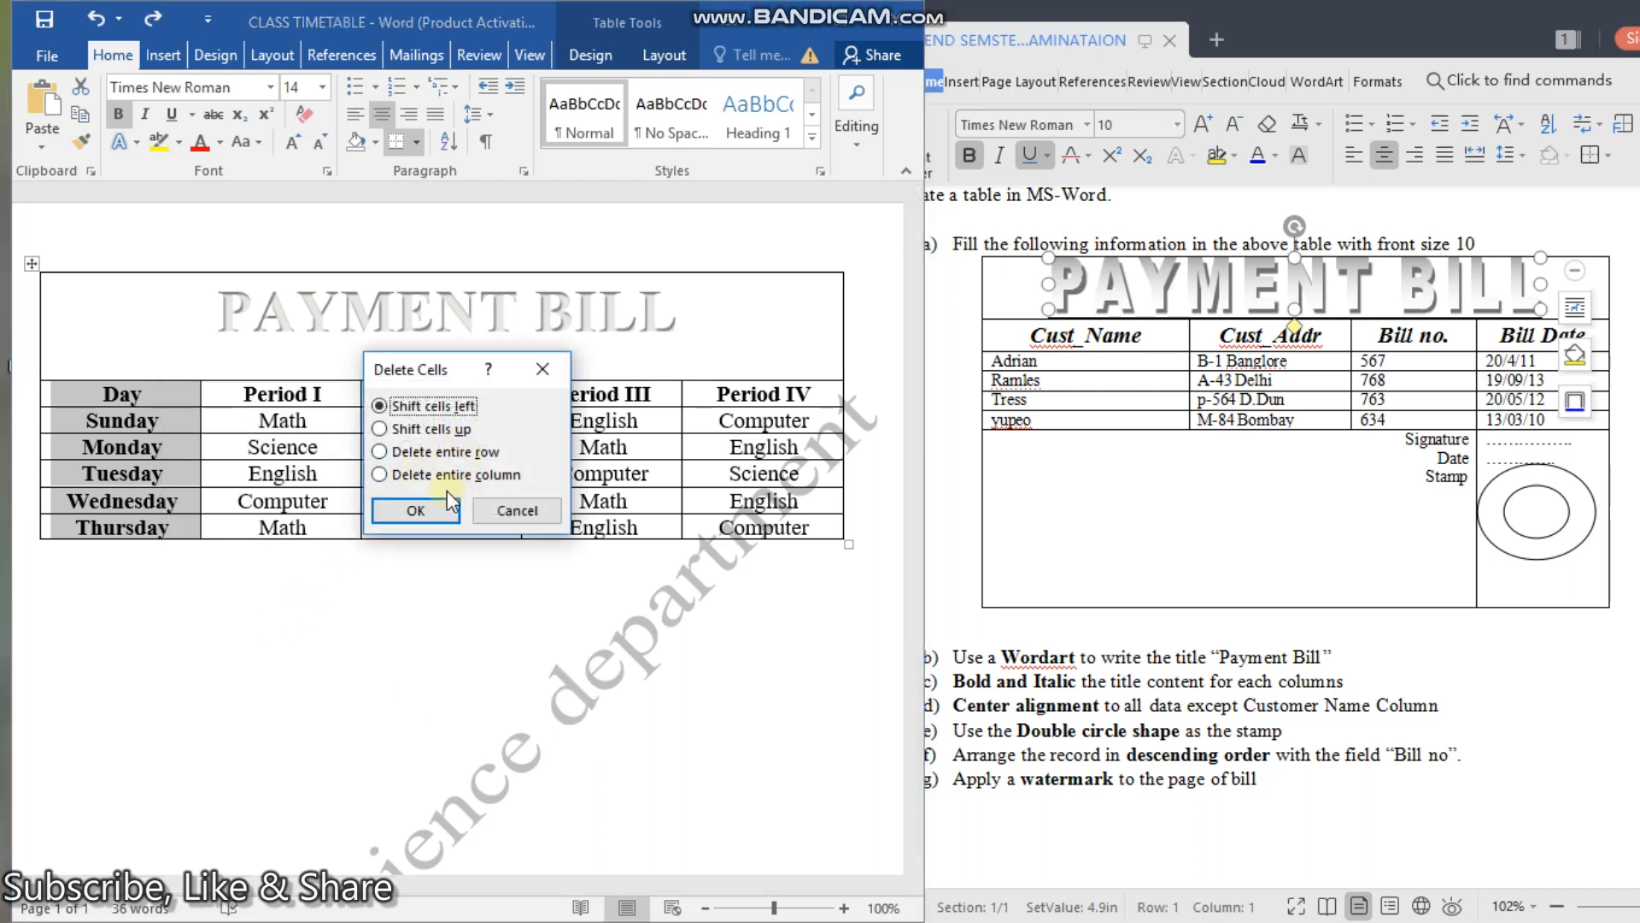
{"action": "left_click", "coordinate": [377, 475]}
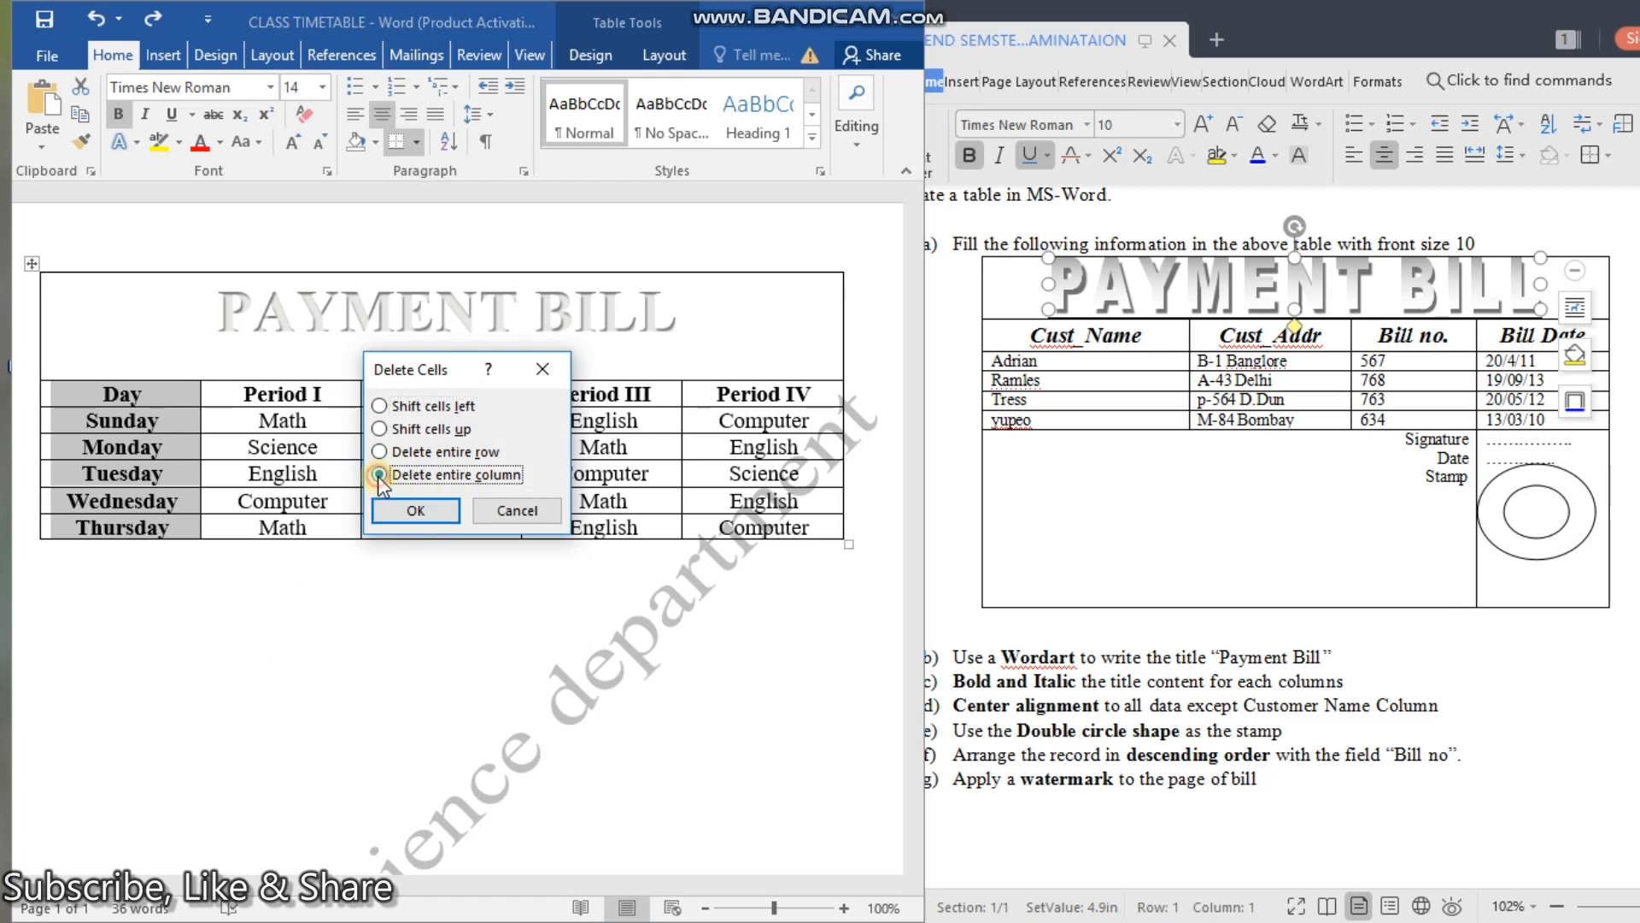
{"action": "left_click", "coordinate": [430, 514]}
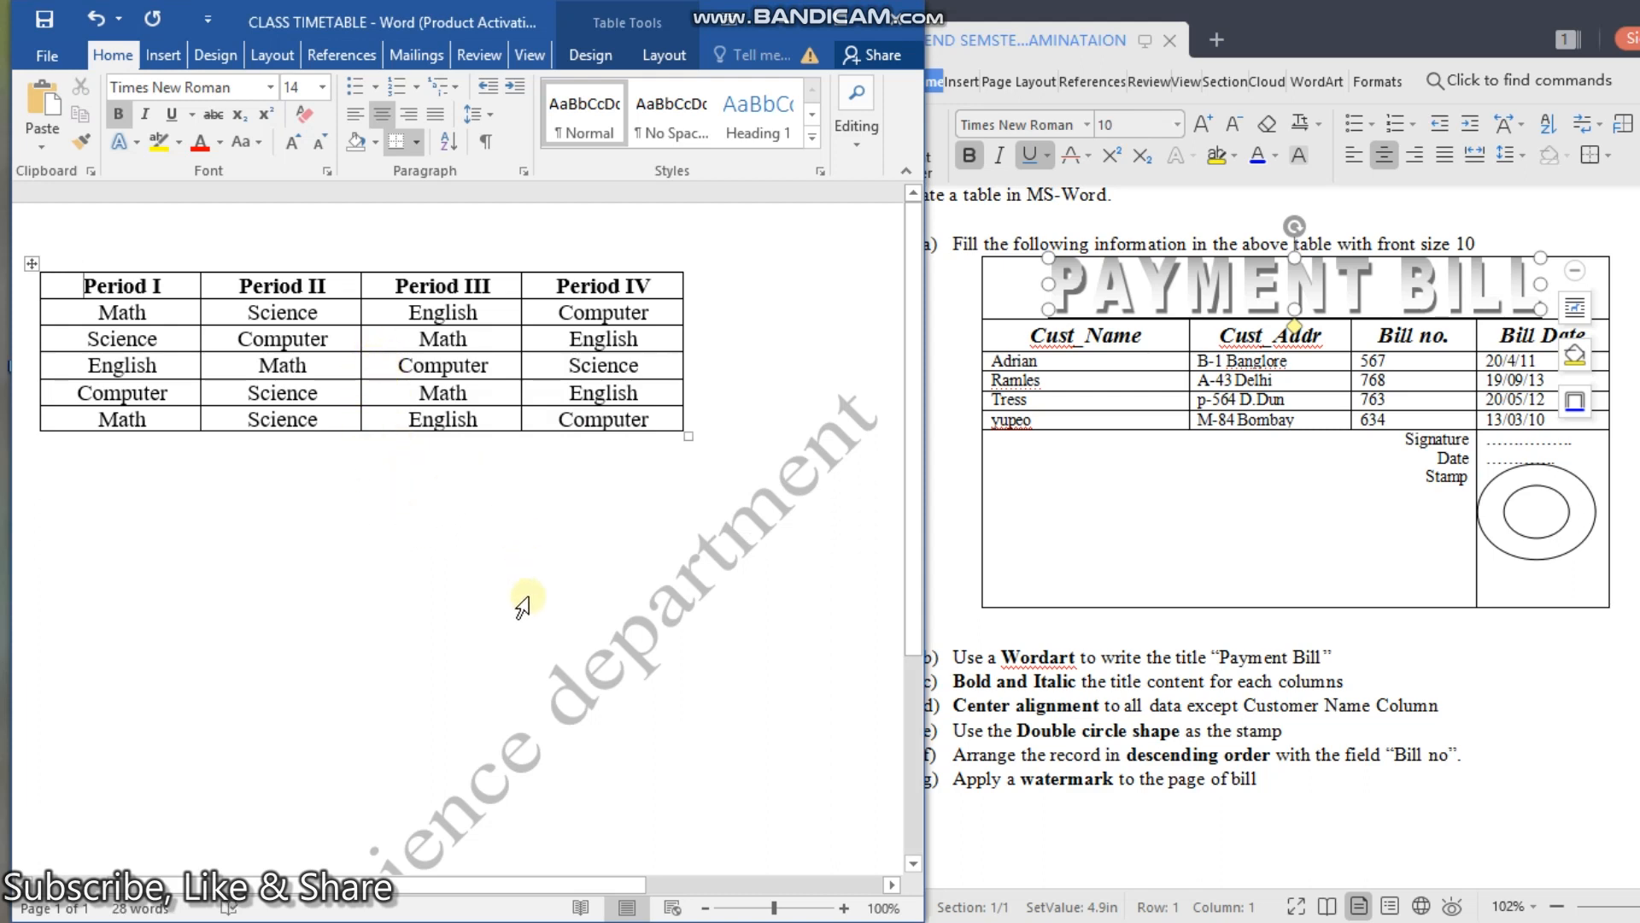
Step: Move the table down and to the right on the page and insert an empty row below the Period header row
{"action": "left_click", "coordinate": [423, 340]}
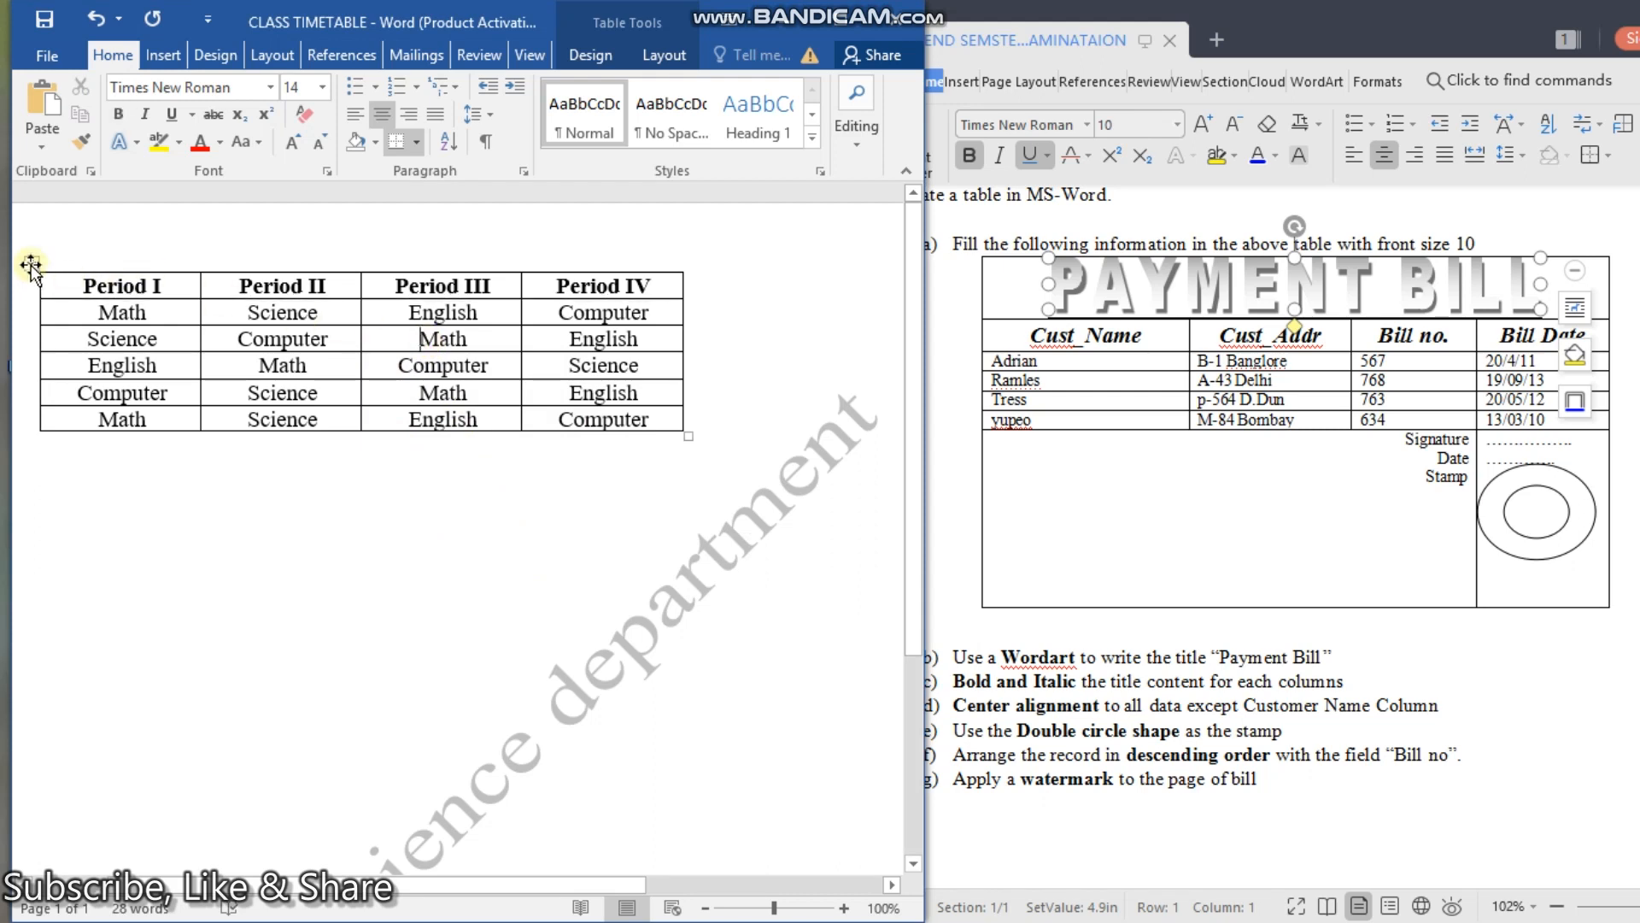
{"action": "left_click_drag", "start_coordinate": [30, 265], "coordinate": [138, 342]}
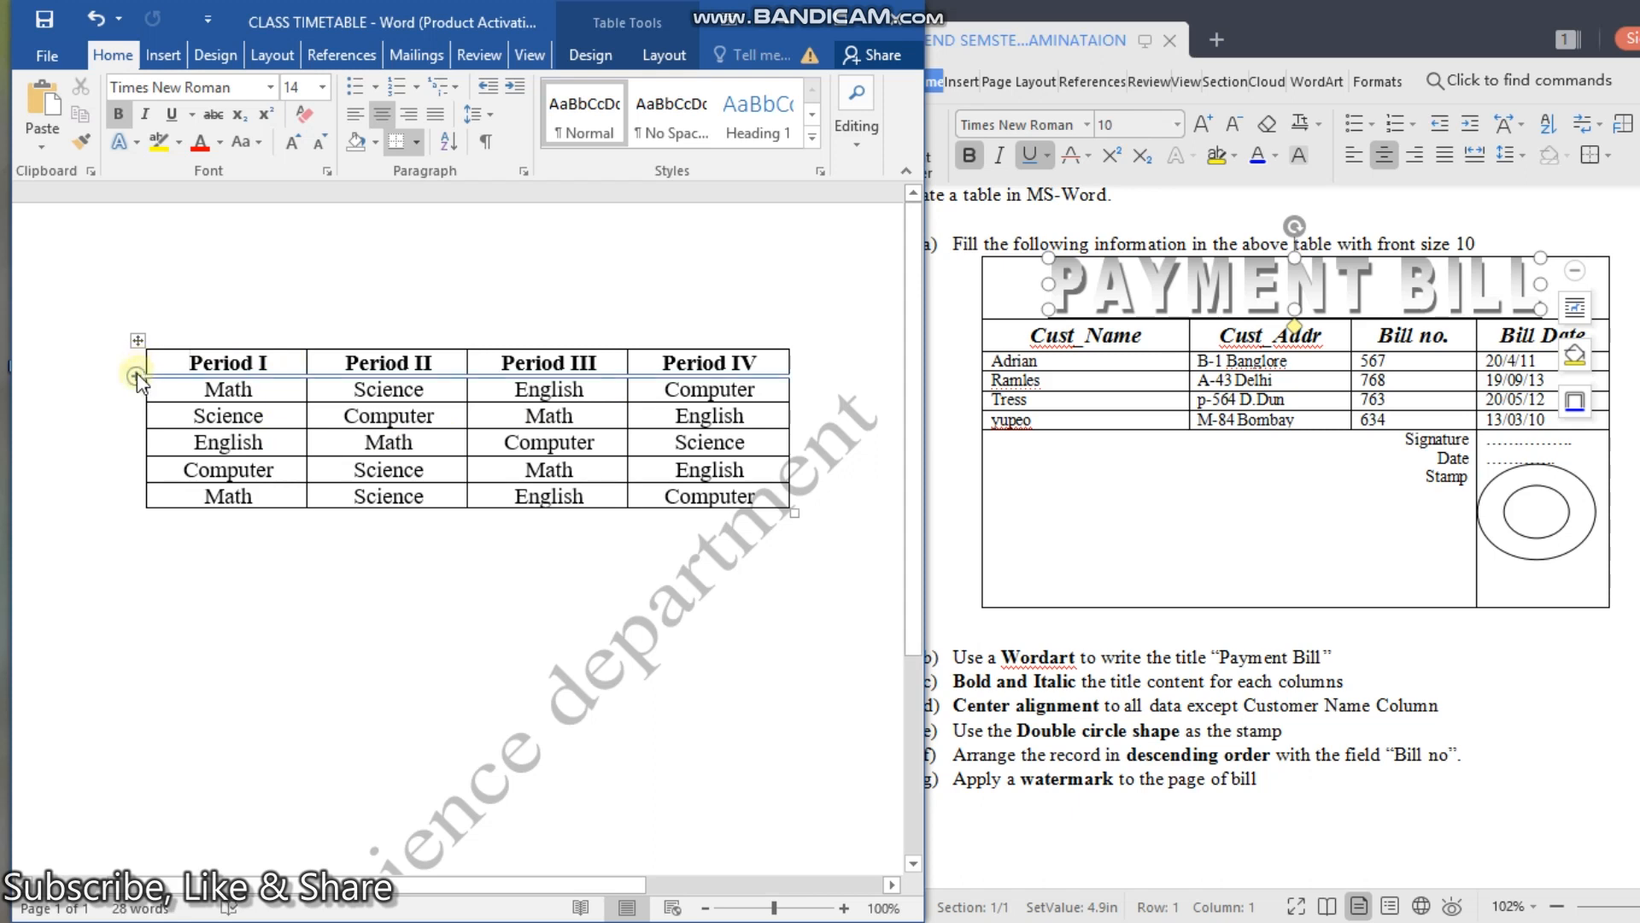
{"action": "left_click", "coordinate": [135, 375]}
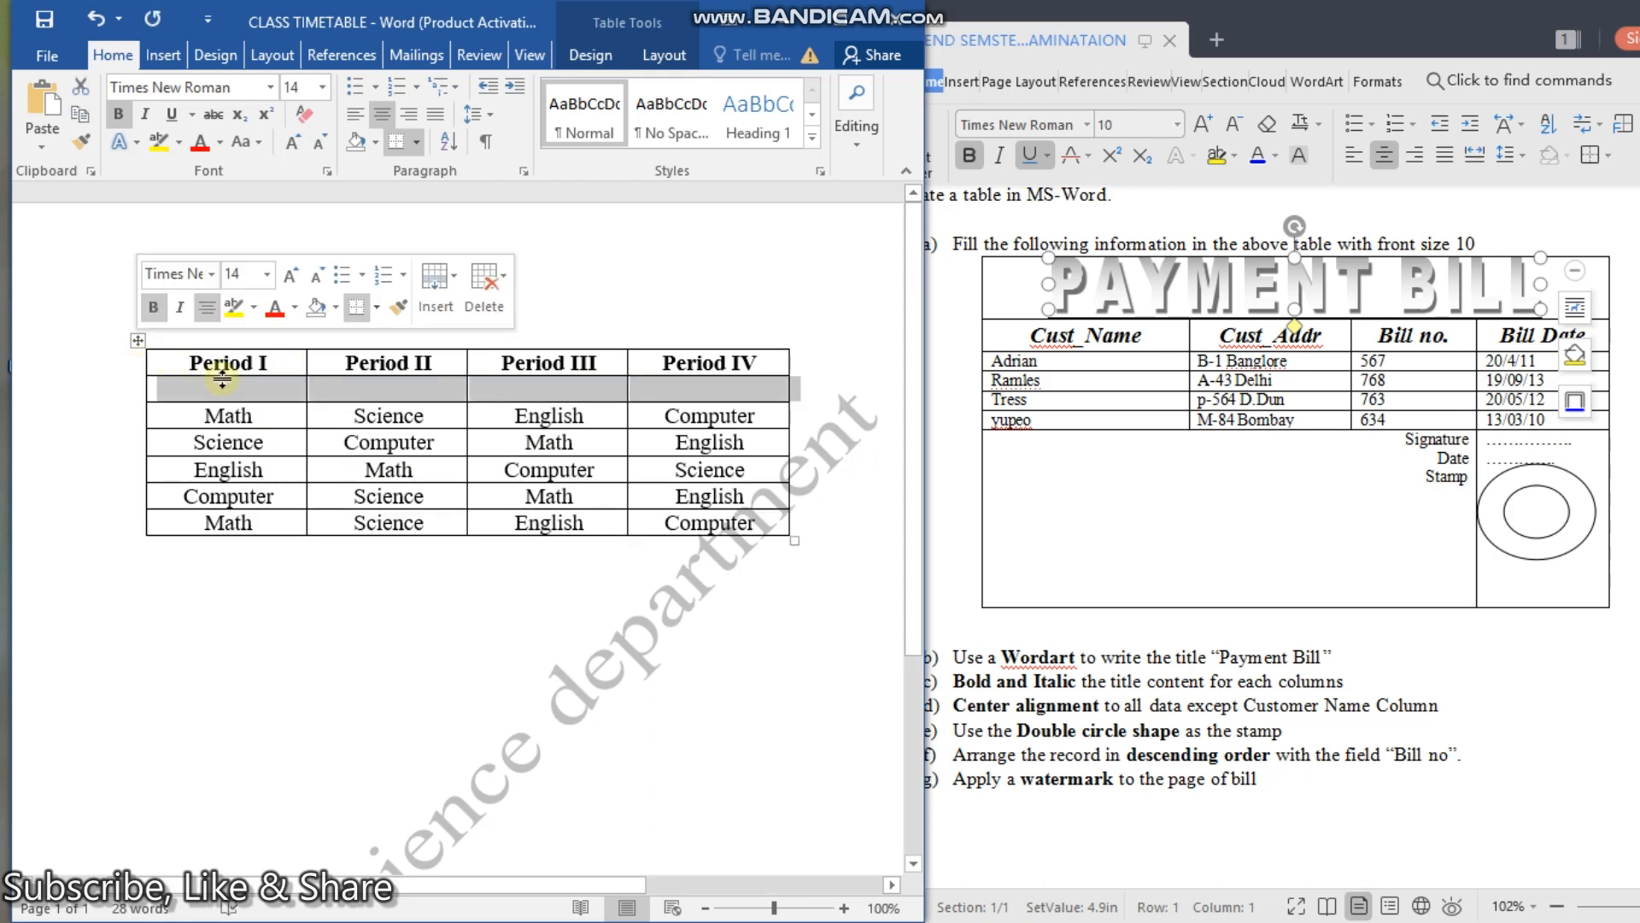
Step: Merge the four Period header cells in the table's first row into one cell
{"action": "left_click_drag", "start_coordinate": [174, 368], "coordinate": [677, 376]}
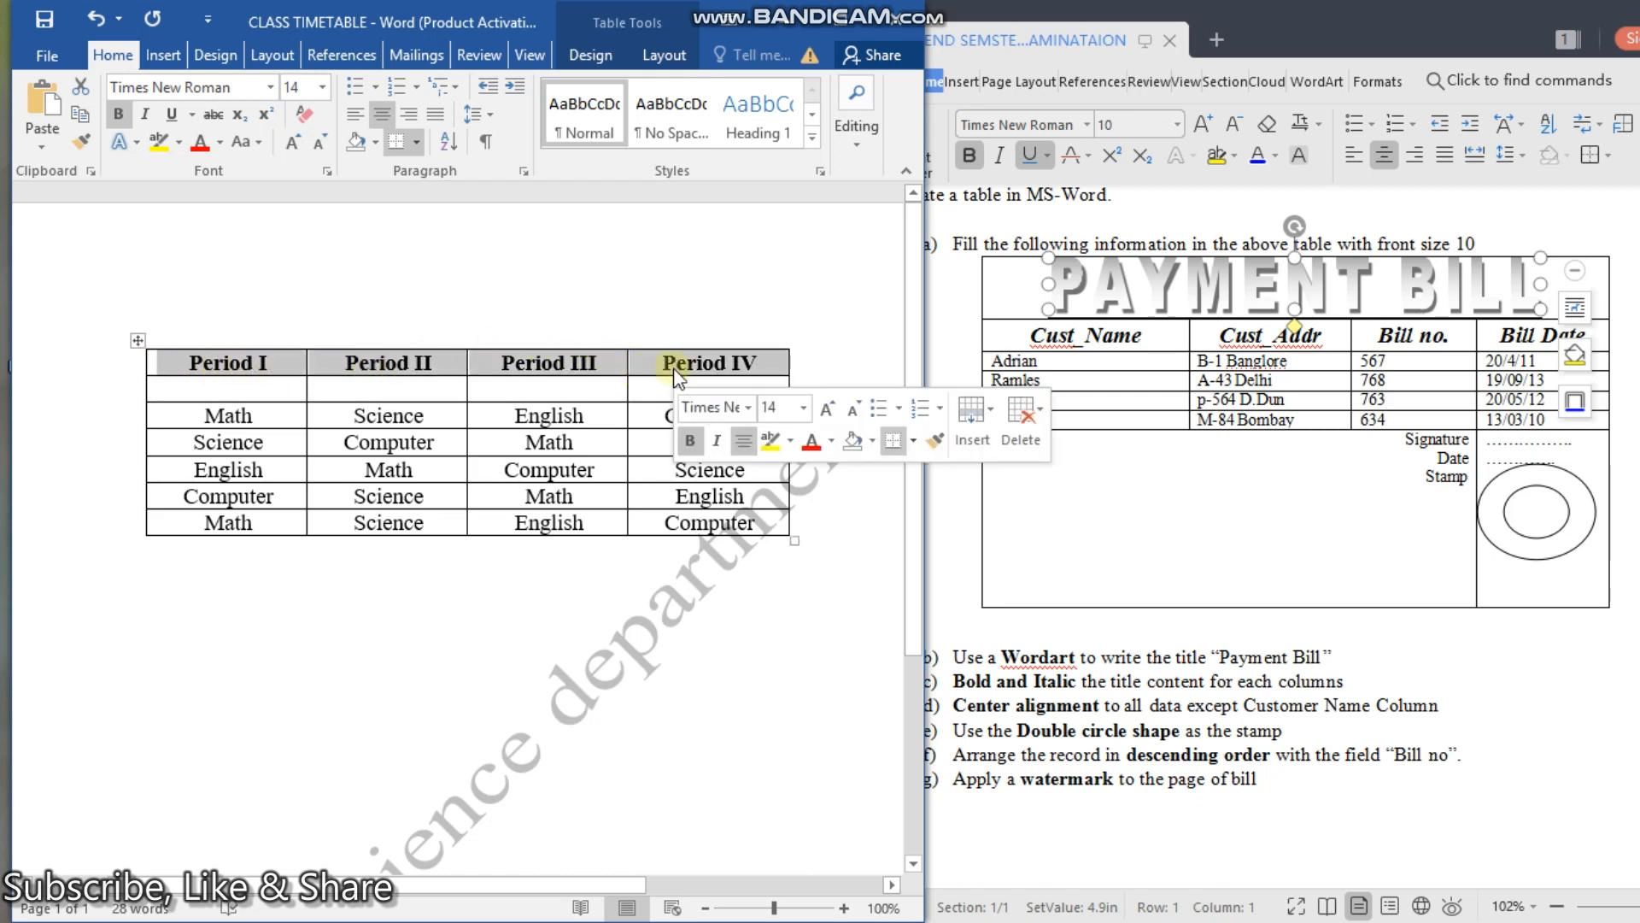
{"action": "key", "text": "BackSpace"}
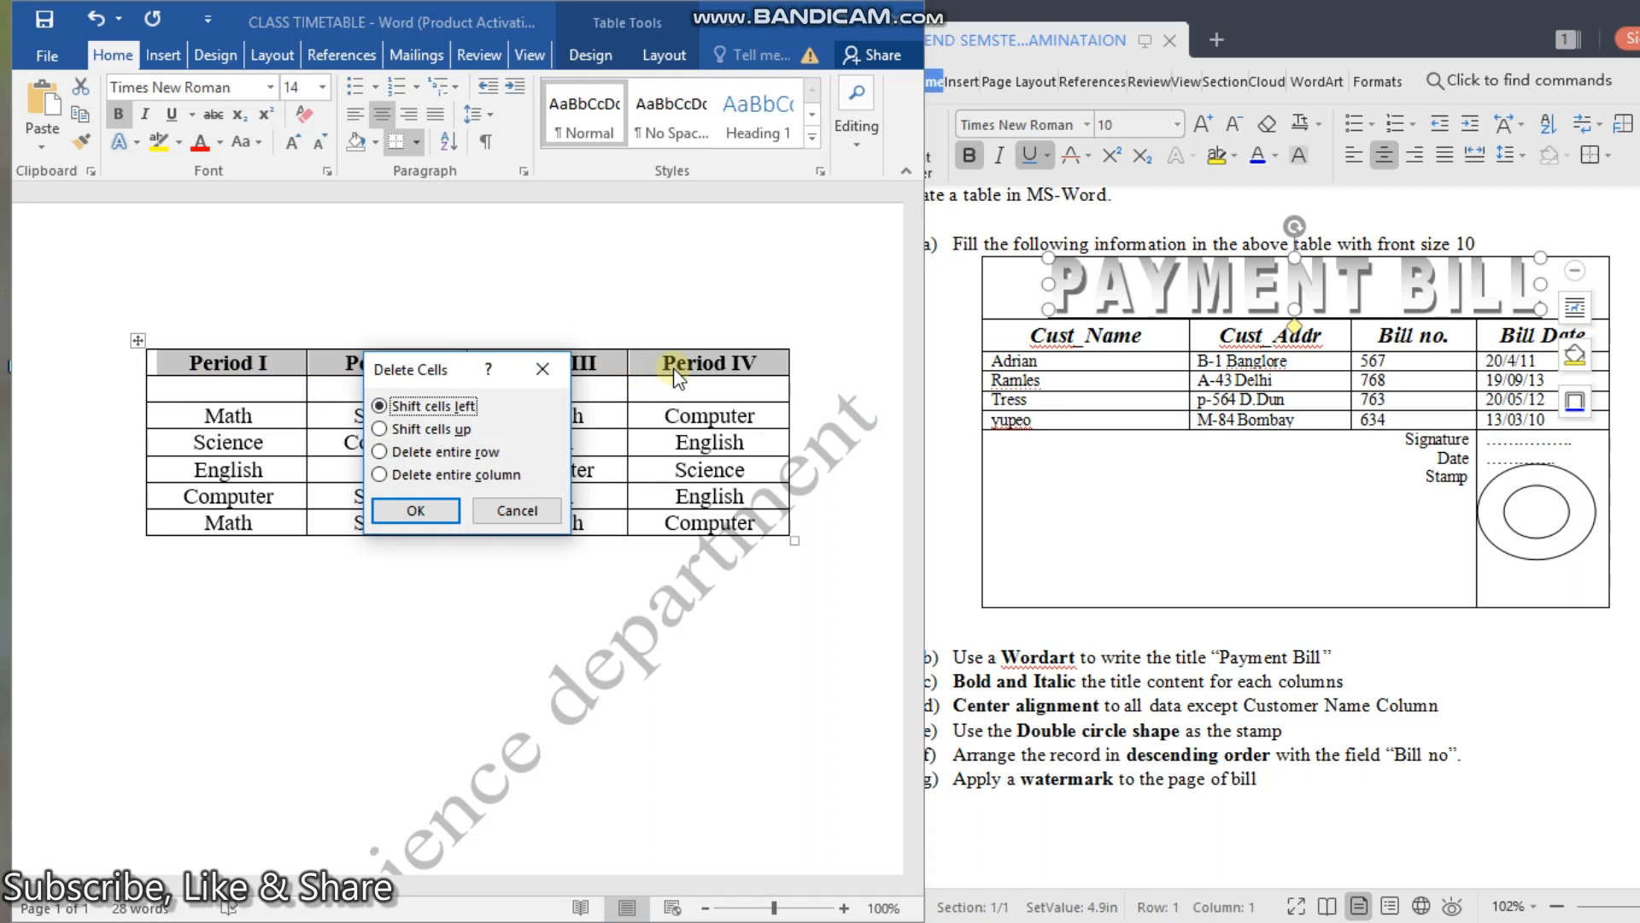
{"action": "left_click", "coordinate": [532, 512]}
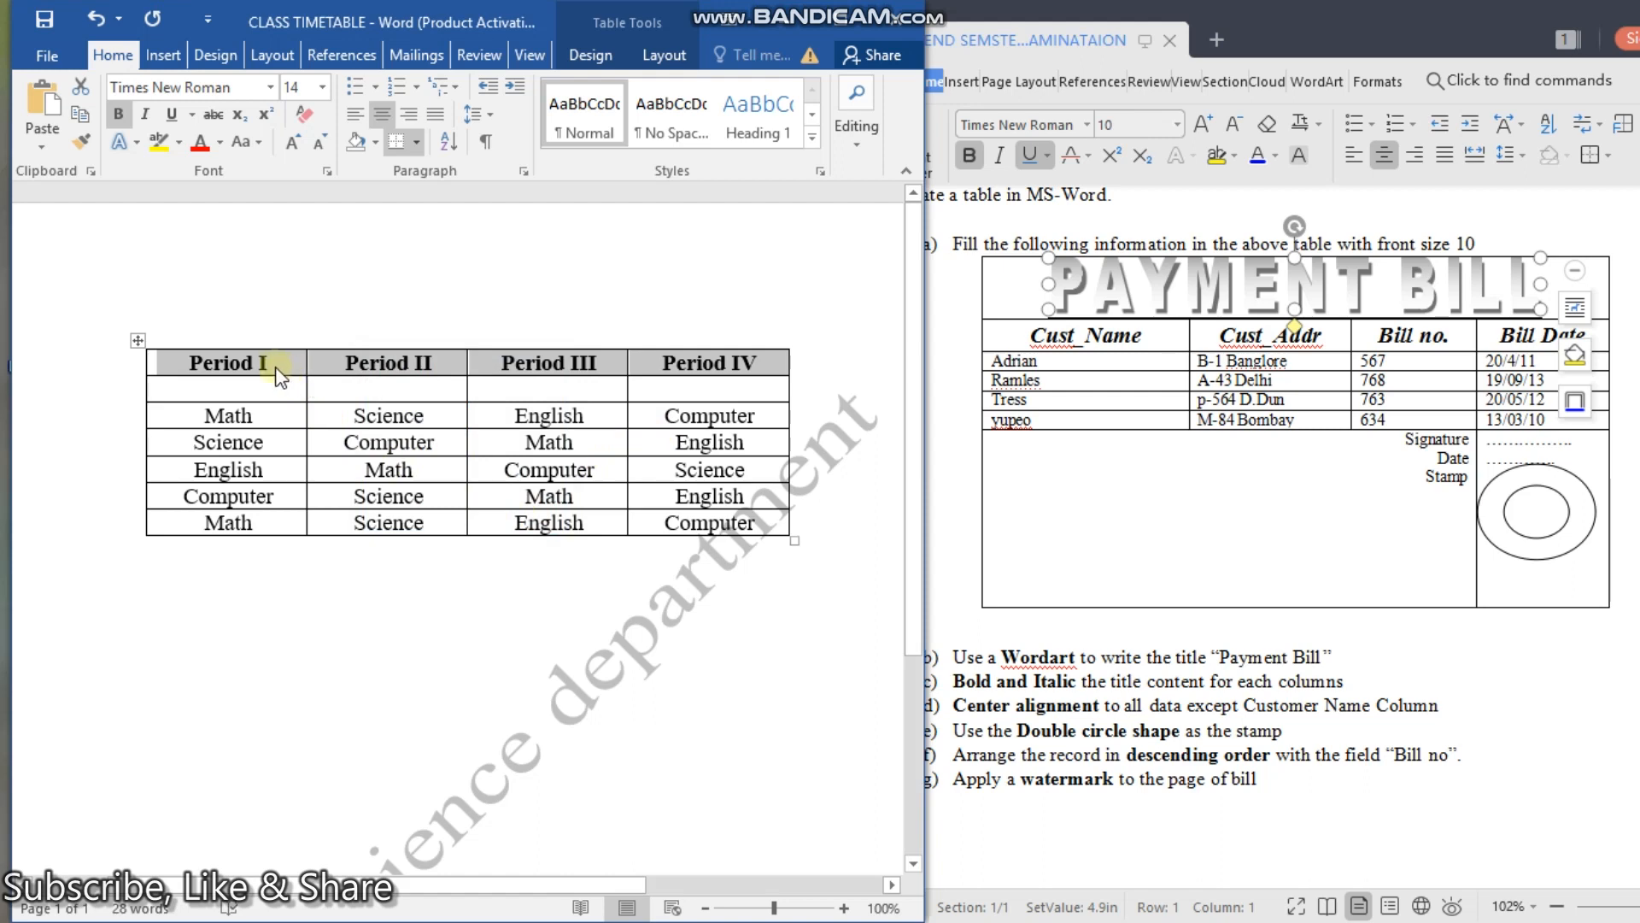
{"action": "right_click", "coordinate": [279, 373]}
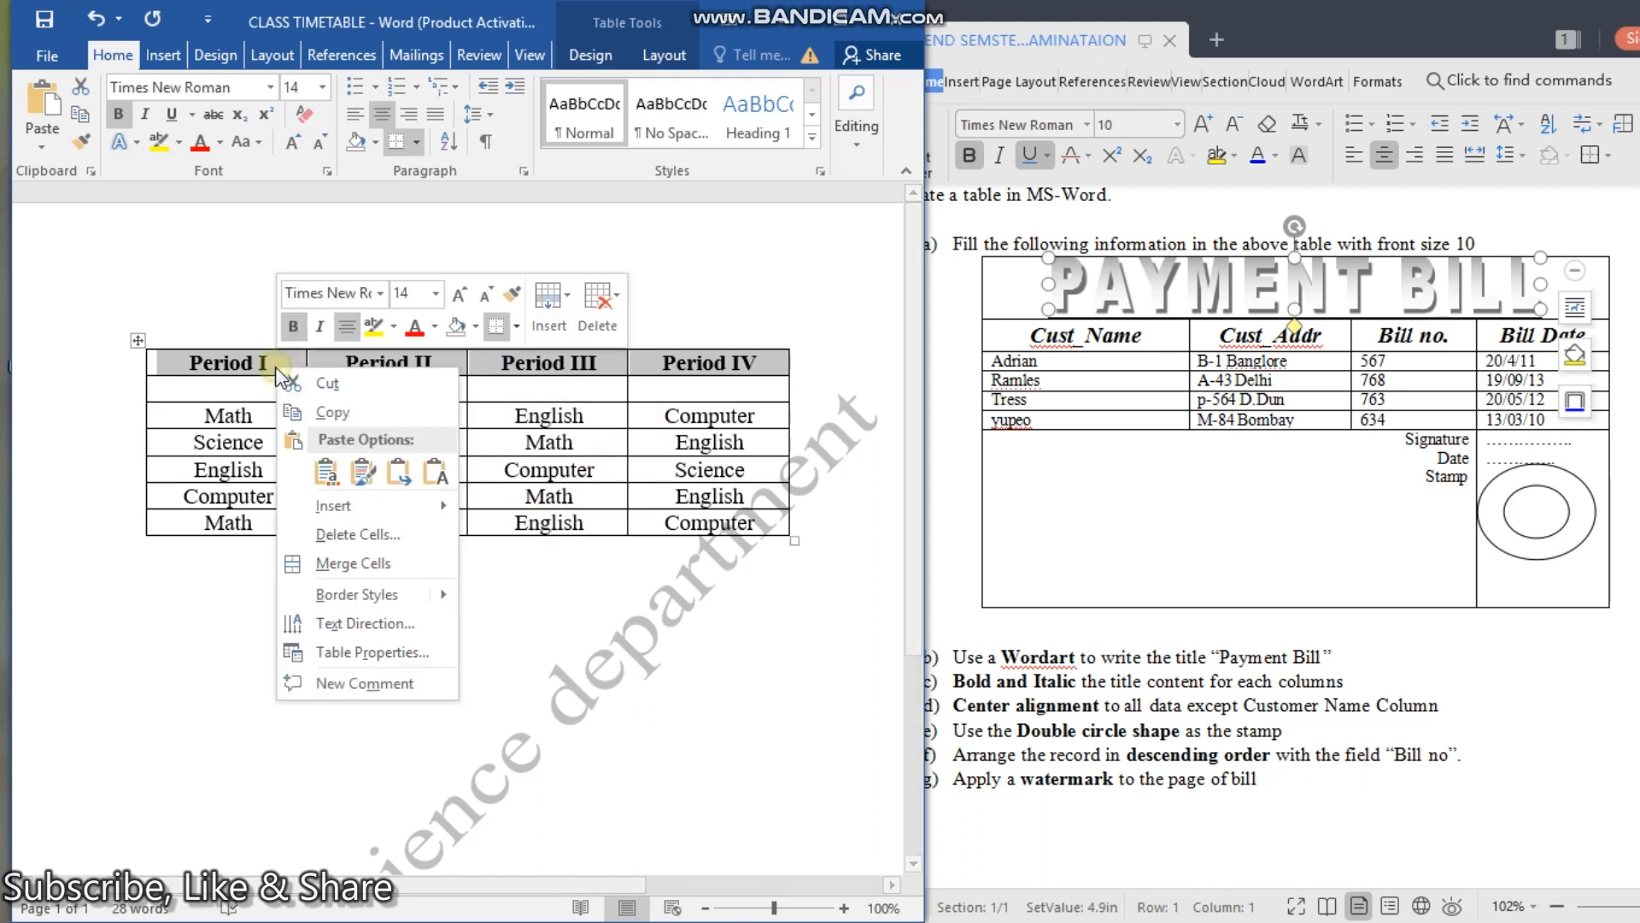
{"action": "left_click", "coordinate": [387, 564]}
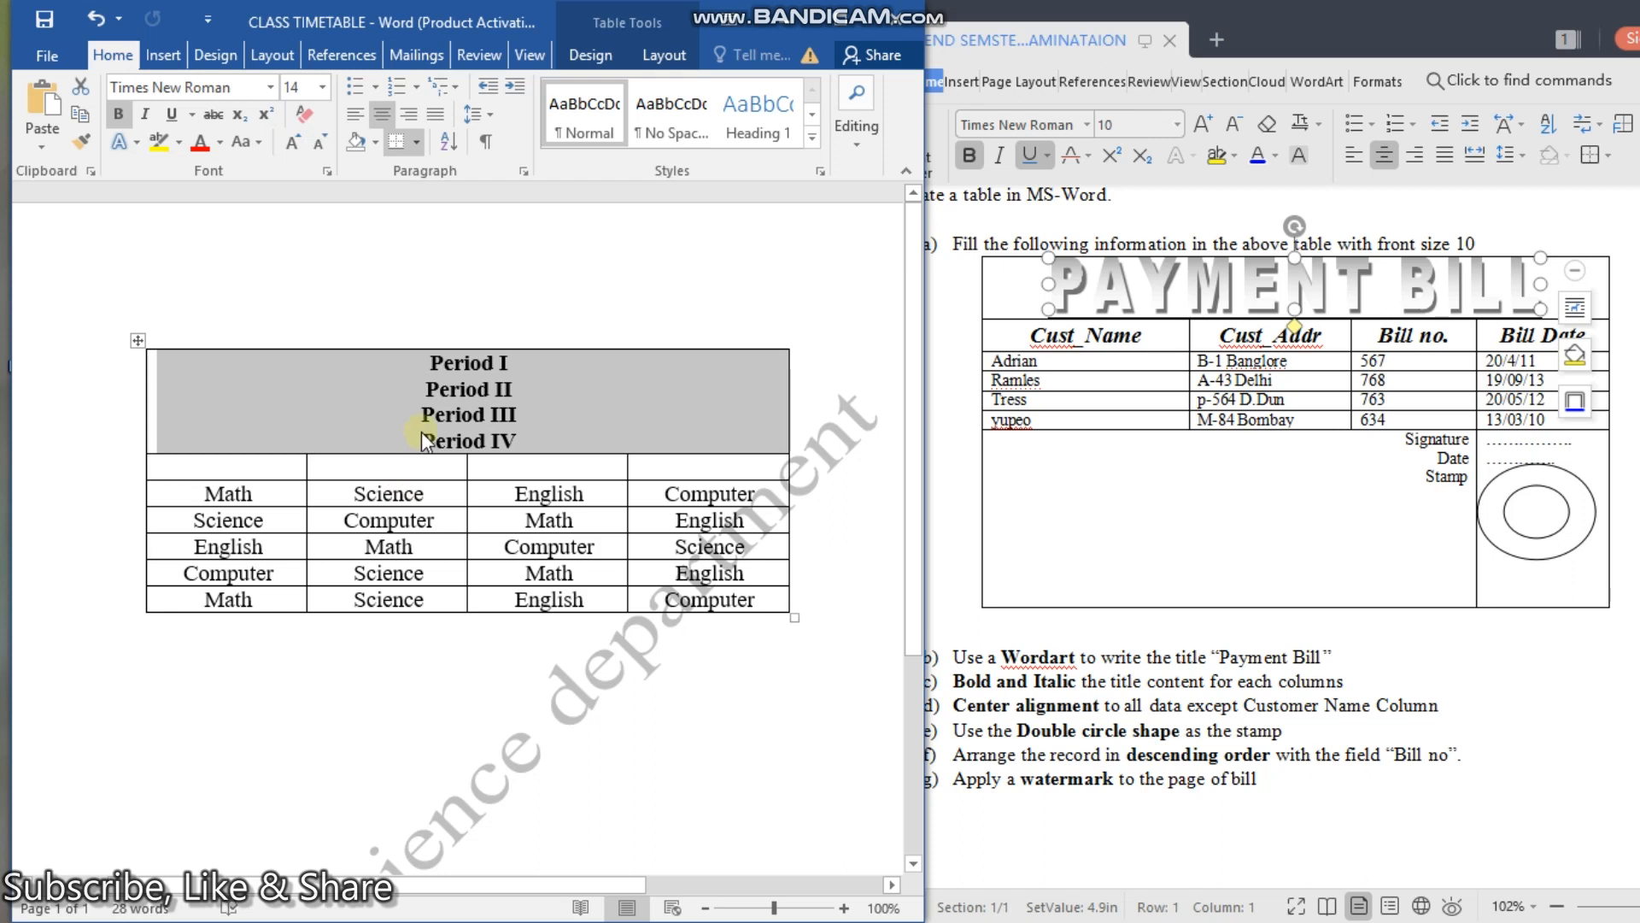
{"action": "key", "text": "ctrl+z"}
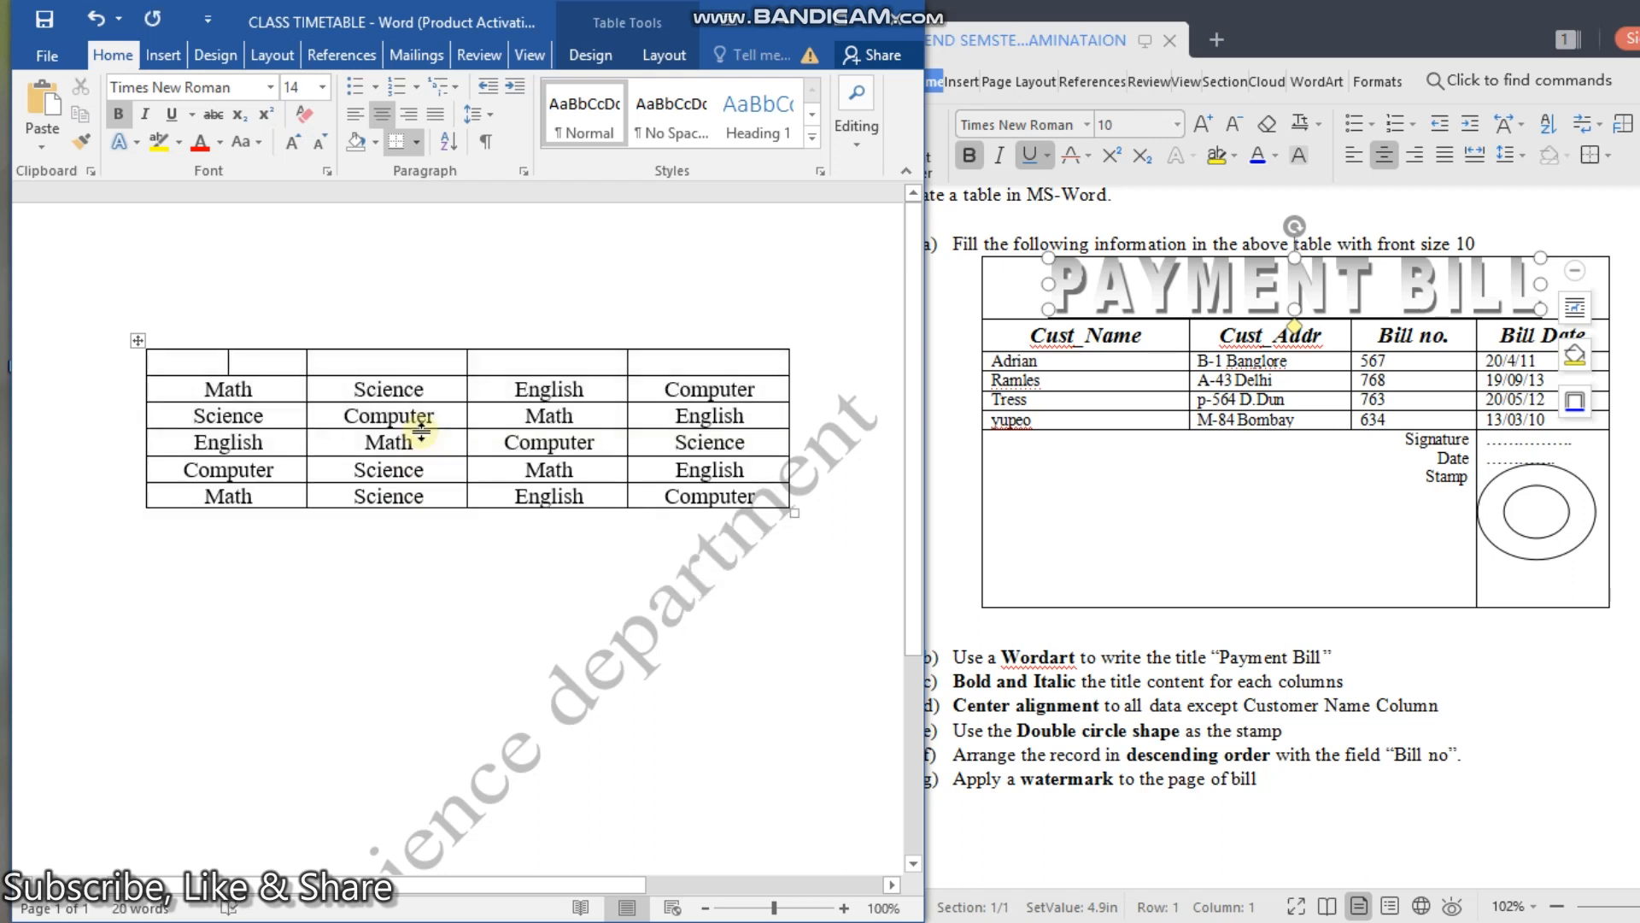
{"action": "key", "text": "ctrl+y"}
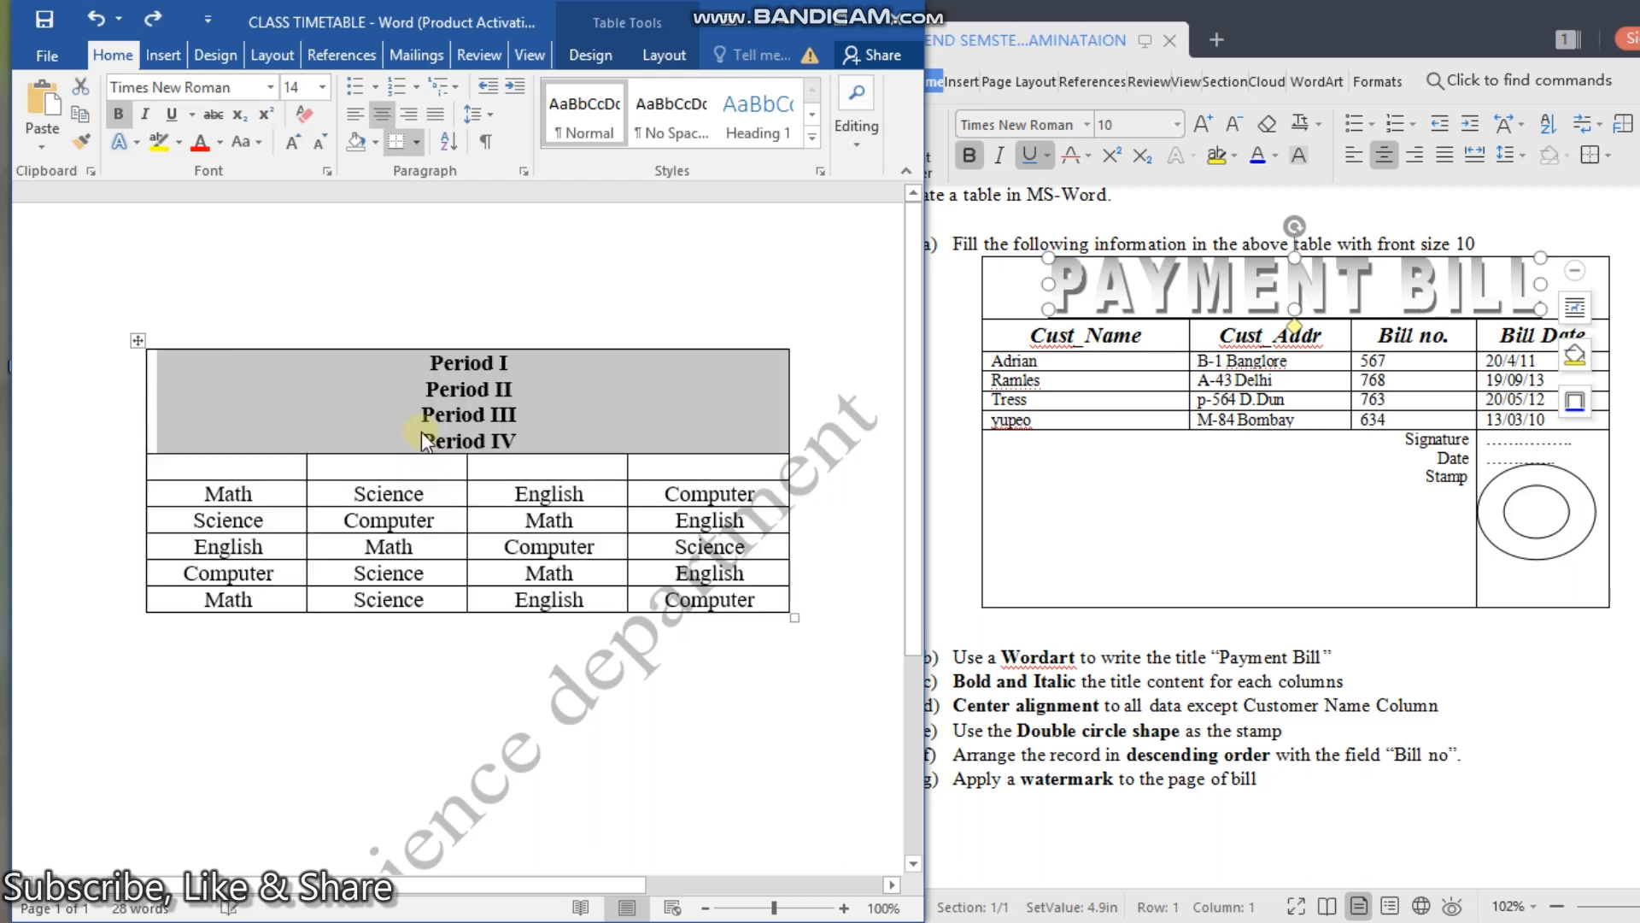
Step: Clear all the Period I to Period IV text from the merged top cell
{"action": "left_click", "coordinate": [545, 420]}
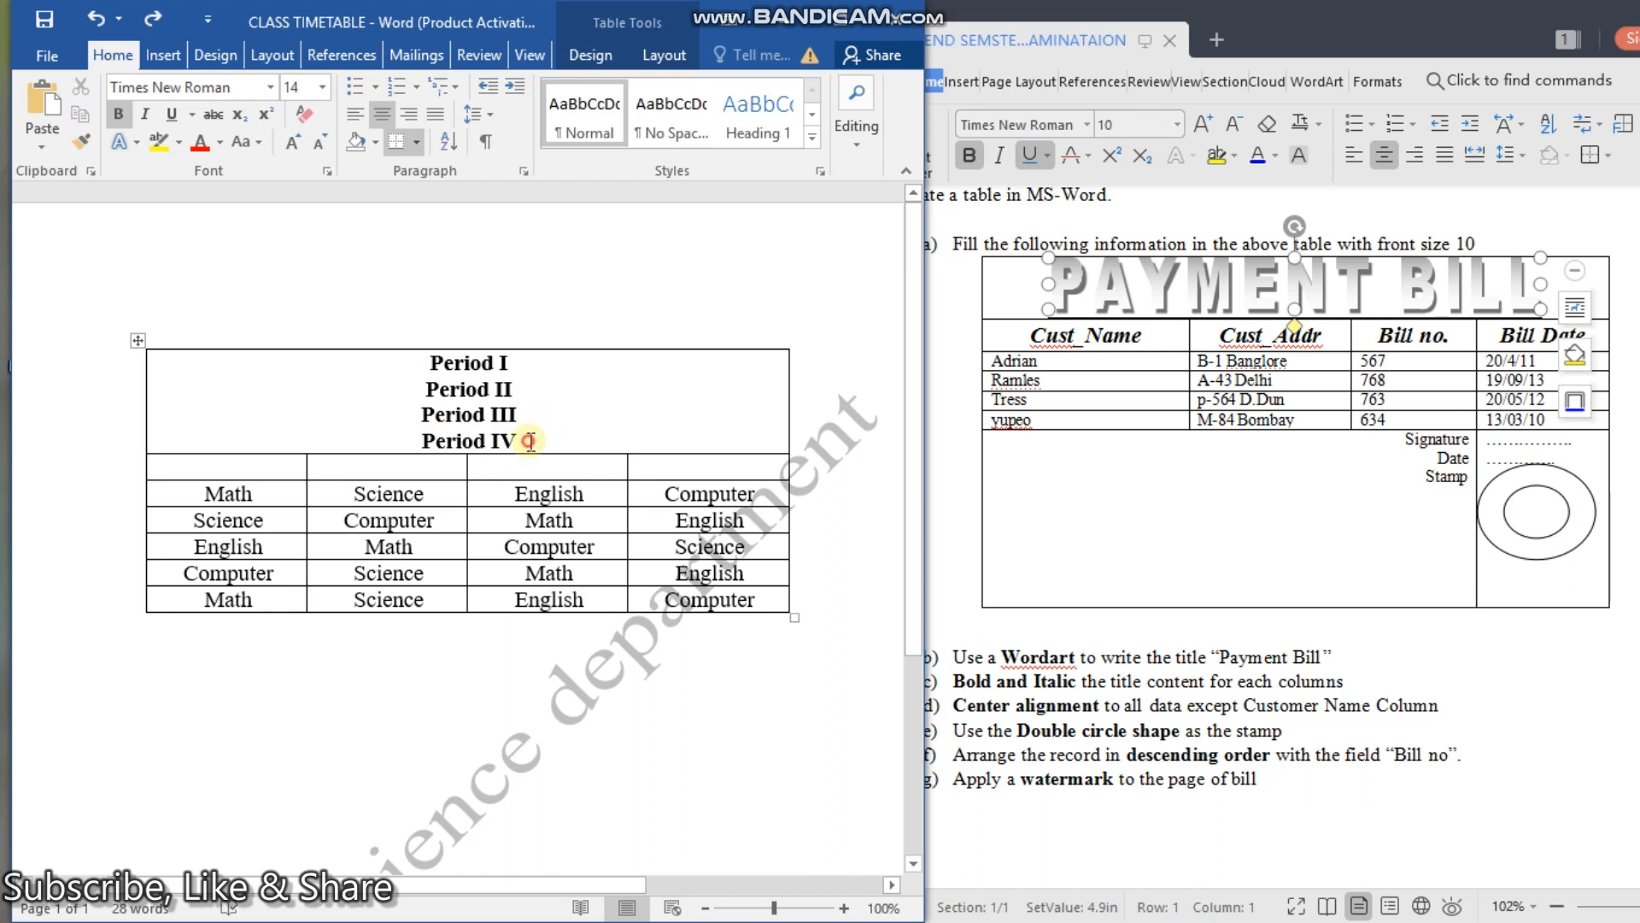
{"action": "key", "text": "BackSpace"}
{"action": "key", "text": "BackSpace"}
{"action": "key", "text": "BackSpace"}
{"action": "key", "text": "BackSpace"}
{"action": "key", "text": "BackSpace"}
{"action": "key", "text": "BackSpace"}
{"action": "key", "text": "BackSpace"}
{"action": "key", "text": "BackSpace"}
{"action": "key", "text": "BackSpace"}
{"action": "key", "text": "BackSpace"}
{"action": "key", "text": "BackSpace"}
{"action": "key", "text": "BackSpace"}
{"action": "key", "text": "BackSpace"}
{"action": "key", "text": "BackSpace"}
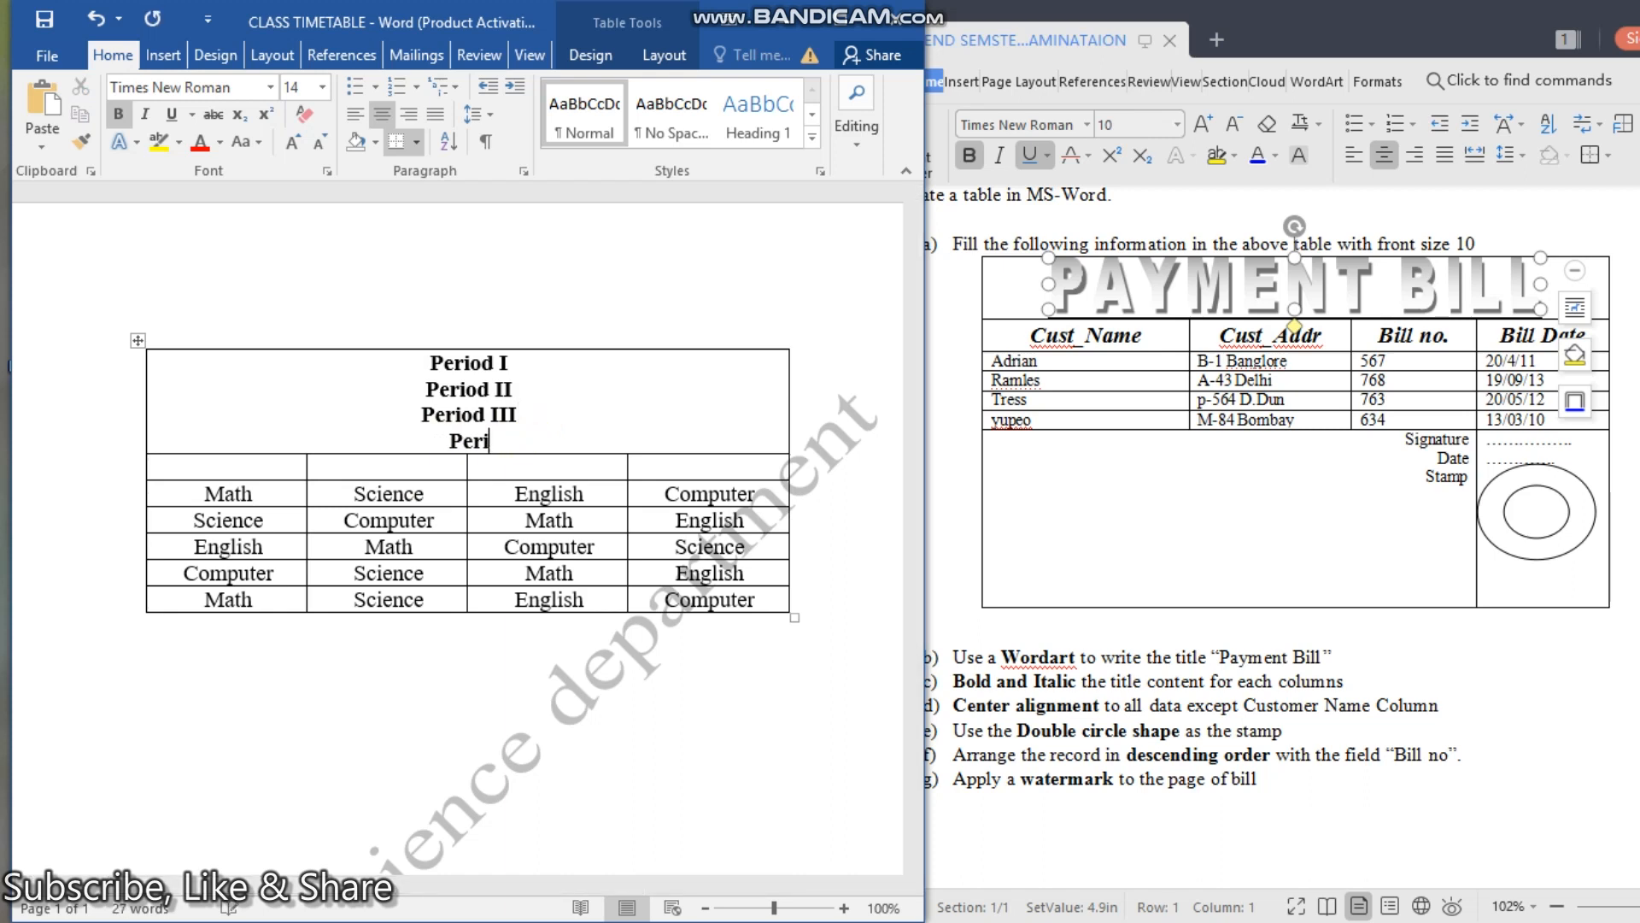
{"action": "key", "text": "BackSpace"}
{"action": "key", "text": "BackSpace"}
{"action": "key", "text": "BackSpace"}
{"action": "key", "text": "BackSpace"}
{"action": "key", "text": "BackSpace"}
{"action": "key", "text": "BackSpace"}
{"action": "key", "text": "BackSpace"}
{"action": "key", "text": "BackSpace"}
{"action": "key", "text": "BackSpace"}
{"action": "key", "text": "BackSpace"}
{"action": "key", "text": "BackSpace"}
{"action": "key", "text": "BackSpace"}
{"action": "key", "text": "BackSpace"}
{"action": "key", "text": "BackSpace"}
{"action": "key", "text": "BackSpace"}
{"action": "key", "text": "BackSpace"}
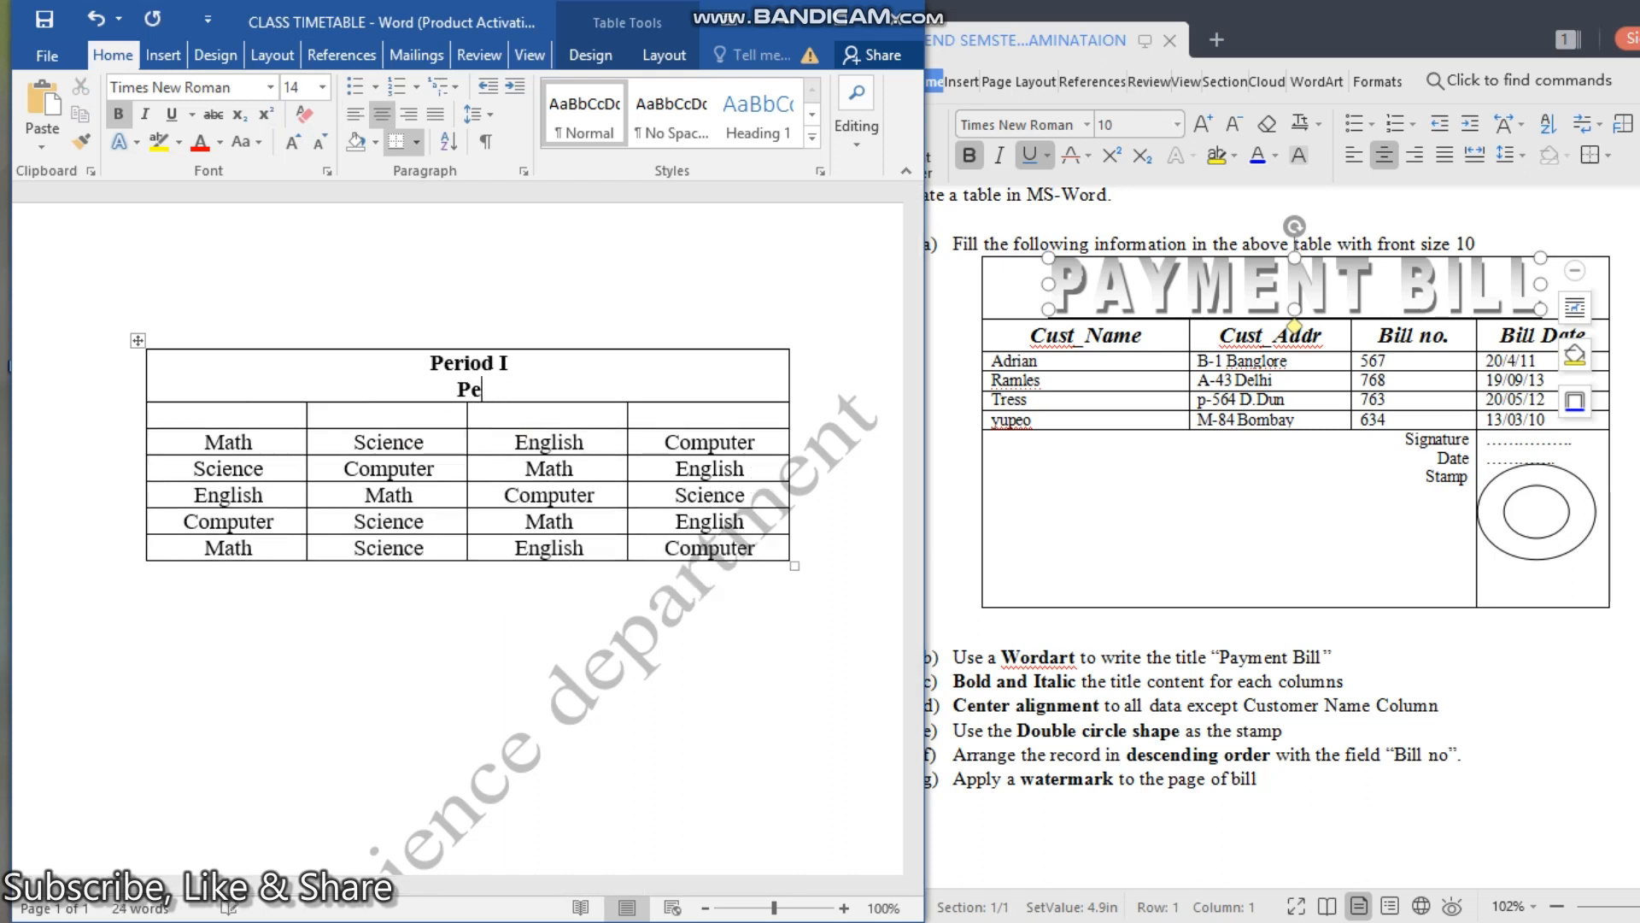
{"action": "key", "text": "BackSpace"}
{"action": "key", "text": "BackSpace"}
{"action": "key", "text": "BackSpace"}
{"action": "key", "text": "BackSpace"}
{"action": "key", "text": "BackSpace"}
{"action": "key", "text": "BackSpace"}
{"action": "key", "text": "BackSpace"}
{"action": "key", "text": "BackSpace"}
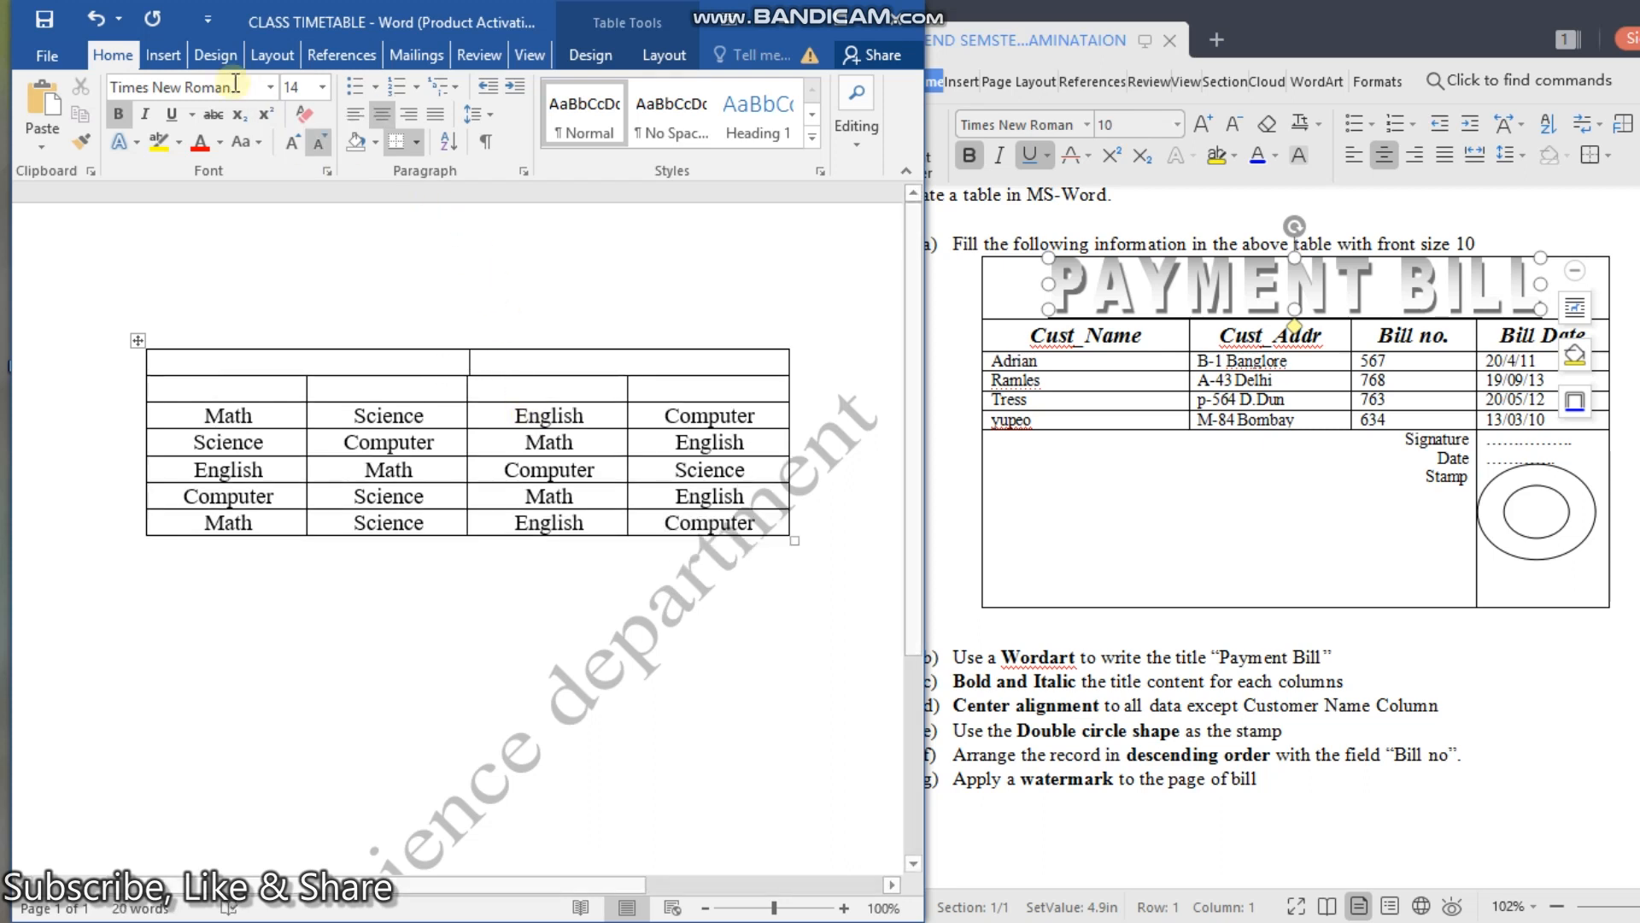
Step: Insert a grey gradient WordArt in the merged top row with the text PAYMENT BILL
{"action": "left_click", "coordinate": [171, 58]}
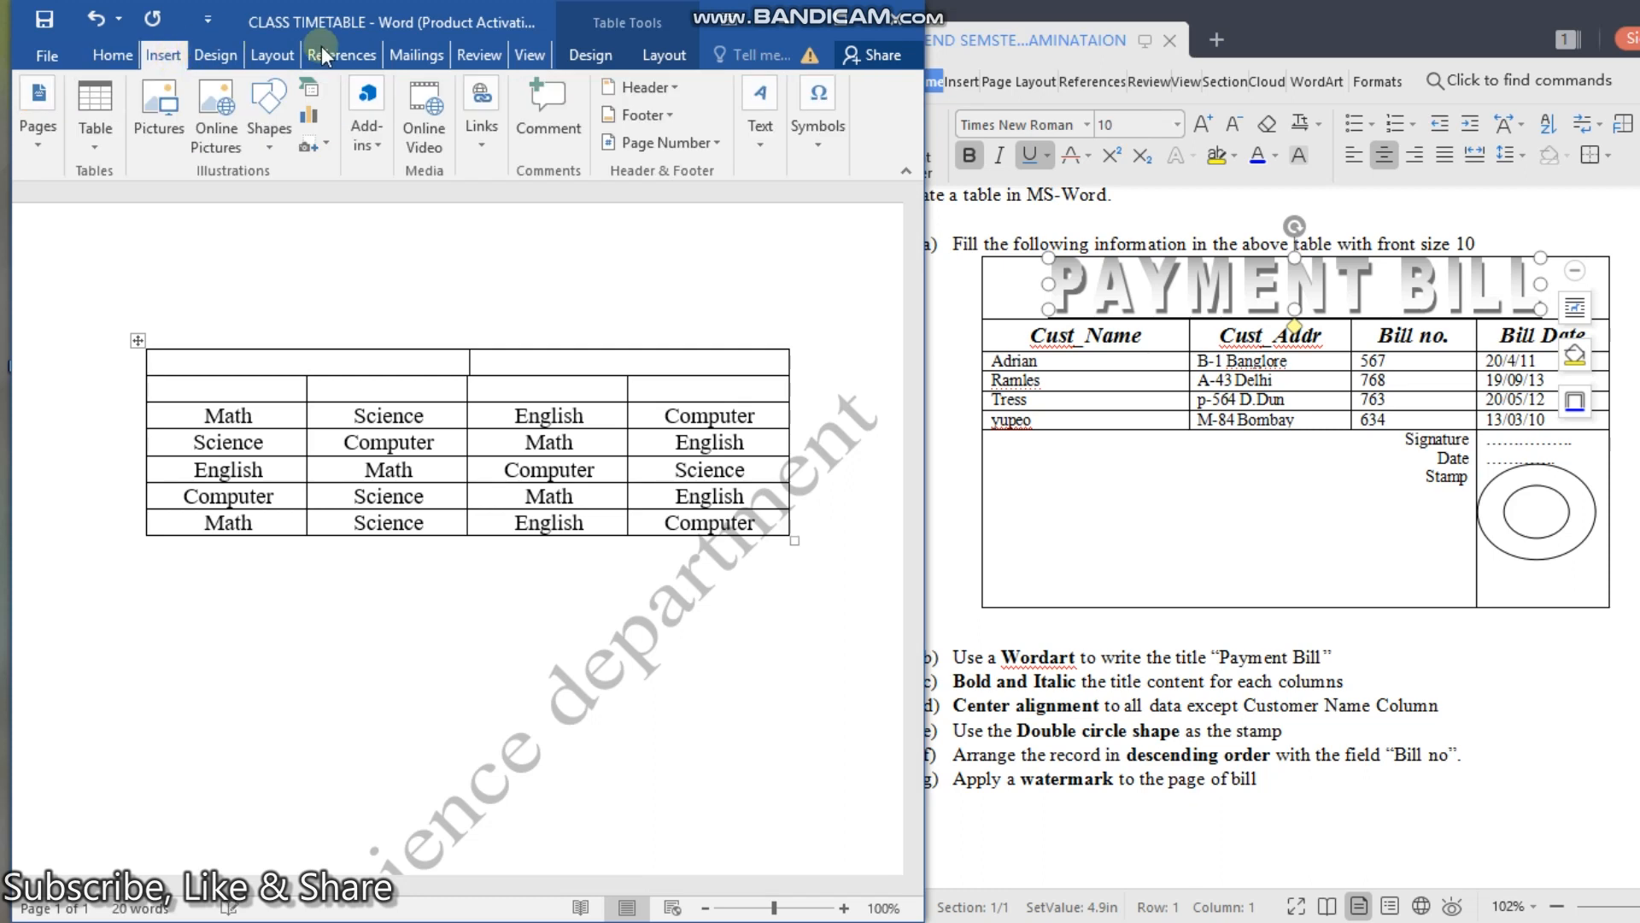
{"action": "left_click", "coordinate": [762, 145]}
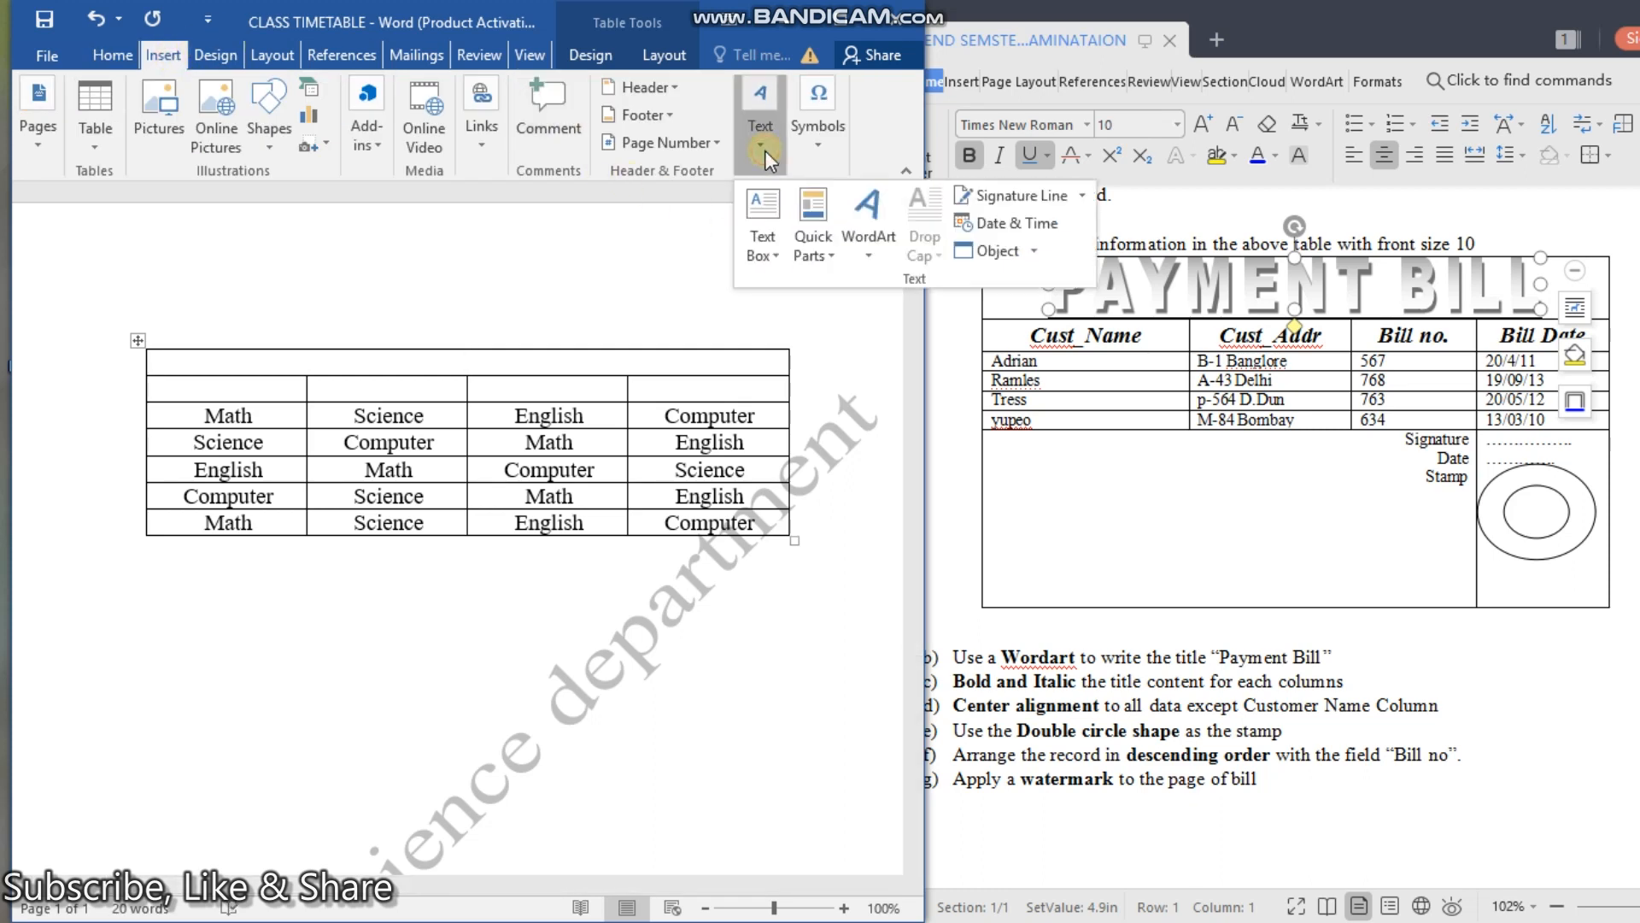
{"action": "left_click", "coordinate": [872, 253]}
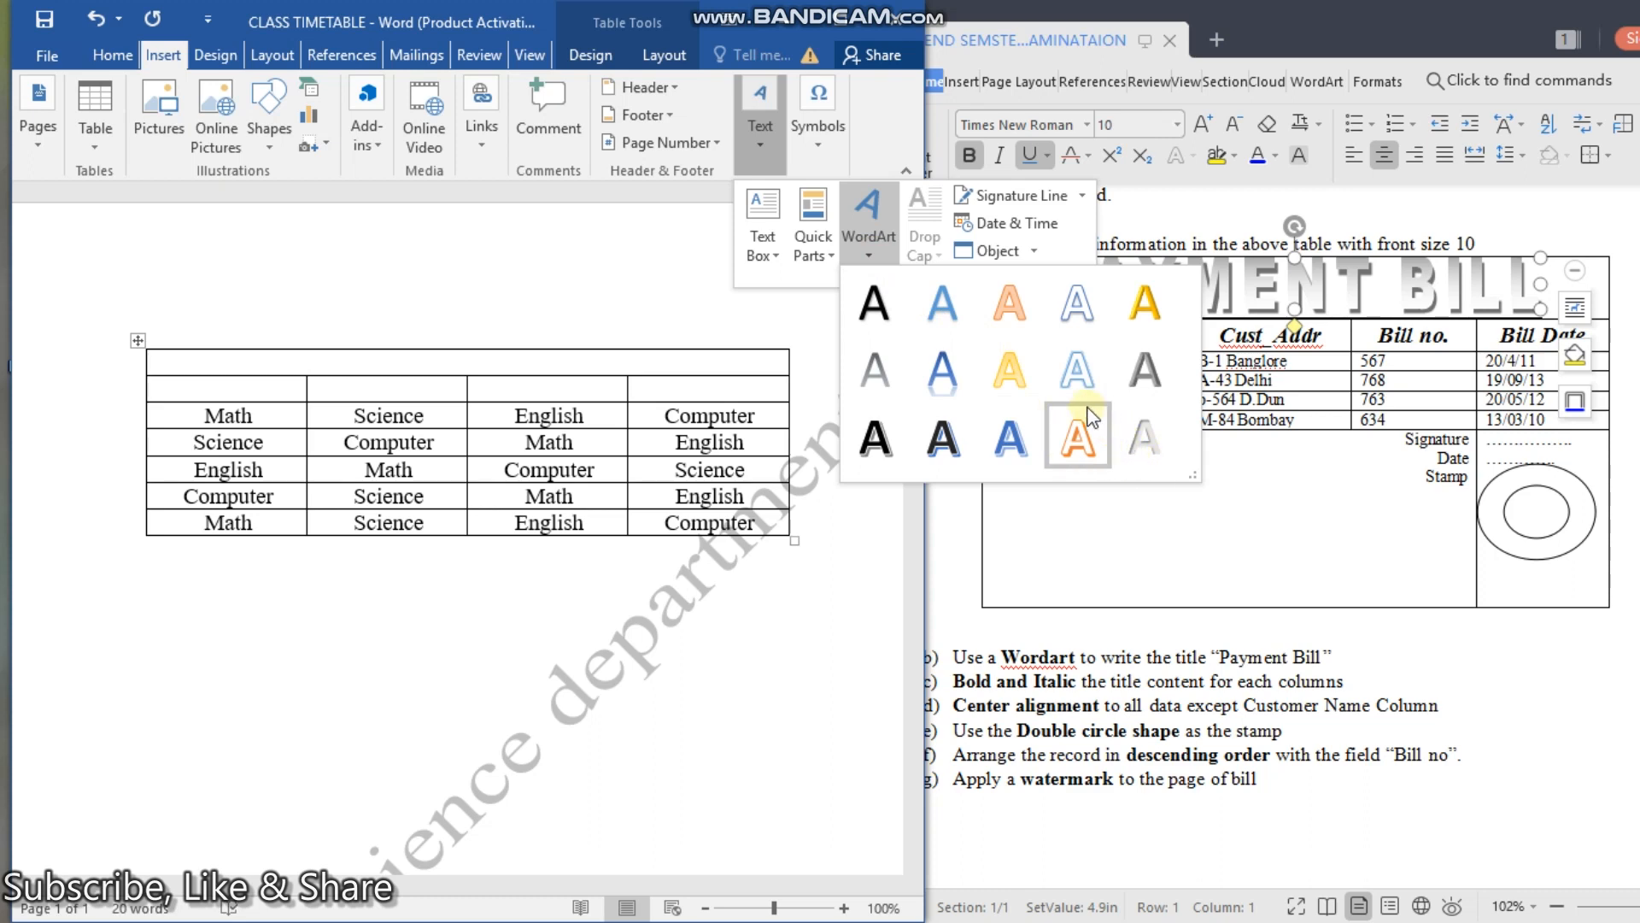
{"action": "left_click", "coordinate": [883, 369]}
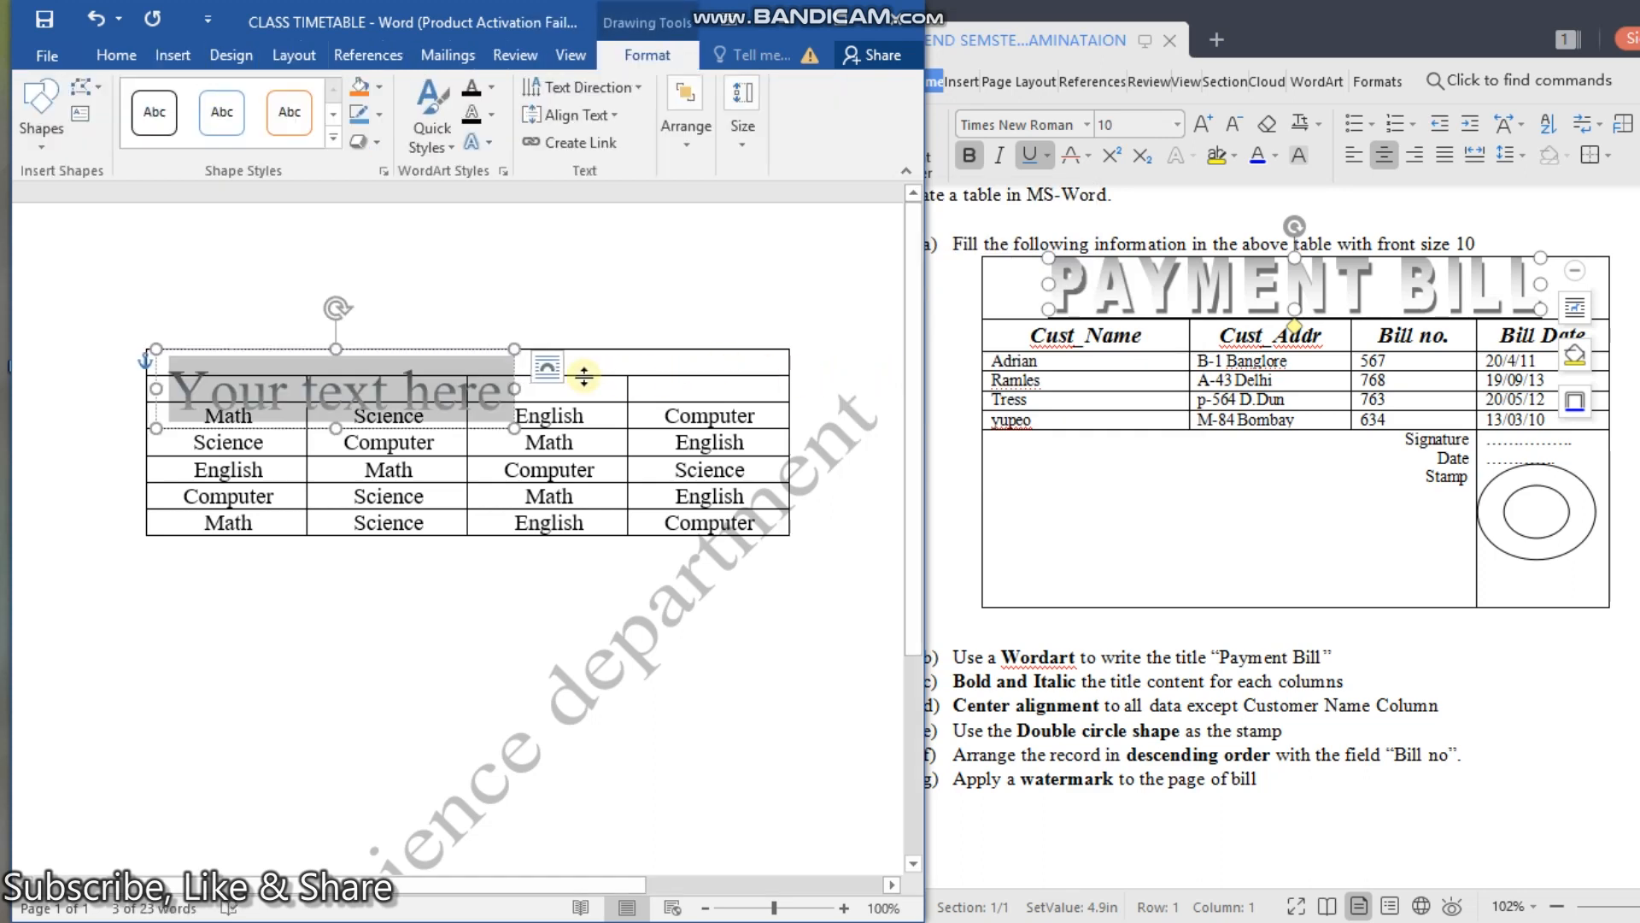
{"action": "key", "text": "Delete"}
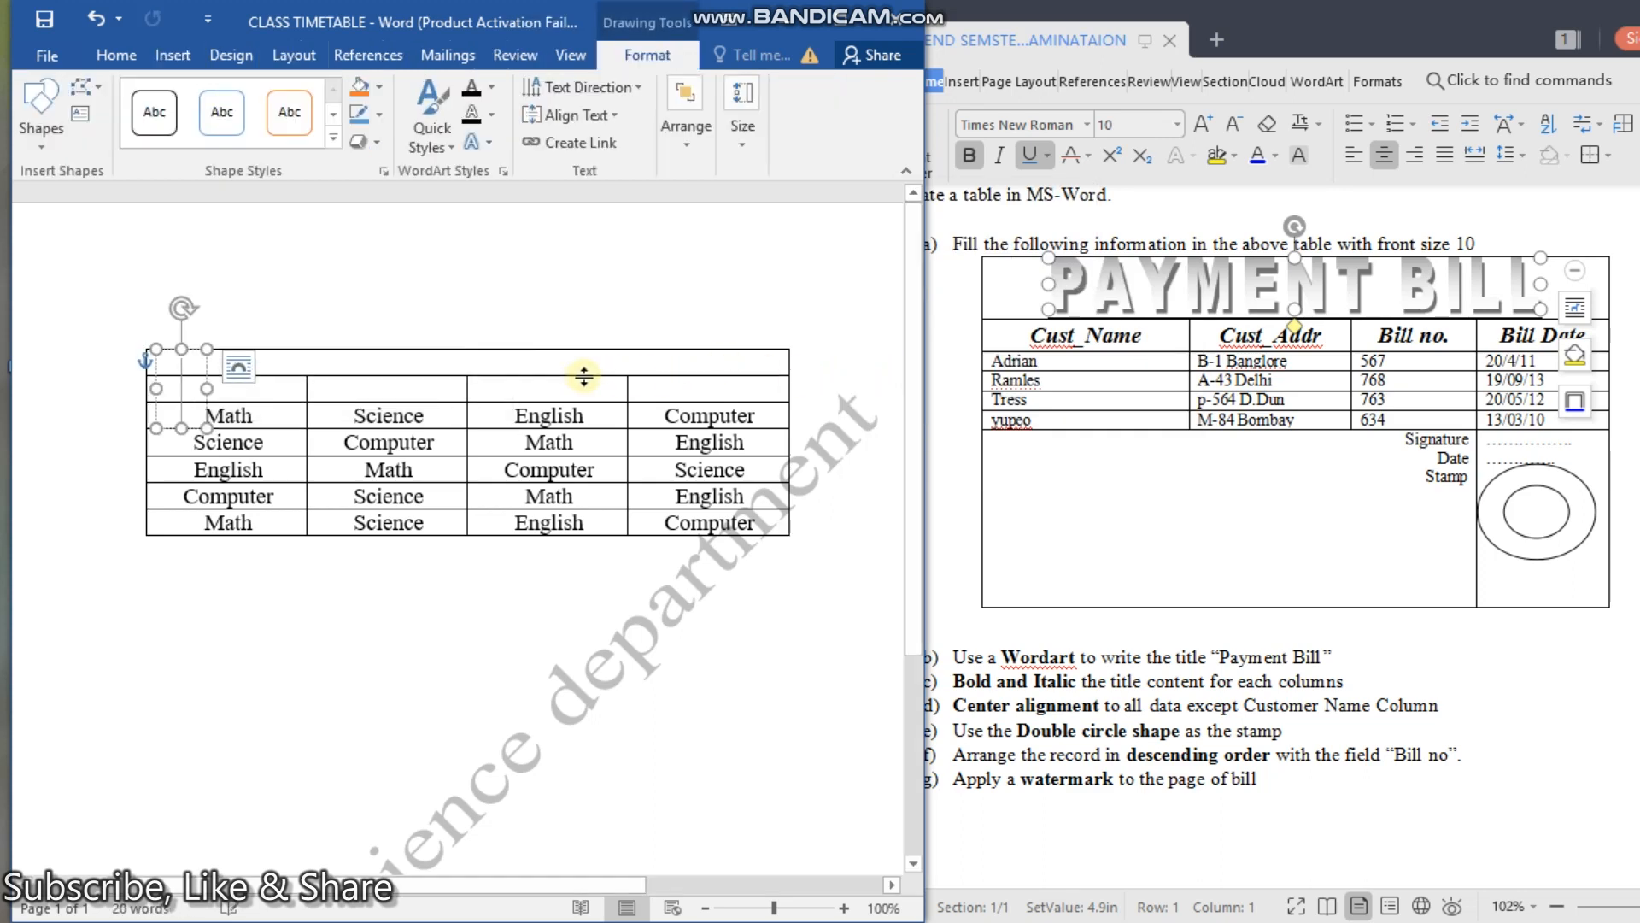
{"action": "type", "text": "P"}
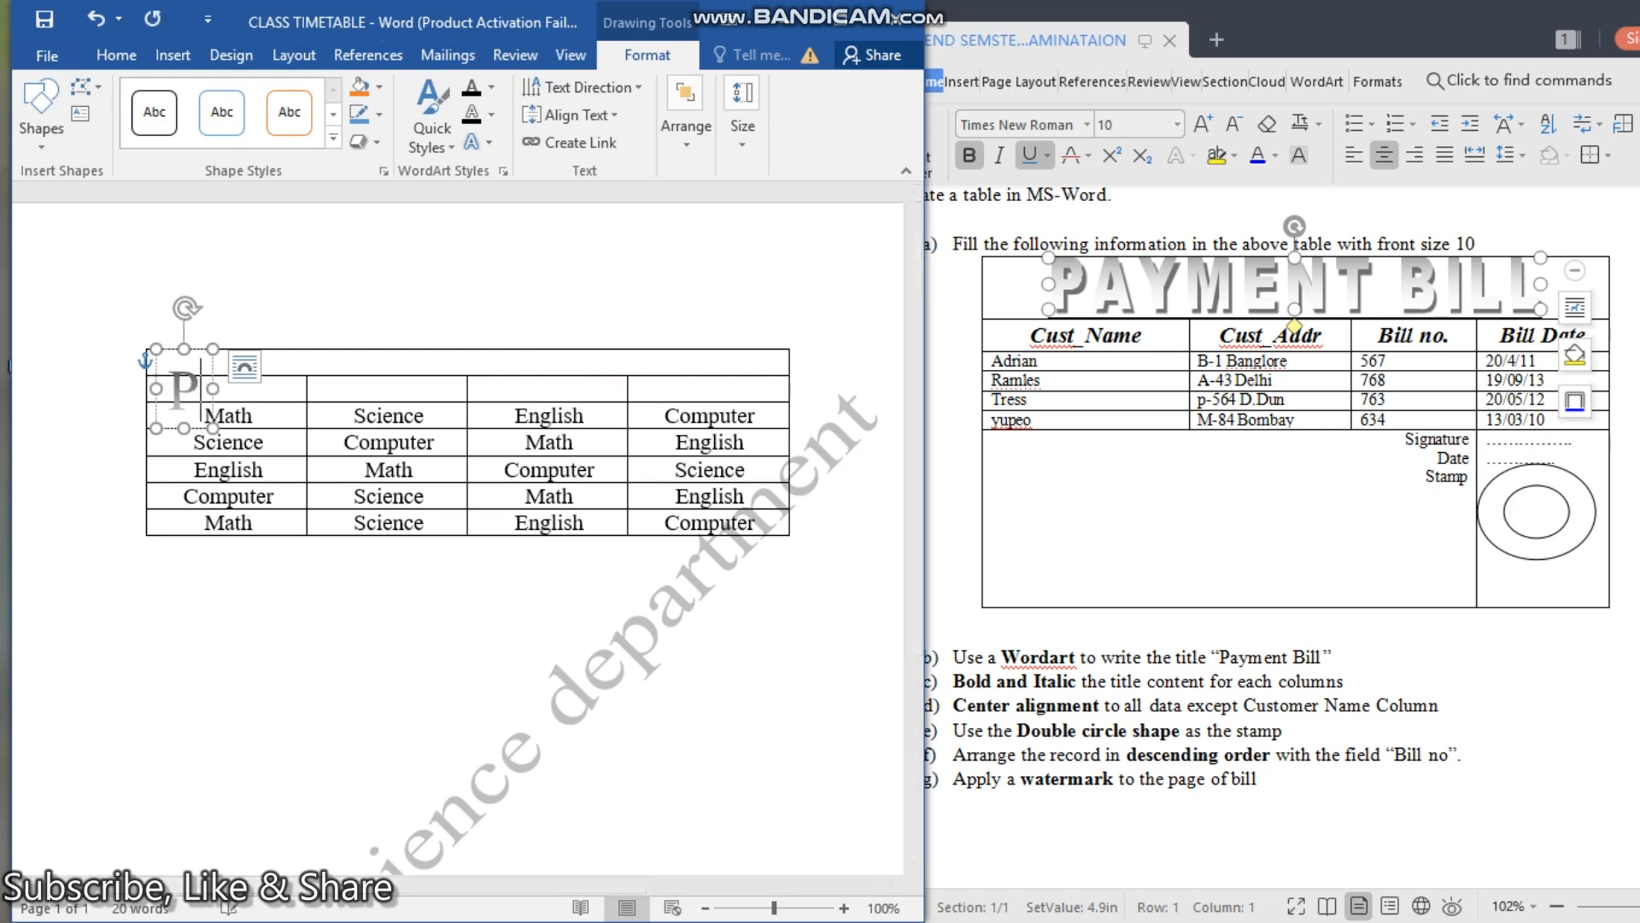
{"action": "type", "text": "AYMENT"}
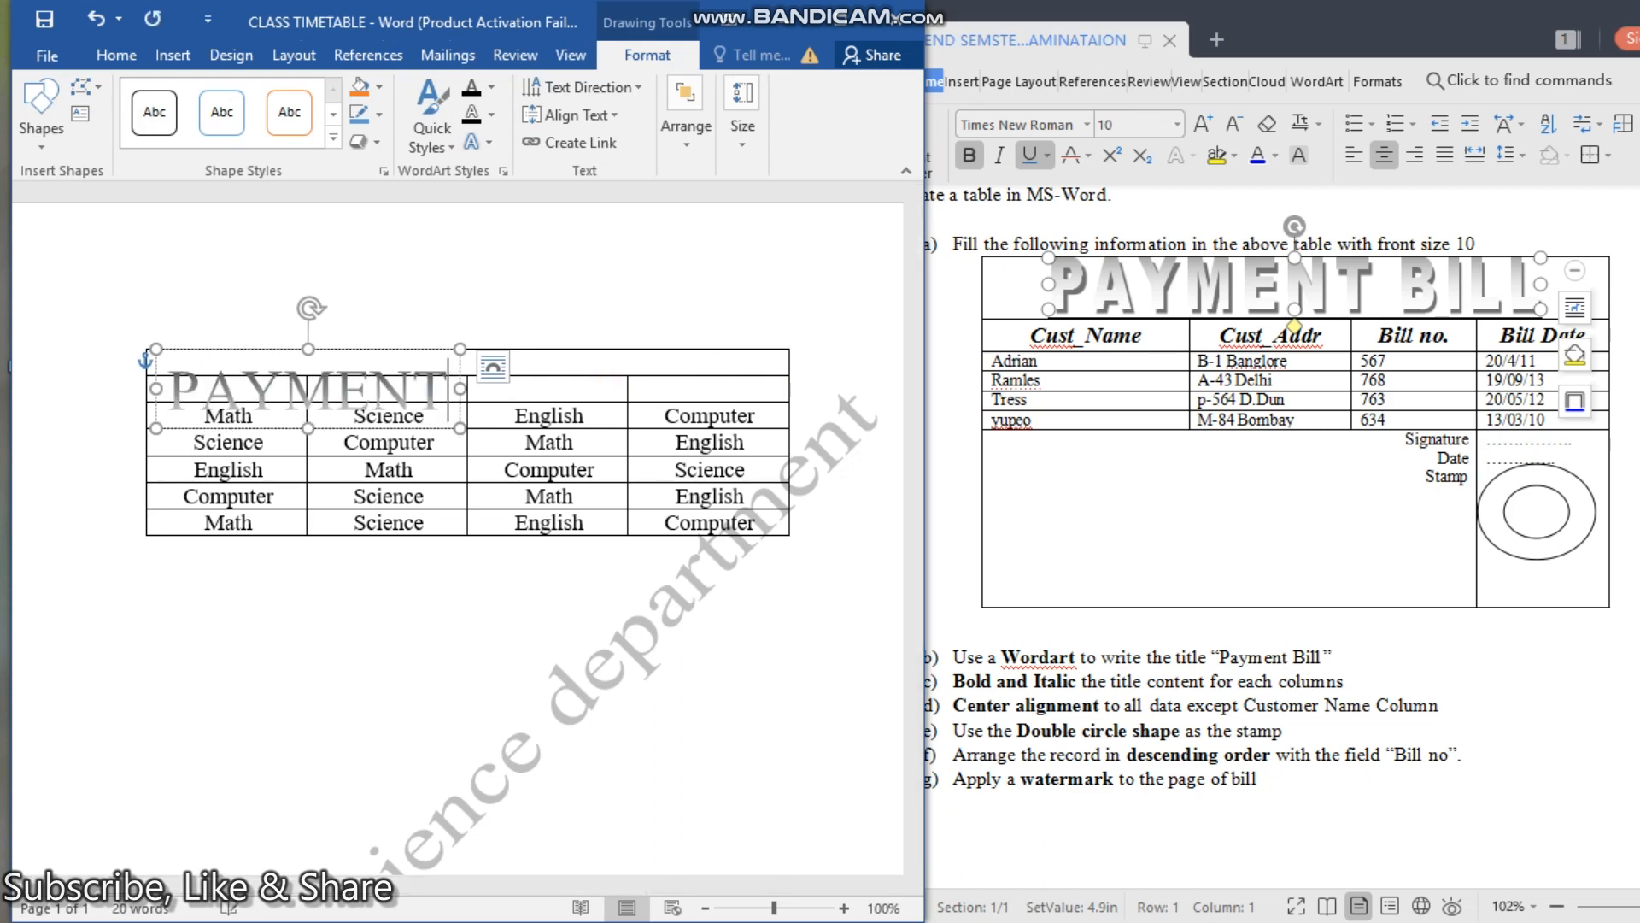
{"action": "type", "text": " BILL"}
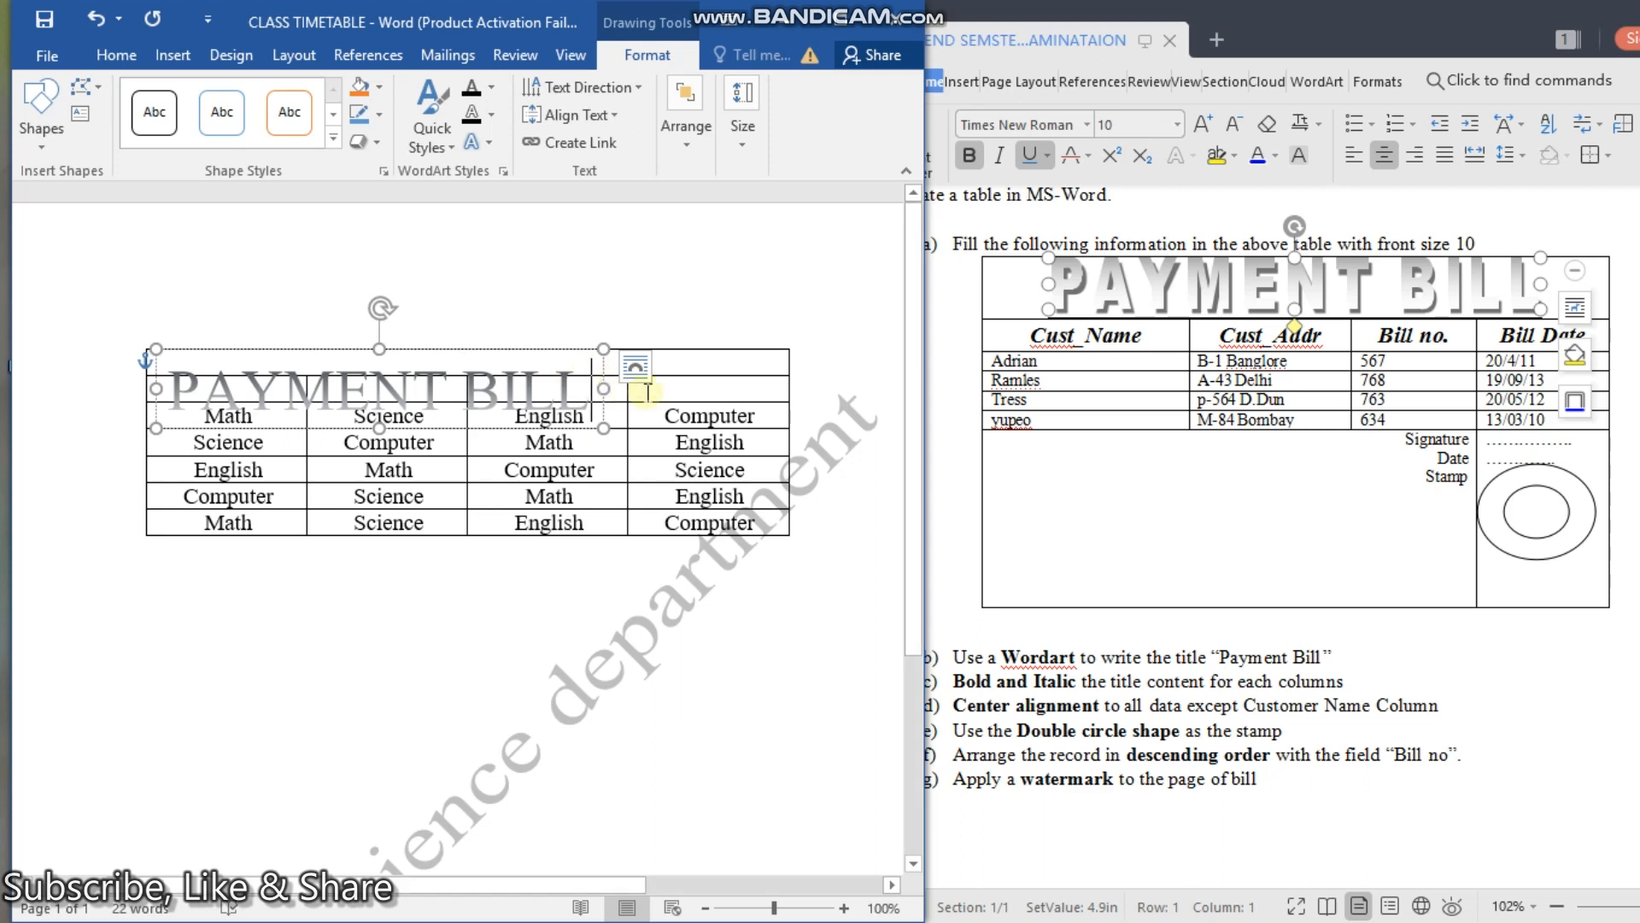
{"action": "left_click", "coordinate": [791, 677]}
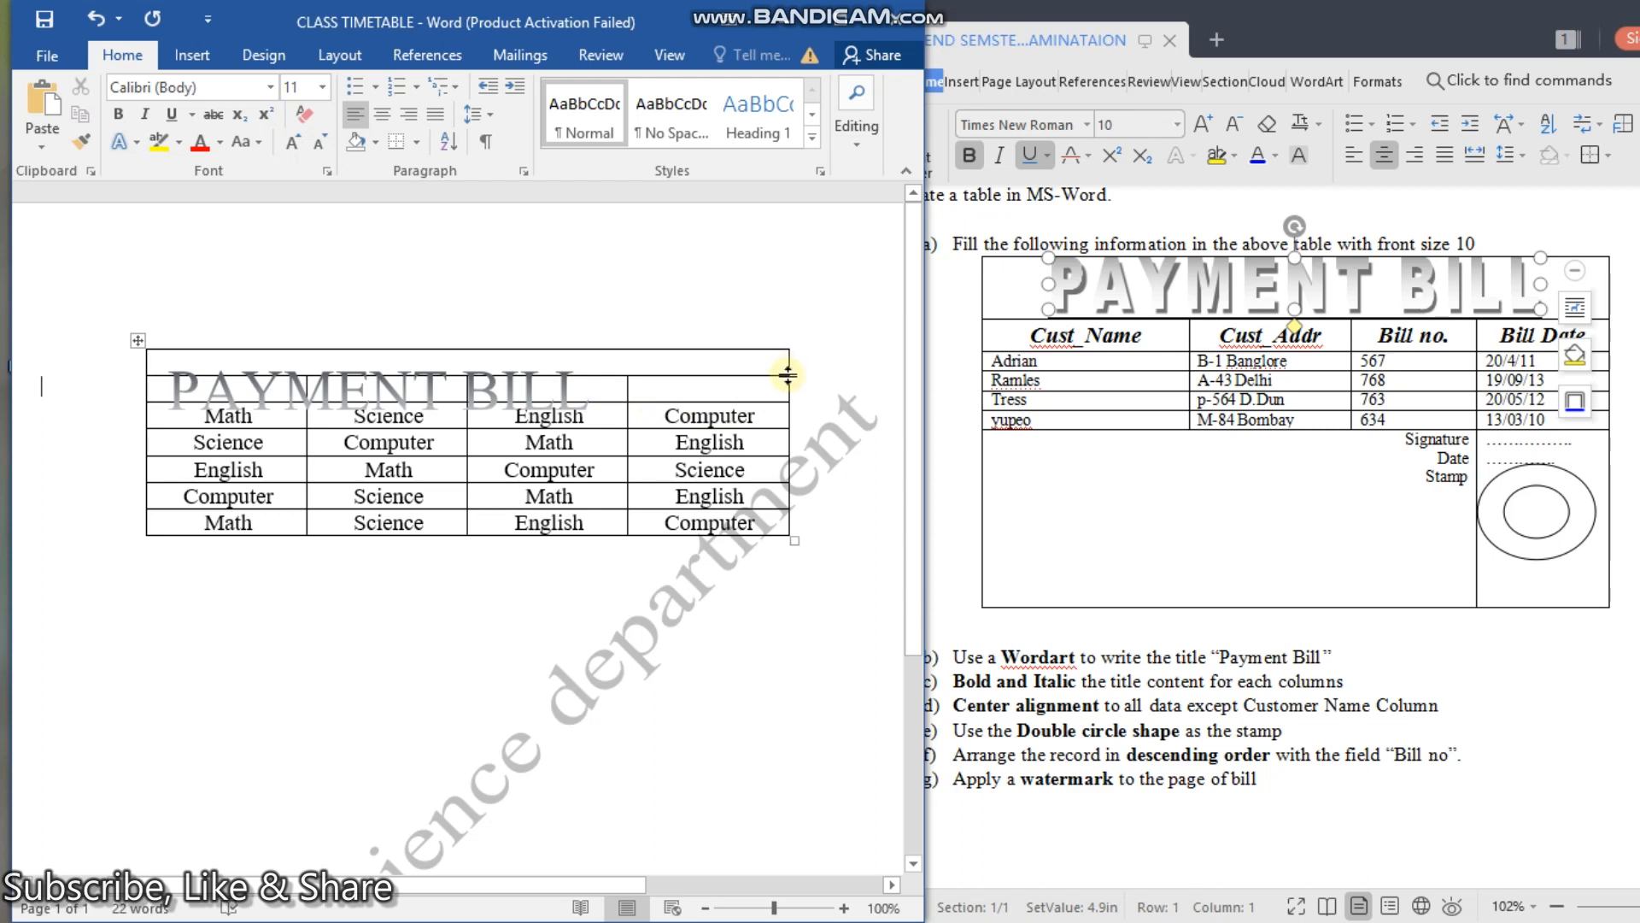
Step: Increase the top row's height to fit the PAYMENT BILL title and widen the WordArt box to nearly the full table width
{"action": "left_click_drag", "start_coordinate": [787, 374], "coordinate": [789, 417]}
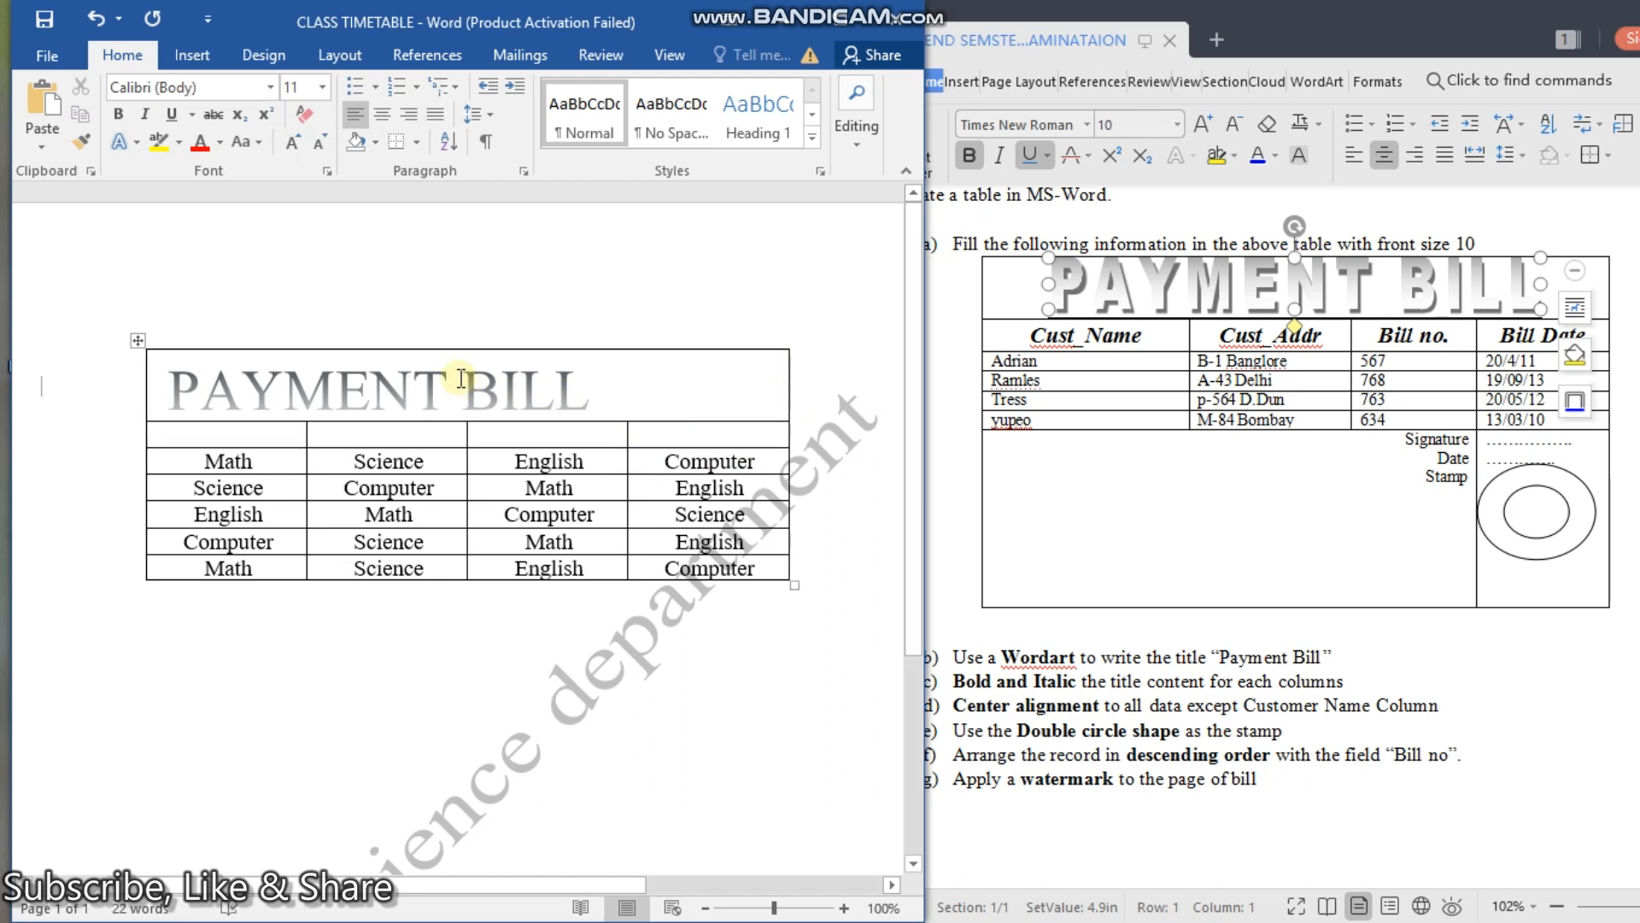
{"action": "left_click", "coordinate": [591, 393]}
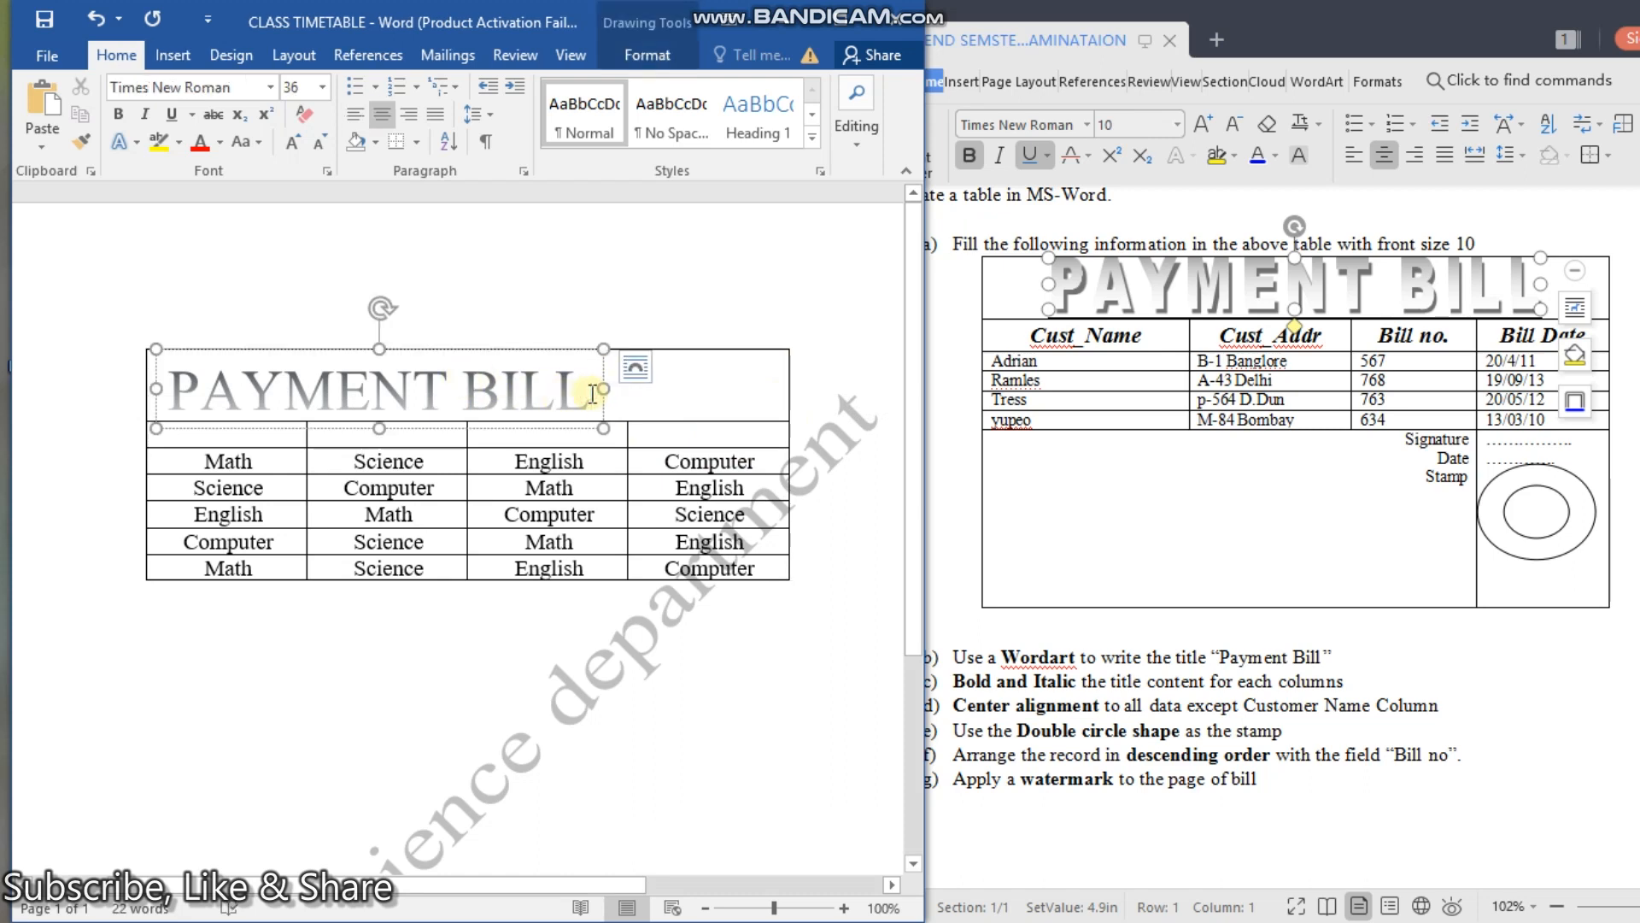
{"action": "left_click_drag", "start_coordinate": [604, 389], "coordinate": [773, 388]}
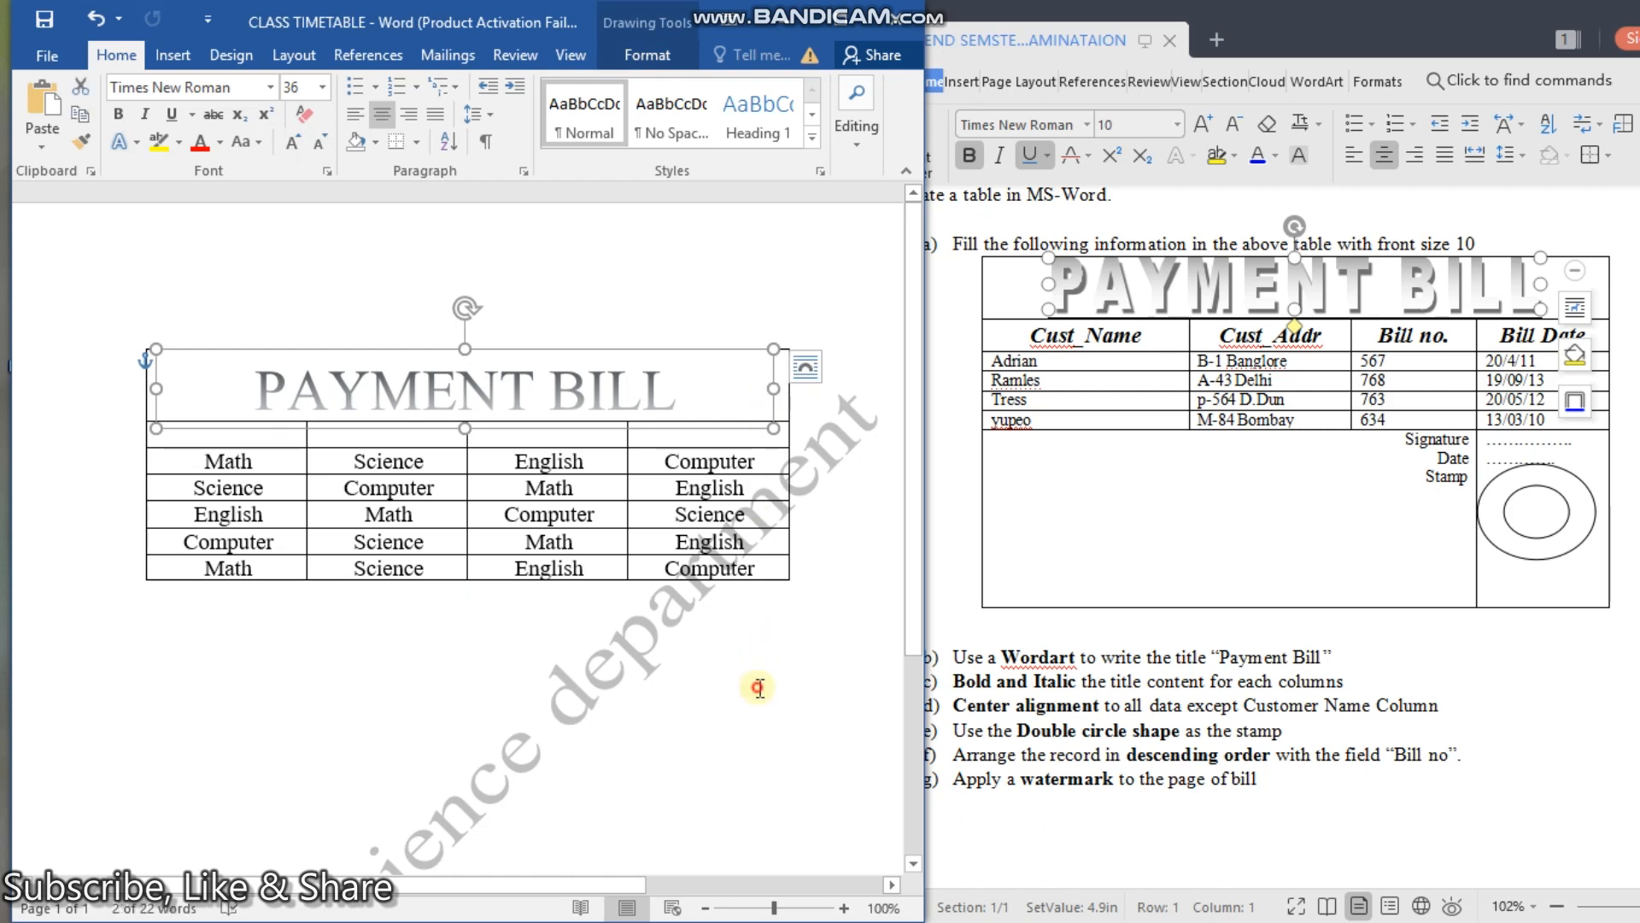
{"action": "key", "text": "Escape"}
Step: Enter the headings "Cust name" and "Cust addr" in the first two cells of the empty row below the title
{"action": "left_click", "coordinate": [268, 436]}
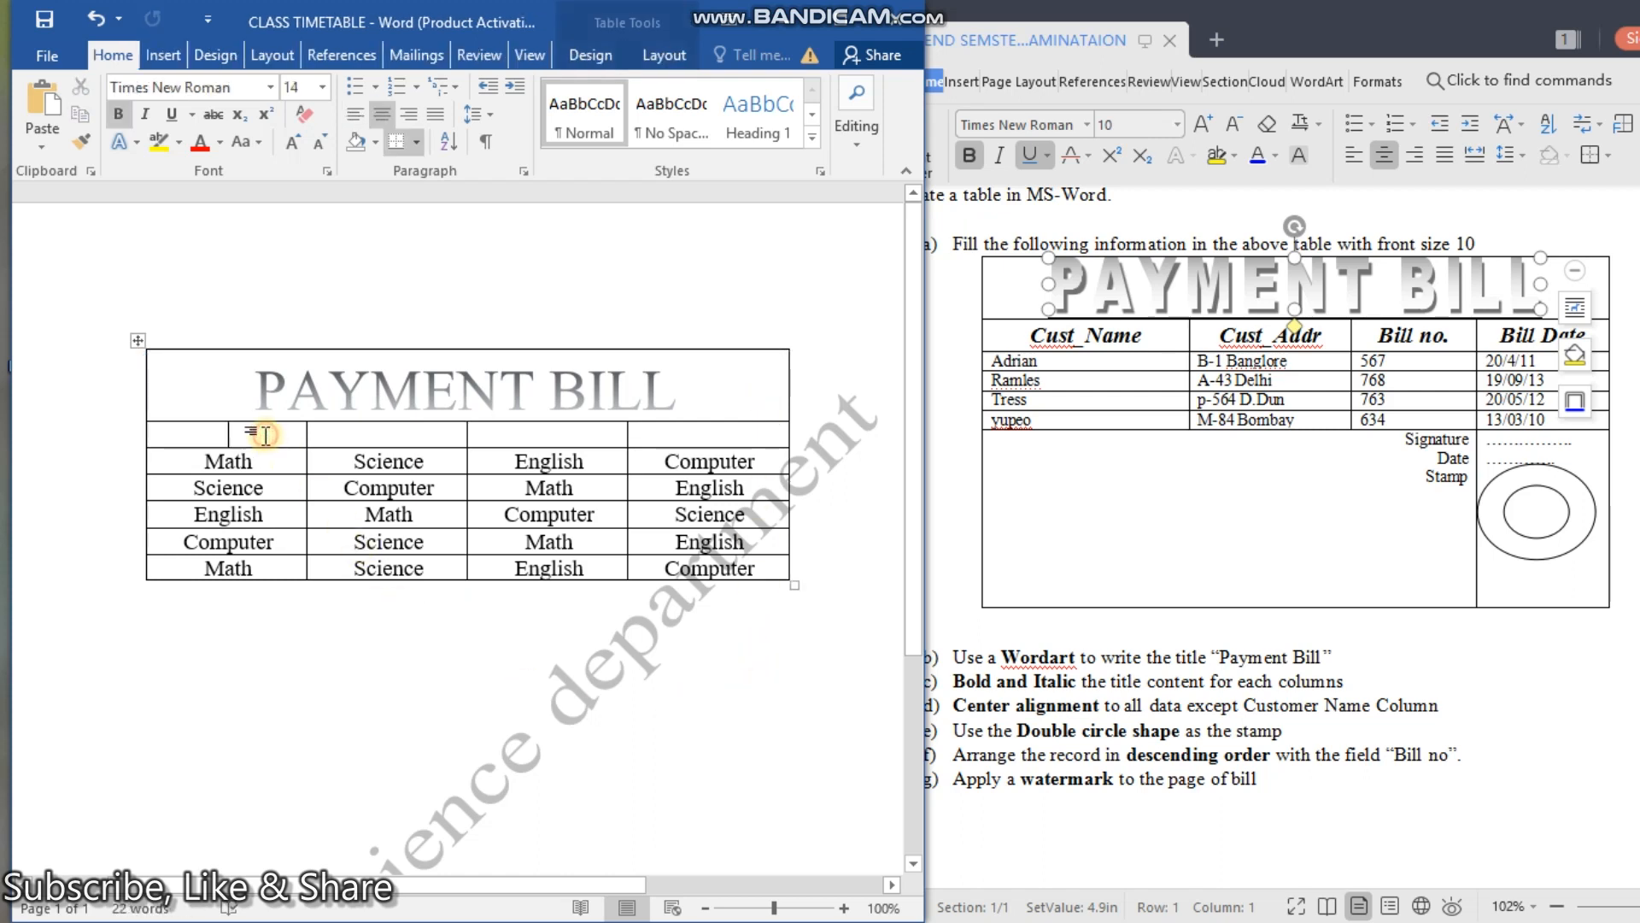
{"action": "type", "text": "cust"}
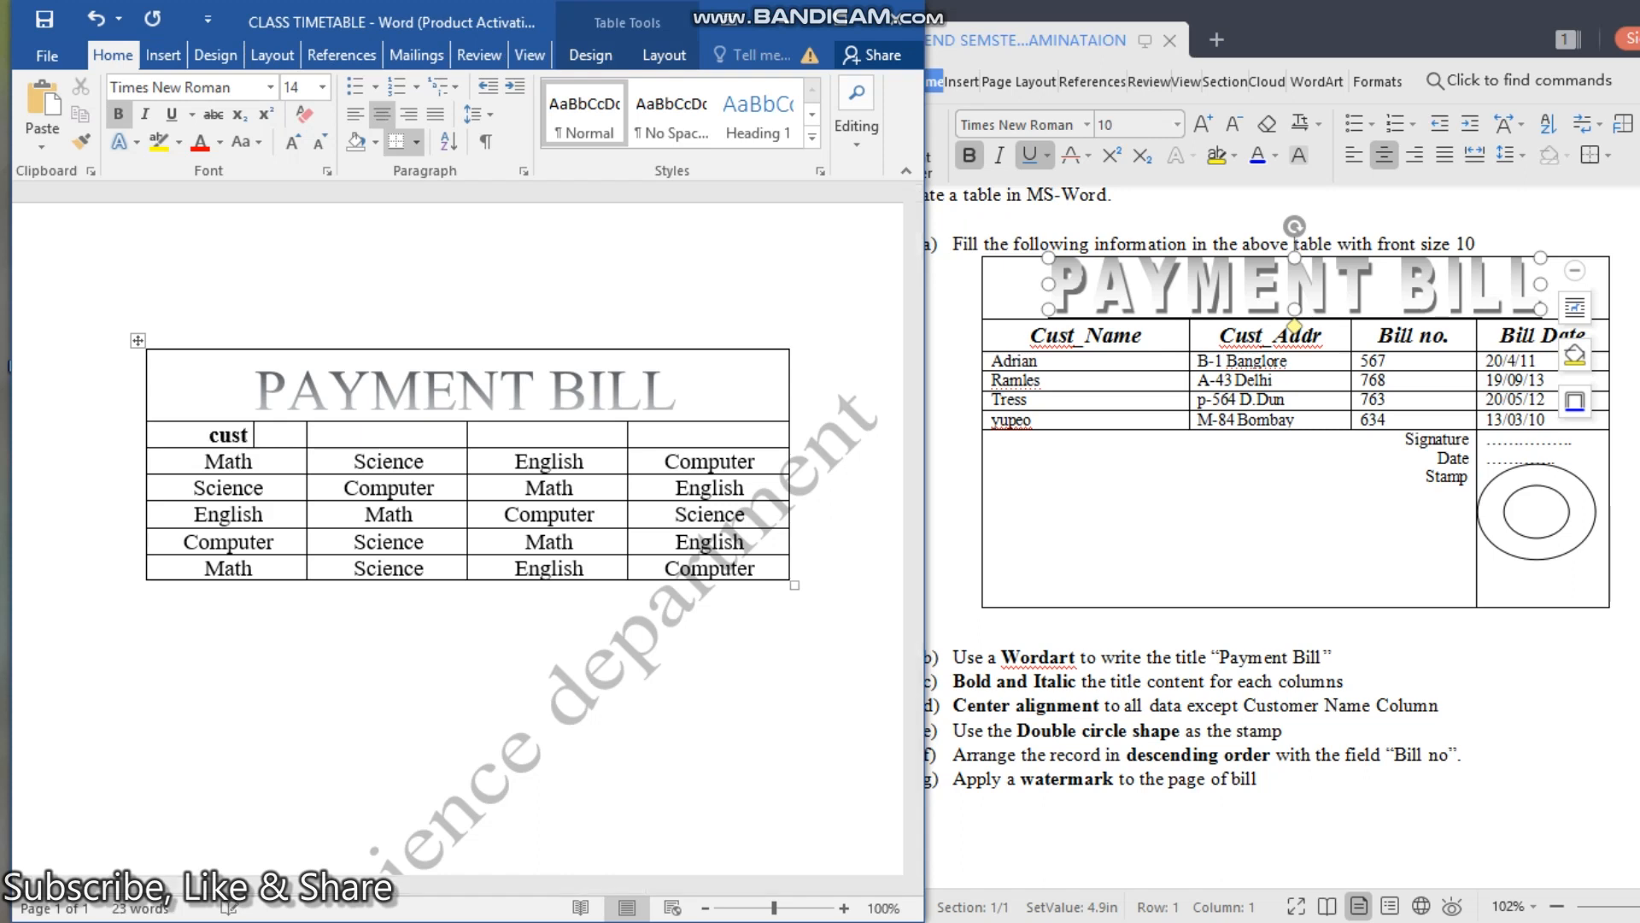
{"action": "type", "text": " name"}
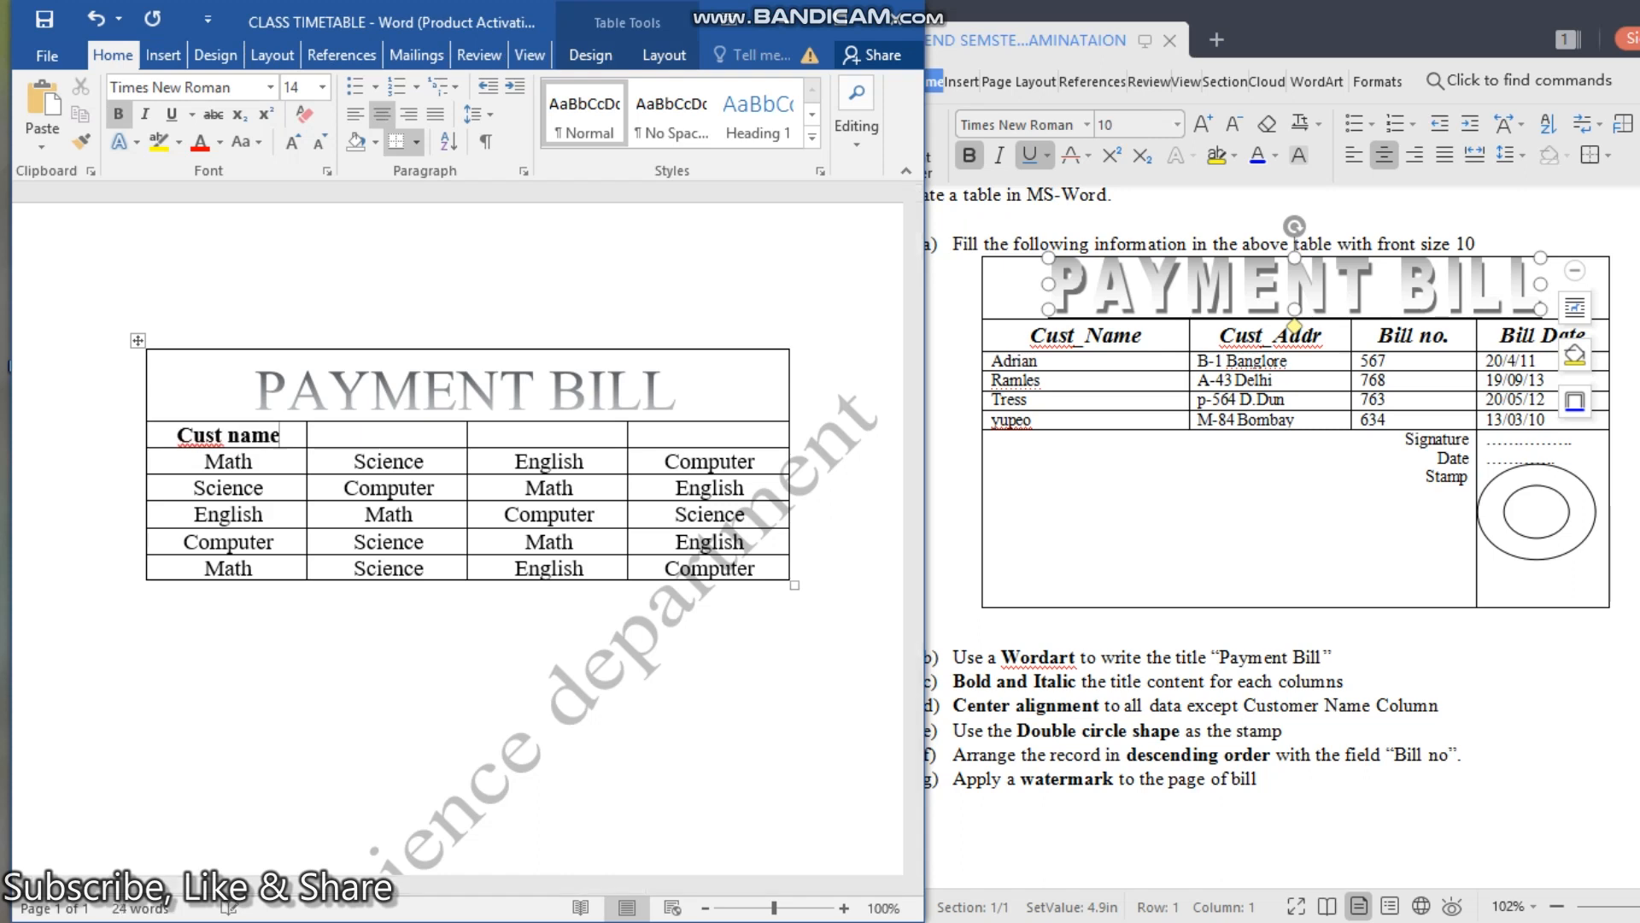
{"action": "left_click", "coordinate": [325, 432]}
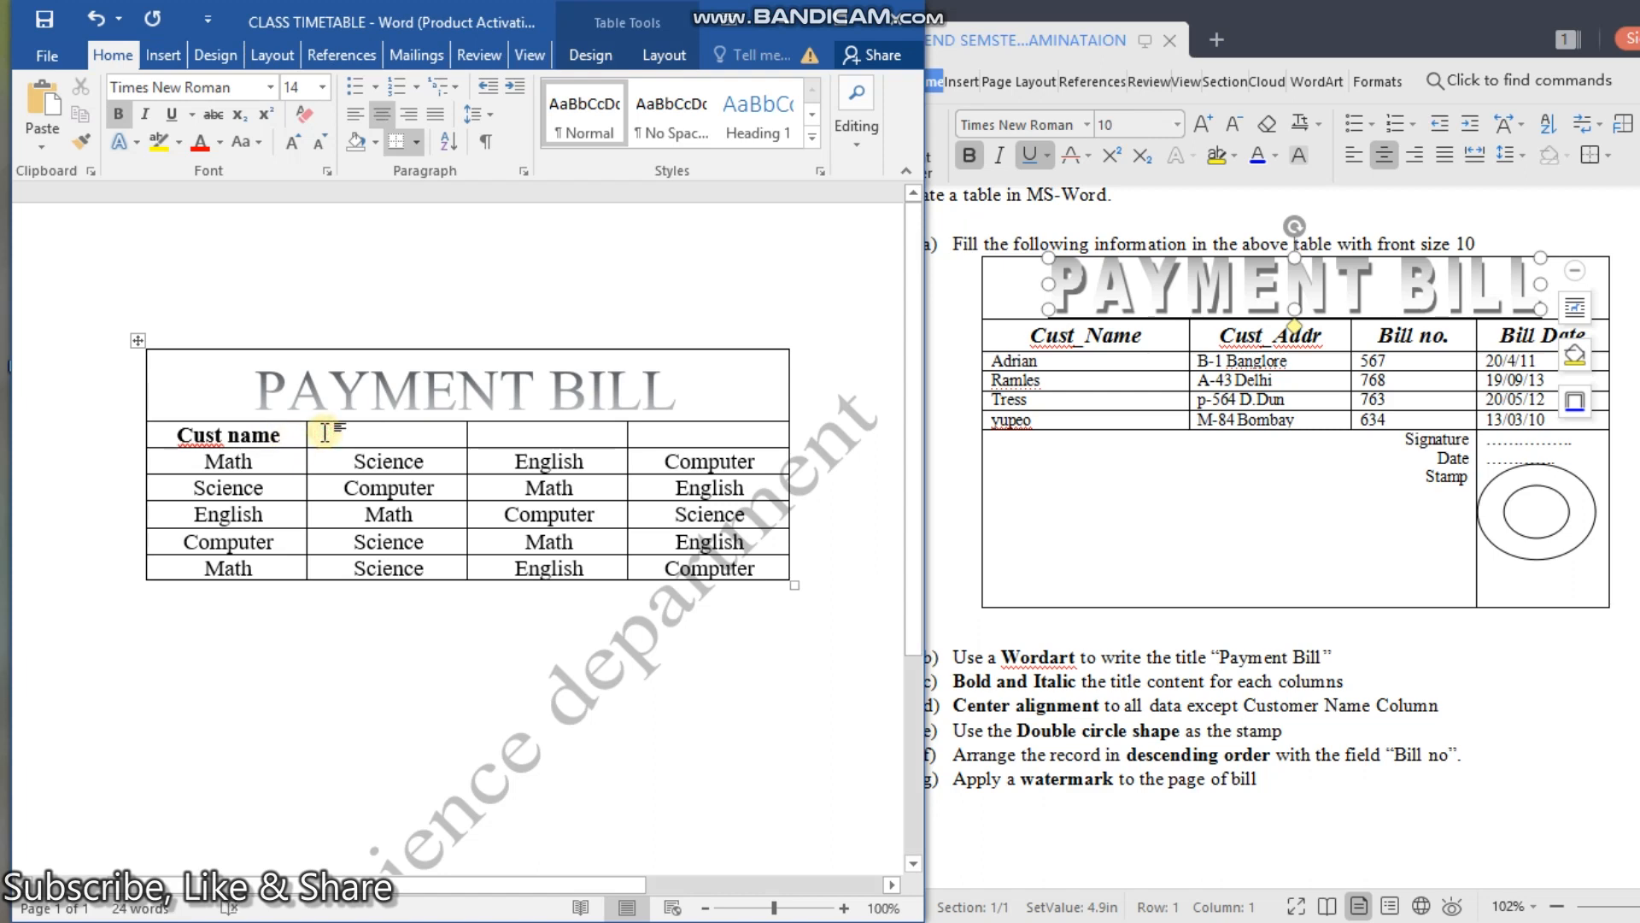
{"action": "type", "text": "cust addr"}
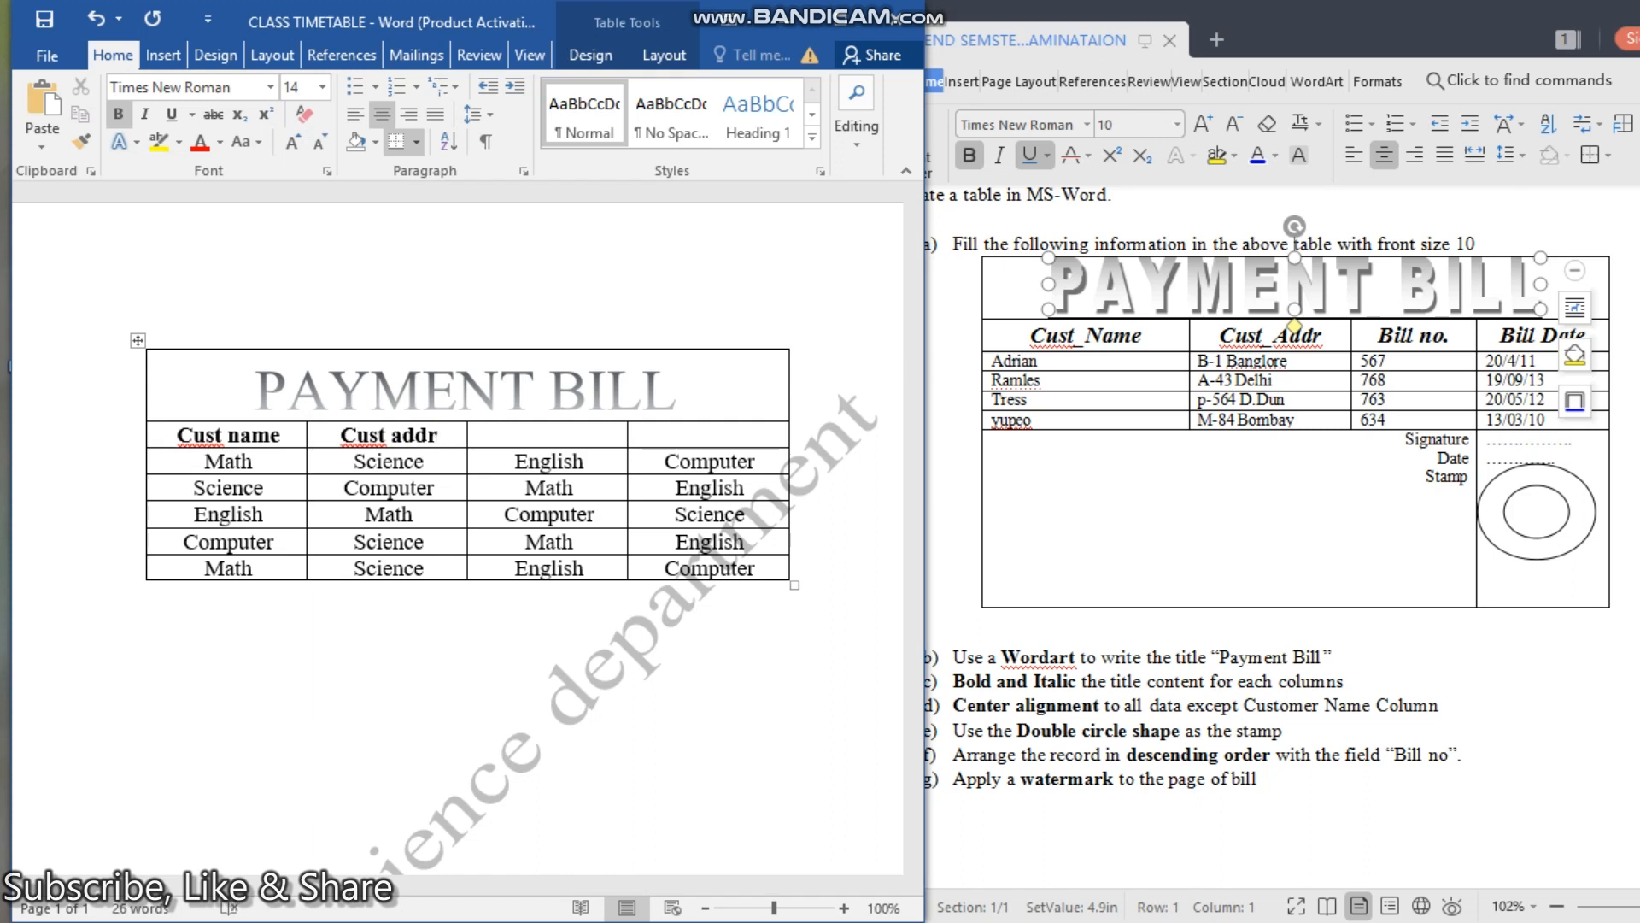
Step: Capitalize the second word of the second column heading so it reads "Cust Addr"
{"action": "key", "text": "Left"}
{"action": "key", "text": "Left"}
{"action": "key", "text": "Left"}
{"action": "key", "text": "BackSpace"}
{"action": "type", "text": "A"}
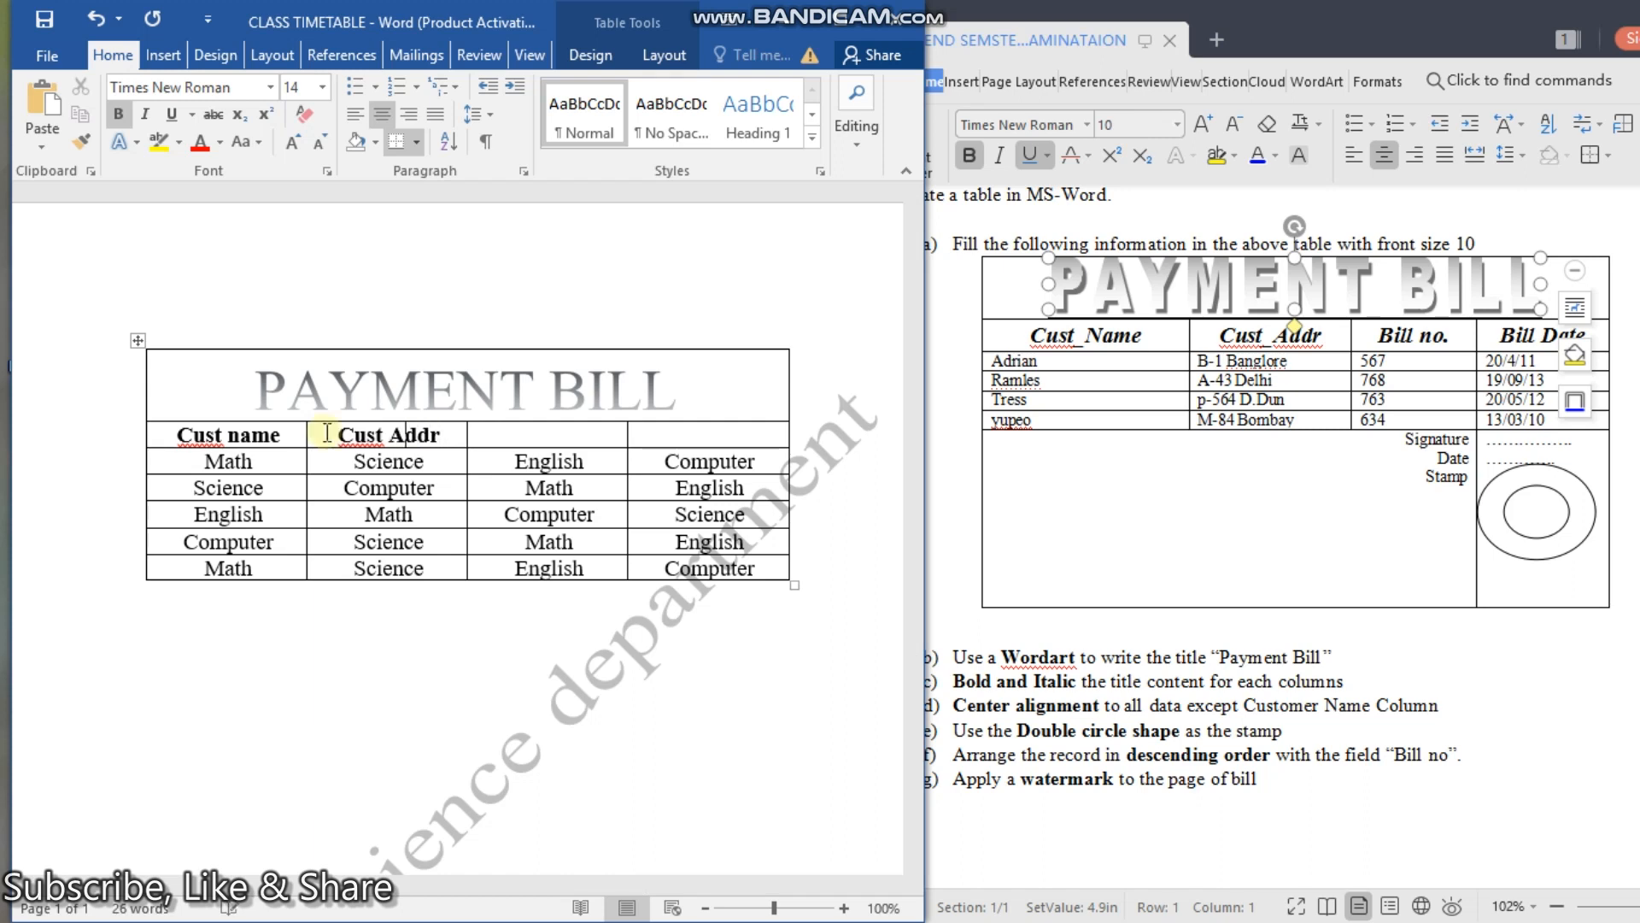
Step: Enter the headings "Bill no." and "Bill date" in the third and fourth cells of the heading row
{"action": "left_click", "coordinate": [485, 439]}
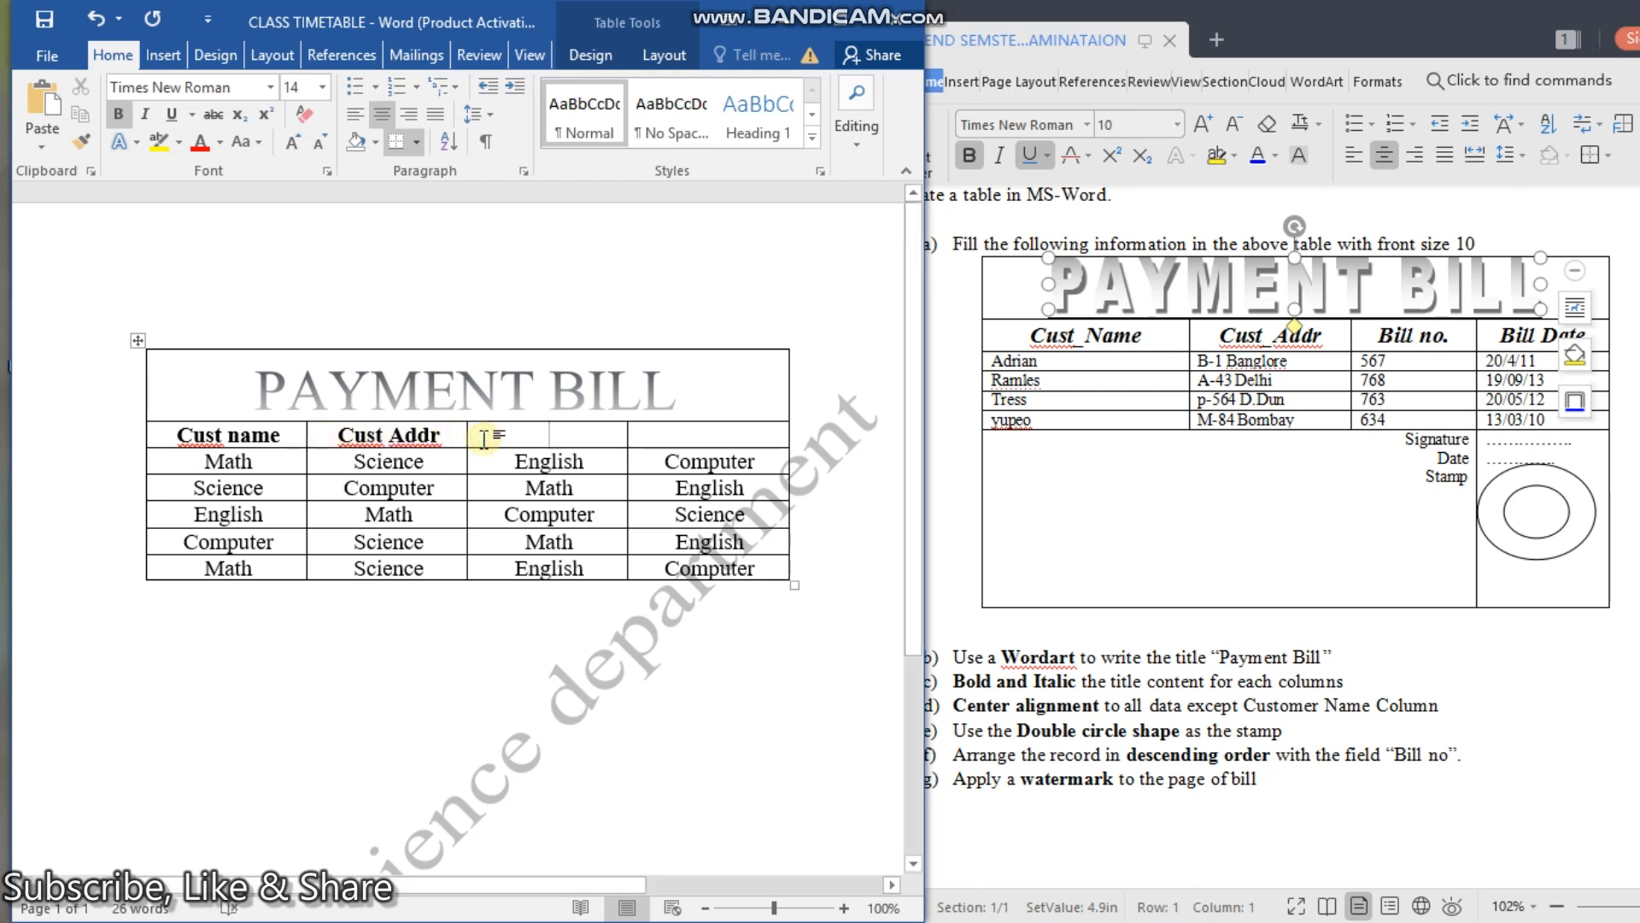
{"action": "type", "text": "b"}
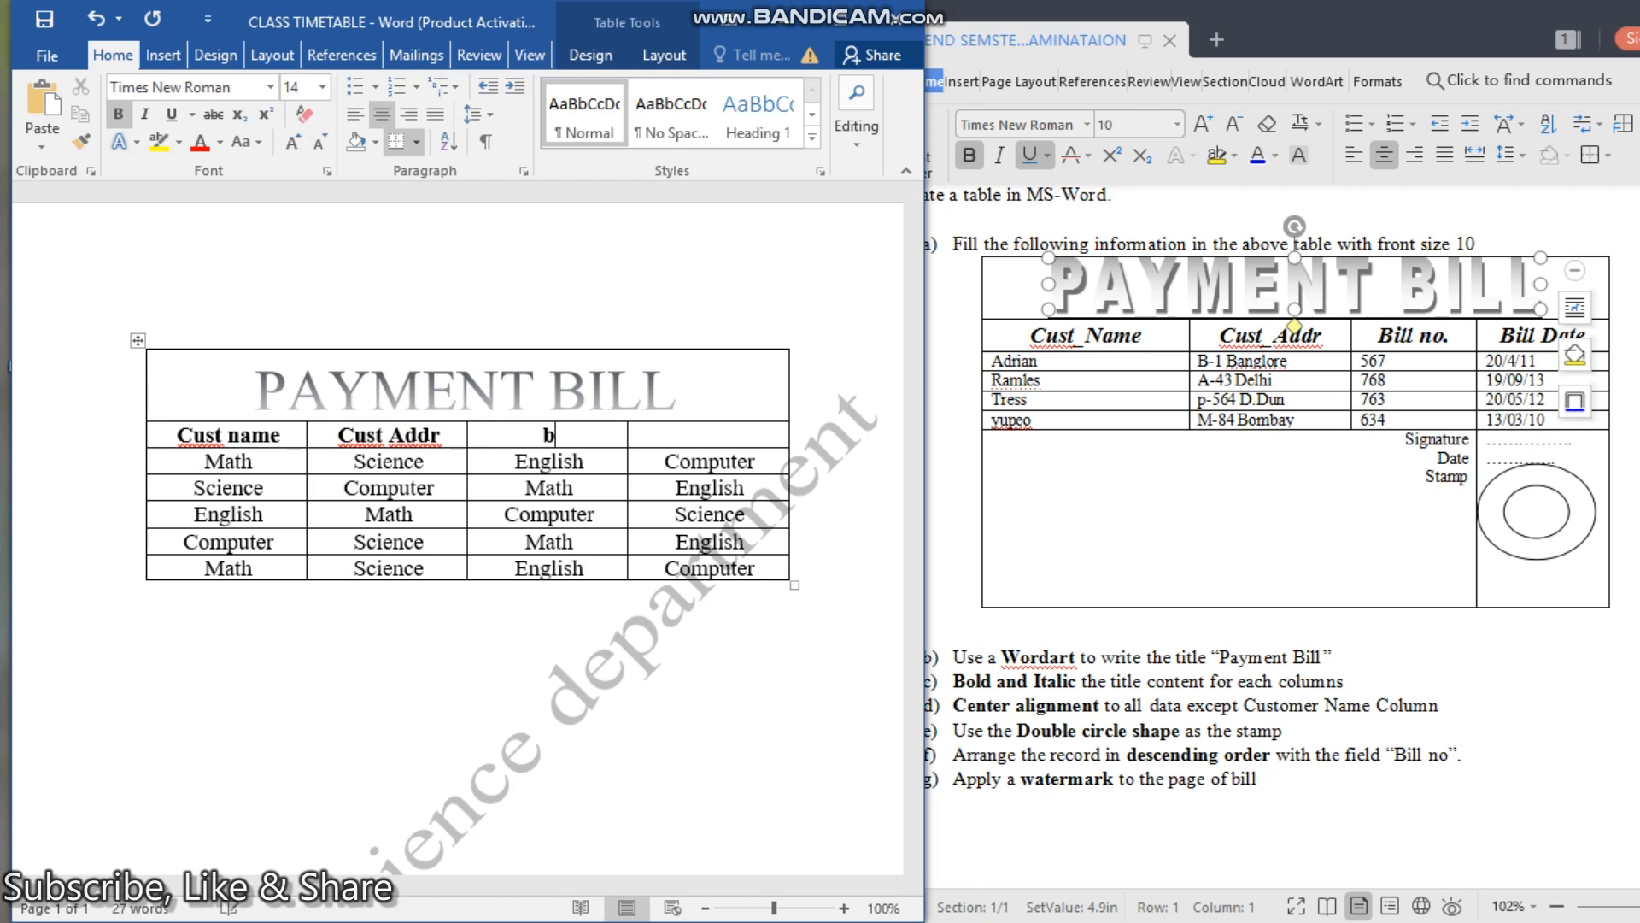
{"action": "key", "text": "BackSpace"}
{"action": "type", "text": "Bill no."}
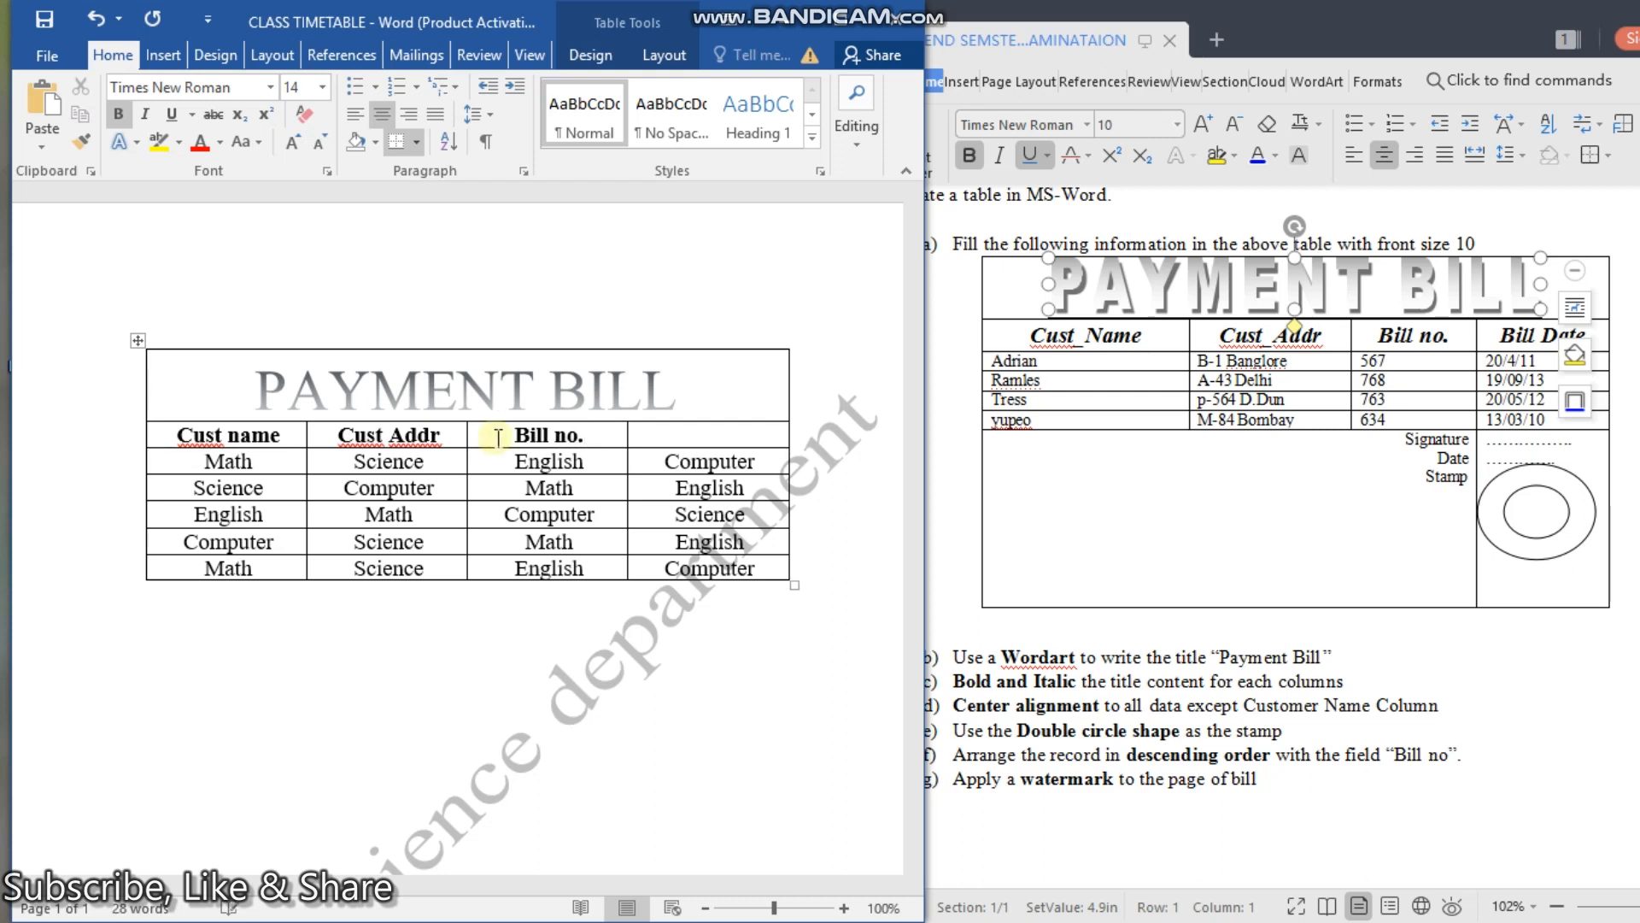
{"action": "left_click", "coordinate": [1028, 486]}
{"action": "left_click_drag", "start_coordinate": [926, 456], "coordinate": [745, 456]}
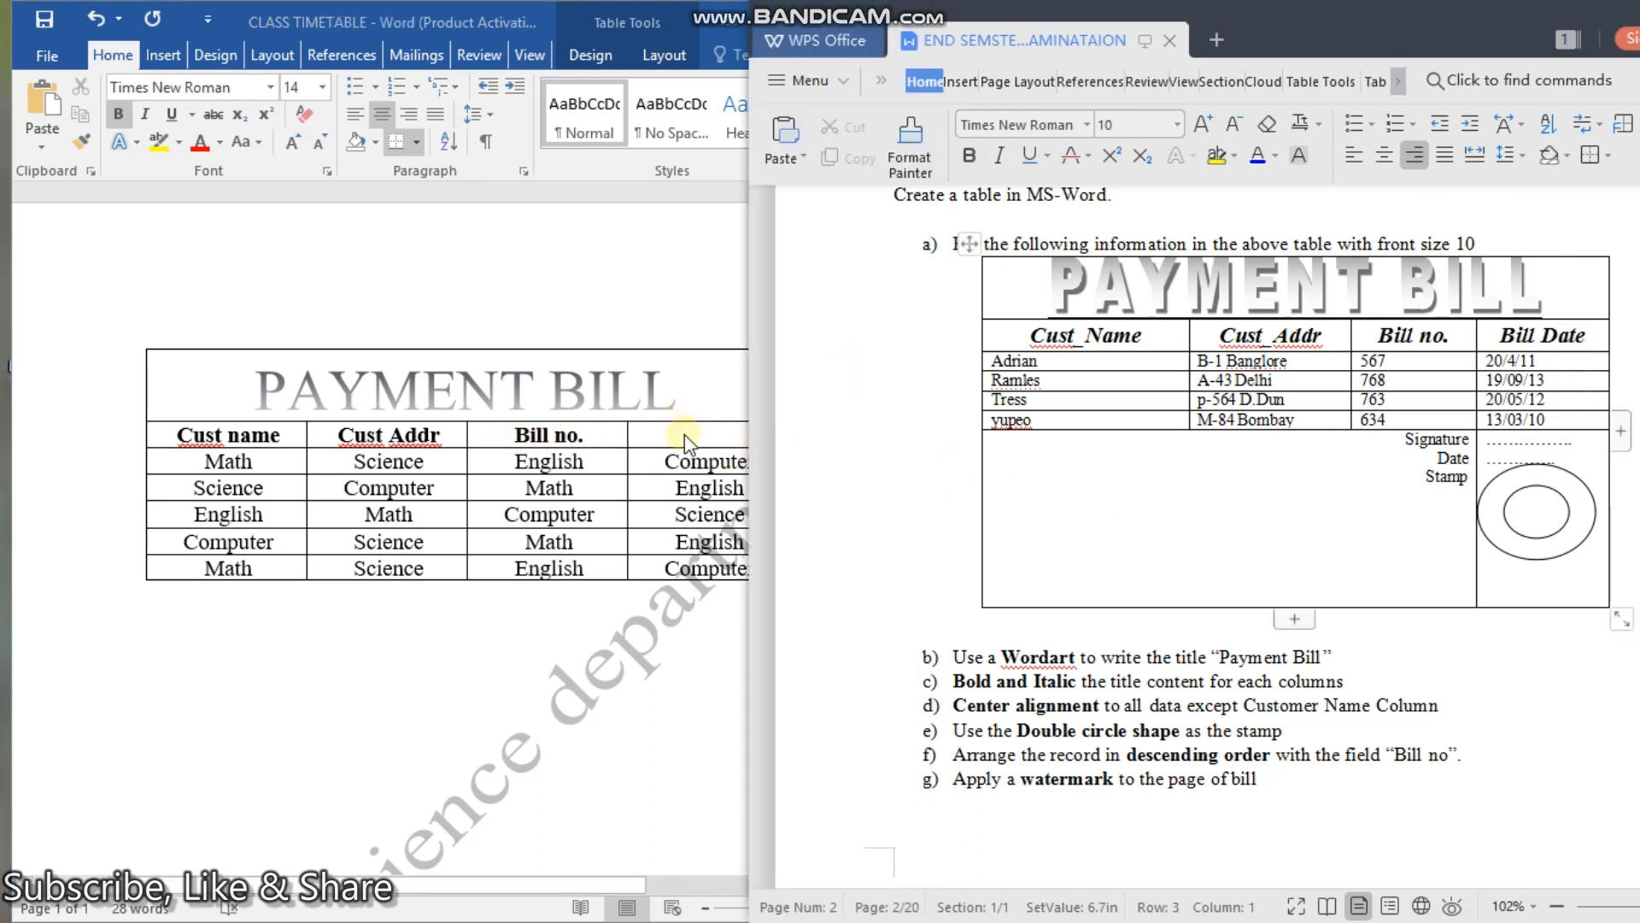
{"action": "left_click", "coordinate": [656, 435]}
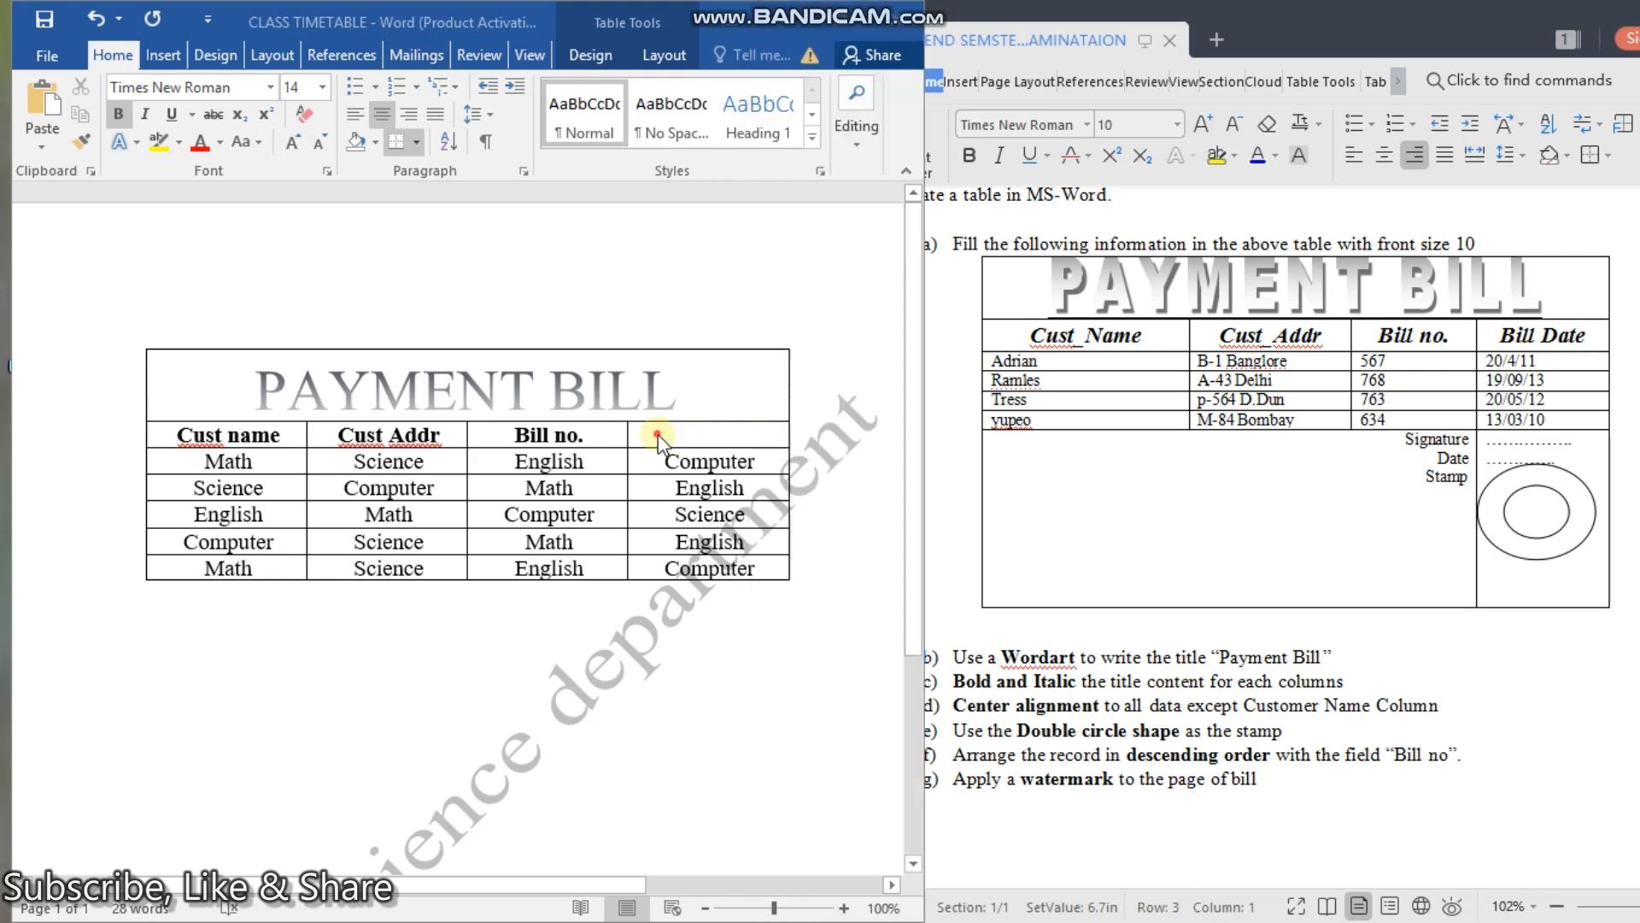
{"action": "left_click", "coordinate": [657, 434]}
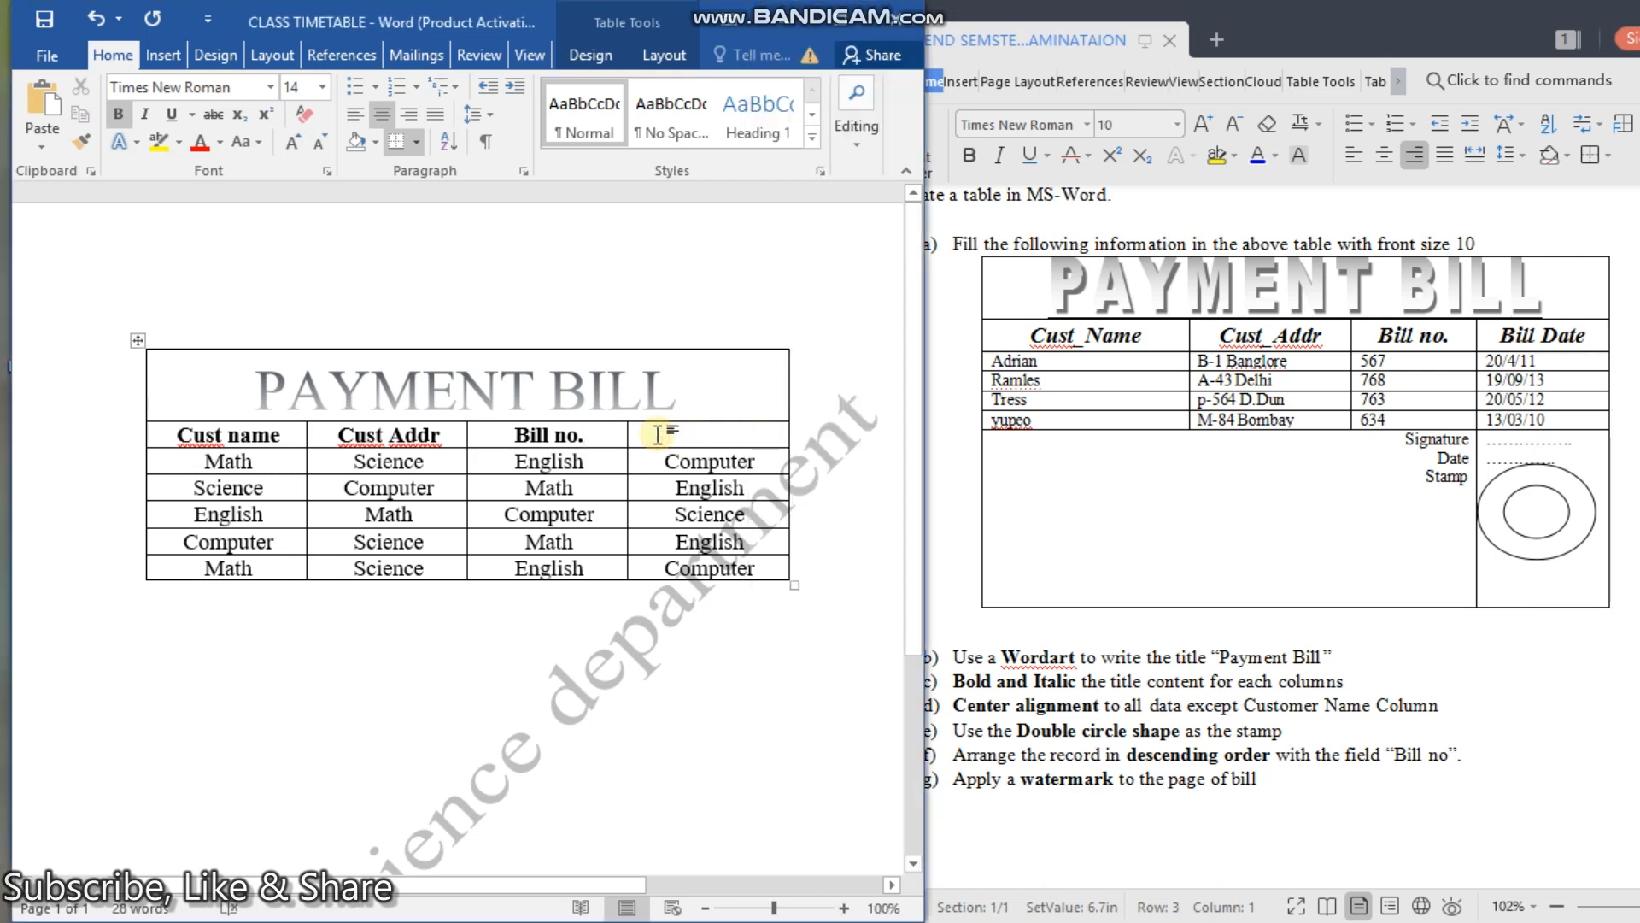
{"action": "type", "text": "Bil"}
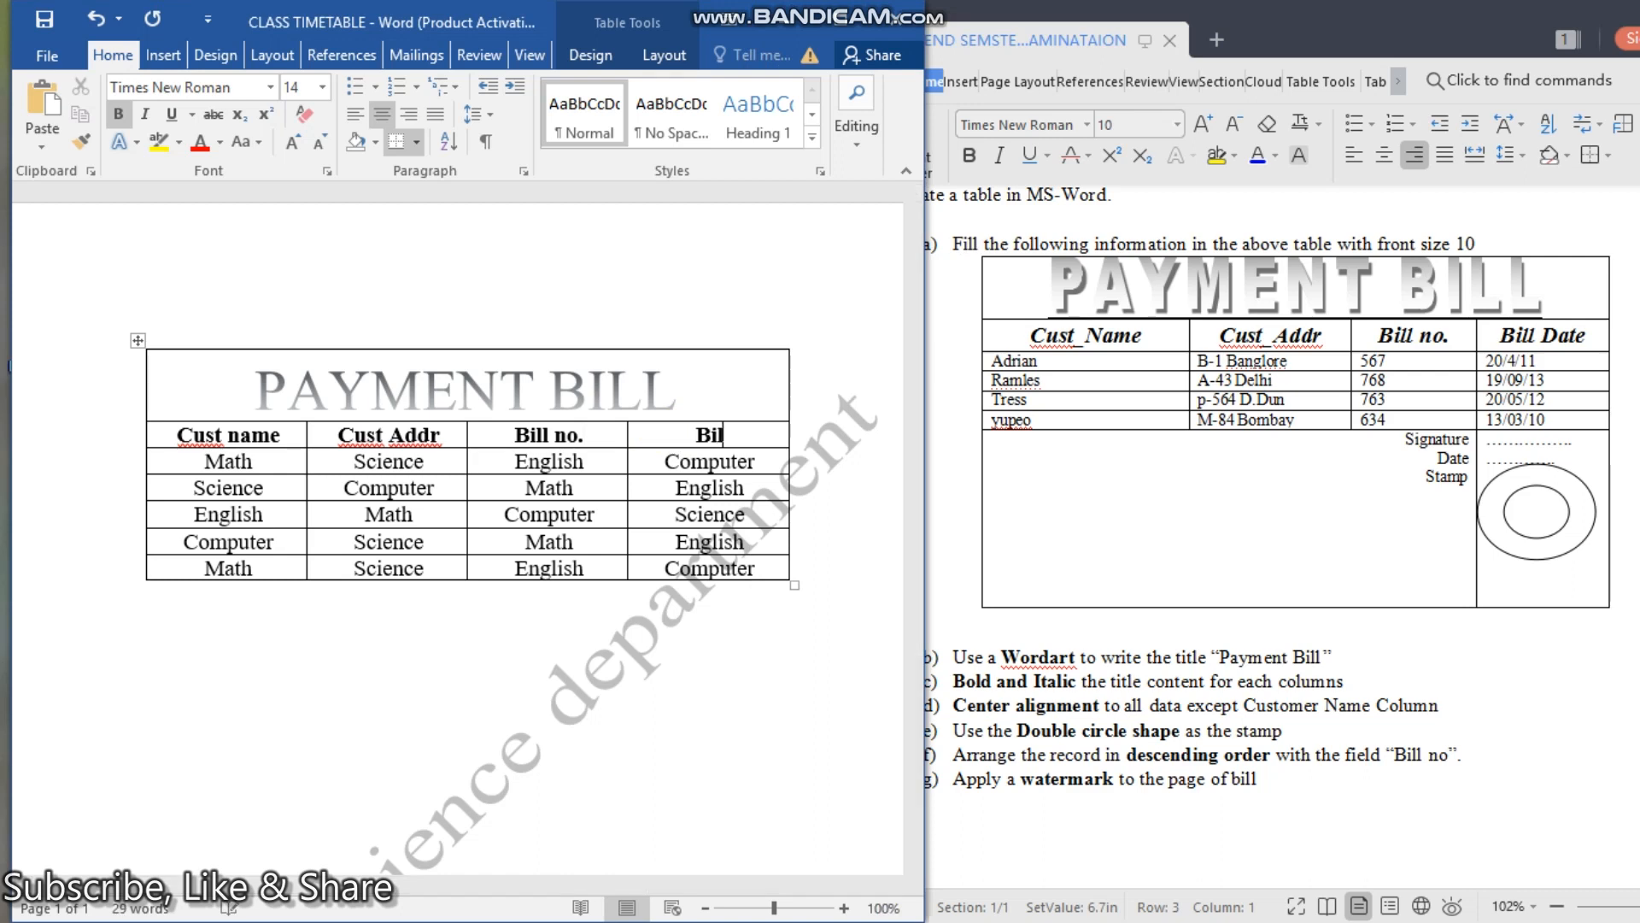
{"action": "type", "text": "l date"}
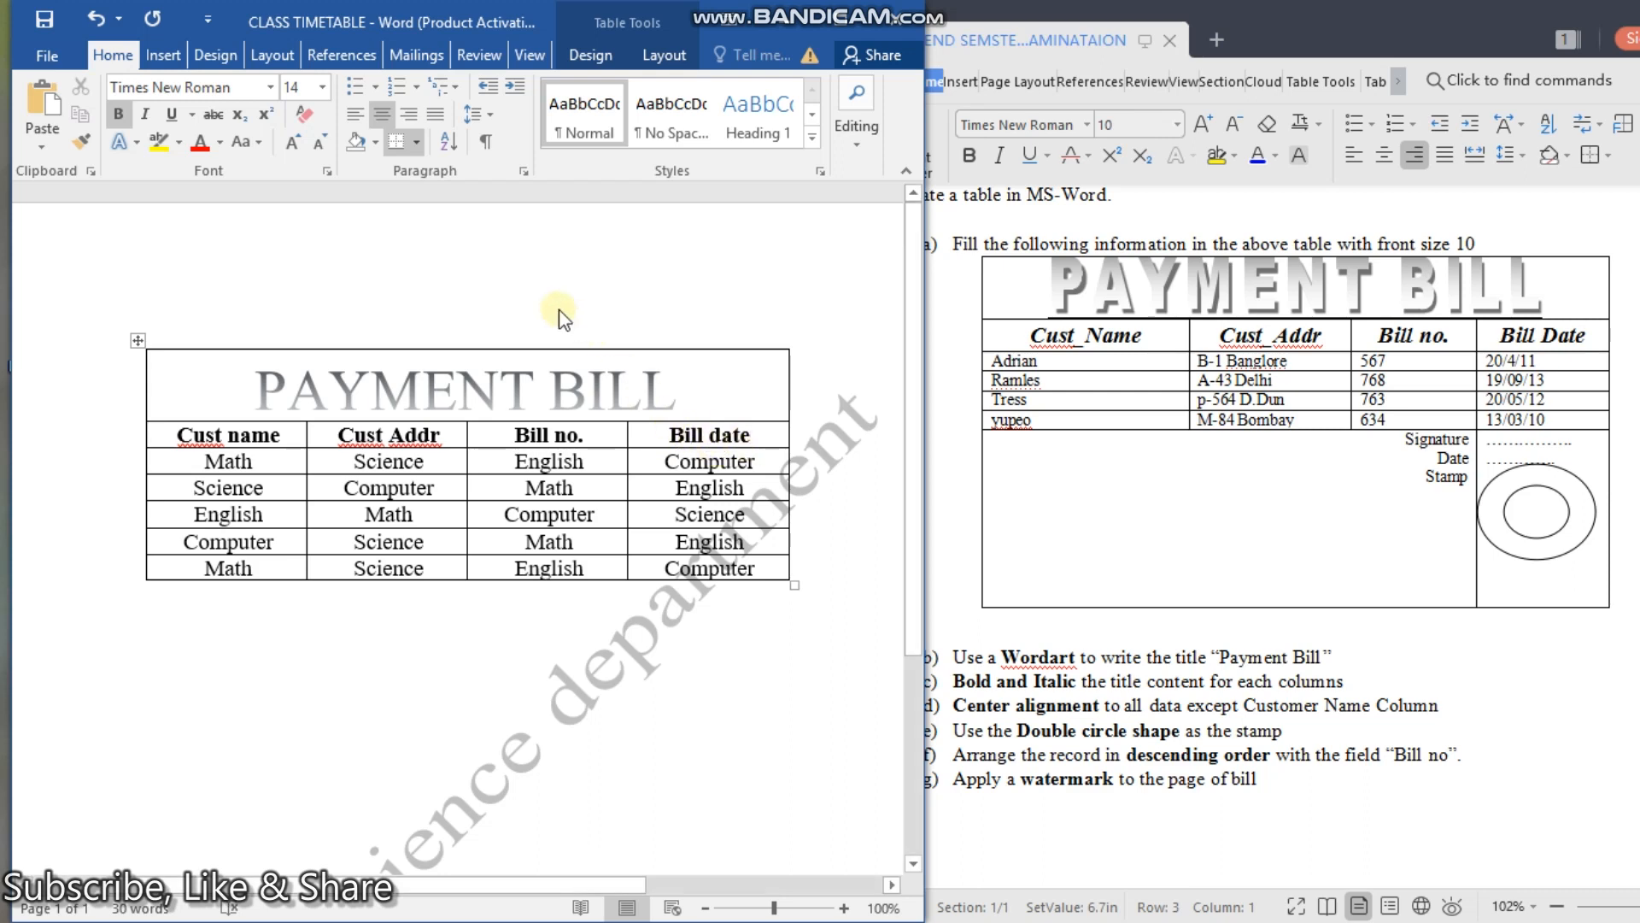
Step: Italicize all four column headings in the row below the PAYMENT BILL title
{"action": "left_click", "coordinate": [142, 117]}
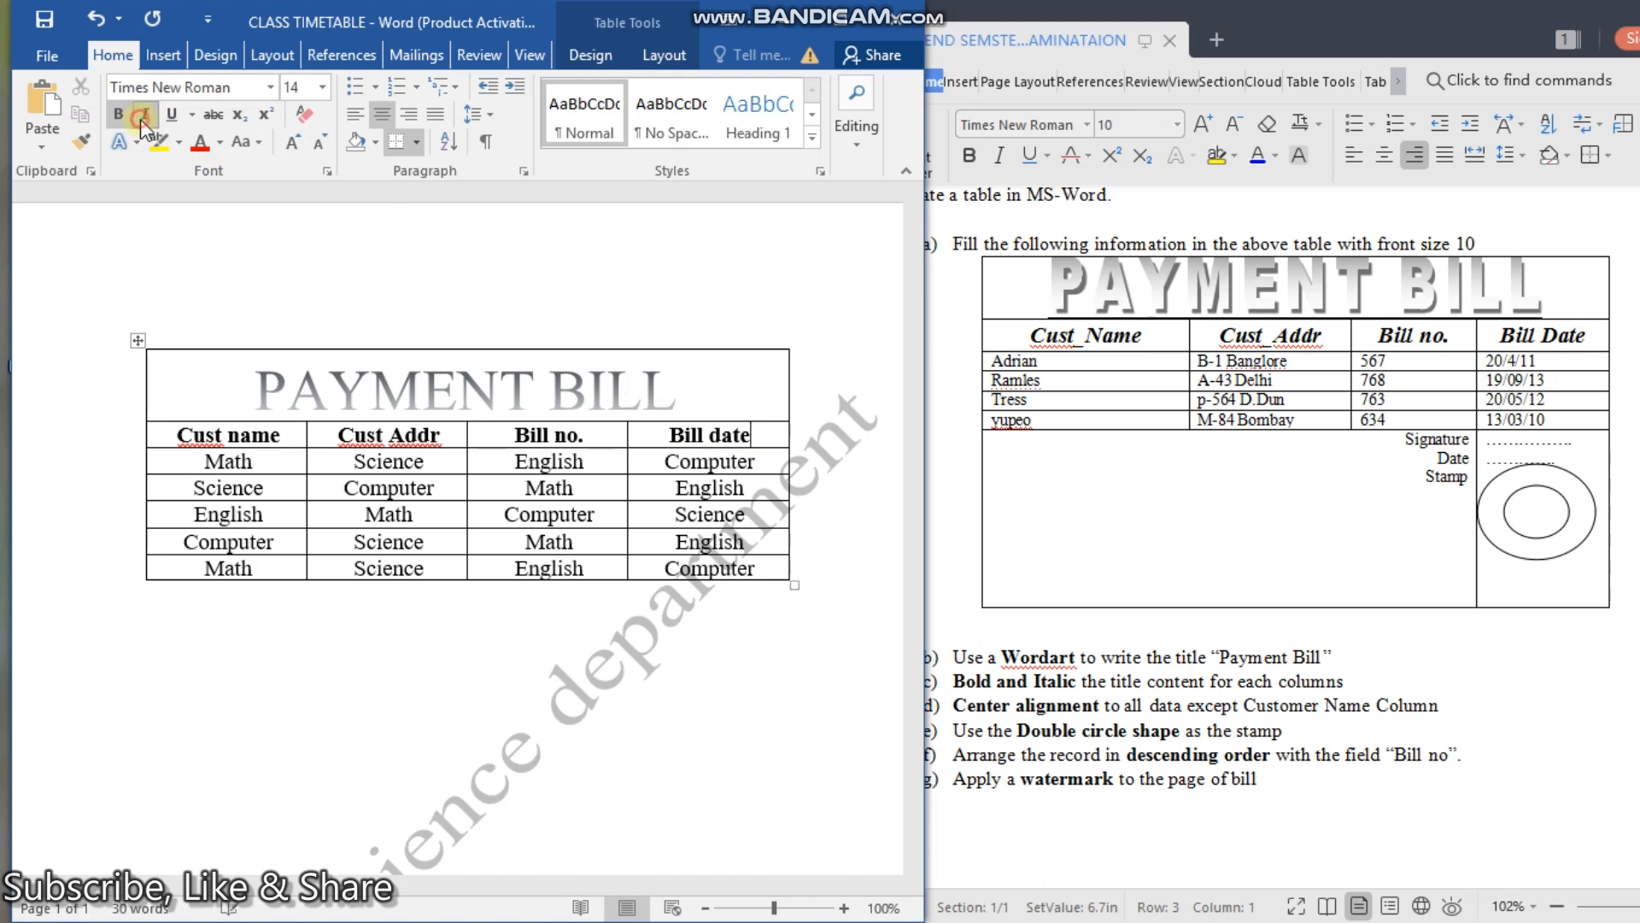
{"action": "triple_click", "coordinate": [745, 434]}
{"action": "left_click_drag", "start_coordinate": [594, 432], "coordinate": [305, 441]}
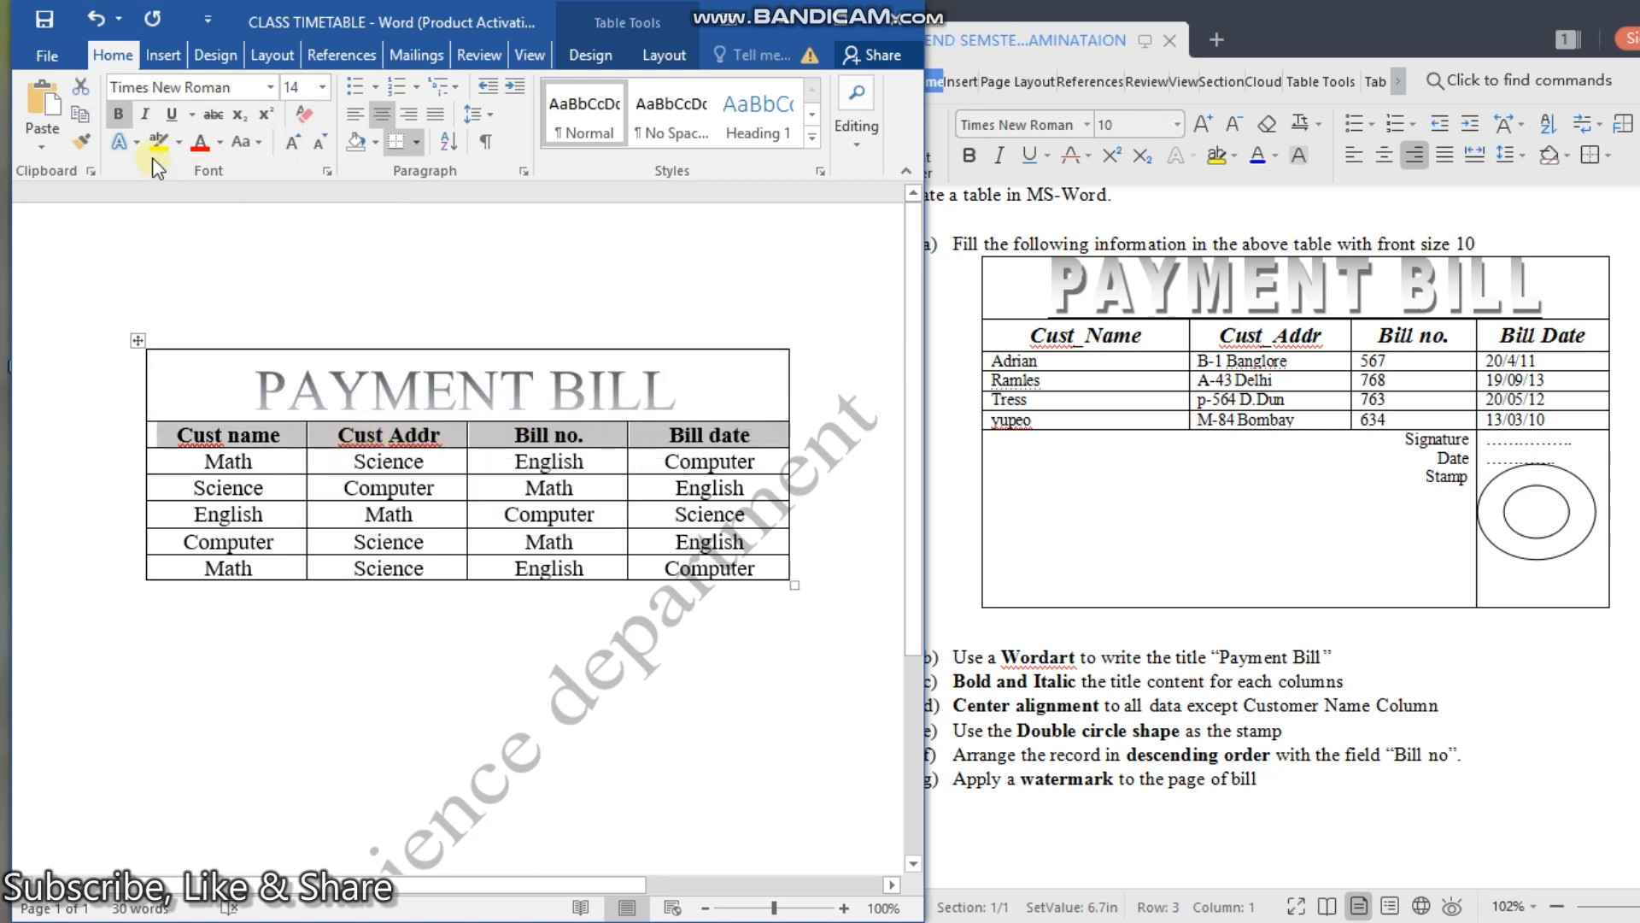
{"action": "left_click", "coordinate": [146, 114]}
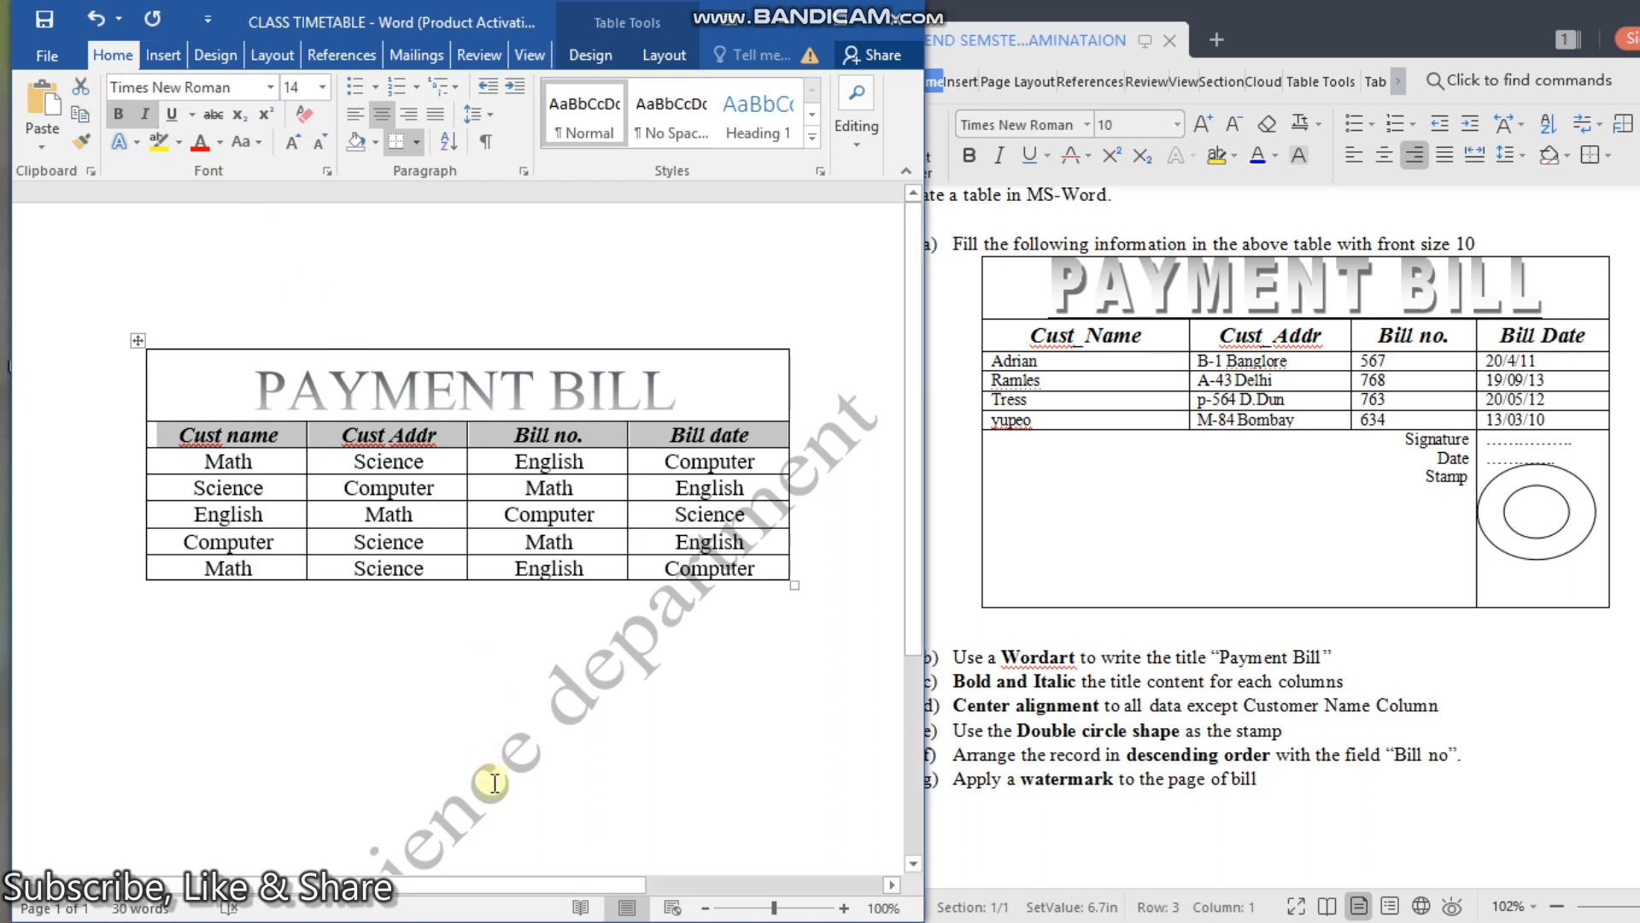
{"action": "left_click", "coordinate": [492, 721]}
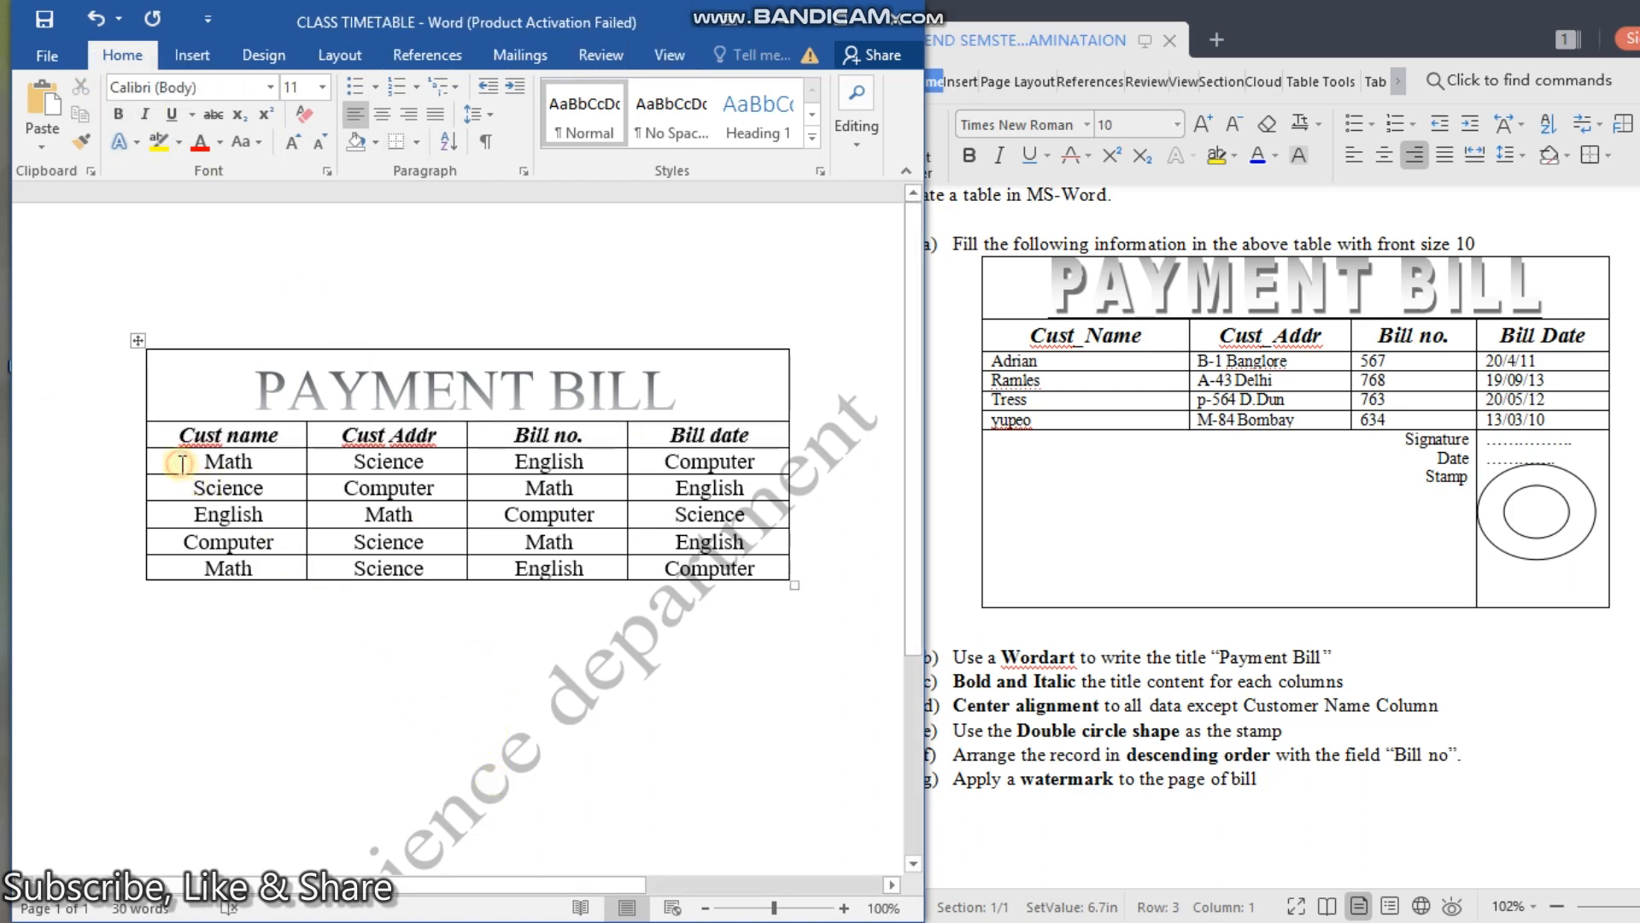
{"action": "left_click_drag", "start_coordinate": [220, 460], "coordinate": [273, 467]}
{"action": "key", "text": "BackSpace"}
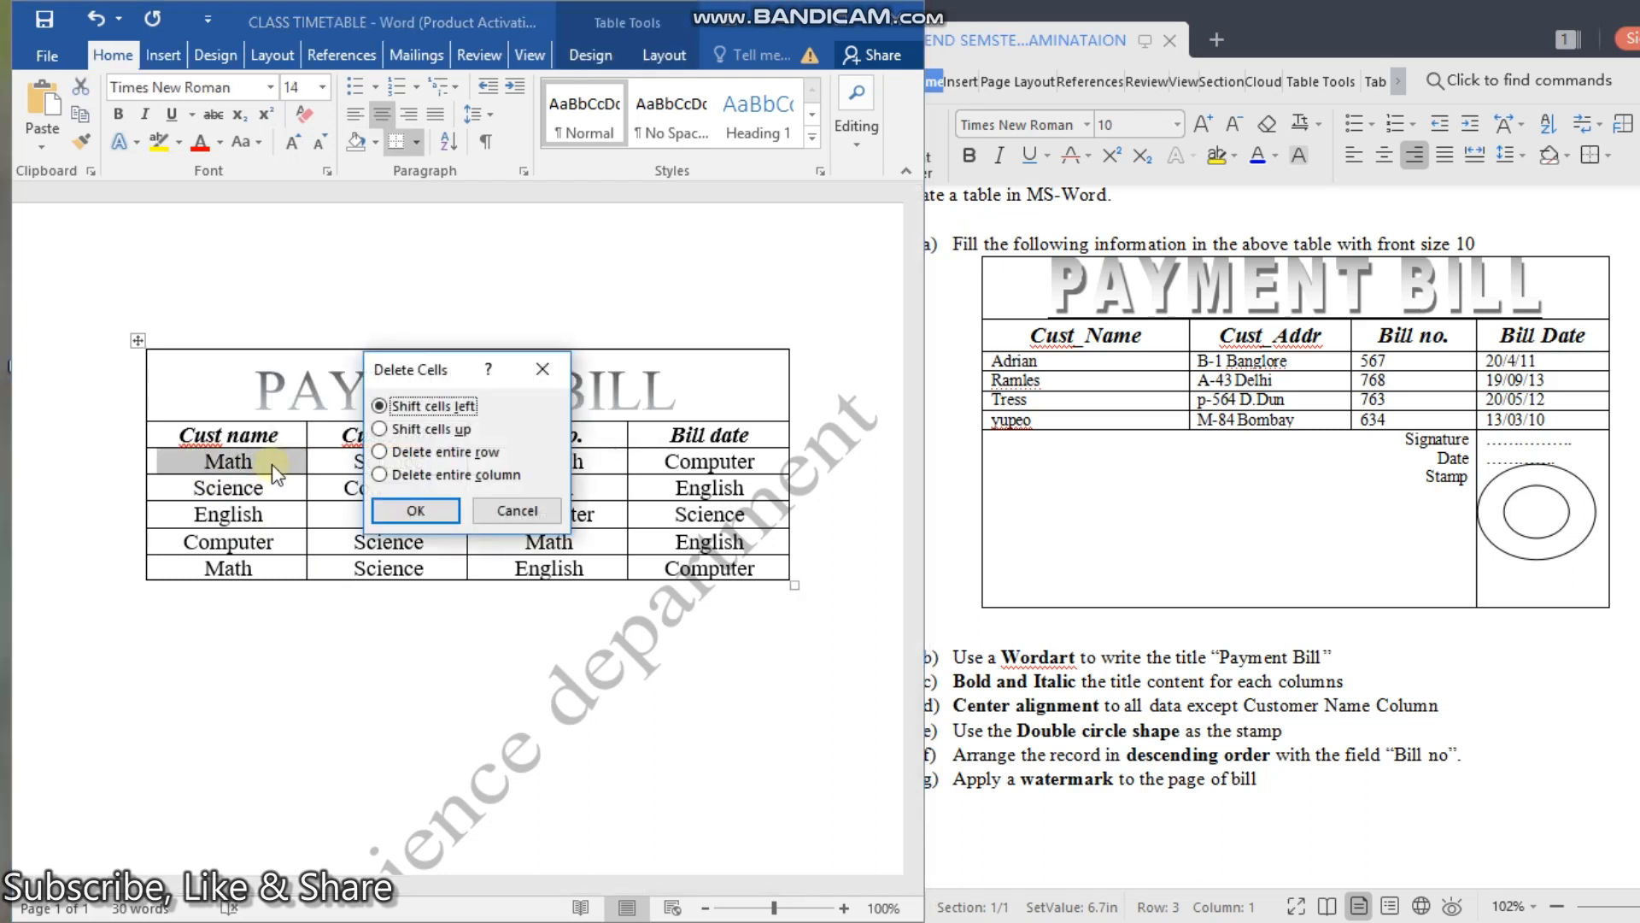
{"action": "left_click", "coordinate": [485, 510]}
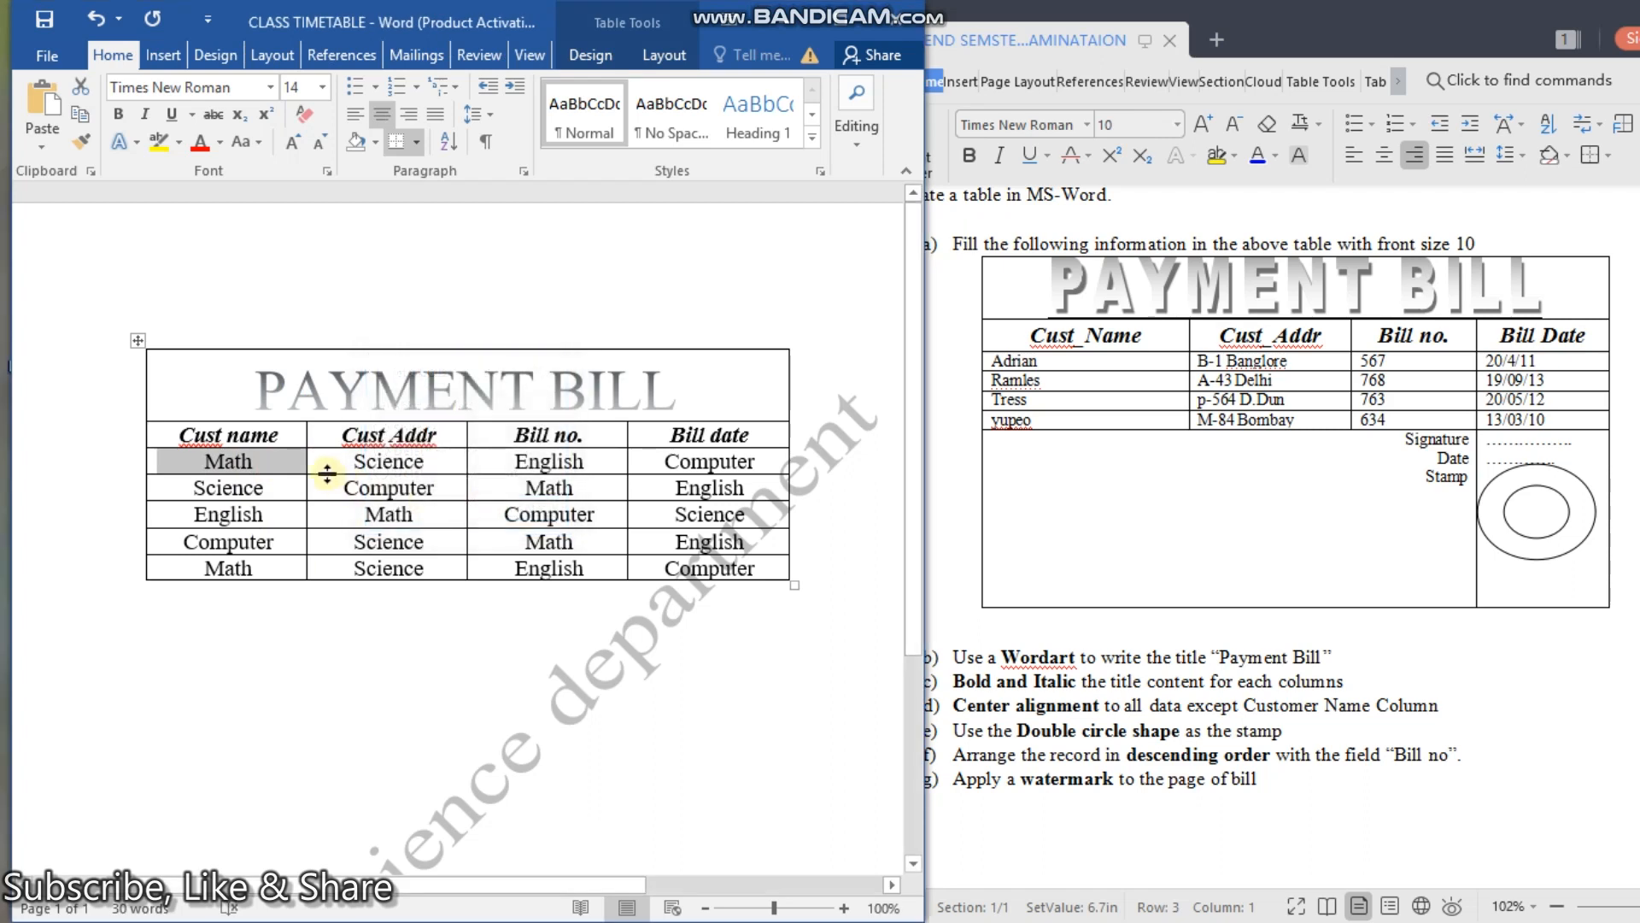
Step: Replace "Math" in the first cell under Cust name with the first customer's name from the exam table
{"action": "left_click", "coordinate": [285, 469]}
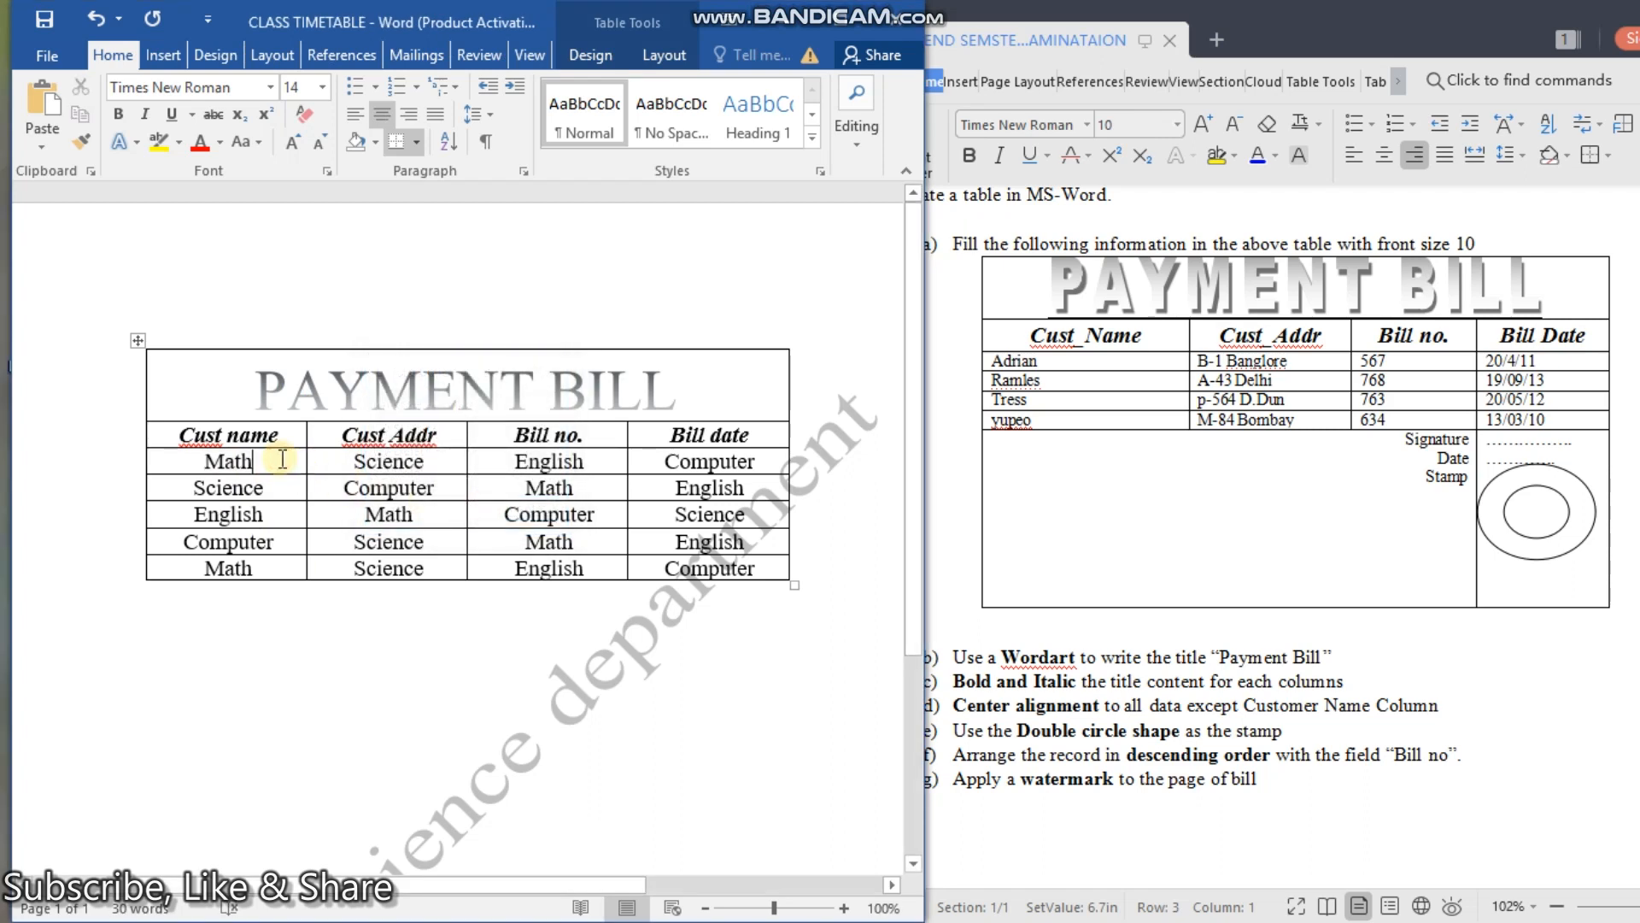
{"action": "key", "text": "BackSpace"}
{"action": "key", "text": "BackSpace"}
{"action": "key", "text": "BackSpace"}
{"action": "key", "text": "BackSpace"}
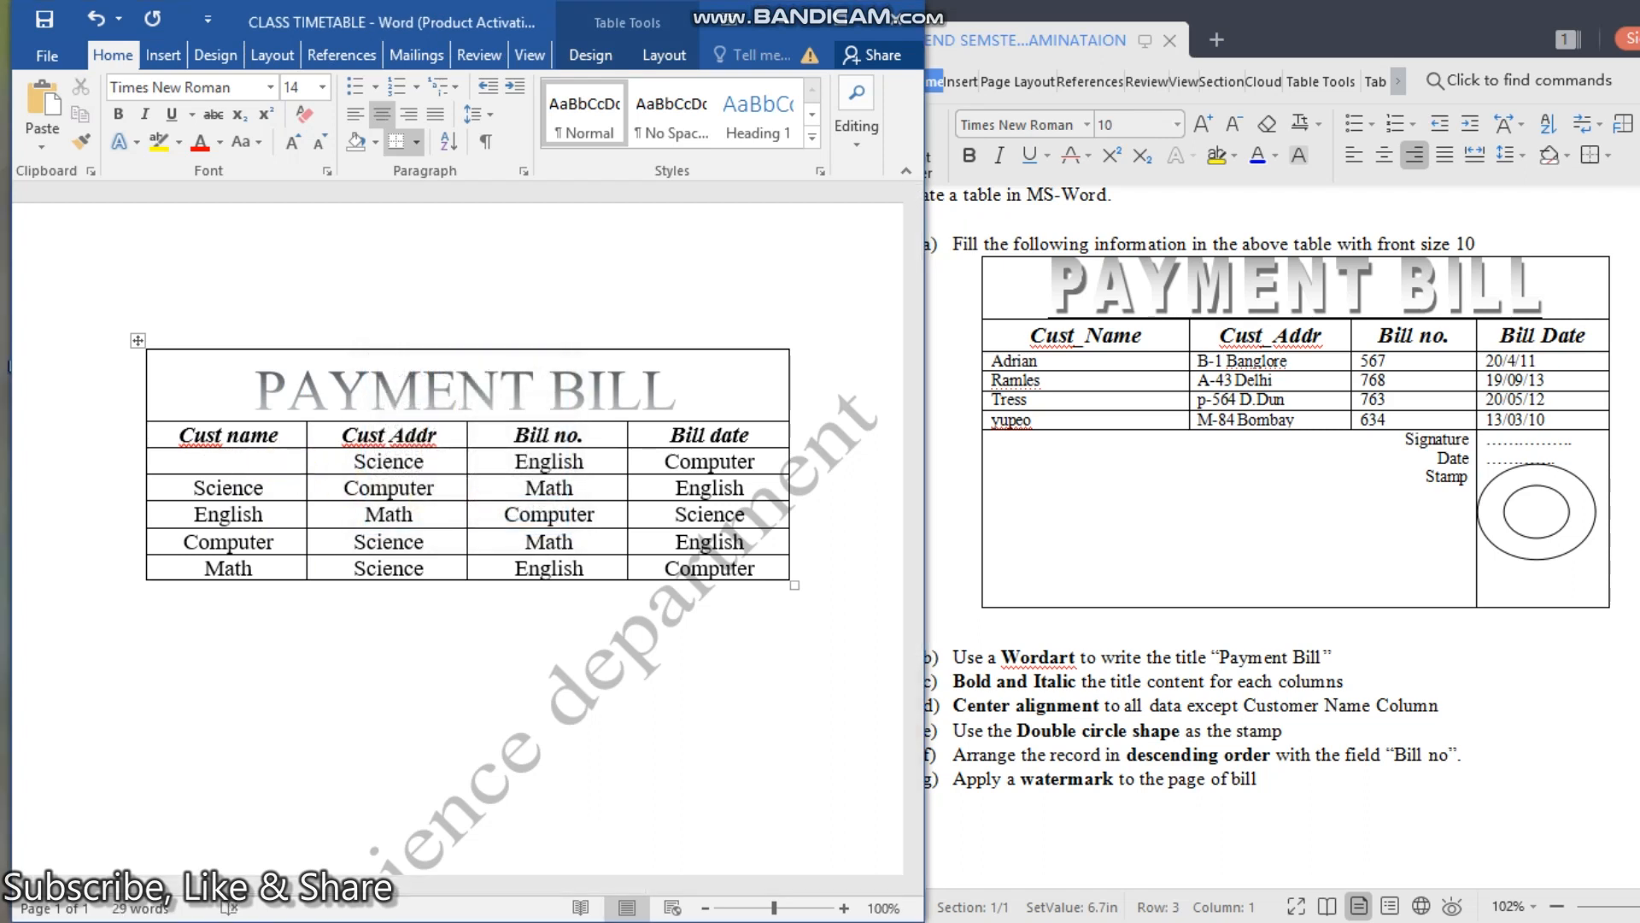
{"action": "type", "text": "Adrian"}
Step: Replace "Science" in the second cell under Cust name with the second customer's name
{"action": "left_click", "coordinate": [283, 494]}
{"action": "key", "text": "BackSpace"}
{"action": "key", "text": "BackSpace"}
{"action": "key", "text": "BackSpace"}
{"action": "key", "text": "BackSpace"}
{"action": "key", "text": "BackSpace"}
{"action": "key", "text": "BackSpace"}
{"action": "key", "text": "BackSpace"}
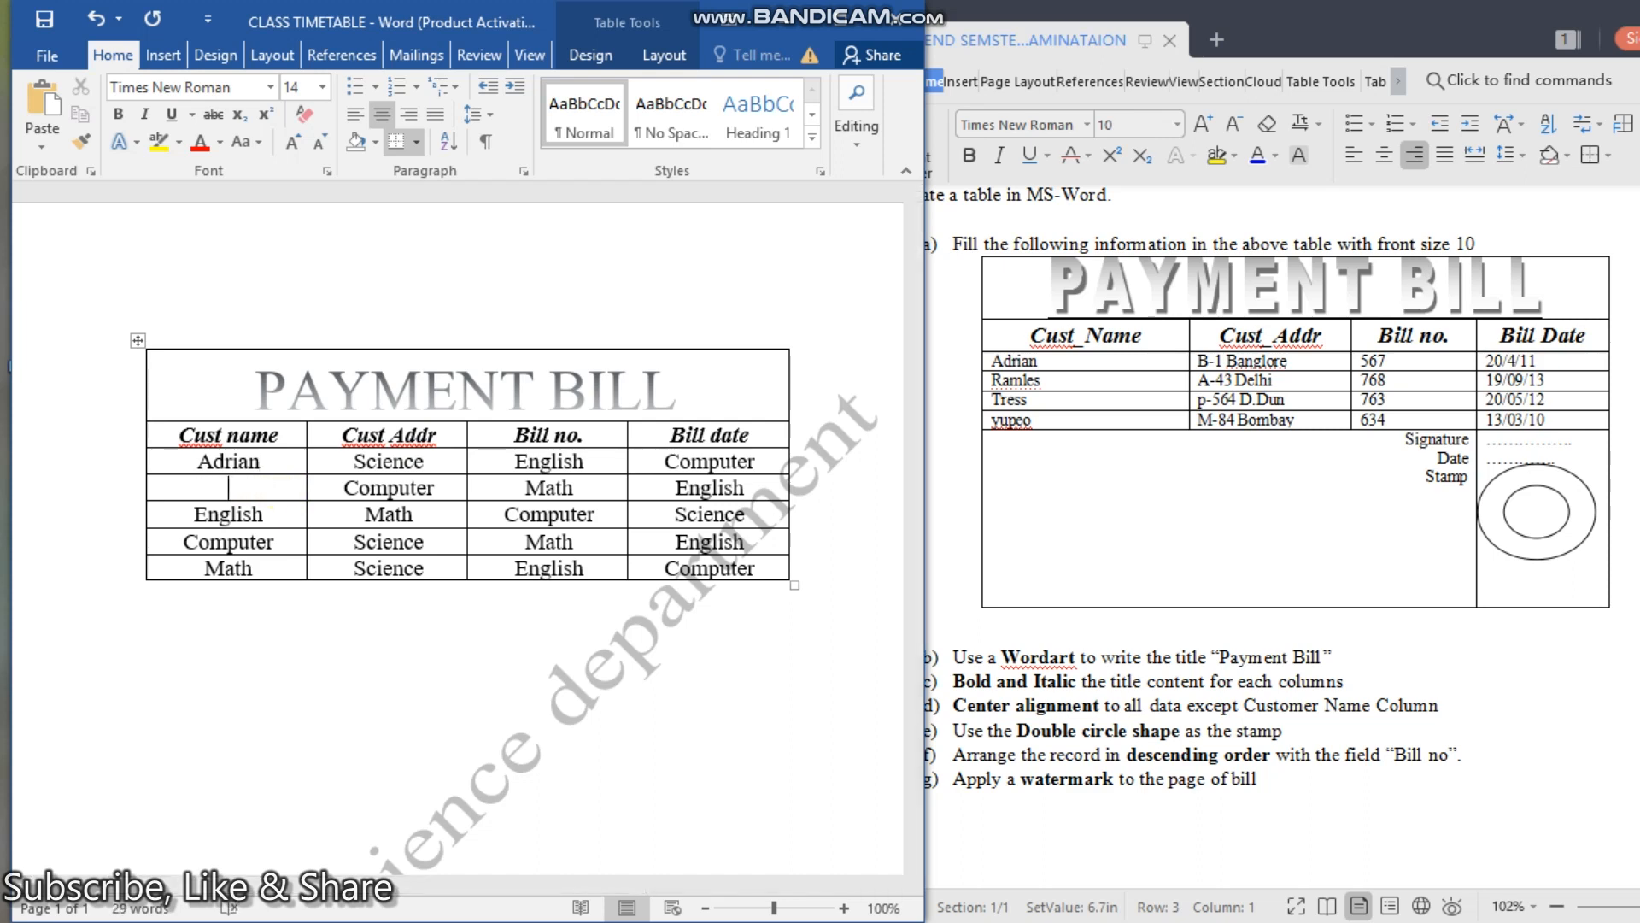
{"action": "type", "text": "Ramles"}
Step: Replace "English" in the third cell under Cust name with the third customer's name
{"action": "key", "text": "Down"}
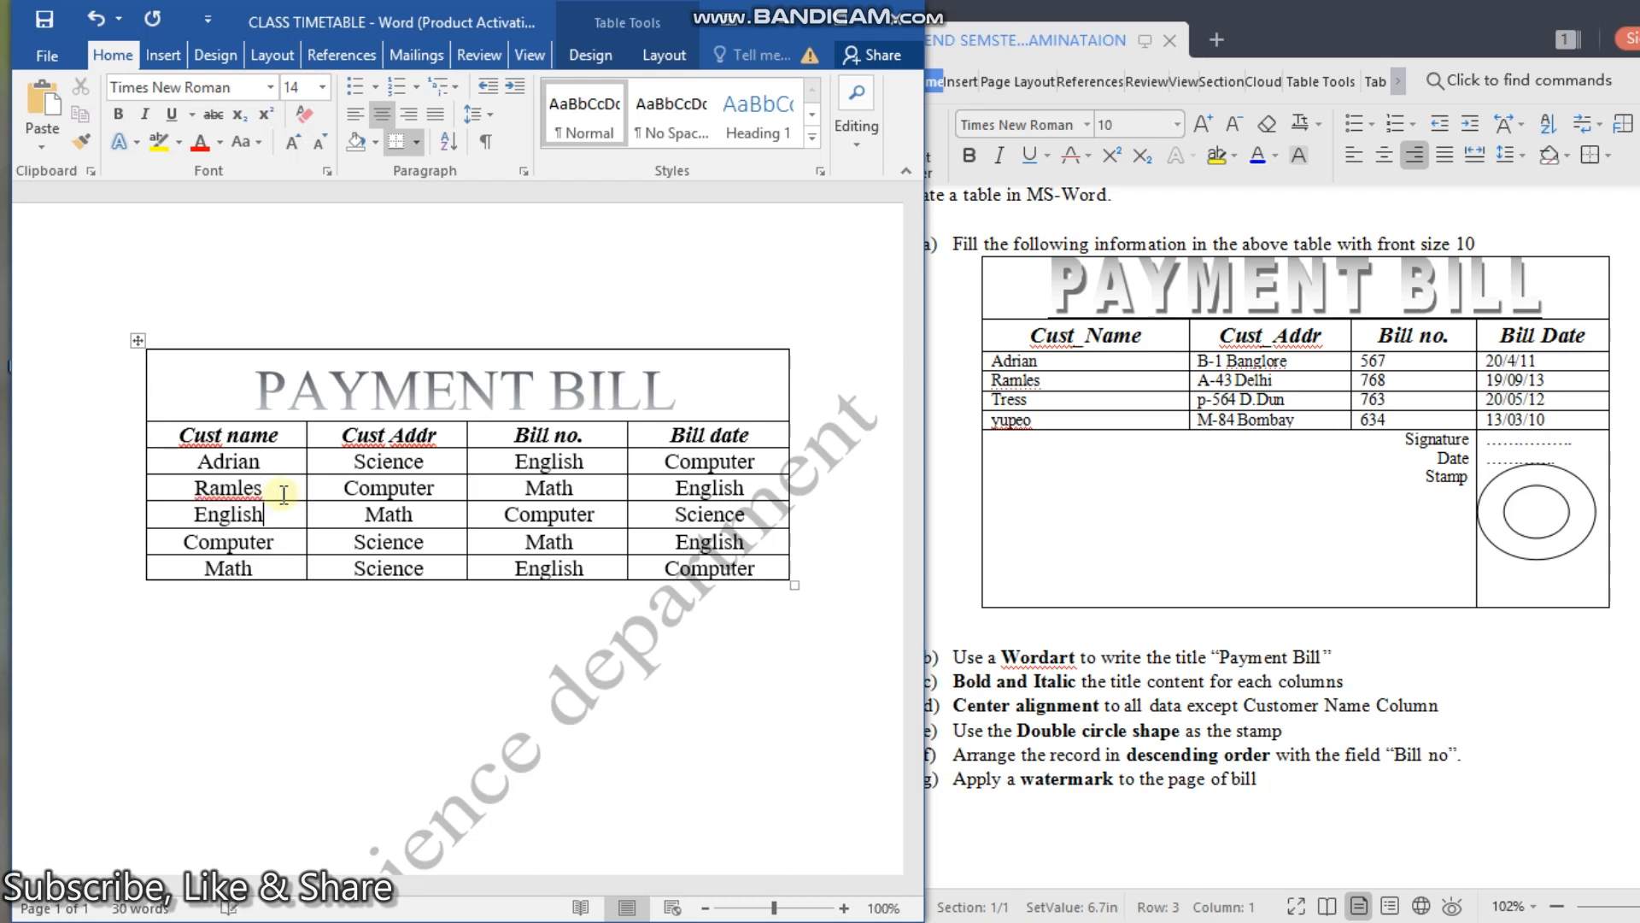
{"action": "key", "text": "BackSpace"}
{"action": "key", "text": "BackSpace"}
{"action": "key", "text": "BackSpace"}
{"action": "key", "text": "BackSpace"}
{"action": "key", "text": "BackSpace"}
{"action": "key", "text": "BackSpace"}
{"action": "key", "text": "BackSpace"}
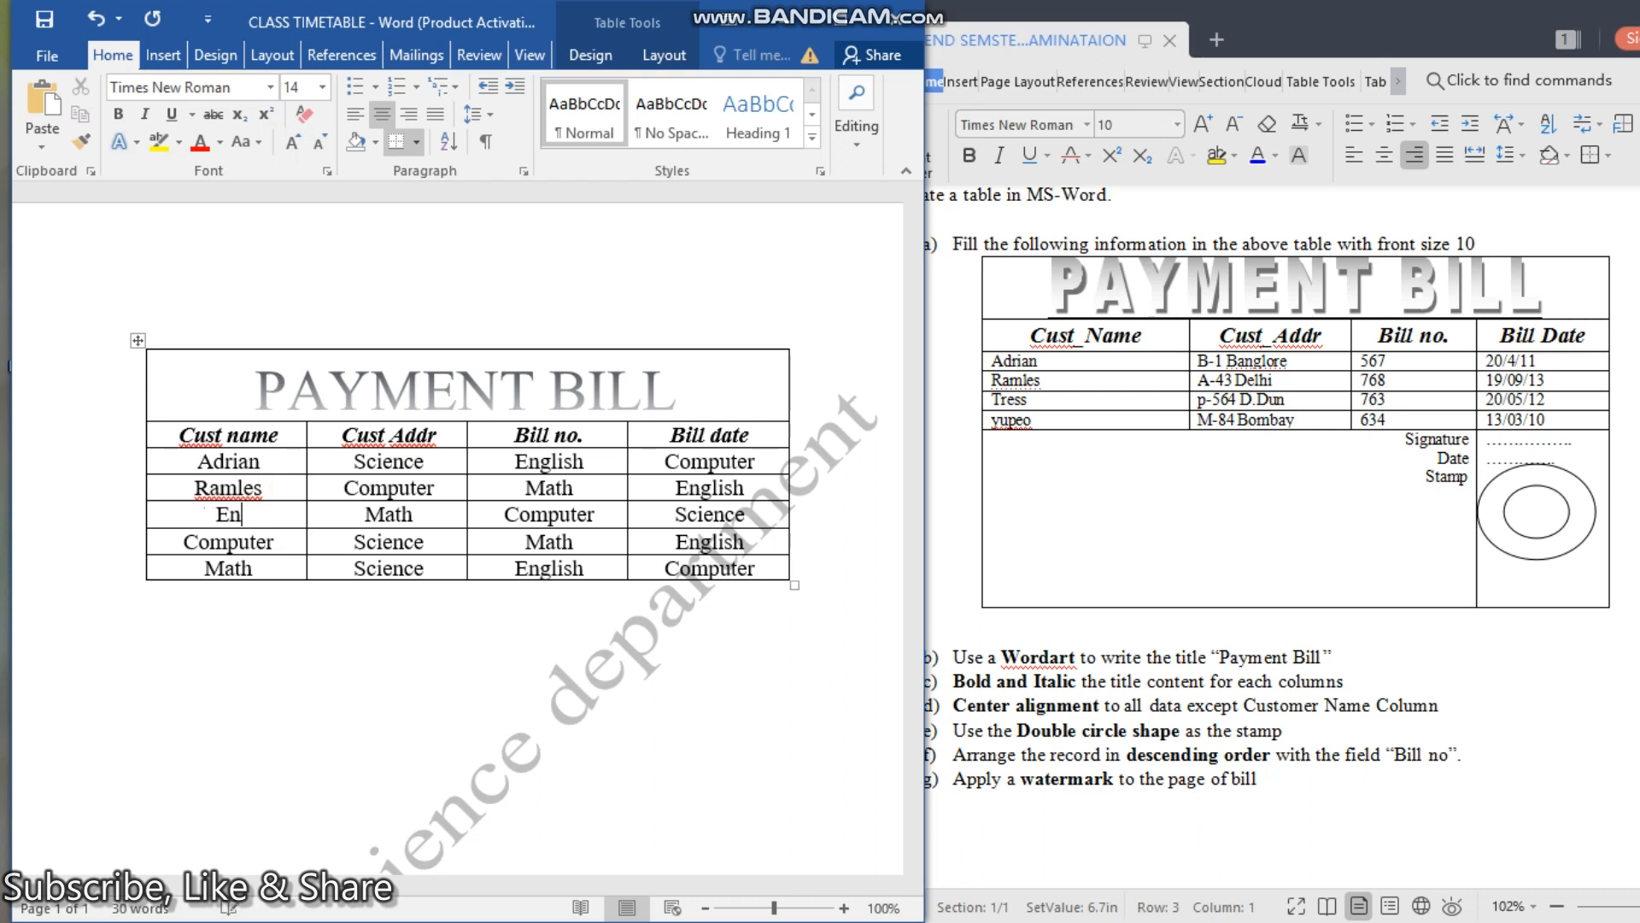
{"action": "key", "text": "BackSpace"}
{"action": "type", "text": "TR"}
{"action": "key", "text": "BackSpace"}
{"action": "type", "text": "ress"}
Step: Replace "Computer" in the fourth cell under Cust name with the fourth customer's name, keeping the cell centered
{"action": "key", "text": "Down"}
{"action": "key", "text": "BackSpace"}
{"action": "key", "text": "BackSpace"}
{"action": "key", "text": "BackSpace"}
{"action": "key", "text": "BackSpace"}
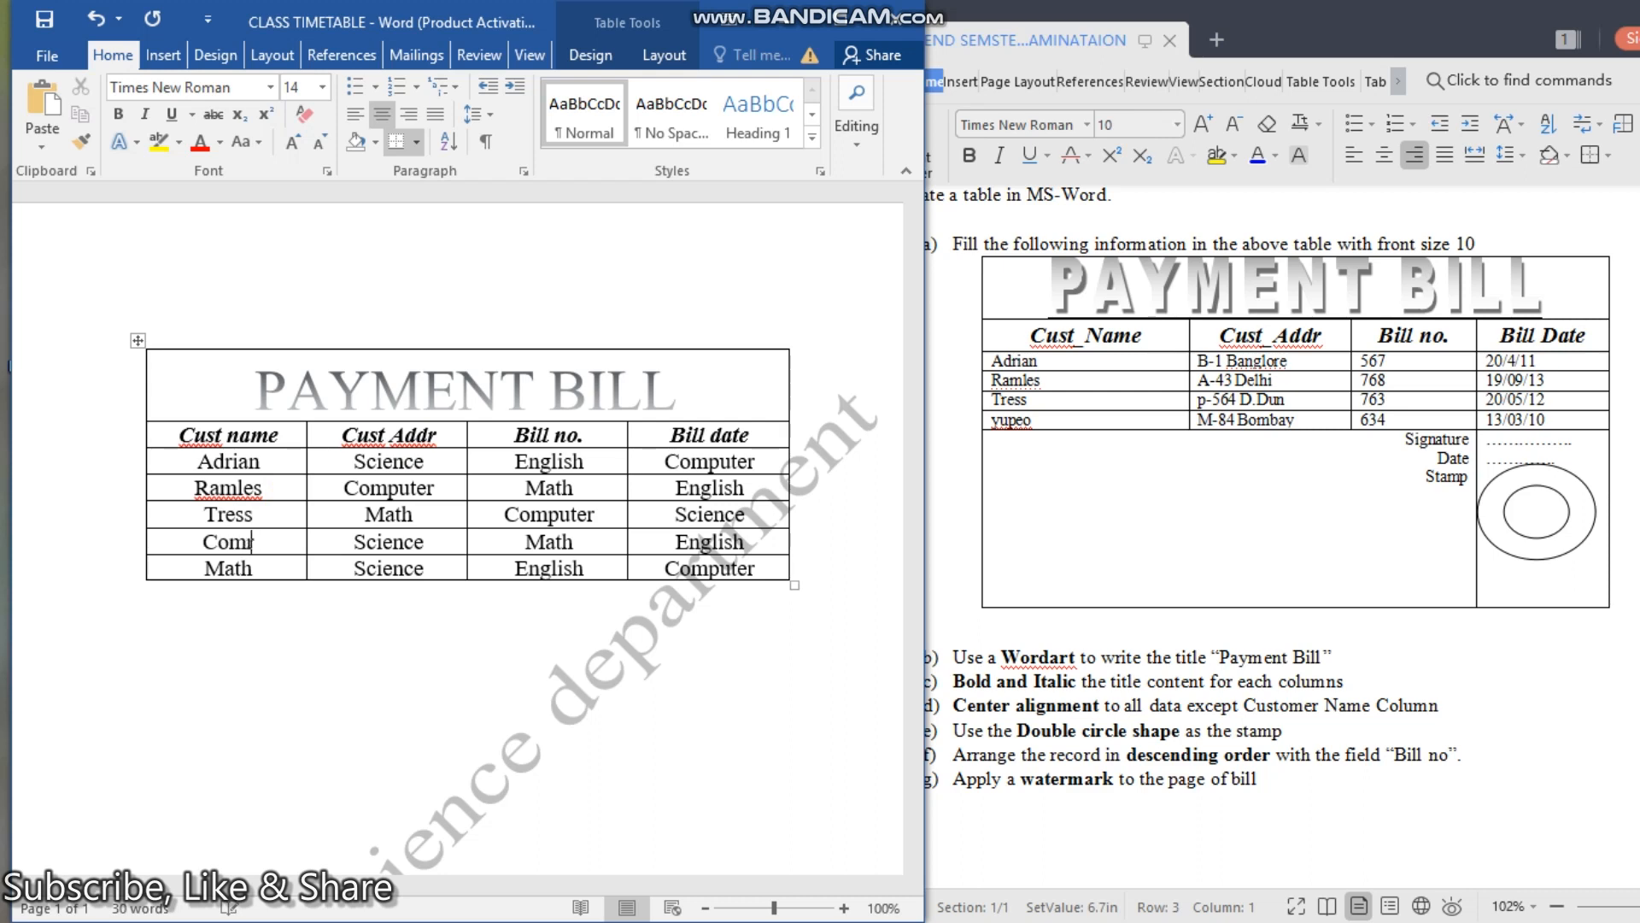
{"action": "key", "text": "Delete"}
{"action": "key", "text": "BackSpace"}
{"action": "key", "text": "BackSpace"}
{"action": "key", "text": "BackSpace"}
{"action": "key", "text": "BackSpace"}
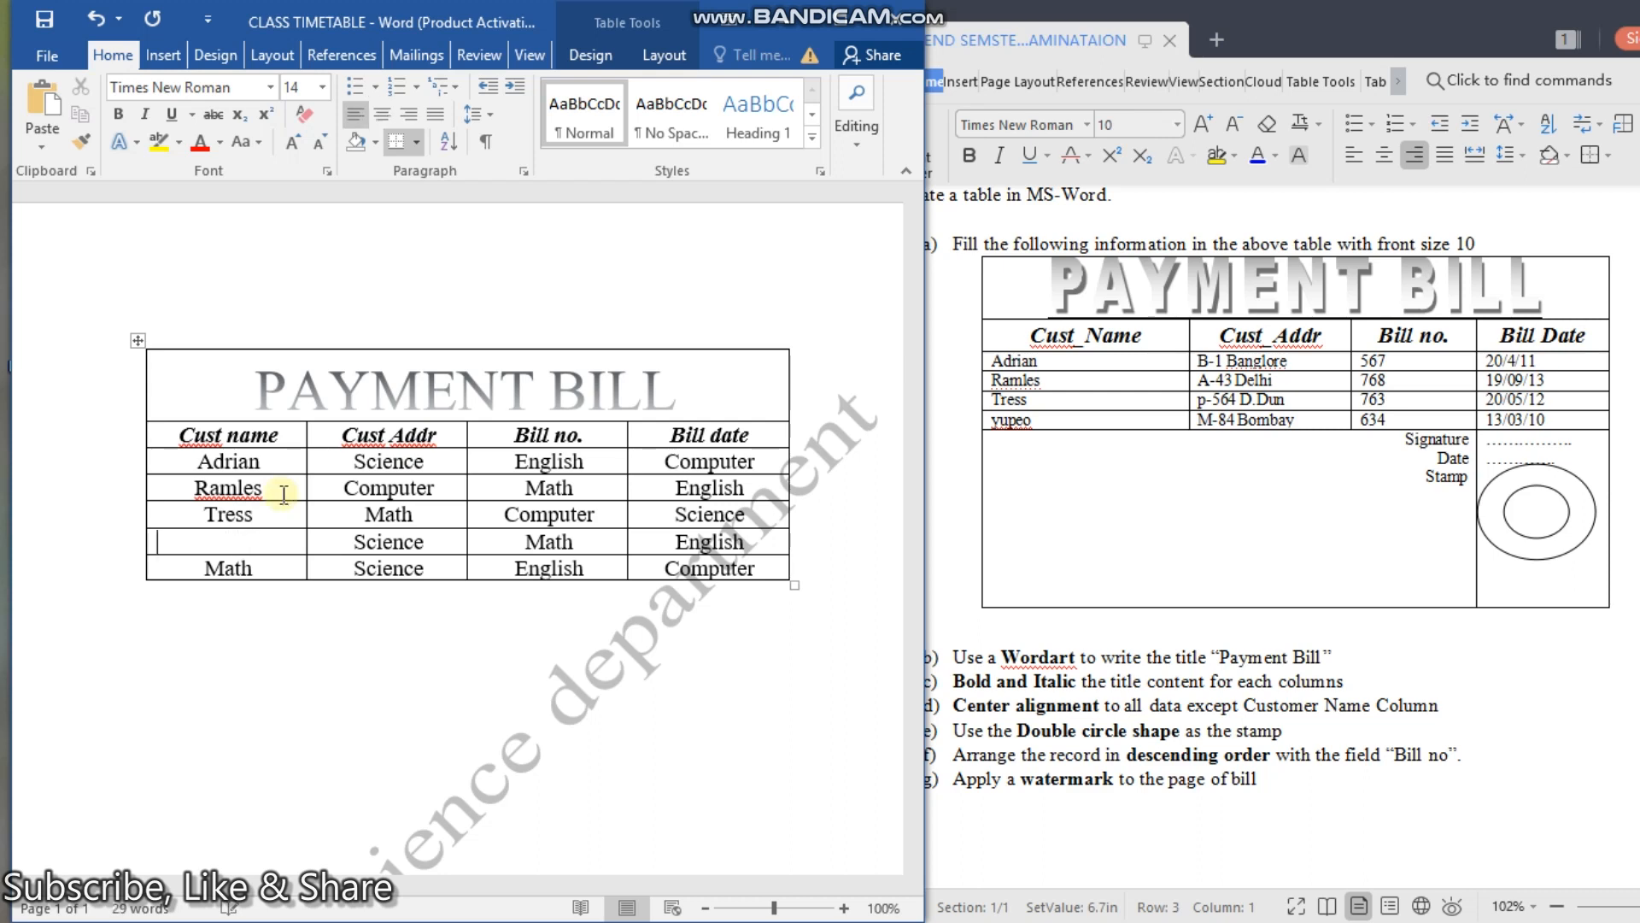
{"action": "key", "text": "ctrl+z"}
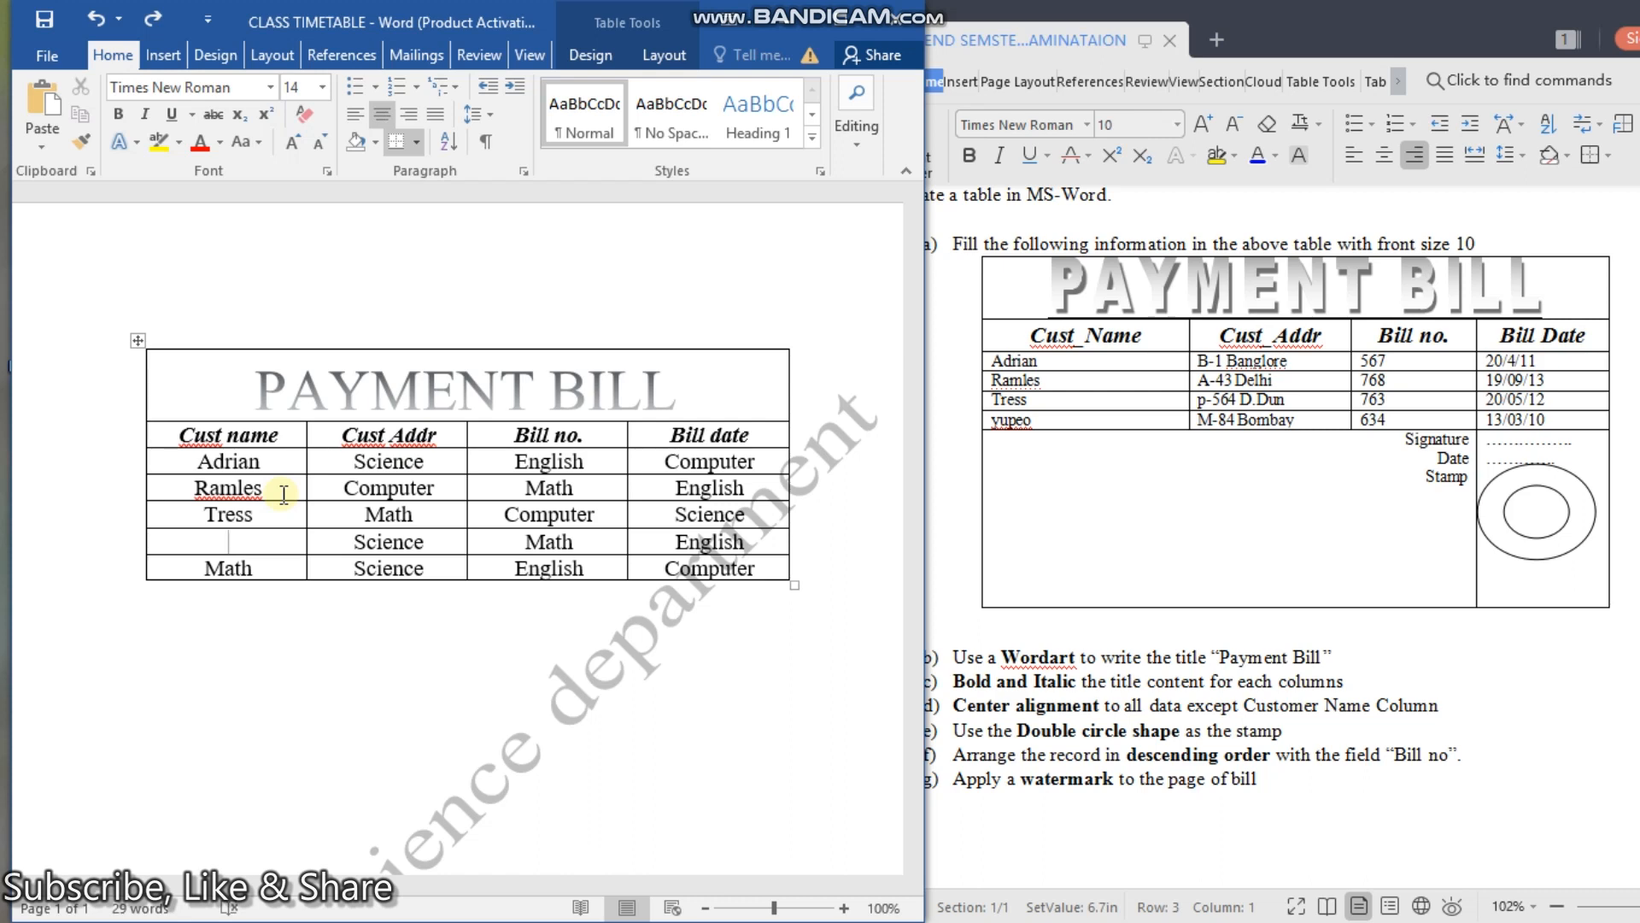
{"action": "type", "text": "Yupeo"}
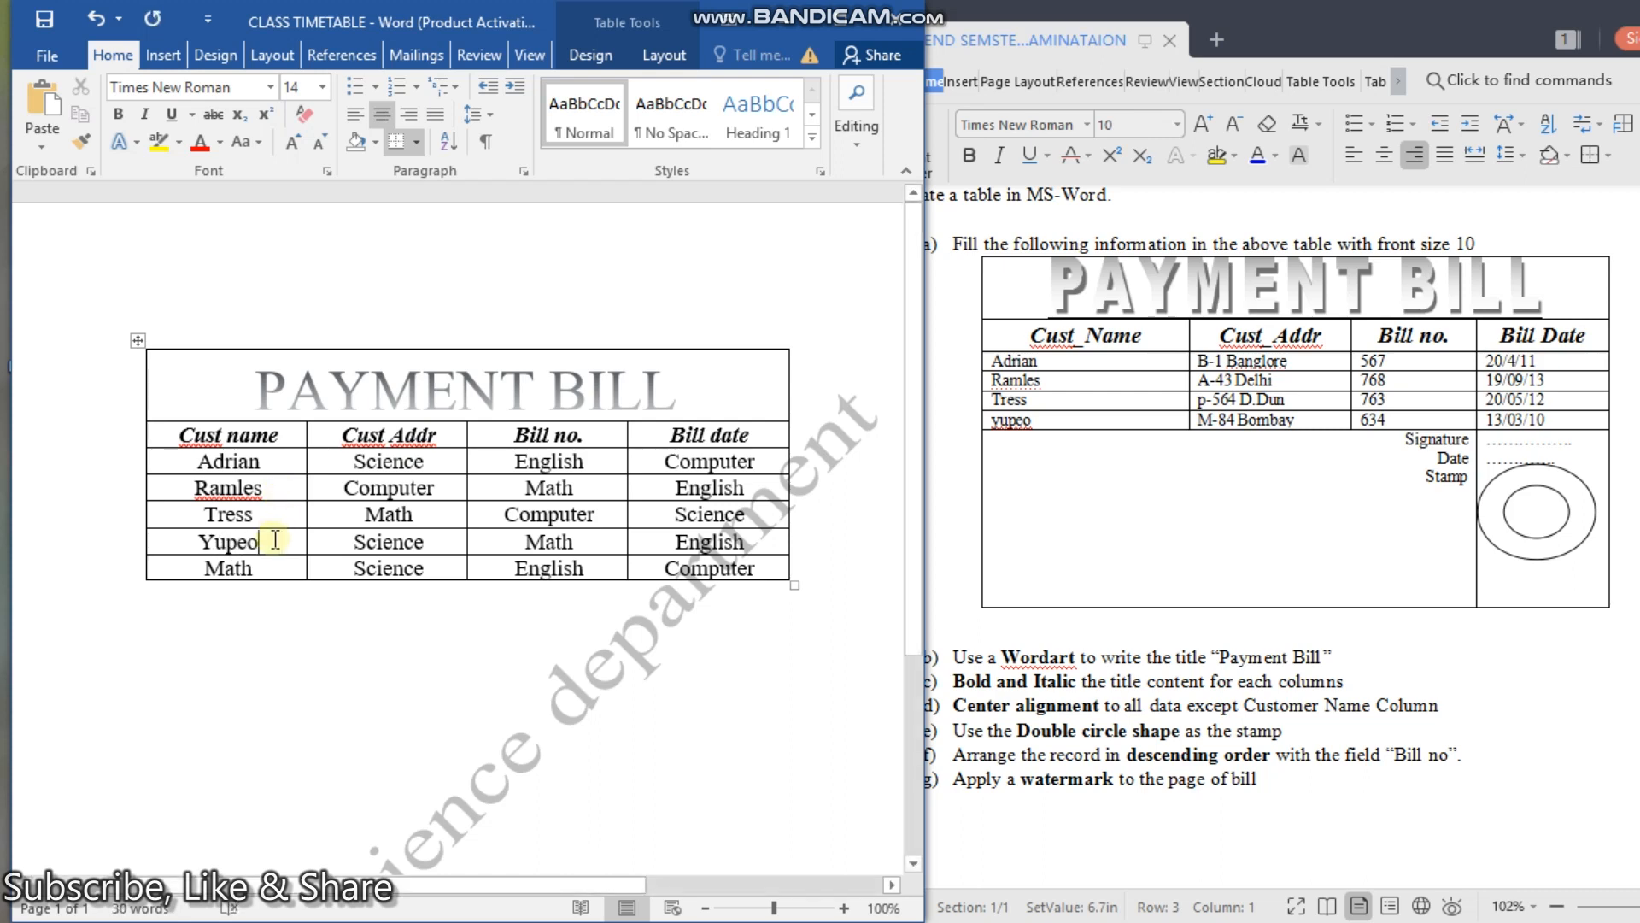
Step: Clear the text "Math" and "Science" from the first two cells of the table's last row
{"action": "left_click", "coordinate": [192, 572]}
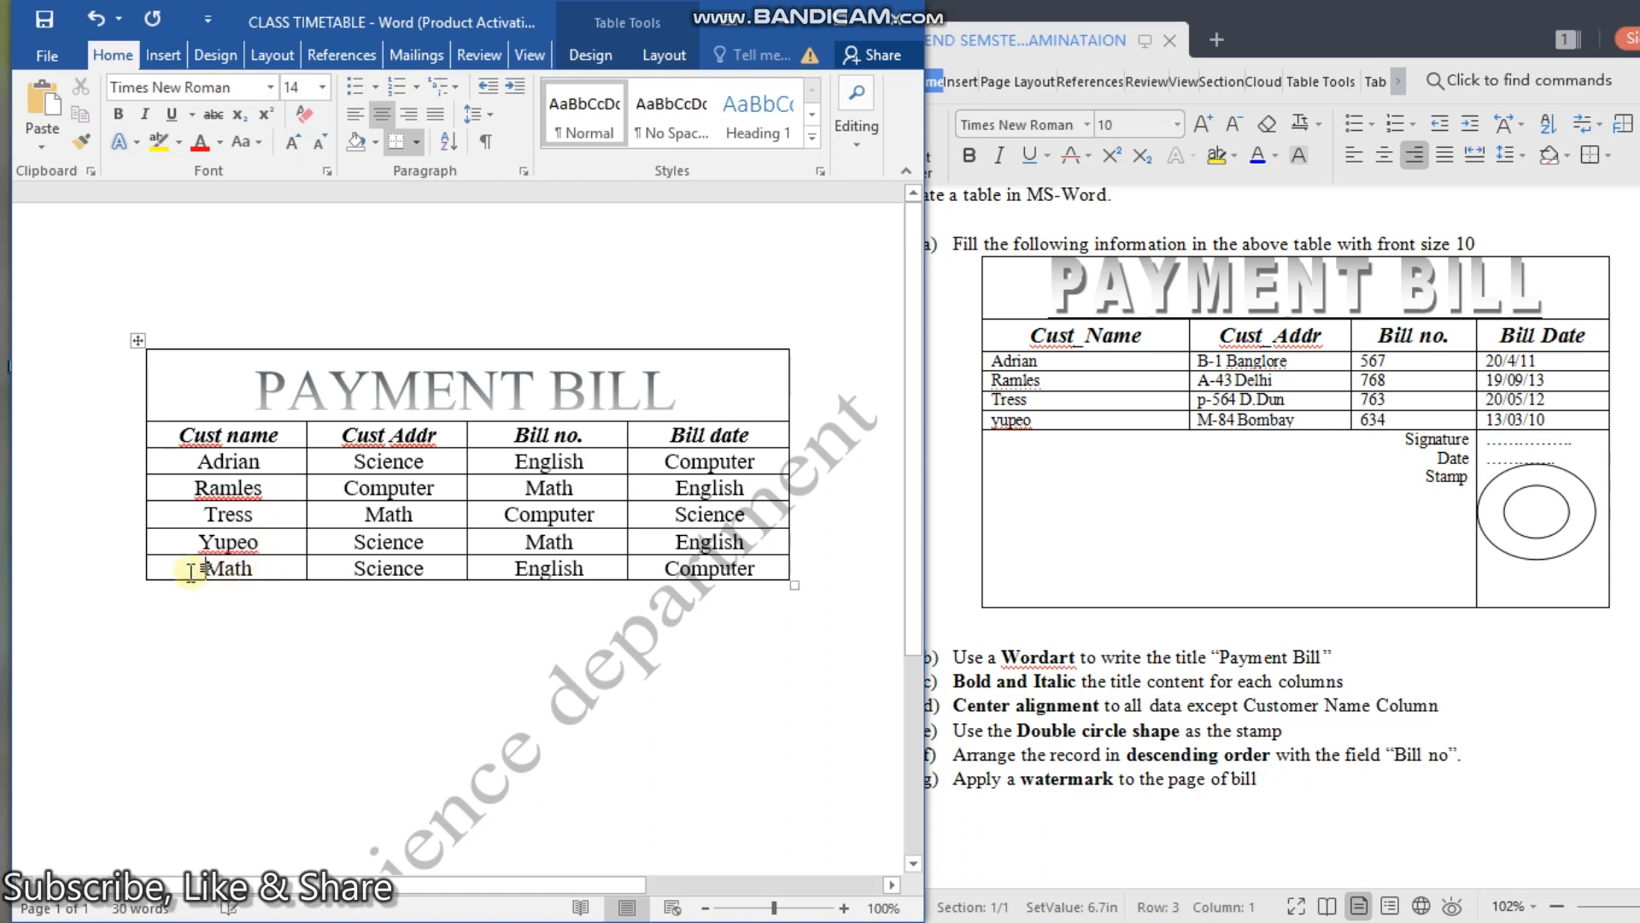
{"action": "key", "text": "Delete"}
{"action": "key", "text": "Delete"}
{"action": "key", "text": "Delete"}
{"action": "key", "text": "Delete"}
{"action": "key", "text": "Right"}
{"action": "key", "text": "Right"}
{"action": "key", "text": "Right"}
{"action": "key", "text": "Right"}
{"action": "key", "text": "Right"}
{"action": "key", "text": "Right"}
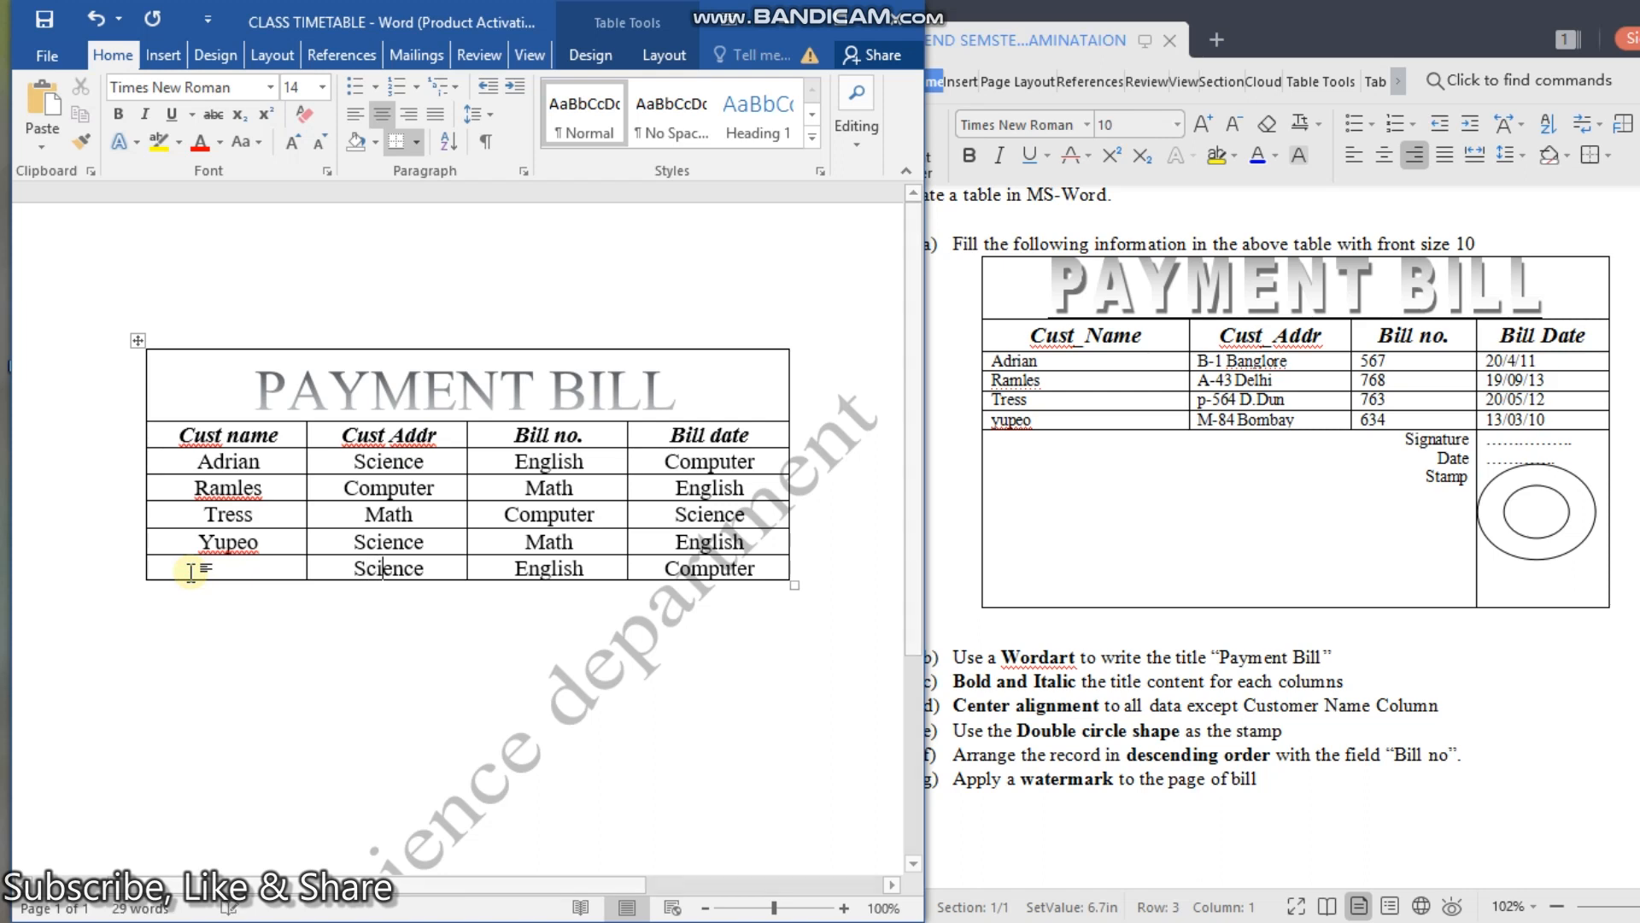
{"action": "key", "text": "Right"}
{"action": "key", "text": "Right"}
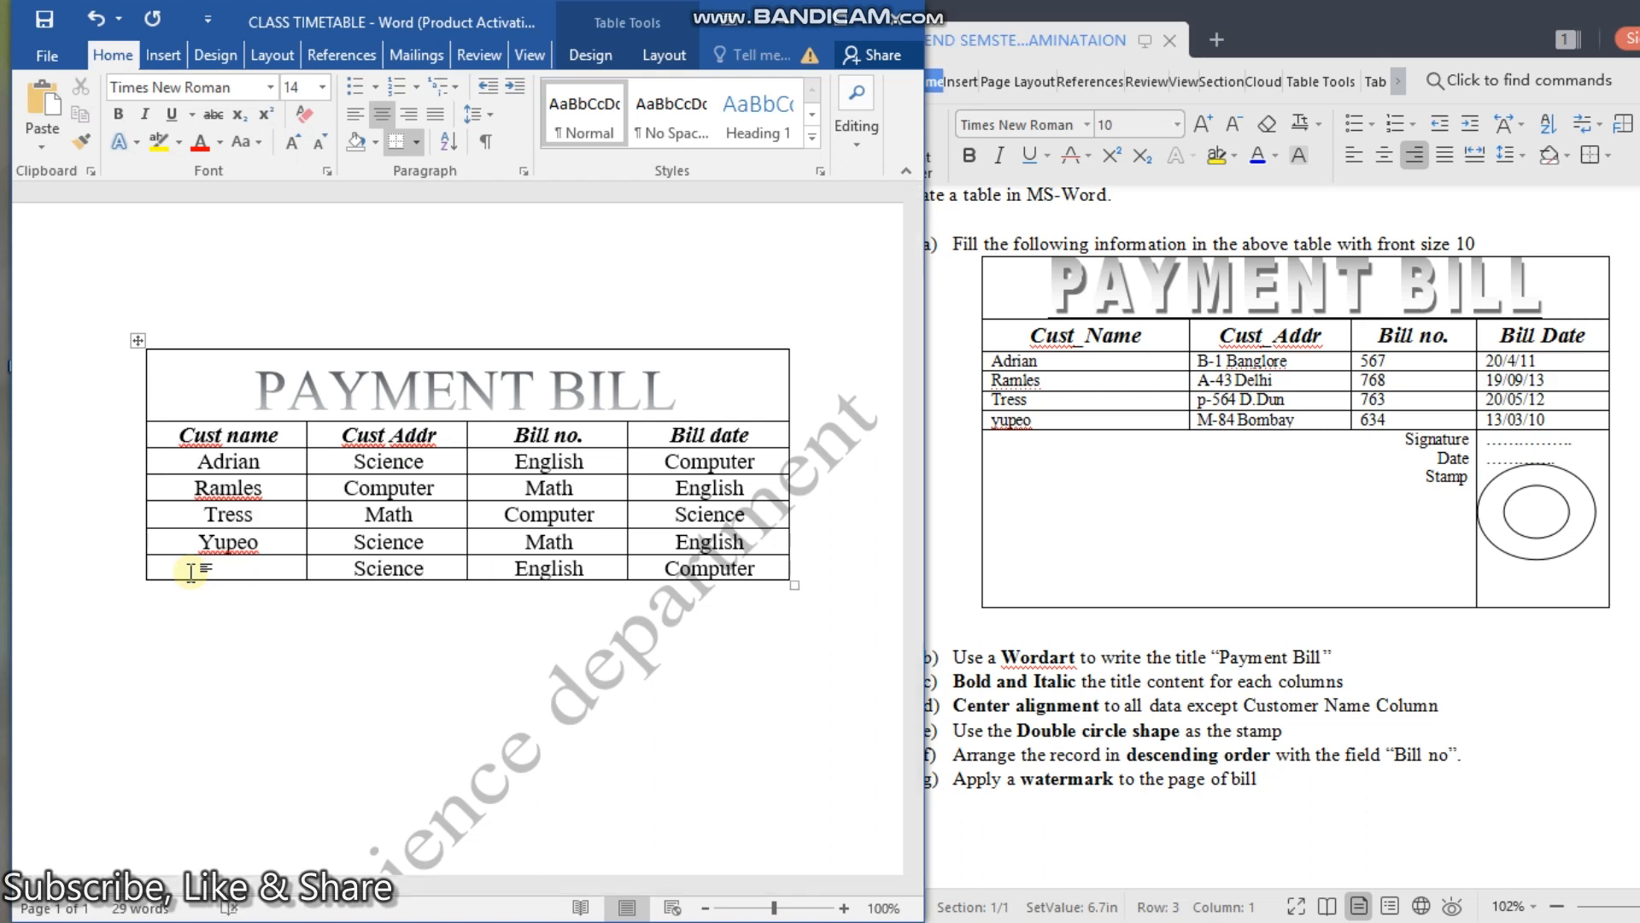
{"action": "key", "text": "BackSpace"}
{"action": "key", "text": "BackSpace"}
{"action": "key", "text": "BackSpace"}
{"action": "key", "text": "BackSpace"}
{"action": "key", "text": "BackSpace"}
{"action": "key", "text": "BackSpace"}
{"action": "key", "text": "BackSpace"}
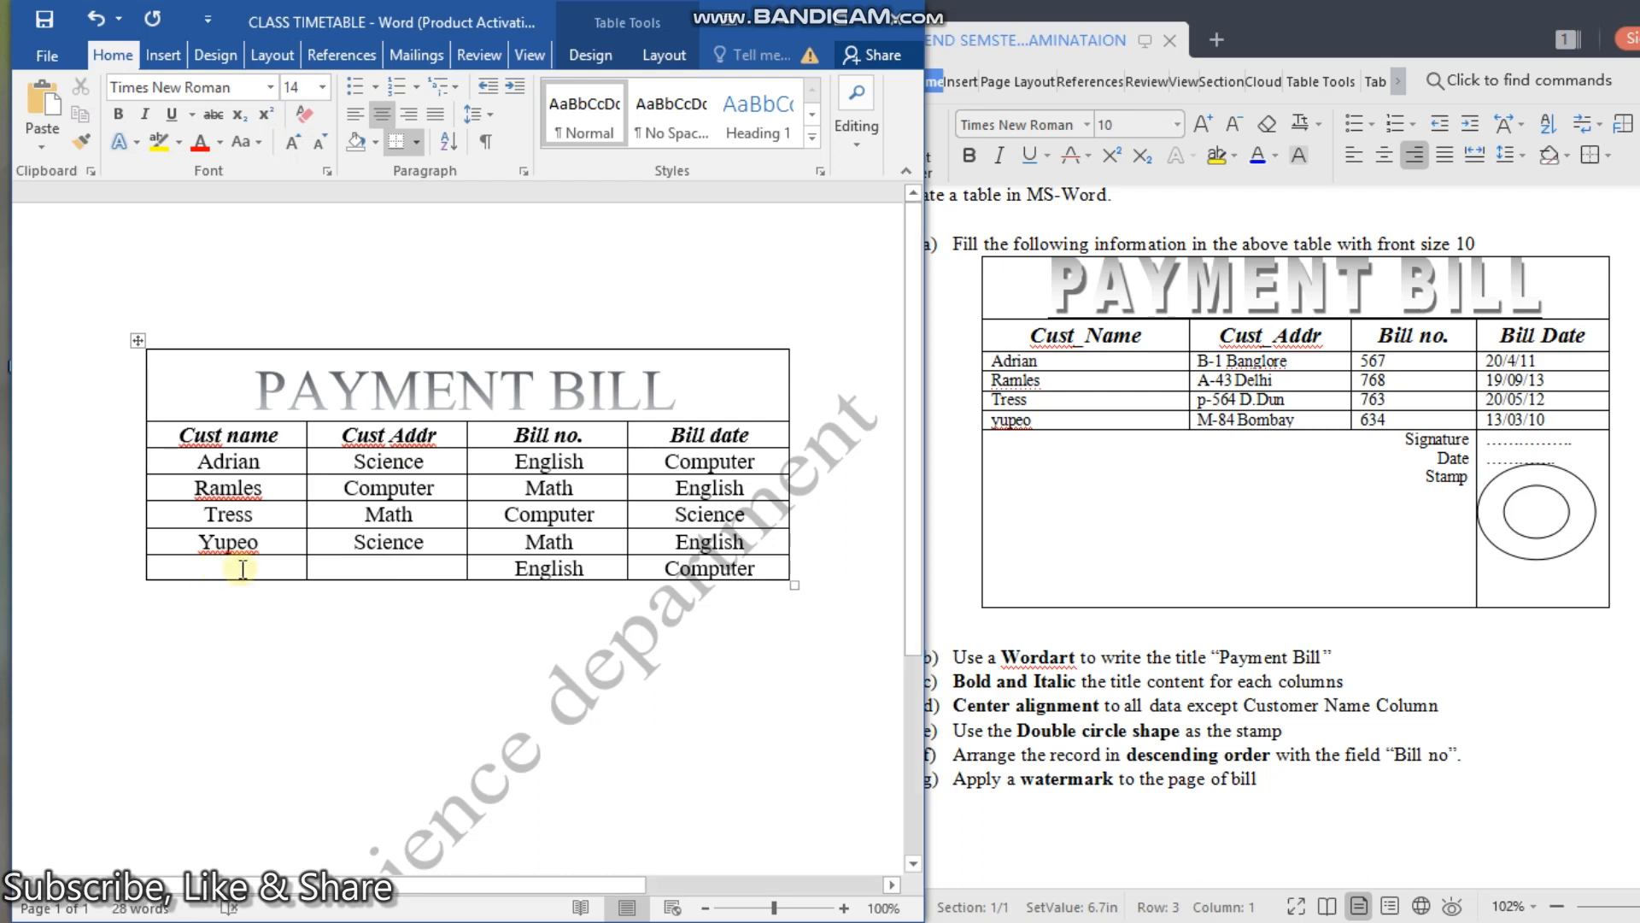
Step: Replace "English" in the last row's Bill no. cell with "Signature"
{"action": "left_click", "coordinate": [613, 568]}
{"action": "key", "text": "BackSpace"}
{"action": "key", "text": "BackSpace"}
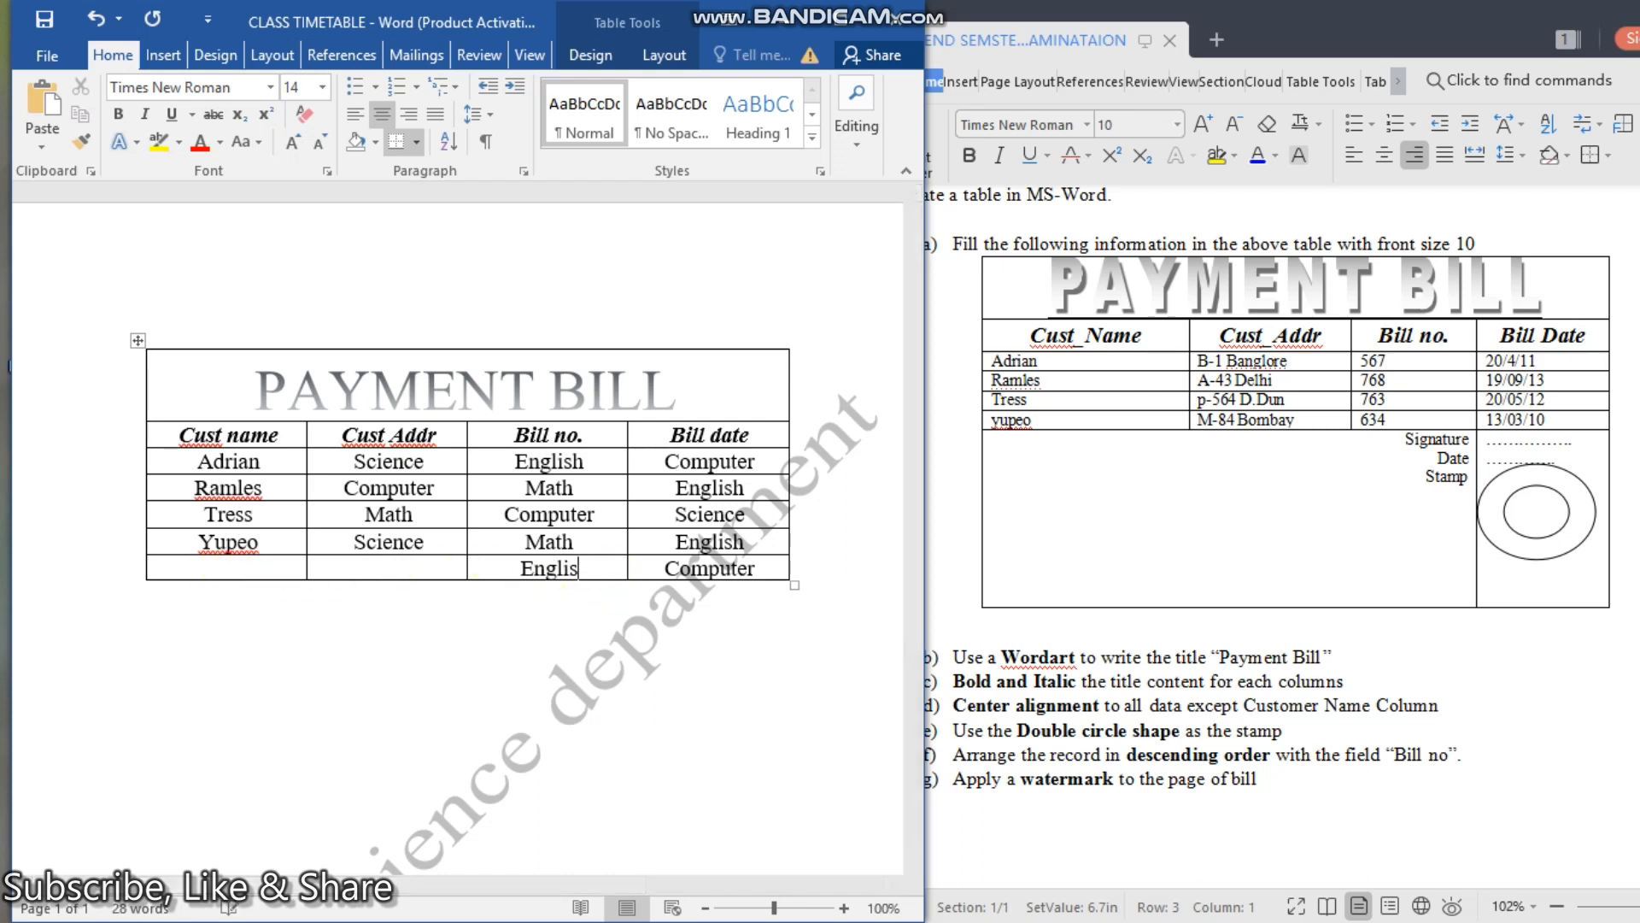
{"action": "key", "text": "BackSpace"}
{"action": "key", "text": "BackSpace"}
{"action": "key", "text": "BackSpace"}
{"action": "key", "text": "BackSpace"}
{"action": "key", "text": "BackSpace"}
{"action": "type", "text": "Signati"}
{"action": "key", "text": "BackSpace"}
{"action": "type", "text": "ure"}
Step: Add the lines "Date" and "Stamp" below "Signature" in the same cell
{"action": "key", "text": "Return"}
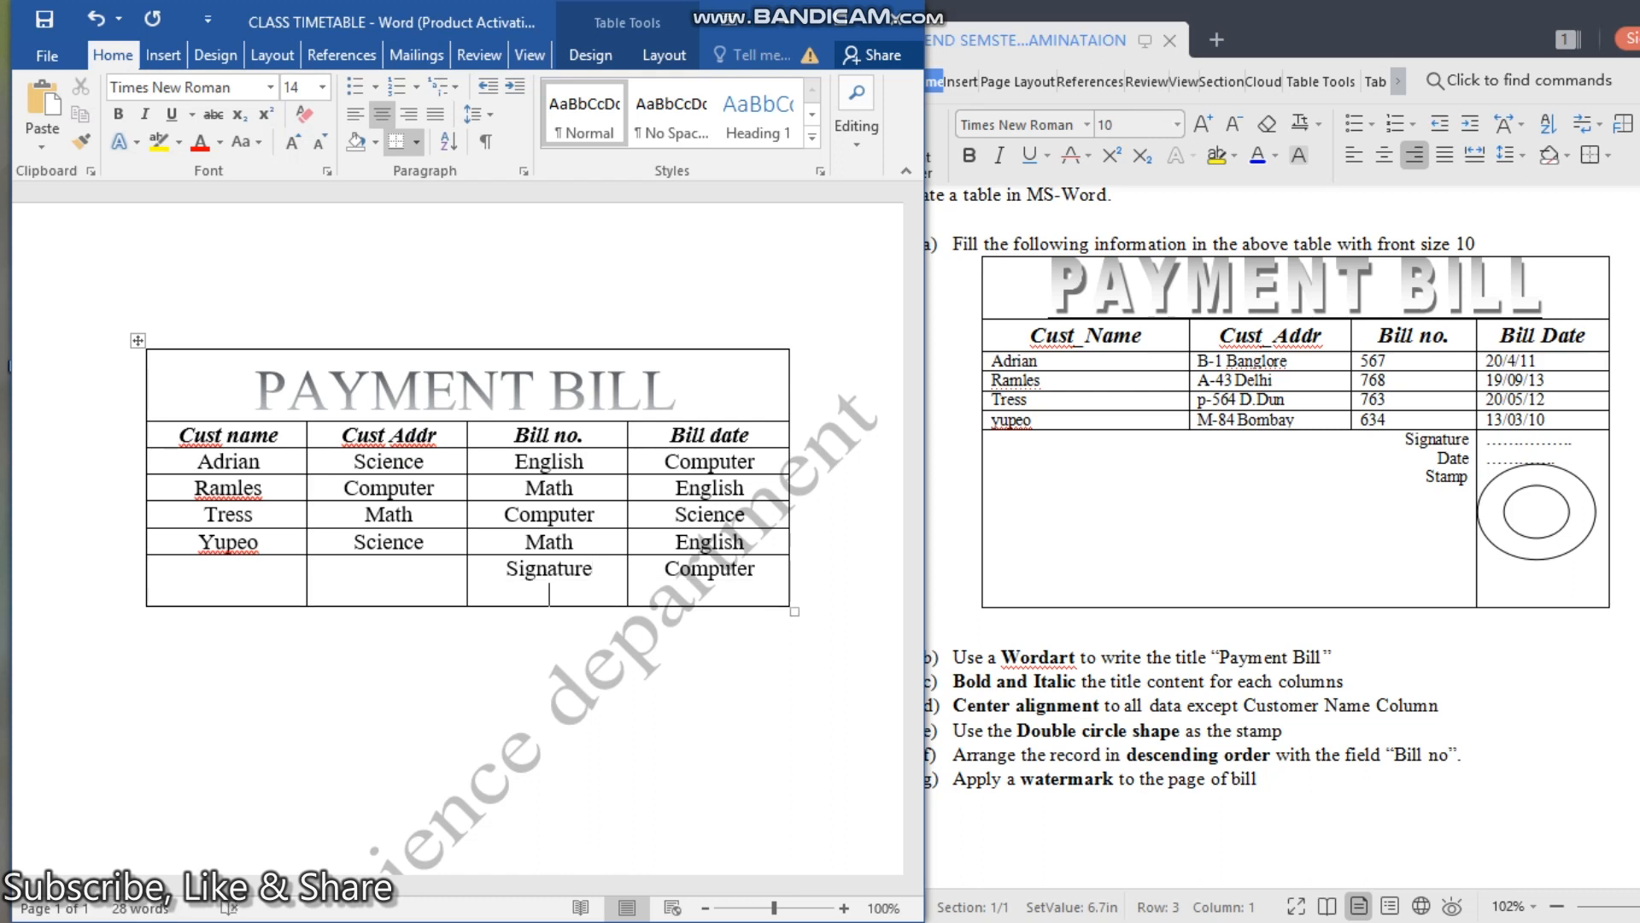
{"action": "type", "text": "Date"}
{"action": "key", "text": "Left"}
{"action": "key", "text": "Return"}
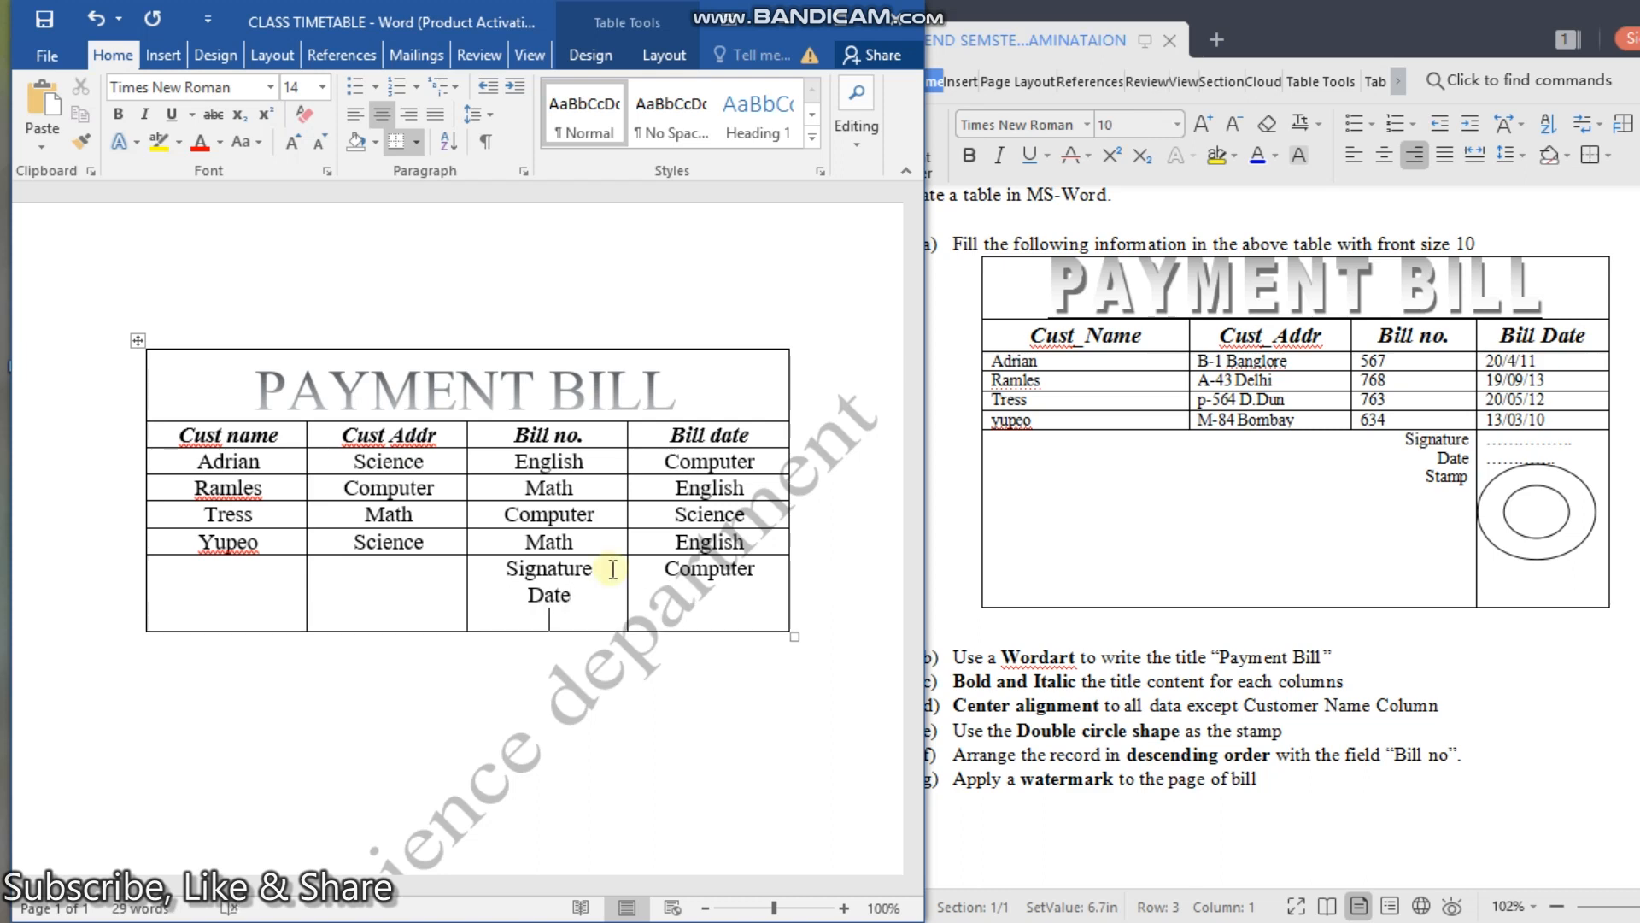
{"action": "type", "text": "Stamp"}
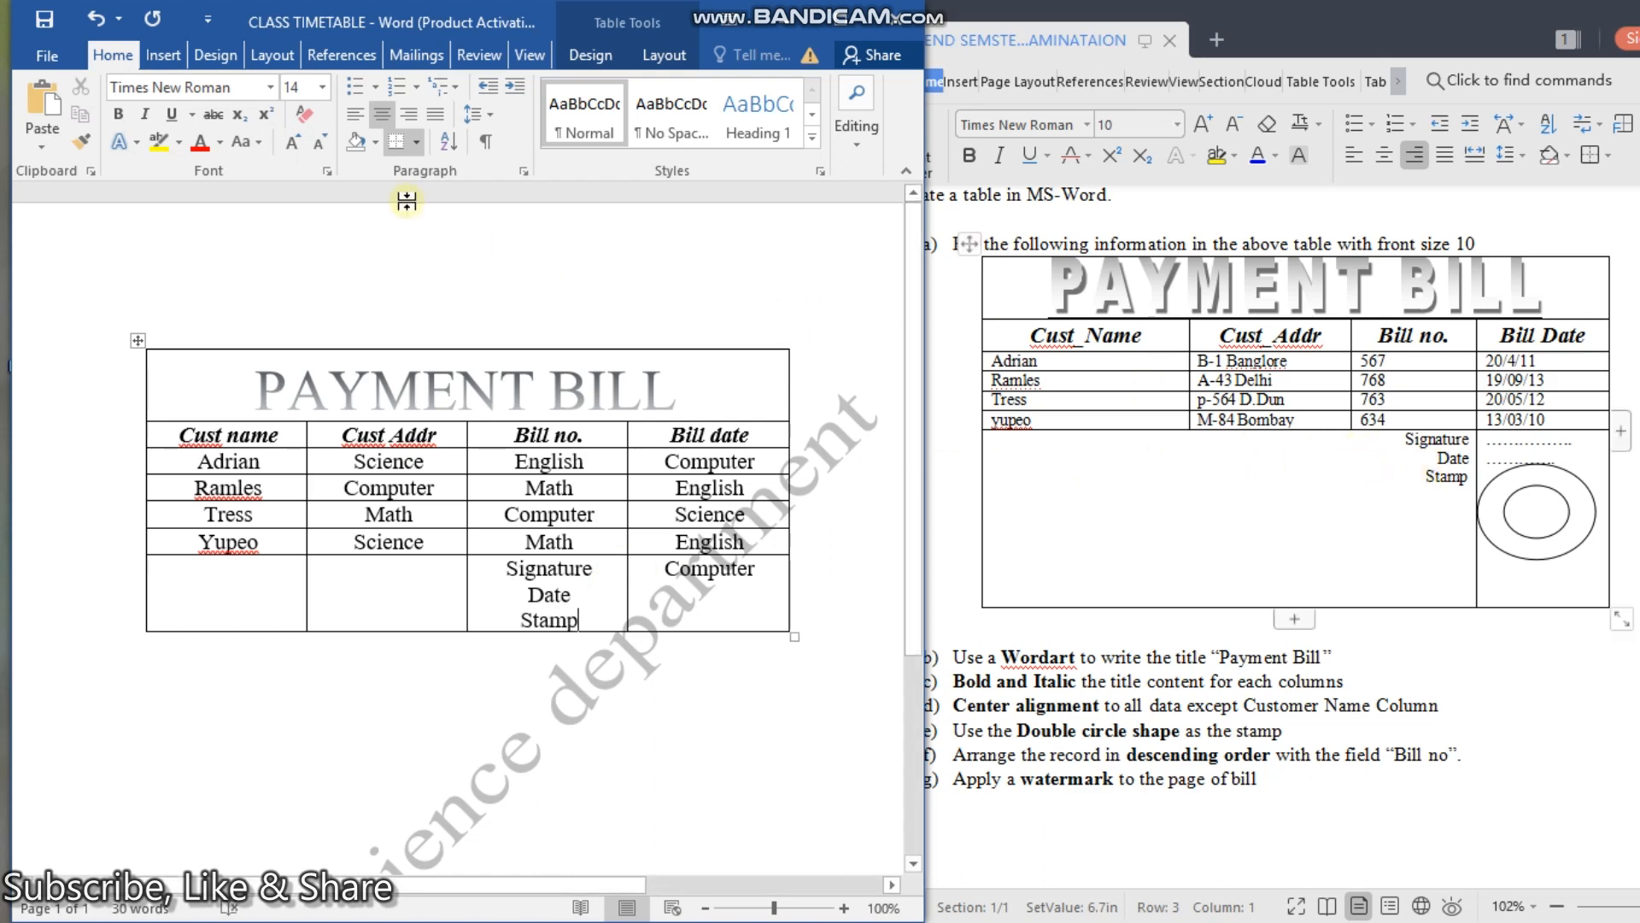
Step: Right-align the "Stamp", "Date" and "Signature" lines in the last row's Bill no. cell
{"action": "left_click", "coordinate": [412, 109]}
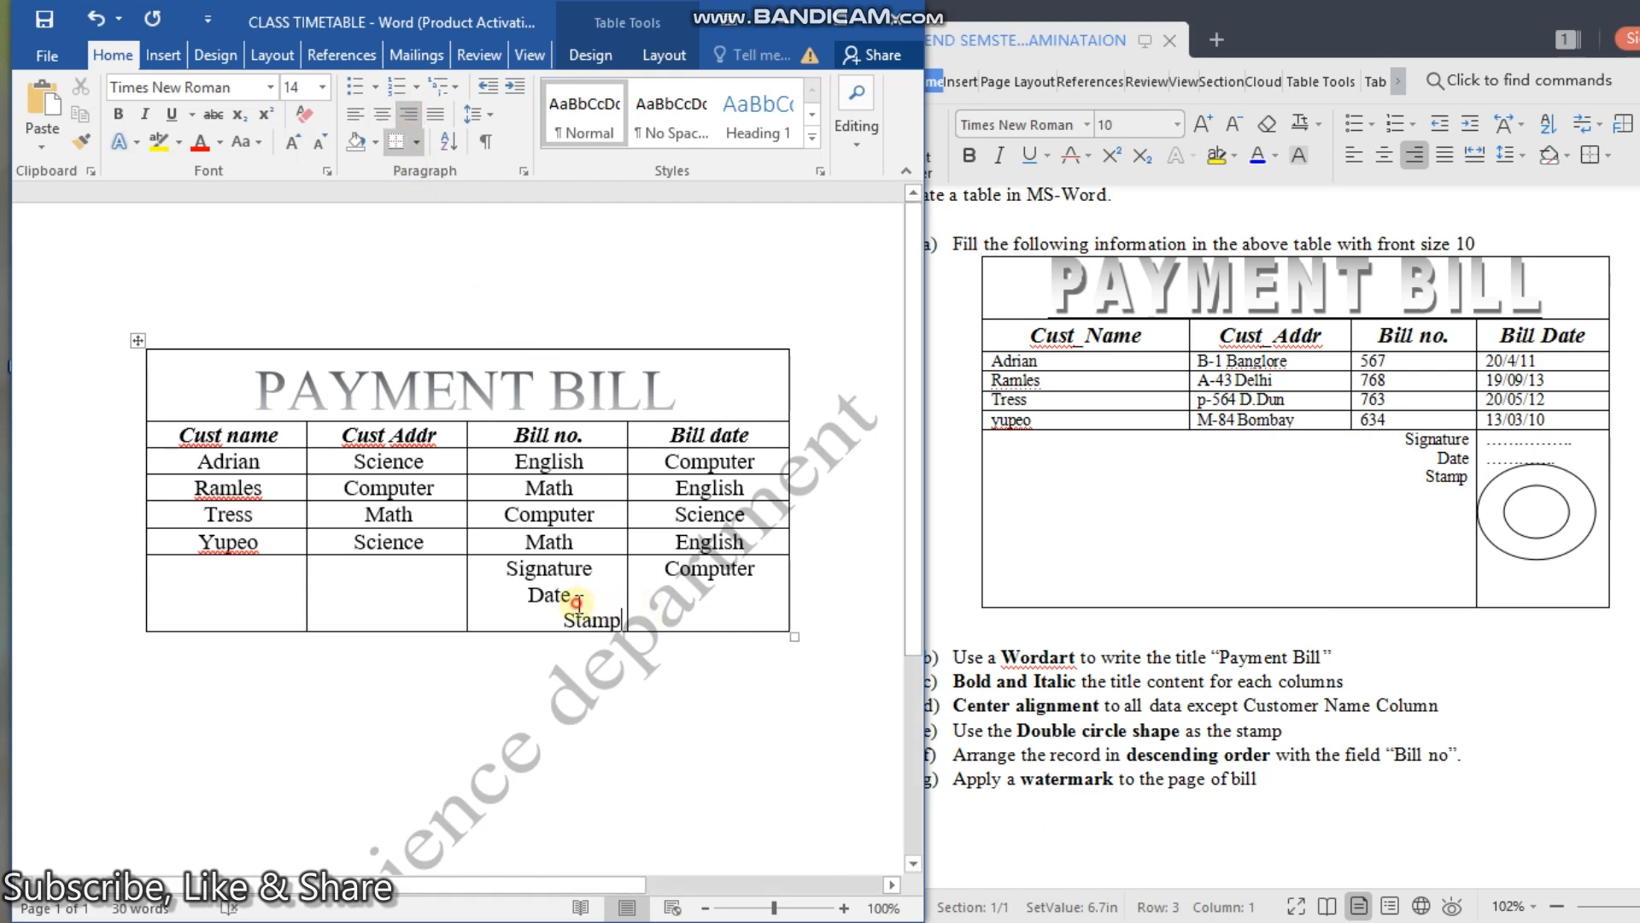
{"action": "left_click", "coordinate": [577, 600]}
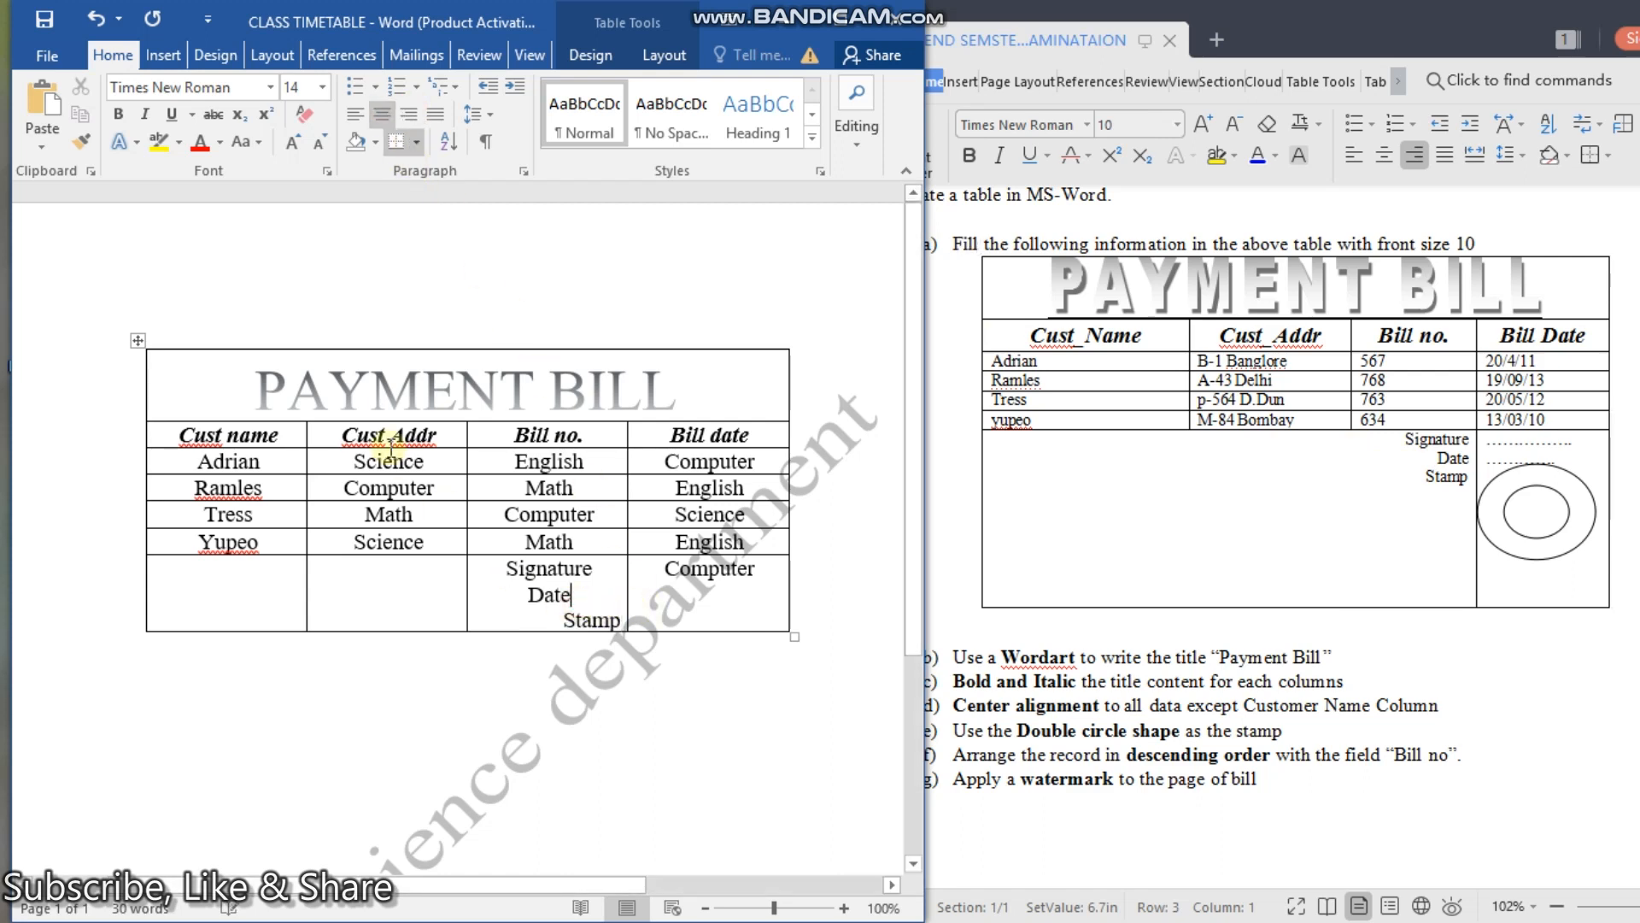
{"action": "left_click", "coordinate": [409, 114]}
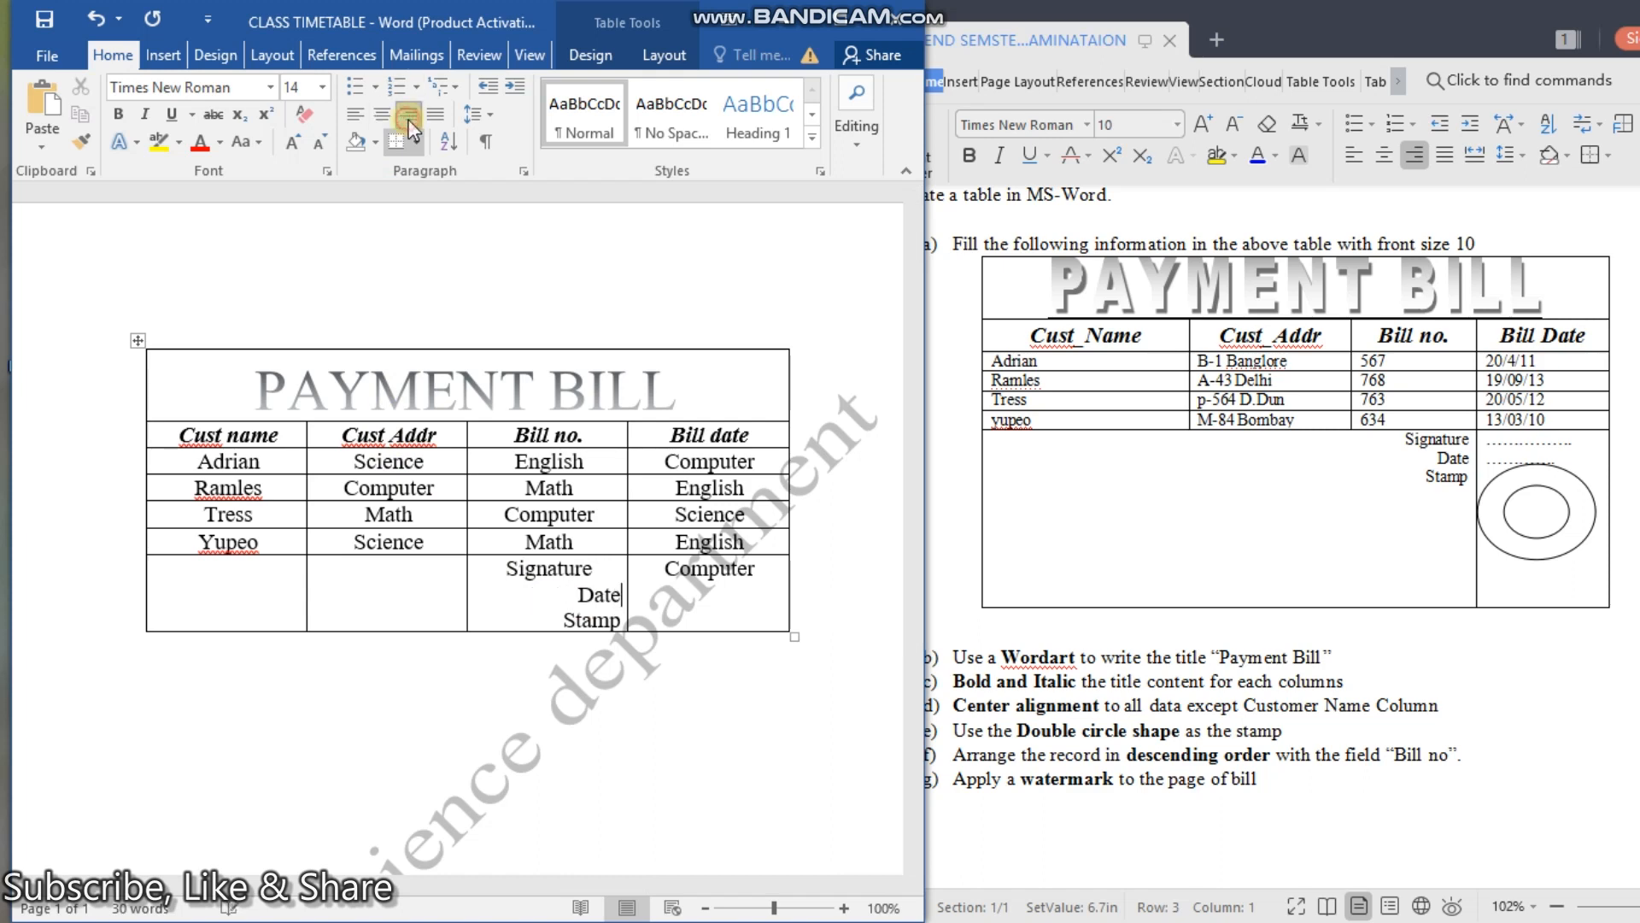
{"action": "left_click", "coordinate": [604, 567]}
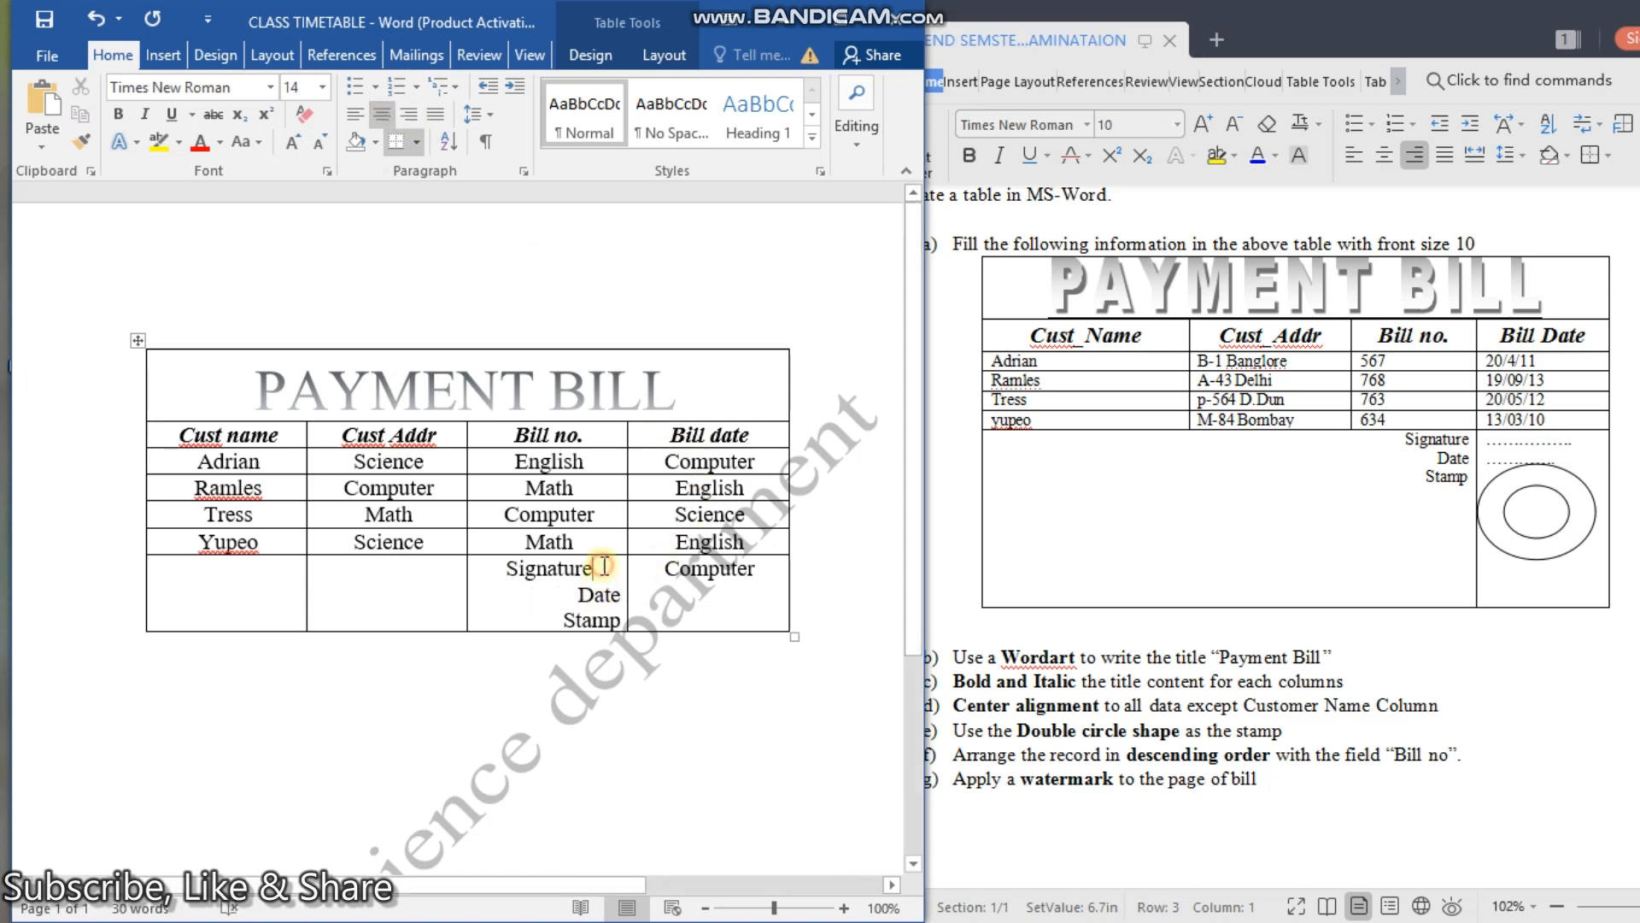
{"action": "left_click", "coordinate": [407, 109]}
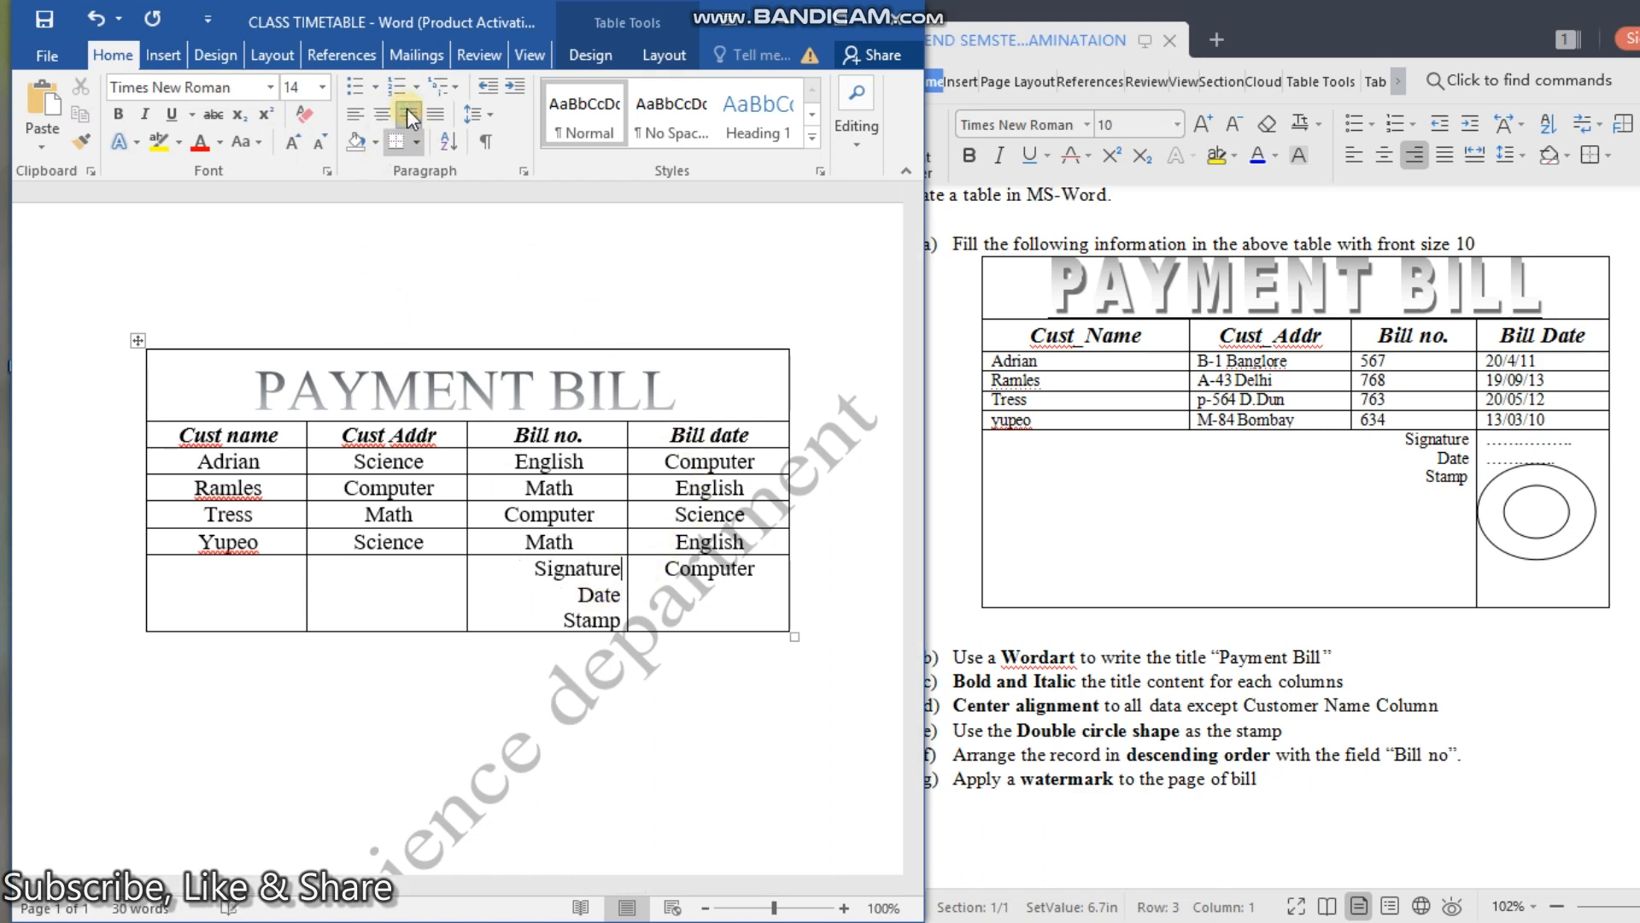
Step: Clear the text "Computer" from the last row's Bill date cell
{"action": "left_click", "coordinate": [765, 569]}
{"action": "key", "text": "BackSpace"}
{"action": "key", "text": "BackSpace"}
{"action": "key", "text": "BackSpace"}
{"action": "key", "text": "BackSpace"}
{"action": "key", "text": "BackSpace"}
{"action": "key", "text": "BackSpace"}
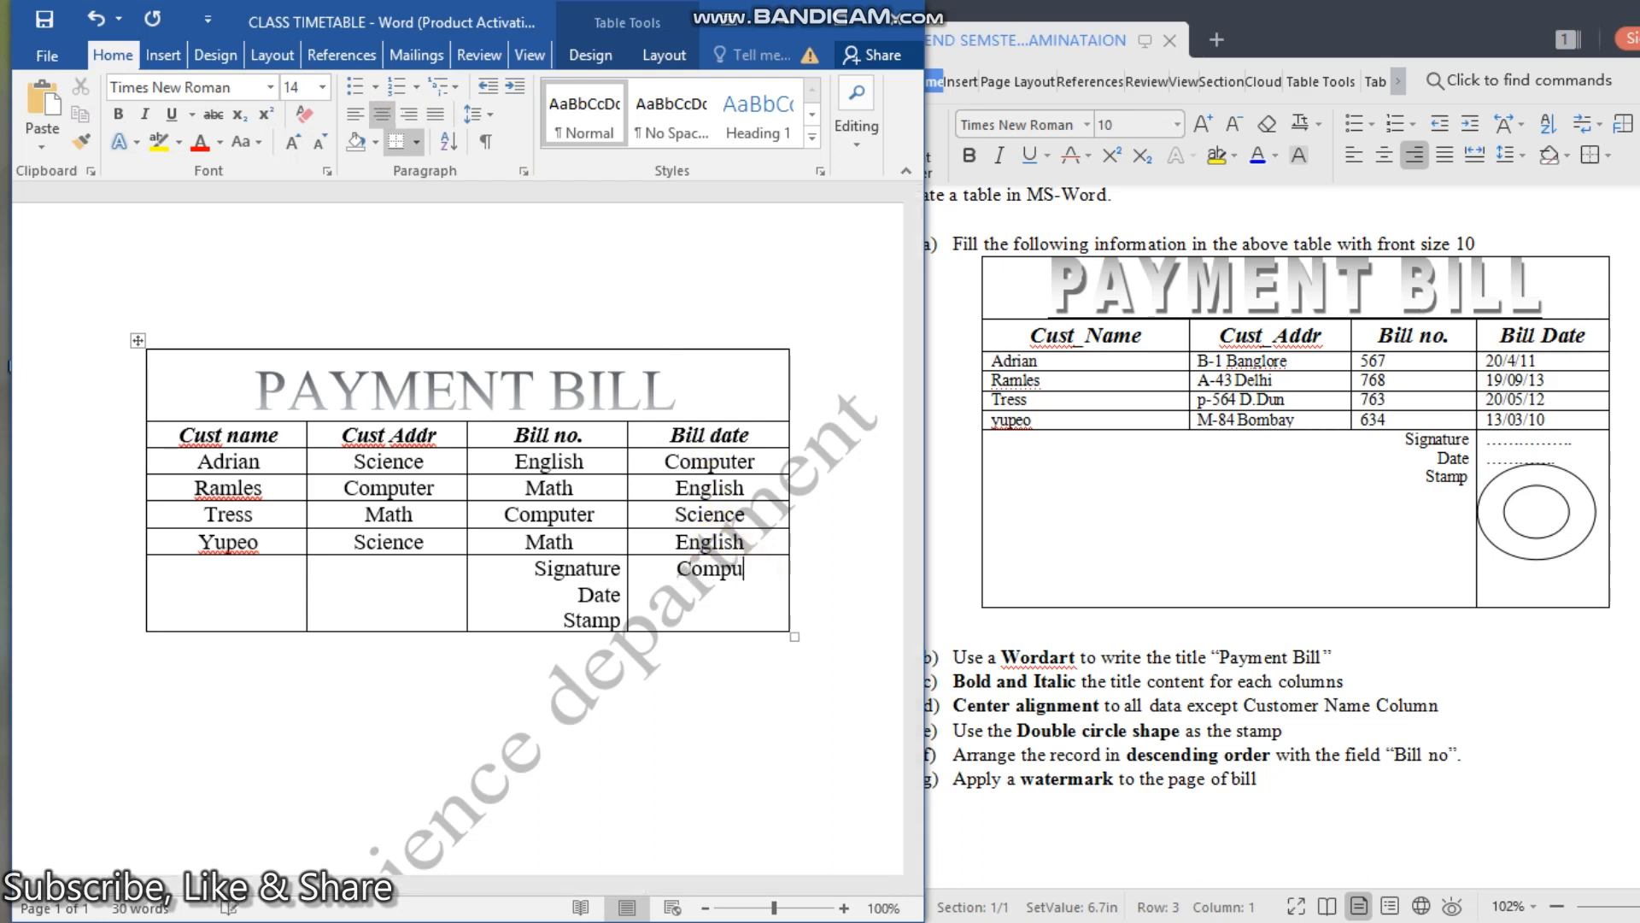
{"action": "key", "text": "BackSpace"}
{"action": "key", "text": "BackSpace"}
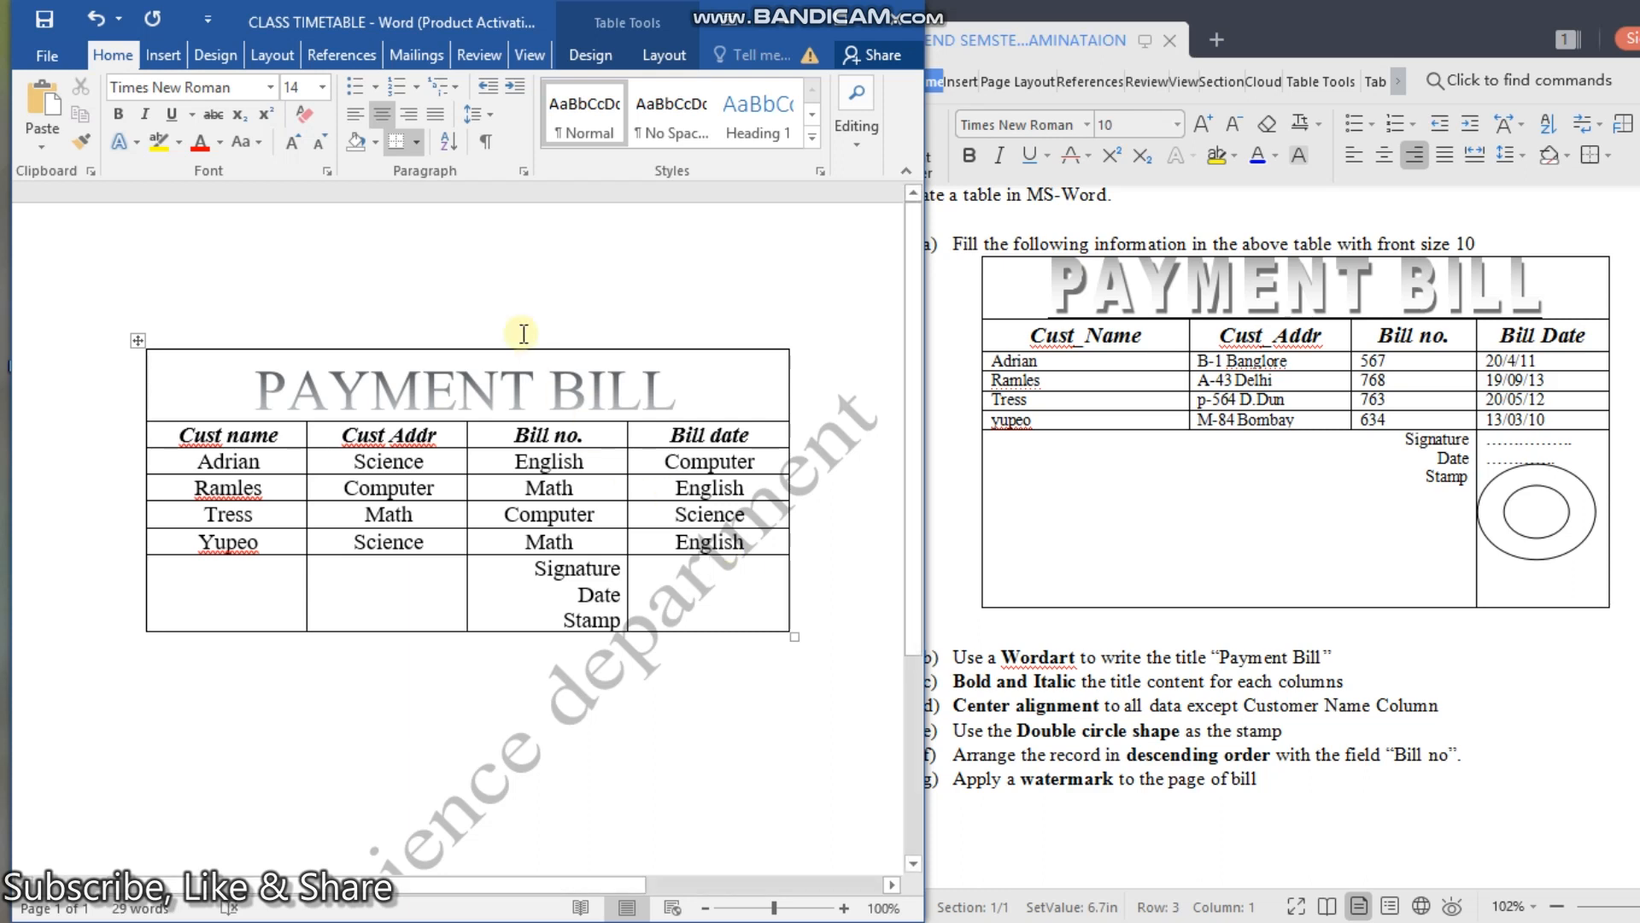
Step: Left-align the last row's Bill date cell and fill in dotted lines beside "Signature" and "Date"
{"action": "left_click", "coordinate": [356, 118]}
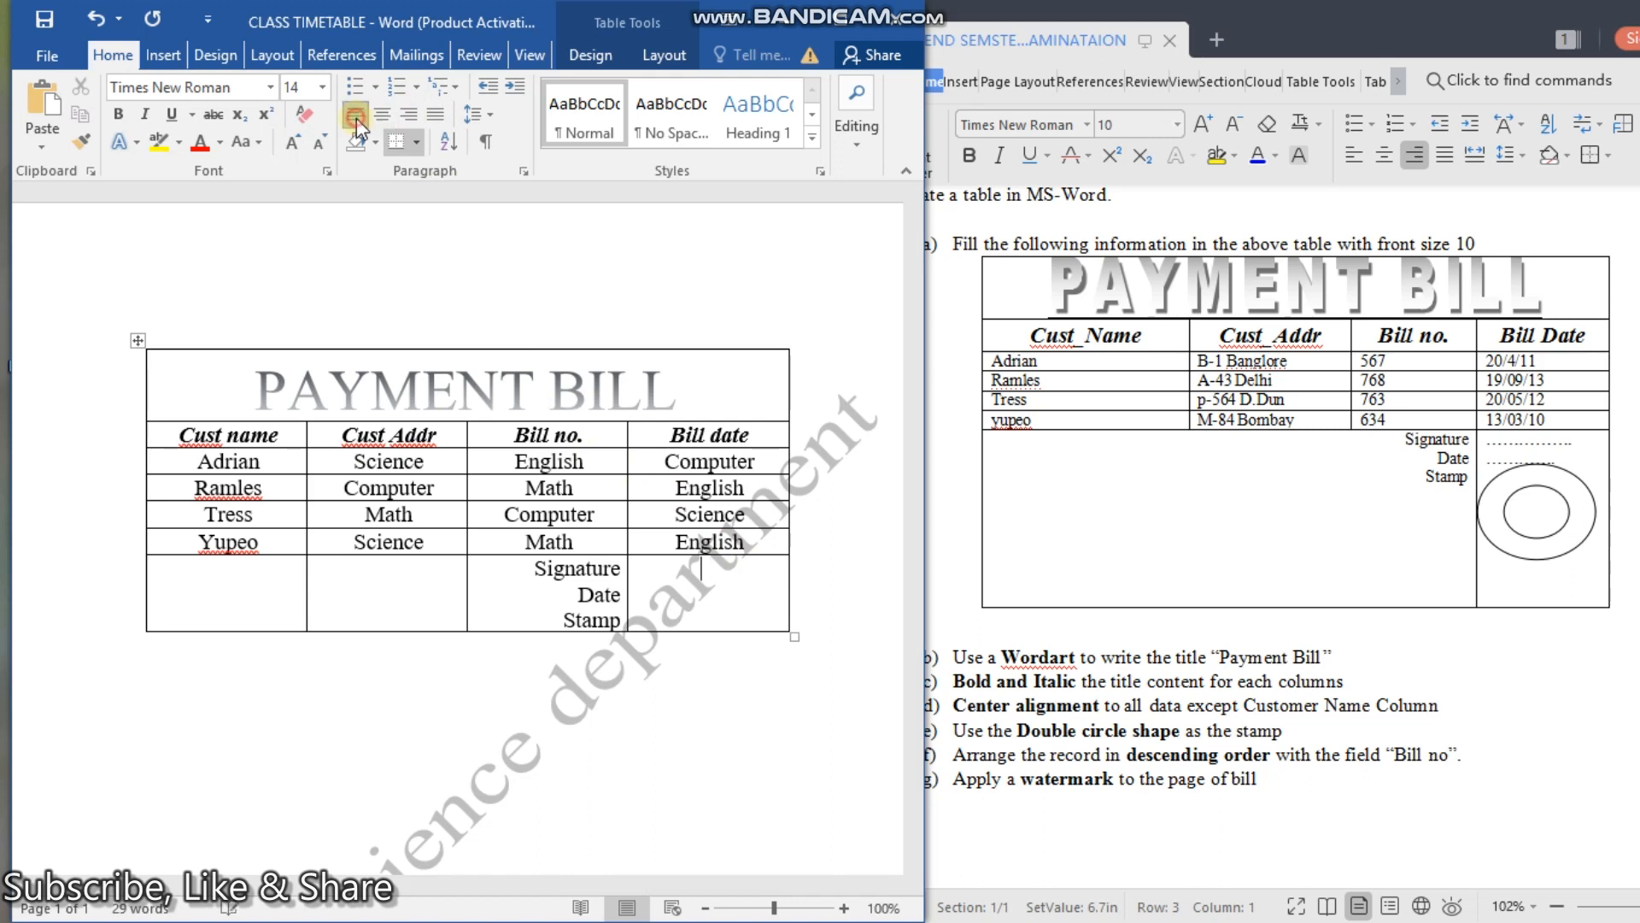
{"action": "type", "text": "..................."}
{"action": "left_click", "coordinate": [641, 594]}
{"action": "type", "text": ".............."}
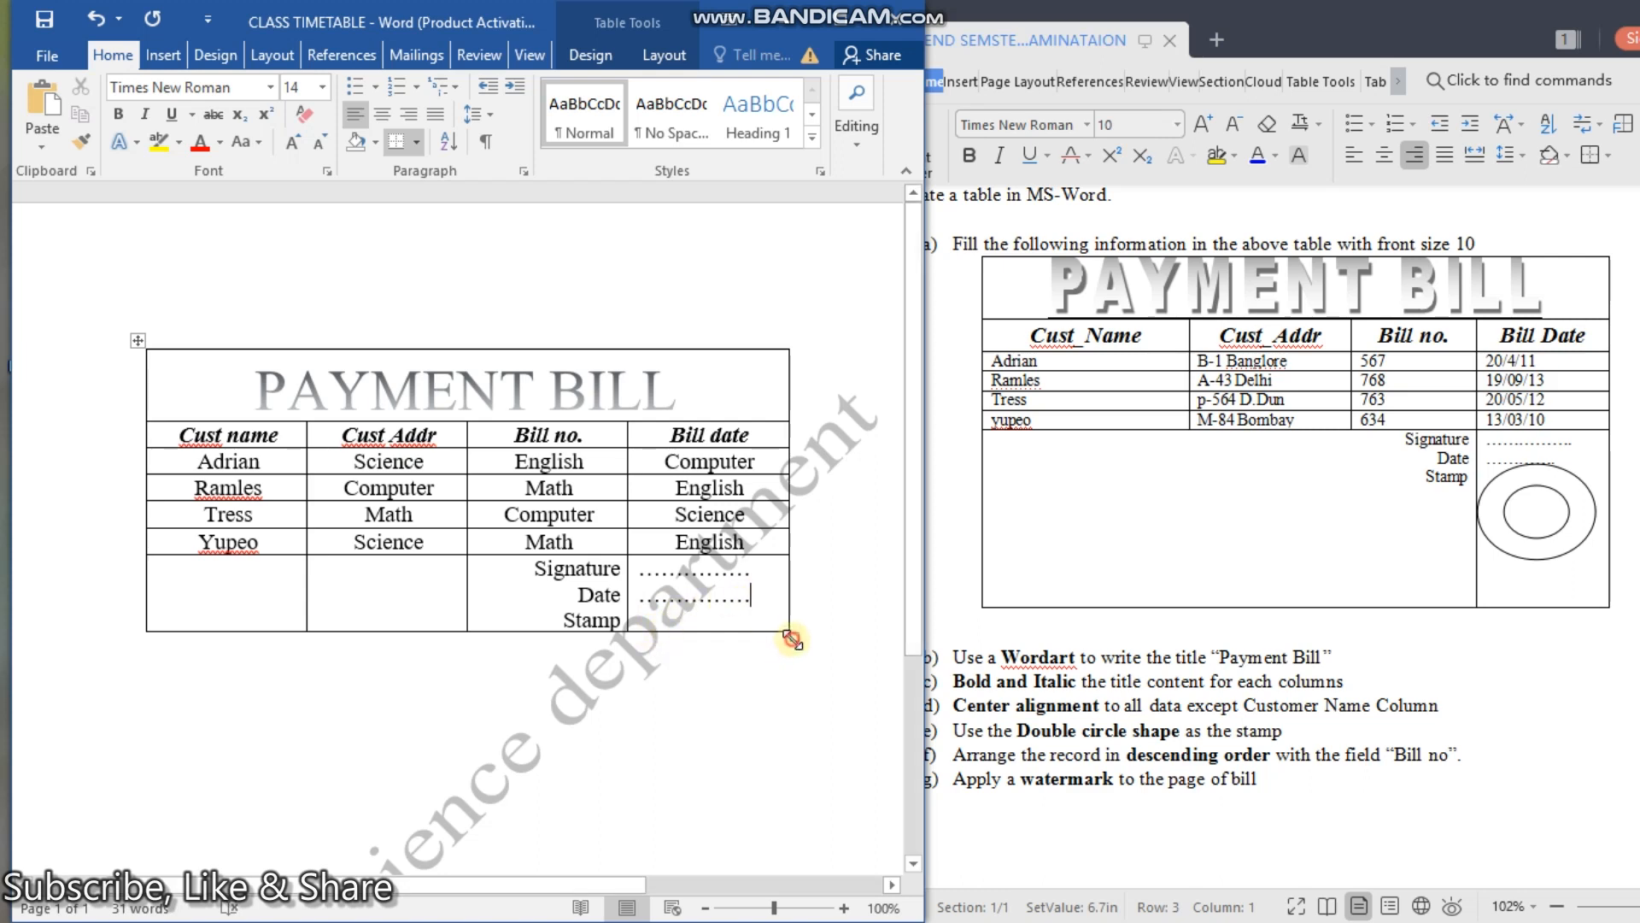
Step: Dismiss the low battery notice and enlarge the table downward so the signature row has ample blank space
{"action": "left_click_drag", "start_coordinate": [794, 647], "coordinate": [787, 676]}
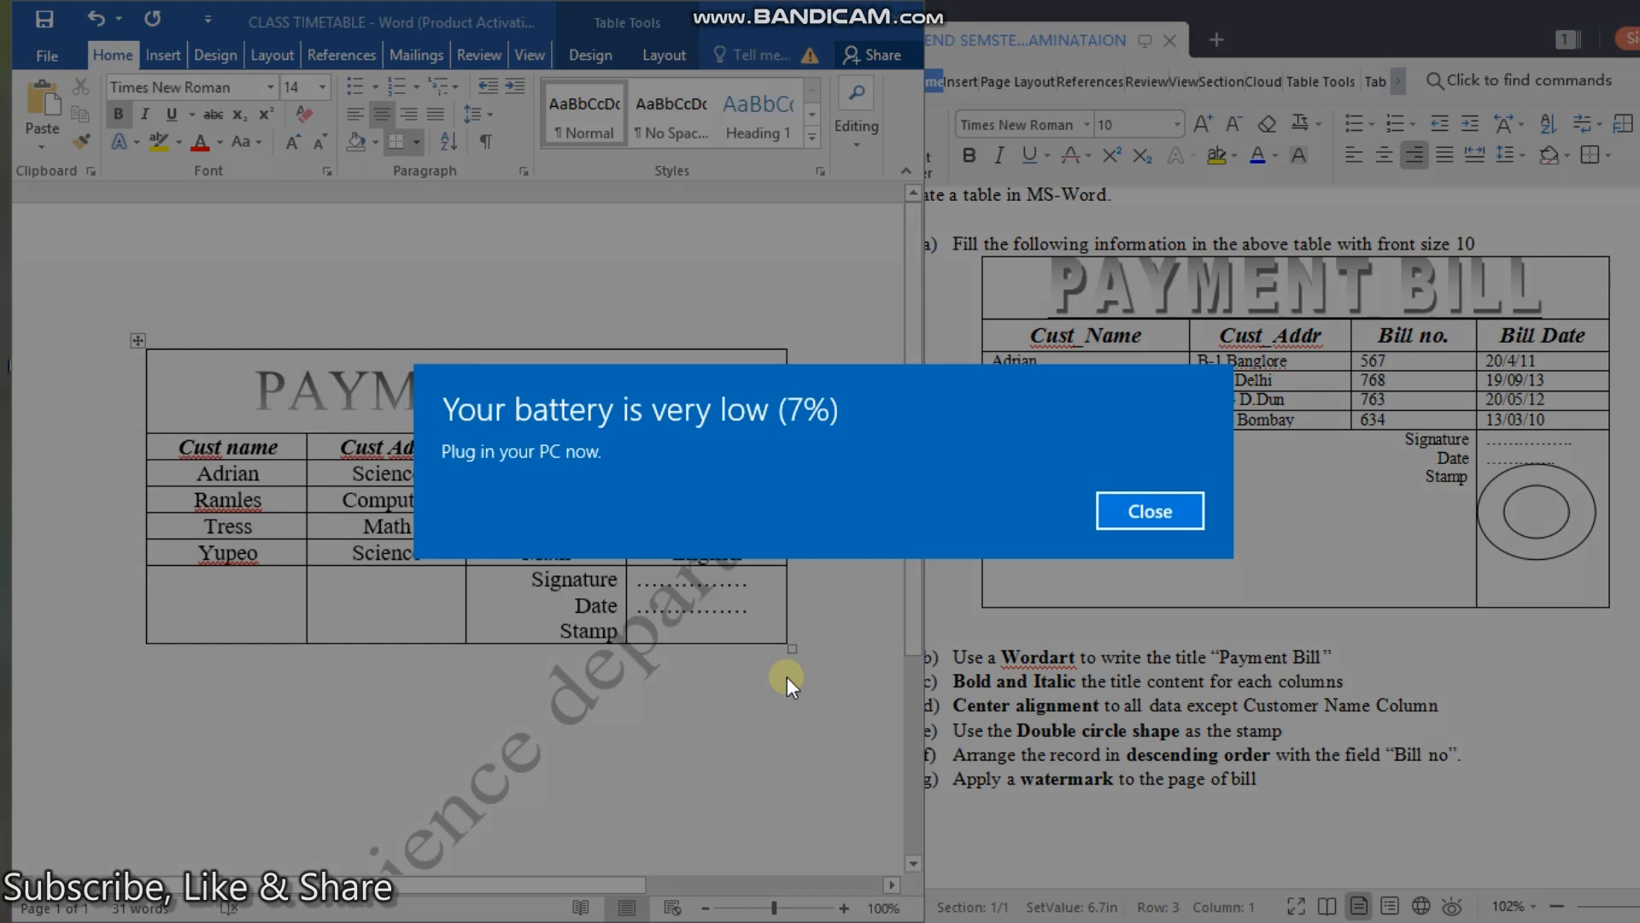
{"action": "left_click", "coordinate": [1175, 516]}
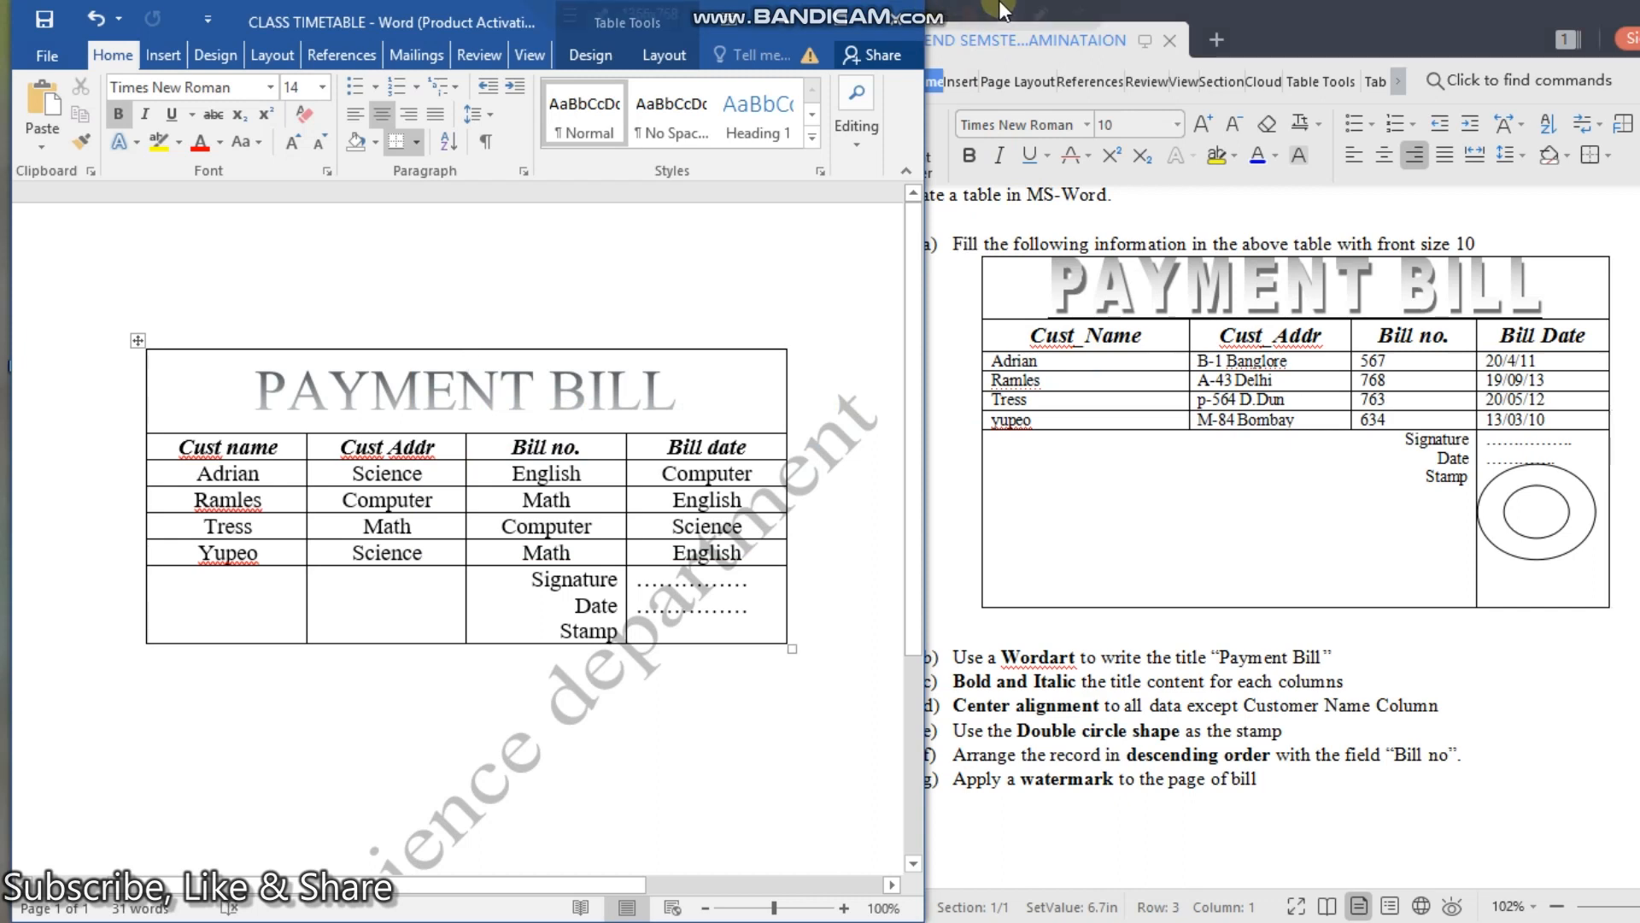
{"action": "mouse_move", "coordinate": [953, 16]}
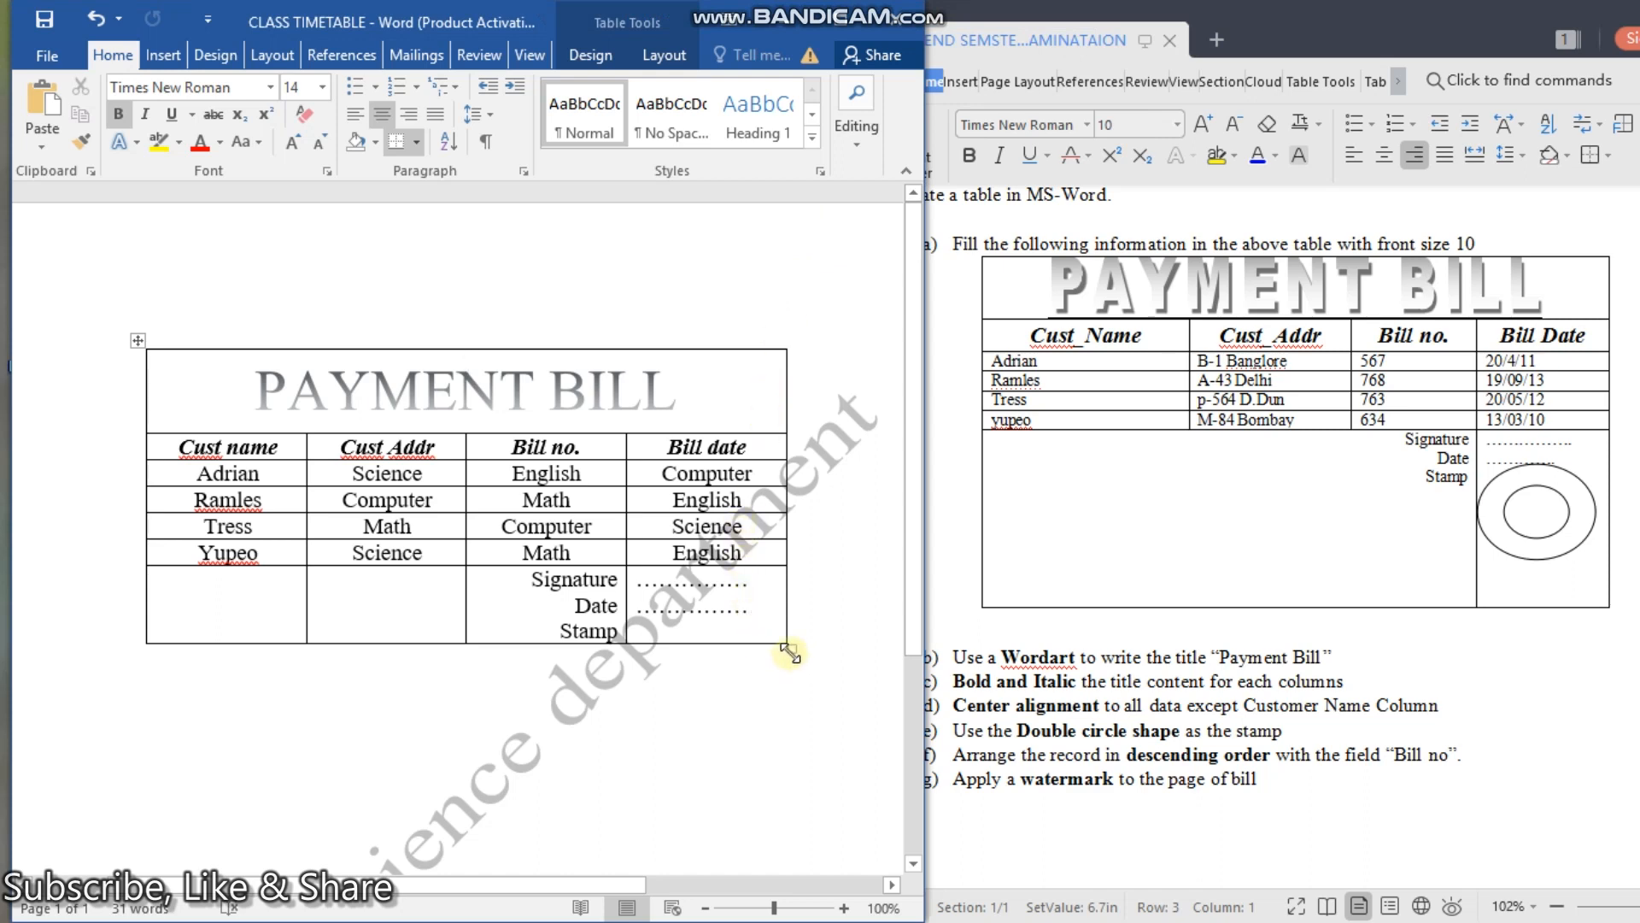
{"action": "left_click_drag", "start_coordinate": [792, 651], "coordinate": [768, 777]}
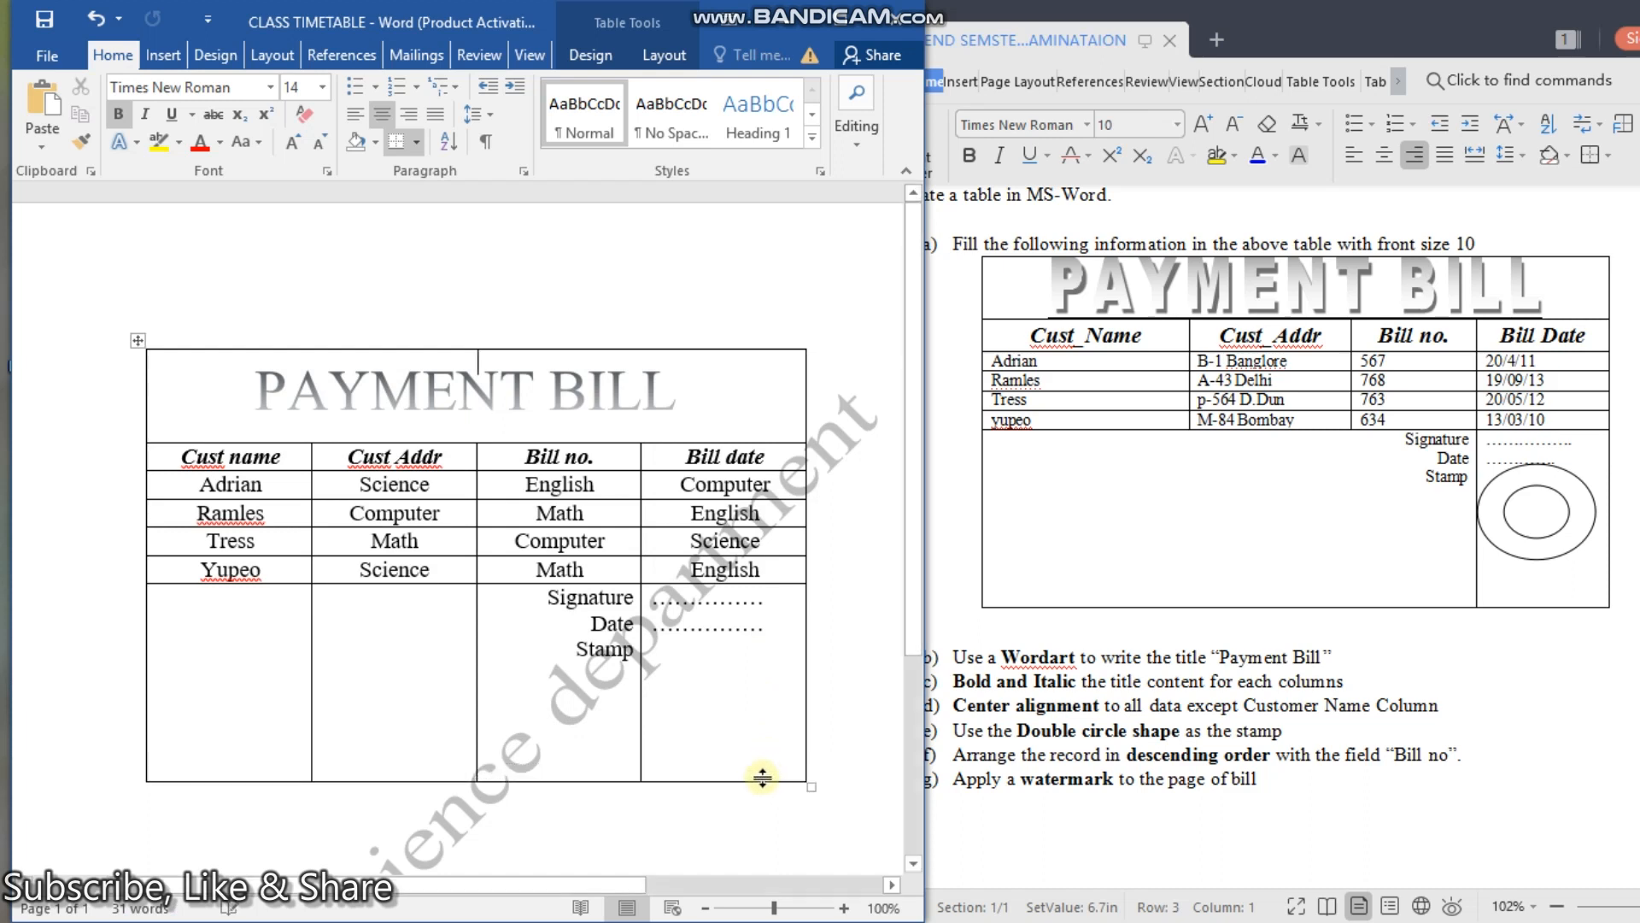
Step: Merge the two empty cells at the start of the table's last row
{"action": "left_click_drag", "start_coordinate": [284, 667], "coordinate": [412, 696]}
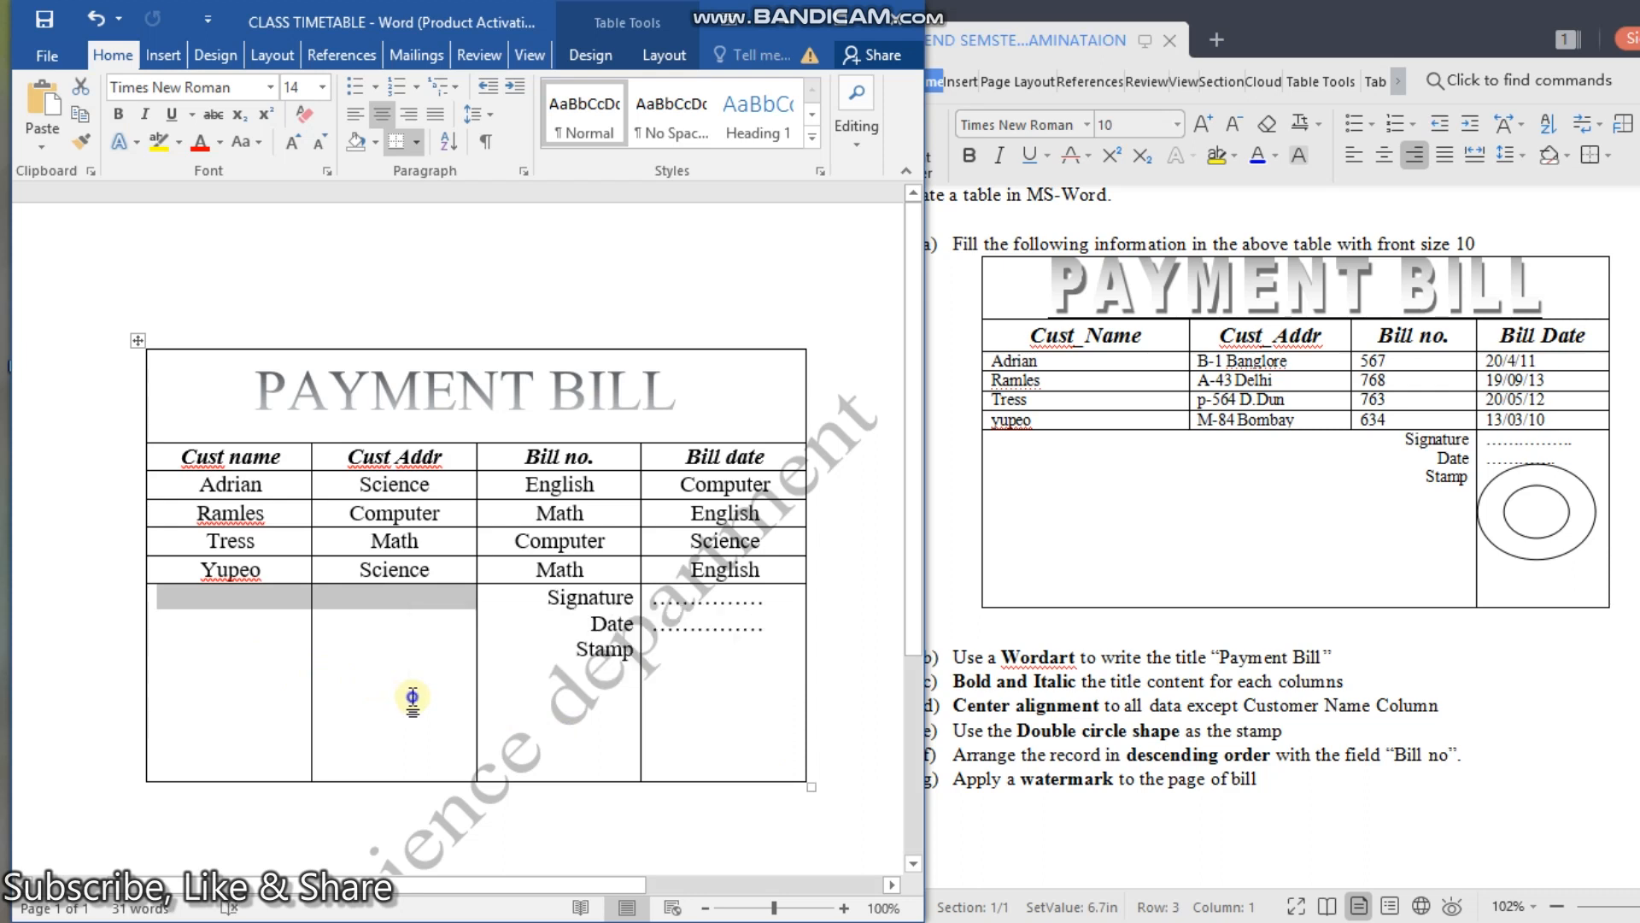
{"action": "right_click", "coordinate": [413, 696]}
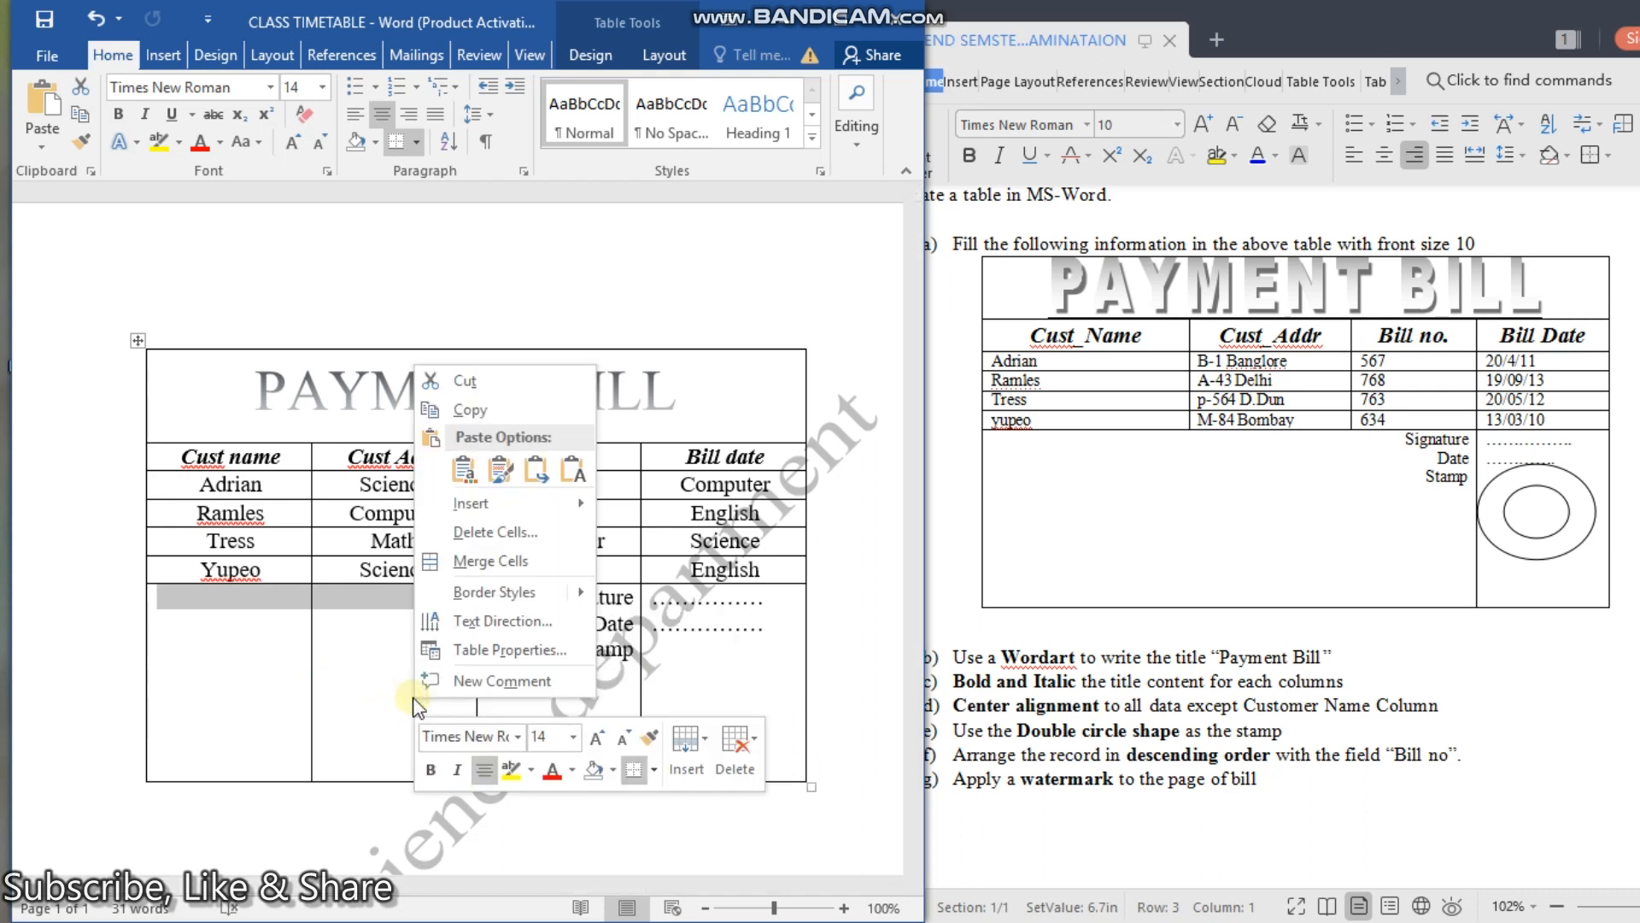
{"action": "left_click", "coordinate": [531, 561]}
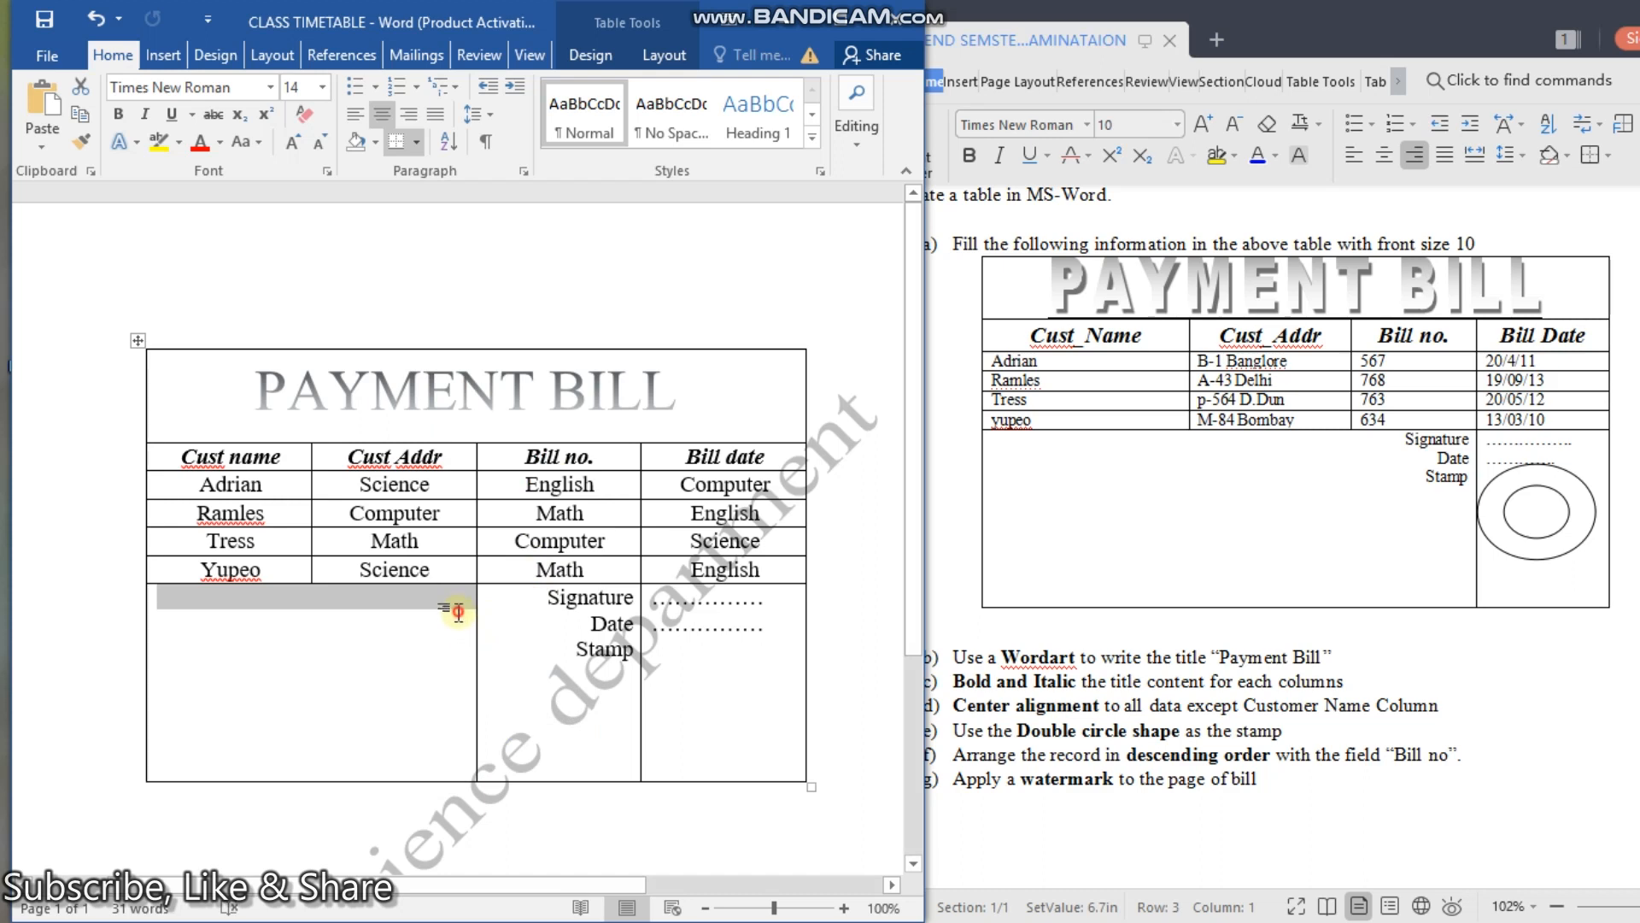
Step: Undo the accidental move of the signature lines and add an empty line below "Stamp"
{"action": "mouse_move", "coordinate": [458, 612]}
{"action": "left_mouse_down"}
{"action": "mouse_move", "coordinate": [589, 657]}
{"action": "mouse_move", "coordinate": [617, 683]}
{"action": "mouse_move", "coordinate": [631, 756]}
{"action": "mouse_move", "coordinate": [603, 737]}
{"action": "left_mouse_up"}
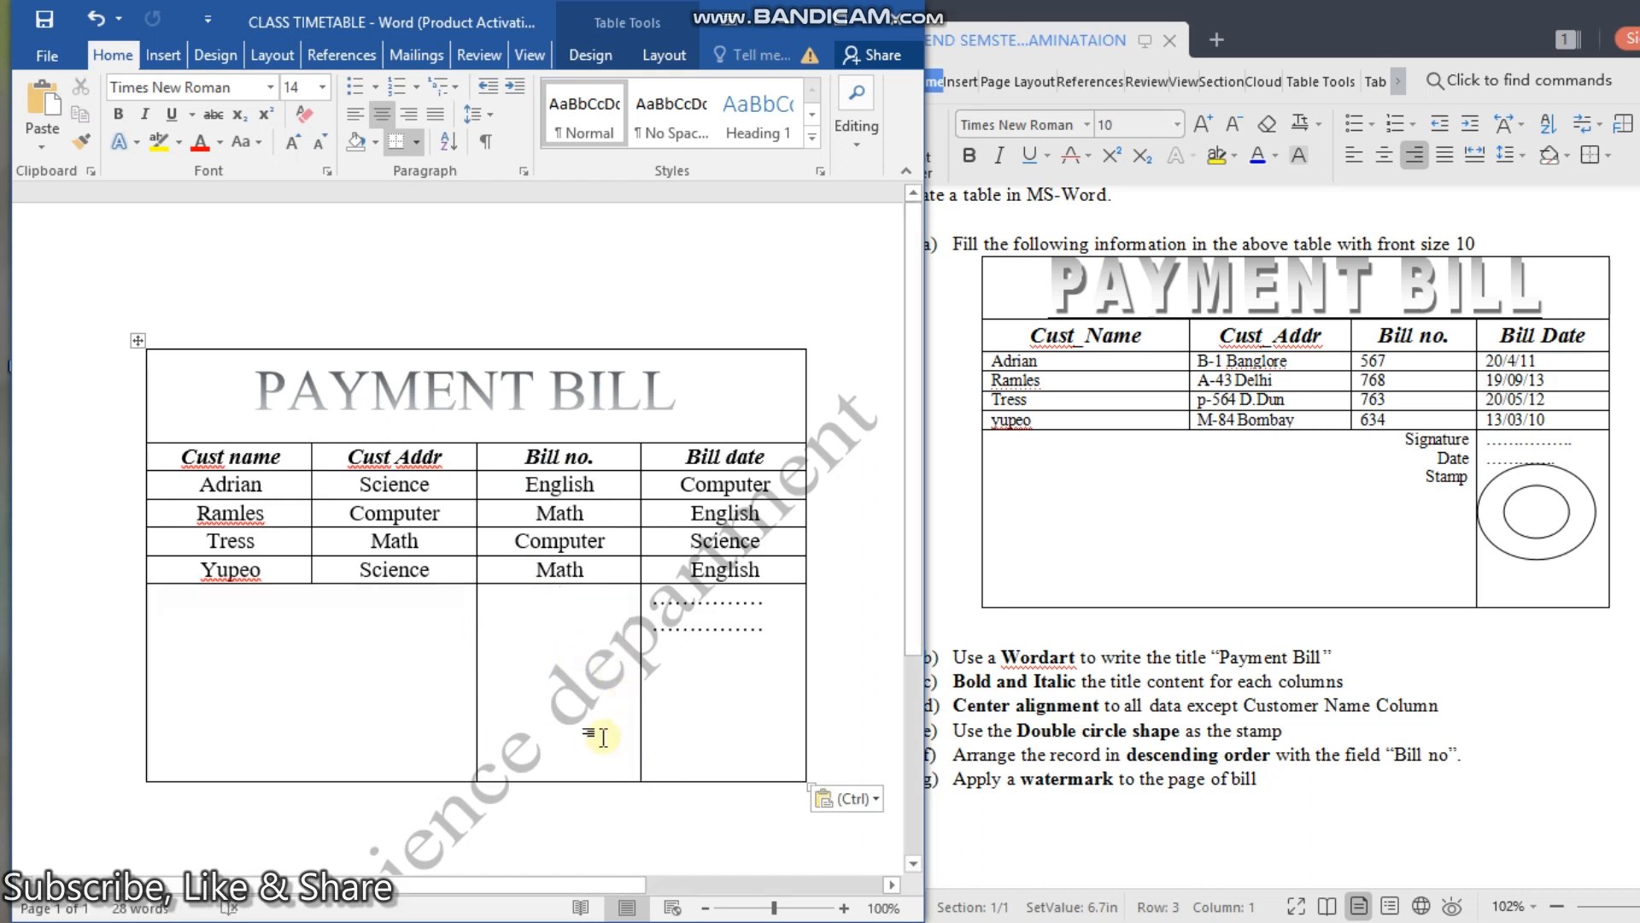
{"action": "key", "text": "ctrl+z"}
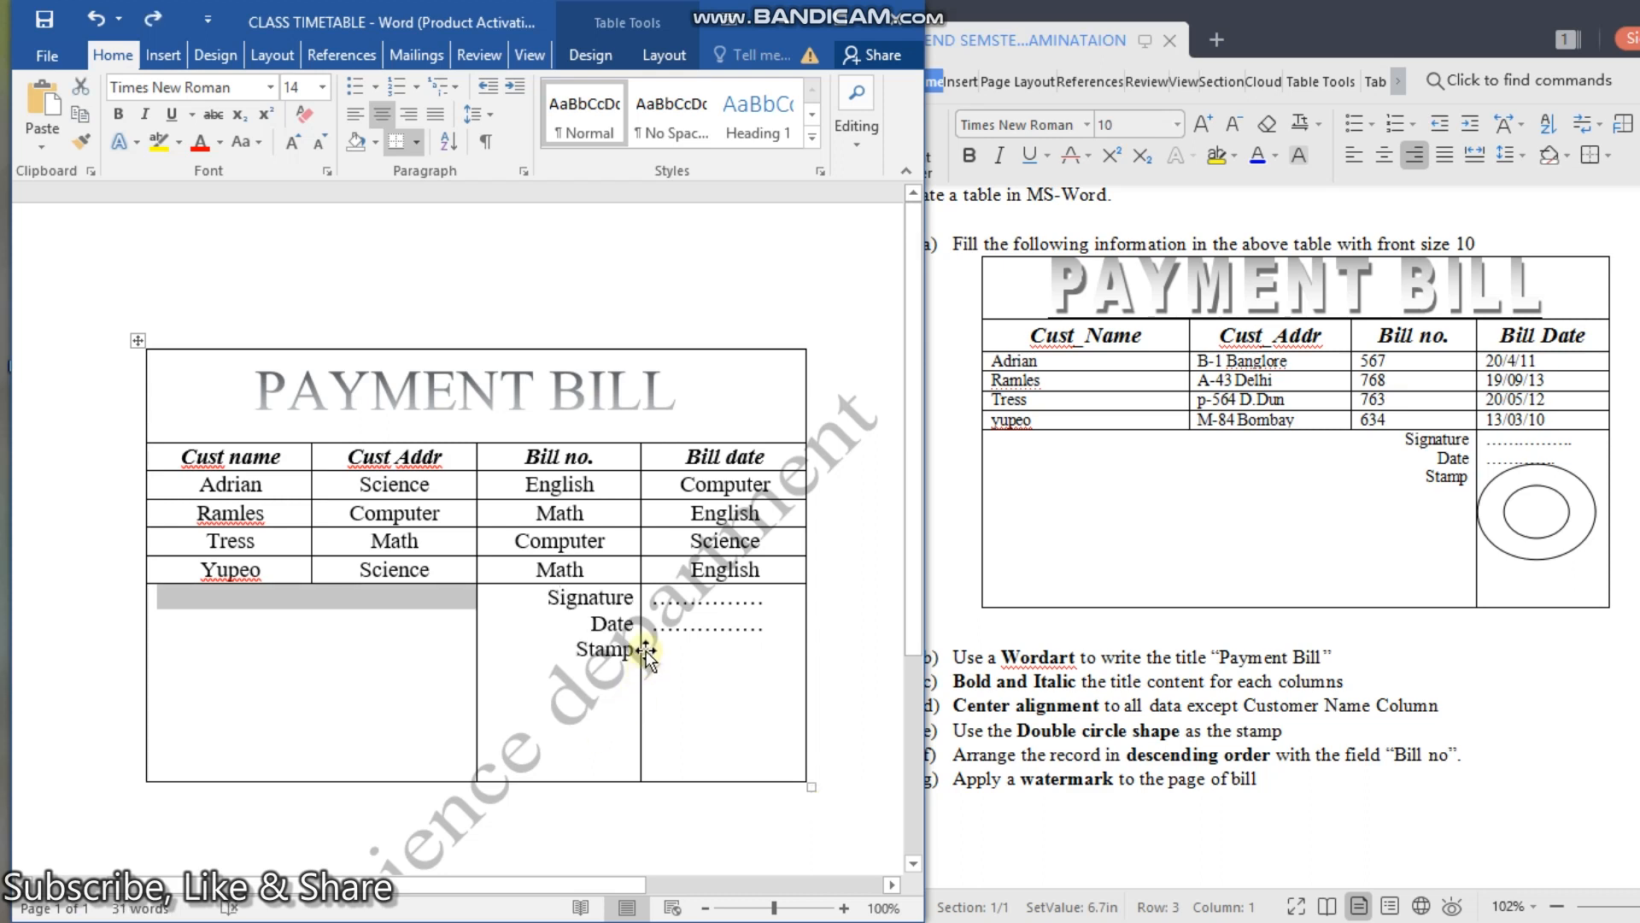
{"action": "left_click", "coordinate": [638, 649]}
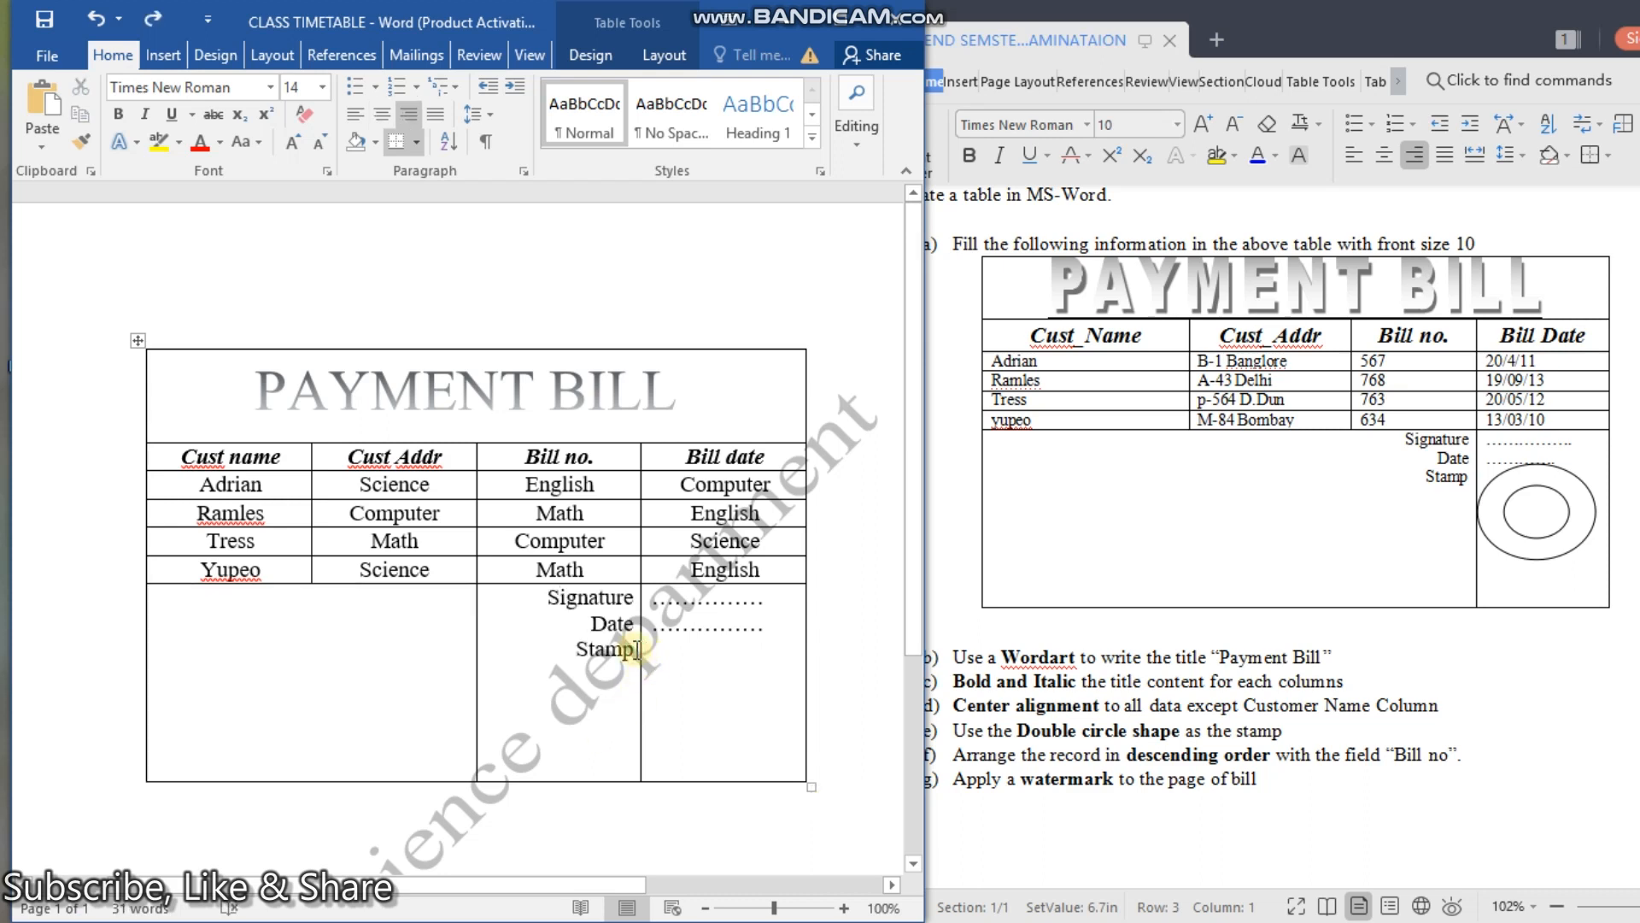
{"action": "key", "text": "Return"}
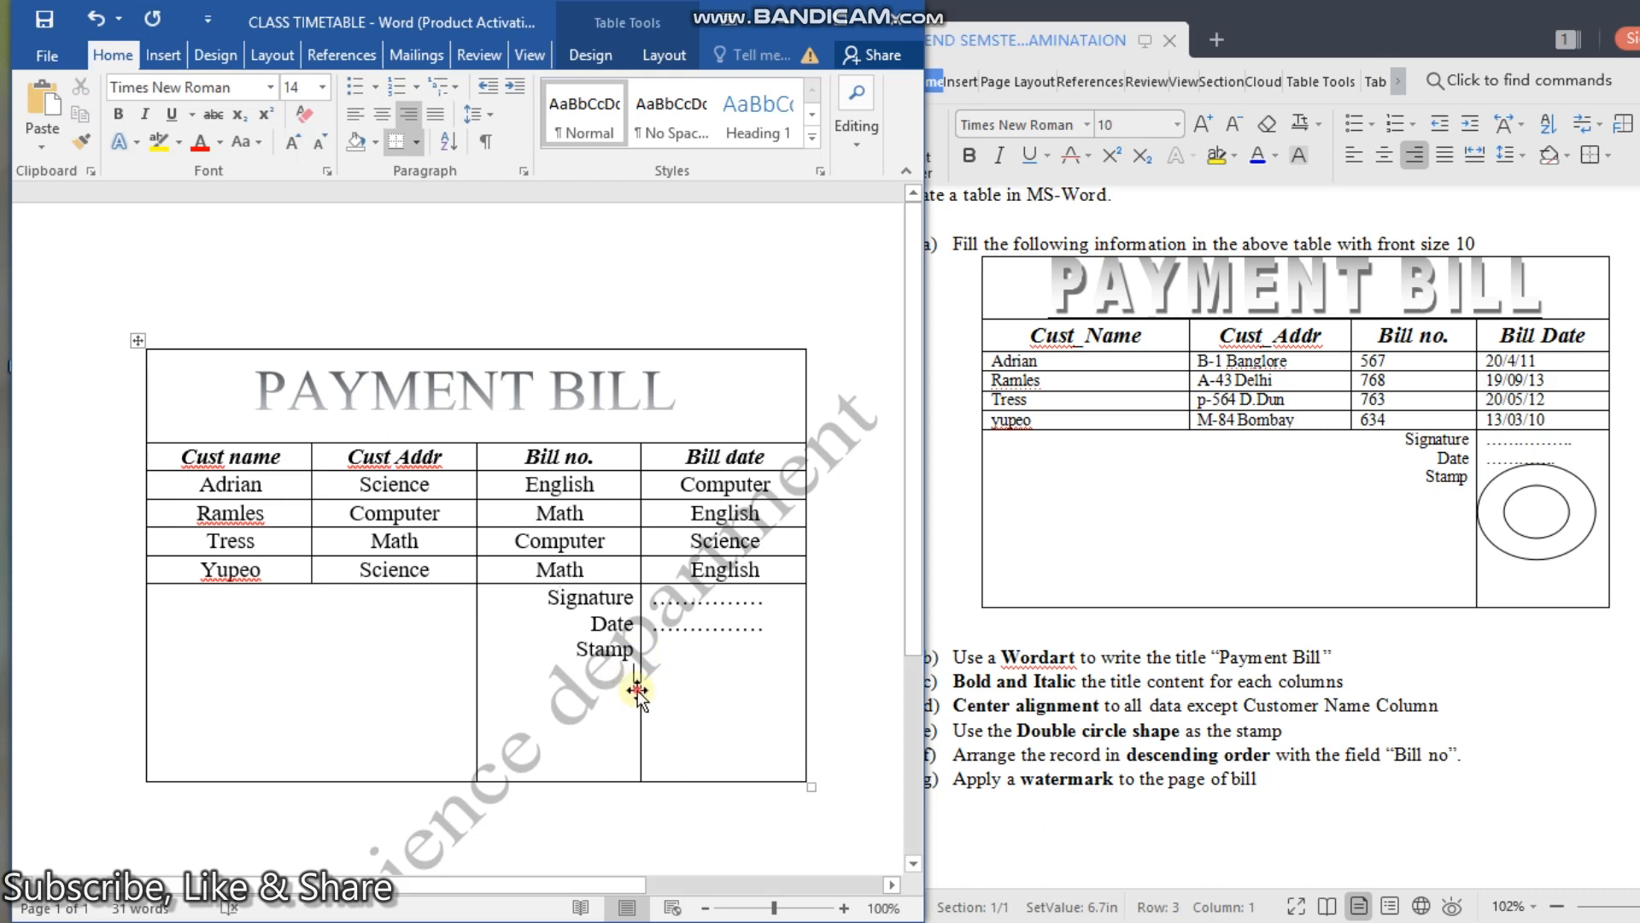
{"action": "left_click", "coordinate": [637, 690]}
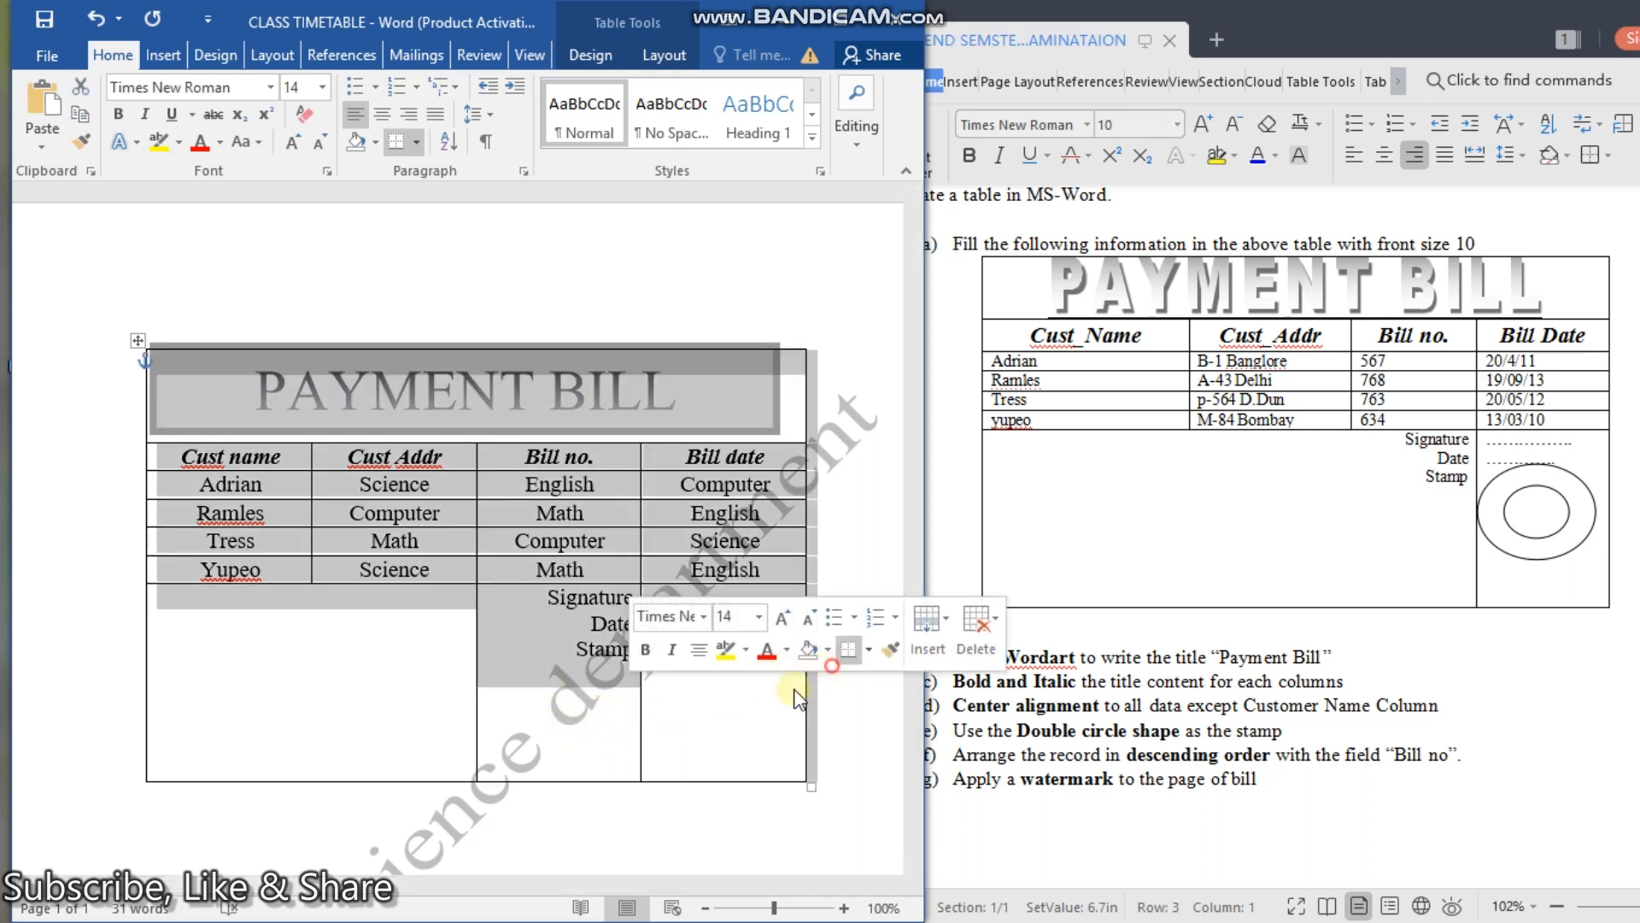
{"action": "left_click", "coordinate": [581, 818]}
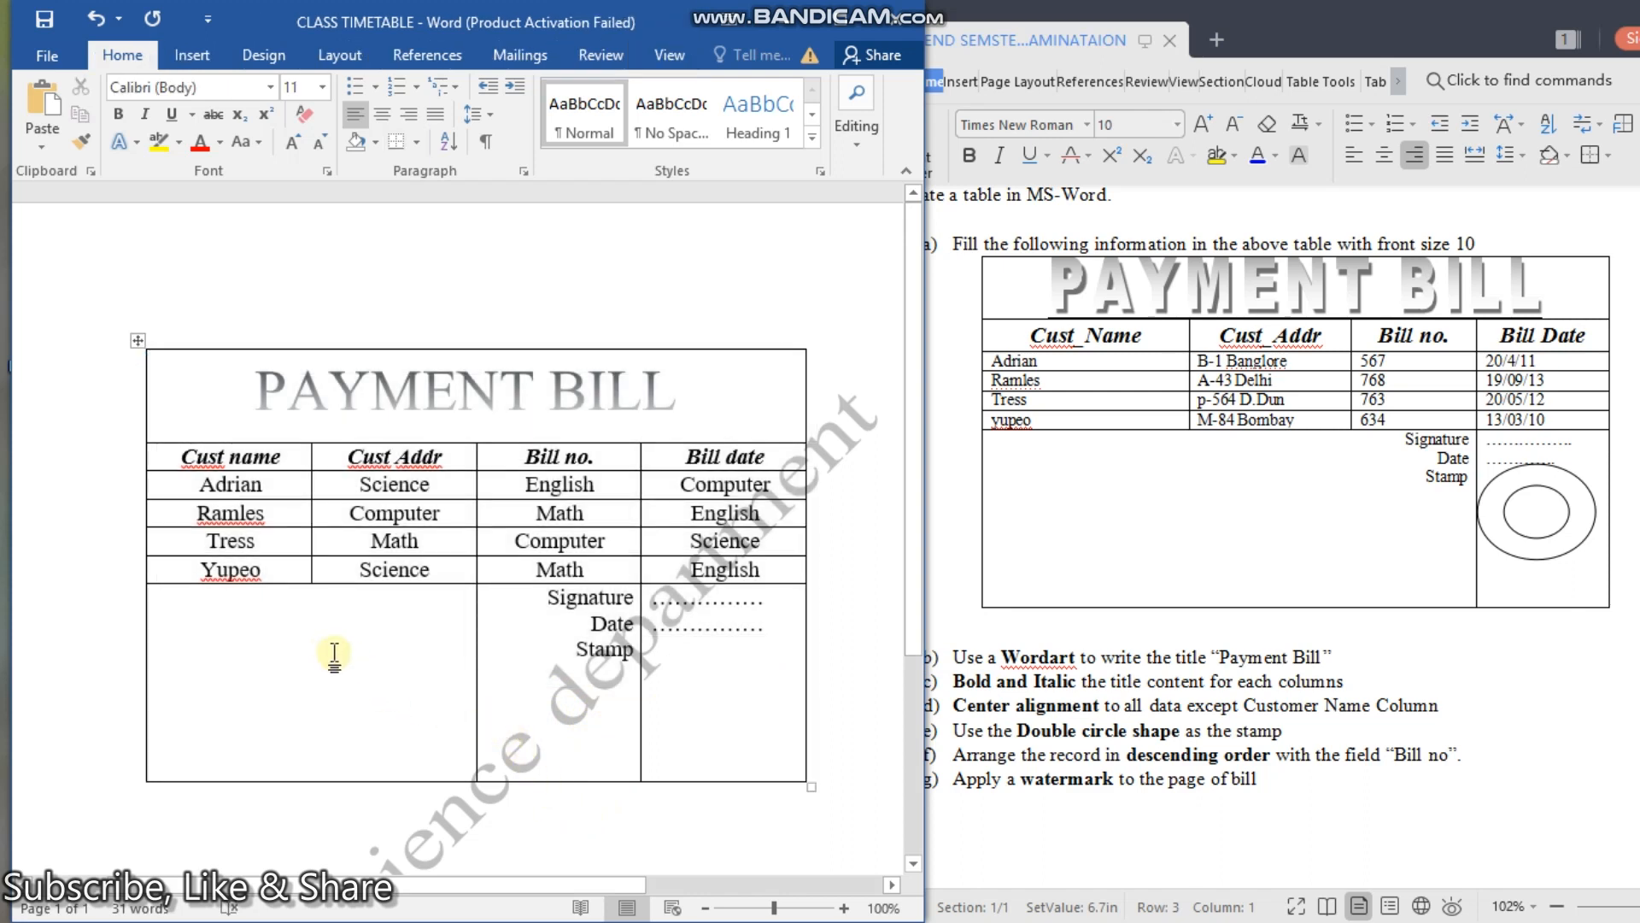
Step: Merge the empty last-row cell with the neighbouring cell that holds "Signature", "Date" and "Stamp"
{"action": "left_click_drag", "start_coordinate": [427, 677], "coordinate": [546, 692]}
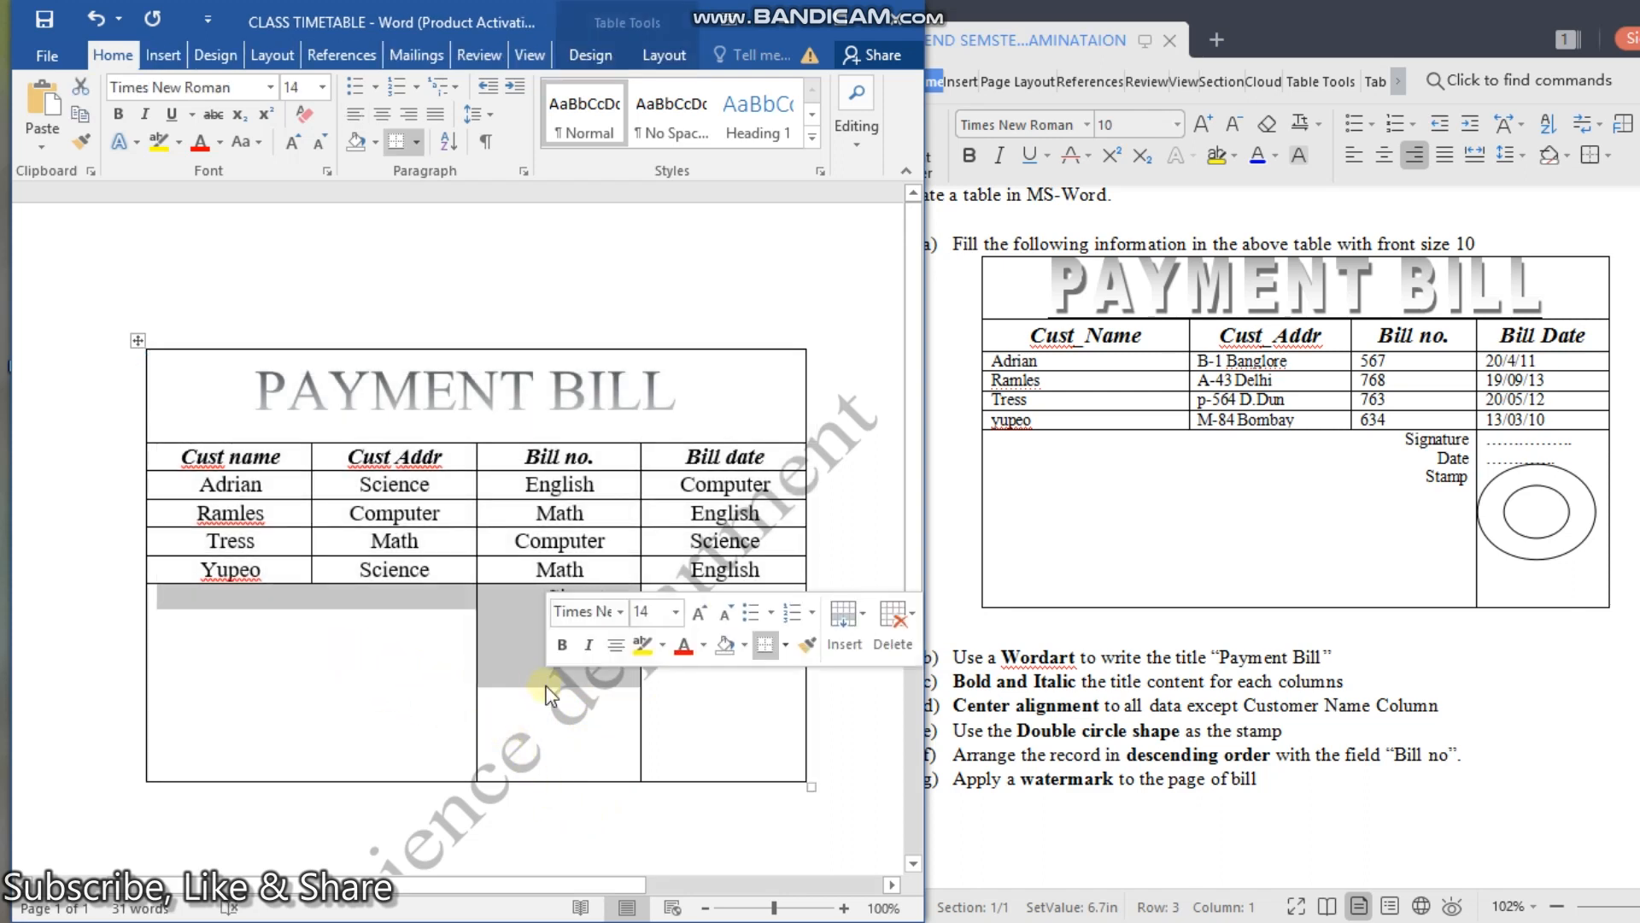
{"action": "right_click", "coordinate": [547, 694]}
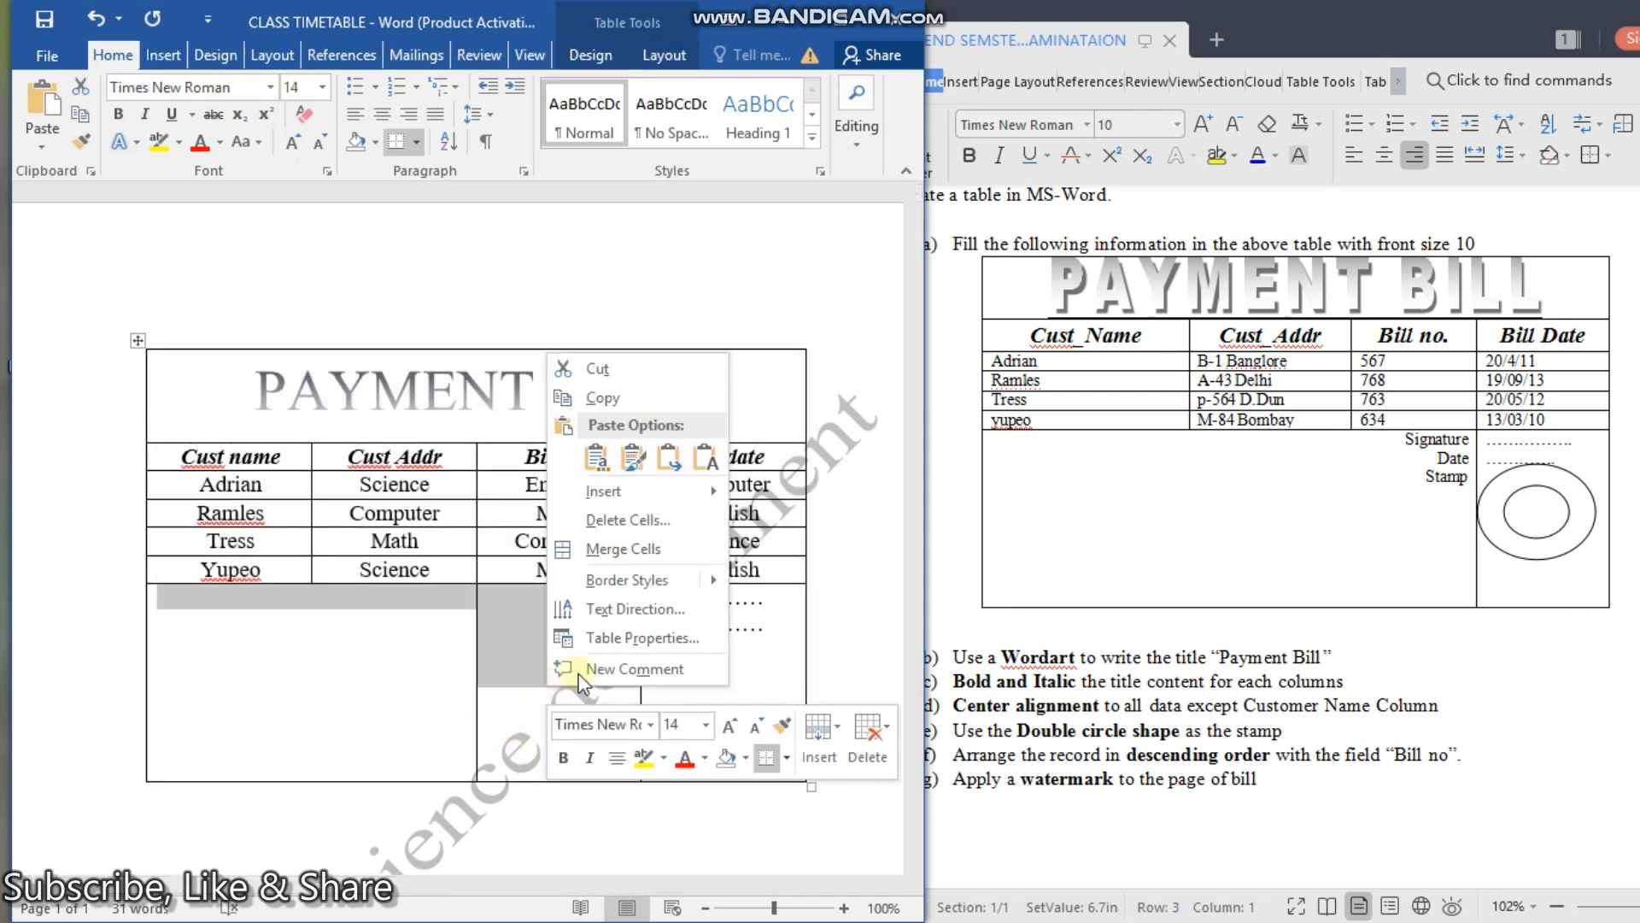
{"action": "left_click", "coordinate": [681, 568]}
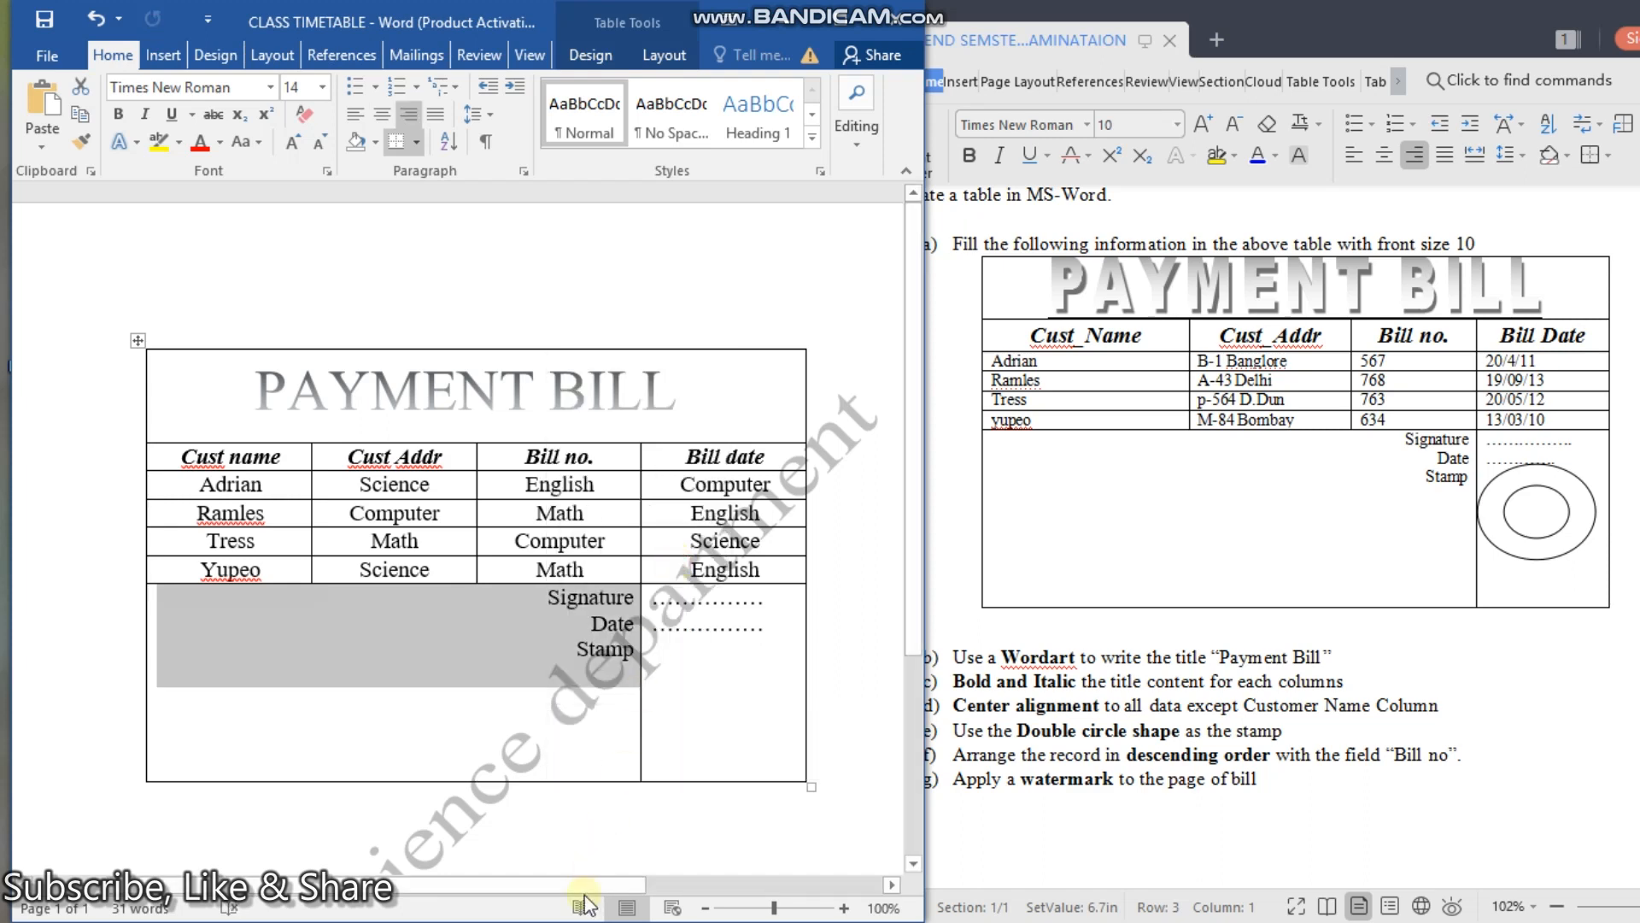
{"action": "left_click", "coordinate": [641, 846]}
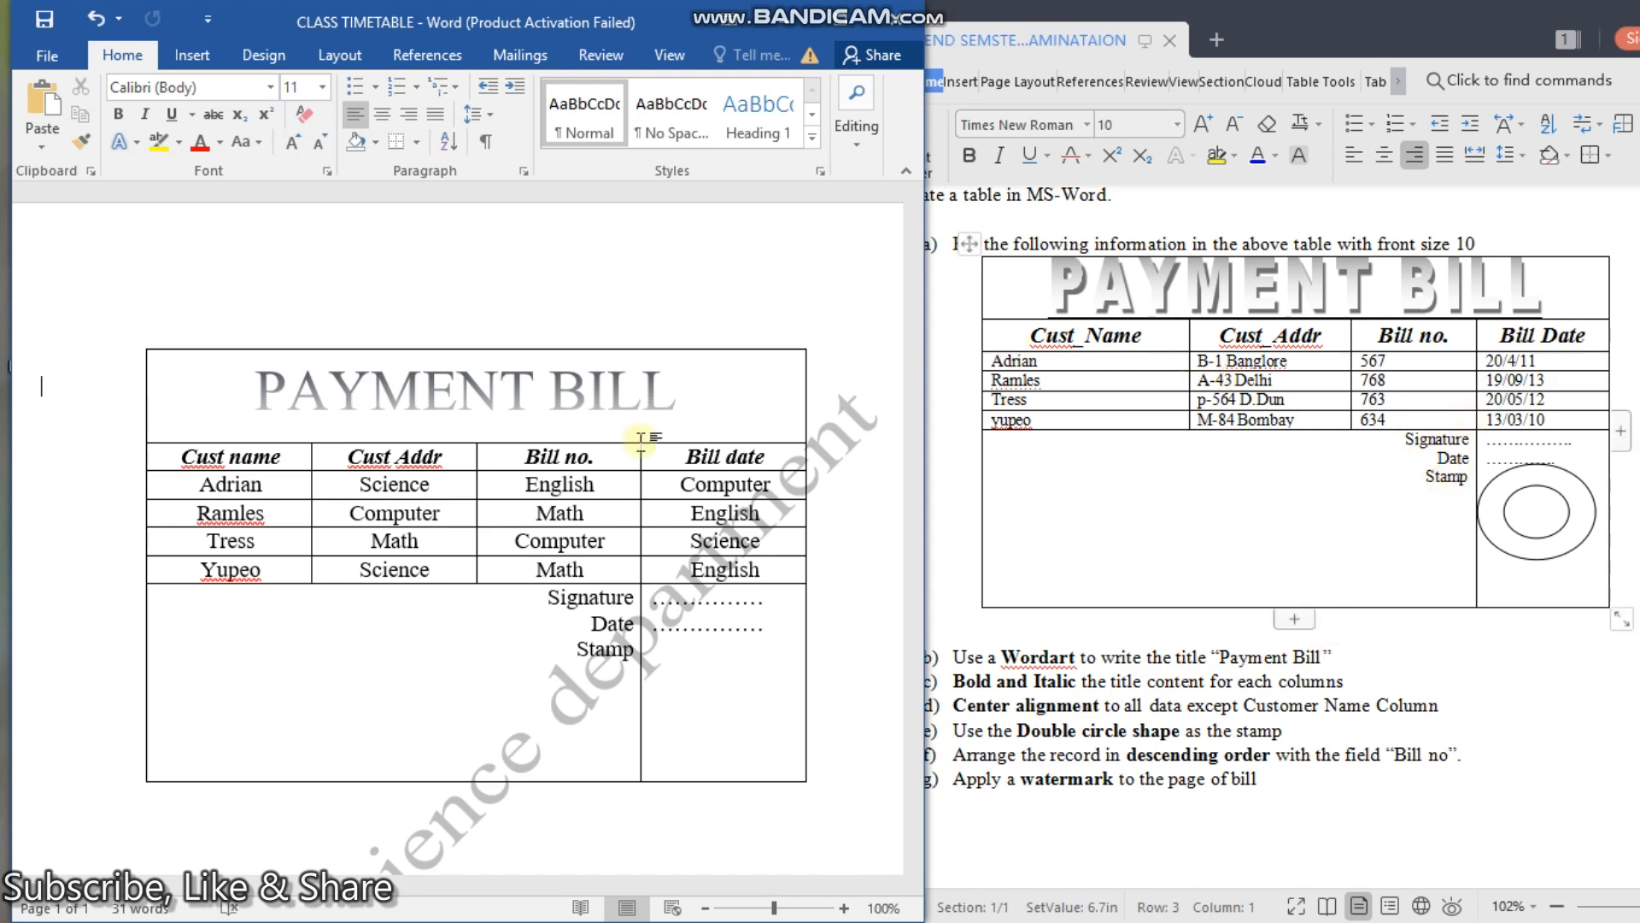
Step: Replace "Science" in the first cell under Cust Addr with the first customer's address, keeping the cell centered
{"action": "mouse_move", "coordinate": [342, 481]}
{"action": "left_mouse_down"}
{"action": "mouse_move", "coordinate": [427, 483]}
{"action": "mouse_move", "coordinate": [338, 479]}
{"action": "left_mouse_up"}
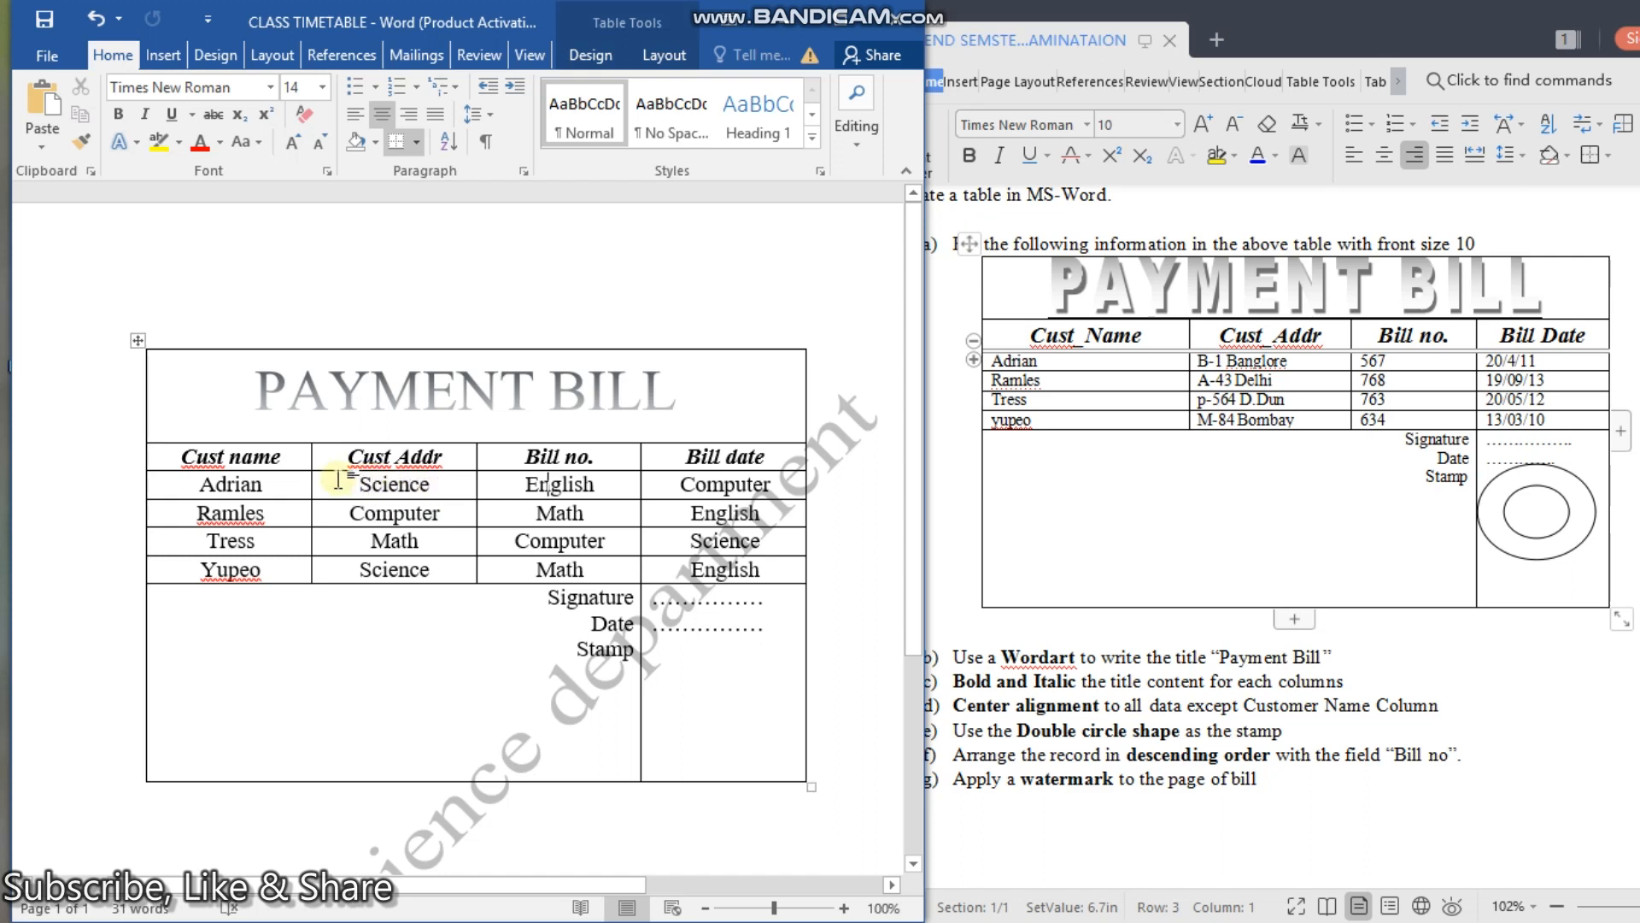
{"action": "key", "text": "Right"}
{"action": "key", "text": "Right"}
{"action": "key", "text": "Right"}
{"action": "key", "text": "Left"}
{"action": "key", "text": "Left"}
{"action": "key", "text": "Left"}
{"action": "key", "text": "Left"}
{"action": "key", "text": "Right"}
{"action": "key", "text": "BackSpace"}
{"action": "key", "text": "BackSpace"}
{"action": "key", "text": "BackSpace"}
{"action": "key", "text": "BackSpace"}
{"action": "key", "text": "BackSpace"}
{"action": "key", "text": "BackSpace"}
{"action": "key", "text": "BackSpace"}
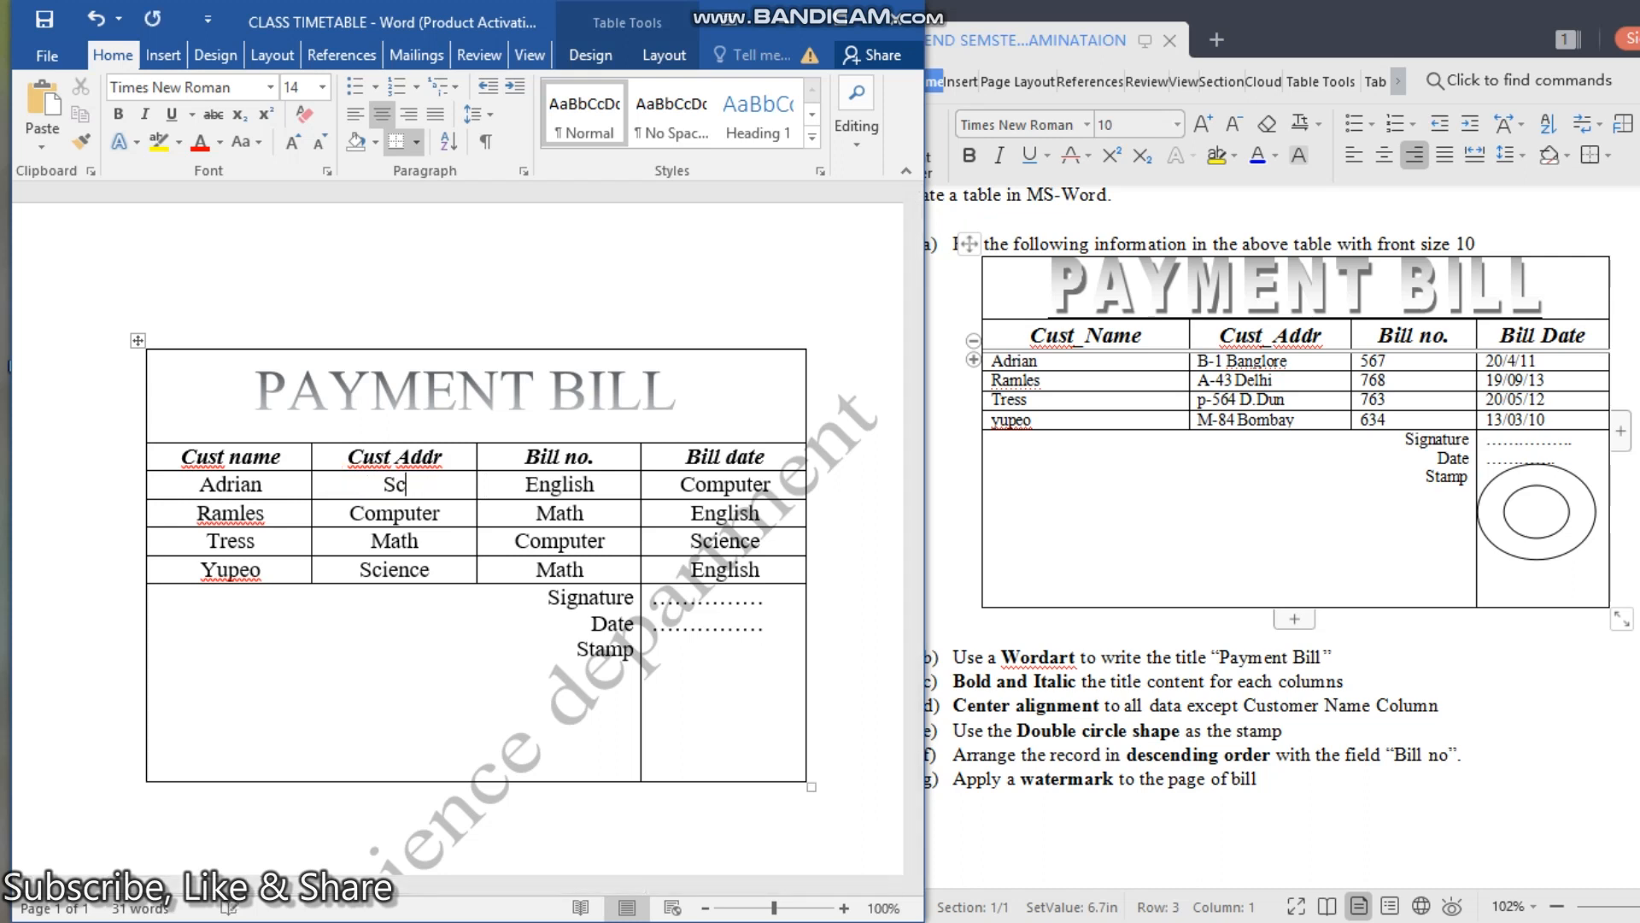
{"action": "key", "text": "ctrl+l"}
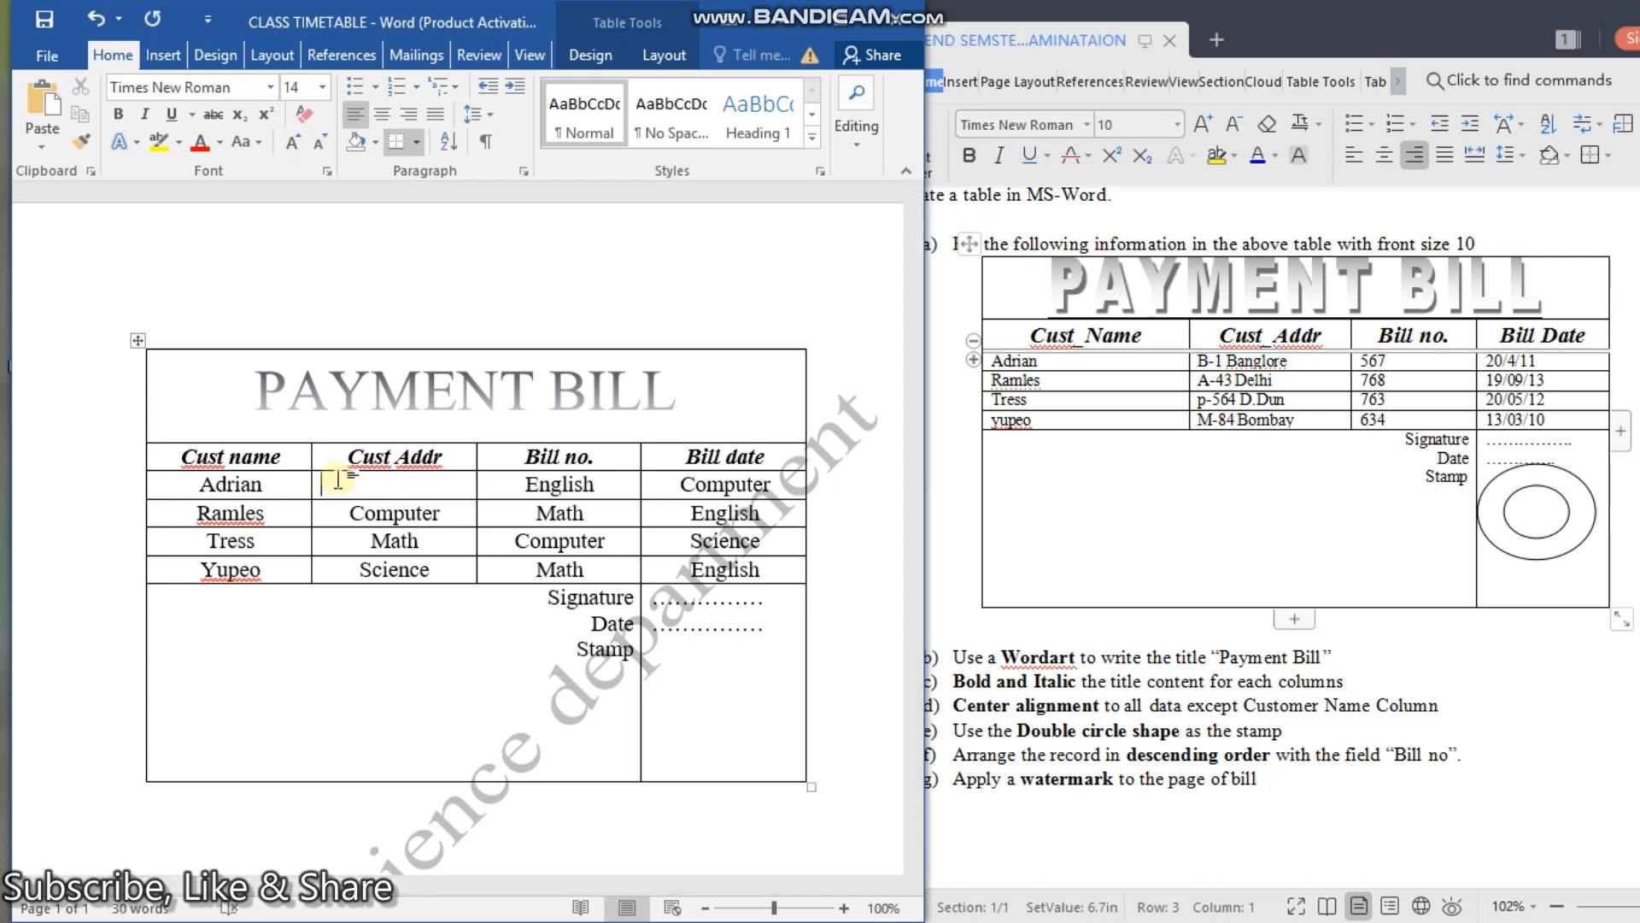
{"action": "key", "text": "ctrl+z"}
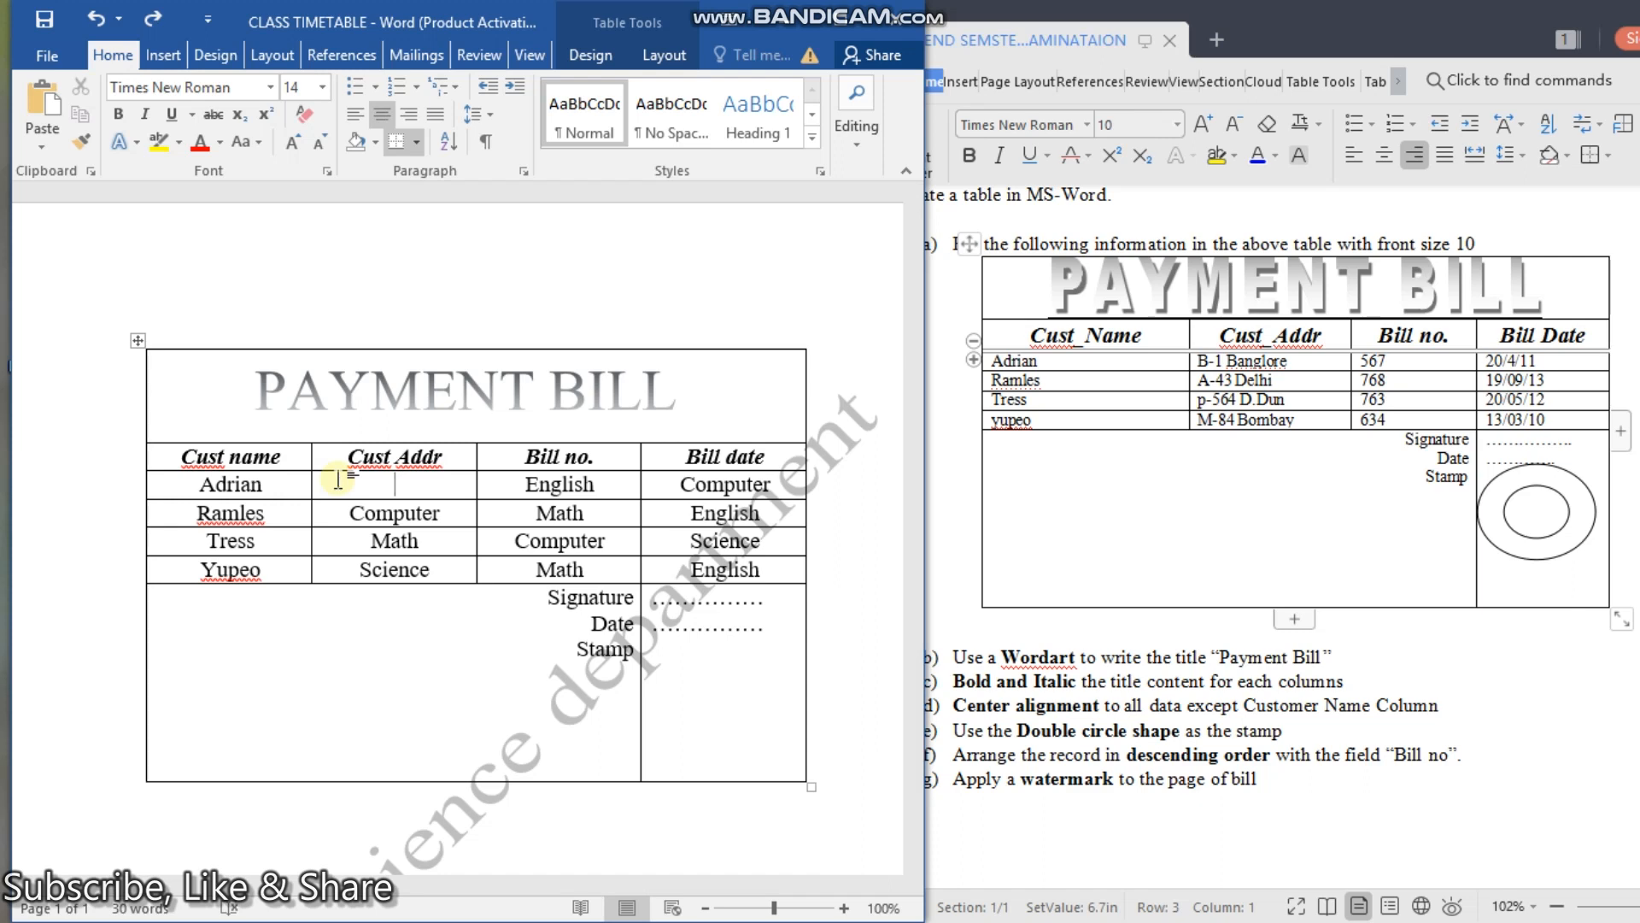
{"action": "type", "text": "B-"}
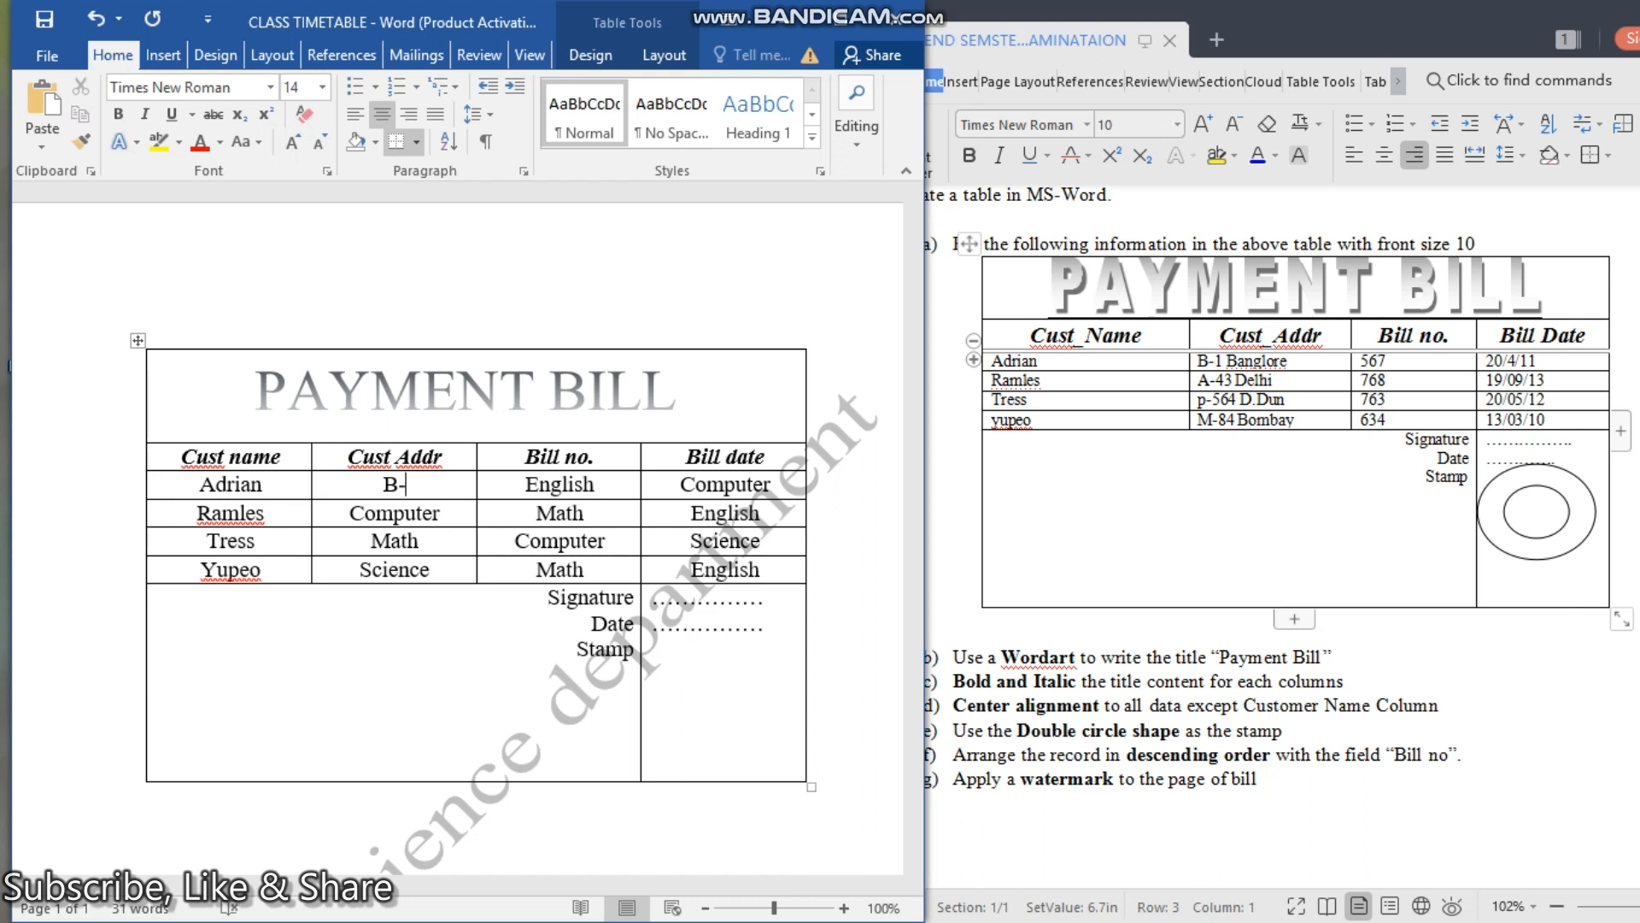
{"action": "type", "text": "1 Banglore"}
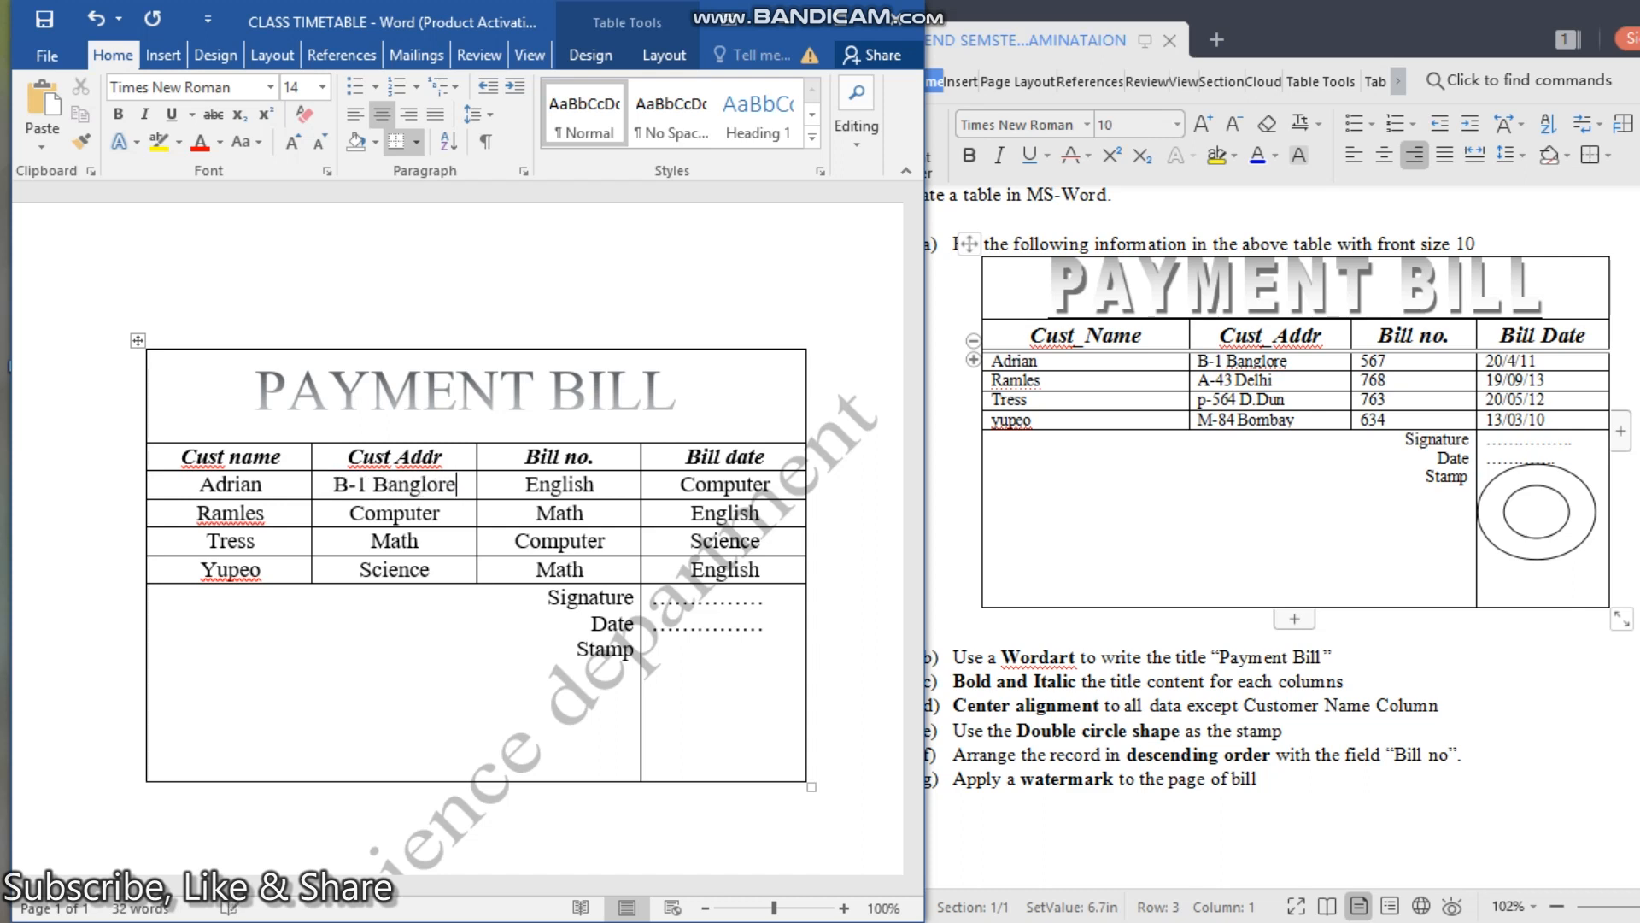
Step: Replace "Computer" in the second cell under Cust Addr with the second customer's address
{"action": "left_click", "coordinate": [340, 481]}
{"action": "key", "text": "BackSpace"}
{"action": "key", "text": "BackSpace"}
{"action": "key", "text": "BackSpace"}
{"action": "key", "text": "BackSpace"}
{"action": "key", "text": "BackSpace"}
{"action": "key", "text": "BackSpace"}
{"action": "key", "text": "BackSpace"}
{"action": "key", "text": "BackSpace"}
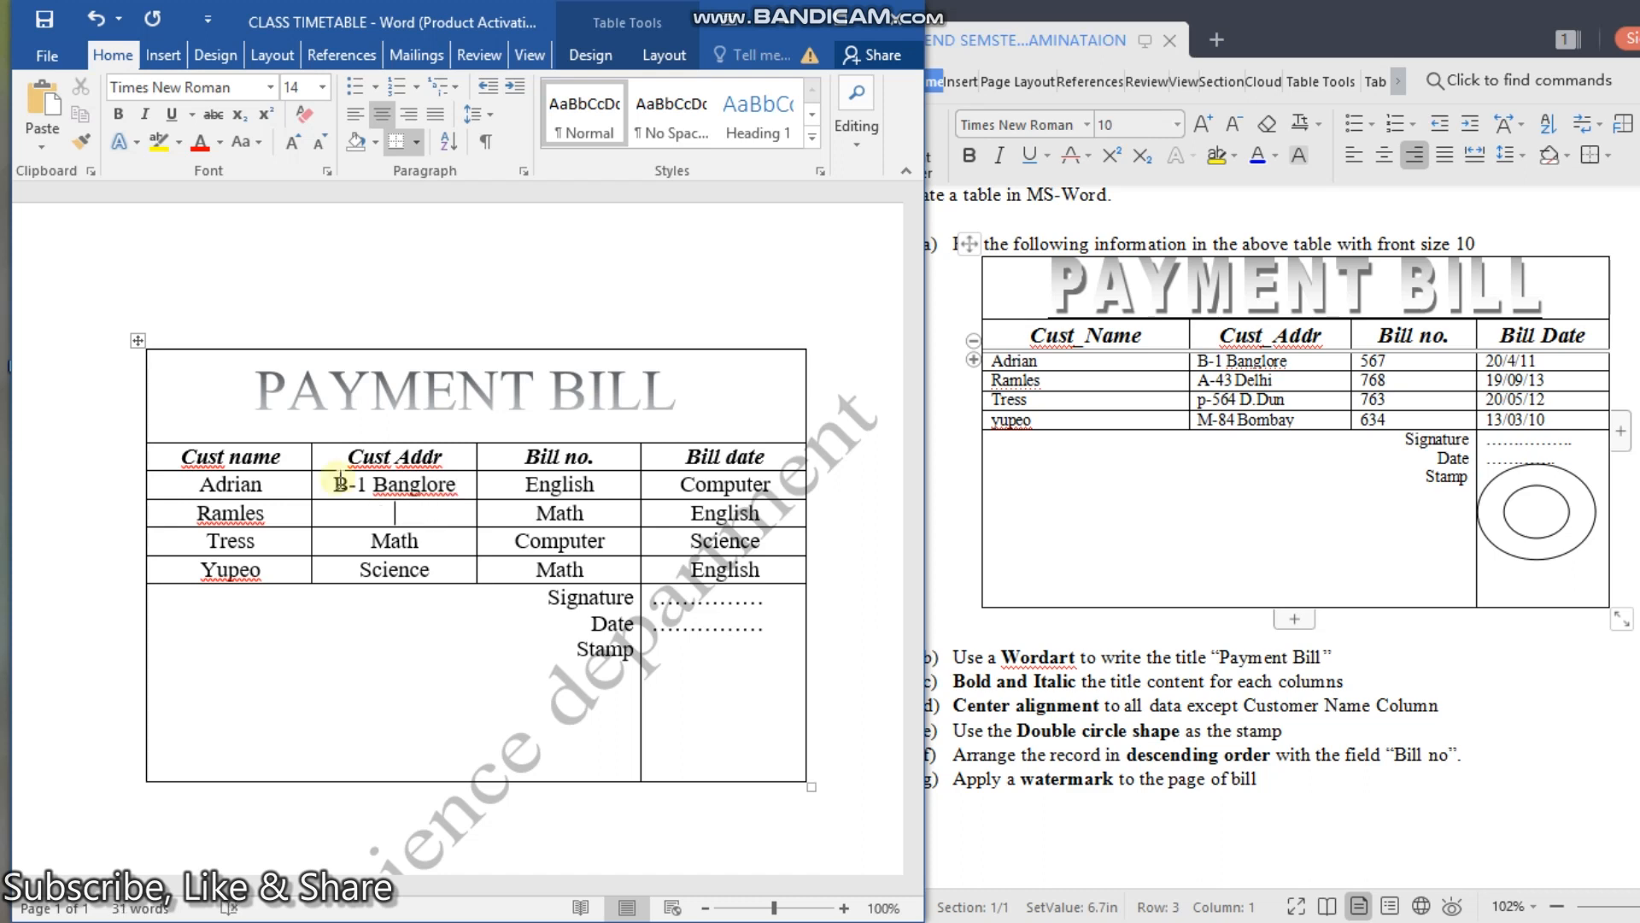
{"action": "type", "text": "A-43 Del"}
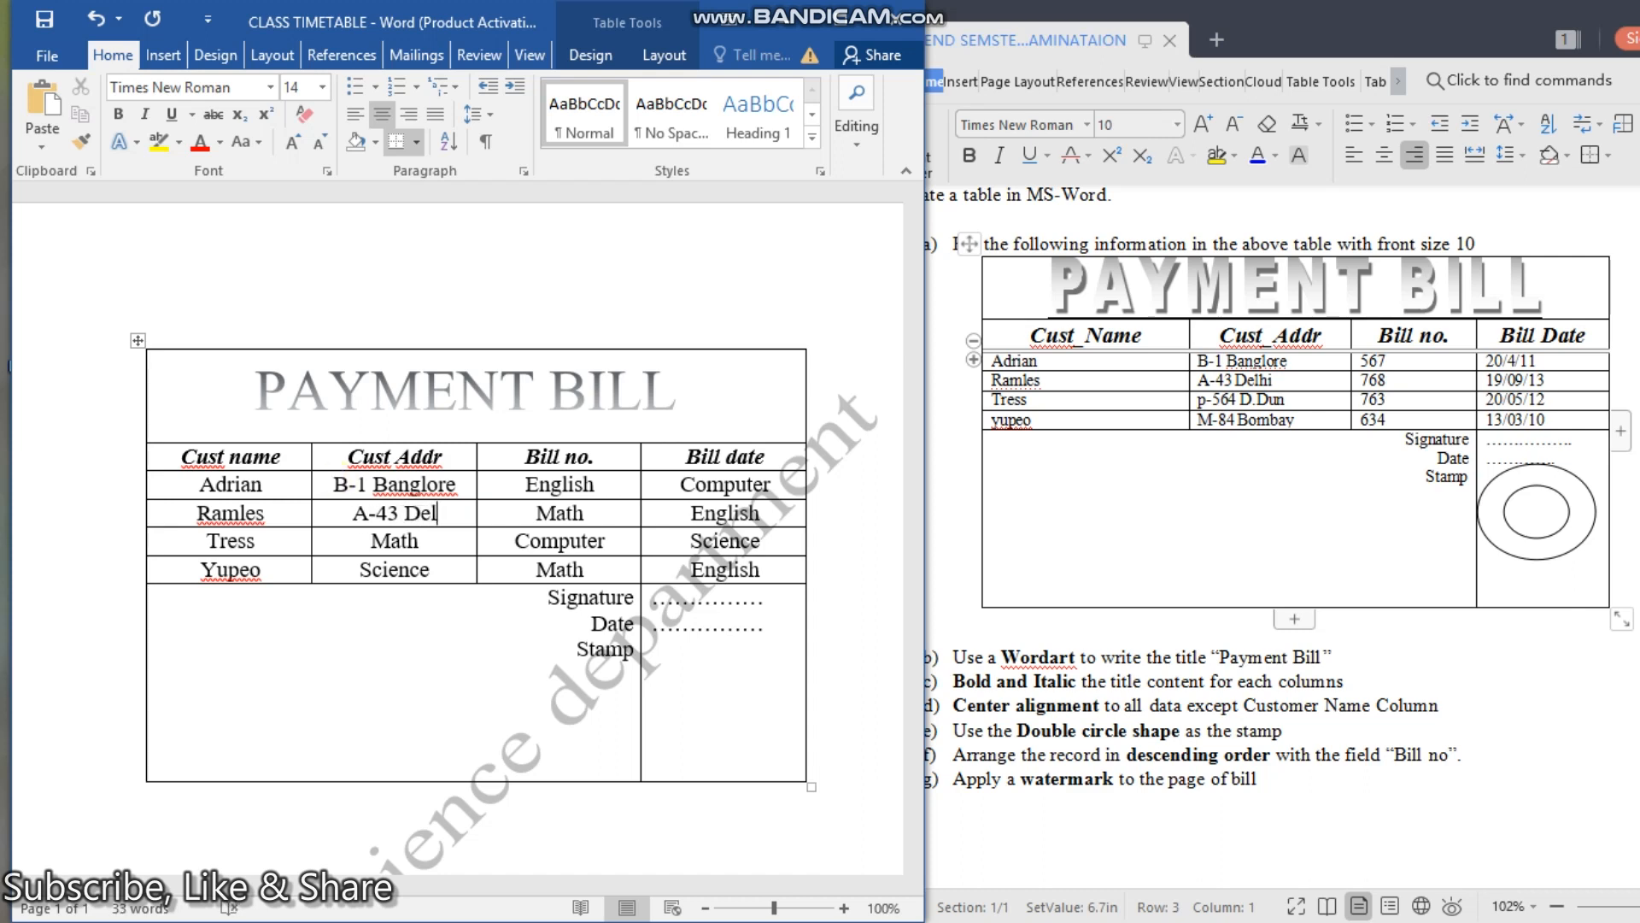
{"action": "type", "text": "hi"}
{"action": "key", "text": "Down"}
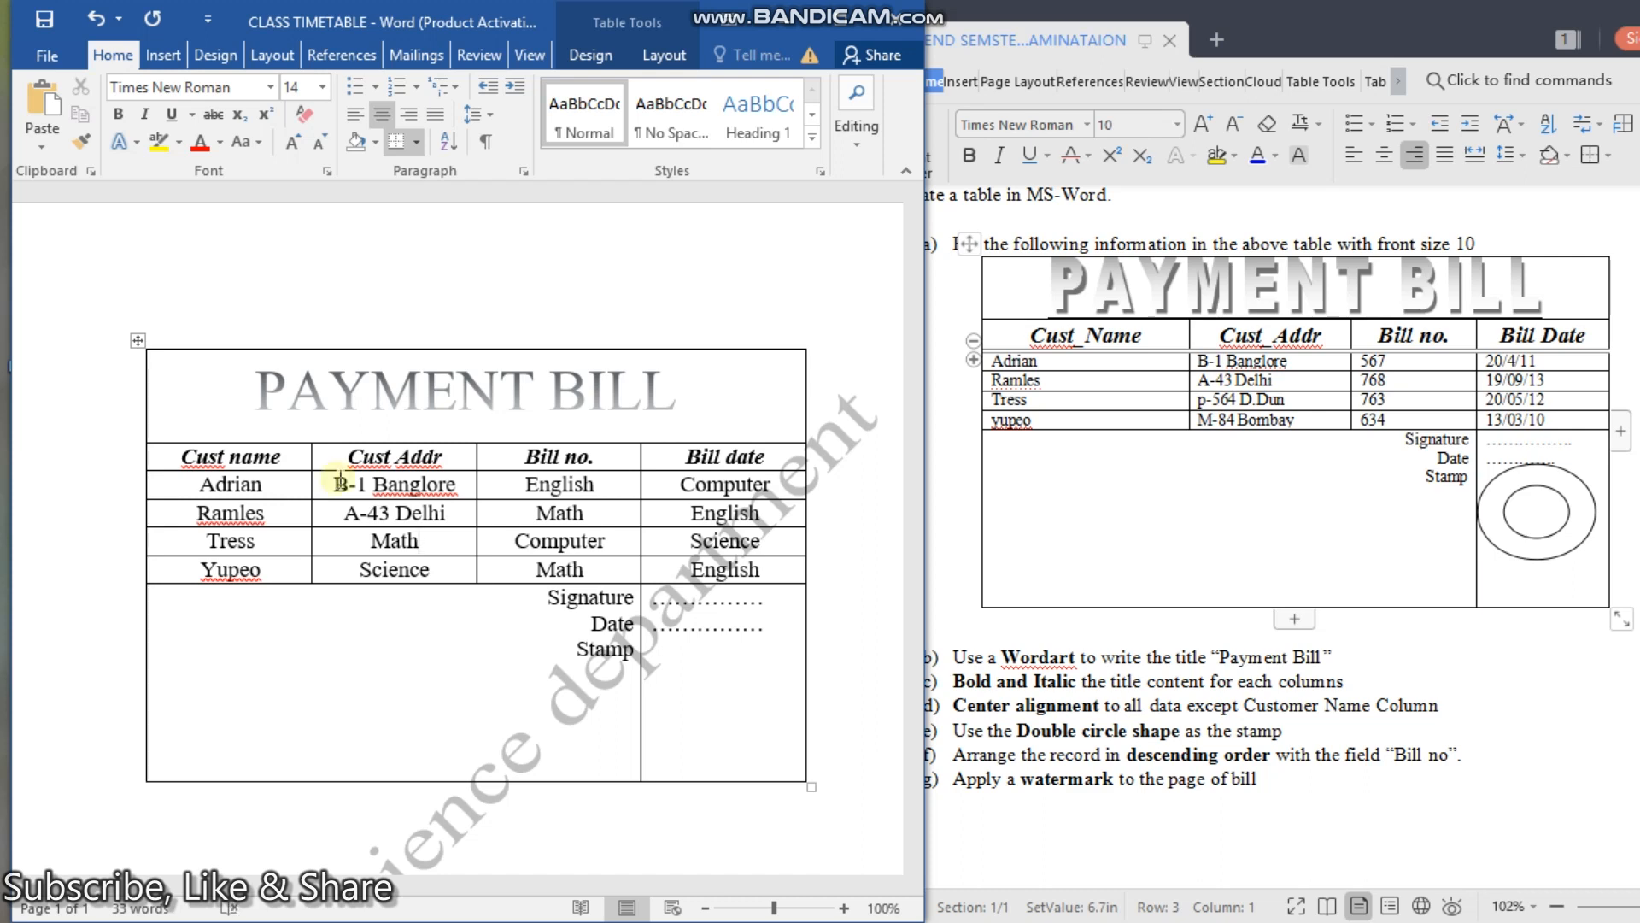
Step: Replace "Math" in the third cell under Cust Addr with the third customer's address
{"action": "key", "text": "BackSpace"}
{"action": "key", "text": "BackSpace"}
{"action": "key", "text": "BackSpace"}
{"action": "key", "text": "BackSpace"}
{"action": "type", "text": "p"}
{"action": "left_click", "coordinate": [340, 480]}
{"action": "type", "text": "564"}
{"action": "key", "text": "BackSpace"}
{"action": "key", "text": "BackSpace"}
{"action": "key", "text": "BackSpace"}
{"action": "key", "text": "BackSpace"}
{"action": "type", "text": "-564"}
{"action": "type", "text": "D."}
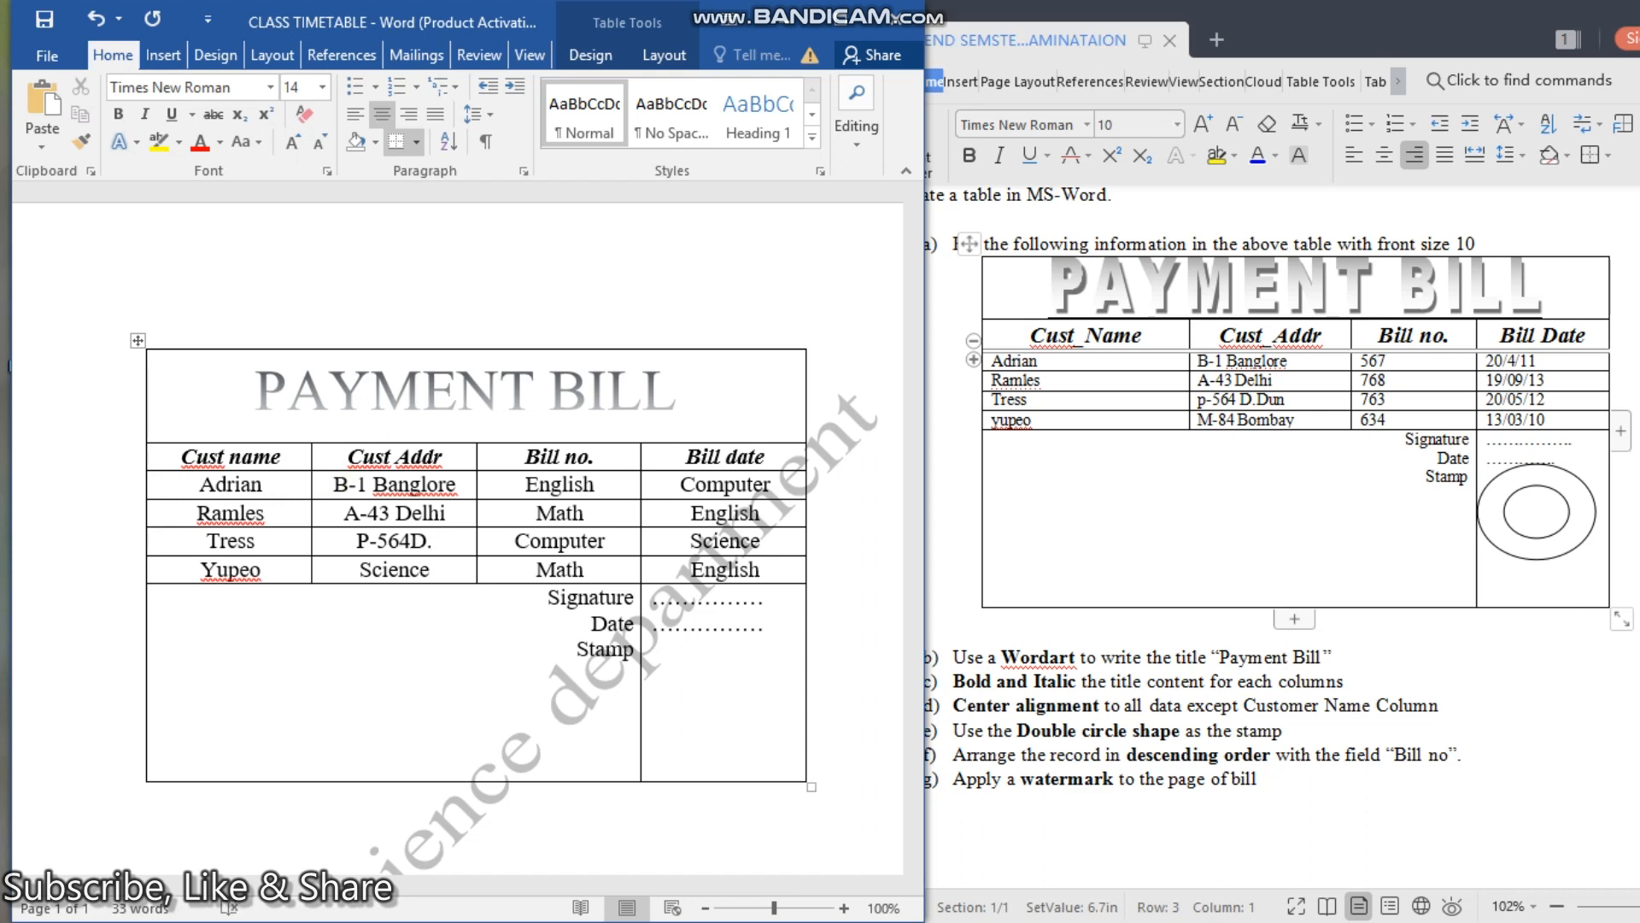
{"action": "type", "text": "Dun"}
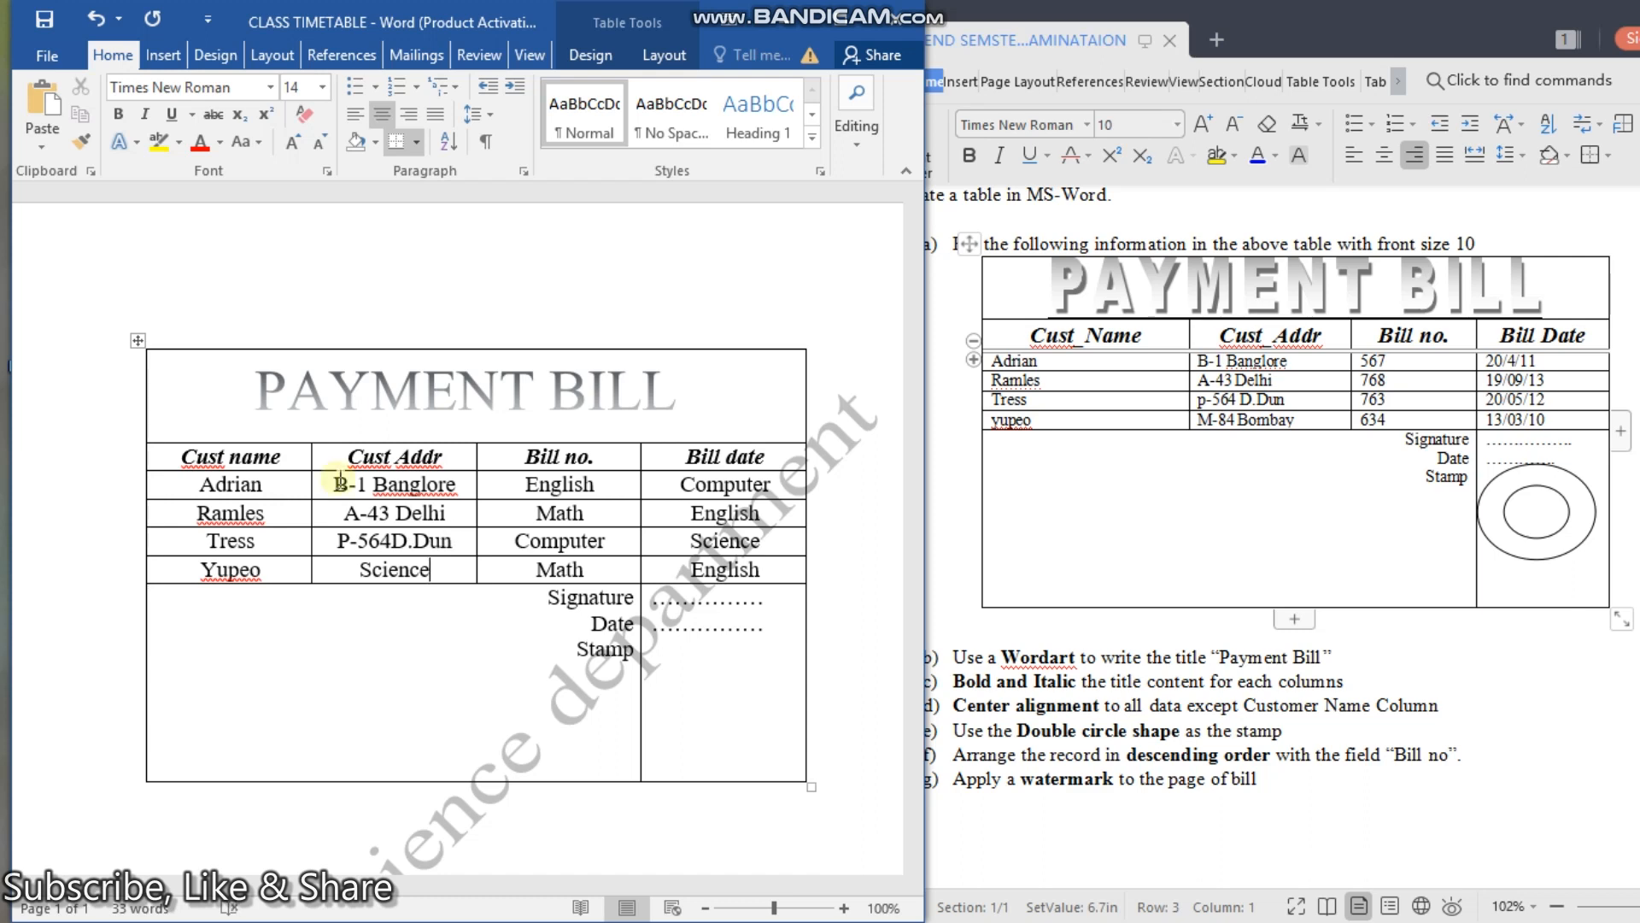
Step: Replace "Science" in the fourth cell under Cust Addr with the fourth customer's address
{"action": "key", "text": "BackSpace"}
{"action": "key", "text": "BackSpace"}
{"action": "key", "text": "BackSpace"}
{"action": "key", "text": "BackSpace"}
{"action": "key", "text": "BackSpace"}
{"action": "key", "text": "BackSpace"}
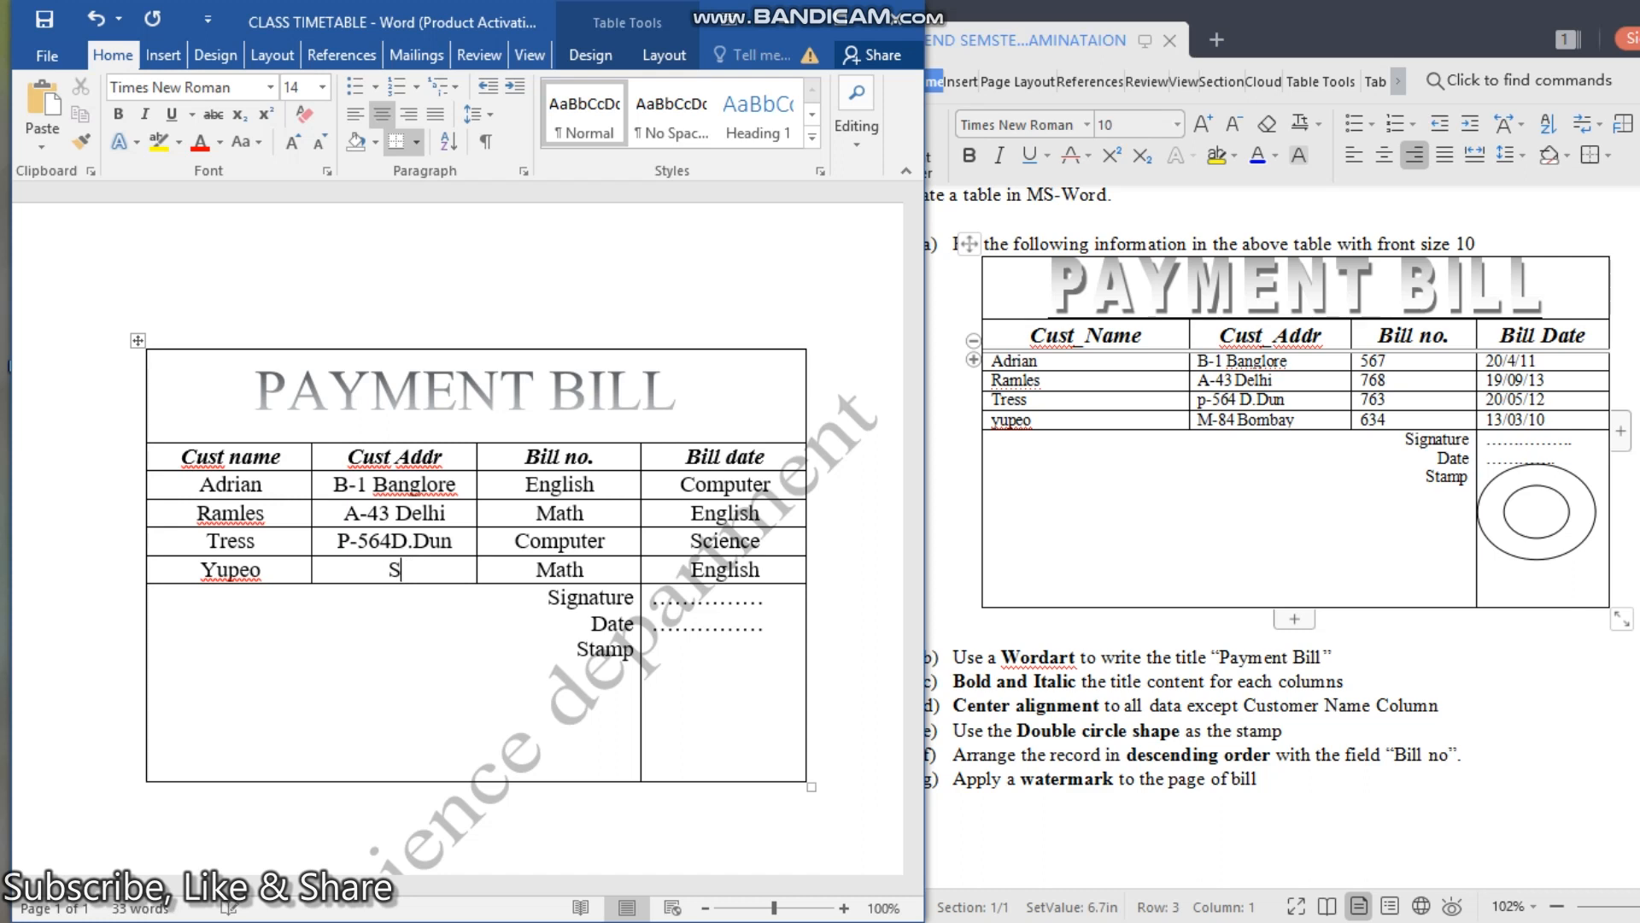
{"action": "key", "text": "BackSpace"}
{"action": "type", "text": "M-84 Bomba"}
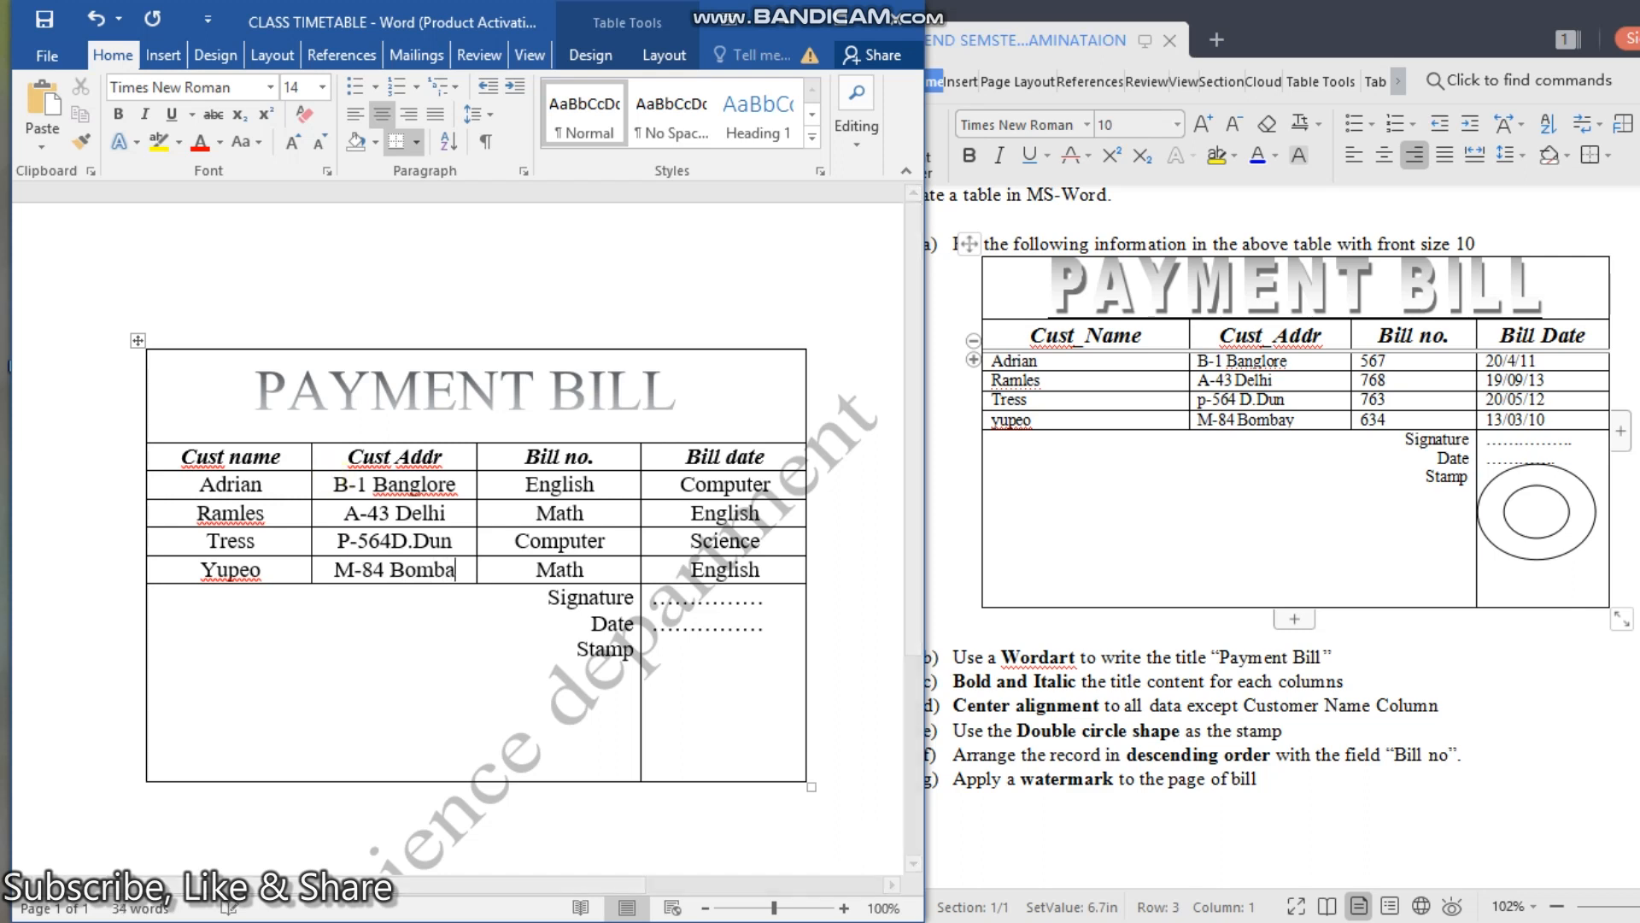
{"action": "type", "text": "y"}
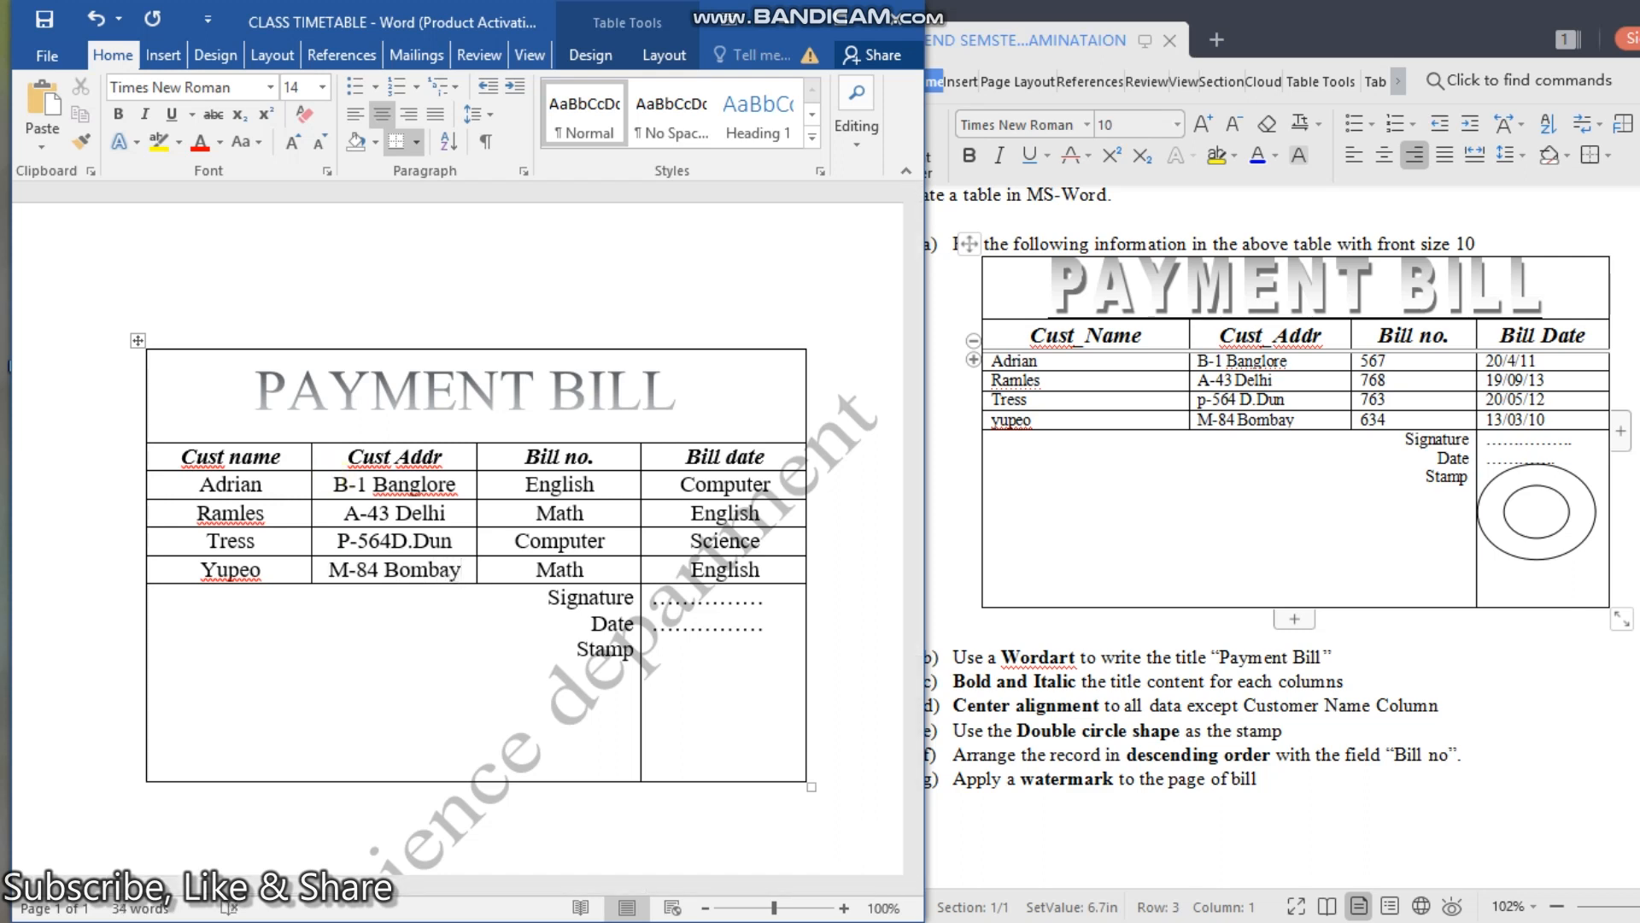
Step: Left-align the four customer addresses in the Cust Addr column
{"action": "left_click", "coordinate": [359, 108]}
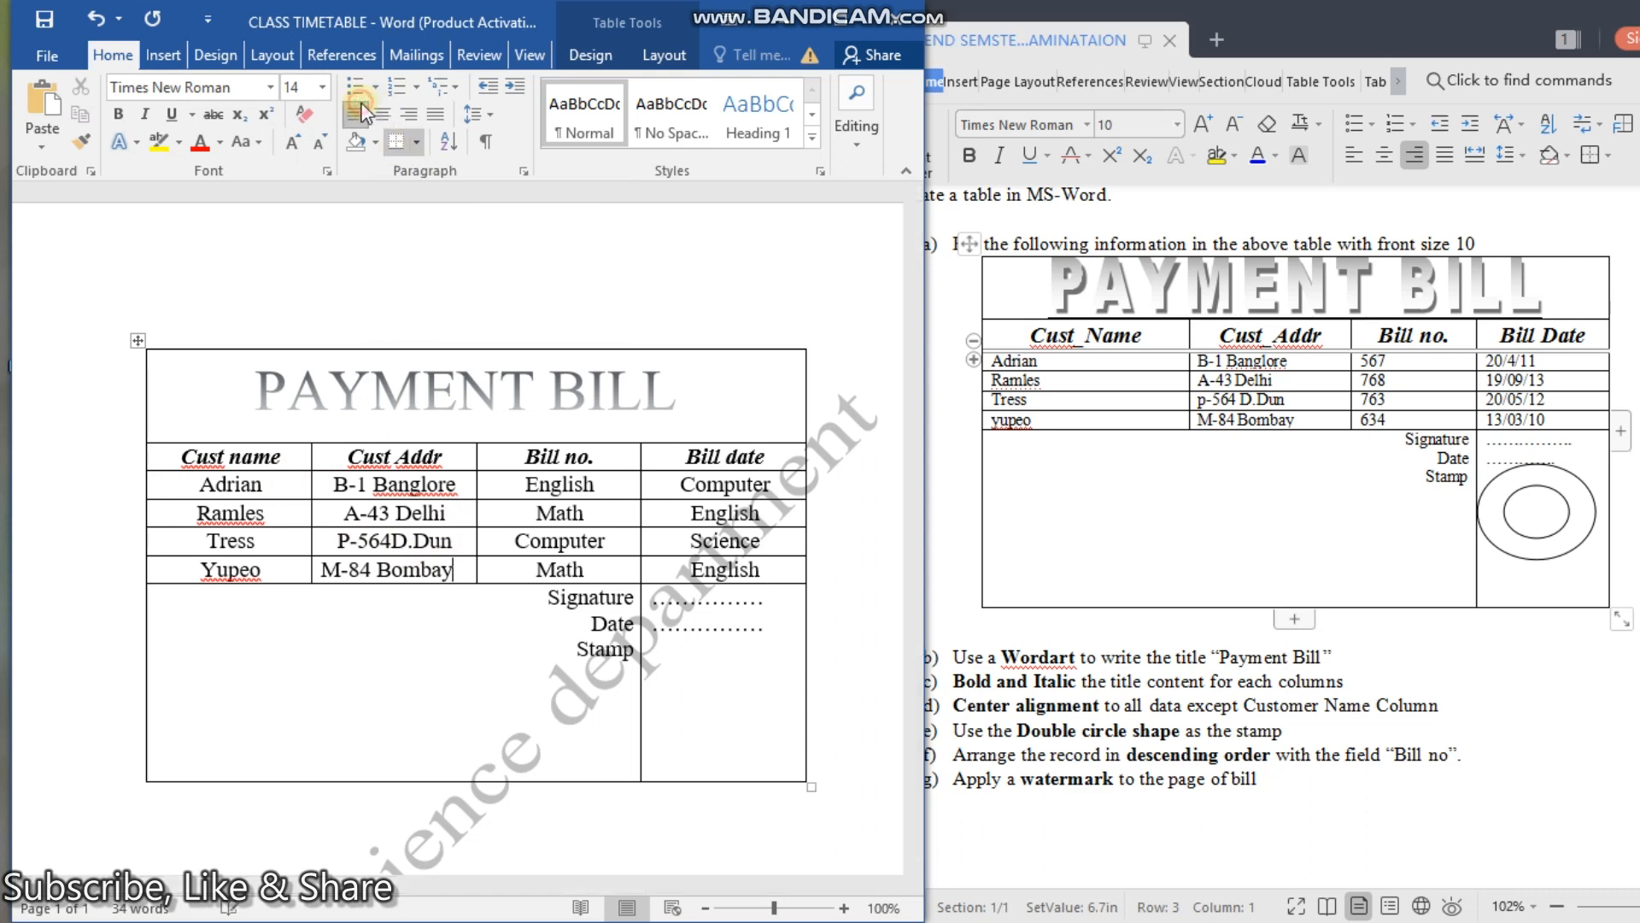
{"action": "left_click", "coordinate": [457, 545]}
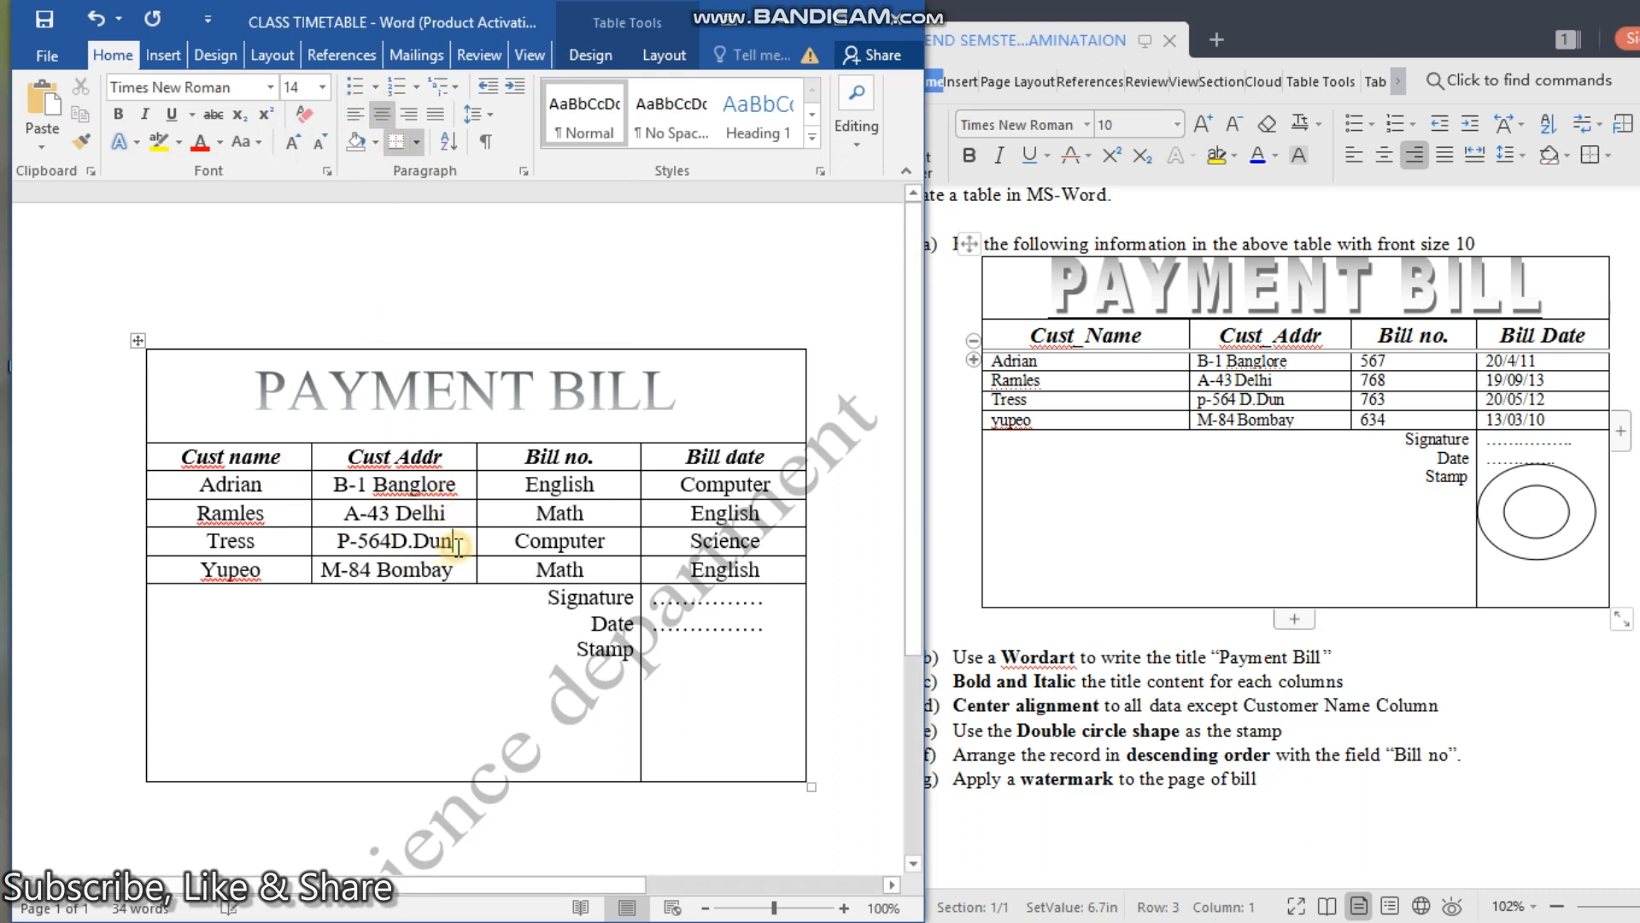
{"action": "left_click", "coordinate": [363, 109]}
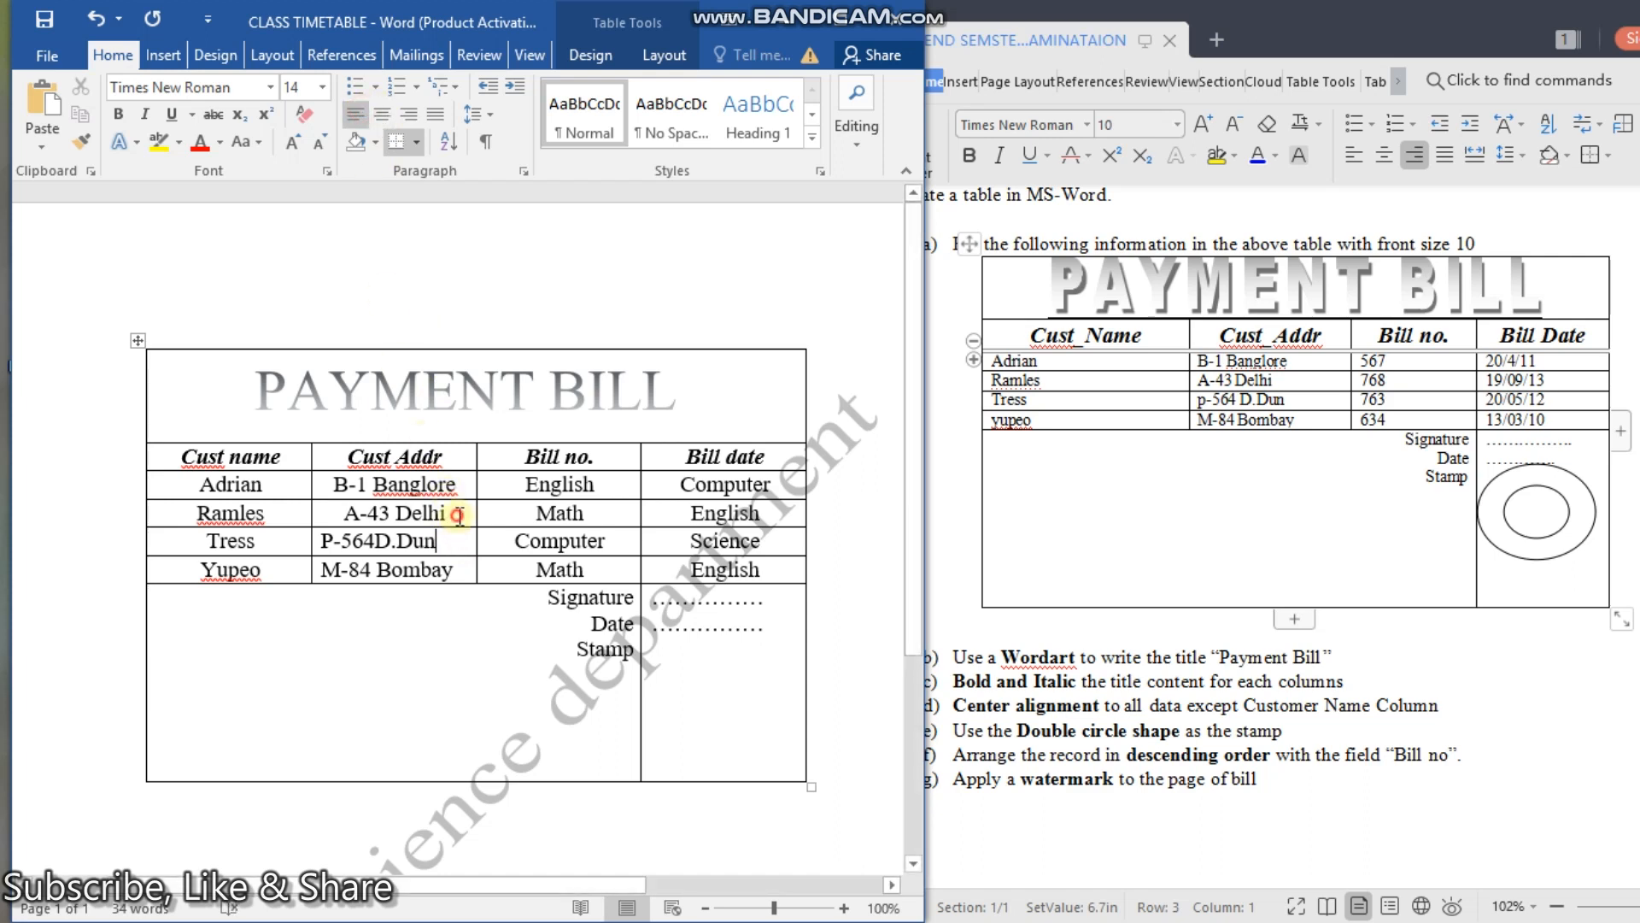
{"action": "left_click", "coordinate": [458, 515]}
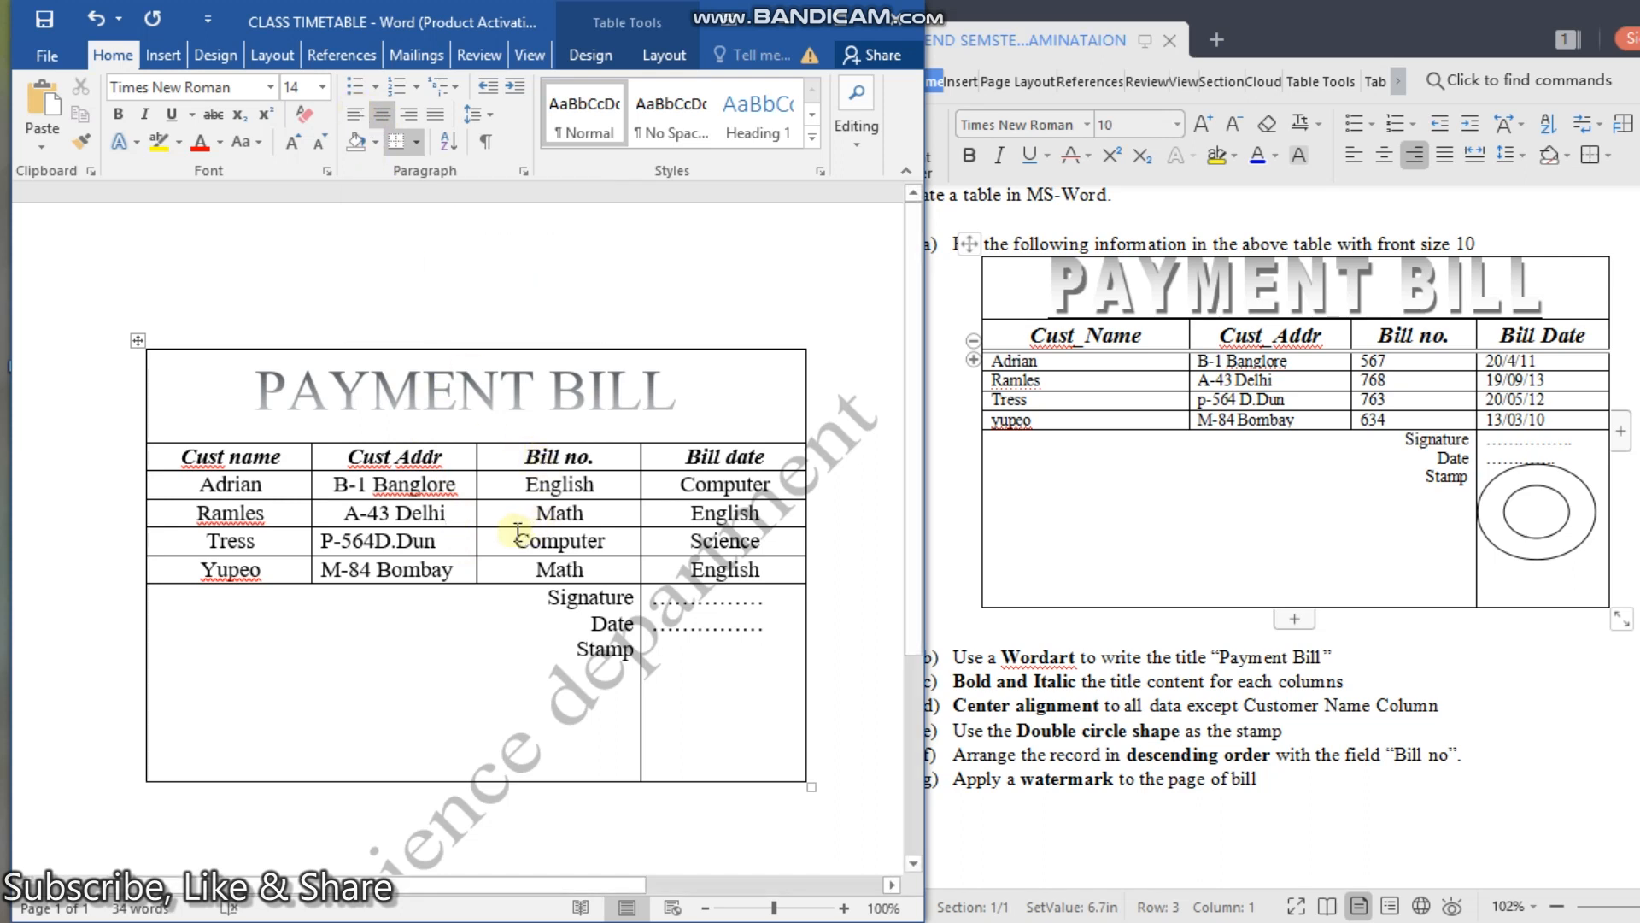
{"action": "key", "text": "ctrl+l"}
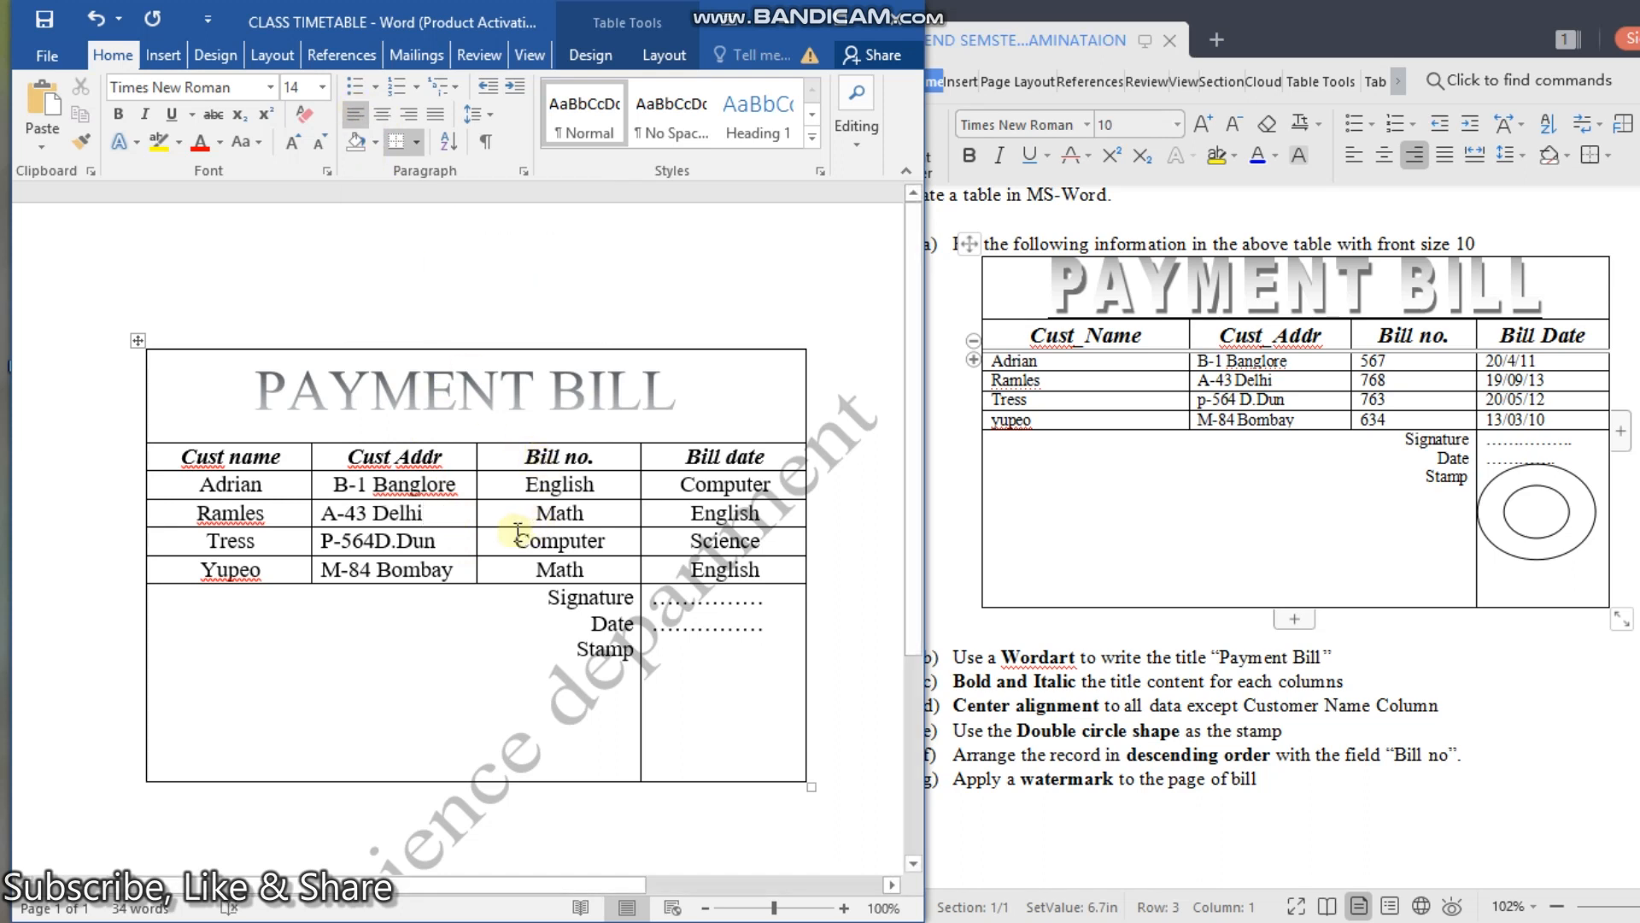
{"action": "key", "text": "Up"}
{"action": "key", "text": "Right"}
{"action": "key", "text": "Right"}
{"action": "key", "text": "Right"}
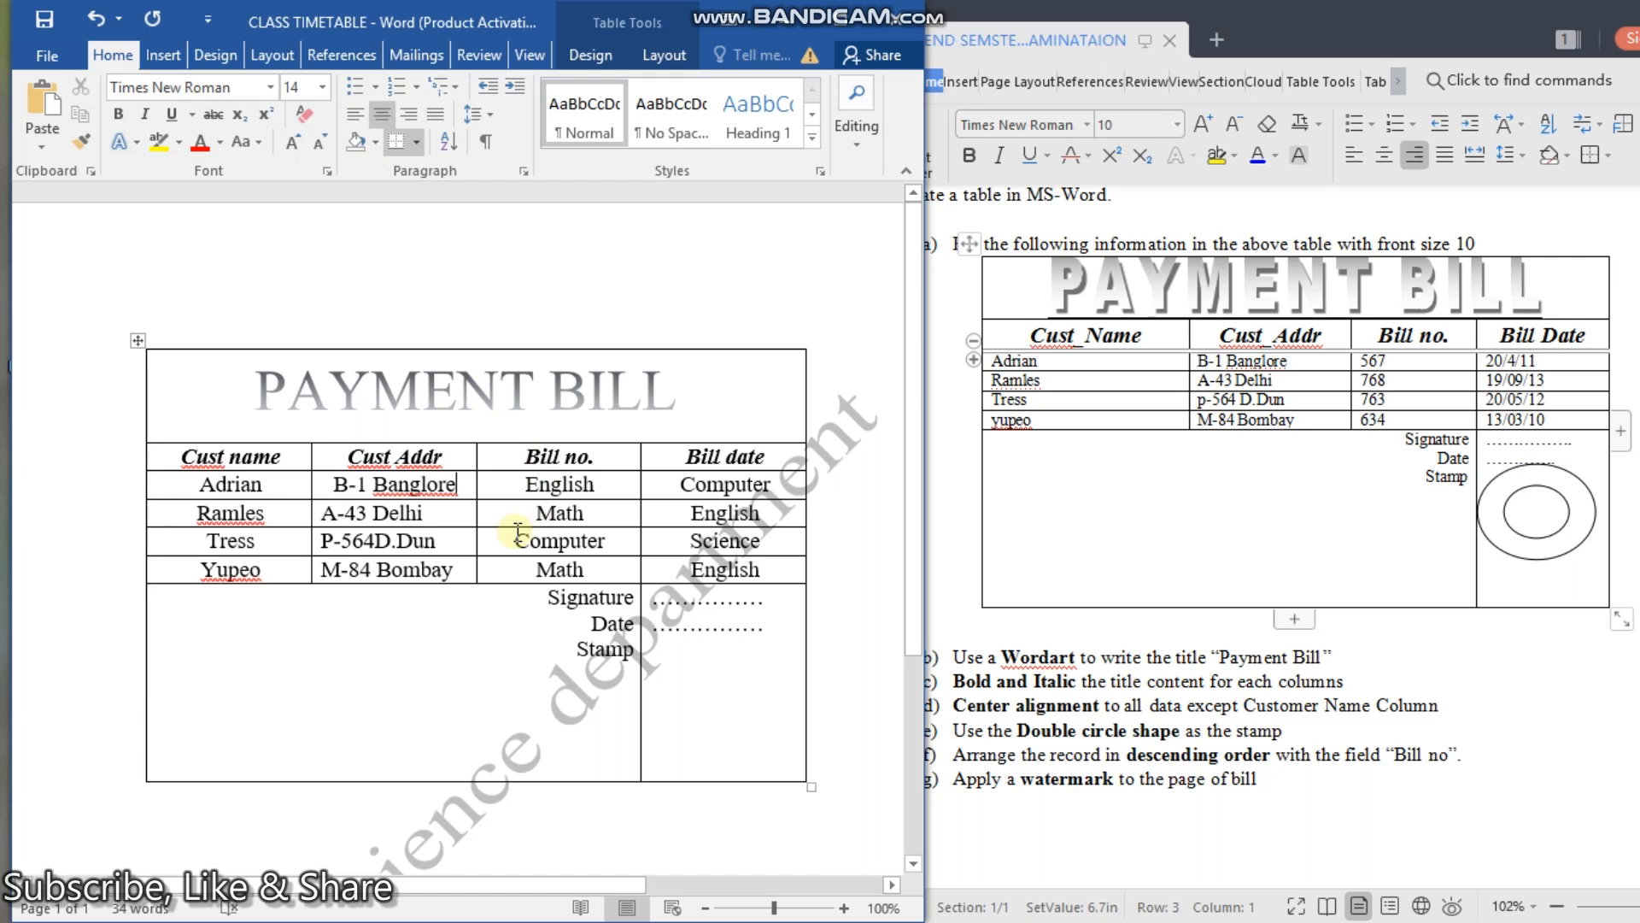
{"action": "key", "text": "ctrl+l"}
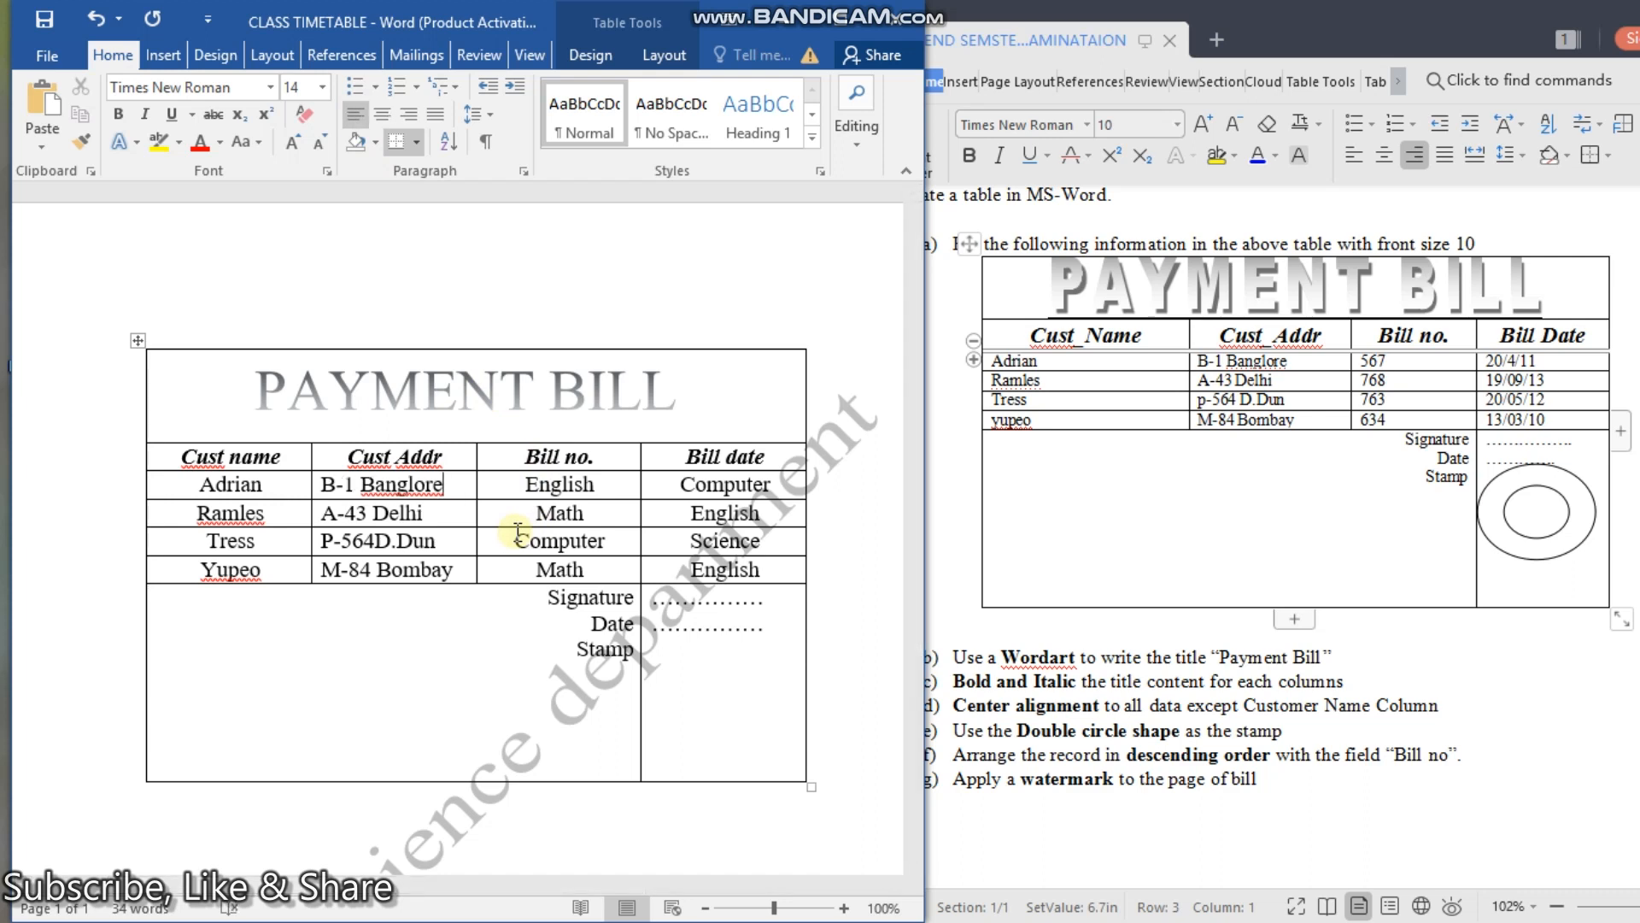
Step: Replace "English" in the first cell under Bill no. with 567 and left-align it
{"action": "left_click", "coordinate": [606, 485]}
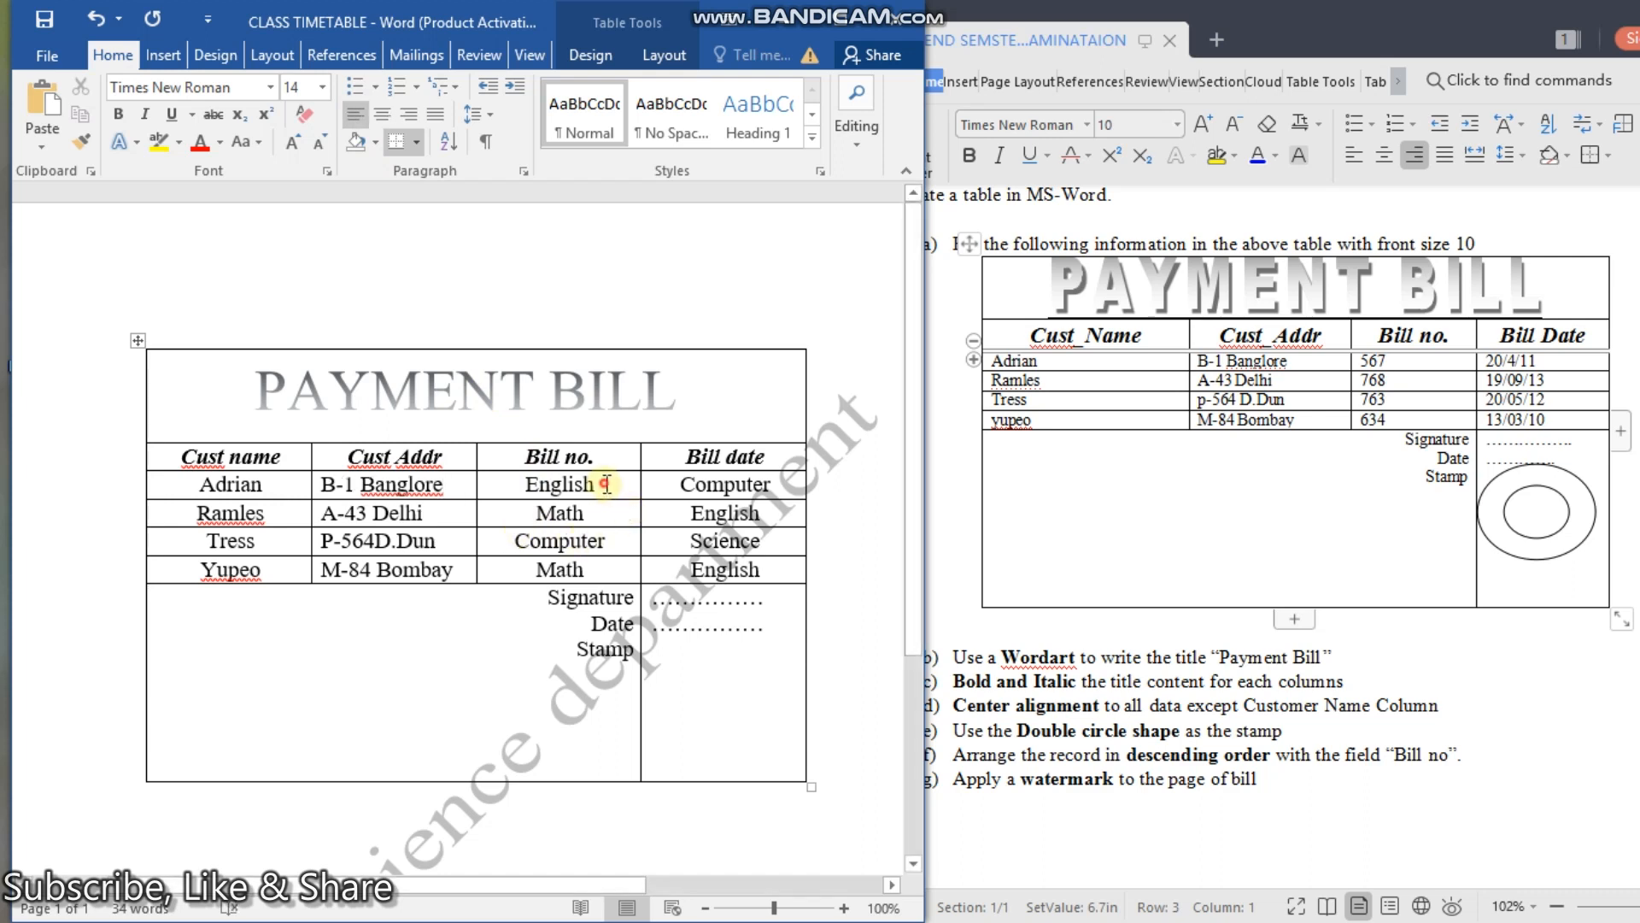
{"action": "key", "text": "BackSpace"}
{"action": "key", "text": "BackSpace"}
{"action": "key", "text": "BackSpace"}
{"action": "key", "text": "BackSpace"}
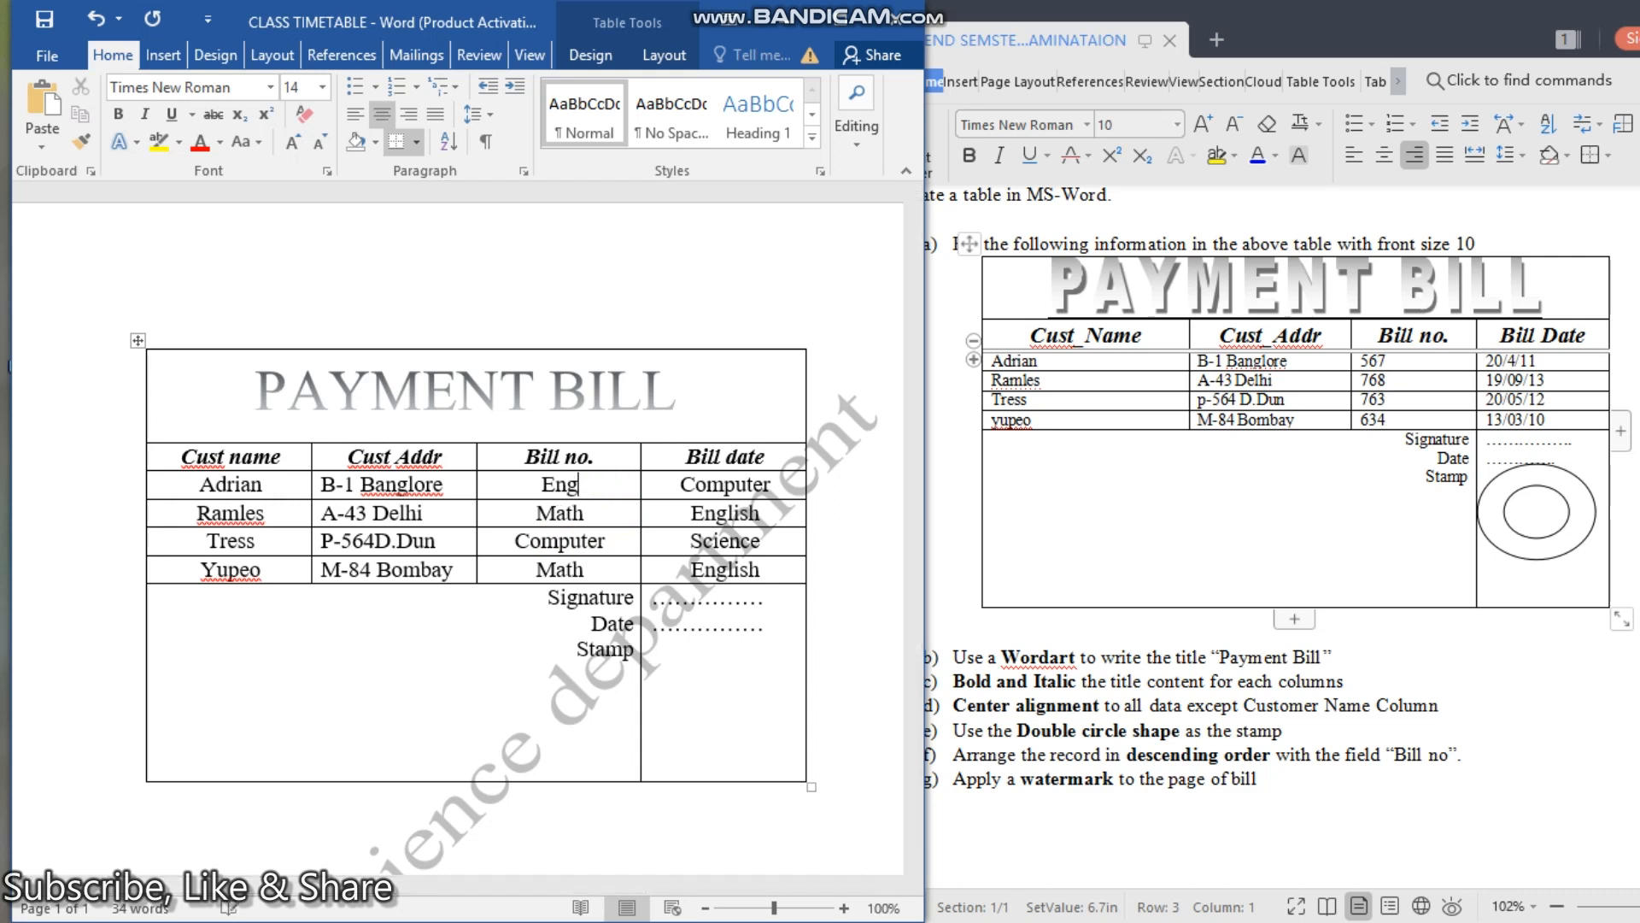
{"action": "key", "text": "BackSpace"}
{"action": "key", "text": "BackSpace"}
{"action": "key", "text": "BackSpace"}
{"action": "type", "text": "567"}
{"action": "key", "text": "ctrl+l"}
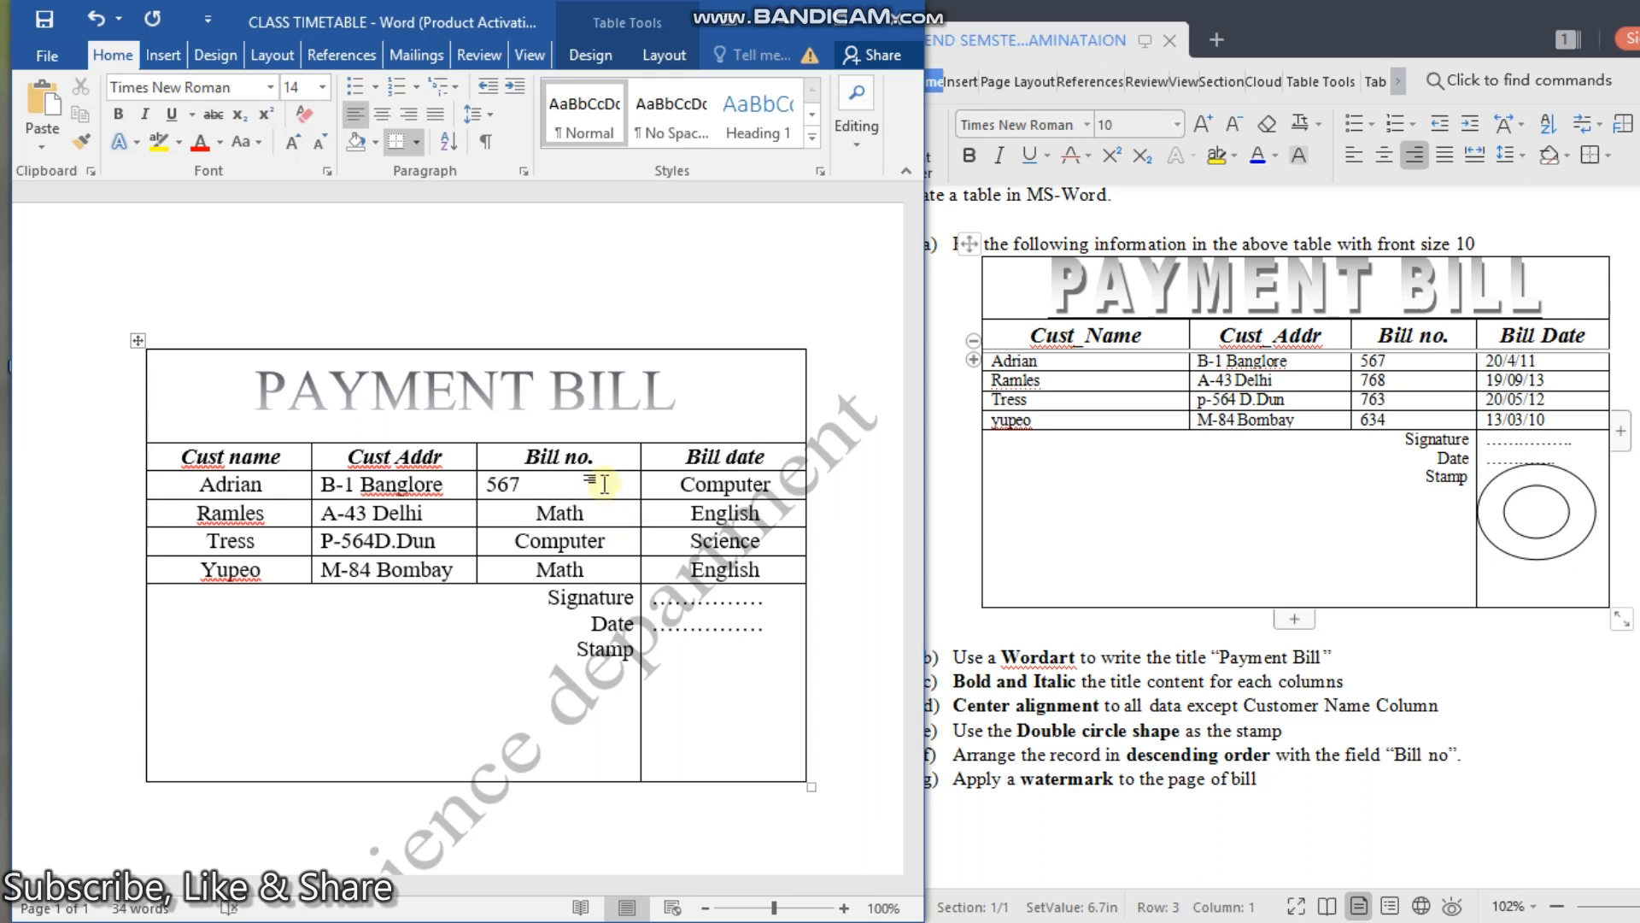
Step: Replace "Math" in the second cell under Bill no. with 768 and left-align it
{"action": "key", "text": "Down"}
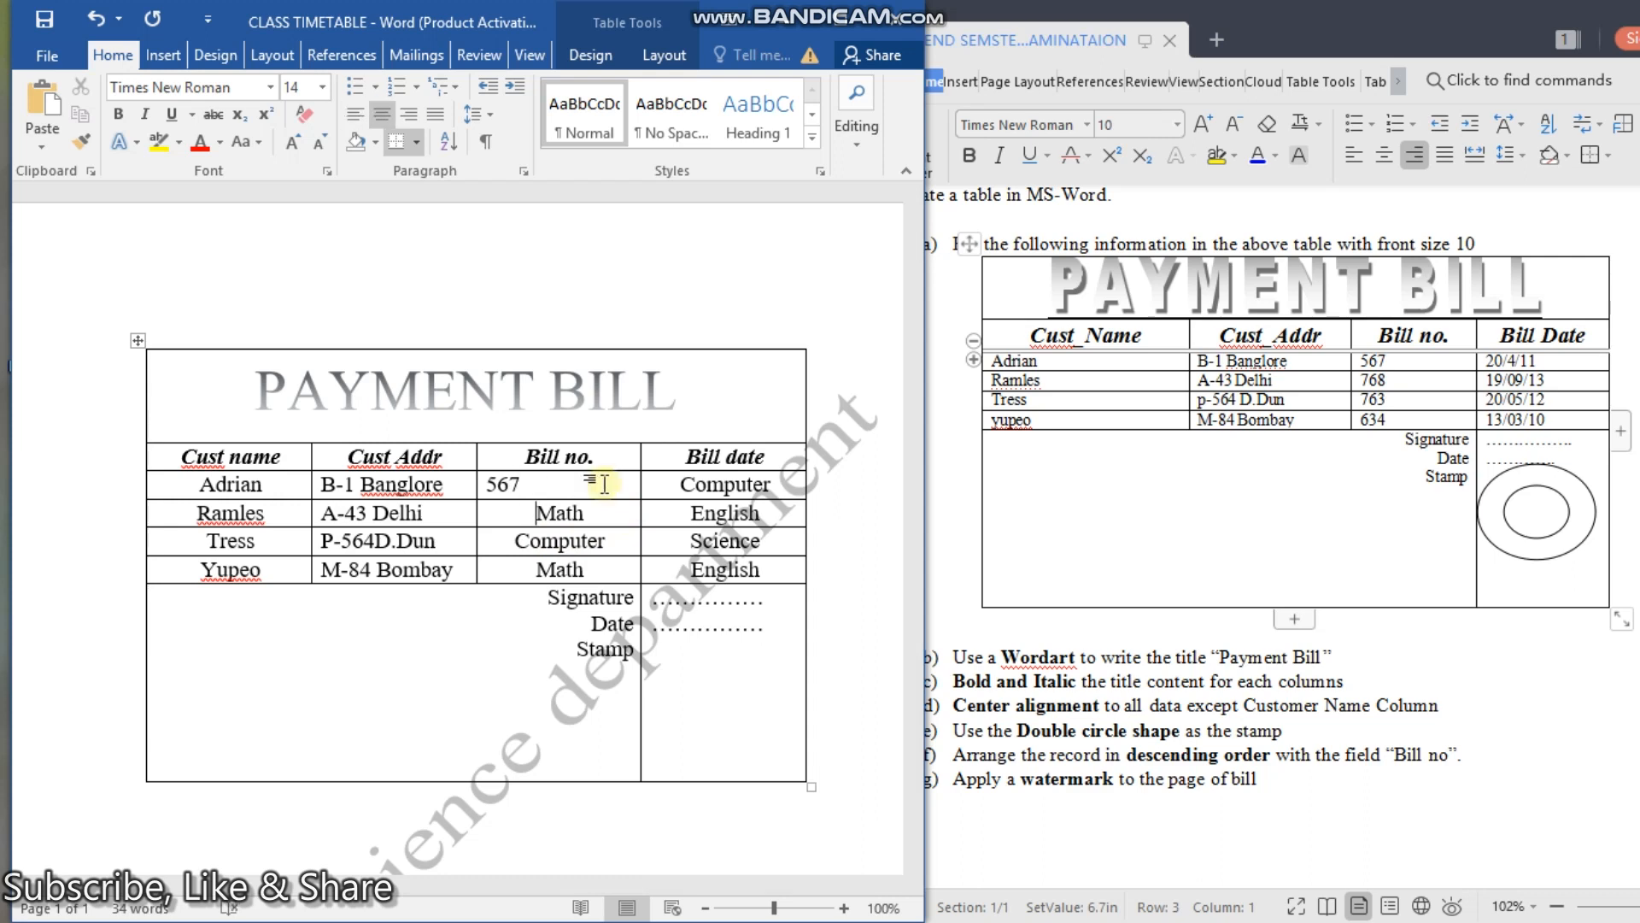
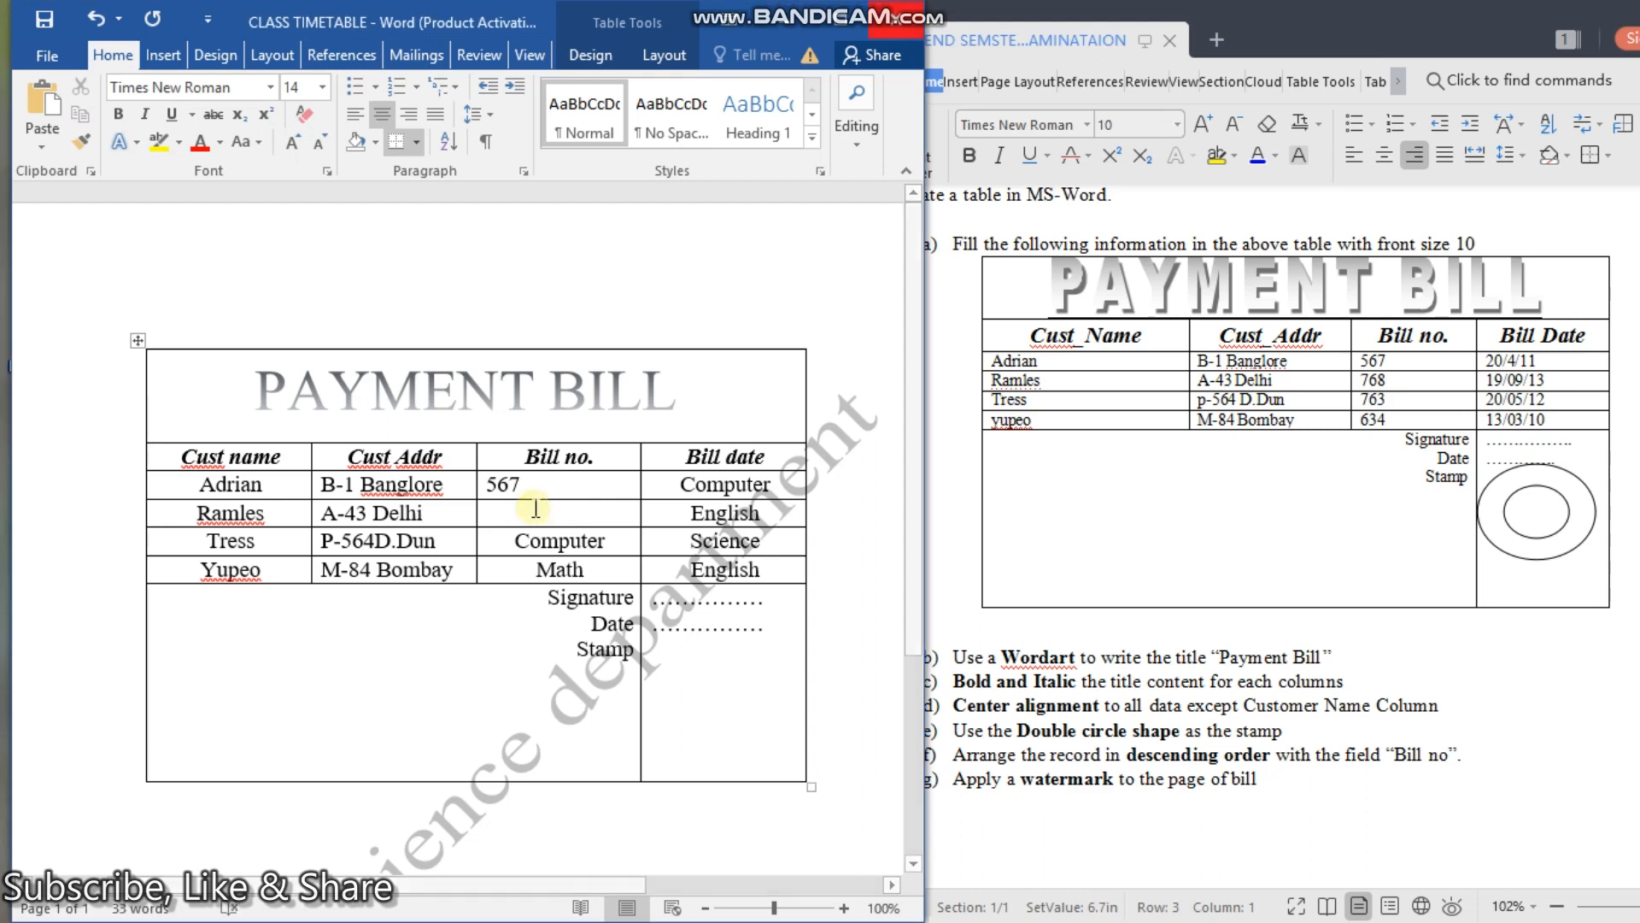
{"action": "type", "text": "76"}
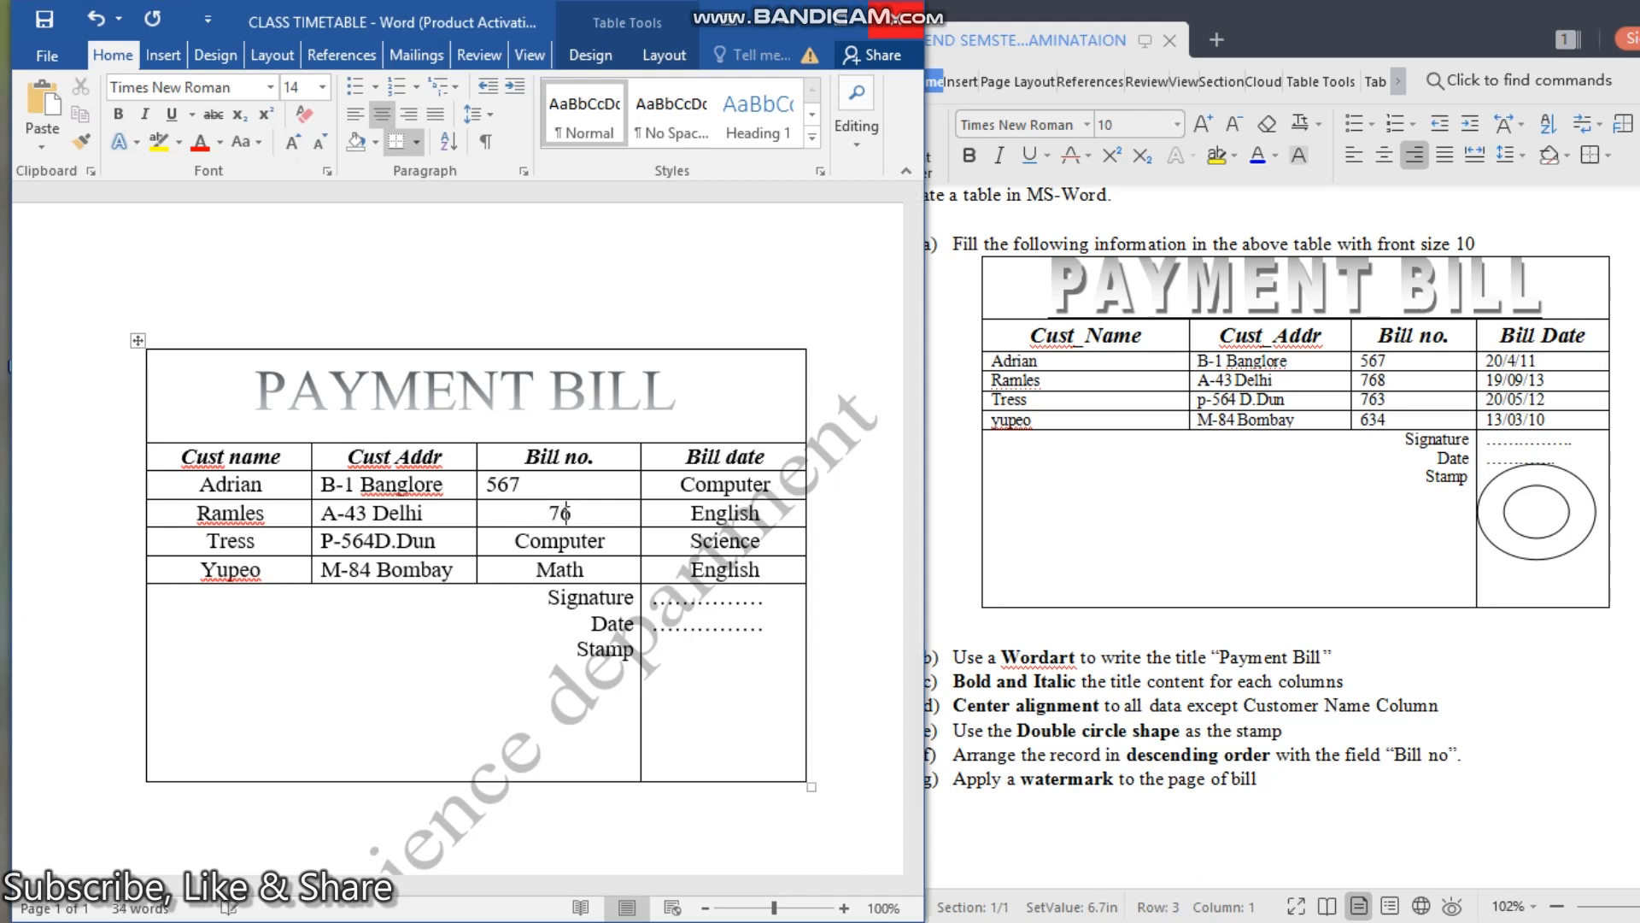
{"action": "key", "text": "ctrl+l"}
Step: Replace "Computer" in the third cell under Bill no. with 763 and left-align it
{"action": "key", "text": "BackSpace"}
{"action": "key", "text": "BackSpace"}
{"action": "key", "text": "BackSpace"}
{"action": "key", "text": "BackSpace"}
{"action": "key", "text": "BackSpace"}
{"action": "key", "text": "BackSpace"}
{"action": "key", "text": "BackSpace"}
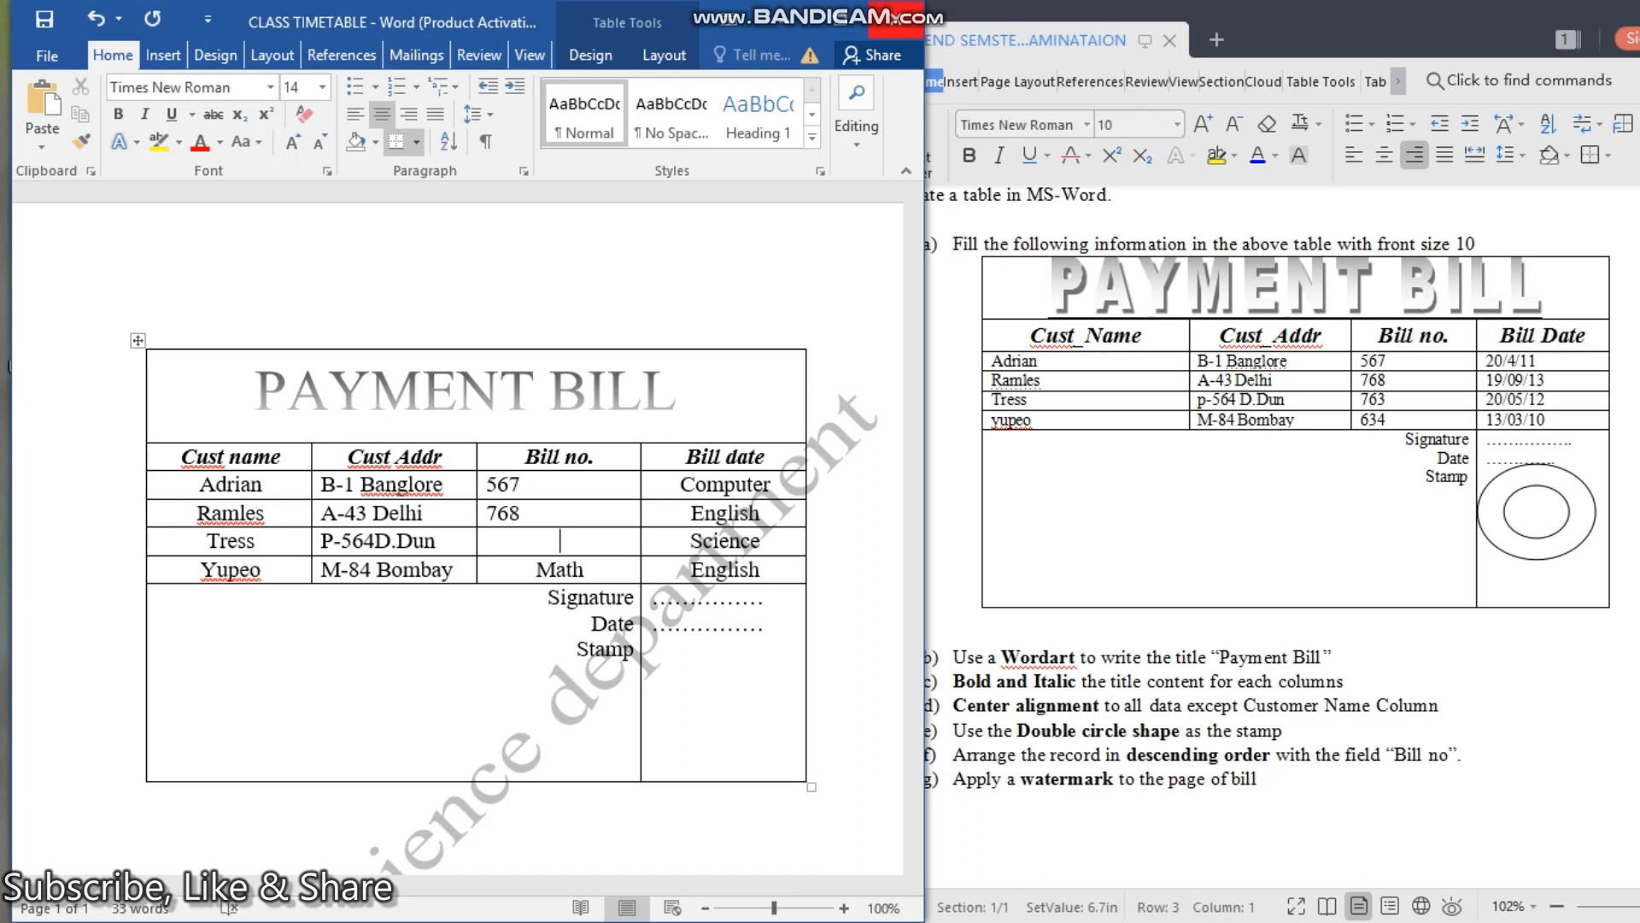
{"action": "type", "text": "763"}
{"action": "key", "text": "ctrl+l"}
Step: Replace "Math" in the fourth cell under Bill no. with 634 and left-align it
{"action": "key", "text": "Right"}
{"action": "key", "text": "Left"}
{"action": "key", "text": "Down"}
{"action": "key", "text": "End"}
{"action": "key", "text": "BackSpace"}
{"action": "key", "text": "BackSpace"}
{"action": "key", "text": "BackSpace"}
{"action": "key", "text": "BackSpace"}
{"action": "type", "text": "634"}
{"action": "key", "text": "ctrl+l"}
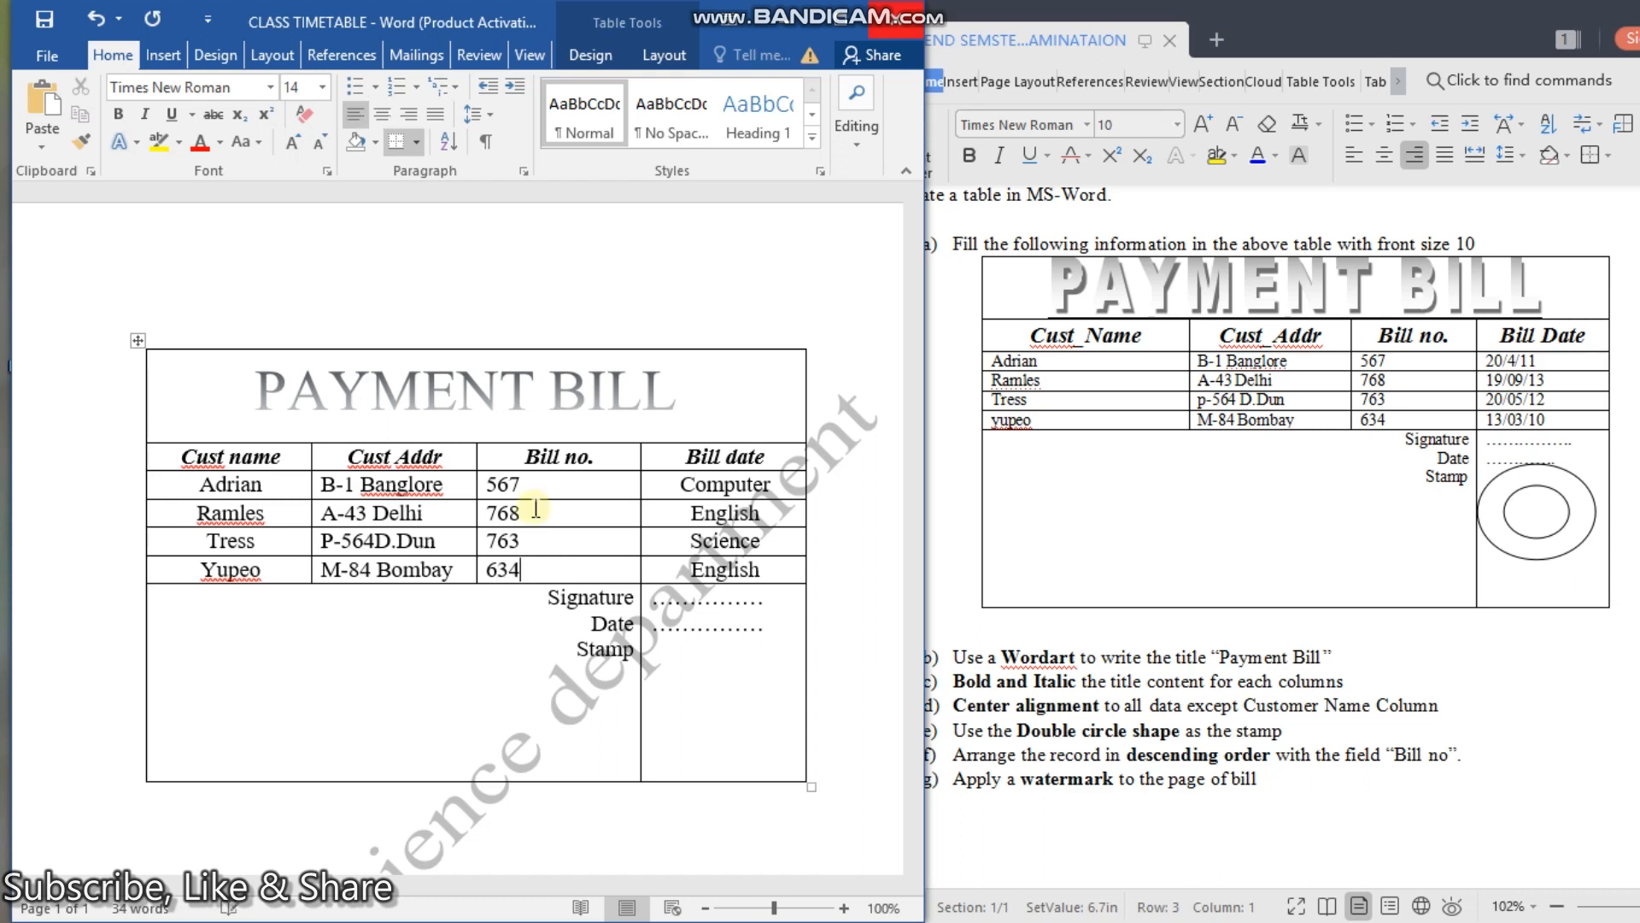
Step: Replace "Computer" in the first cell under Bill date with 20/4/11 and left-align it
{"action": "left_click", "coordinate": [774, 486]}
{"action": "key", "text": "BackSpace"}
{"action": "key", "text": "BackSpace"}
{"action": "key", "text": "BackSpace"}
{"action": "key", "text": "BackSpace"}
{"action": "key", "text": "BackSpace"}
{"action": "key", "text": "BackSpace"}
{"action": "key", "text": "BackSpace"}
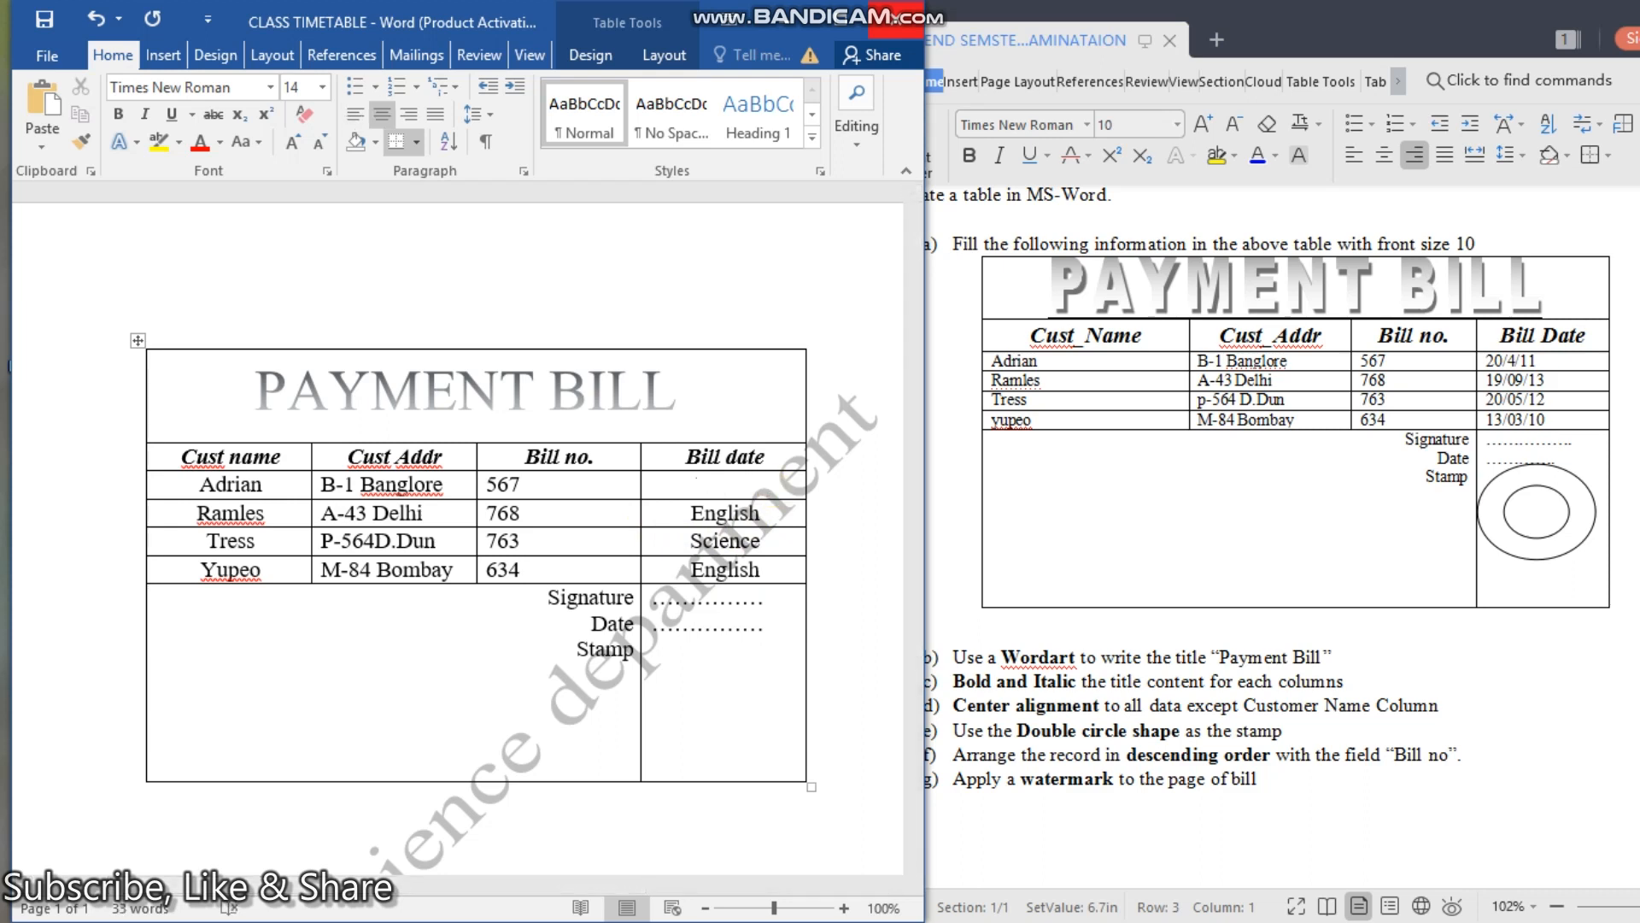
{"action": "type", "text": "20/4/11"}
{"action": "key", "text": "ctrl+l"}
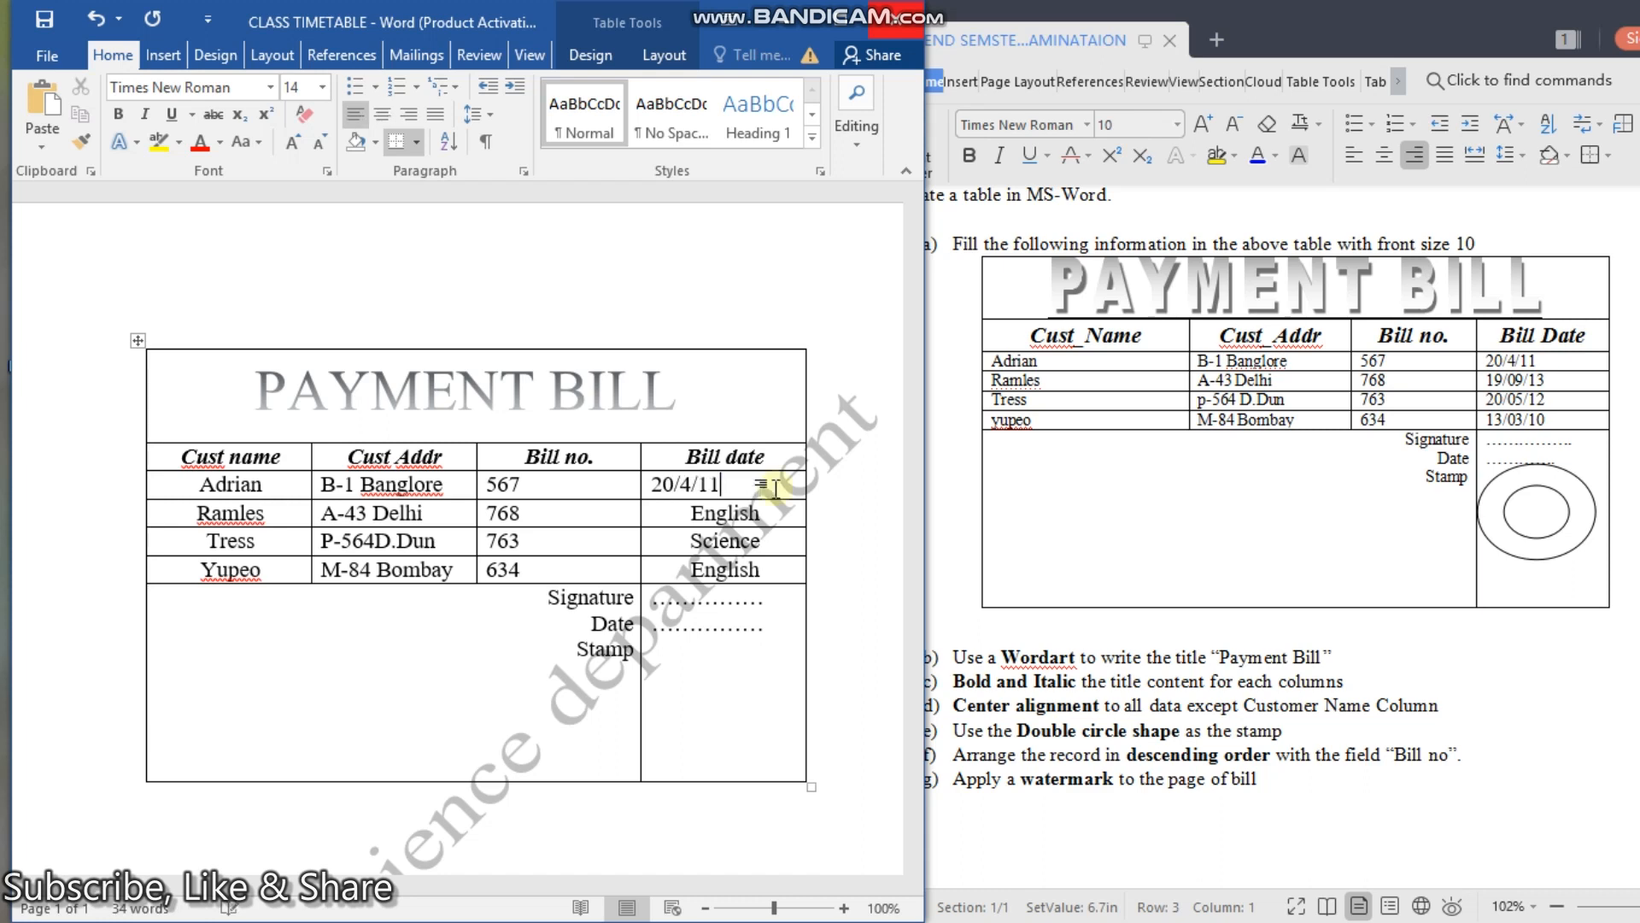
Step: Replace "English" in the second cell under Bill date with 19/09/13 and left-align it
{"action": "key", "text": "Down"}
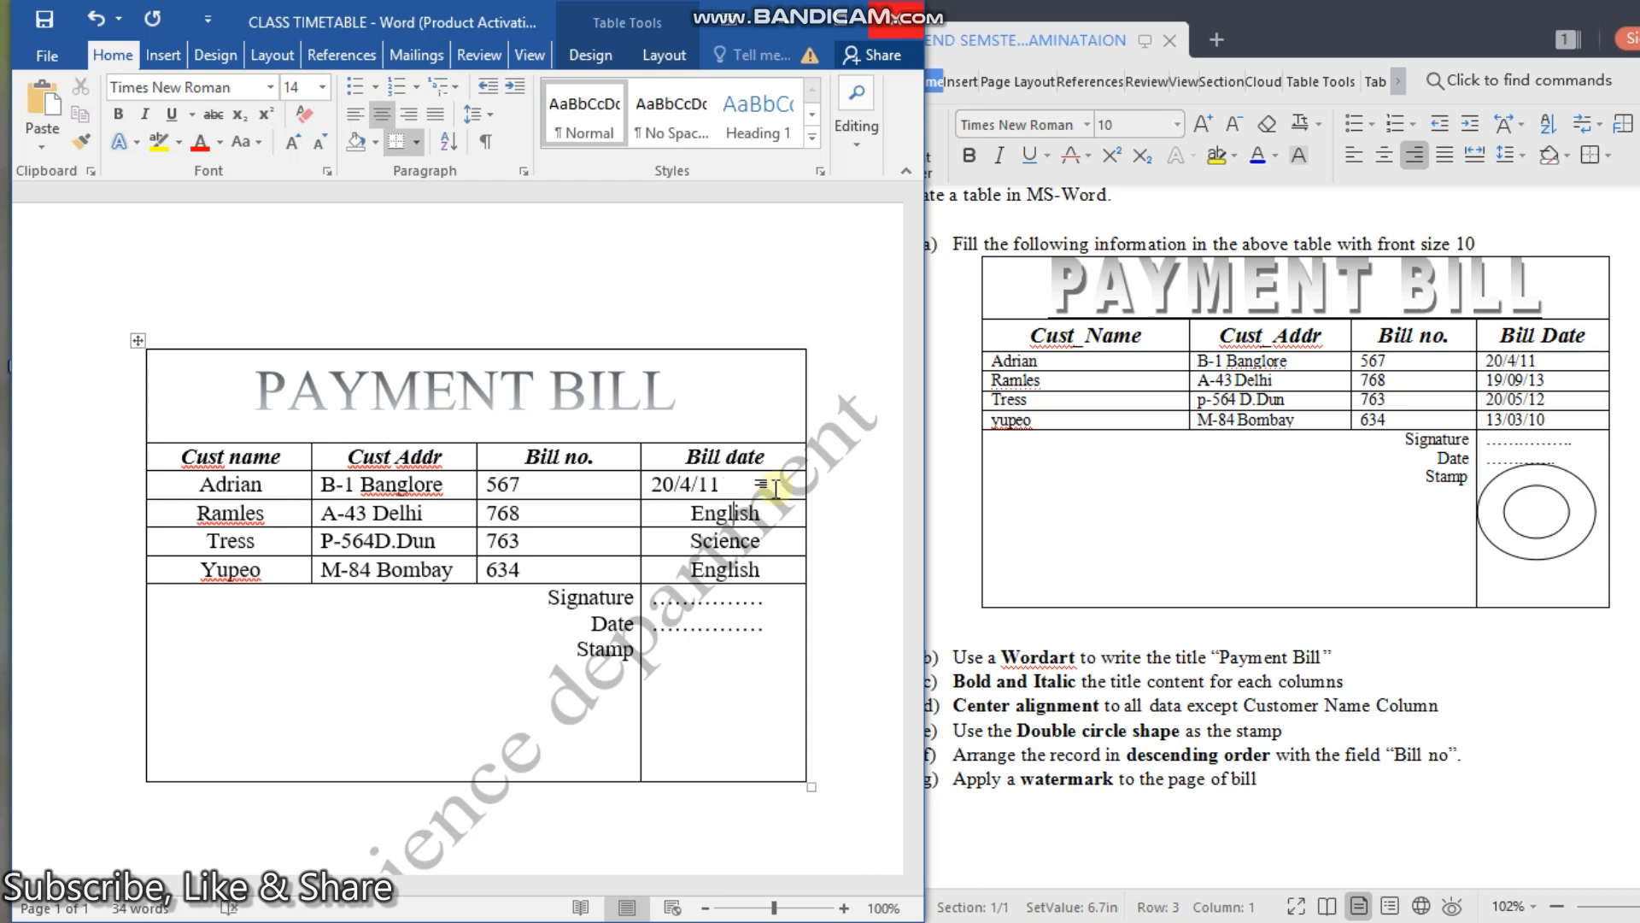
{"action": "key", "text": "BackSpace"}
{"action": "key", "text": "BackSpace"}
{"action": "key", "text": "BackSpace"}
{"action": "key", "text": "BackSpace"}
{"action": "key", "text": "BackSpace"}
{"action": "key", "text": "BackSpace"}
{"action": "key", "text": "BackSpace"}
{"action": "type", "text": "19"}
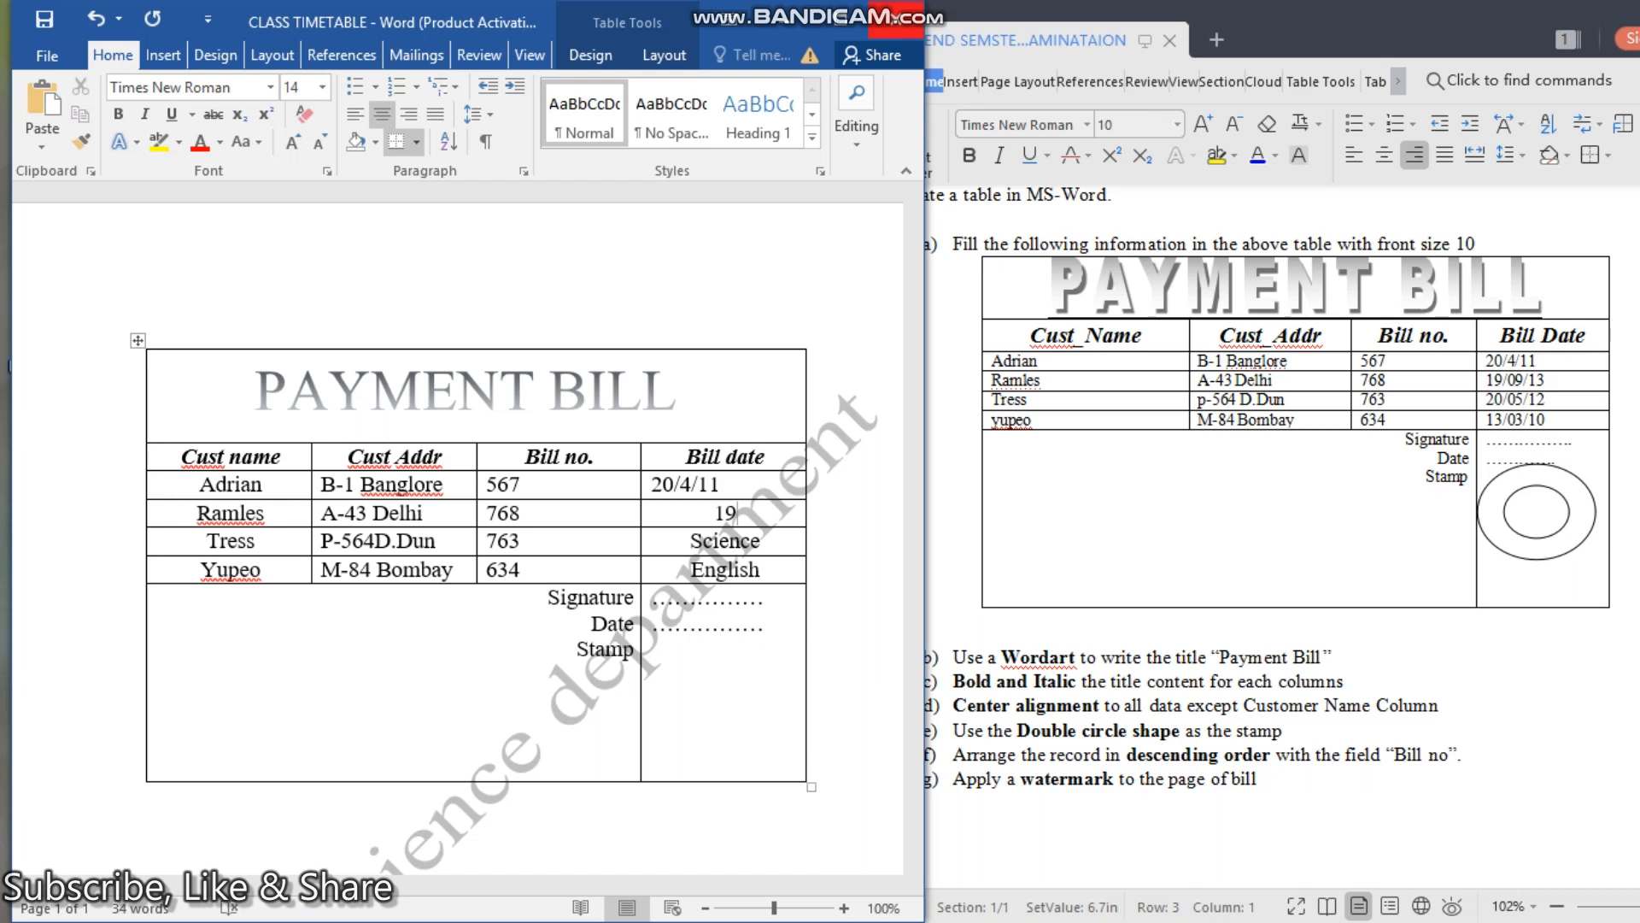
{"action": "type", "text": "/09/13"}
{"action": "key", "text": "ctrl+l"}
Step: Replace "Science" in the third cell under Bill date with 20/05/12 and left-align it
{"action": "key", "text": "Down"}
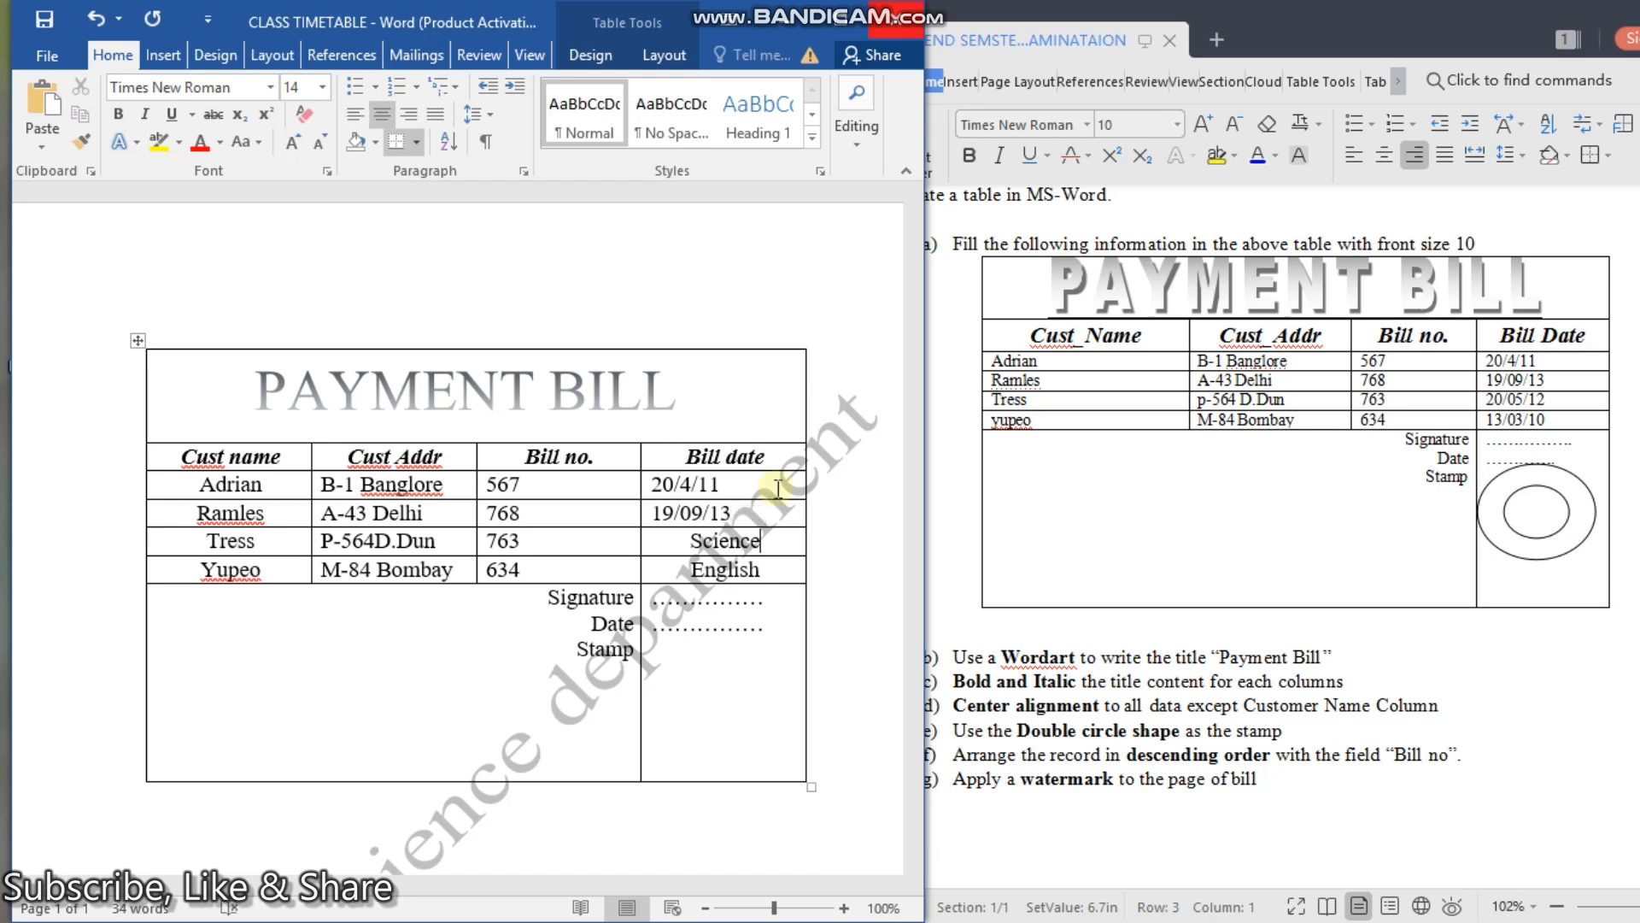
{"action": "key", "text": "BackSpace"}
{"action": "key", "text": "BackSpace"}
{"action": "key", "text": "BackSpace"}
{"action": "key", "text": "BackSpace"}
{"action": "key", "text": "BackSpace"}
{"action": "key", "text": "BackSpace"}
{"action": "key", "text": "BackSpace"}
{"action": "type", "text": "20/05/12"}
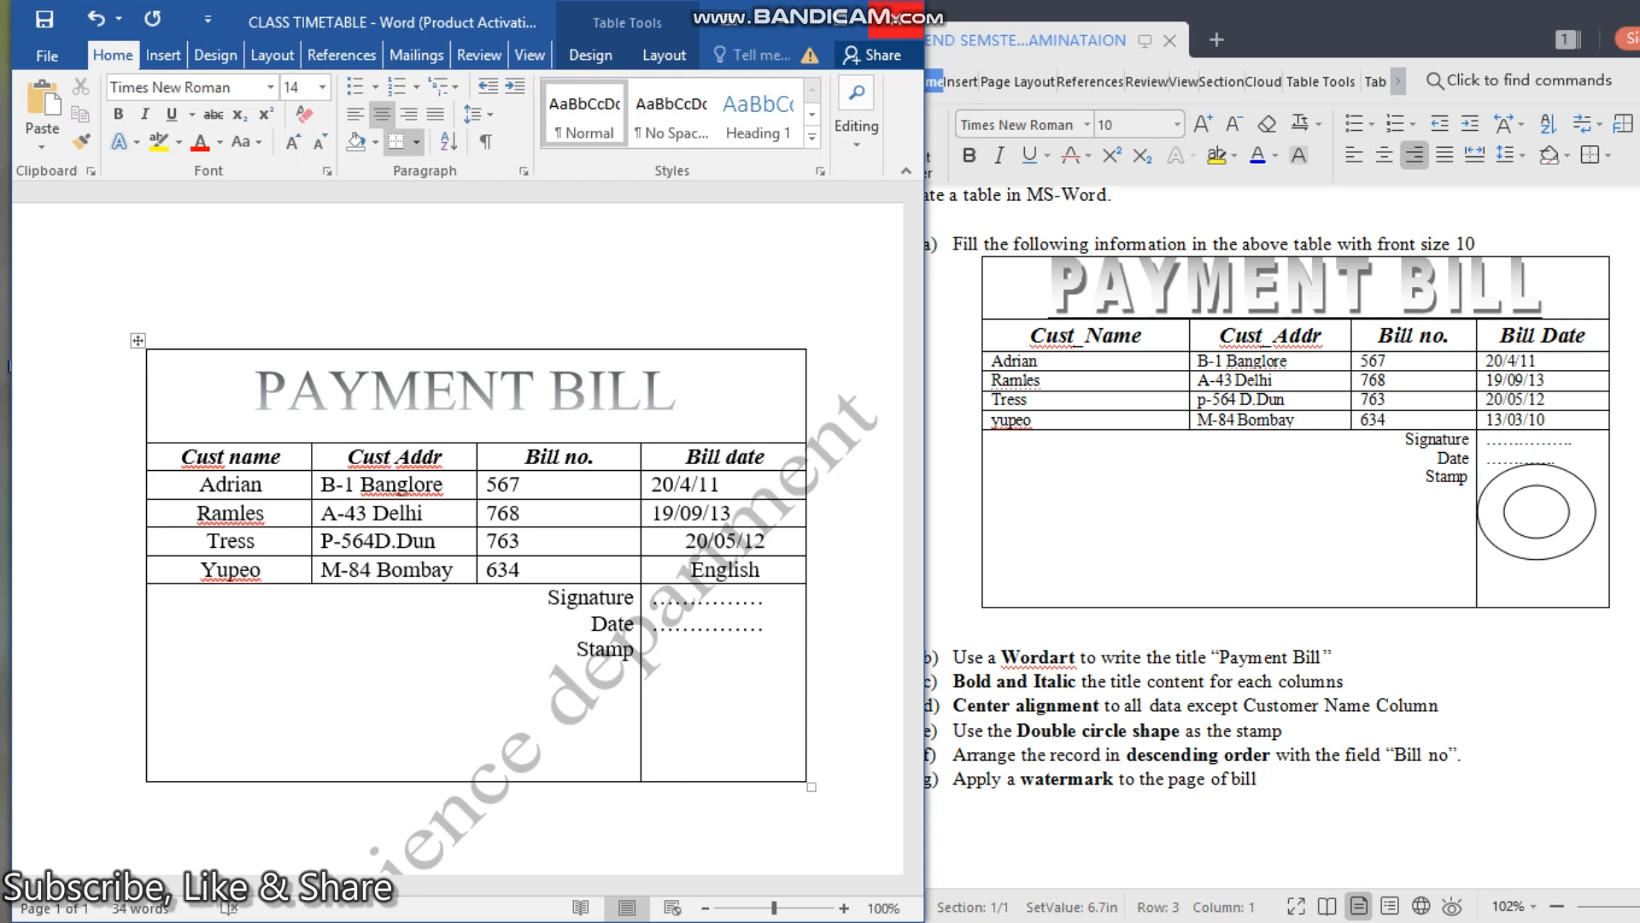
{"action": "key", "text": "ctrl+l"}
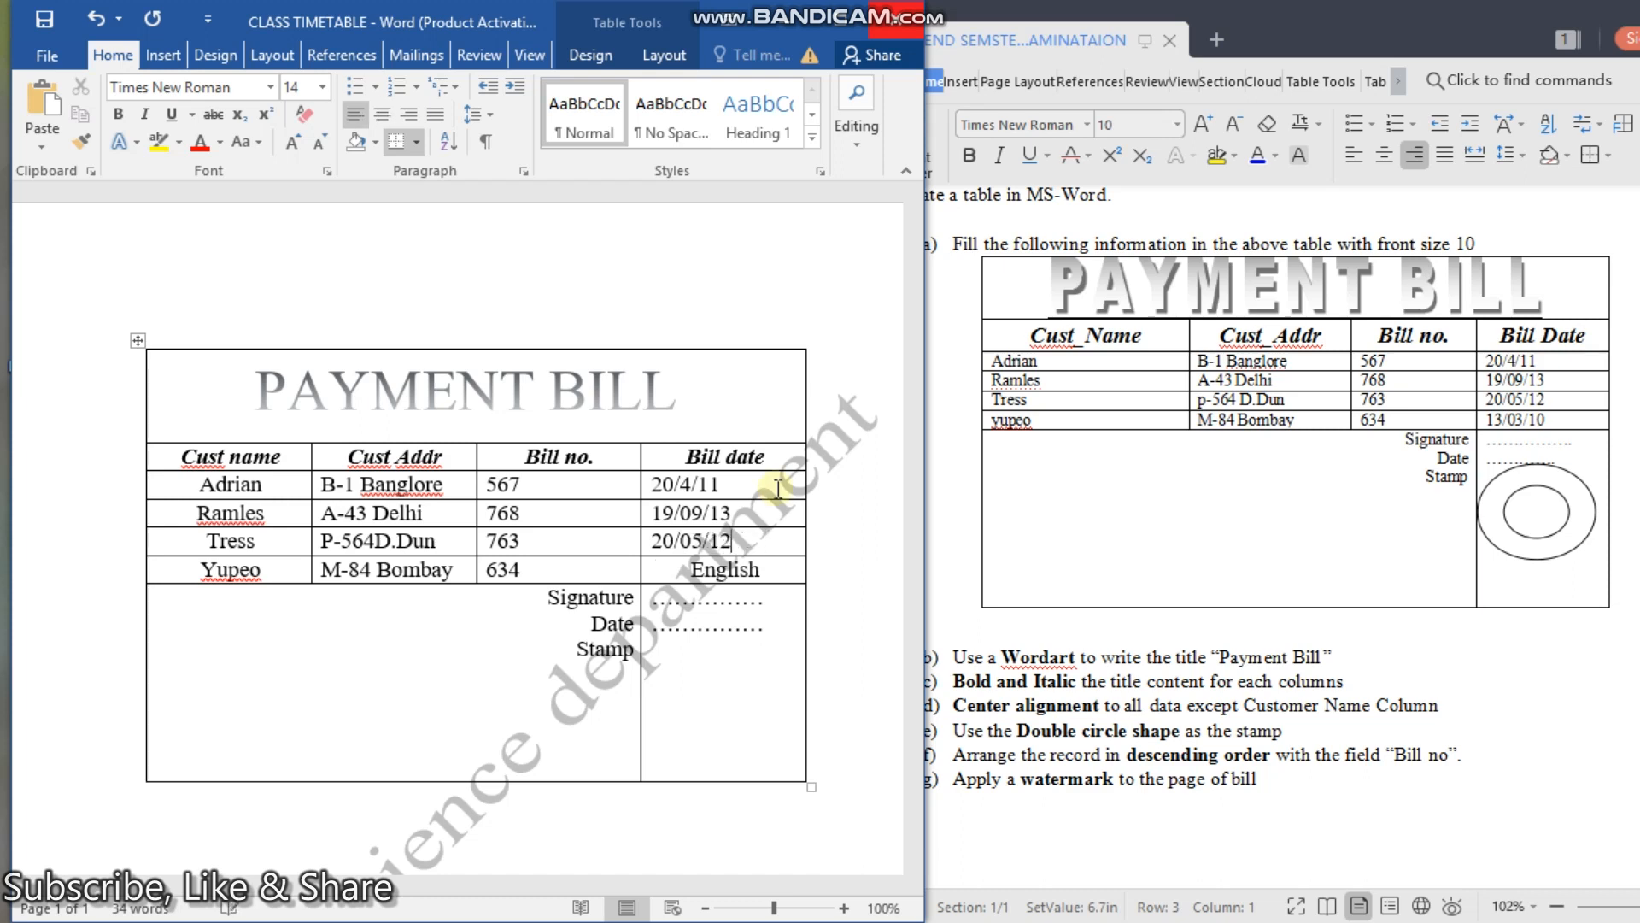
Step: Replace "English" in the fourth cell under Bill date with 13/03/10 and left-align it
{"action": "left_click", "coordinate": [767, 575]}
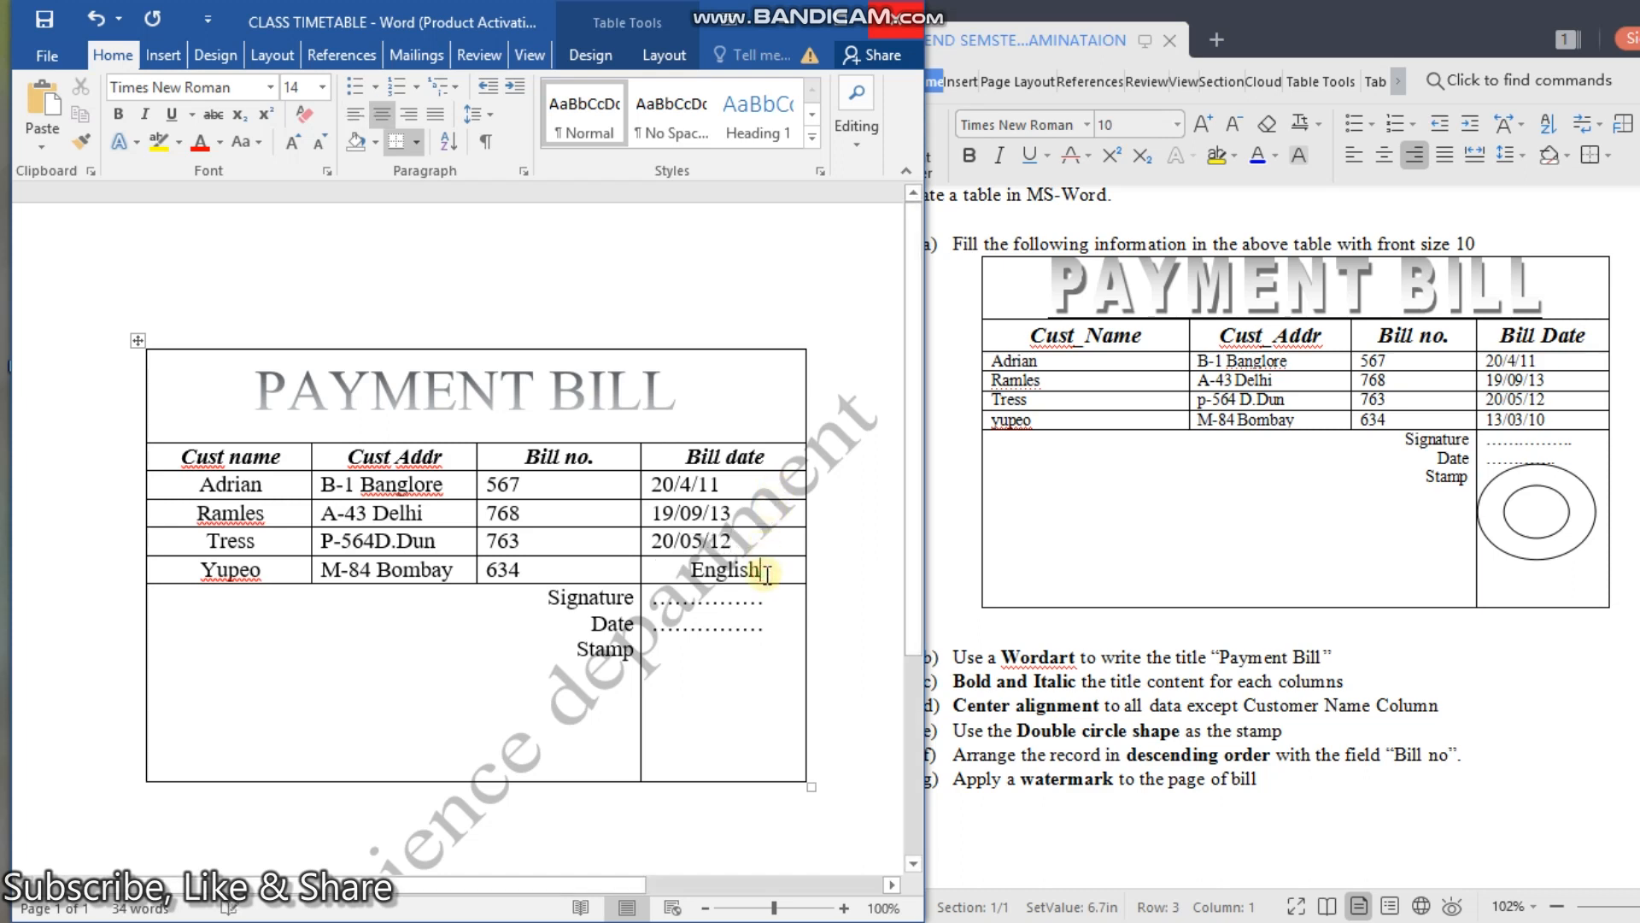
{"action": "key", "text": "BackSpace"}
{"action": "key", "text": "BackSpace"}
{"action": "key", "text": "BackSpace"}
{"action": "key", "text": "BackSpace"}
{"action": "key", "text": "BackSpace"}
{"action": "key", "text": "BackSpace"}
{"action": "key", "text": "BackSpace"}
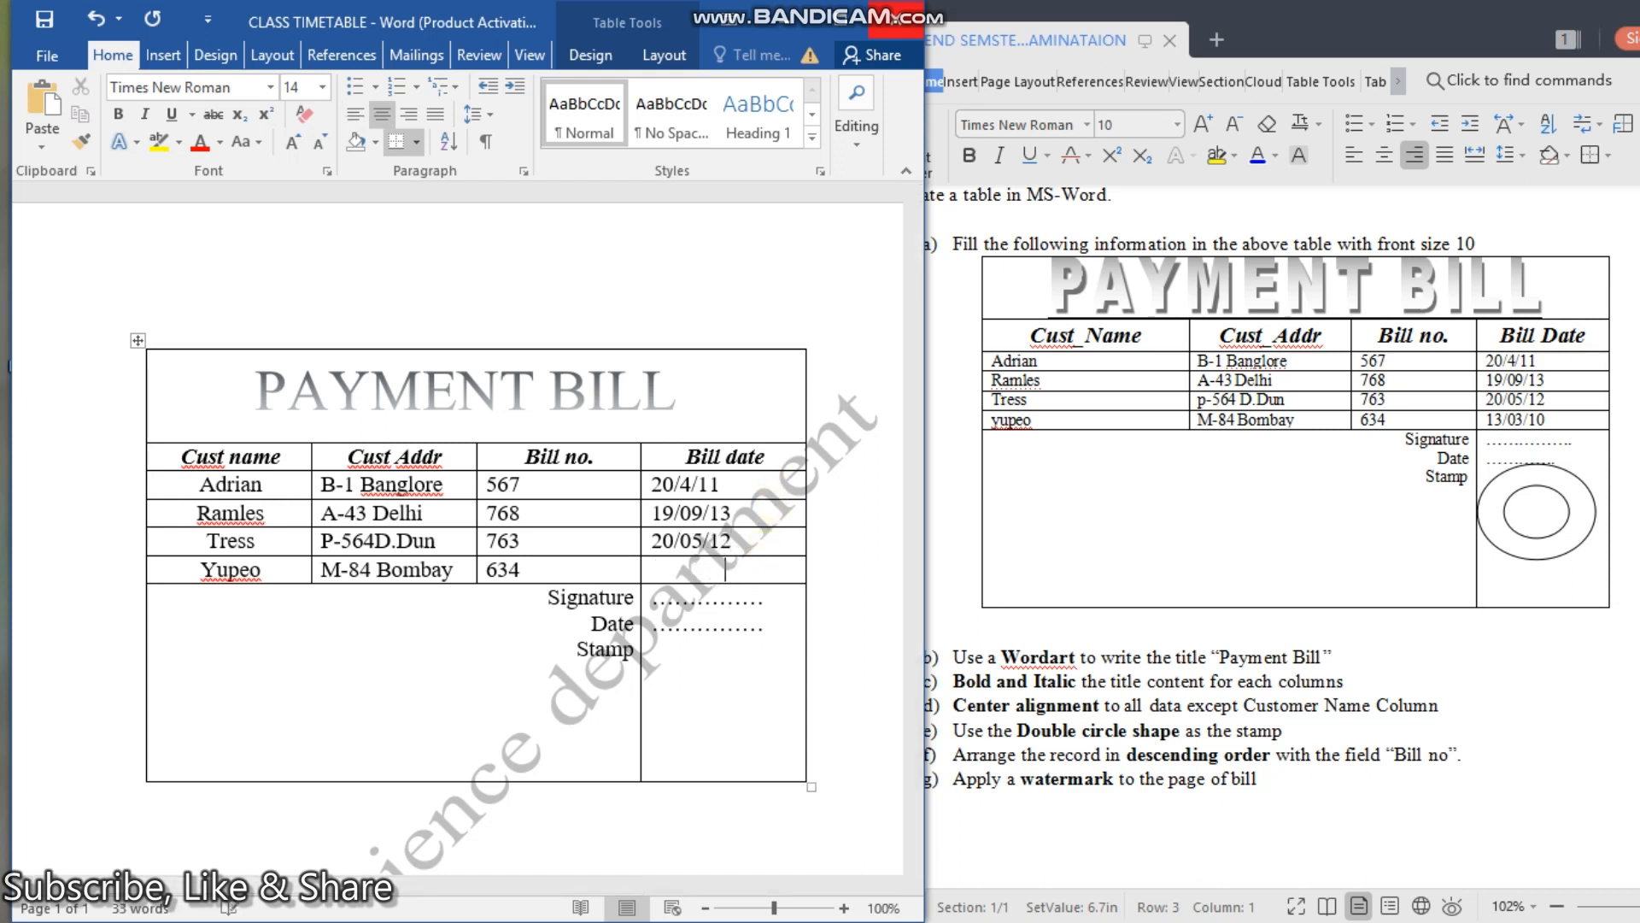
{"action": "type", "text": "13/03/10"}
{"action": "key", "text": "ctrl+l"}
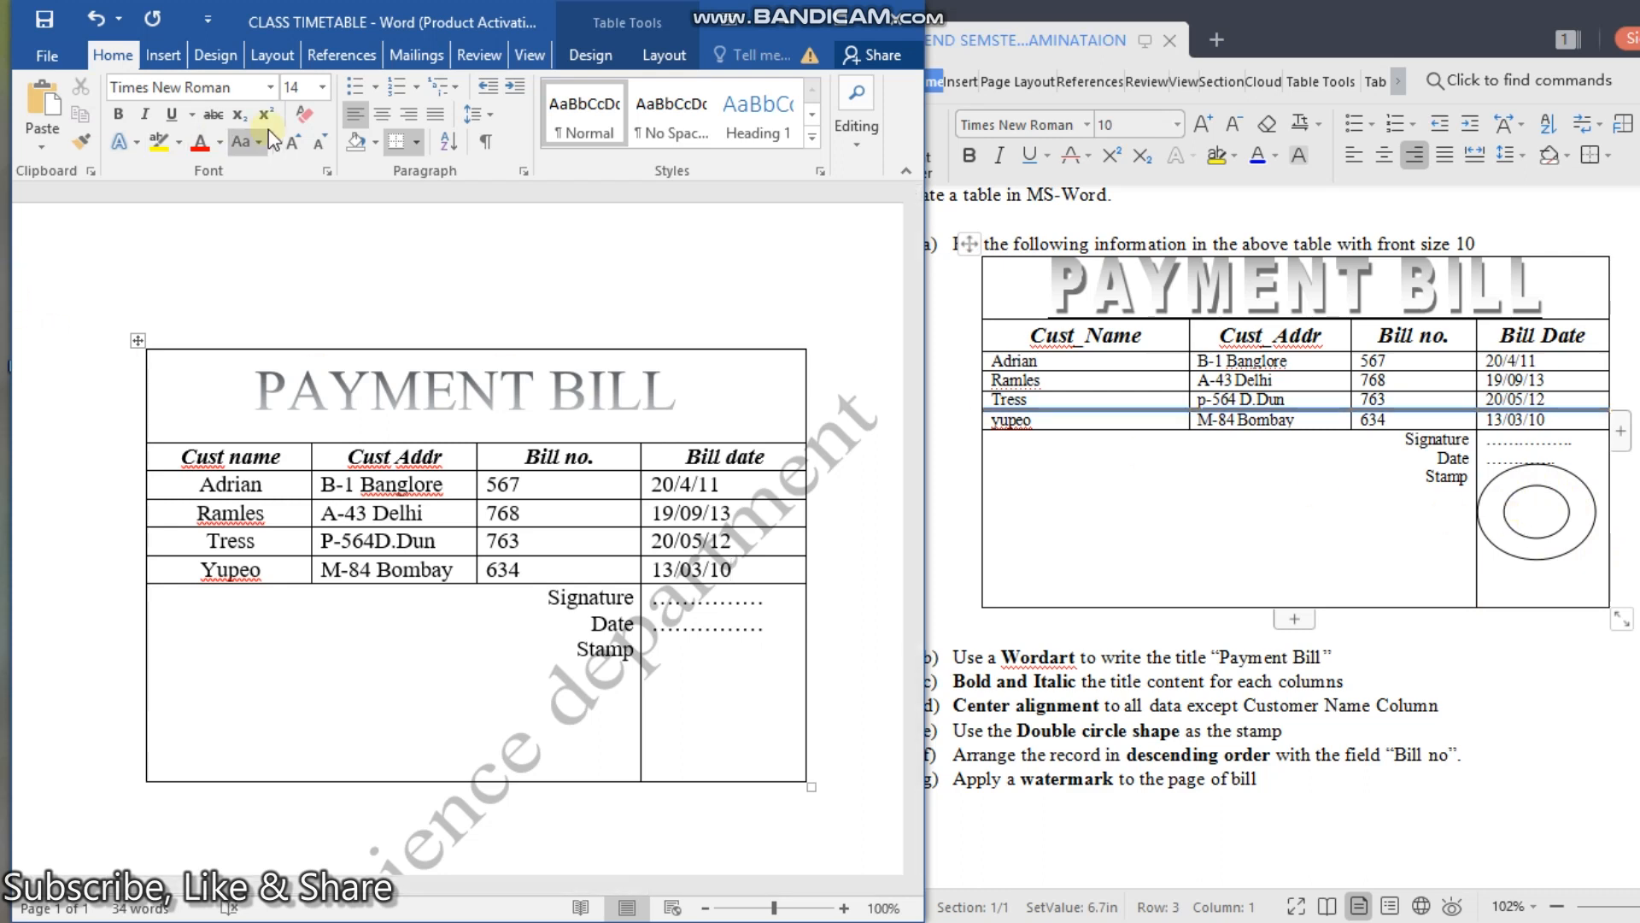
Step: Draw a Flowchart connector circle in the cell beside "Stamp" and enlarge it to fill most of the space below the dotted lines
{"action": "left_click", "coordinate": [171, 51]}
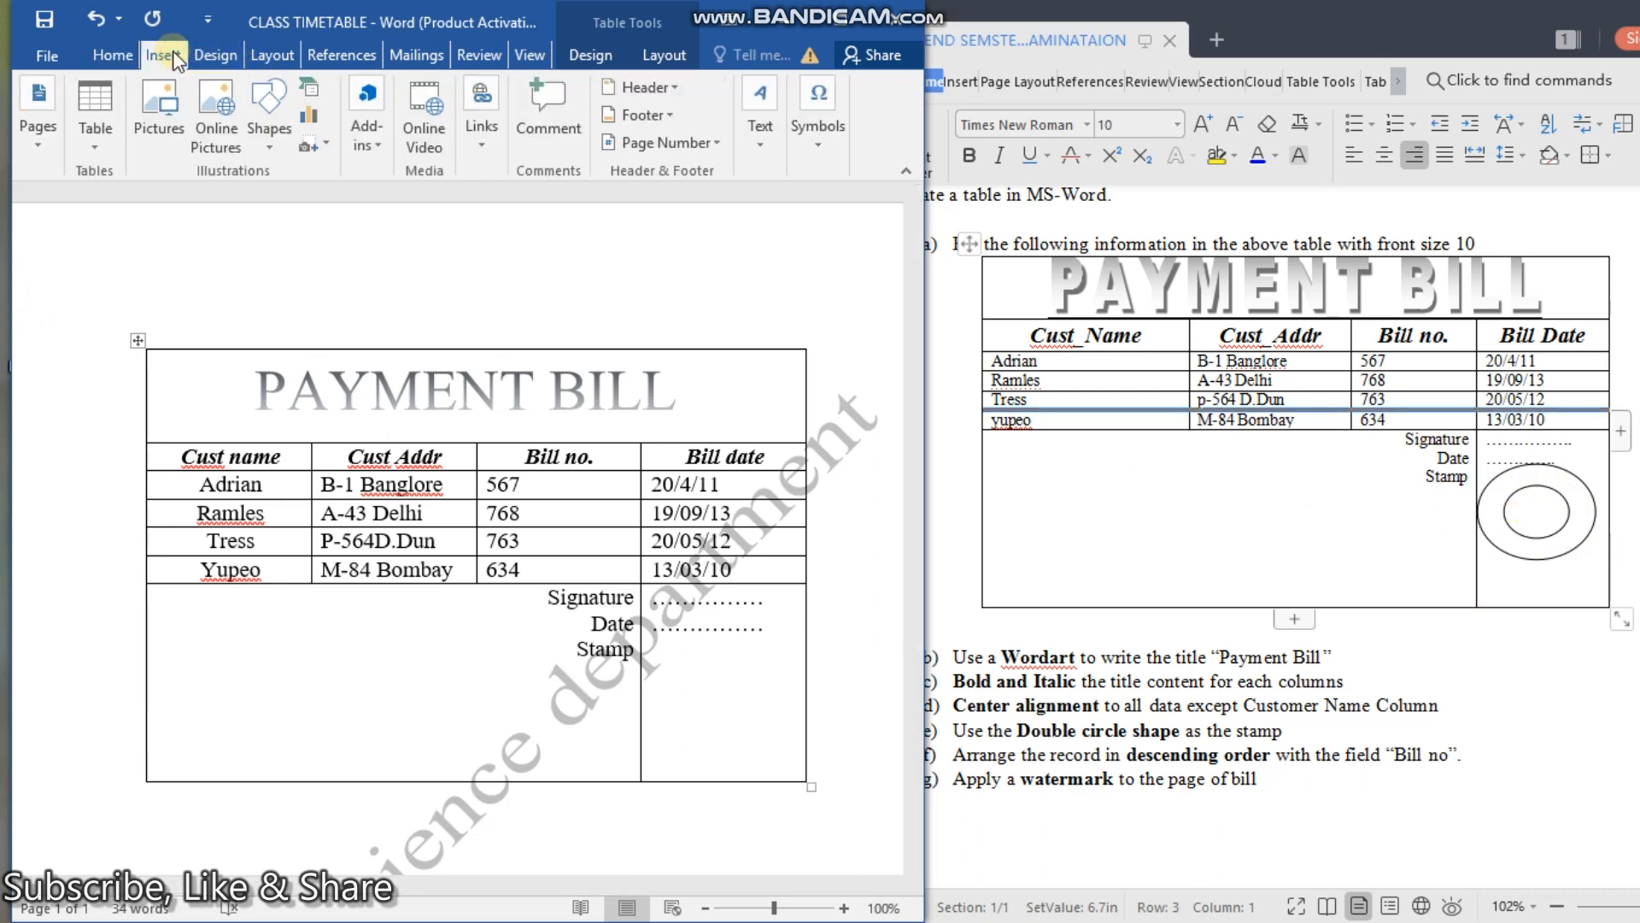
{"action": "left_click", "coordinate": [270, 142]}
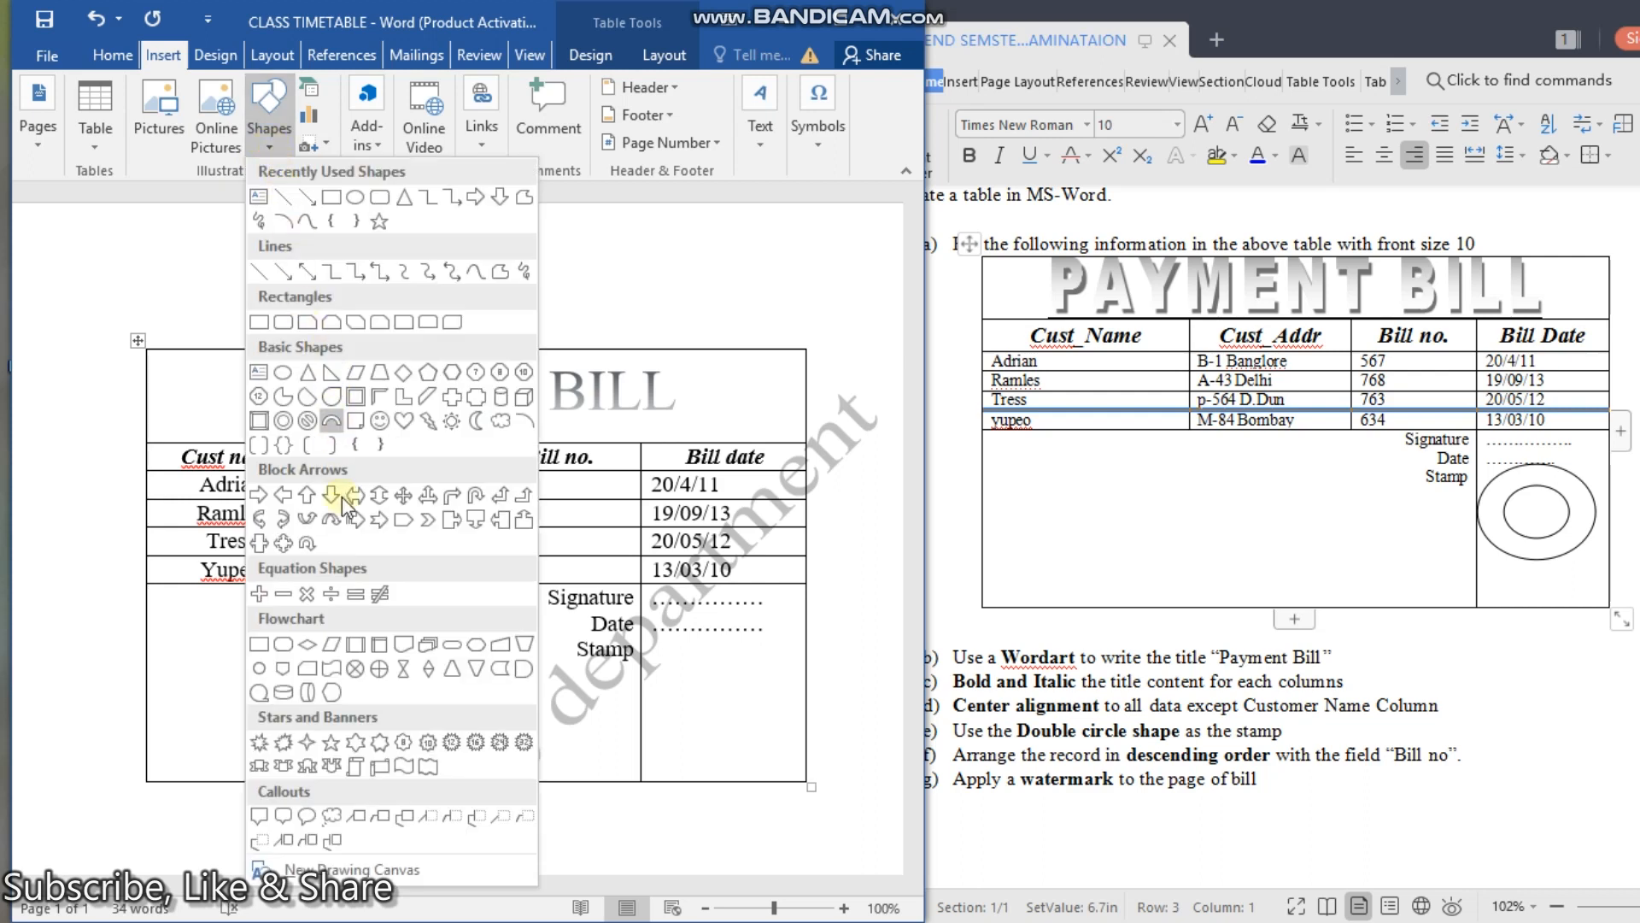
{"action": "left_click", "coordinate": [261, 669]}
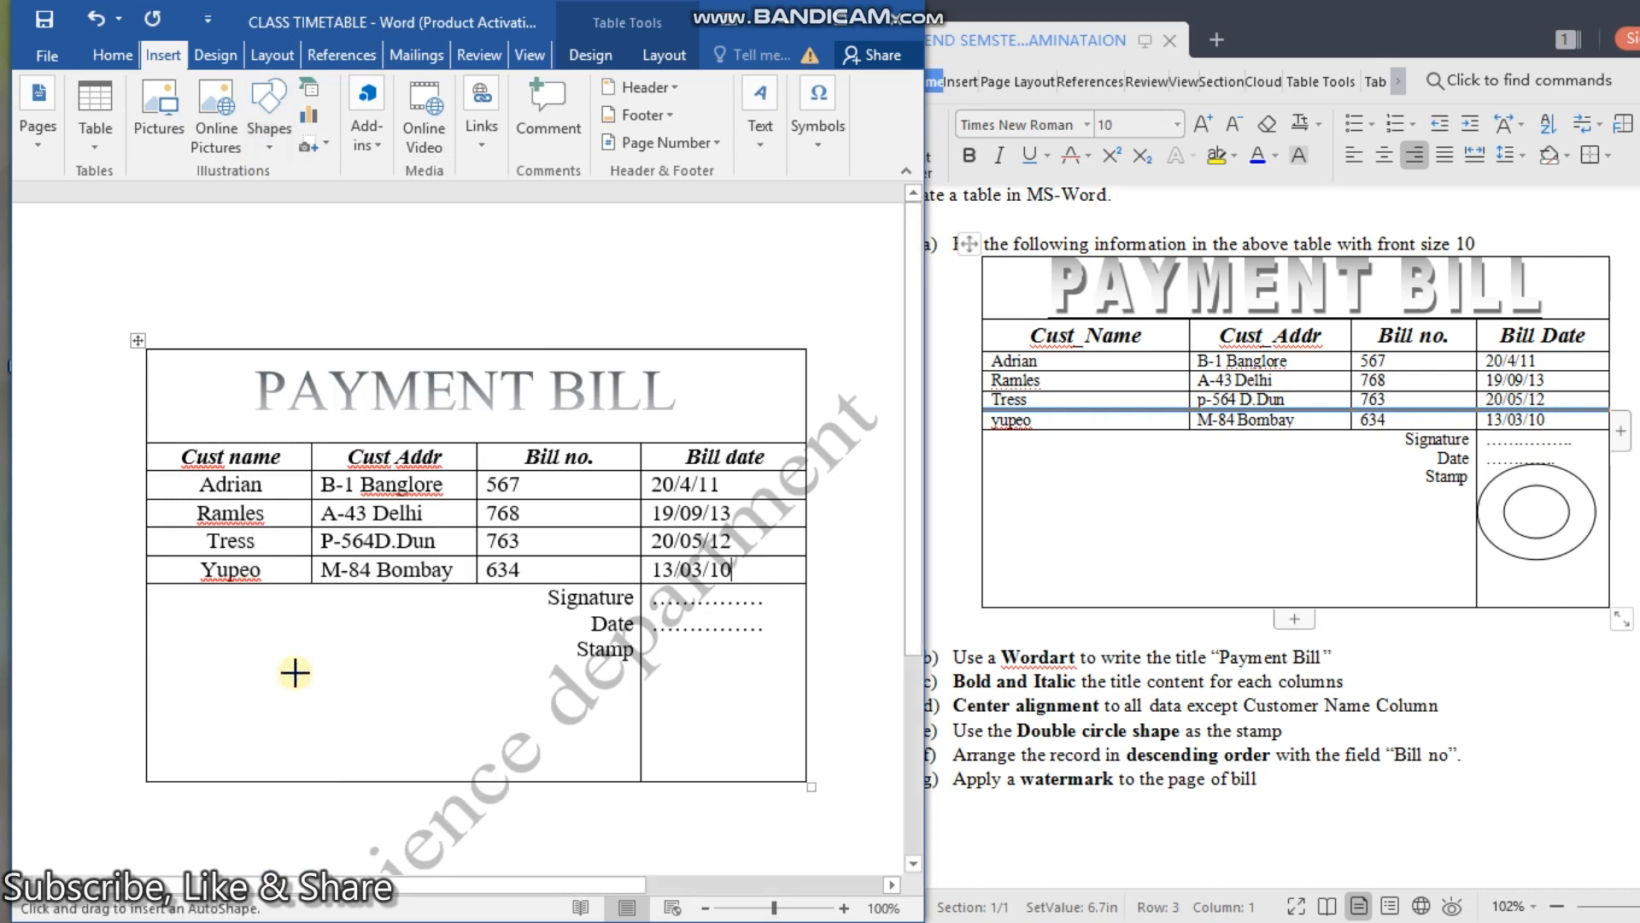
{"action": "left_click_drag", "start_coordinate": [692, 681], "coordinate": [796, 756]}
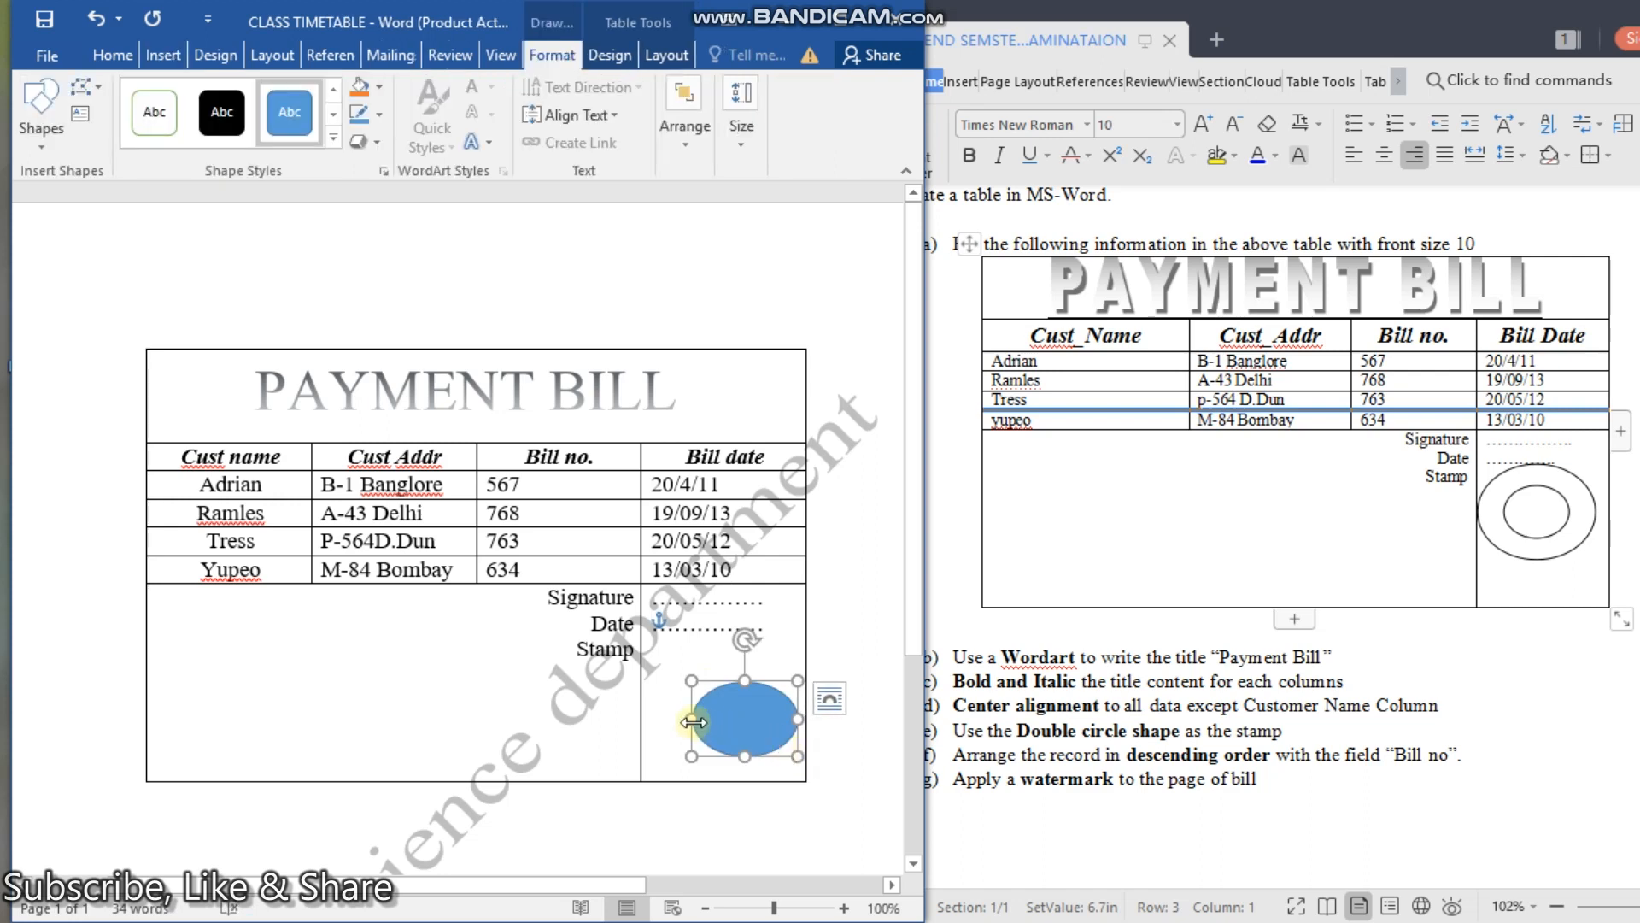
{"action": "left_click_drag", "start_coordinate": [692, 722], "coordinate": [725, 641]}
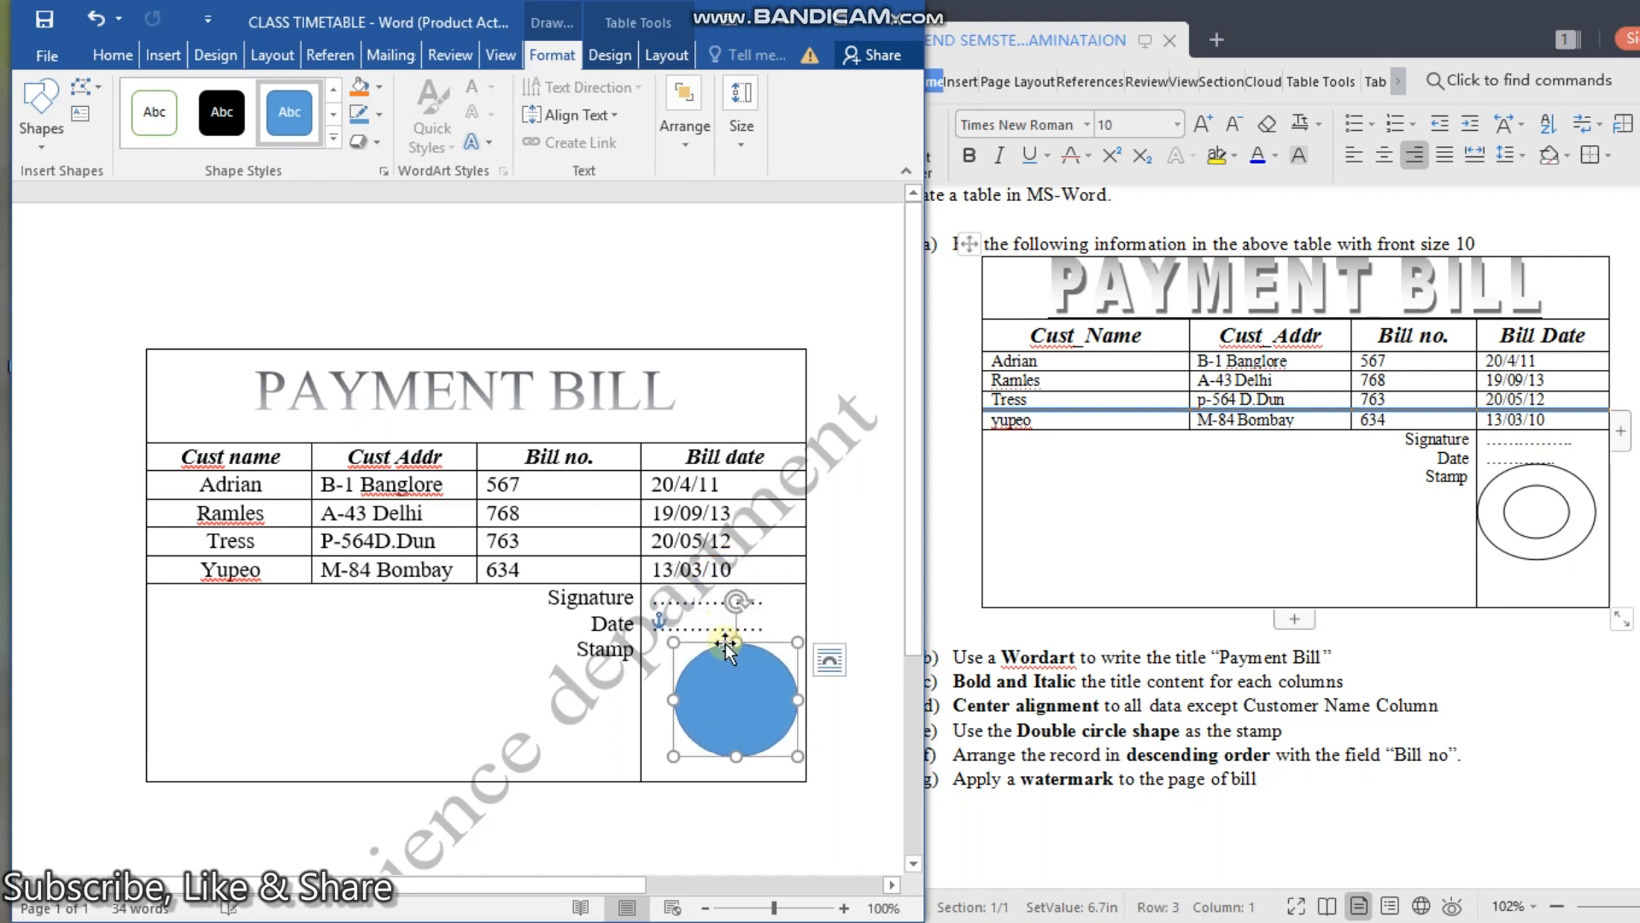
Step: Widen the stamp circle toward the cell's left border and apply the Colored Outline - Black, Dark 1 shape style
{"action": "left_click_drag", "start_coordinate": [674, 702], "coordinate": [658, 702]}
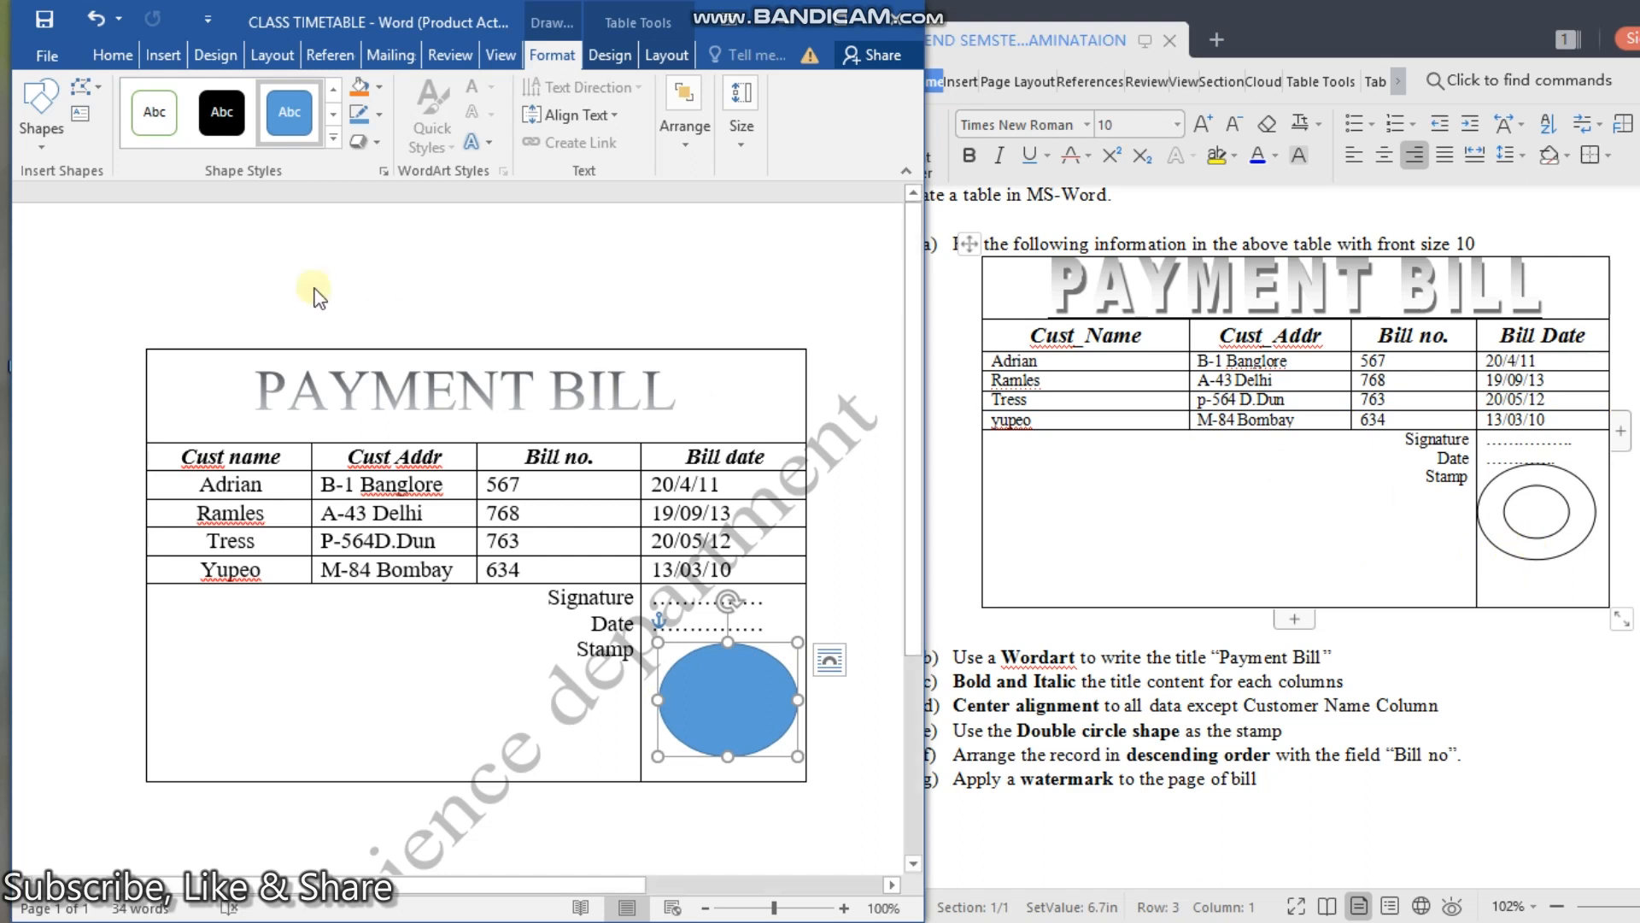
{"action": "left_click", "coordinate": [163, 128]}
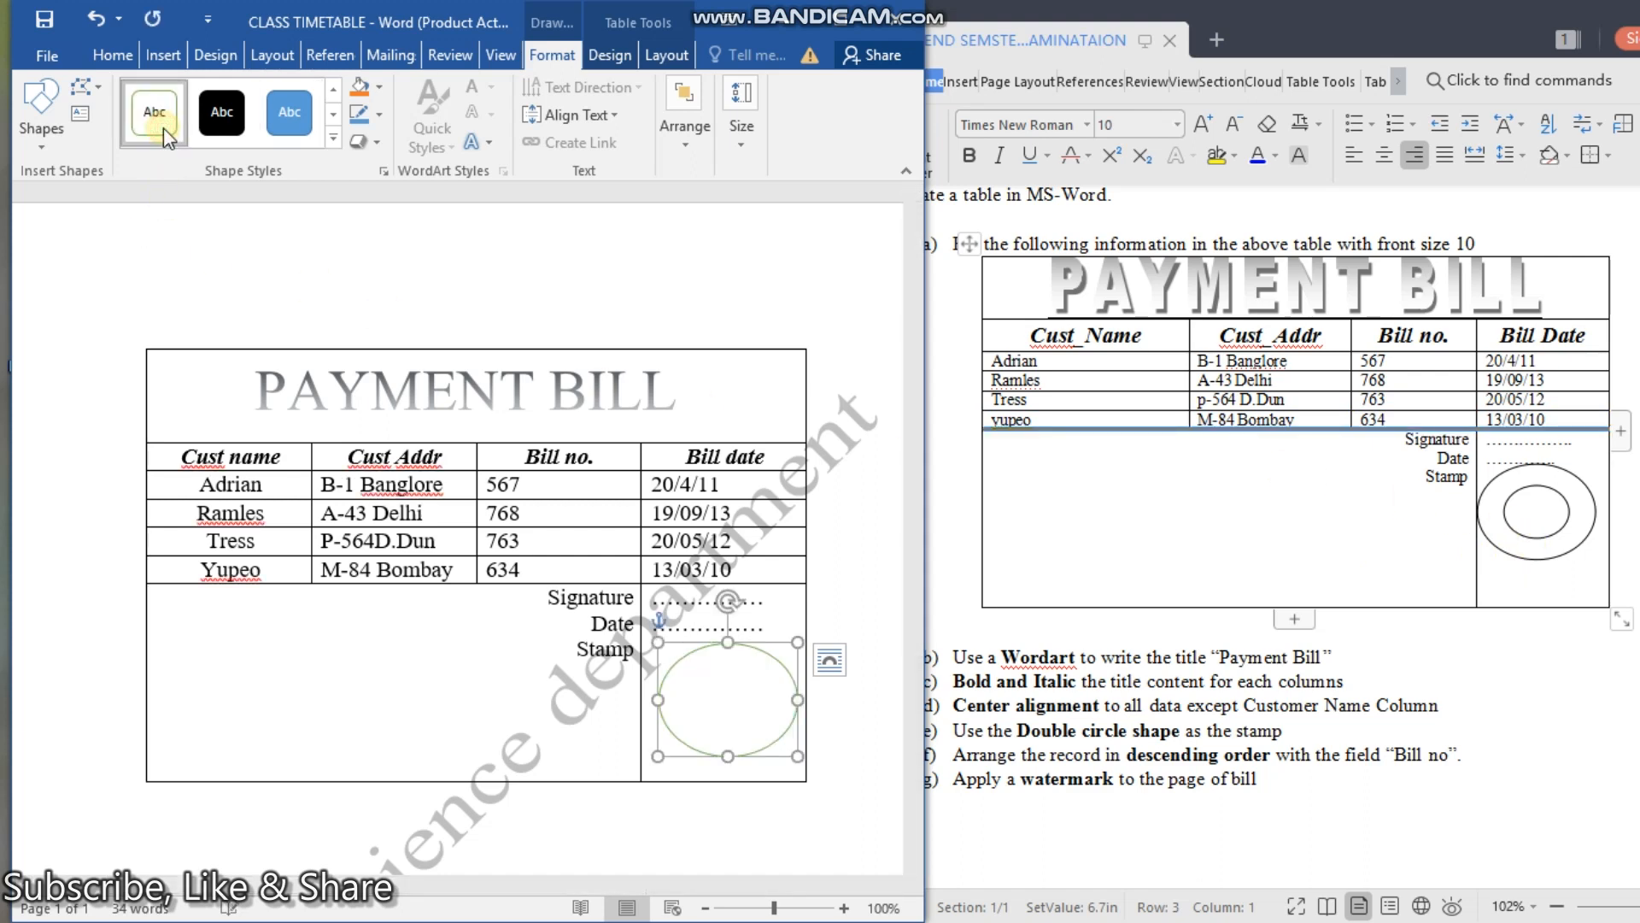
{"action": "left_click", "coordinate": [333, 117]}
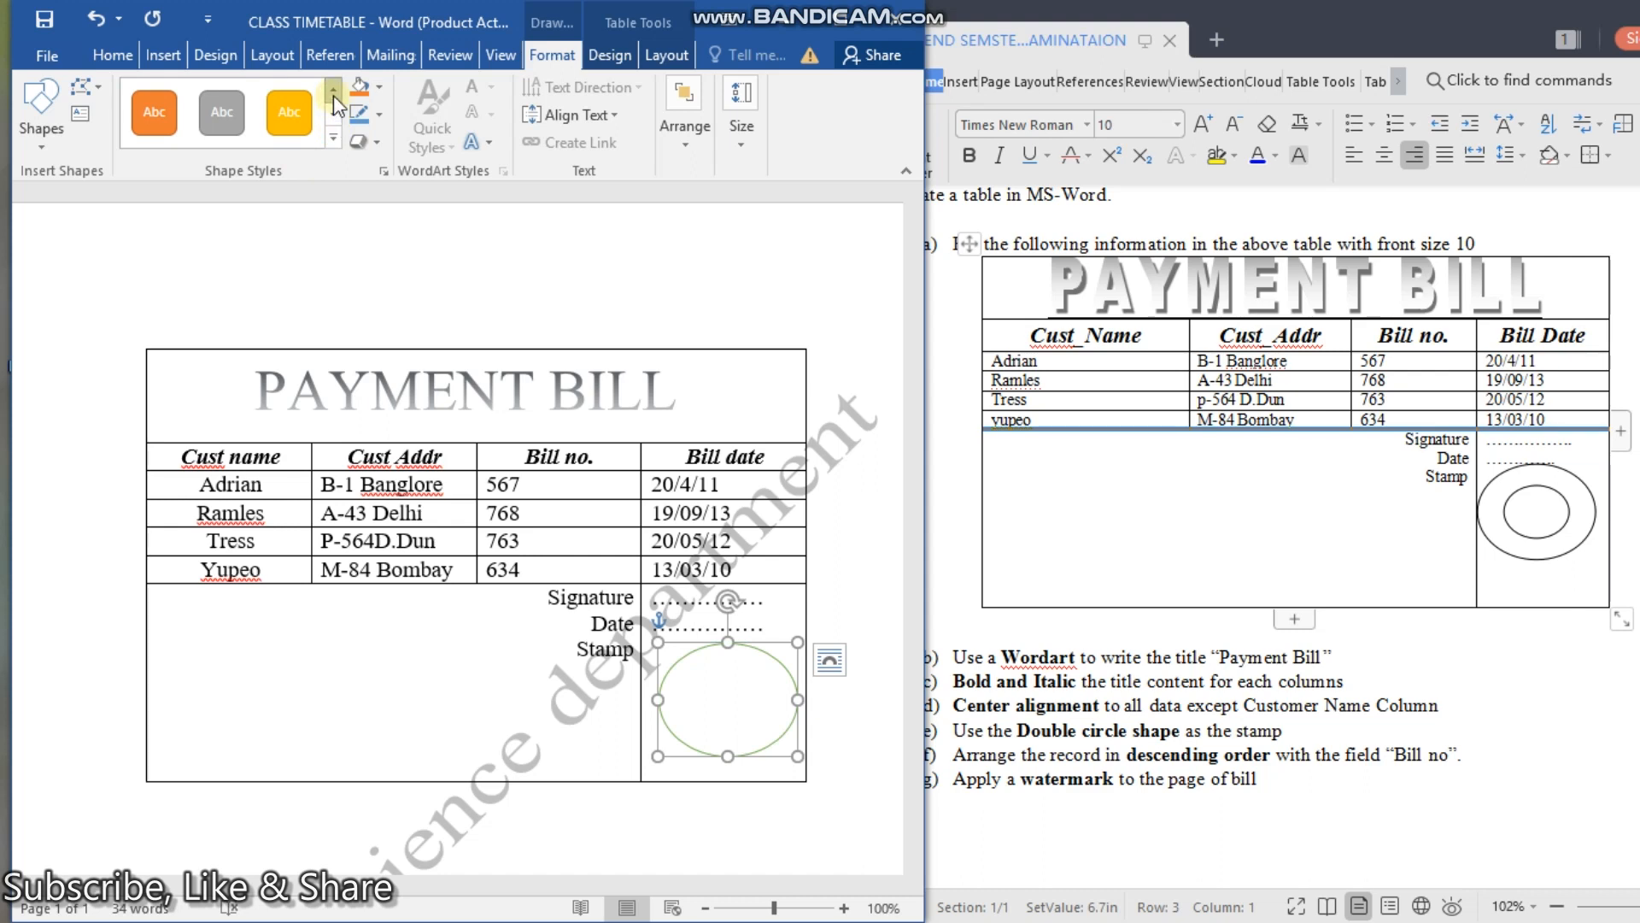
{"action": "left_click", "coordinate": [334, 95]}
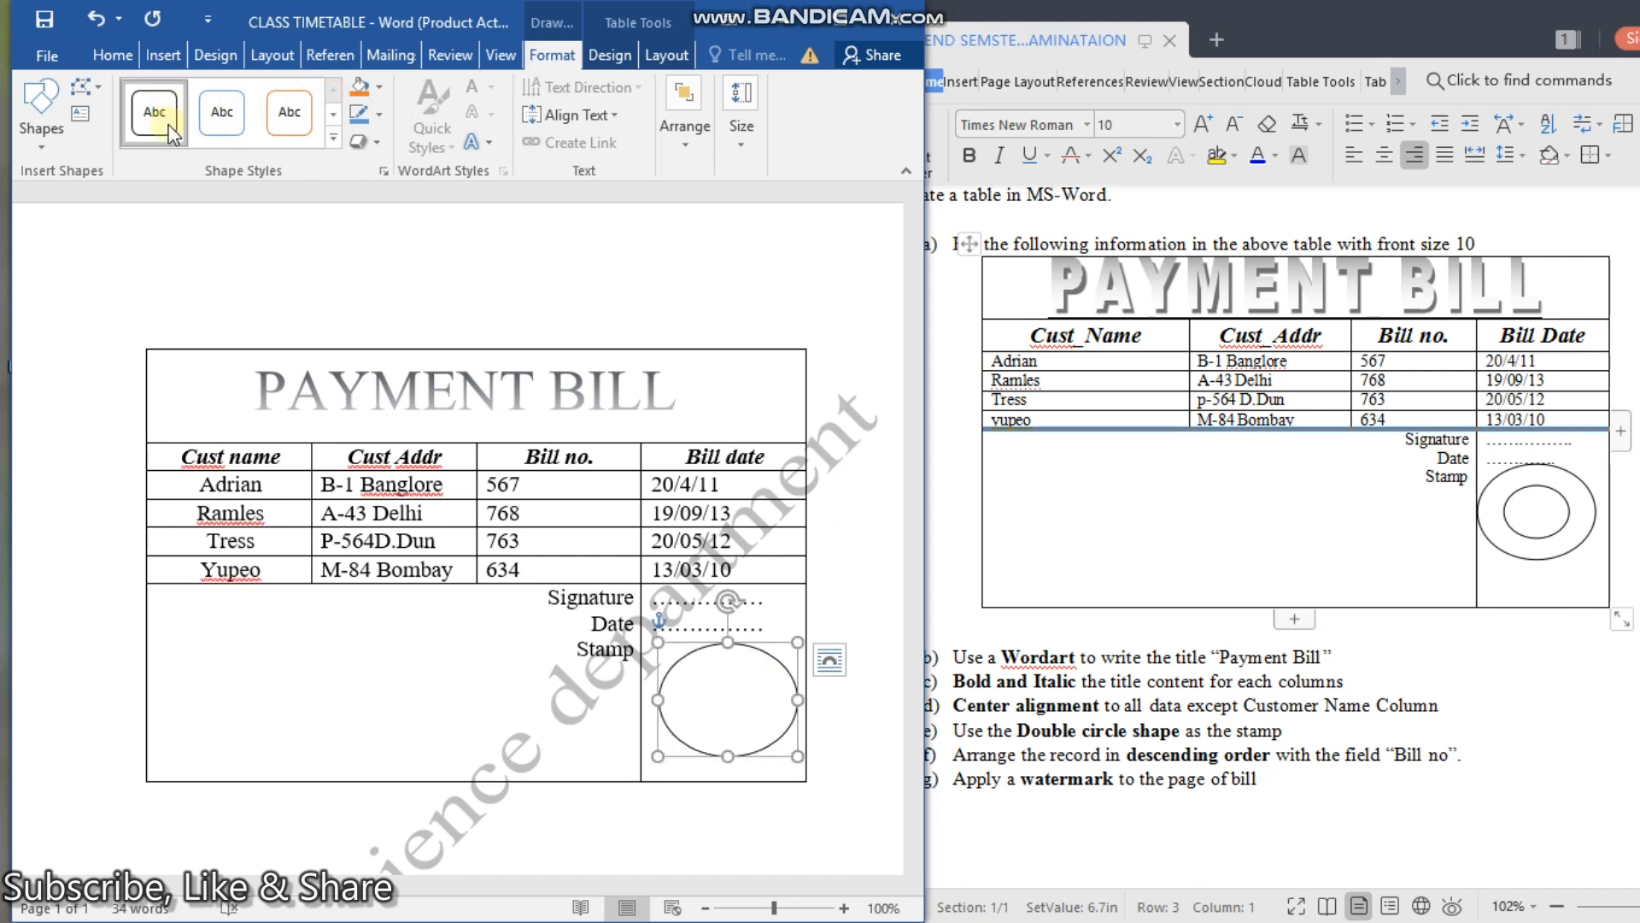
{"action": "left_click", "coordinate": [169, 112]}
{"action": "left_click", "coordinate": [95, 203]}
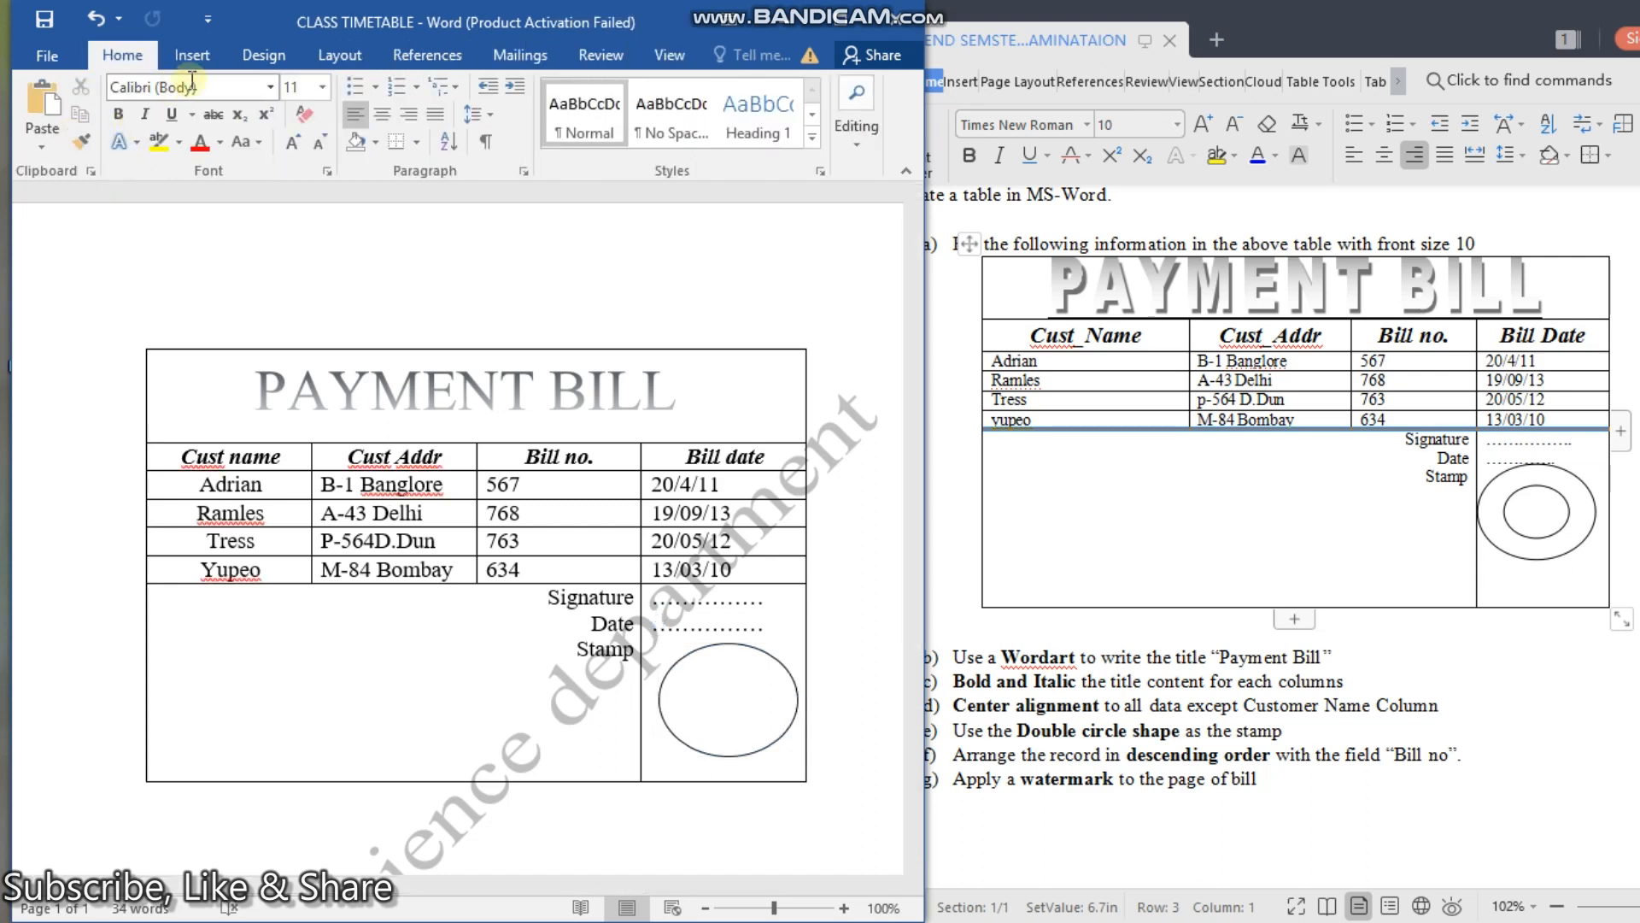
Step: Draw a smaller Flowchart connector circle inside the stamp circle and resize it to sit centred within the outer one
{"action": "left_click", "coordinate": [192, 57]}
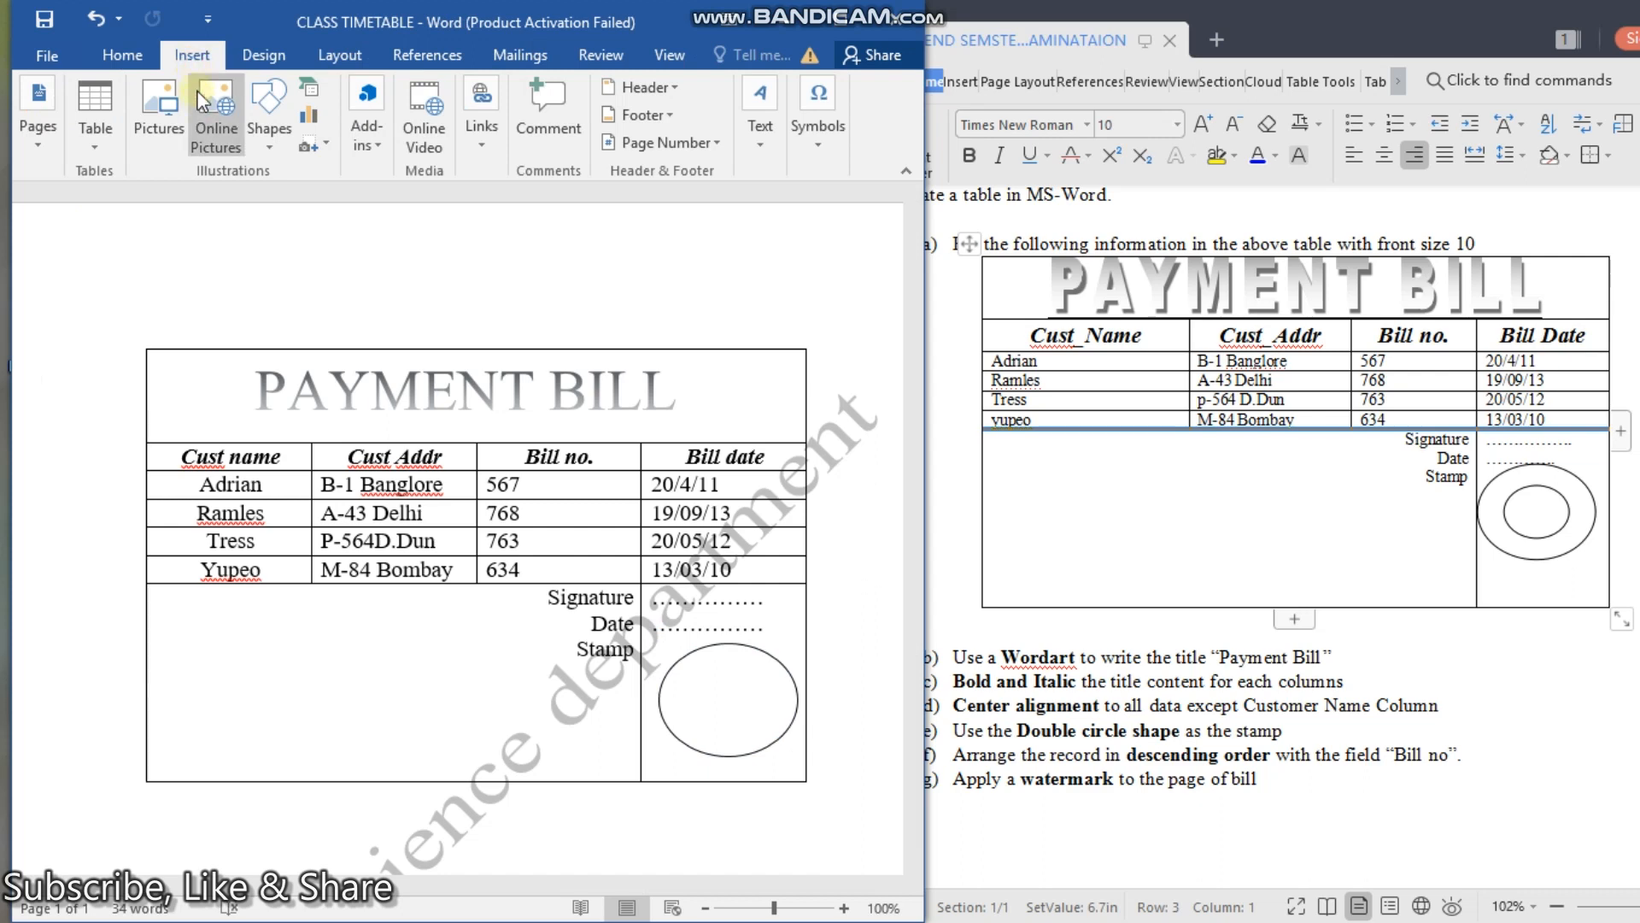
{"action": "left_click", "coordinate": [272, 136]}
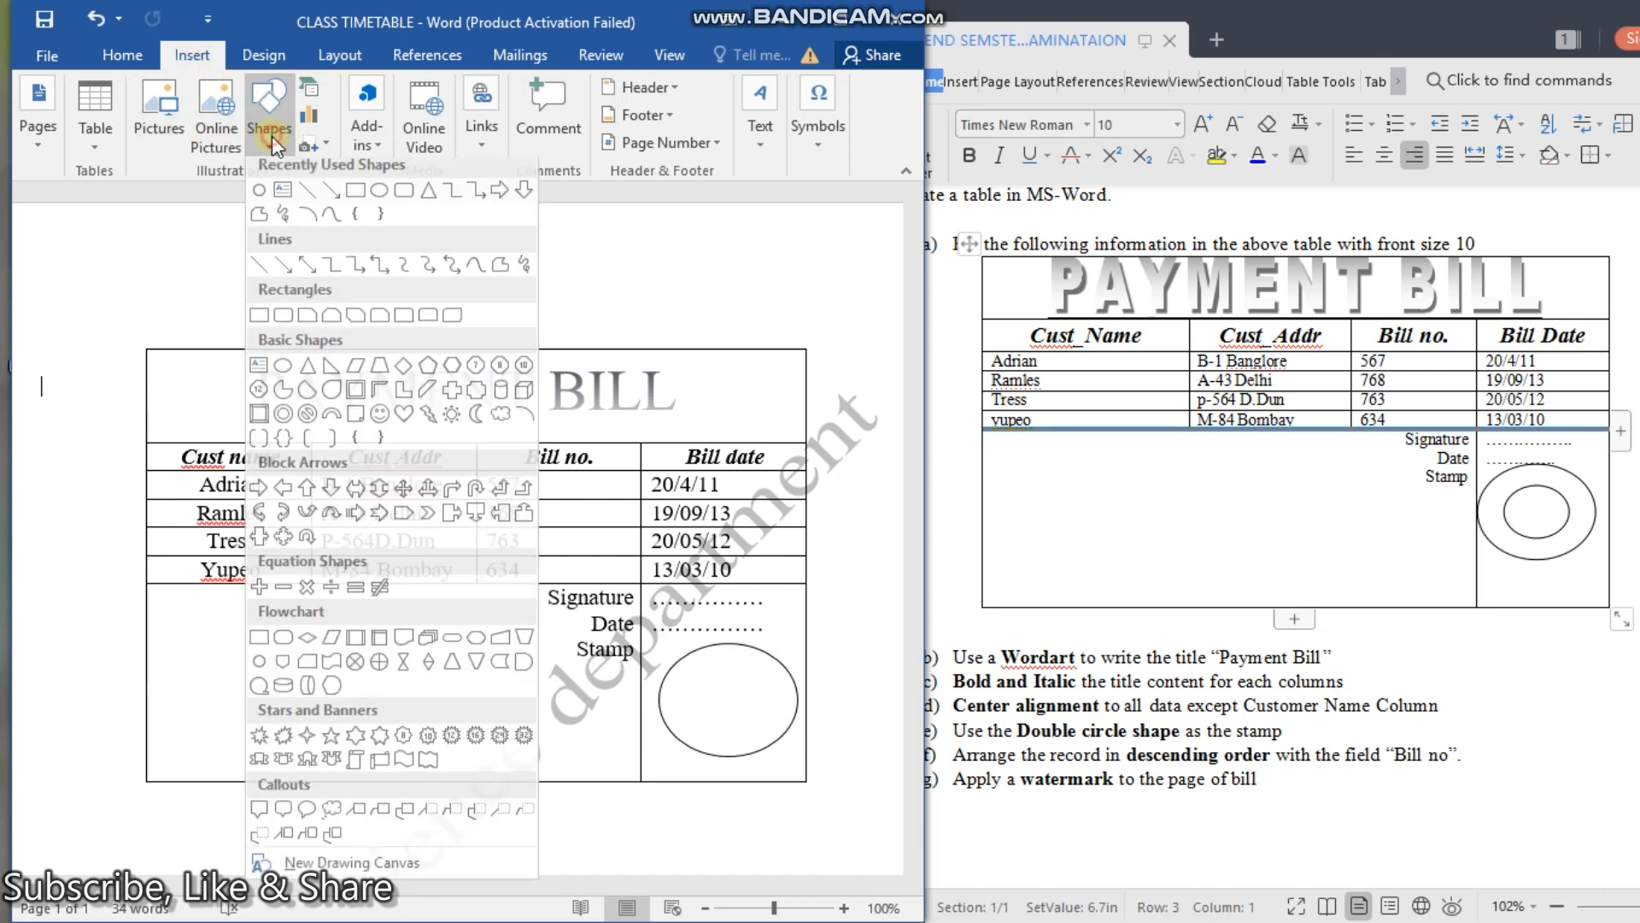
{"action": "left_click", "coordinate": [258, 667]}
{"action": "left_click_drag", "start_coordinate": [690, 679], "coordinate": [777, 731]}
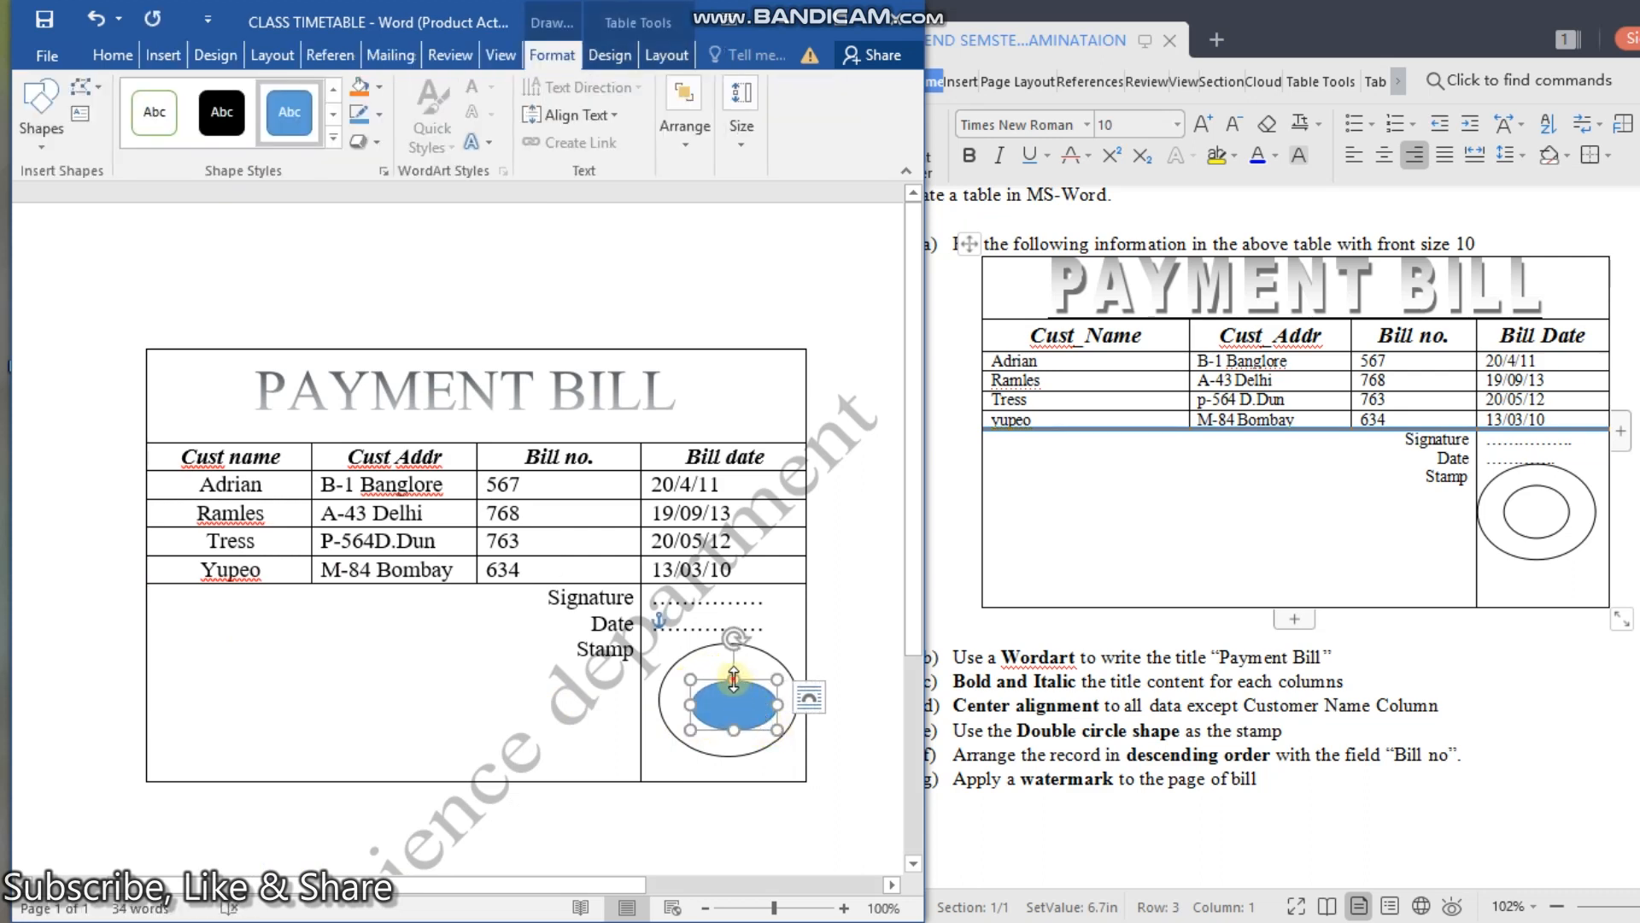
{"action": "left_click_drag", "start_coordinate": [733, 680], "coordinate": [730, 736]}
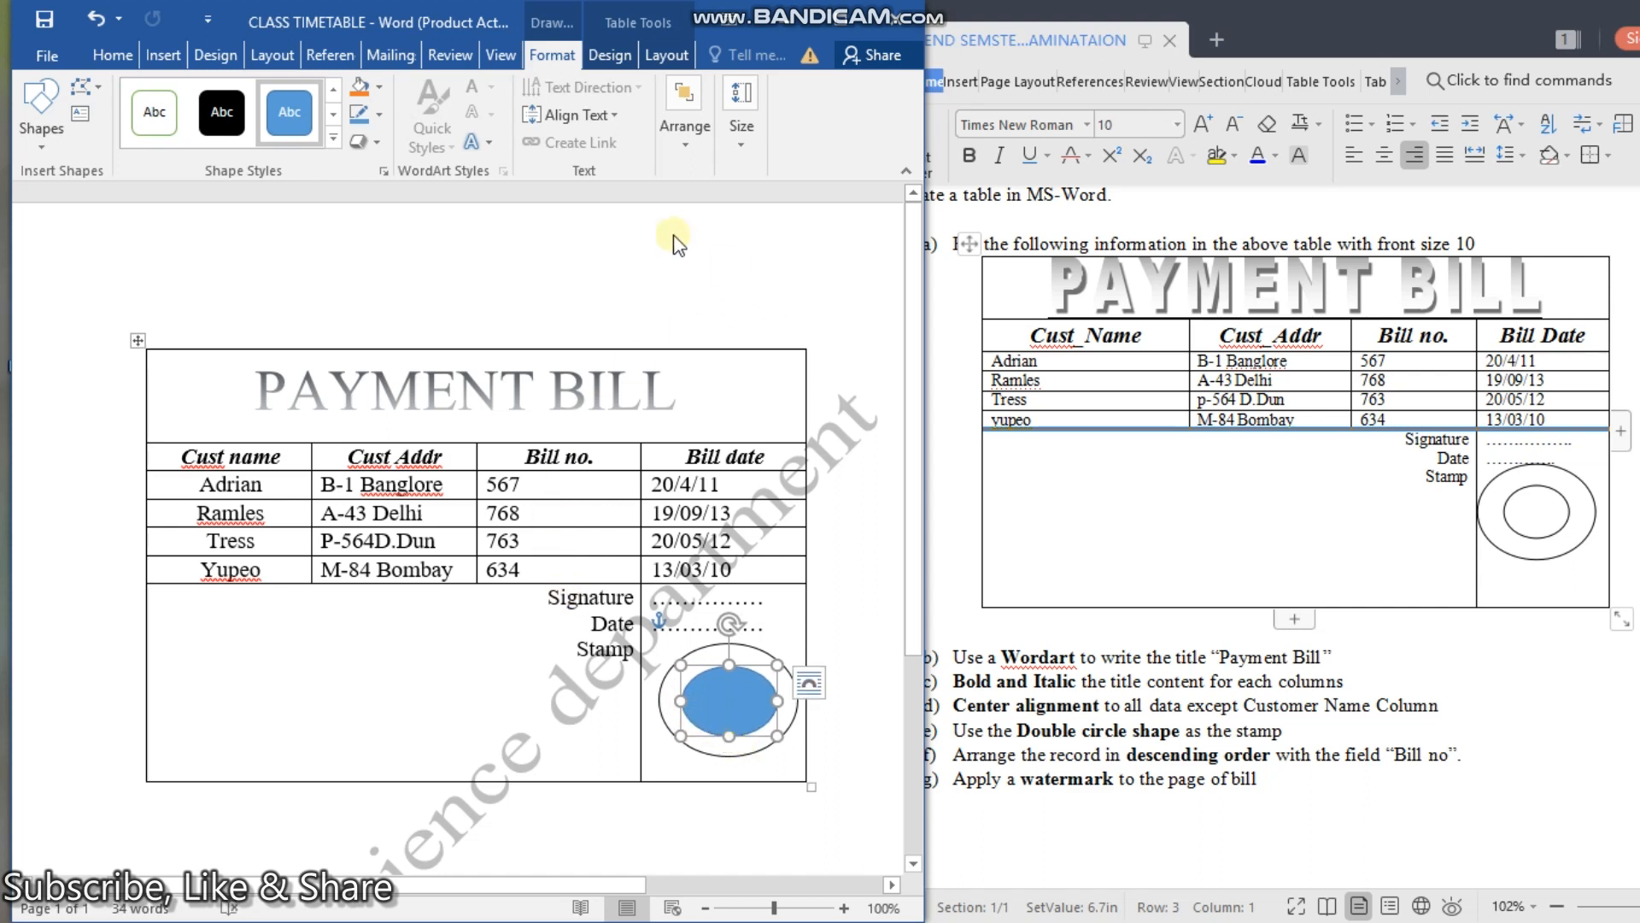
Step: Apply the Colored Outline - Black, Dark 1 shape style to the inner stamp circle
{"action": "left_click", "coordinate": [333, 88]}
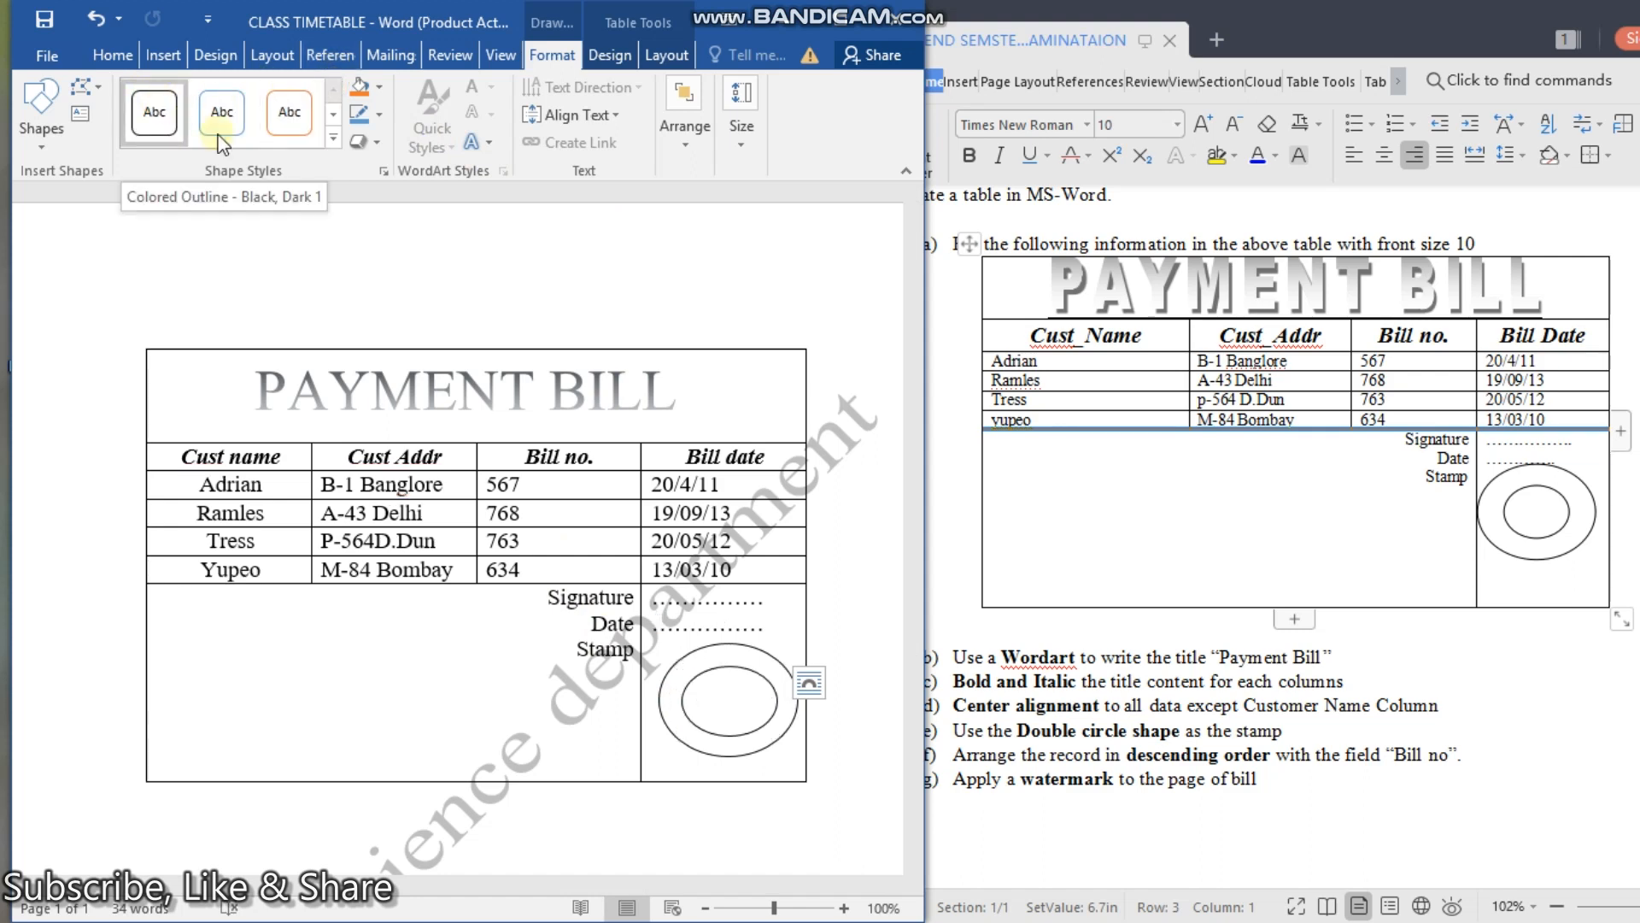
{"action": "left_click", "coordinate": [172, 127]}
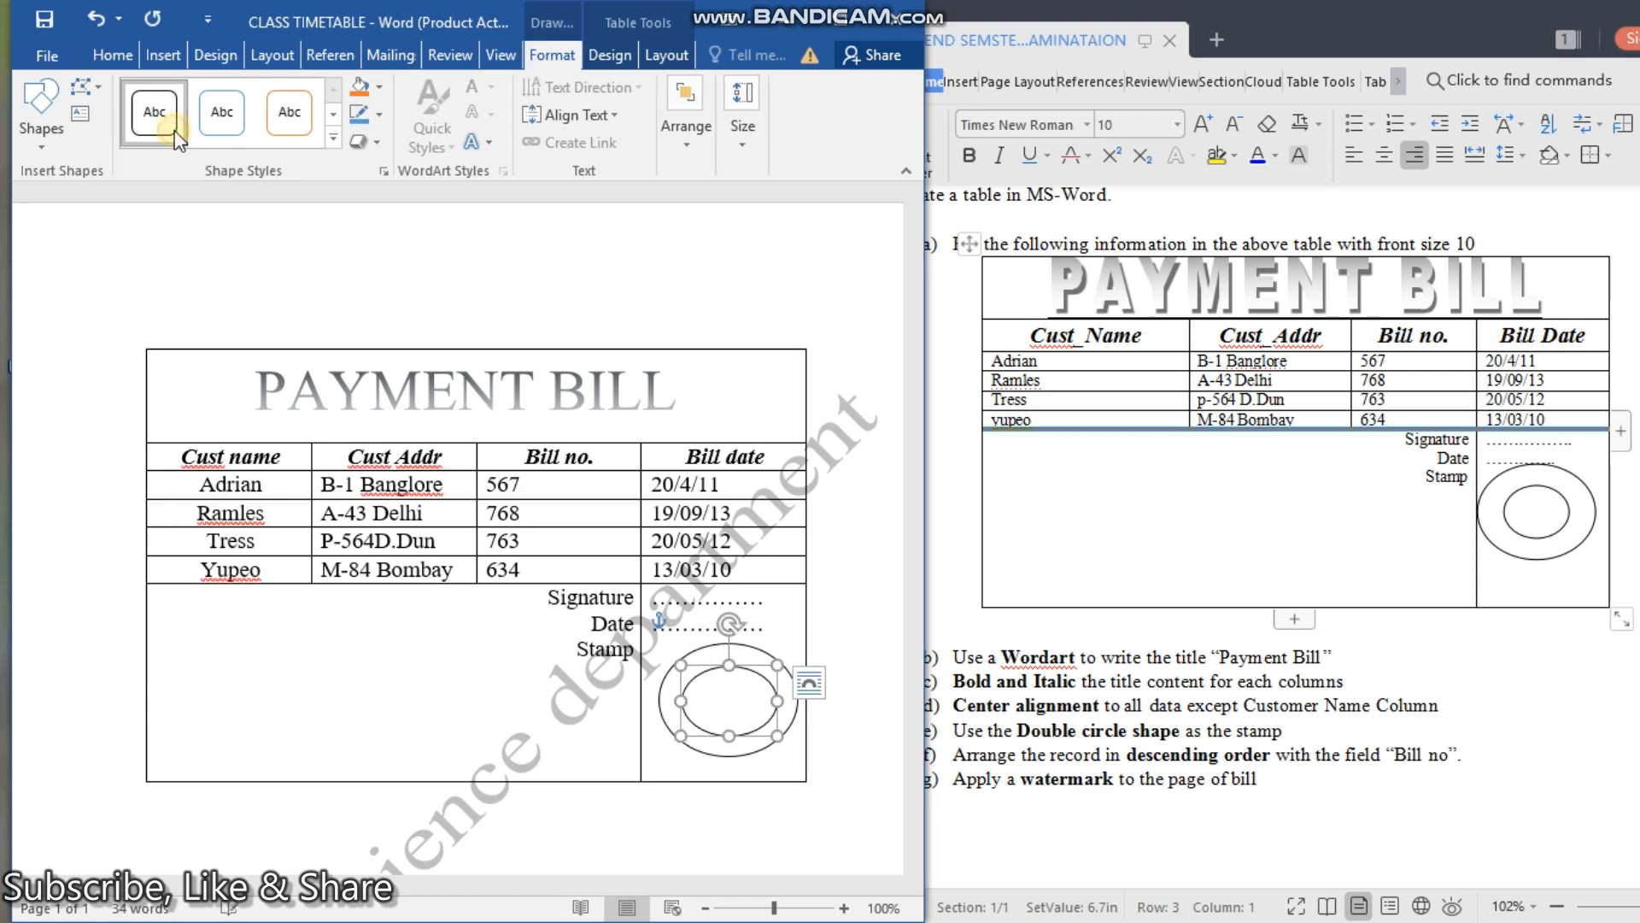
{"action": "left_click", "coordinate": [92, 288]}
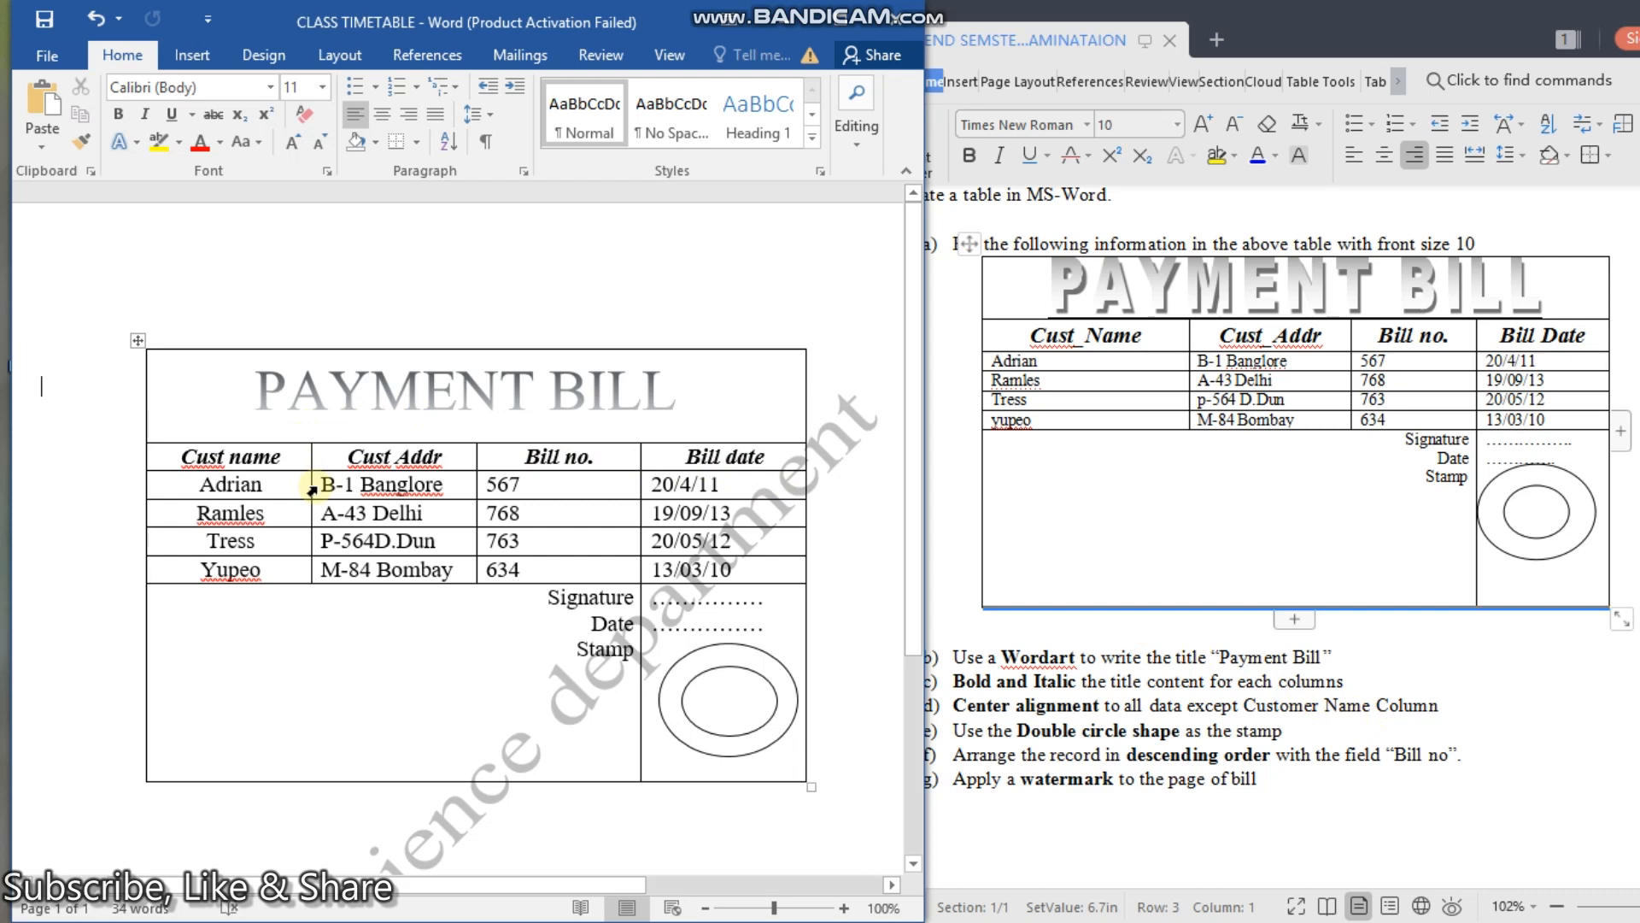
Step: Center the four rows of data under Cust Addr, Bill no. and Bill date, and left-align the Cust name entries
{"action": "left_click_drag", "start_coordinate": [324, 484], "coordinate": [686, 560]}
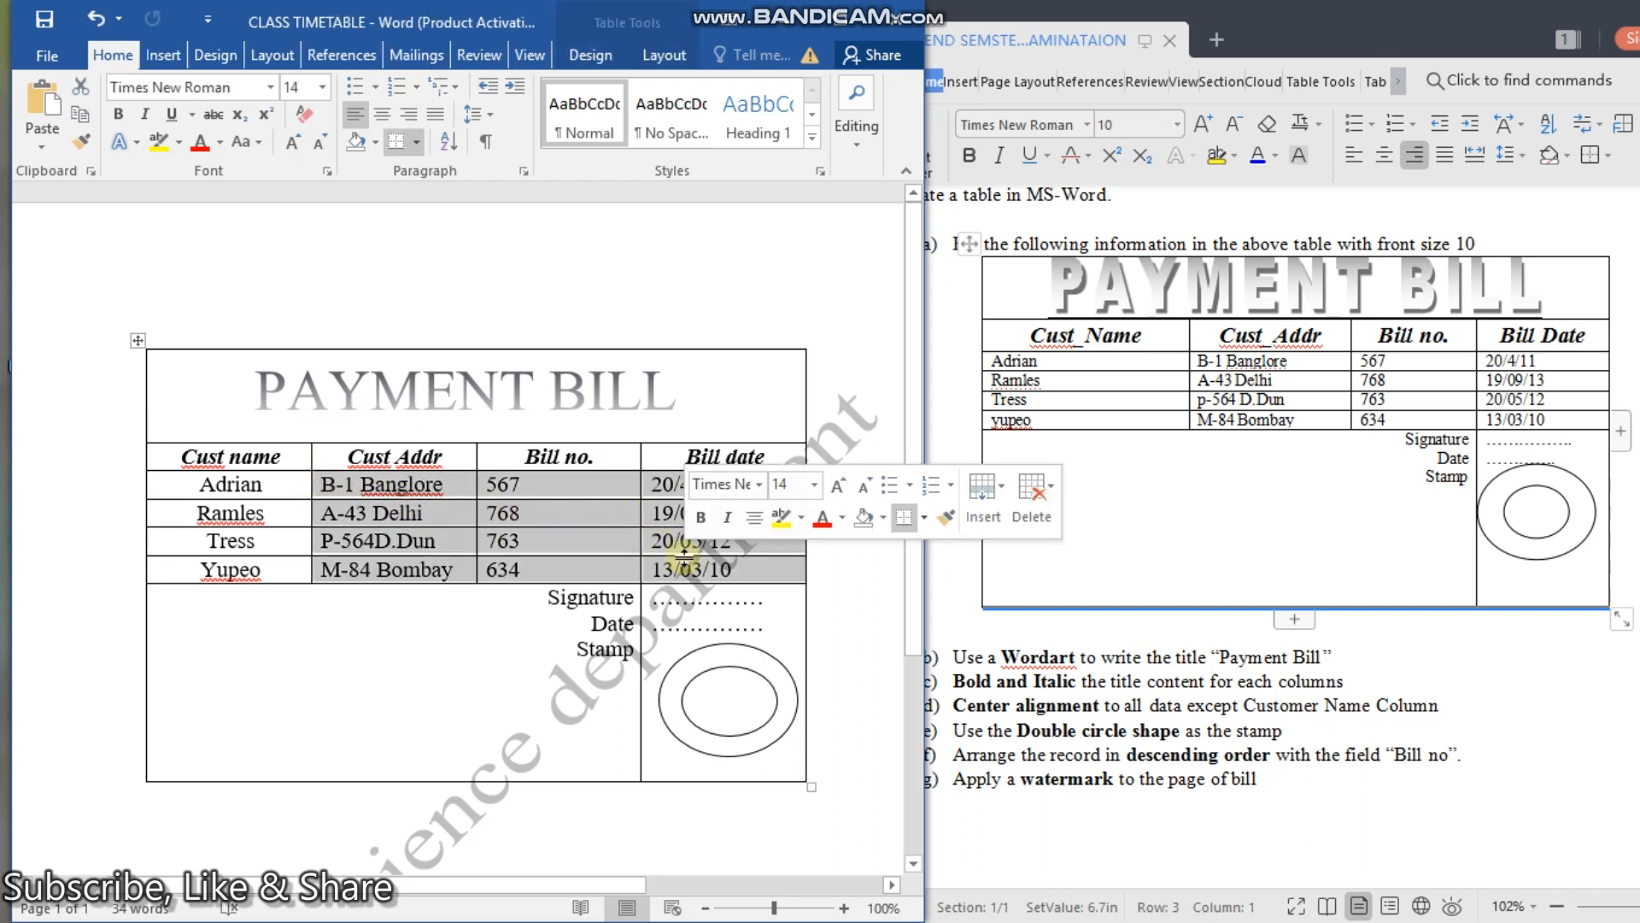
{"action": "left_click", "coordinate": [383, 112]}
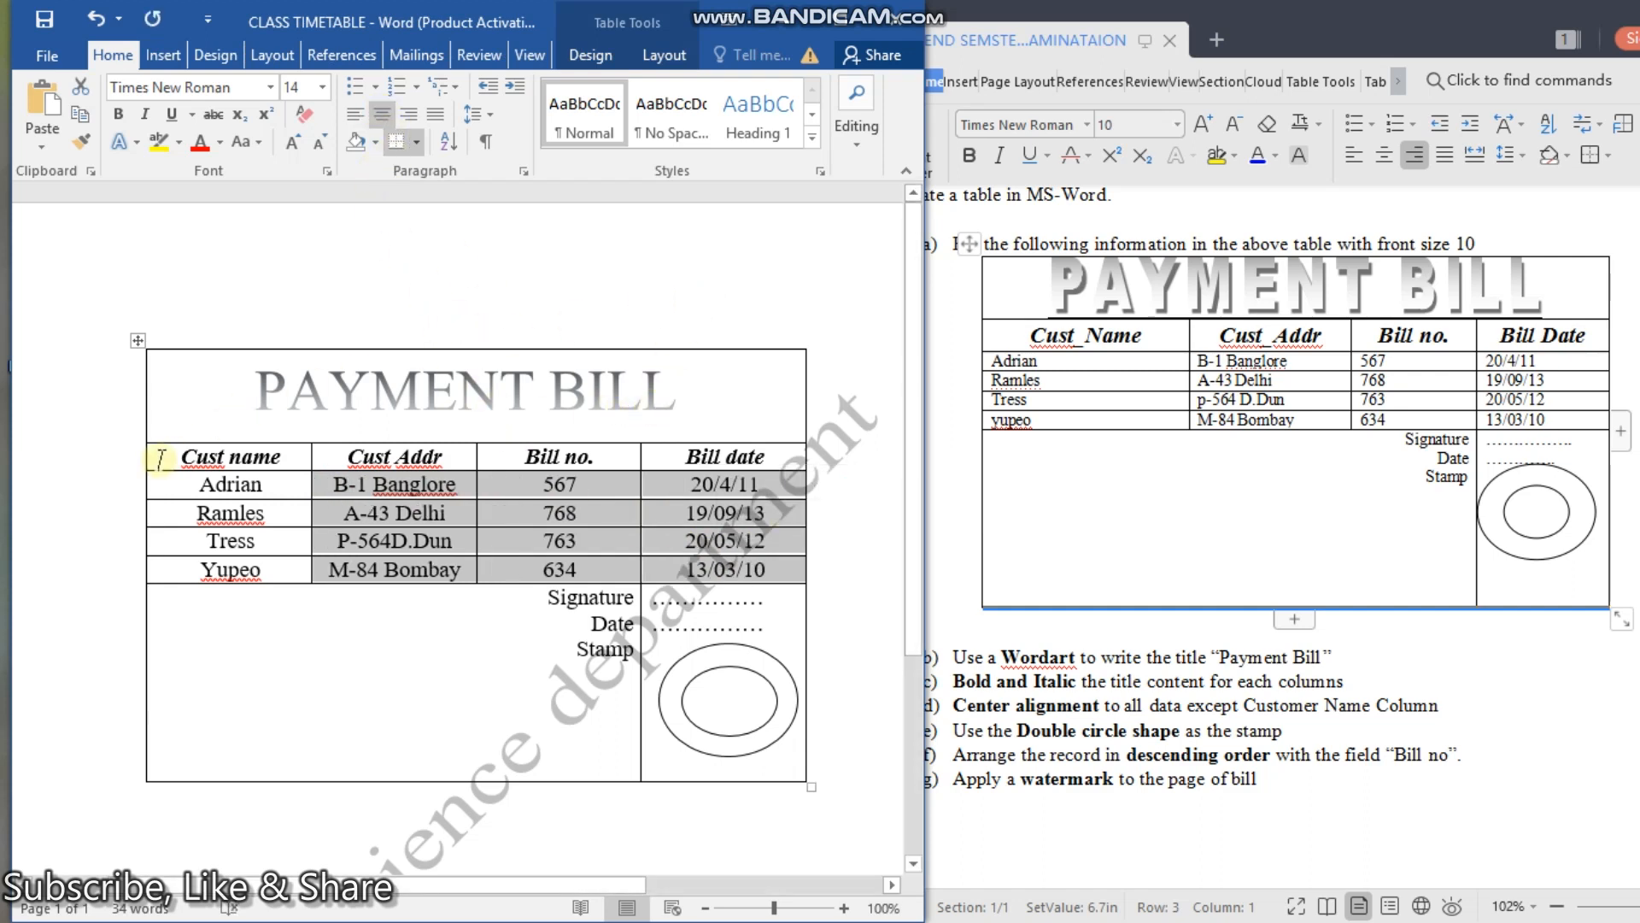
{"action": "left_click_drag", "start_coordinate": [174, 486], "coordinate": [304, 552]}
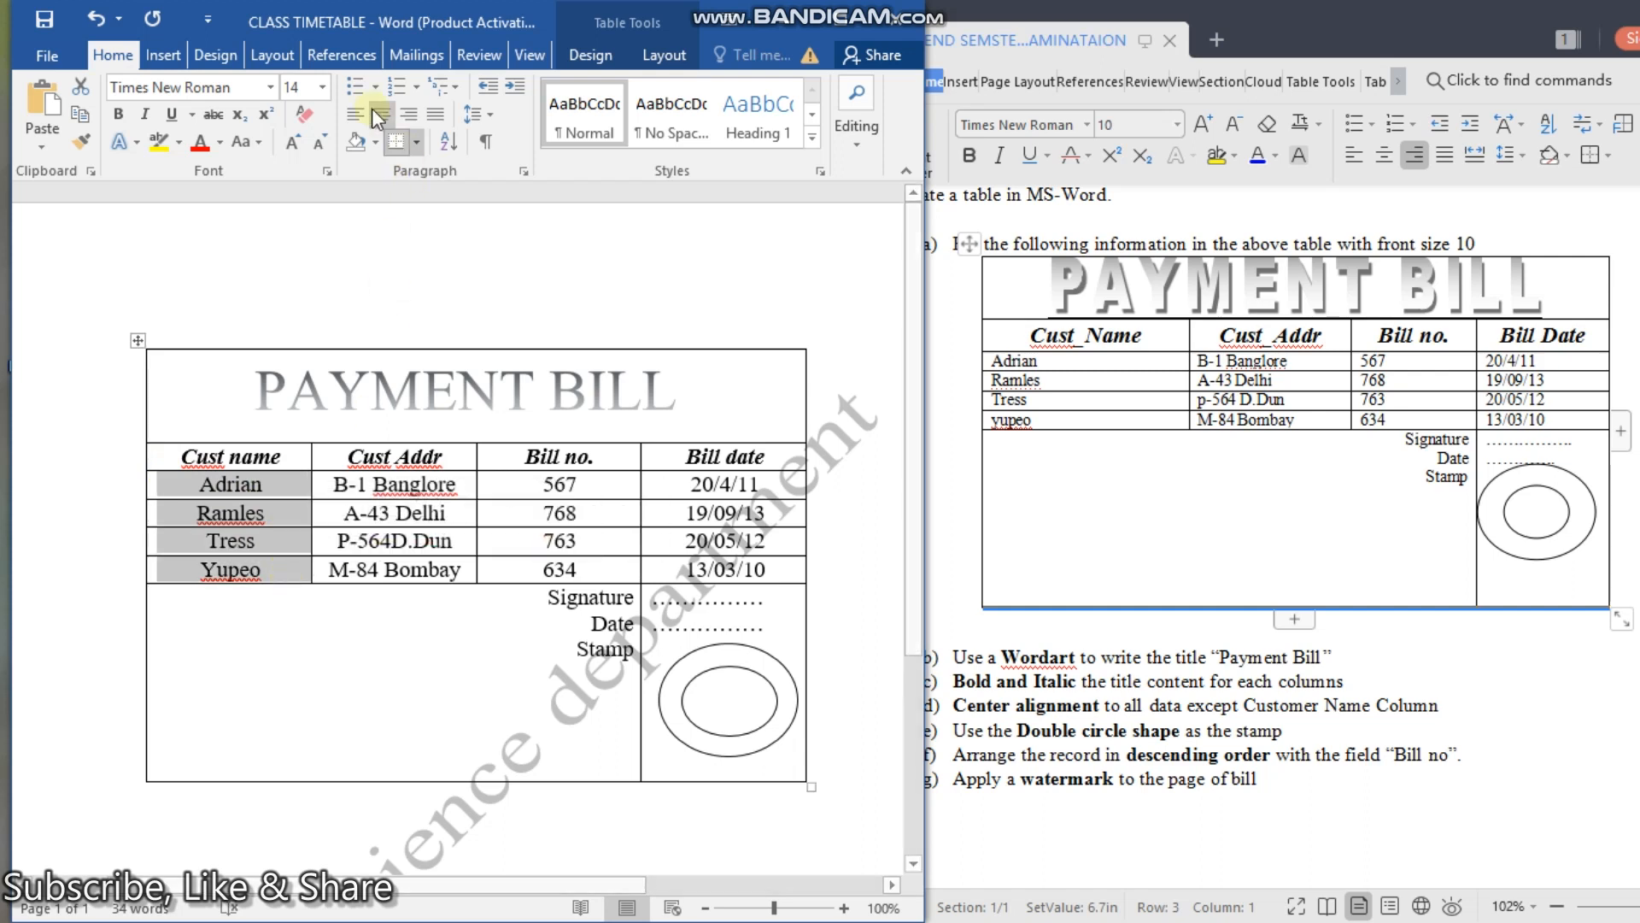
{"action": "left_click", "coordinate": [348, 103]}
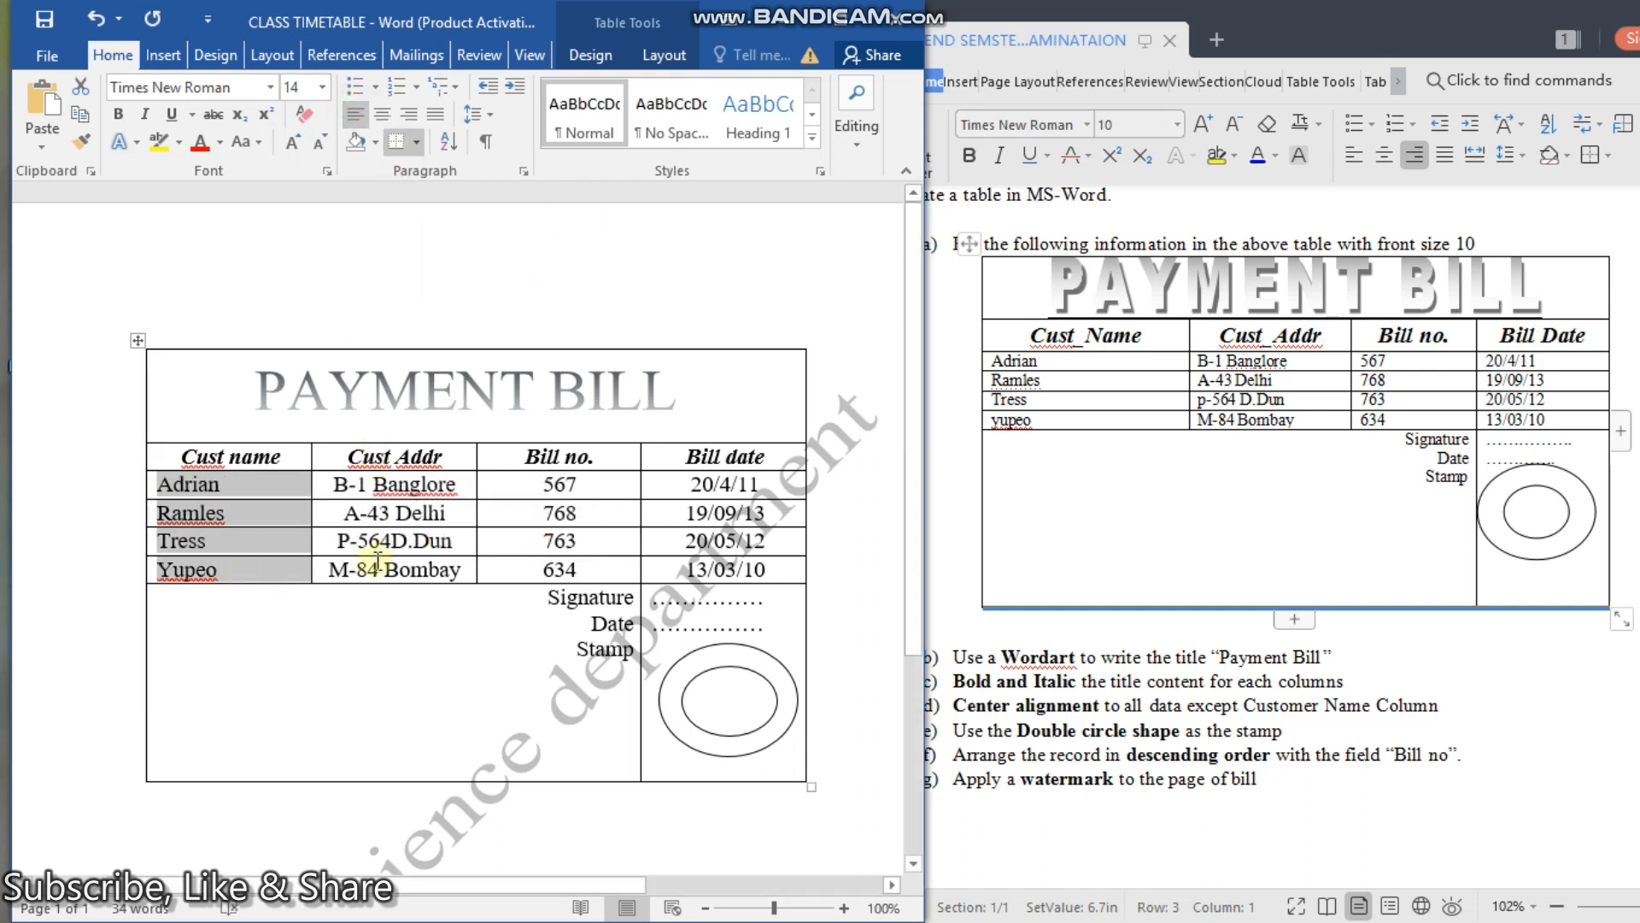
{"action": "left_click", "coordinate": [588, 849]}
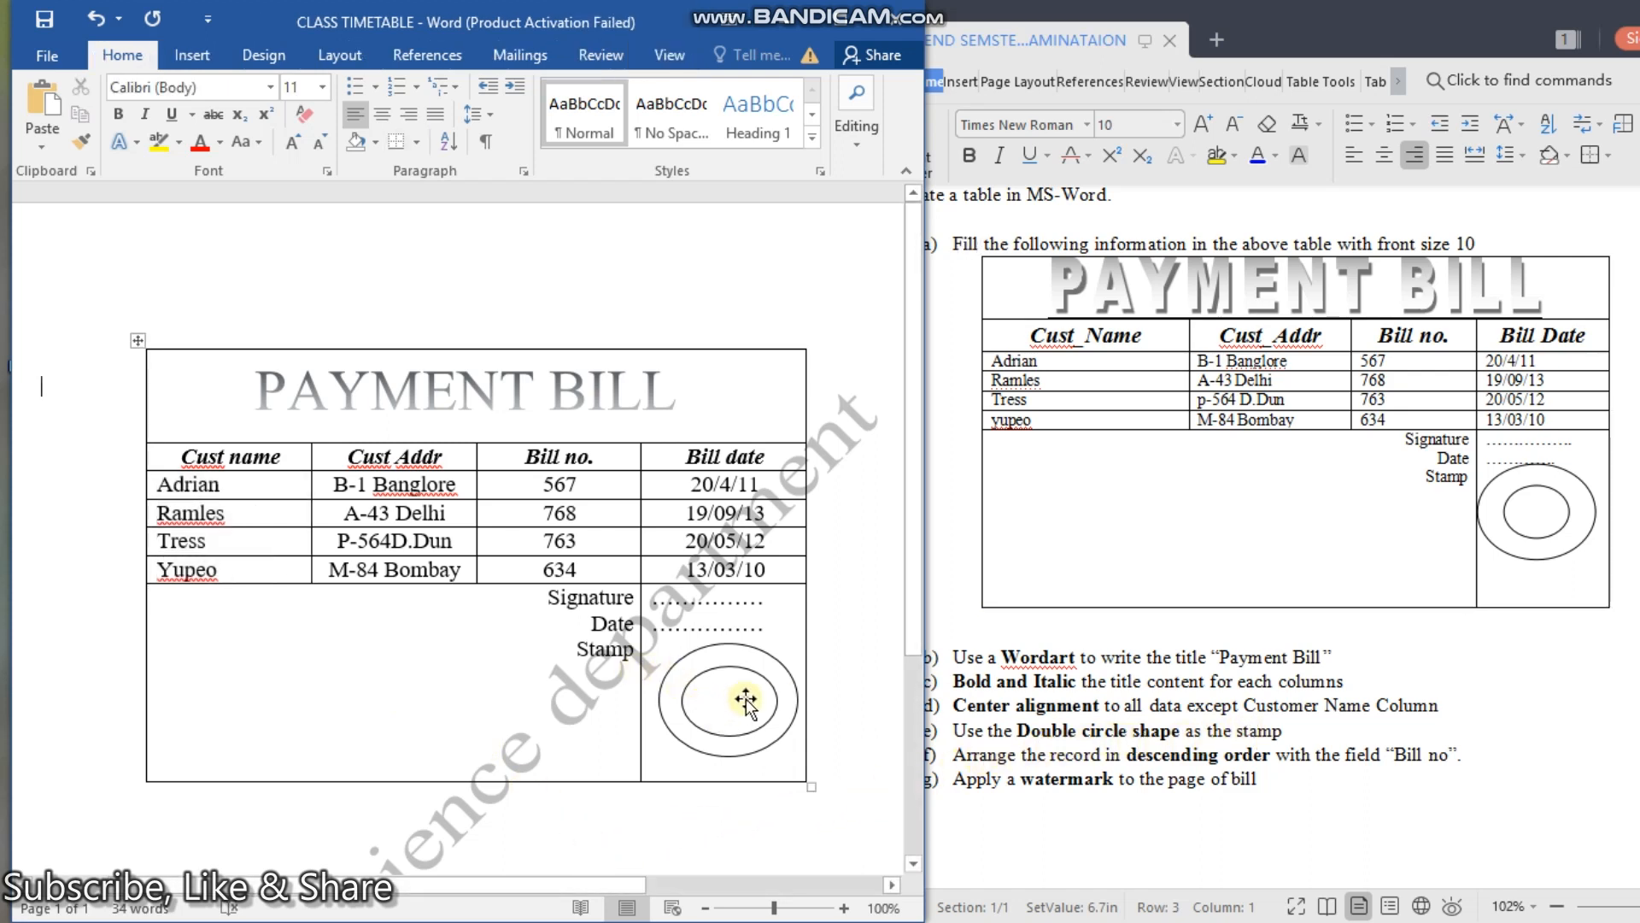
Step: Nudge the inner stamp circle sideways in small increments to keep it centred inside the outer circle
{"action": "left_click", "coordinate": [713, 686]}
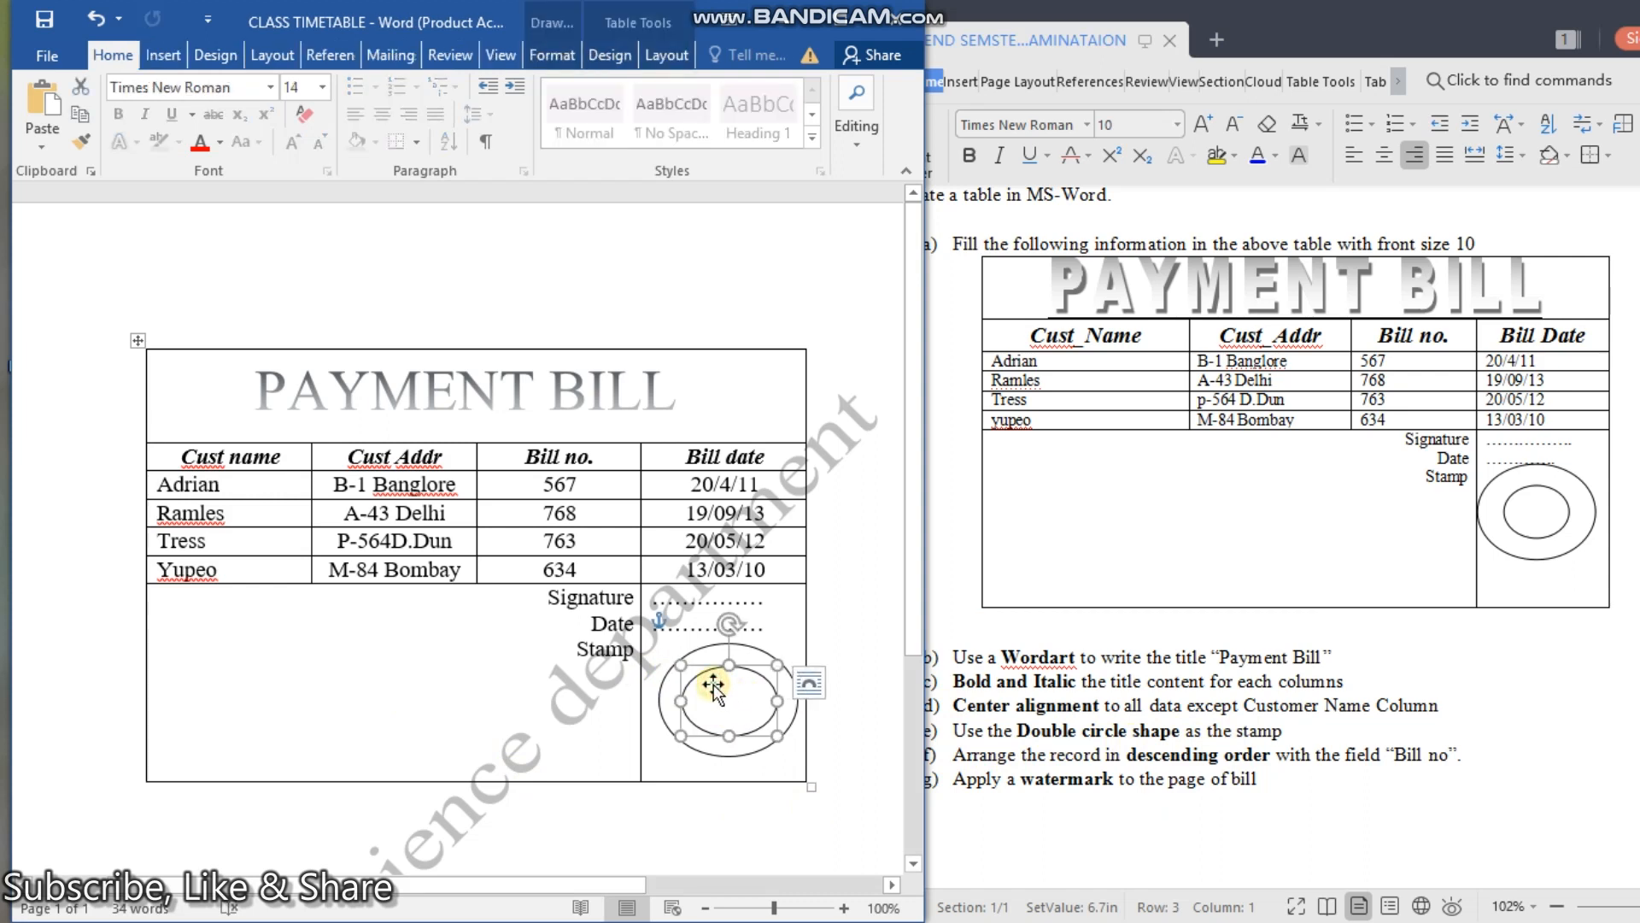
{"action": "key", "text": "Left"}
{"action": "key", "text": "Left"}
{"action": "key", "text": "Left"}
{"action": "key", "text": "Right"}
{"action": "key", "text": "Right"}
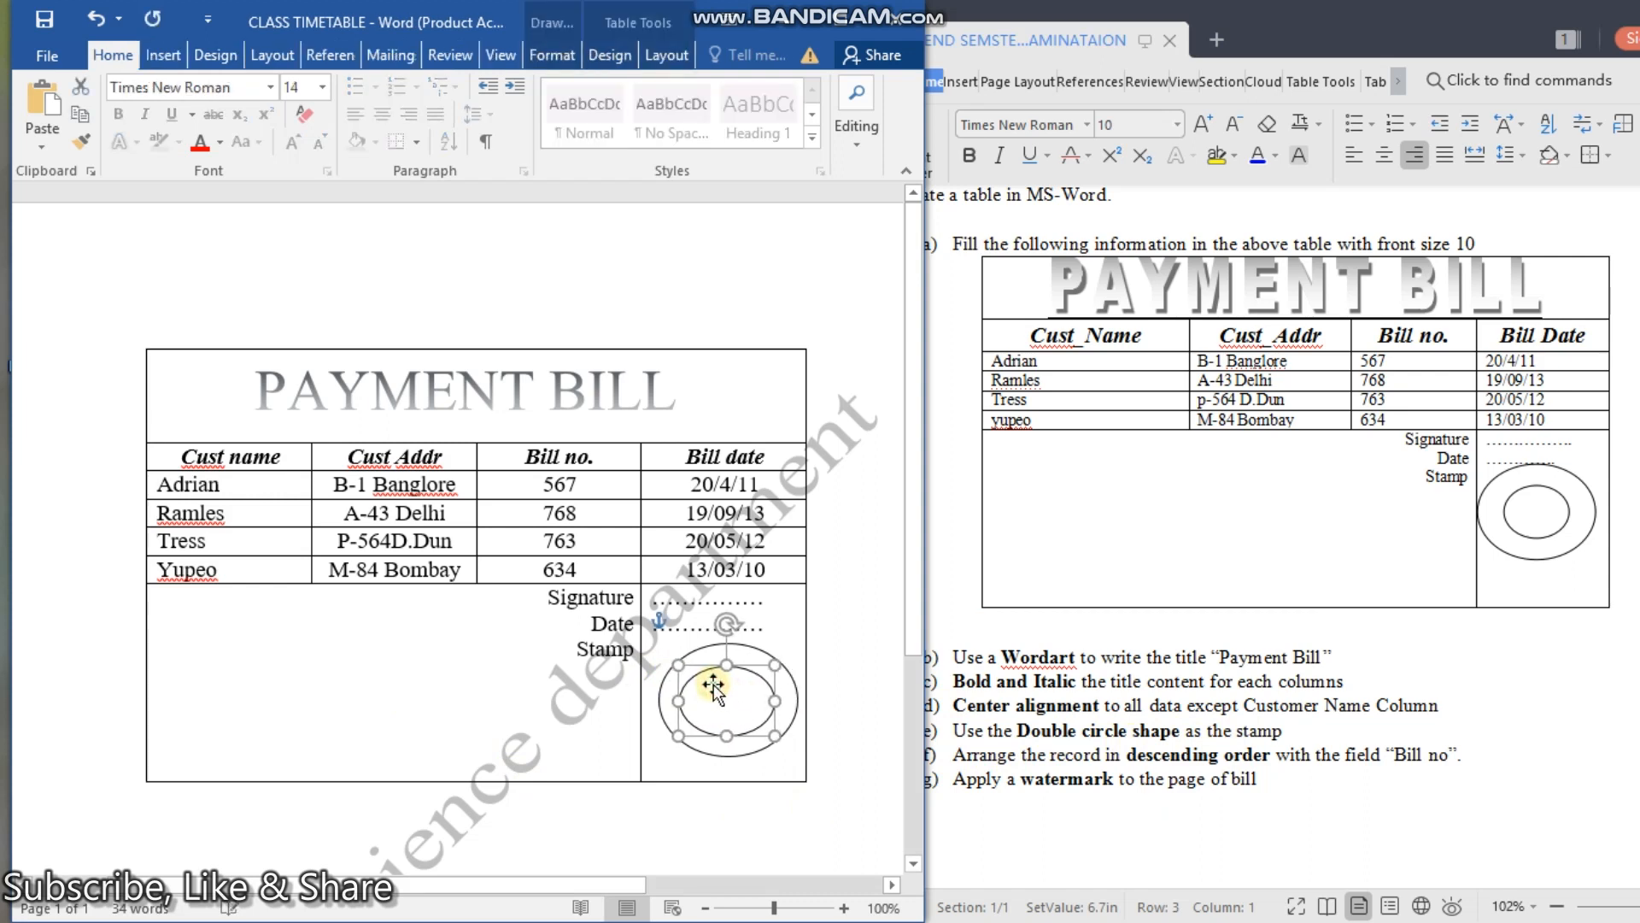
{"action": "left_click", "coordinate": [841, 837]}
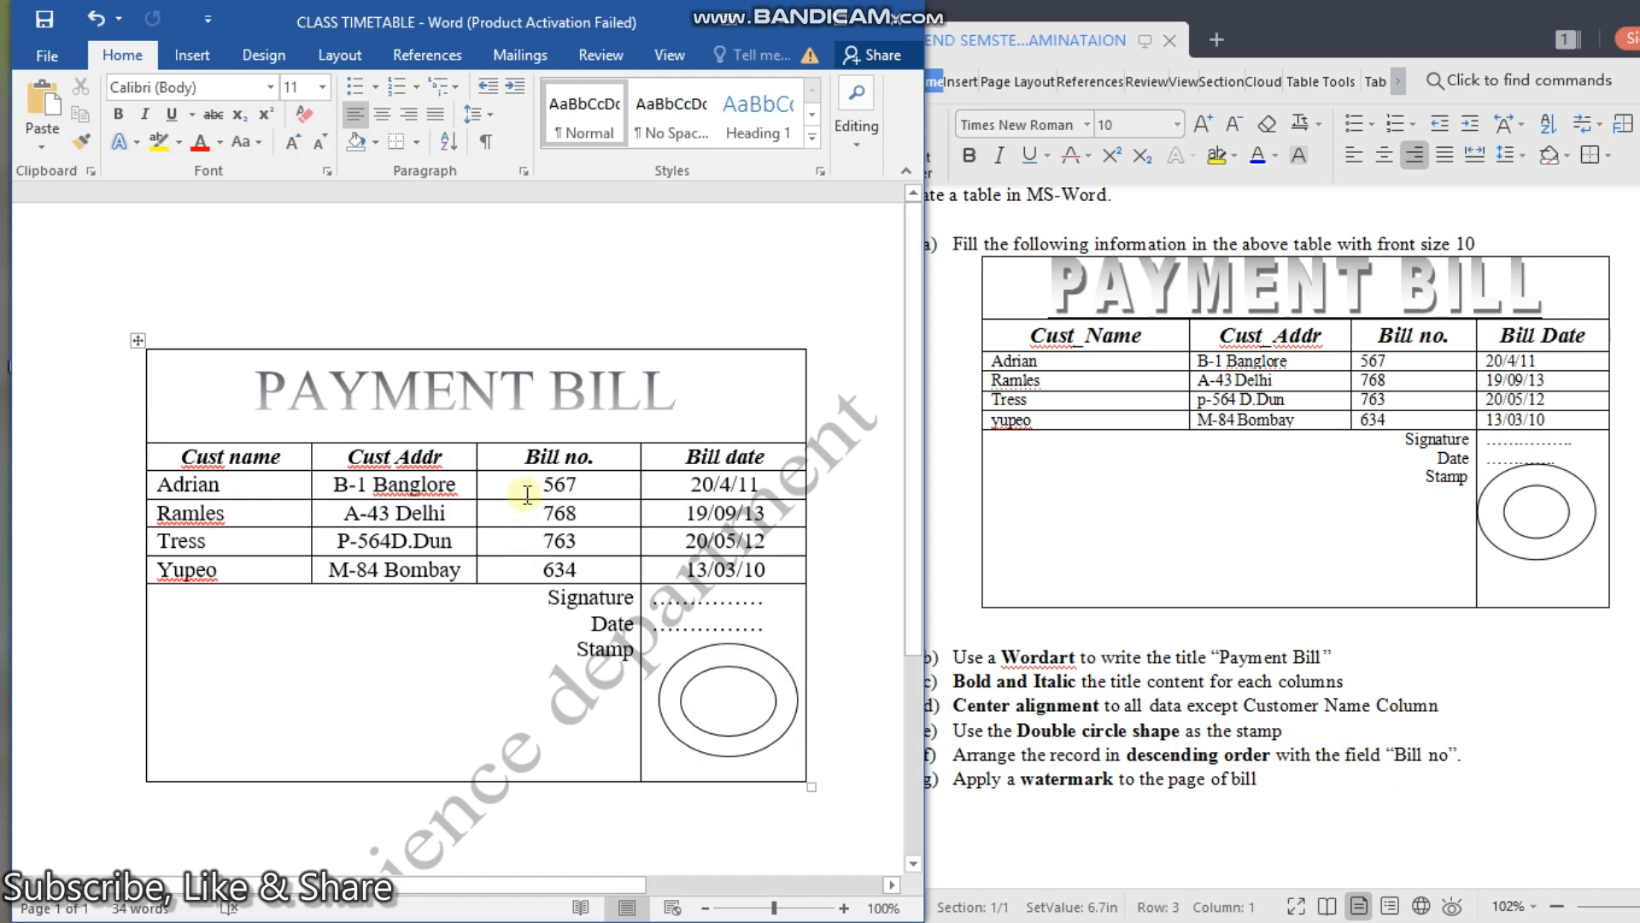
{"action": "left_click_drag", "start_coordinate": [525, 483], "coordinate": [593, 566]}
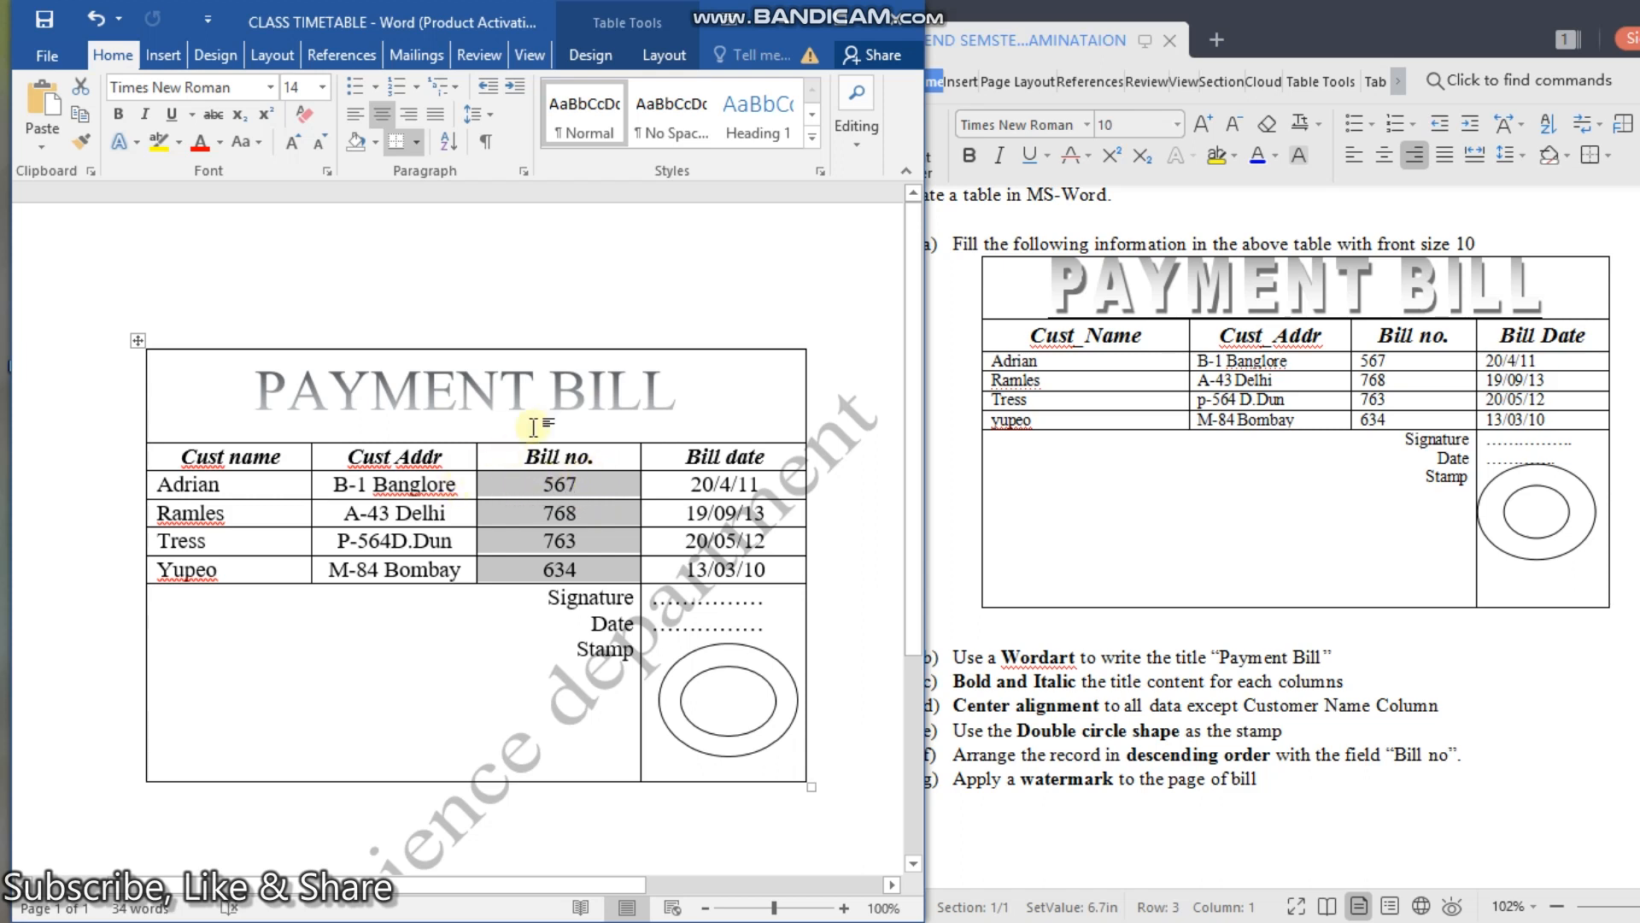
{"action": "double_click", "coordinate": [834, 28]}
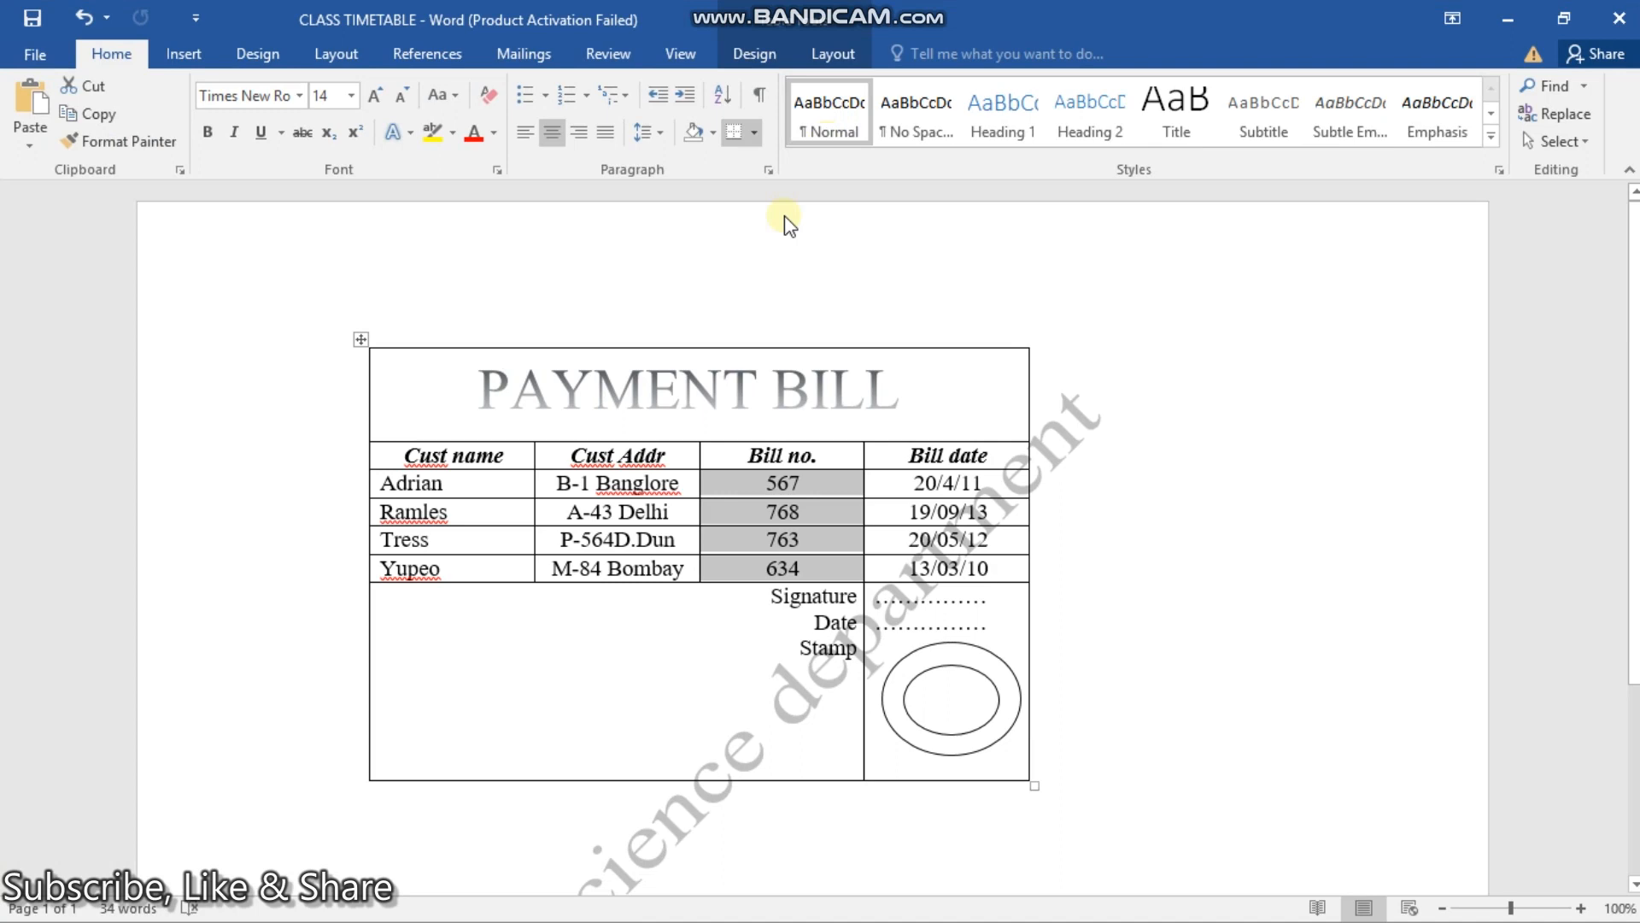
{"action": "mouse_move", "coordinate": [688, 3]}
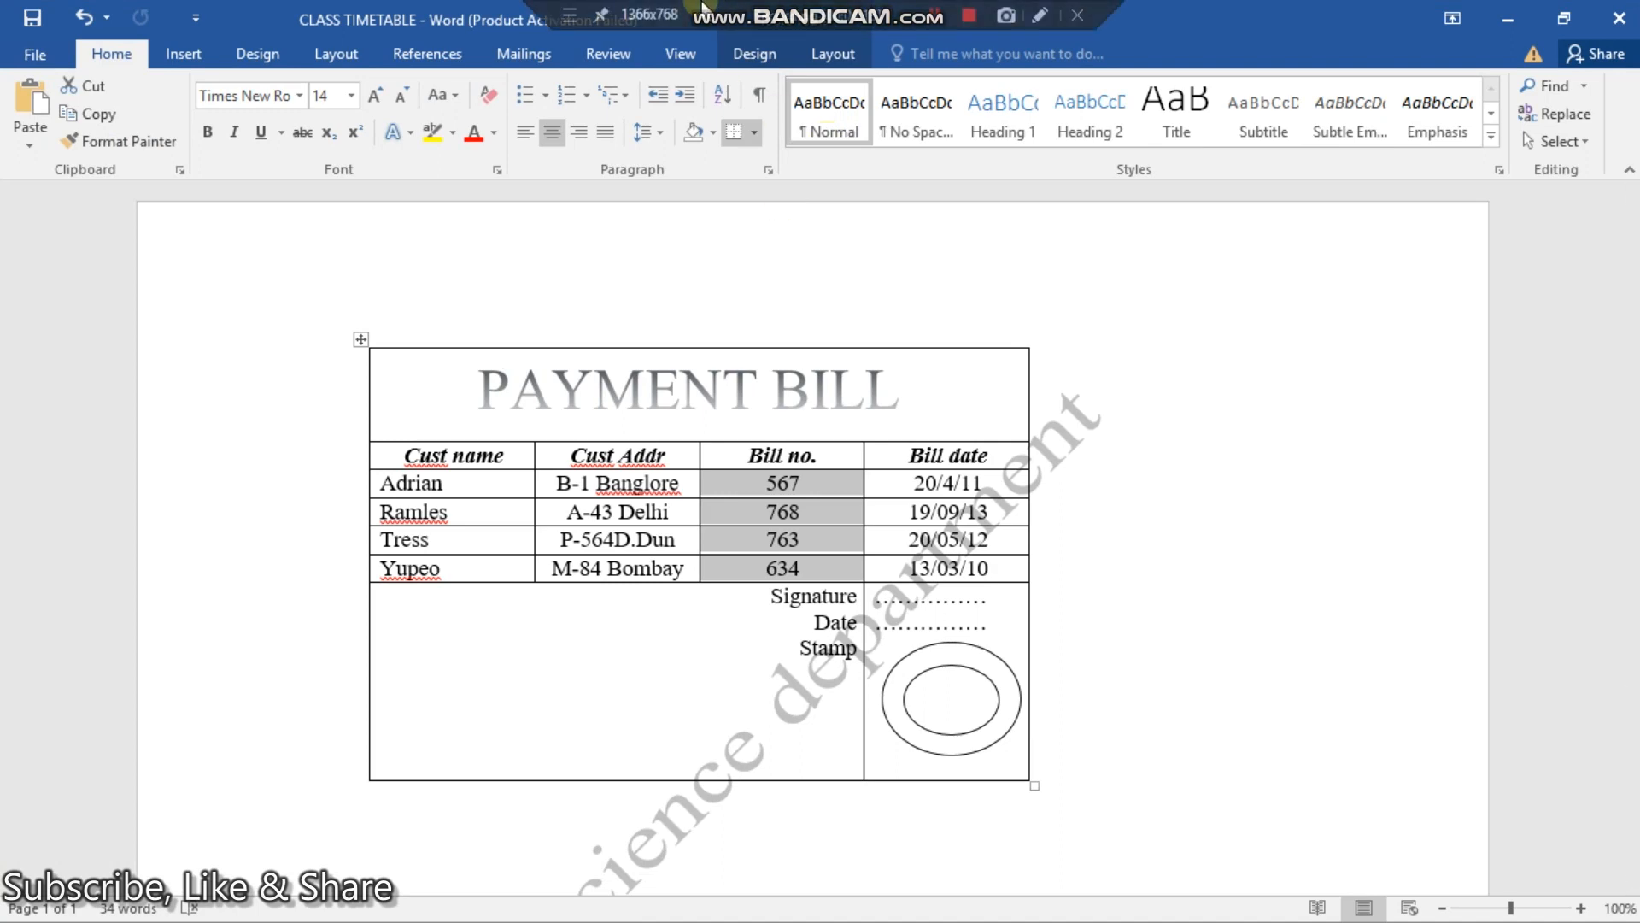
{"action": "left_click", "coordinate": [933, 16]}
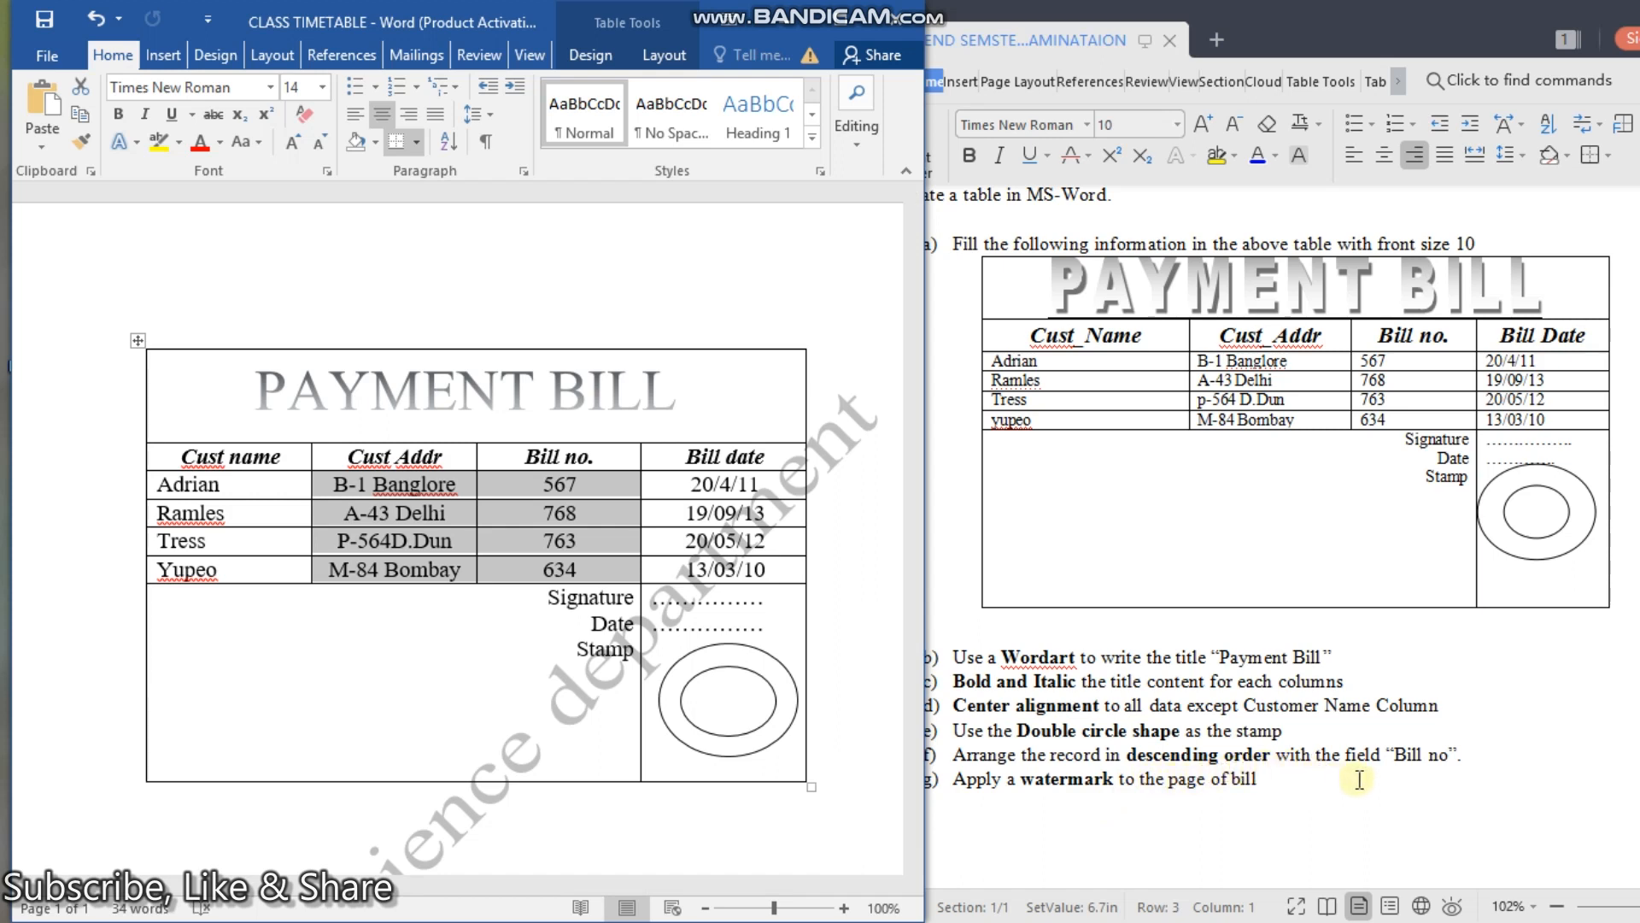
{"action": "left_click", "coordinate": [780, 301]}
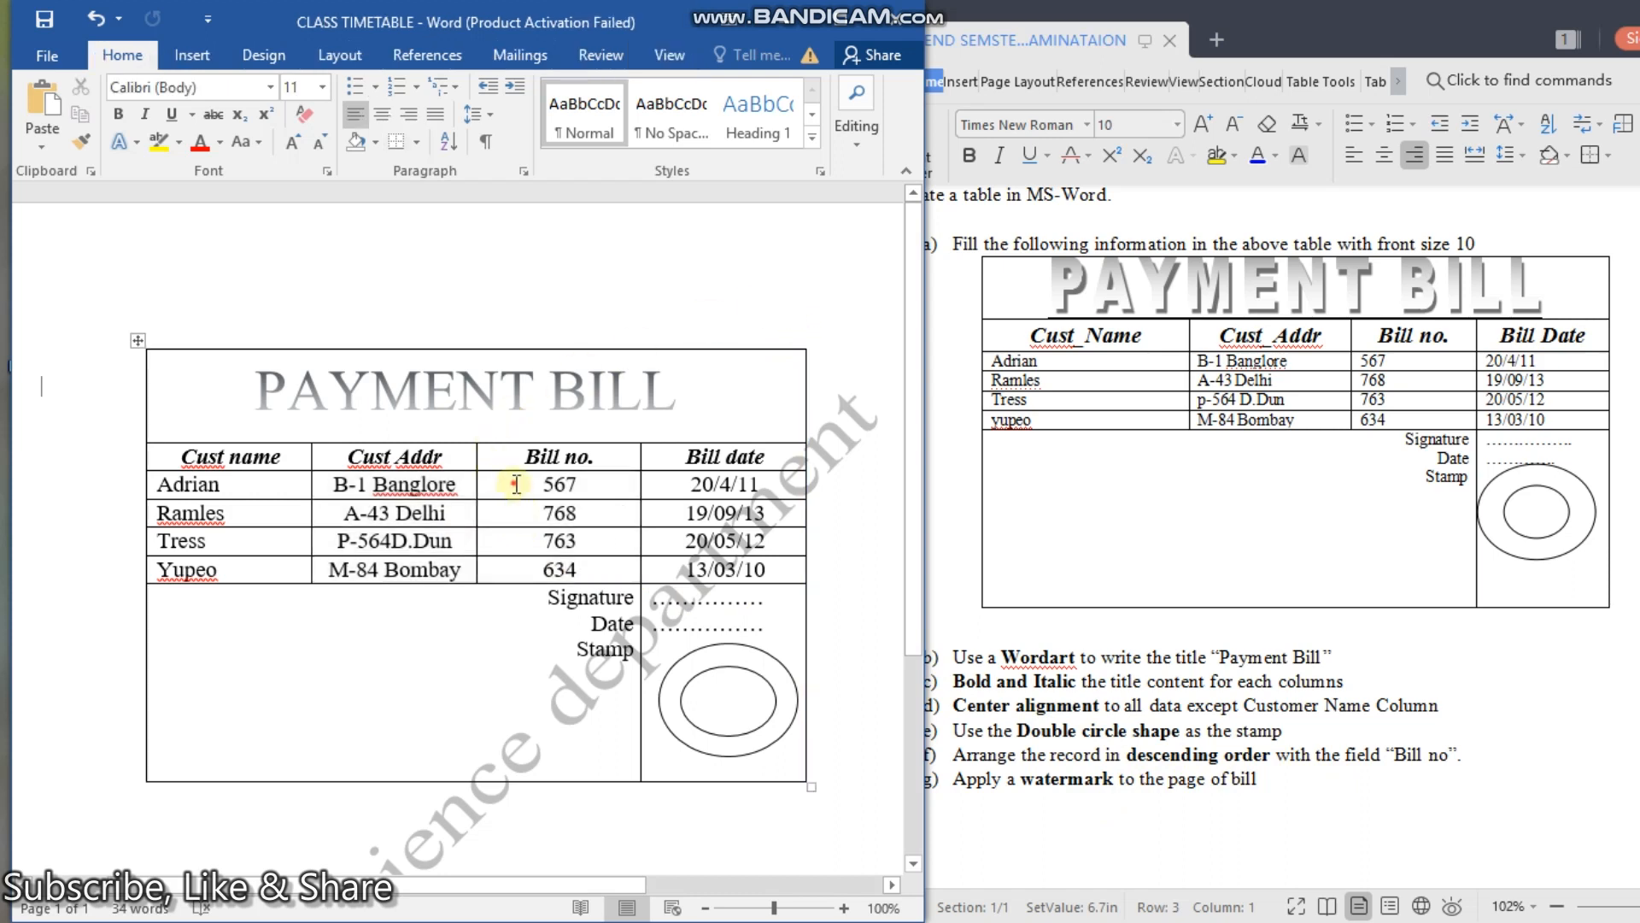
Step: Sort the four customer records by the Bill no. column (Column 3) as Number in descending order, without a header row
{"action": "left_click_drag", "start_coordinate": [514, 484], "coordinate": [592, 570]}
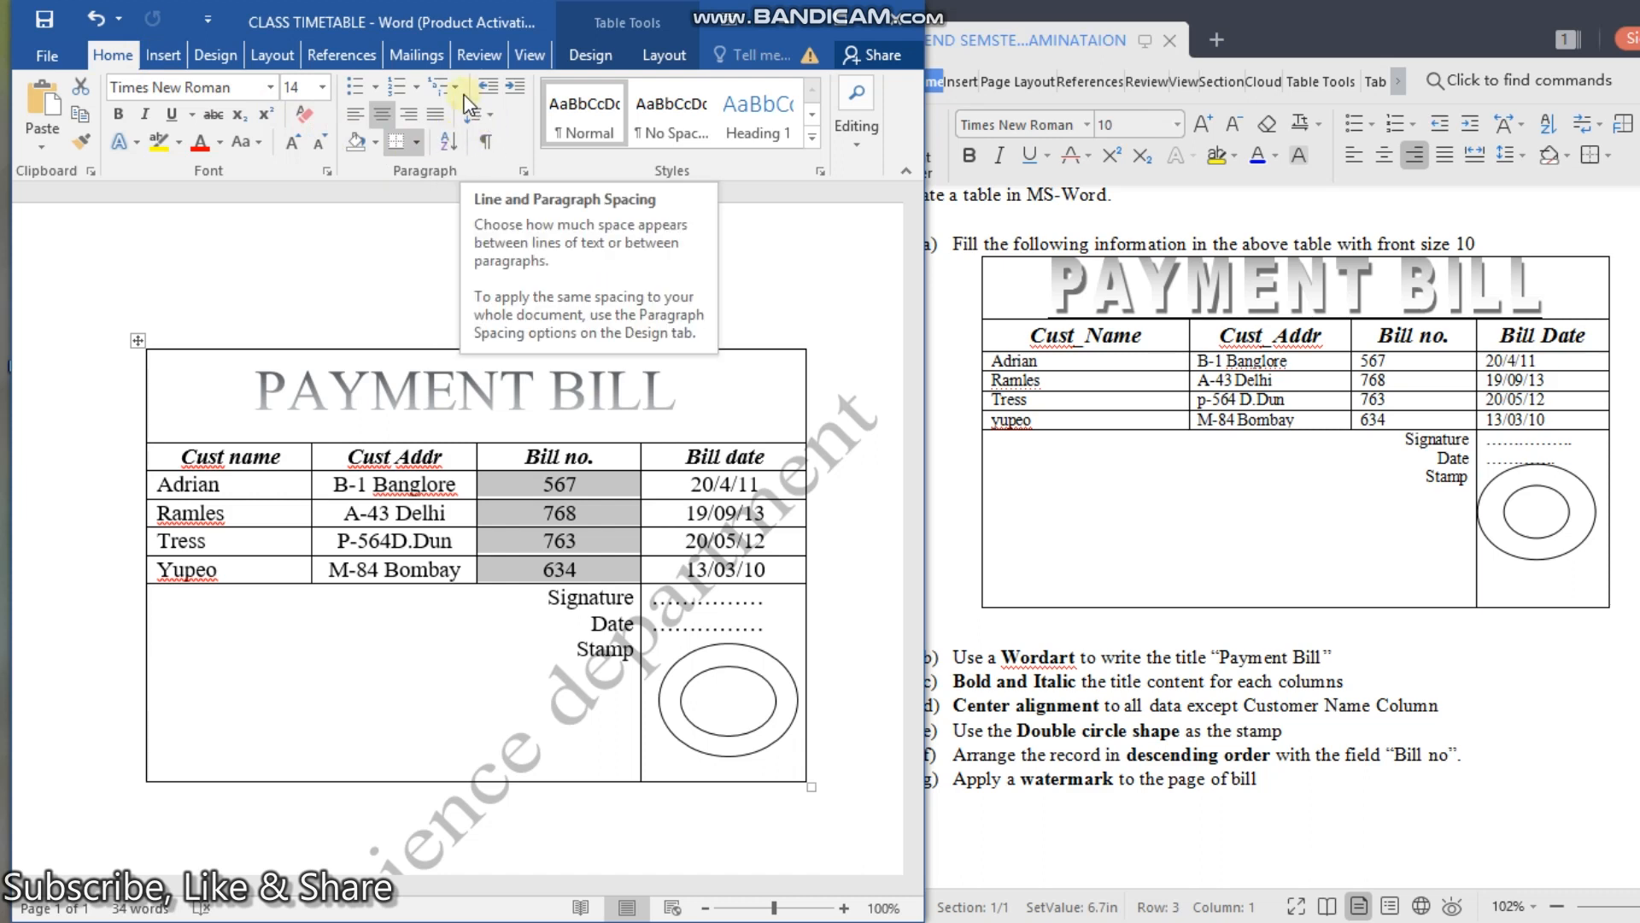
{"action": "double_click", "coordinate": [839, 30]}
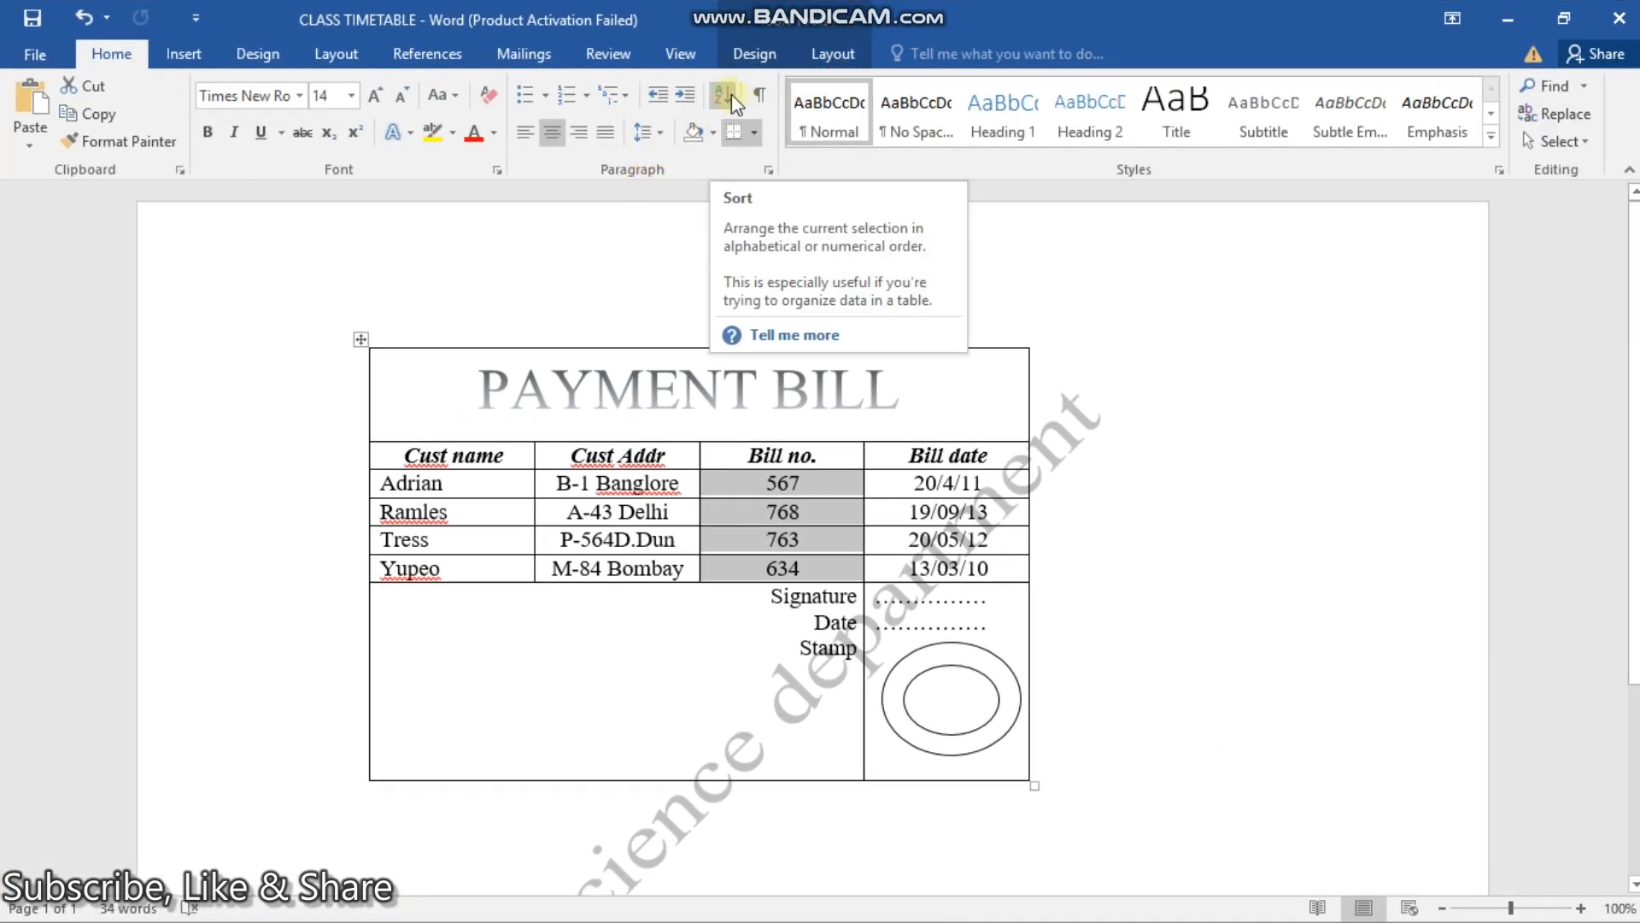
{"action": "left_click", "coordinate": [725, 103]}
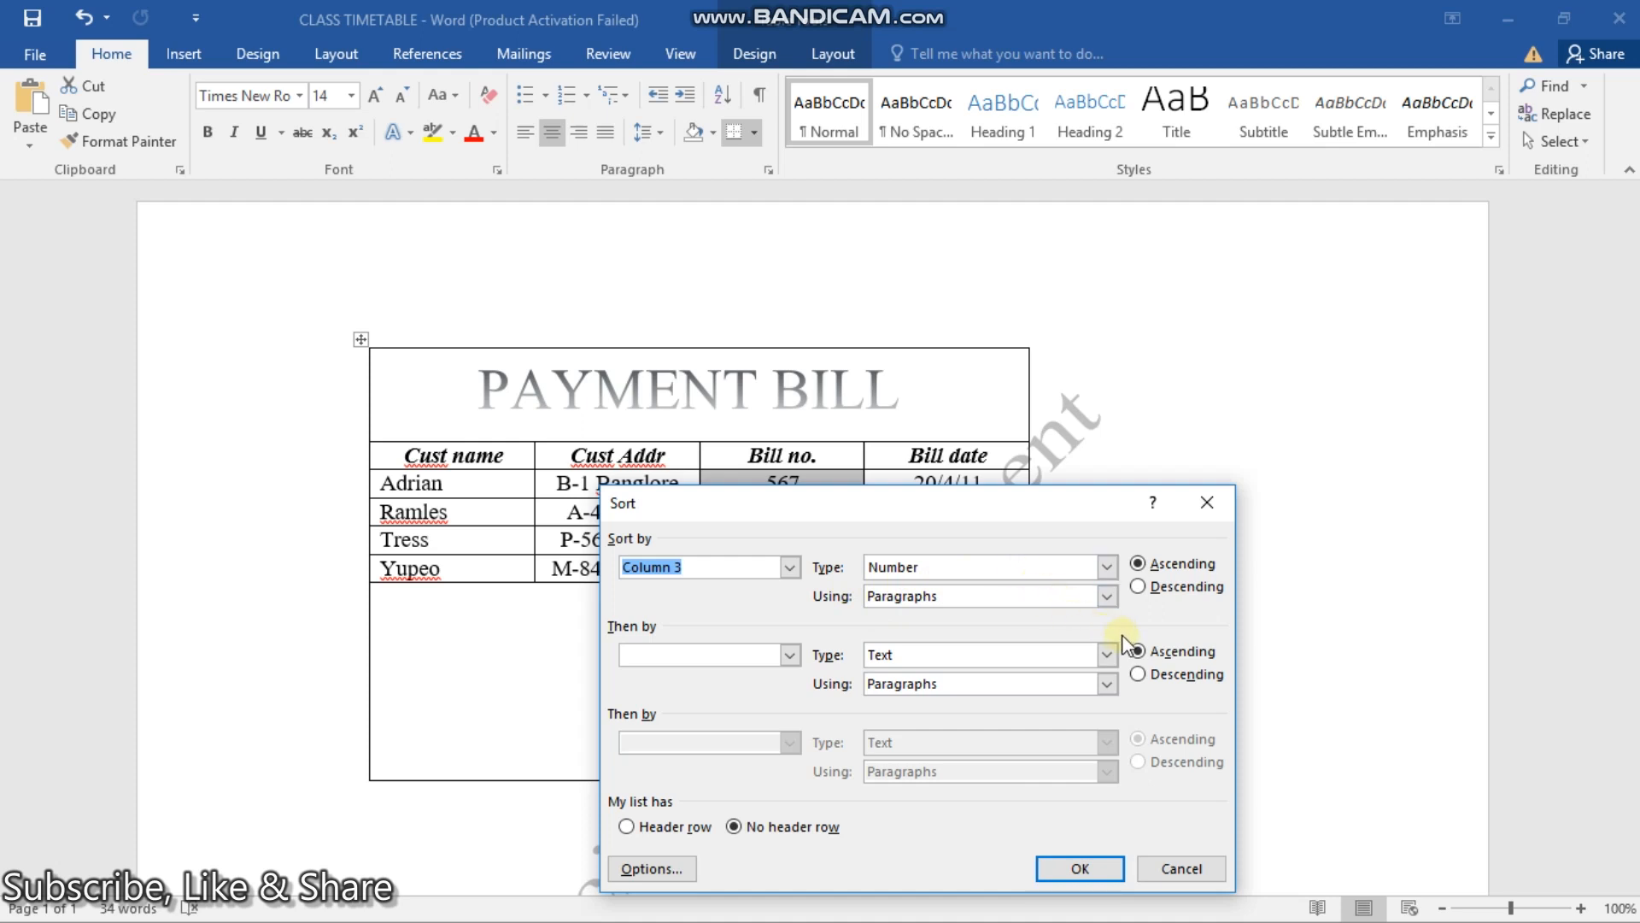
{"action": "left_click", "coordinate": [1140, 587]}
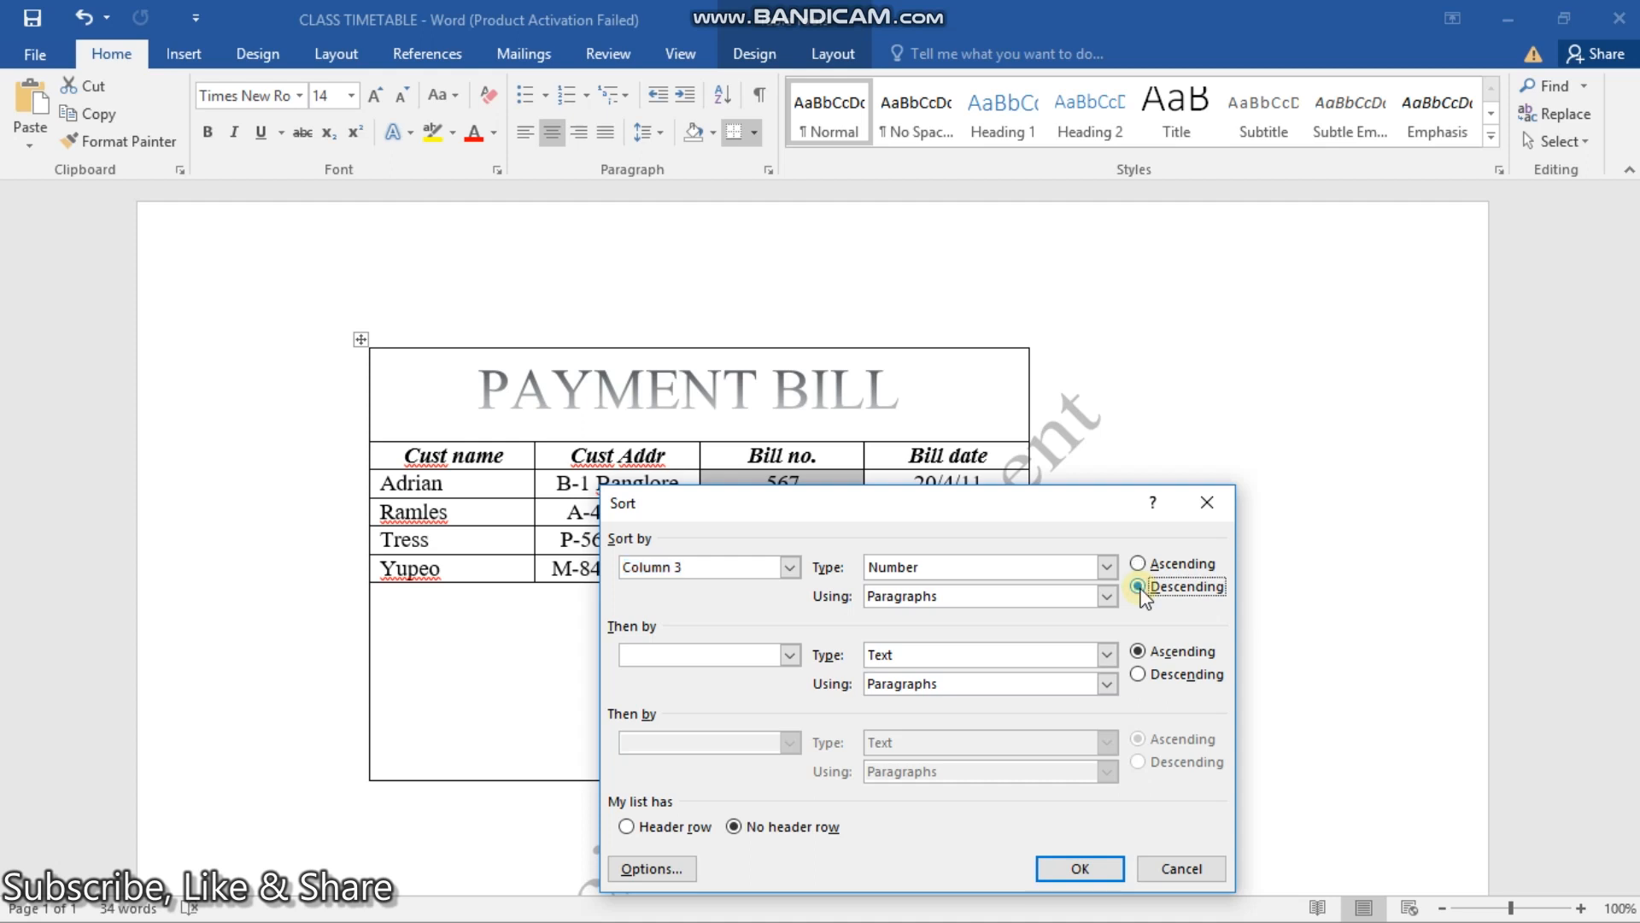
{"action": "left_click", "coordinate": [1140, 675]}
{"action": "left_click", "coordinate": [1061, 871]}
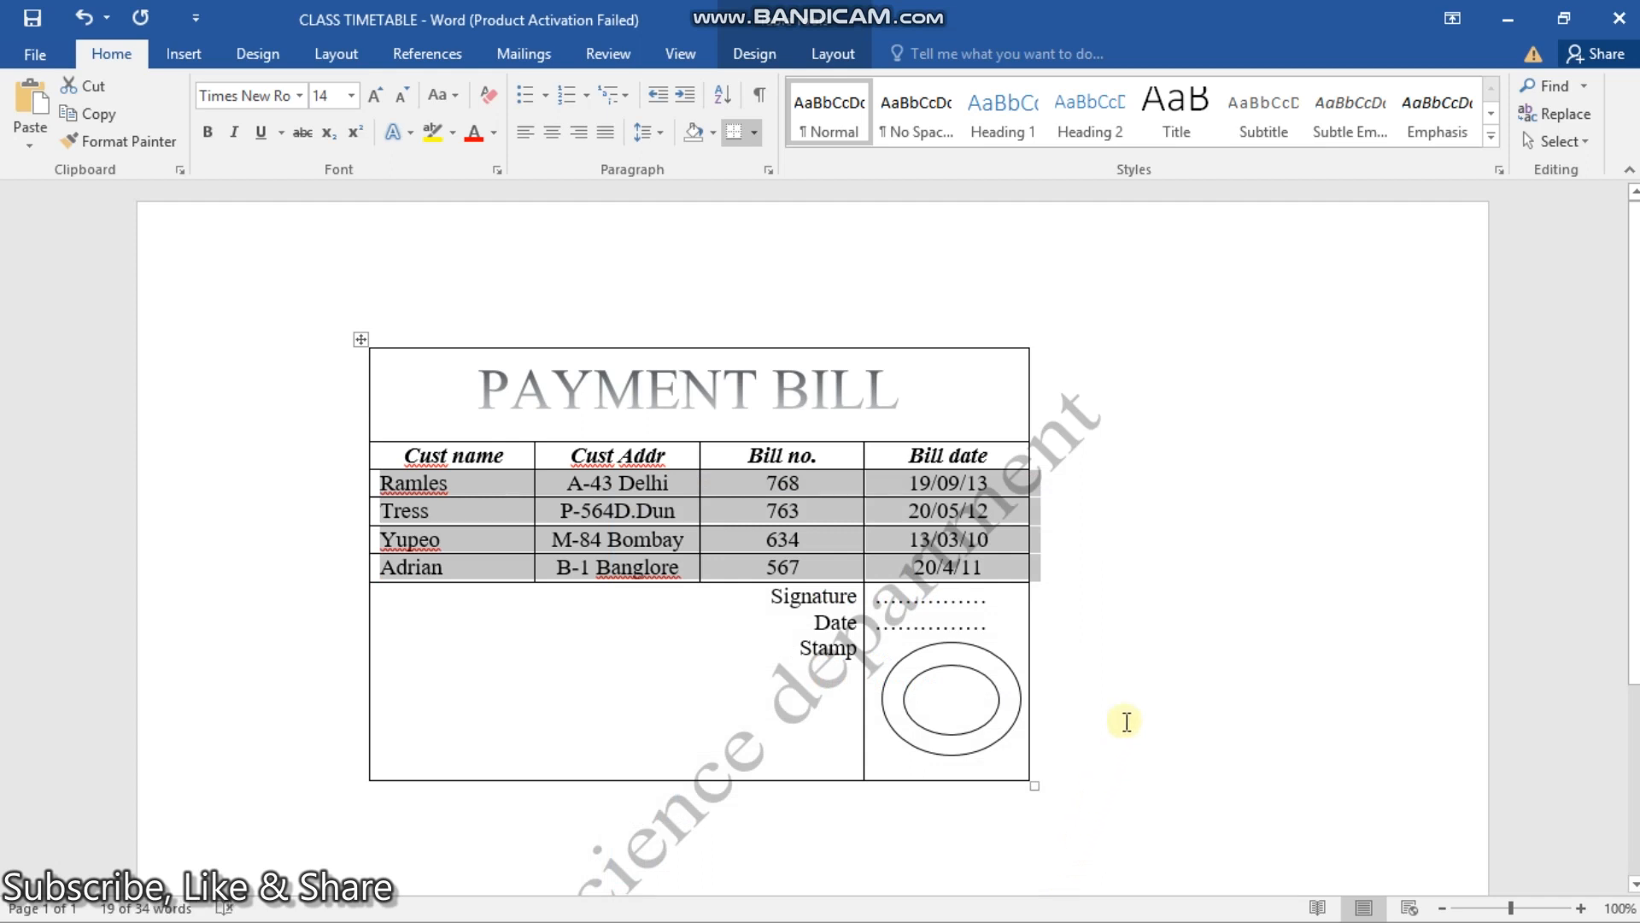
{"action": "left_click", "coordinate": [1125, 722]}
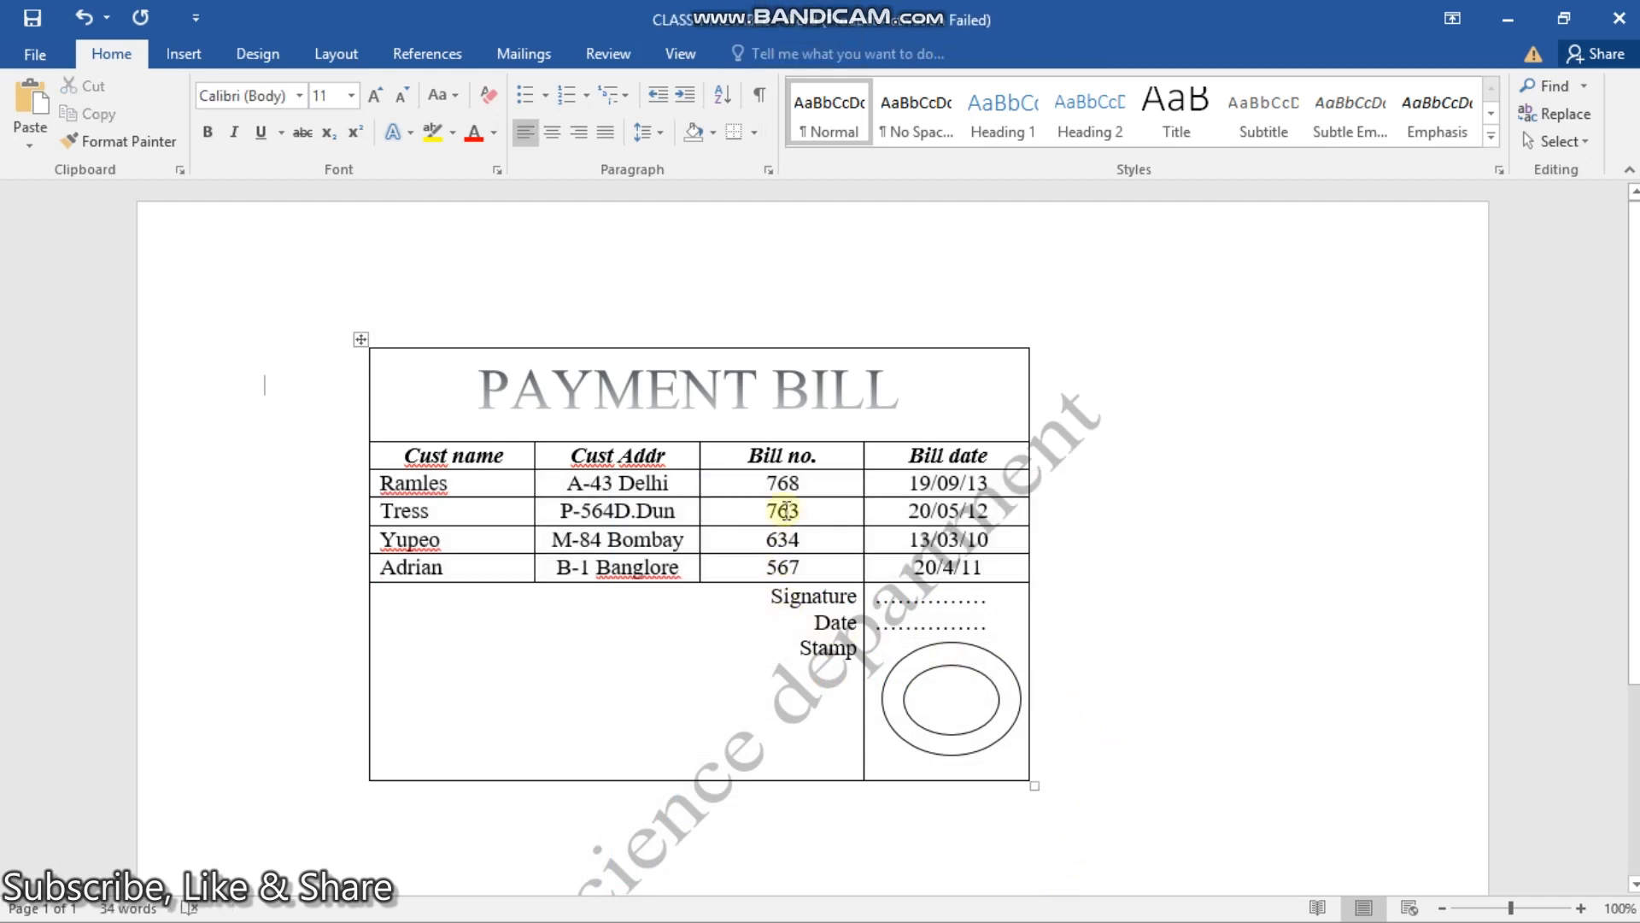
Step: Undo the descending sort of the customer records
{"action": "left_click", "coordinate": [1561, 29]}
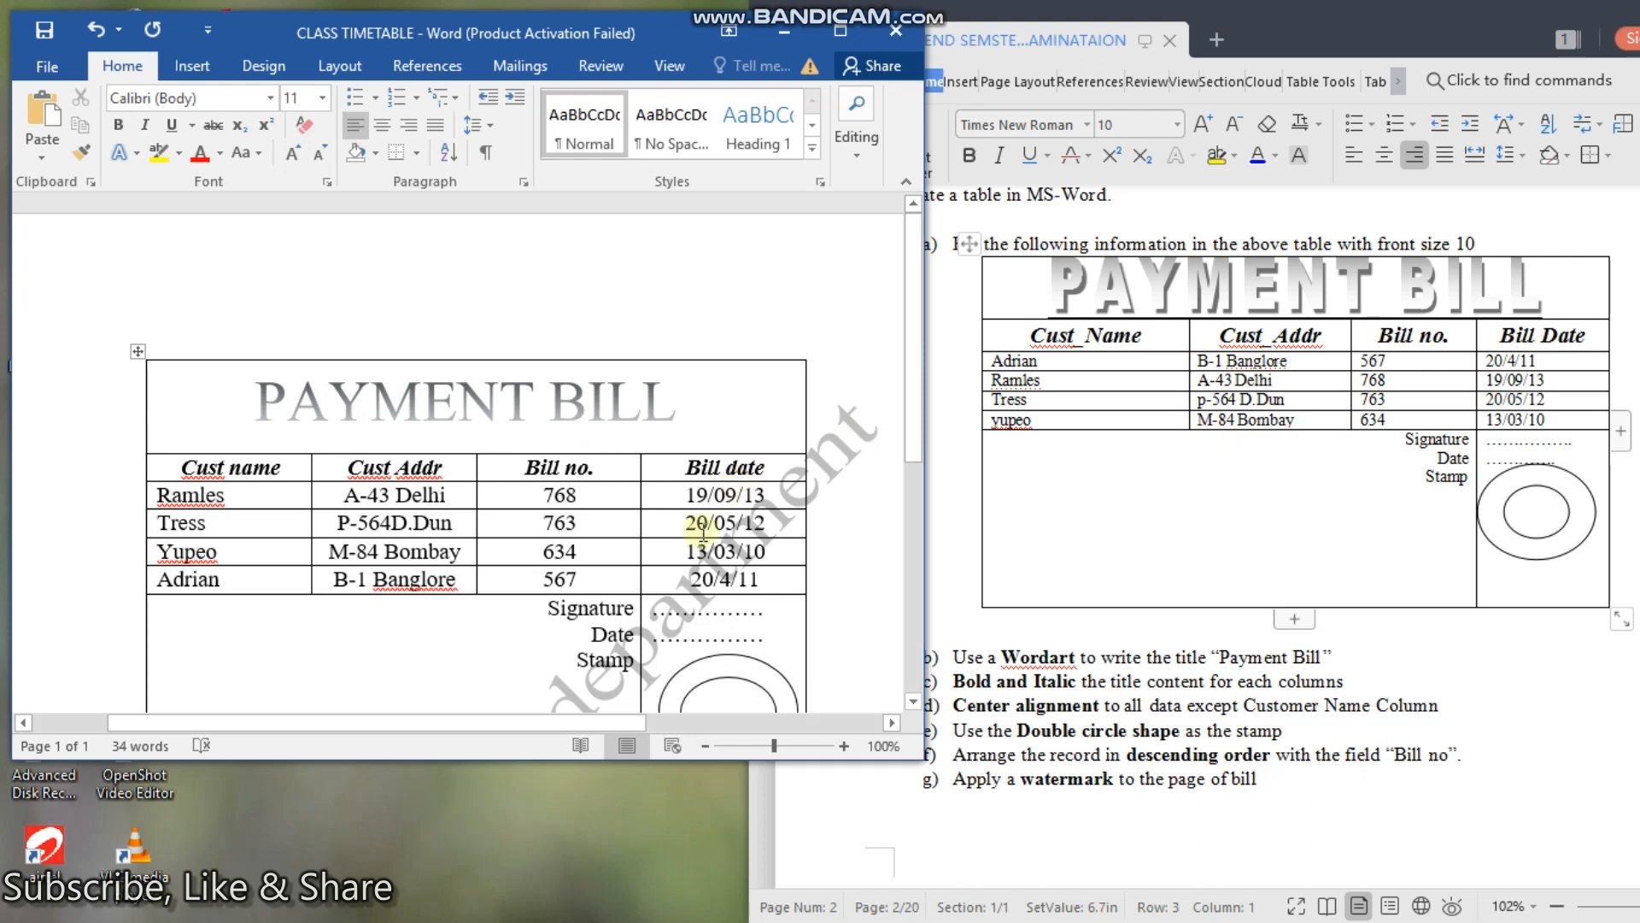
{"action": "left_click", "coordinate": [832, 33]}
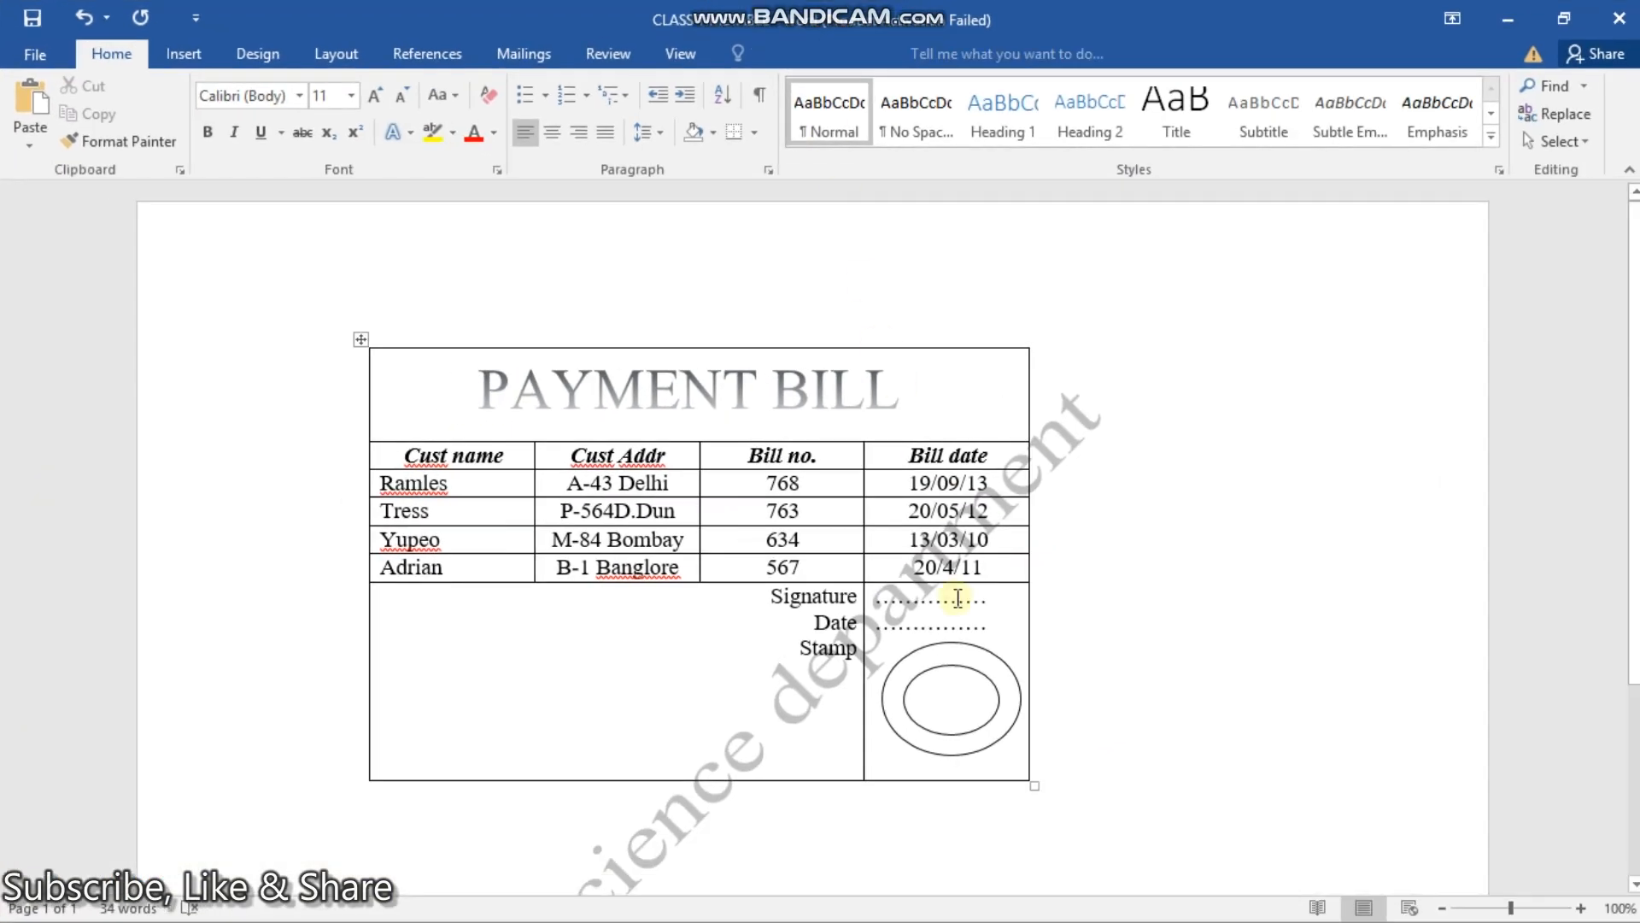
{"action": "key", "text": "ctrl+z"}
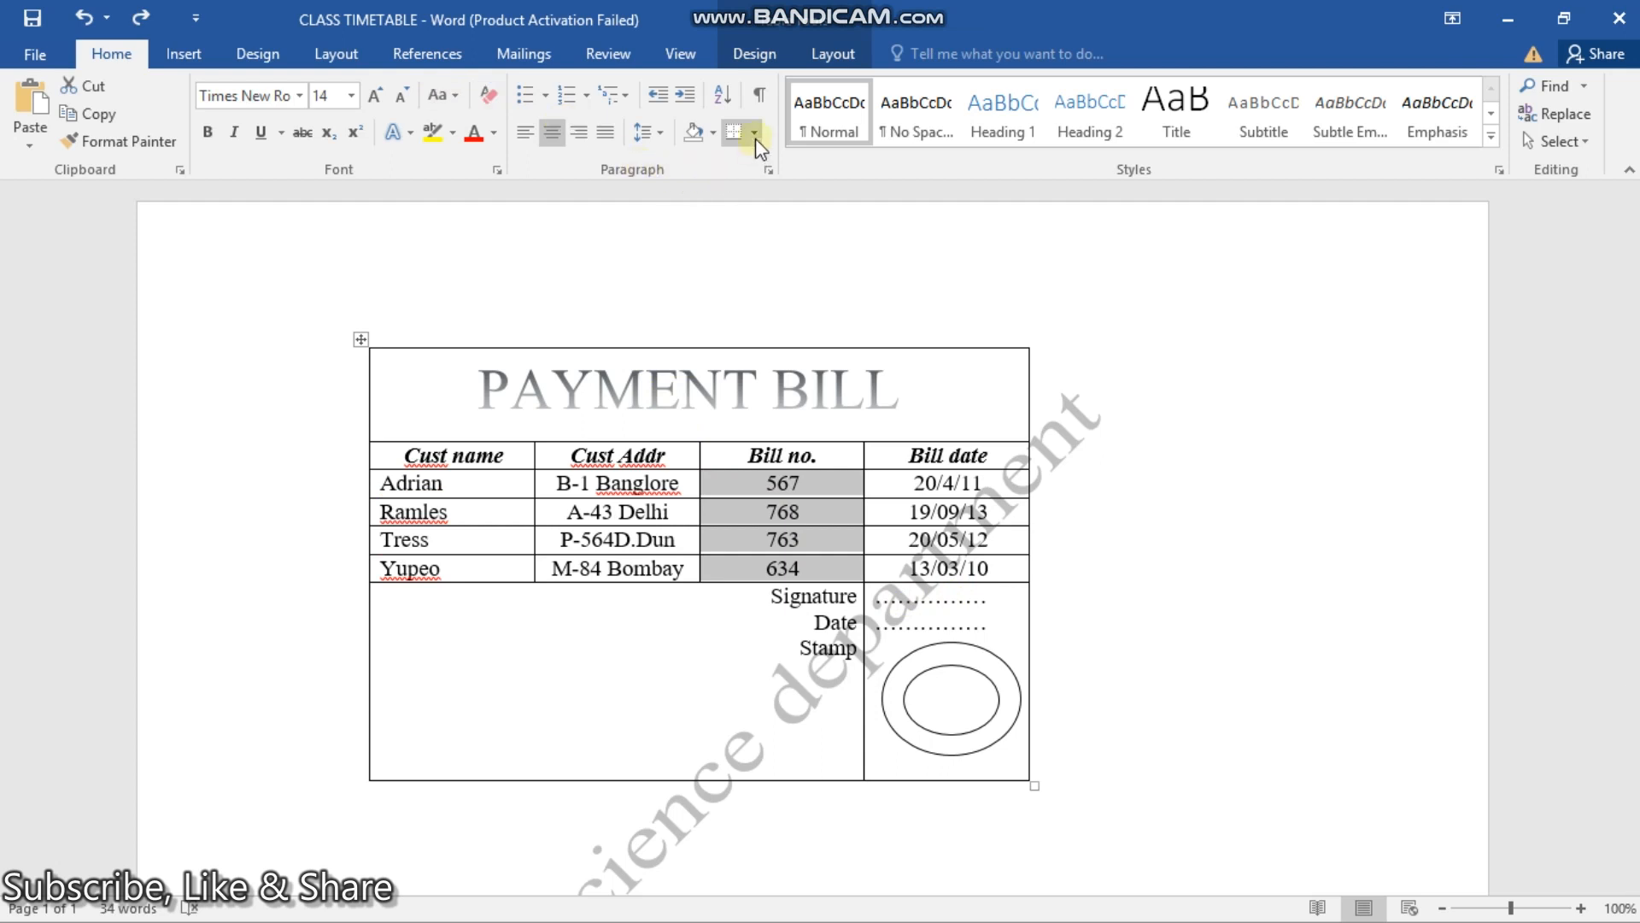
Step: Sort the four customer records by Column 3 as Number in descending order, with no header row and the secondary sort order set to Ascending
{"action": "left_click", "coordinate": [728, 104]}
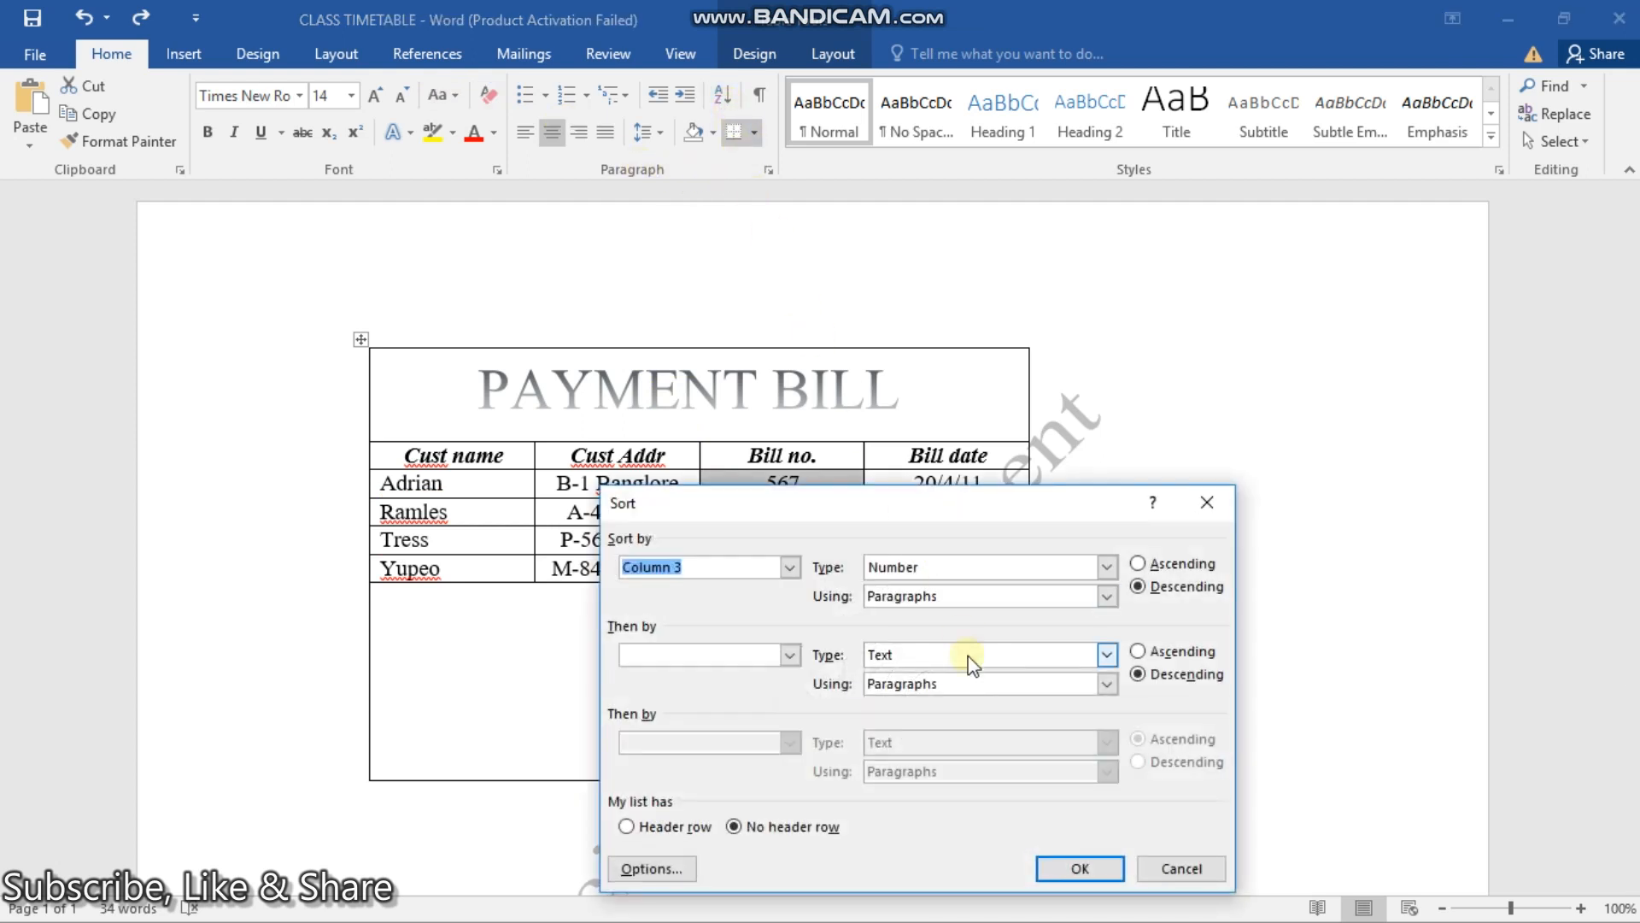
{"action": "left_click", "coordinate": [1138, 653]}
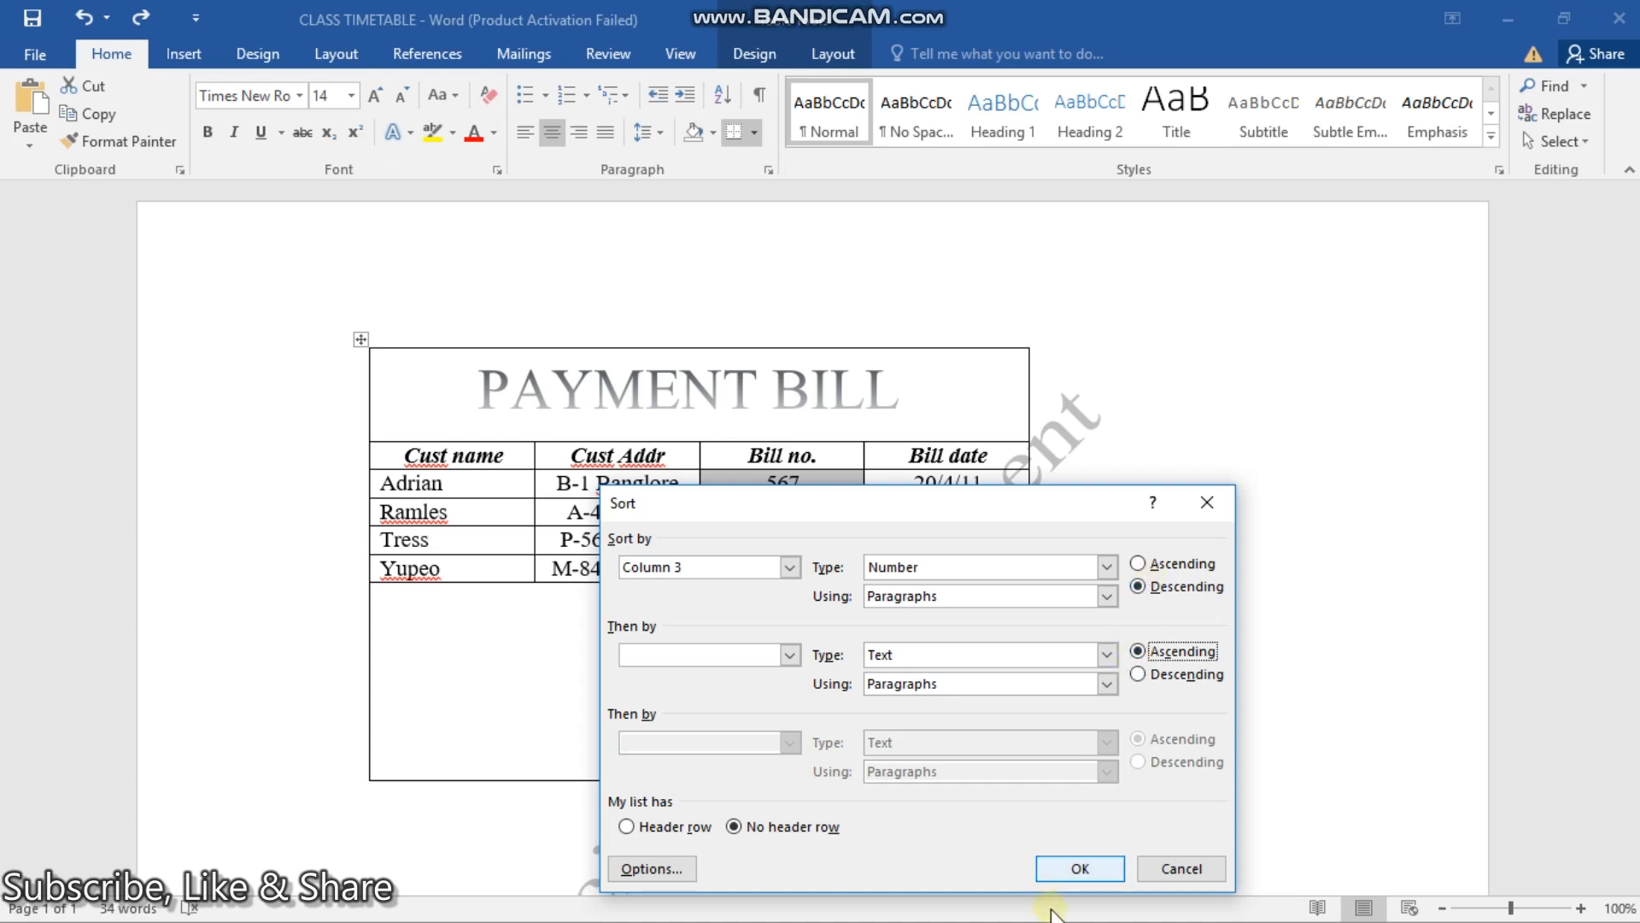
{"action": "left_click", "coordinate": [1079, 868]}
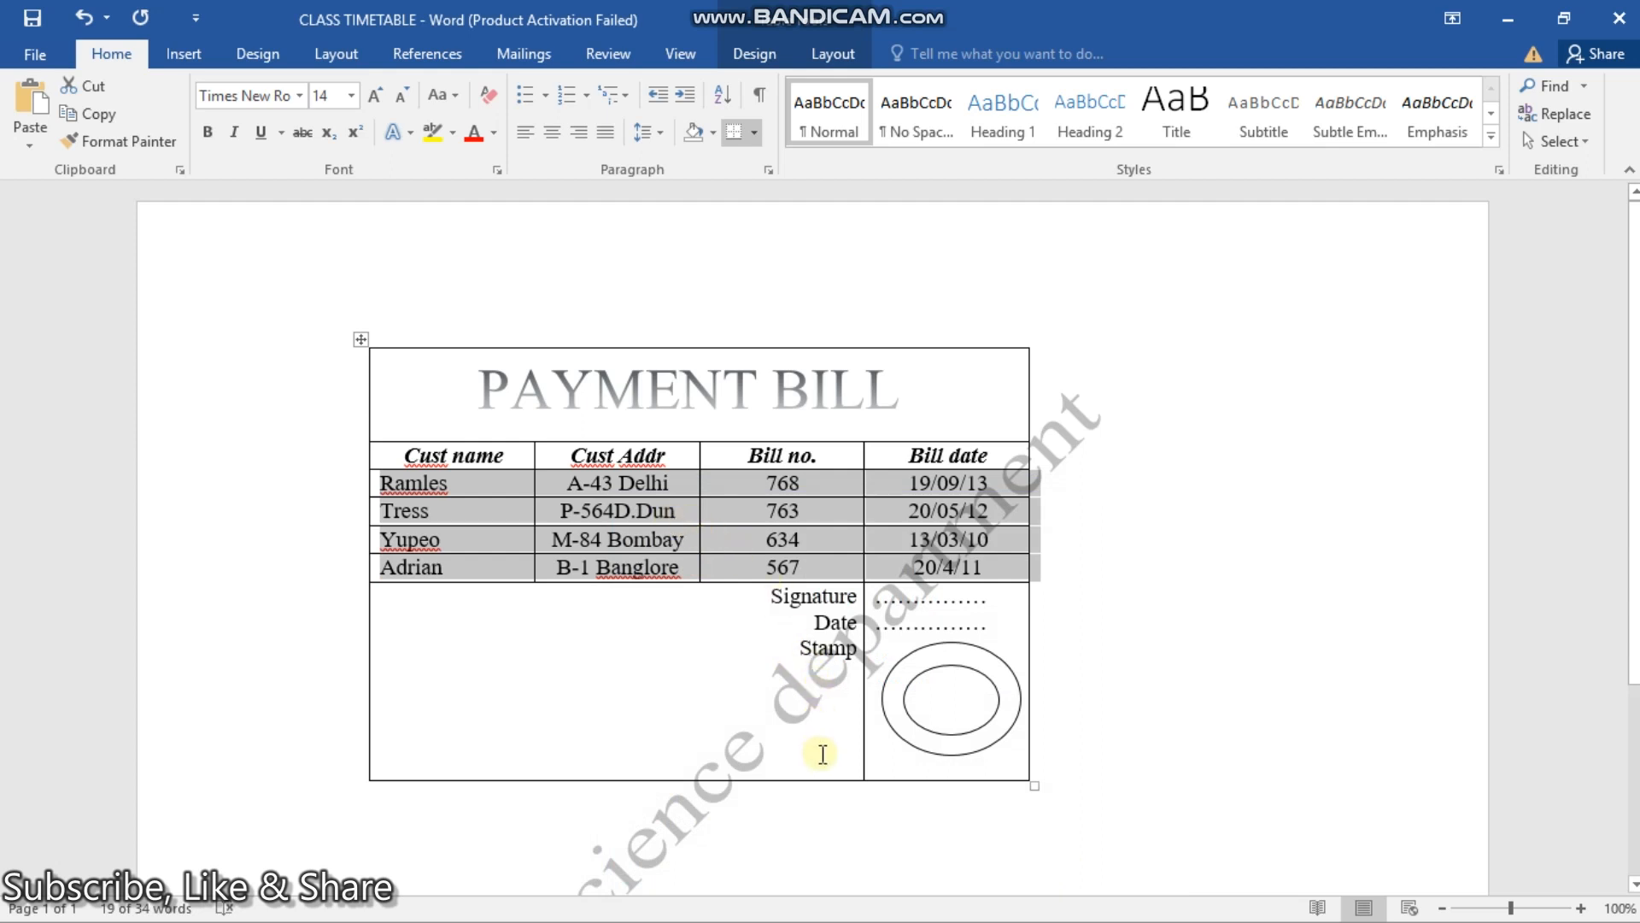
Step: Restore the document window to a smaller size to compare the bill with the exam question, and look through the available watermark options
{"action": "left_click", "coordinate": [1561, 24]}
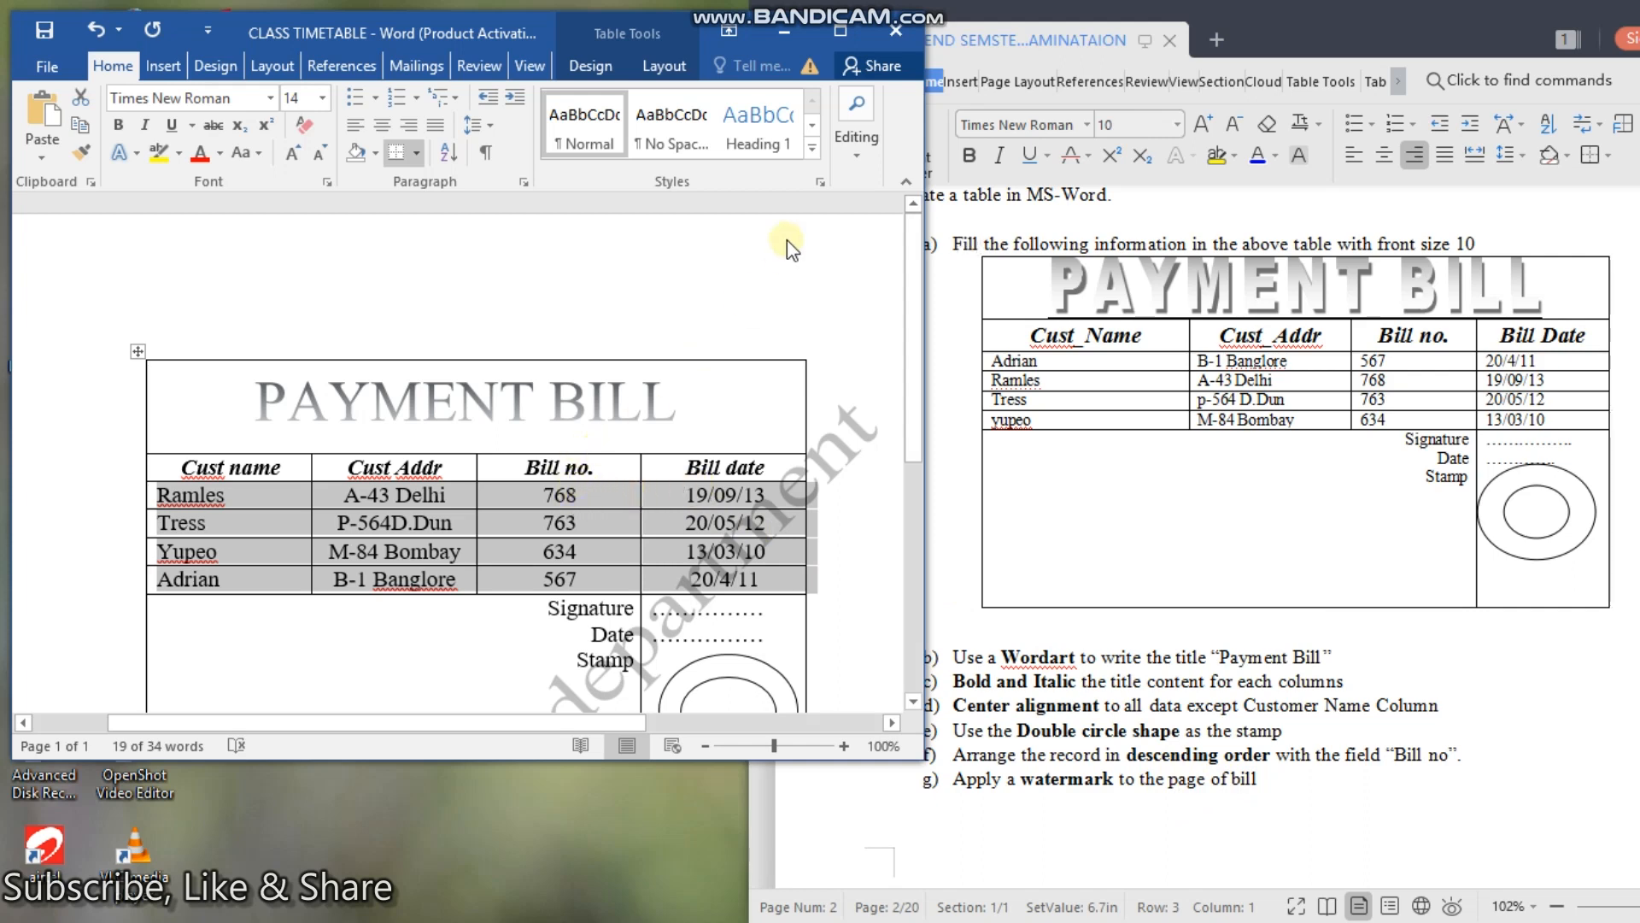
{"action": "left_click", "coordinate": [750, 291]}
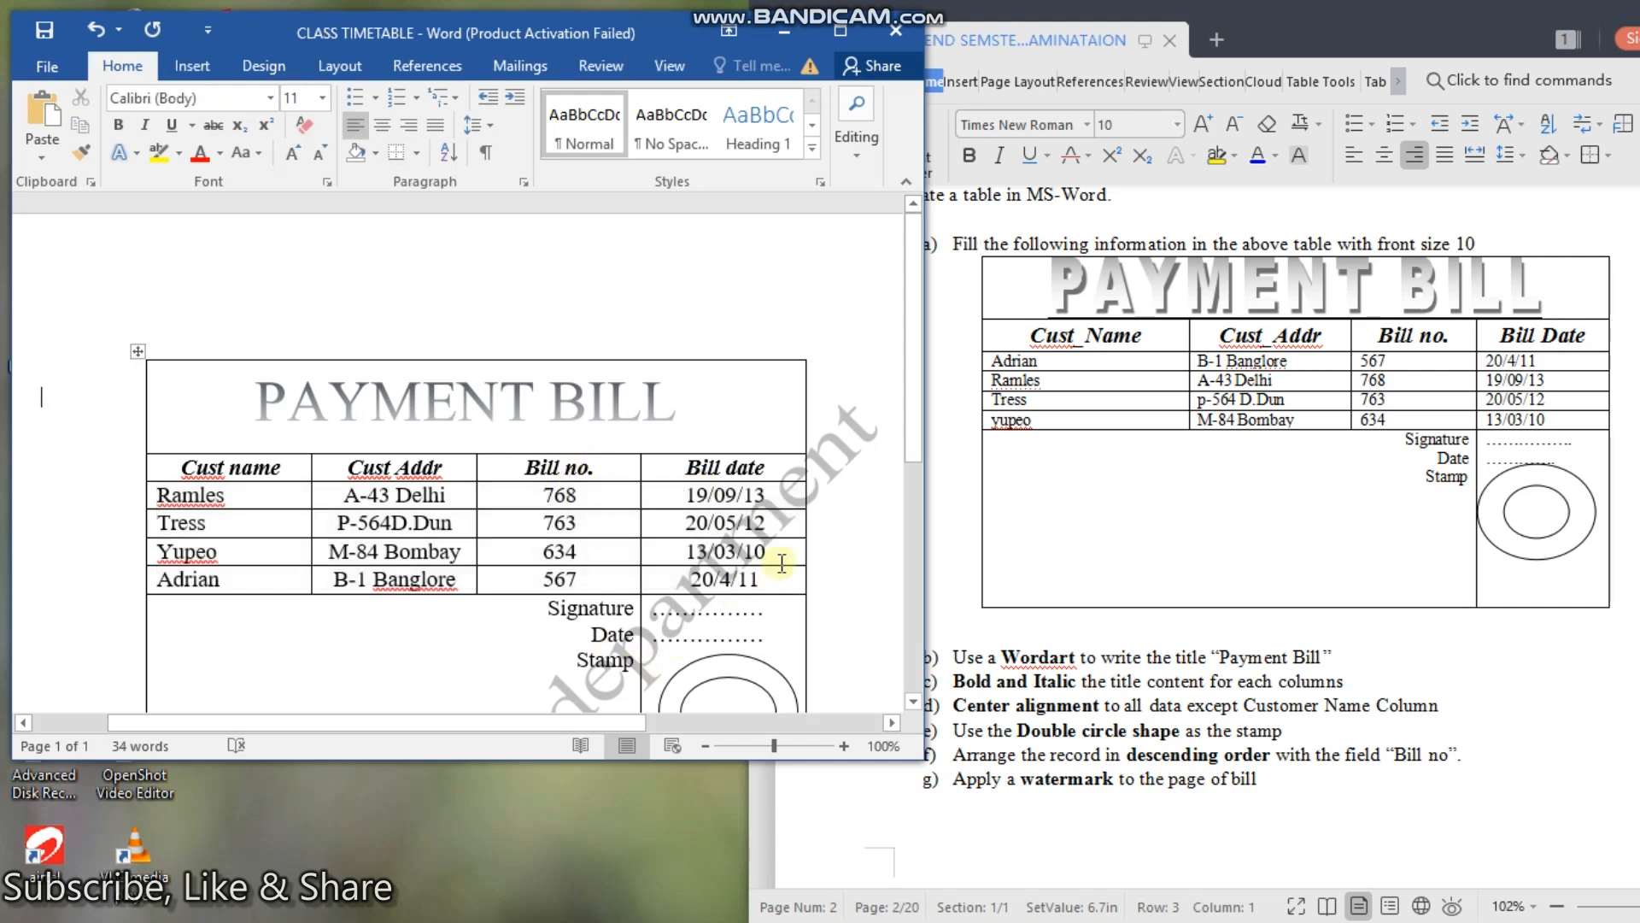
{"action": "left_click", "coordinate": [260, 59]}
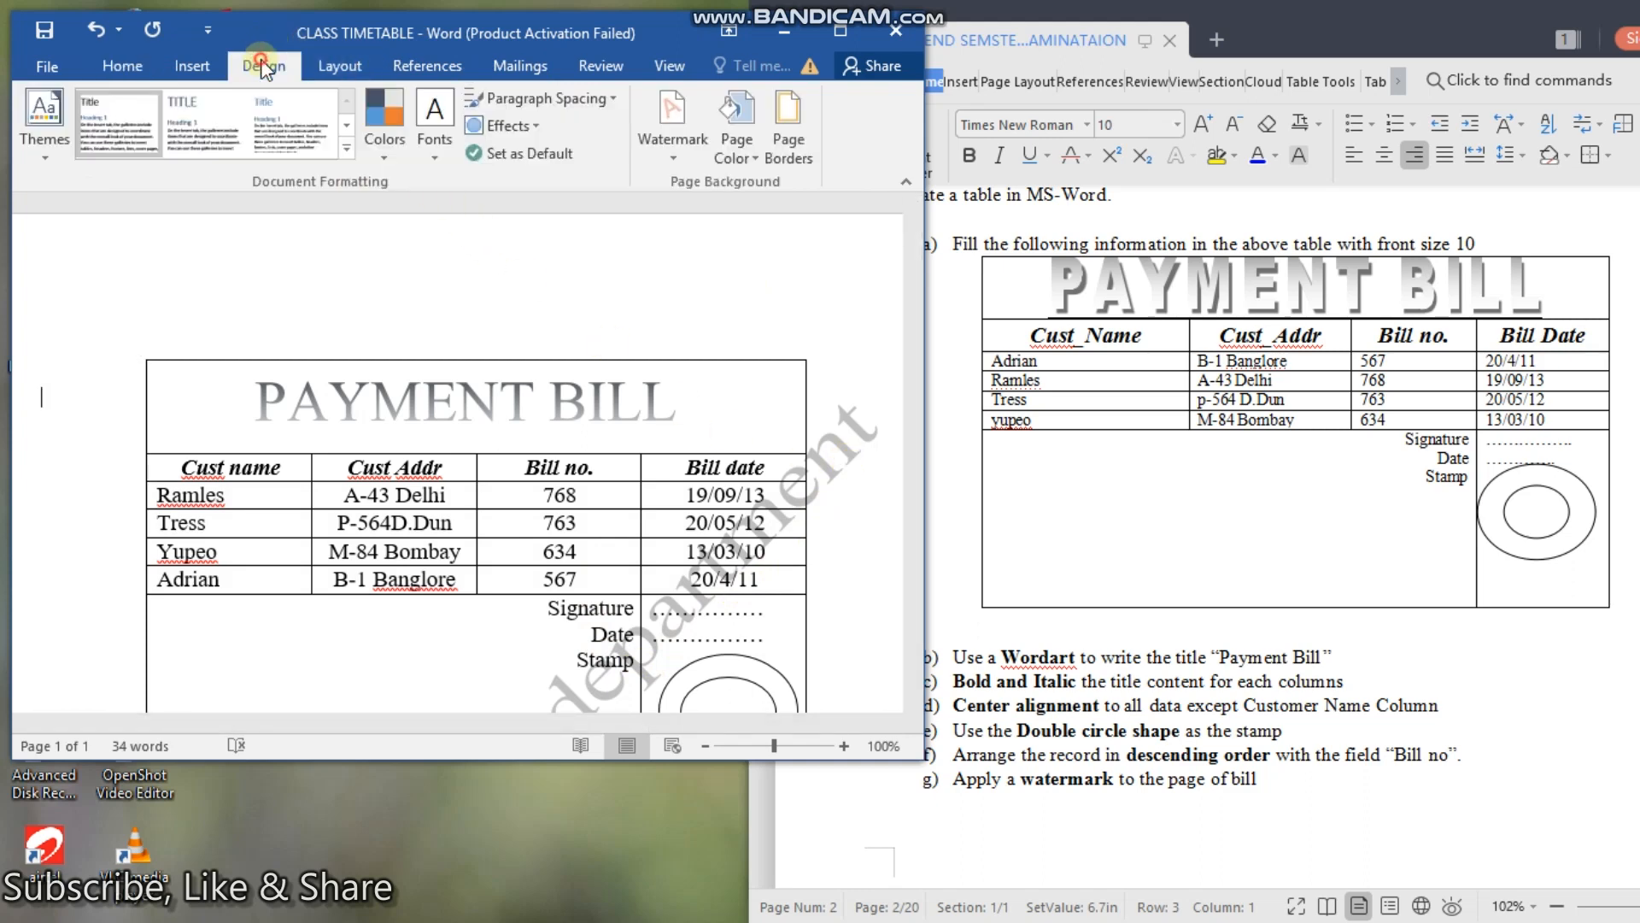
{"action": "left_click", "coordinate": [668, 141]}
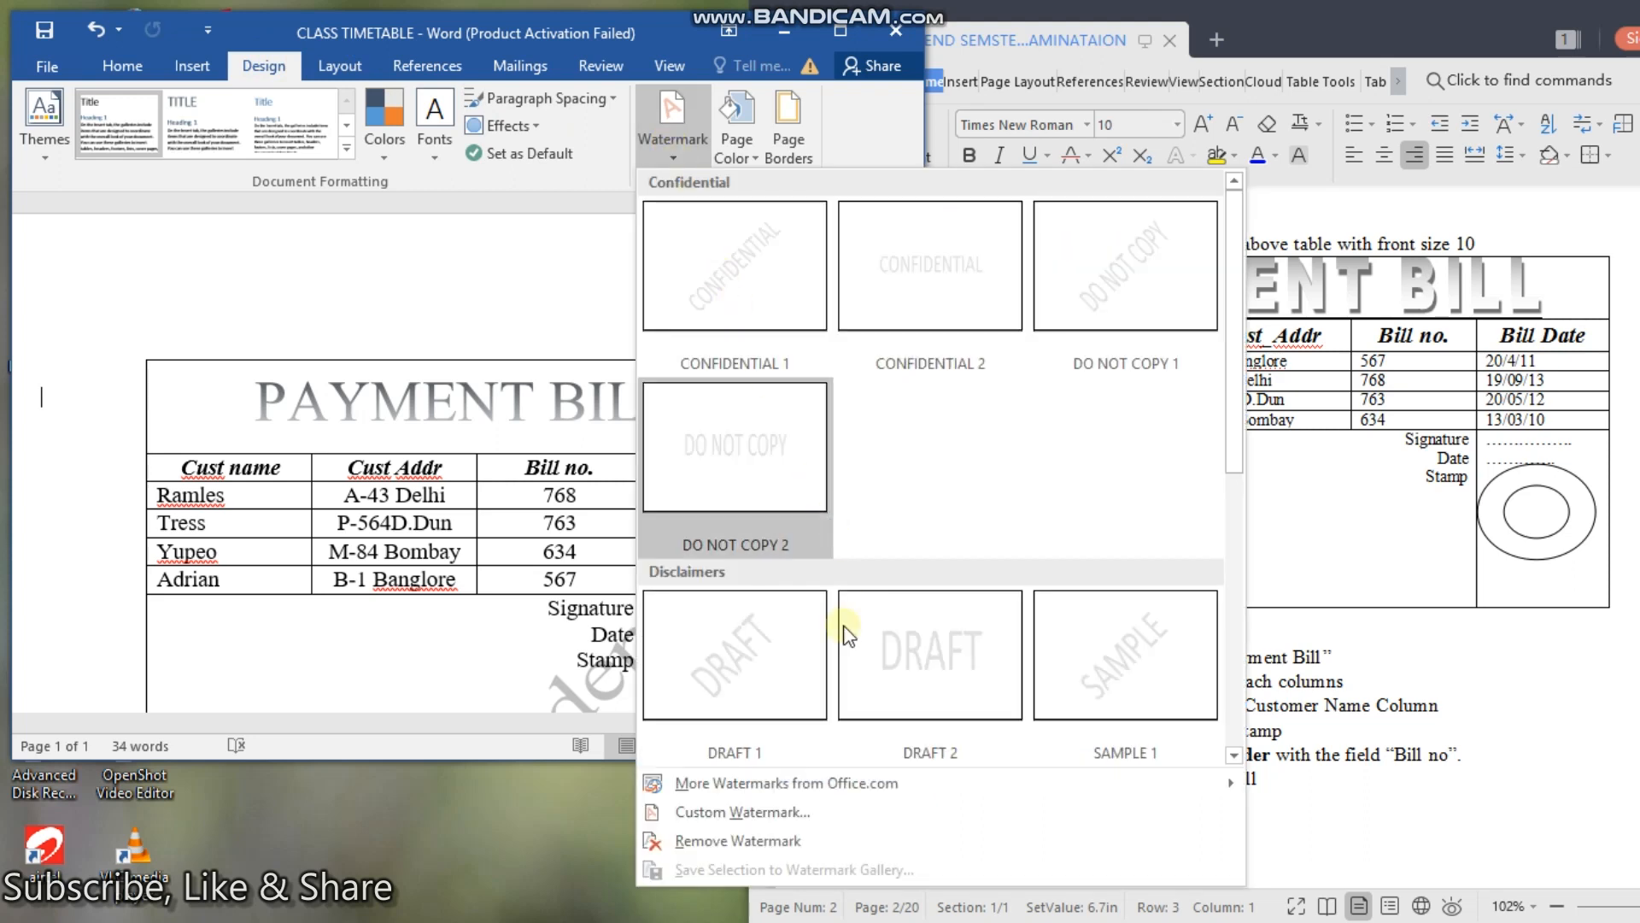
{"action": "left_click", "coordinate": [454, 659]}
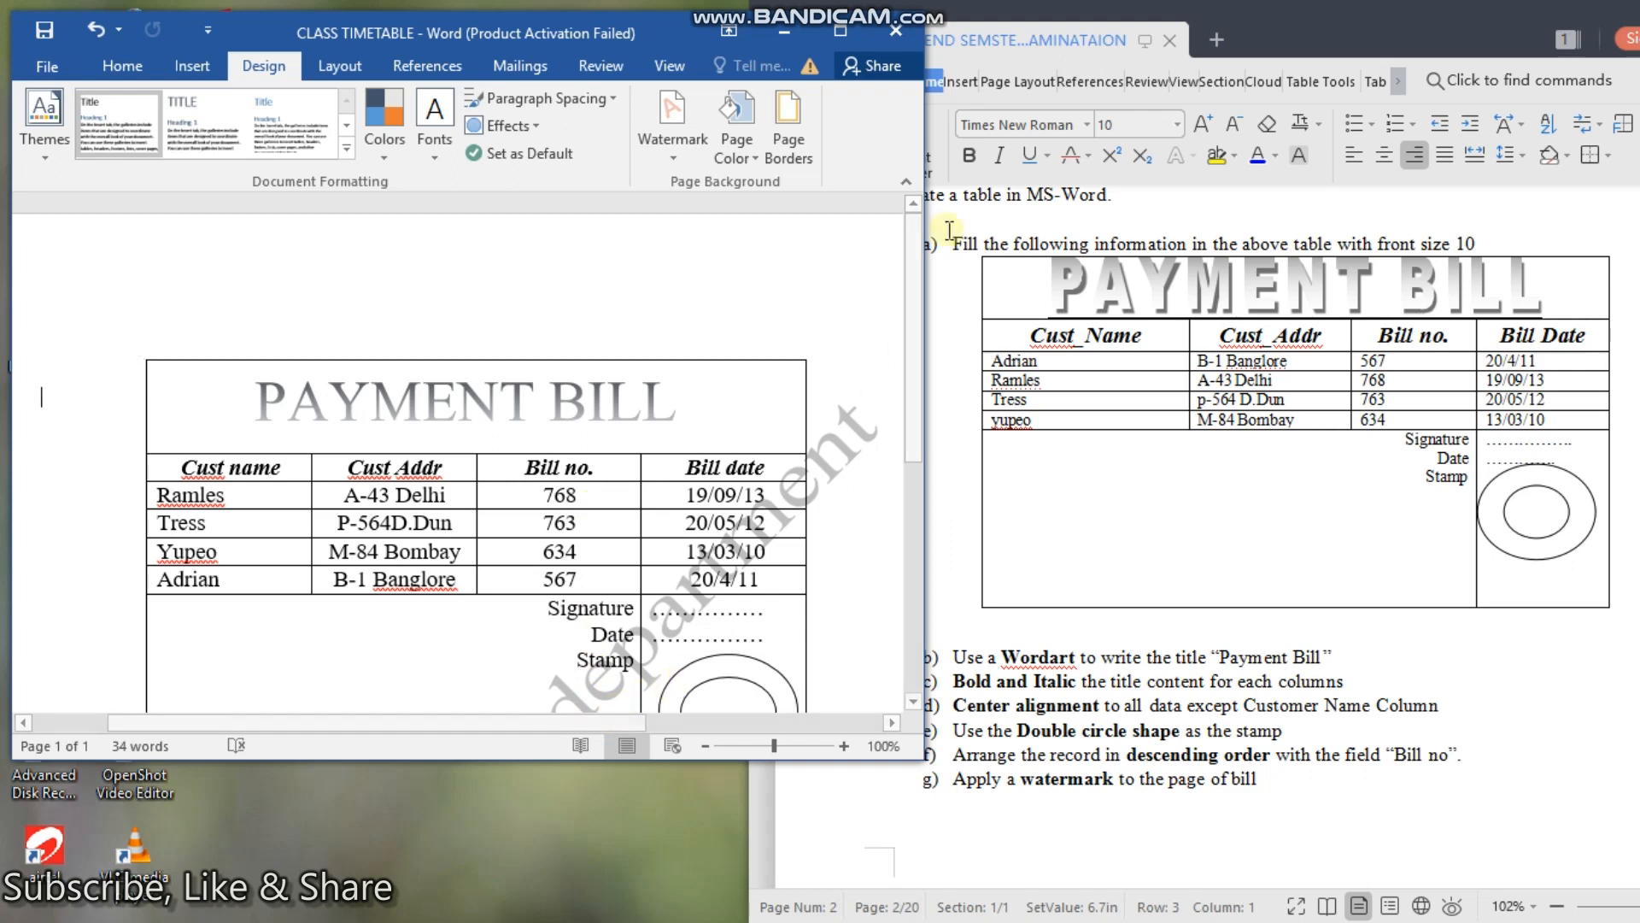
{"action": "mouse_move", "coordinate": [1081, 10]}
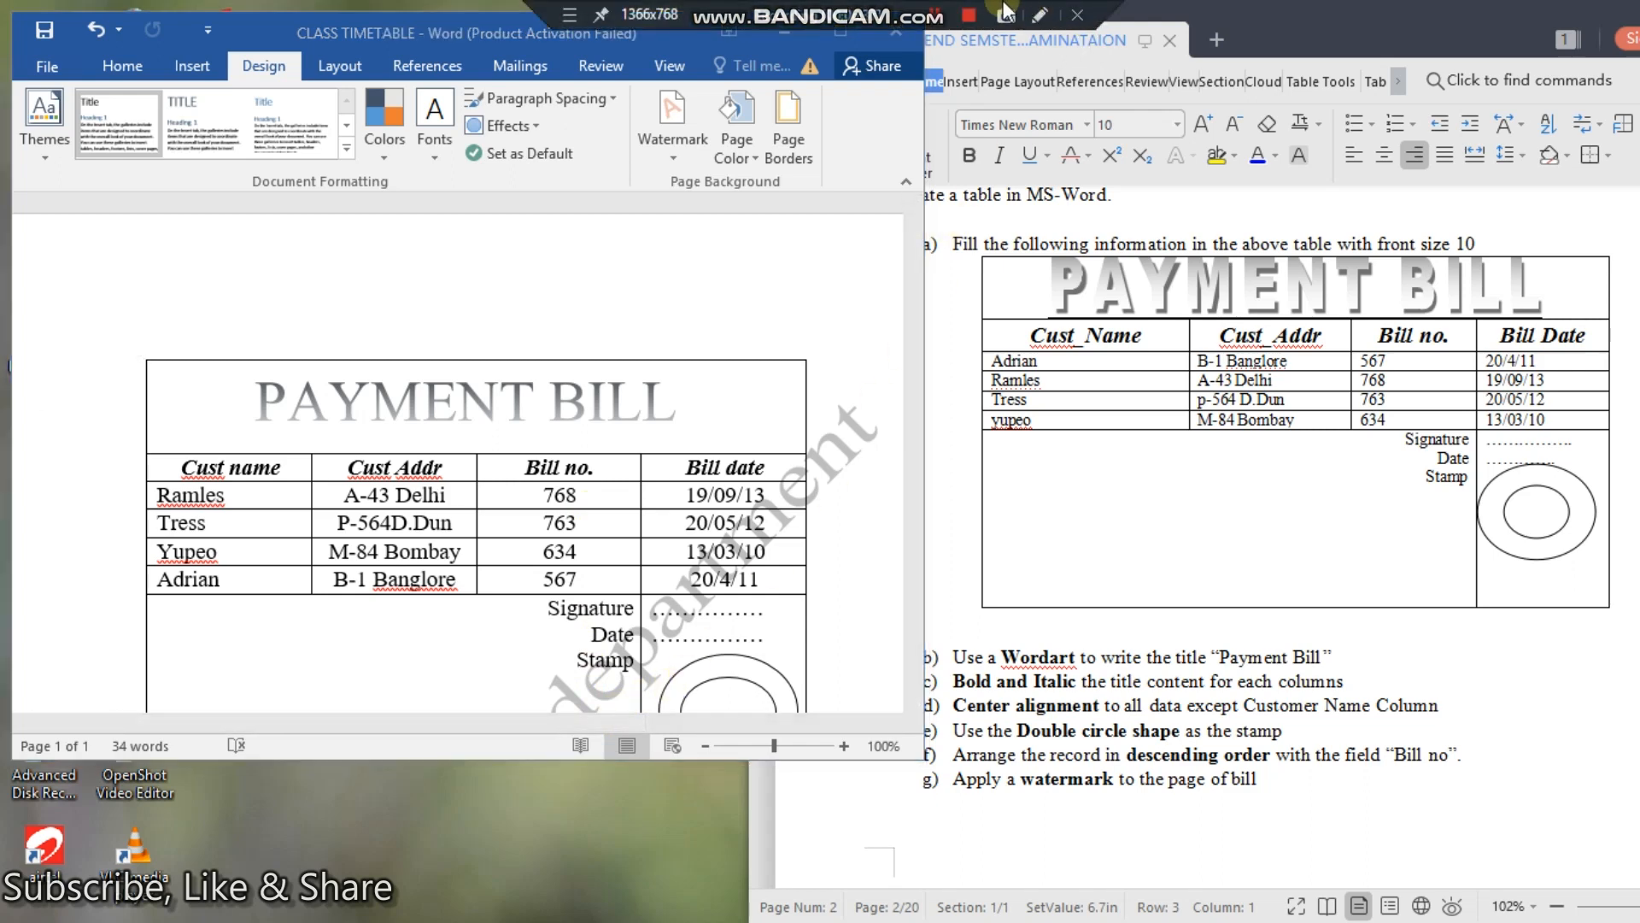